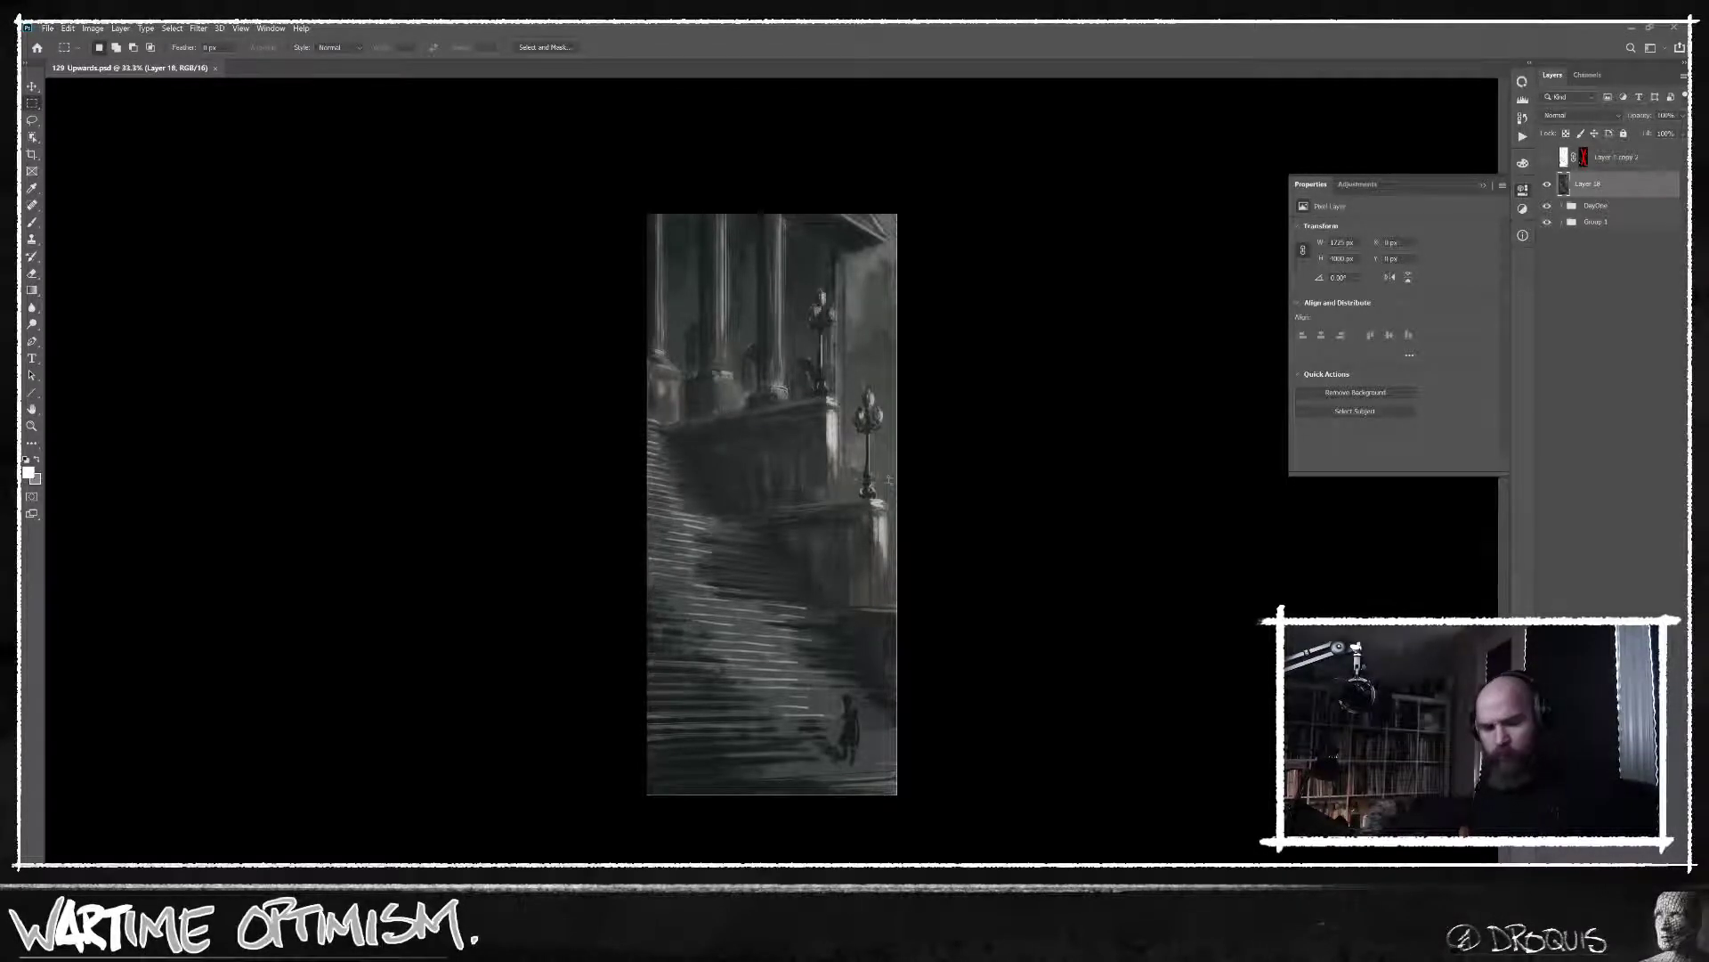
Check the staircase composition by flipping the image horizontally and flipping it back to its original orientation.
key(alt+Tab)
key(alt+Tab)
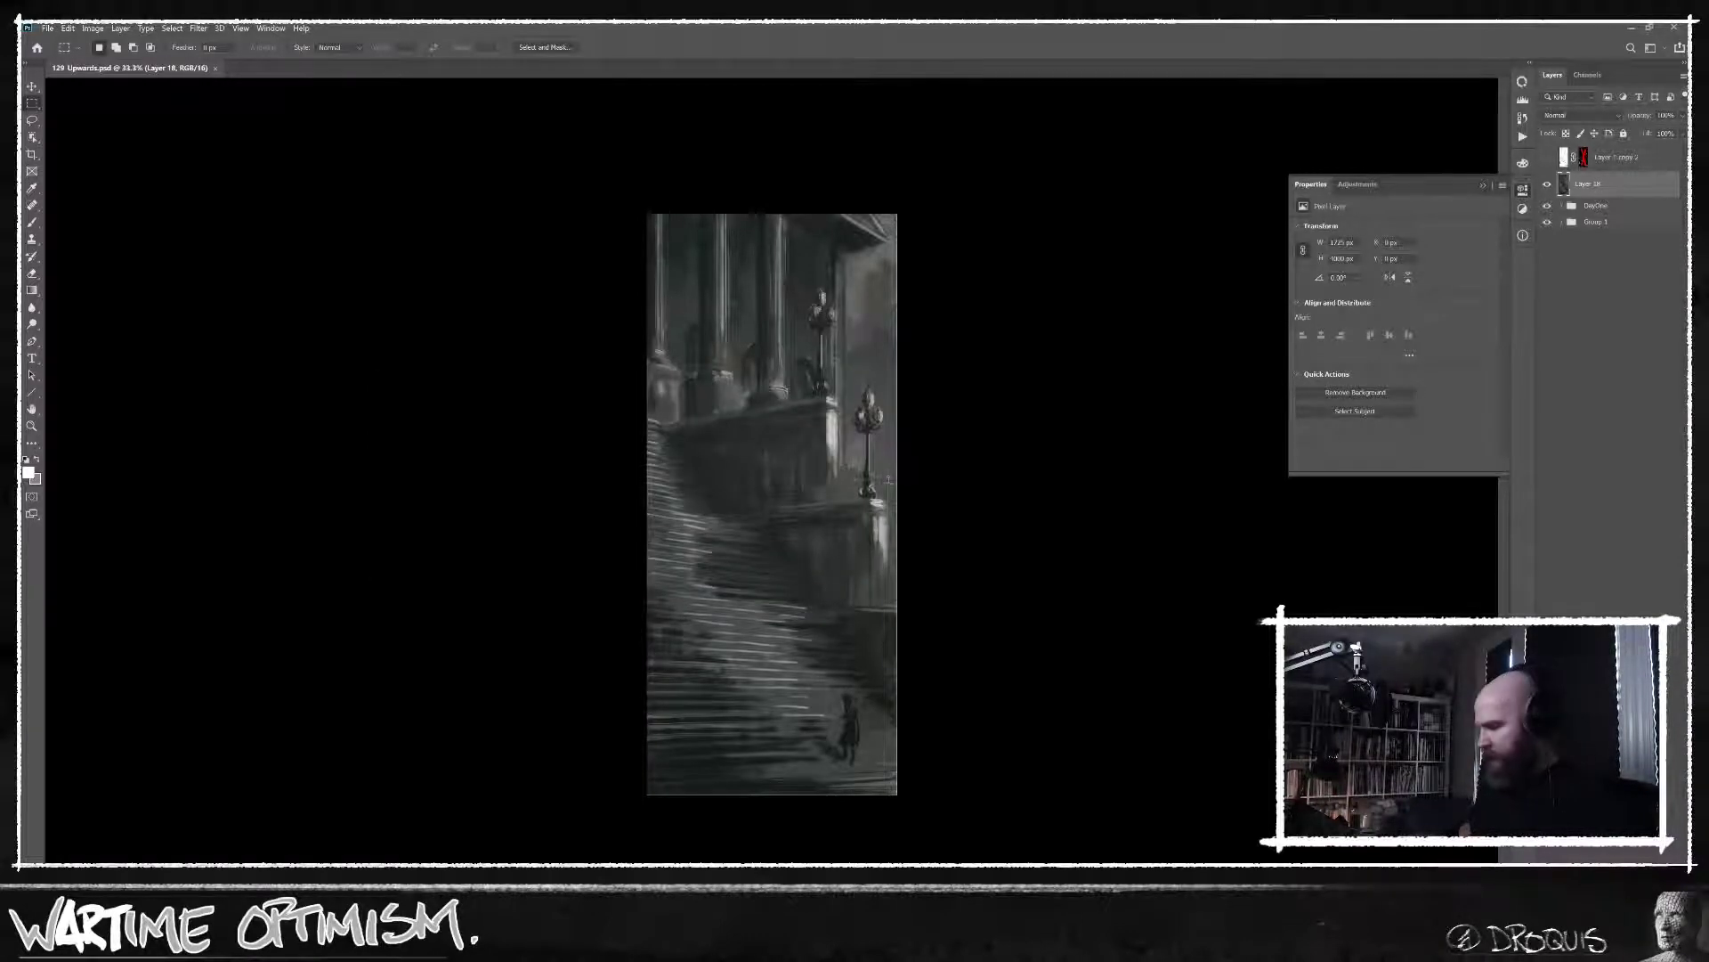
key(ctrl+shift+h)
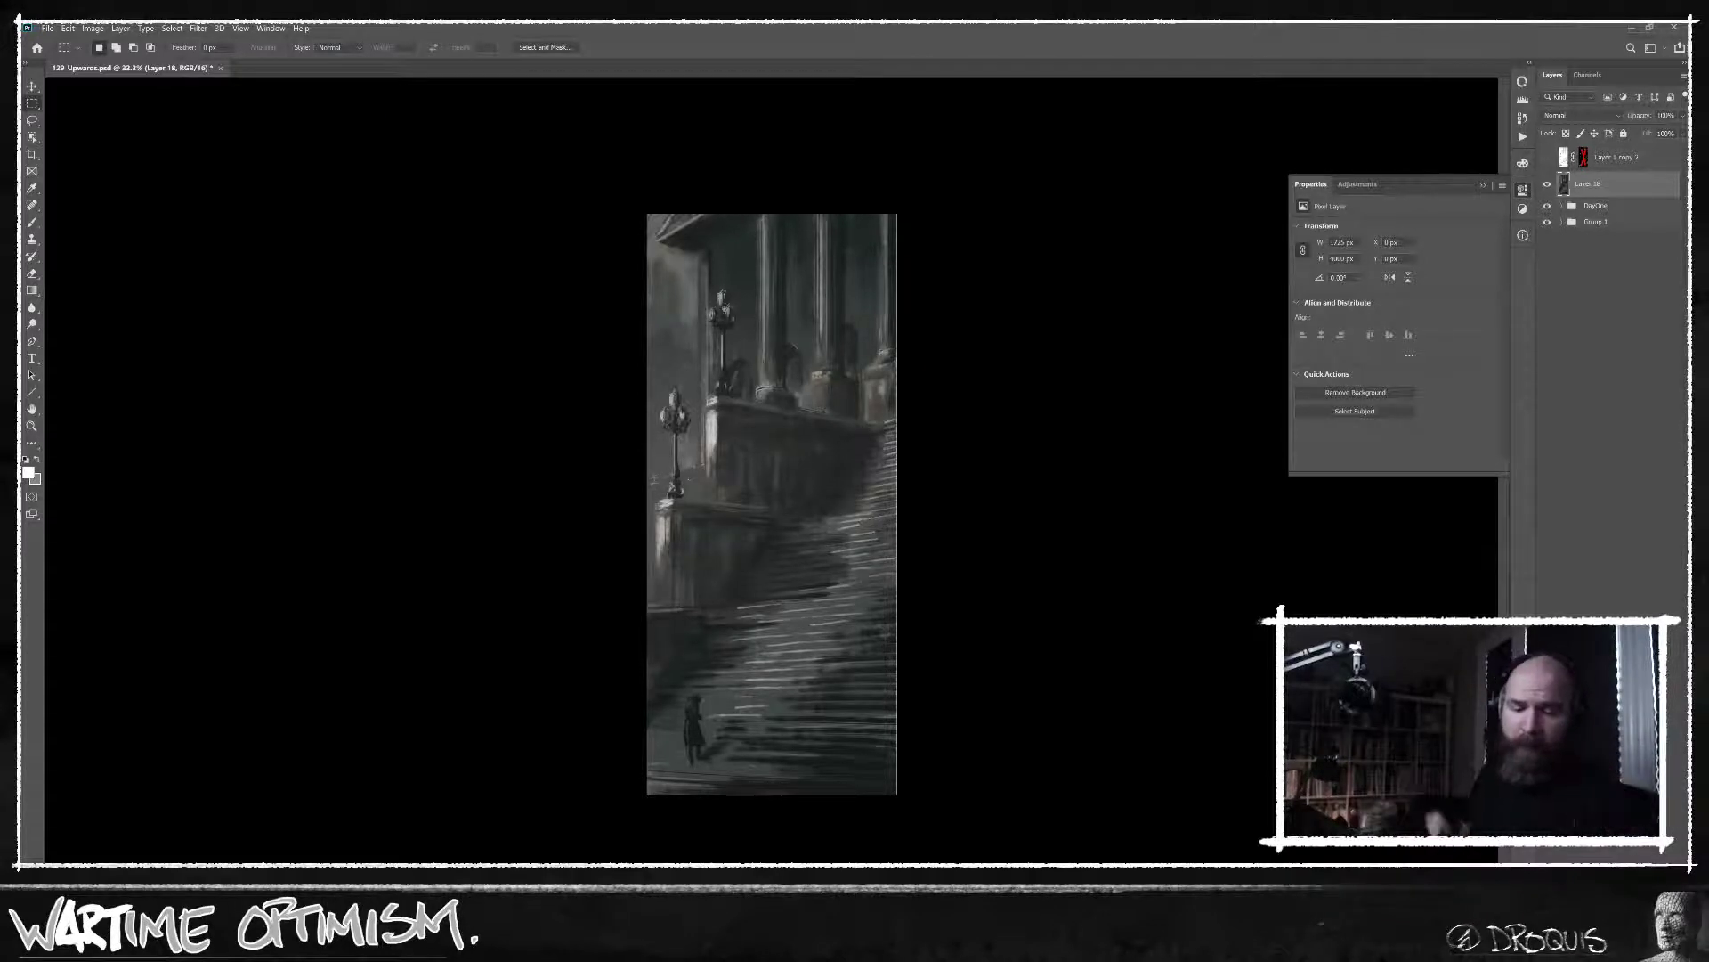
key(ctrl+shift+h)
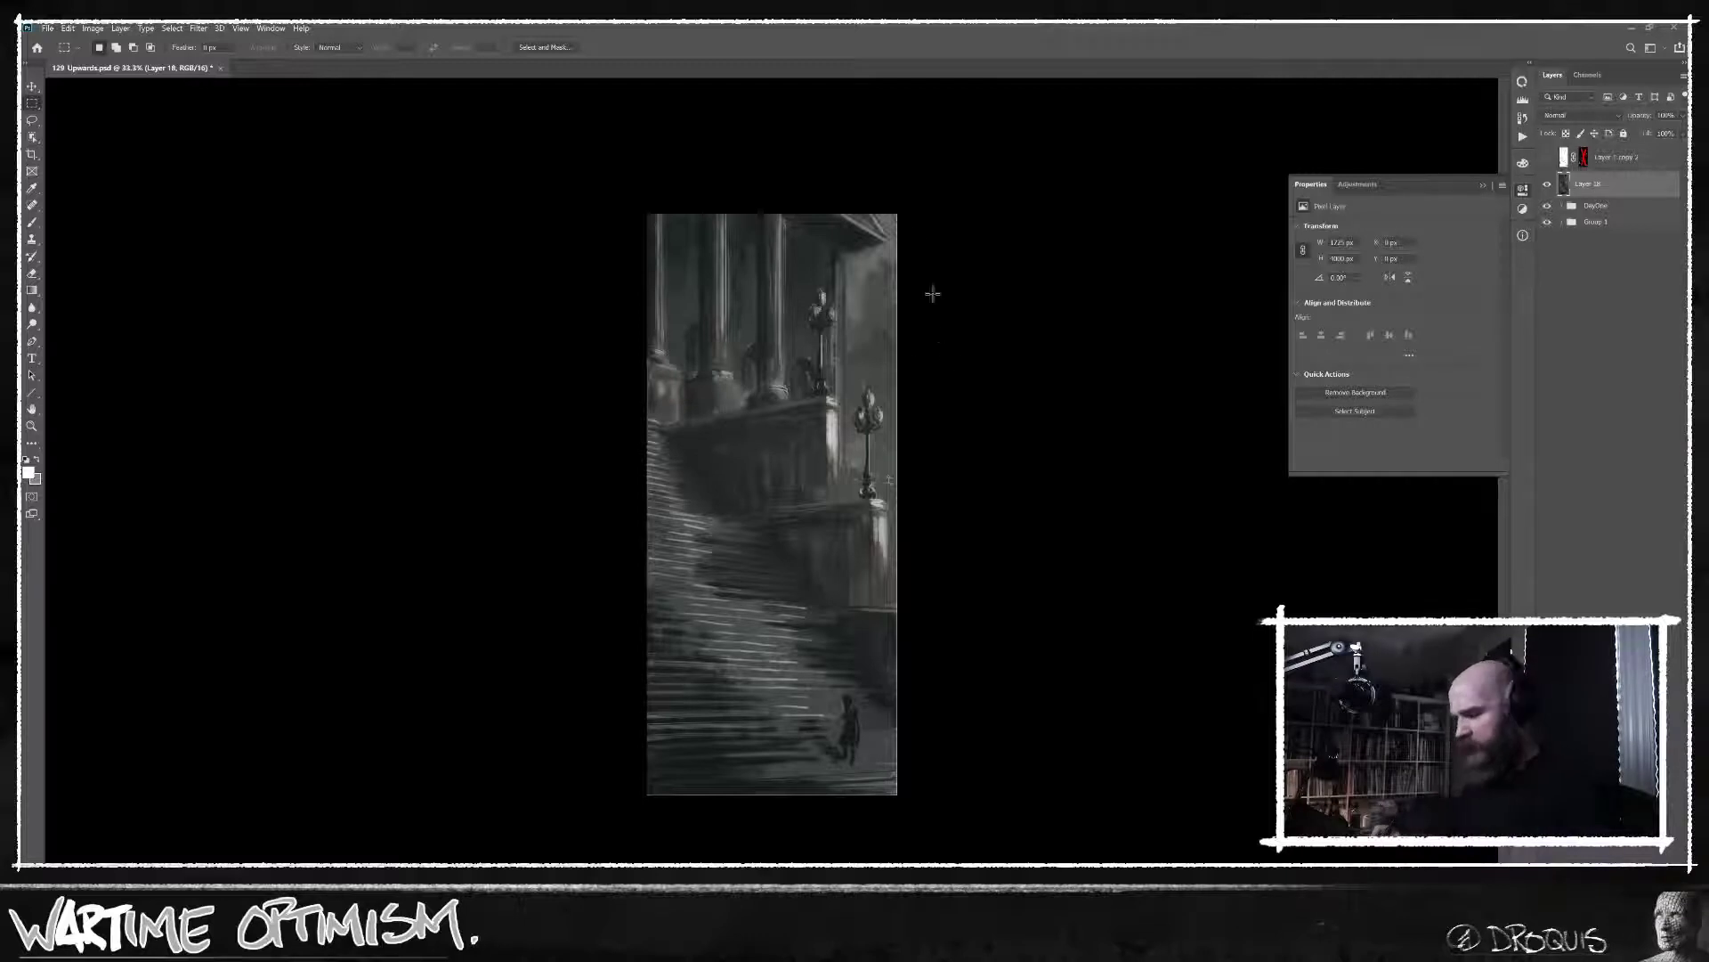
Compare the painting with and without Layer 18, and load a textured preset for the Brush tool.
key(b)
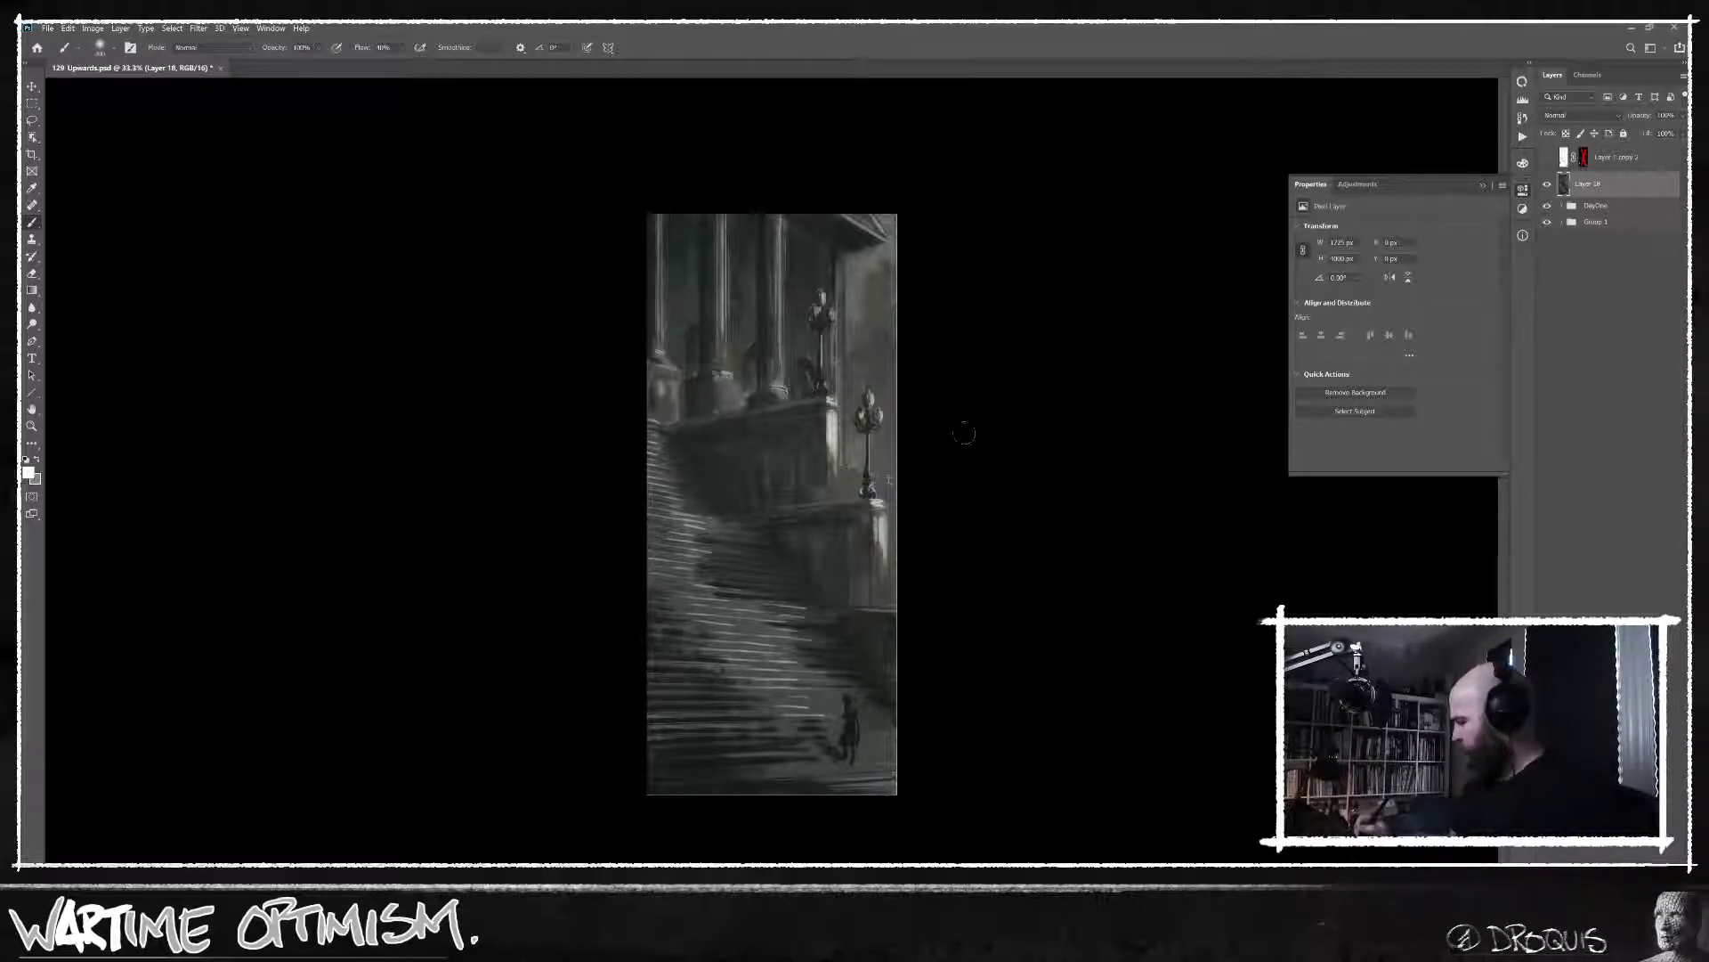
right_click(950, 404)
key(Escape)
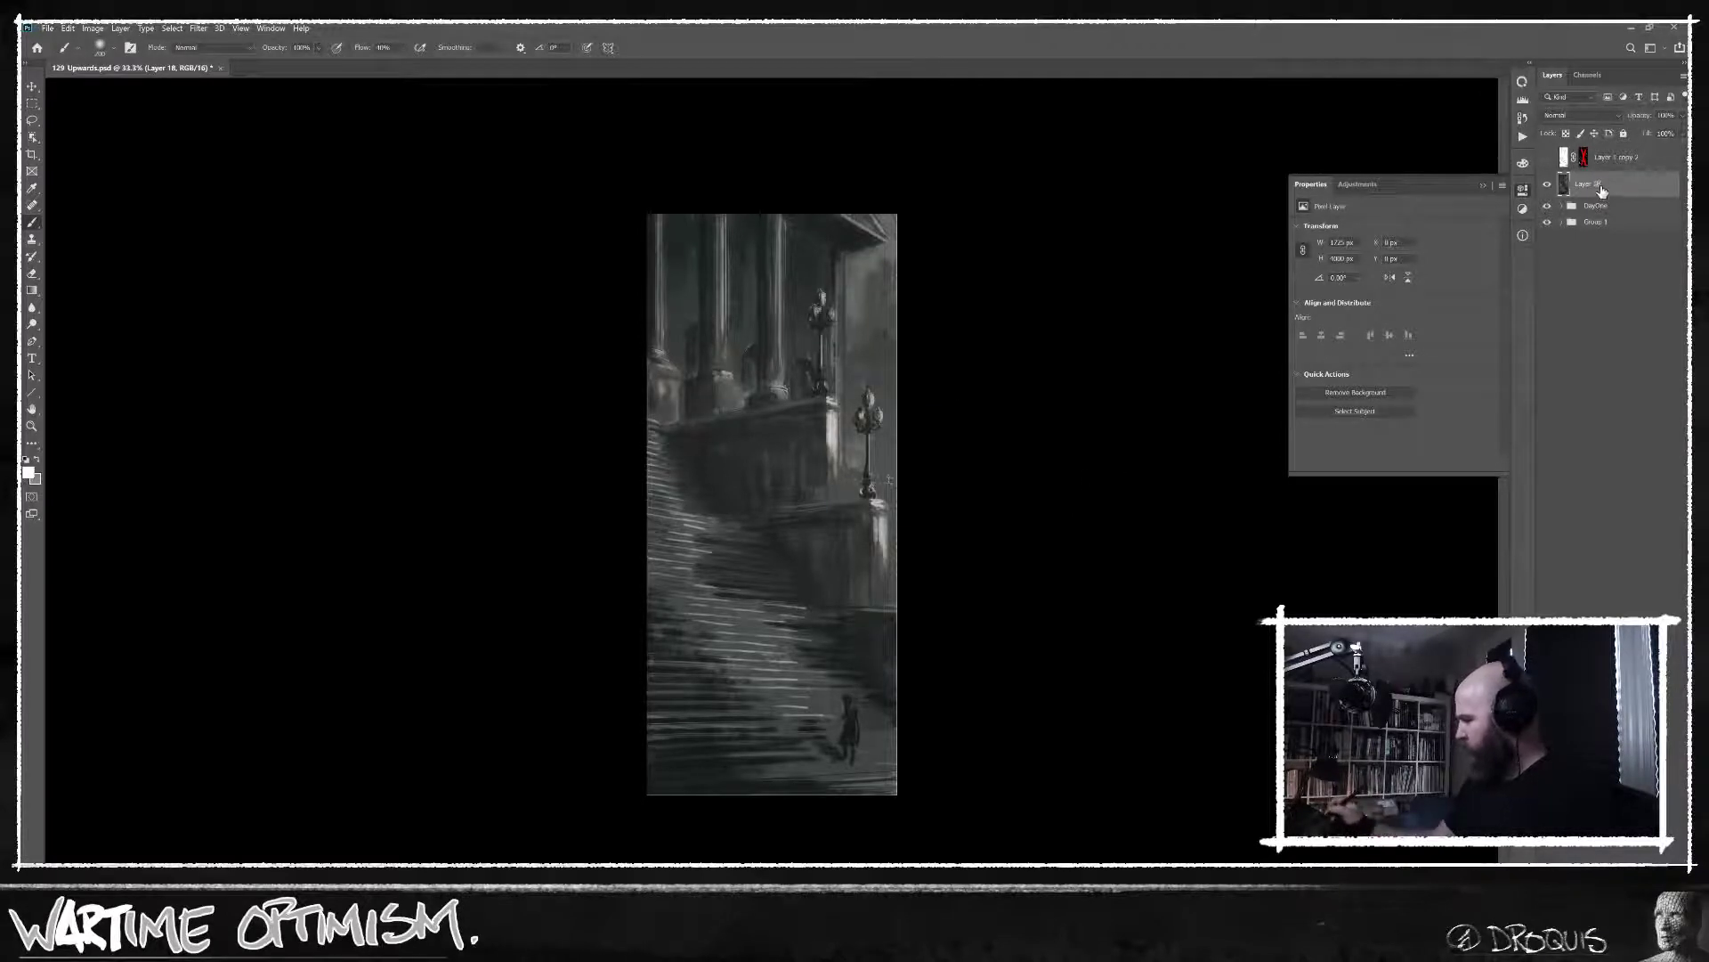
click(1547, 184)
click(1547, 184)
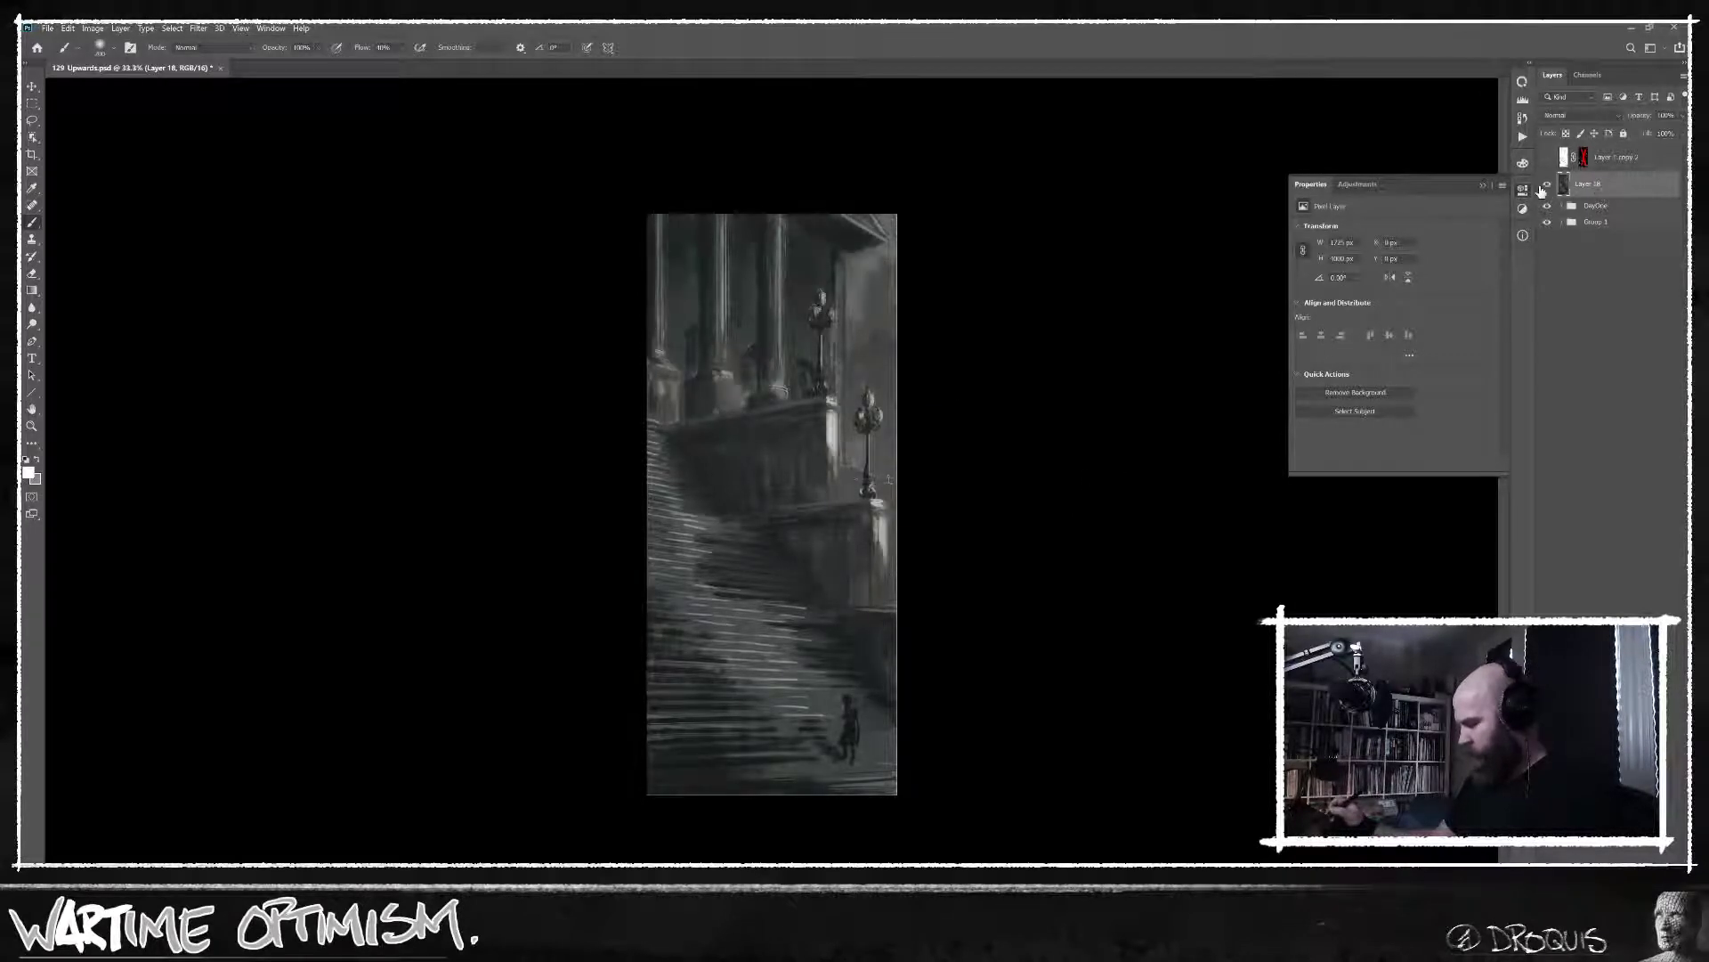
key(ctrl+plus)
drag(912, 468, 923, 472)
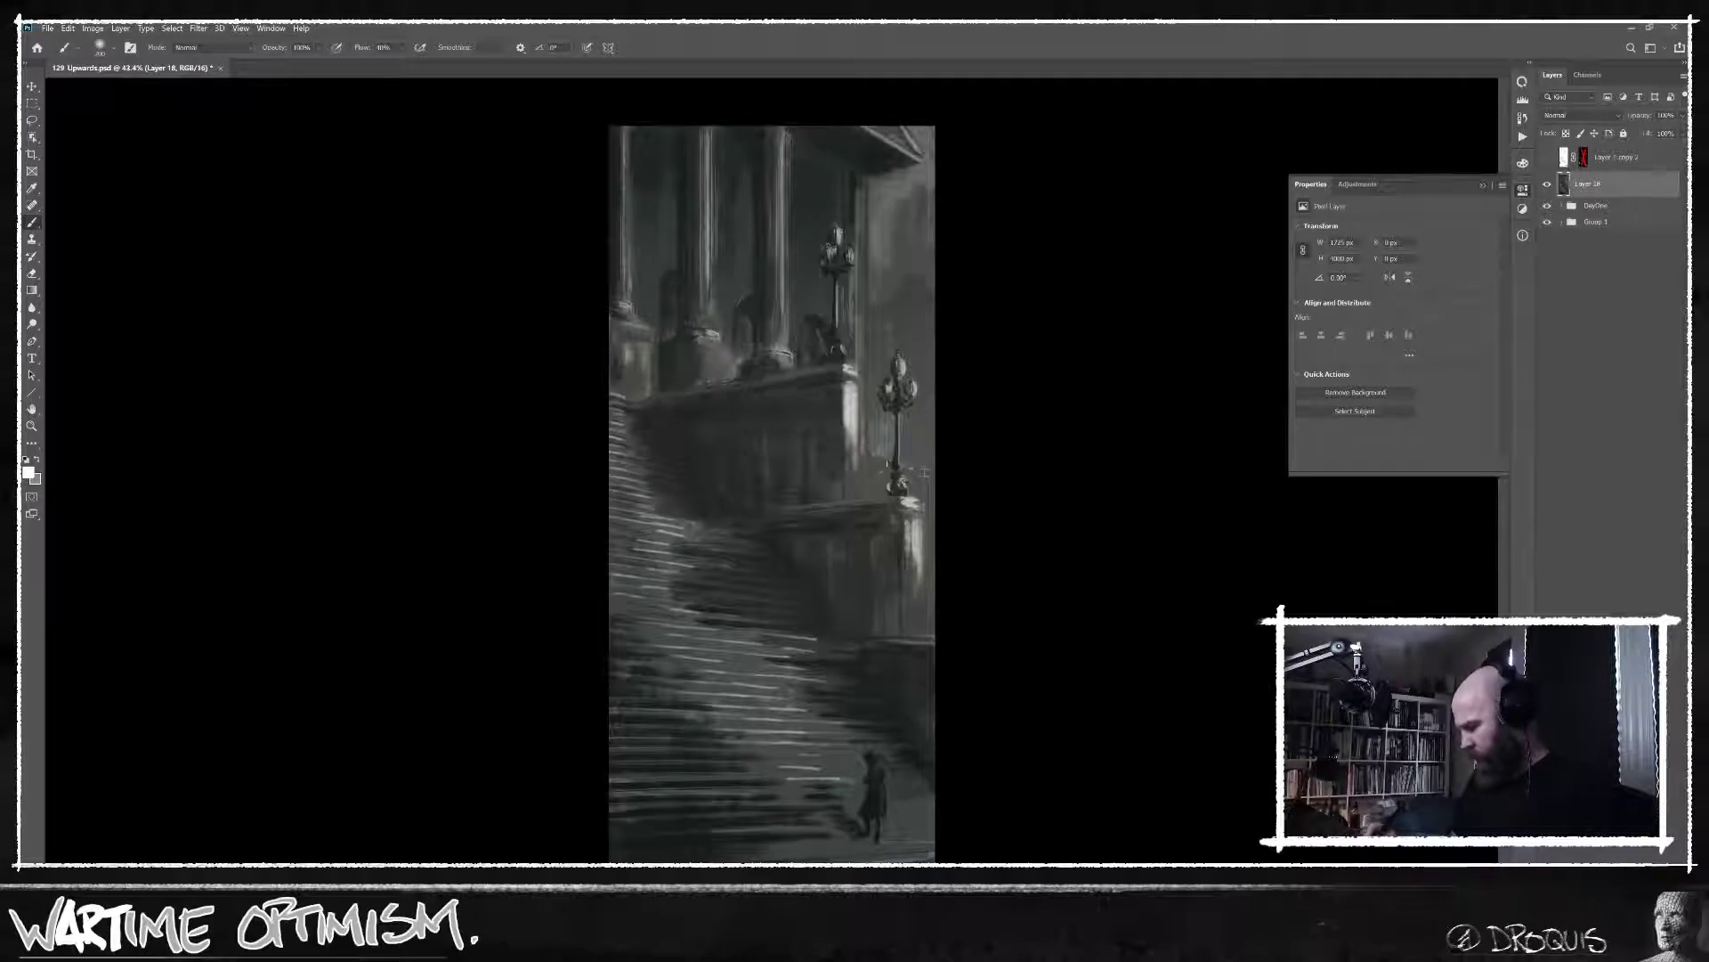
right_click(923, 473)
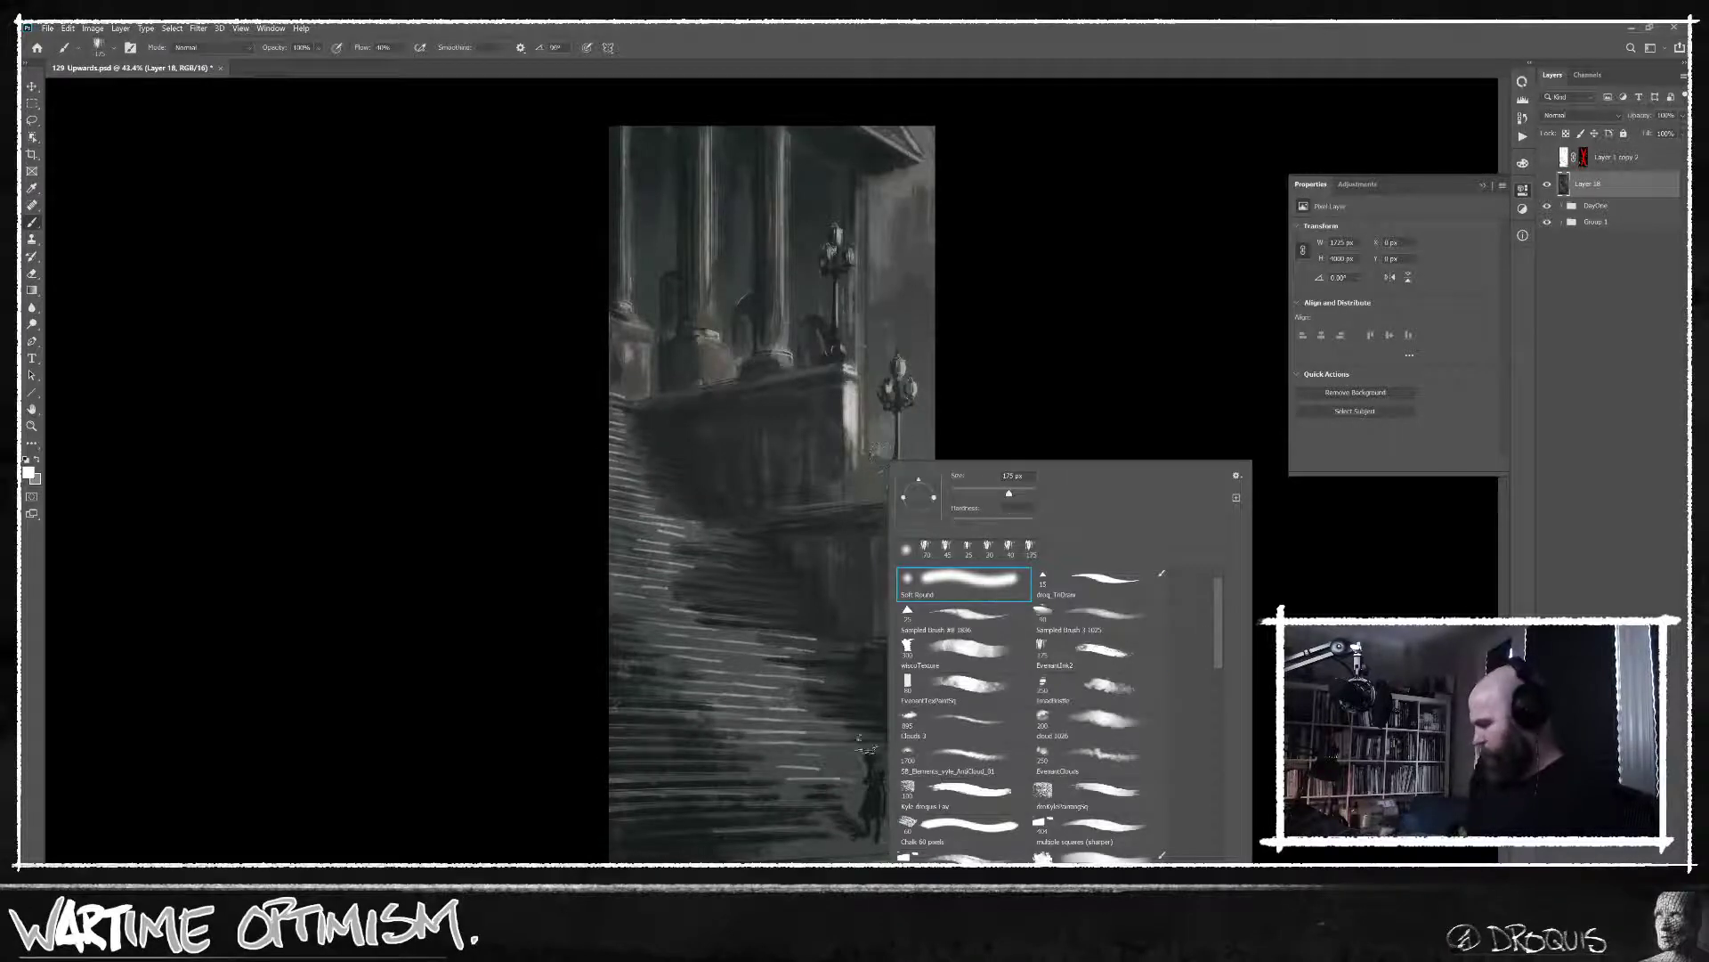
double_click(1118, 656)
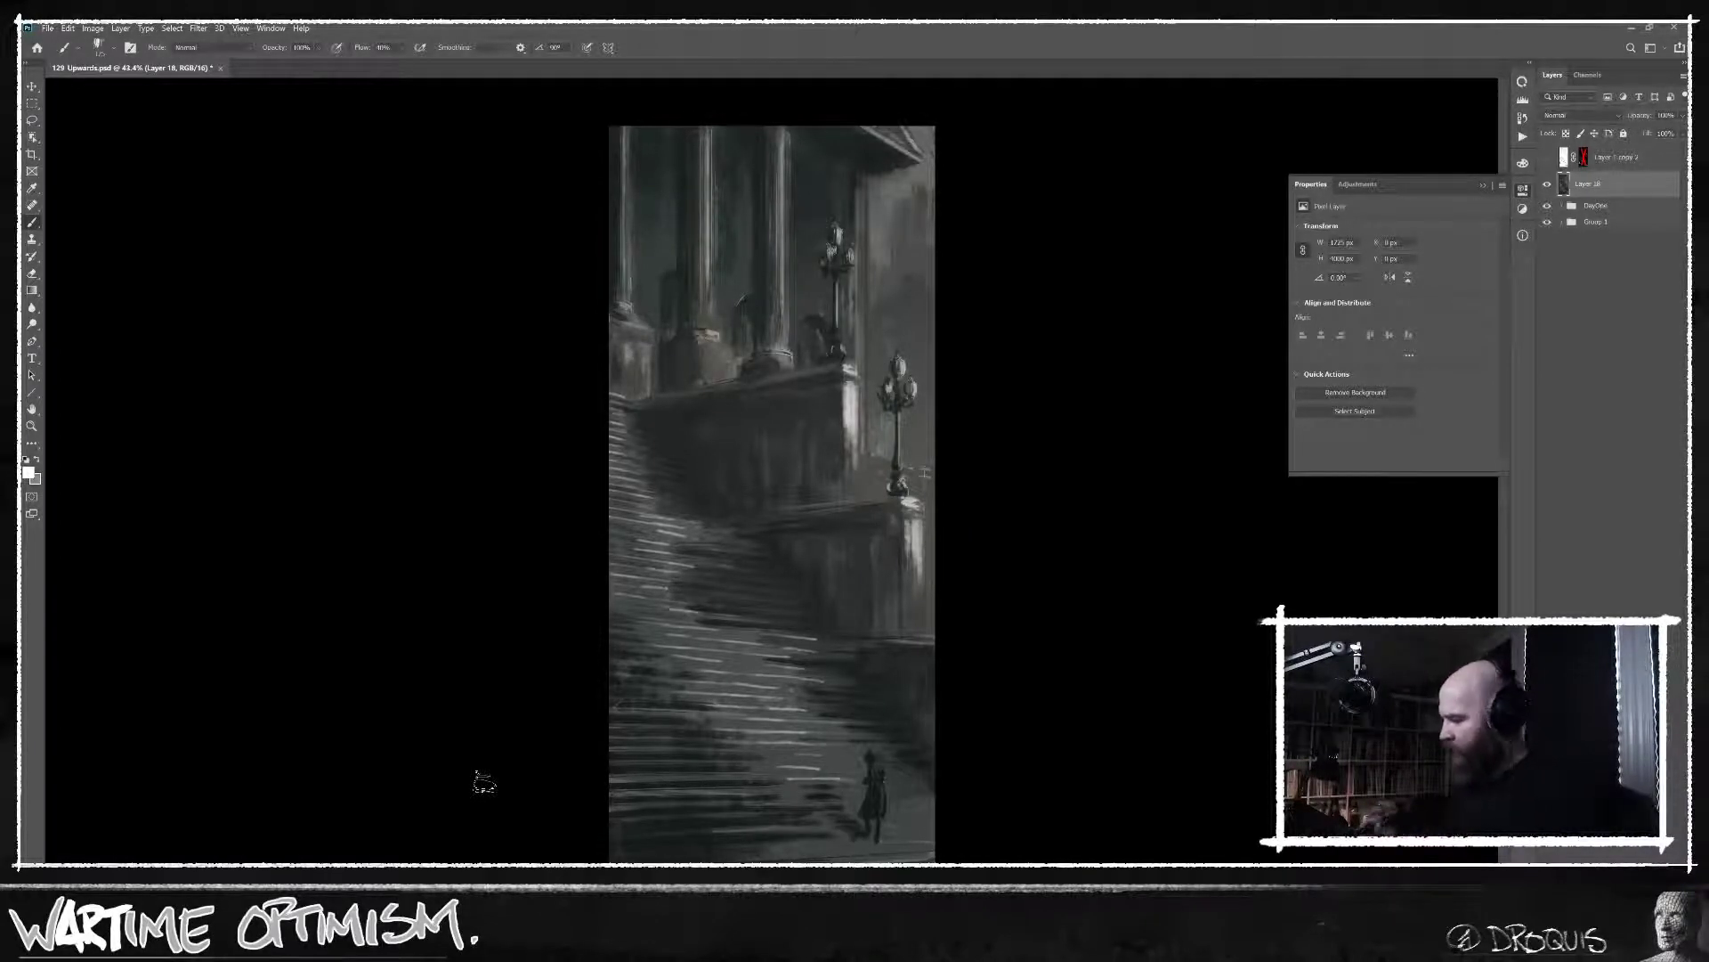
Add a new layer above Layer 18 and touch up the building's roof edge with greys sampled from the painting.
alt+click(787, 196)
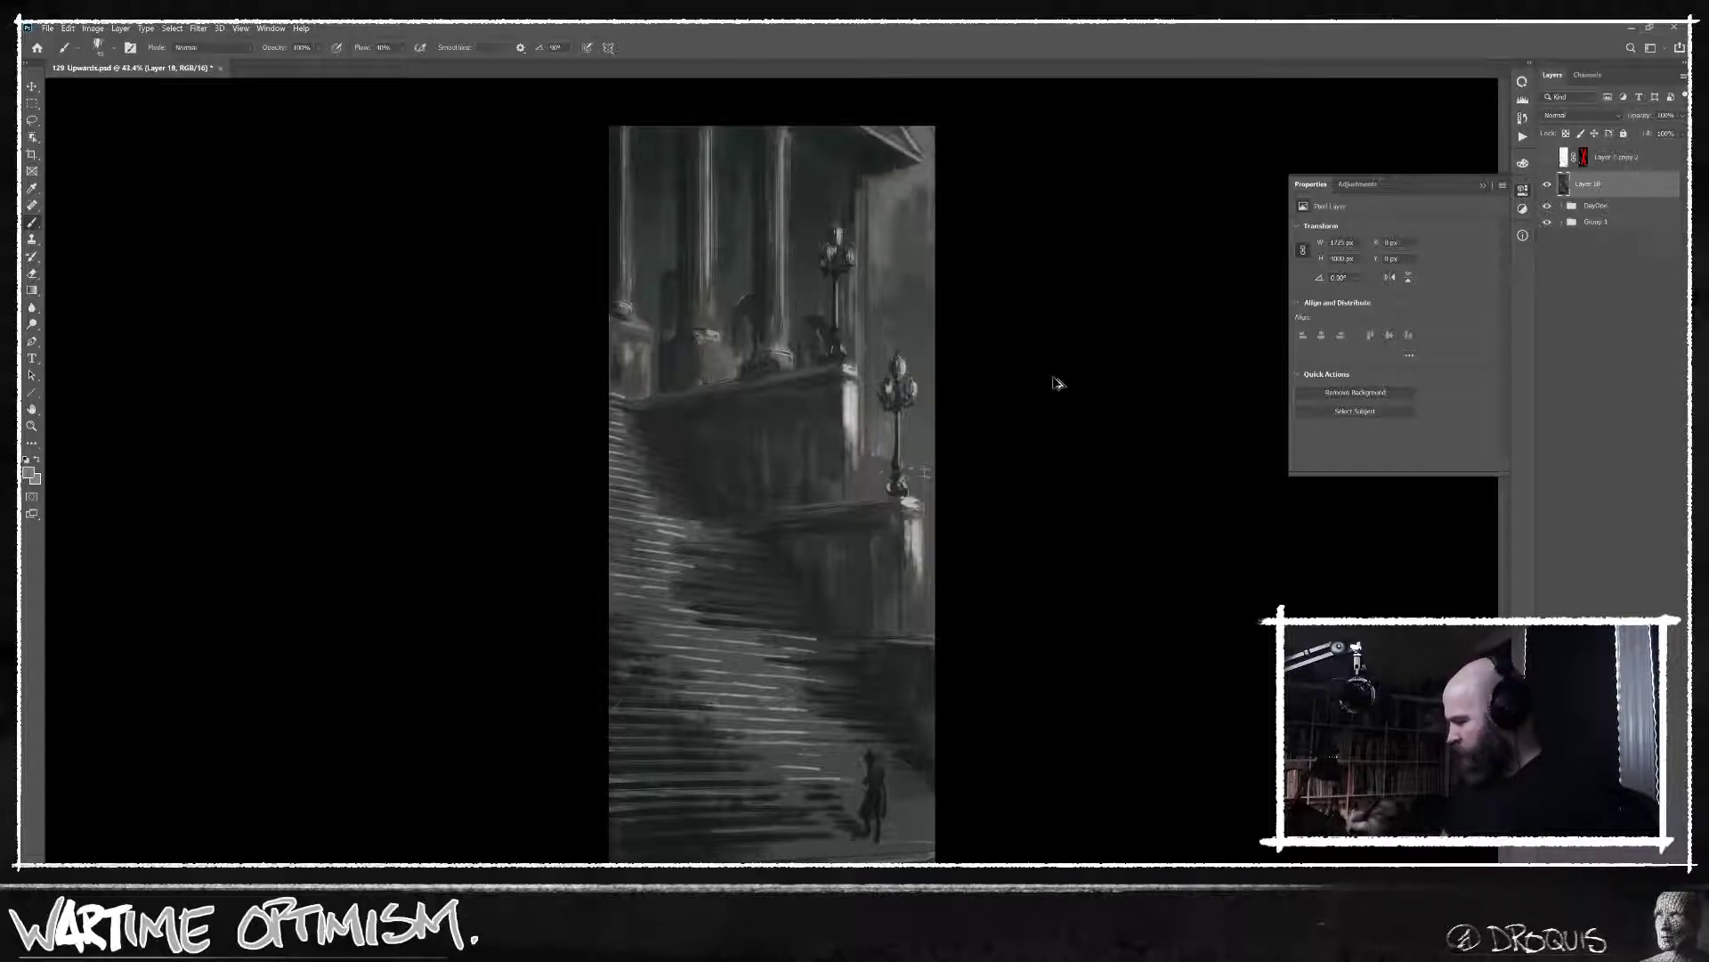
key(ctrl+shift+alt+n)
alt+click(854, 399)
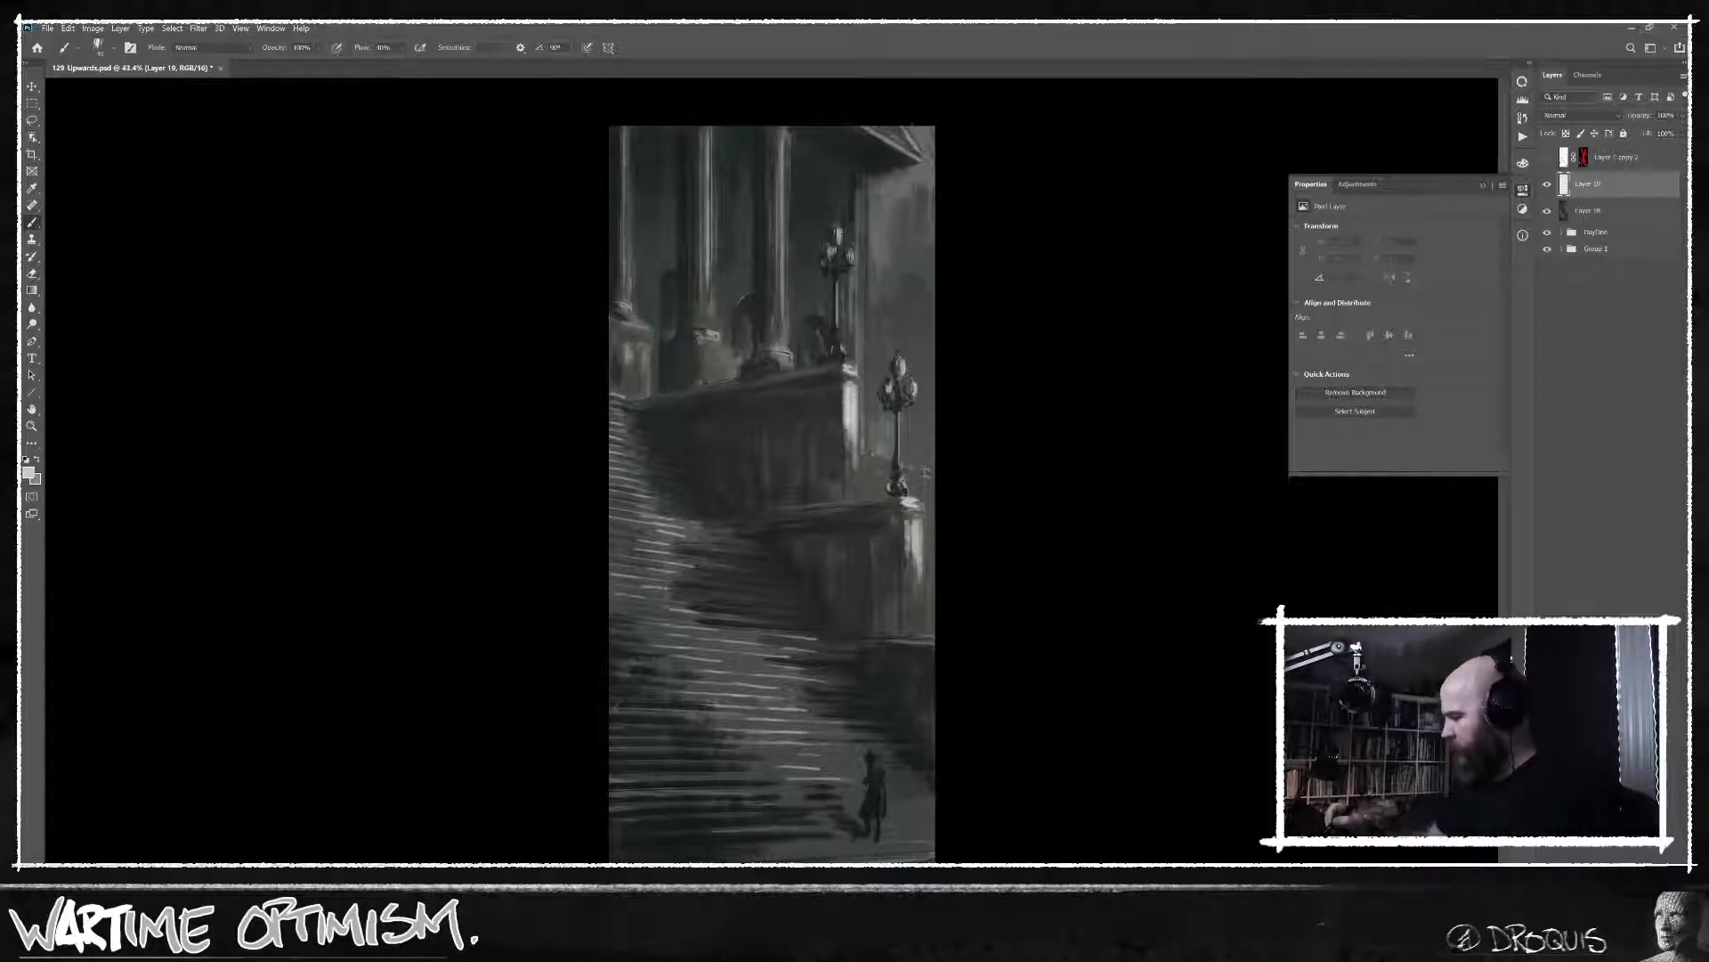
alt+click(893, 131)
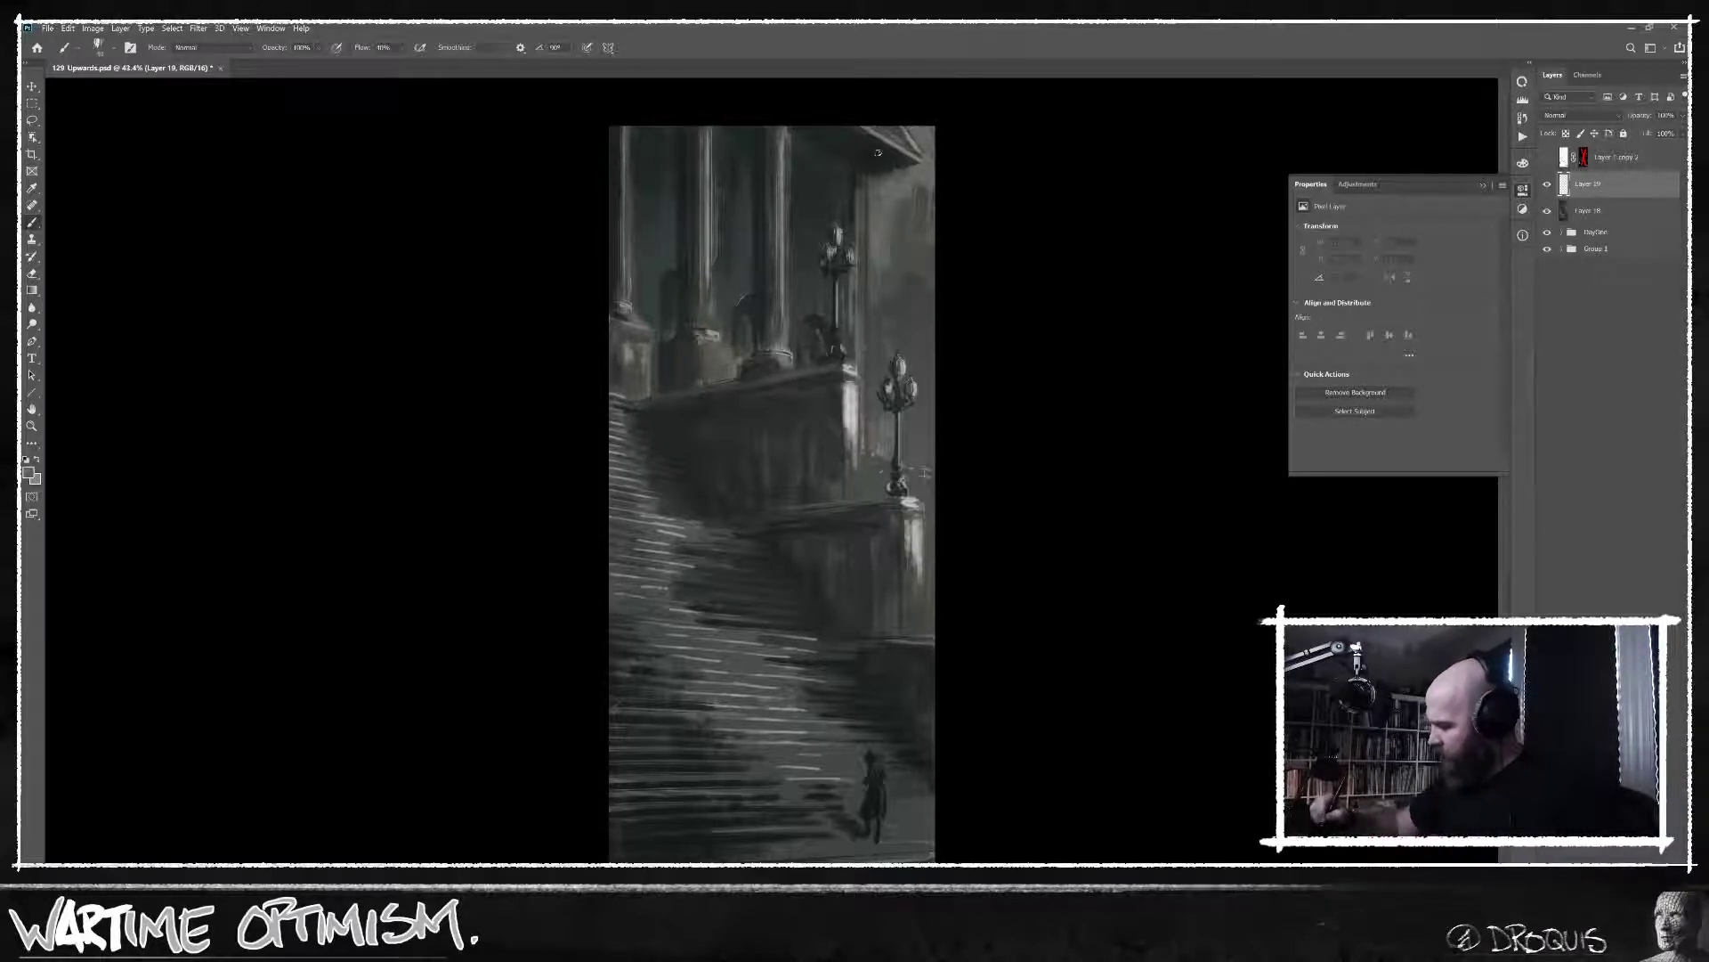
alt+click(885, 175)
click(924, 473)
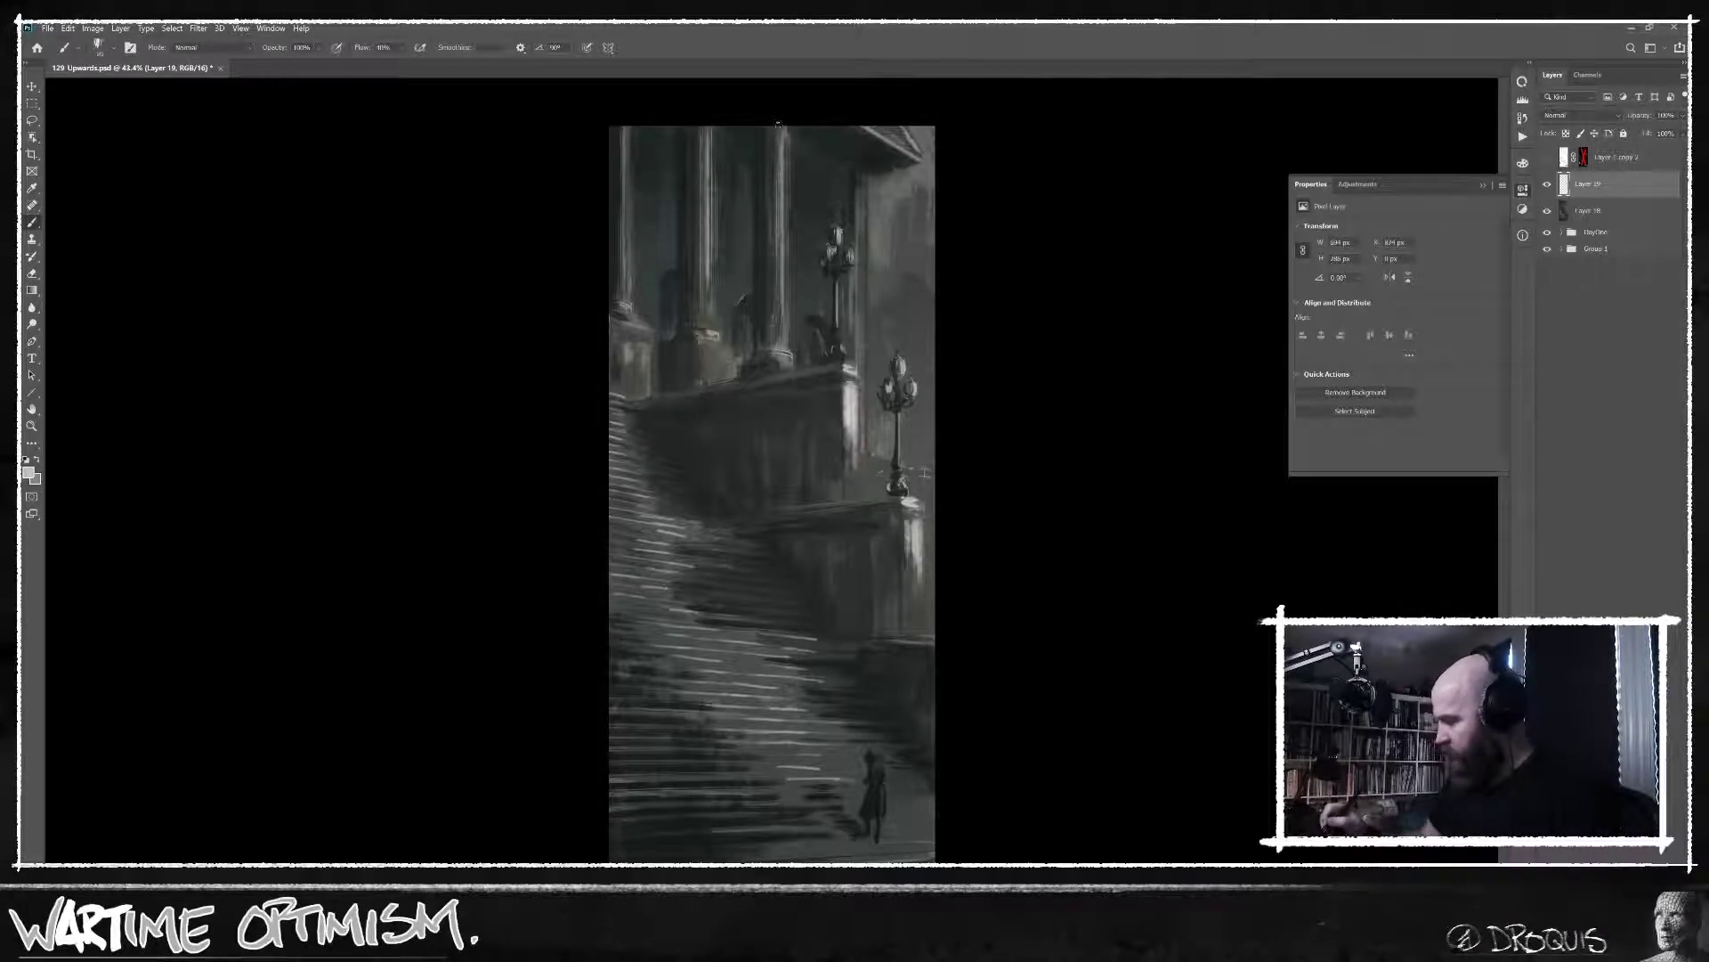
Rotate the canvas view so the steps run diagonally and brush light grey edges onto the steps beside the figure.
drag(872, 614, 916, 611)
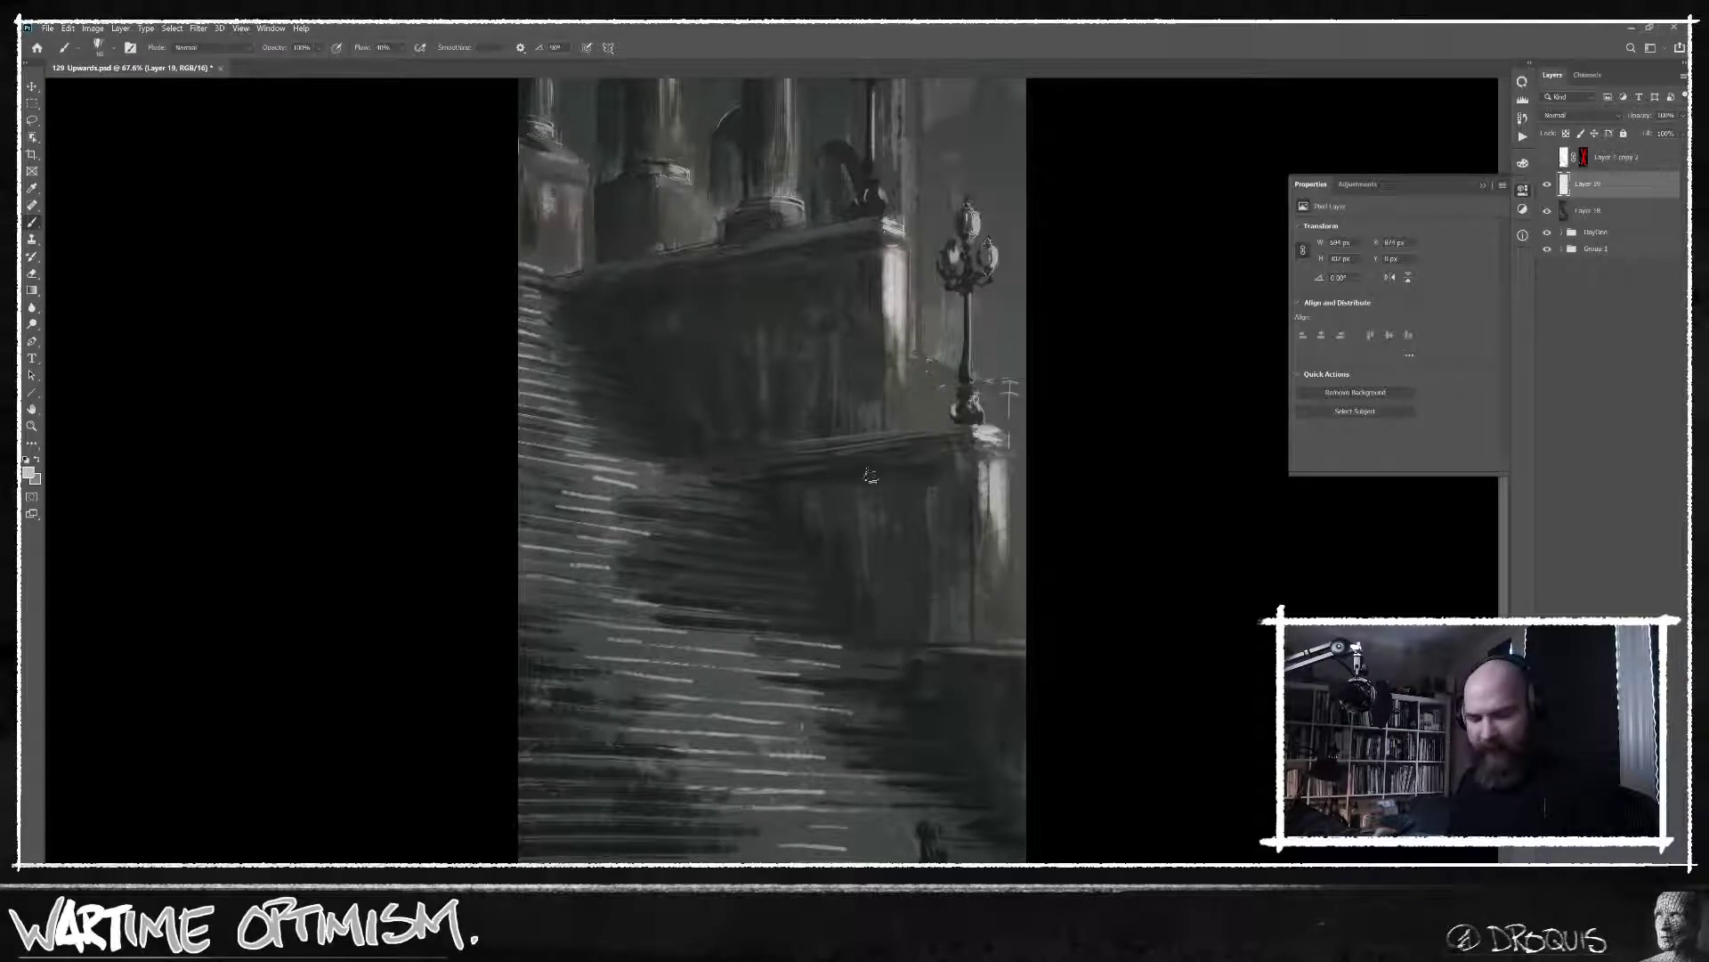
key(r)
drag(871, 476, 648, 381)
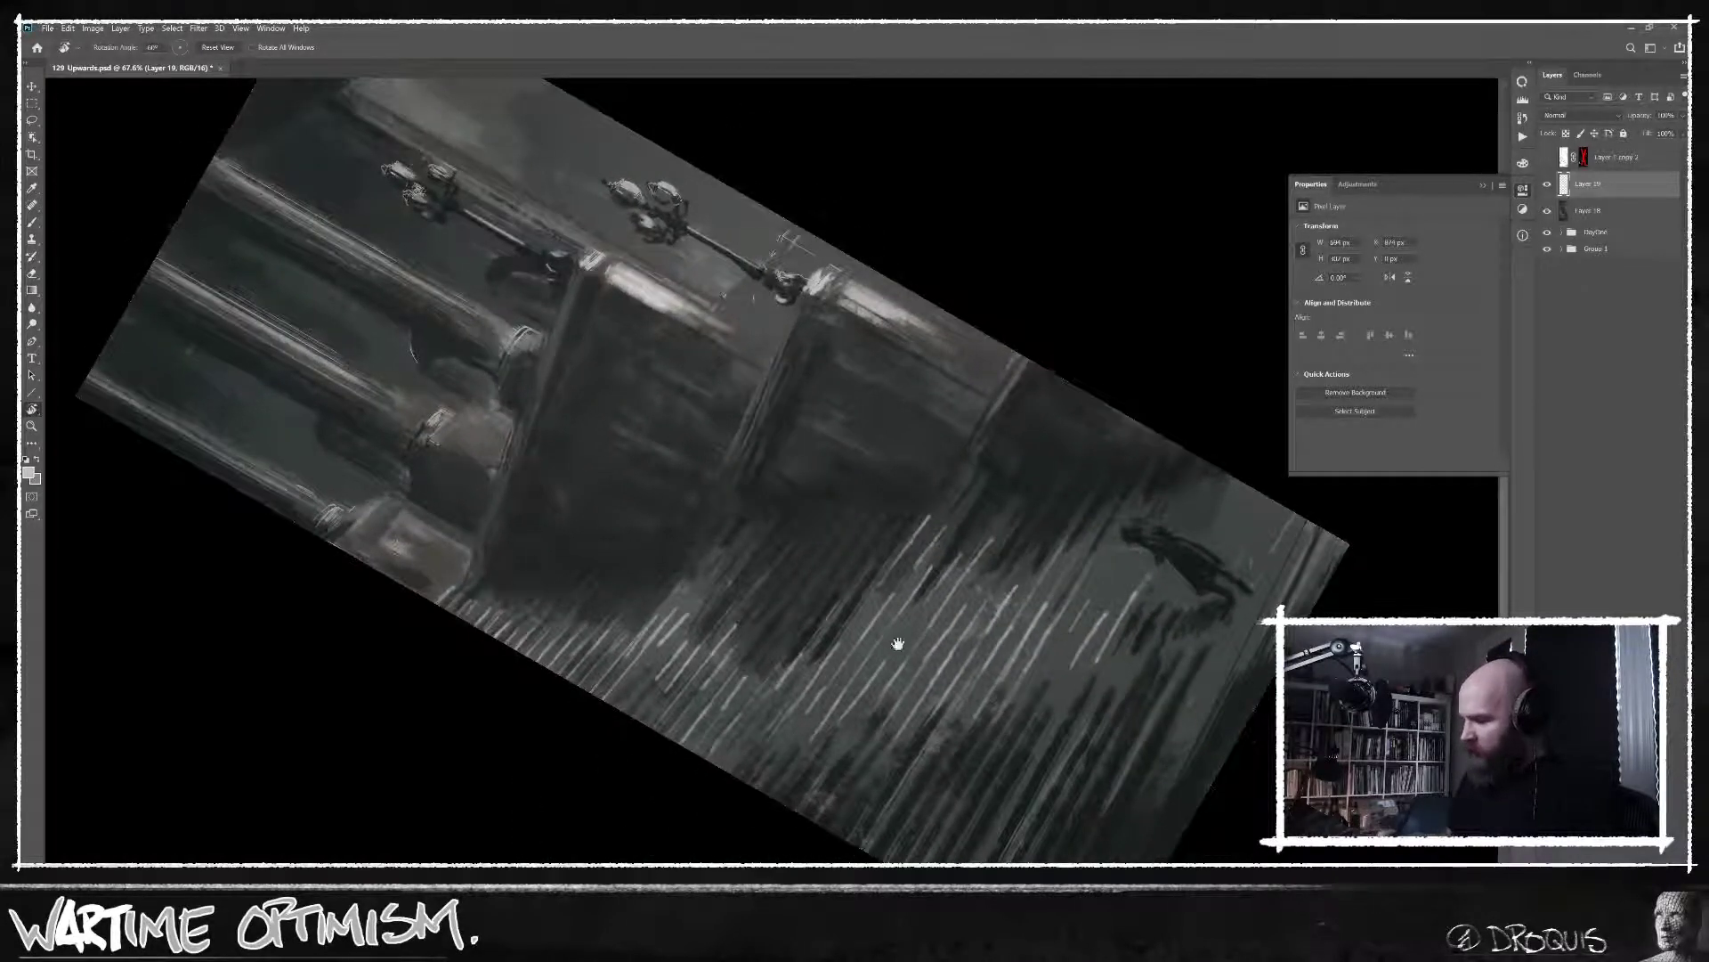
drag(898, 642, 737, 563)
key(b)
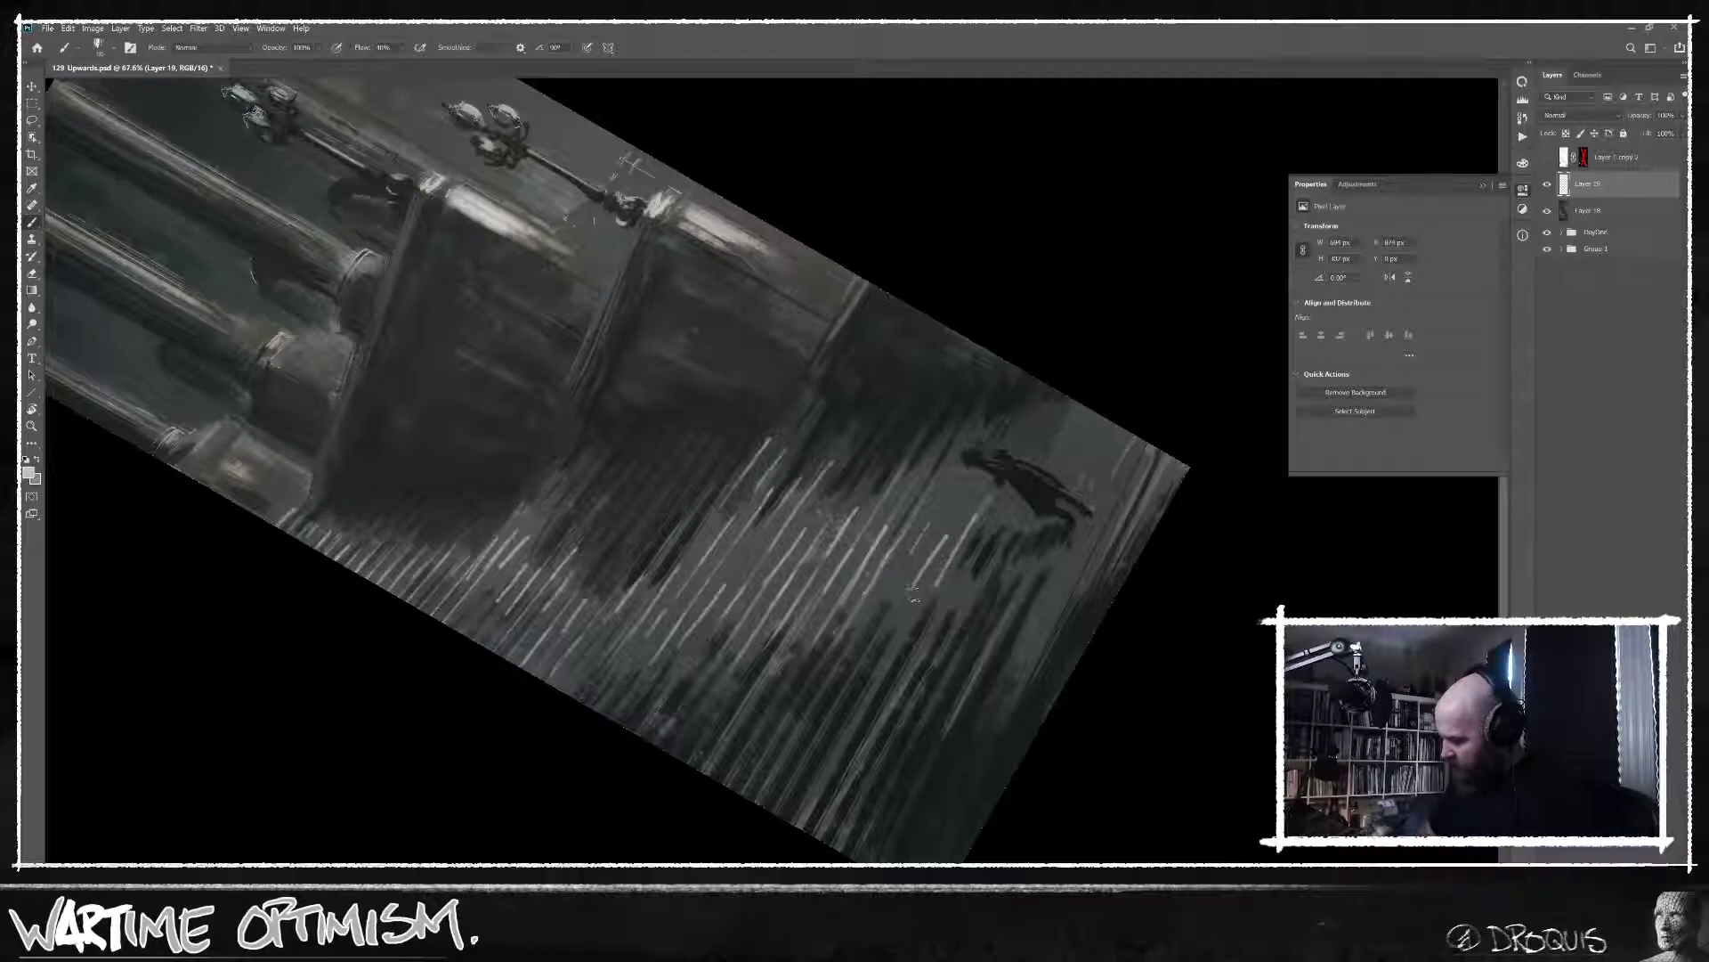
drag(932, 578, 908, 603)
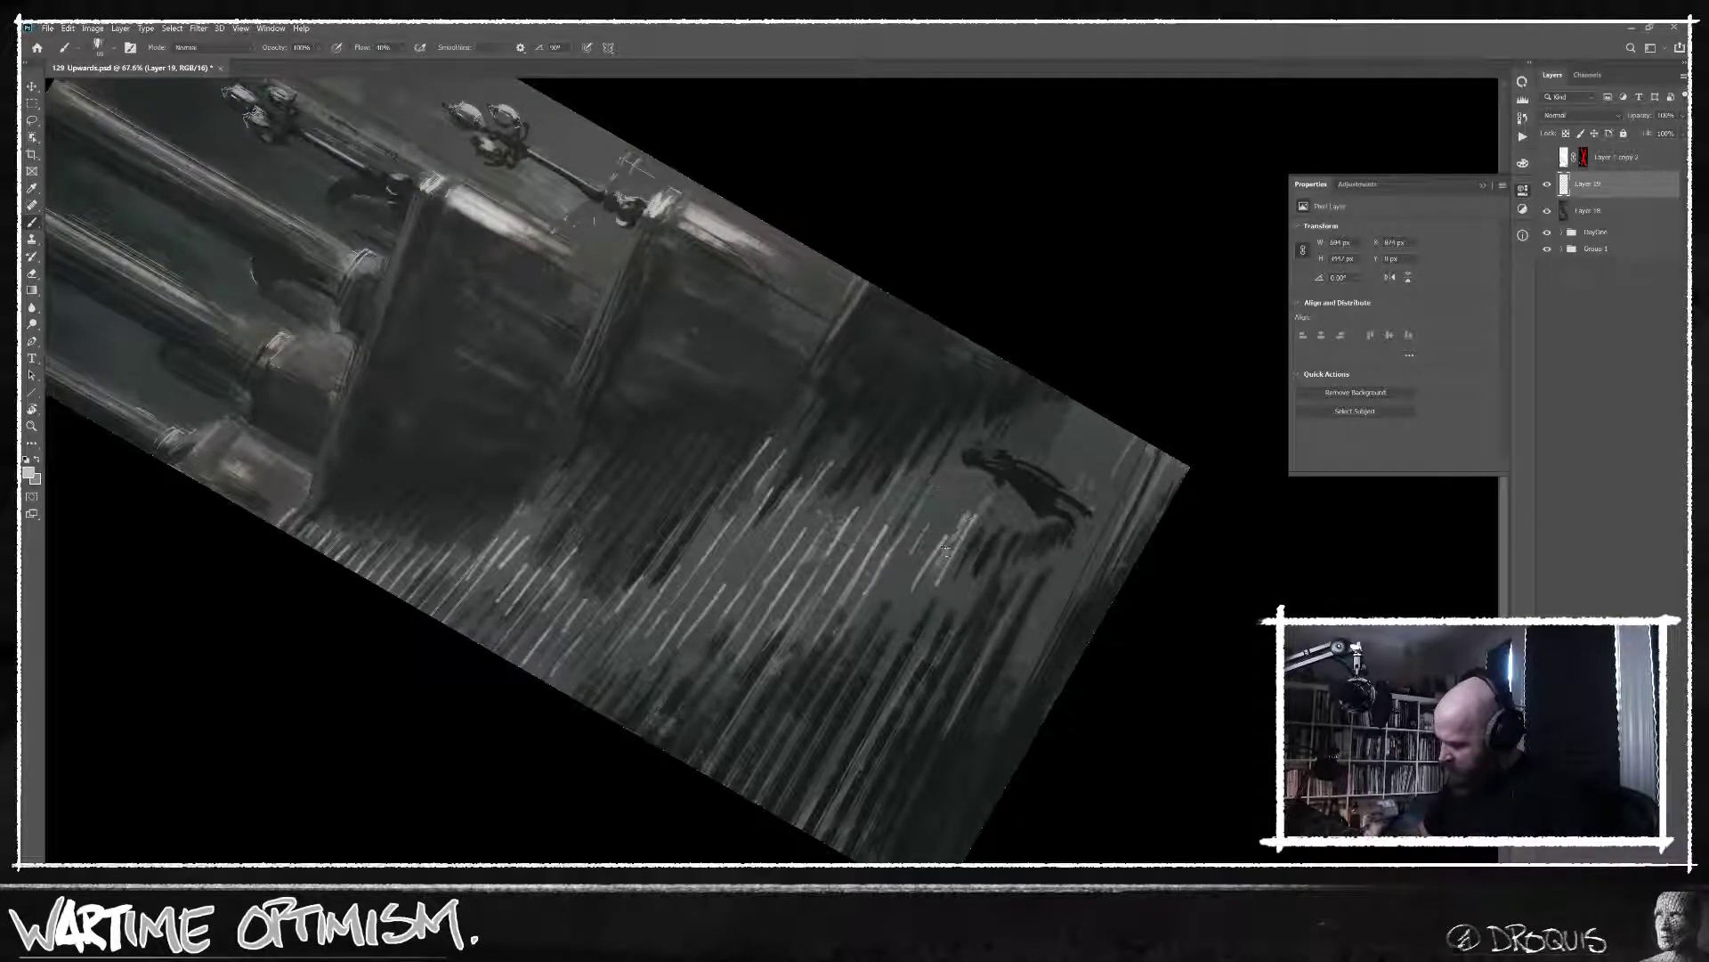
drag(975, 525, 951, 541)
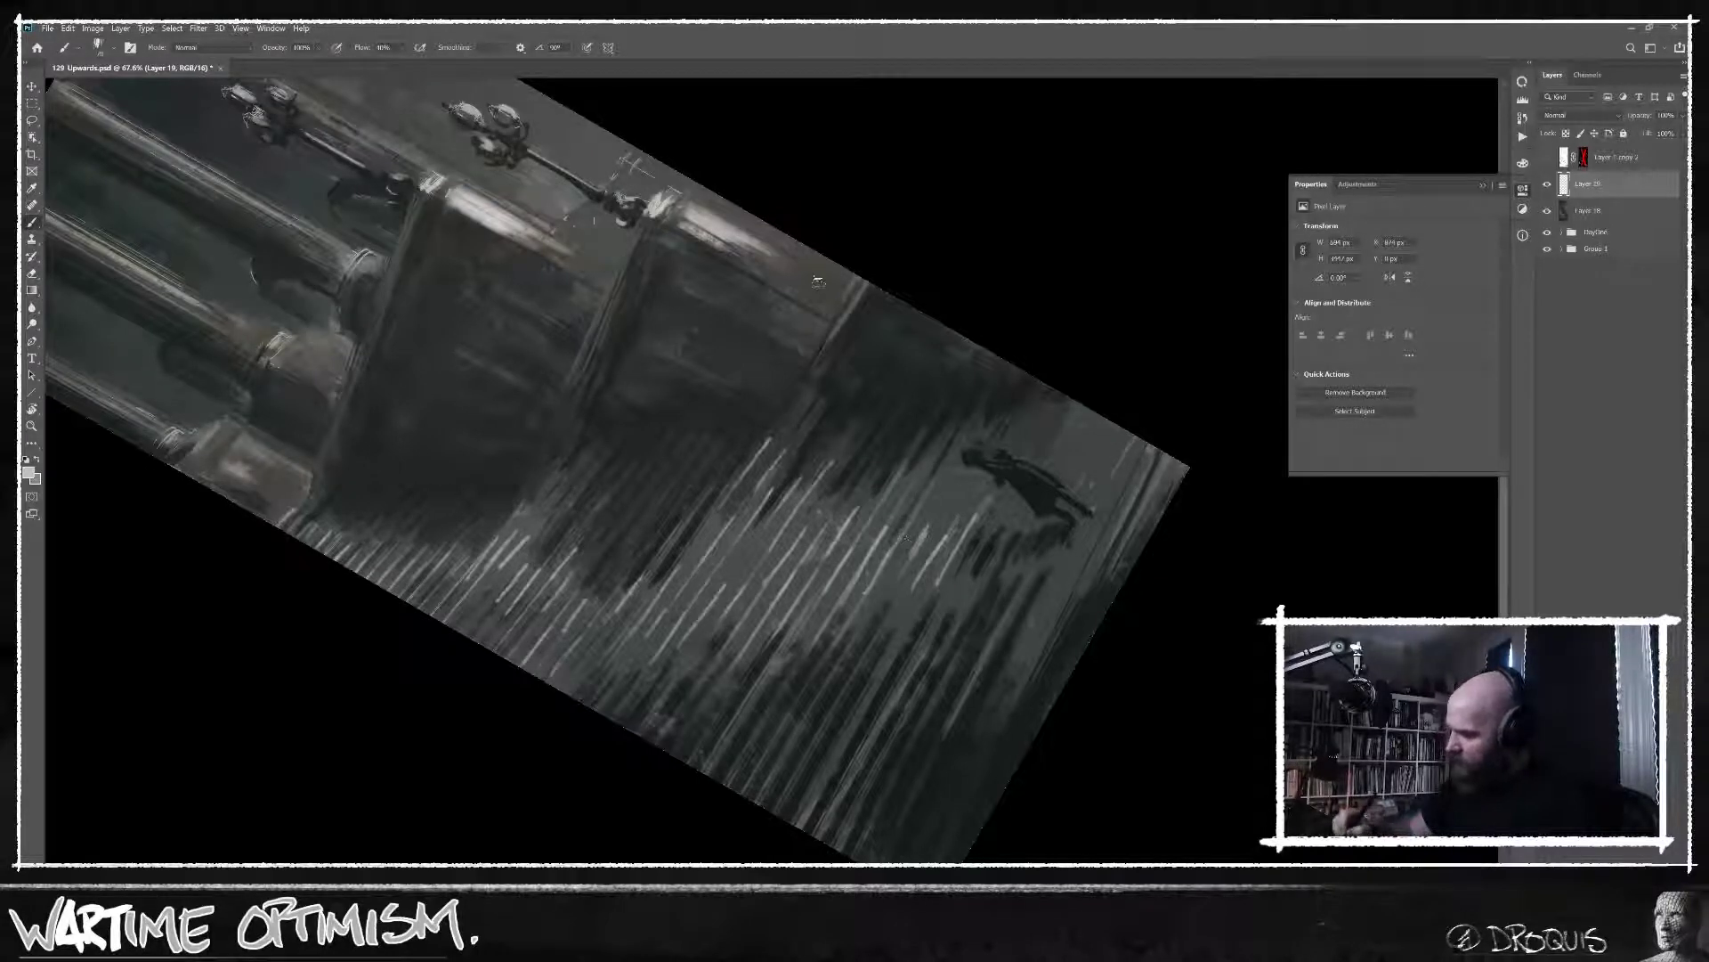
Show the colour wheel, choose a slightly lighter warm grey based on the lower wall and paint it across the middle steps.
click(1523, 83)
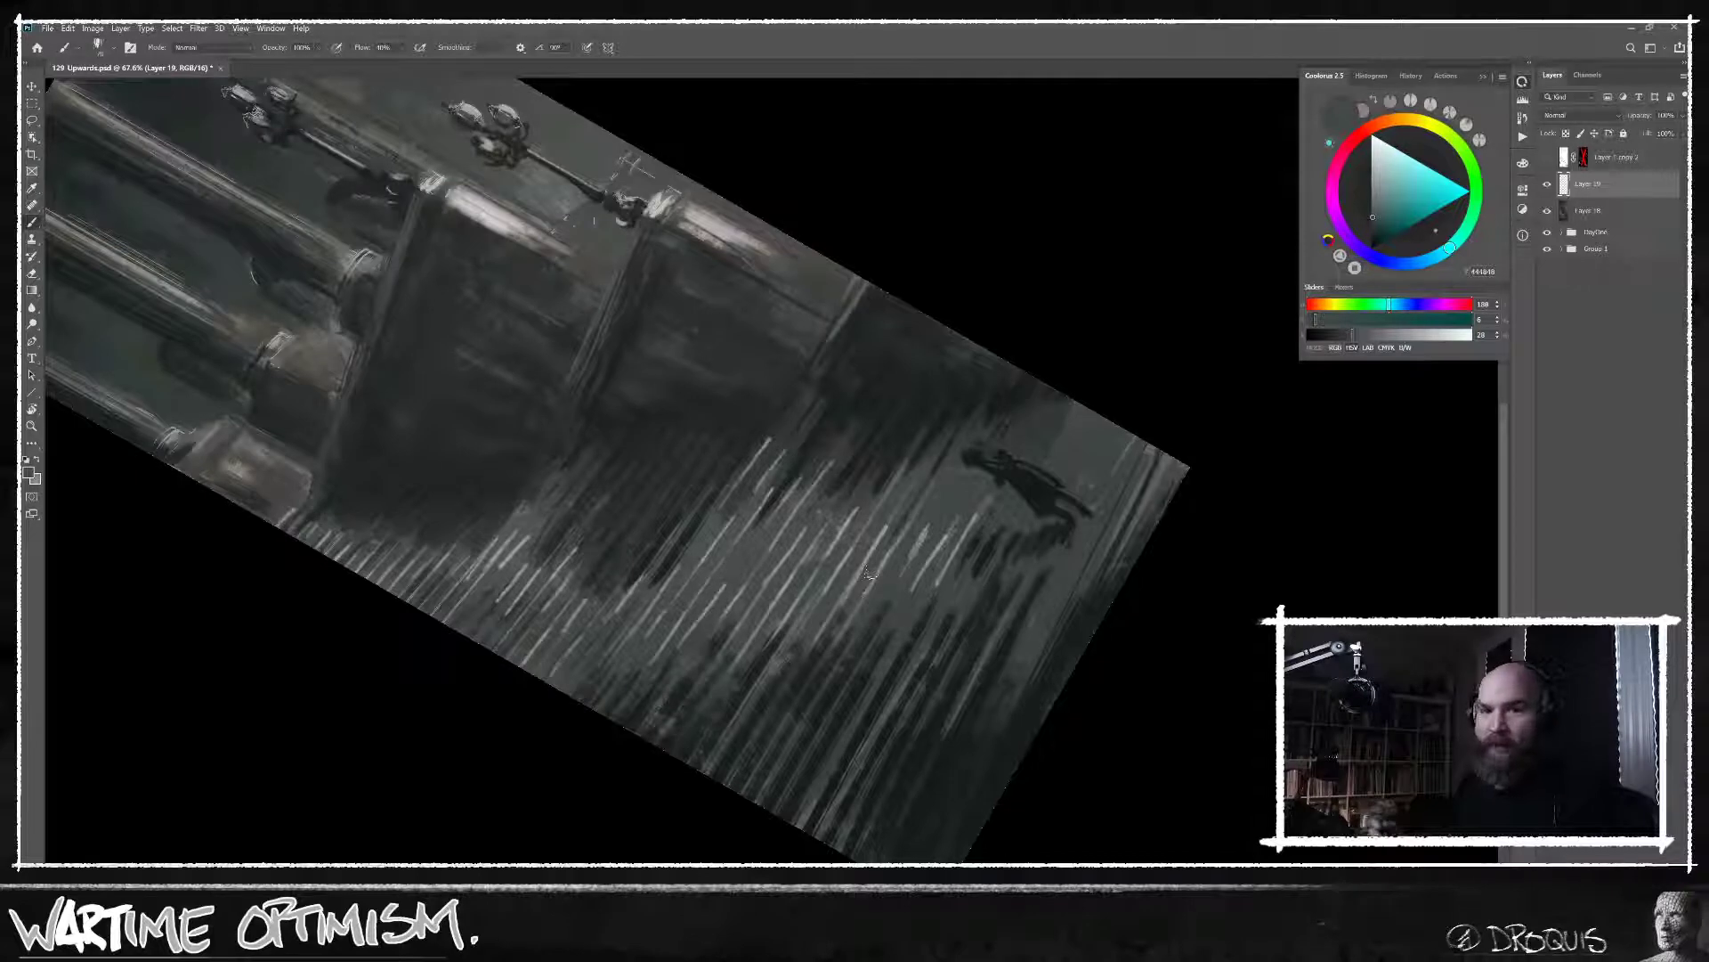
alt+click(795, 262)
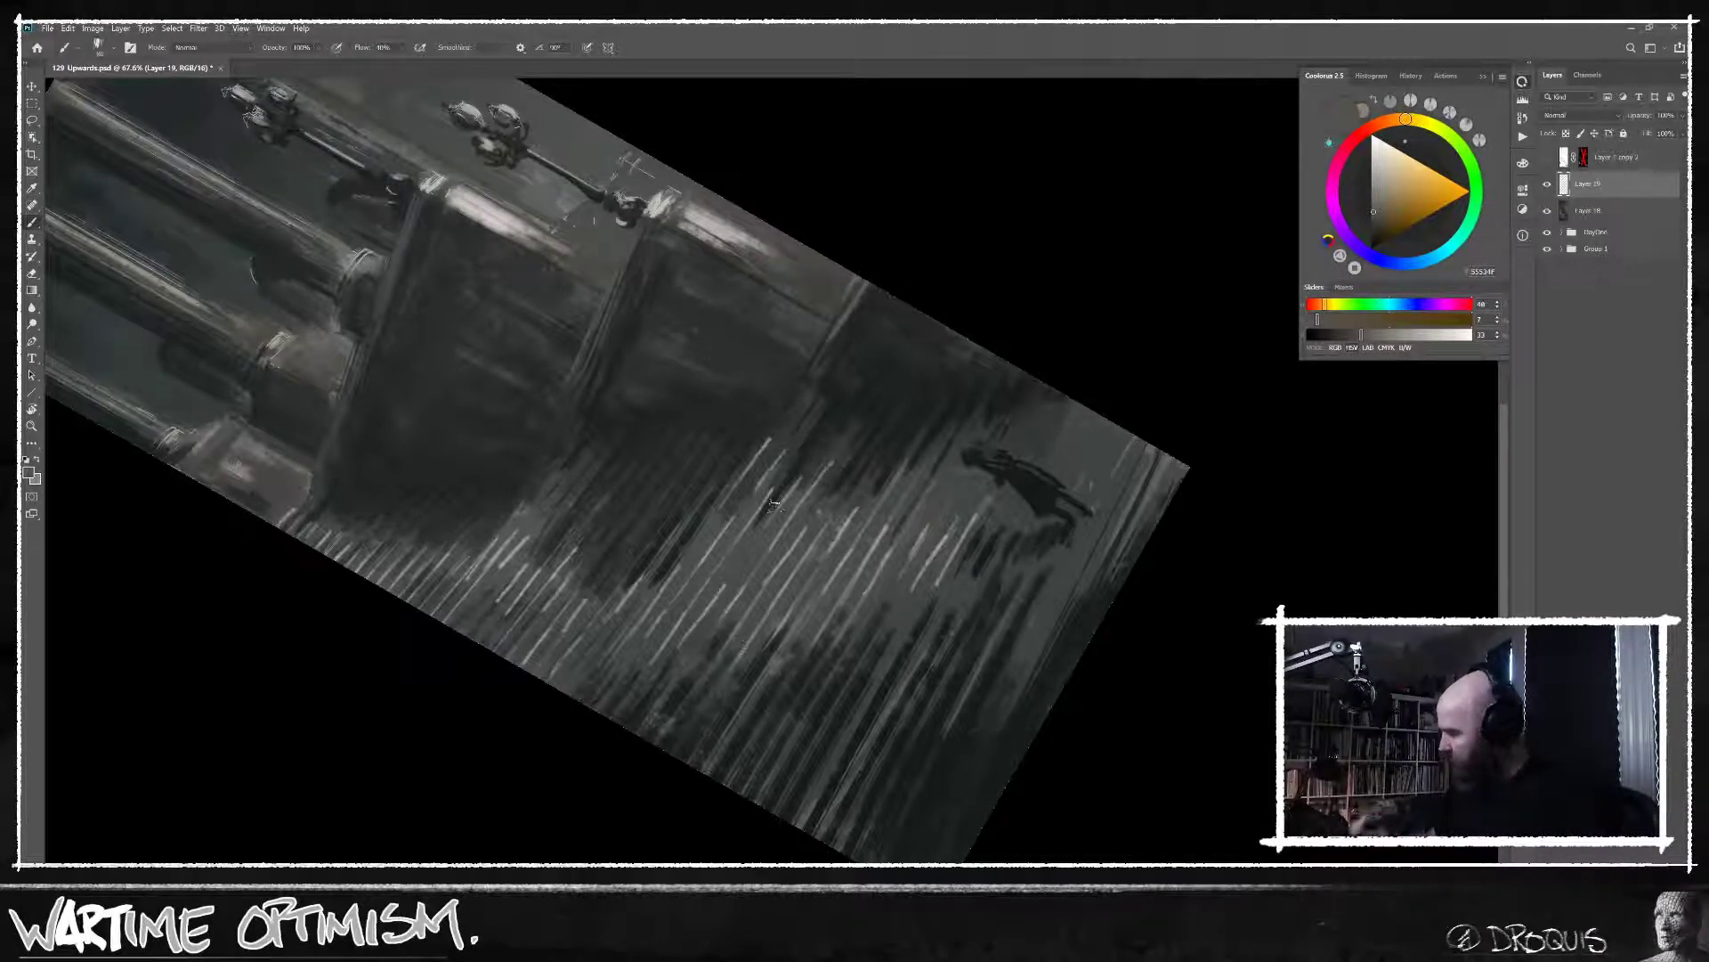
click(1375, 208)
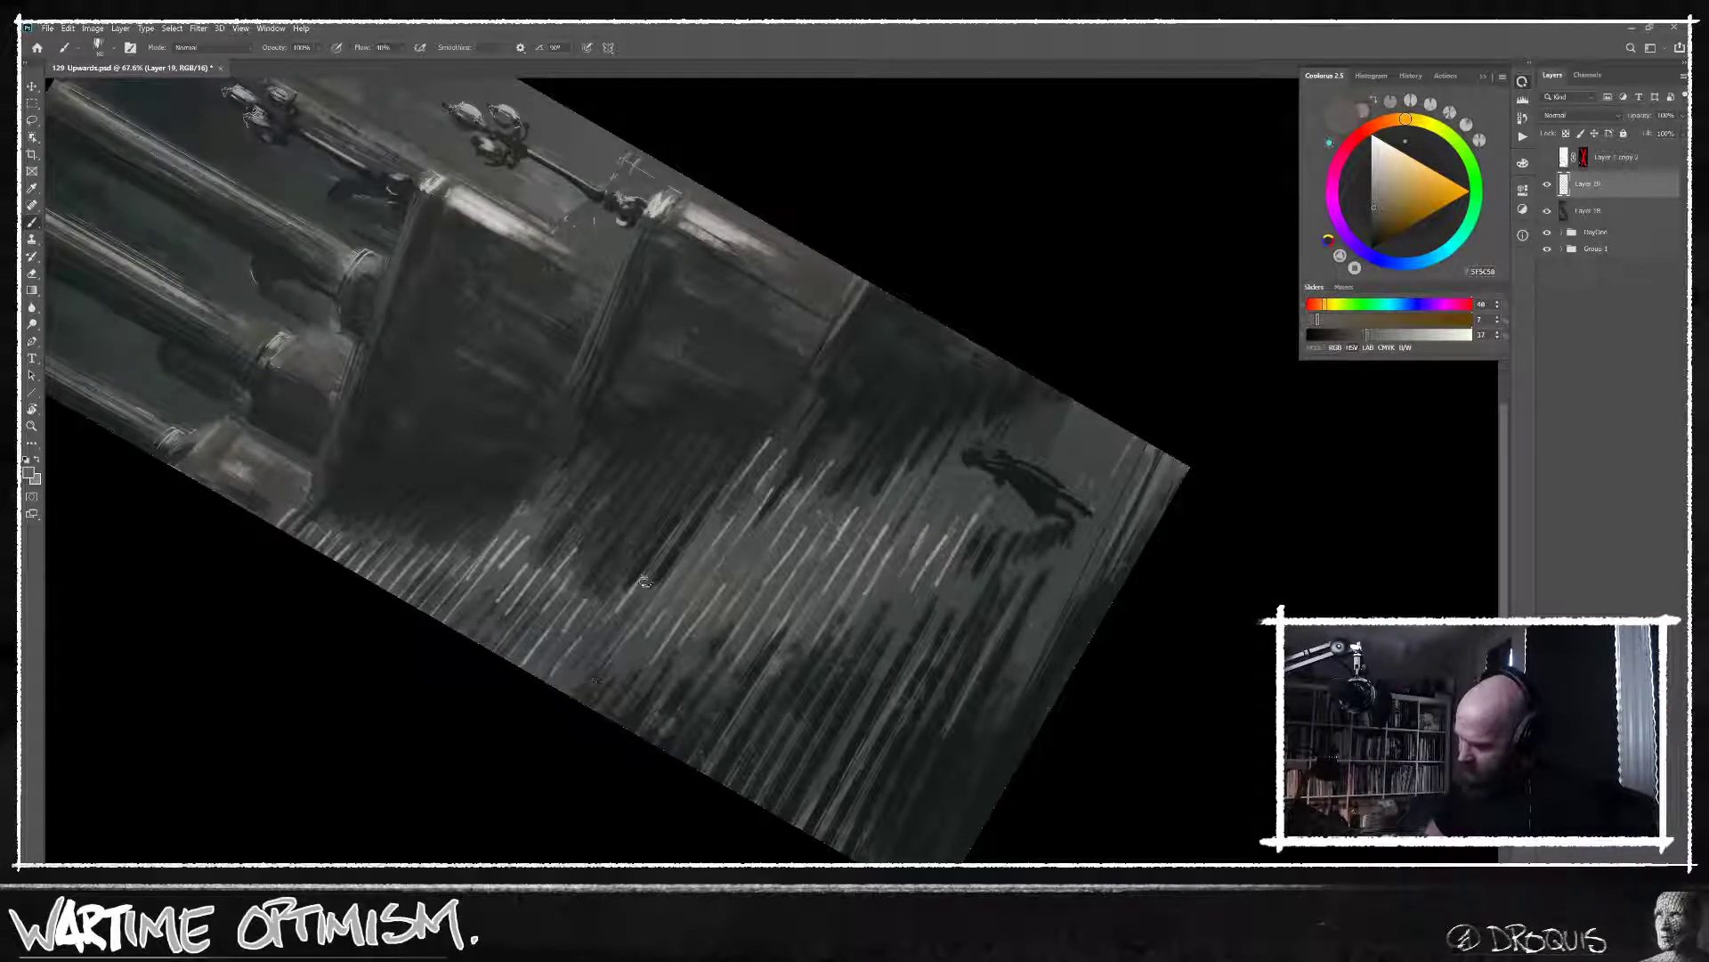
mouse_move(650, 577)
mouse_down()
mouse_move(666, 559)
mouse_move(630, 606)
mouse_up()
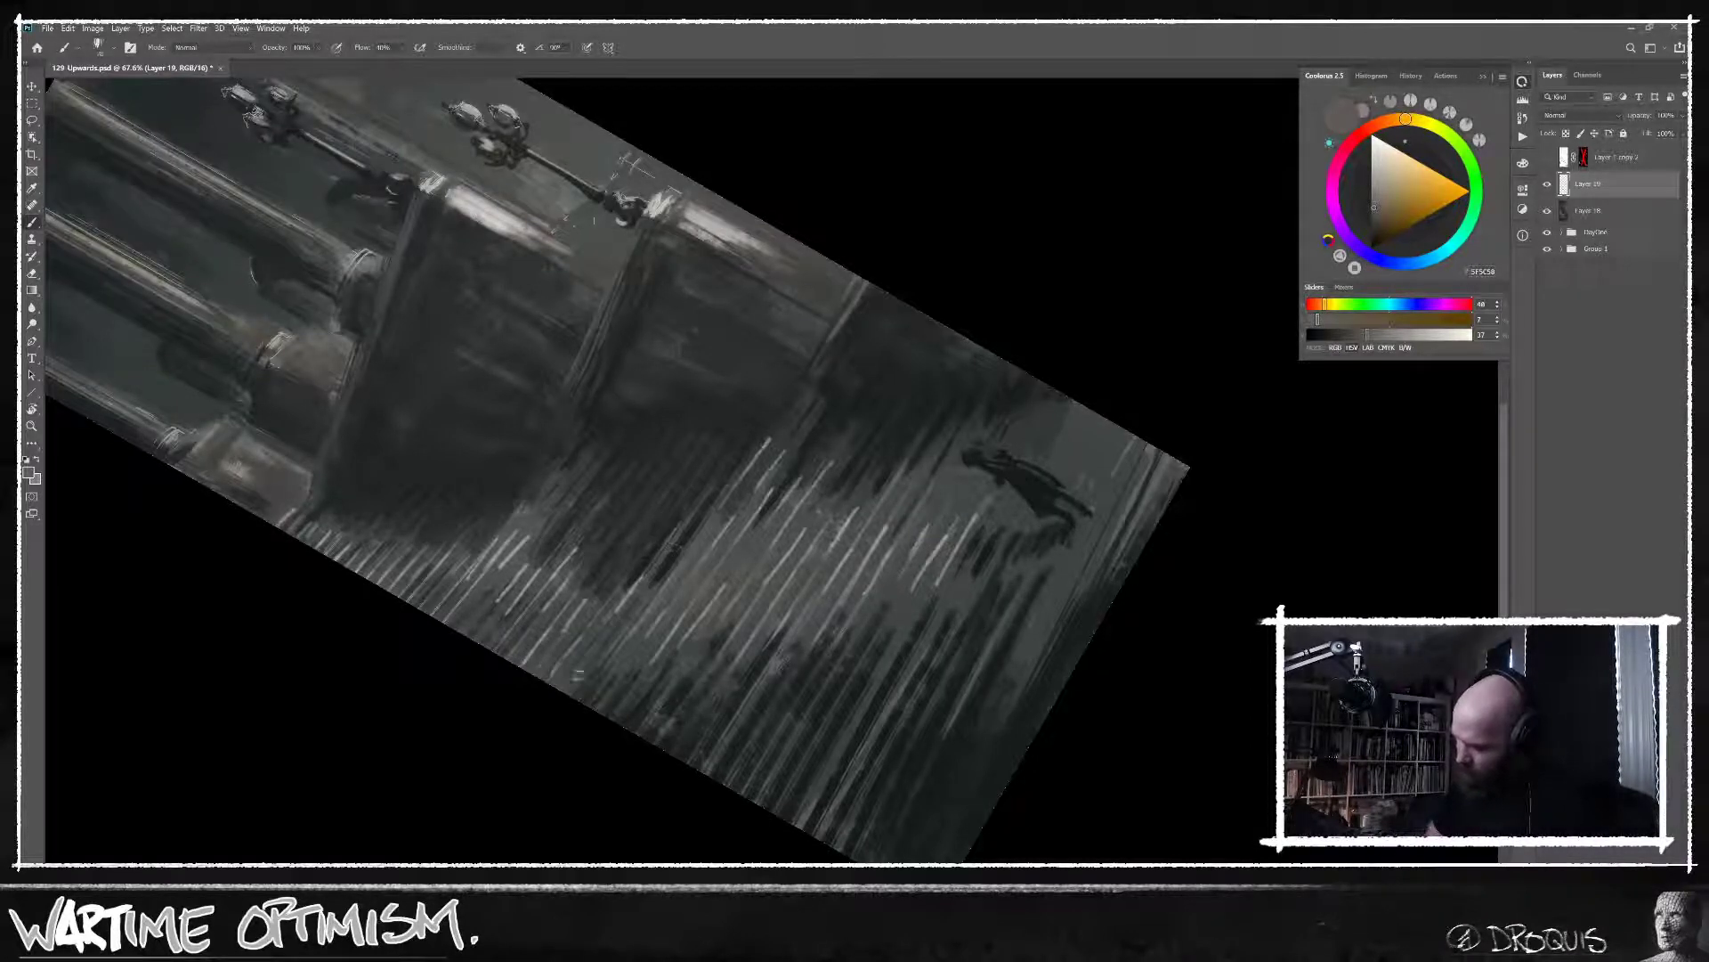
Paint muted highlights along the upper stairs with warm greys sampled from the lit walls and a dark tone from the steps.
alt+click(763, 234)
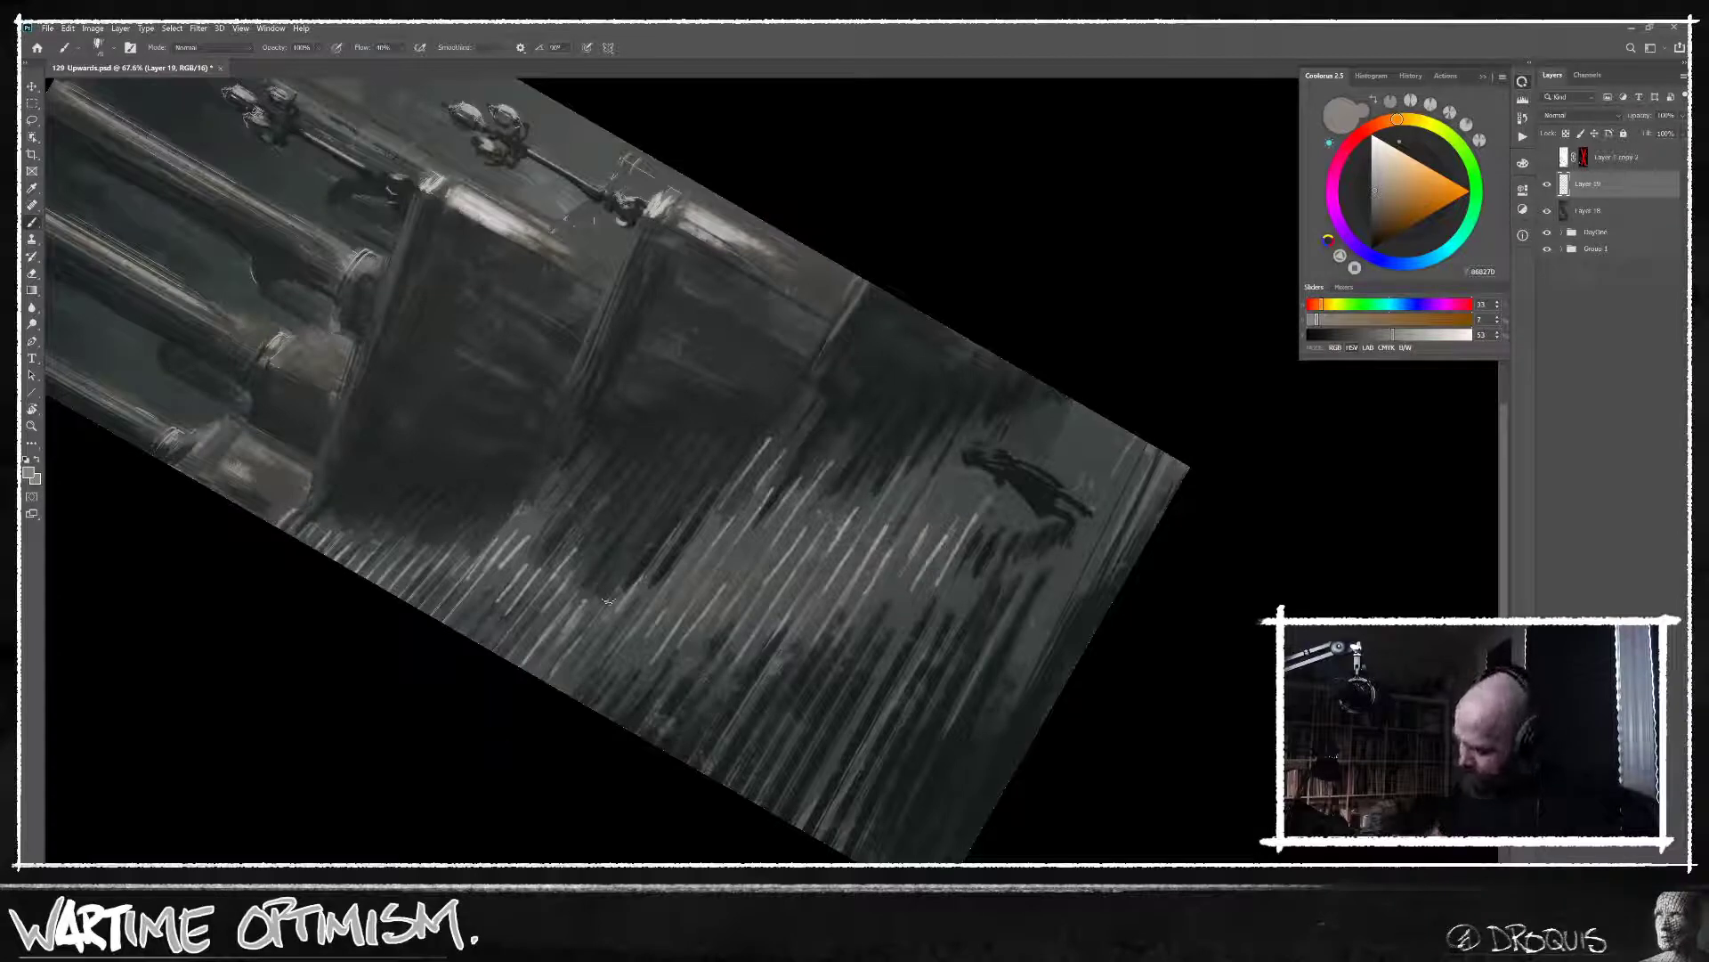
alt+click(554, 234)
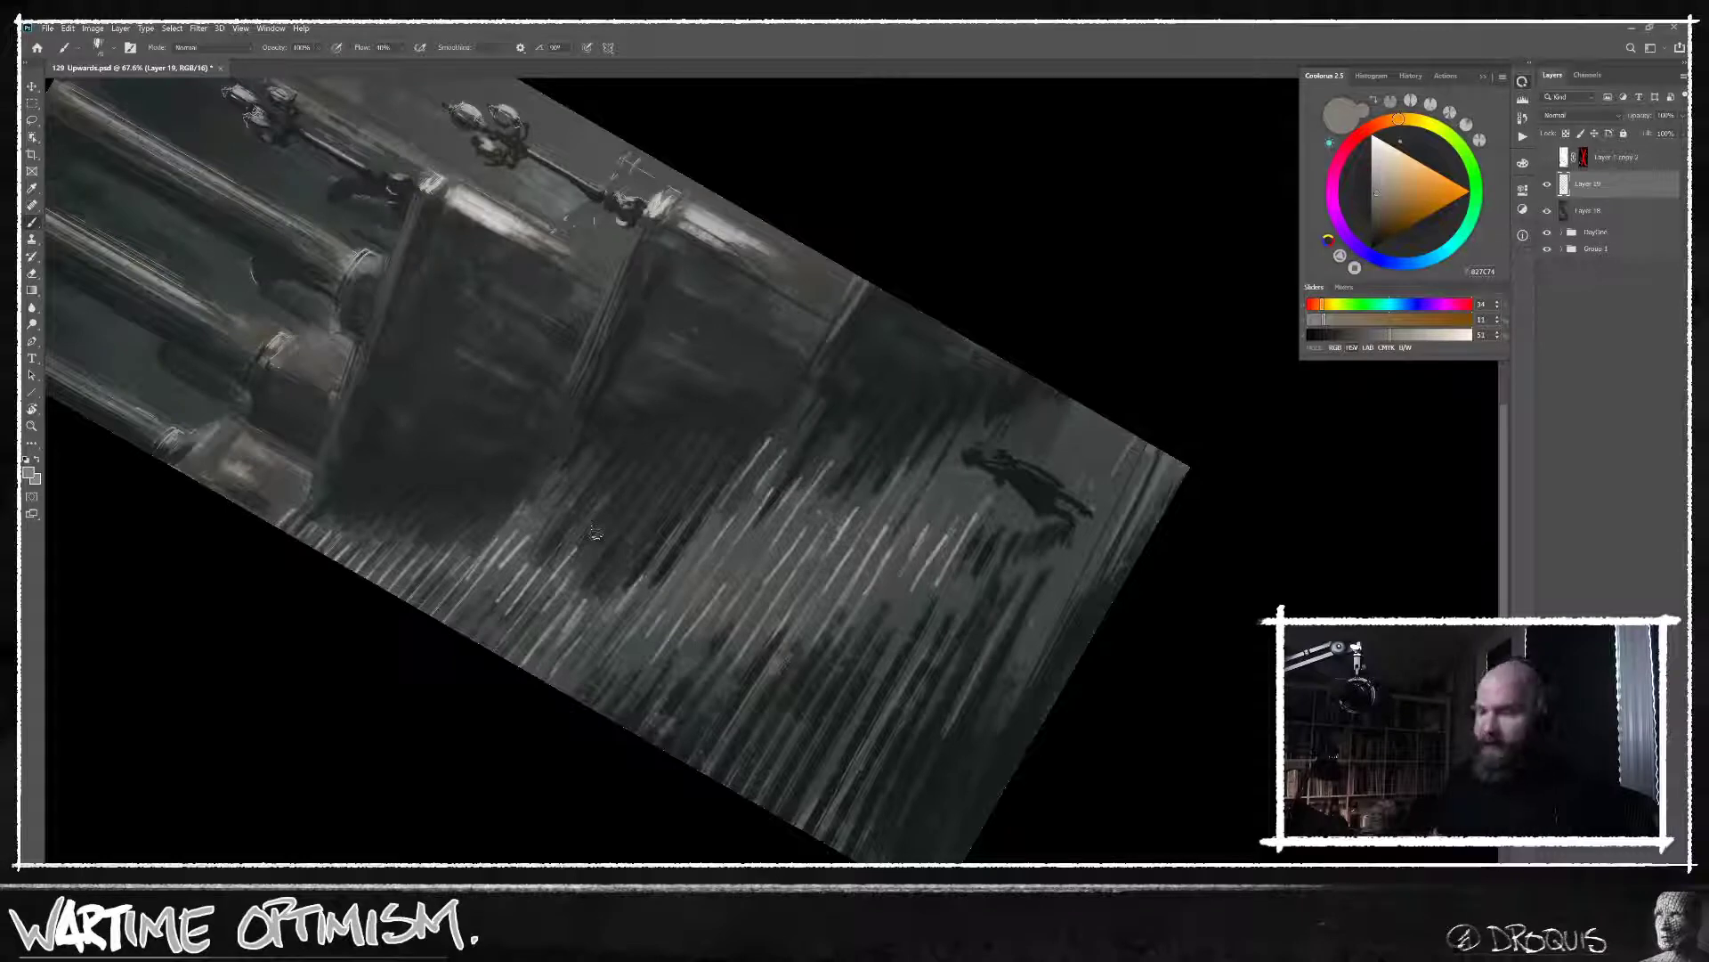
alt+click(572, 236)
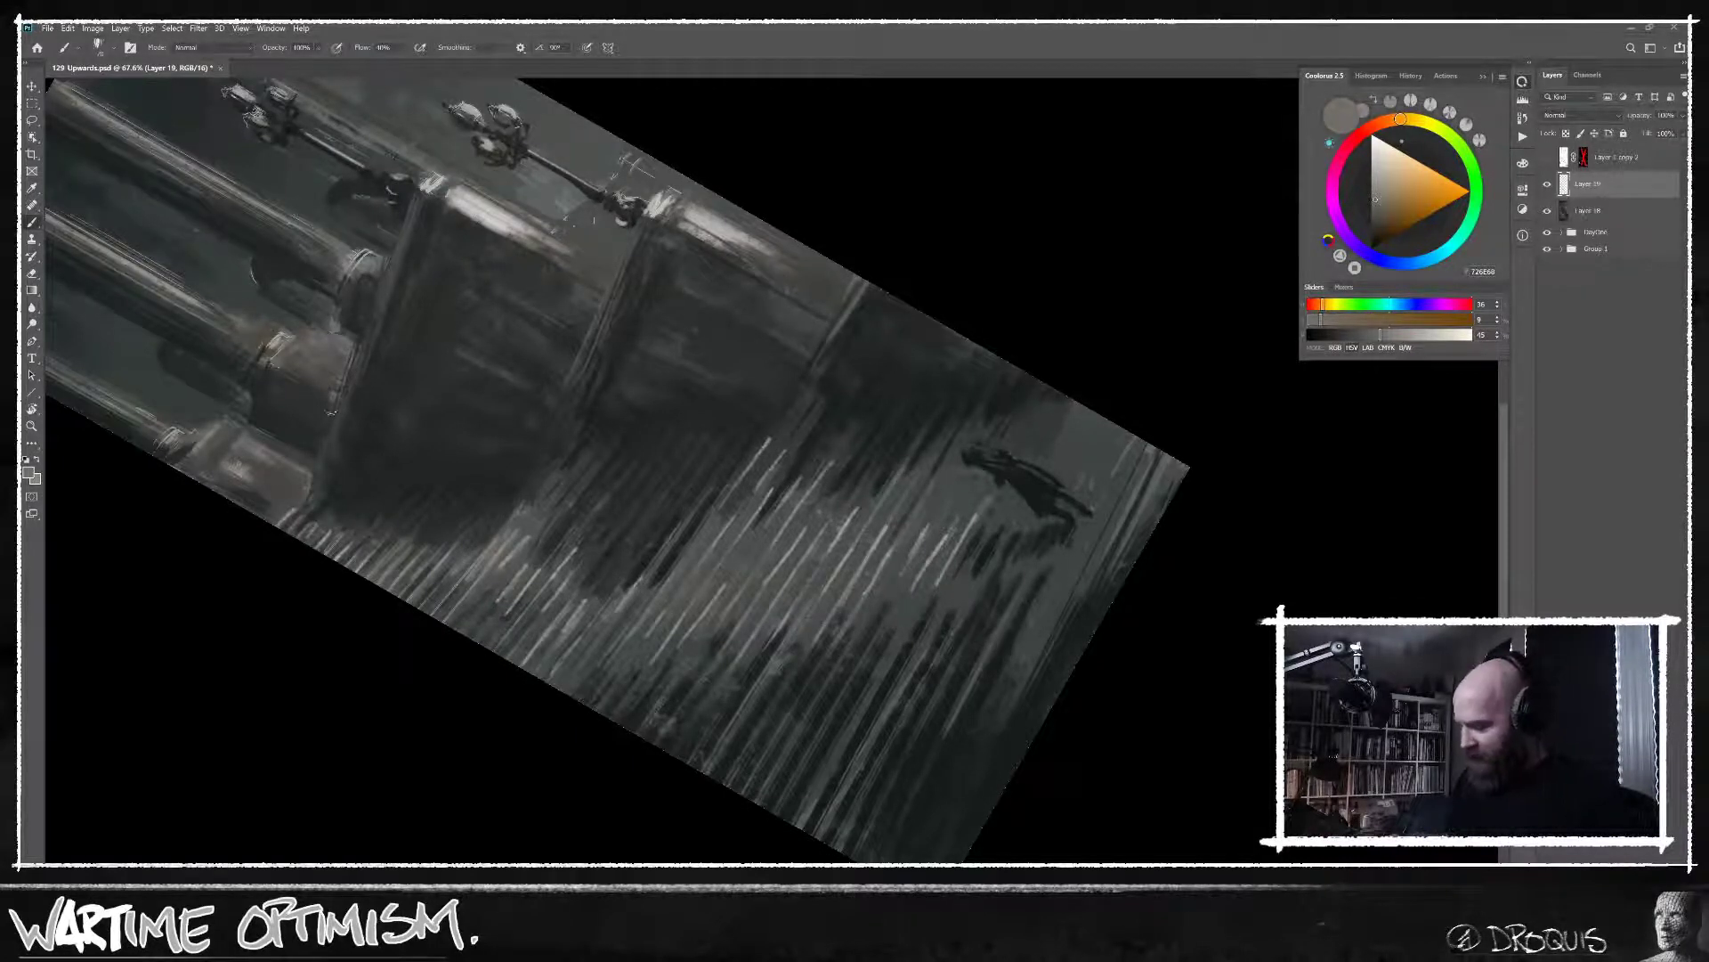
alt+click(454, 559)
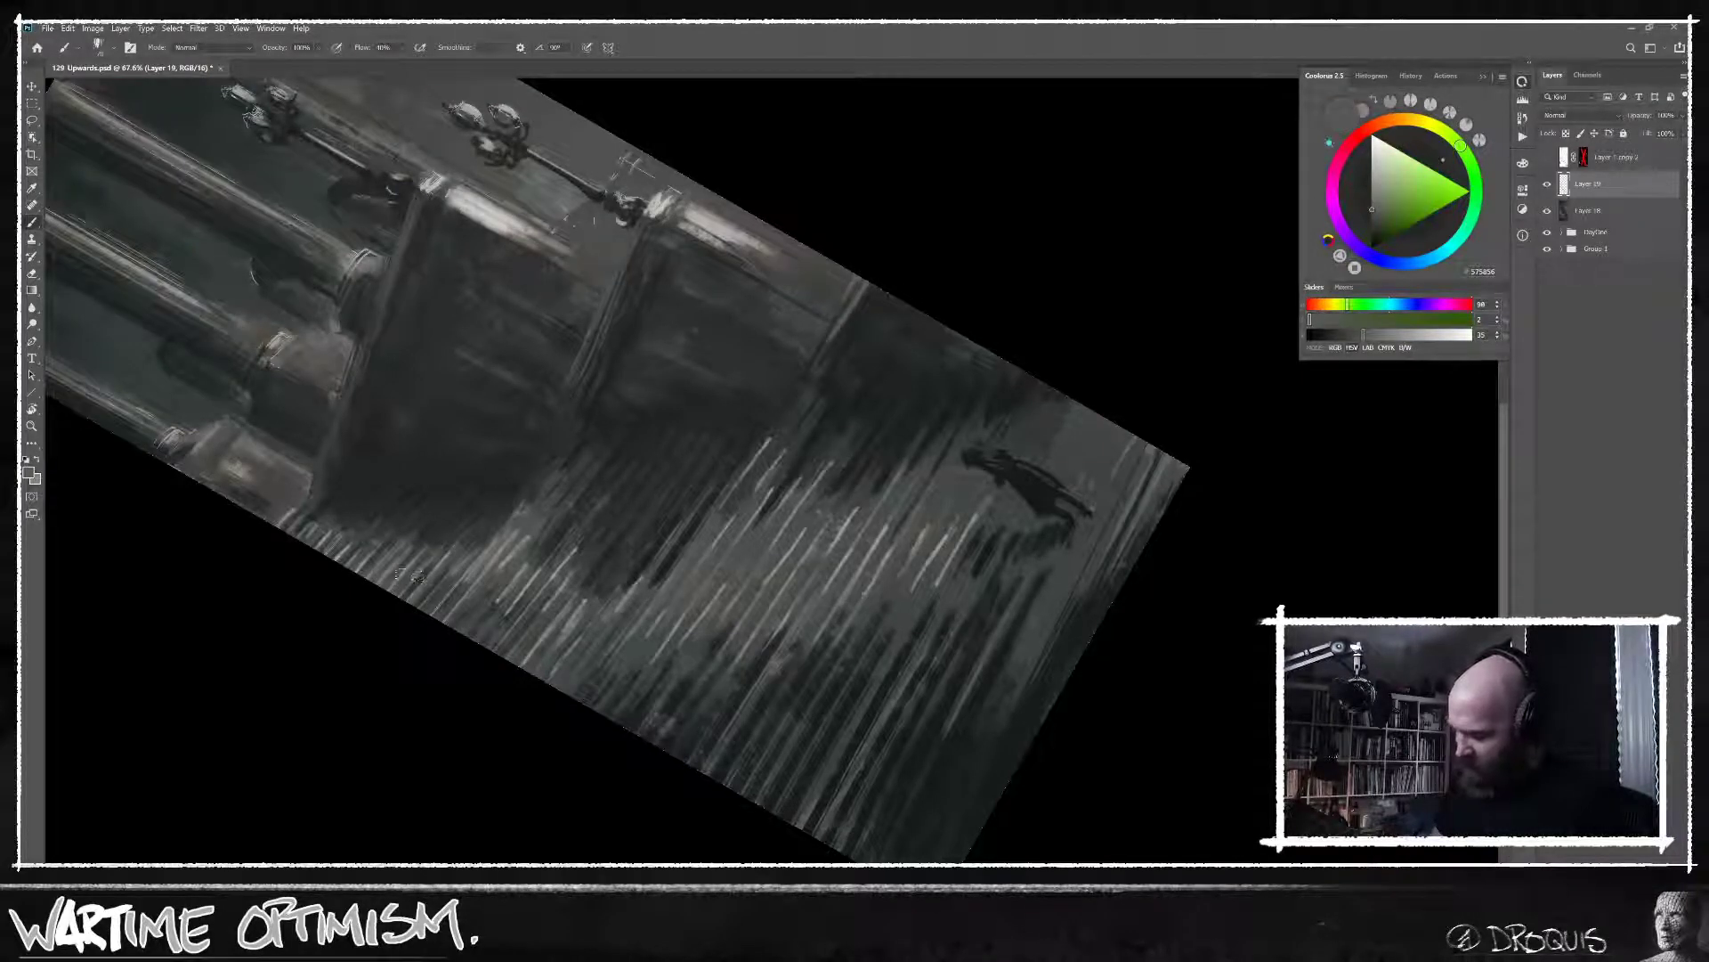
Strengthen the light edges of the upper steps with sampled warm greys and a brighter warm grey from the colour wheel.
alt+click(501, 201)
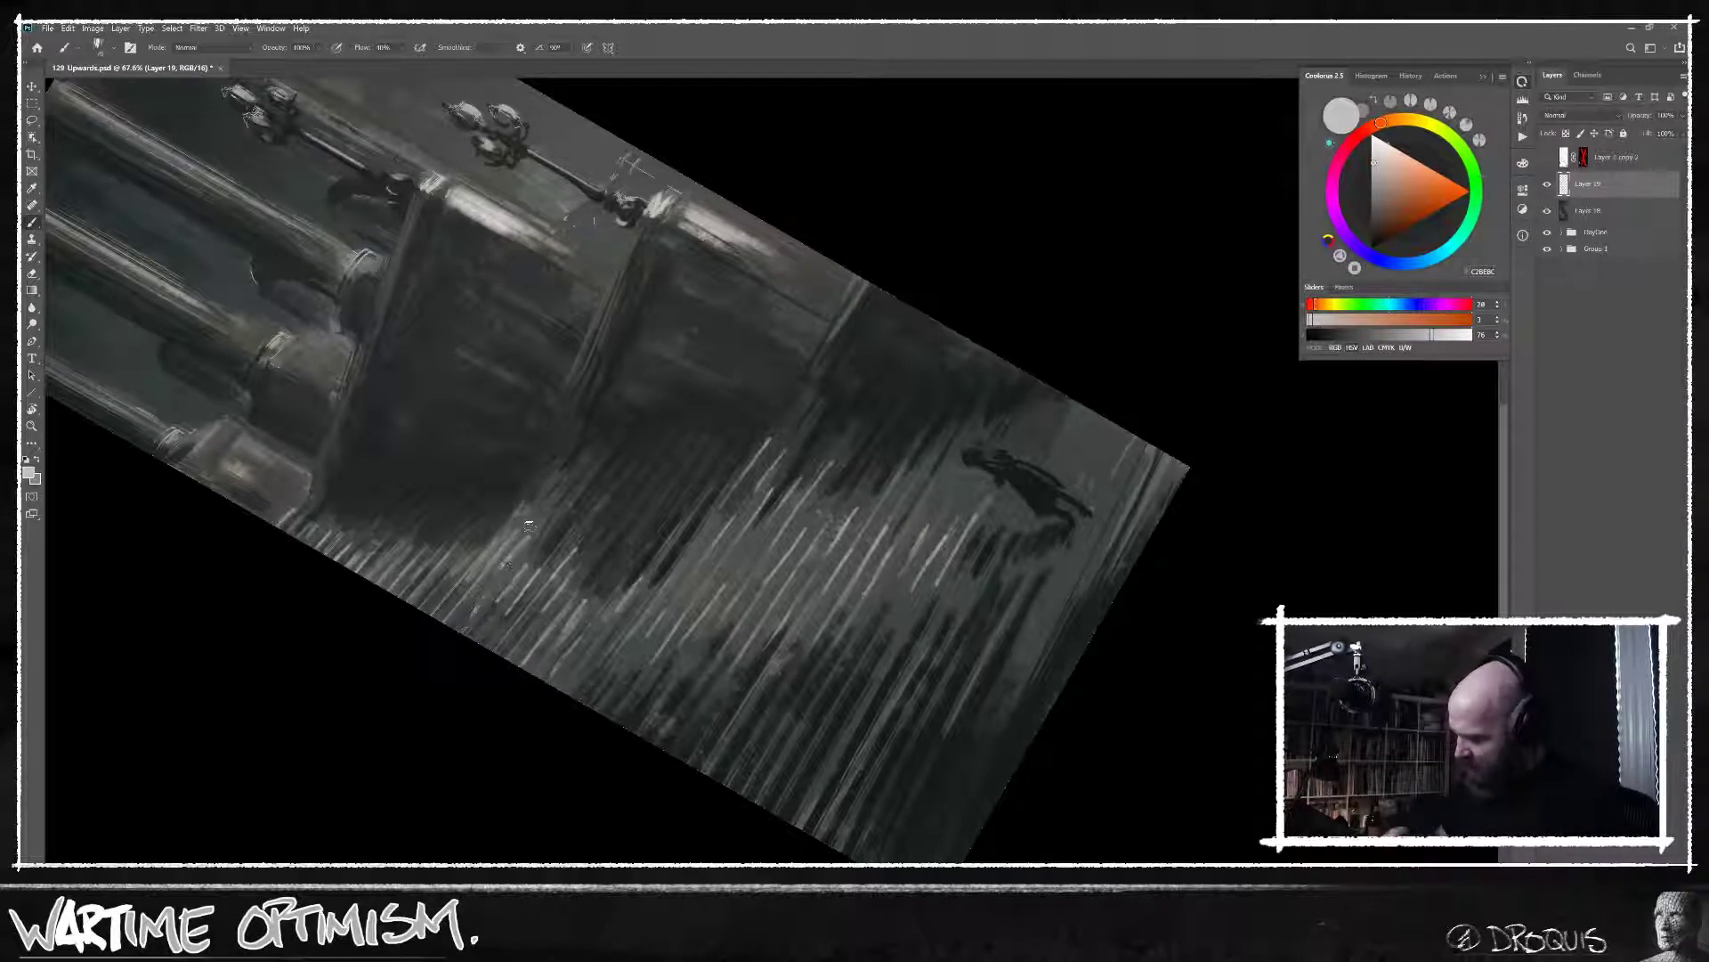
alt+click(521, 546)
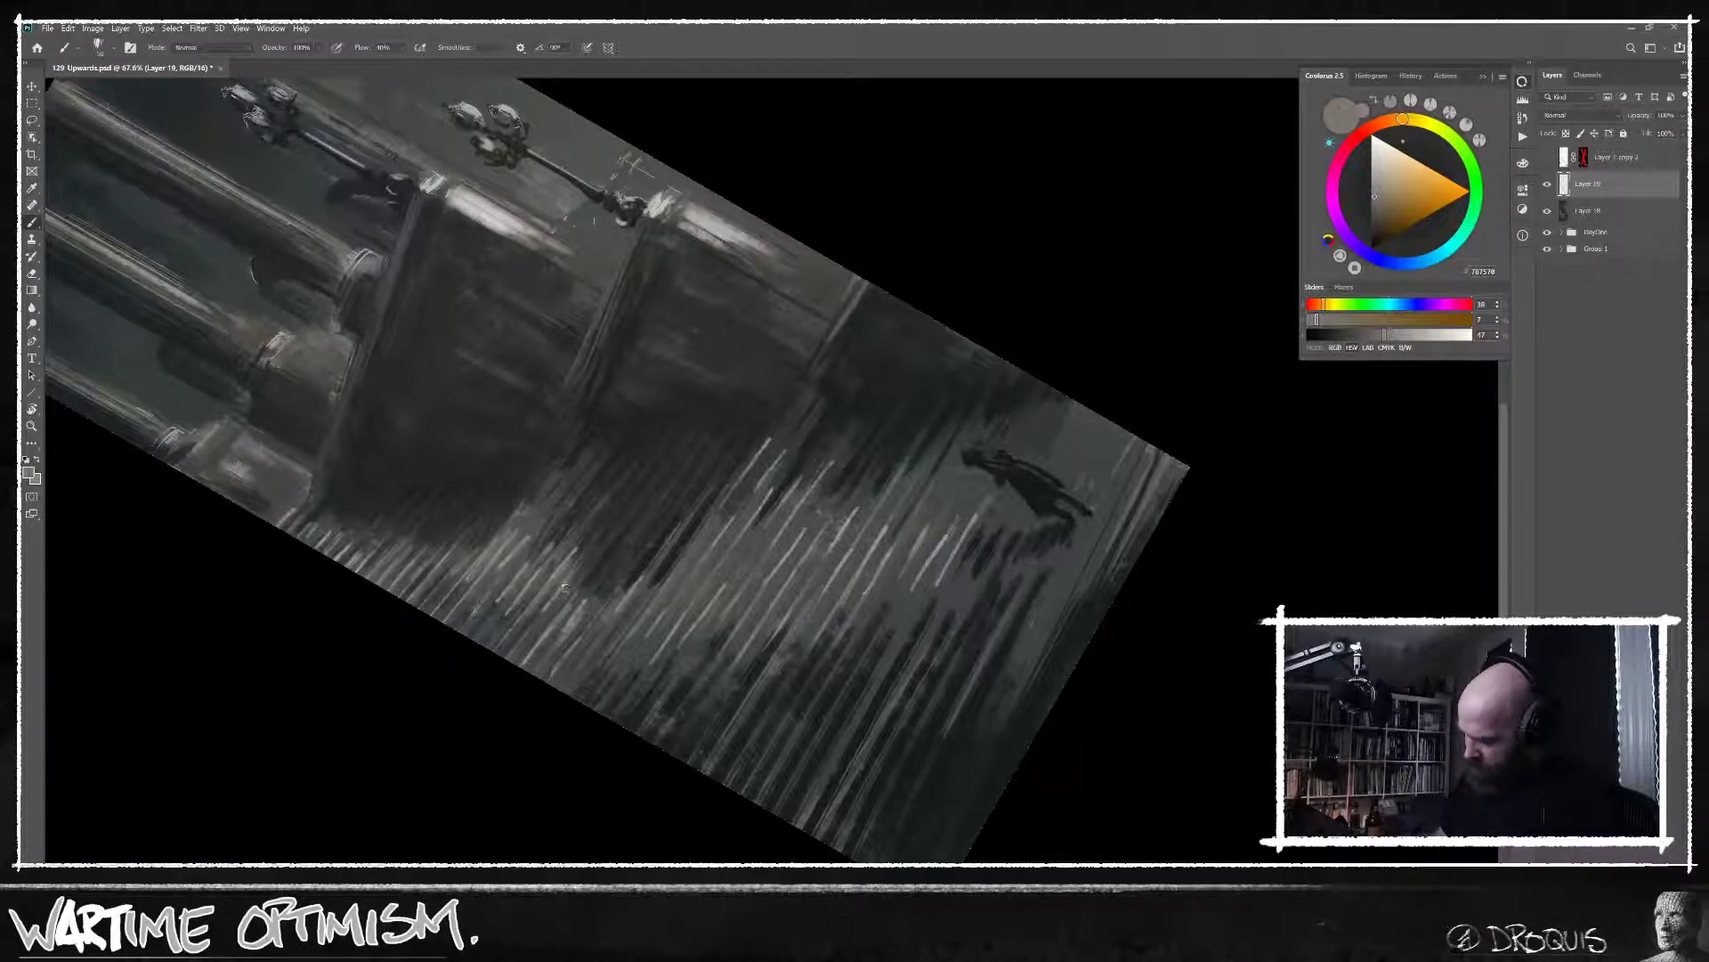
drag(564, 588, 526, 634)
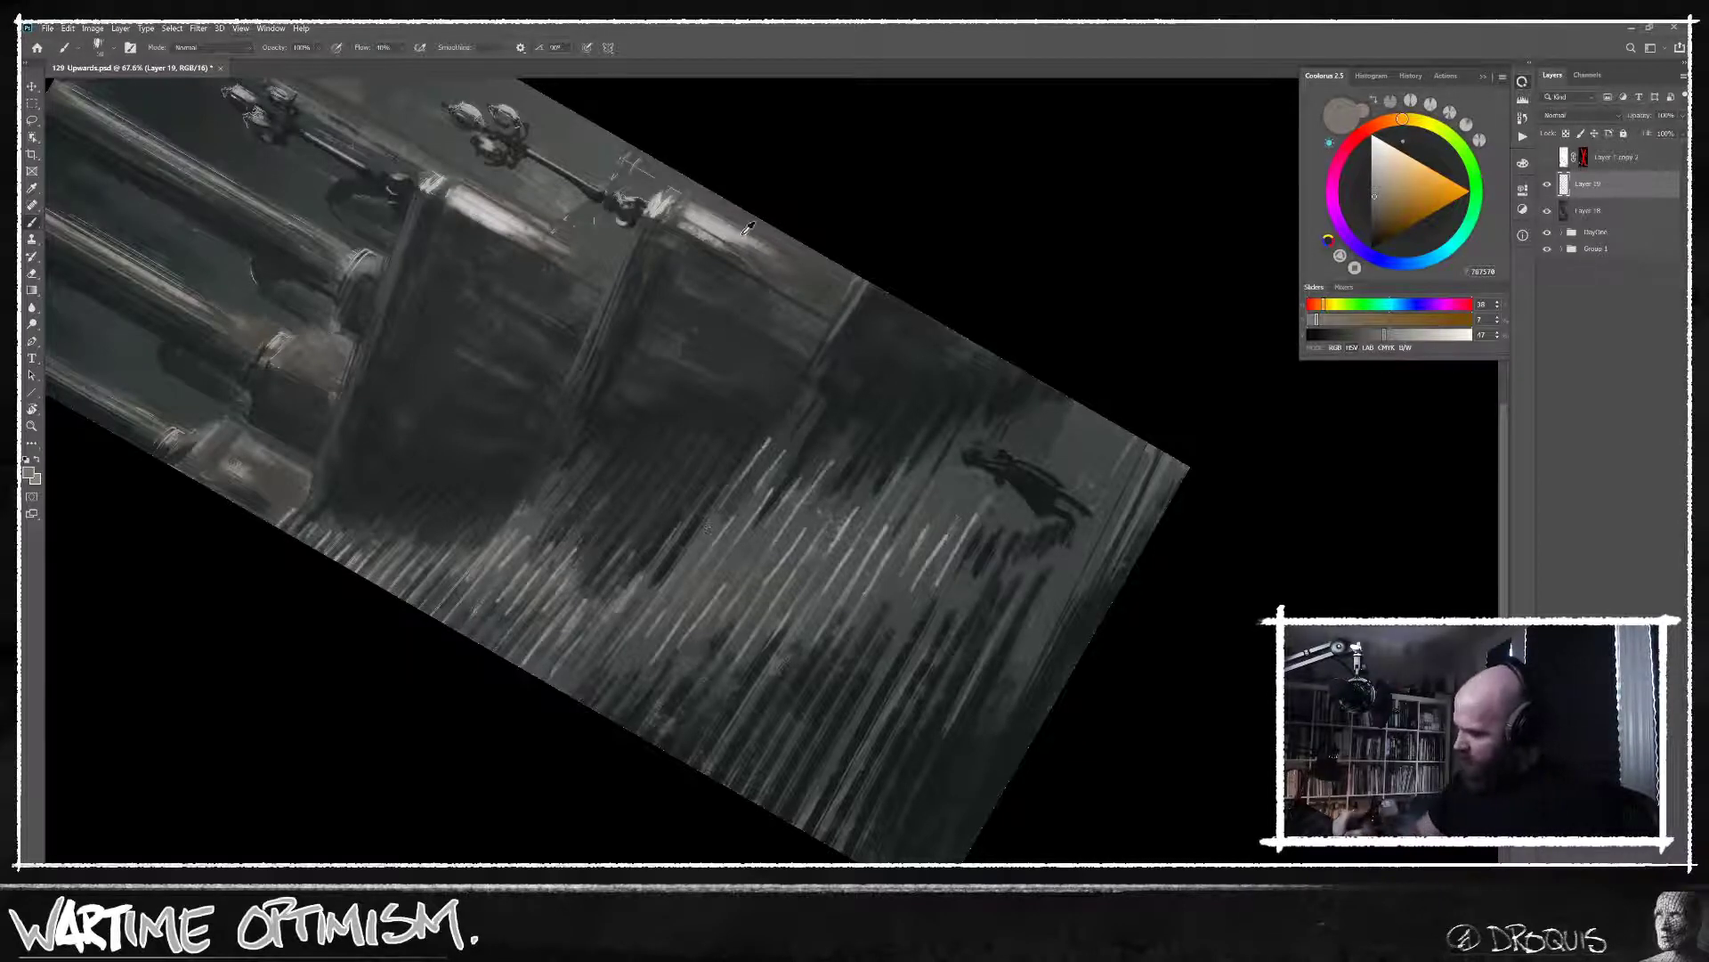
click(1383, 174)
click(1377, 169)
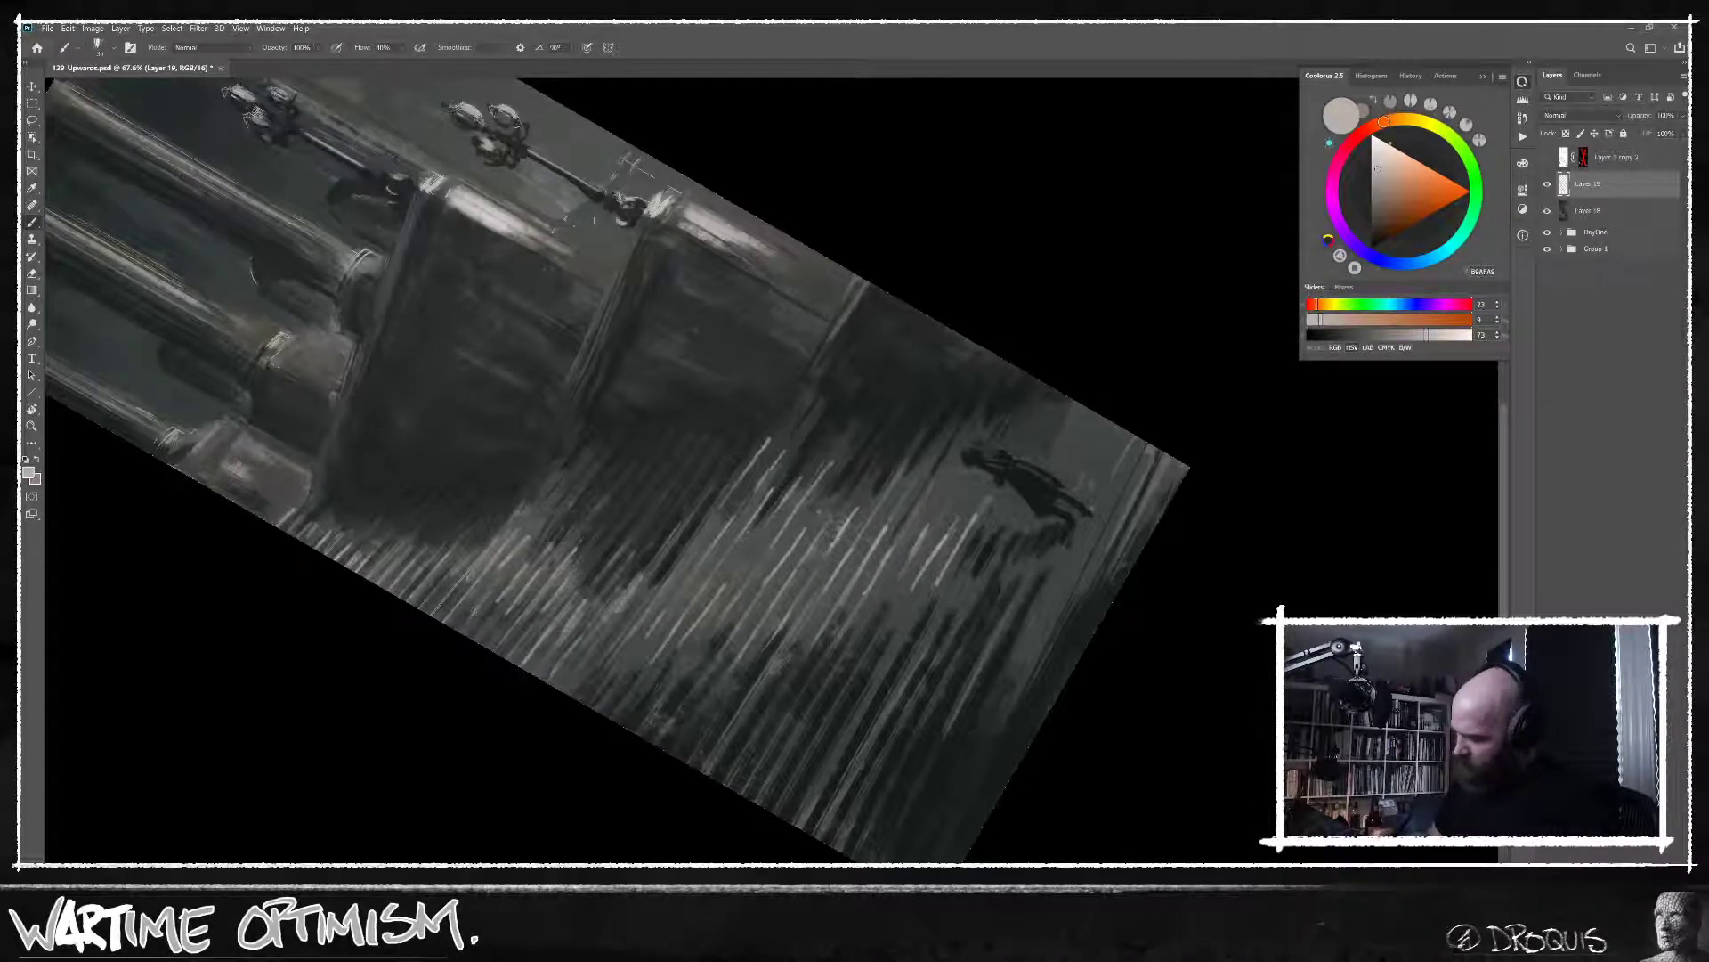
Reset the canvas to upright and touch up the column bases with greys sampled from the leftmost plinth.
key(Escape)
drag(857, 285, 916, 462)
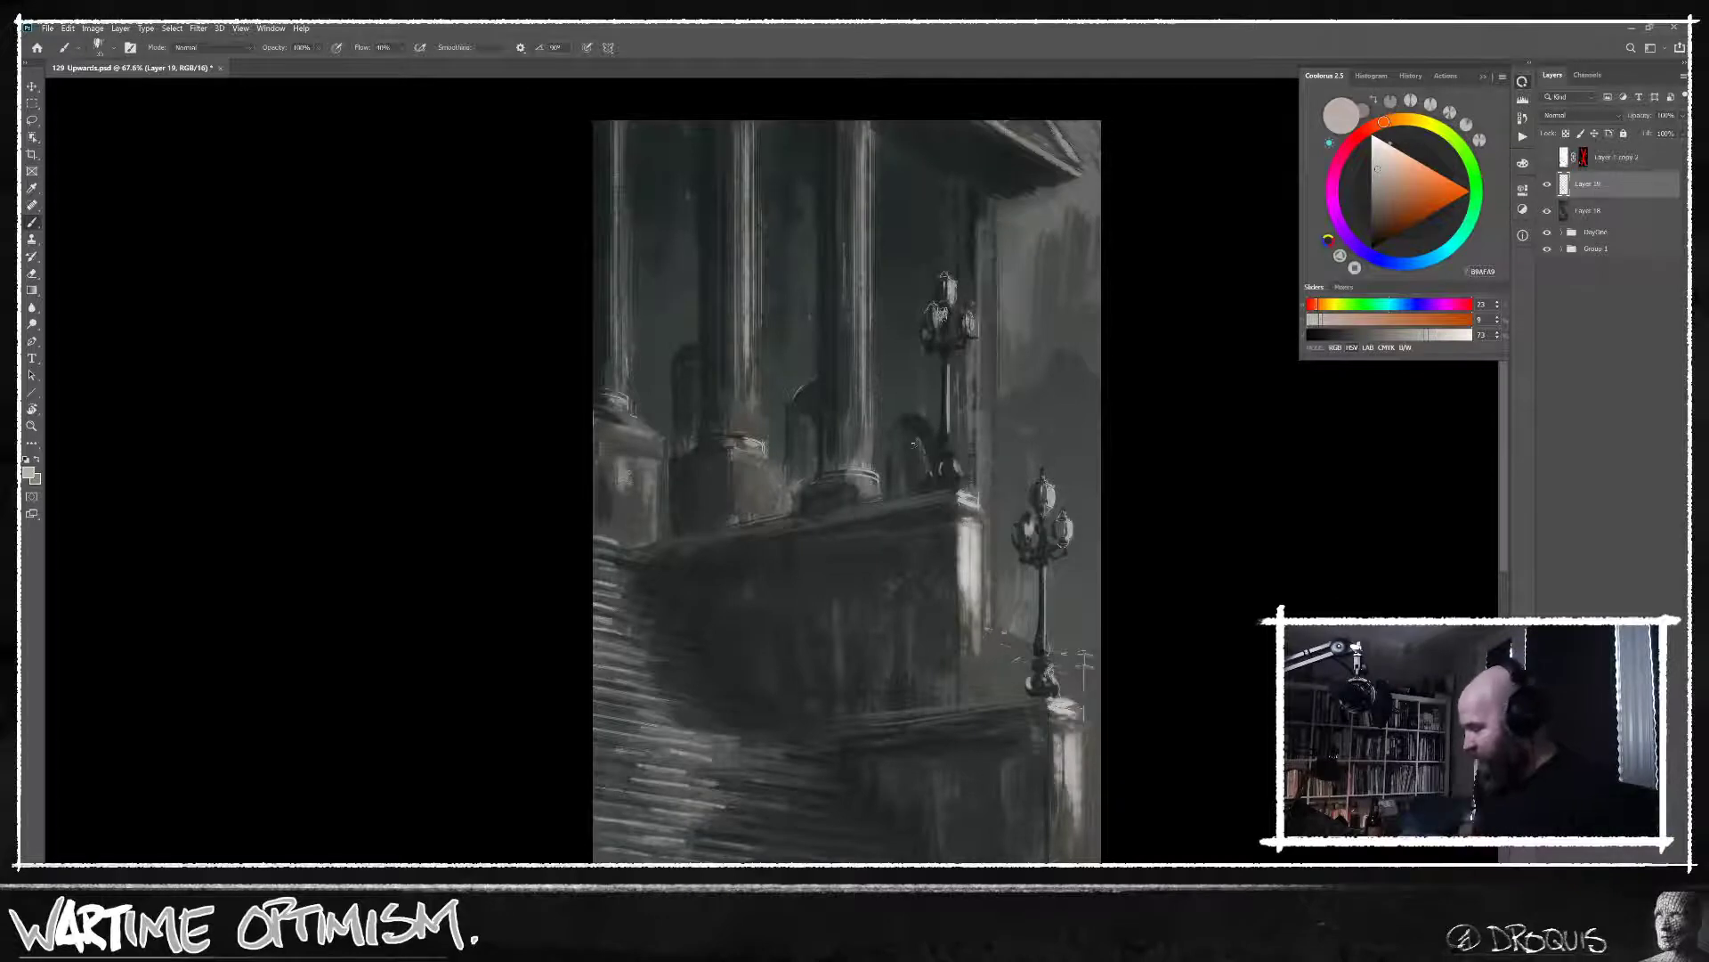
drag(951, 699, 968, 581)
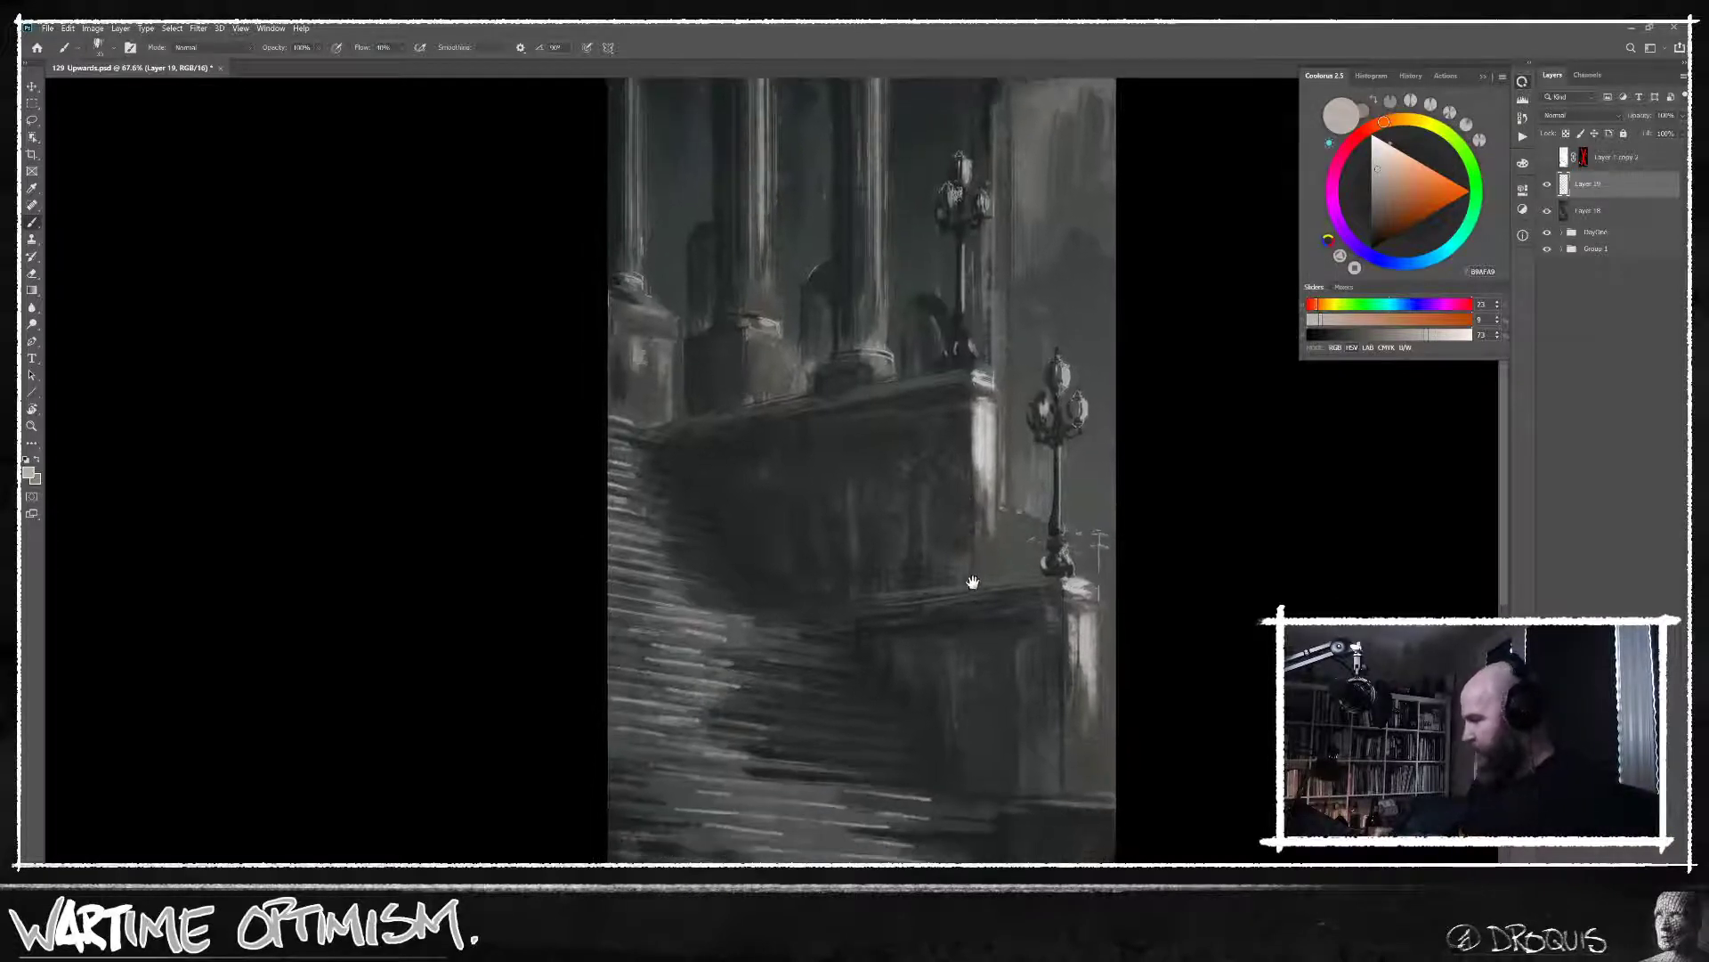
scroll(927, 508, up, 5)
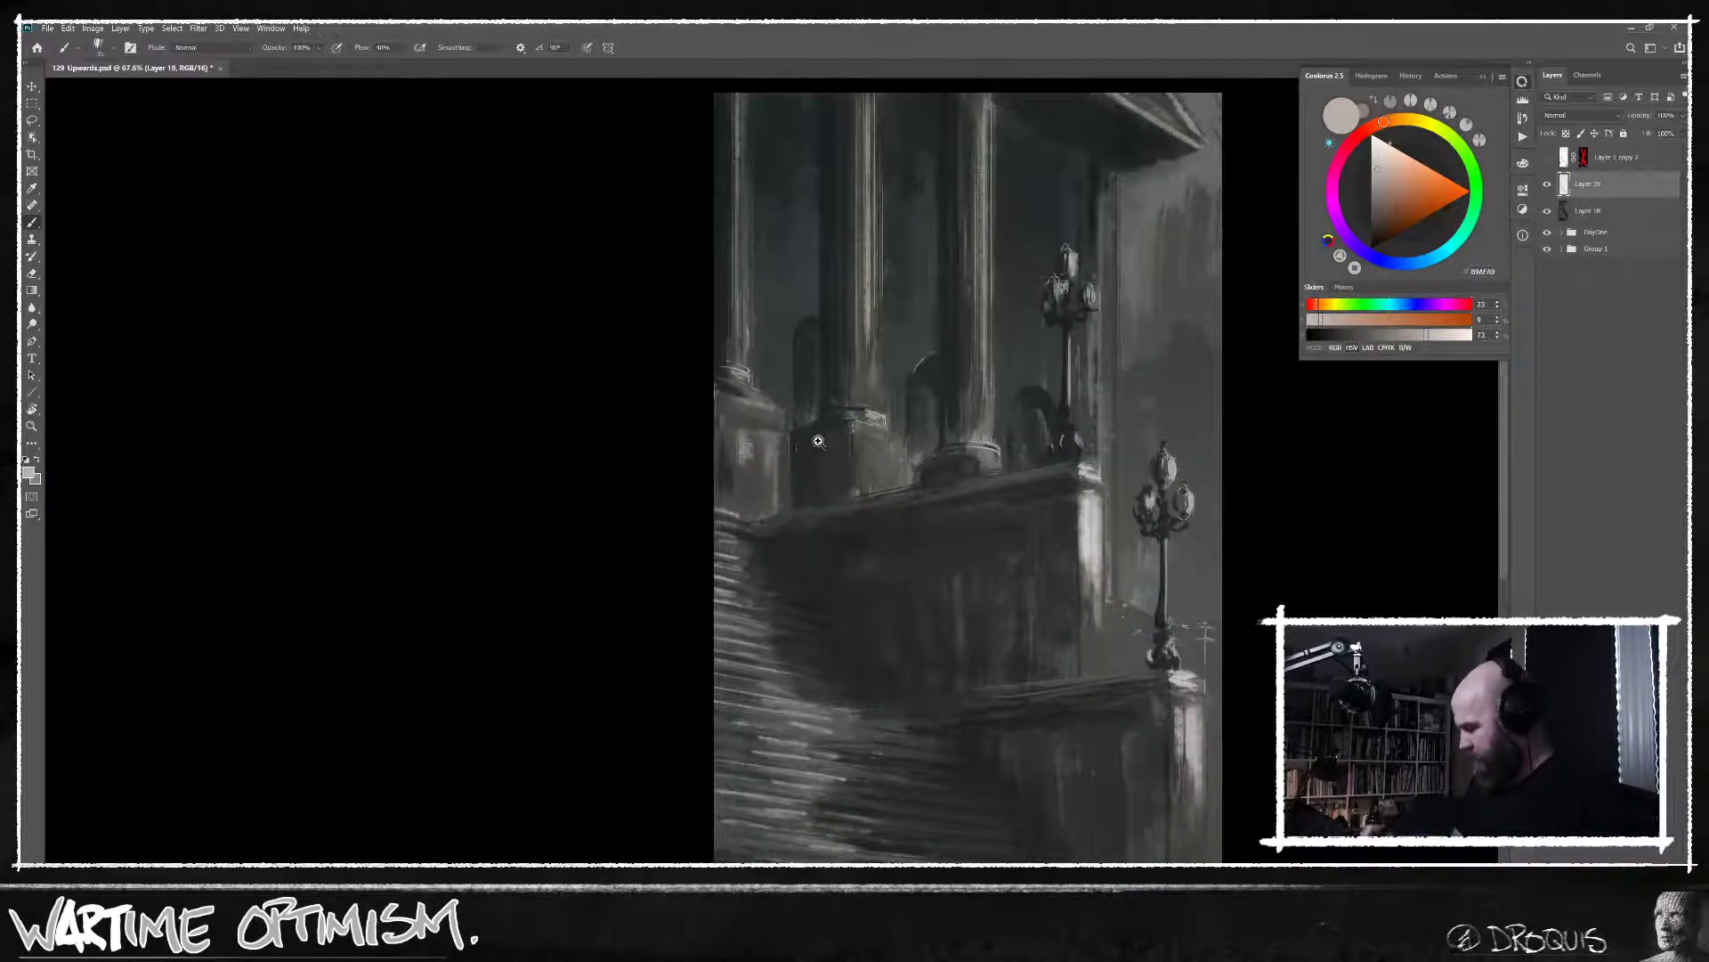
alt+click(766, 459)
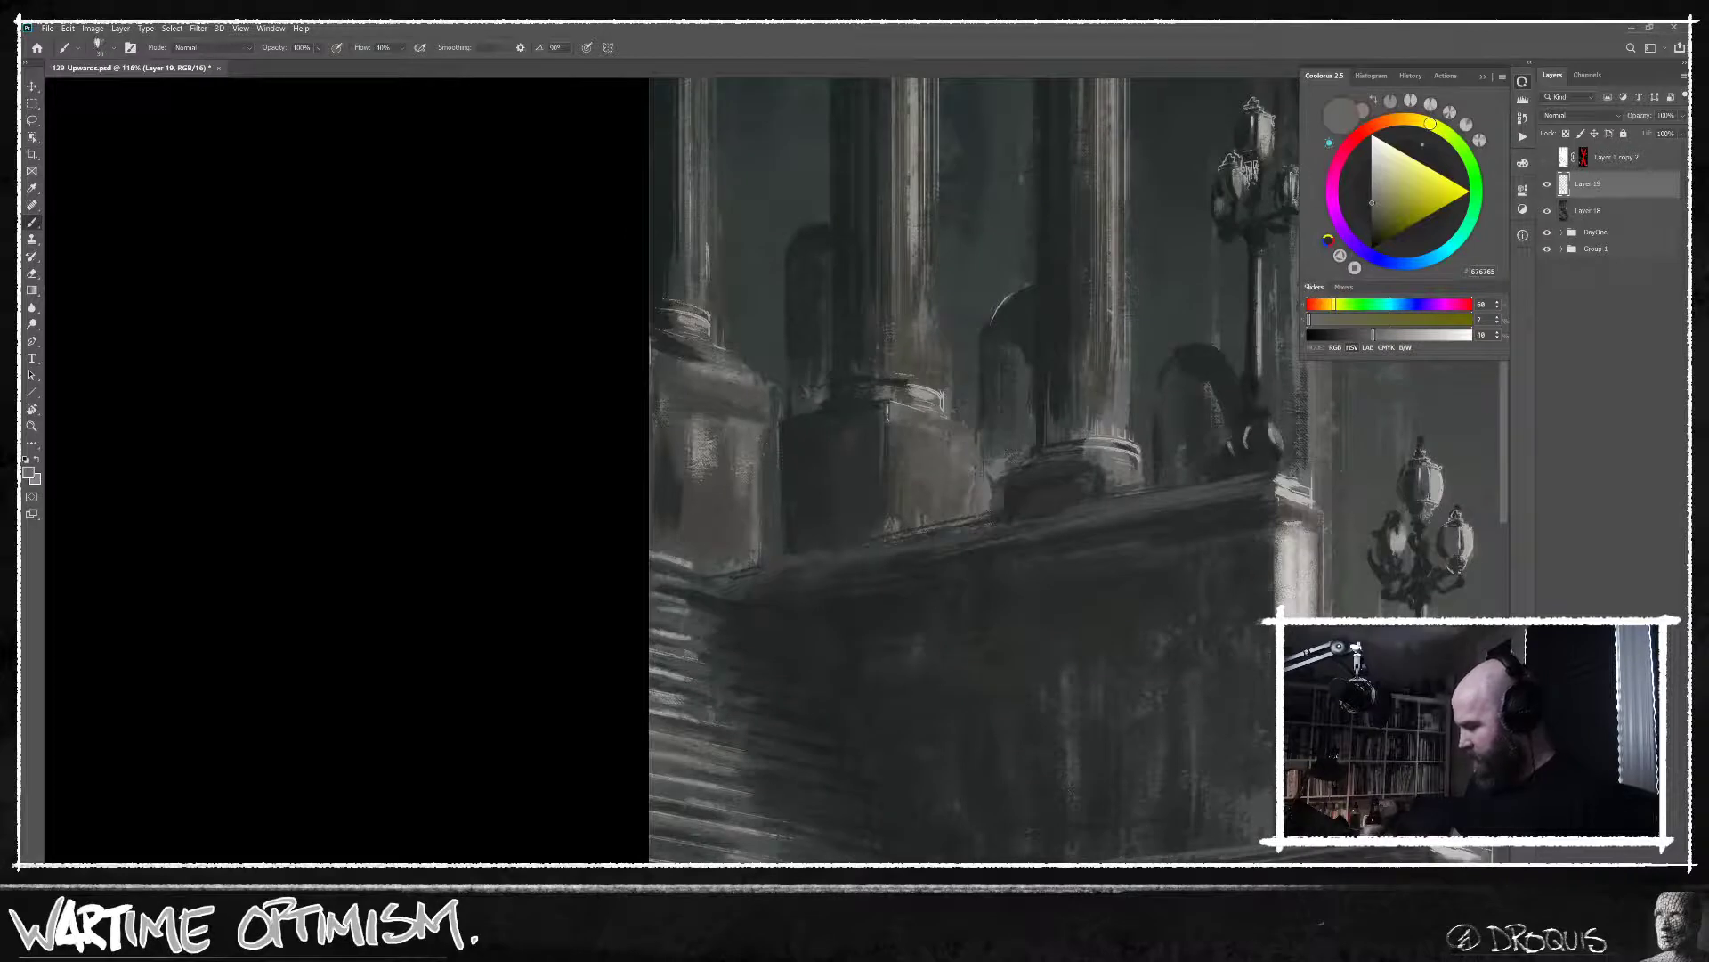
alt+click(704, 441)
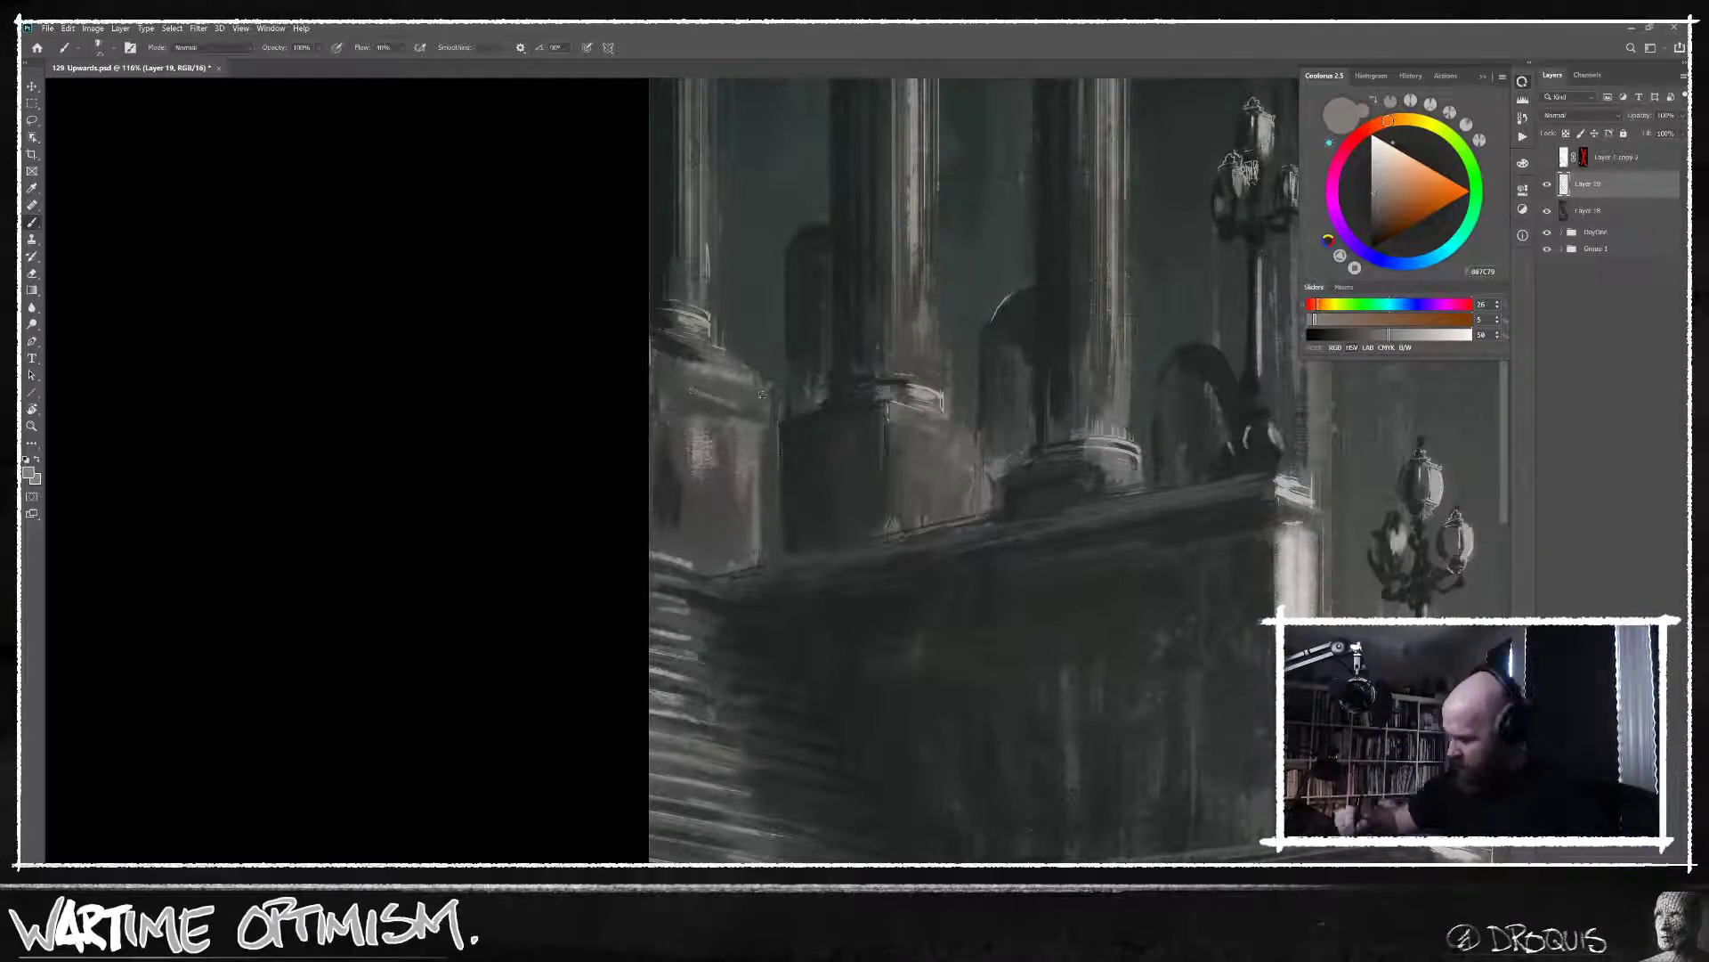
drag(1173, 518, 1141, 548)
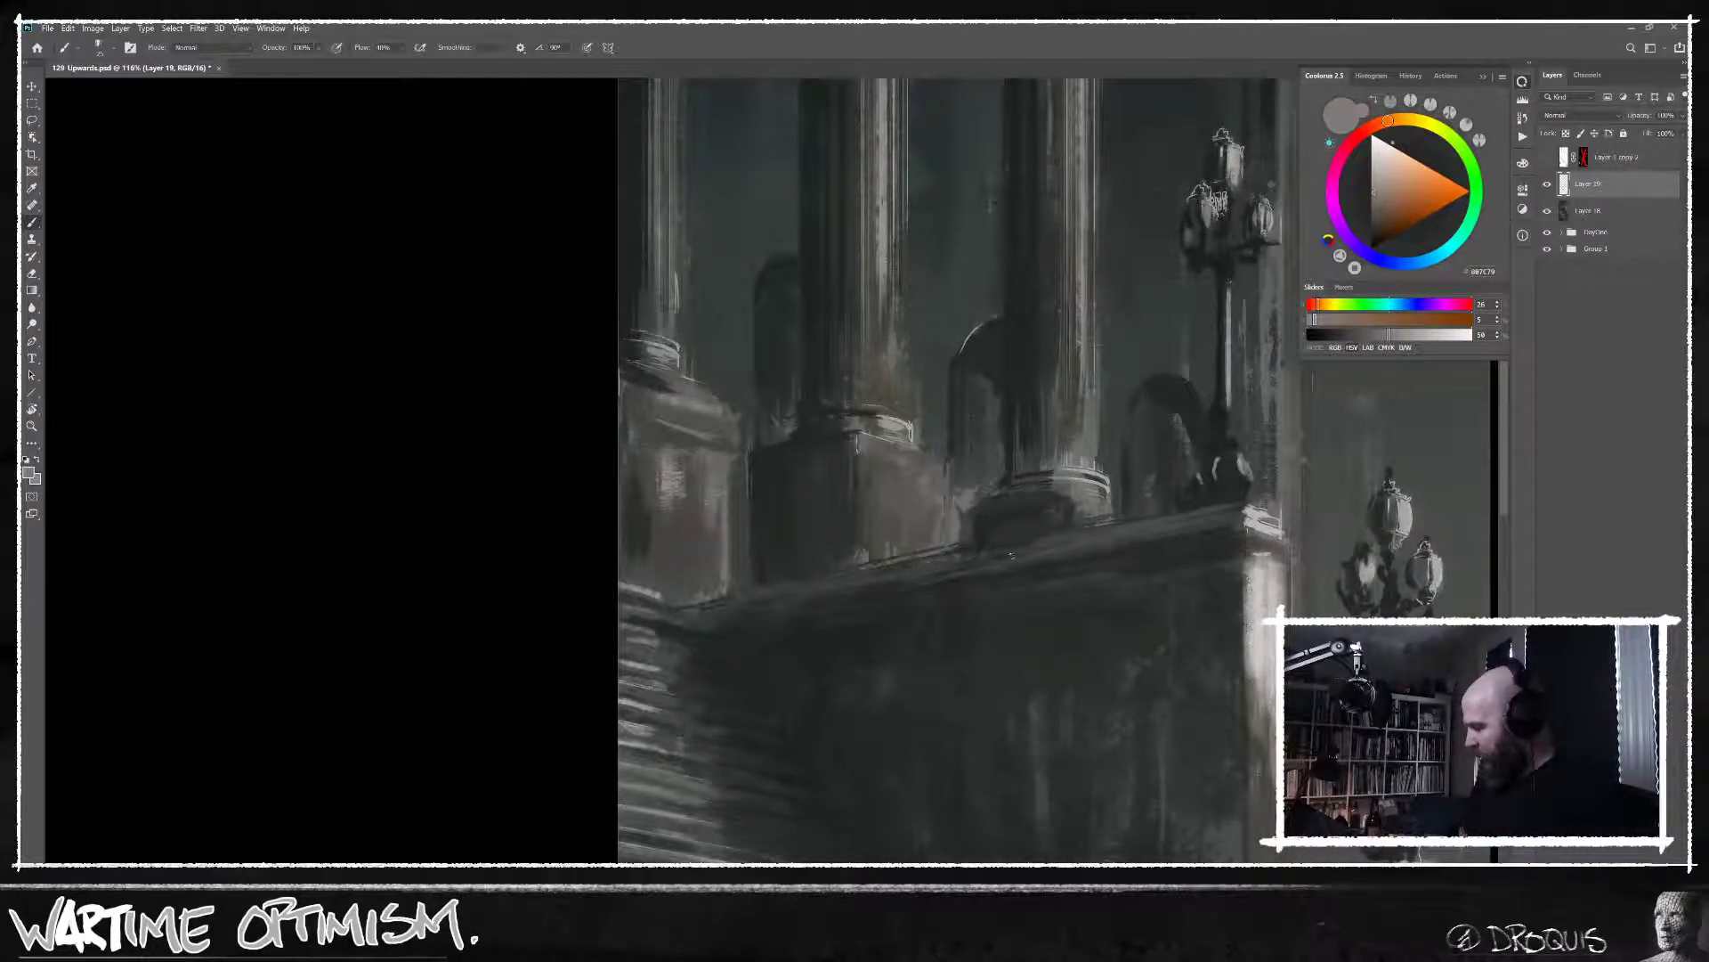
drag(974, 600, 930, 645)
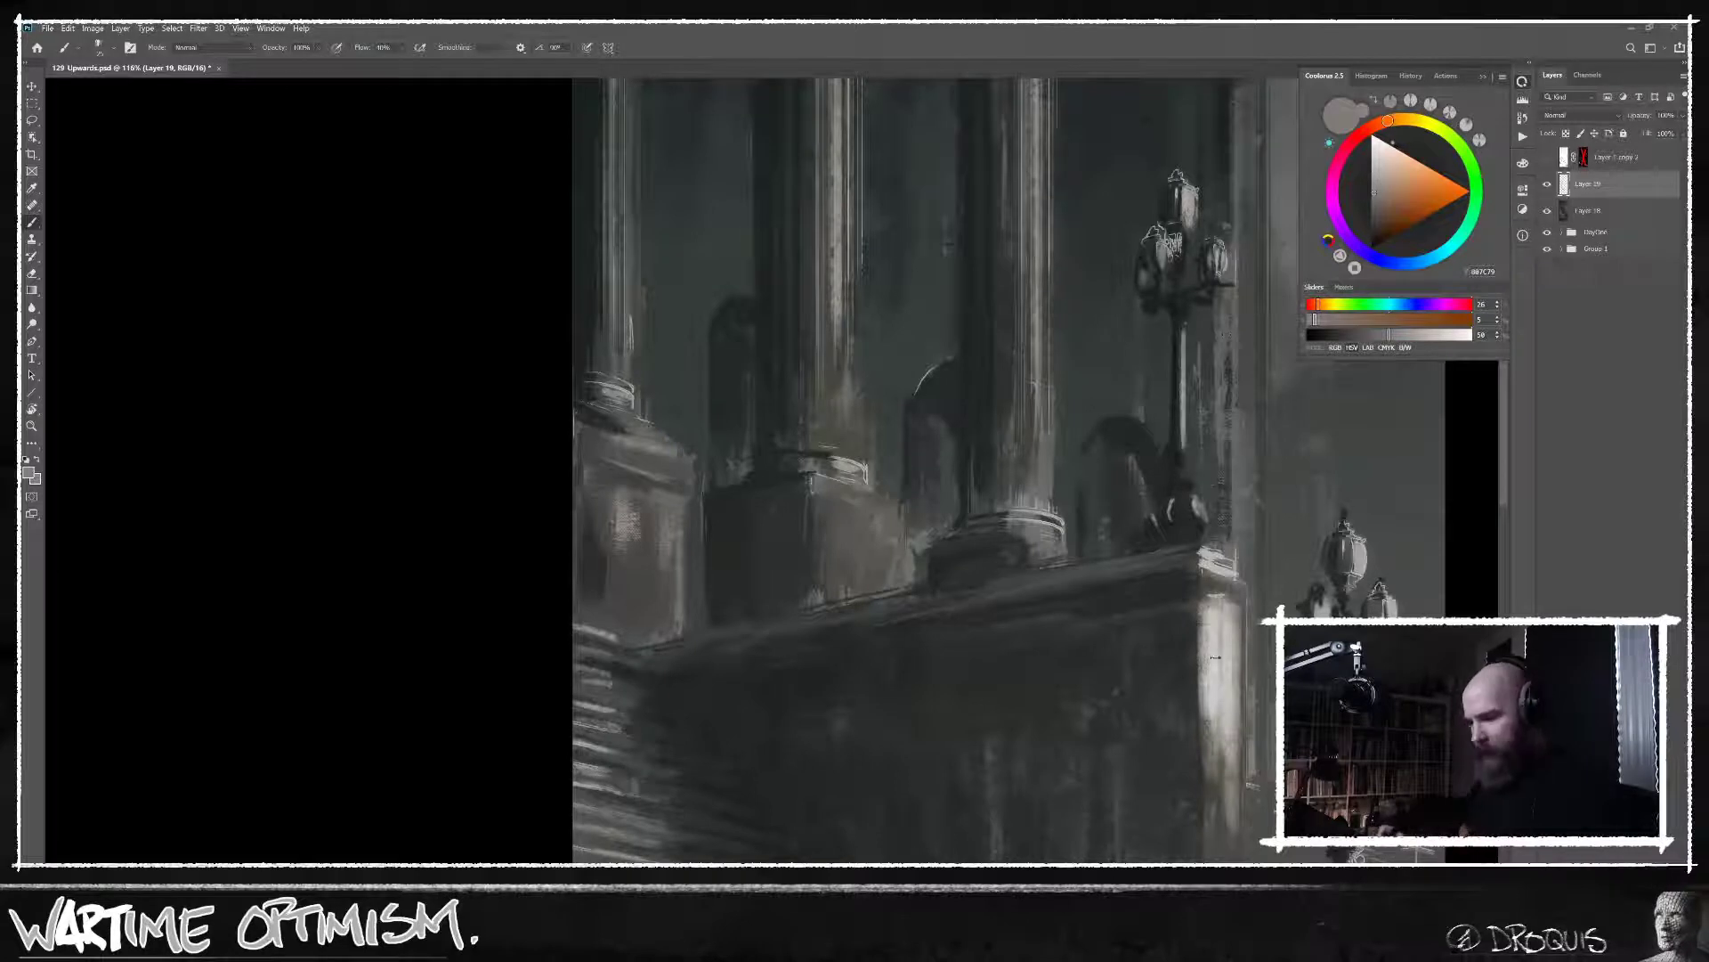
Define the ledge of the upper wall below the columns with light grey from its lit corner and darker greys sampled along it.
alt+click(1227, 561)
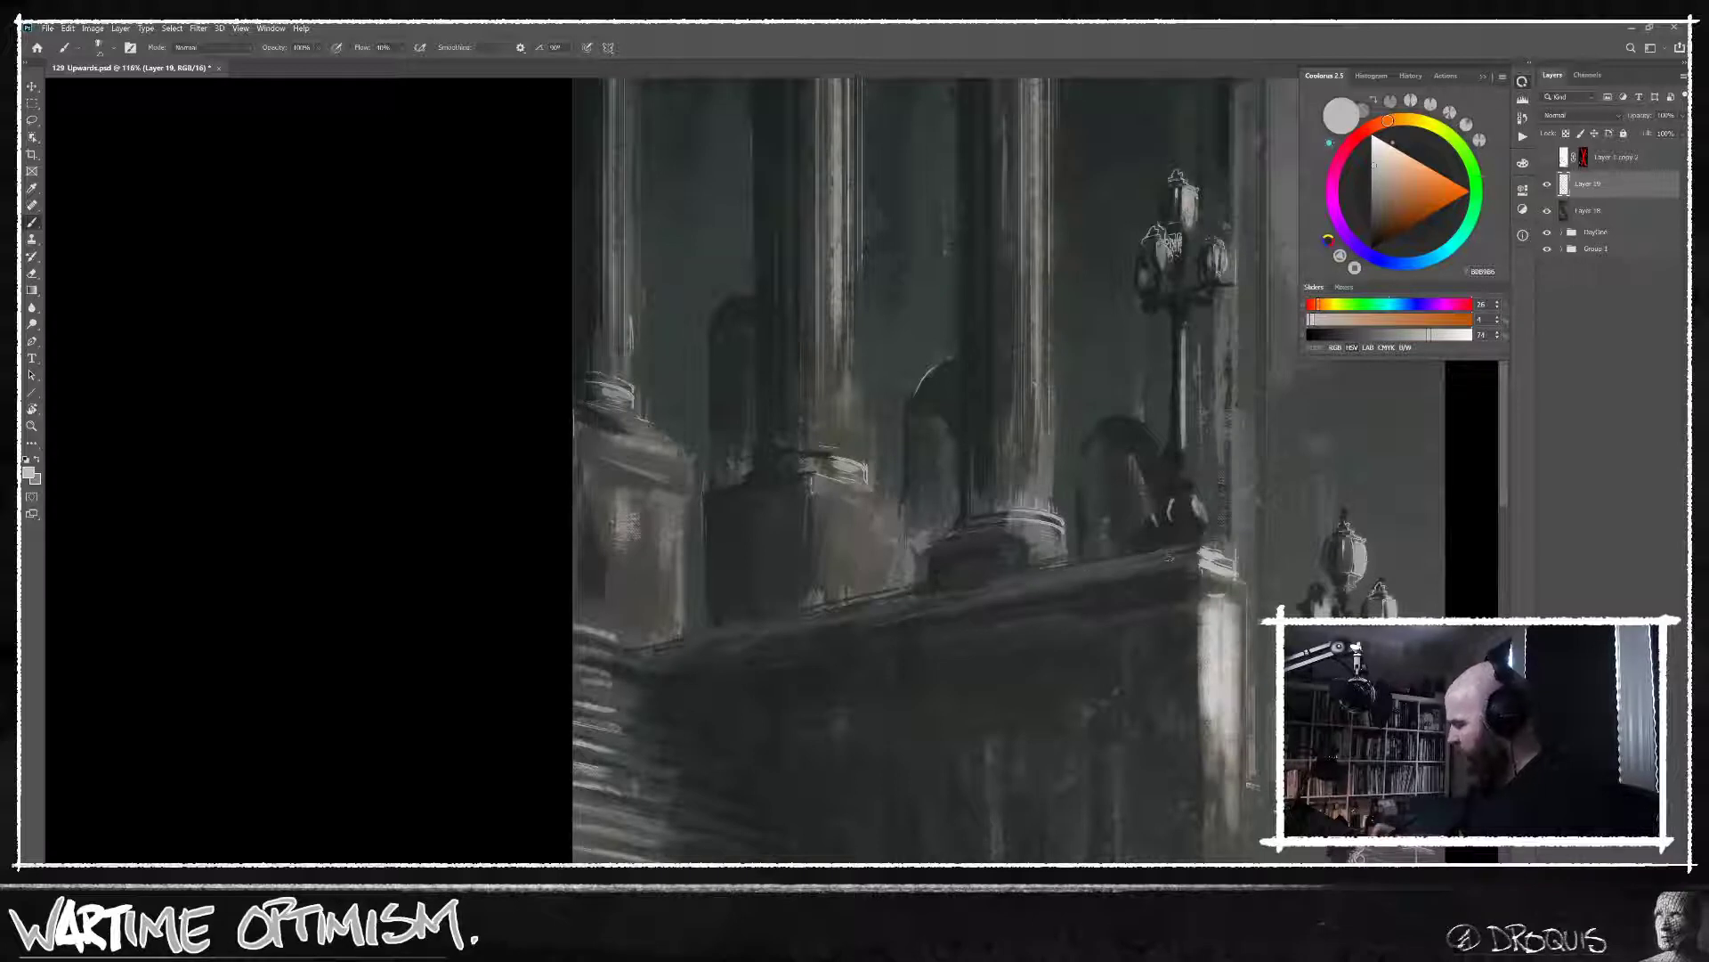
alt+click(1214, 557)
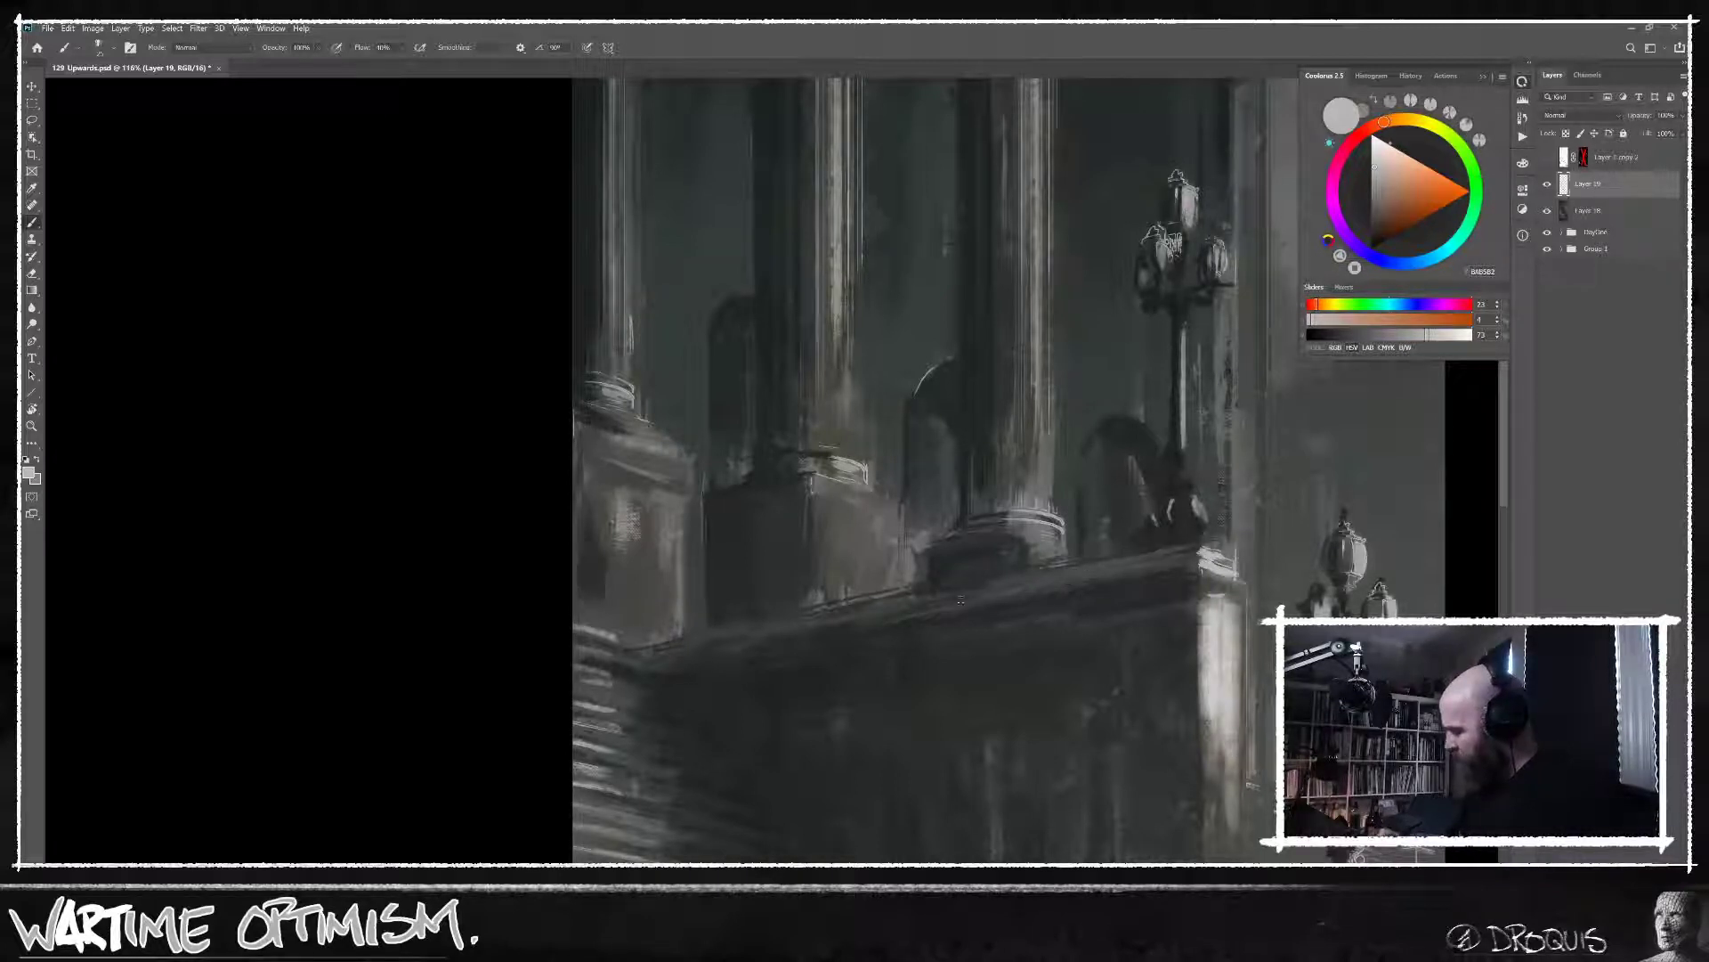
drag(946, 602, 891, 609)
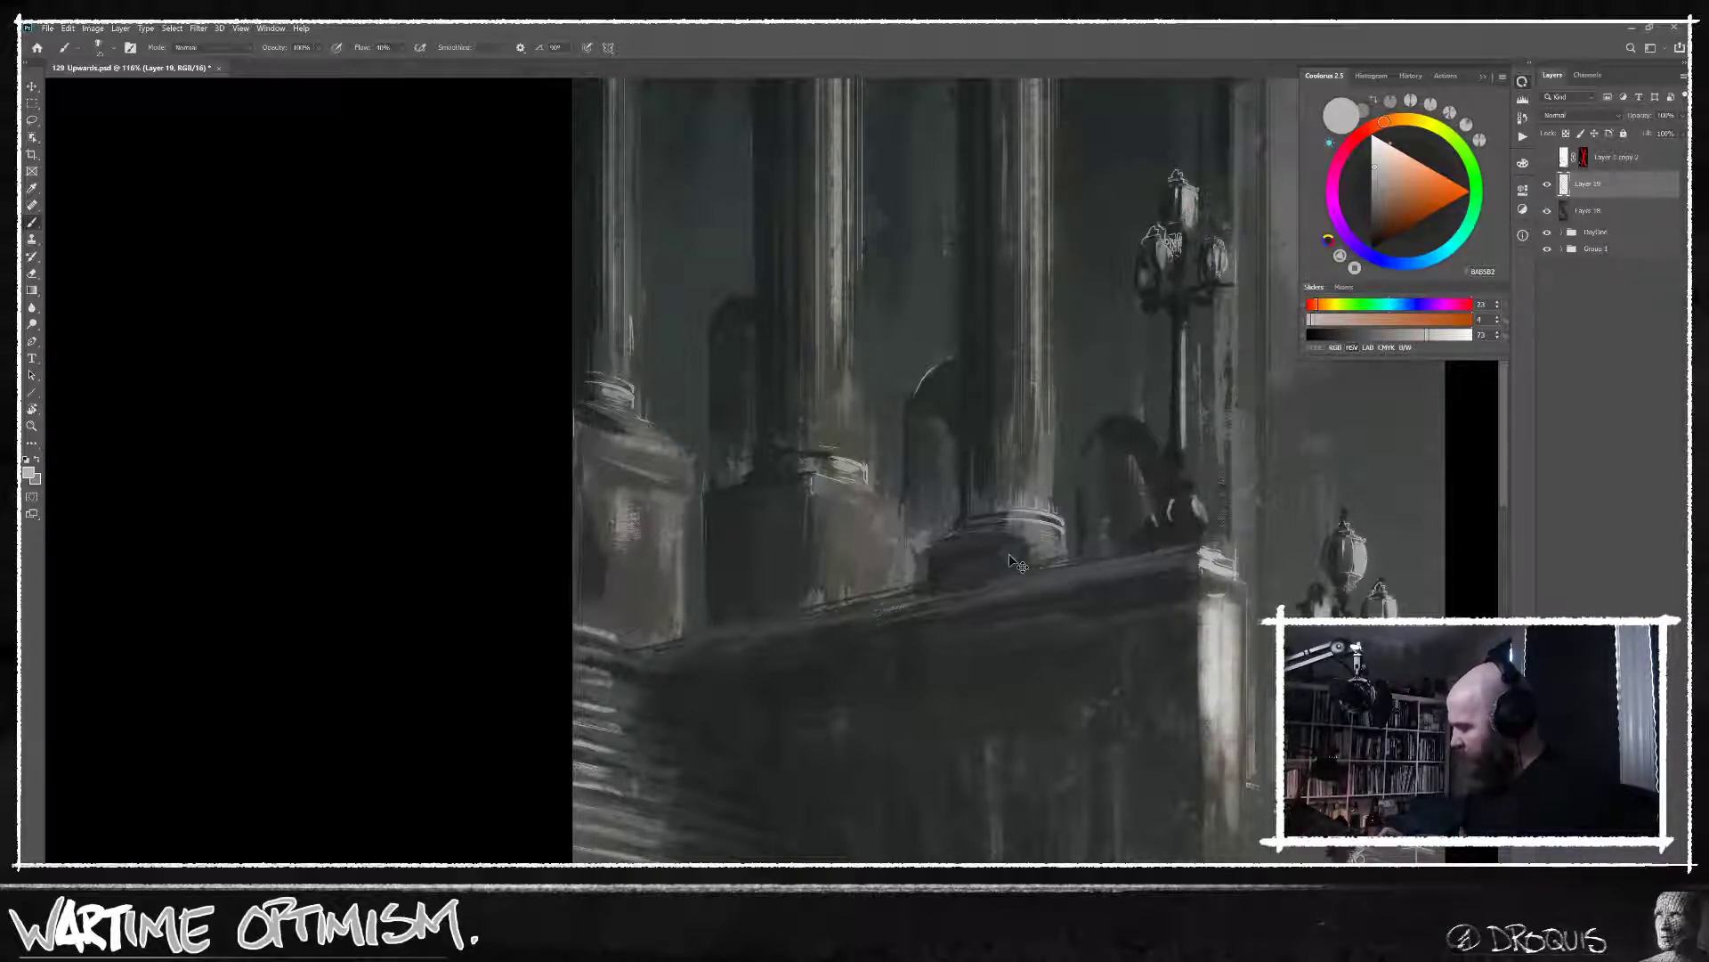
alt+click(1147, 566)
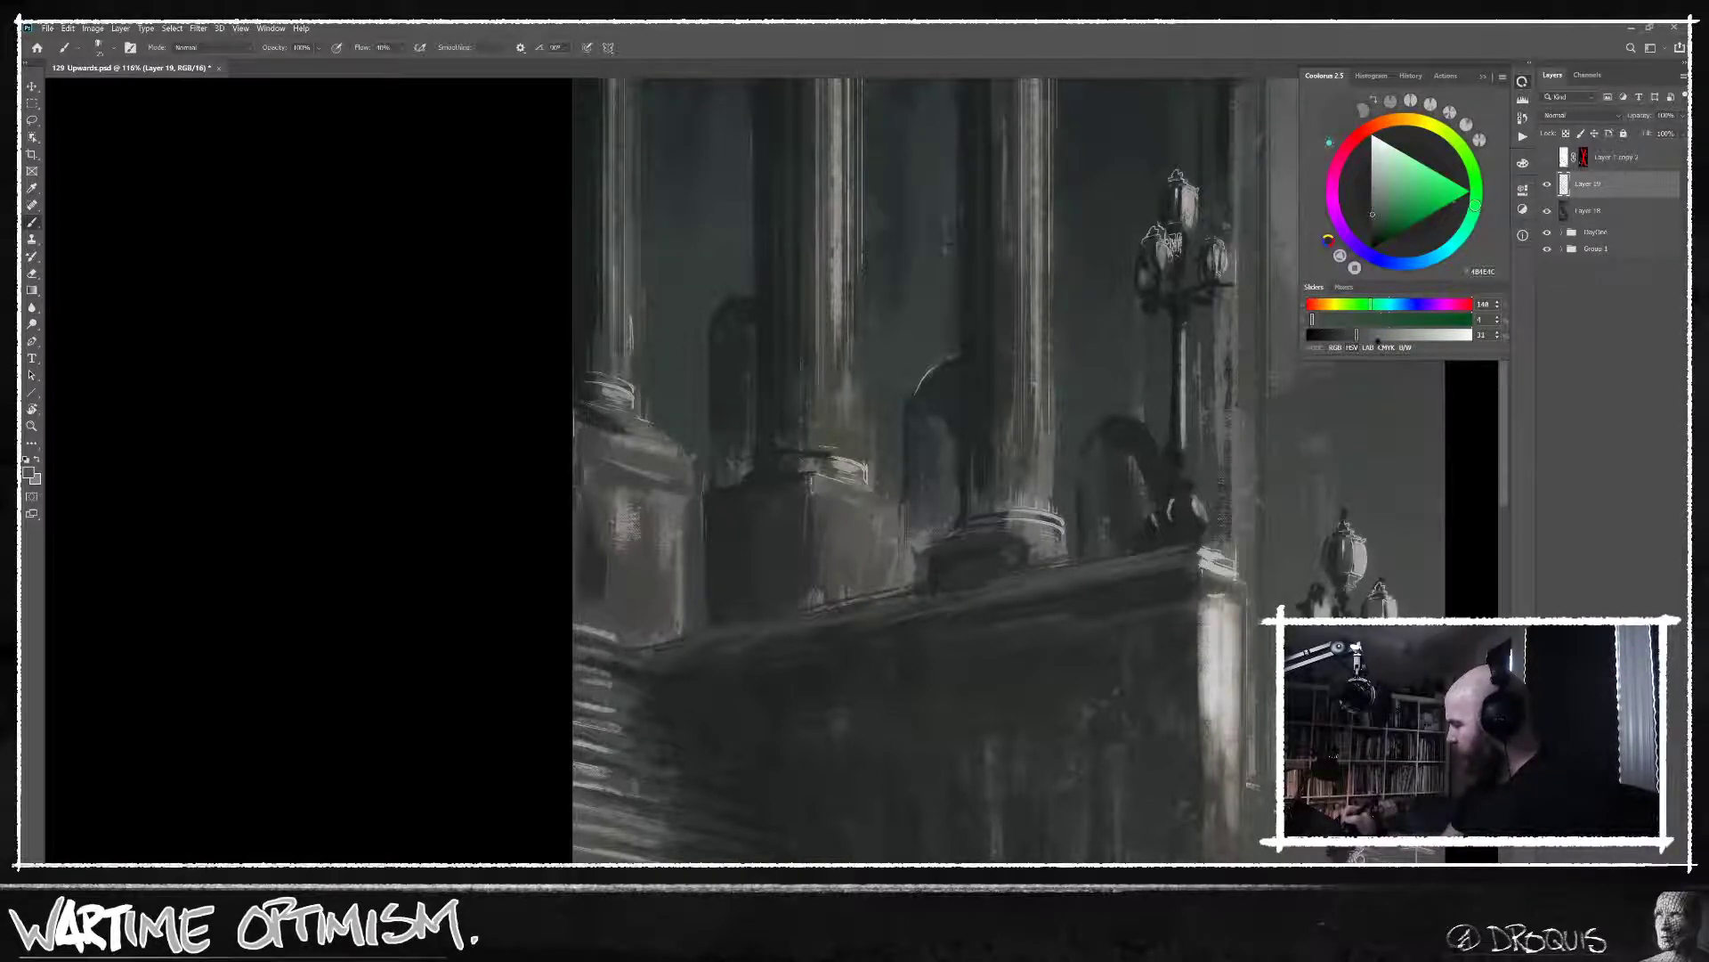
alt+click(961, 610)
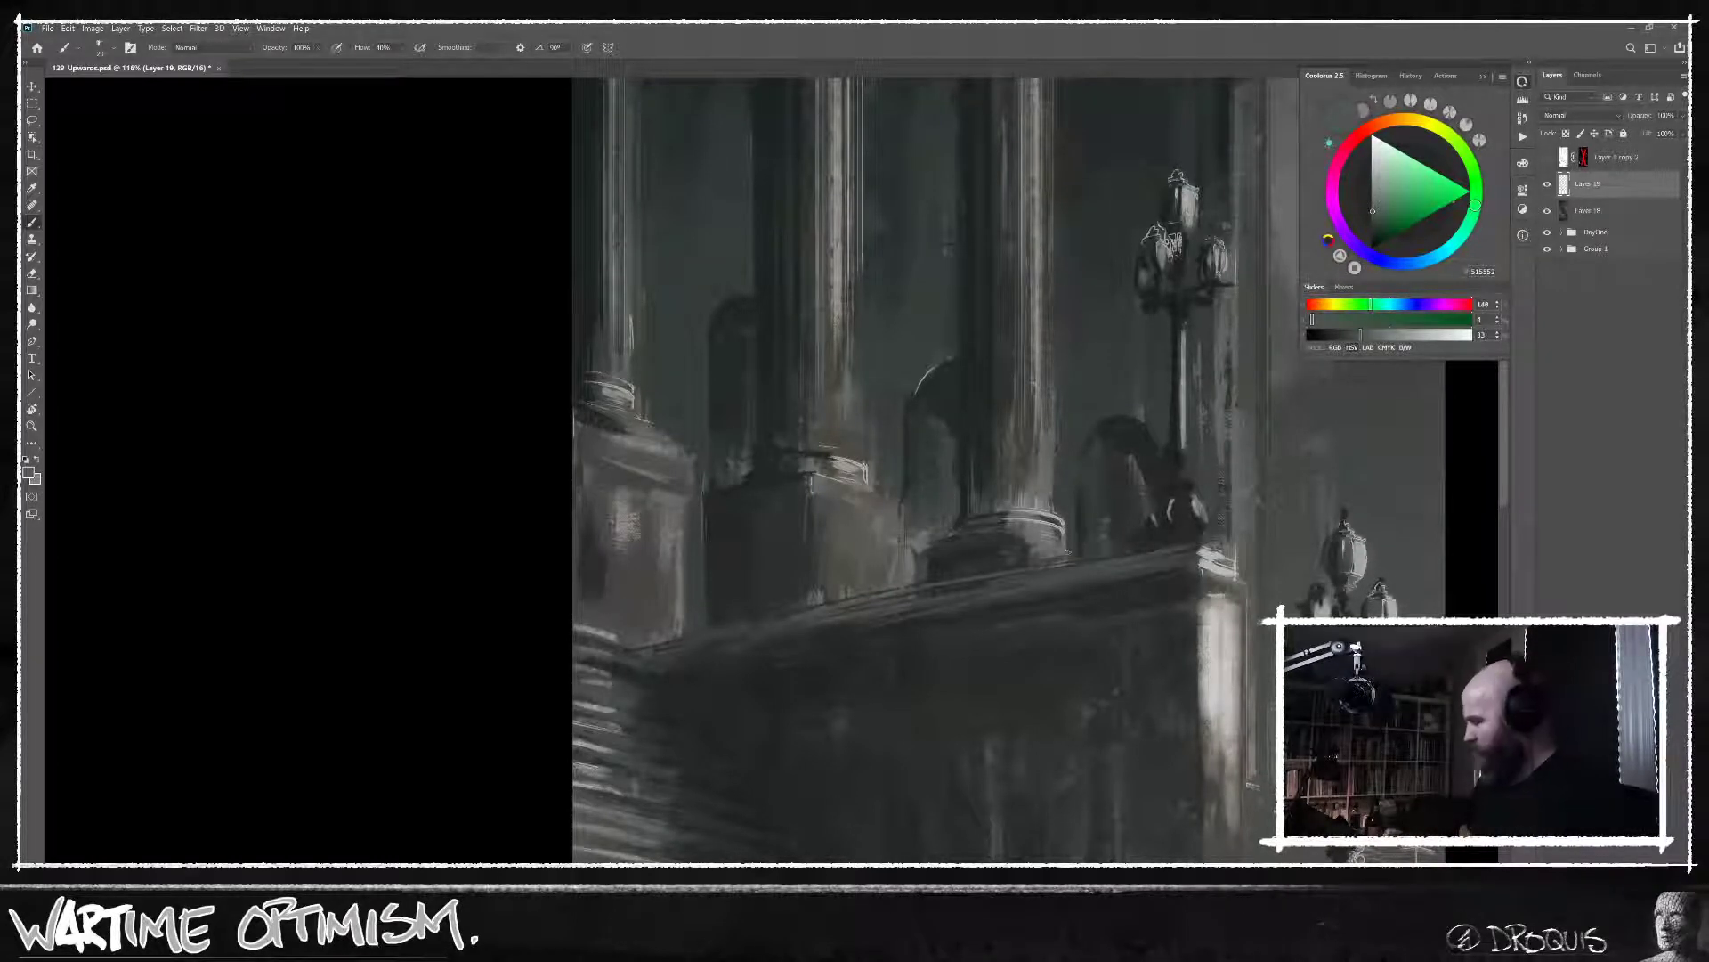
alt+click(1080, 584)
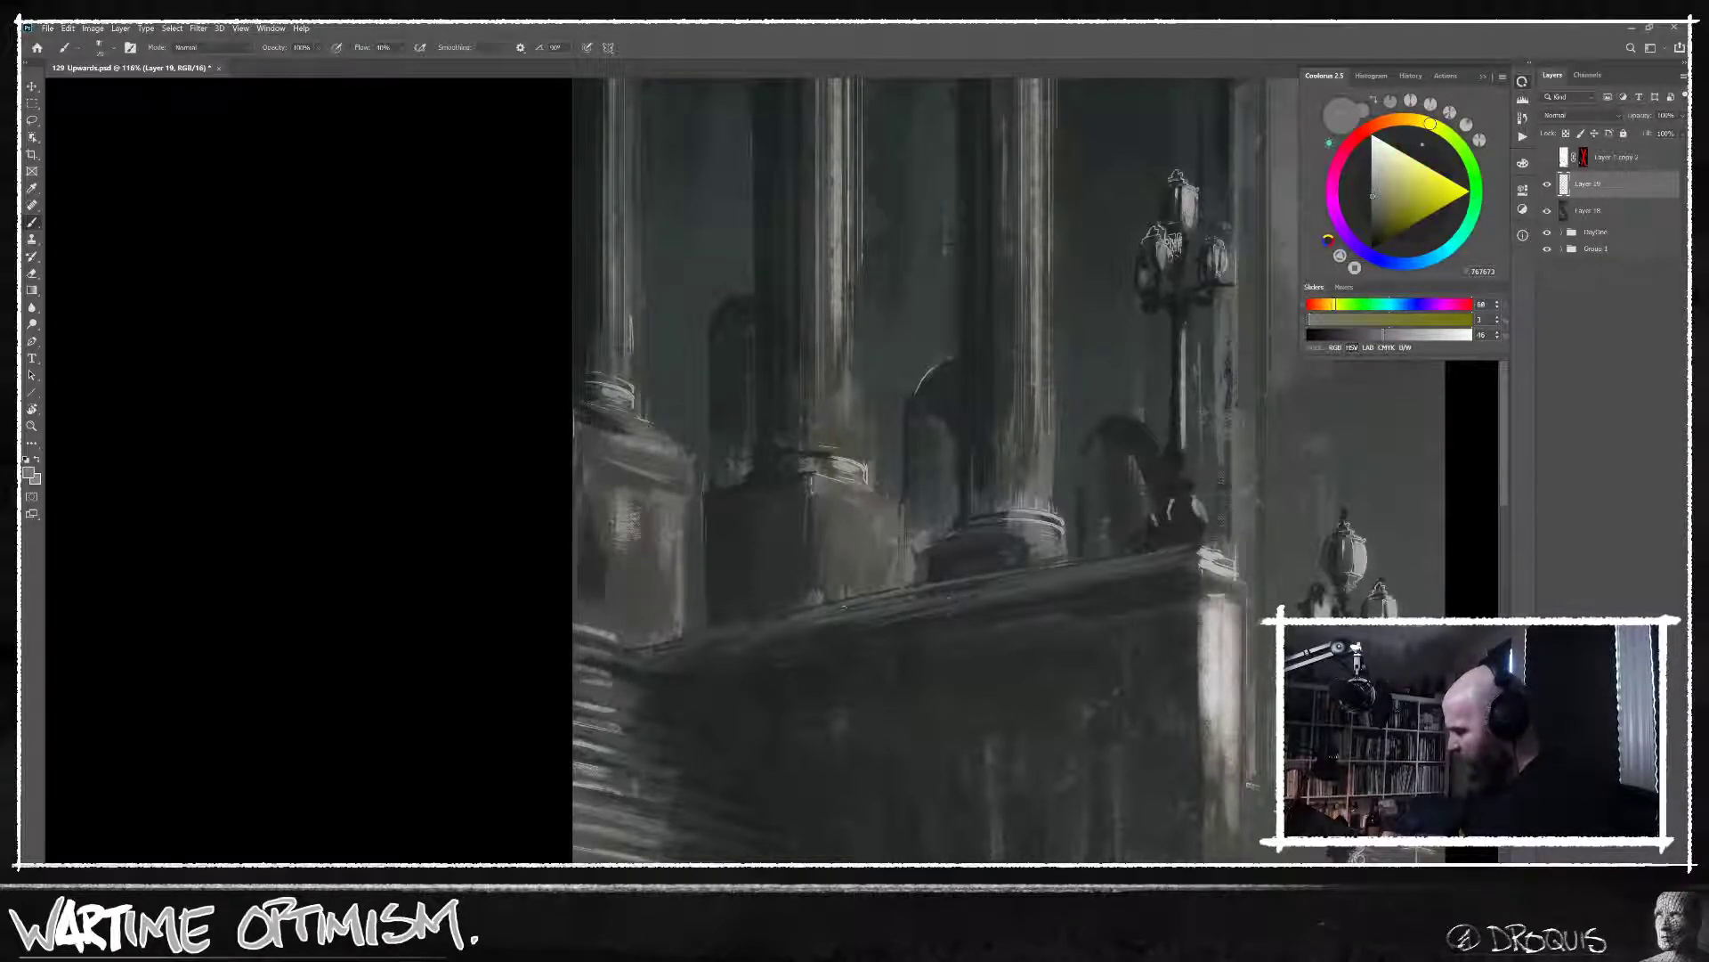
alt+click(738, 625)
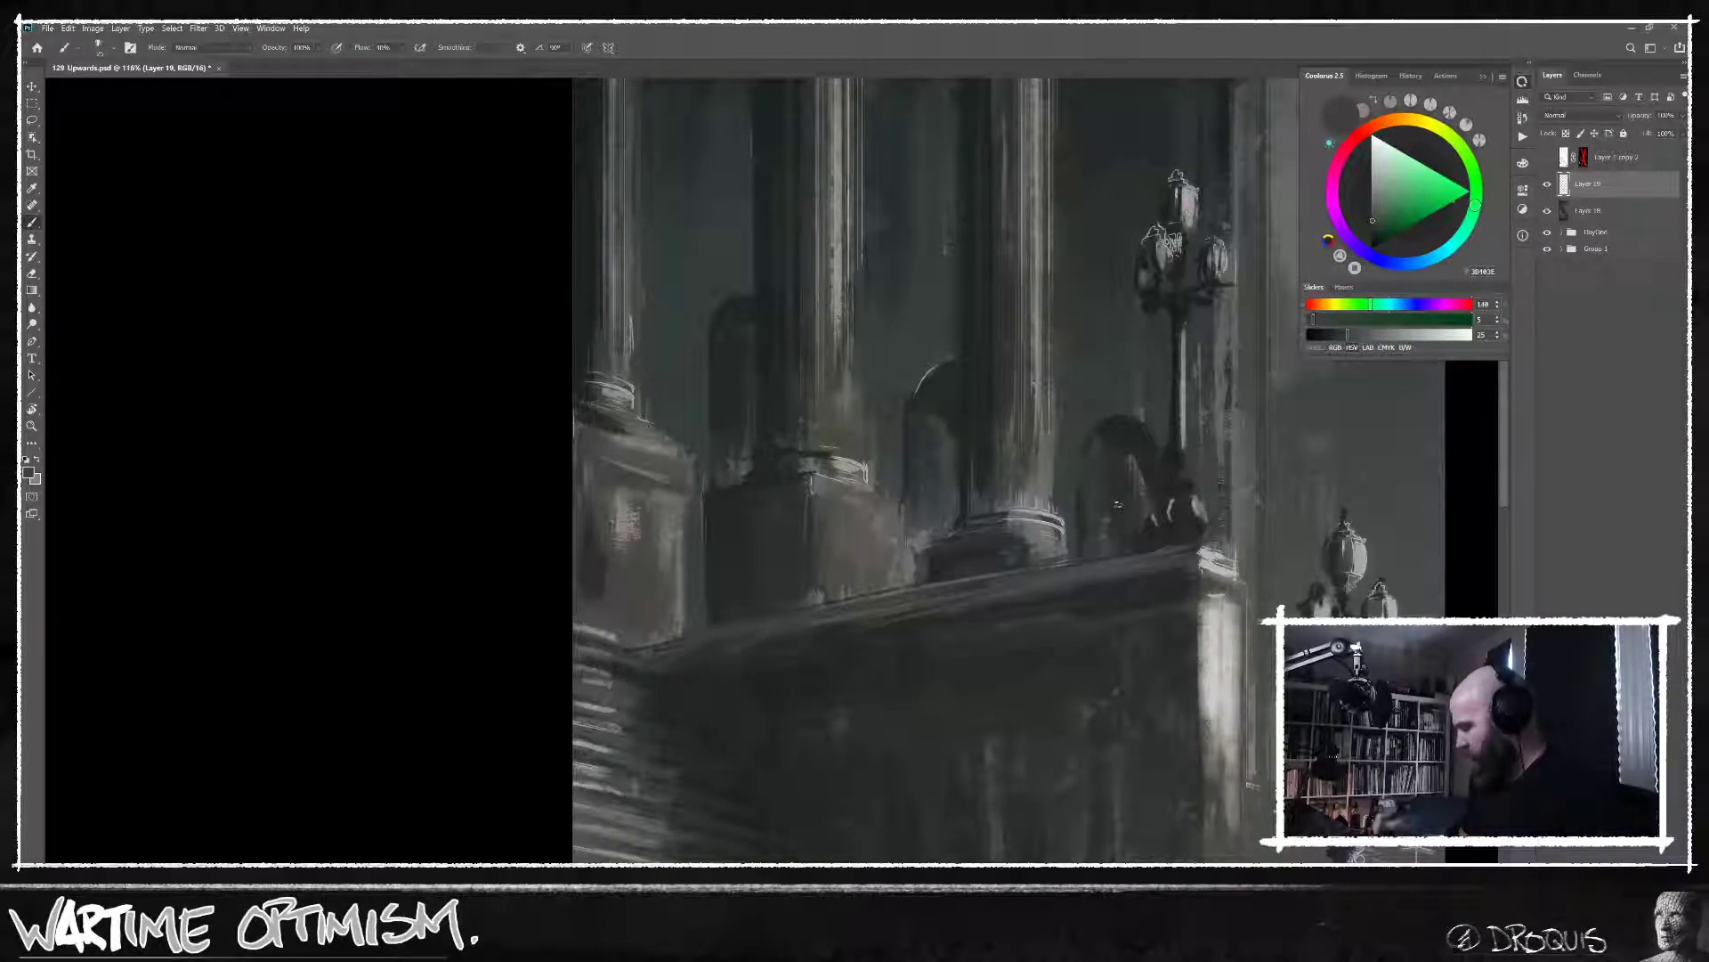
Brush a warm grey highlight on the middle column's plinth edge and blend sampled greys along the ledge beside the right column's base.
alt+click(901, 519)
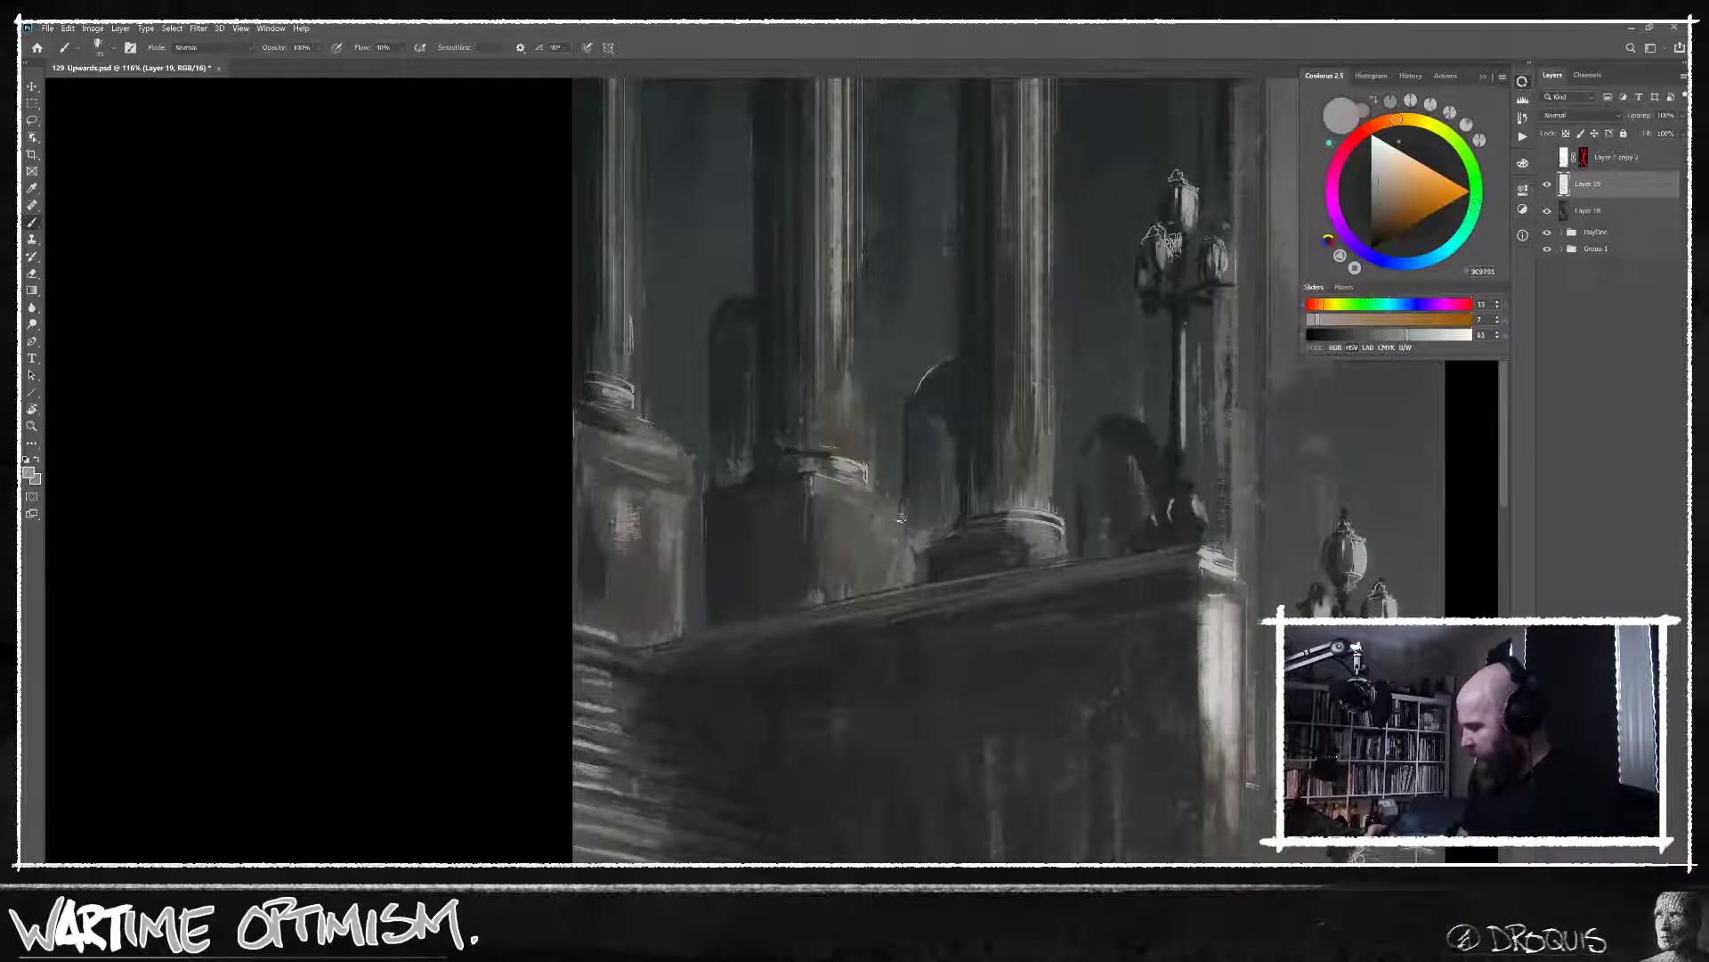
drag(900, 512, 901, 566)
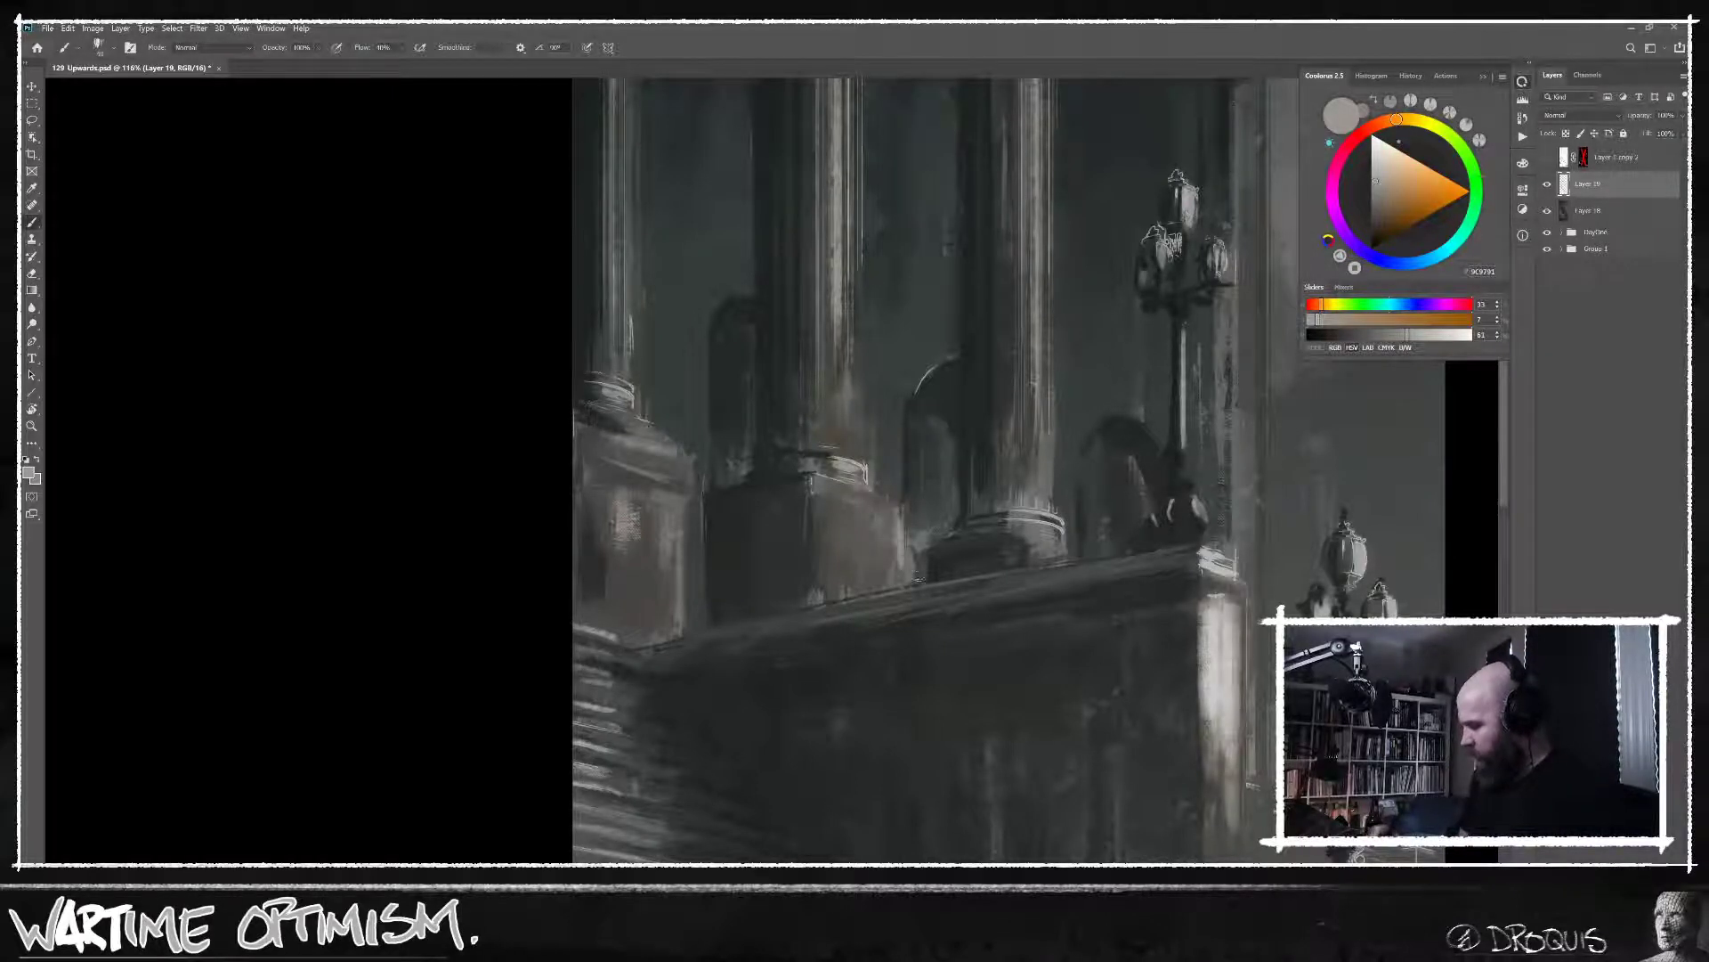
scroll(1068, 629, down, 3)
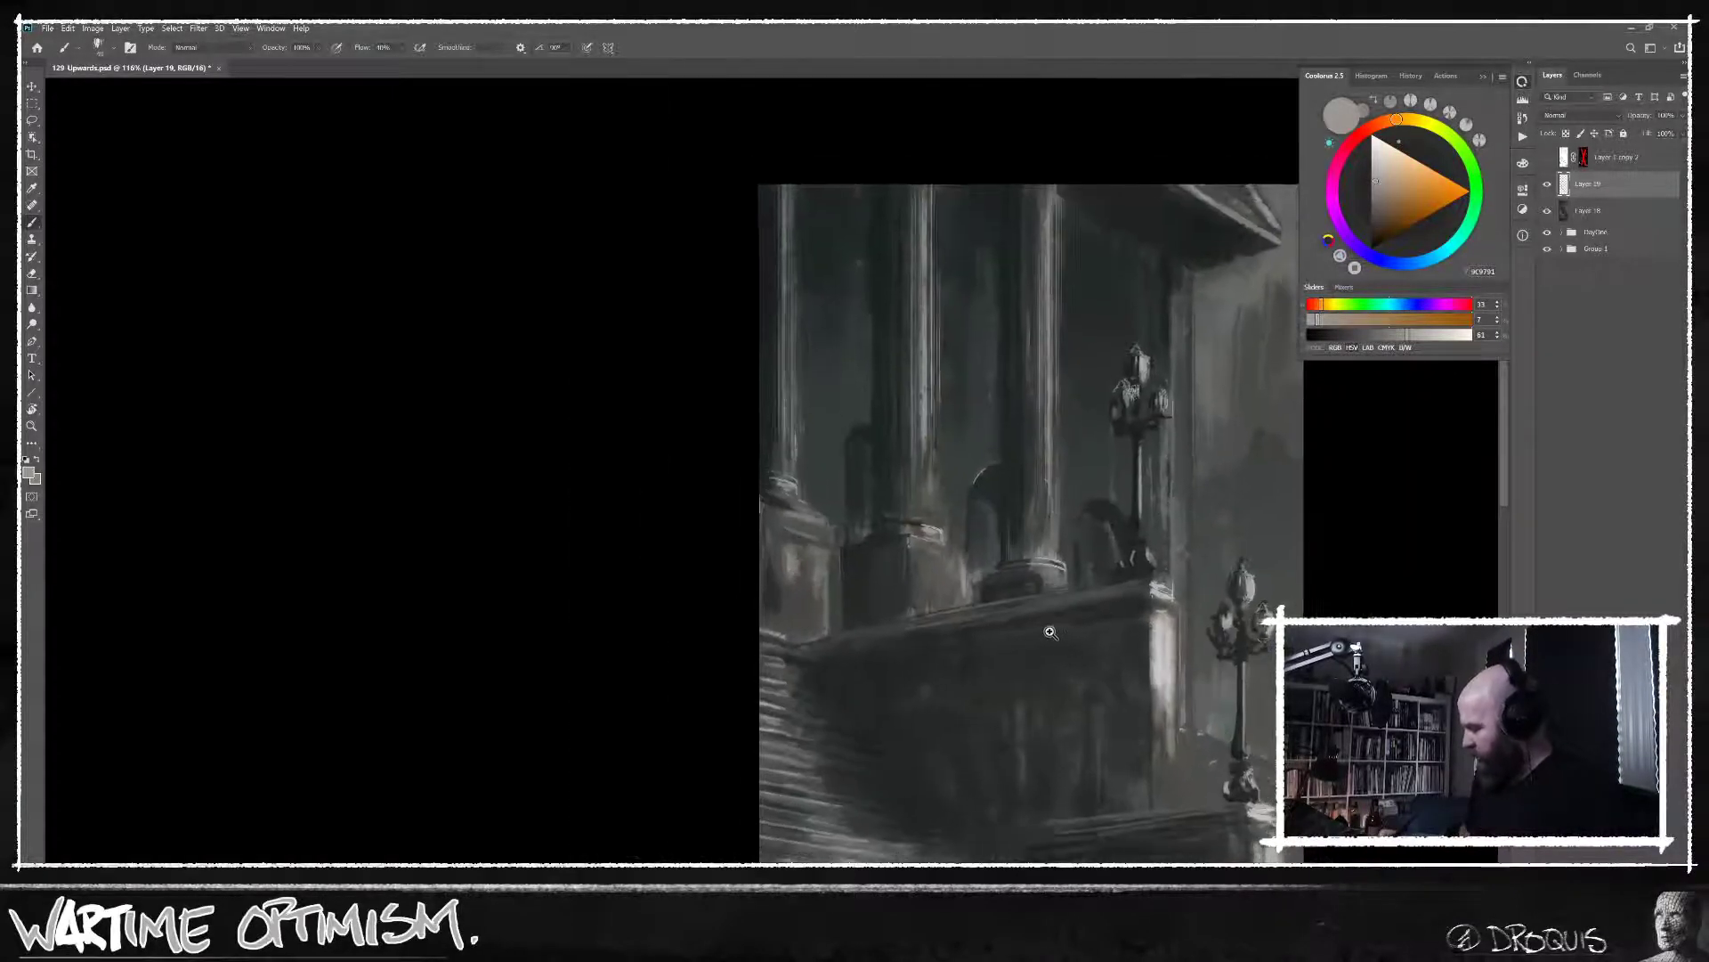
scroll(1068, 630, up, 3)
alt+click(999, 547)
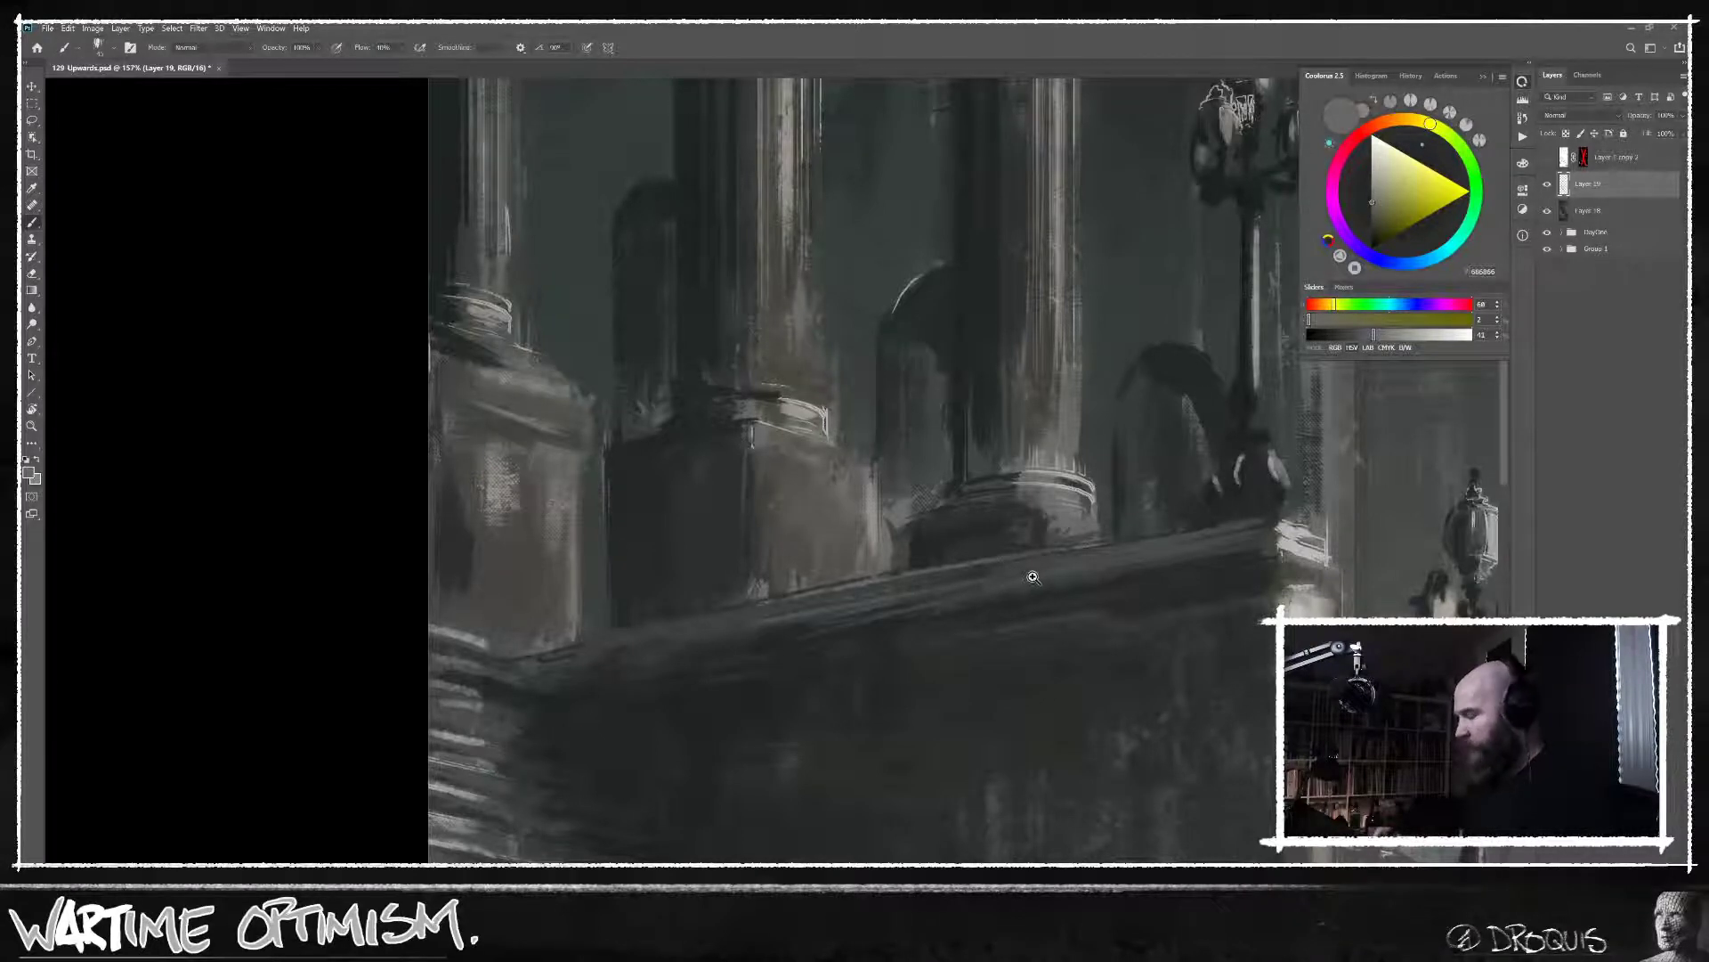
alt+click(999, 580)
drag(999, 580, 828, 599)
Deepen the shadow beneath the roof with a sampled dark tone and touch up the right column's top with its own greys.
alt+click(971, 266)
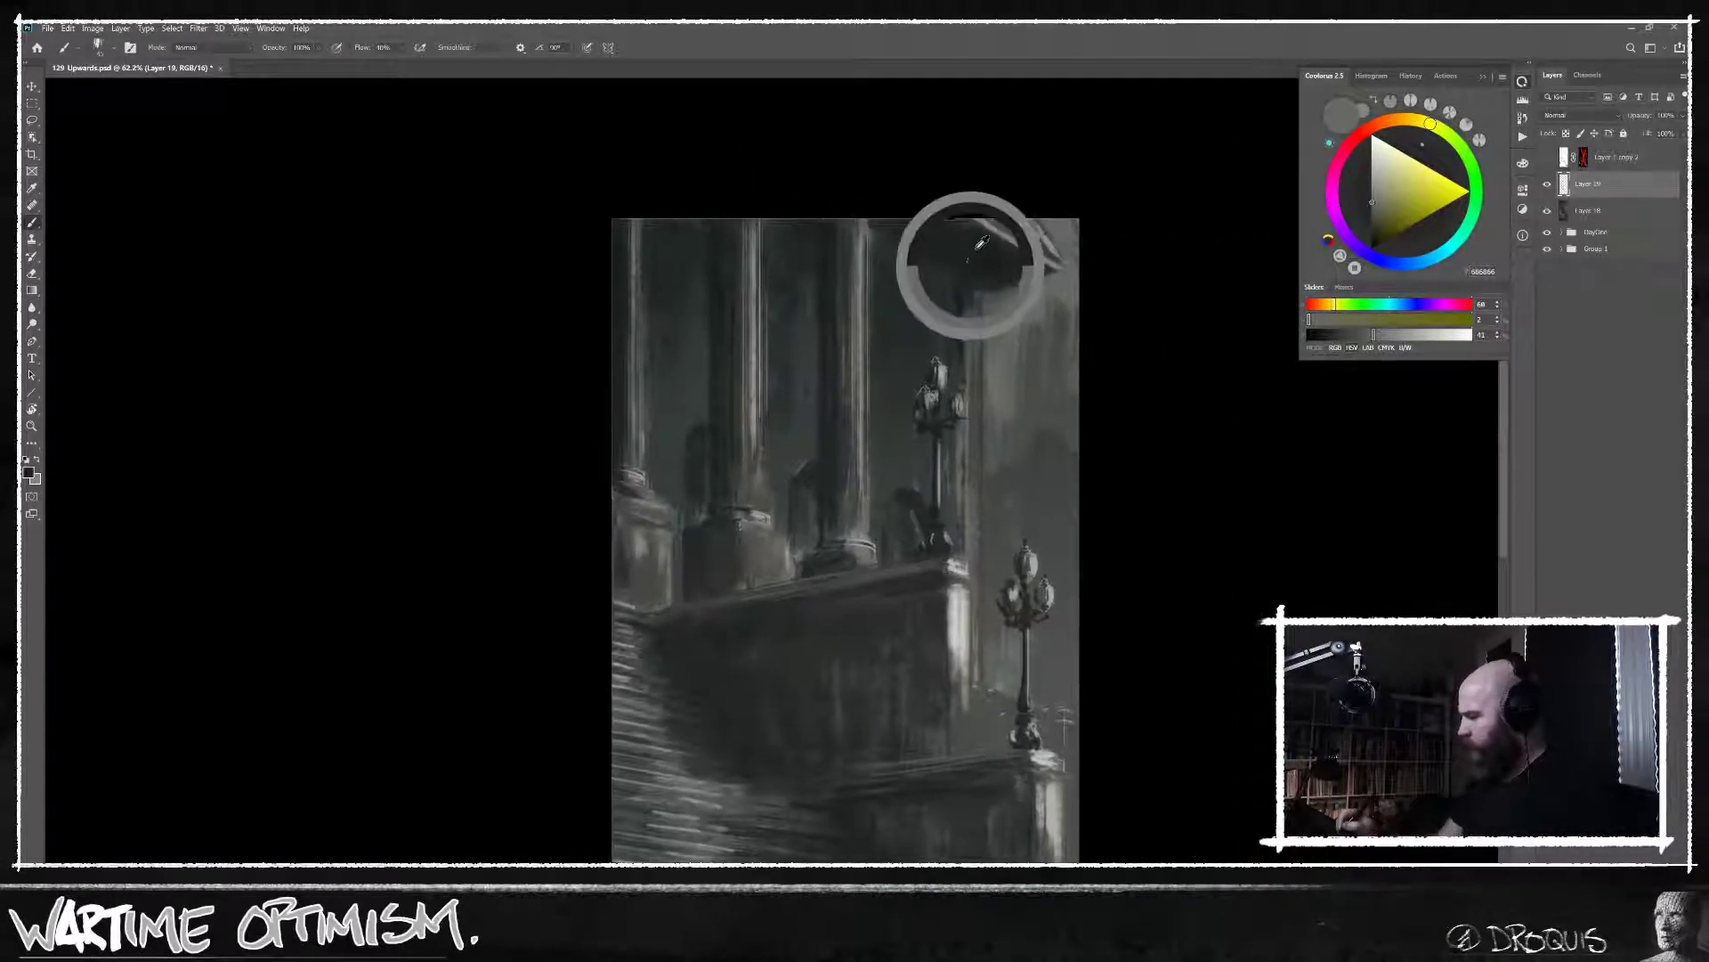
drag(1332, 337, 1326, 336)
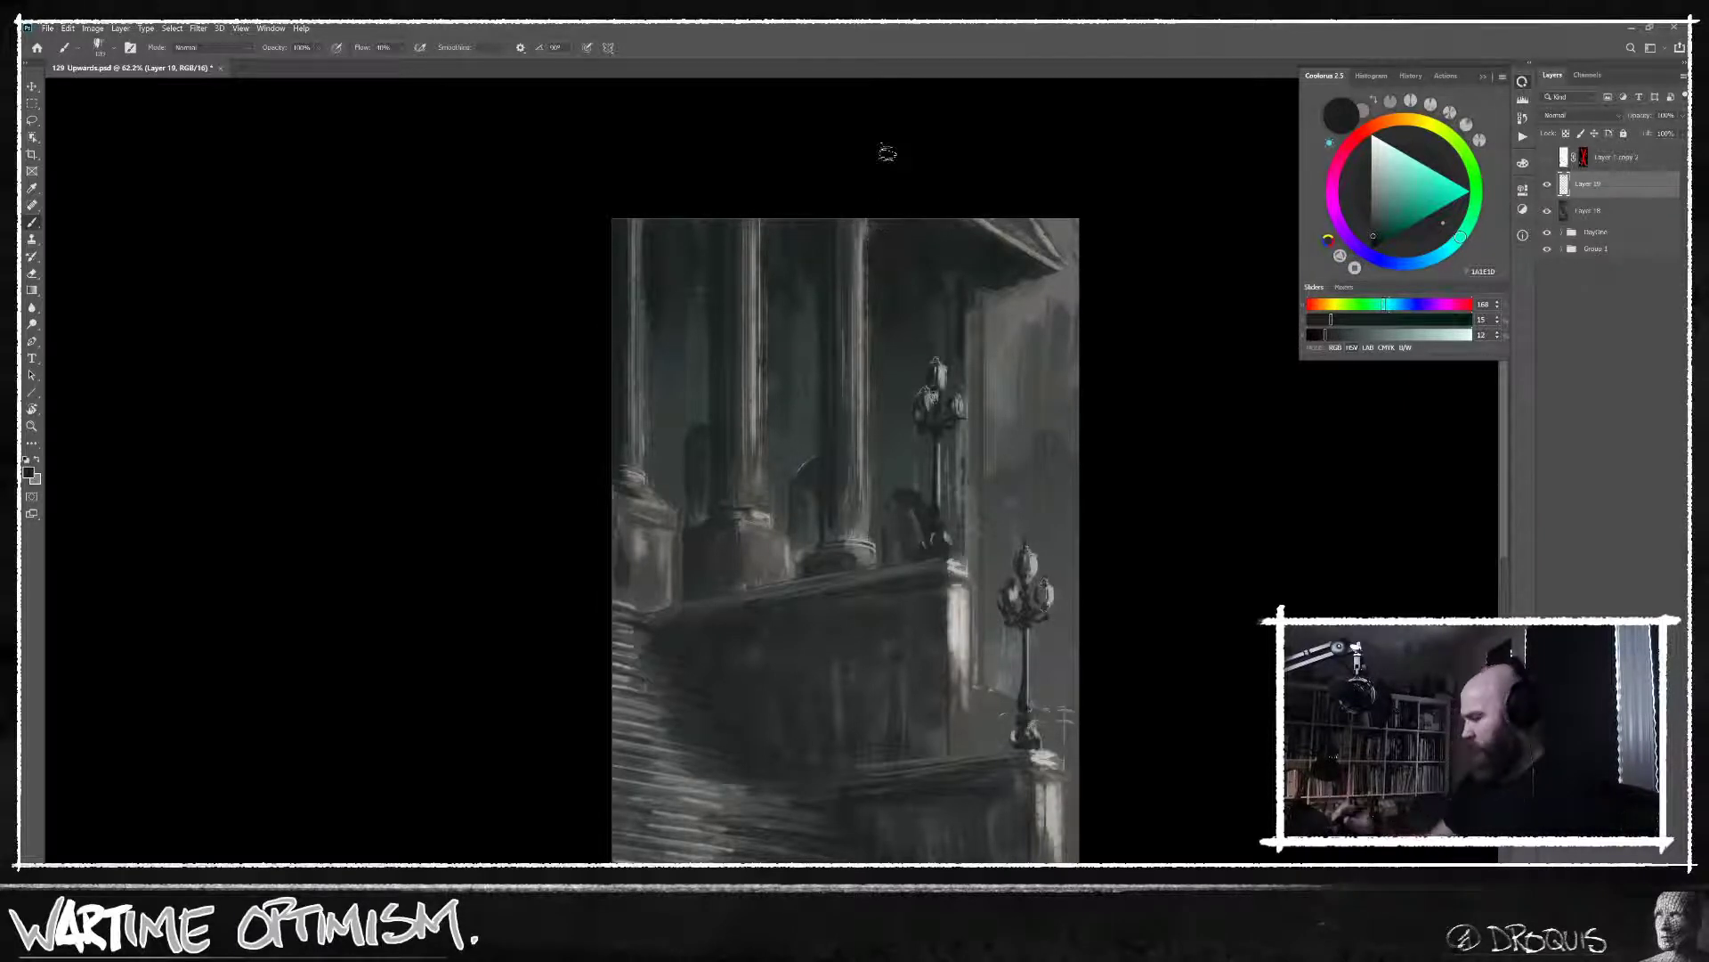
alt+click(867, 263)
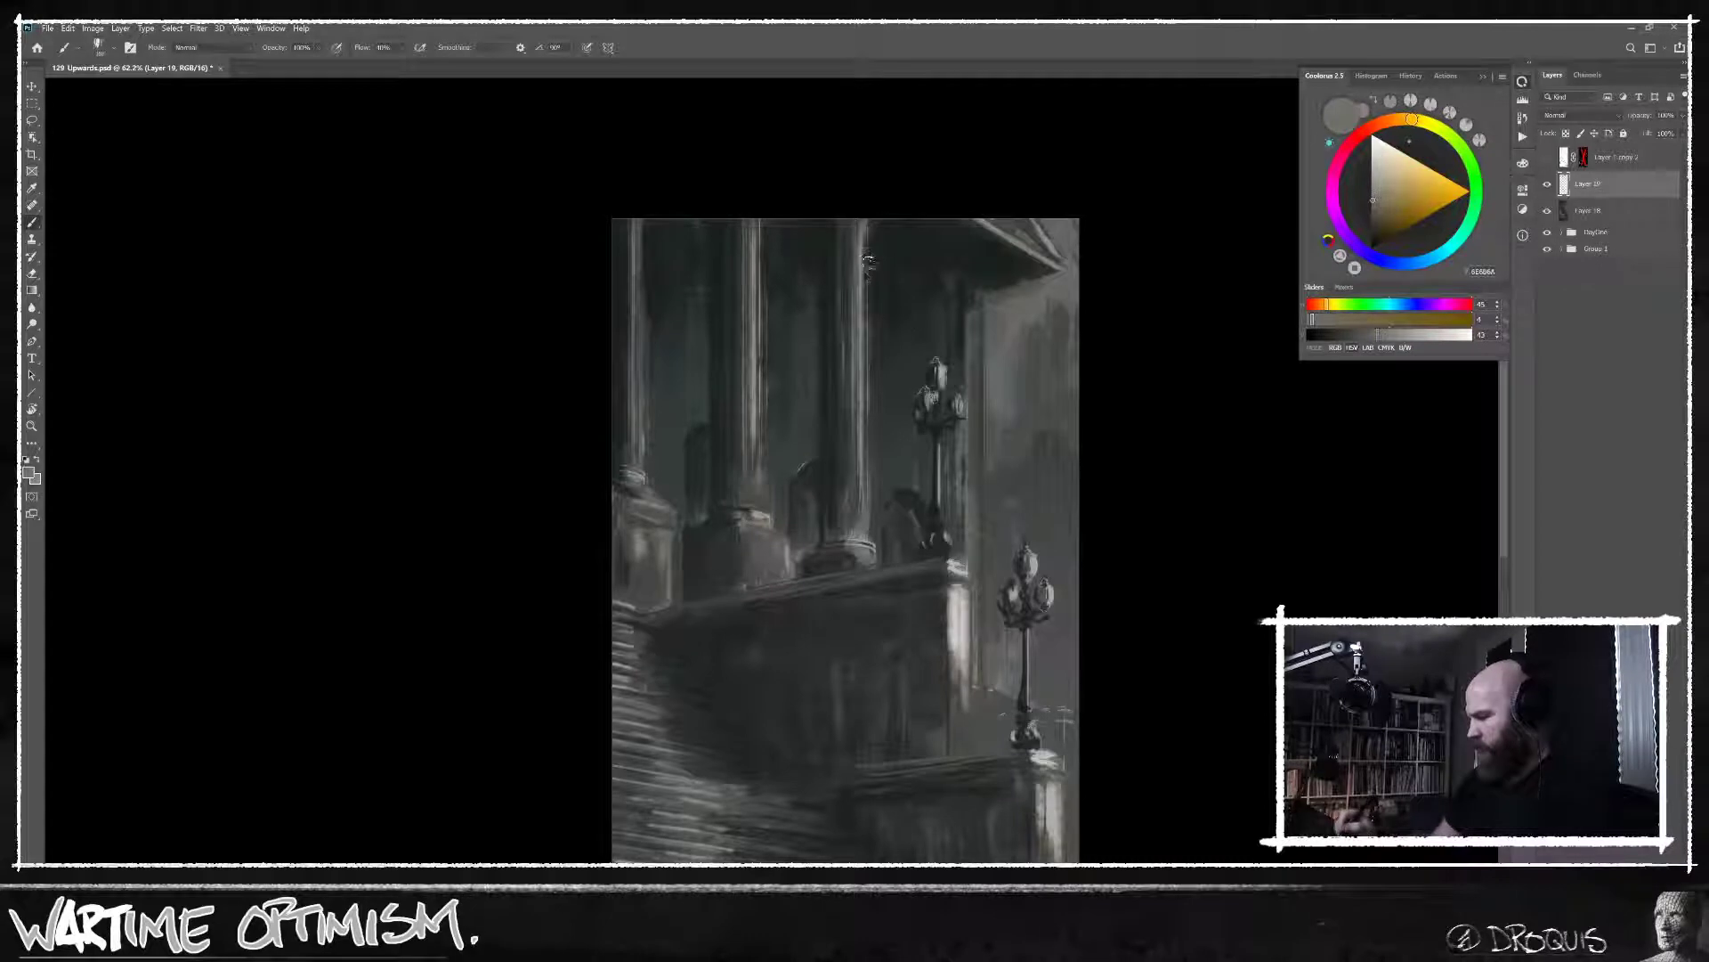
alt+click(862, 239)
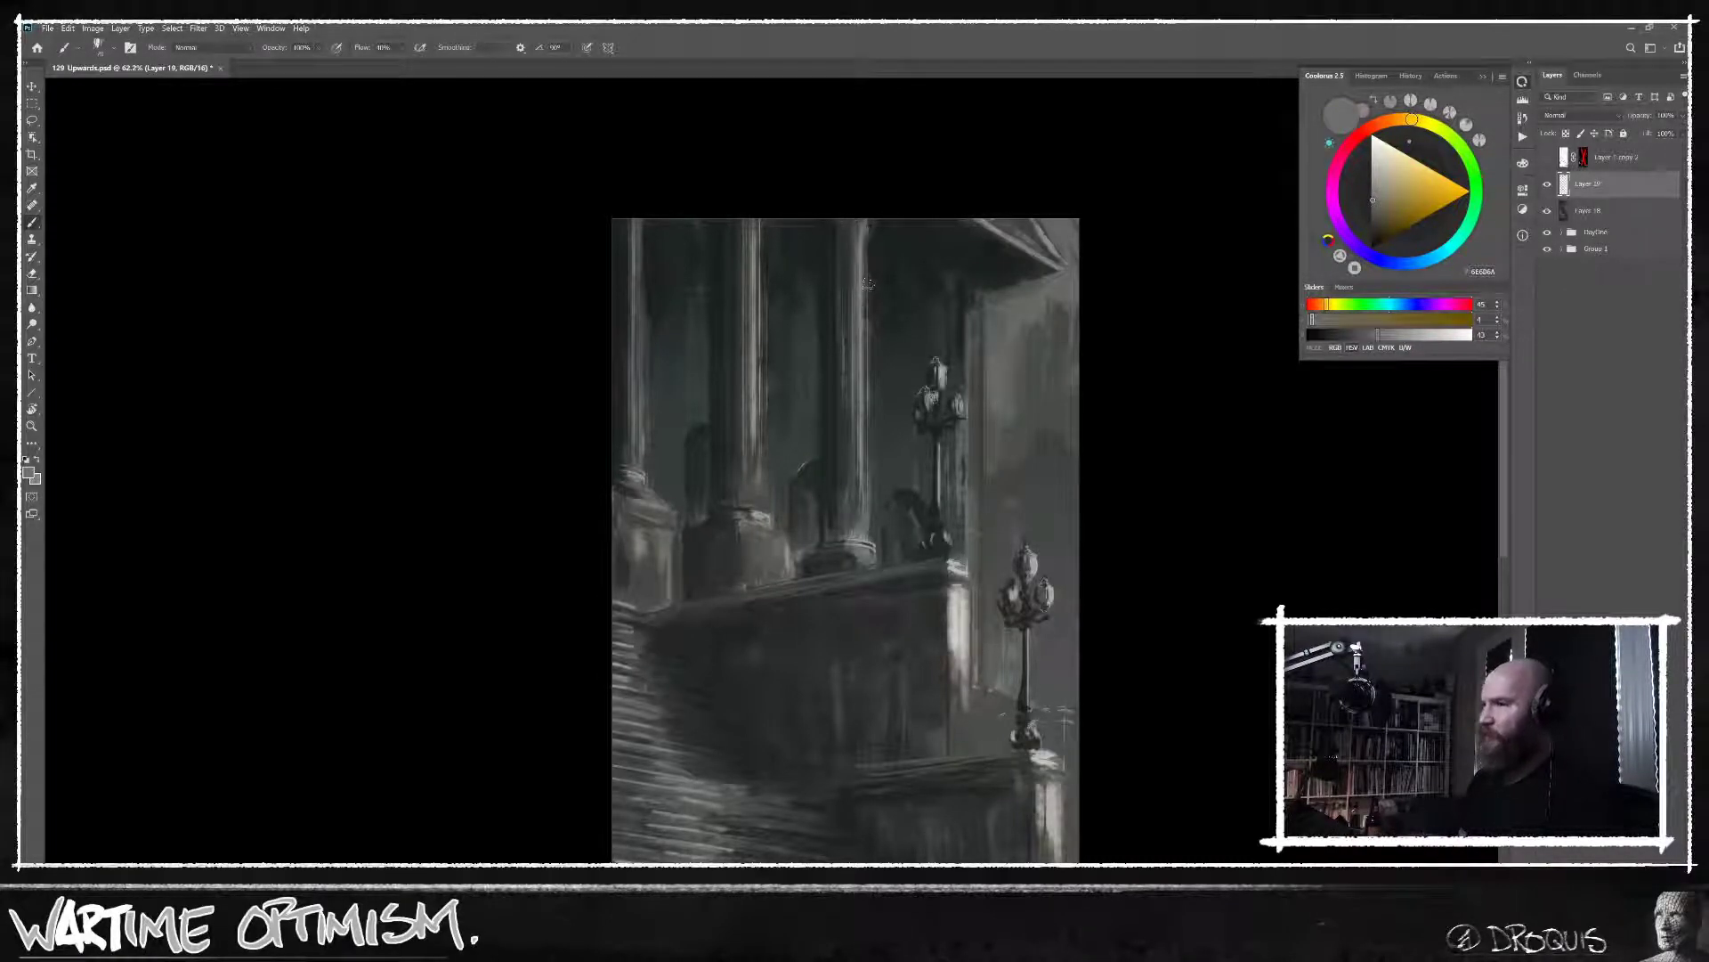
Add small light accents to the wall edge behind the upper street lamp using pale grey from the lit wall corner.
alt+click(977, 587)
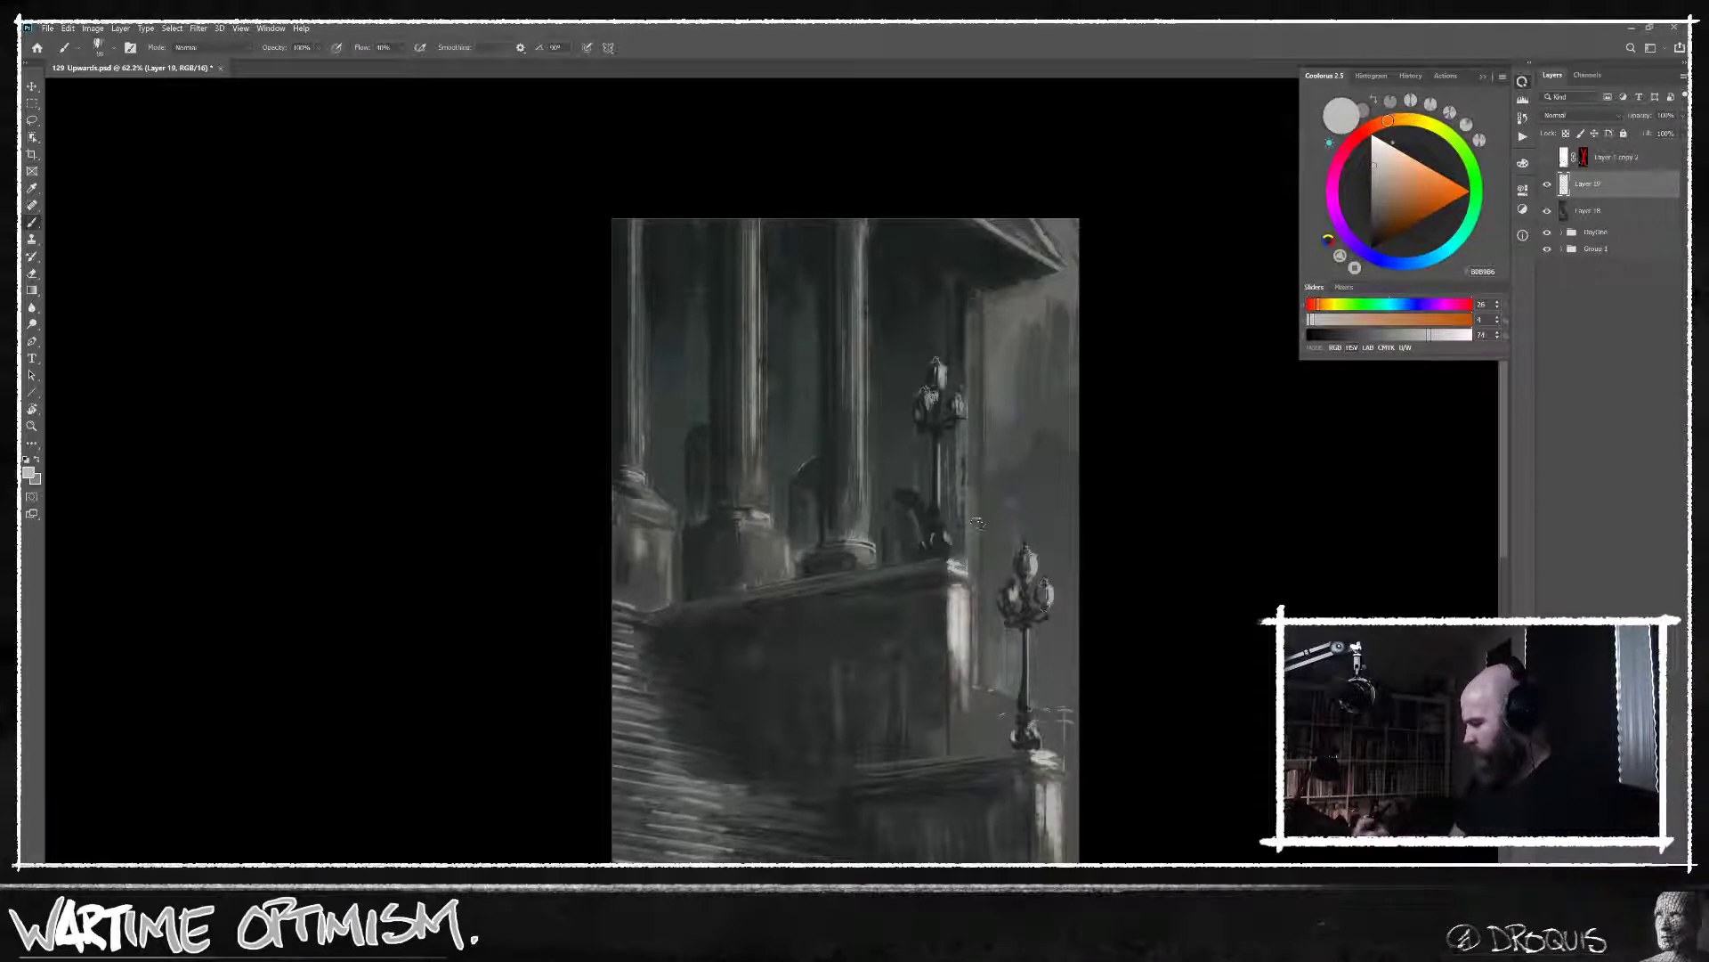
key(ctrl+minus)
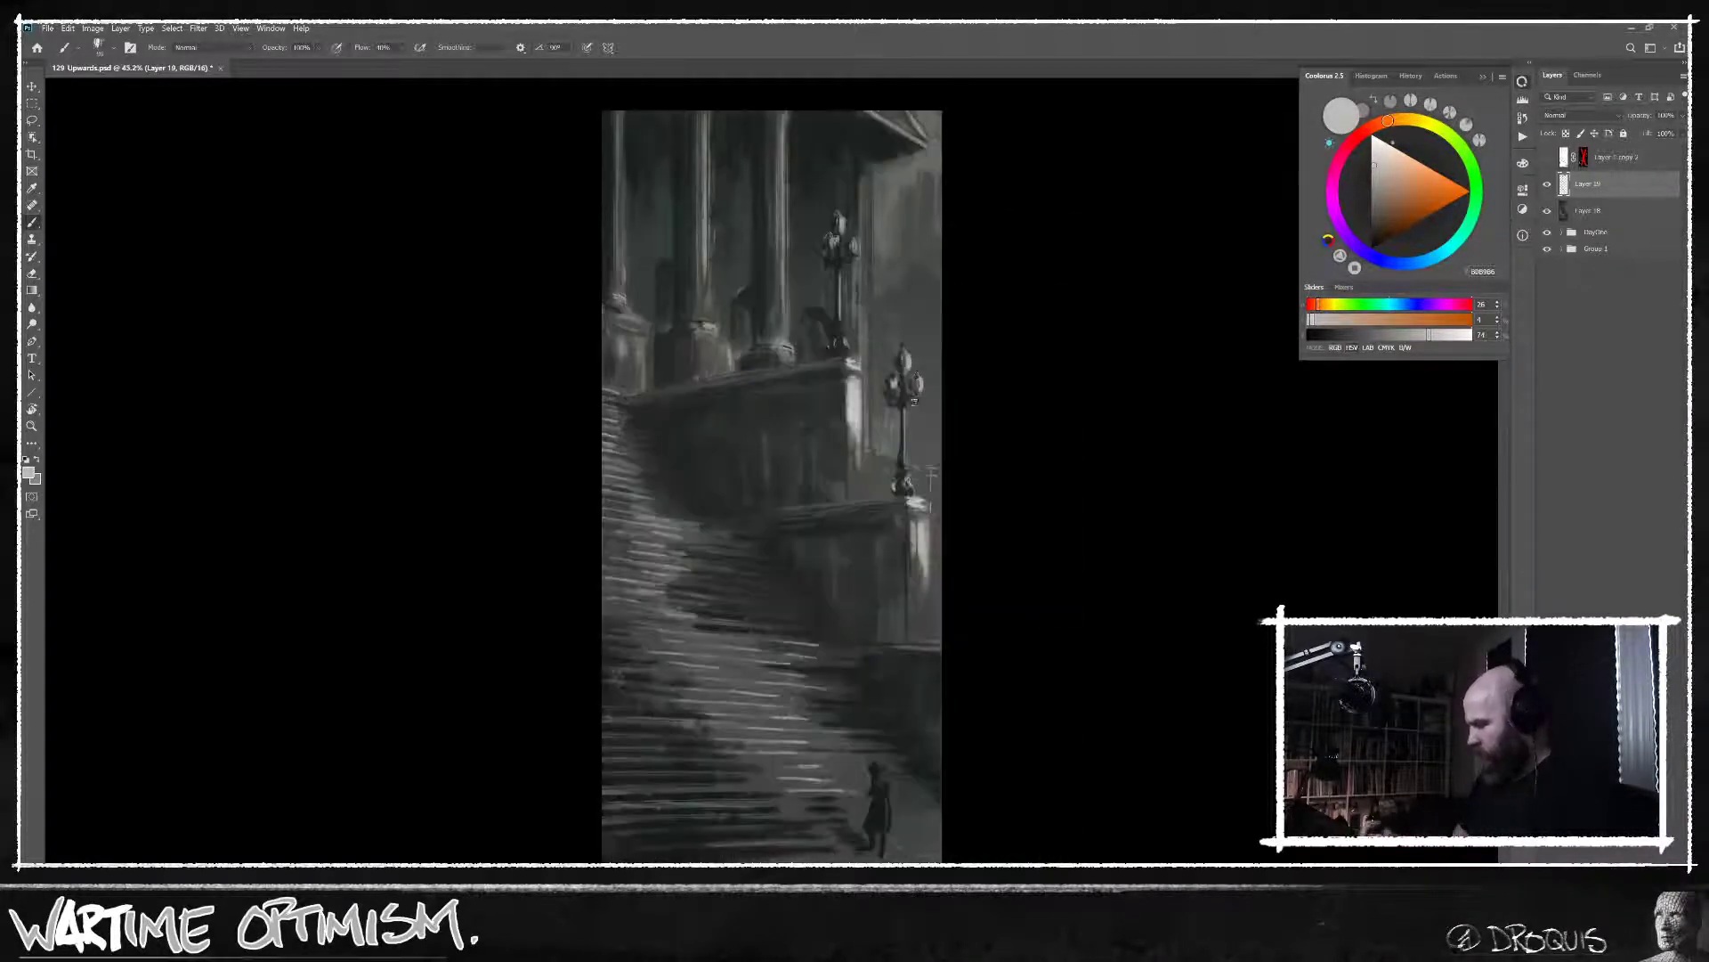
alt+click(870, 323)
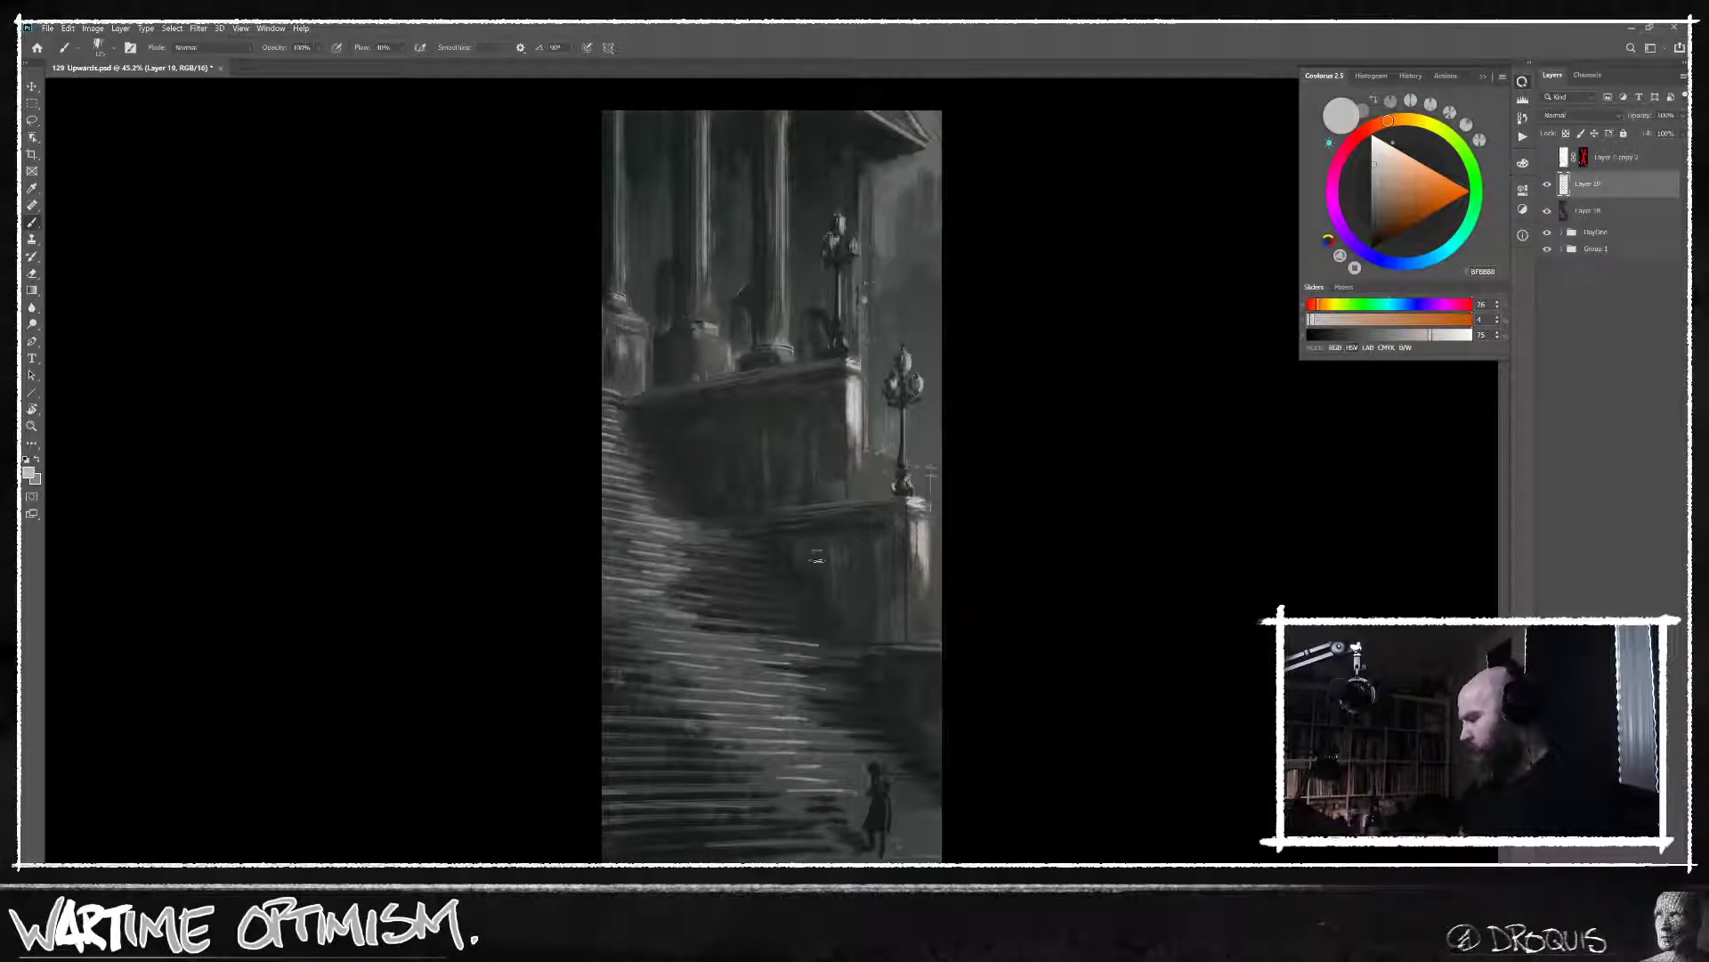
Brush warm grey sampled from the middle column's plinth onto the middle and leftmost plinths.
scroll(784, 372, up, 5)
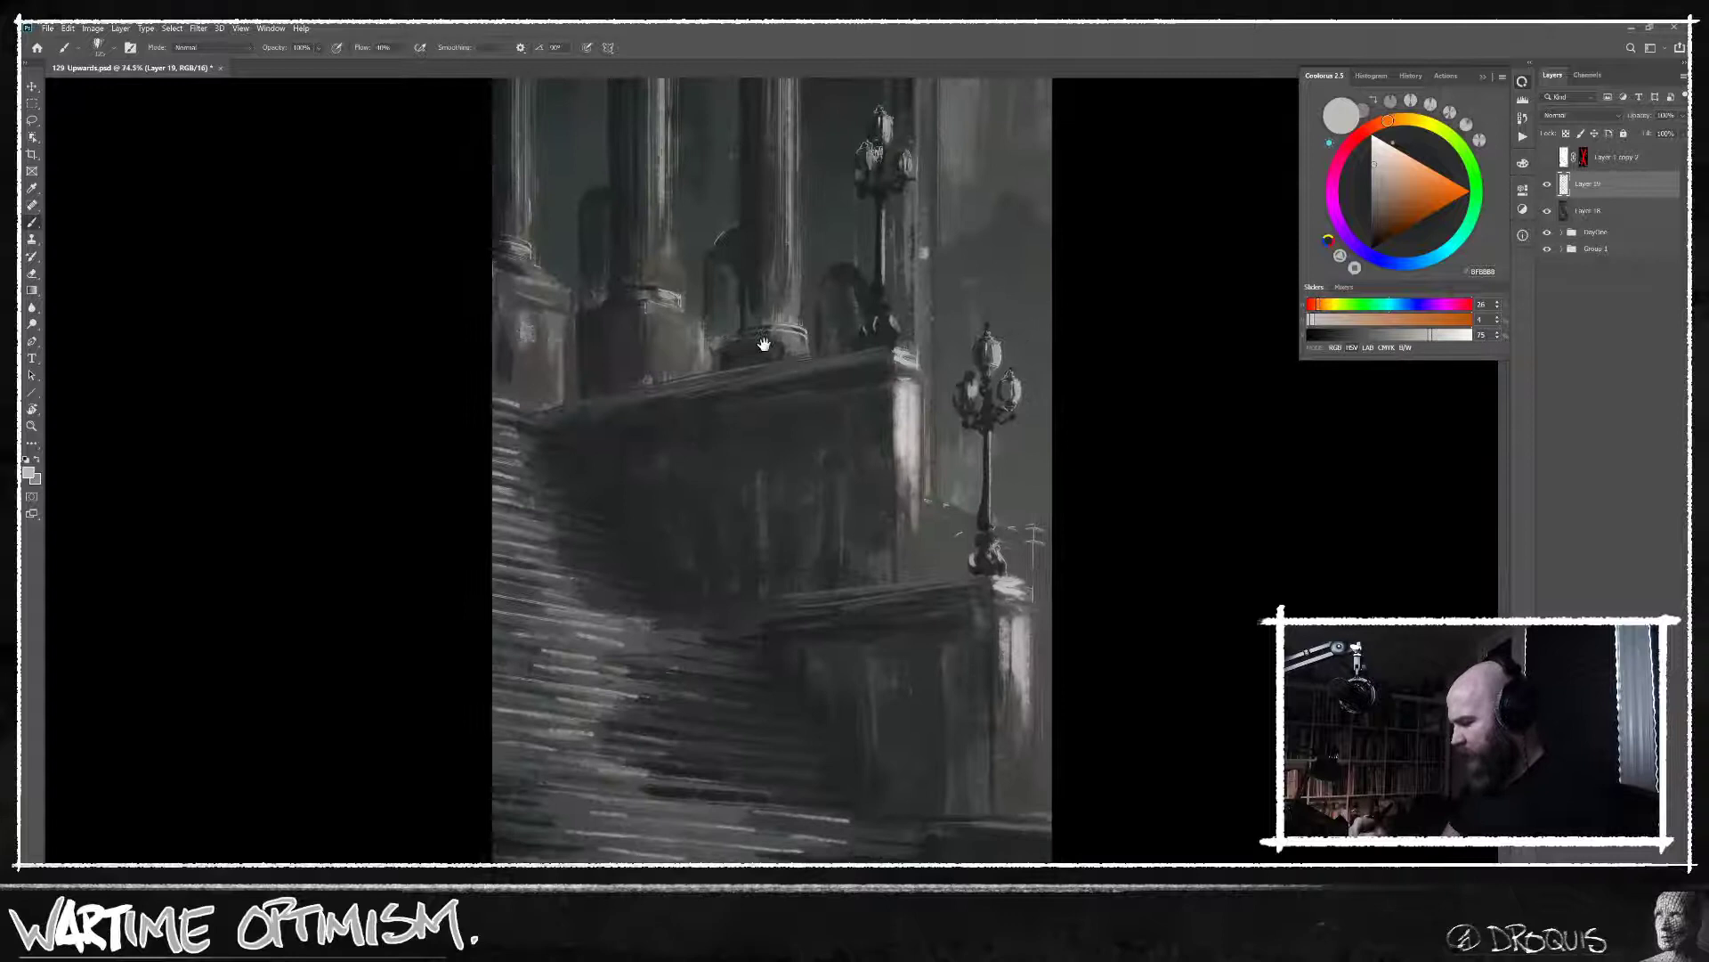
alt+click(682, 286)
alt+click(684, 349)
drag(682, 339, 691, 372)
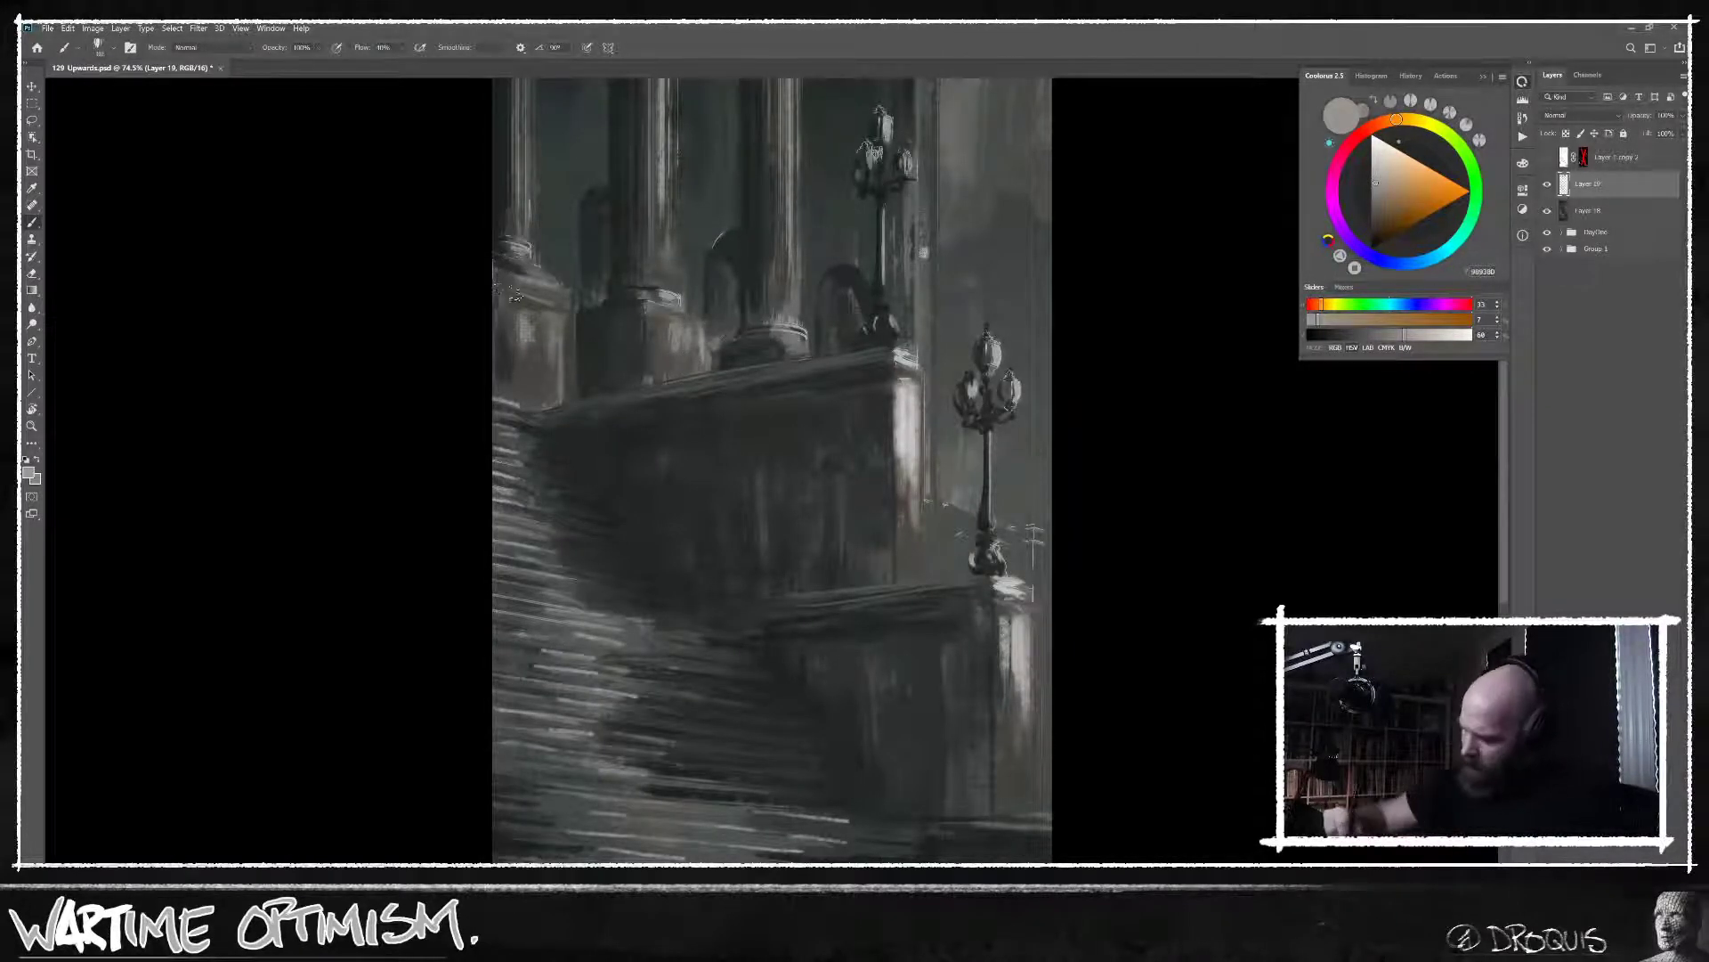
drag(482, 283, 535, 294)
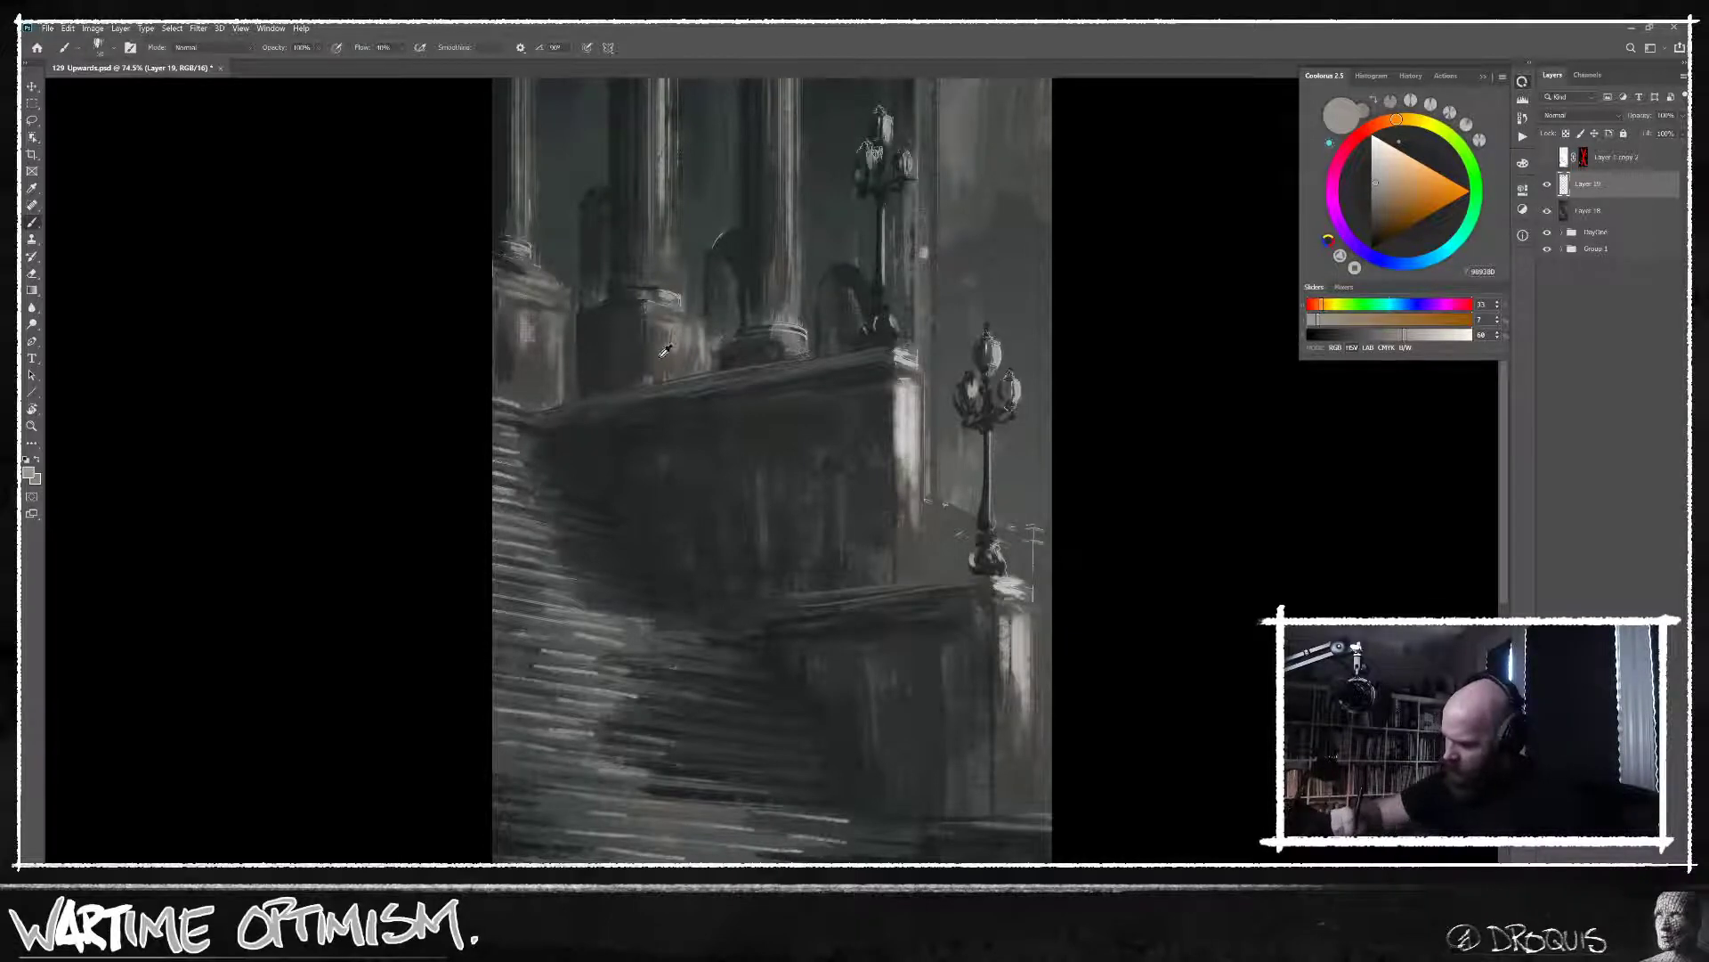
Refine the shadows around the column bases with dark and mid greys sampled between the columns.
alt+click(819, 332)
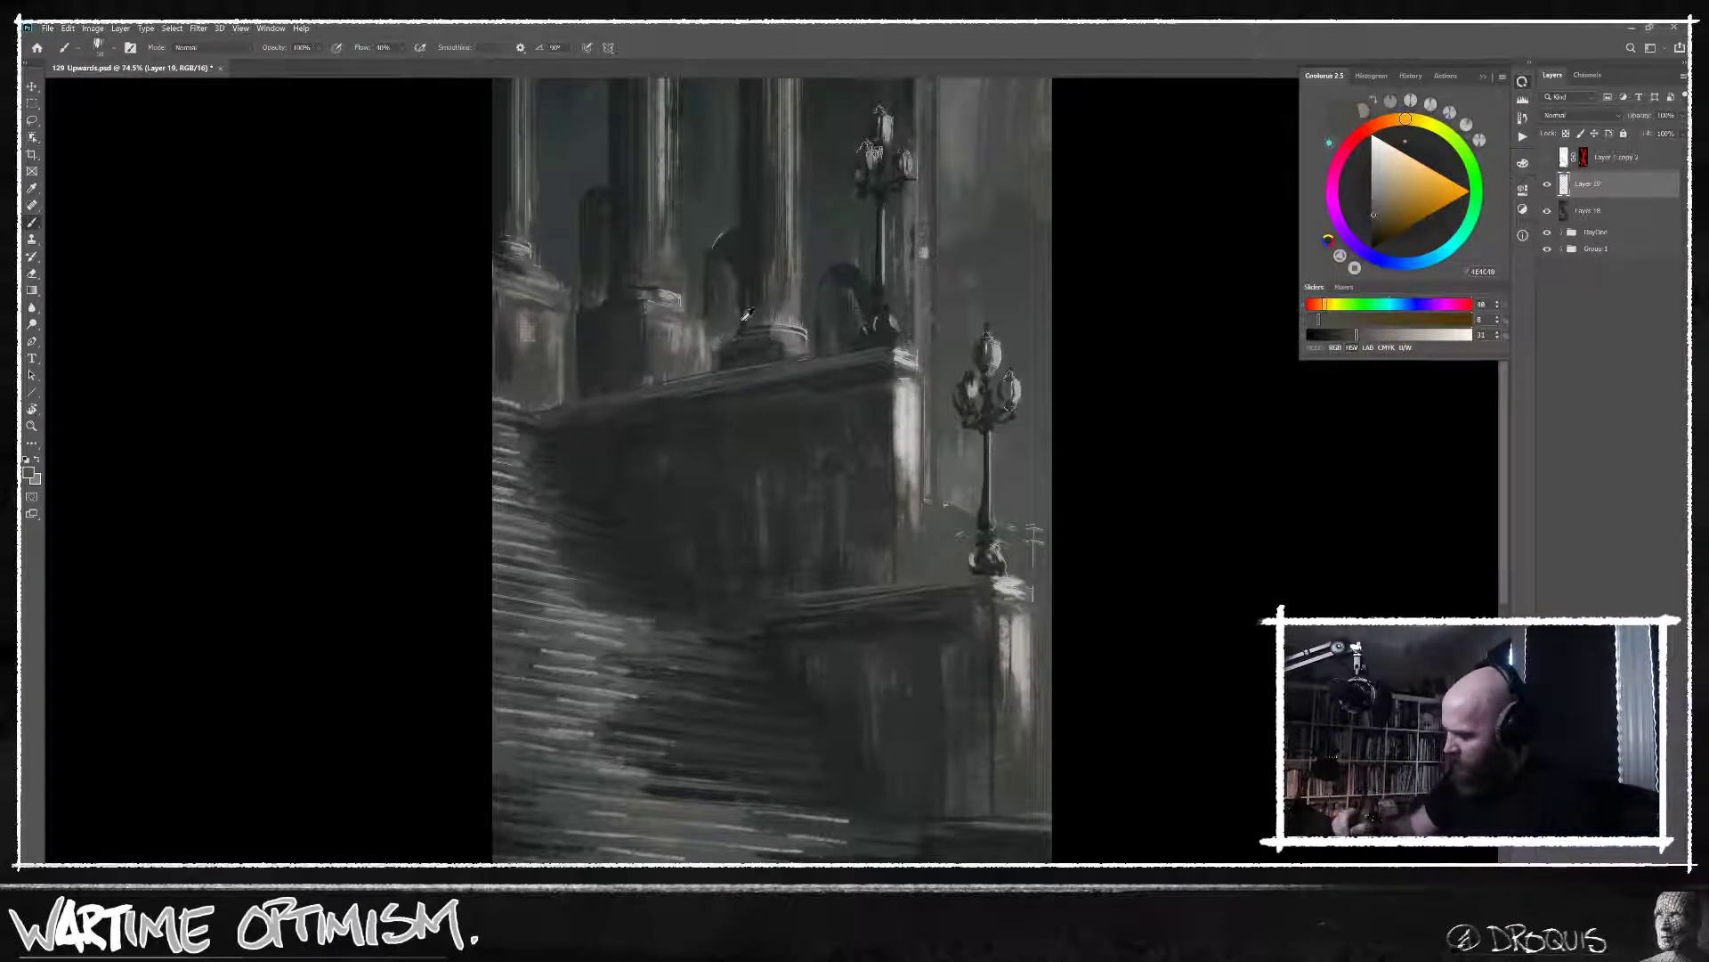
alt+click(614, 320)
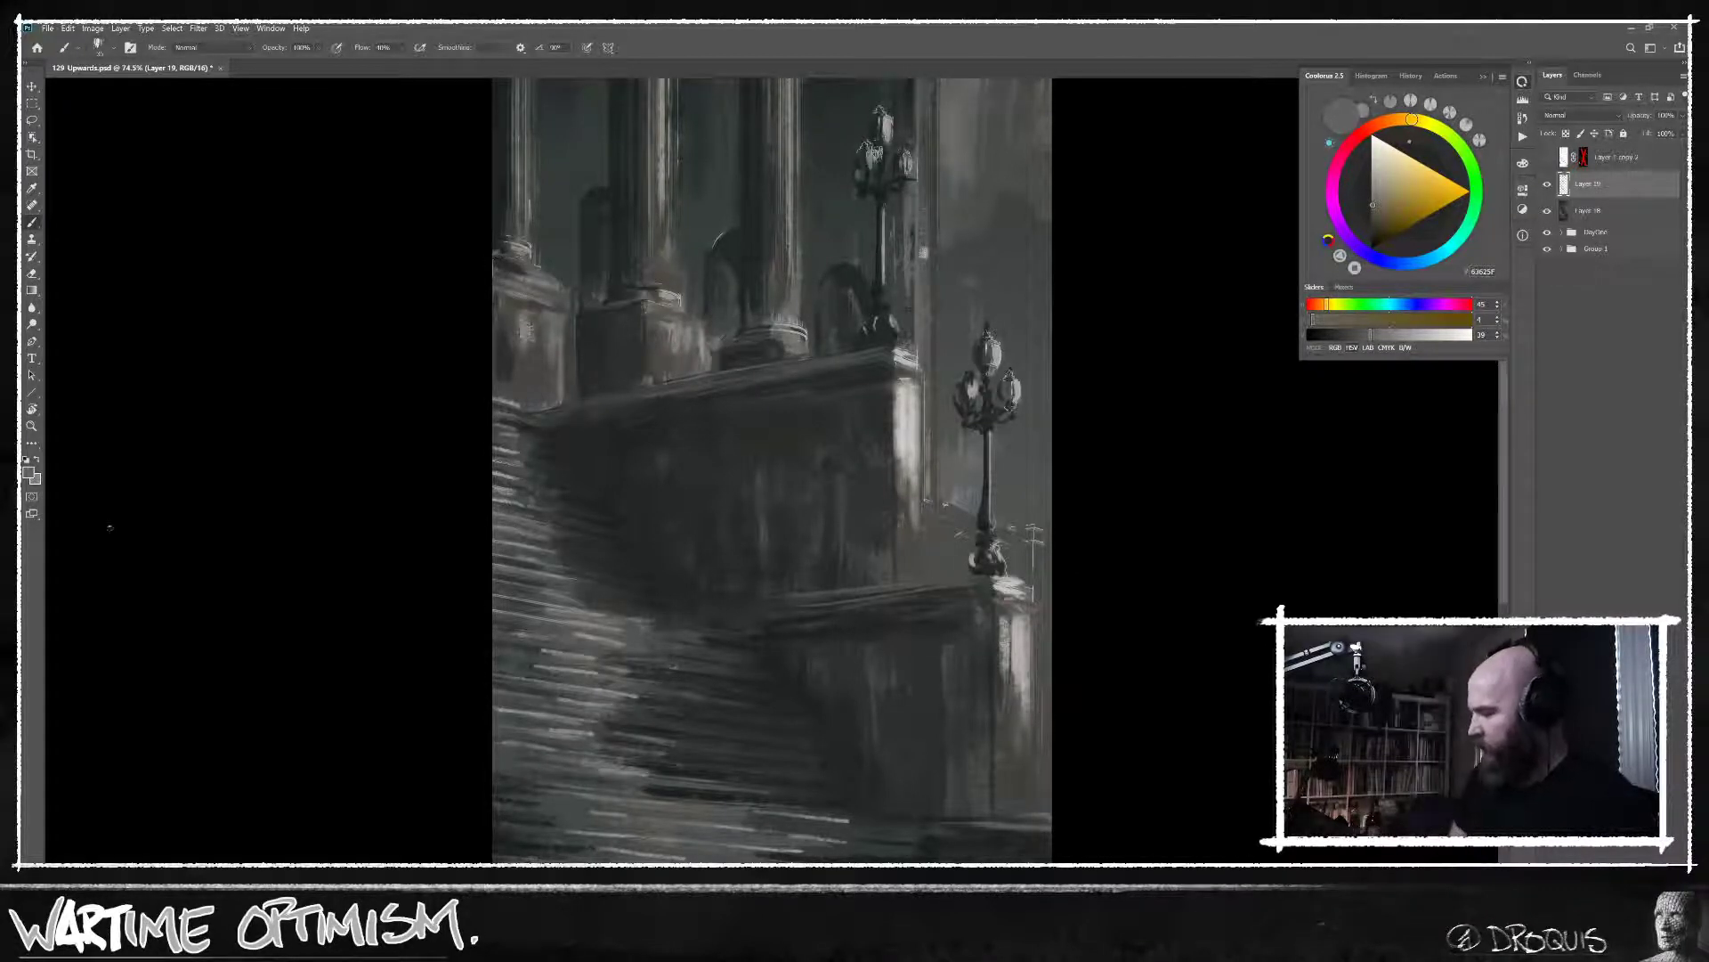
alt+click(756, 300)
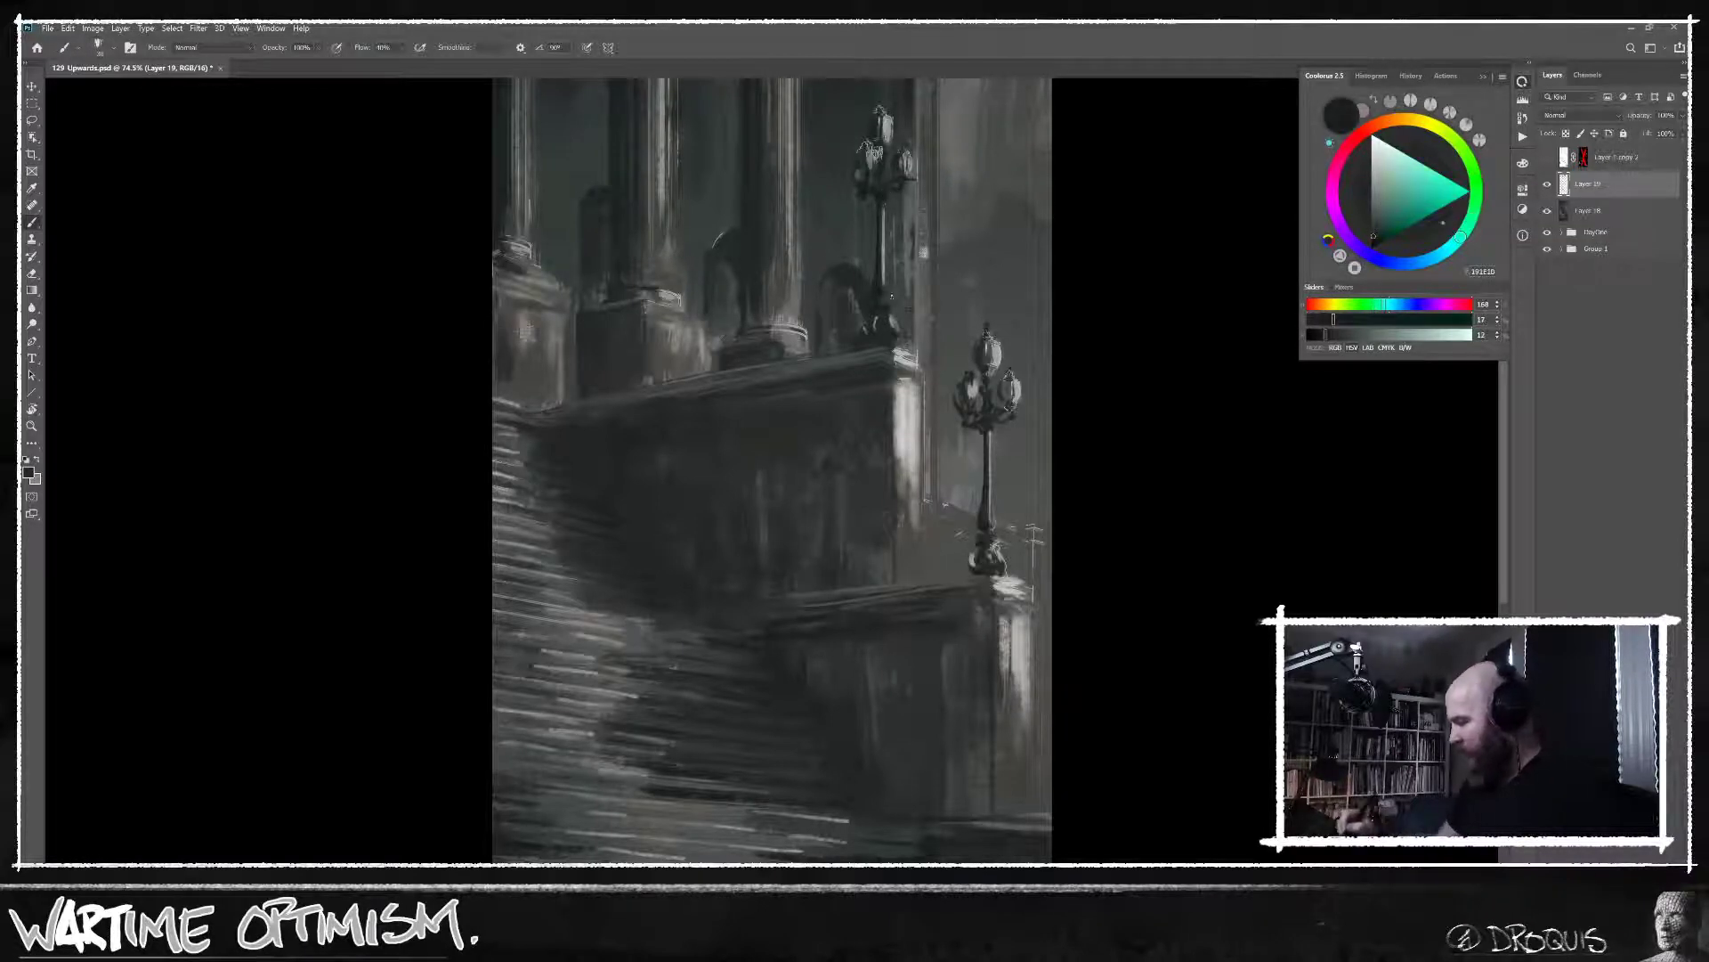
Touch up the area around the upper street lamp with dark greys sampled from the lamp and its surroundings.
alt+click(891, 282)
key(x)
alt+click(884, 174)
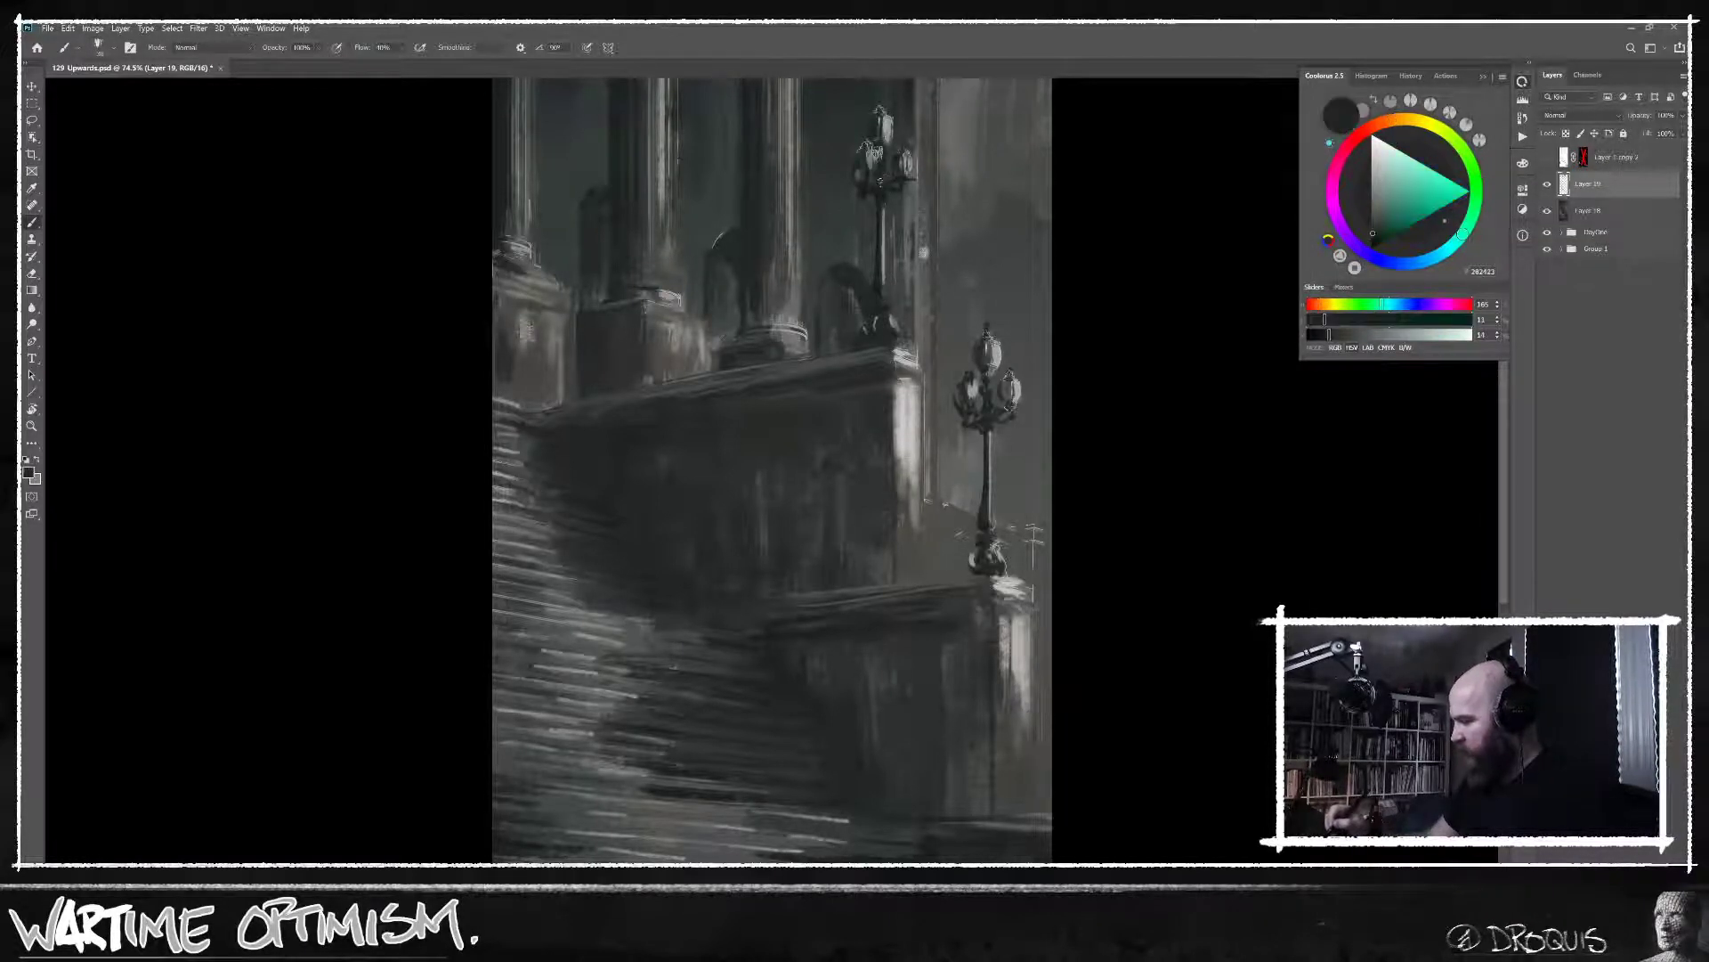
key(x)
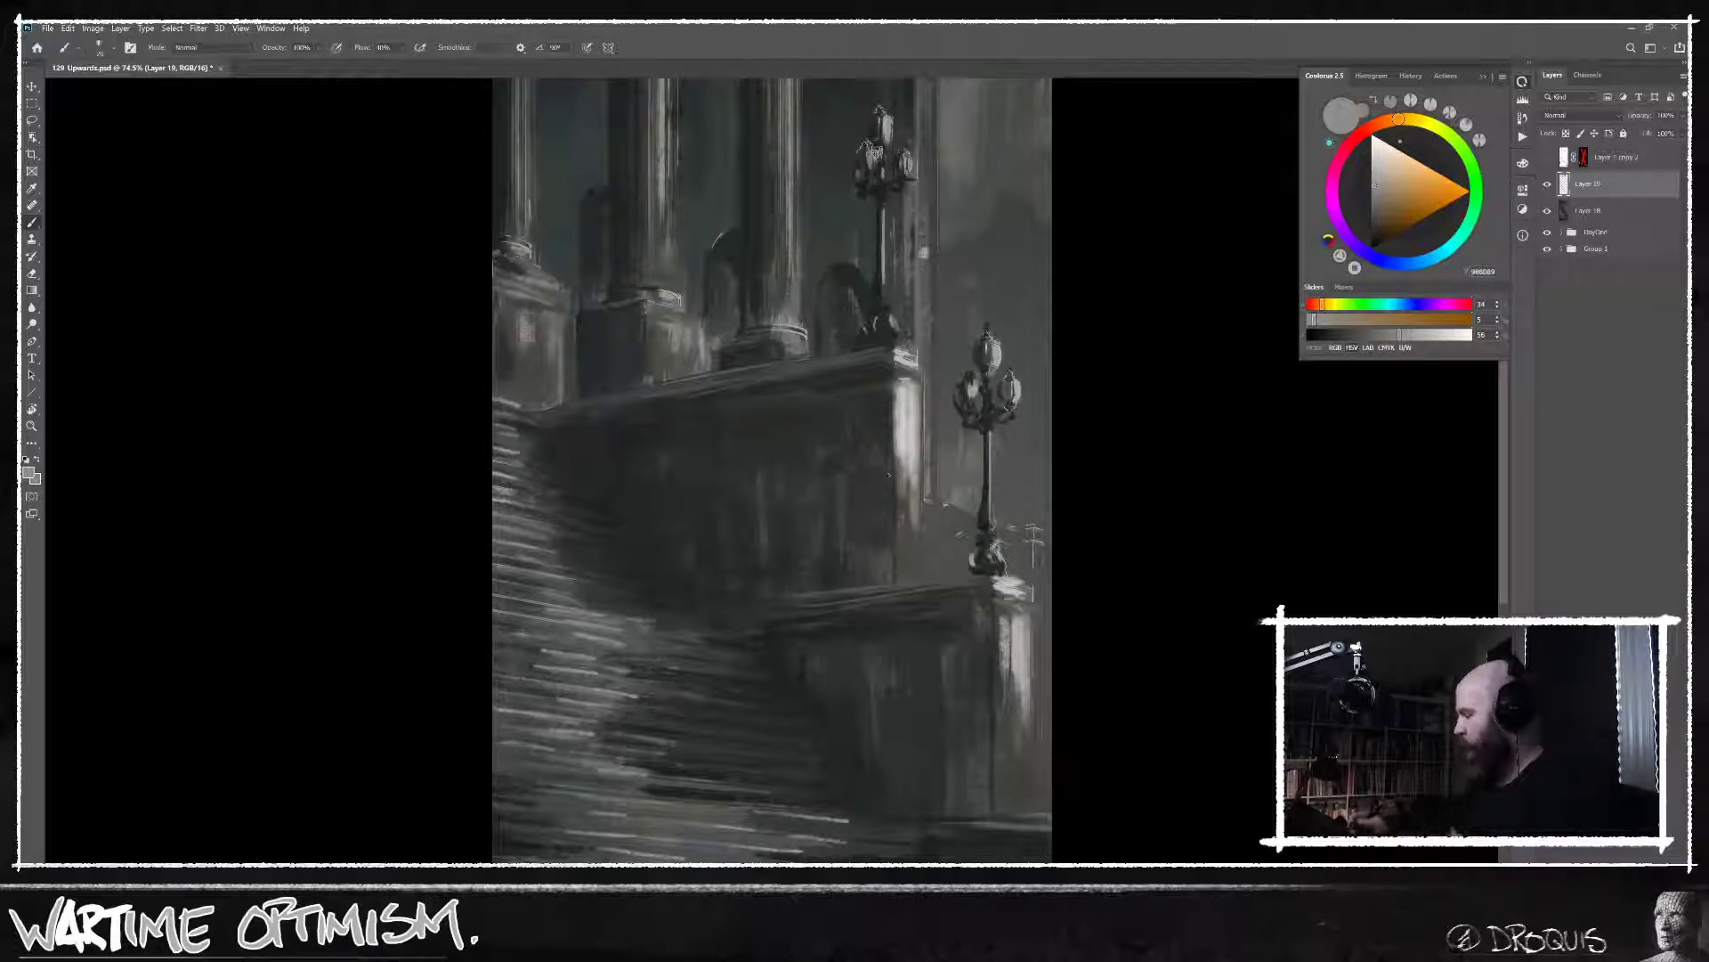
Paint small highlights on the street lamps with a lightened warm grey sampled from the lower lamp's globes.
drag(1400, 335, 1405, 335)
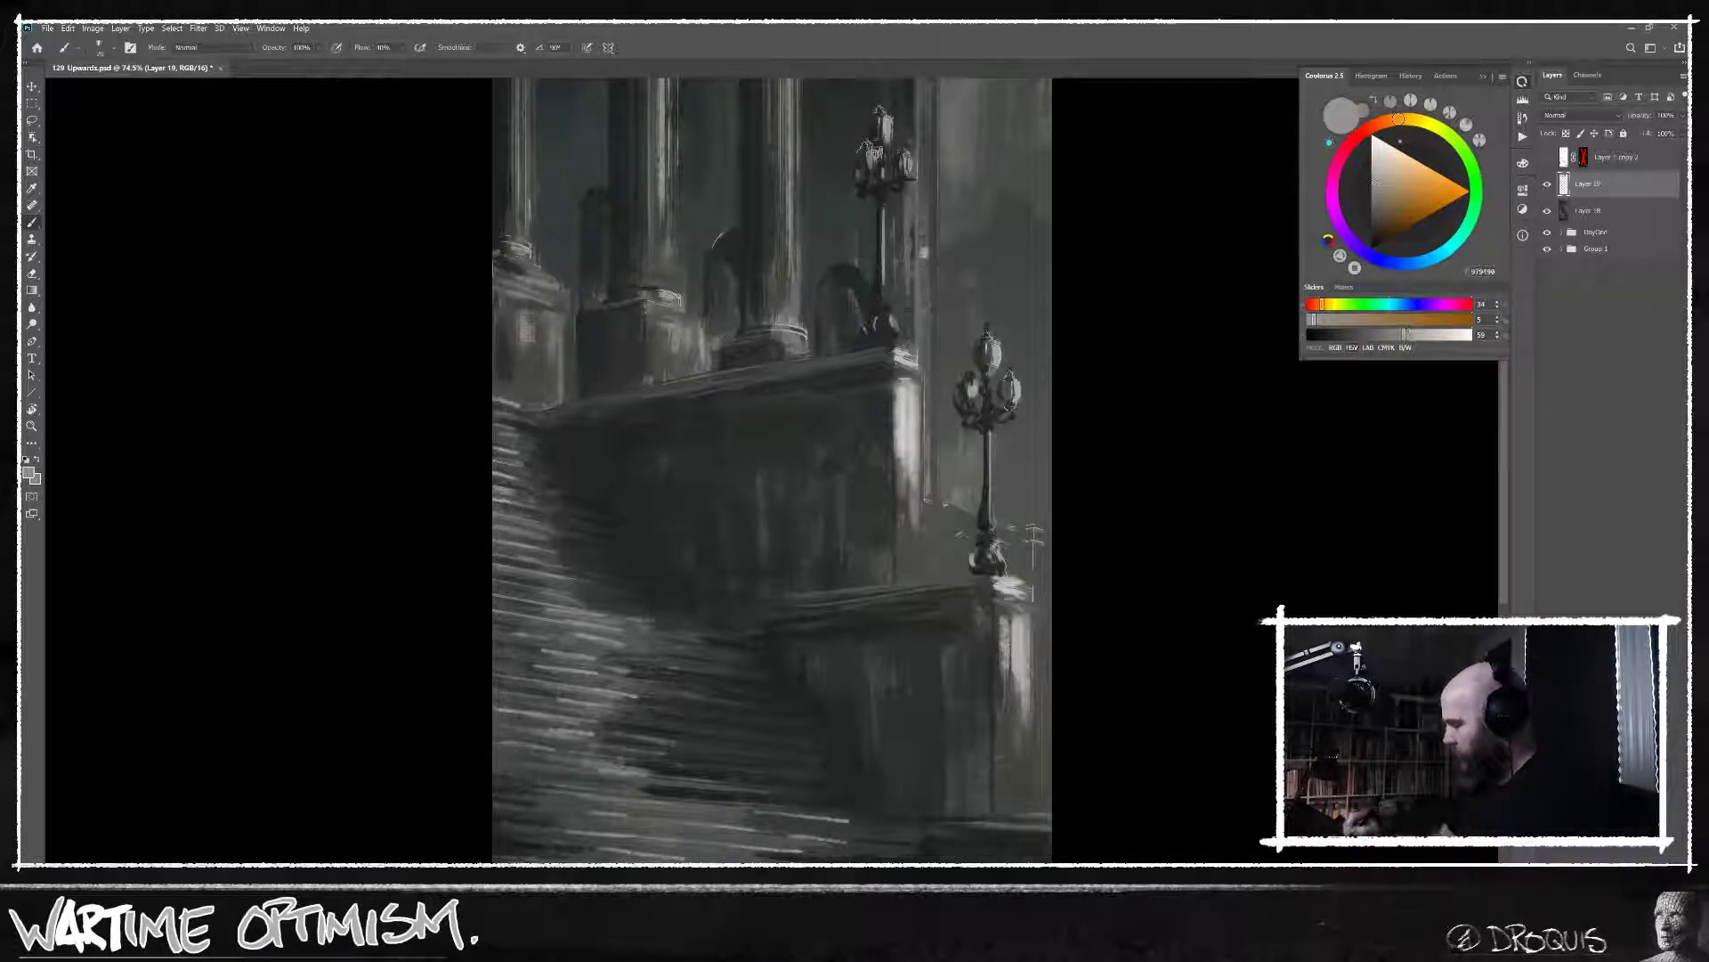
alt+click(1006, 350)
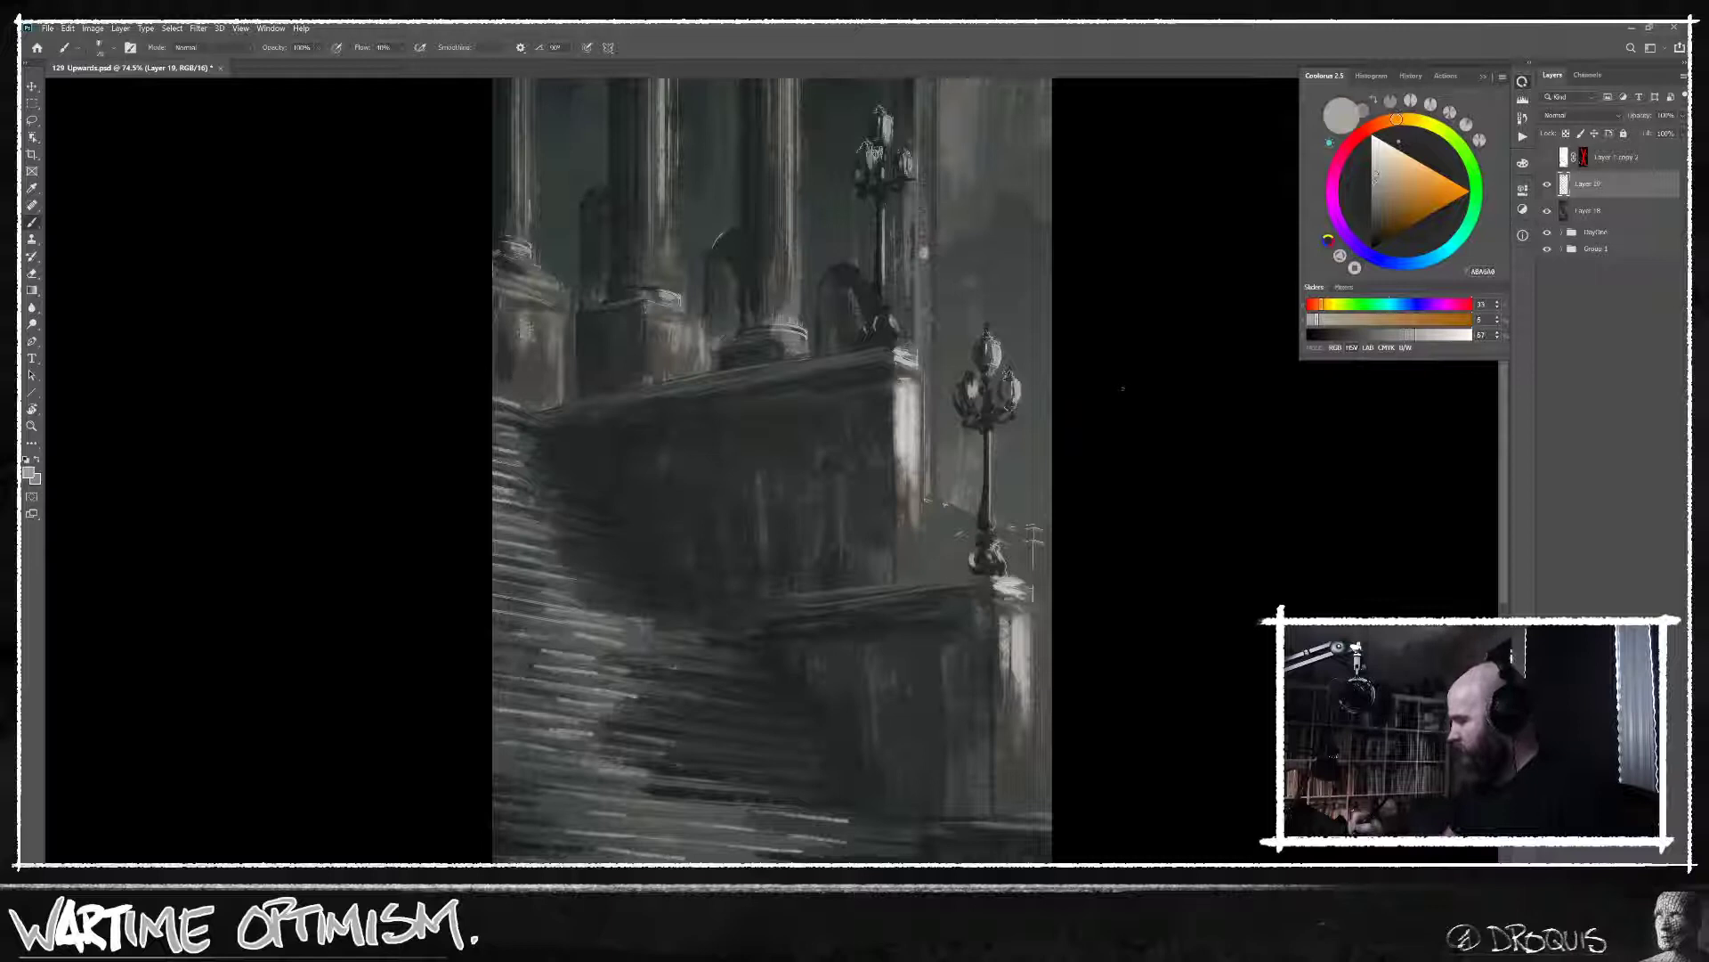
click(1427, 335)
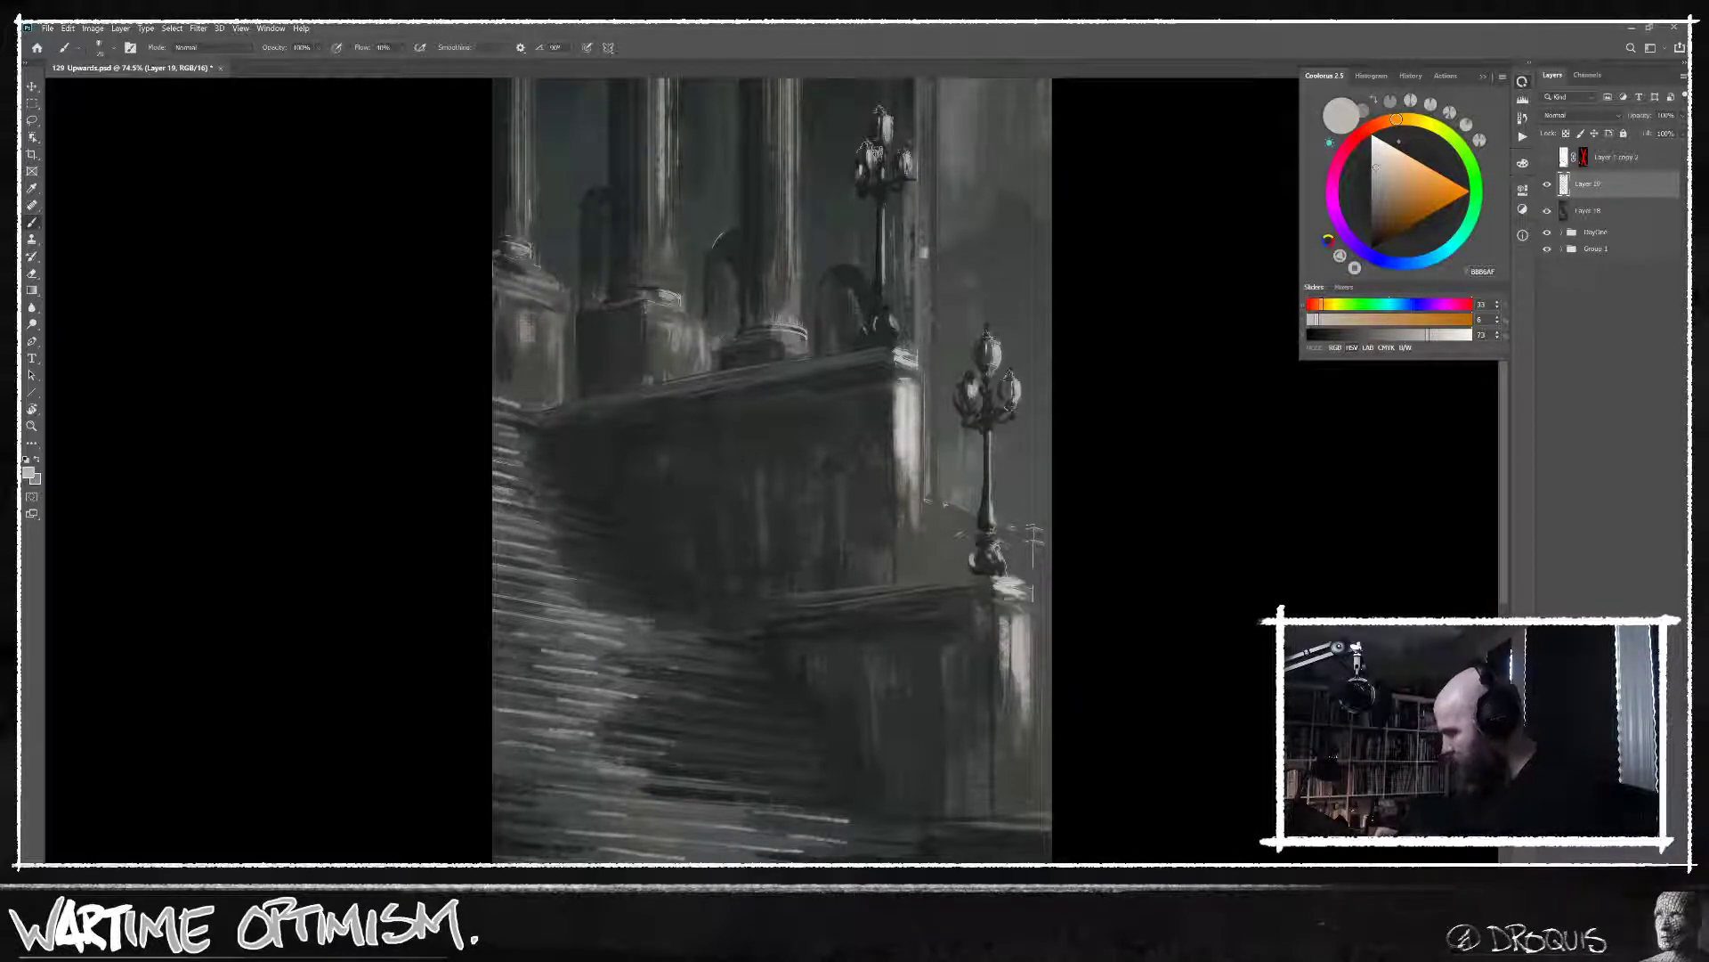
Refine the capstone at the upper wall's lit corner with light and dark warm greys sampled from it.
scroll(1051, 603, up, 2)
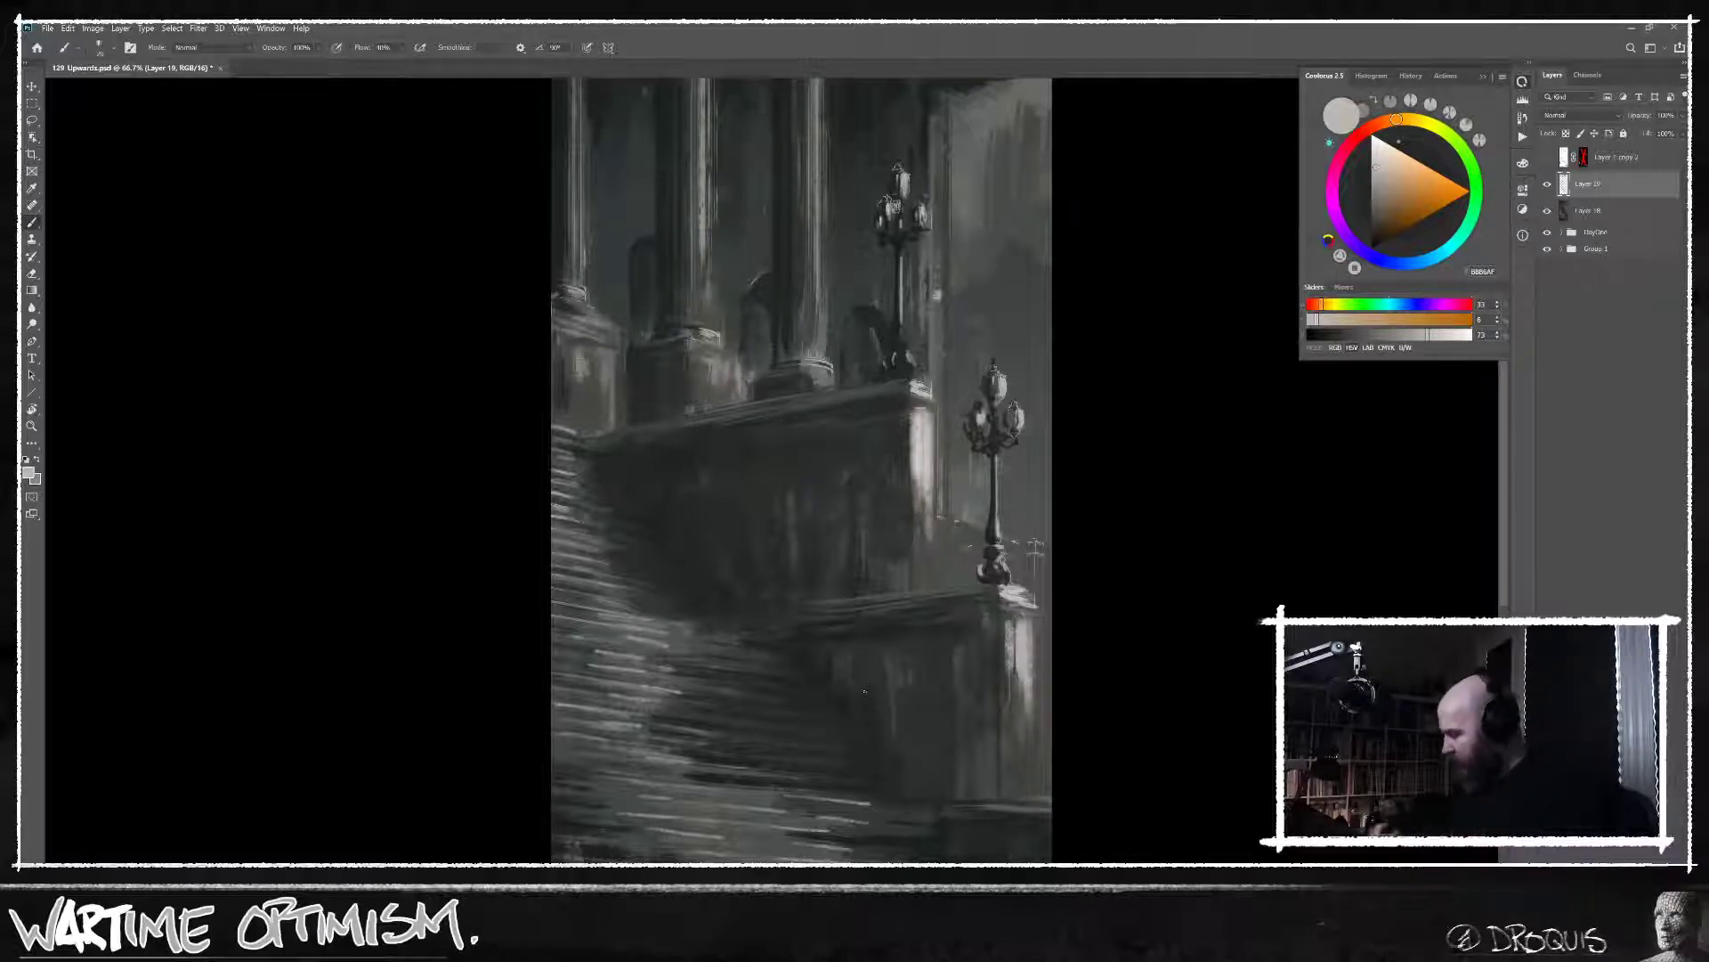
alt+click(929, 382)
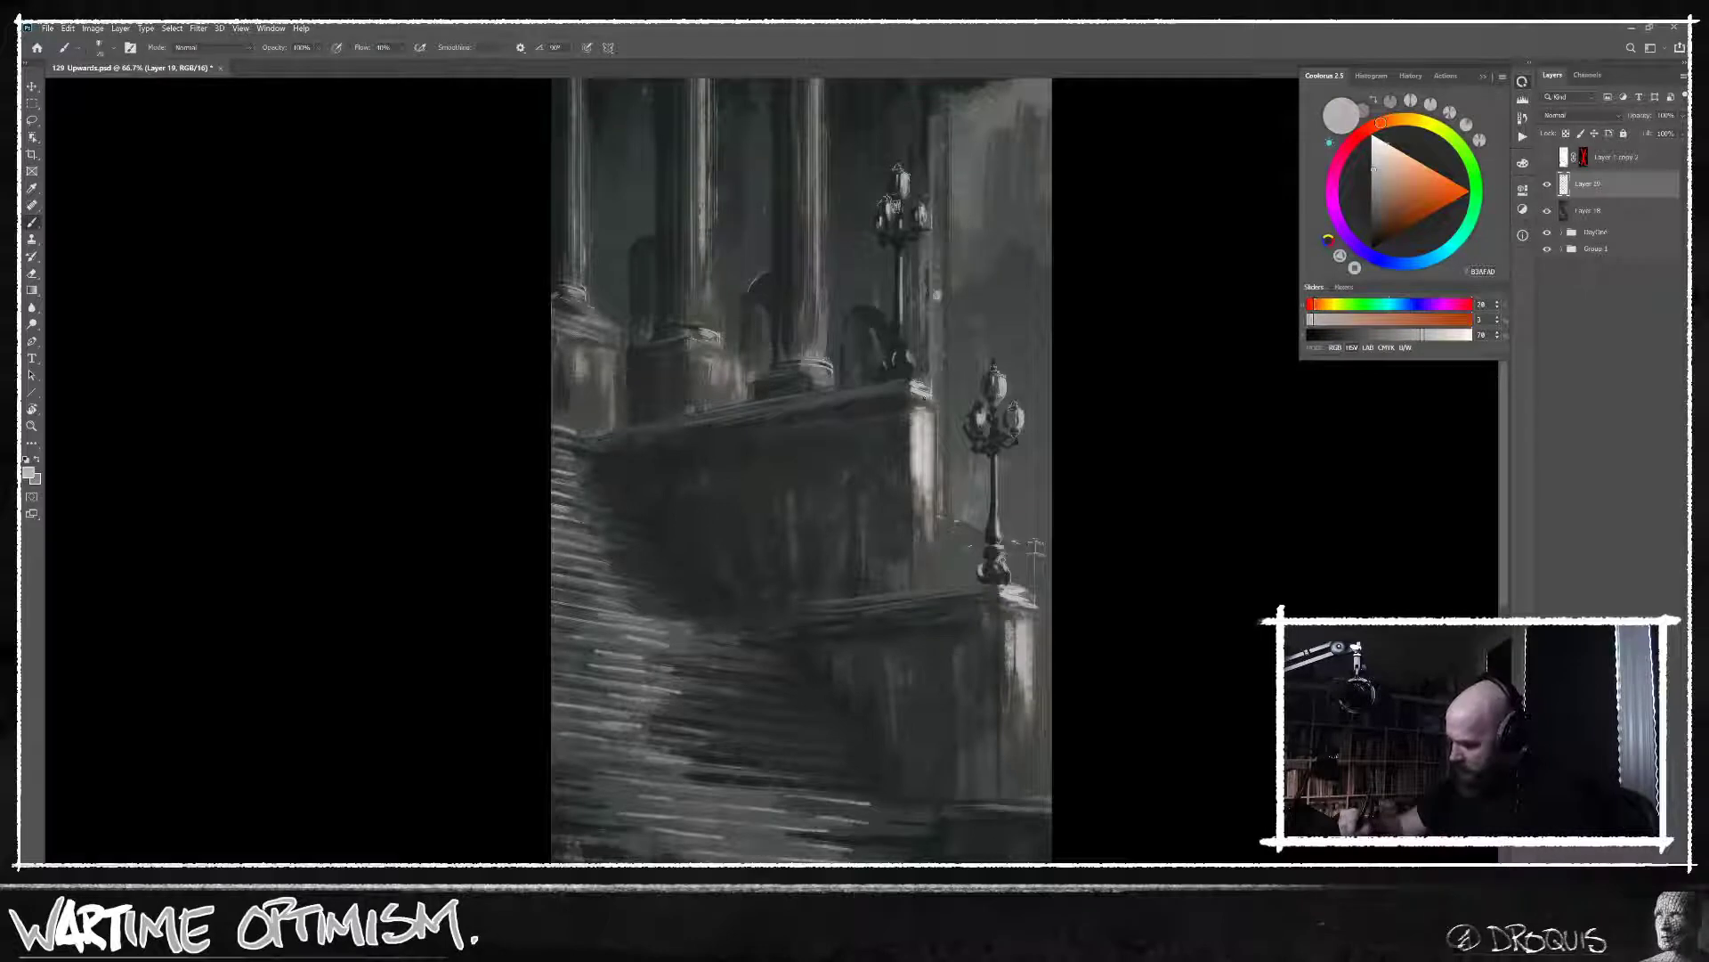
alt+click(917, 392)
alt+click(920, 398)
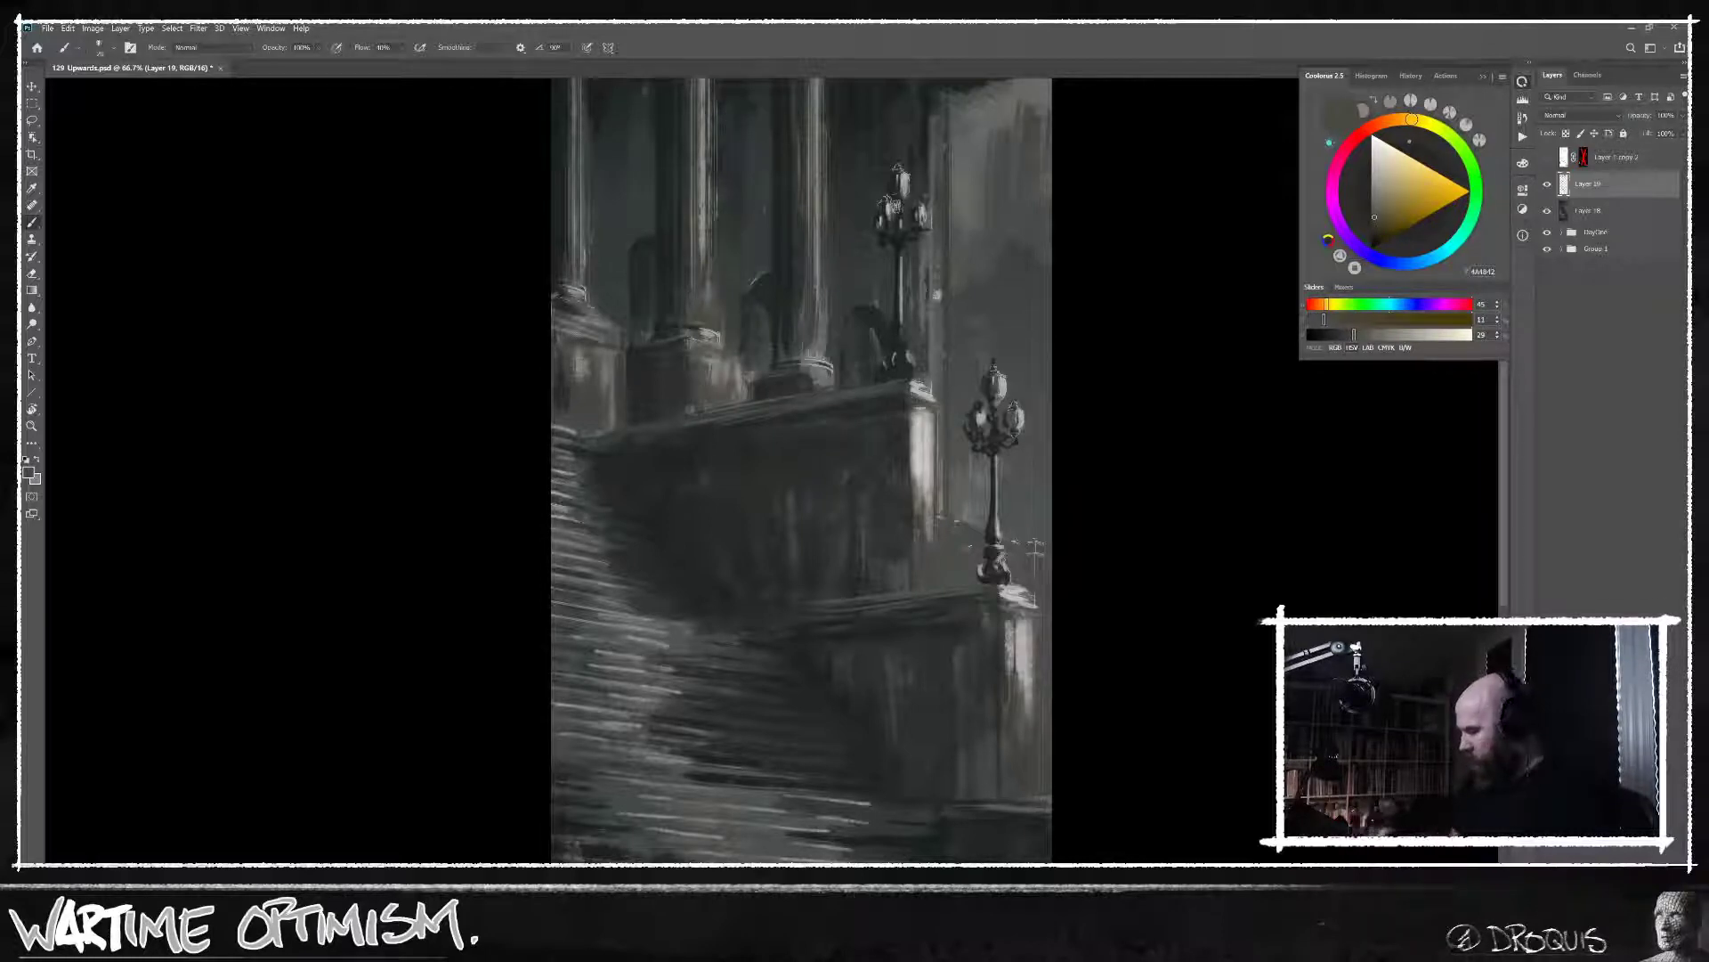
alt+click(929, 405)
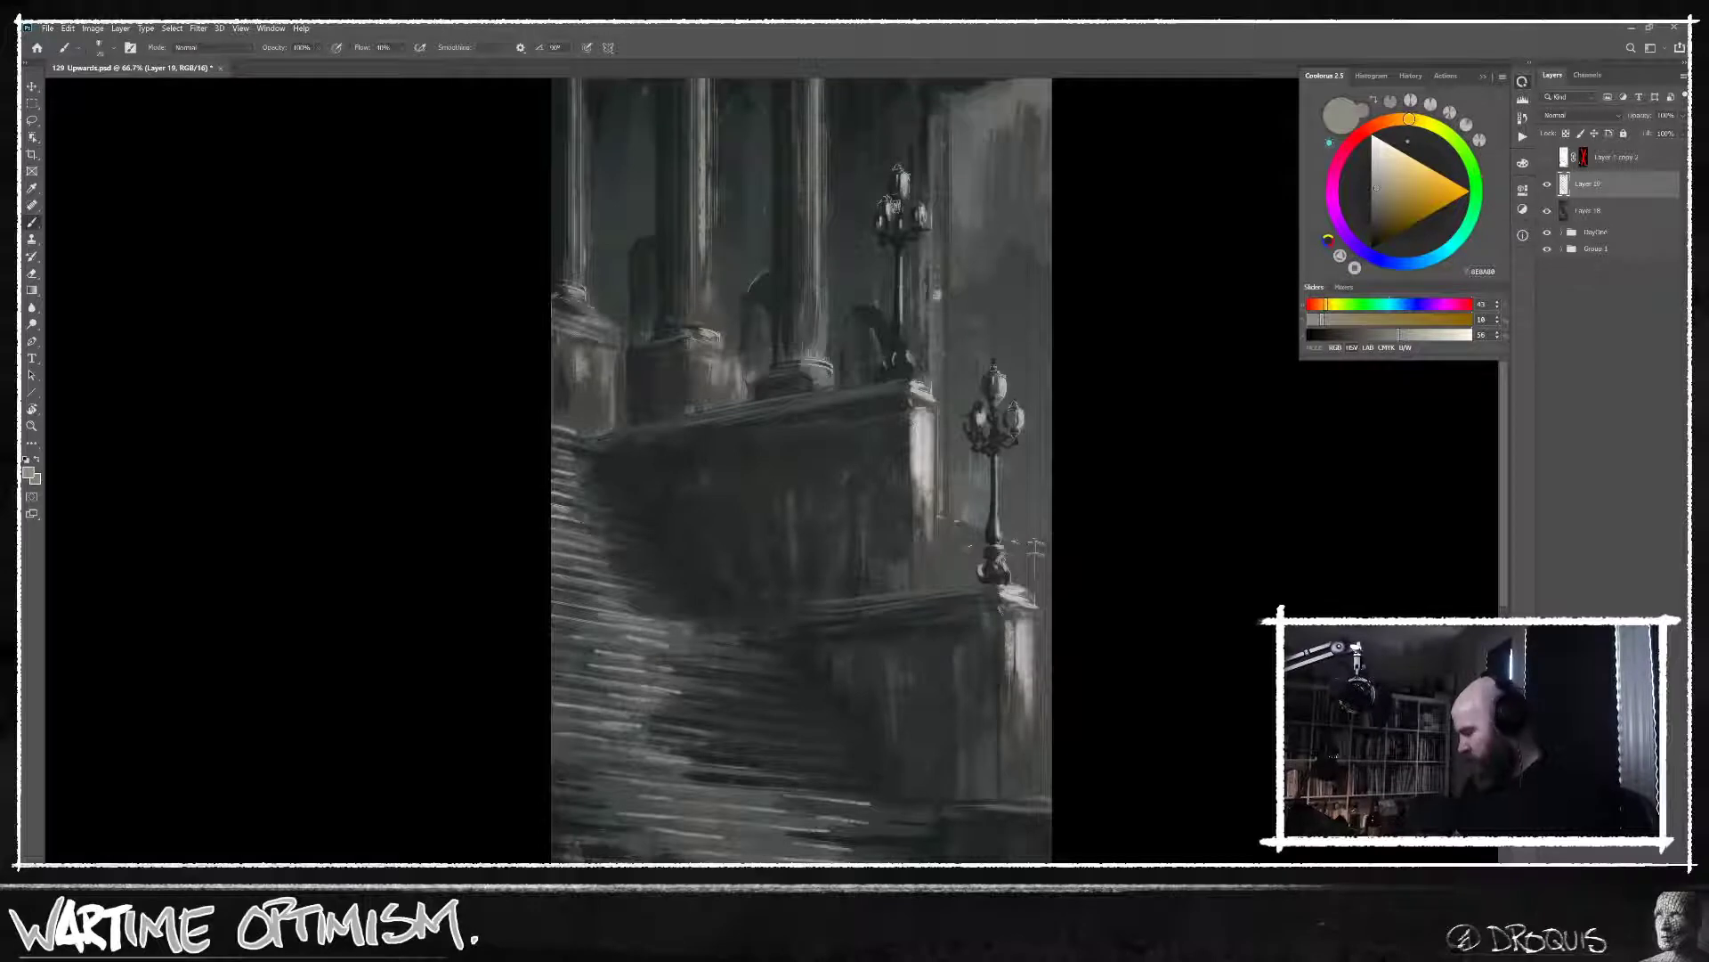
Brighten the lower wall's capstone beneath the street lamp using sampled warm greys and a paler, nearly neutral tint.
alt+click(1011, 592)
alt+click(1015, 606)
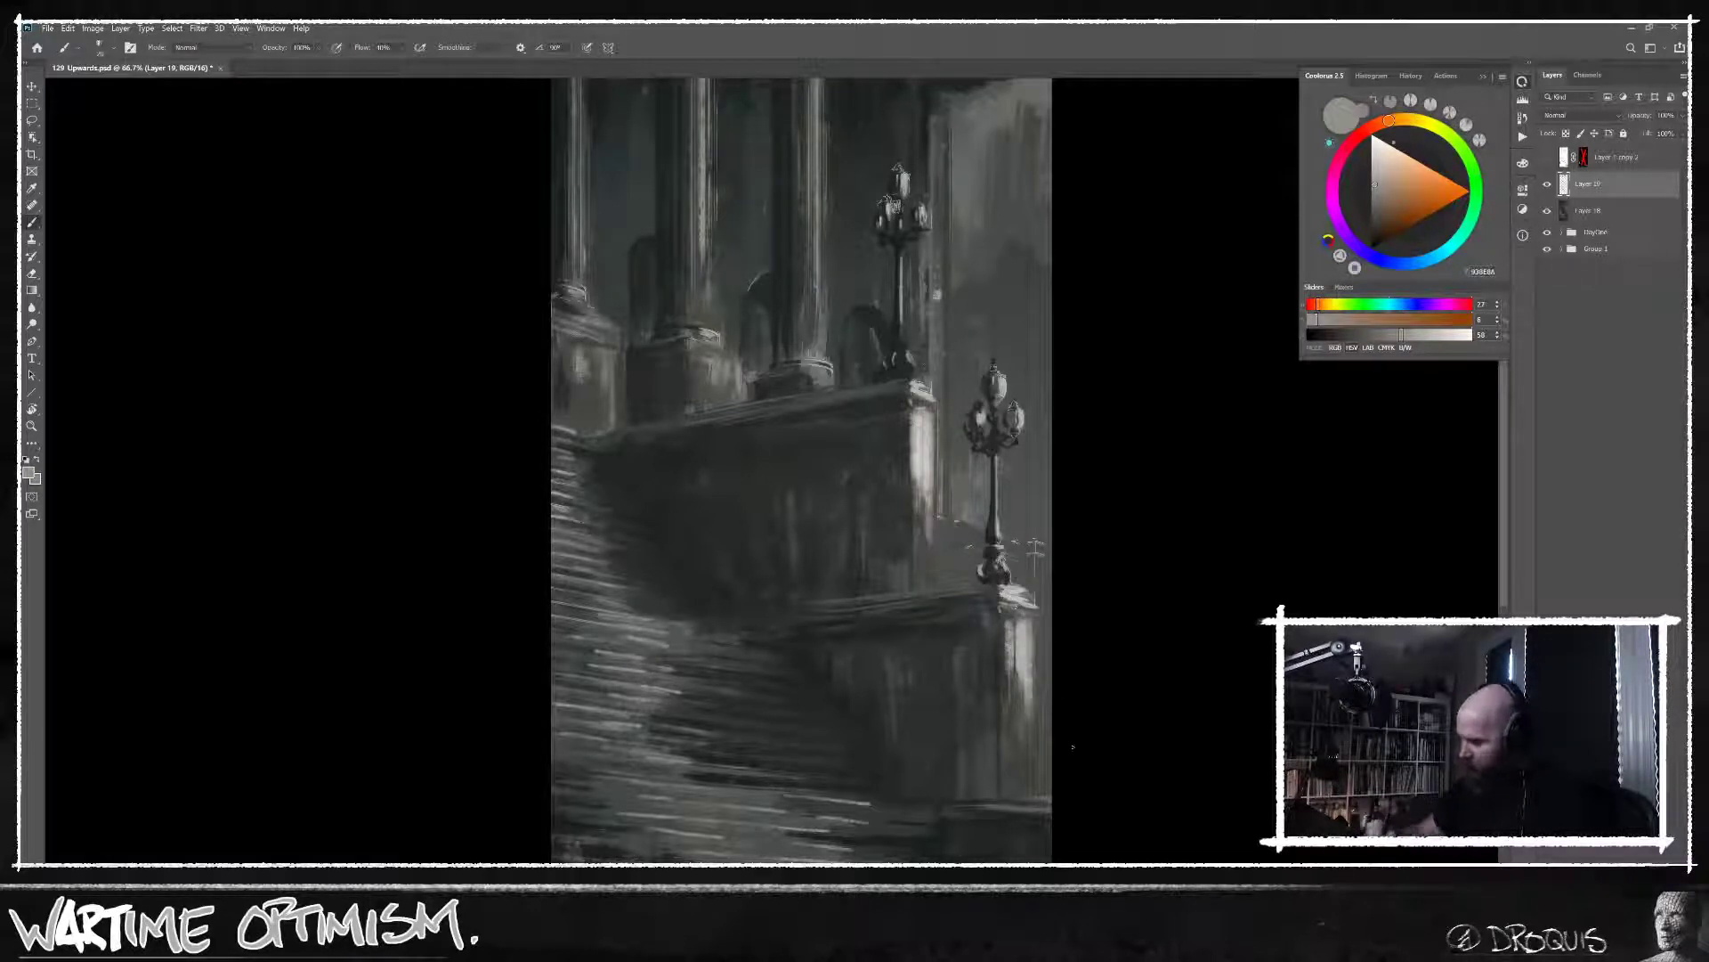
alt+click(1017, 589)
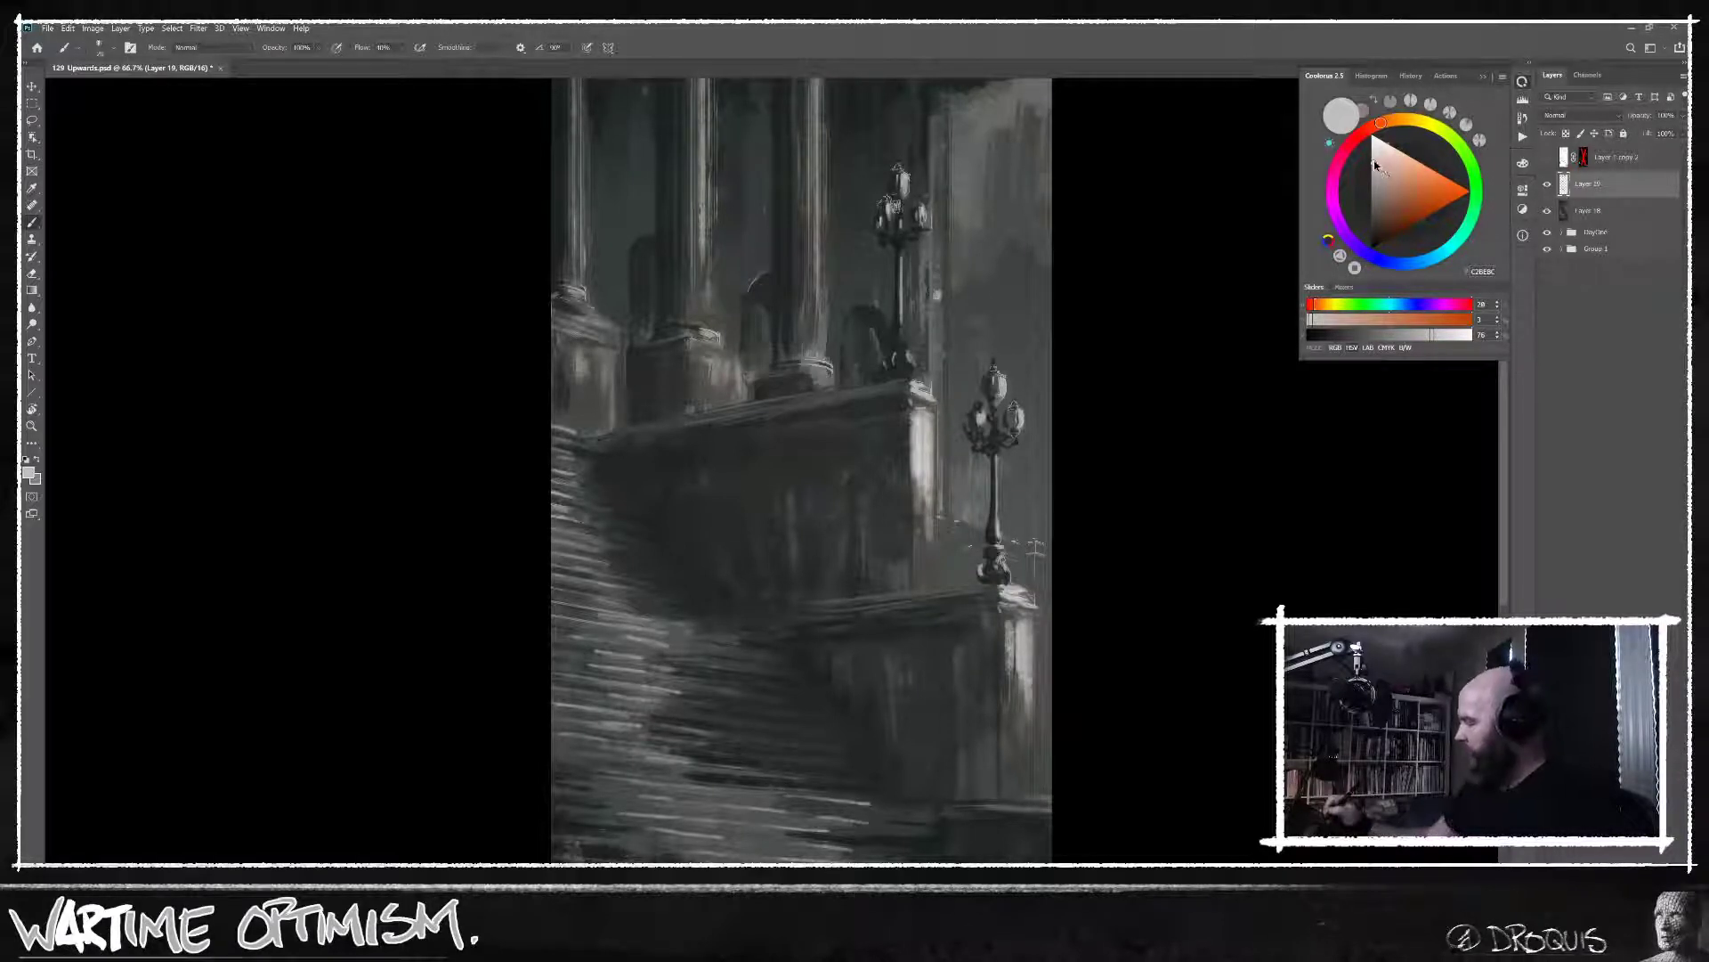
click(1376, 153)
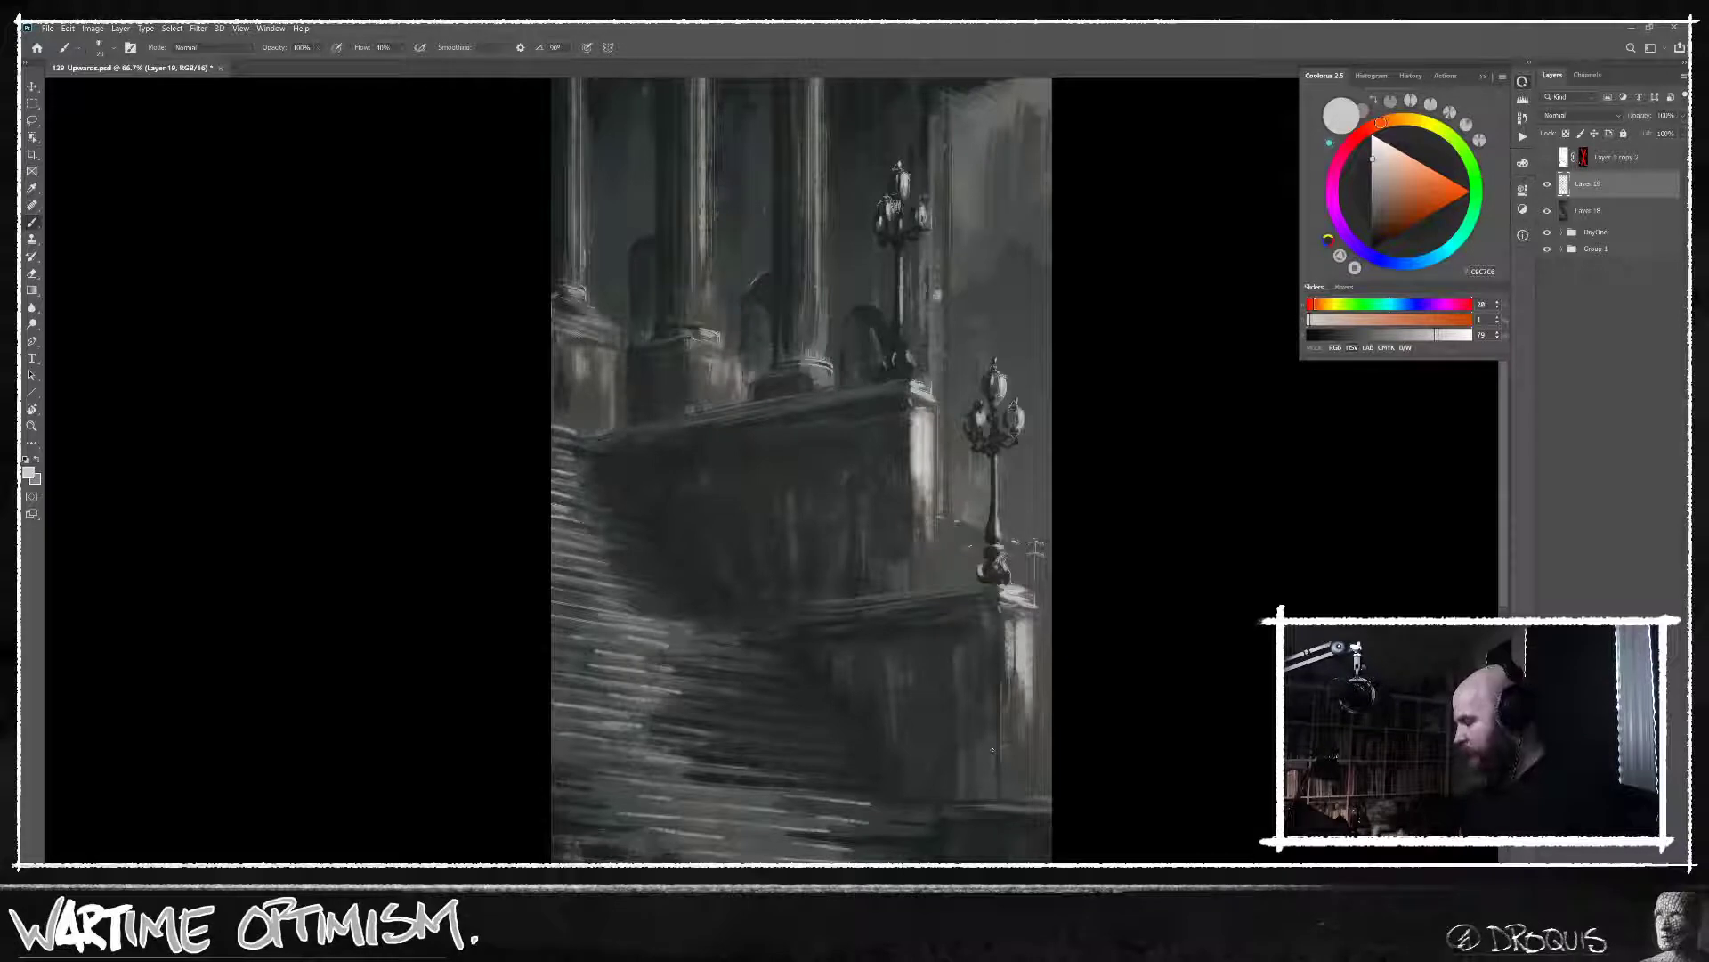
Refine the upper wall's top ledge and the area at the lamp's foot with sampled greys, slightly lightening the dark tones.
alt+click(854, 387)
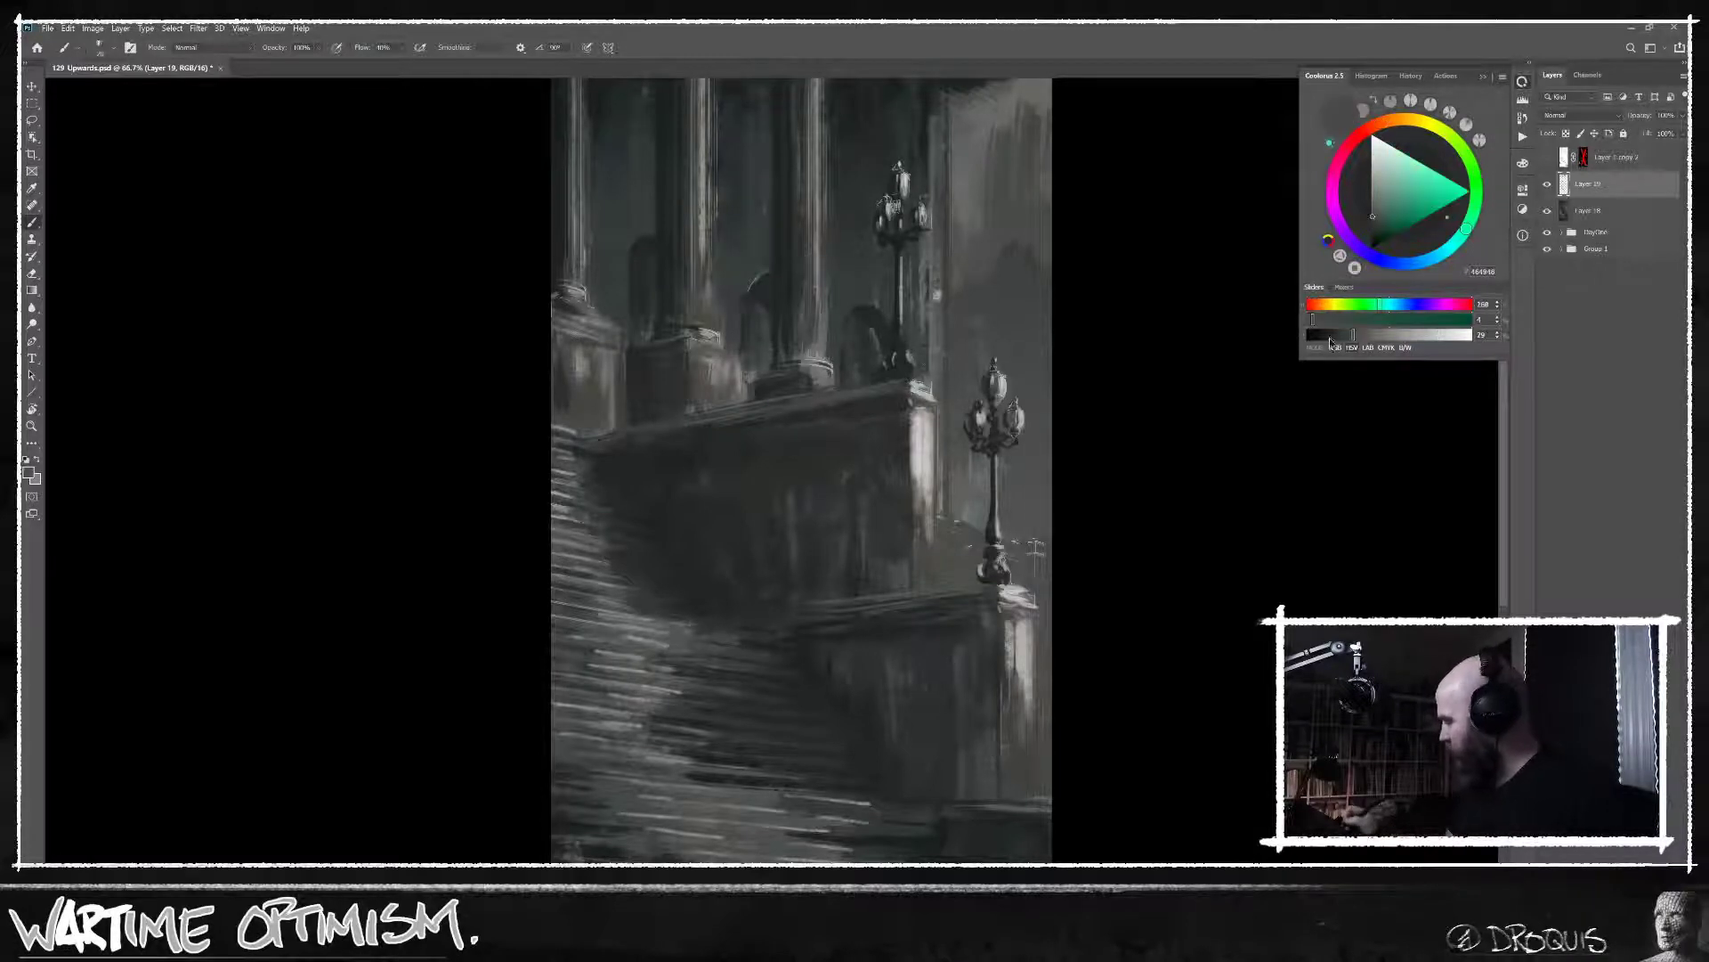
click(1360, 336)
click(1373, 214)
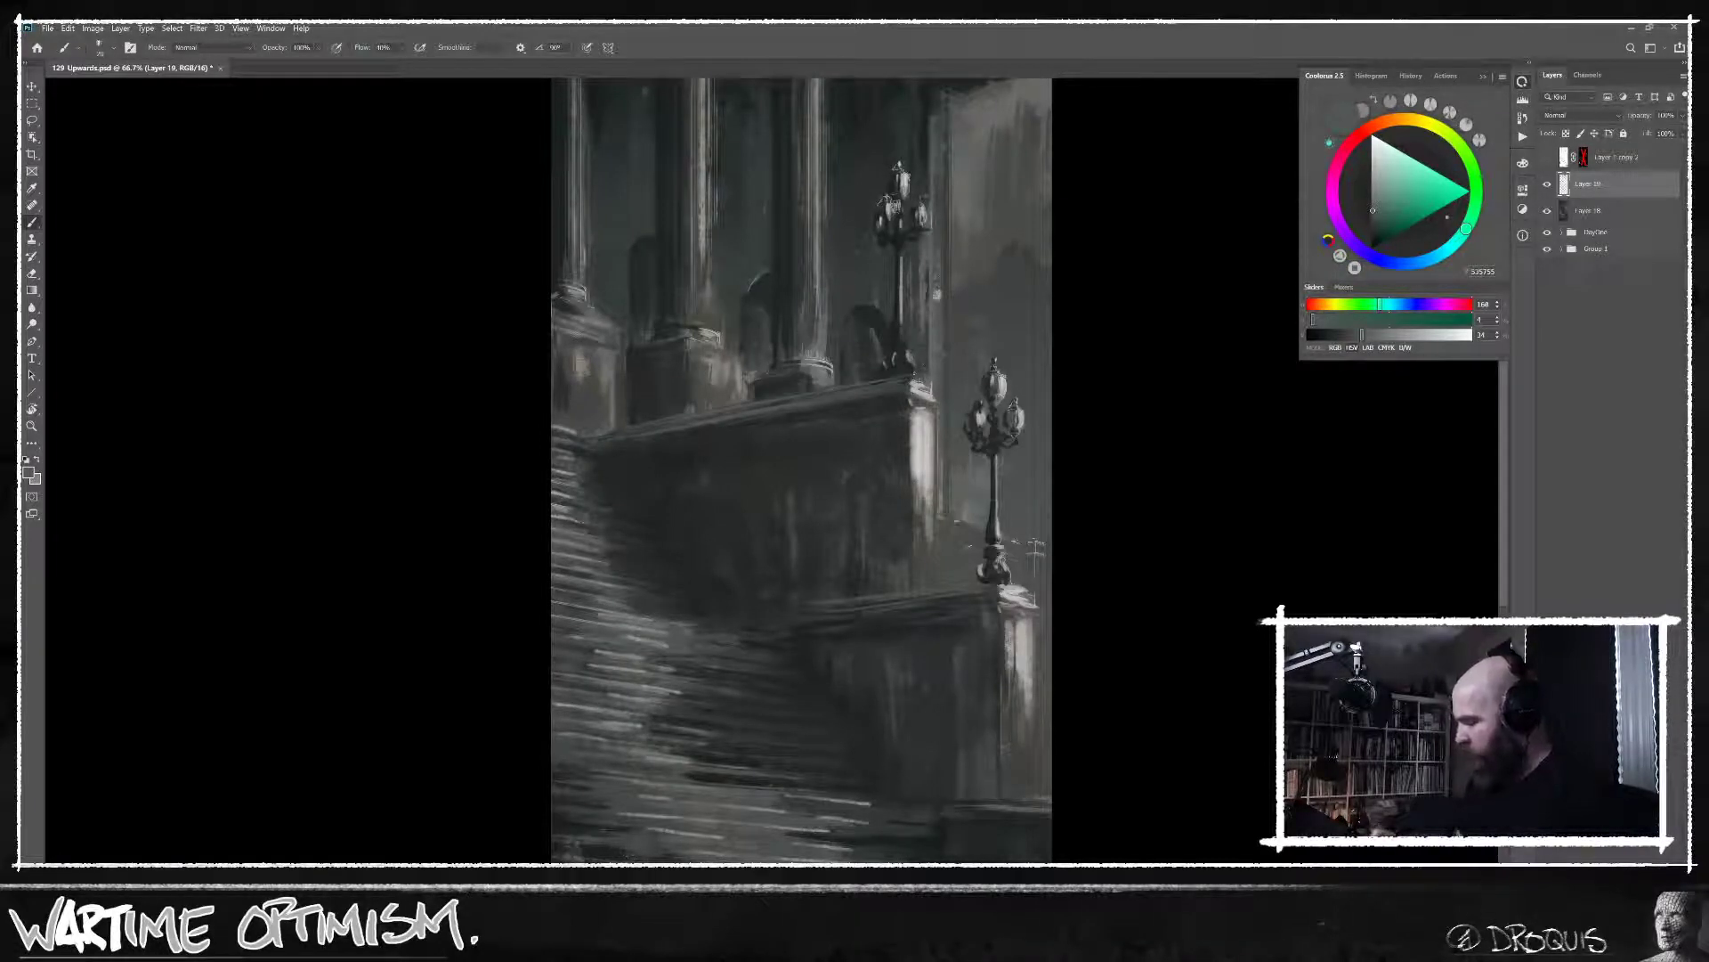
alt+click(931, 392)
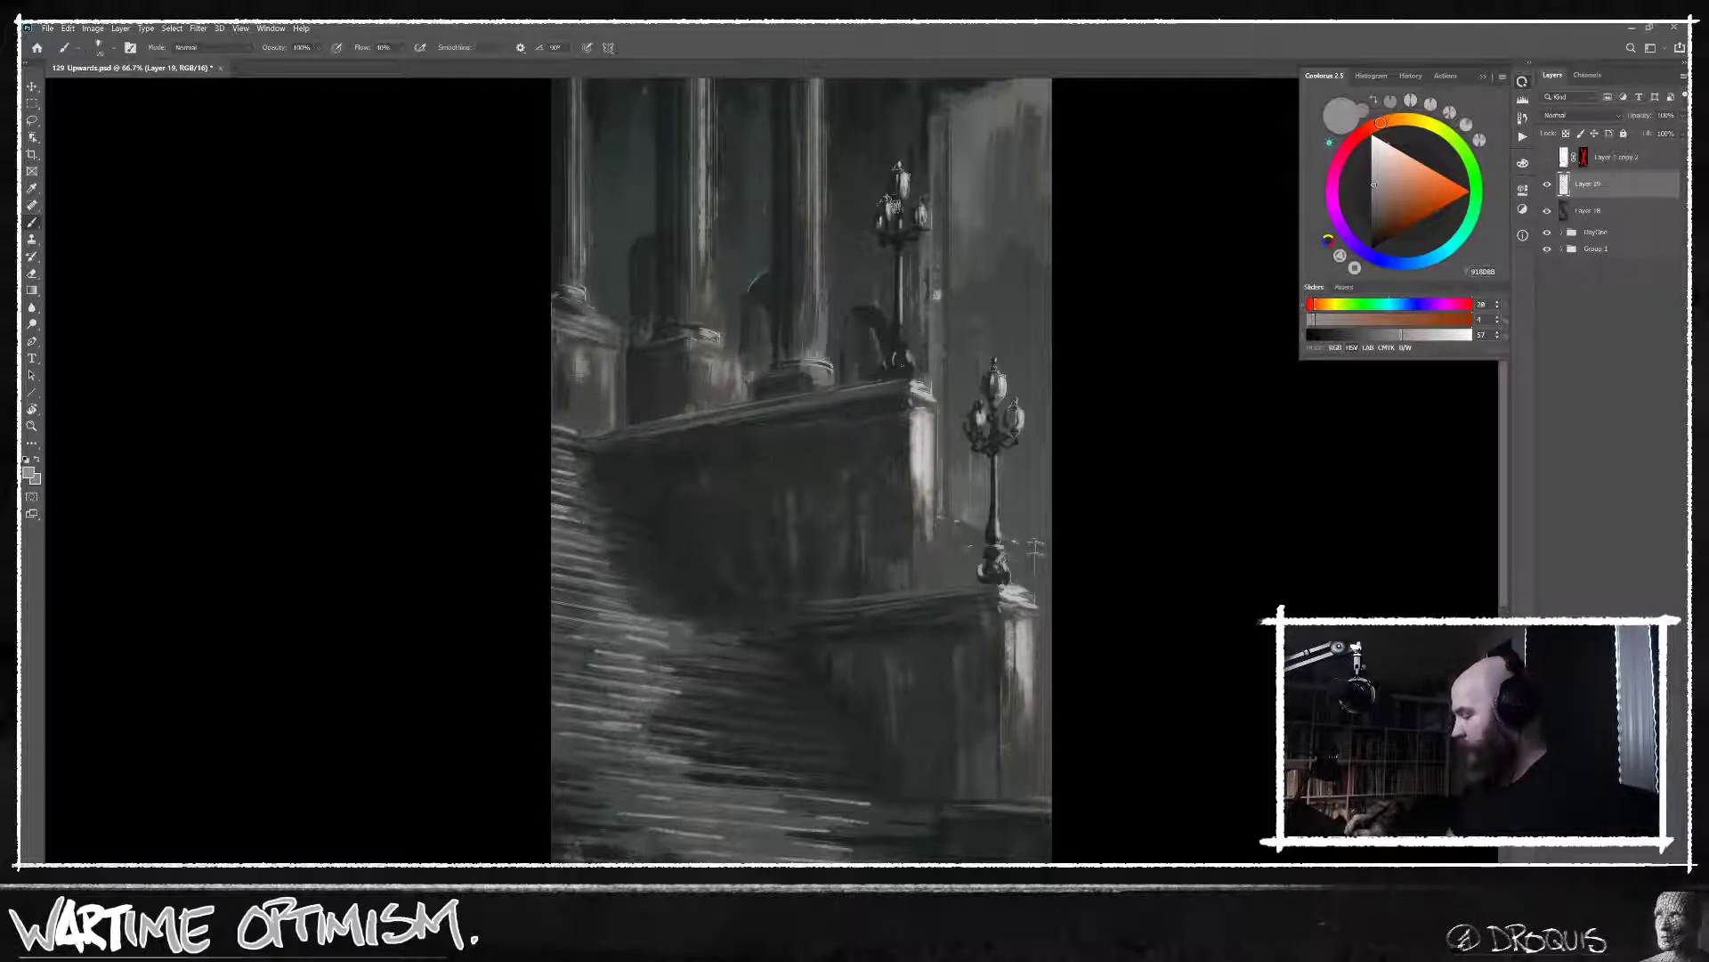
alt+click(908, 352)
drag(1333, 334, 1341, 334)
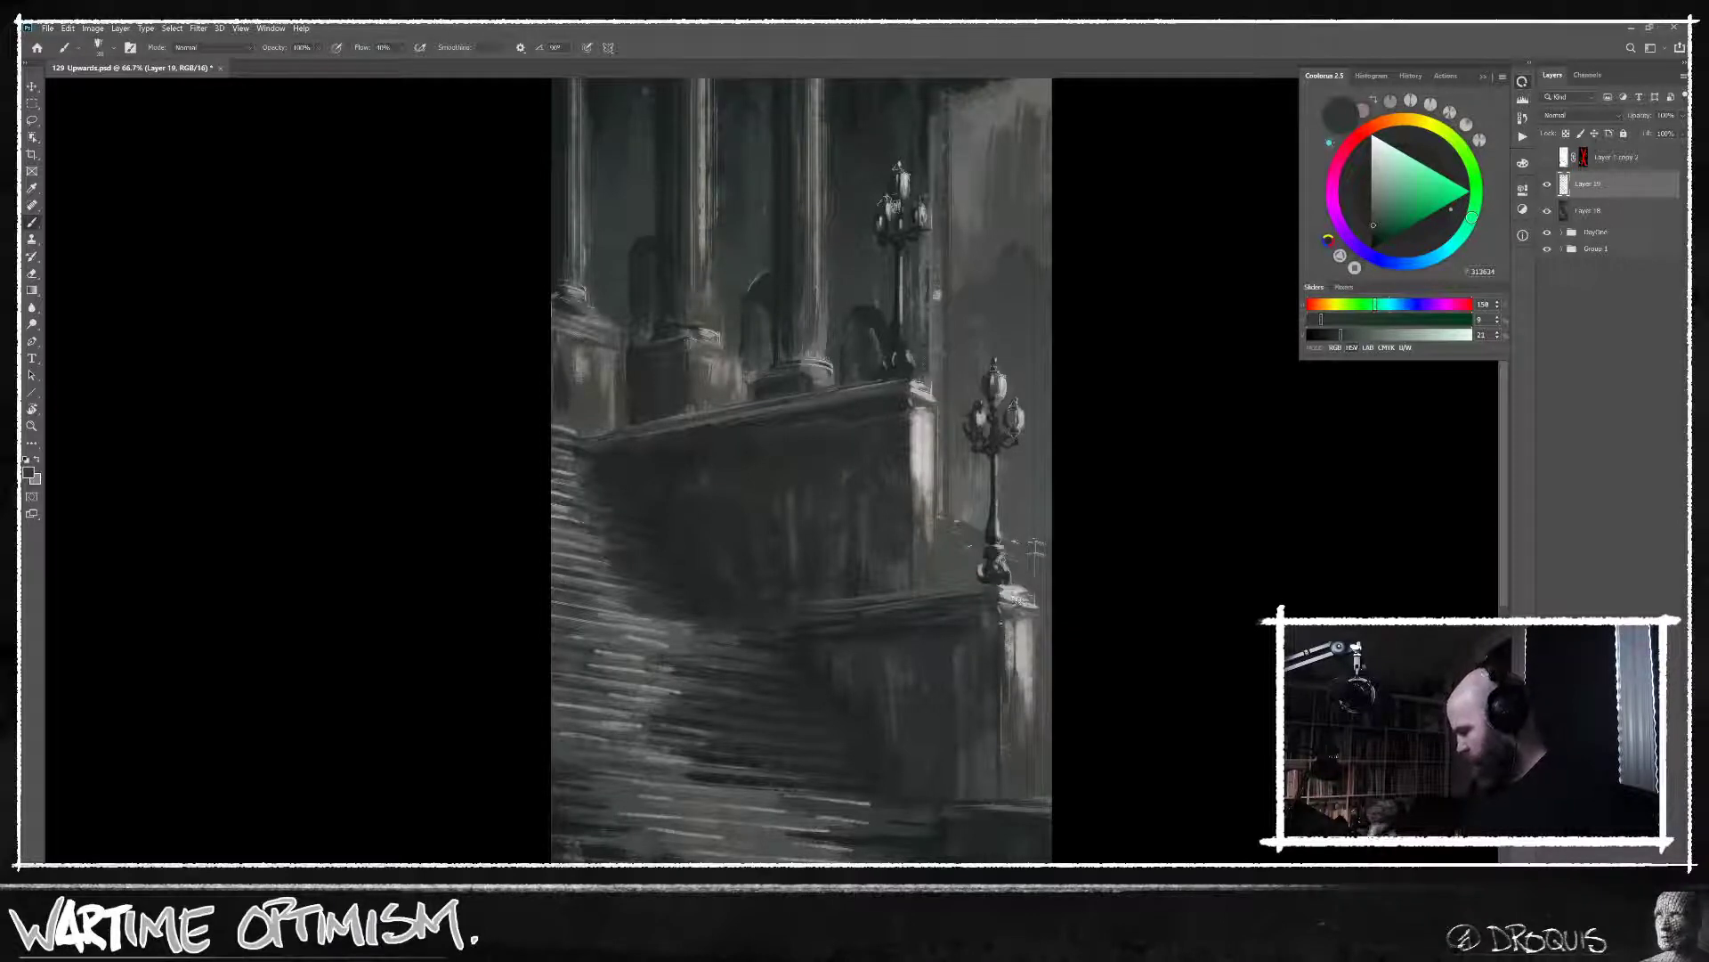
Brush sampled warm grey down the lower wall's lit corner and touch up the ledge at its foot.
alt+click(1015, 639)
drag(1006, 649, 1005, 713)
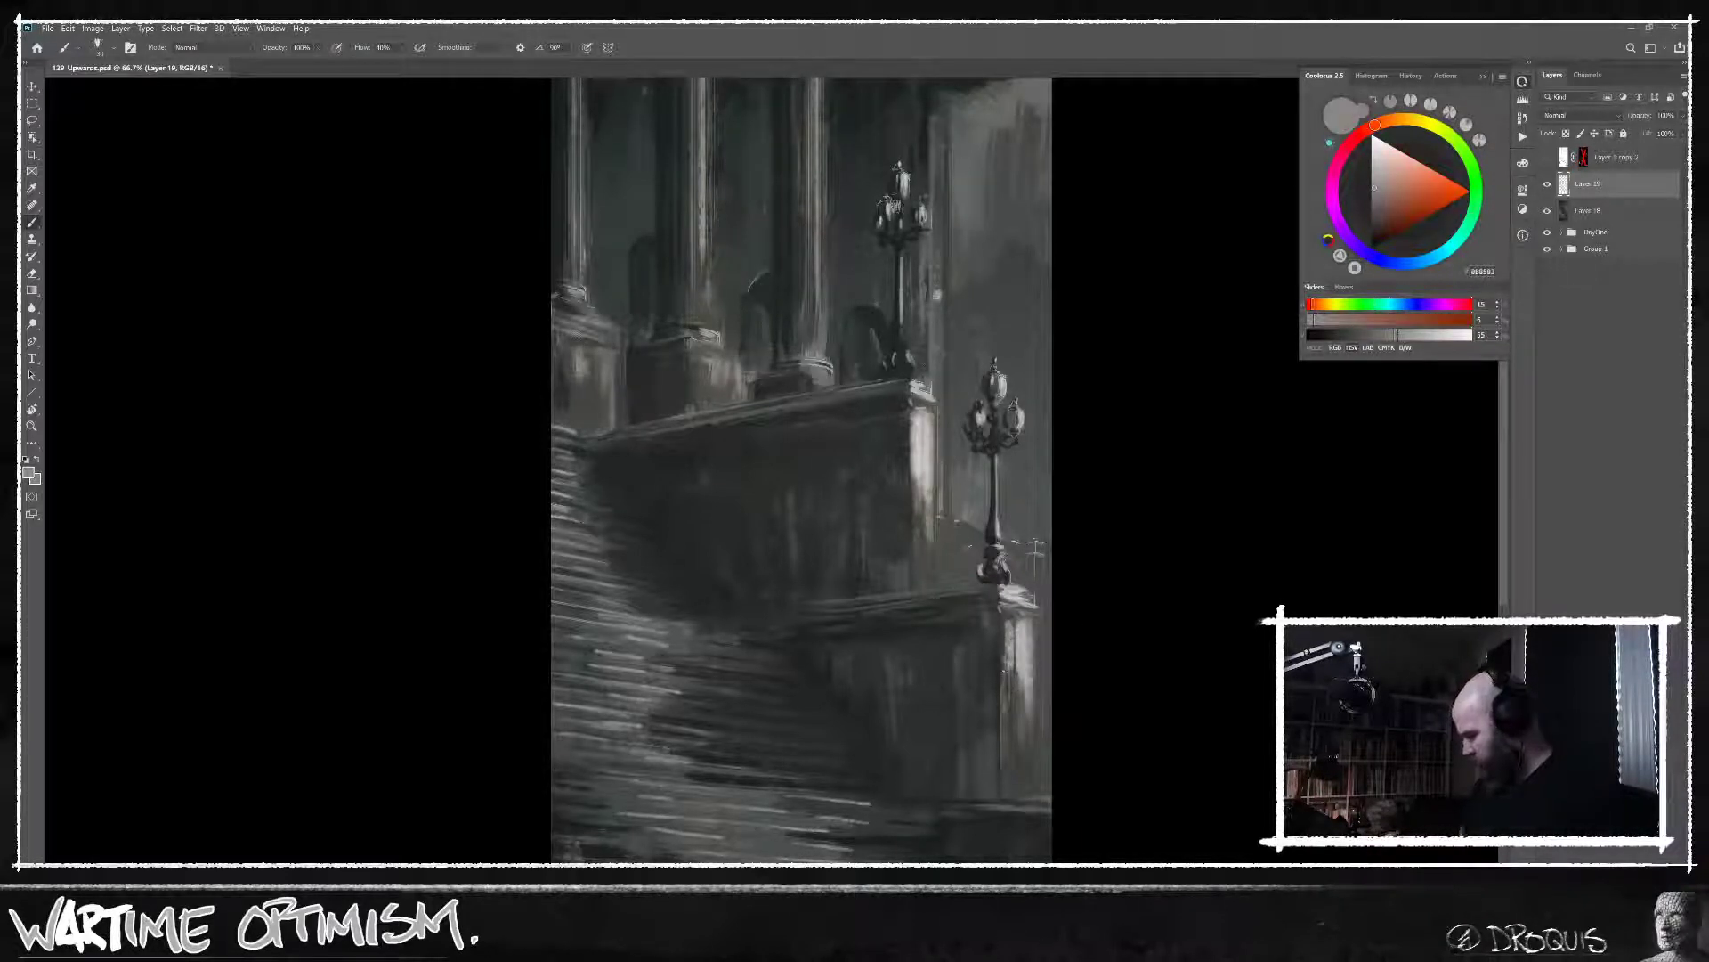
alt+click(1010, 806)
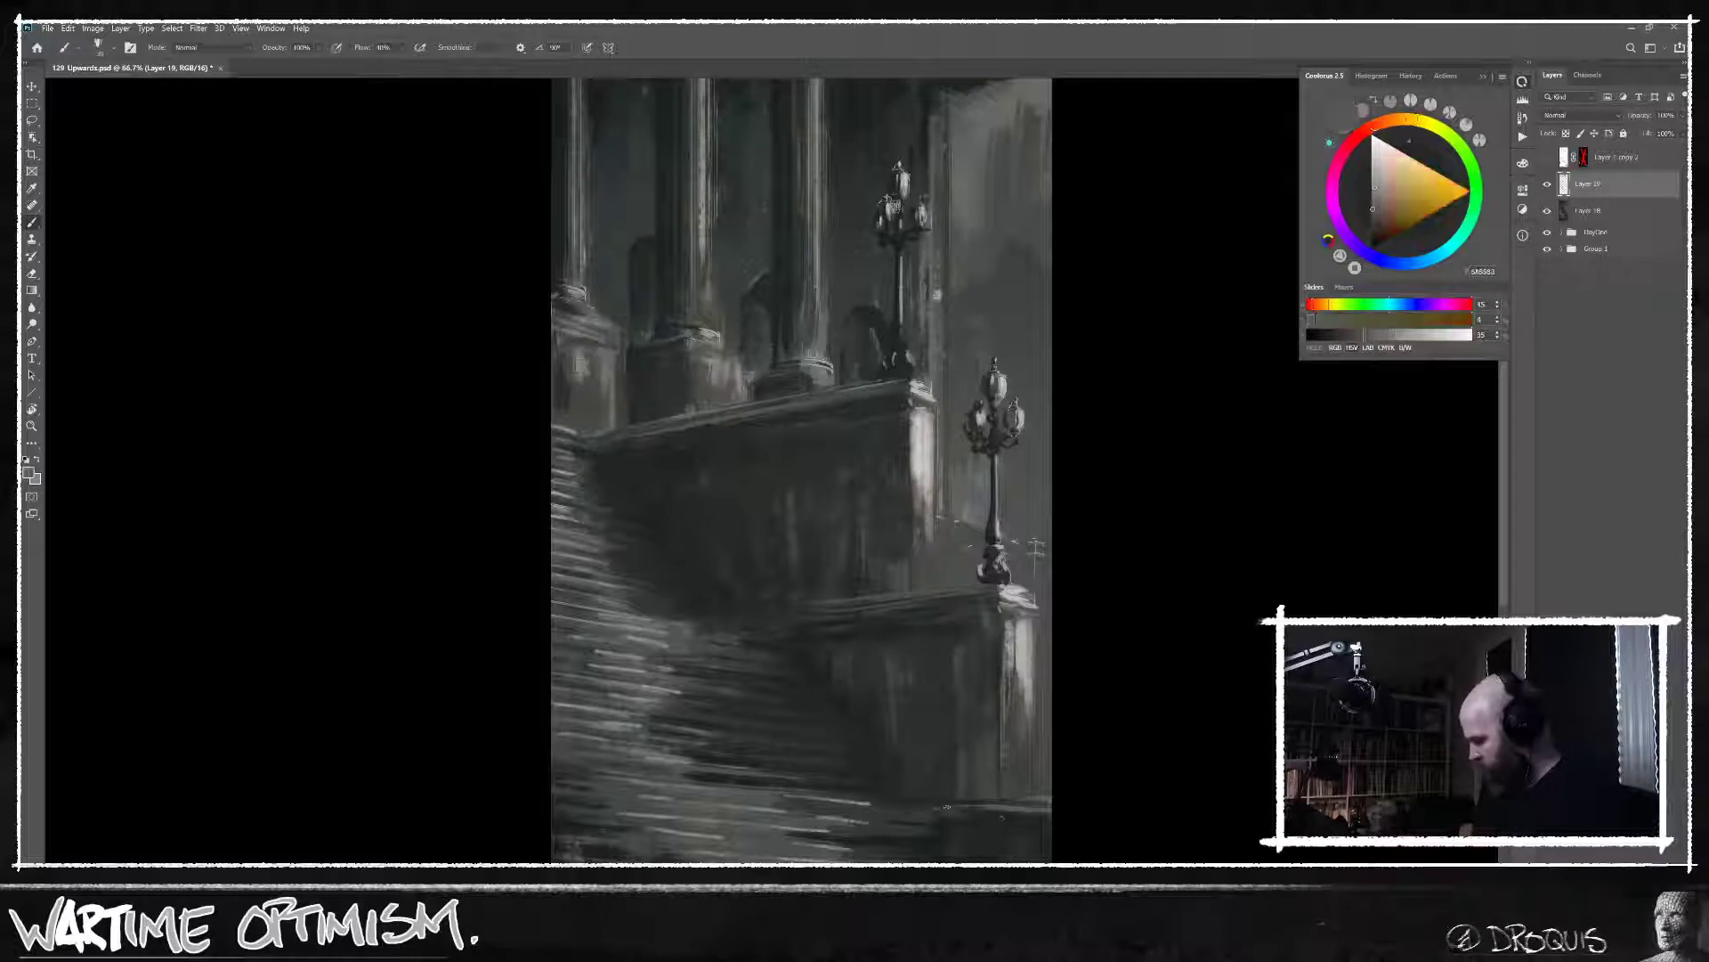
Compare the whole painting with and without the new brushwork by repeatedly toggling and isolating the underlying Layer 18.
scroll(1068, 648, down, 3)
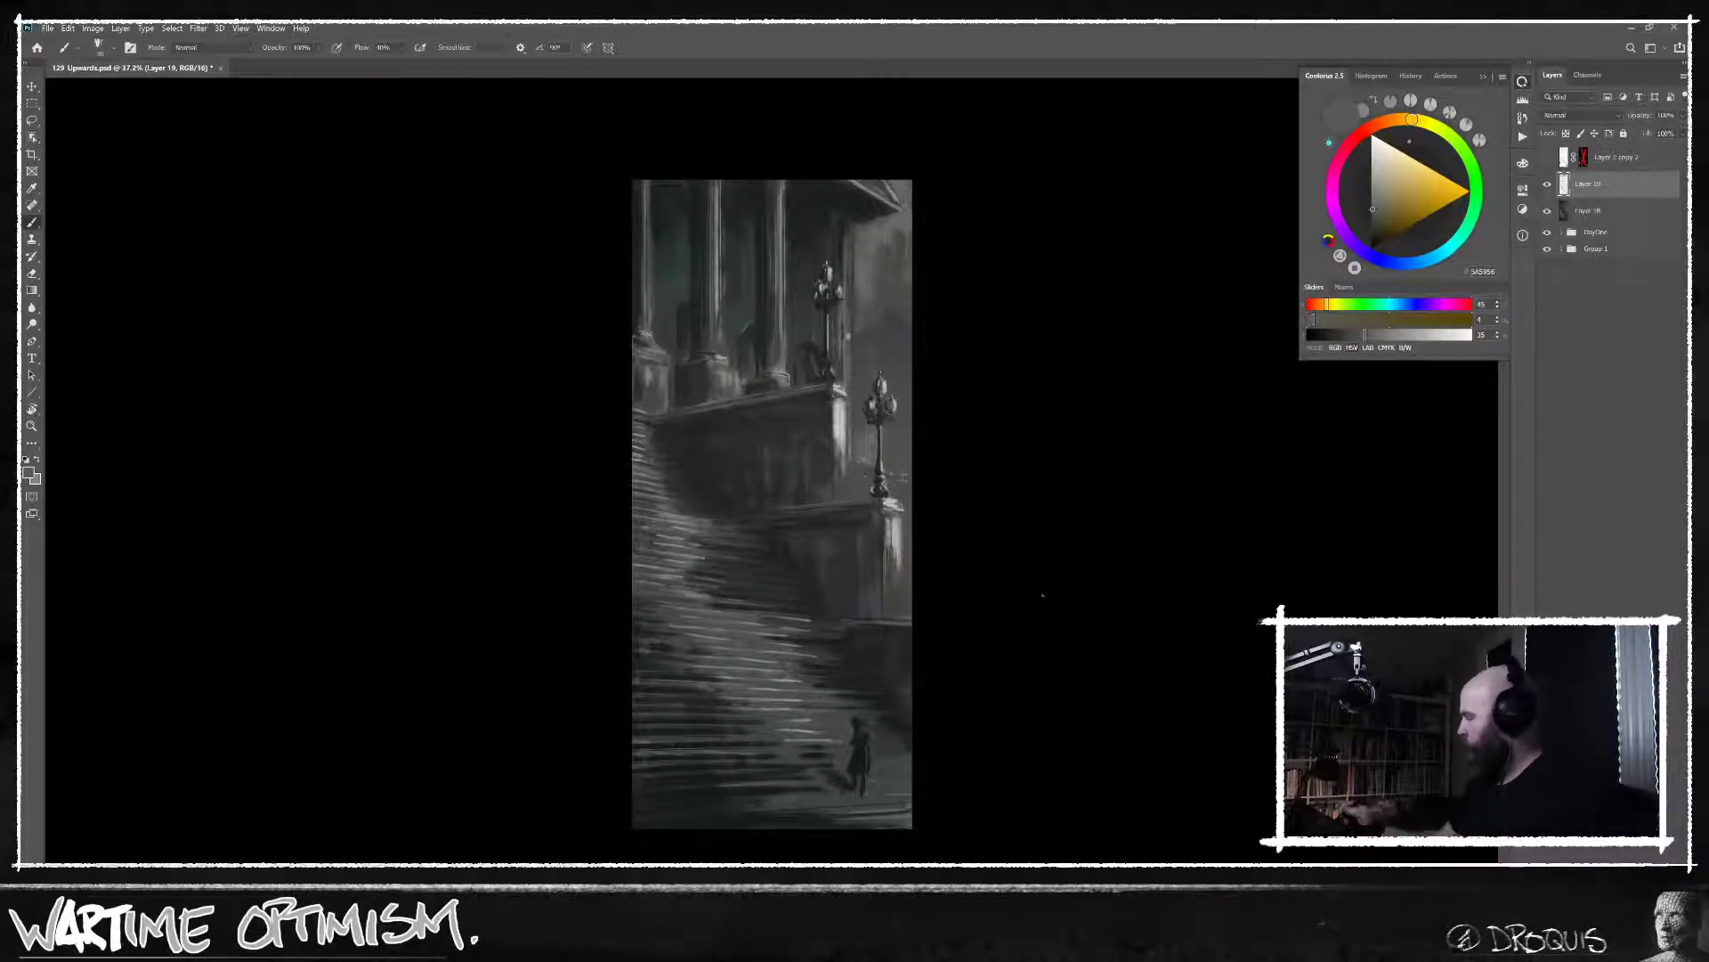
click(1547, 211)
click(1546, 211)
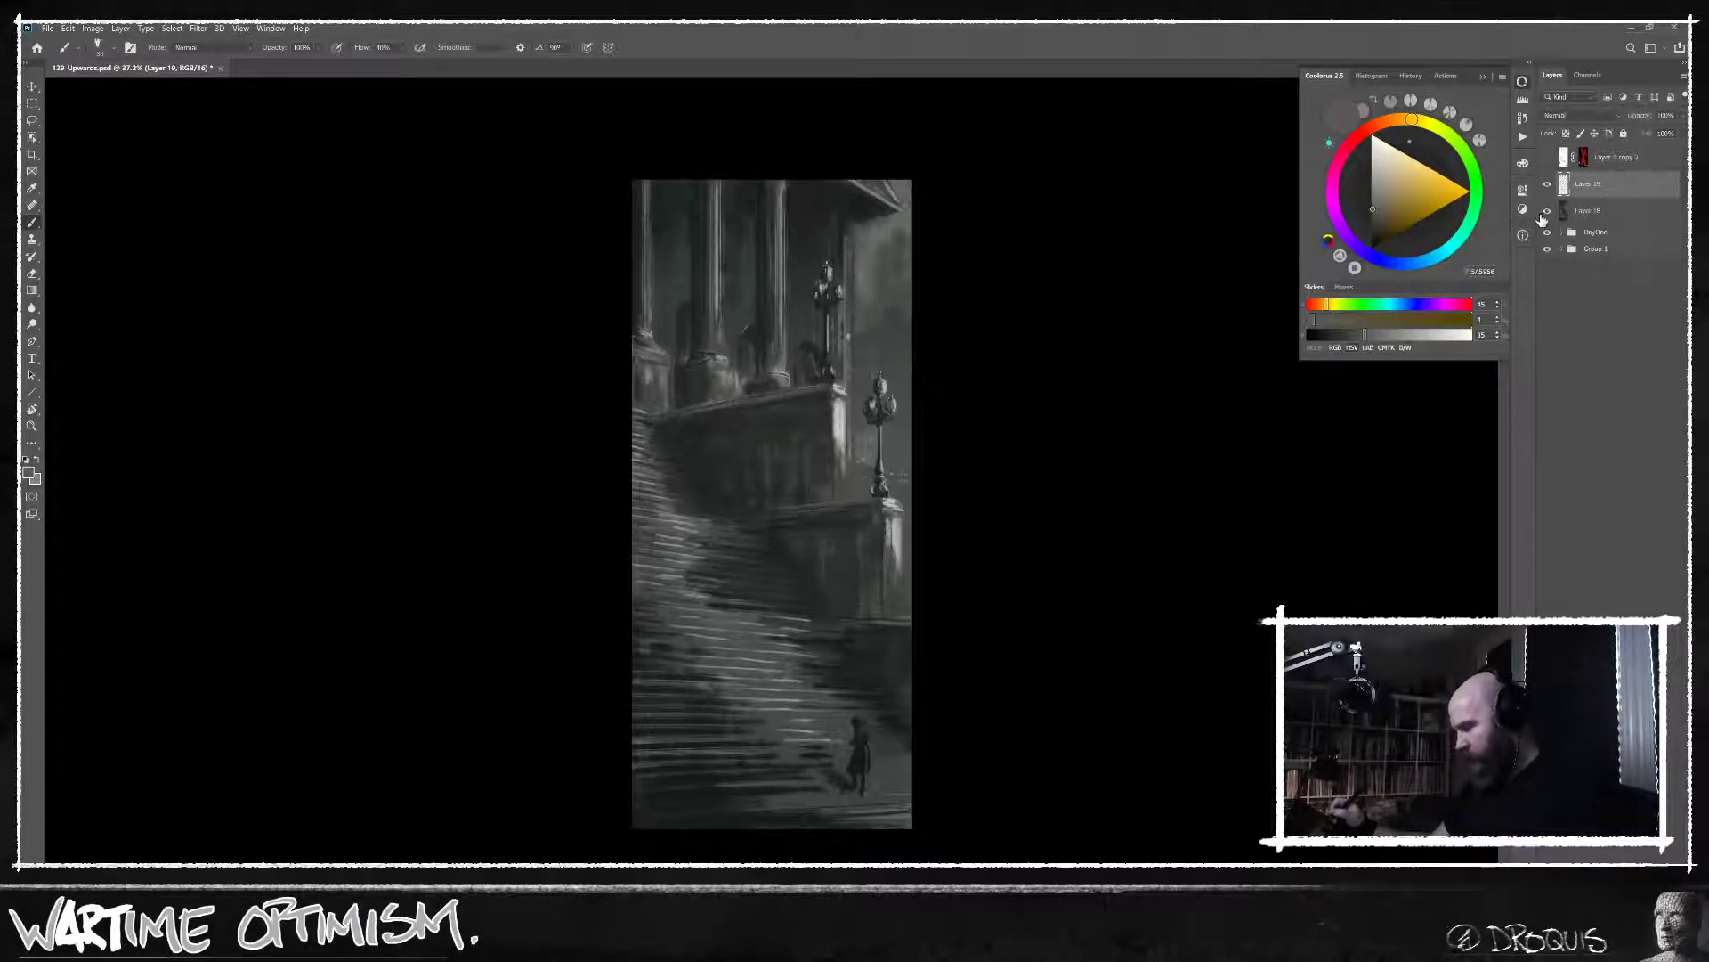
click(1547, 211)
click(1546, 211)
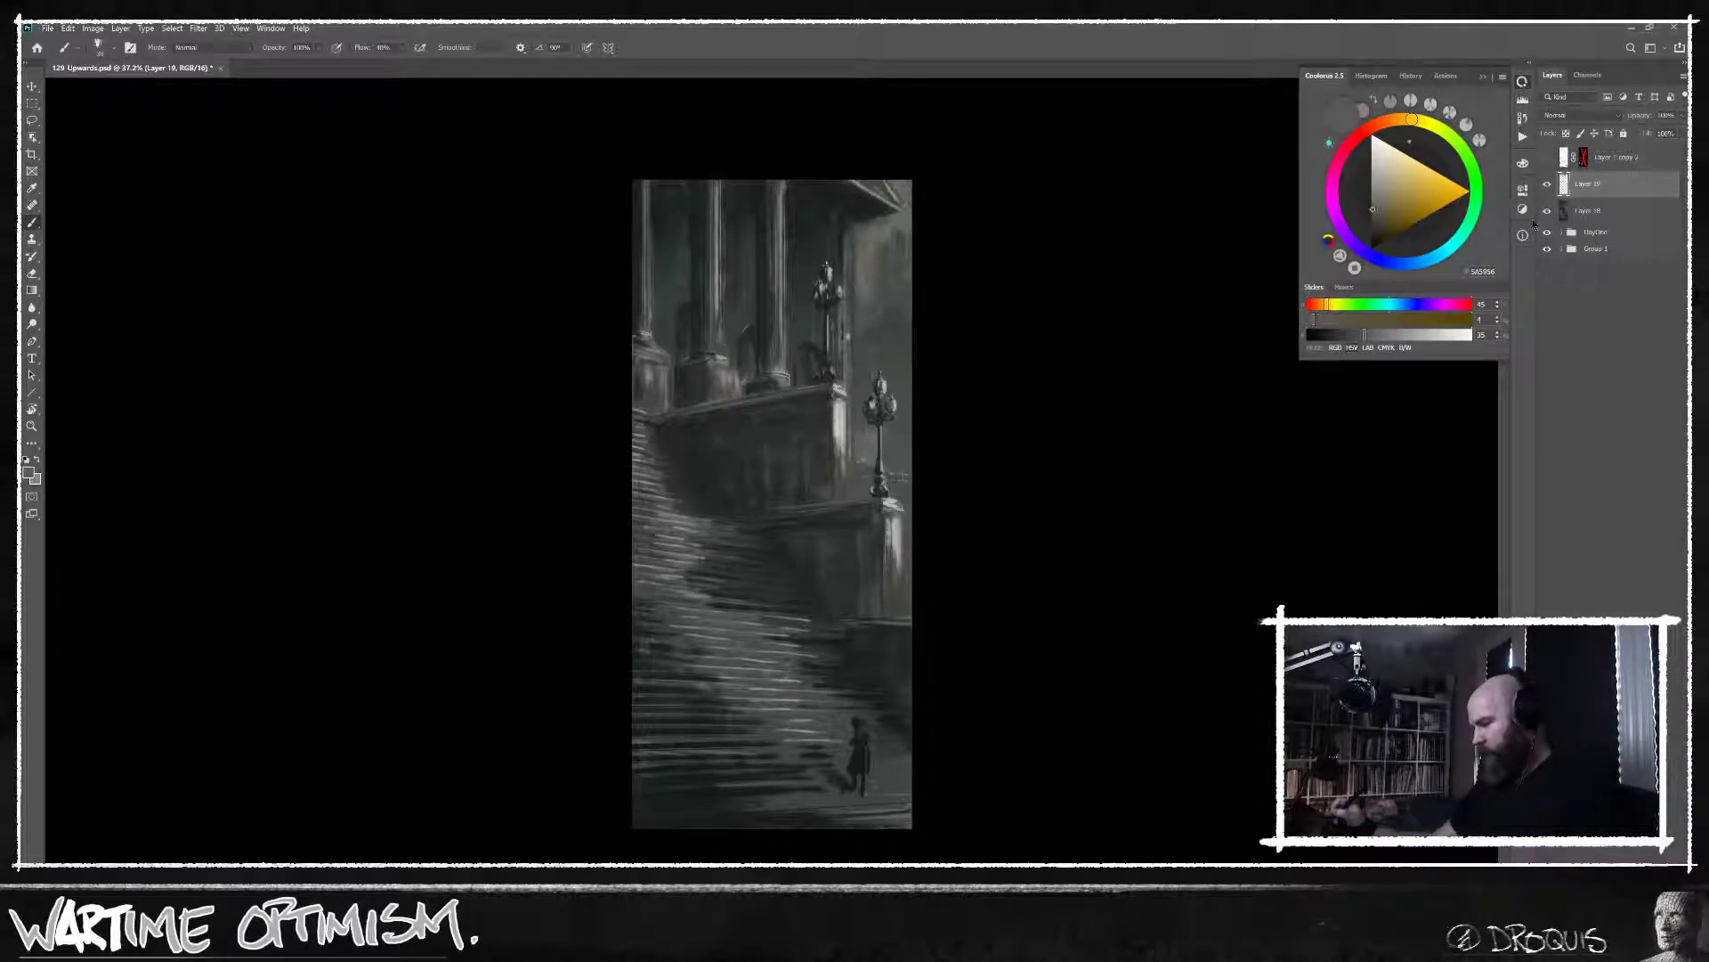
alt+click(1546, 212)
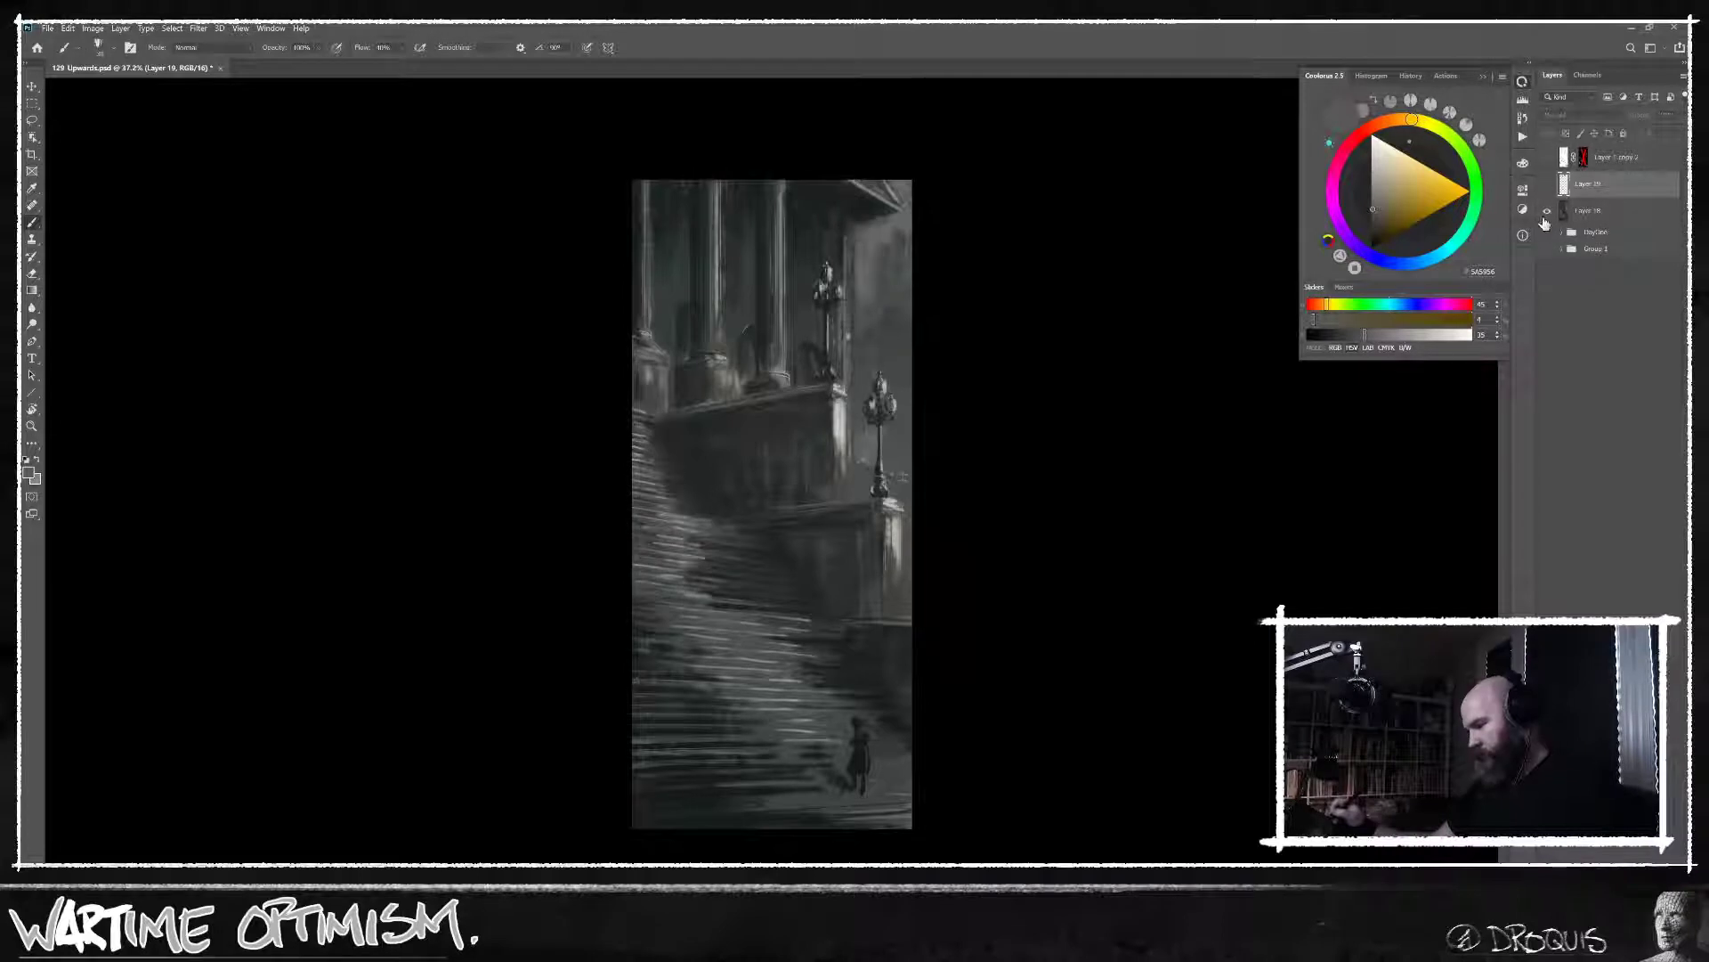
alt+click(1546, 214)
alt+click(1546, 214)
alt+click(1547, 214)
alt+click(1546, 213)
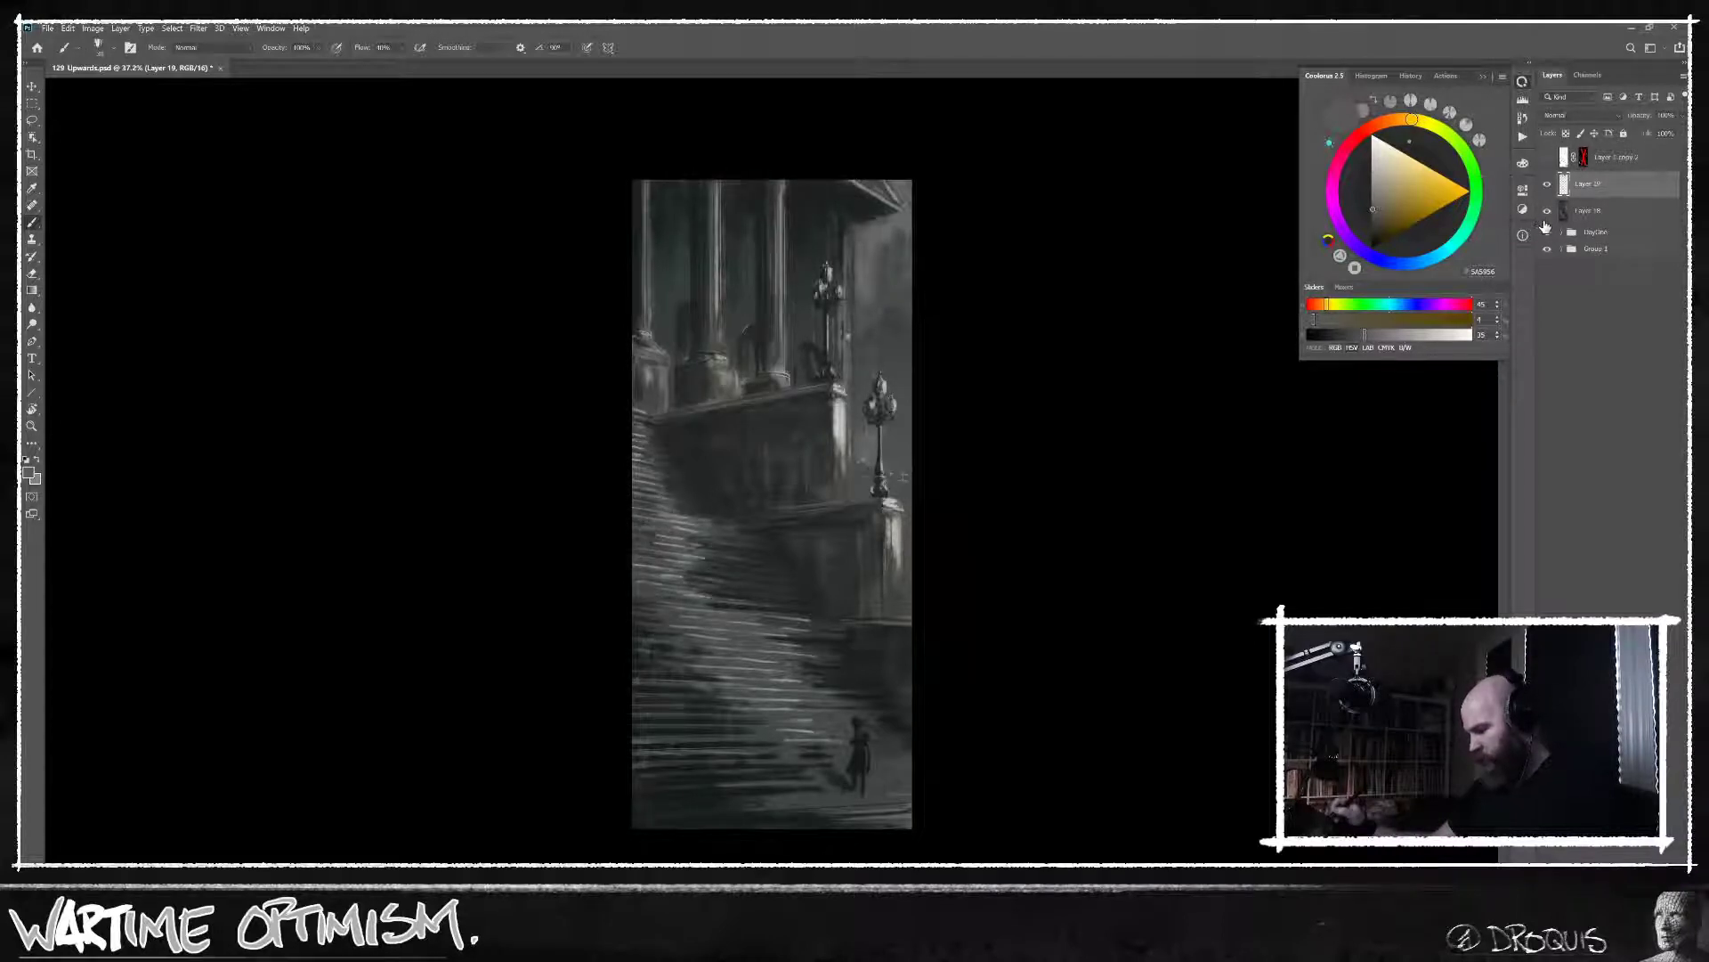
alt+click(1546, 214)
alt+click(1546, 214)
alt+click(1547, 214)
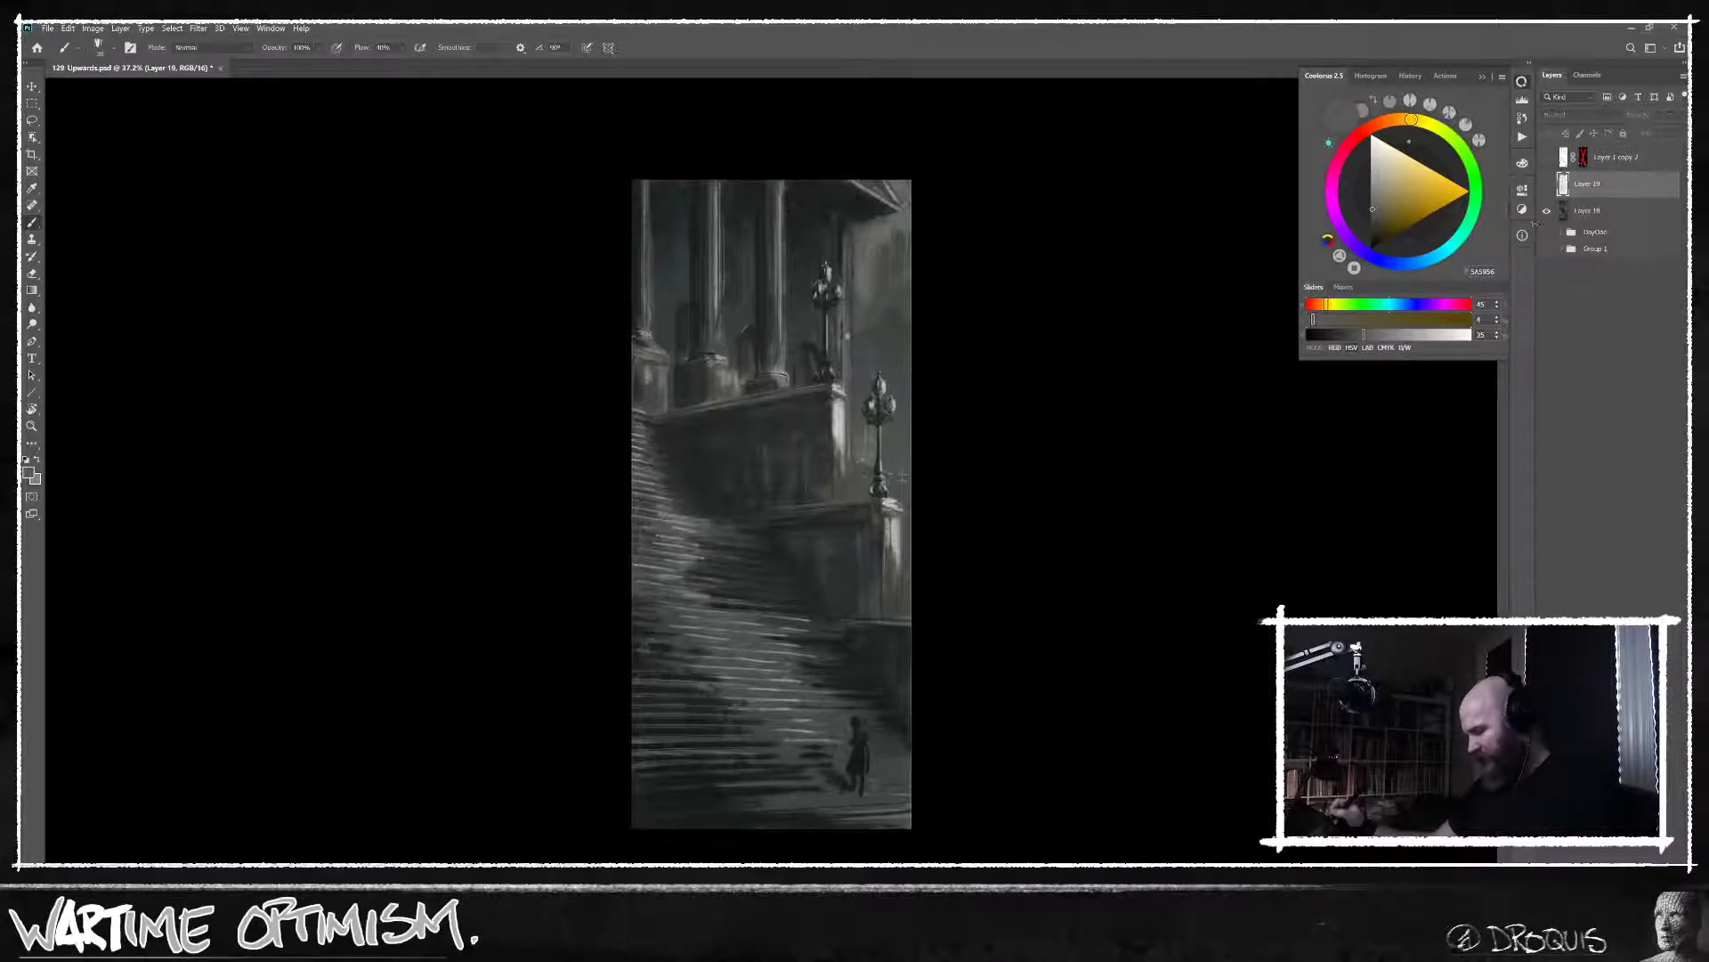
alt+click(1546, 213)
alt+click(1546, 214)
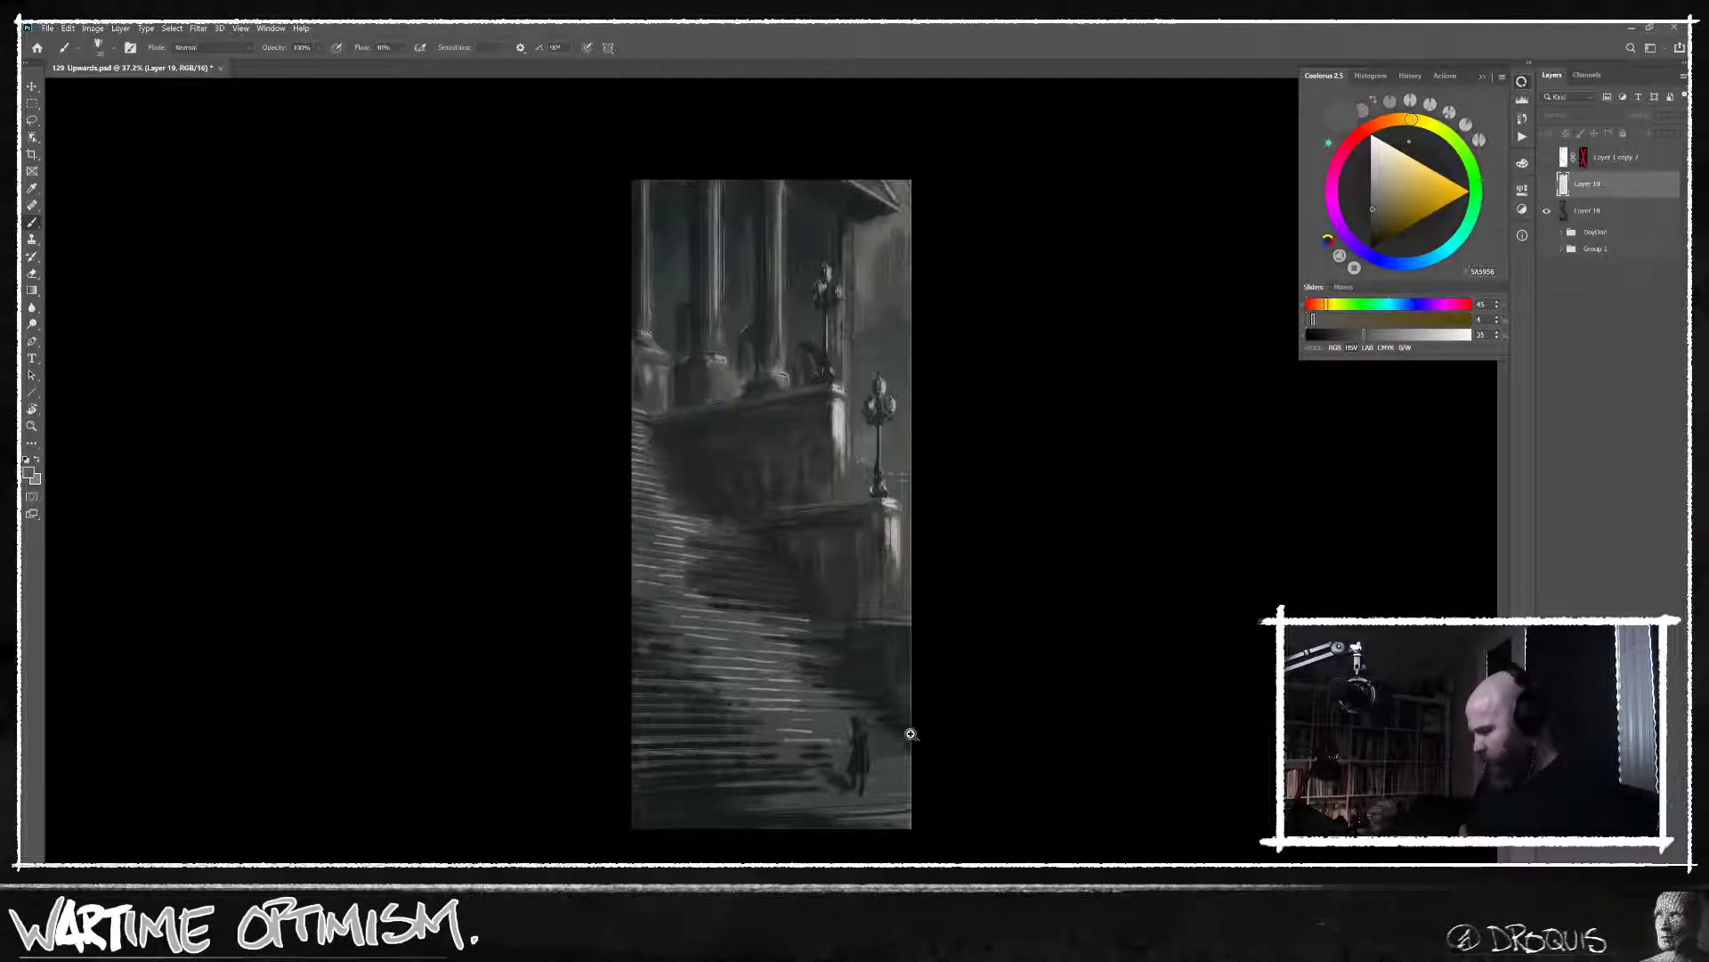
Sample a dark tone from the steps beside the small figure and make Layer 19 visible again.
key(ctrl+plus)
drag(951, 748, 948, 668)
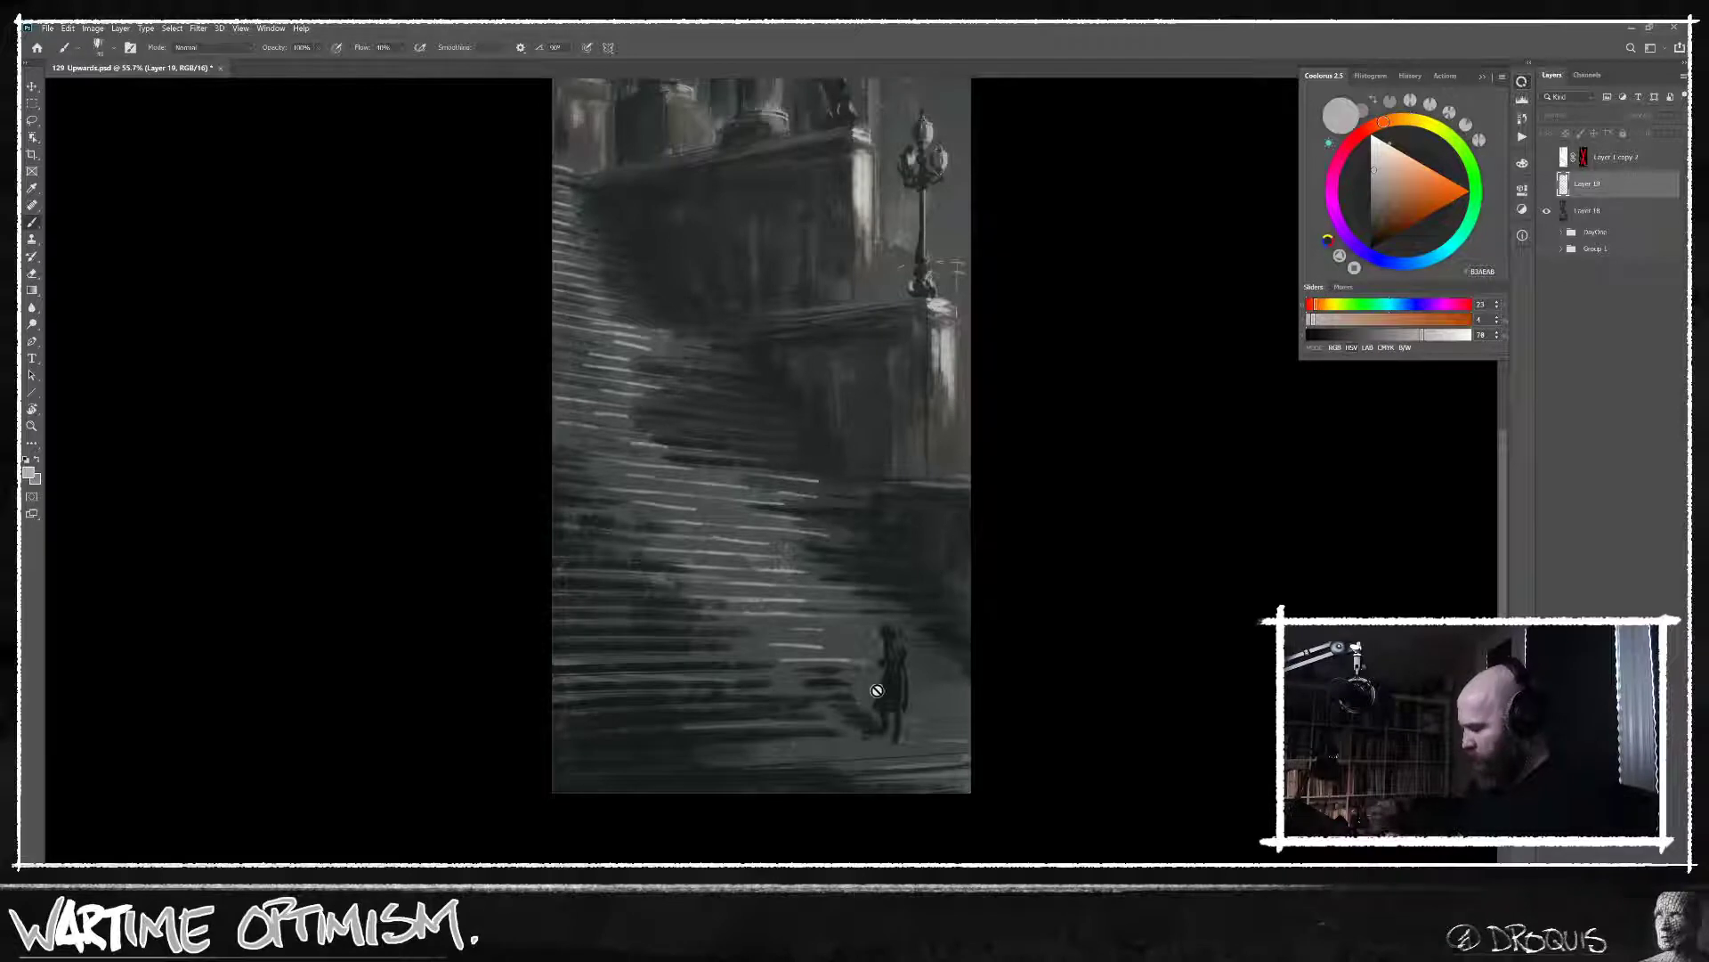
drag(1068, 653, 1179, 649)
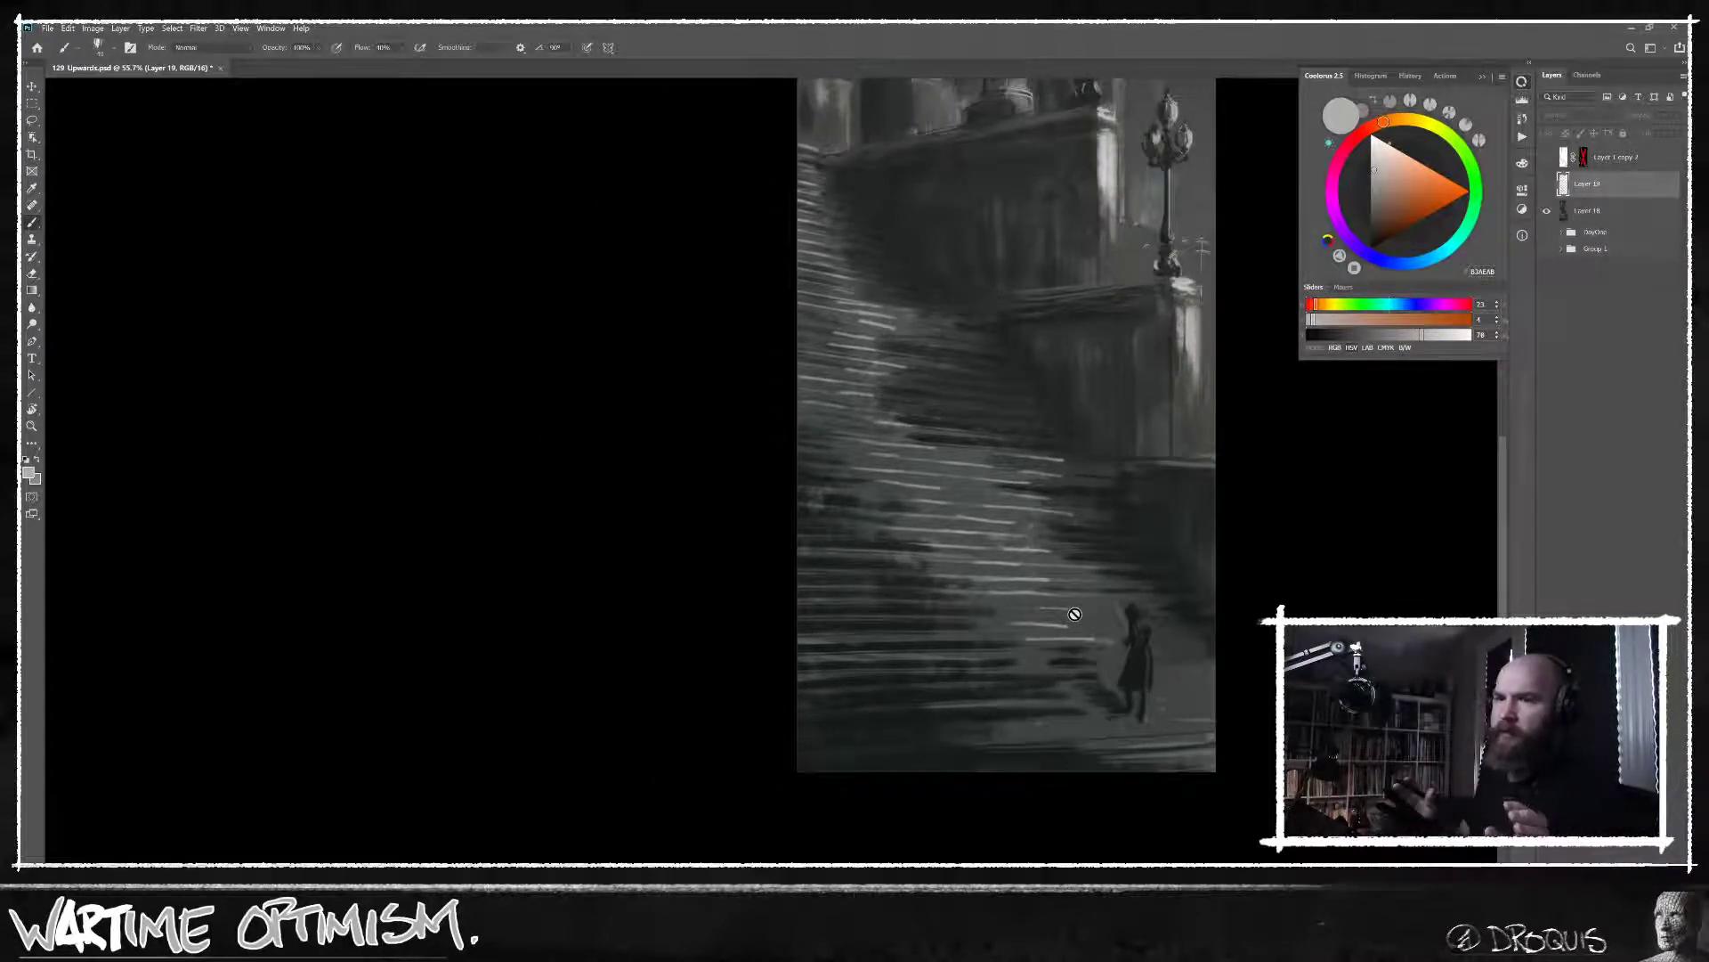
alt+click(1051, 708)
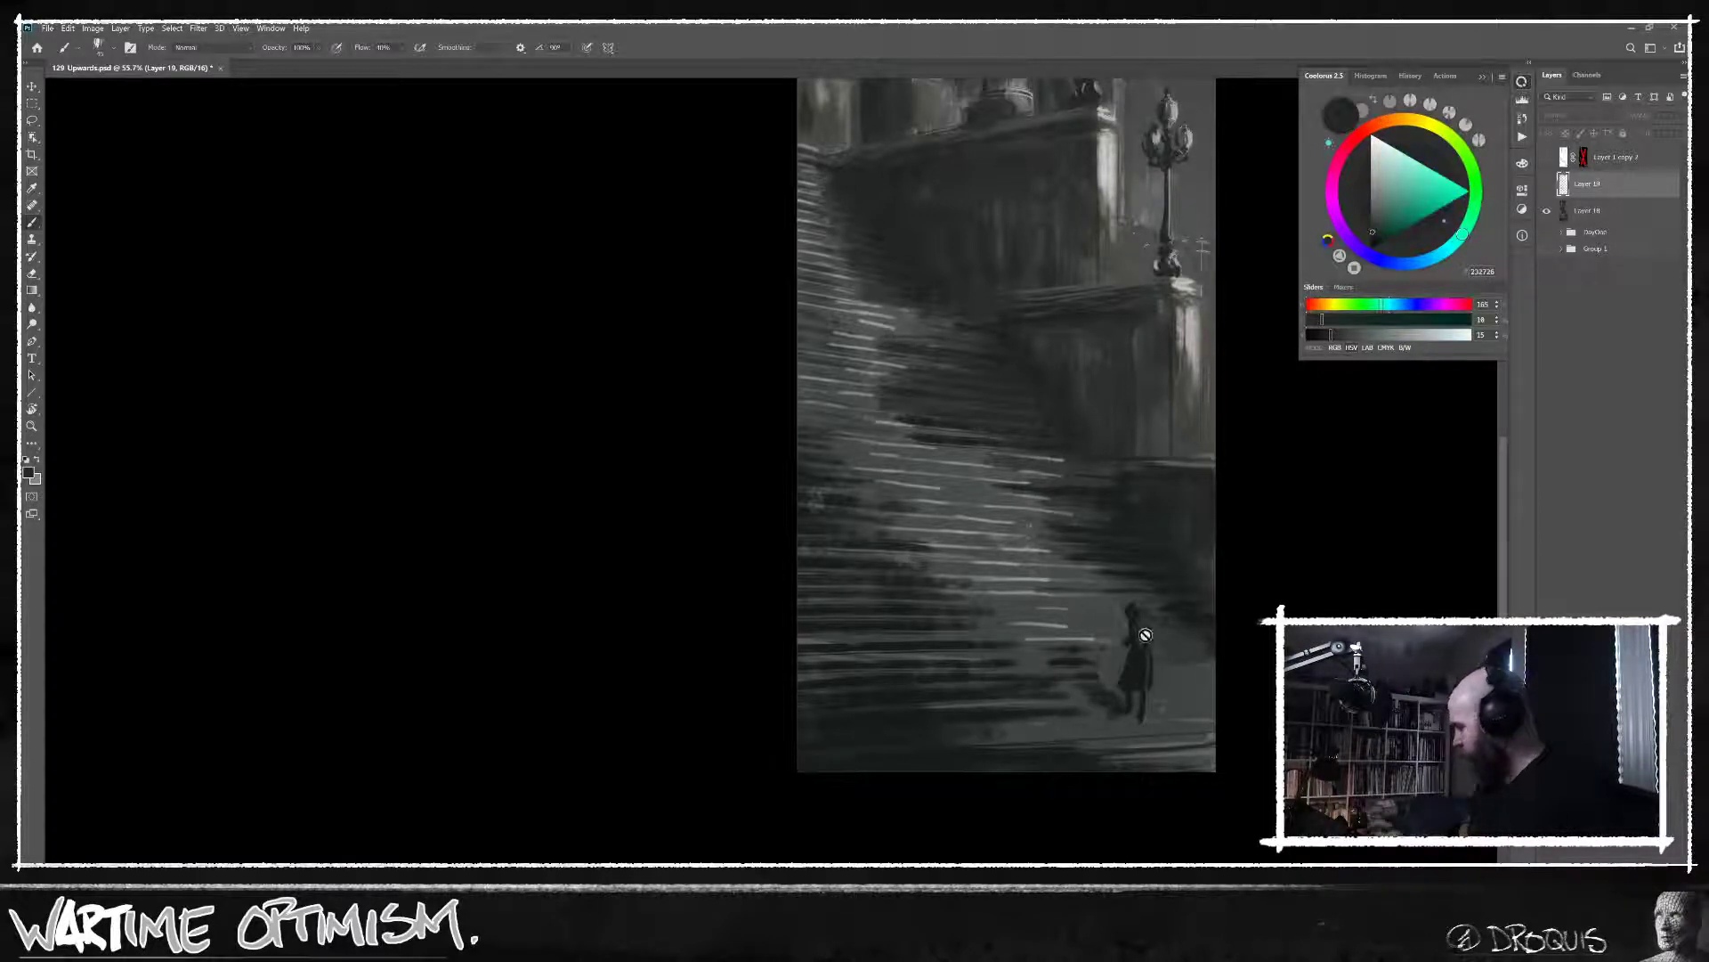
click(1547, 185)
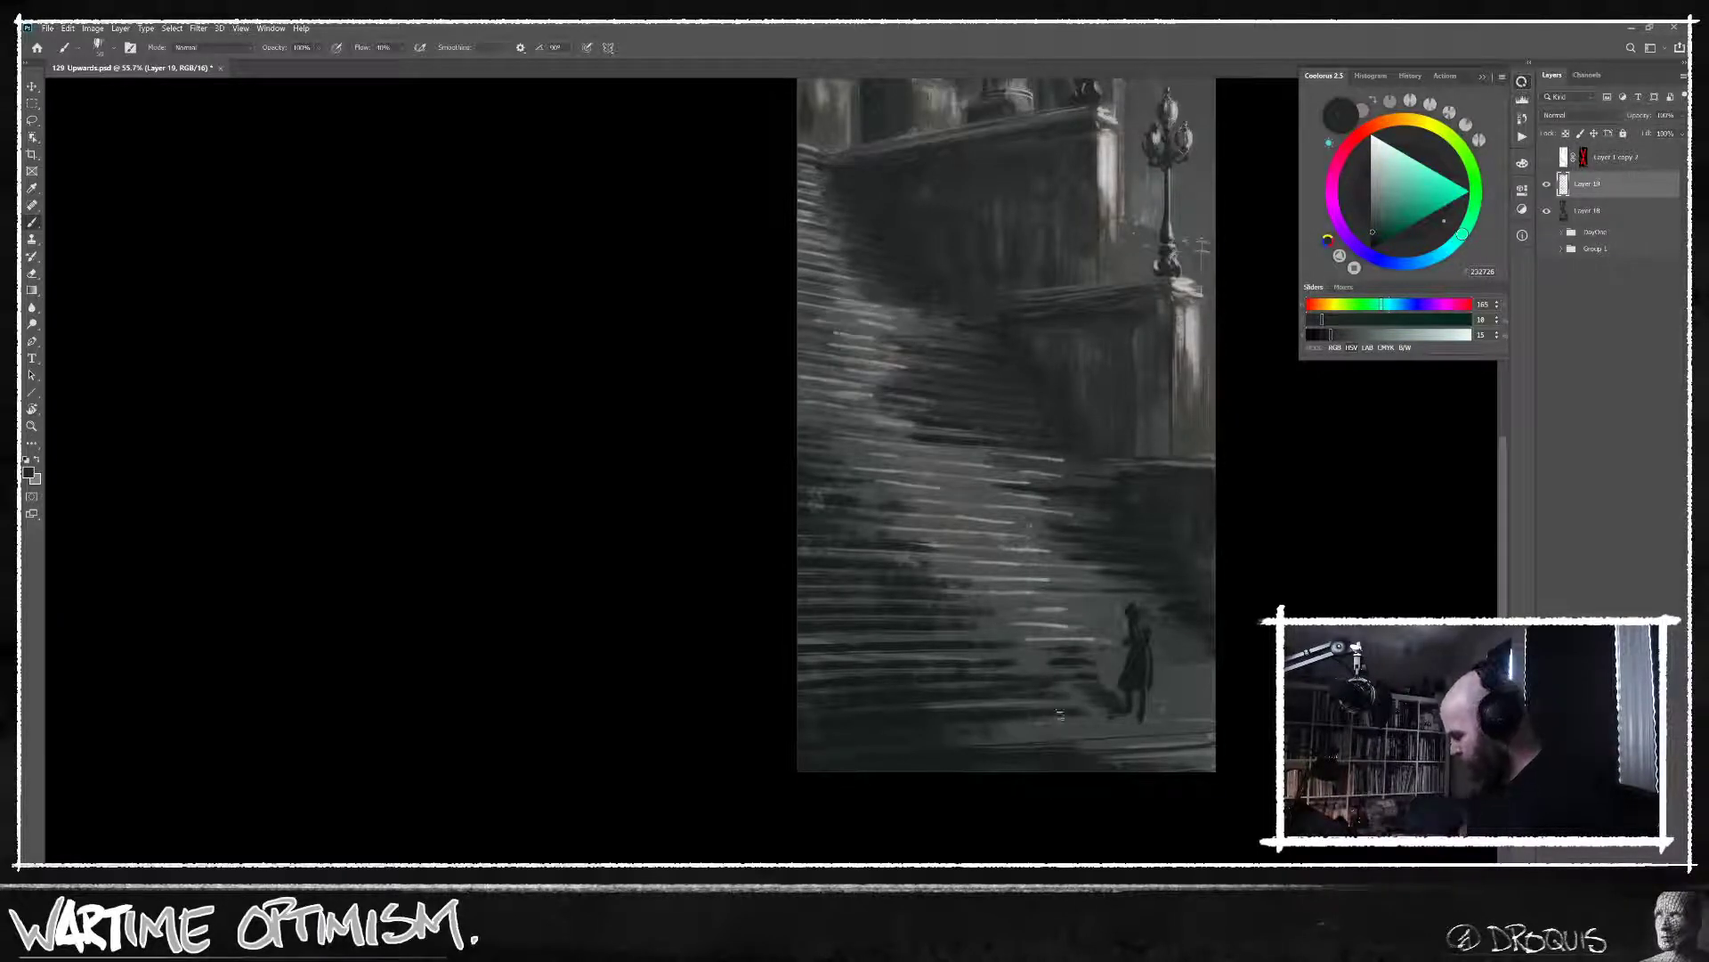
Rework the shadows on the lowest steps beside the figure with sampled dark and mid greys shifted slightly towards cyan.
alt+click(1057, 755)
alt+click(1068, 726)
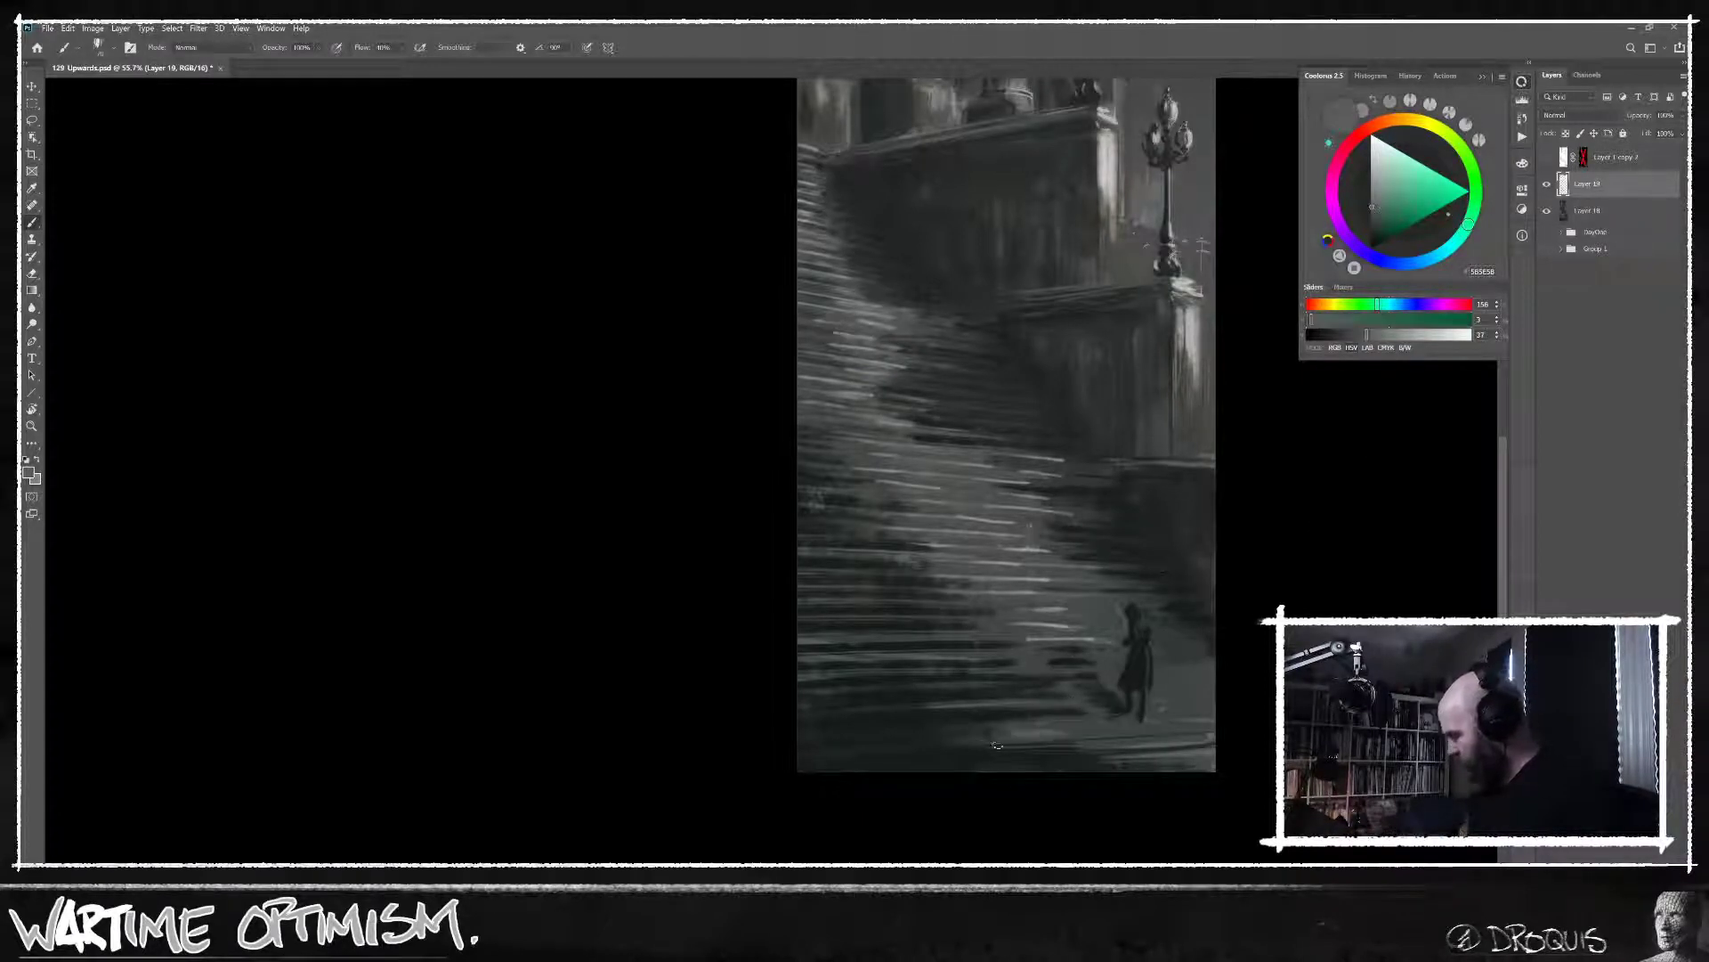
alt+click(1085, 733)
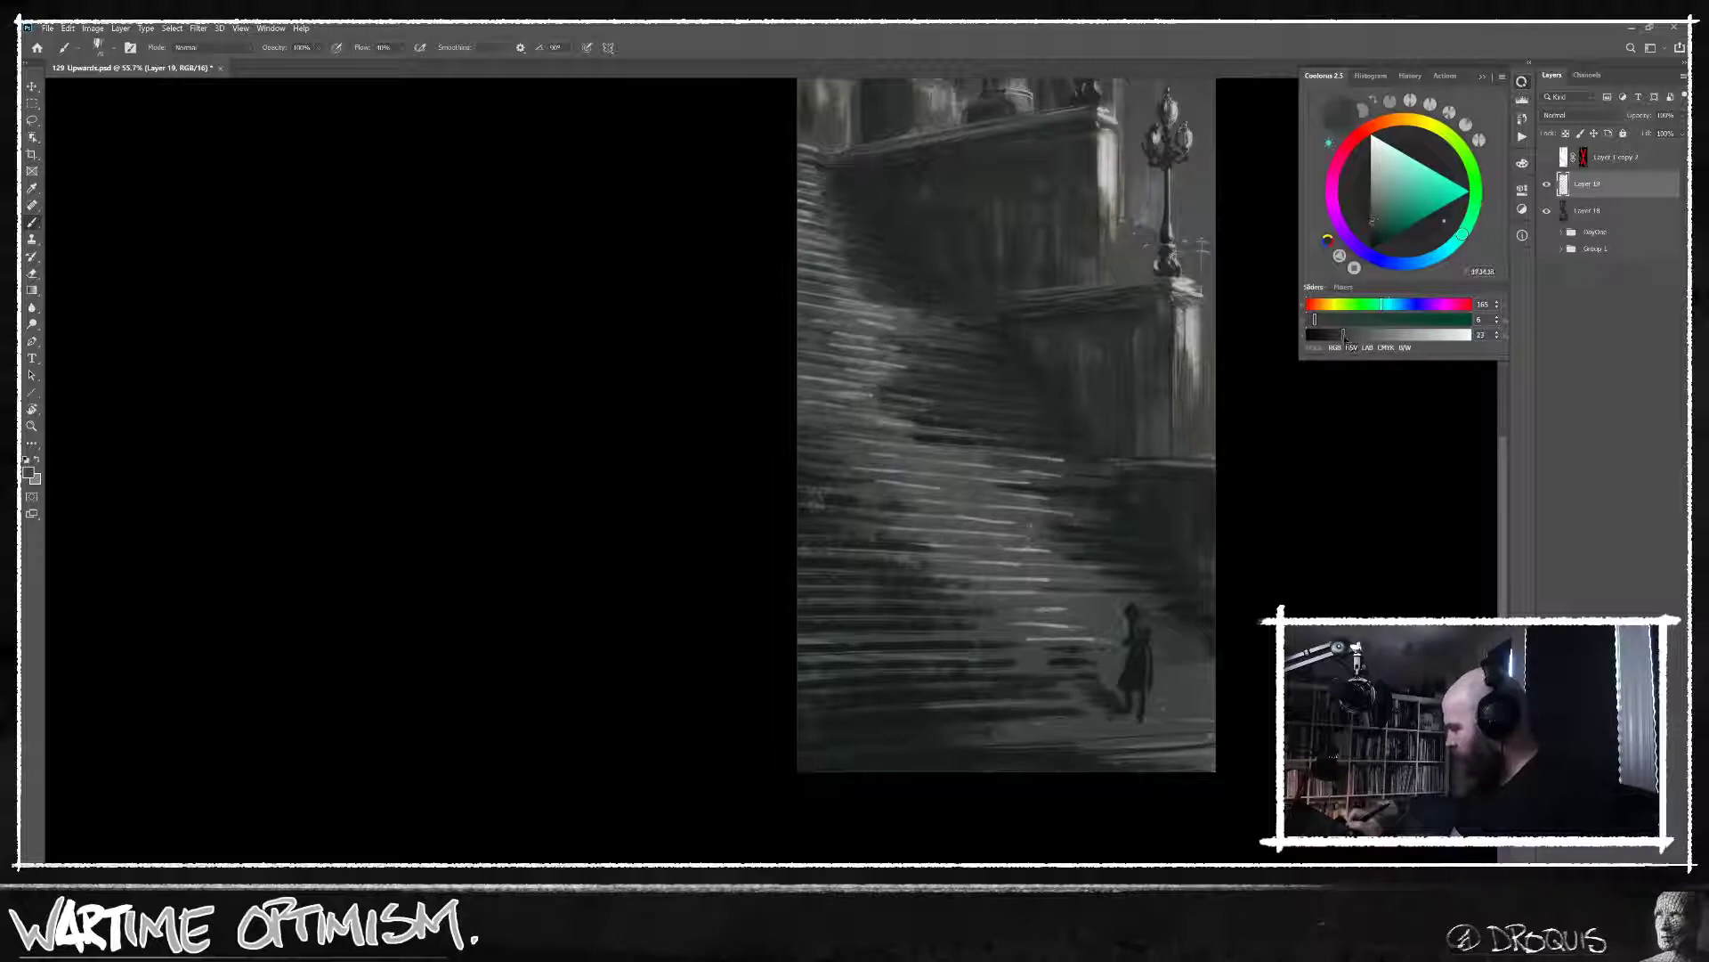
click(1386, 305)
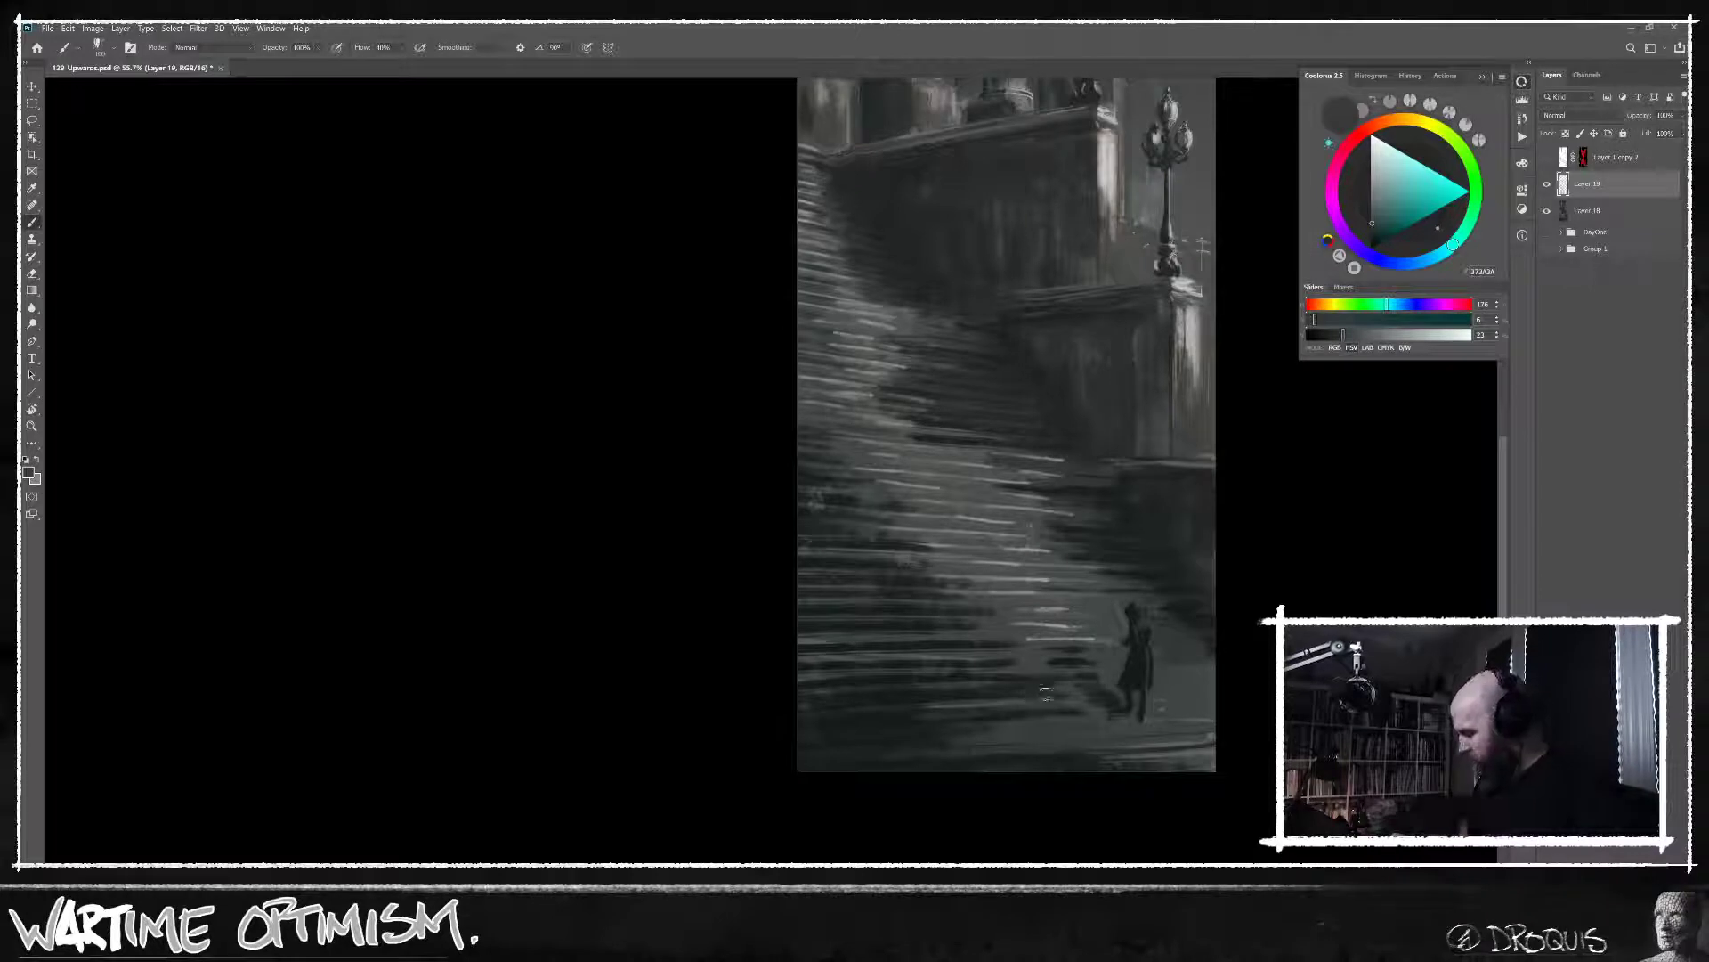
mouse_move(891, 700)
mouse_down()
mouse_move(1034, 687)
mouse_move(910, 674)
mouse_up()
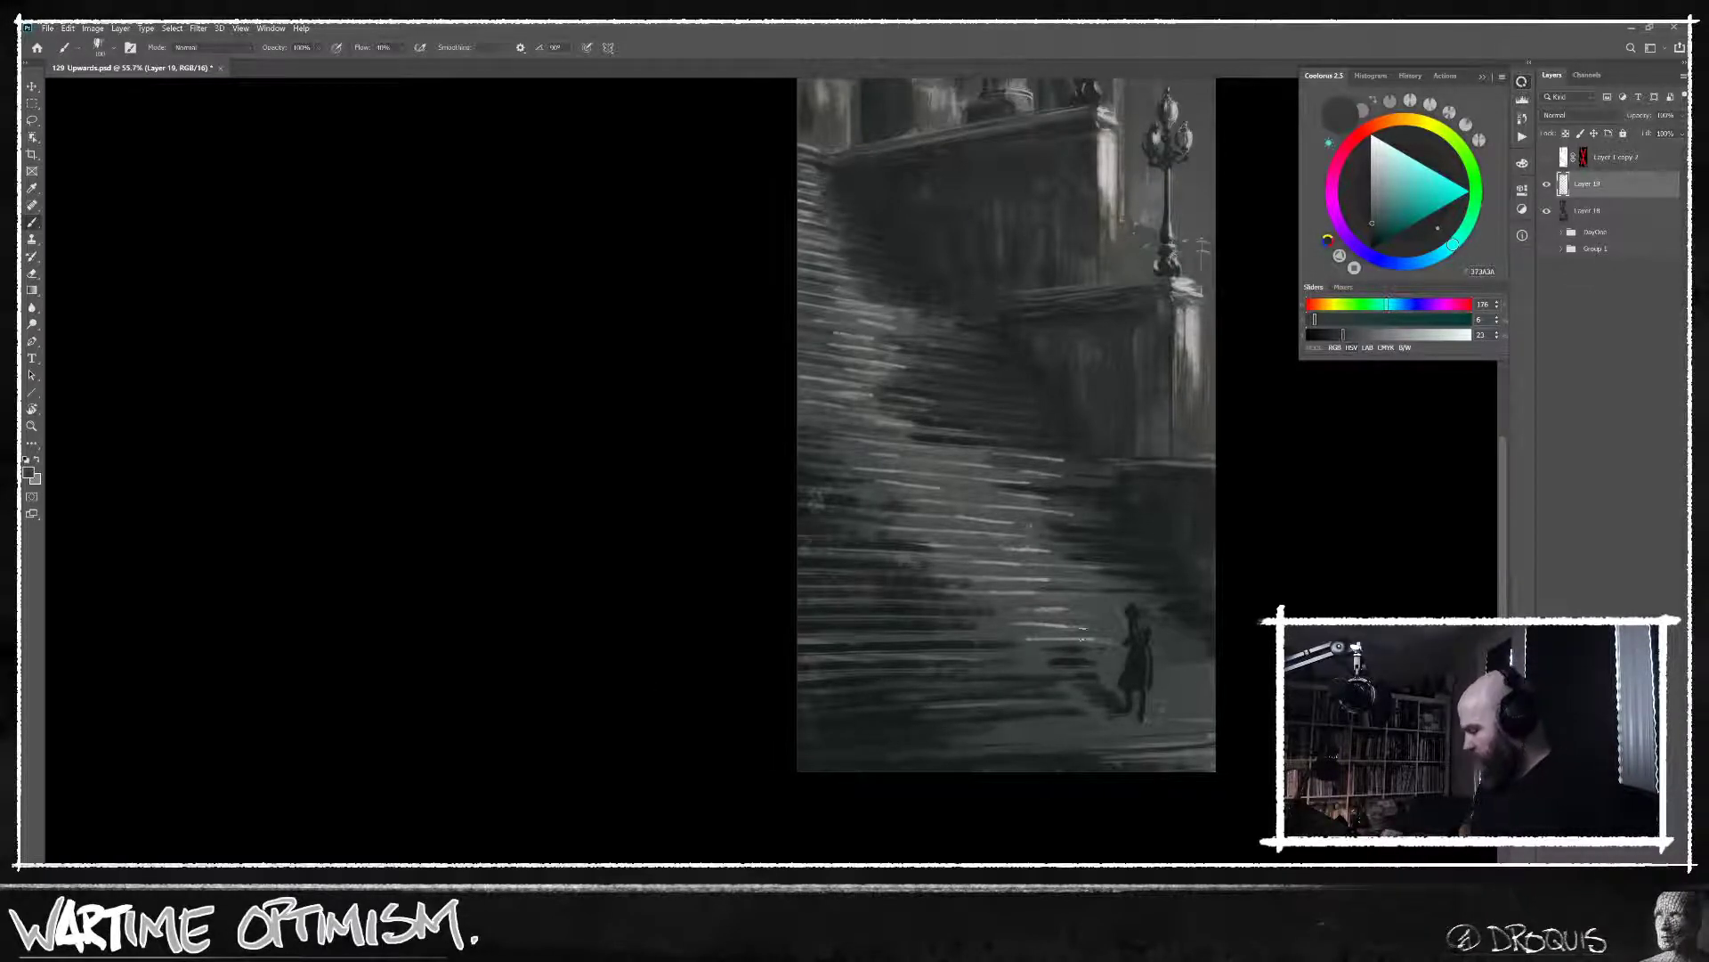
Repaint the small figure's head on Layer 19 with sampled dark and background greys, trimming the excess shape beside it.
alt+click(1194, 325)
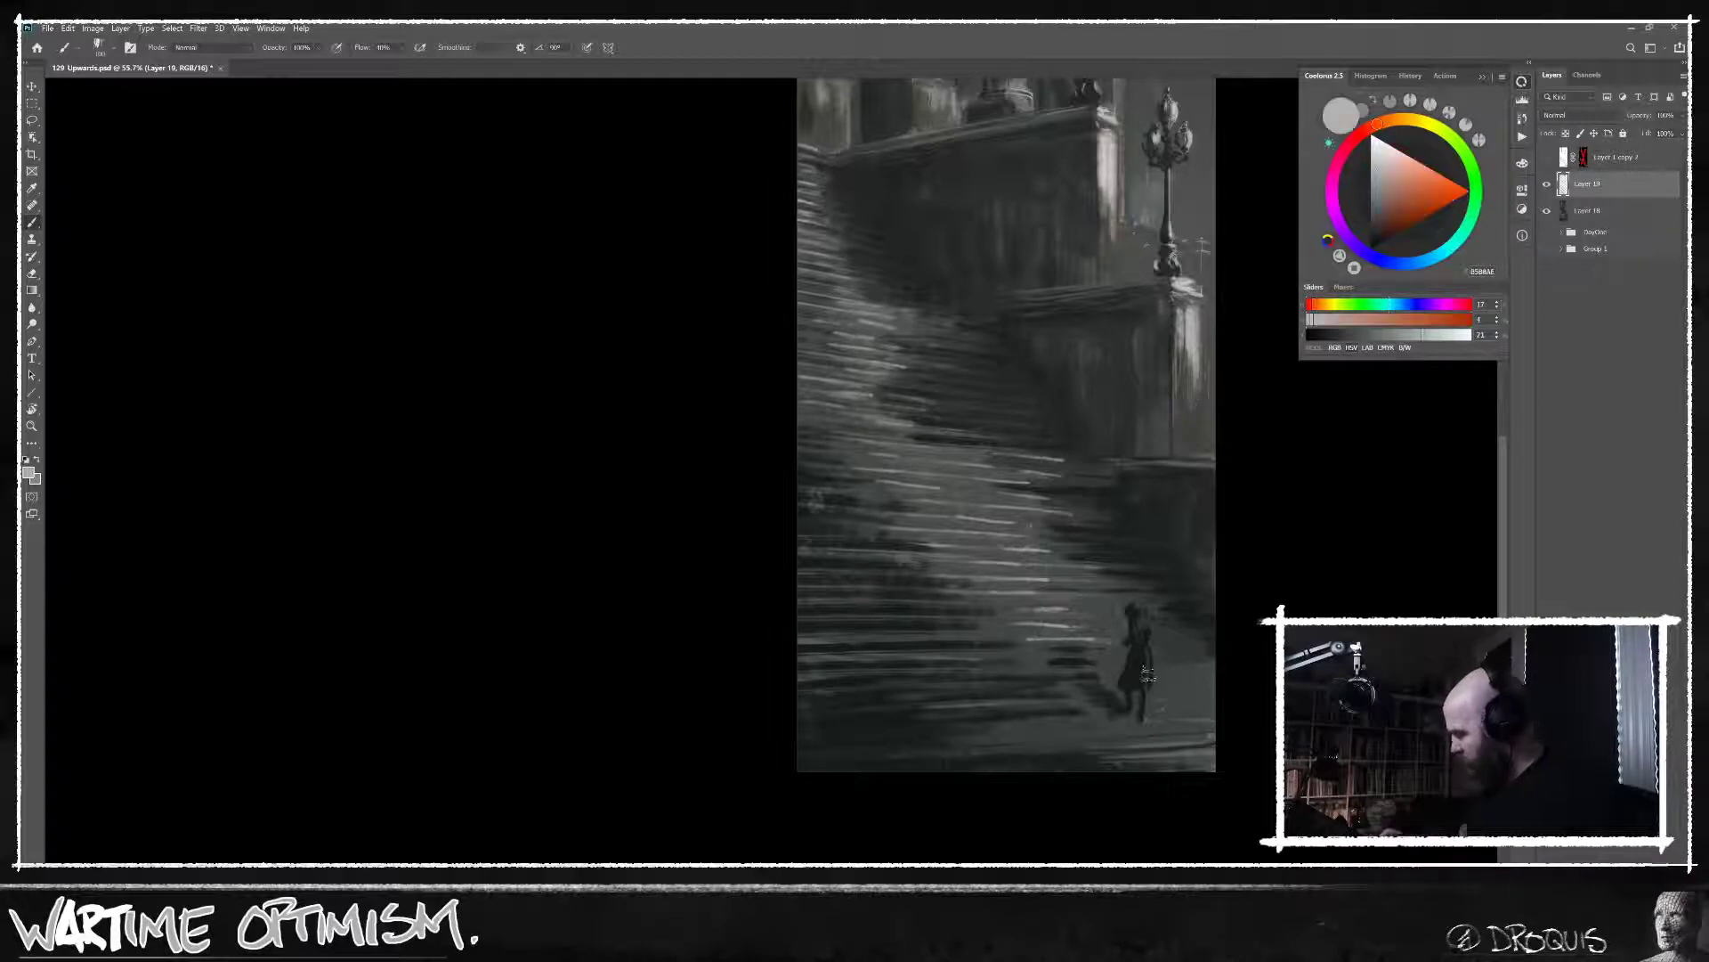
ctrl+click(1239, 660)
ctrl+click(1171, 649)
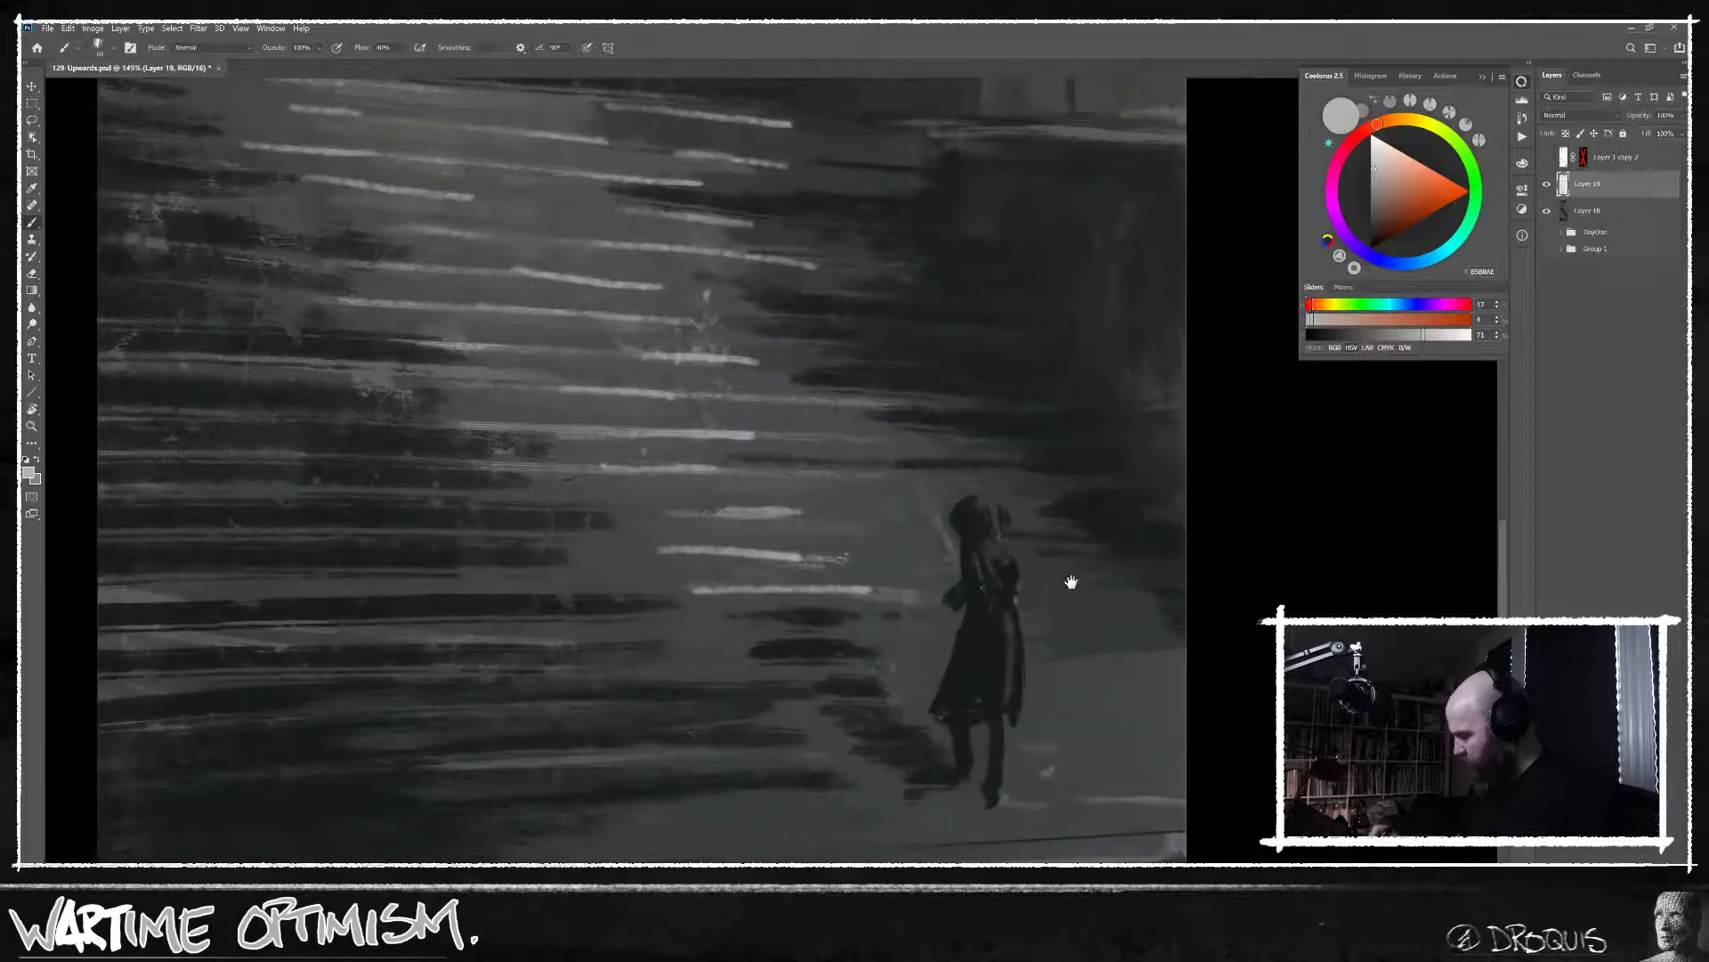
ctrl+click(1055, 590)
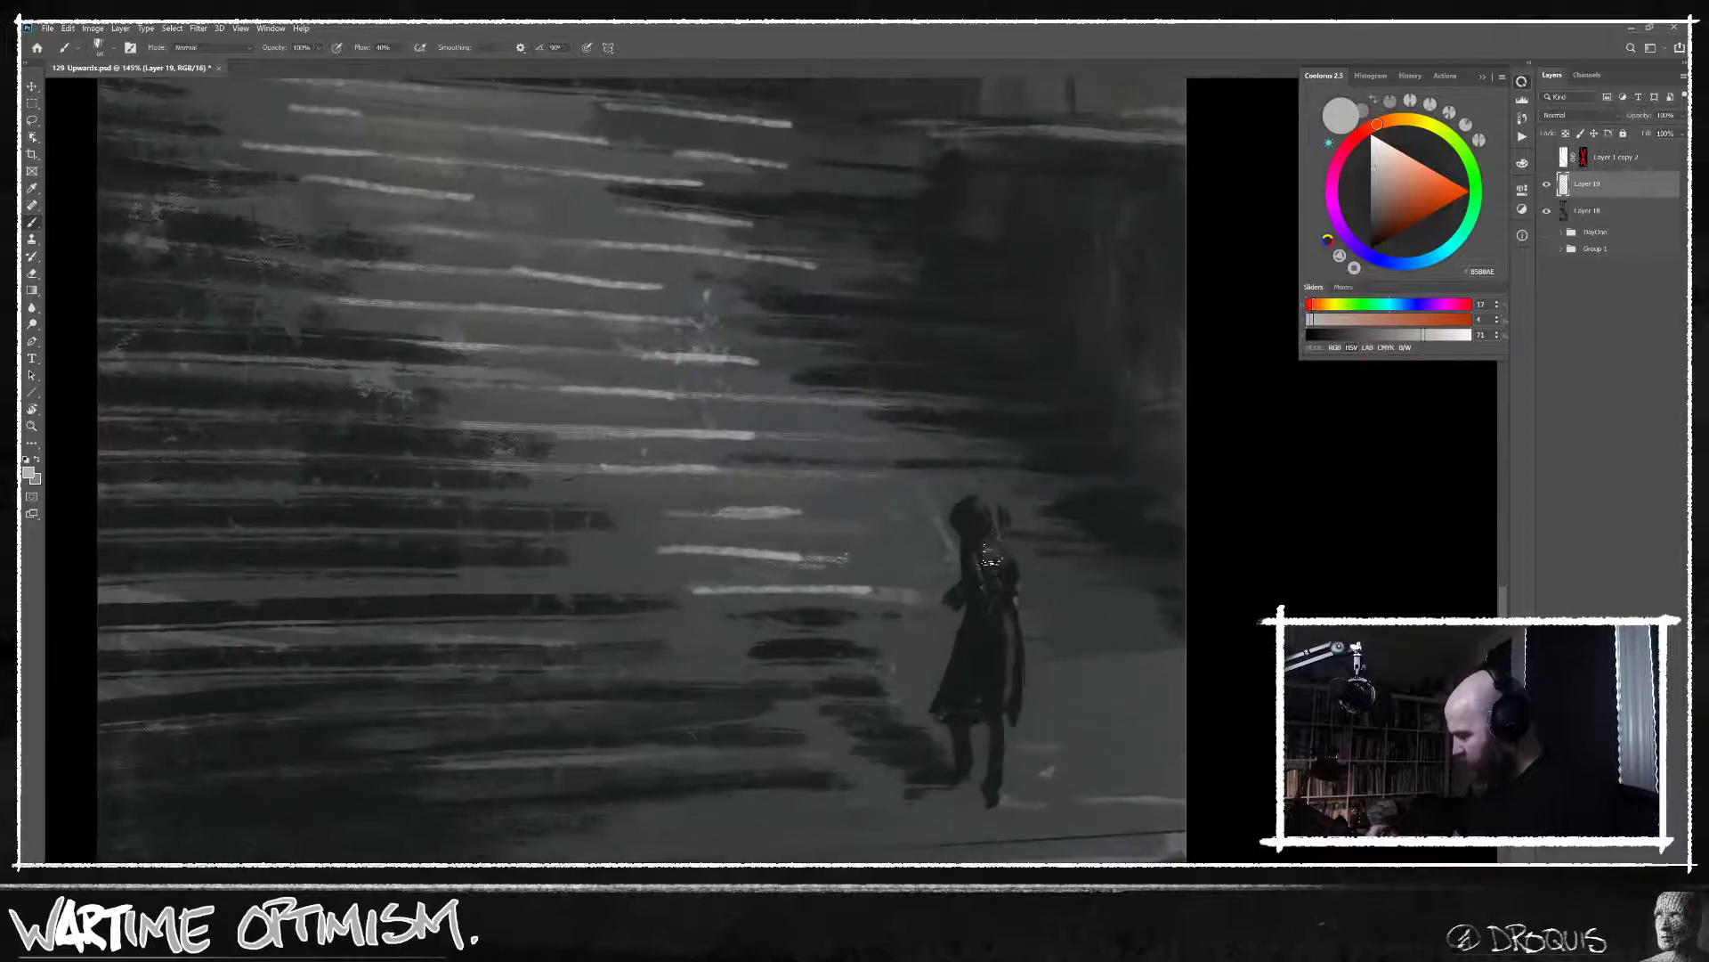
alt+click(992, 514)
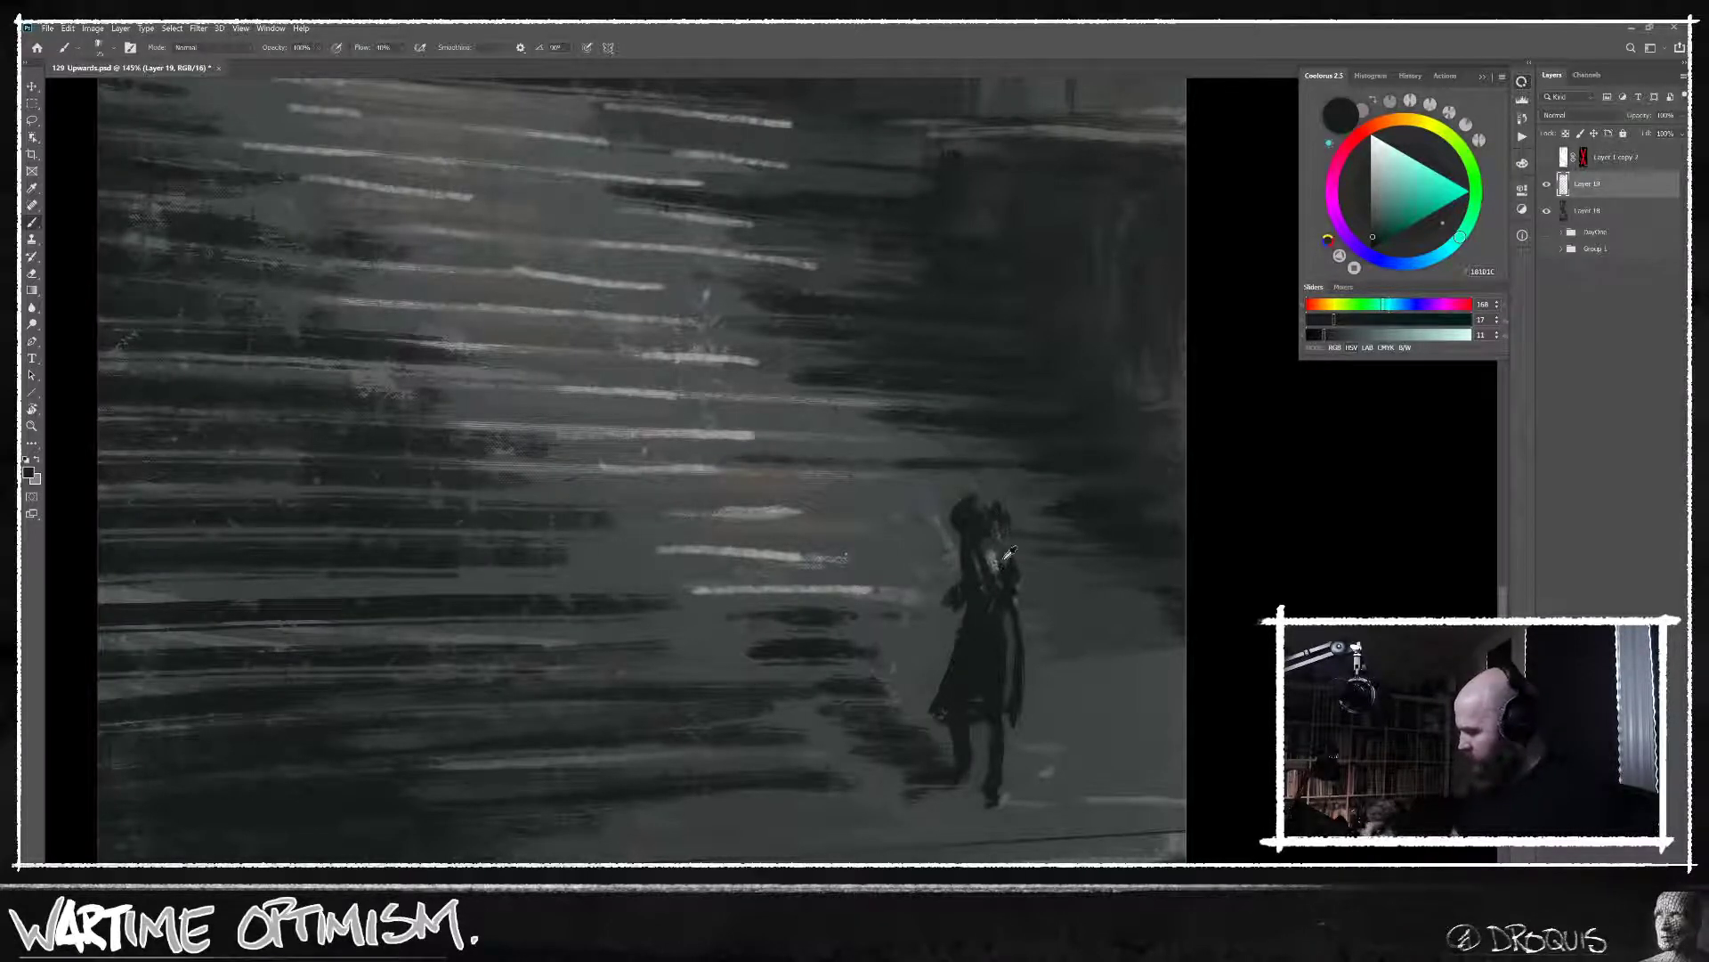
alt+click(1015, 508)
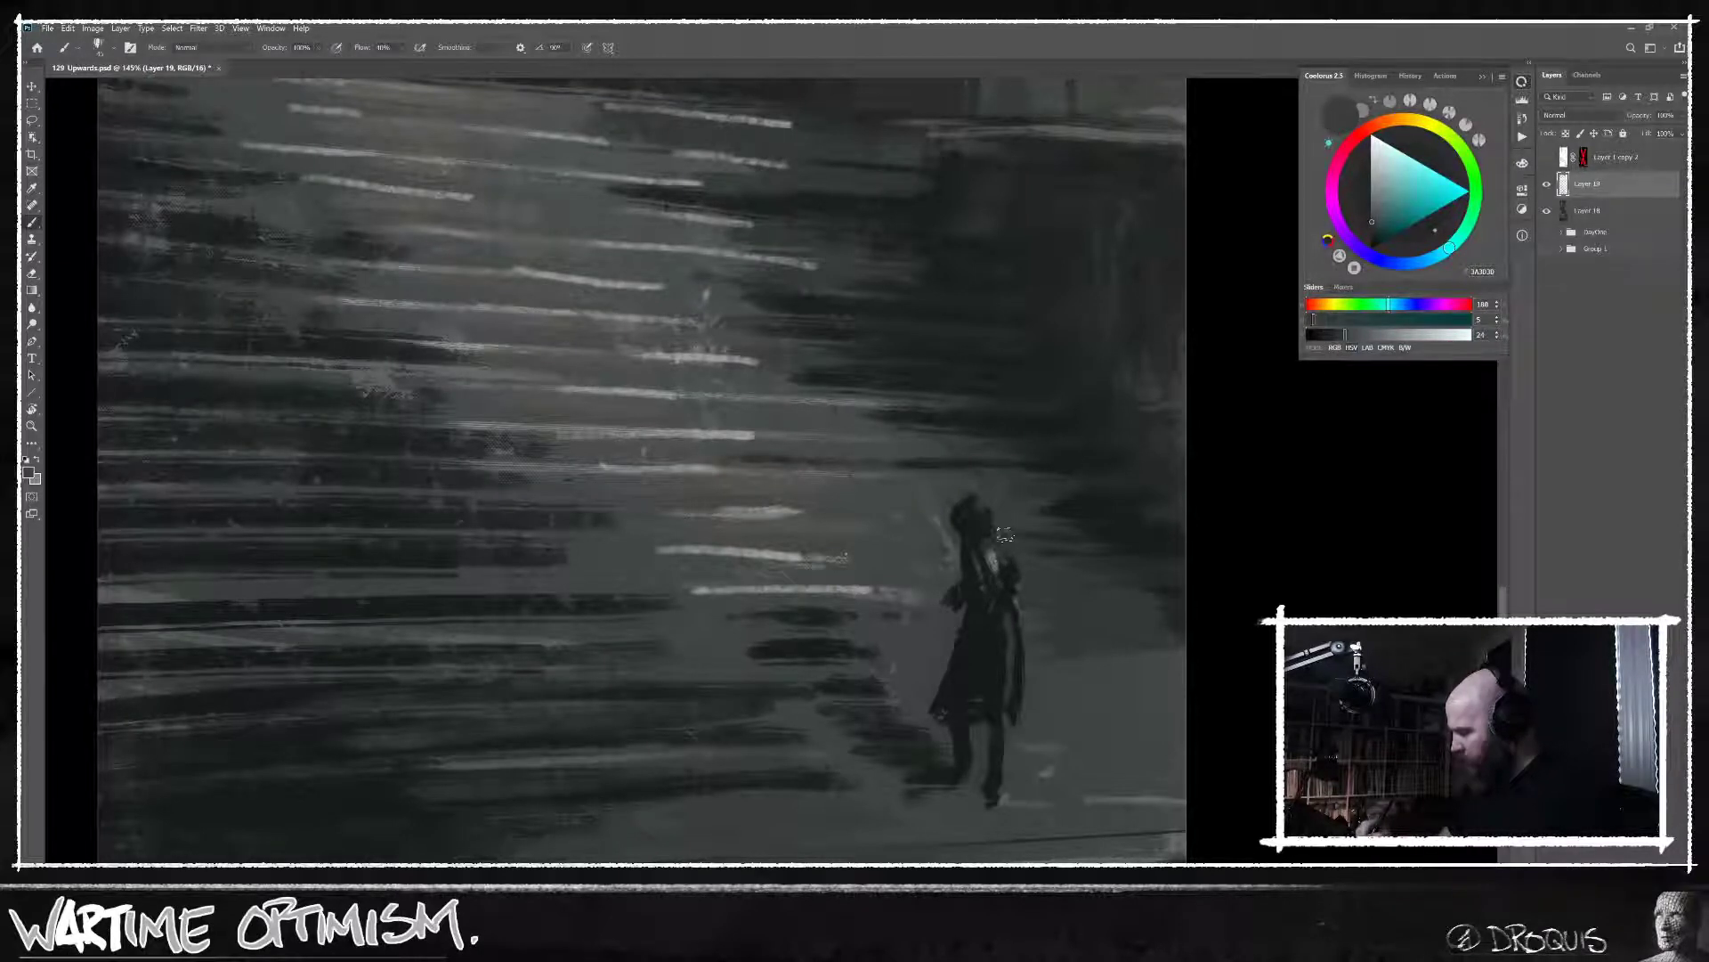
alt+click(1004, 559)
mouse_move(983, 506)
mouse_down()
mouse_move(988, 536)
mouse_move(987, 518)
mouse_up()
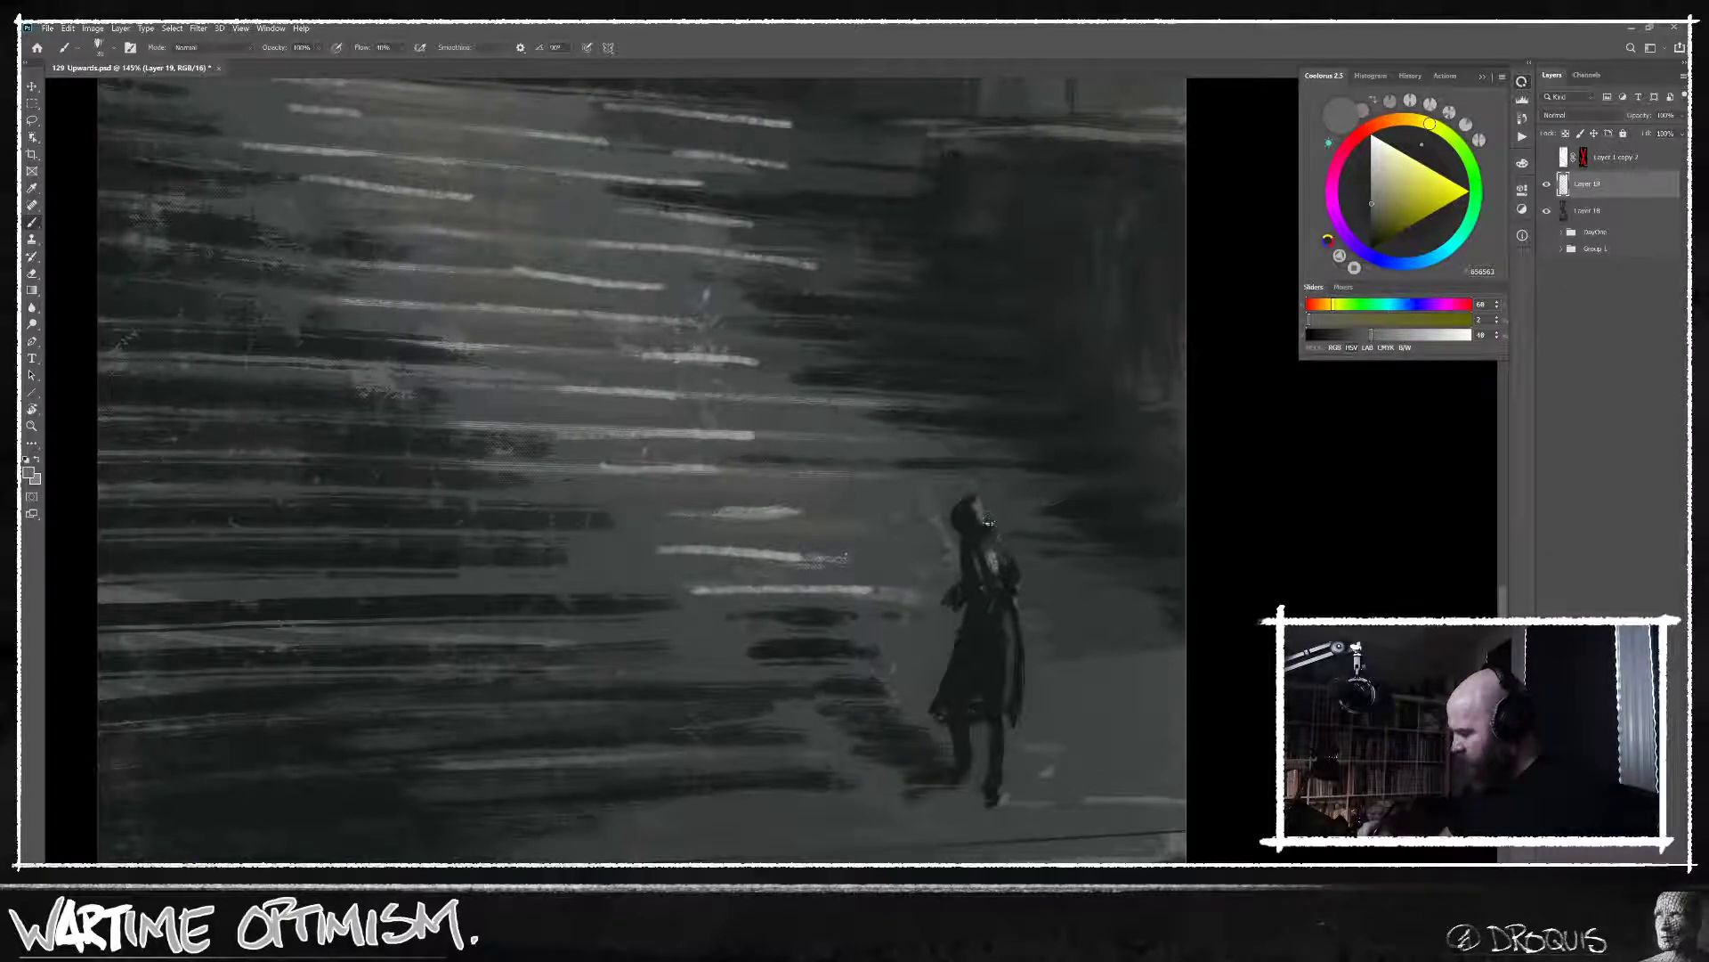
Accent the figure's face and upper body with a lighter grey and define the torso and arm with sampled dark tones.
drag(1017, 577, 1044, 506)
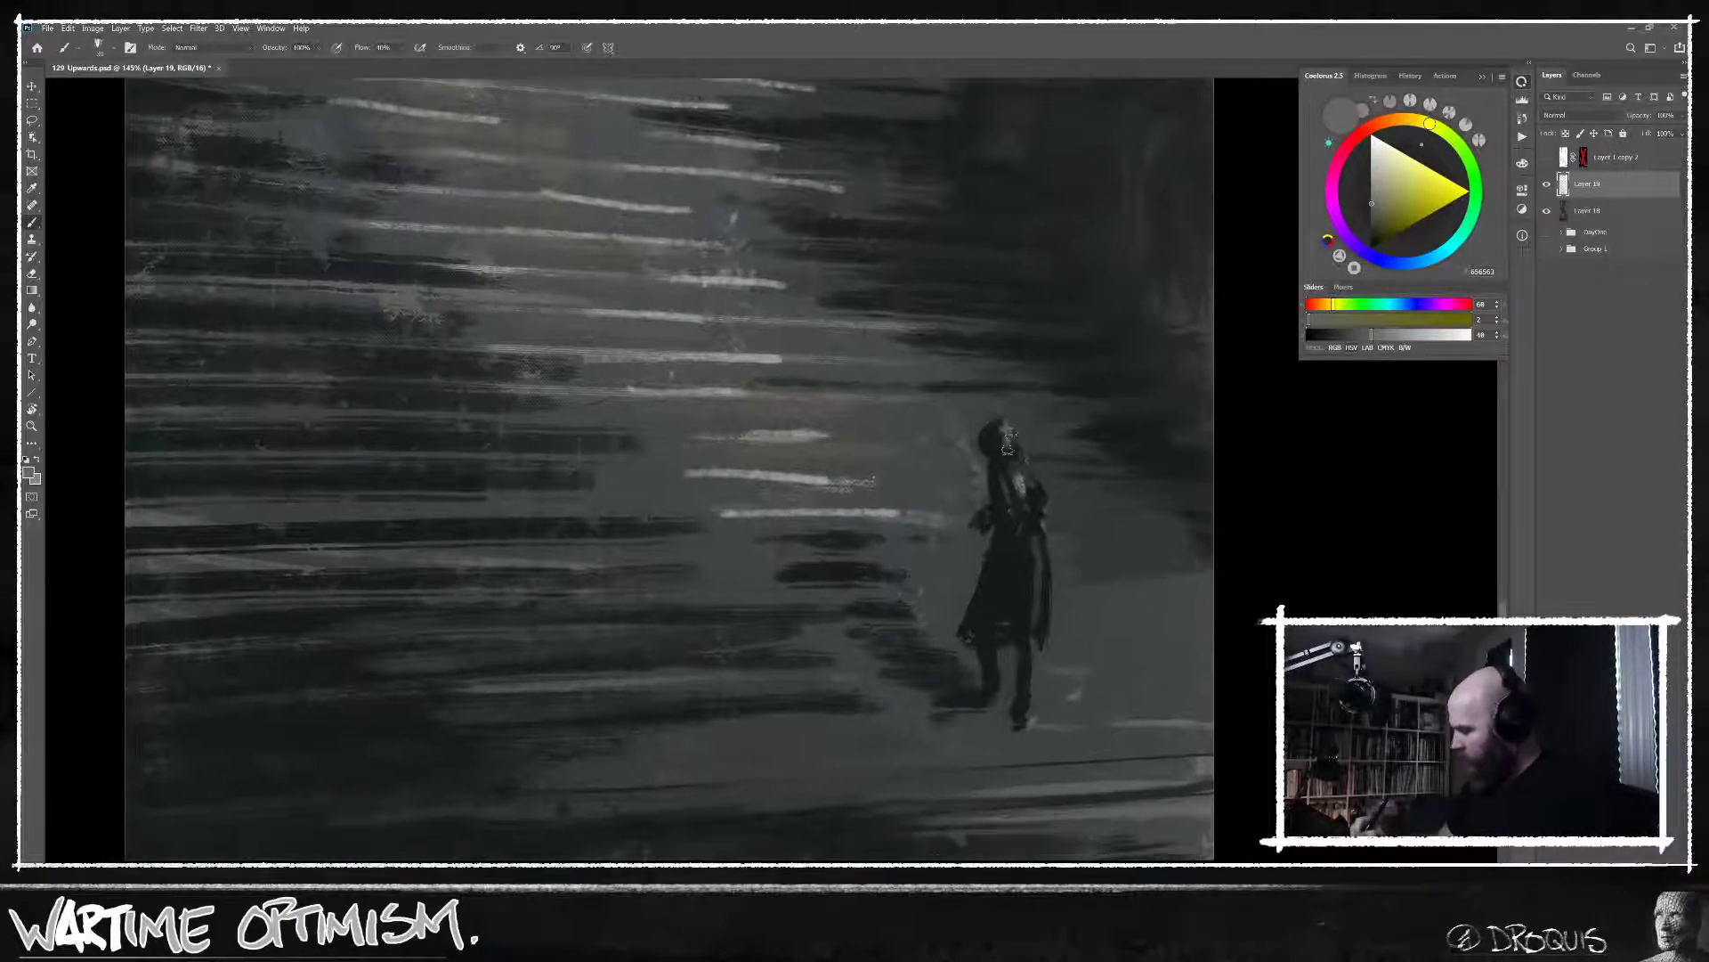
click(1371, 188)
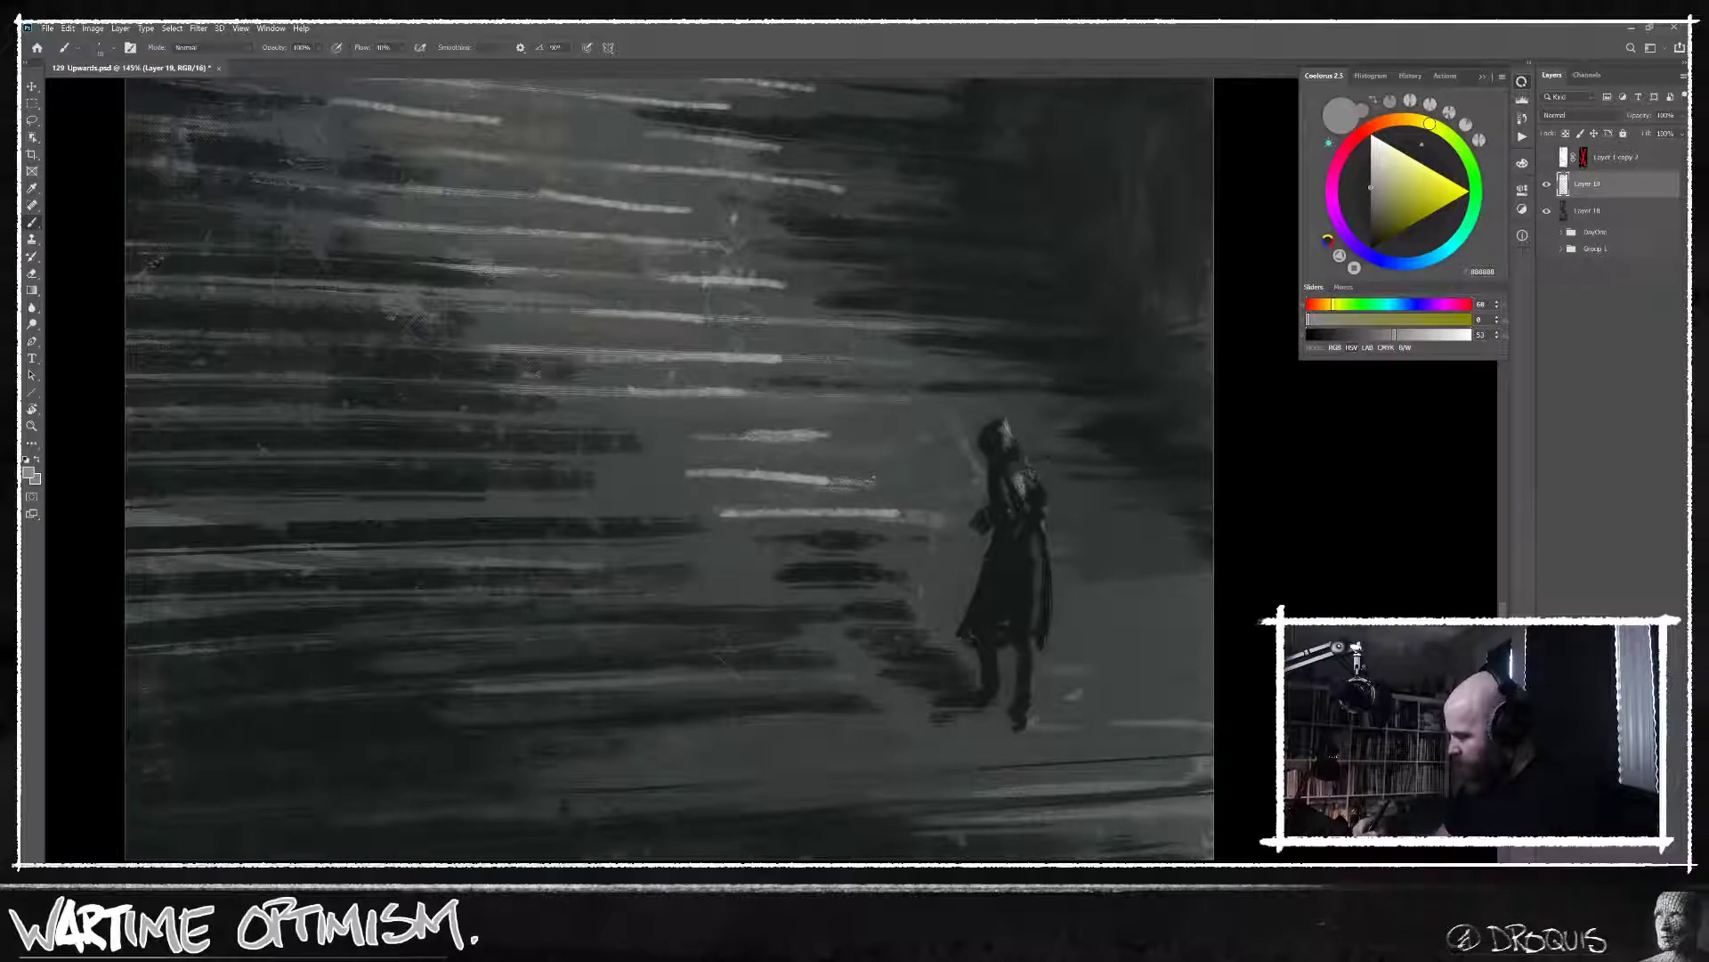
drag(1035, 475, 1009, 485)
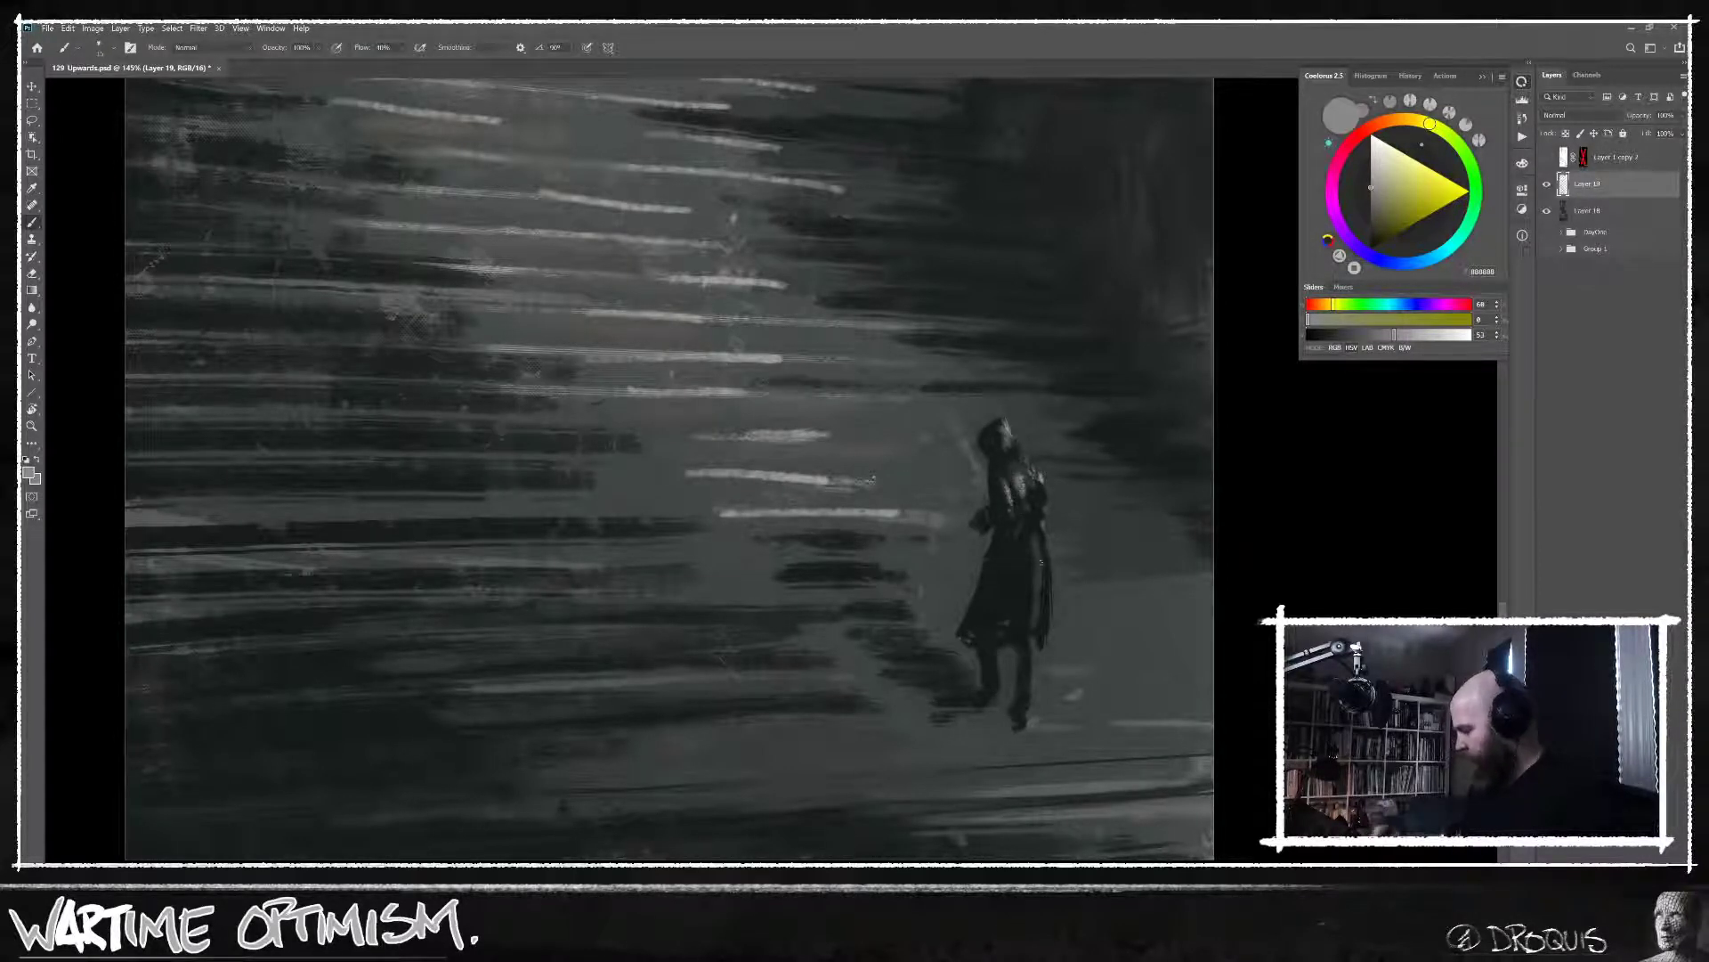
alt+click(1035, 539)
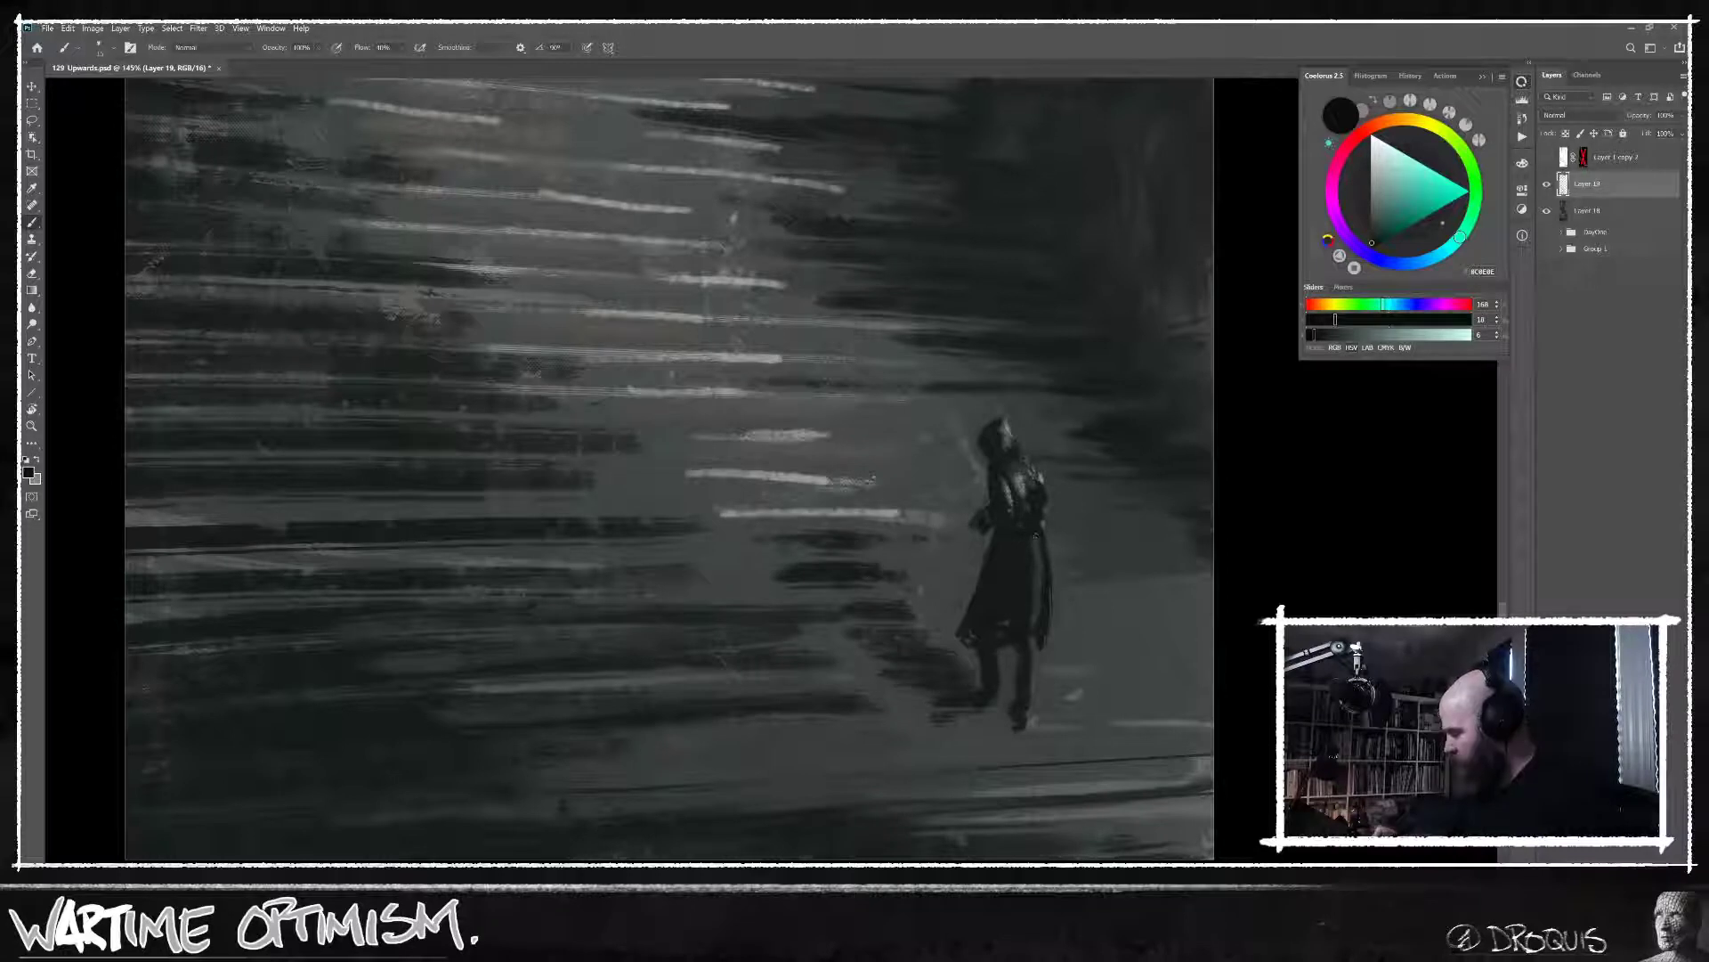
alt+click(1026, 463)
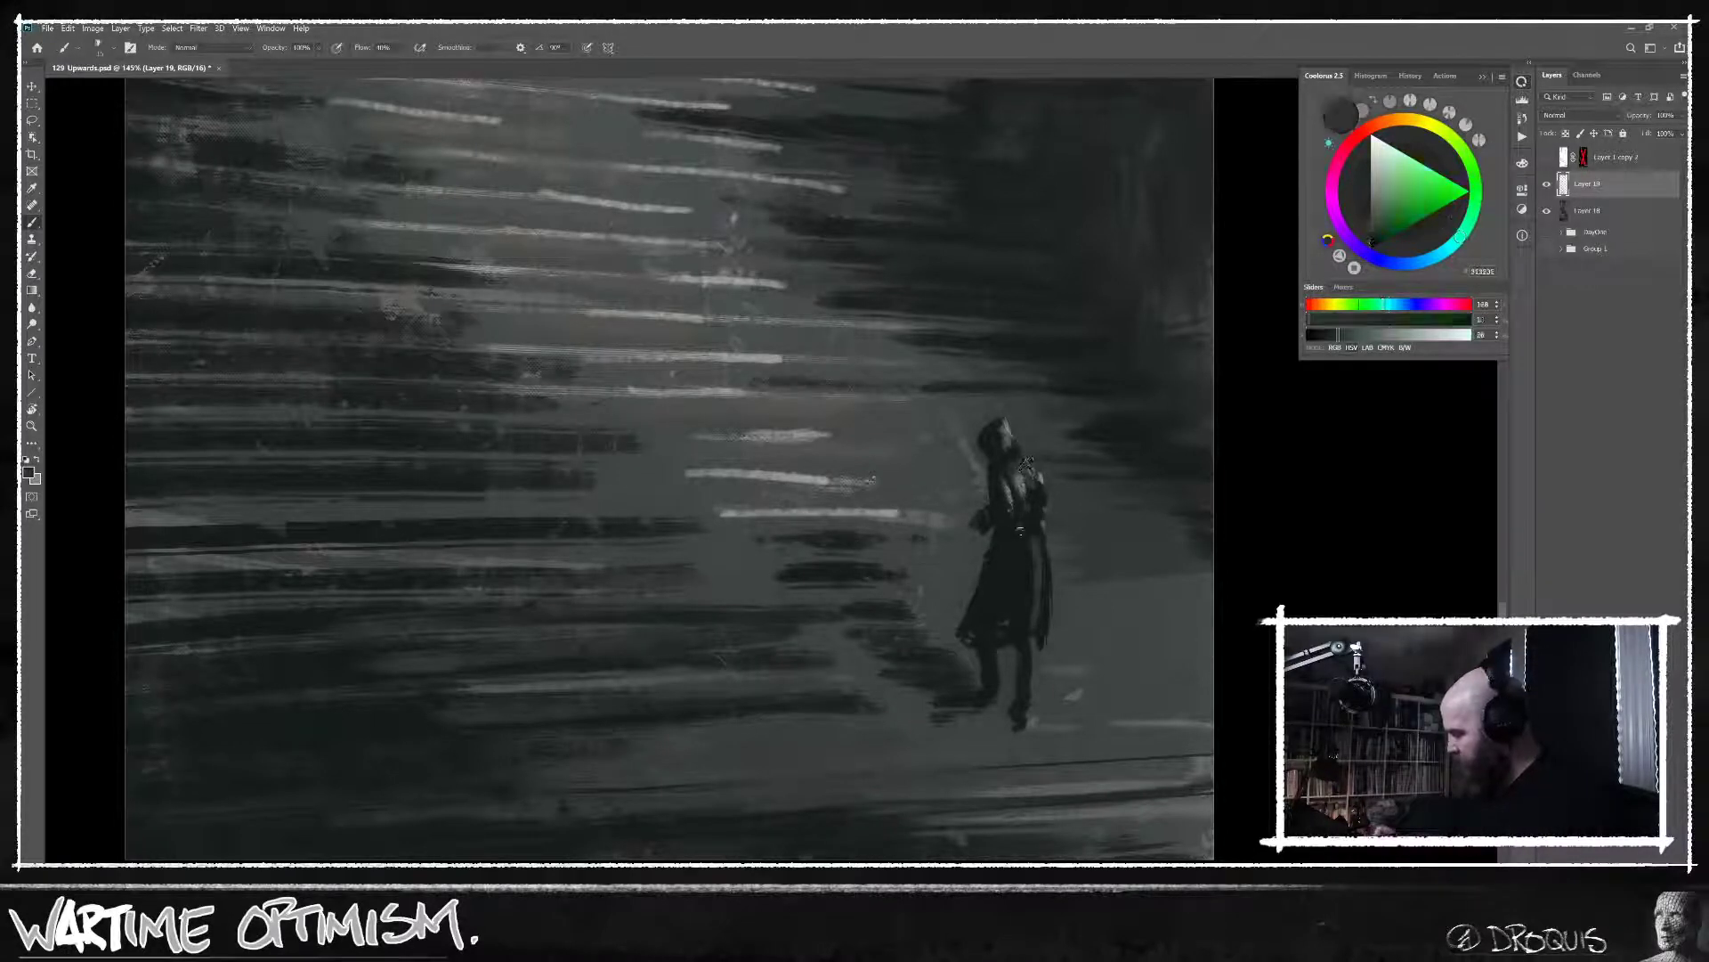
alt+click(1038, 531)
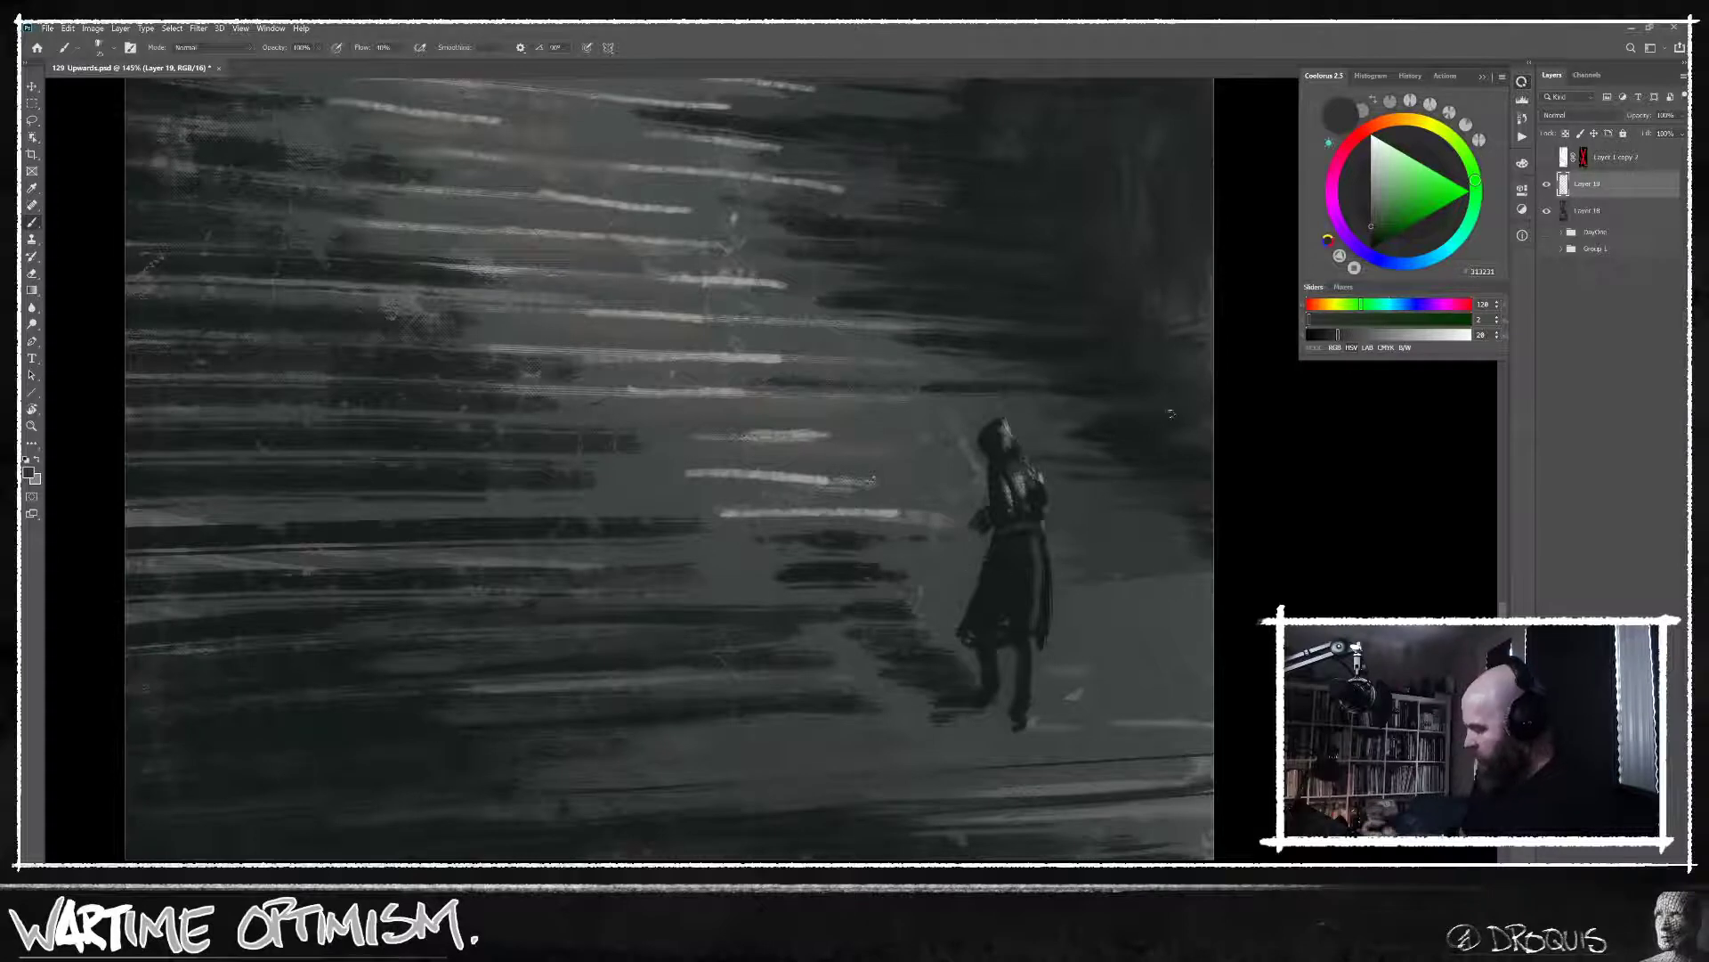
Smooth the figure's coat and hem with sampled near-black greens and touch up the dark of the head.
alt+click(1018, 612)
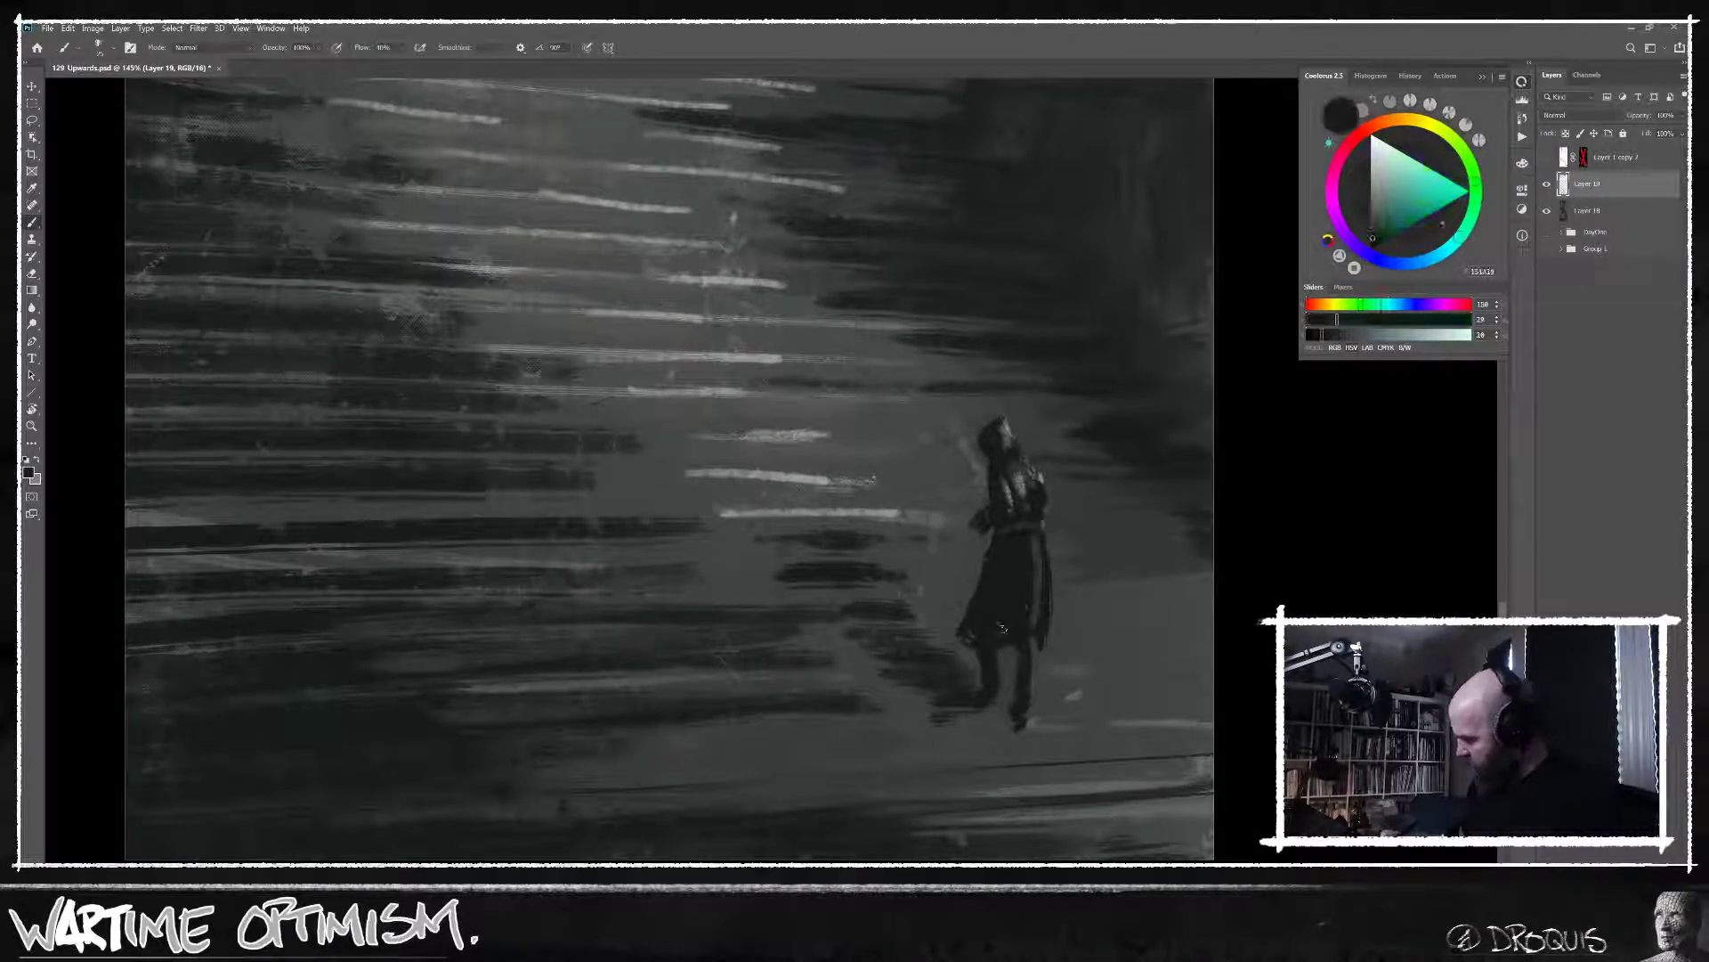
alt+click(985, 591)
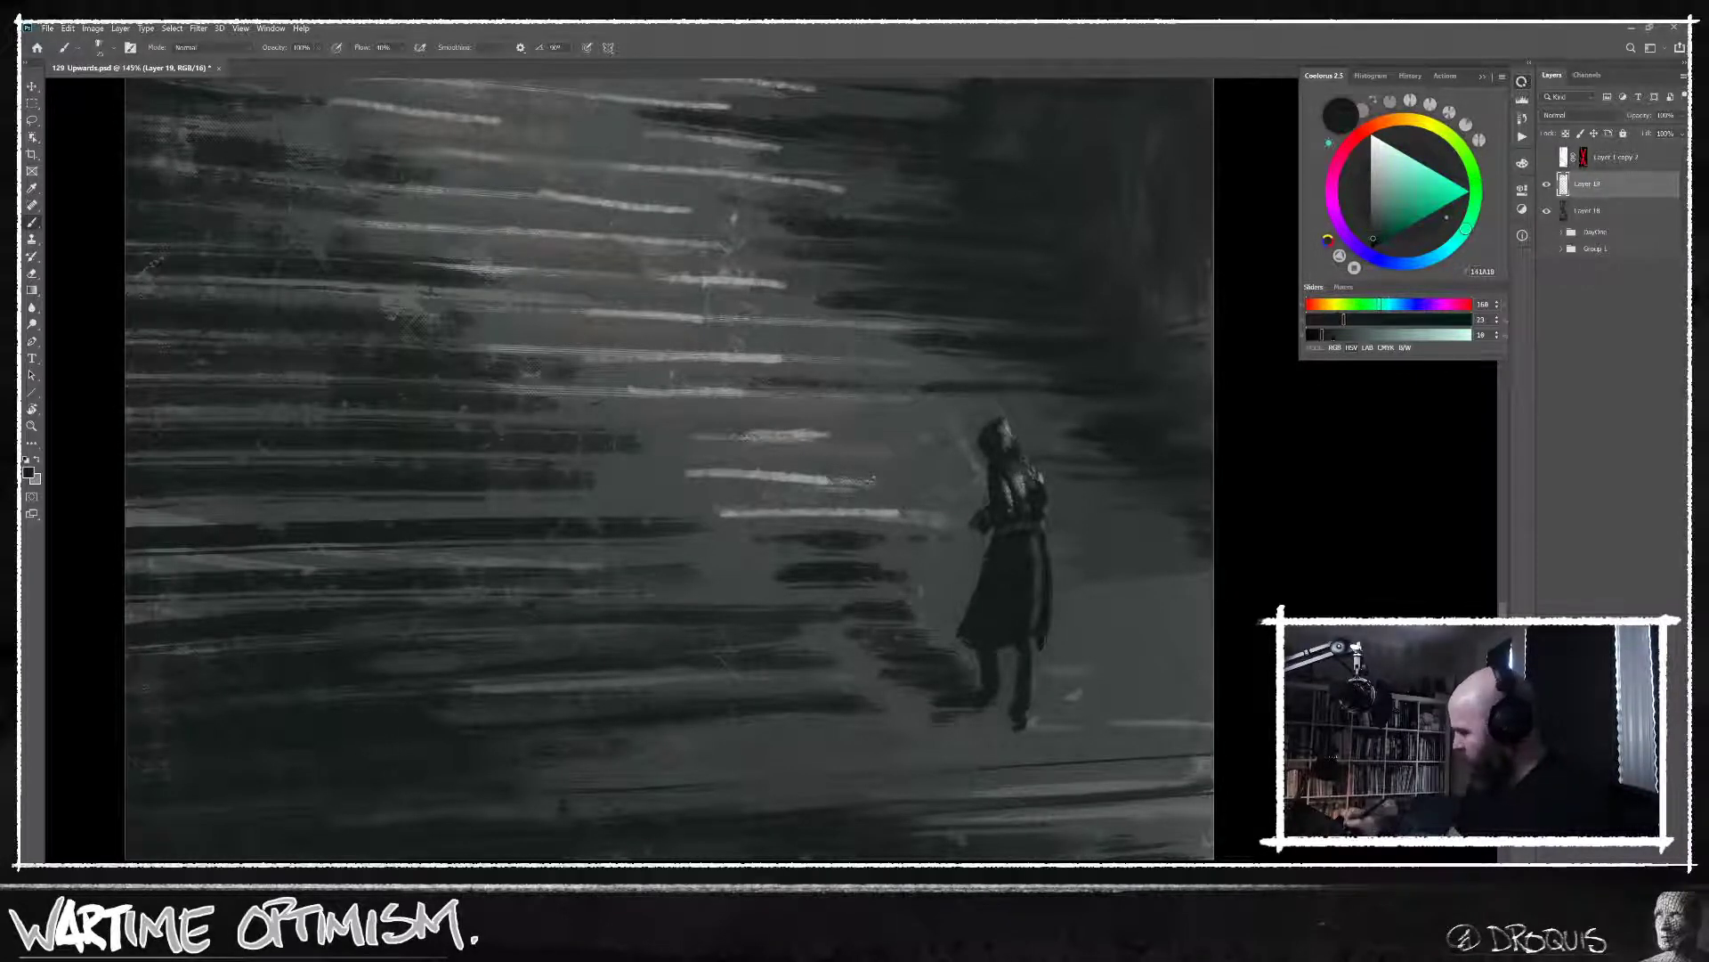
alt+click(993, 597)
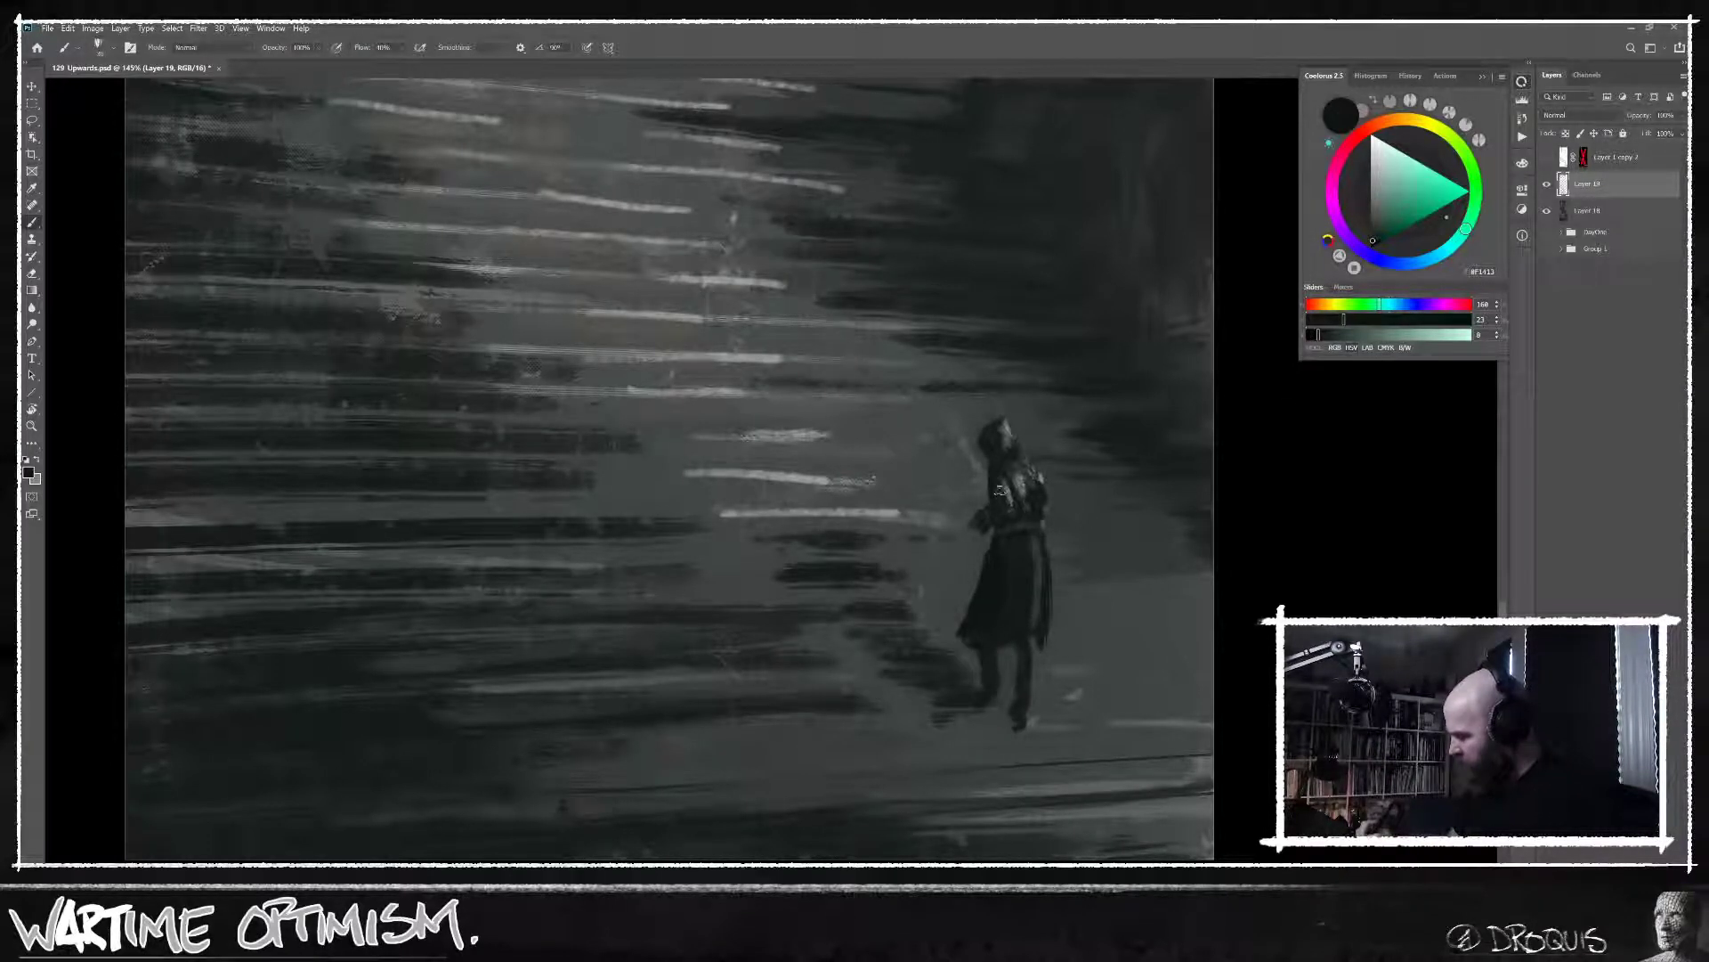
drag(989, 440, 997, 438)
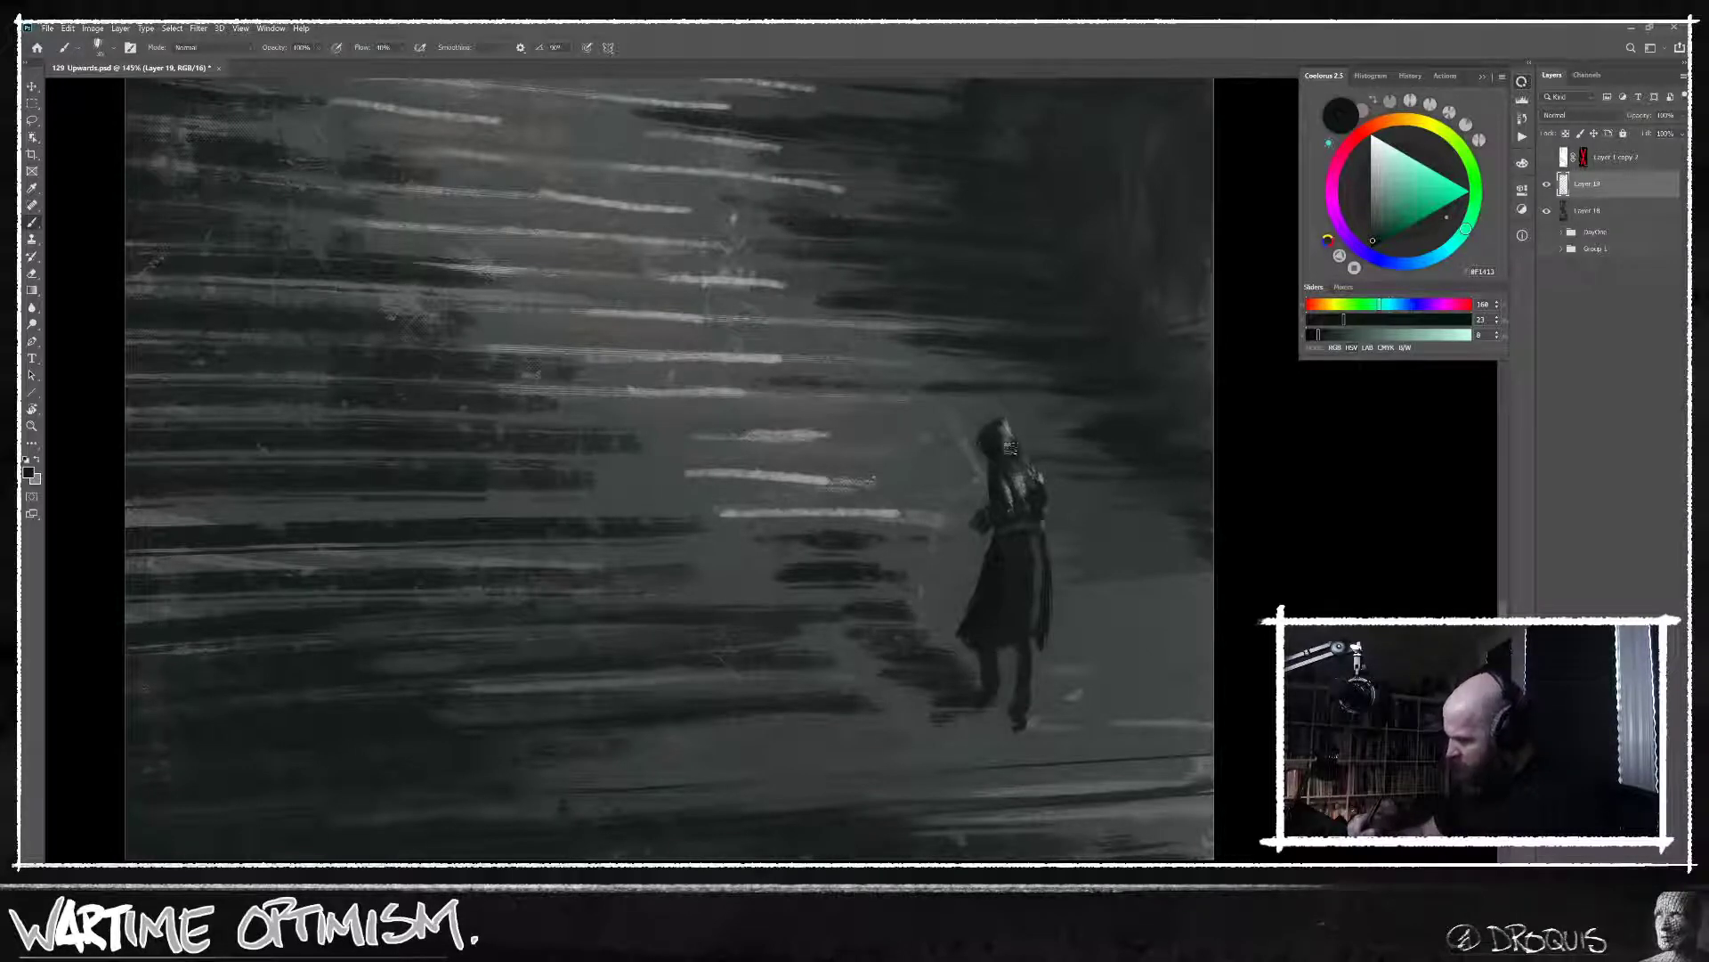
Refine the folds of the figure's long coat and the legs below it with alternating sampled dark greys.
alt+click(1044, 567)
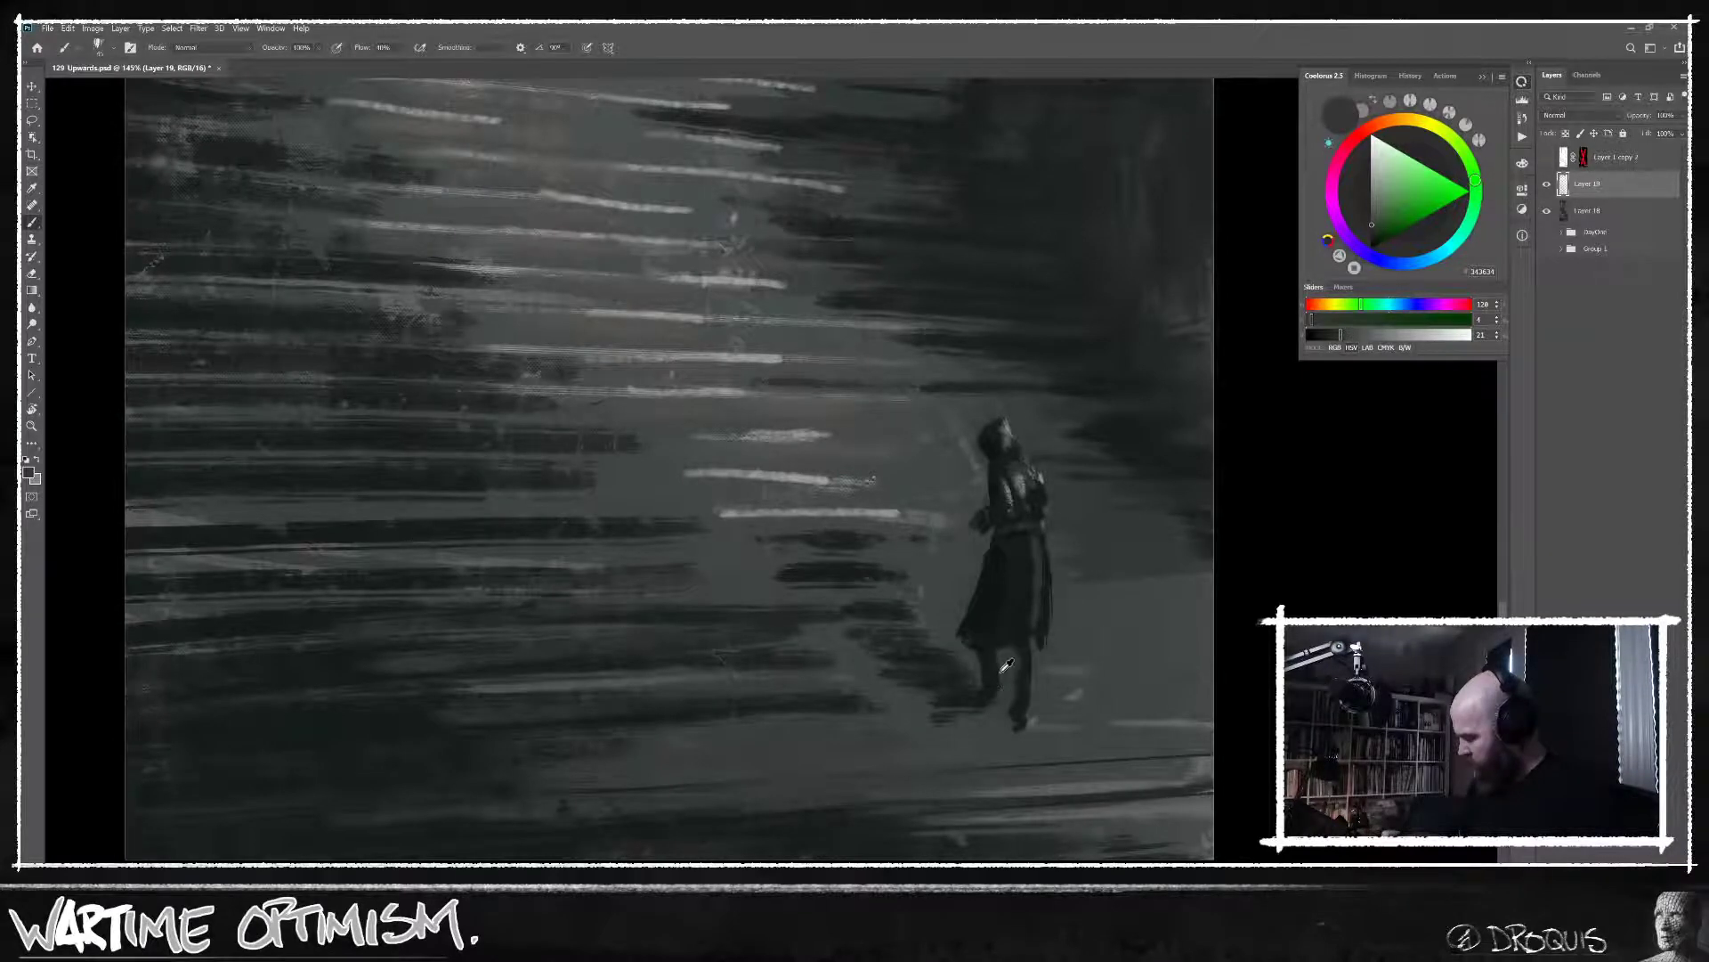
alt+click(1049, 558)
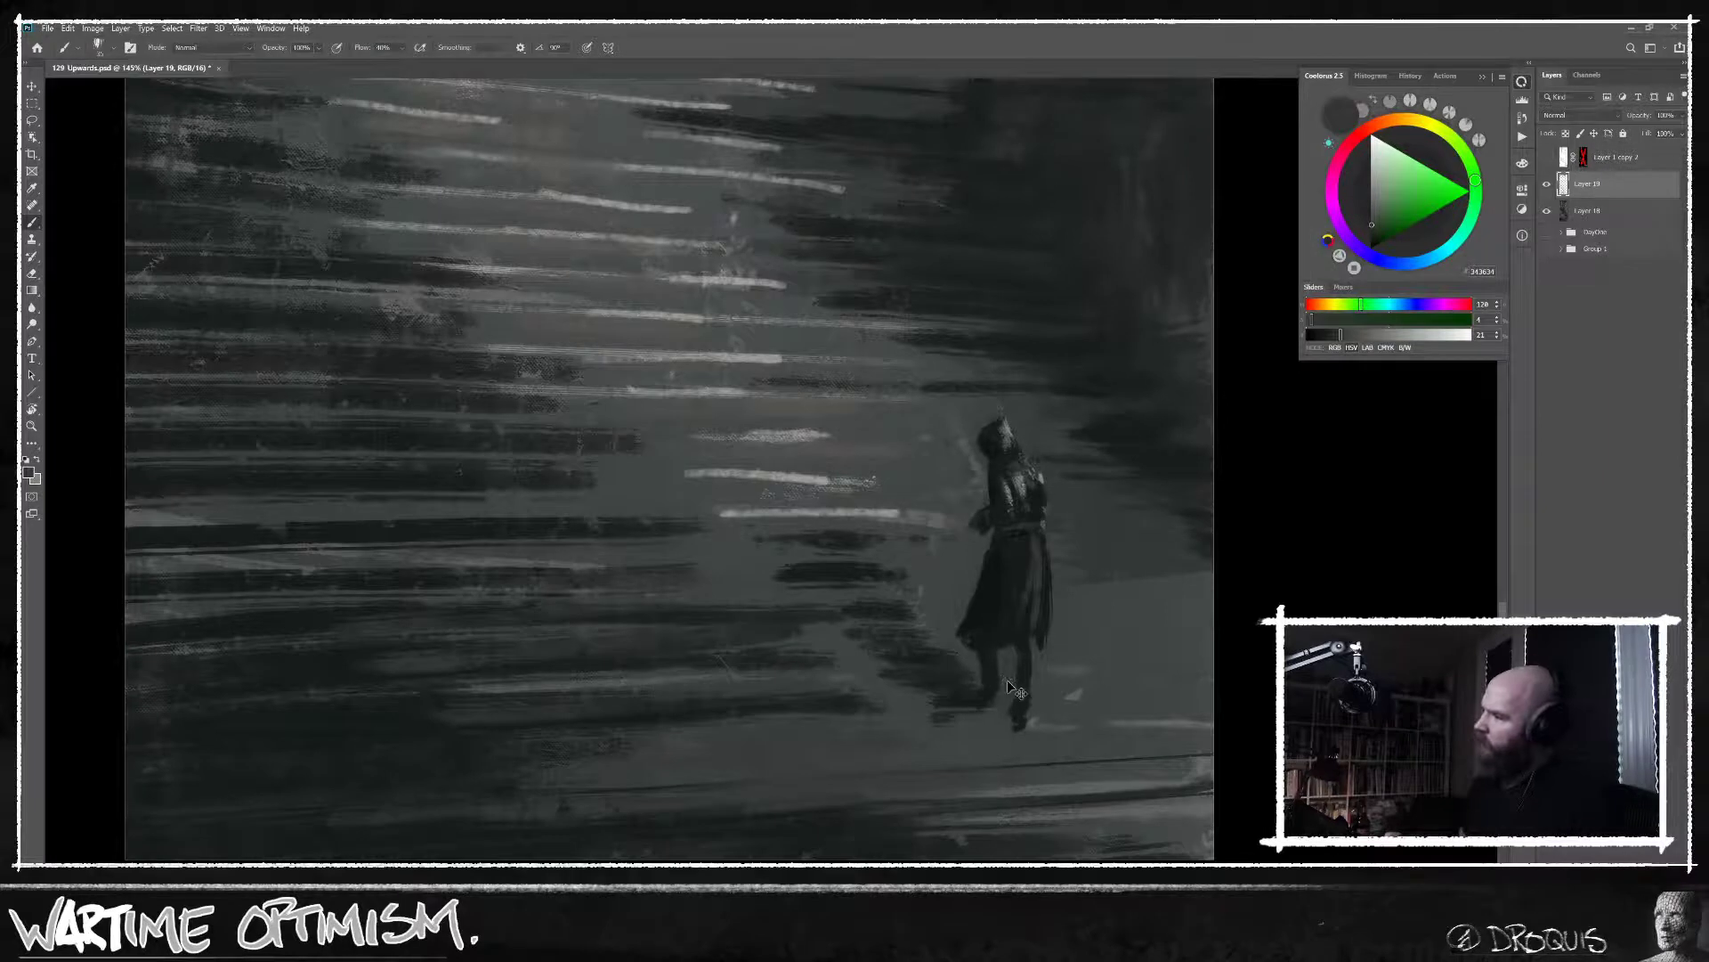
alt+click(1032, 621)
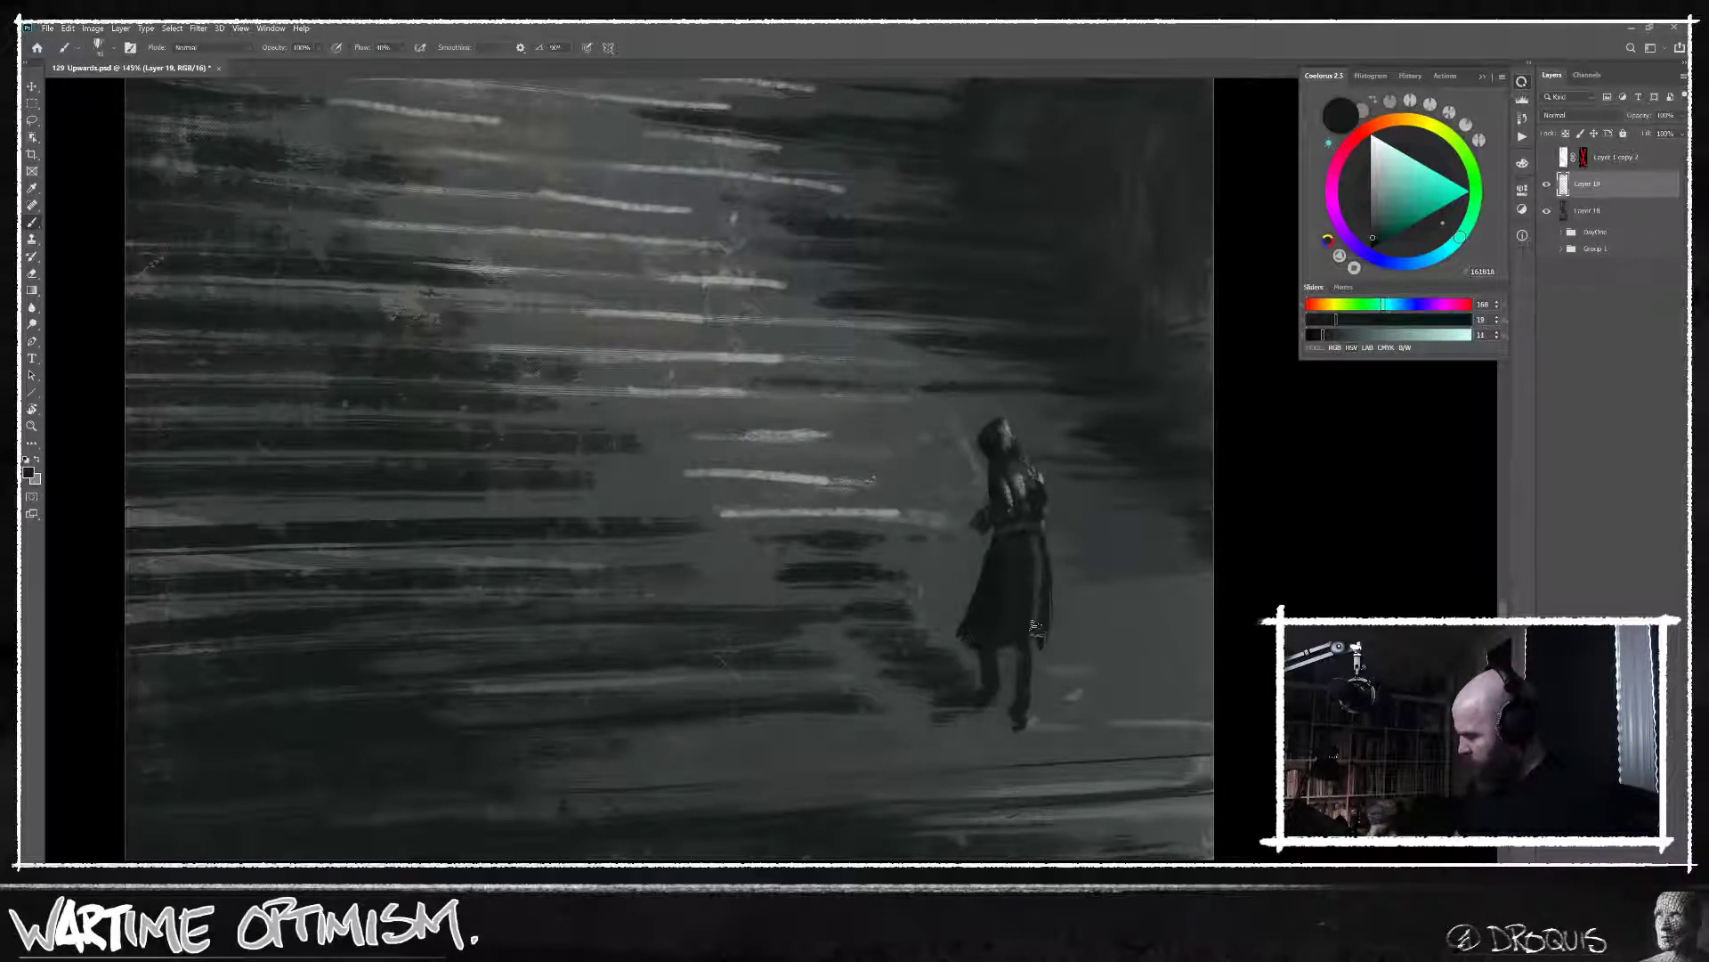
alt+click(1041, 574)
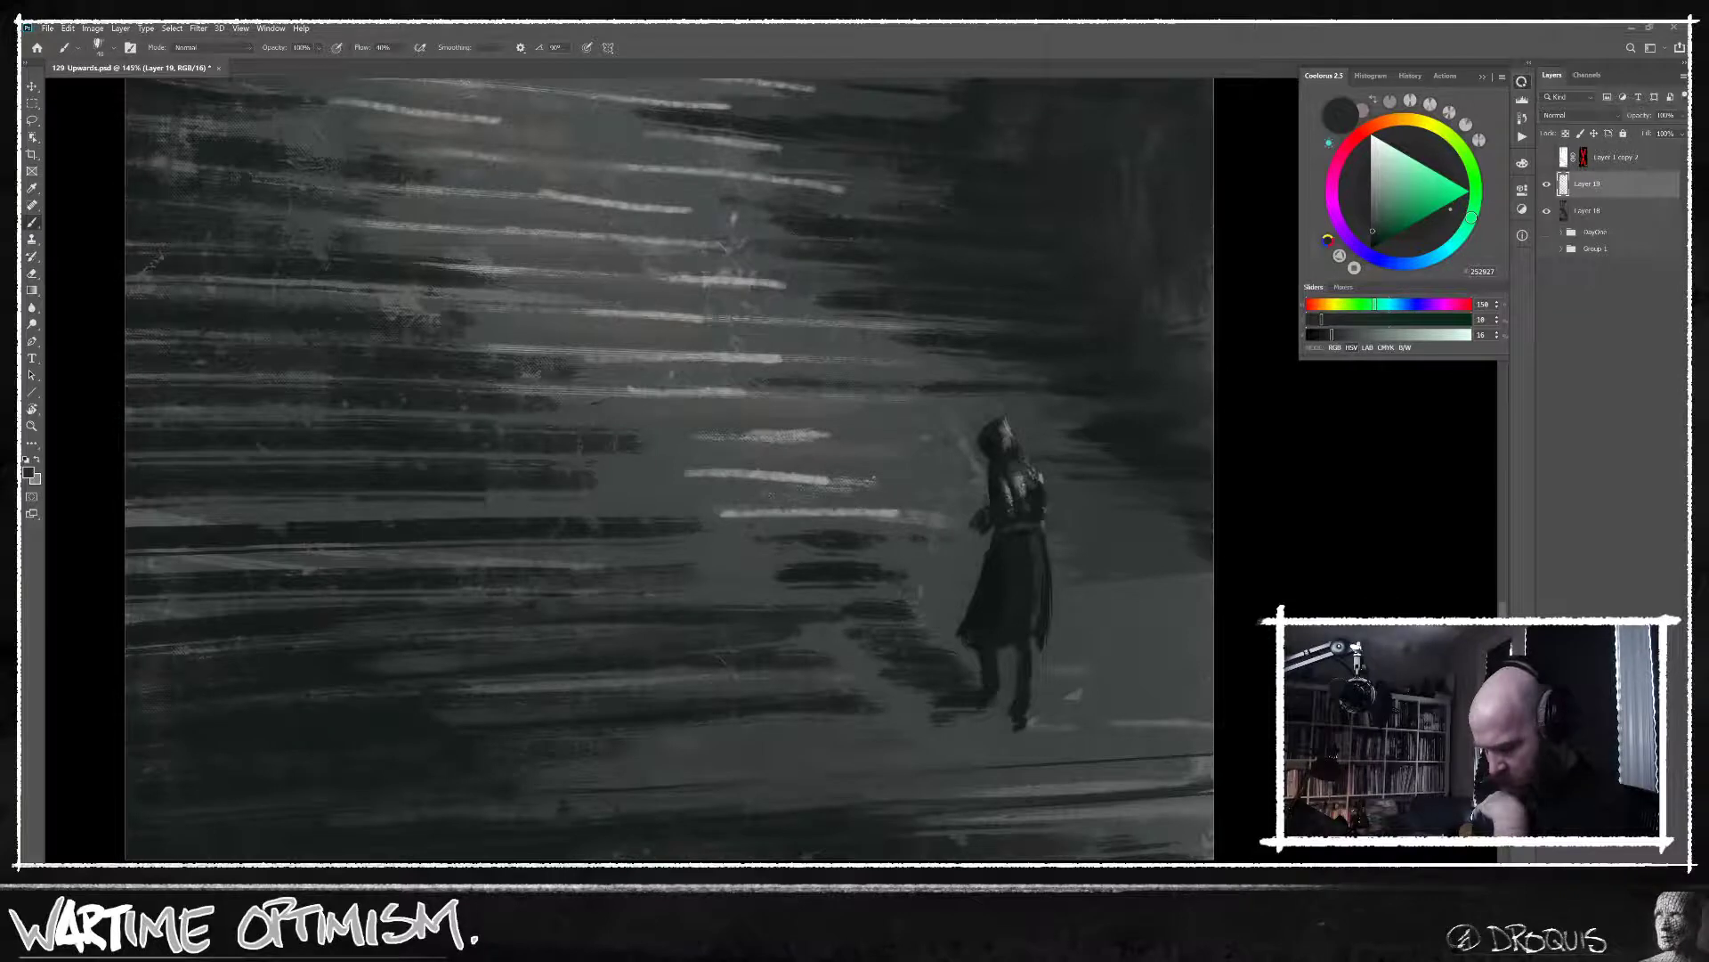
key(super)
key(super)
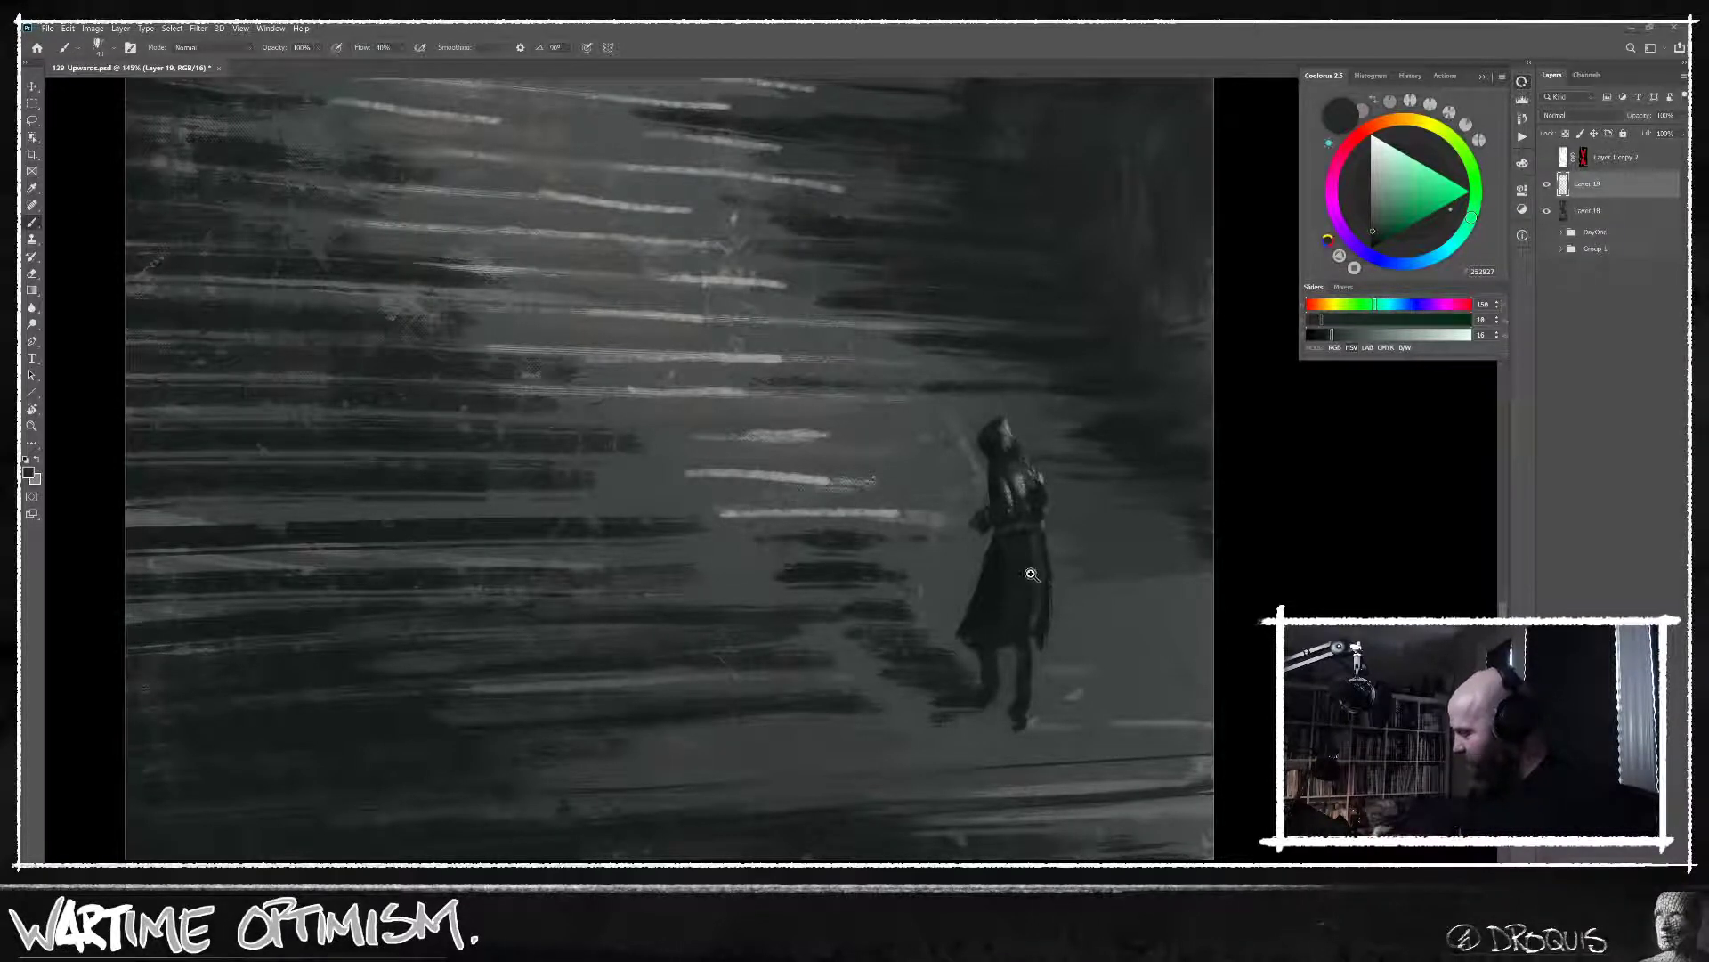
Try a small dark red balloon above the figure on a new layer, with a light grey string leading to the hand.
mouse_move(1070, 572)
mouse_down()
mouse_move(1033, 587)
mouse_move(1060, 591)
mouse_move(1044, 599)
mouse_move(1045, 499)
mouse_up()
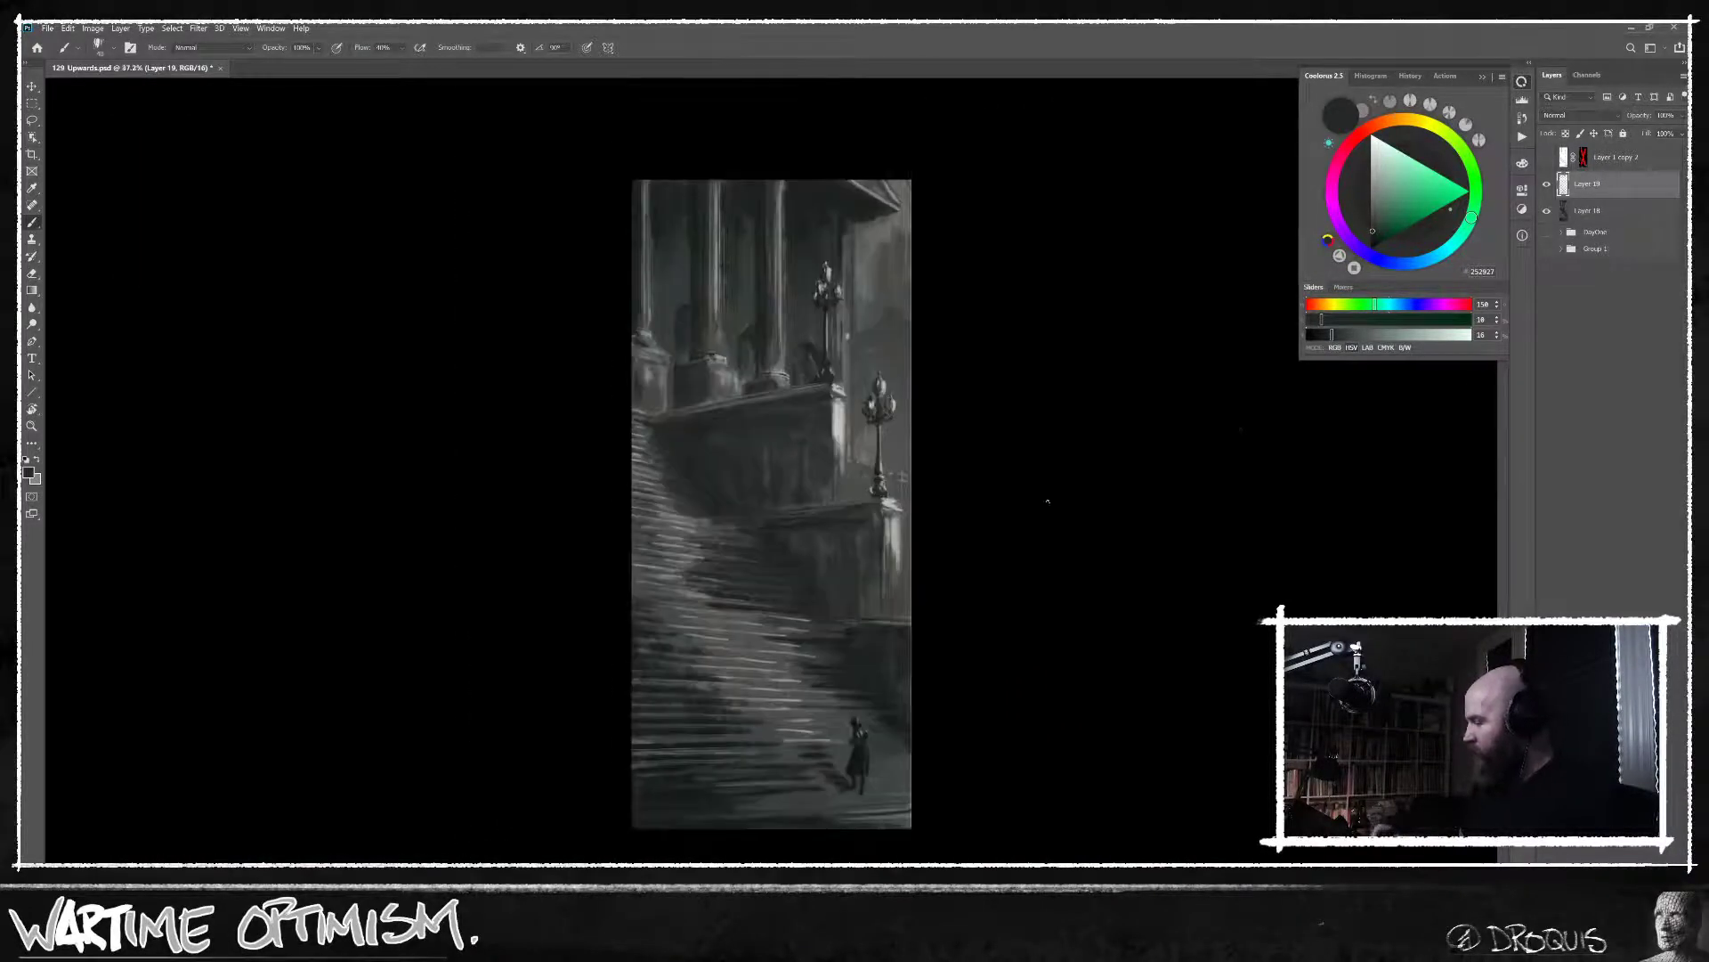
key(ctrl+shift+alt+n)
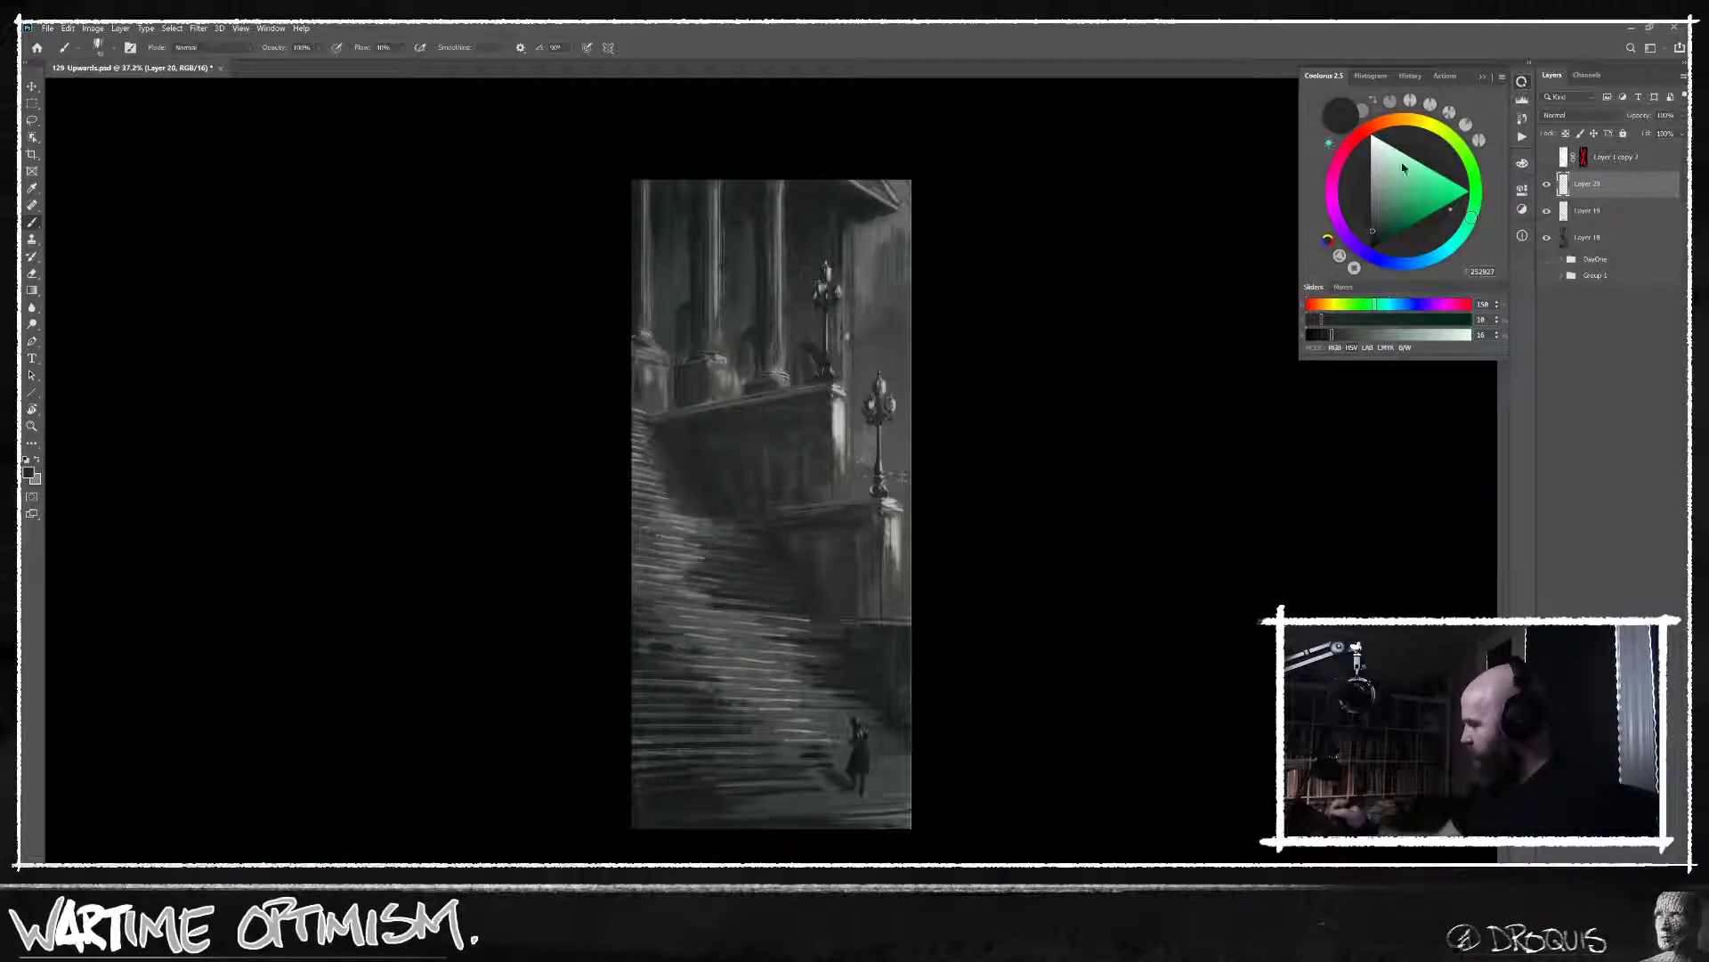
click(1359, 133)
click(1380, 215)
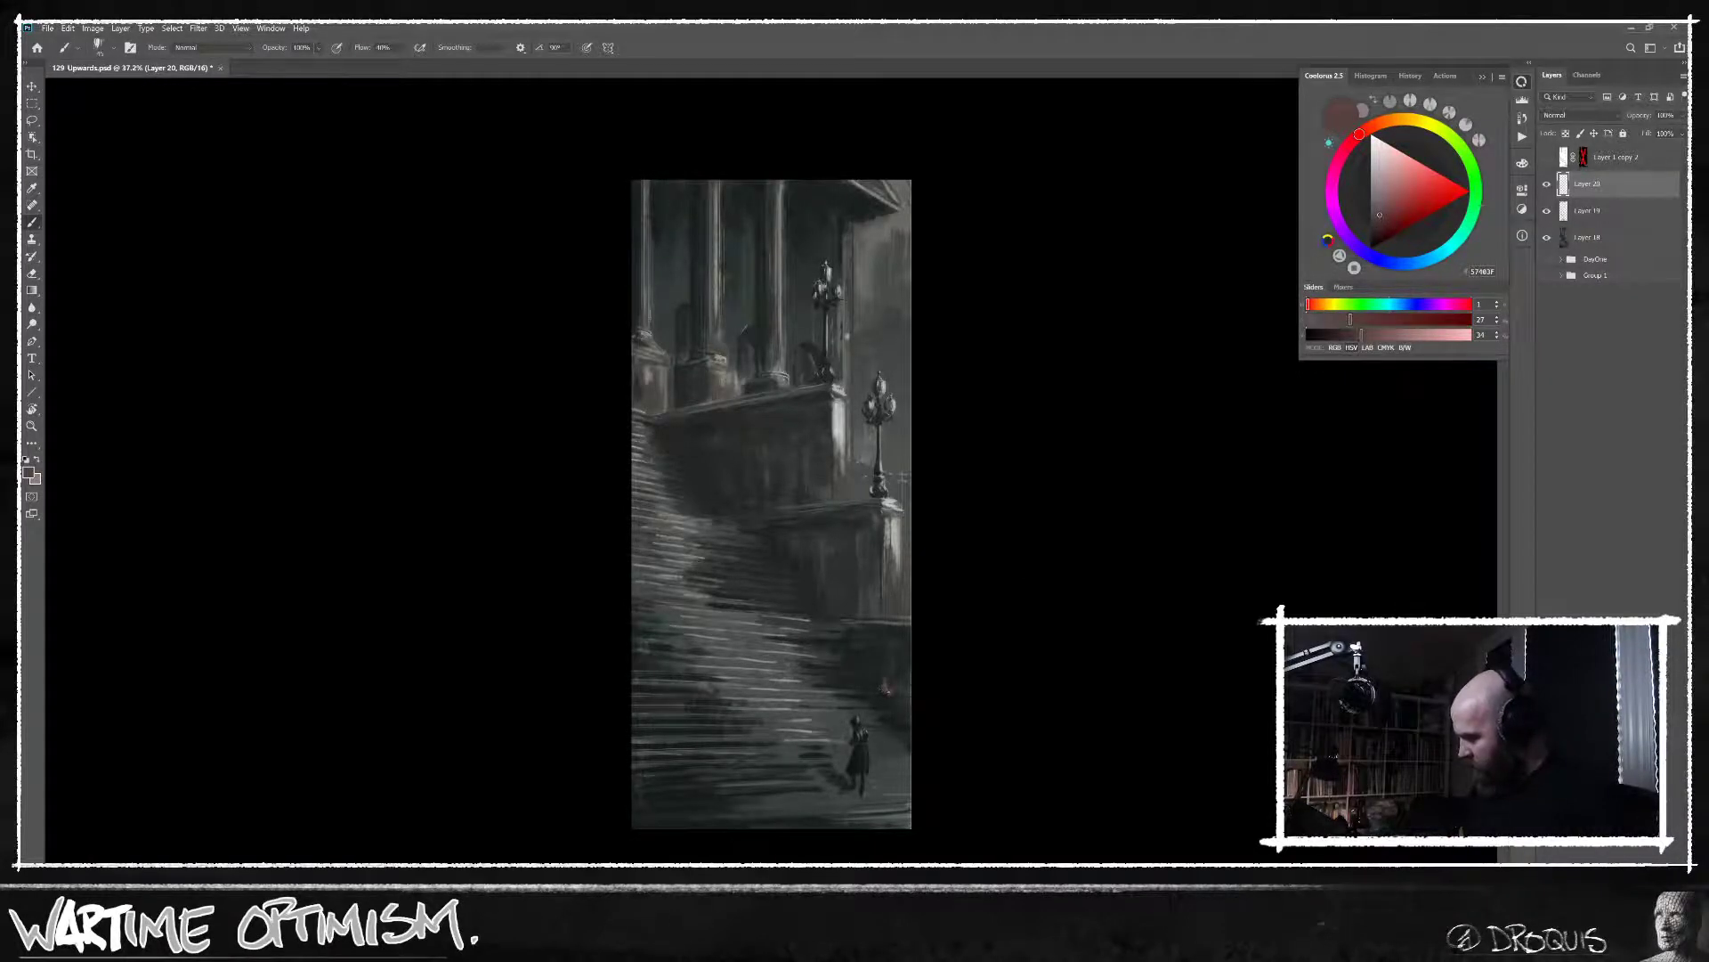
click(886, 686)
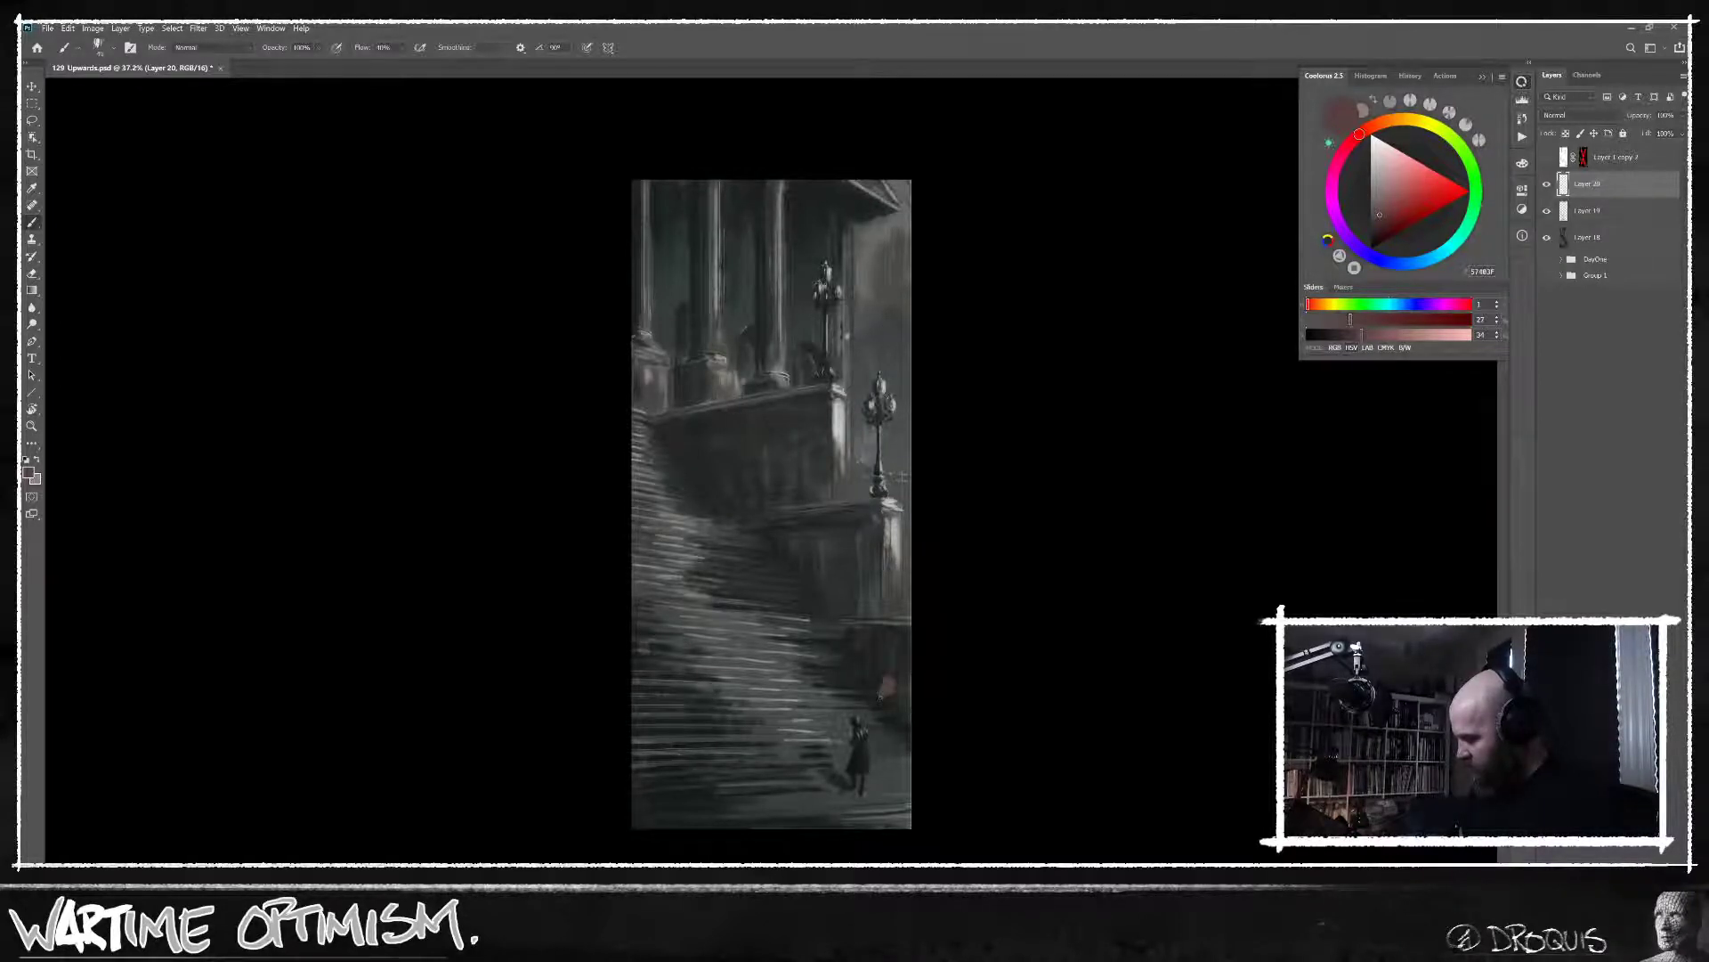
alt+click(895, 533)
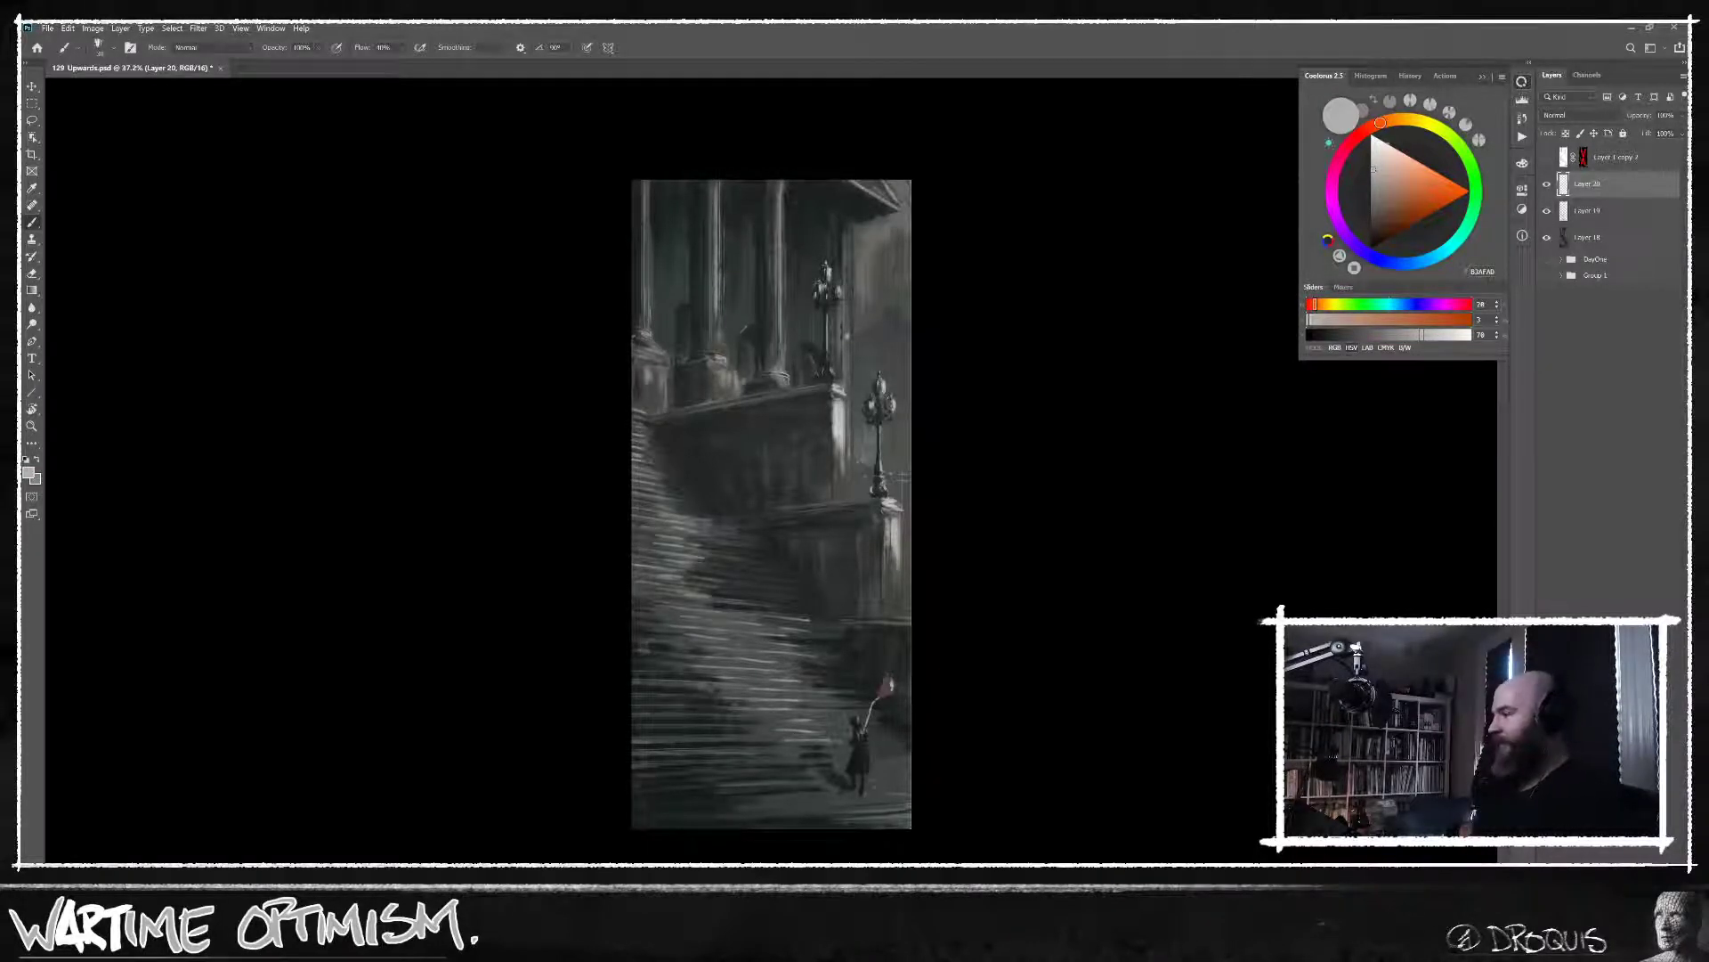
Try brighter orange and saturated red tones on the balloon, and delete the balloon's layer.
click(1389, 189)
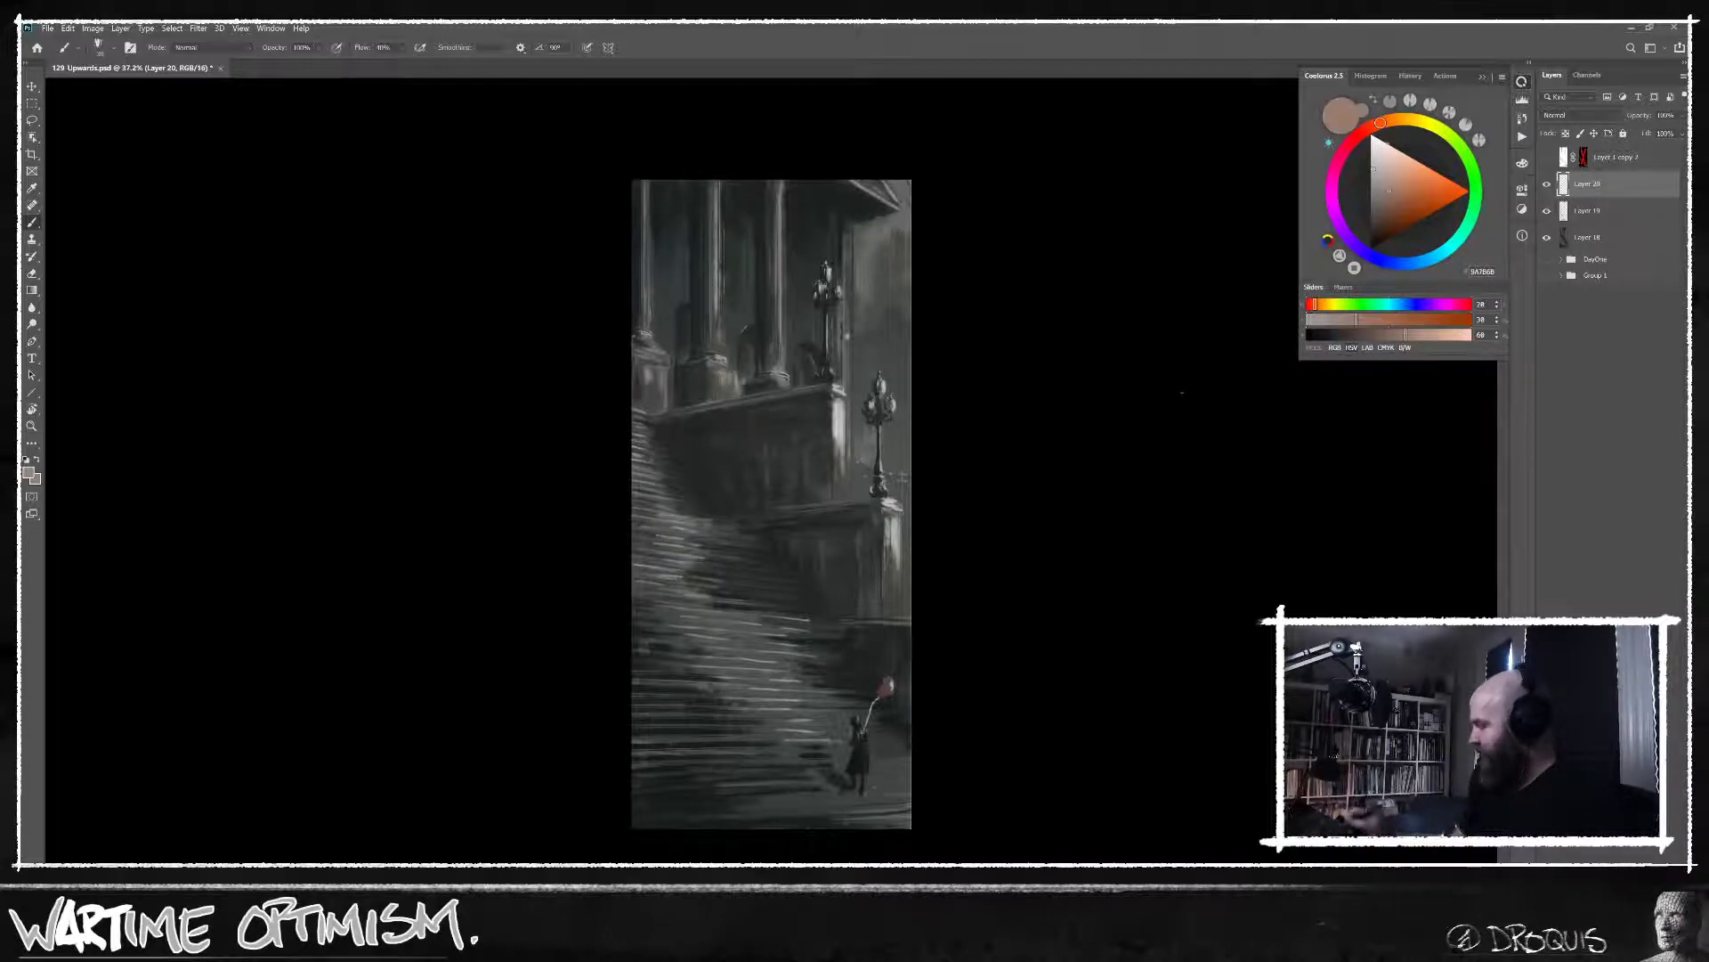
click(1412, 188)
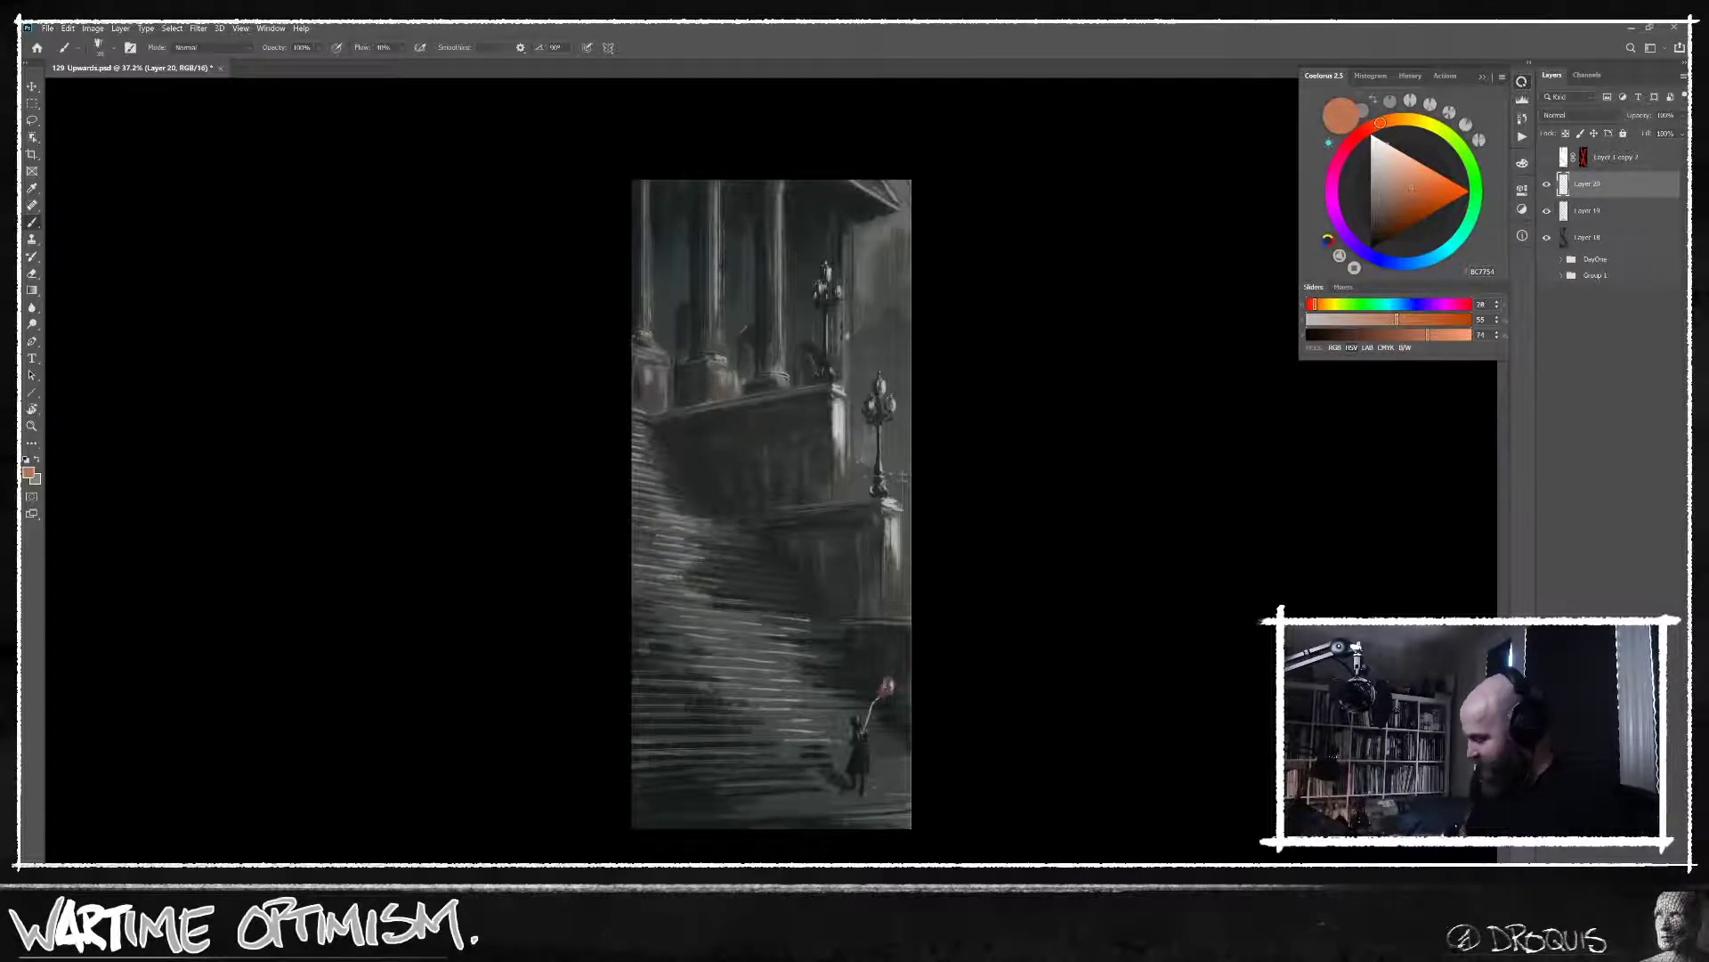
click(1404, 214)
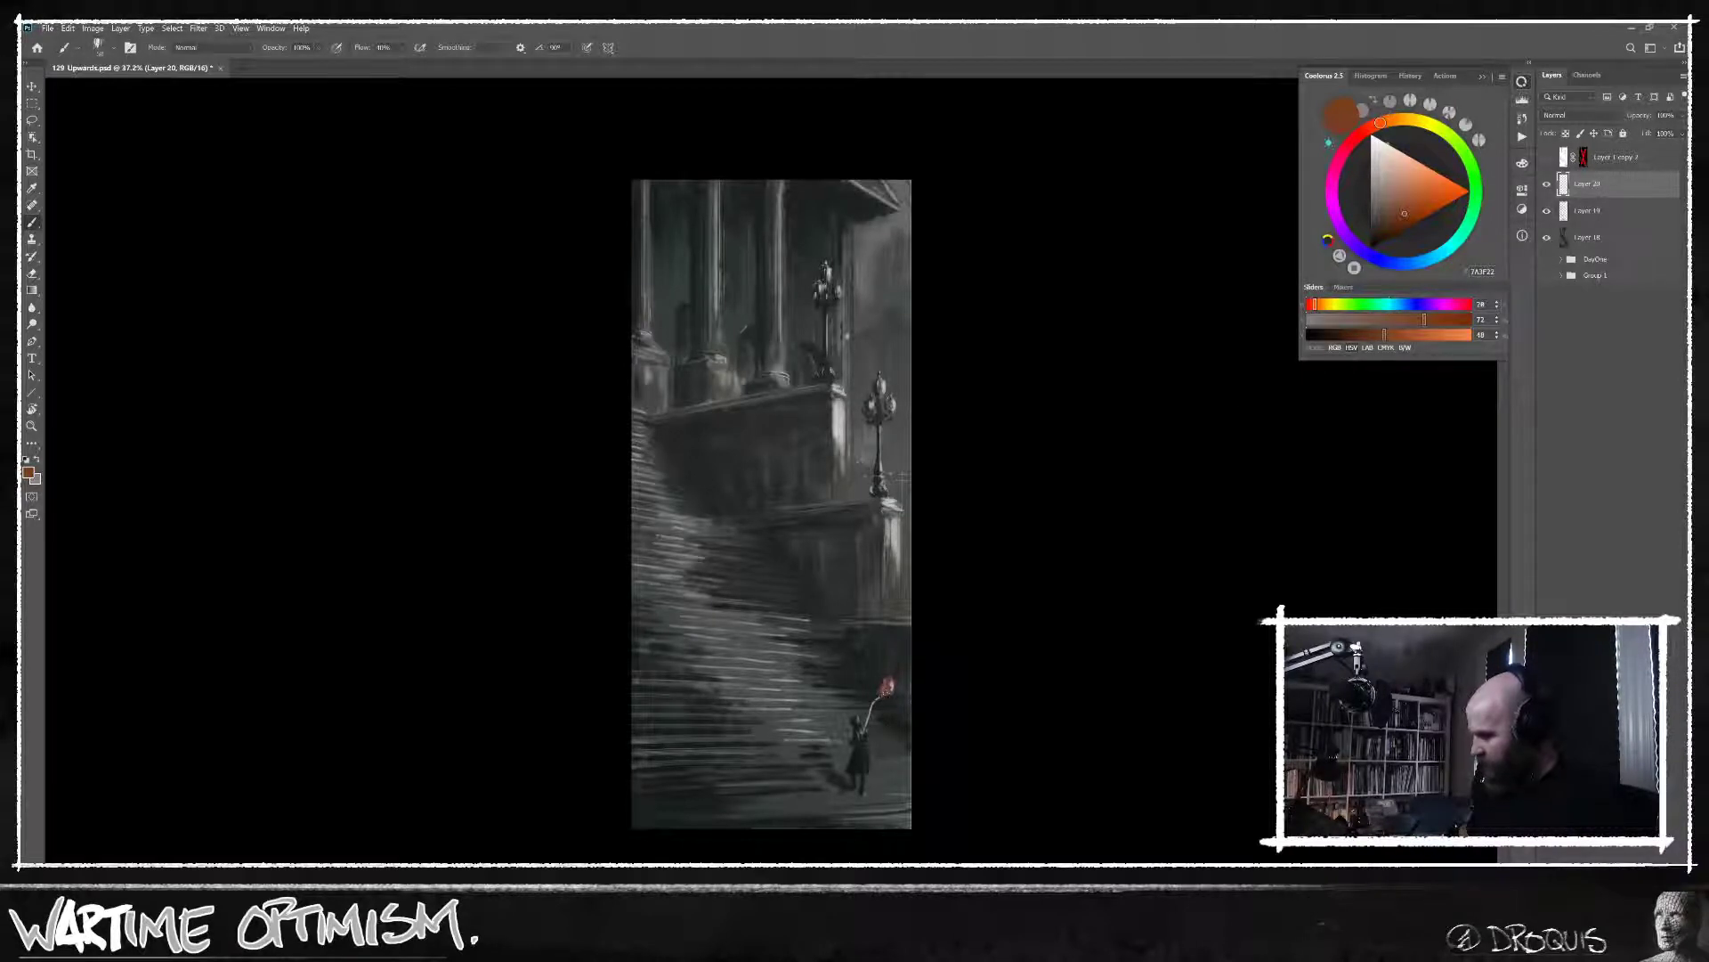
click(1367, 129)
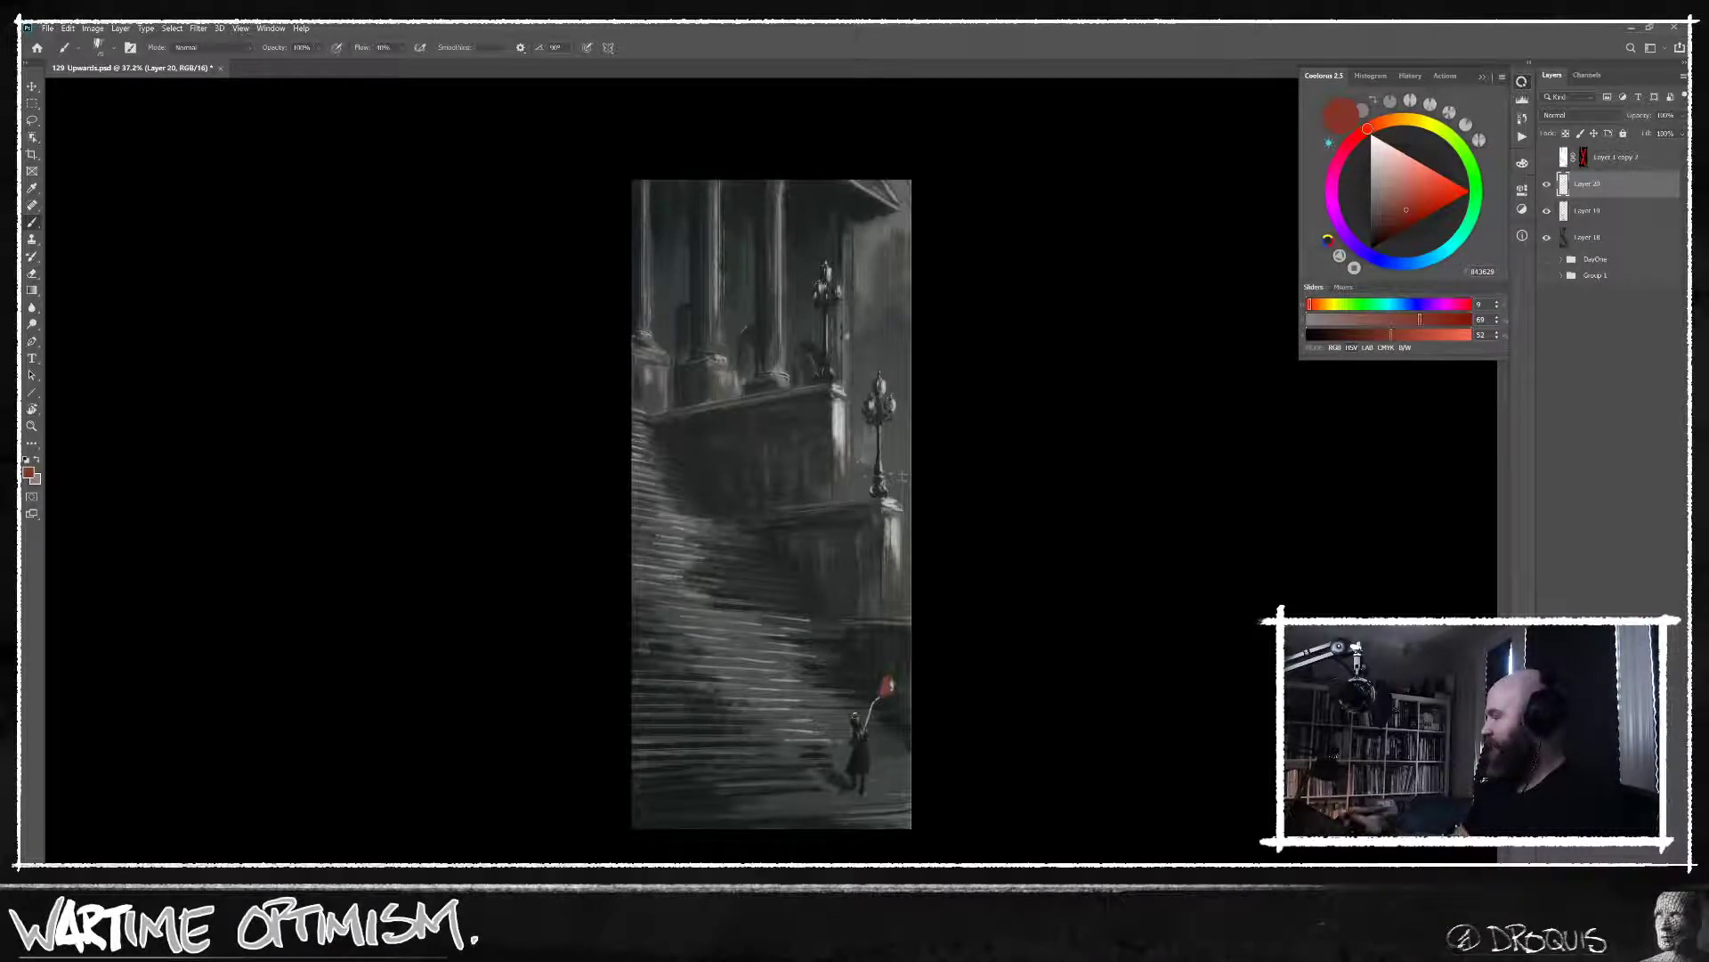
key(Delete)
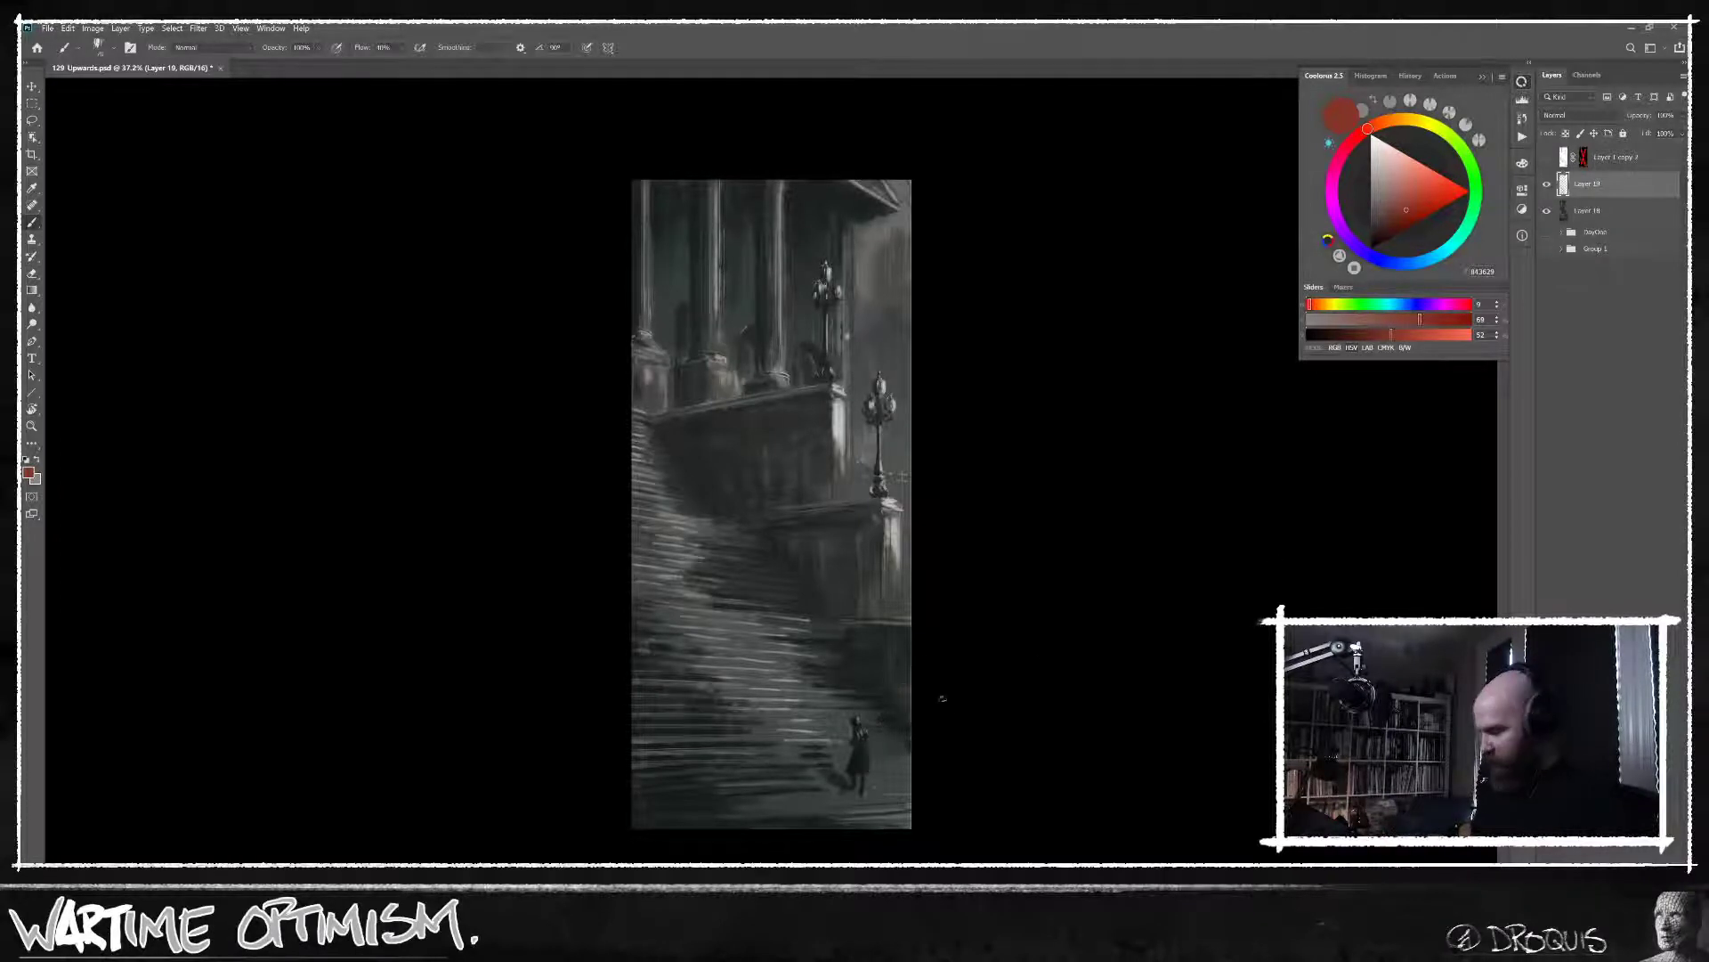
Sample a dark green-grey from the shadows between the columns and show the line-art layer above Layer 19.
drag(942, 699, 973, 718)
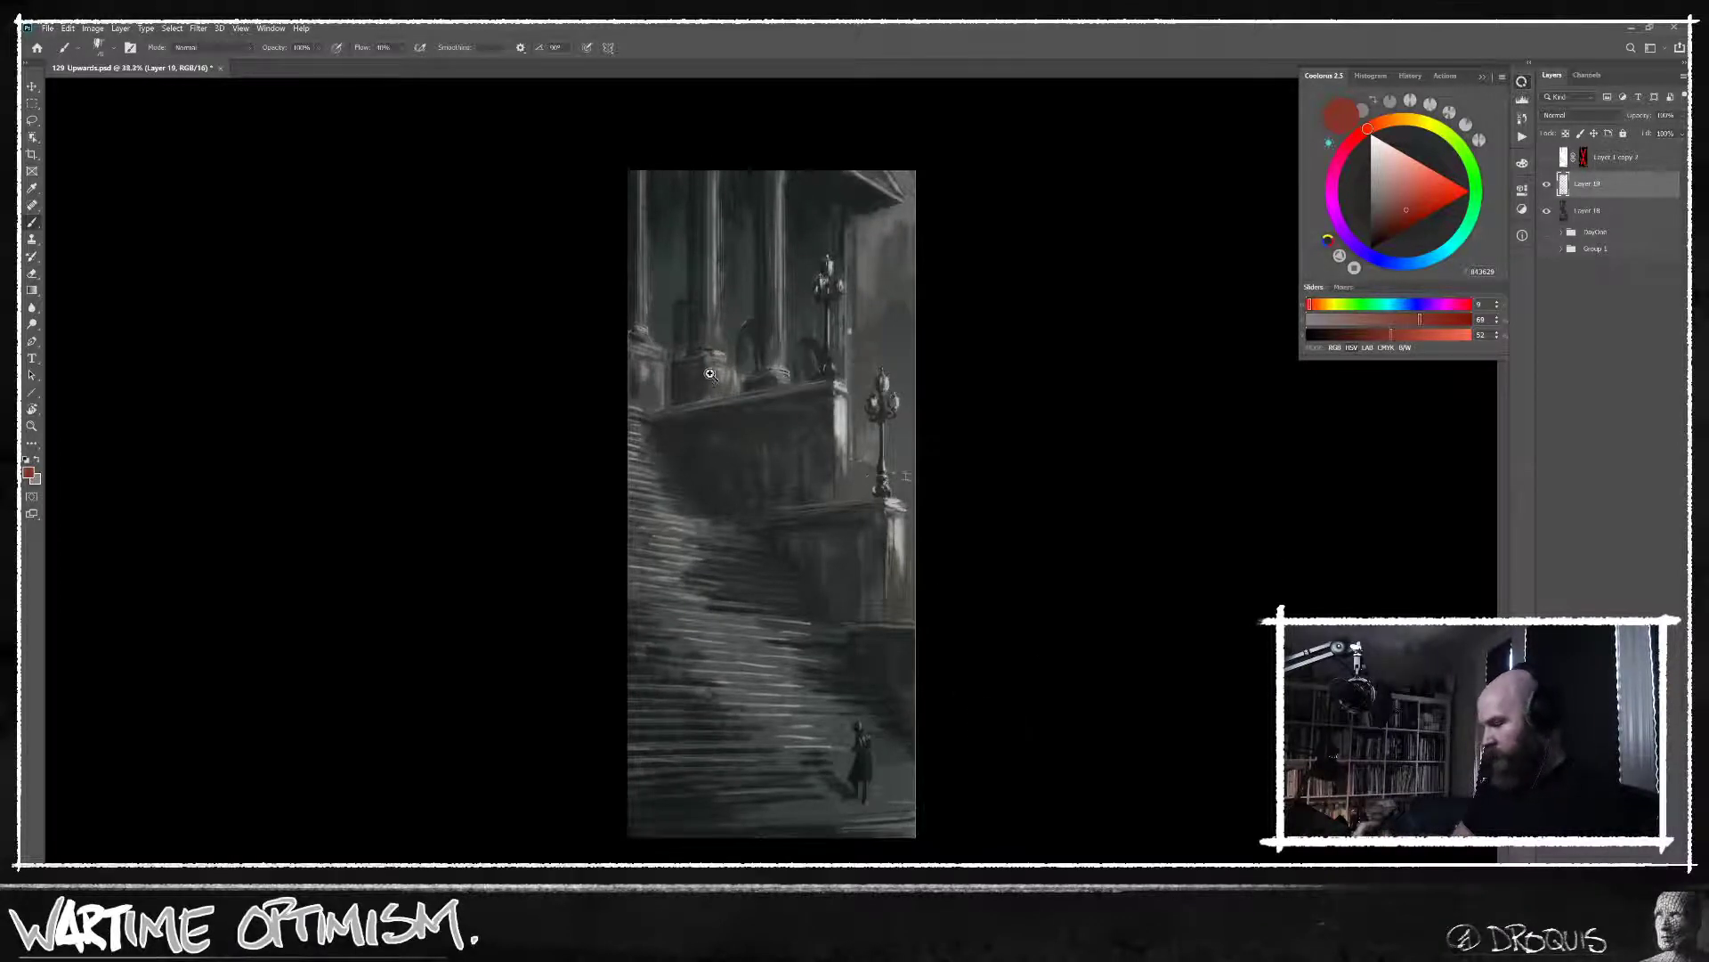
drag(709, 374, 739, 356)
drag(816, 606, 858, 621)
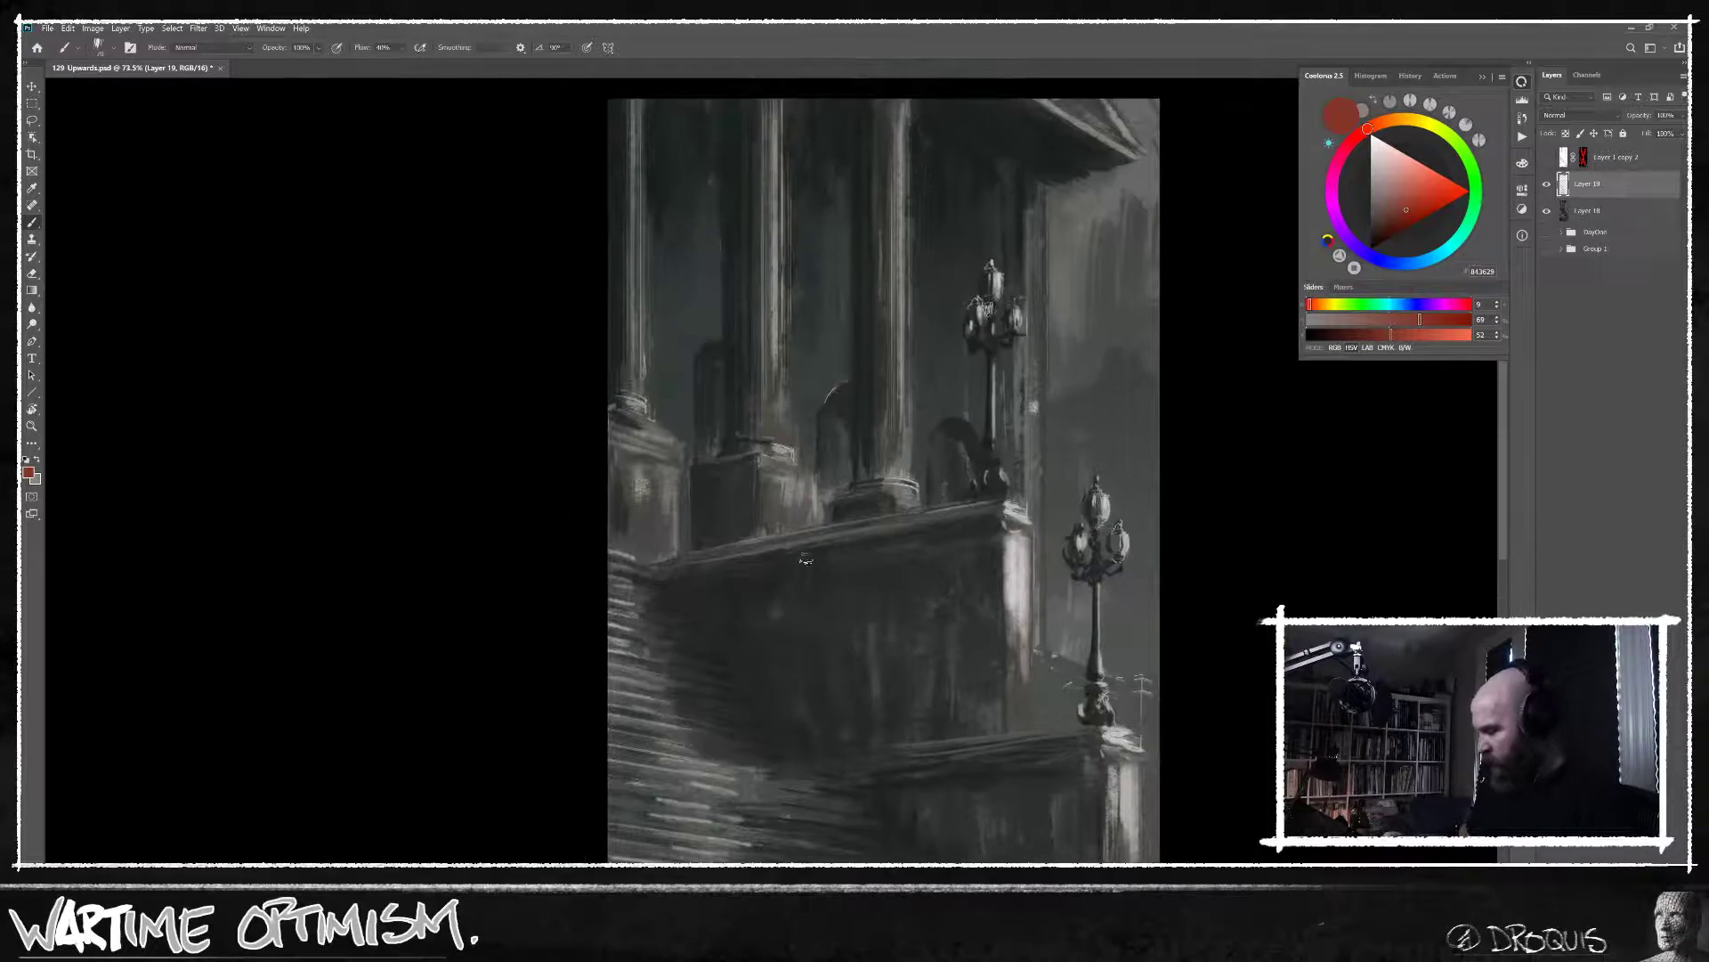
alt+click(686, 402)
mouse_move(702, 278)
mouse_down()
mouse_move(709, 462)
mouse_move(668, 531)
mouse_up()
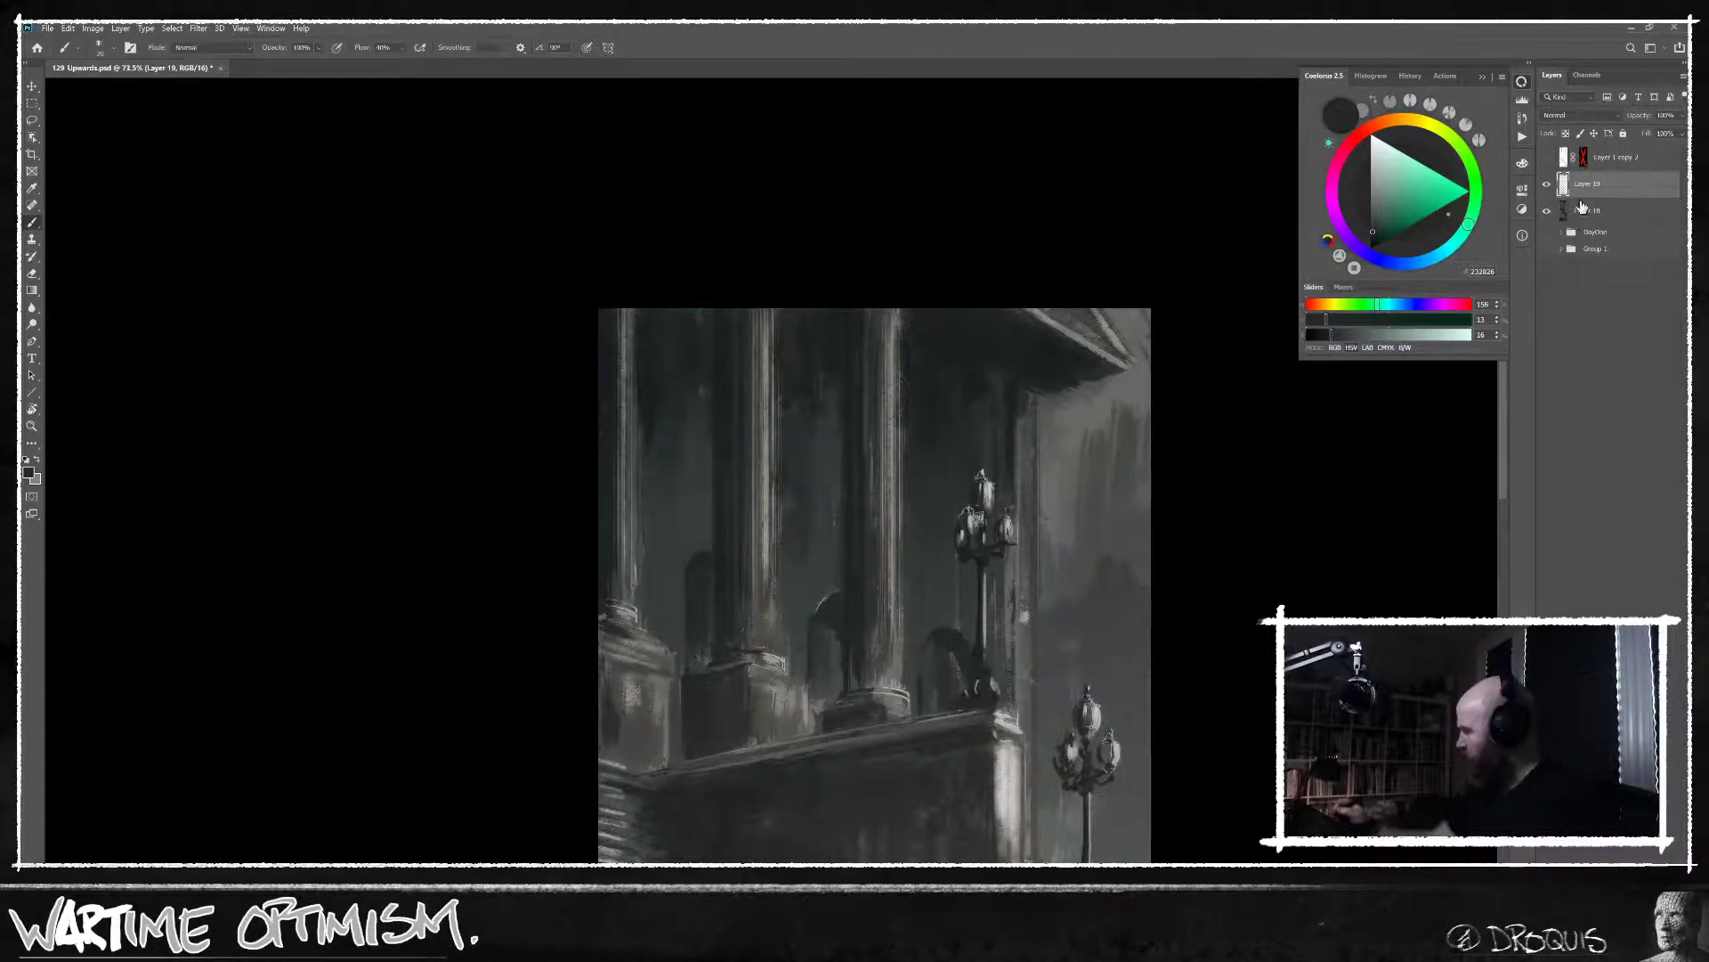
click(1547, 158)
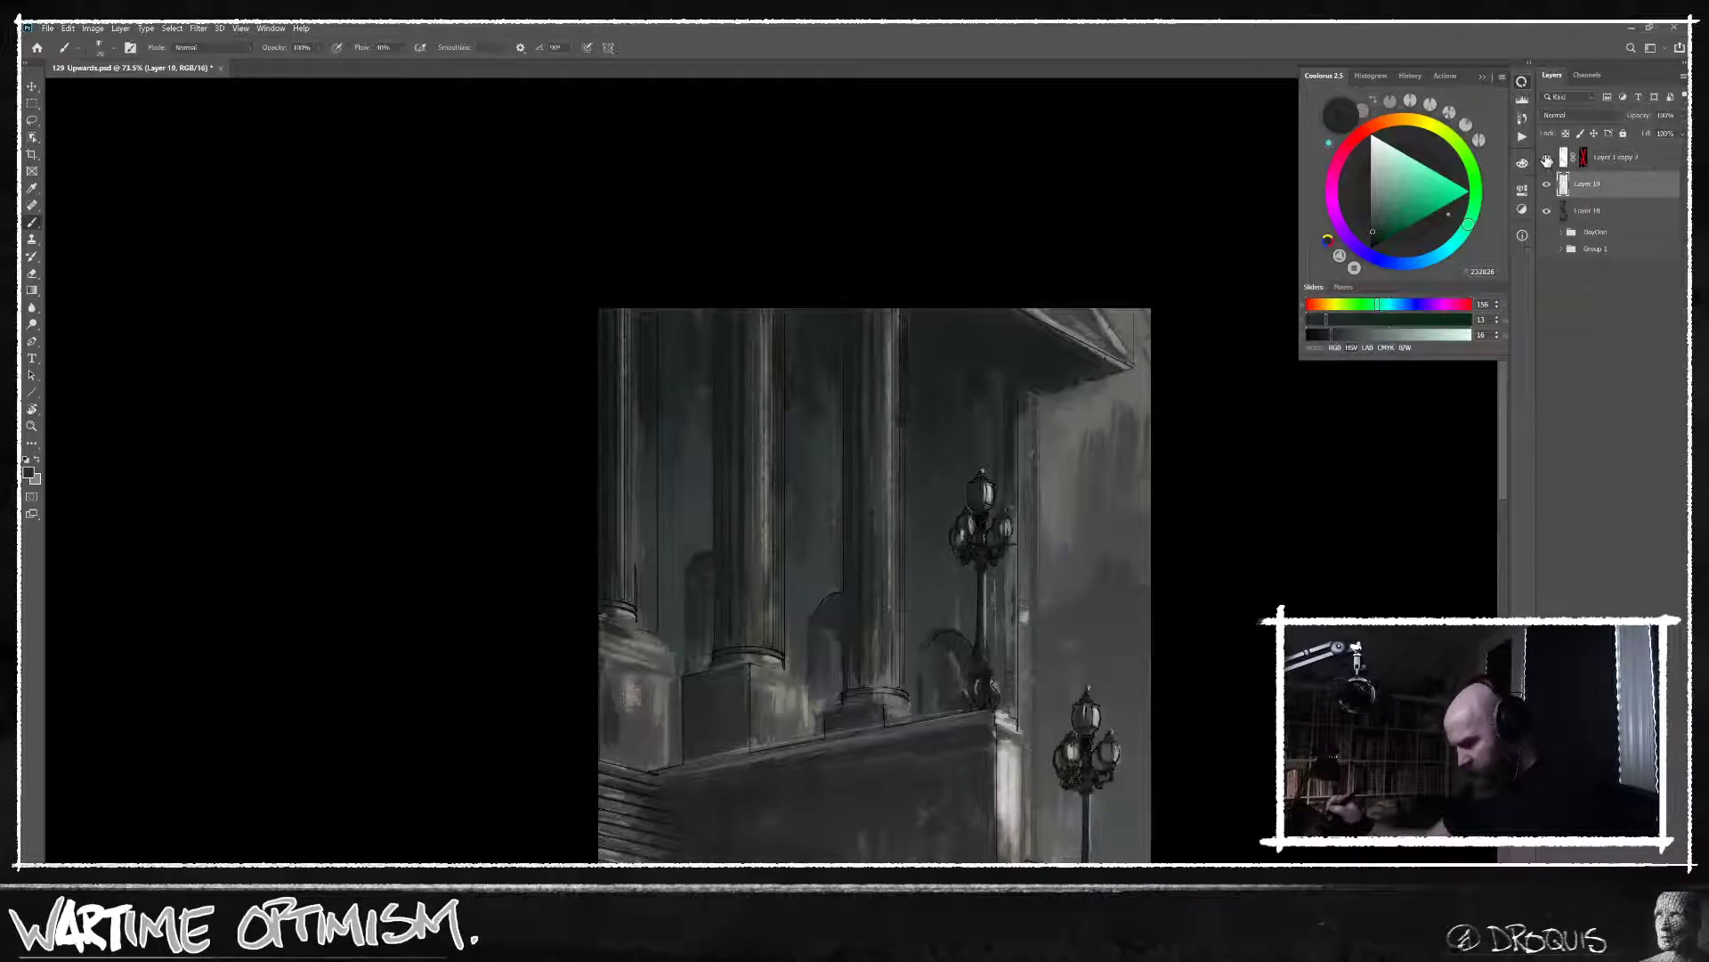
Paint dark arch shapes in the shadows between the columns with a small sampled brush and a sampled dark green-grey, using a rotated canvas.
drag(974, 748, 808, 646)
key(r)
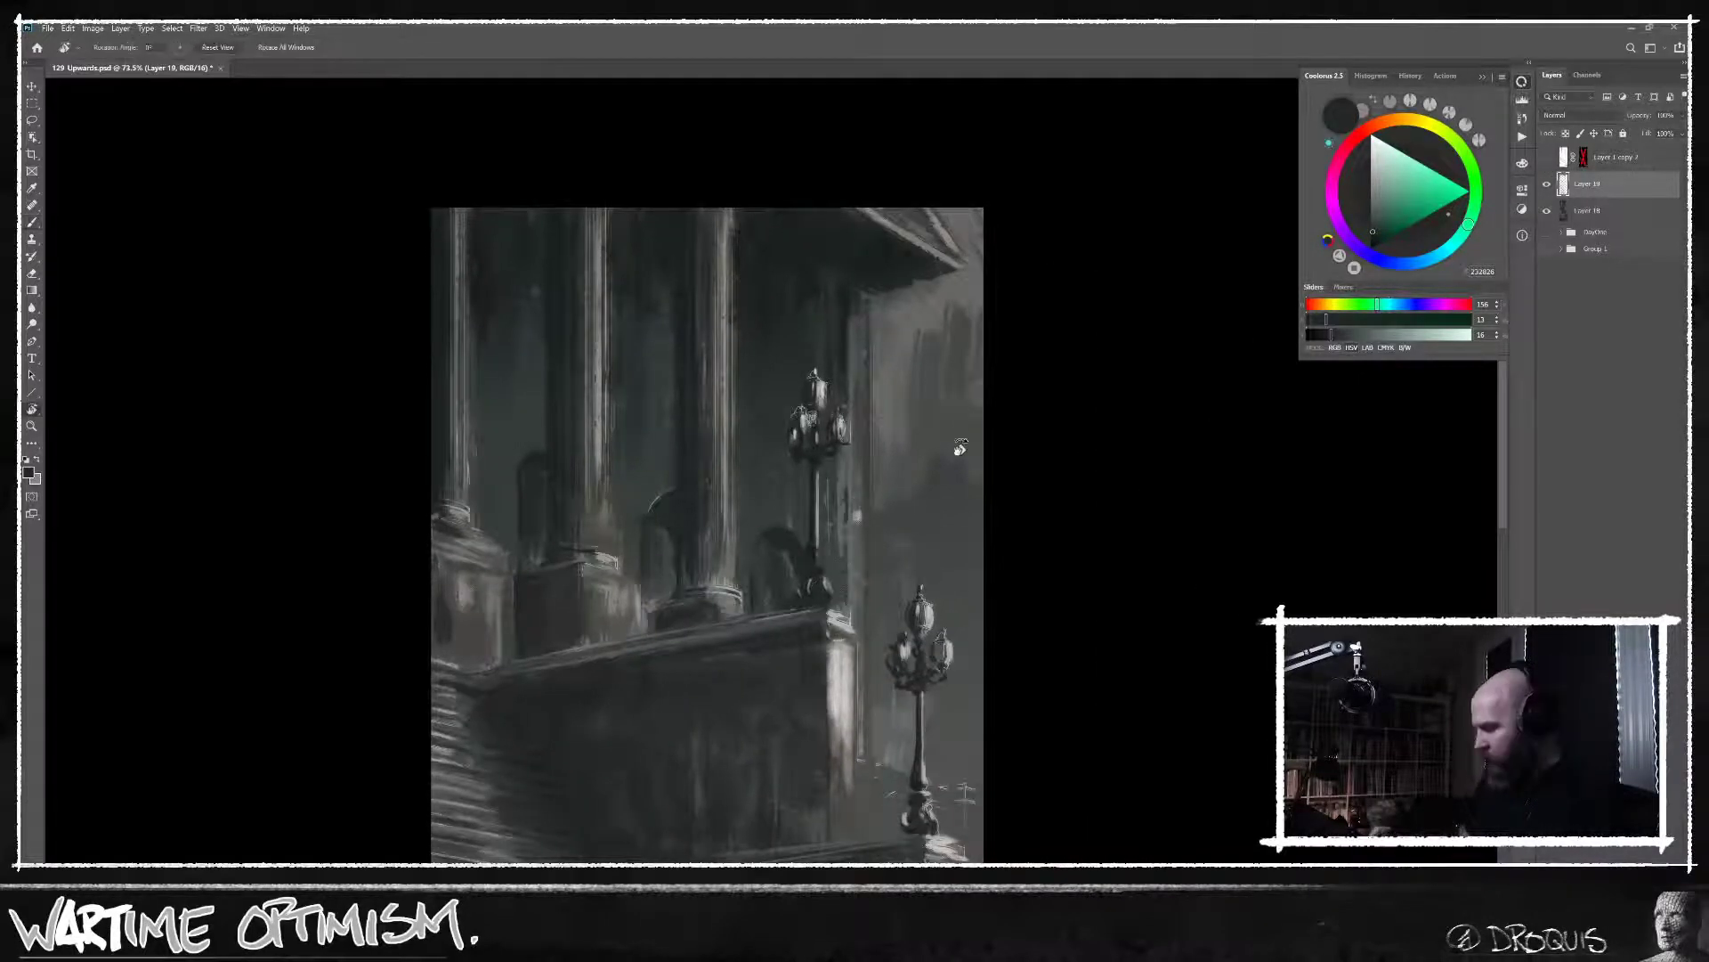
drag(823, 499, 744, 504)
key(b)
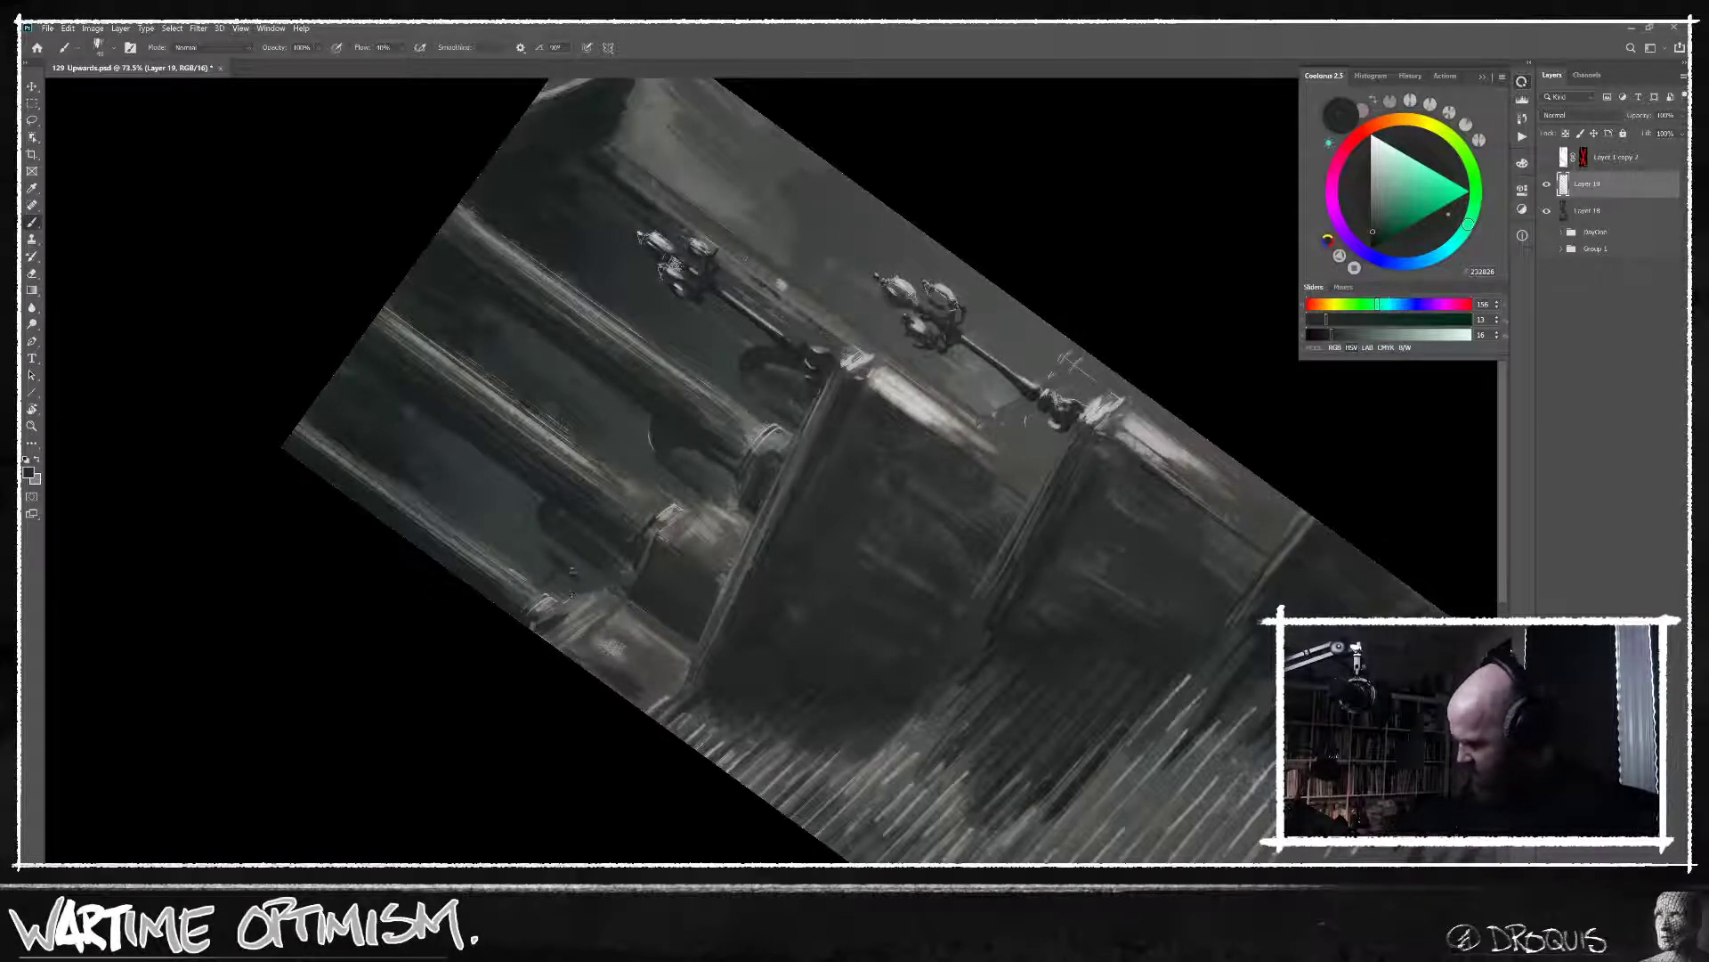
right_click(590, 540)
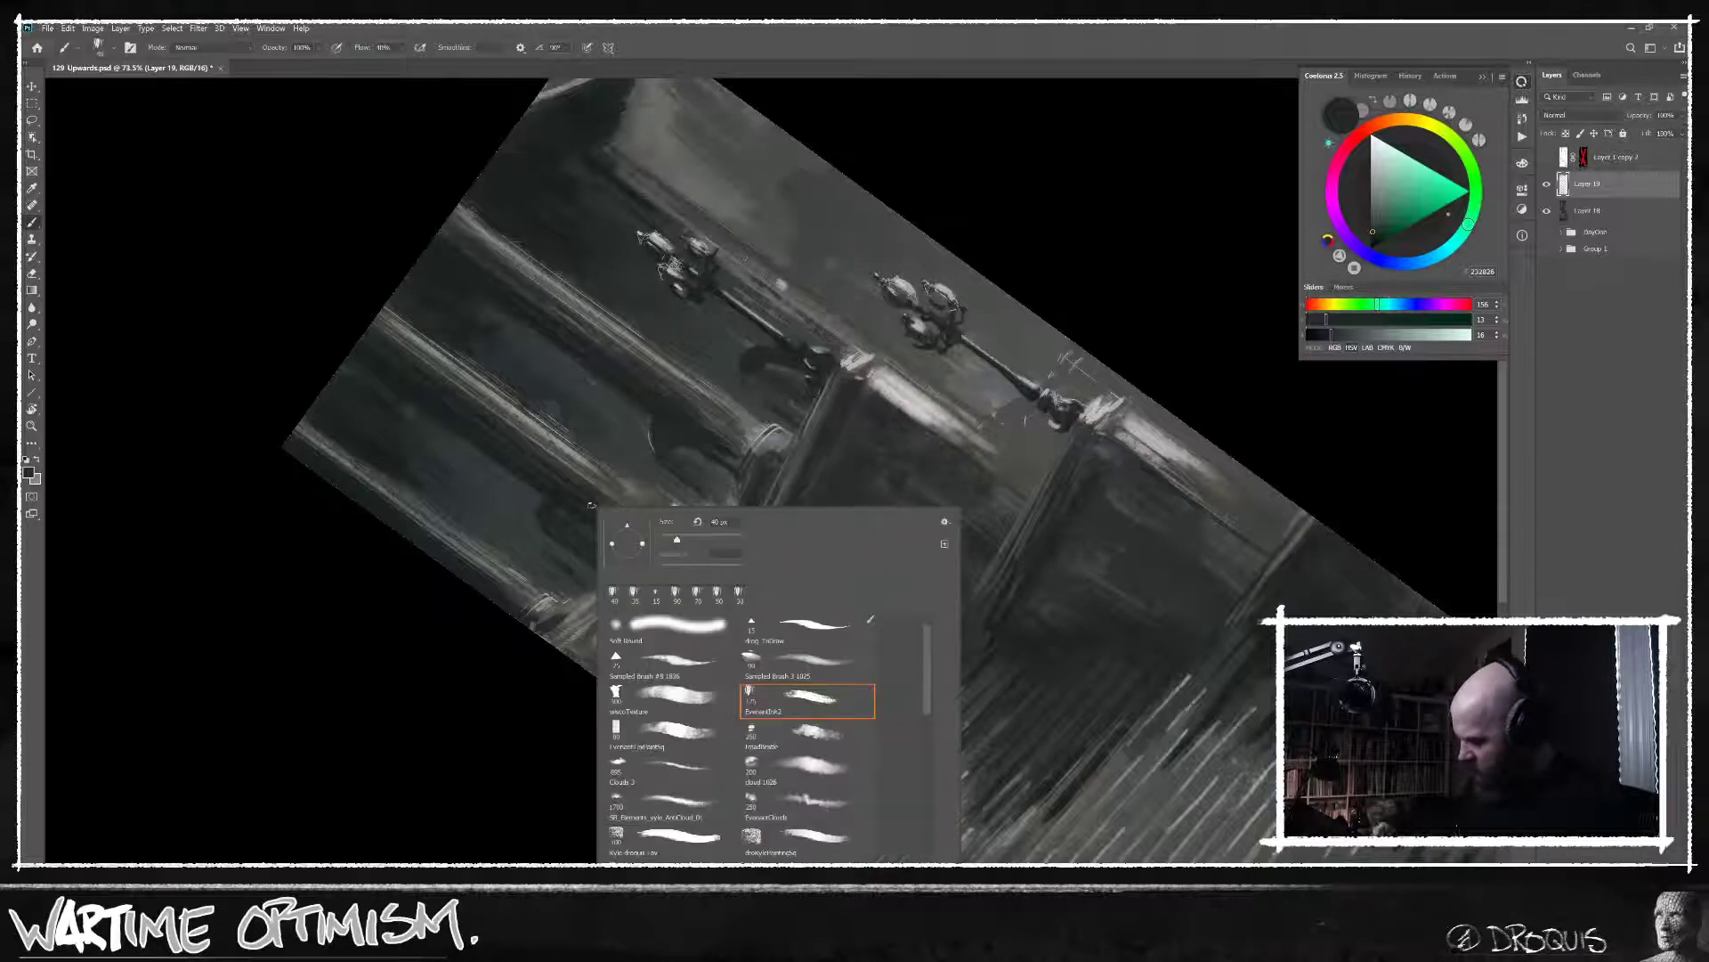
double_click(673, 661)
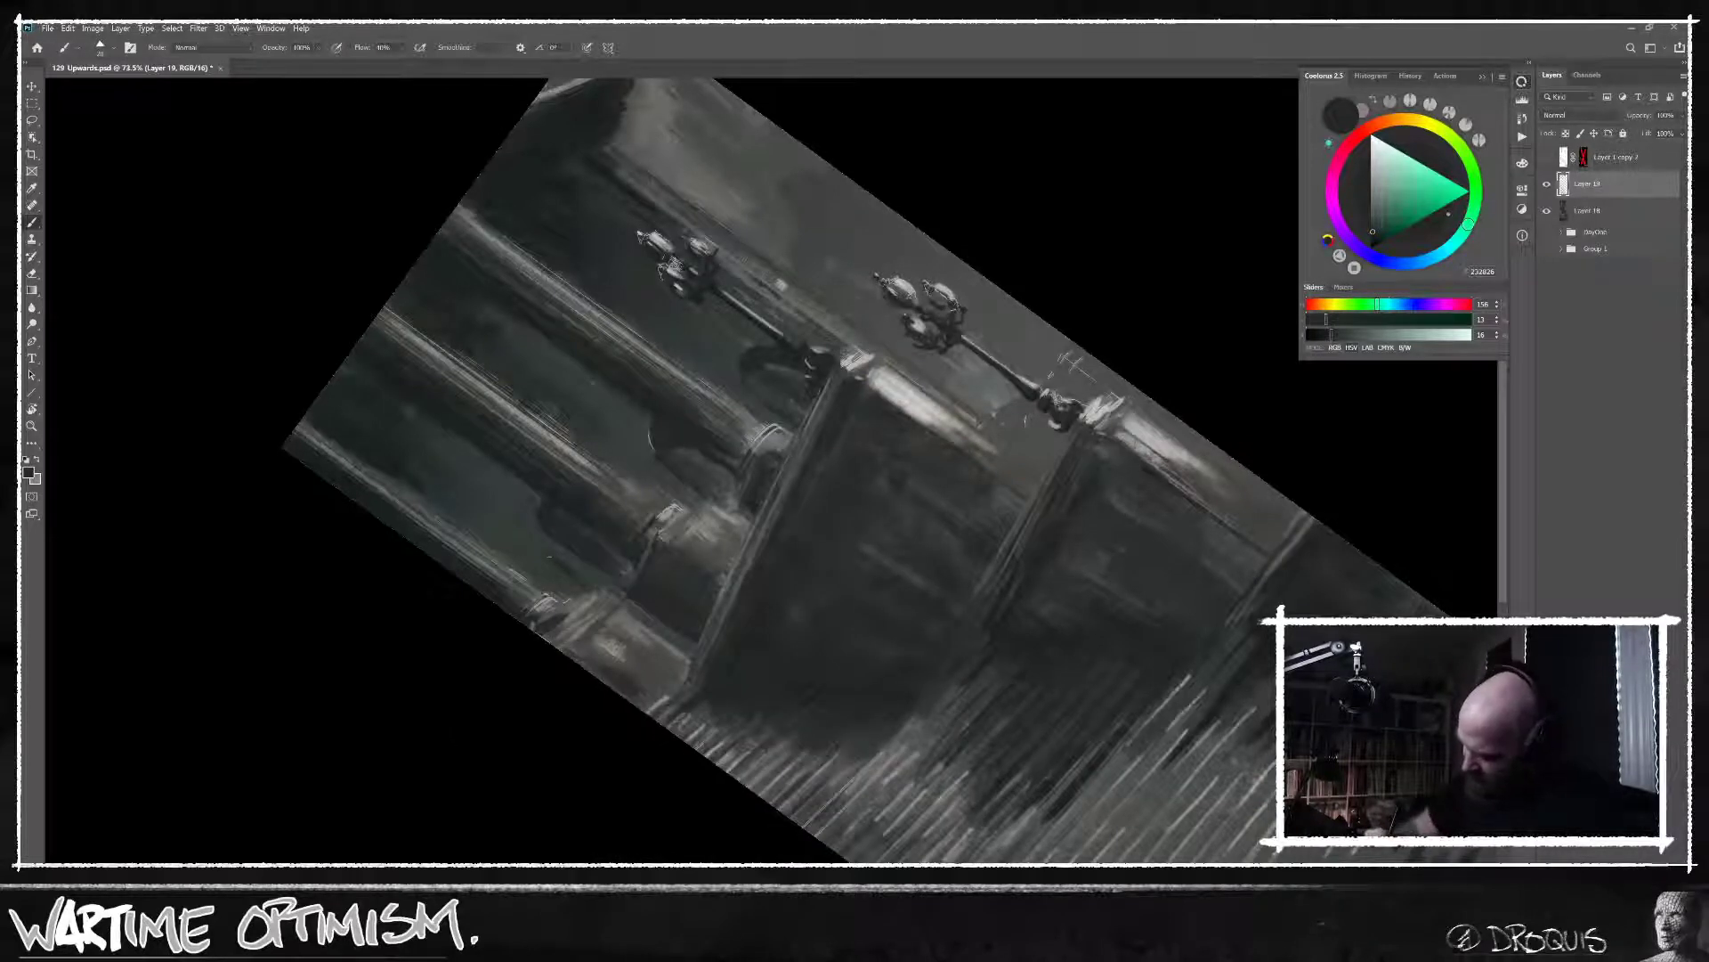
alt+click(530, 508)
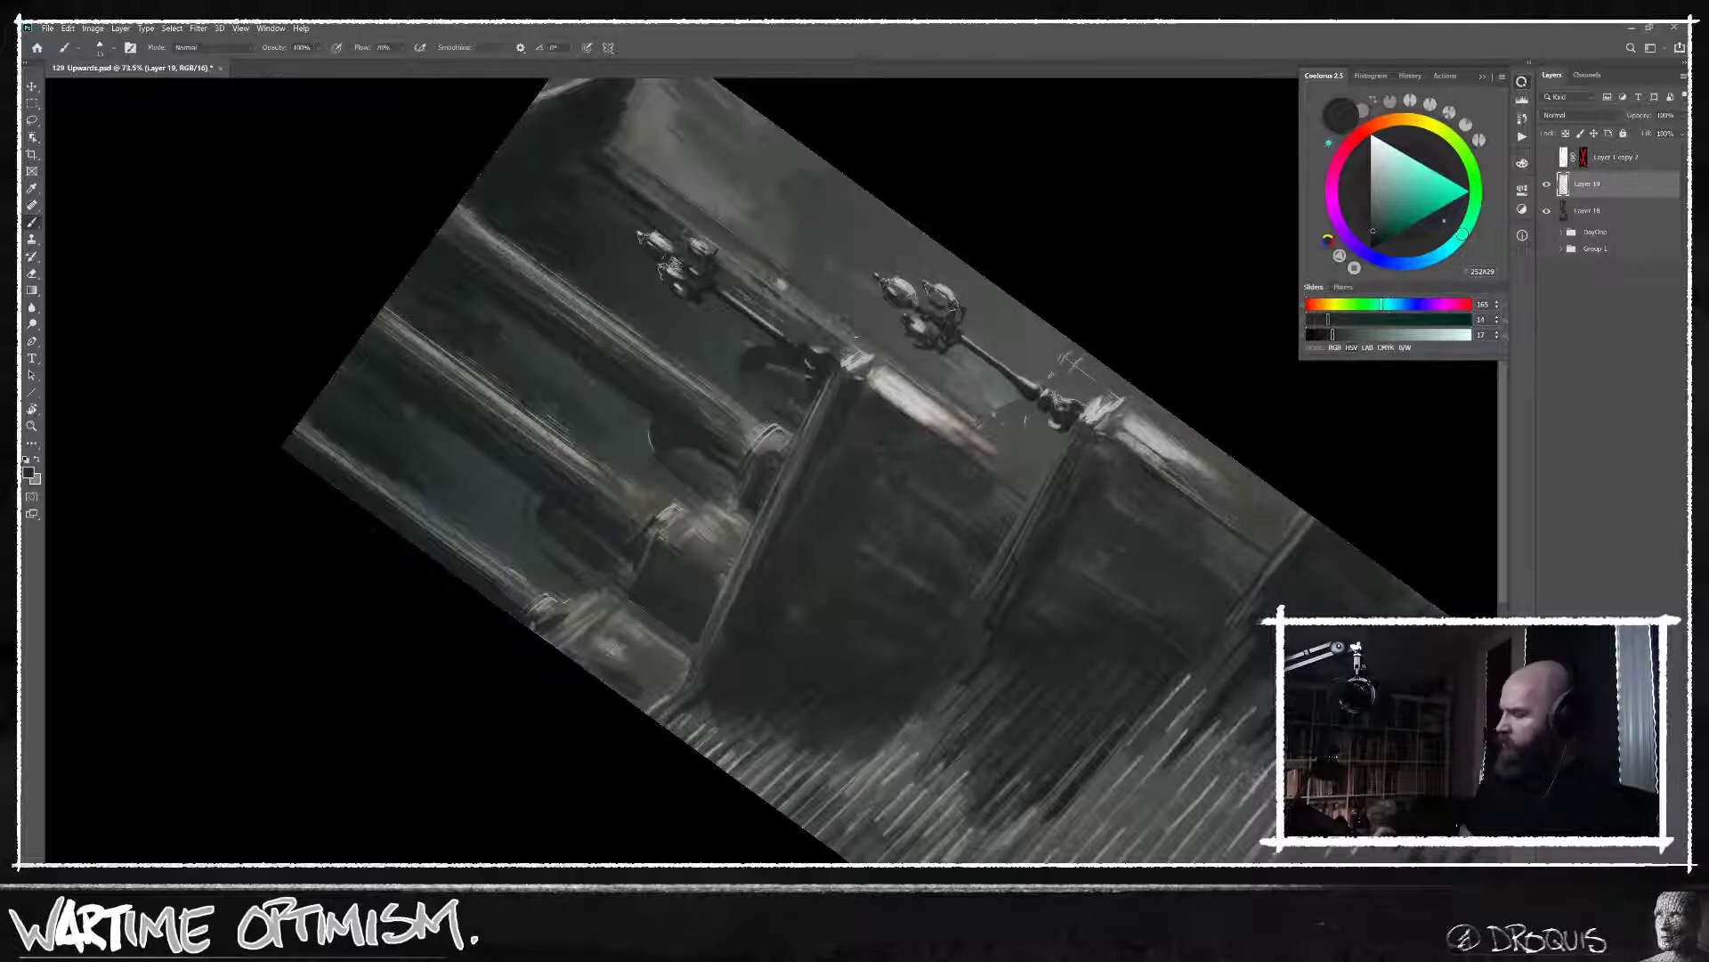
key(Escape)
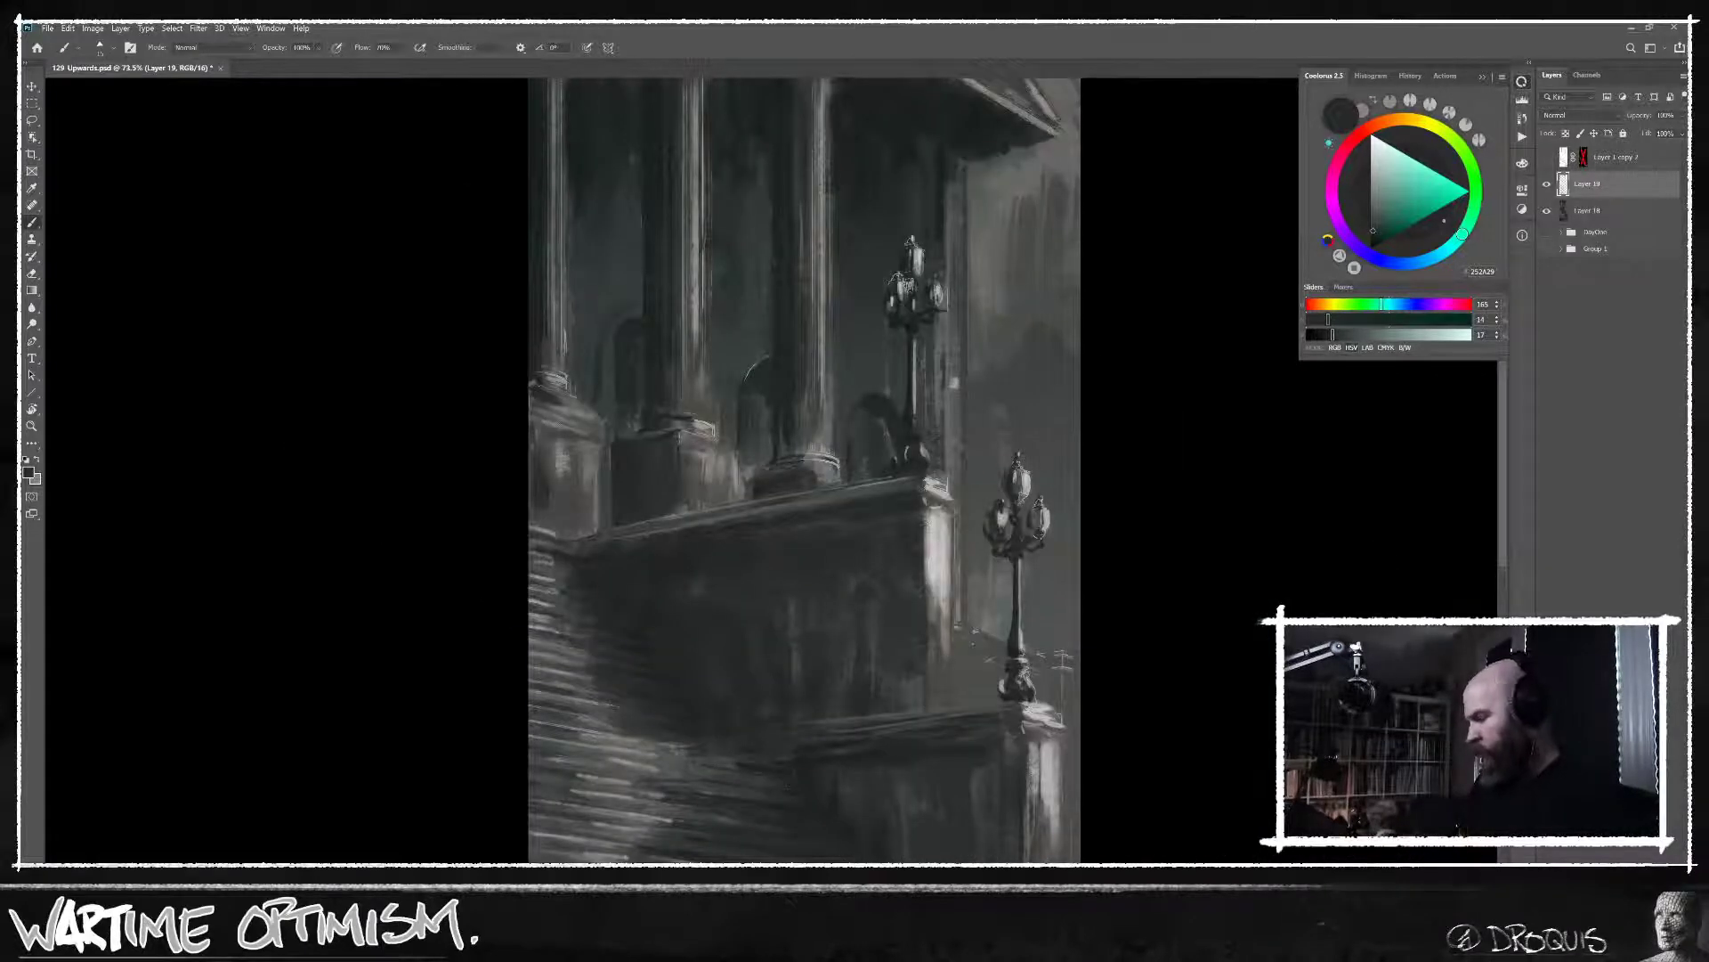
Select a freehand area around the column bases and lower walls, and subtract the three columns and the upper lamp post with rectangles.
key(l)
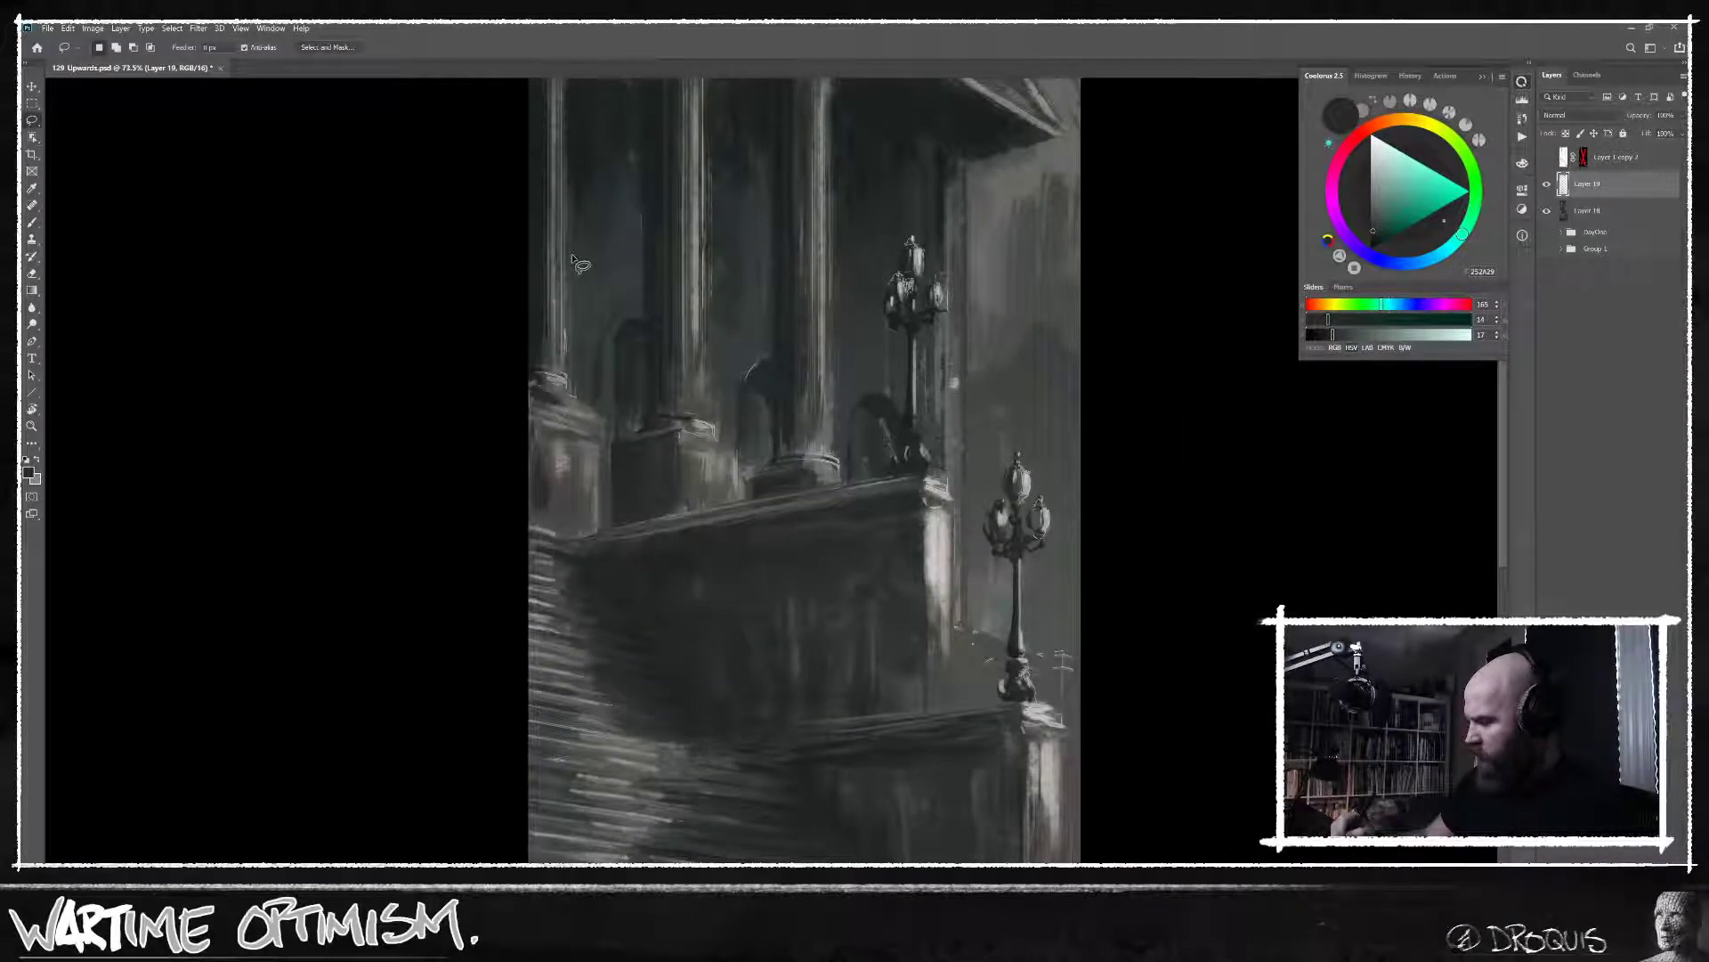
mouse_move(574, 261)
mouse_down()
mouse_move(516, 281)
mouse_move(446, 630)
mouse_move(807, 813)
mouse_move(1076, 655)
mouse_move(954, 413)
mouse_up()
key(b)
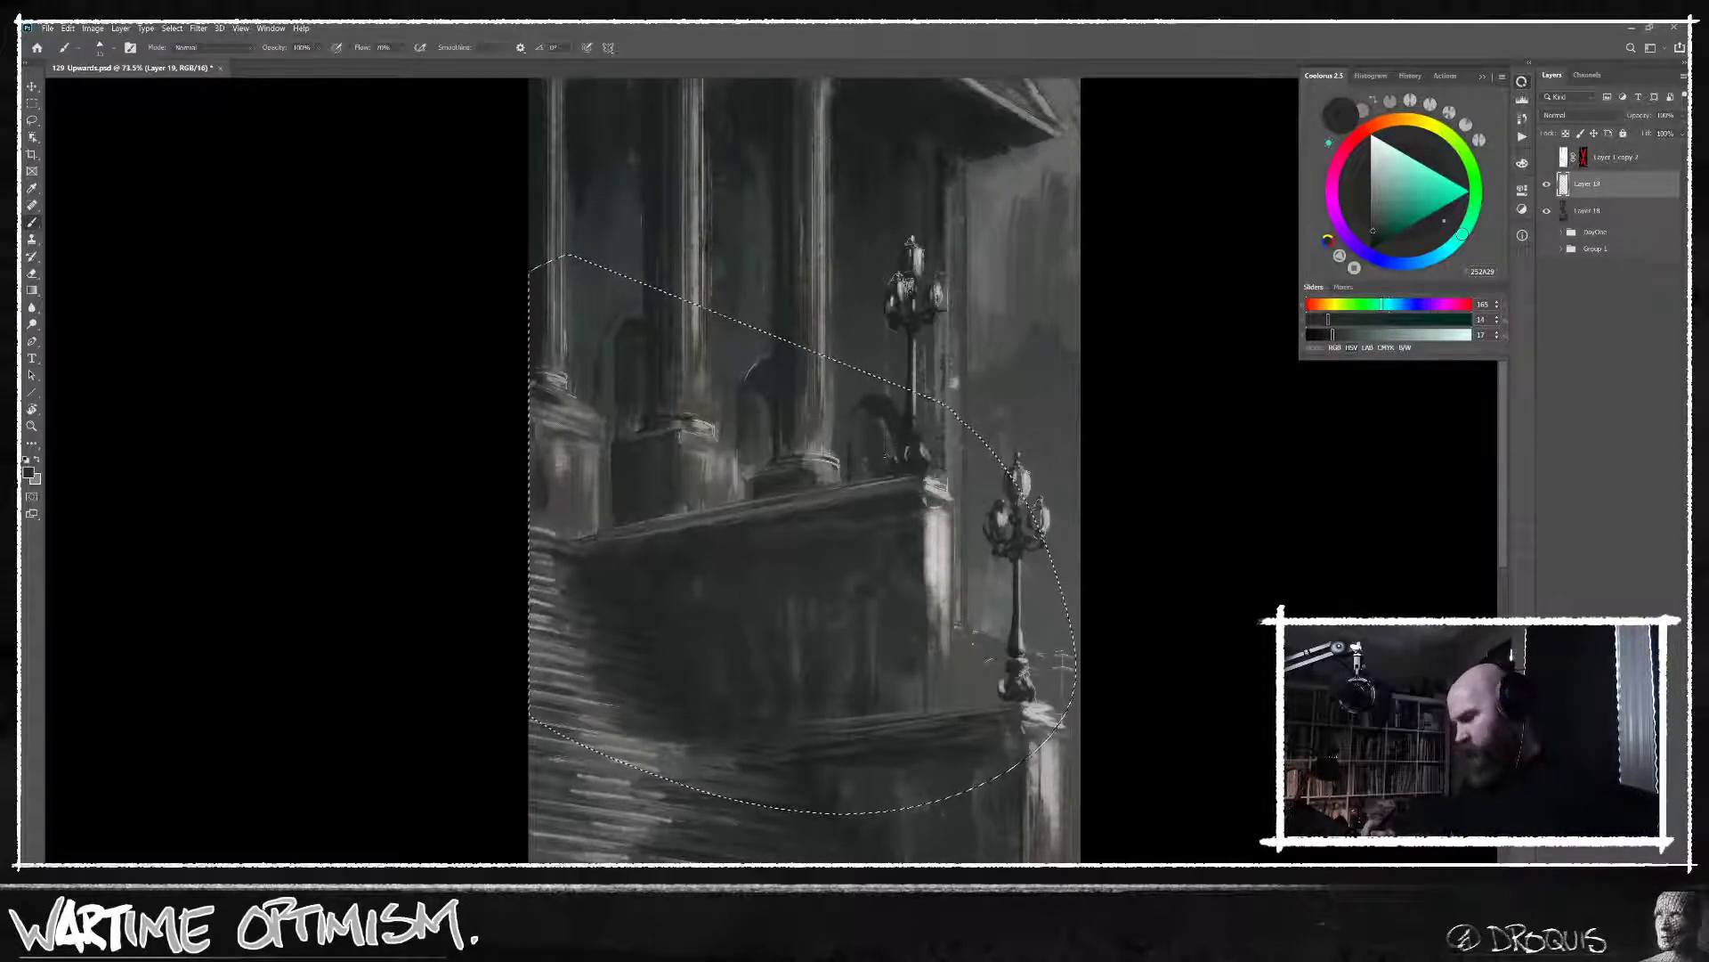
key(m)
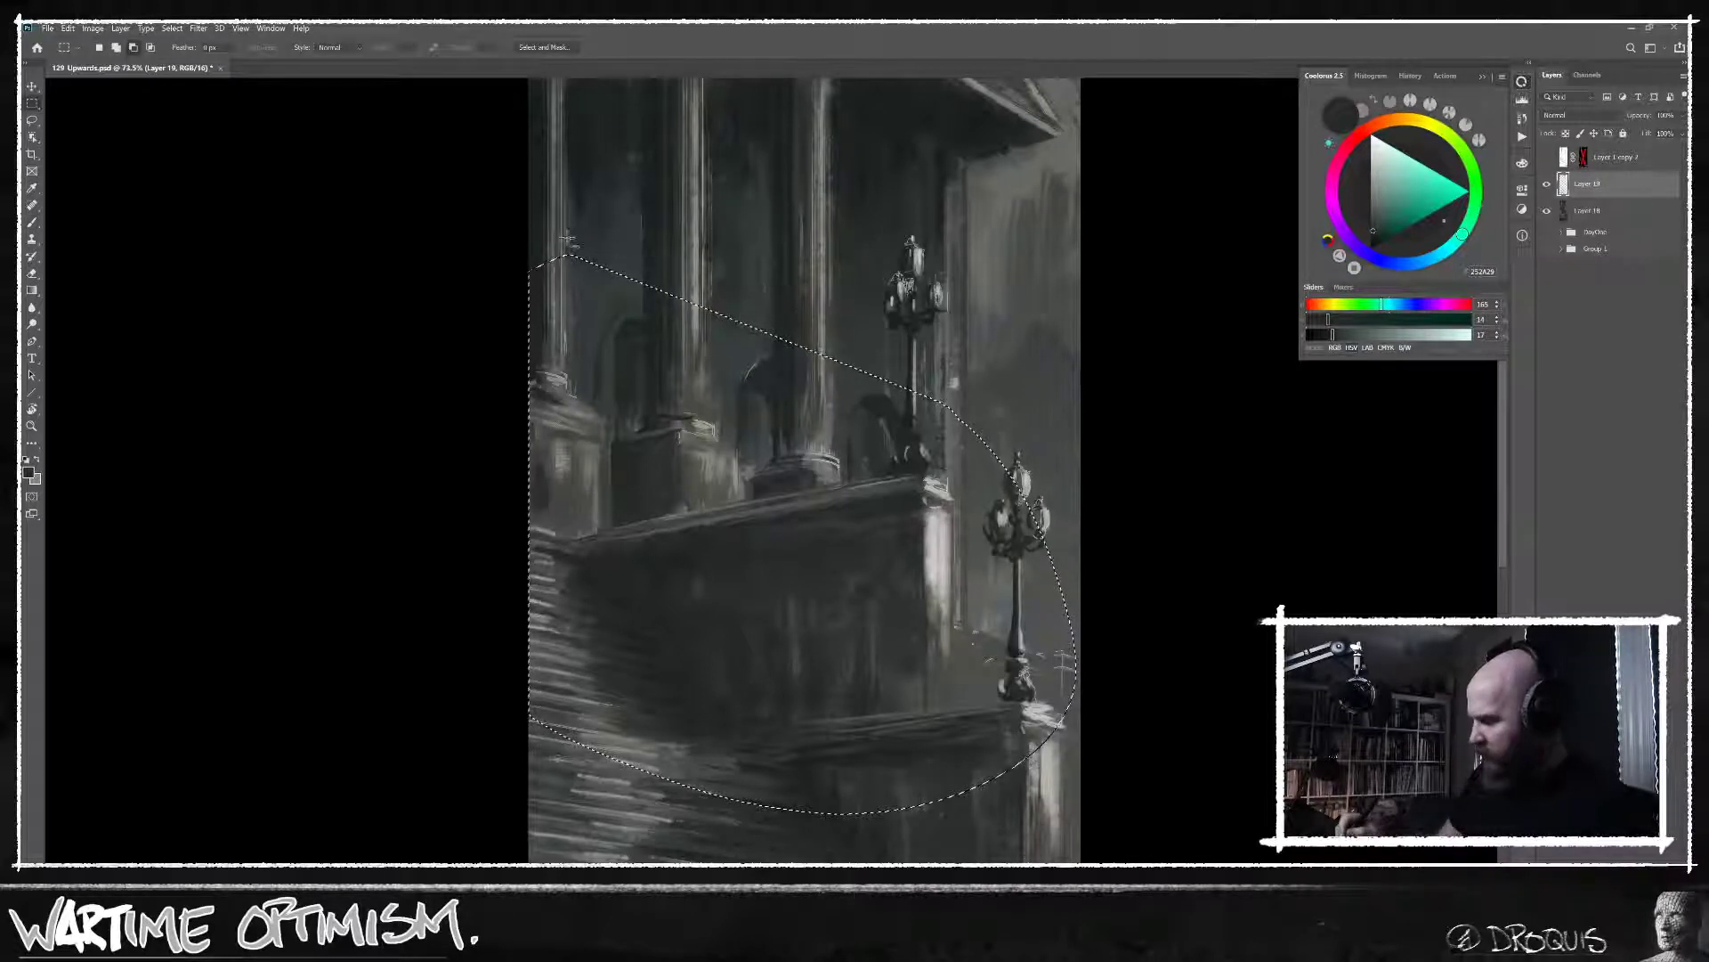
mouse_move(571, 218)
mouse_down()
mouse_move(476, 454)
mouse_move(461, 634)
mouse_up()
drag(643, 181, 710, 568)
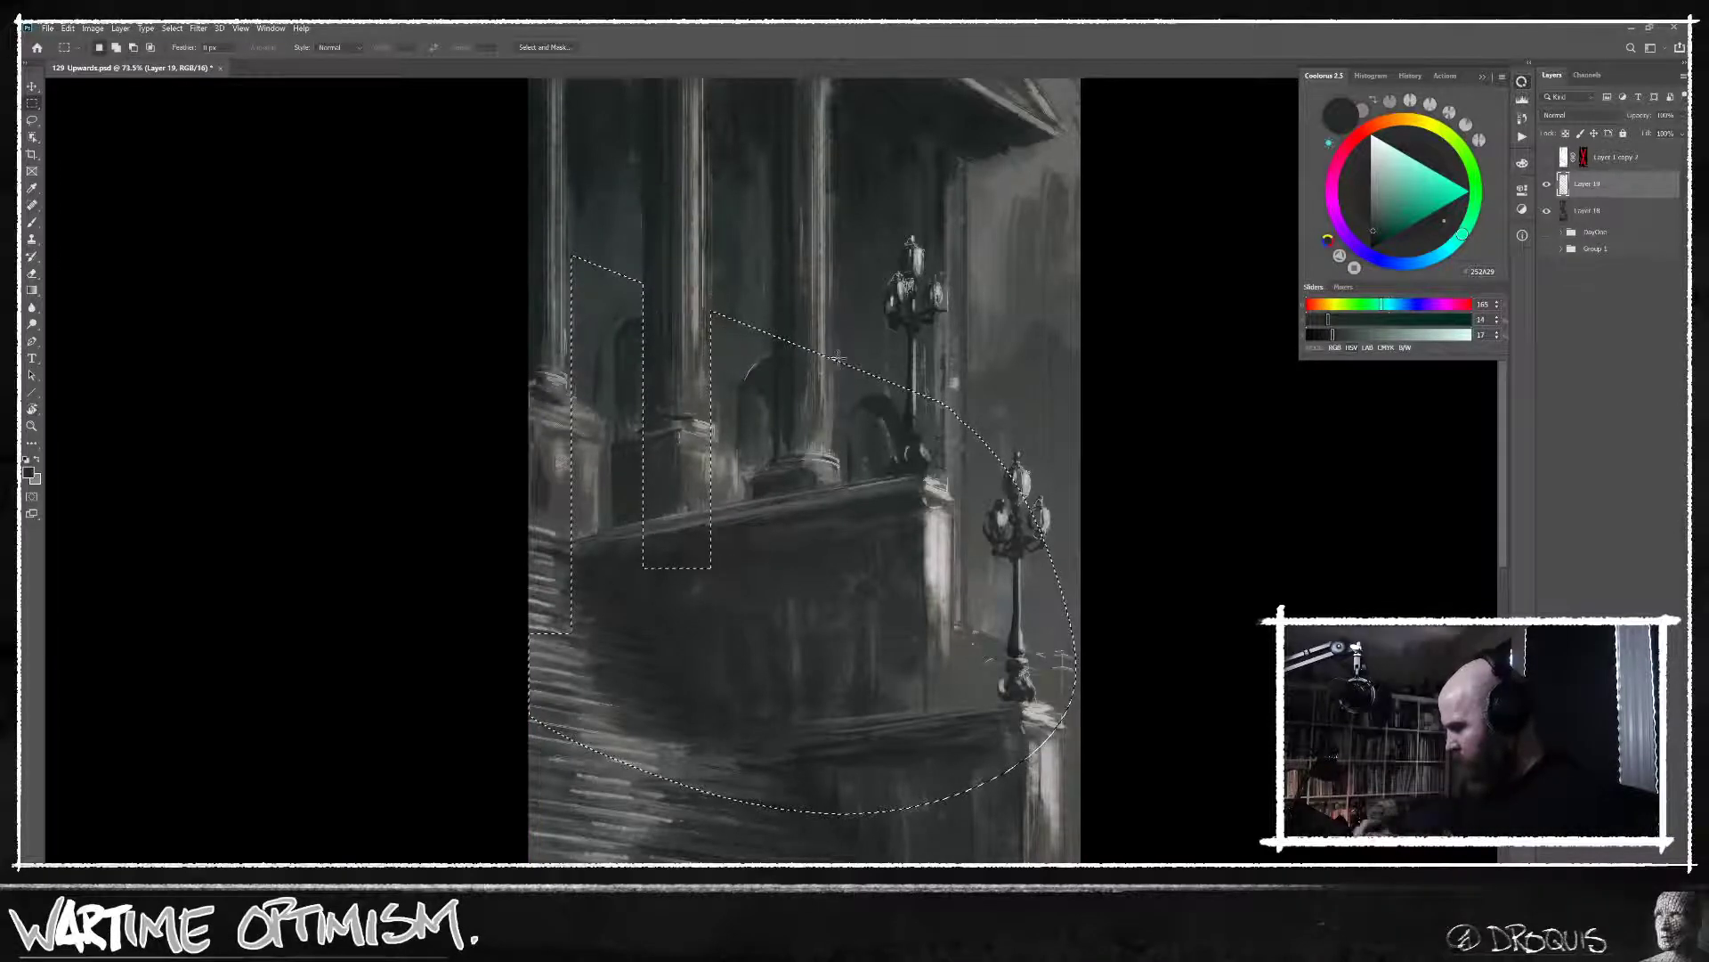
key(ctrl+d)
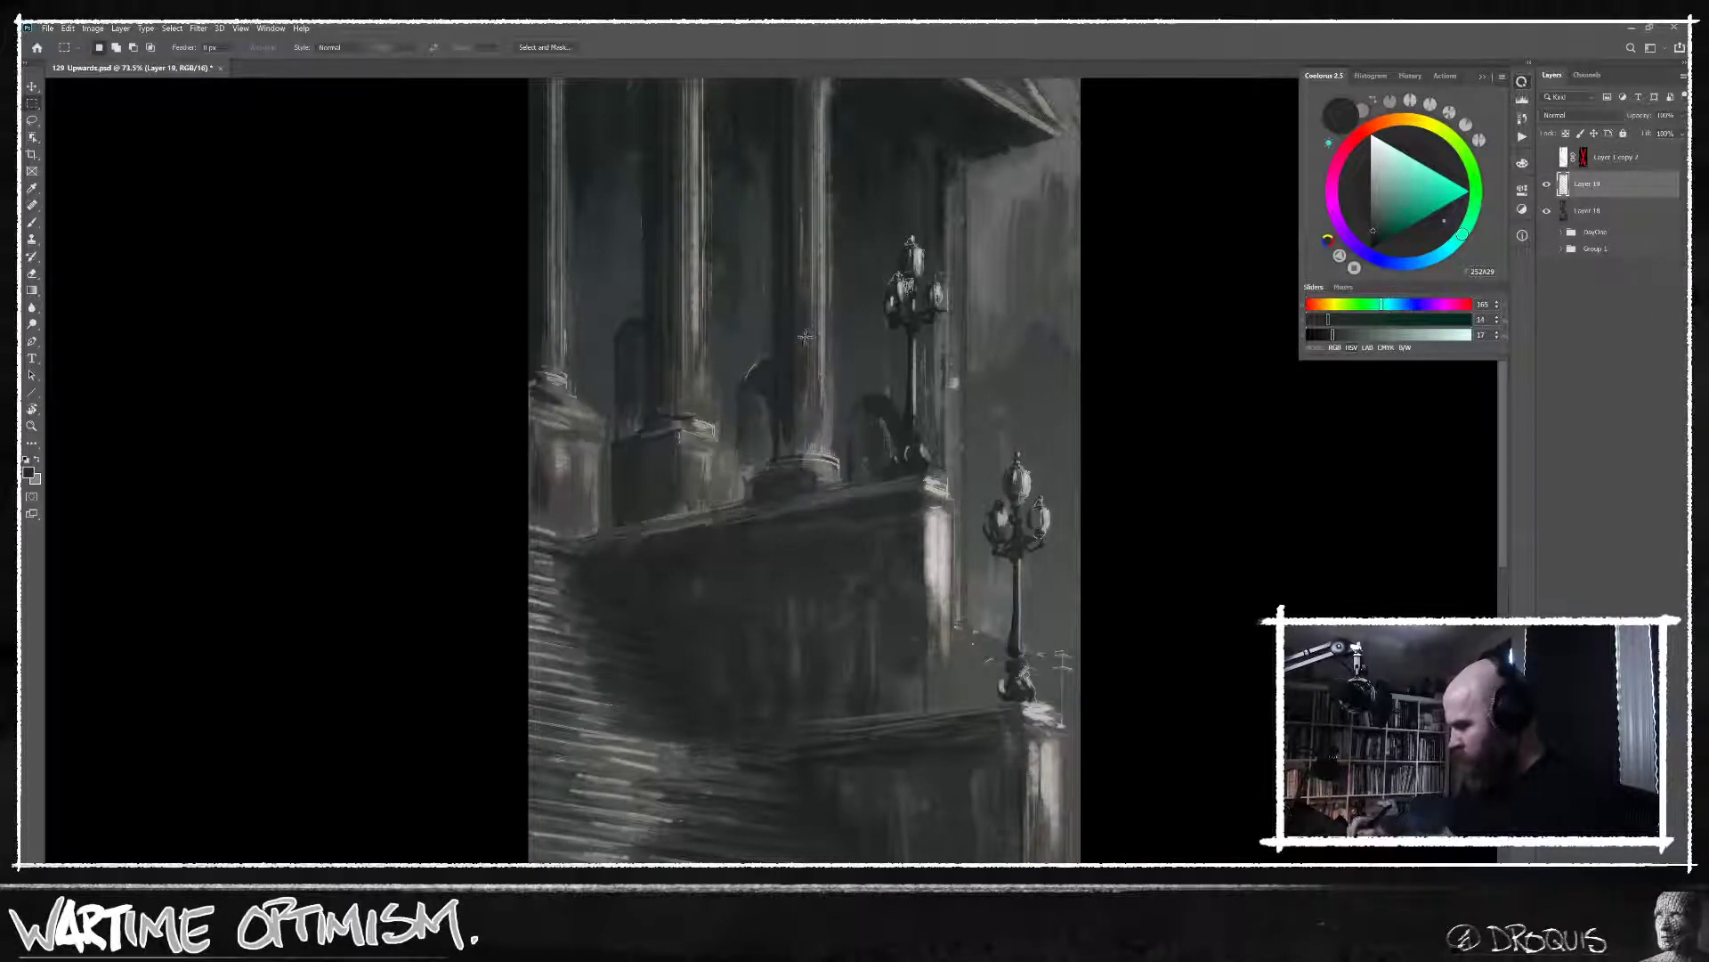
key(ctrl+shift+d)
mouse_move(785, 283)
mouse_down()
mouse_move(828, 498)
mouse_move(820, 481)
mouse_move(832, 685)
mouse_up()
drag(908, 340, 917, 632)
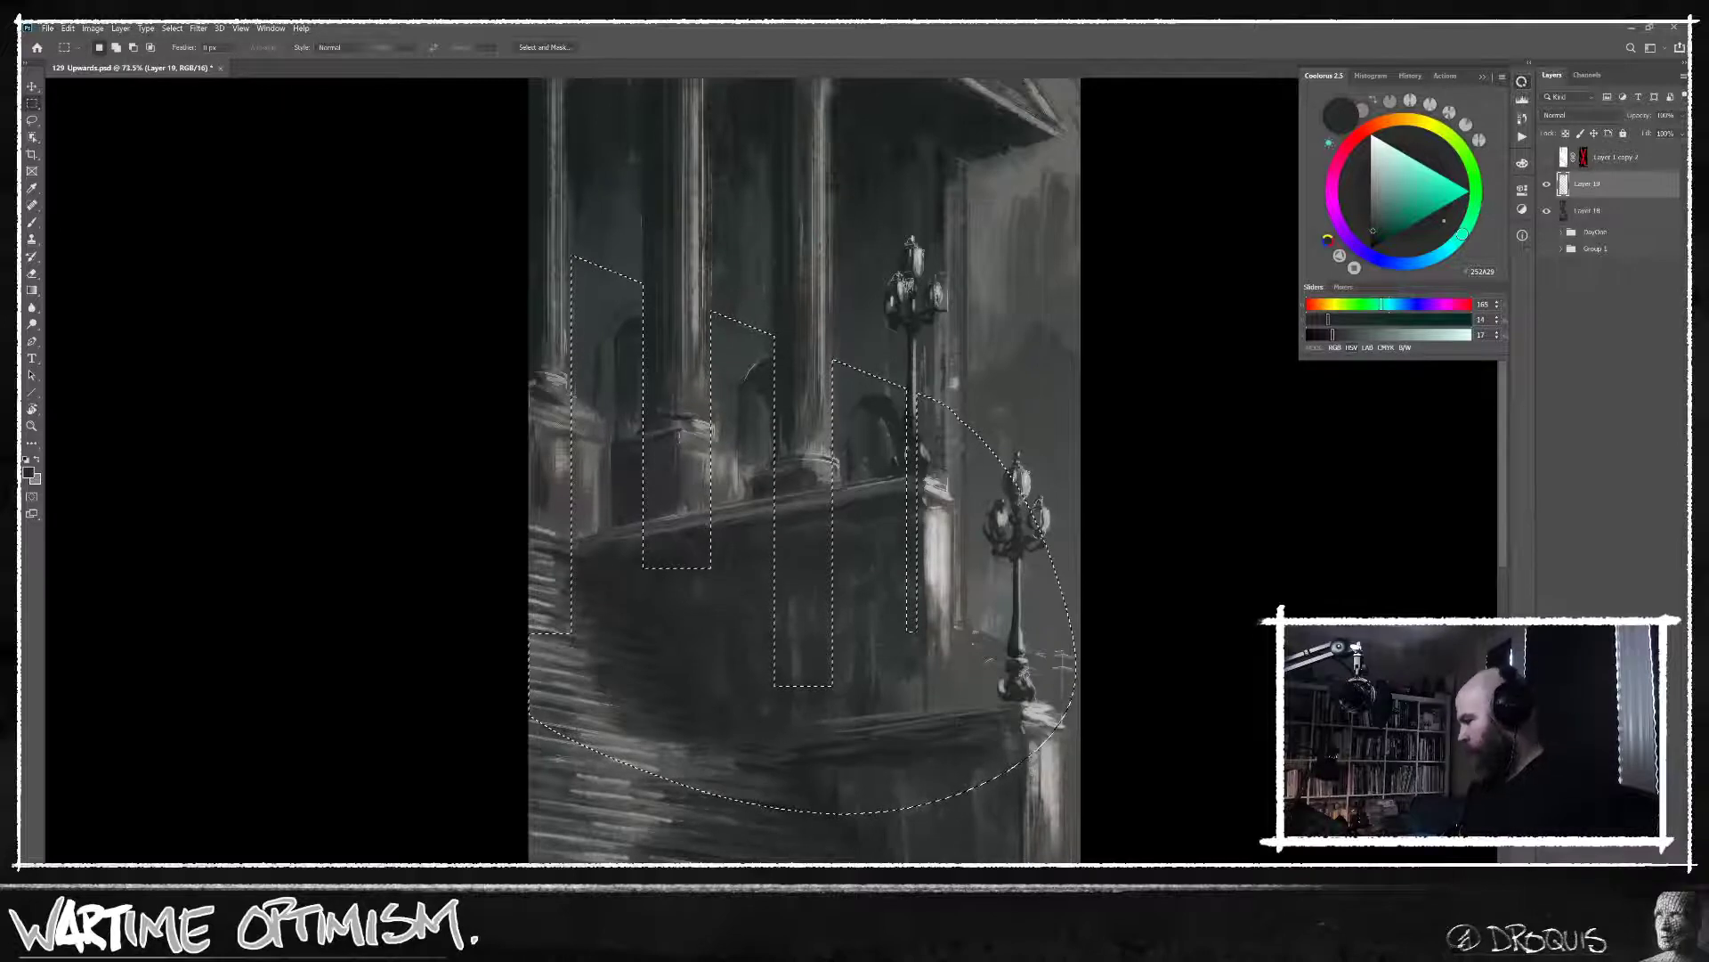
Add a layer, hide the selection outline and brush dark texture over the arches and around the upper lamp with a broader textured brush.
key(ctrl+shift+alt+n)
key(b)
key(ctrl+h)
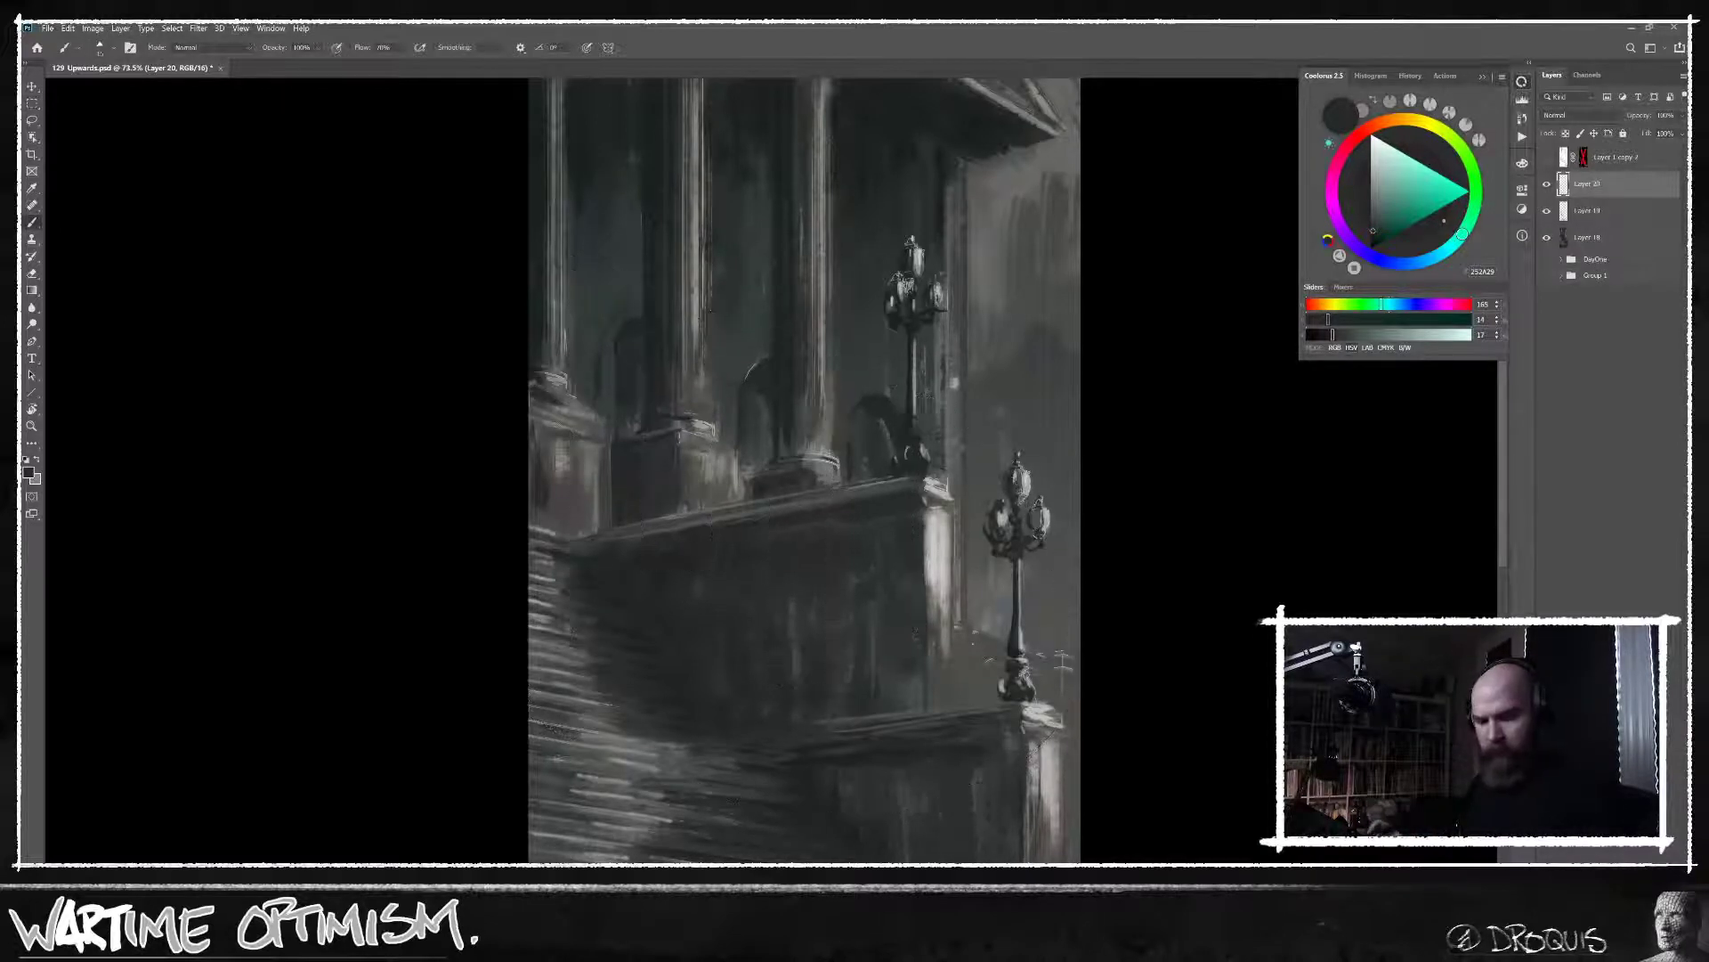
right_click(880, 443)
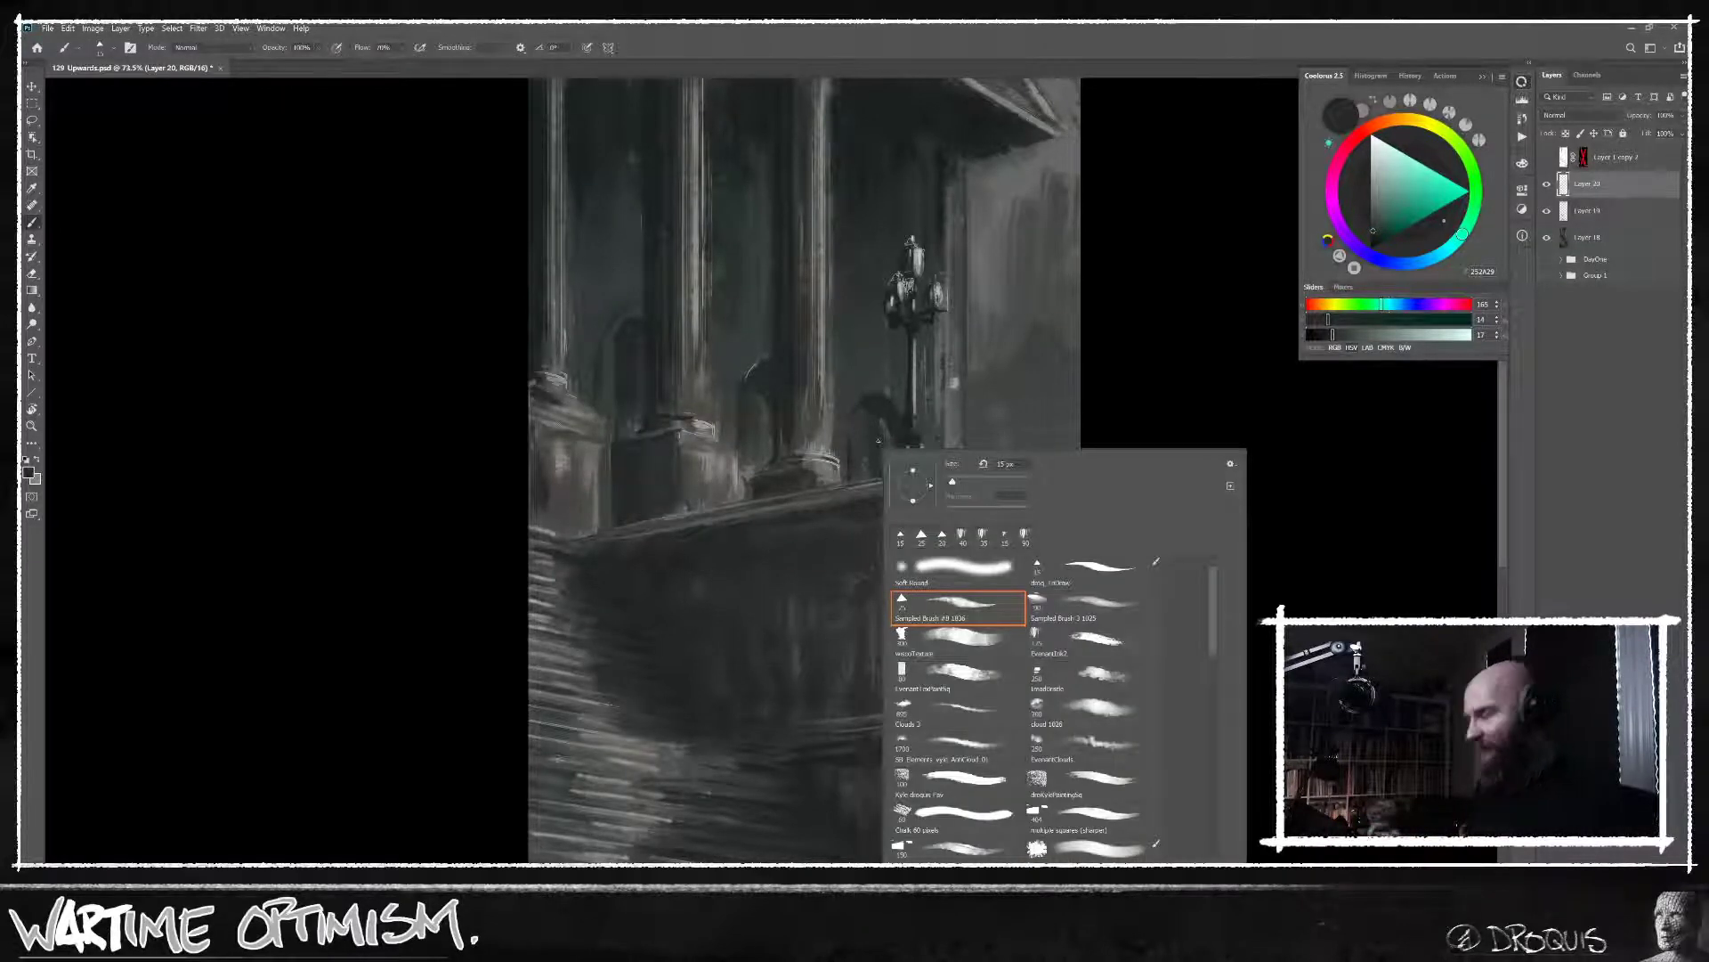
click(1101, 652)
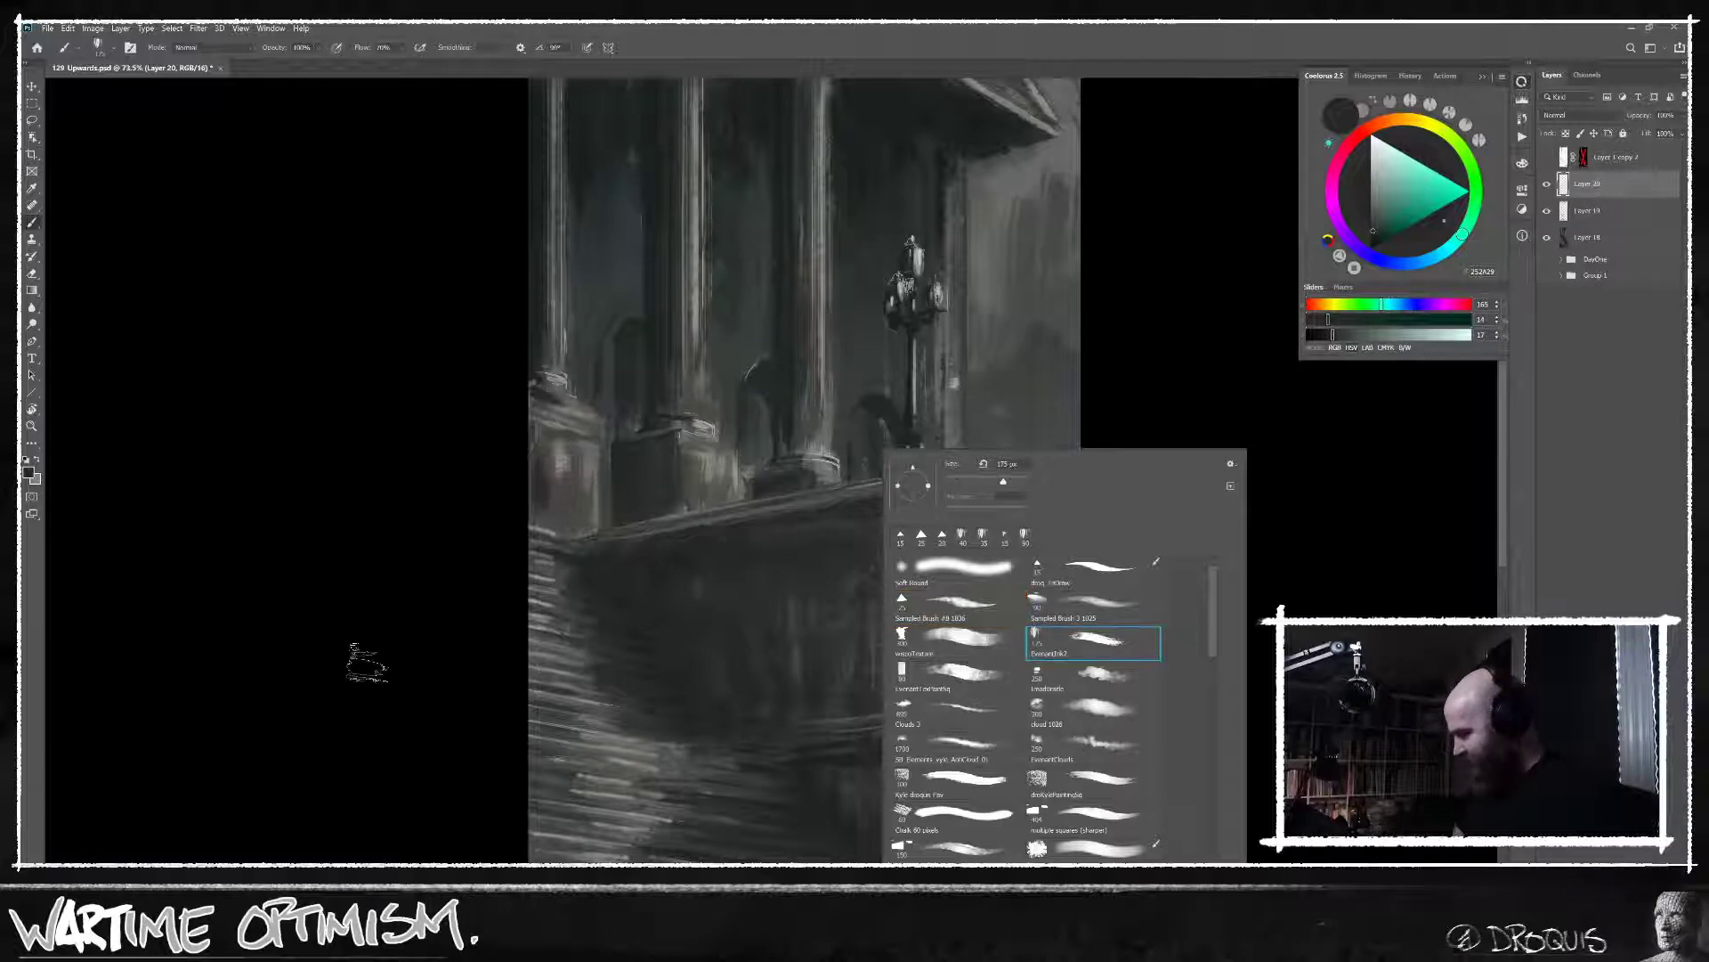
click(365, 657)
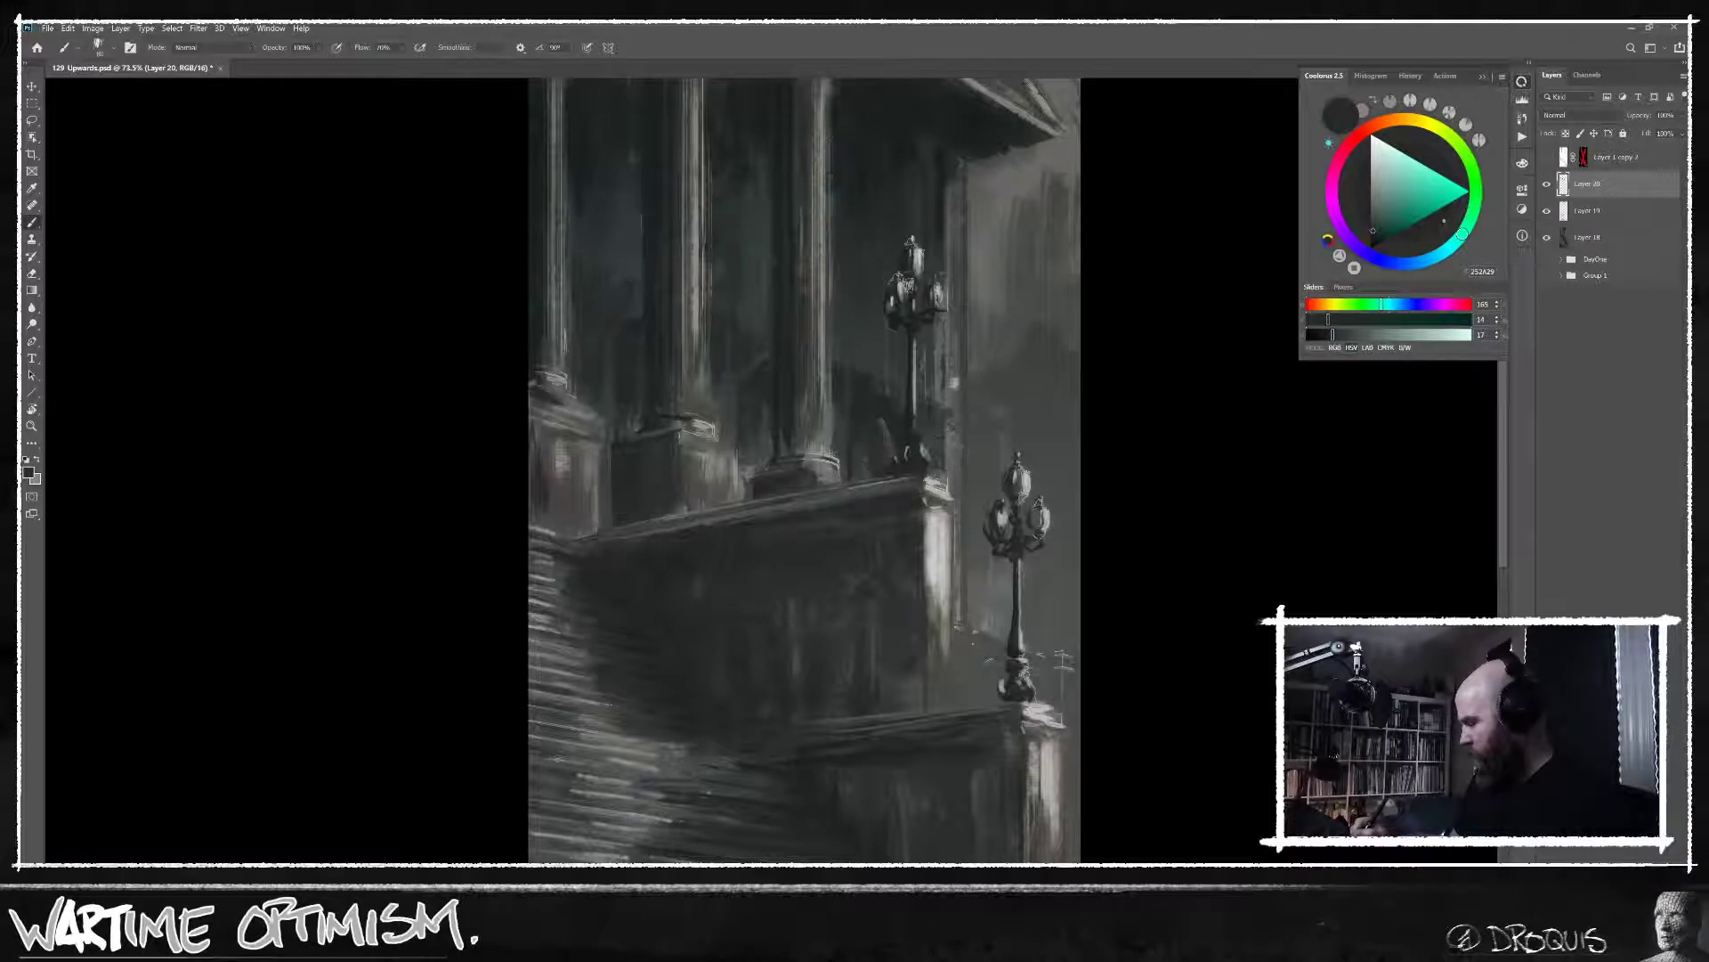
drag(947, 418, 947, 472)
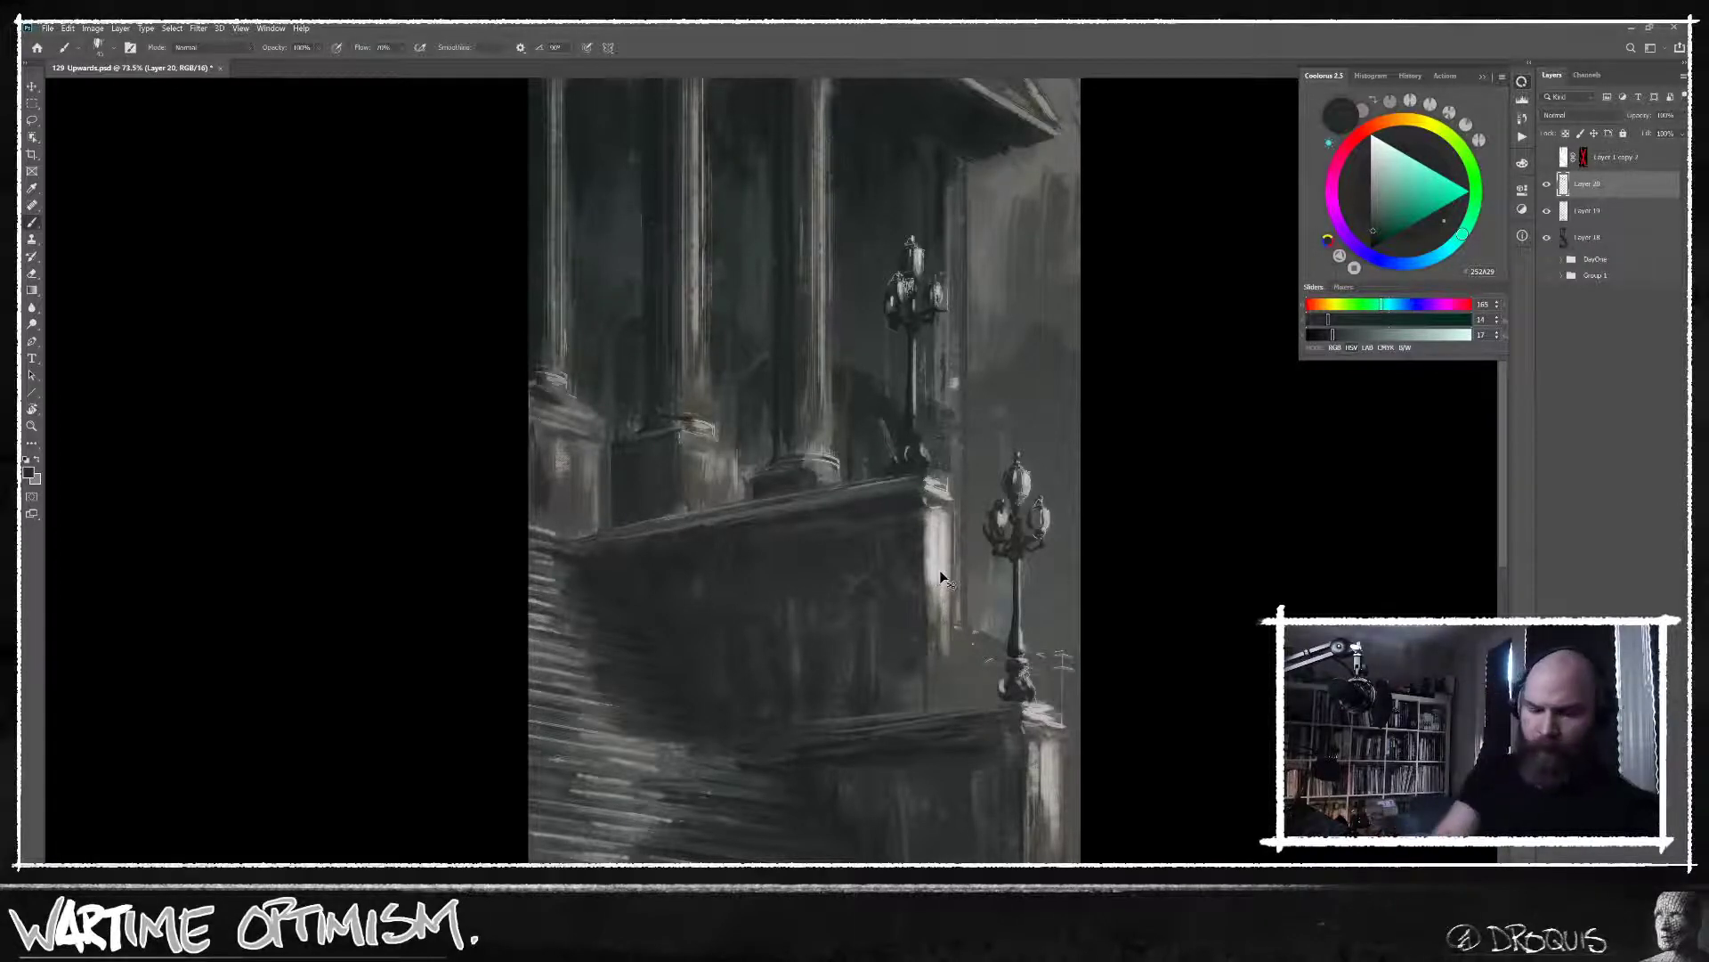
Try the inverted selection around the column bases and return to the original selected area with its outline hidden.
key(ctrl+shift+d)
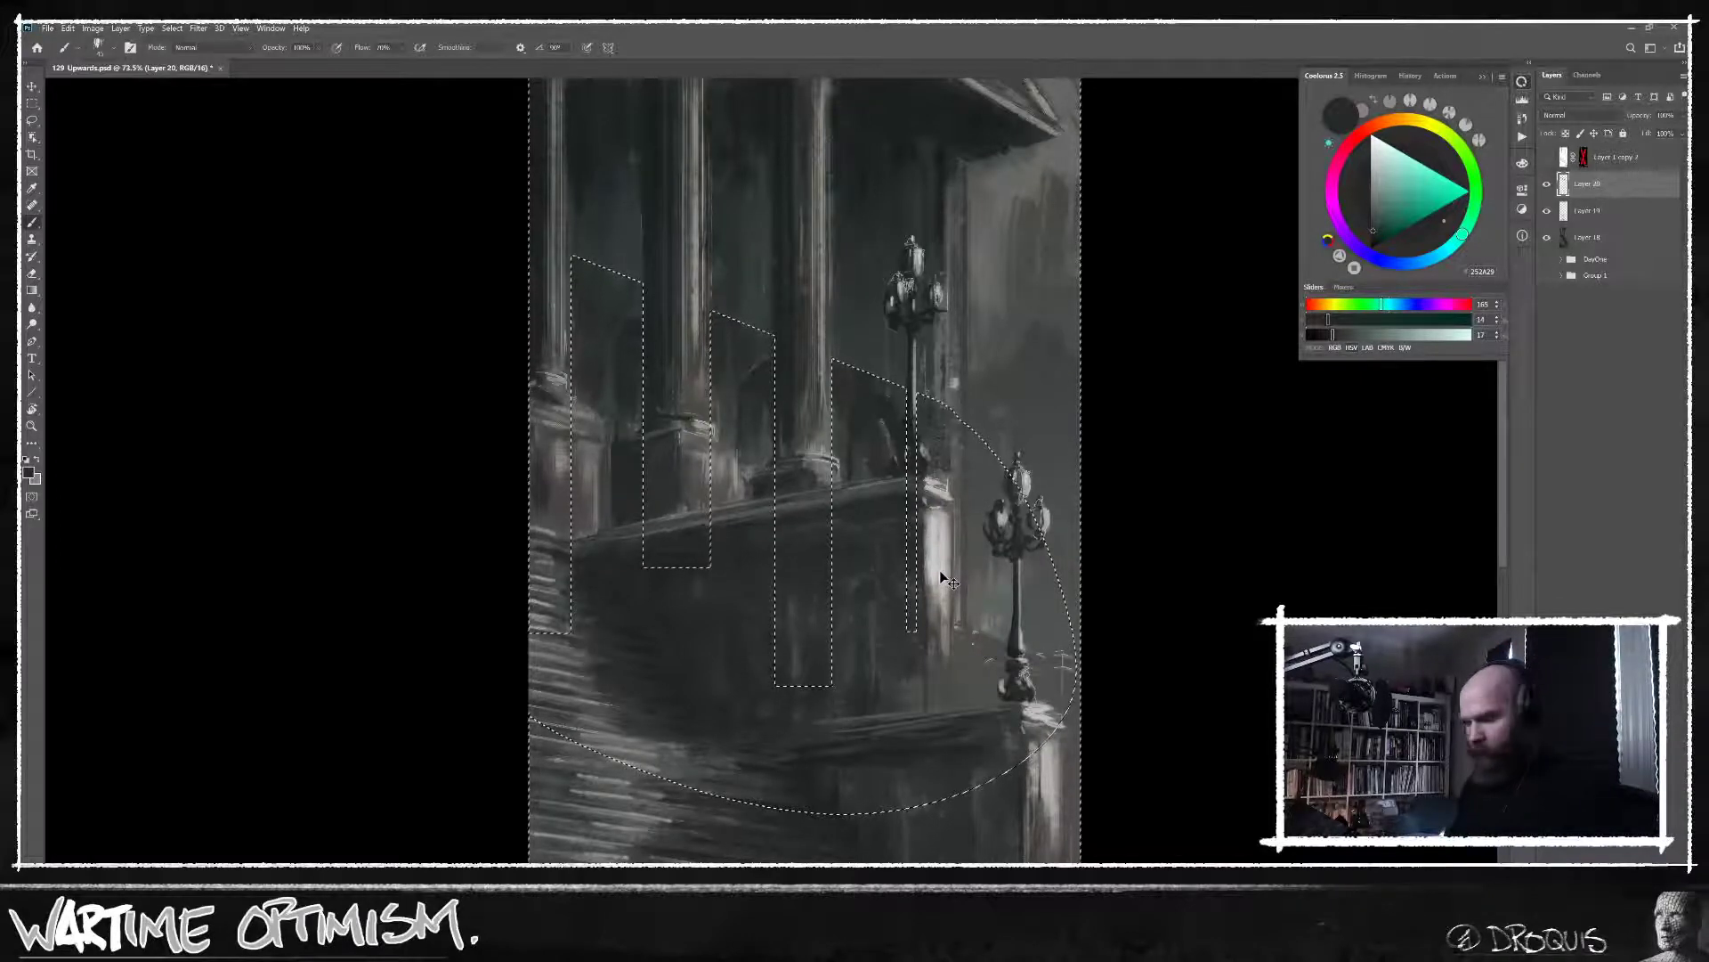
key(ctrl+d)
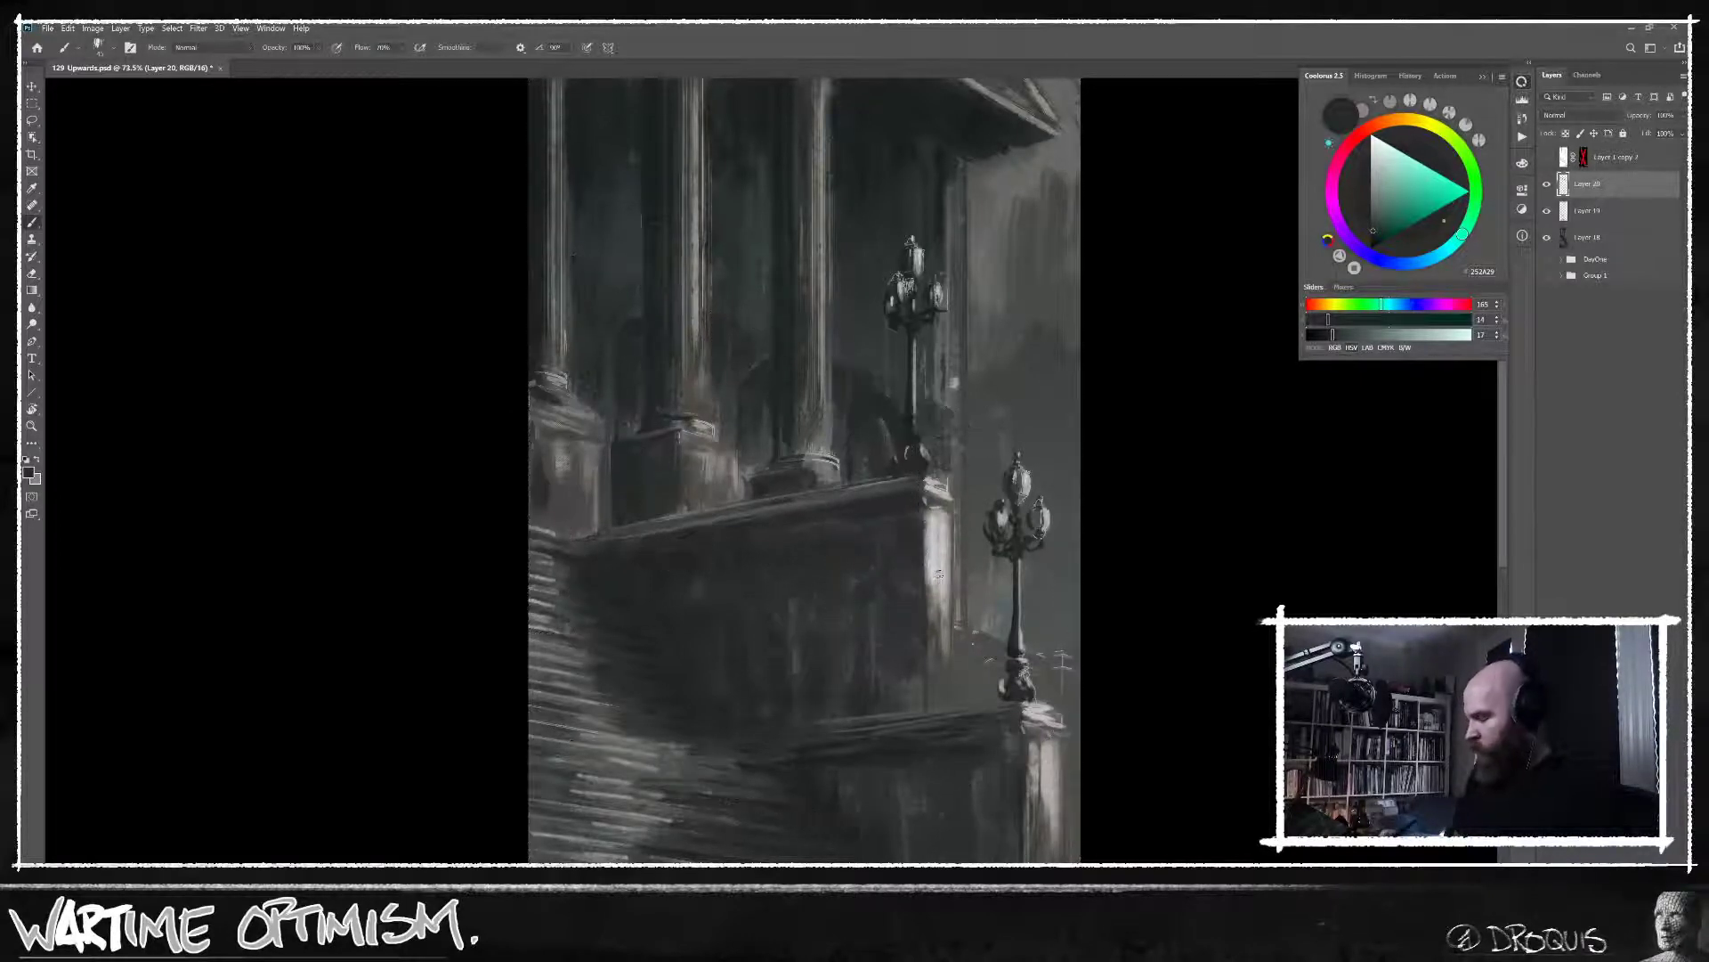
key(ctrl+shift+d)
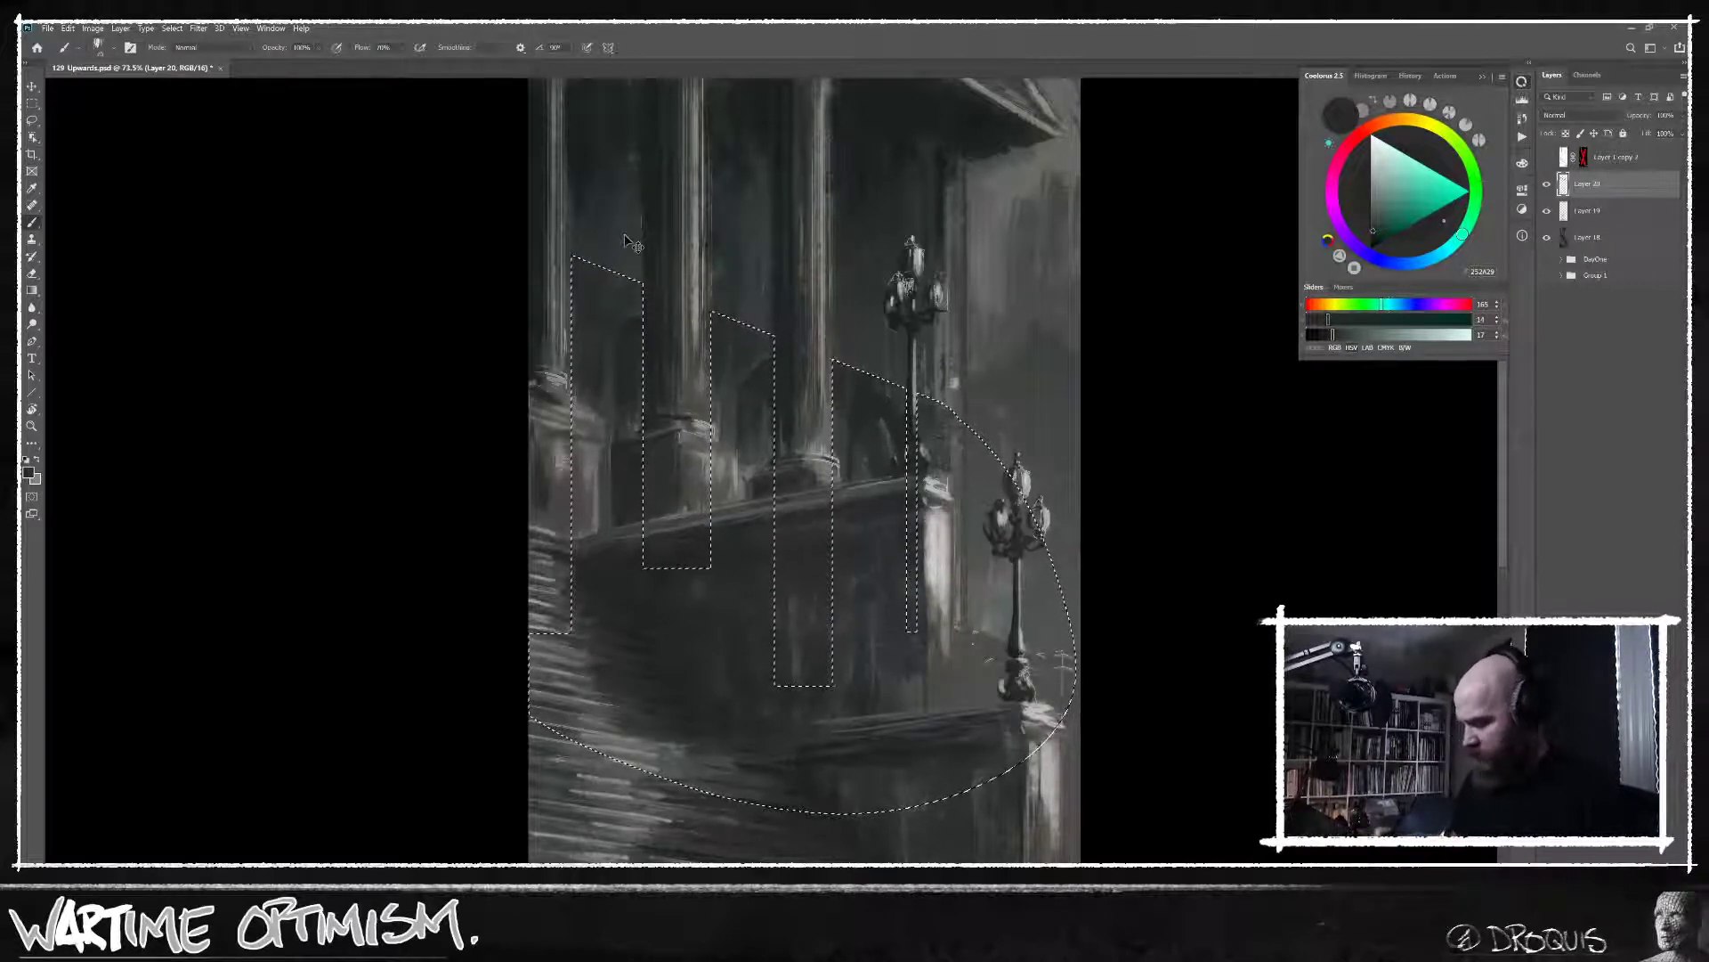
key(ctrl+d)
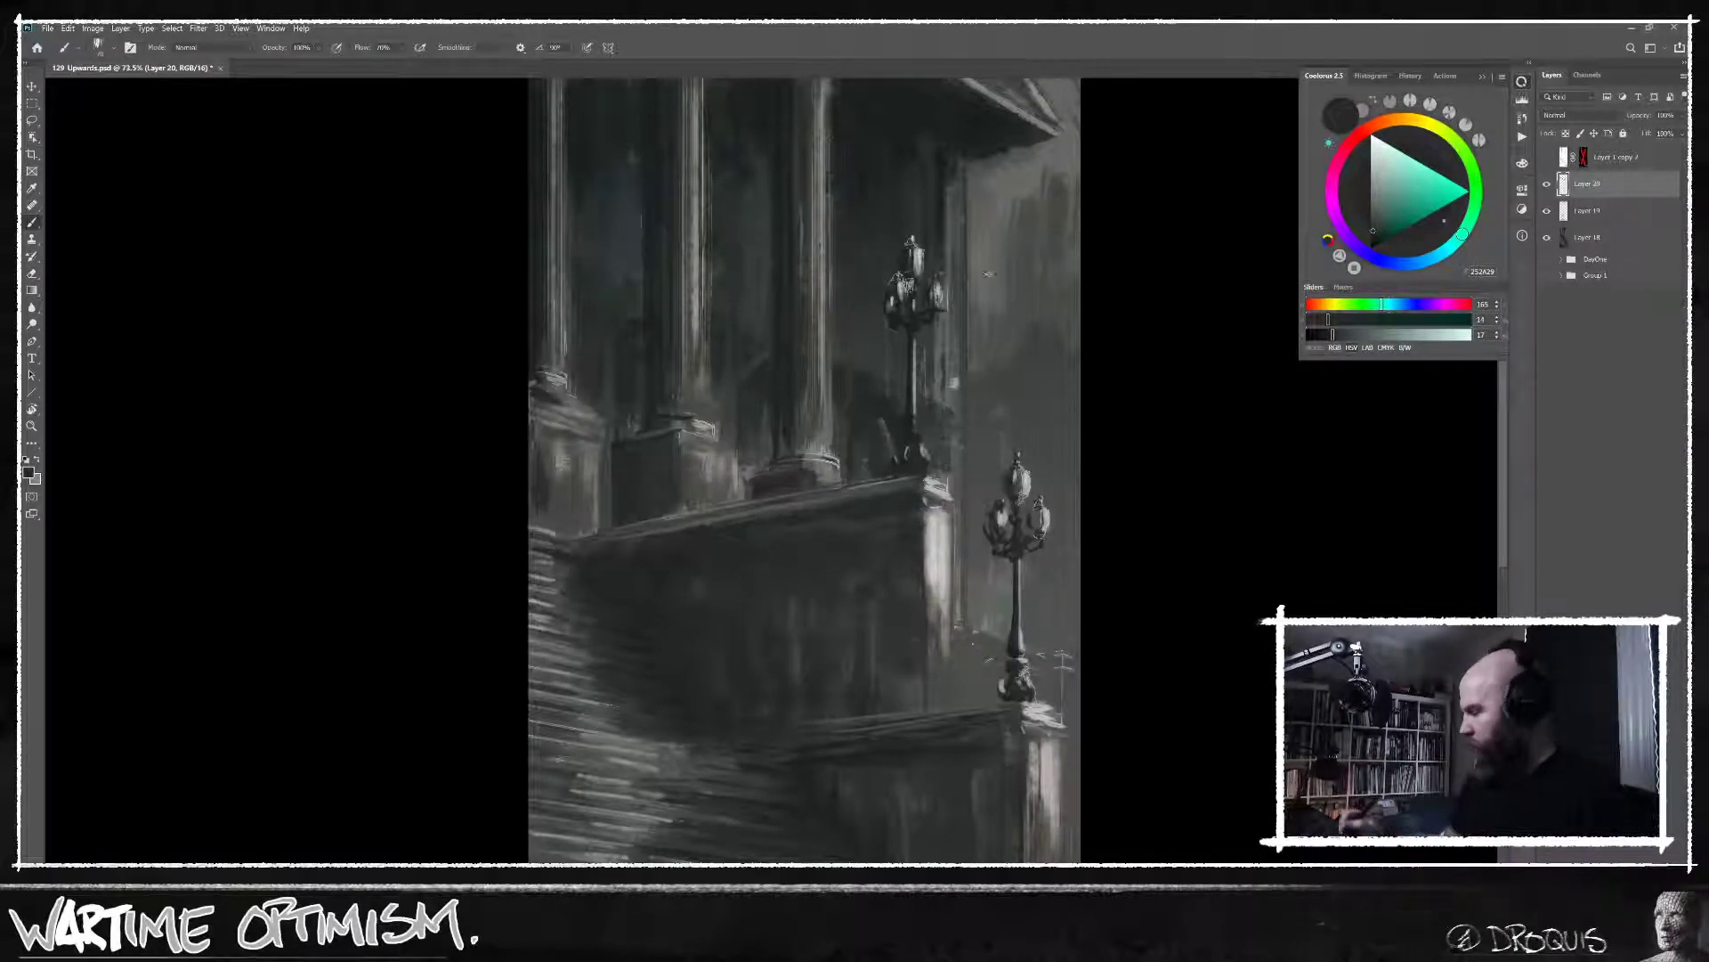
Sample a dark green-grey between the columns, shift its hue to a muted yellow and brush it into the shadows beside the upper lamp.
alt+click(764, 297)
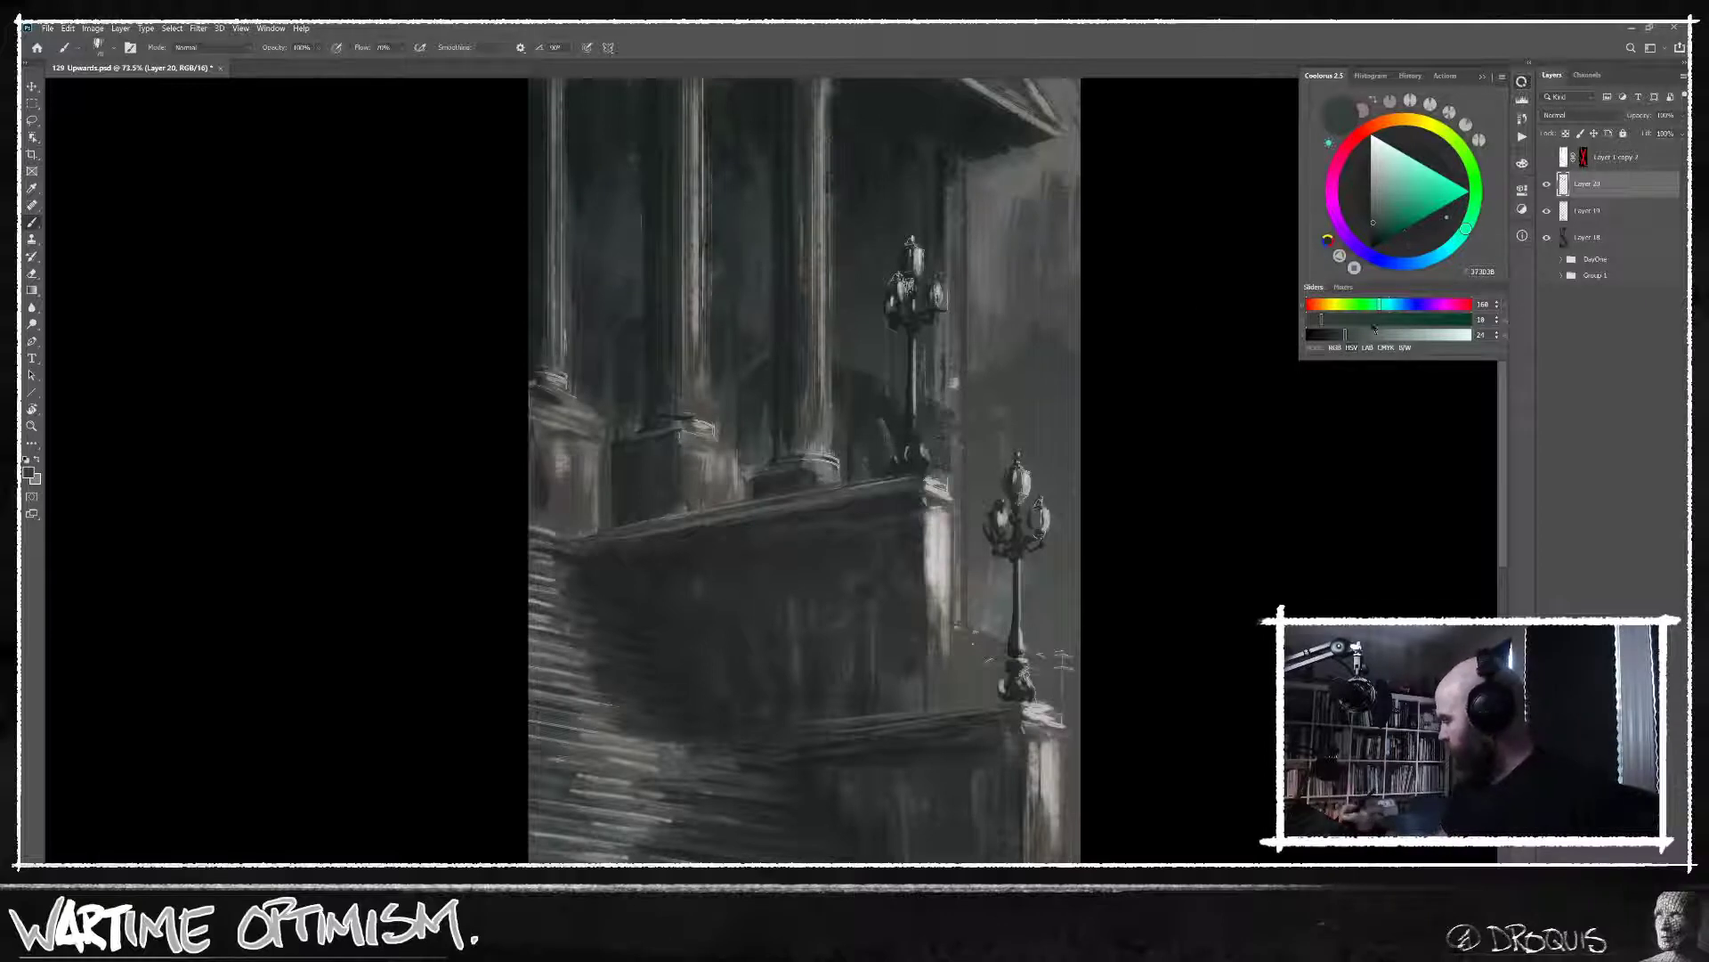
drag(1344, 306, 1330, 305)
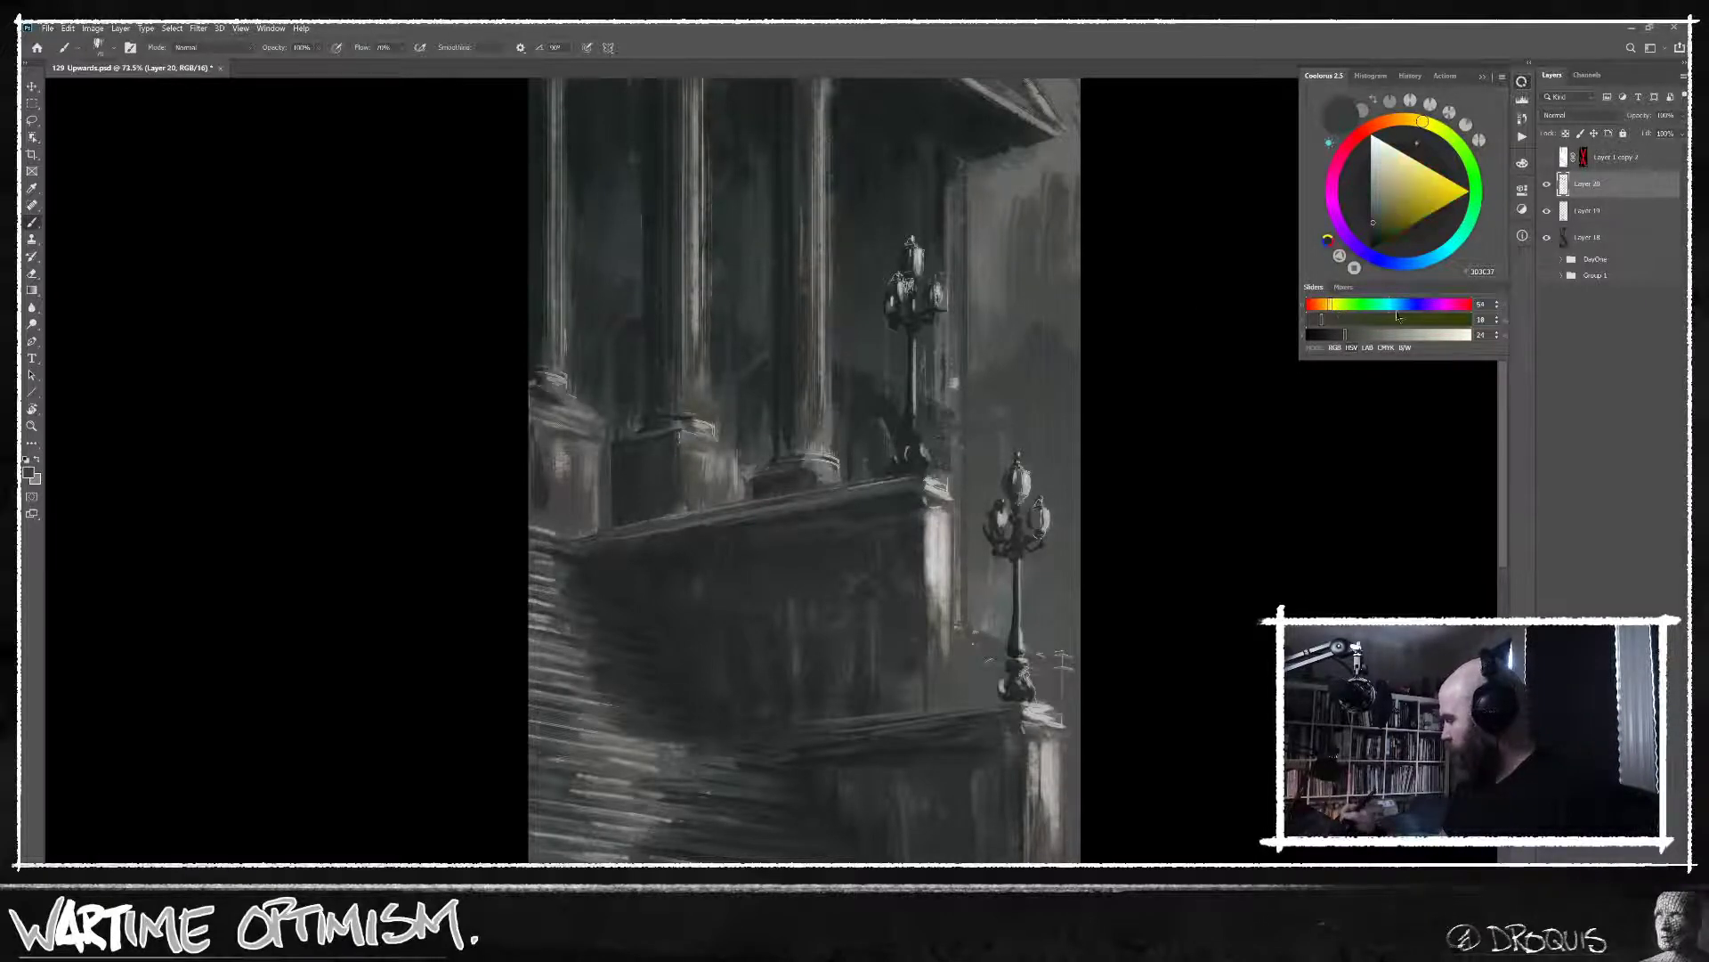
key(ctrl+shift+d)
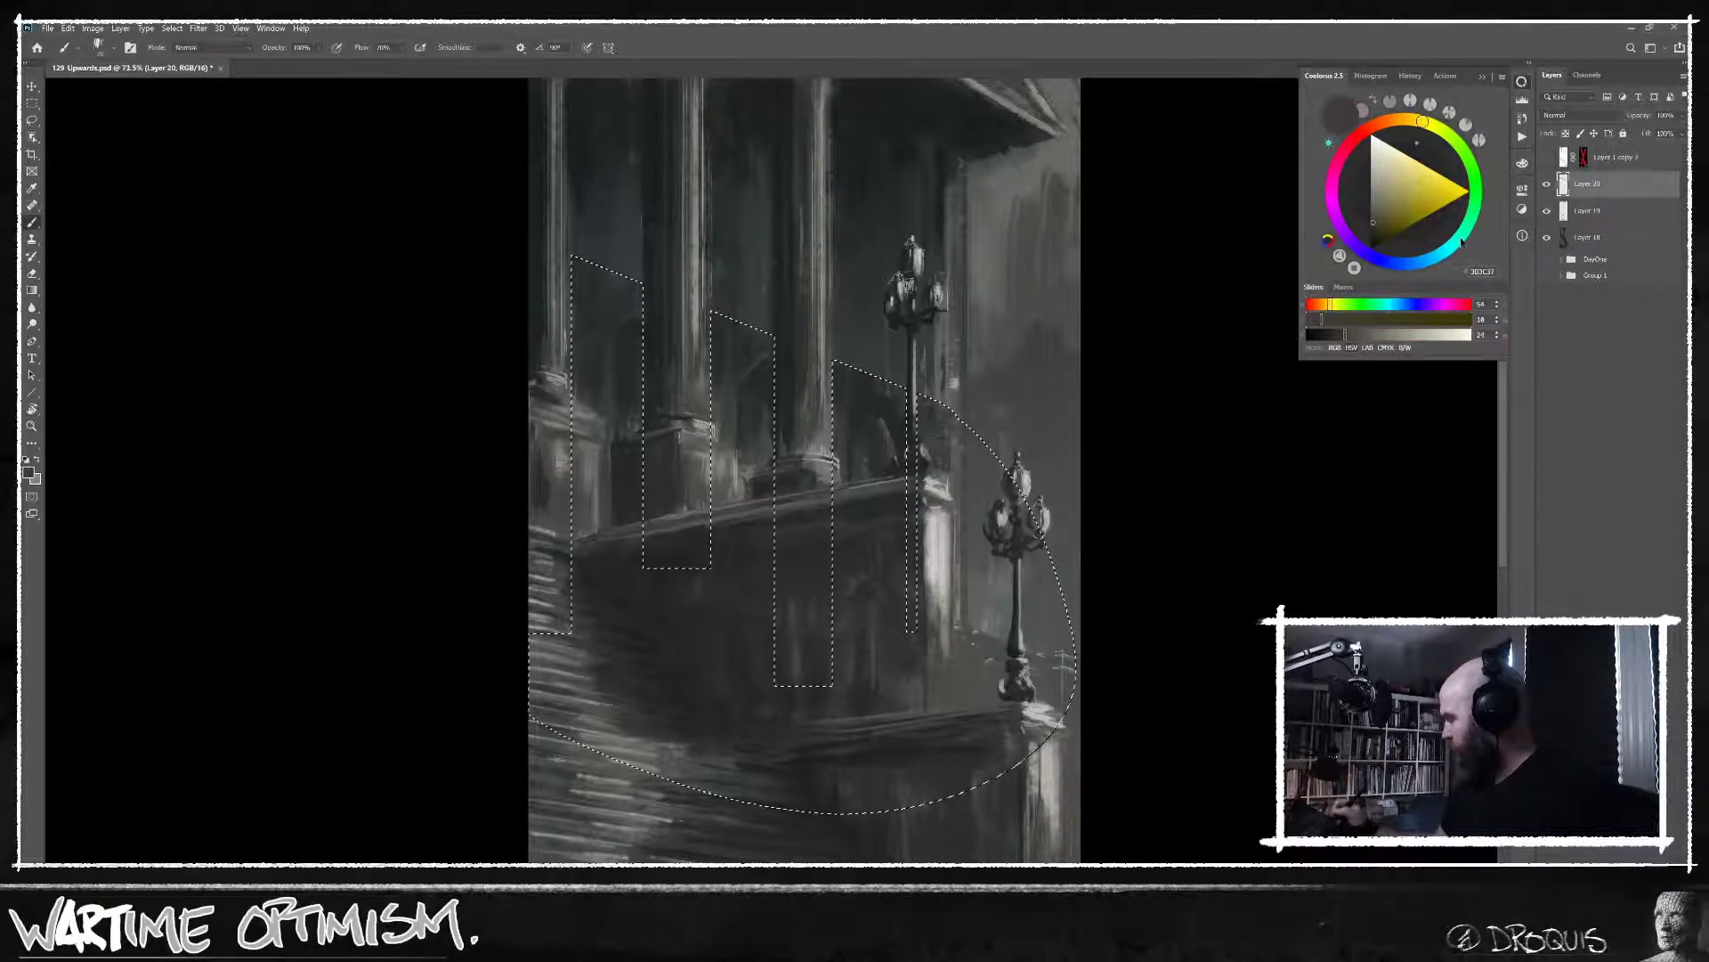
key(ctrl+d)
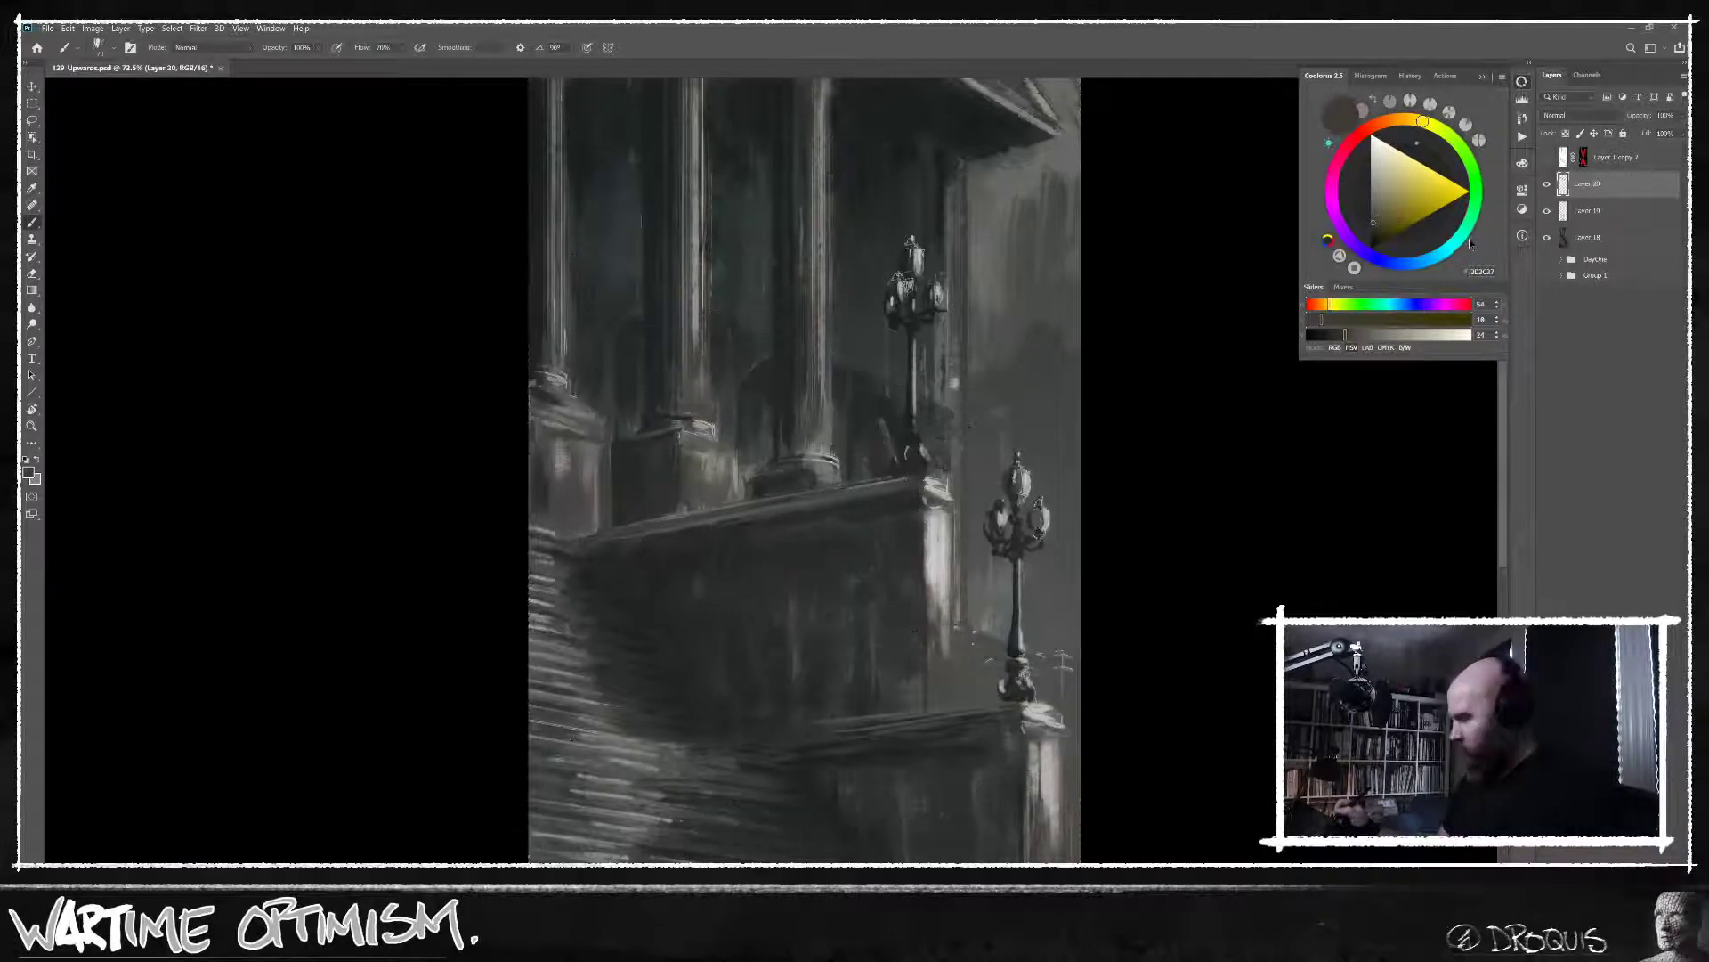
click(1380, 304)
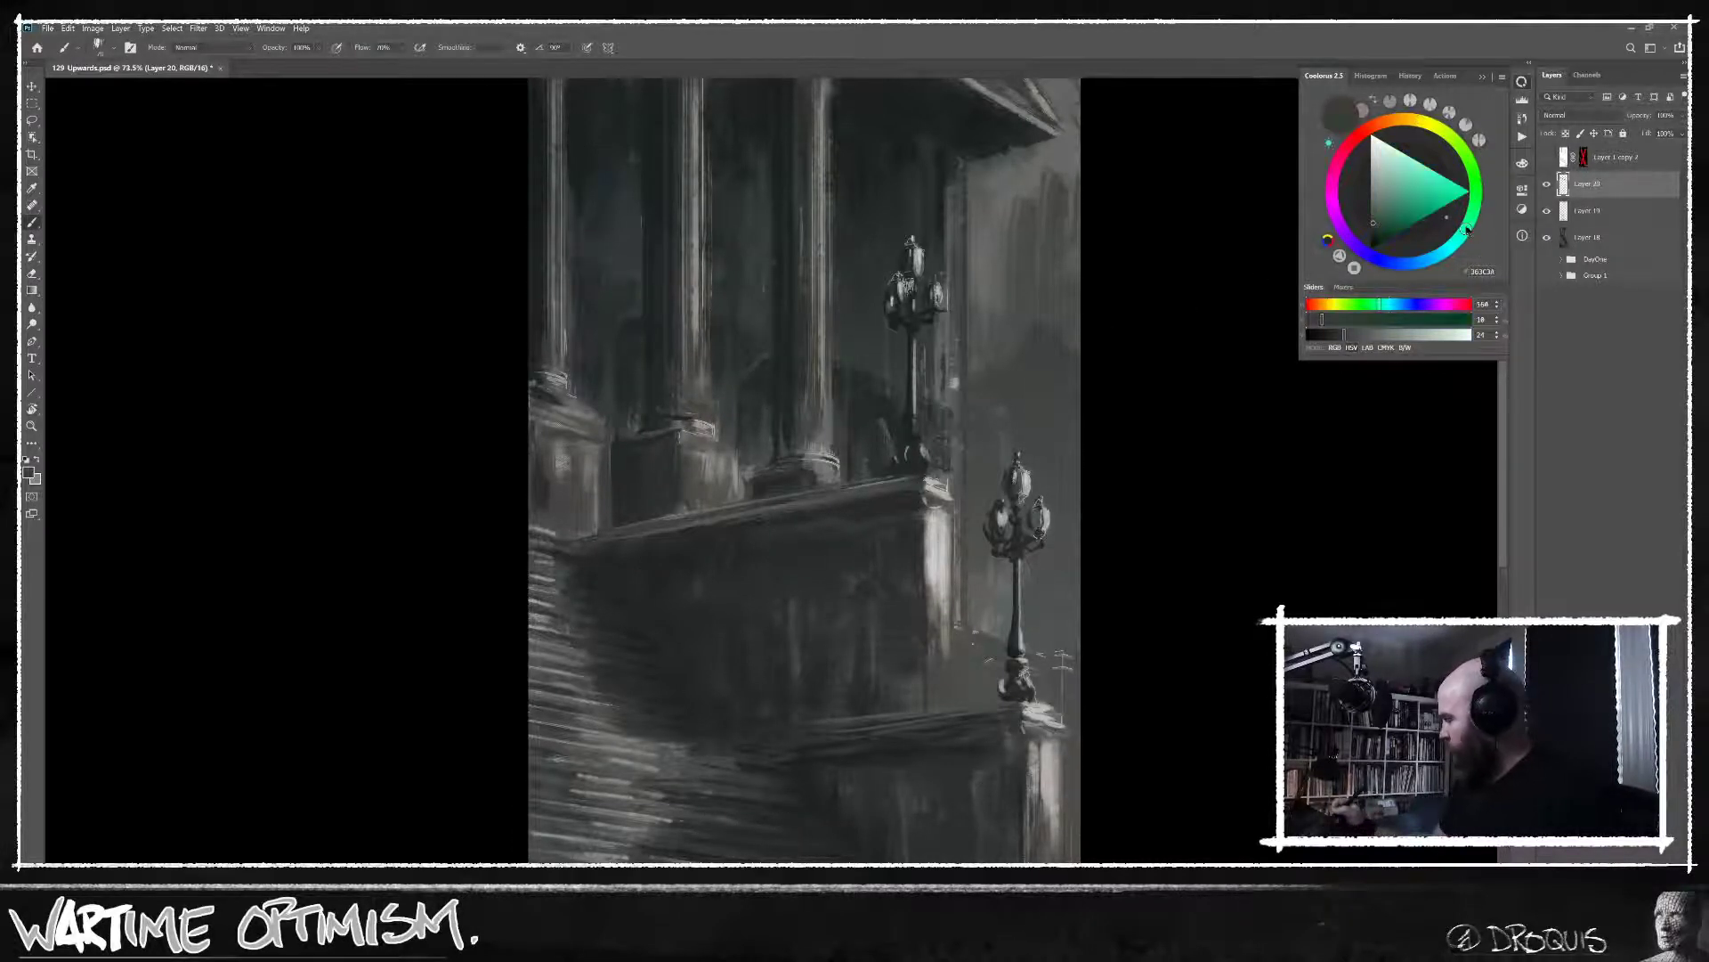
drag(1467, 230, 1440, 126)
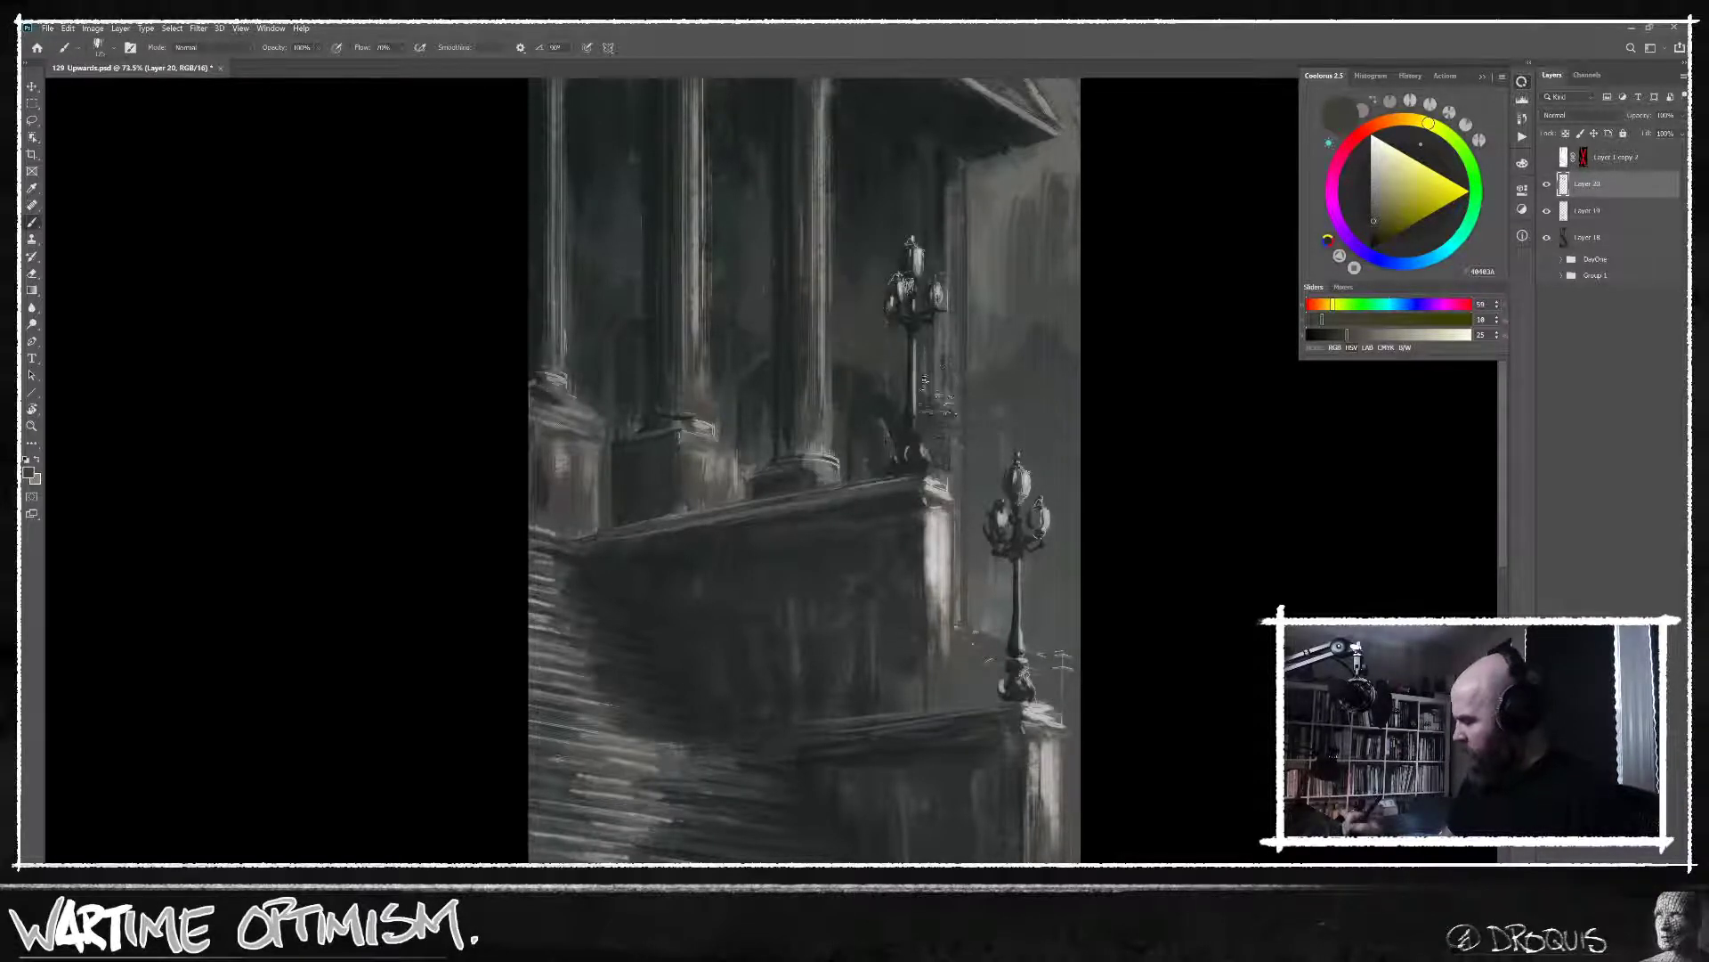
Brush a lighter yellow-grey along the wall edge behind the upper lamp and add sampled dark olive tones between the two left columns.
alt+click(958, 338)
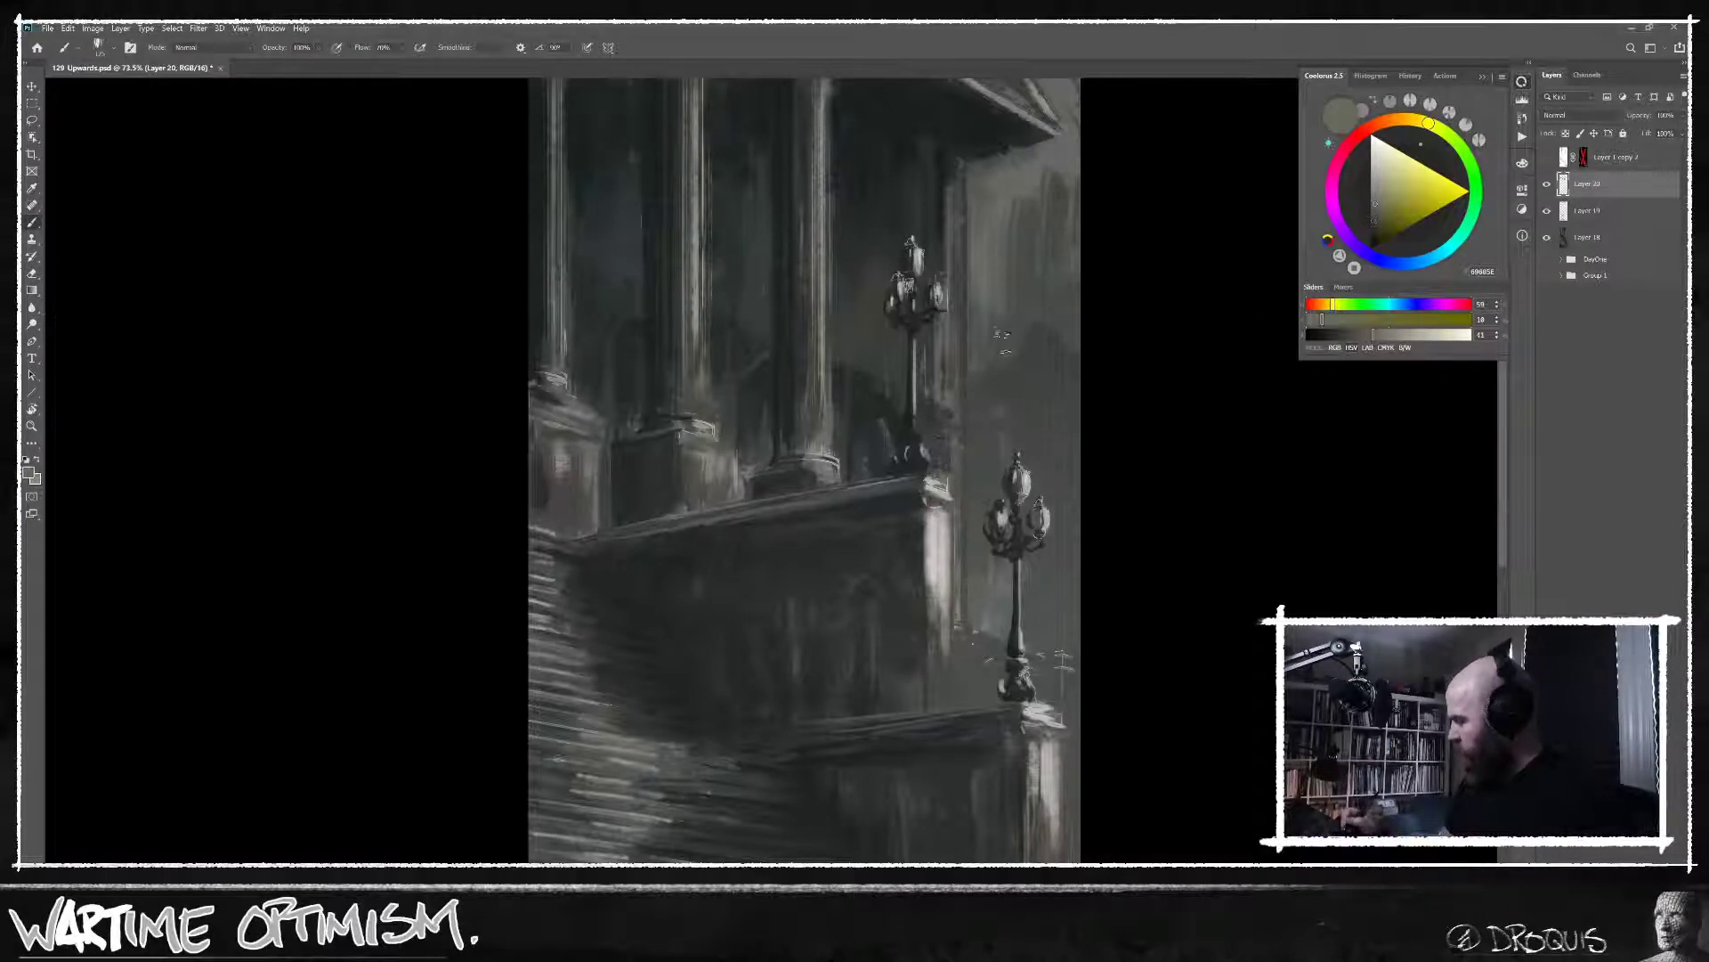
drag(954, 304, 958, 359)
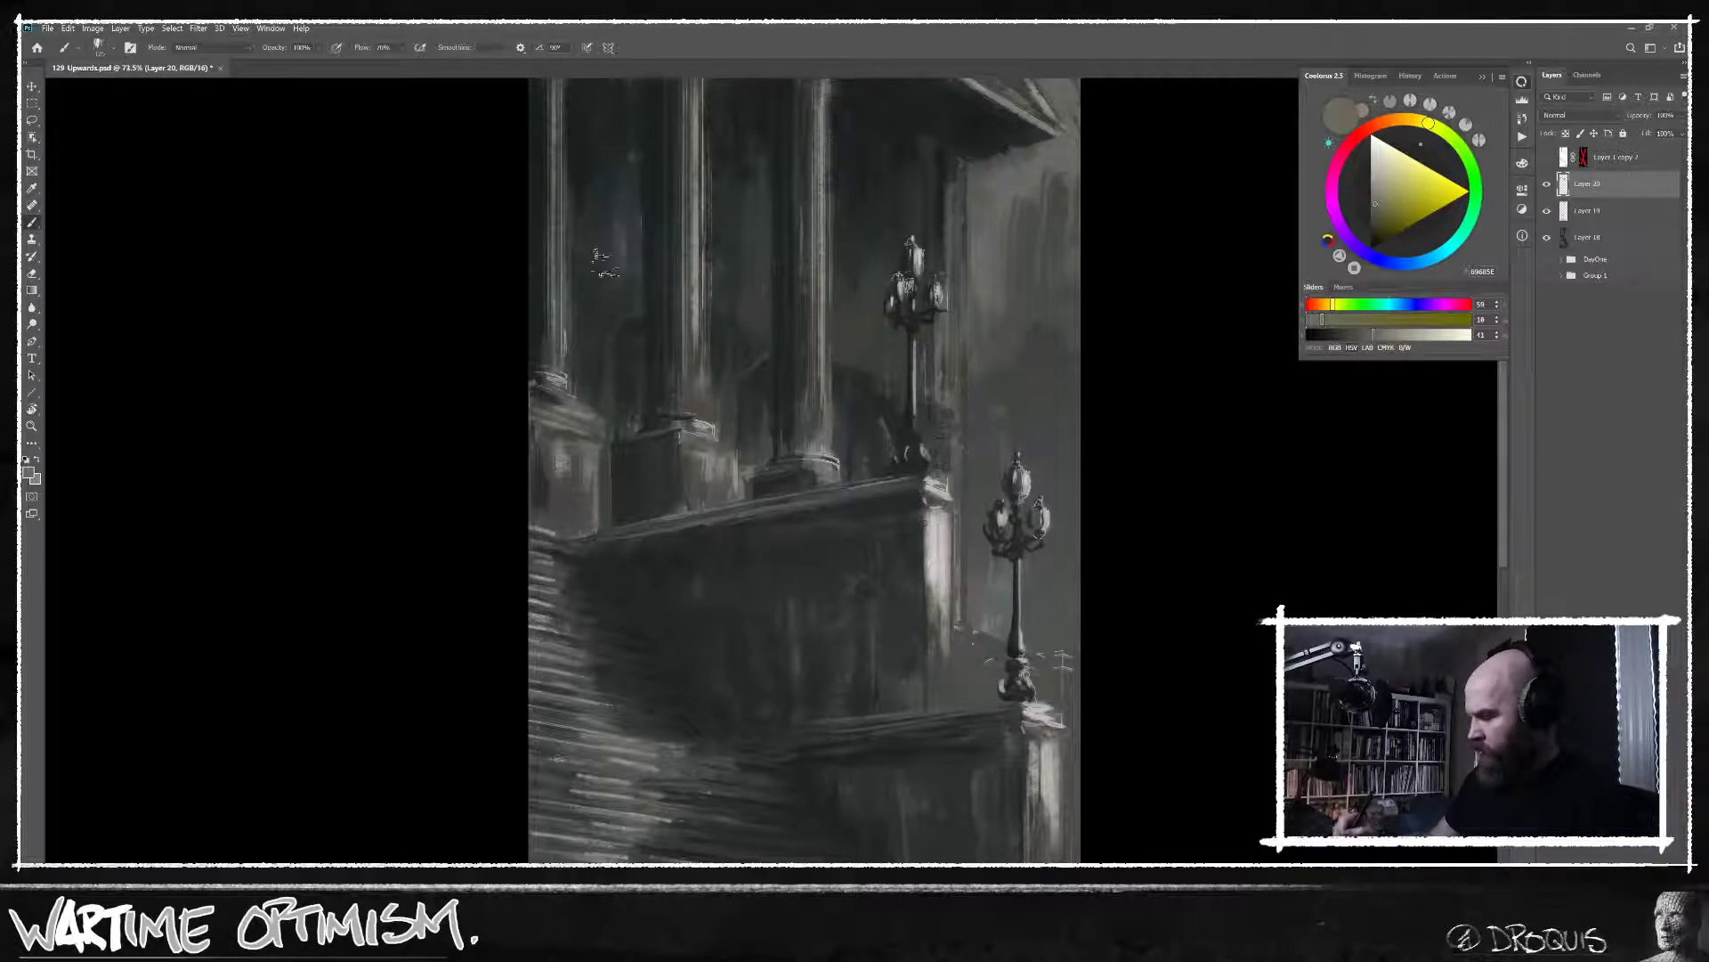
alt+click(632, 263)
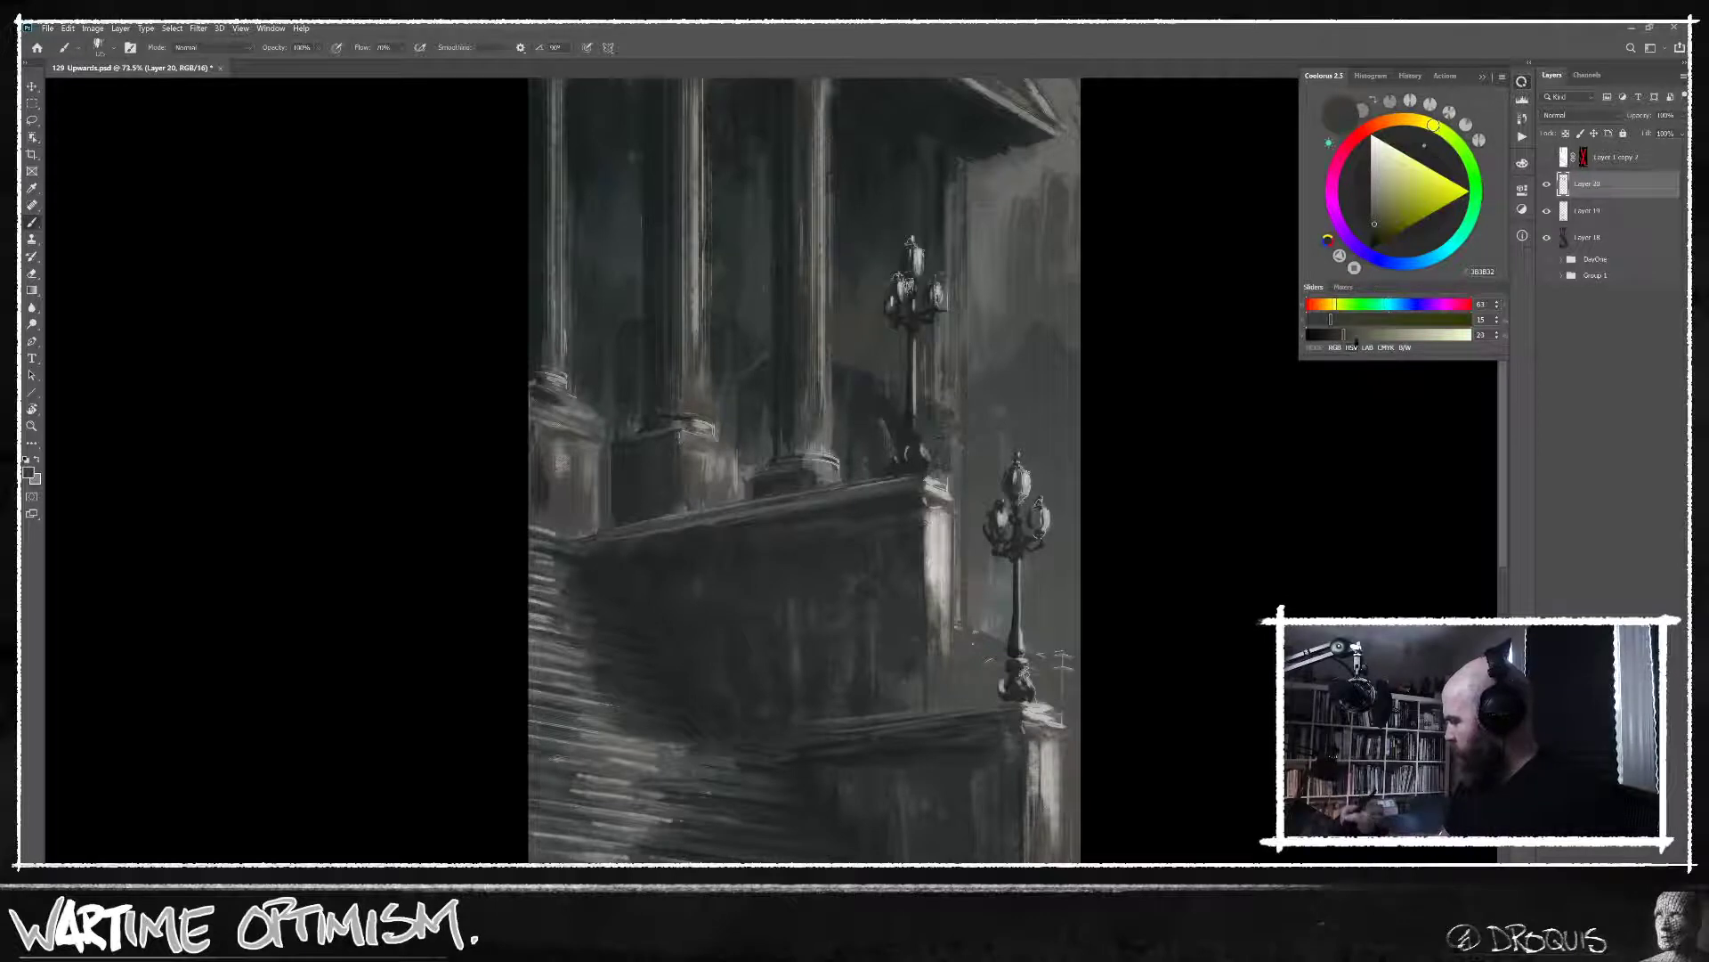
alt+click(624, 271)
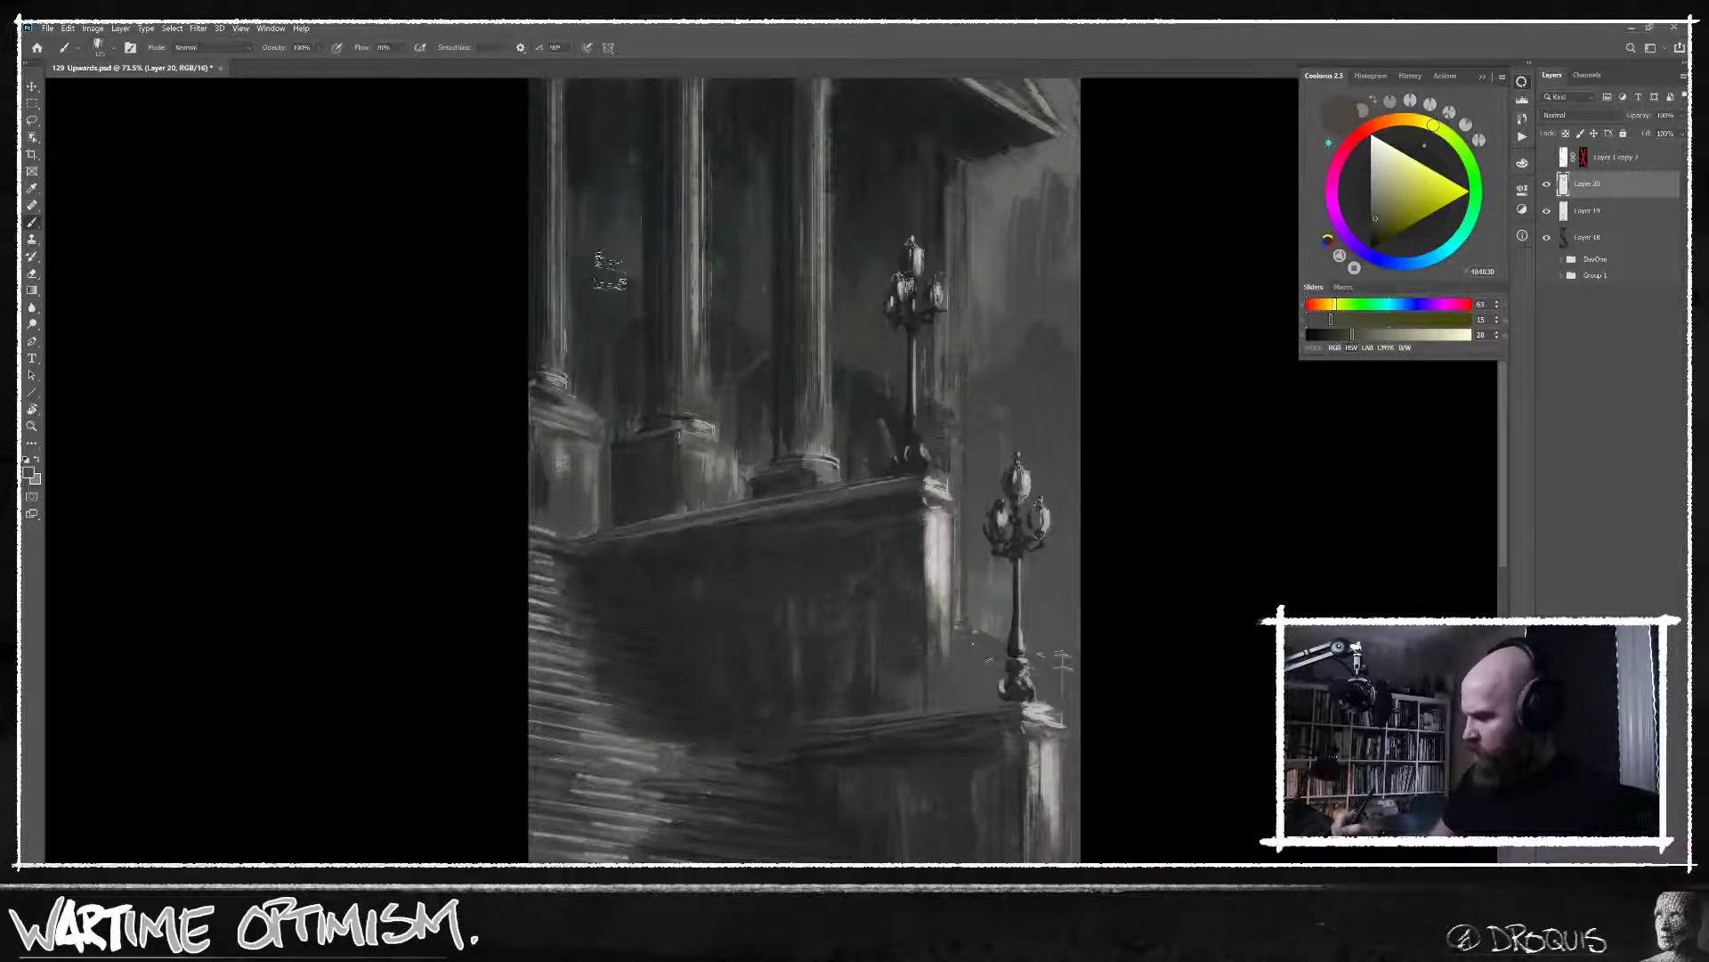
Save the painting, then sample dark green and olive greys between the columns and brush them into the shadowed recesses.
scroll(723, 187, down, 3)
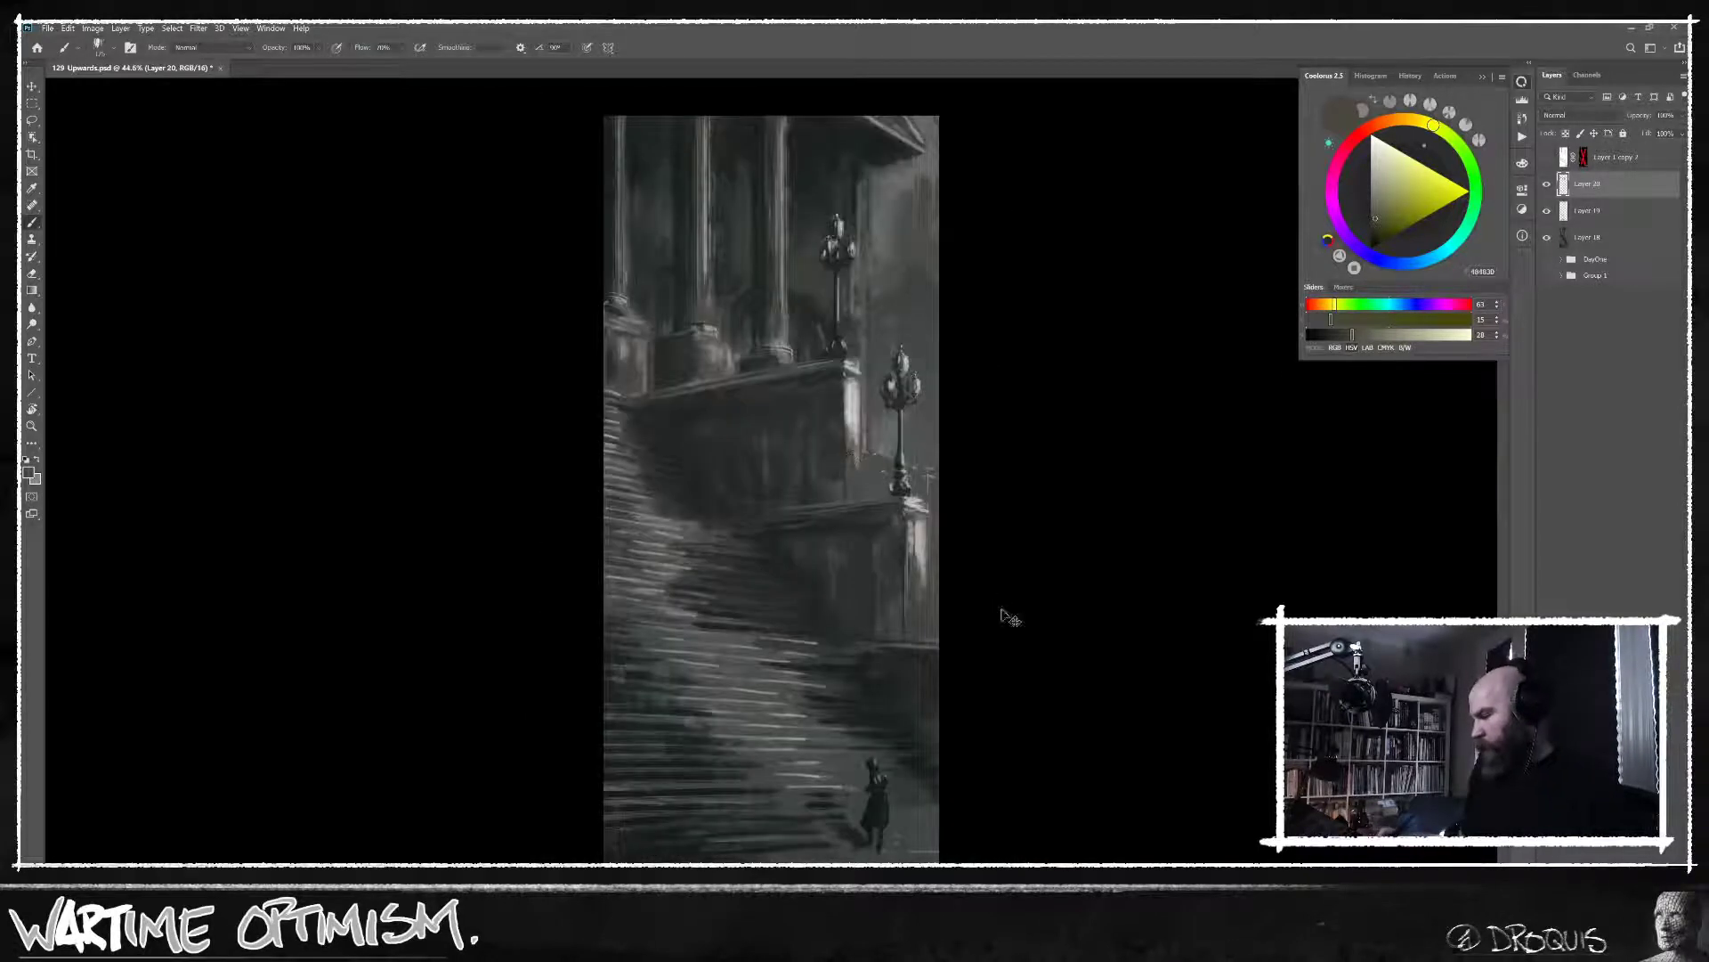
key(ctrl+s)
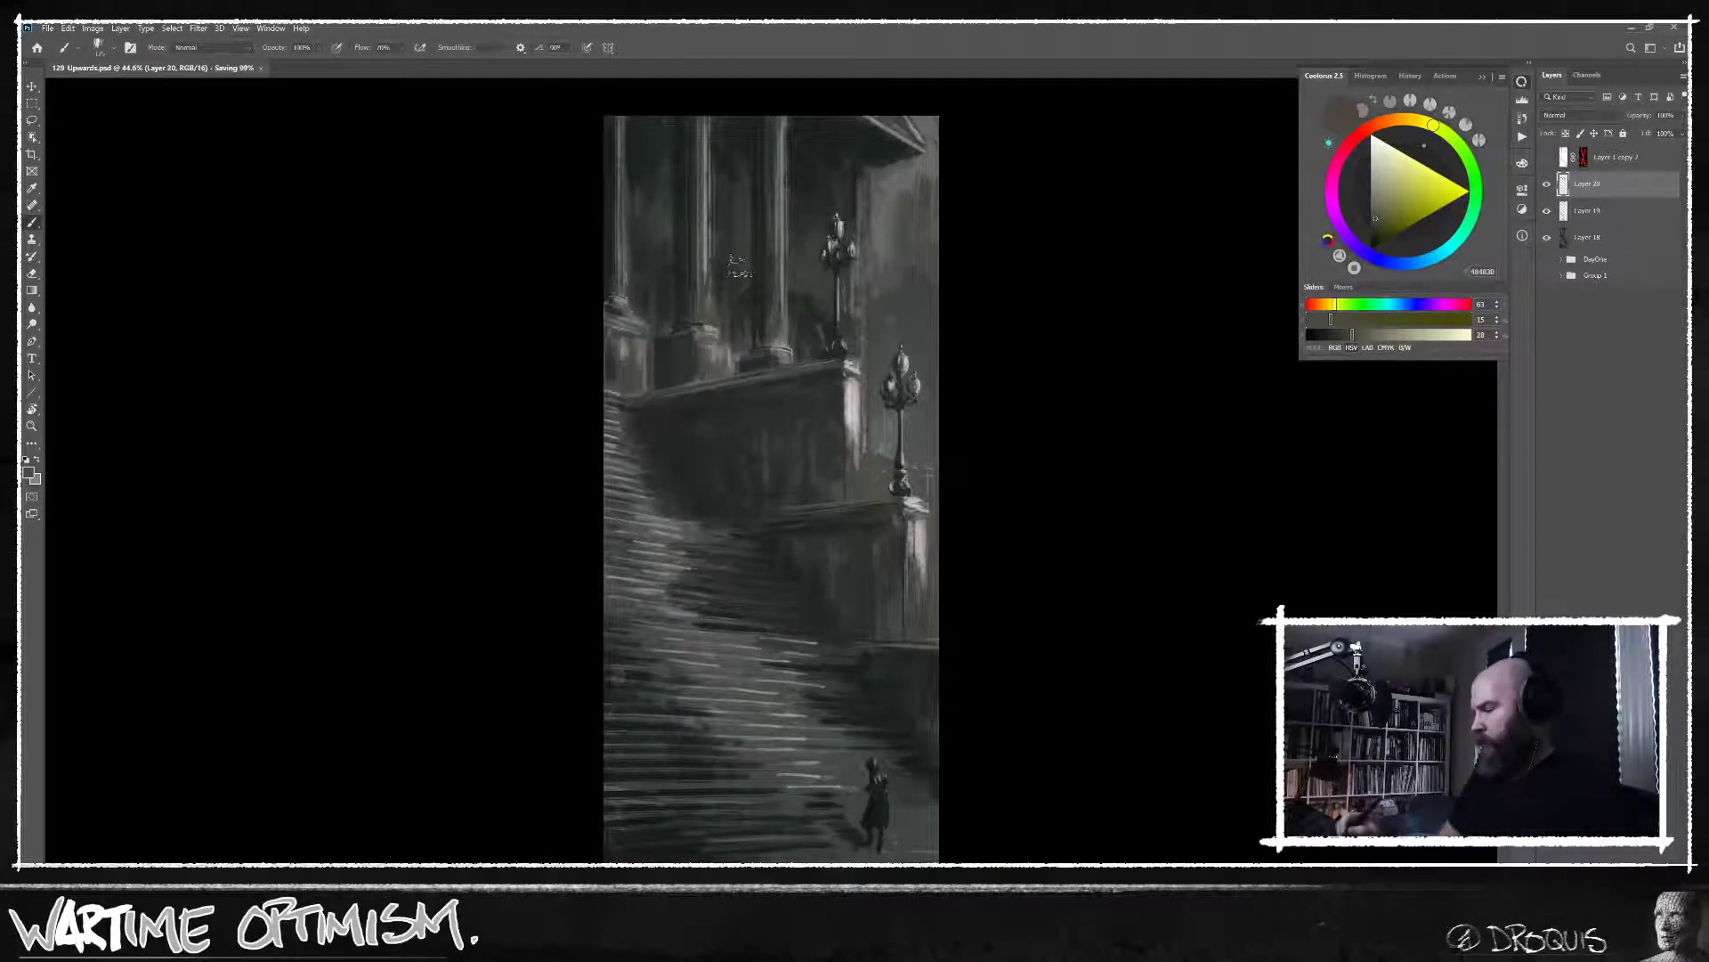
alt+click(728, 253)
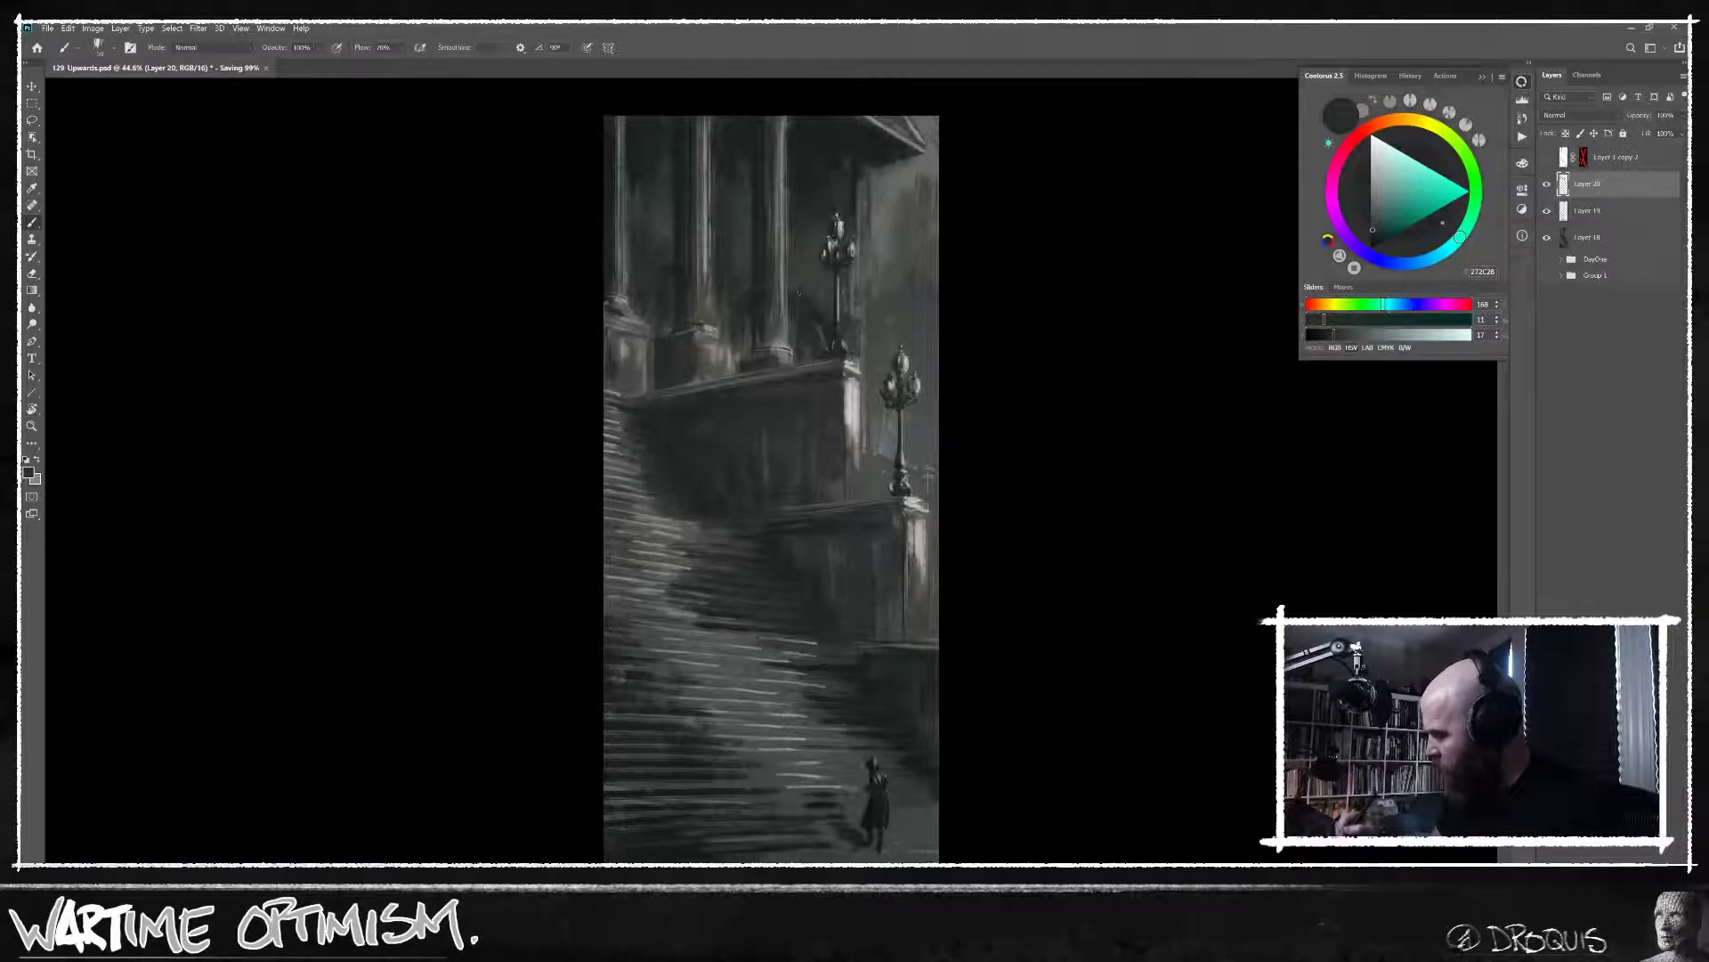
alt+click(802, 267)
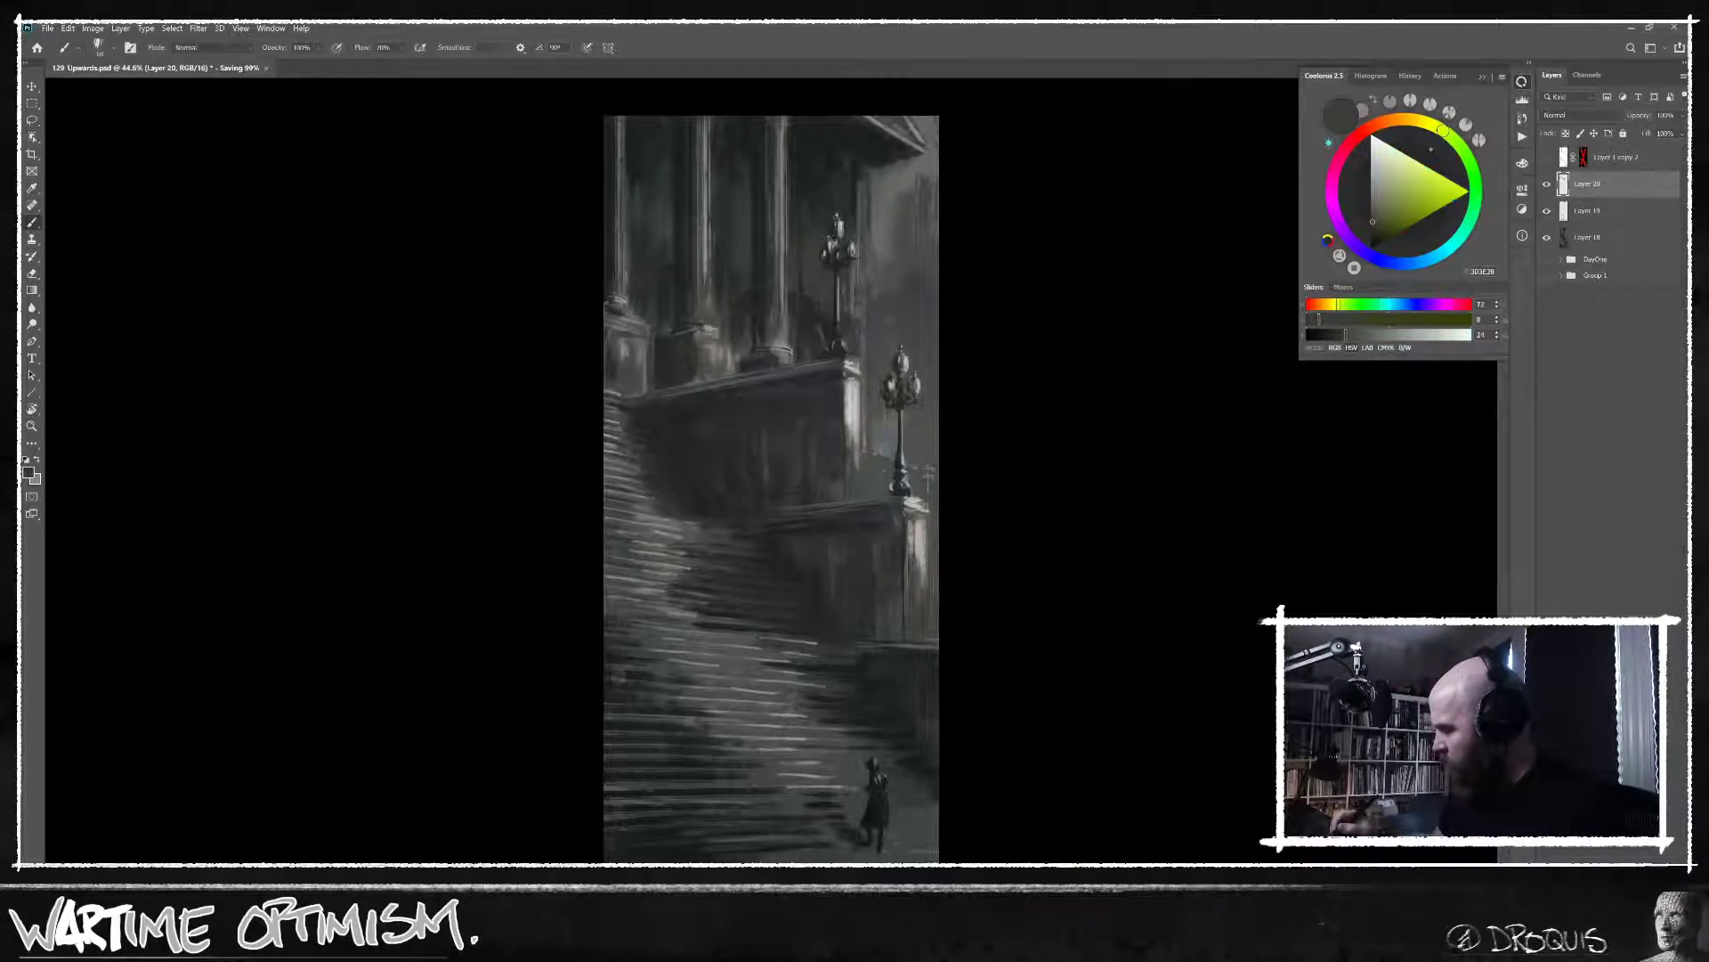
alt+click(738, 255)
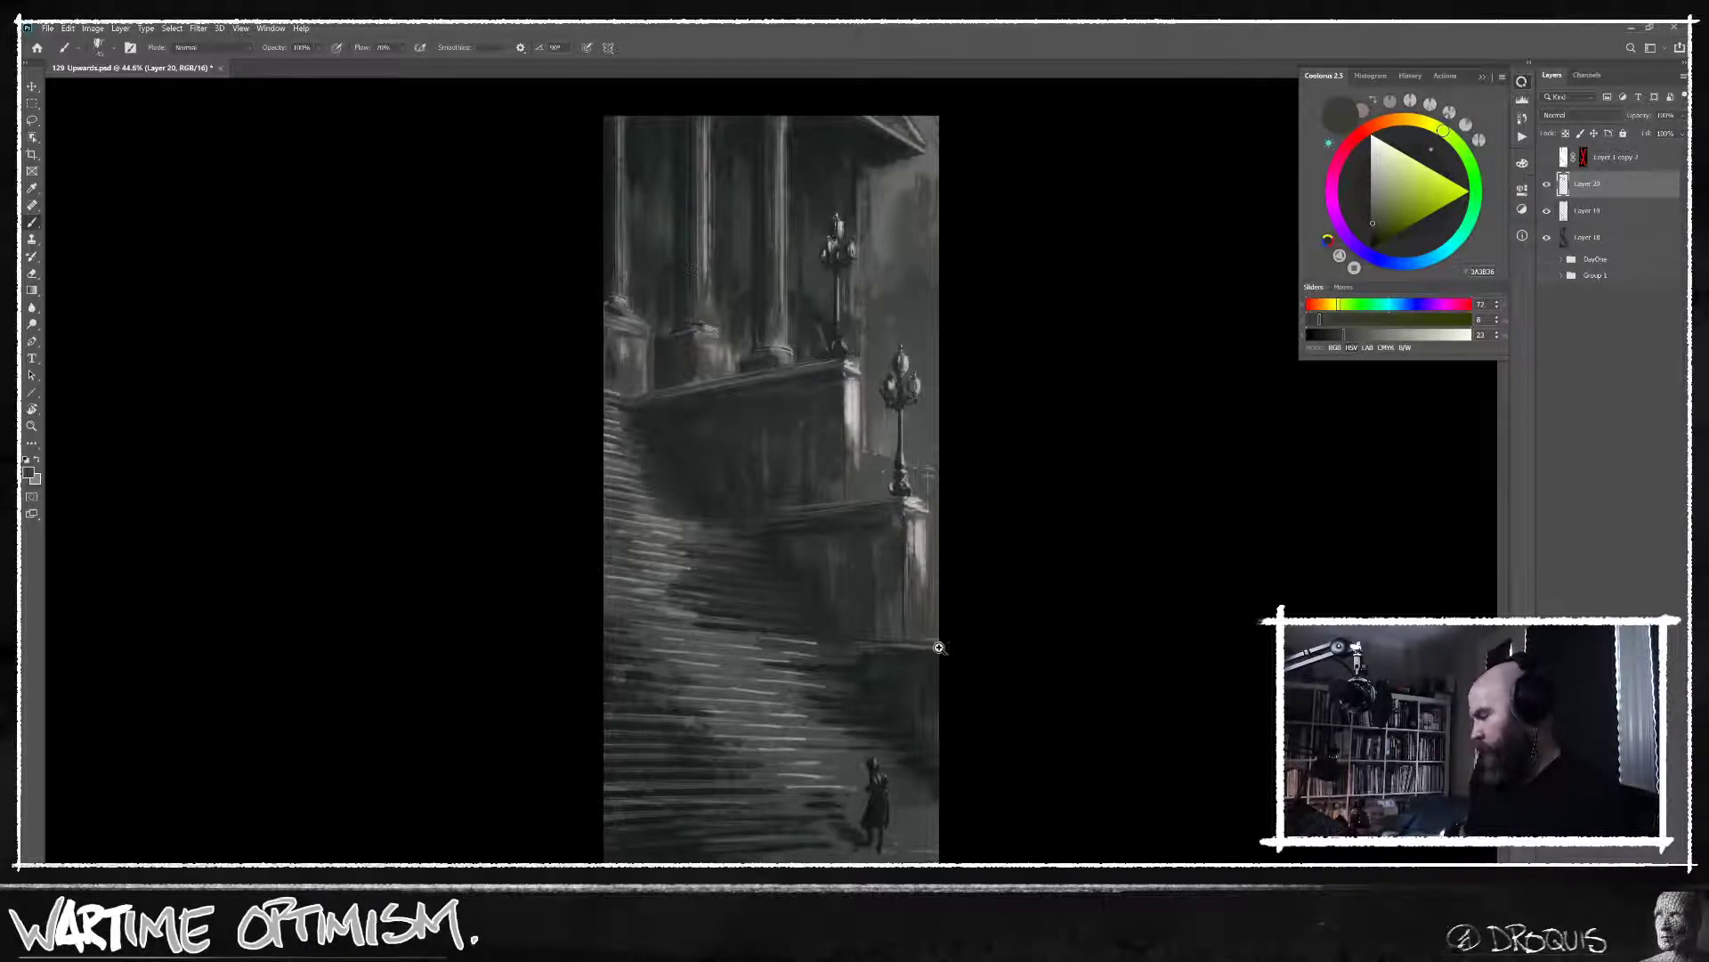
Mirror the composition horizontally and add a new layer above the current one.
scroll(926, 637, down, 3)
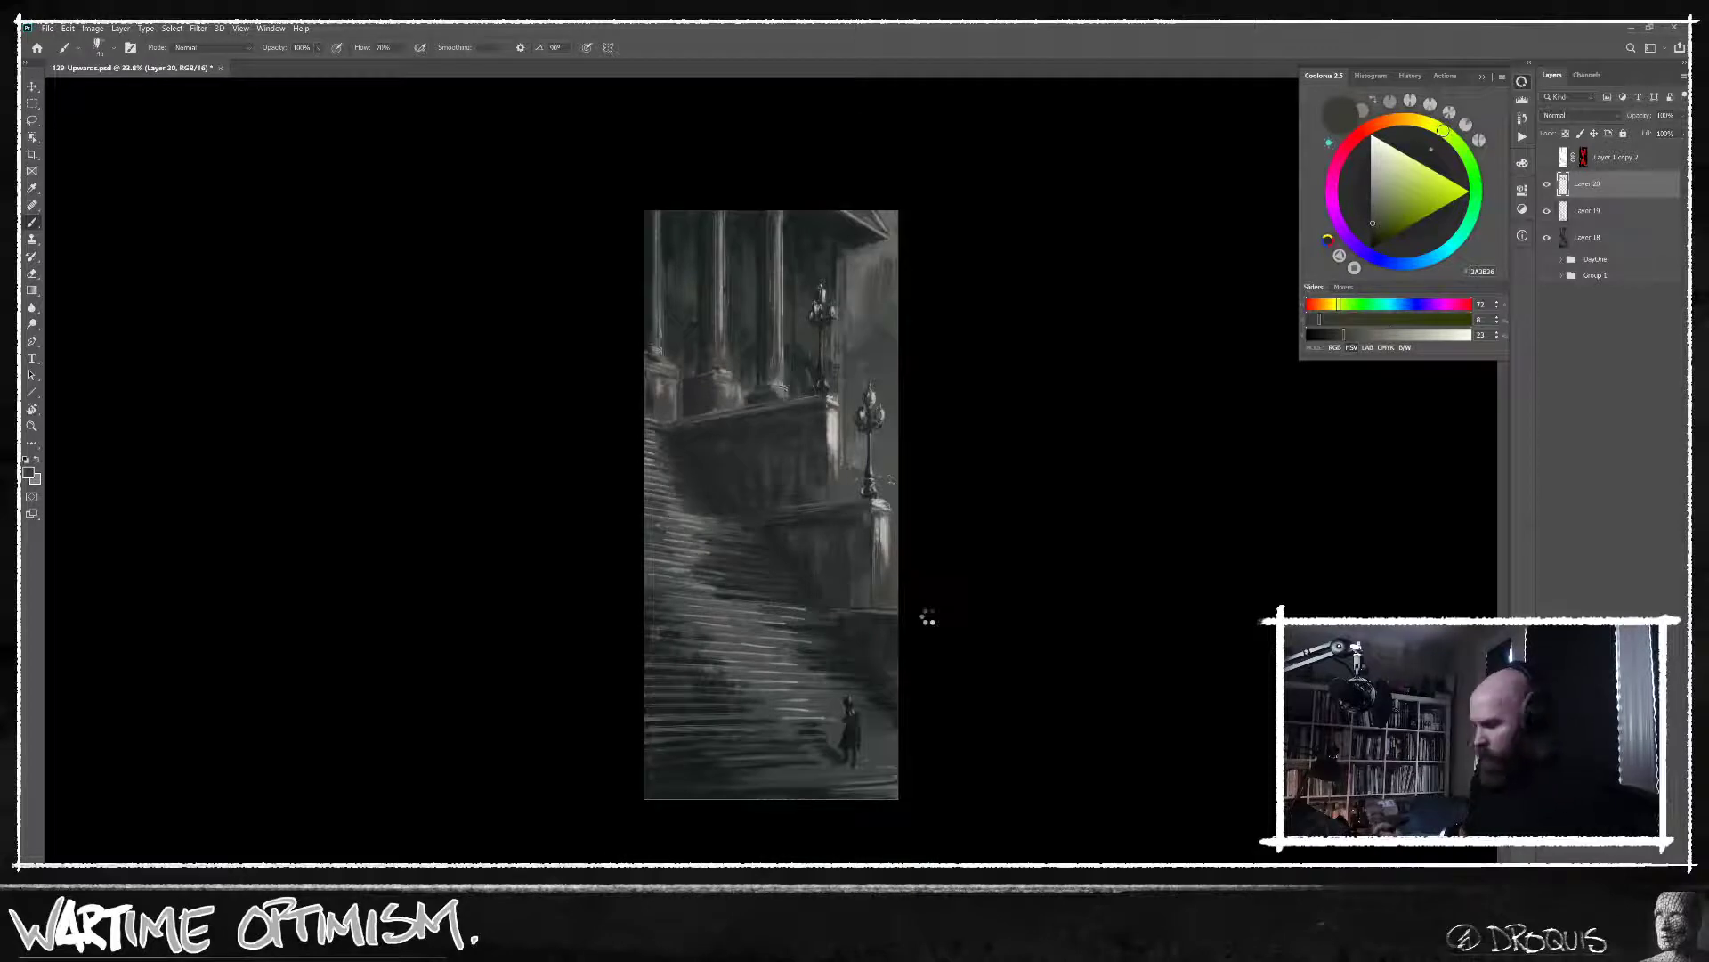
key(h)
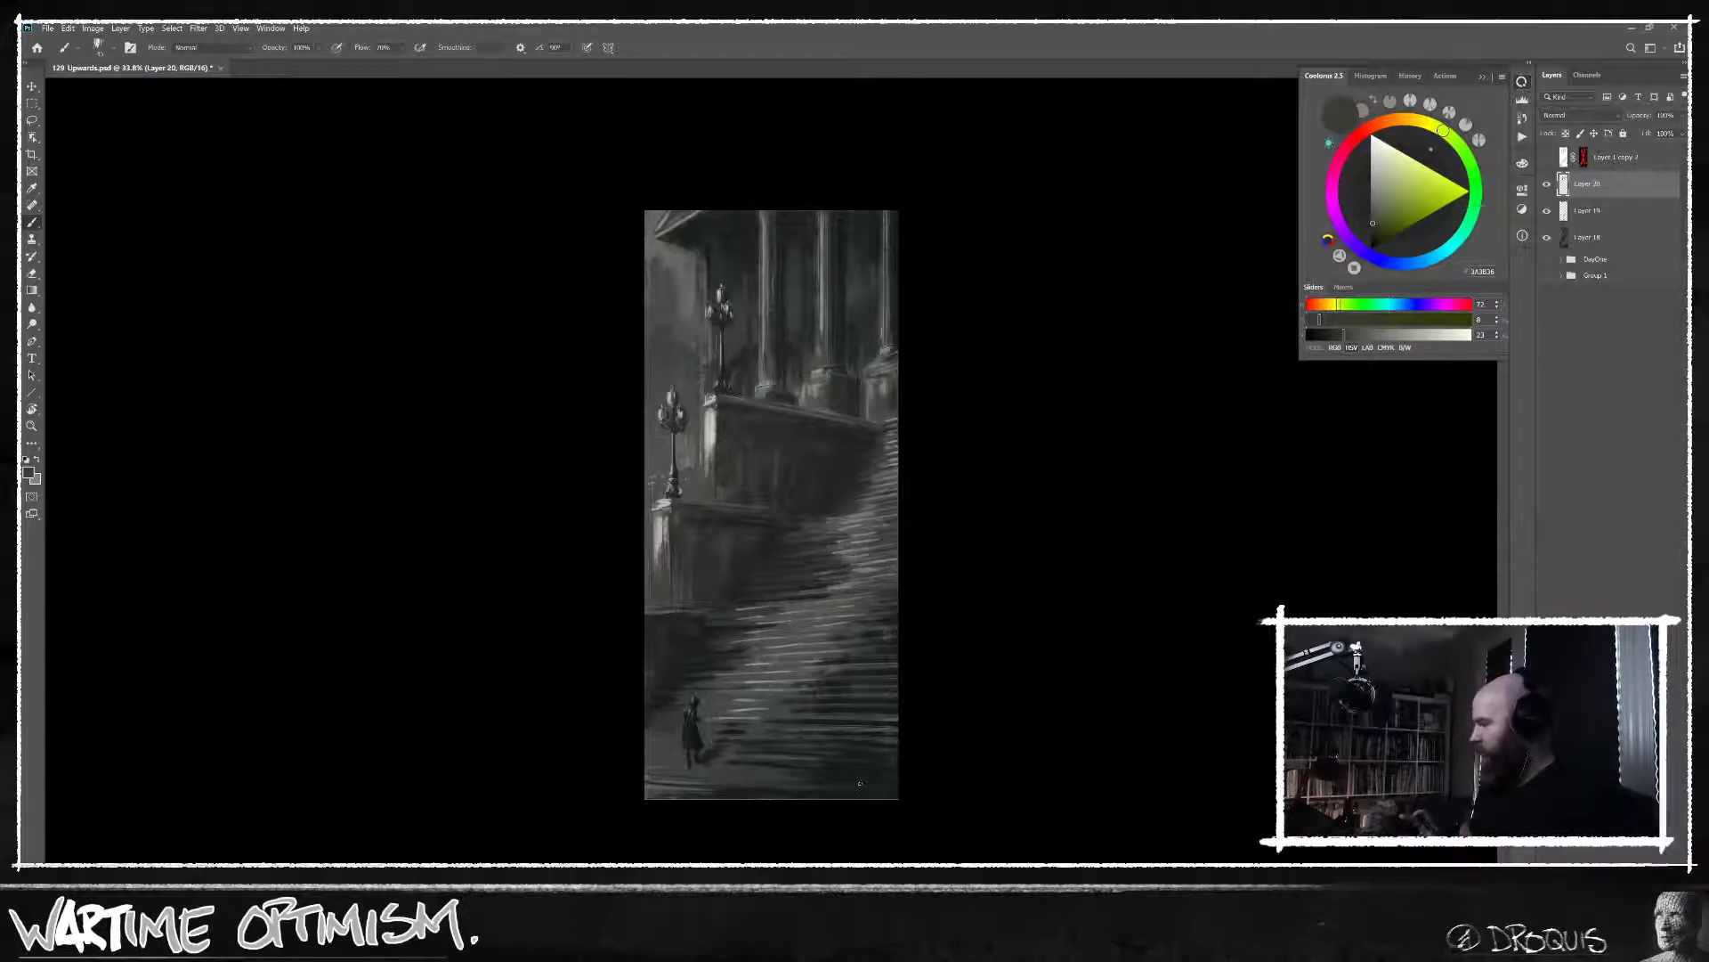
key(ctrl+shift+alt+n)
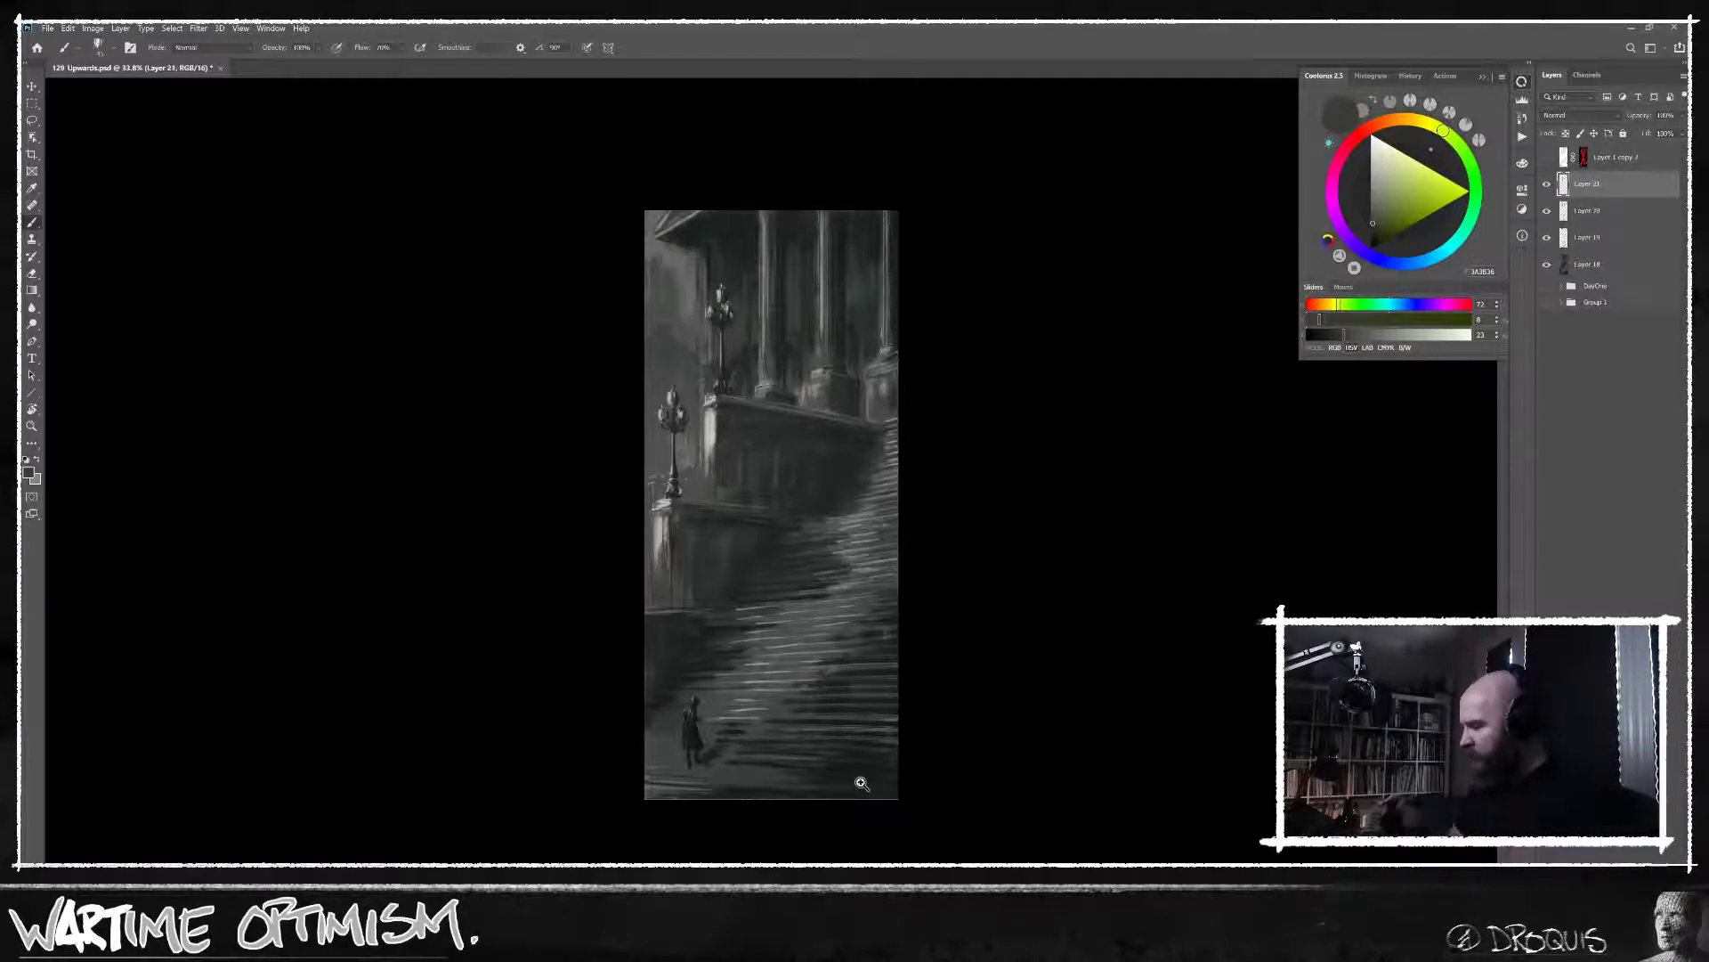
Sample a warm light grey from the masonry and brush edge highlights along the top of the middle column's pedestal.
drag(926, 377, 1060, 392)
alt+click(1006, 296)
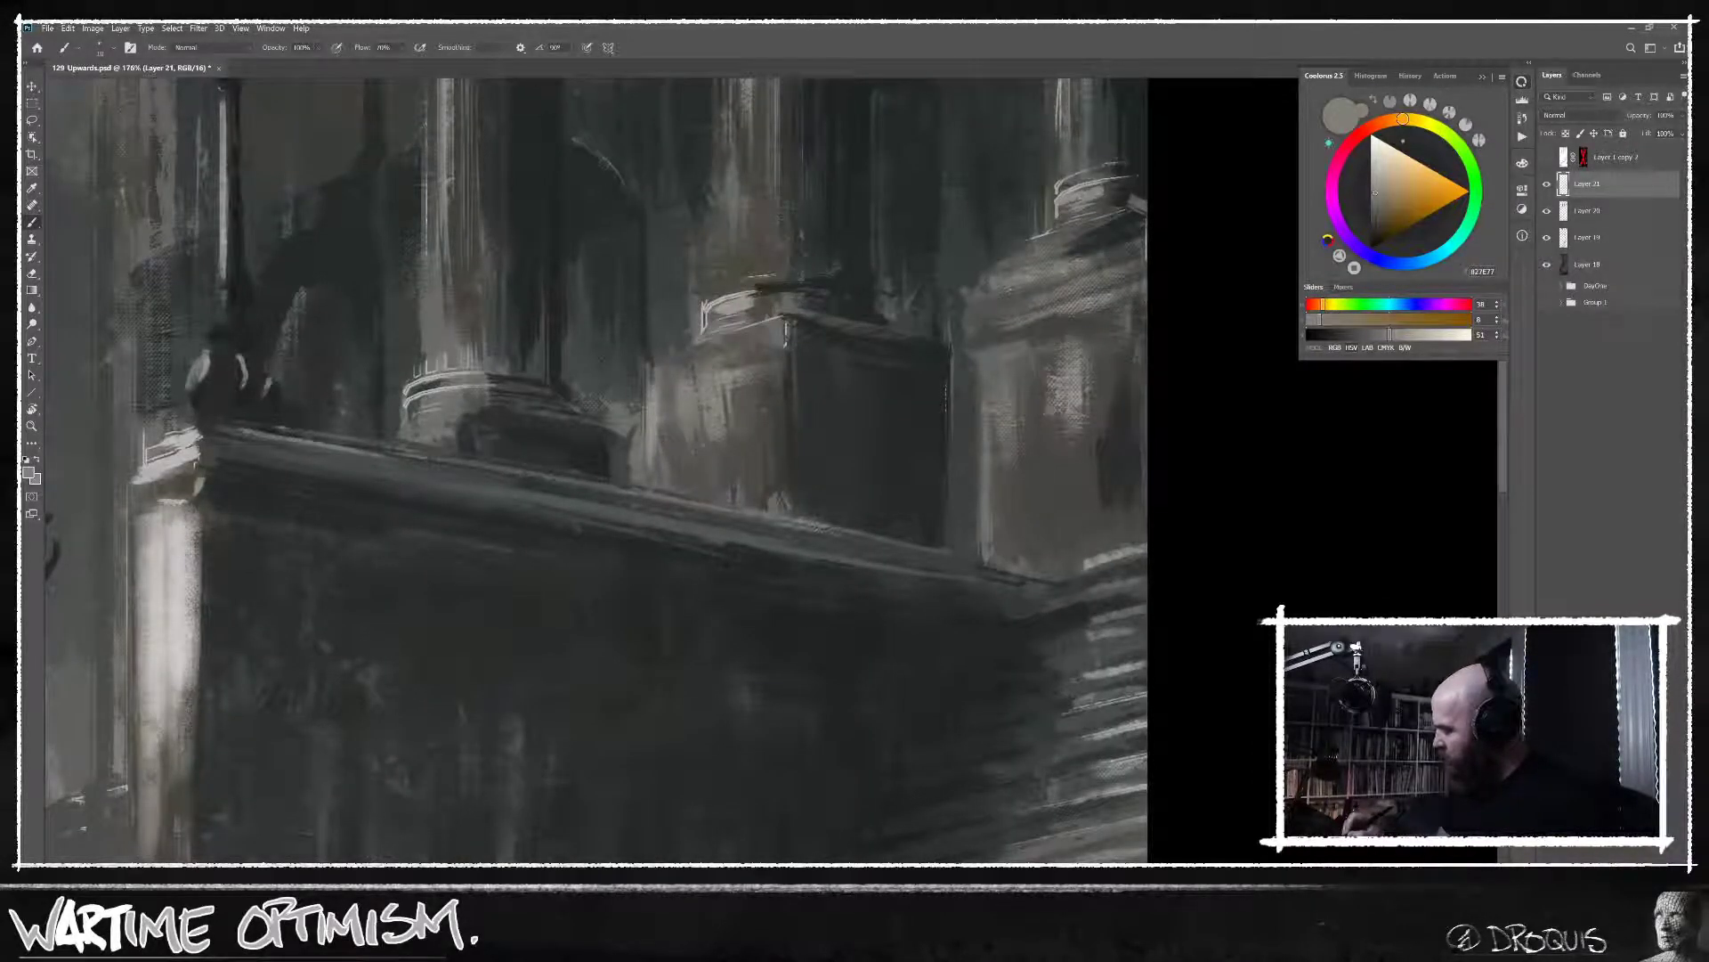
drag(785, 334, 975, 296)
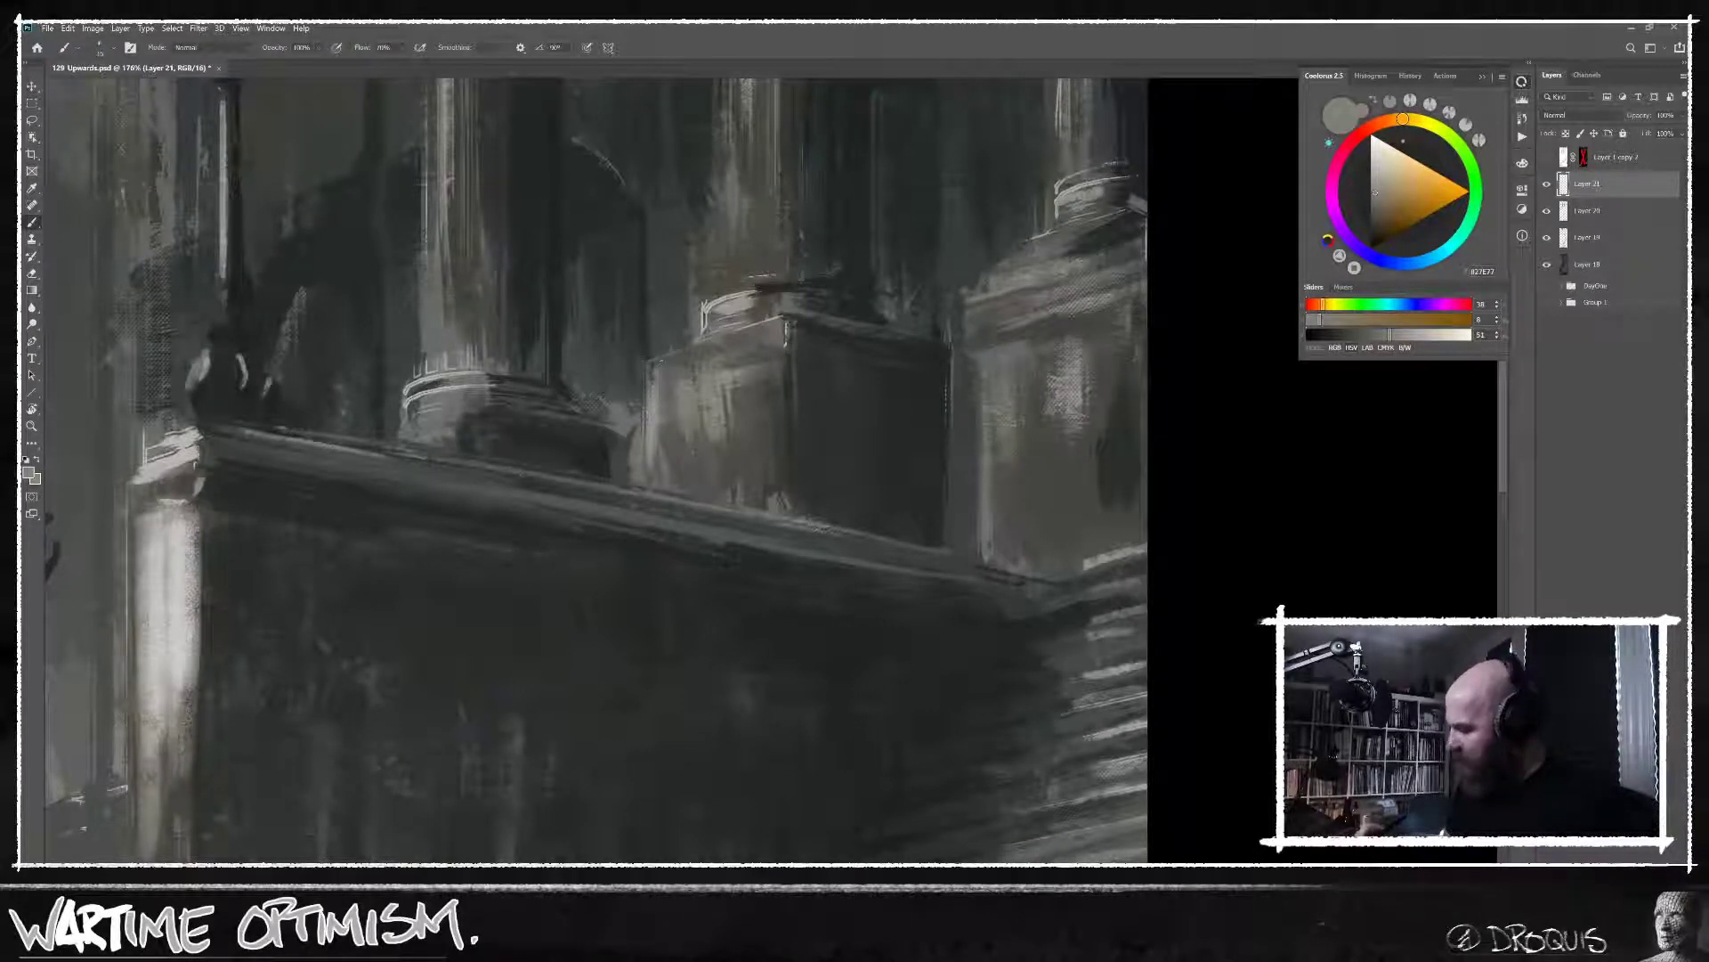
drag(646, 361, 742, 328)
Sample the pale highlight on the wall cap below the upper lamp and brush light strokes along the rightmost pedestal's upper moulding.
drag(822, 502, 1177, 563)
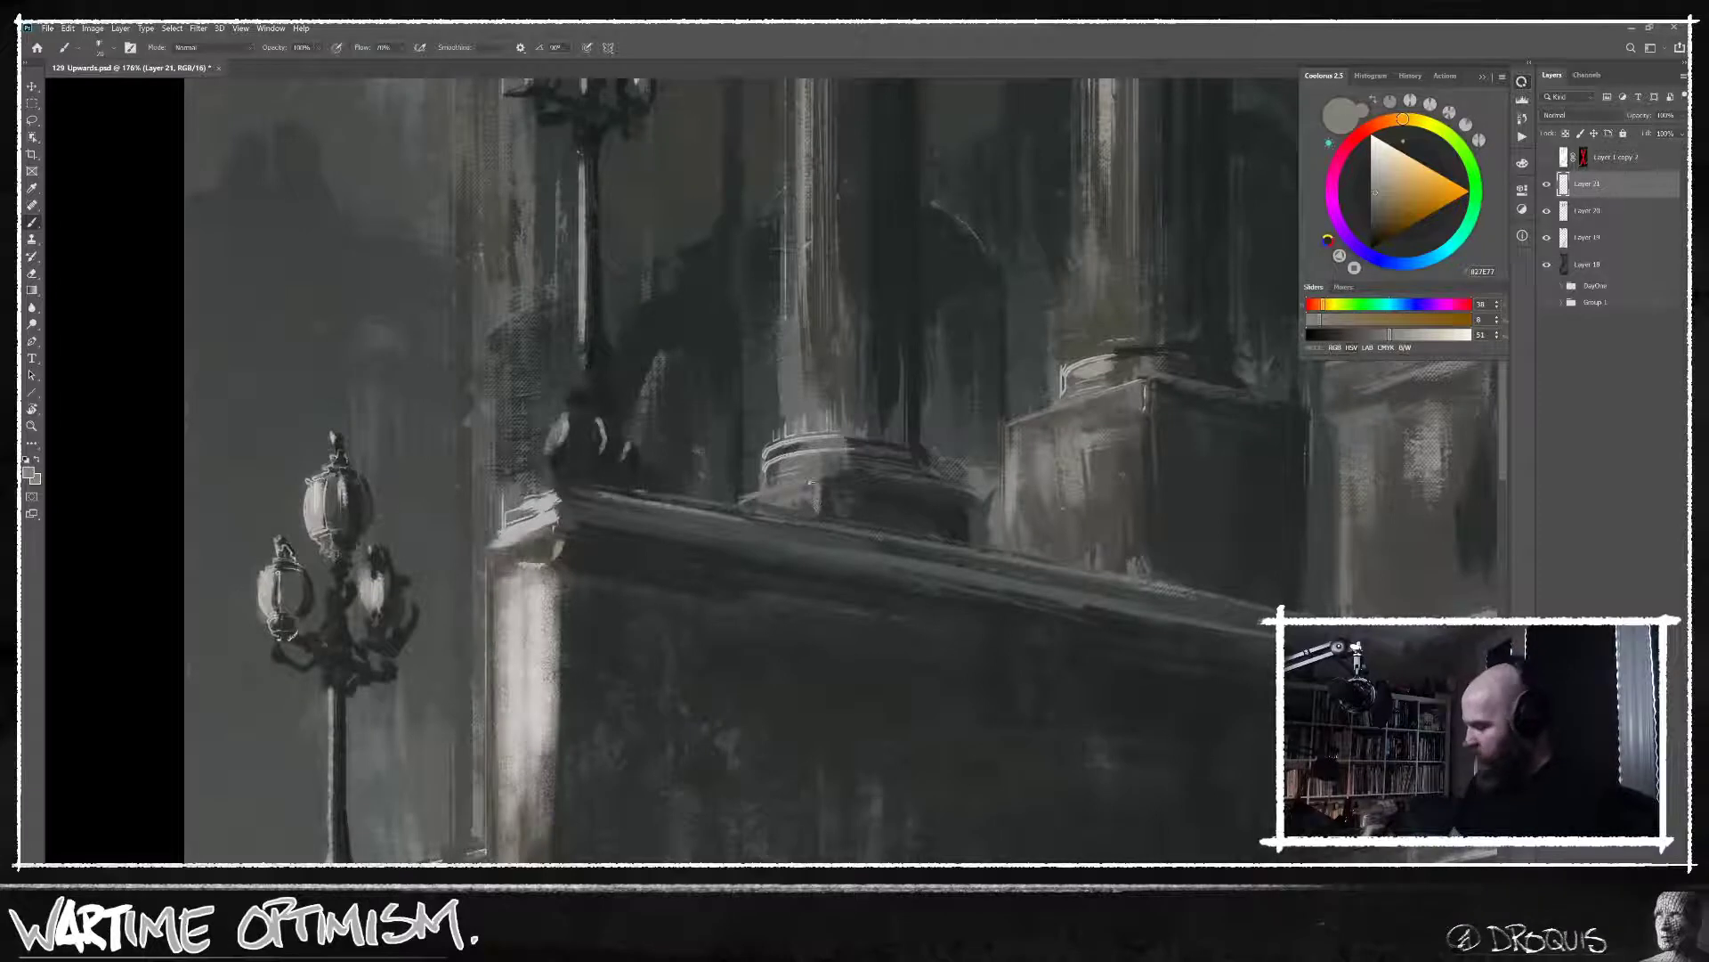
alt+click(783, 438)
alt+click(540, 515)
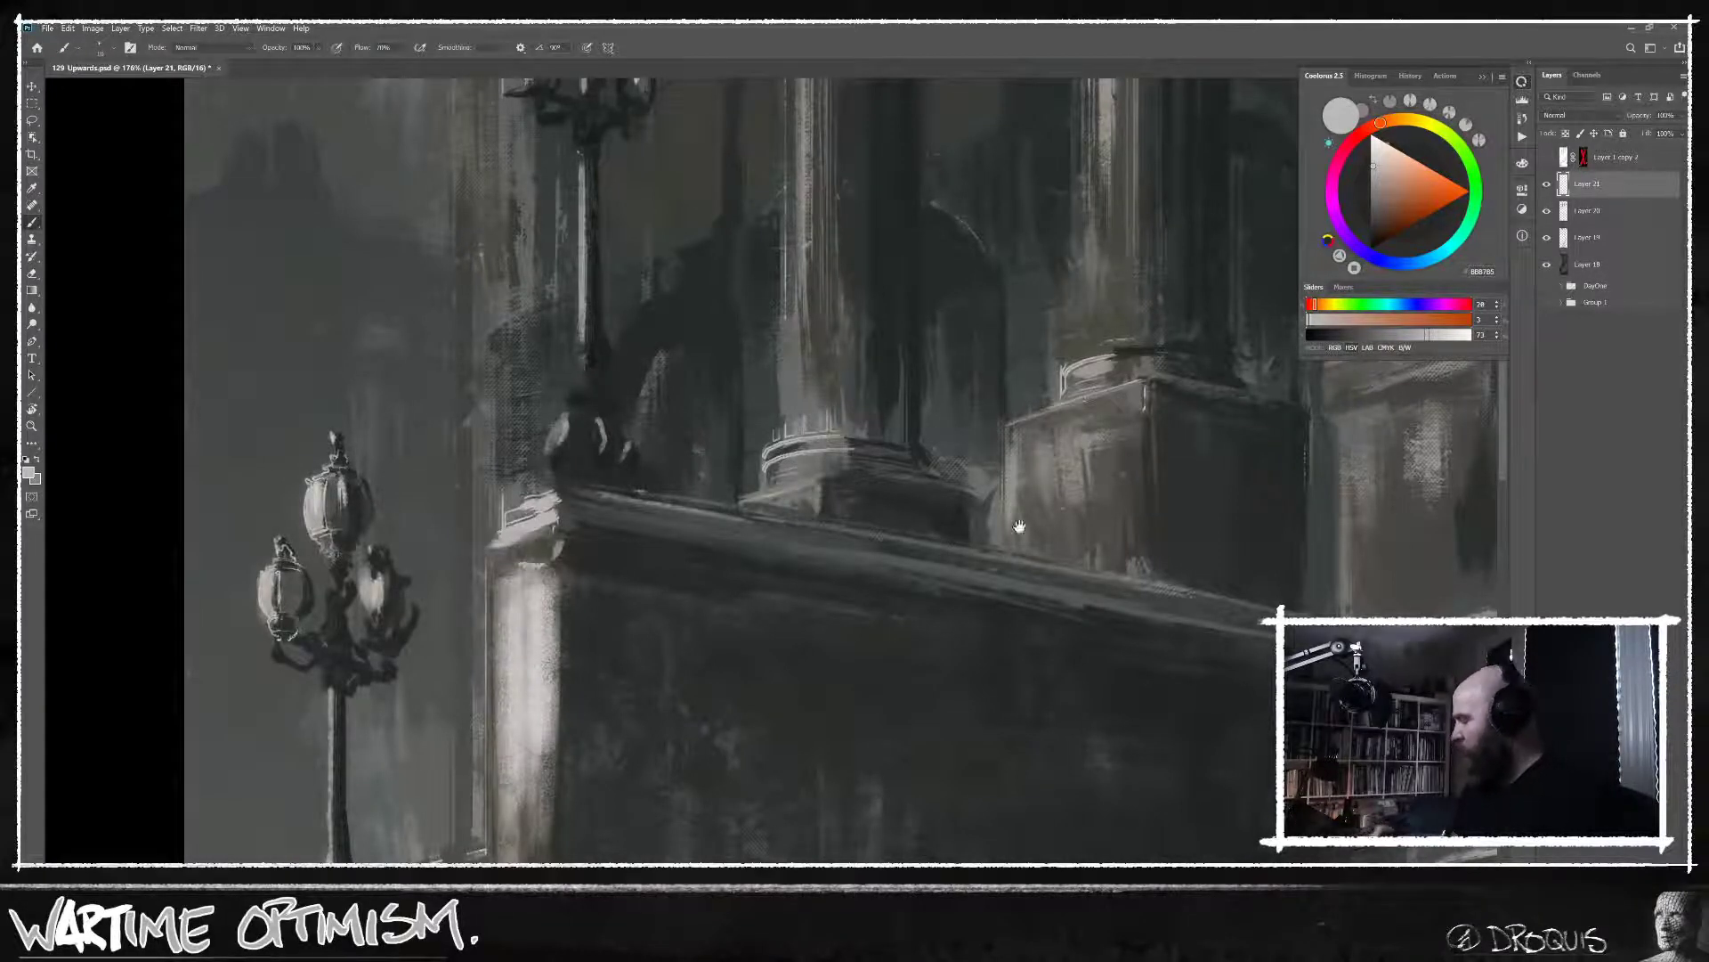
mouse_move(1012, 523)
mouse_down()
mouse_move(996, 572)
mouse_move(1010, 556)
mouse_up()
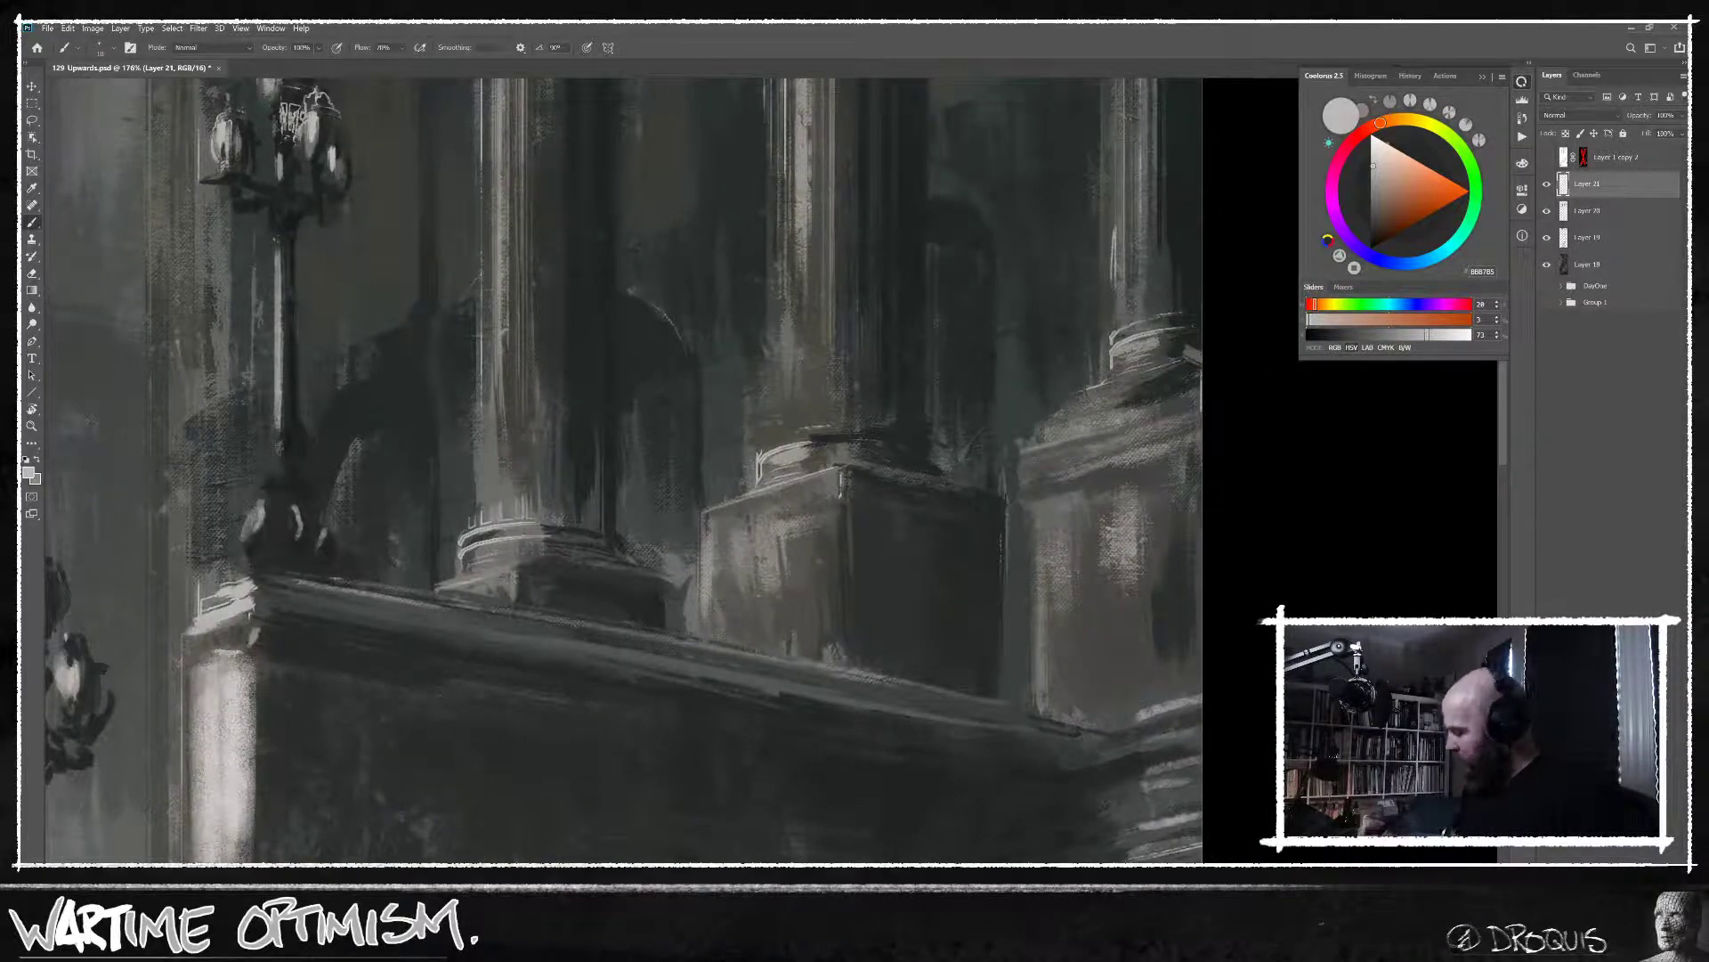
mouse_move(1021, 455)
mouse_down()
mouse_move(1183, 413)
mouse_move(1156, 419)
mouse_up()
mouse_move(1140, 403)
mouse_down()
mouse_move(1194, 388)
mouse_move(1173, 393)
mouse_up()
drag(1068, 419, 1156, 374)
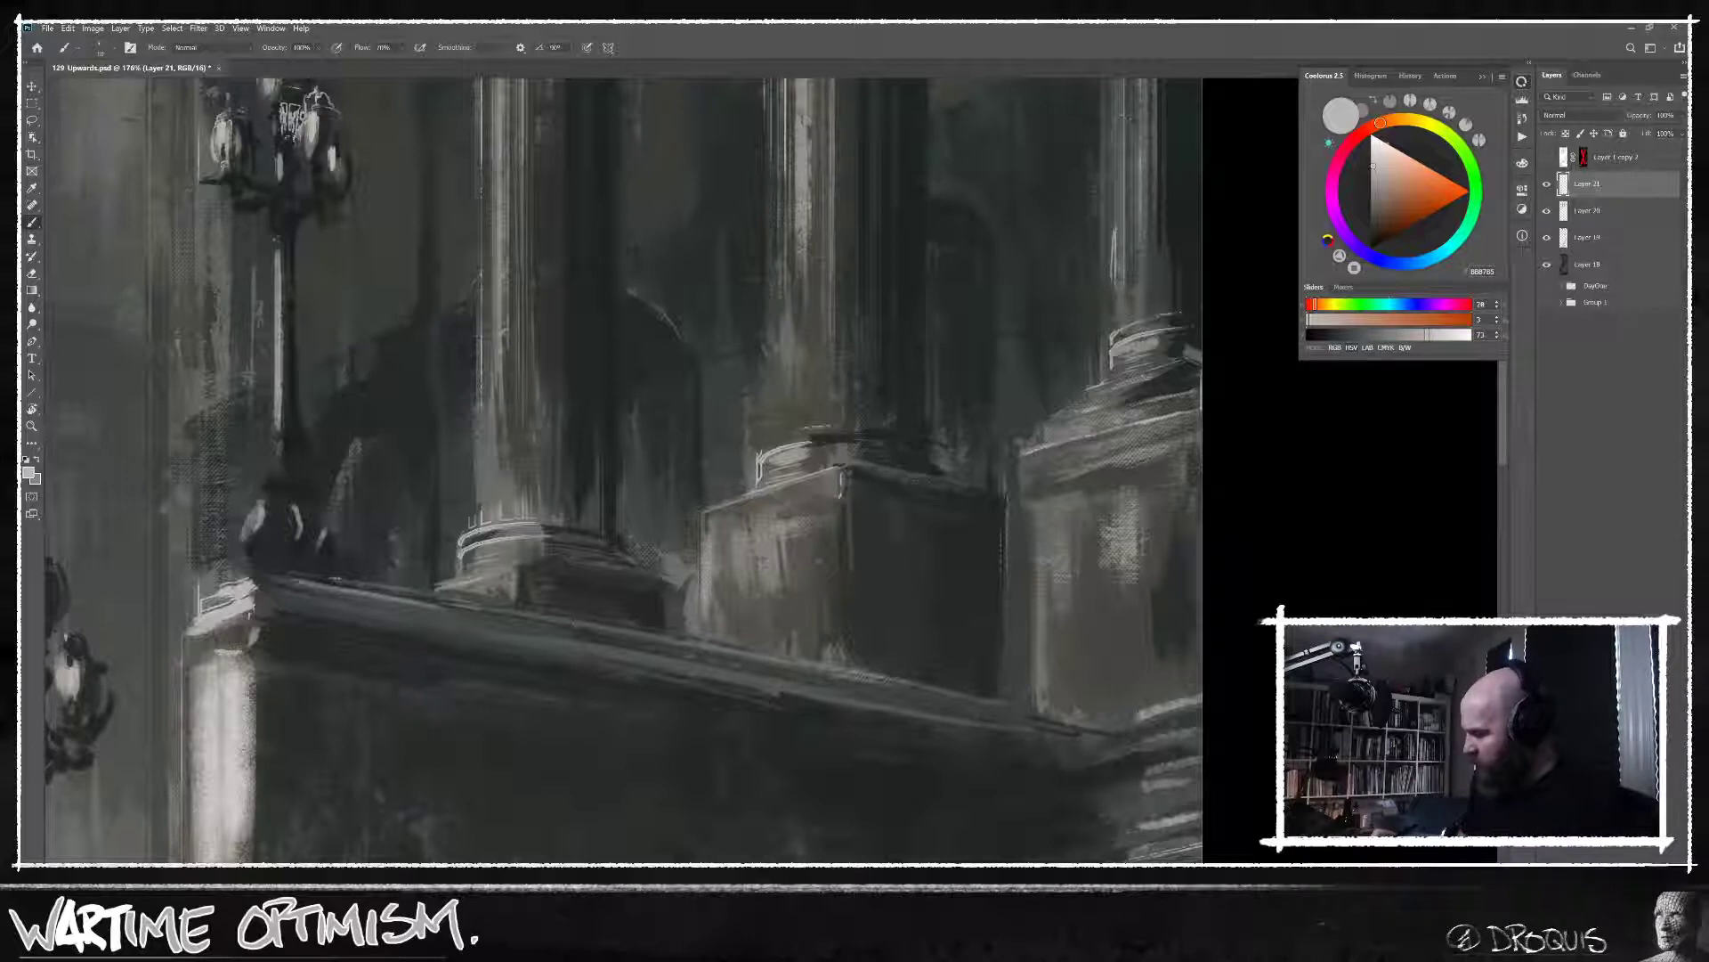
Brush light accents onto the left column's base rings and down the lit edge of the middle pedestal.
scroll(885, 570, left, 5)
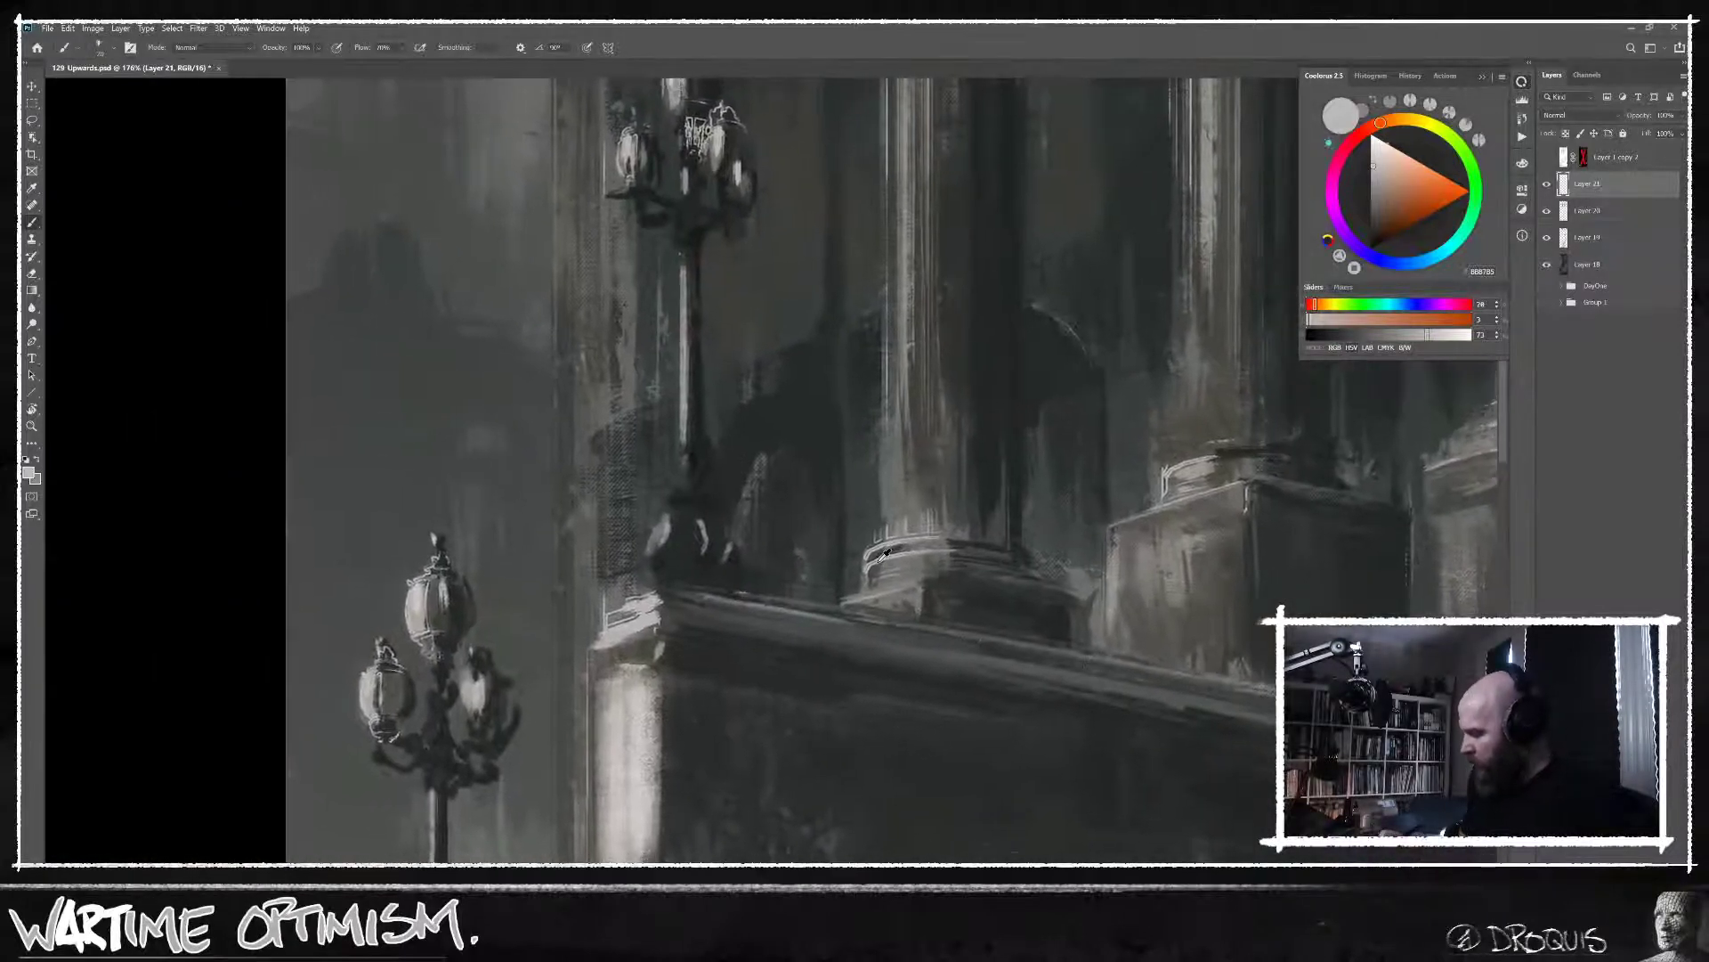
drag(885, 553, 876, 566)
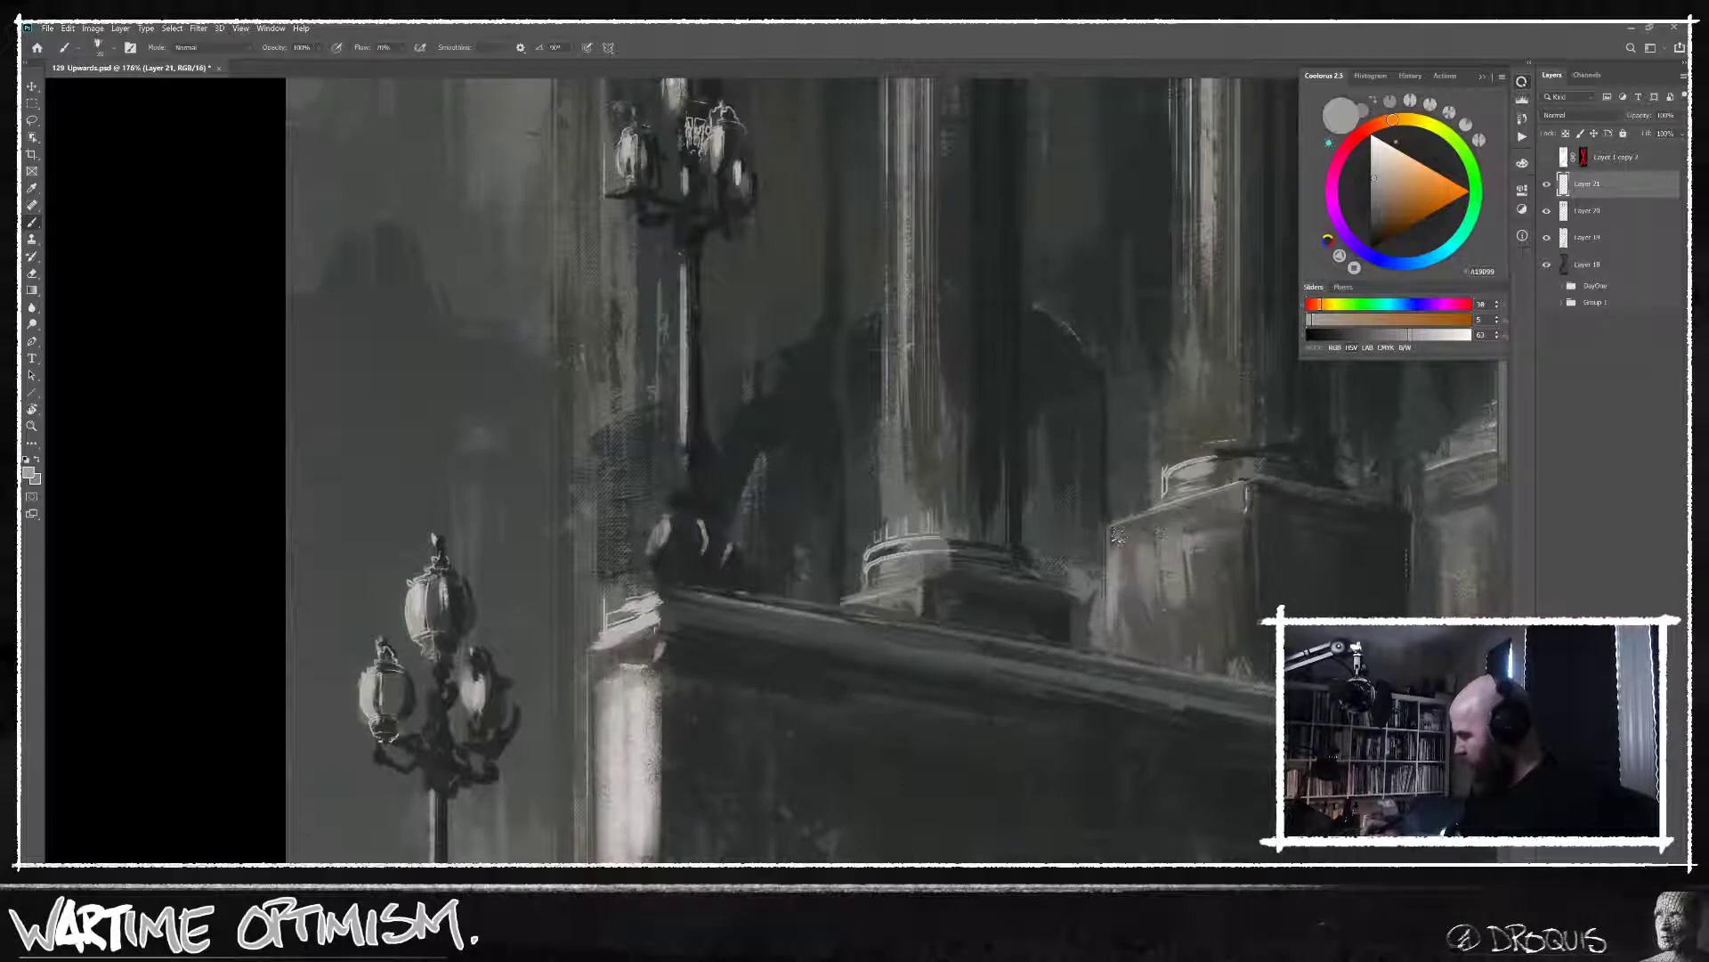
mouse_move(1135, 526)
mouse_down()
mouse_move(1206, 510)
mouse_move(1177, 586)
mouse_move(1092, 632)
mouse_up()
scroll(1142, 540, down, 5)
scroll(1121, 602, up, 2)
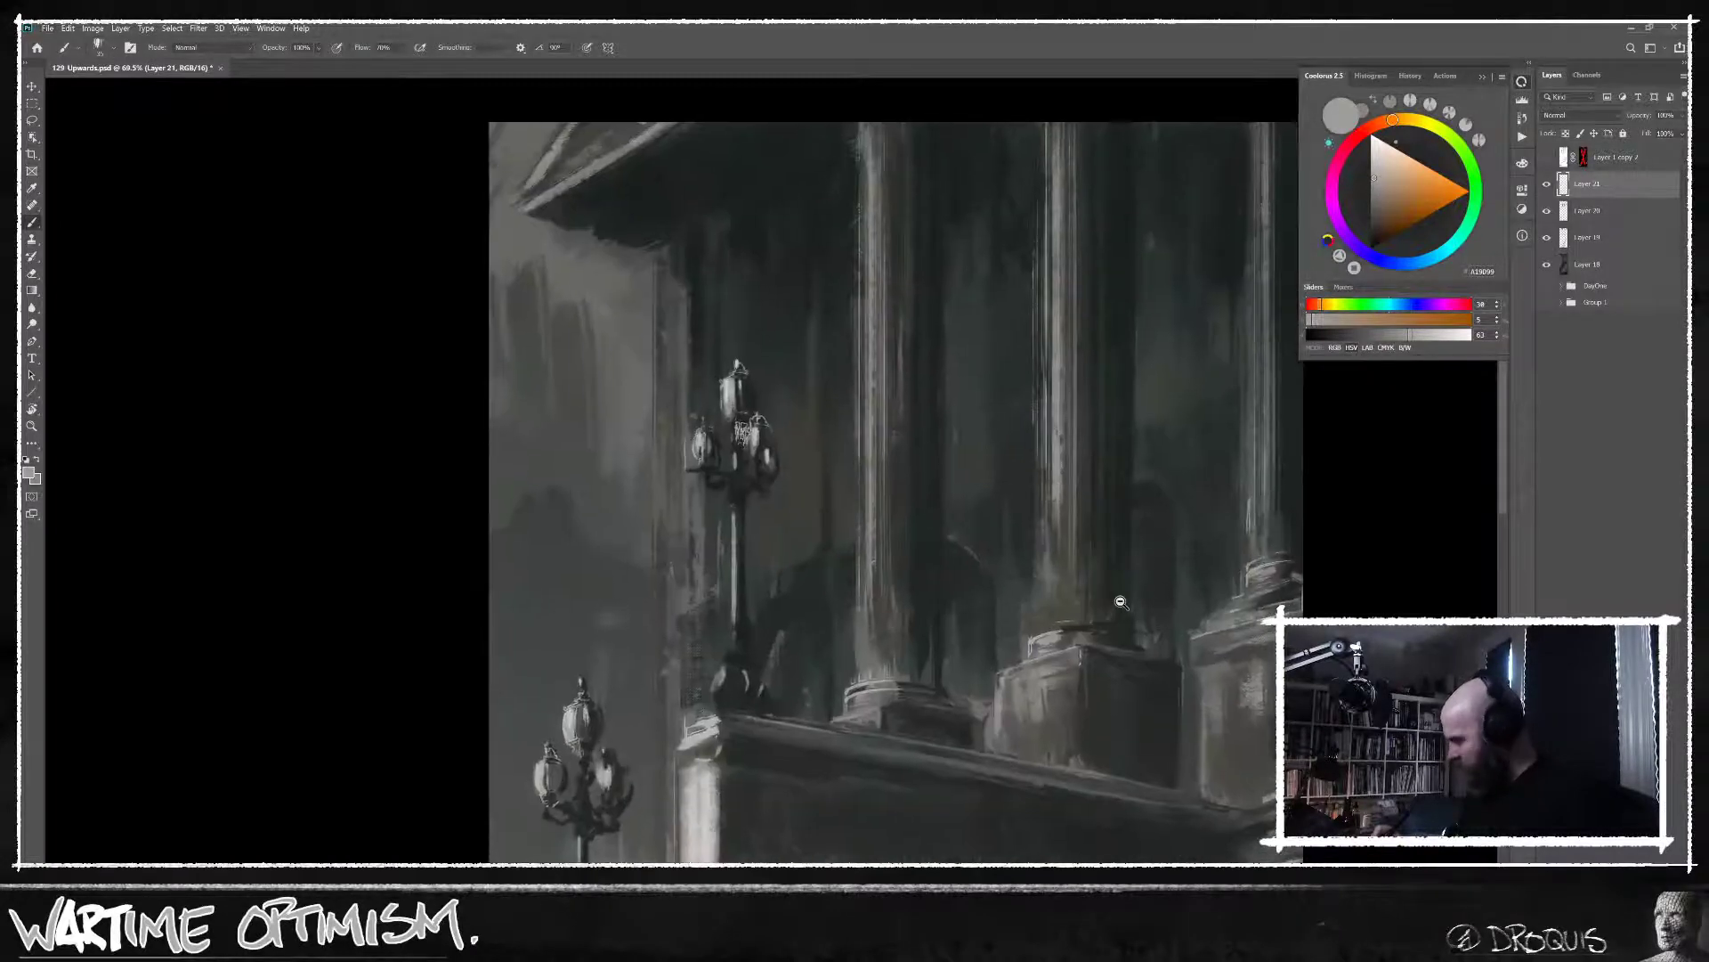
Sample a grey from the middle column and a dark teal beside the rightmost column, and refine the column shafts with them.
alt+click(1055, 570)
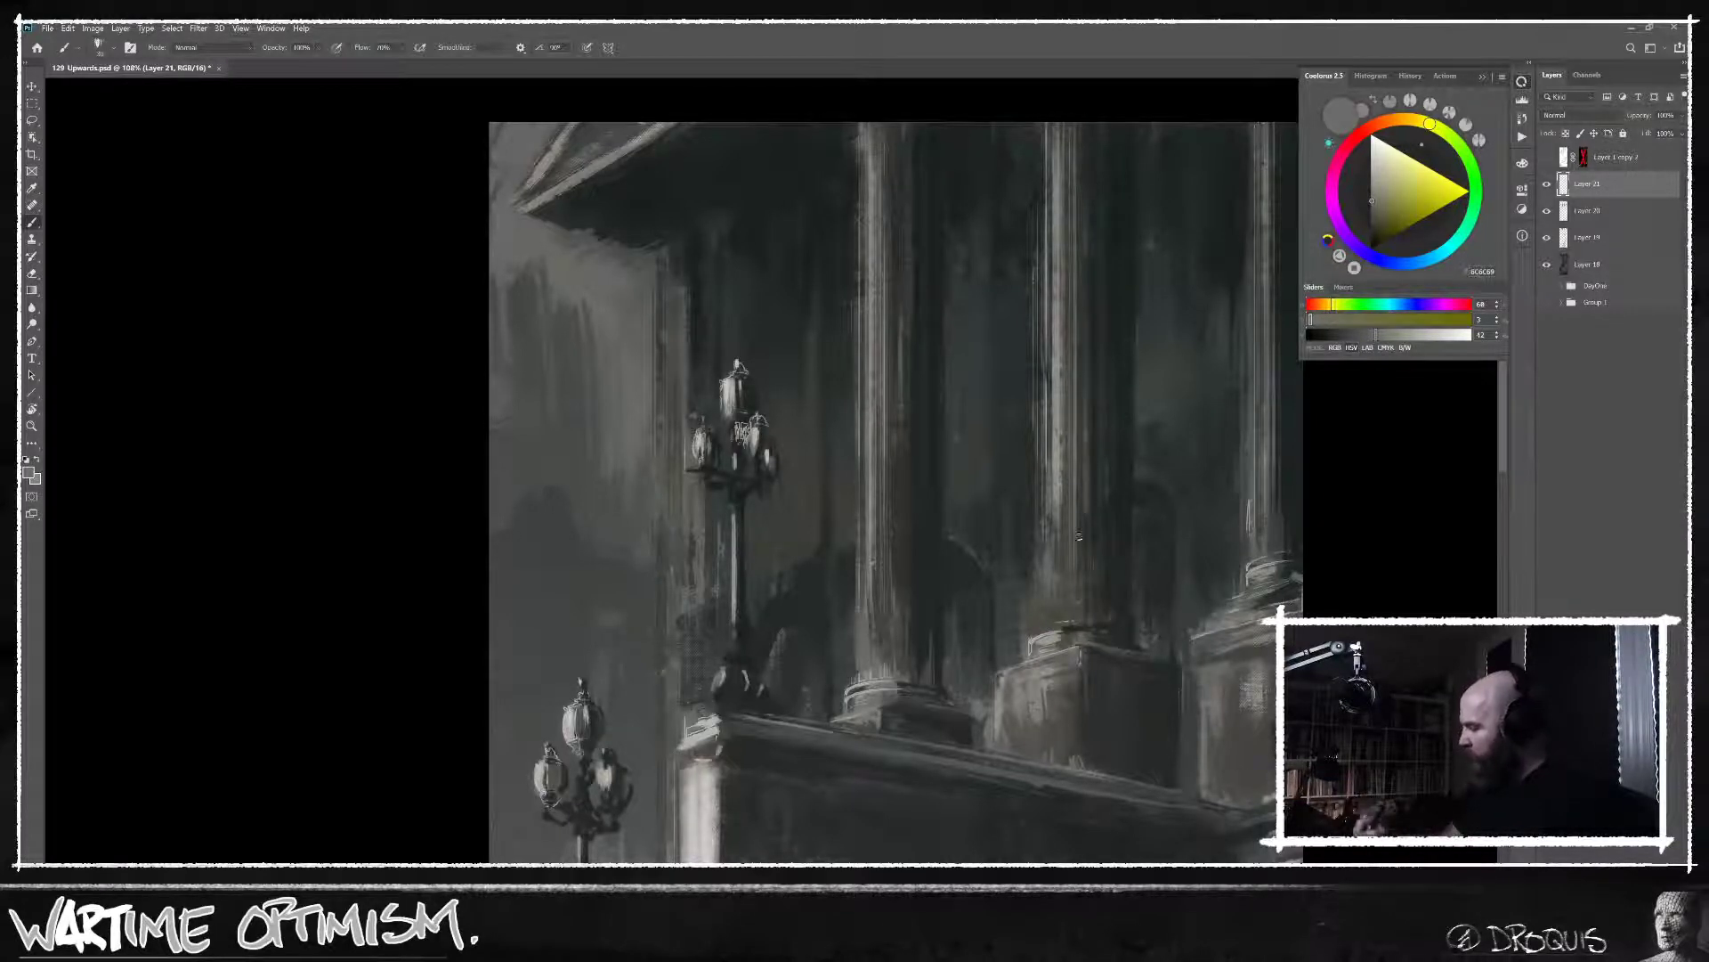
drag(1305, 595, 954, 489)
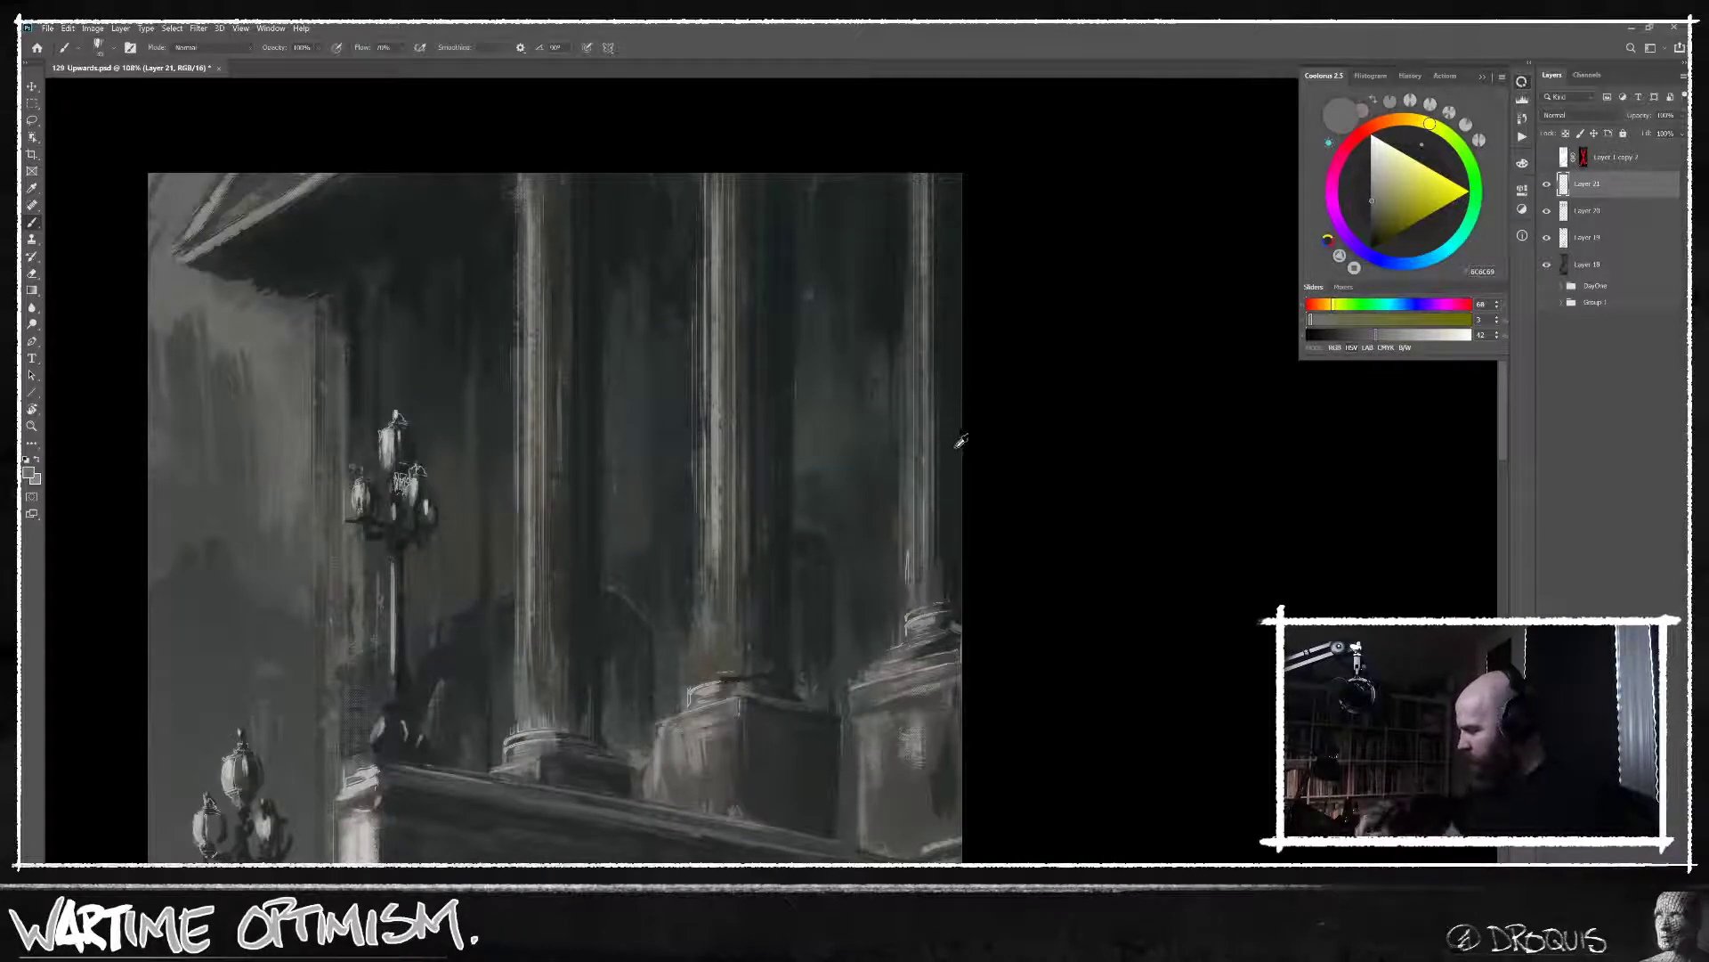
alt+click(953, 449)
alt+click(957, 405)
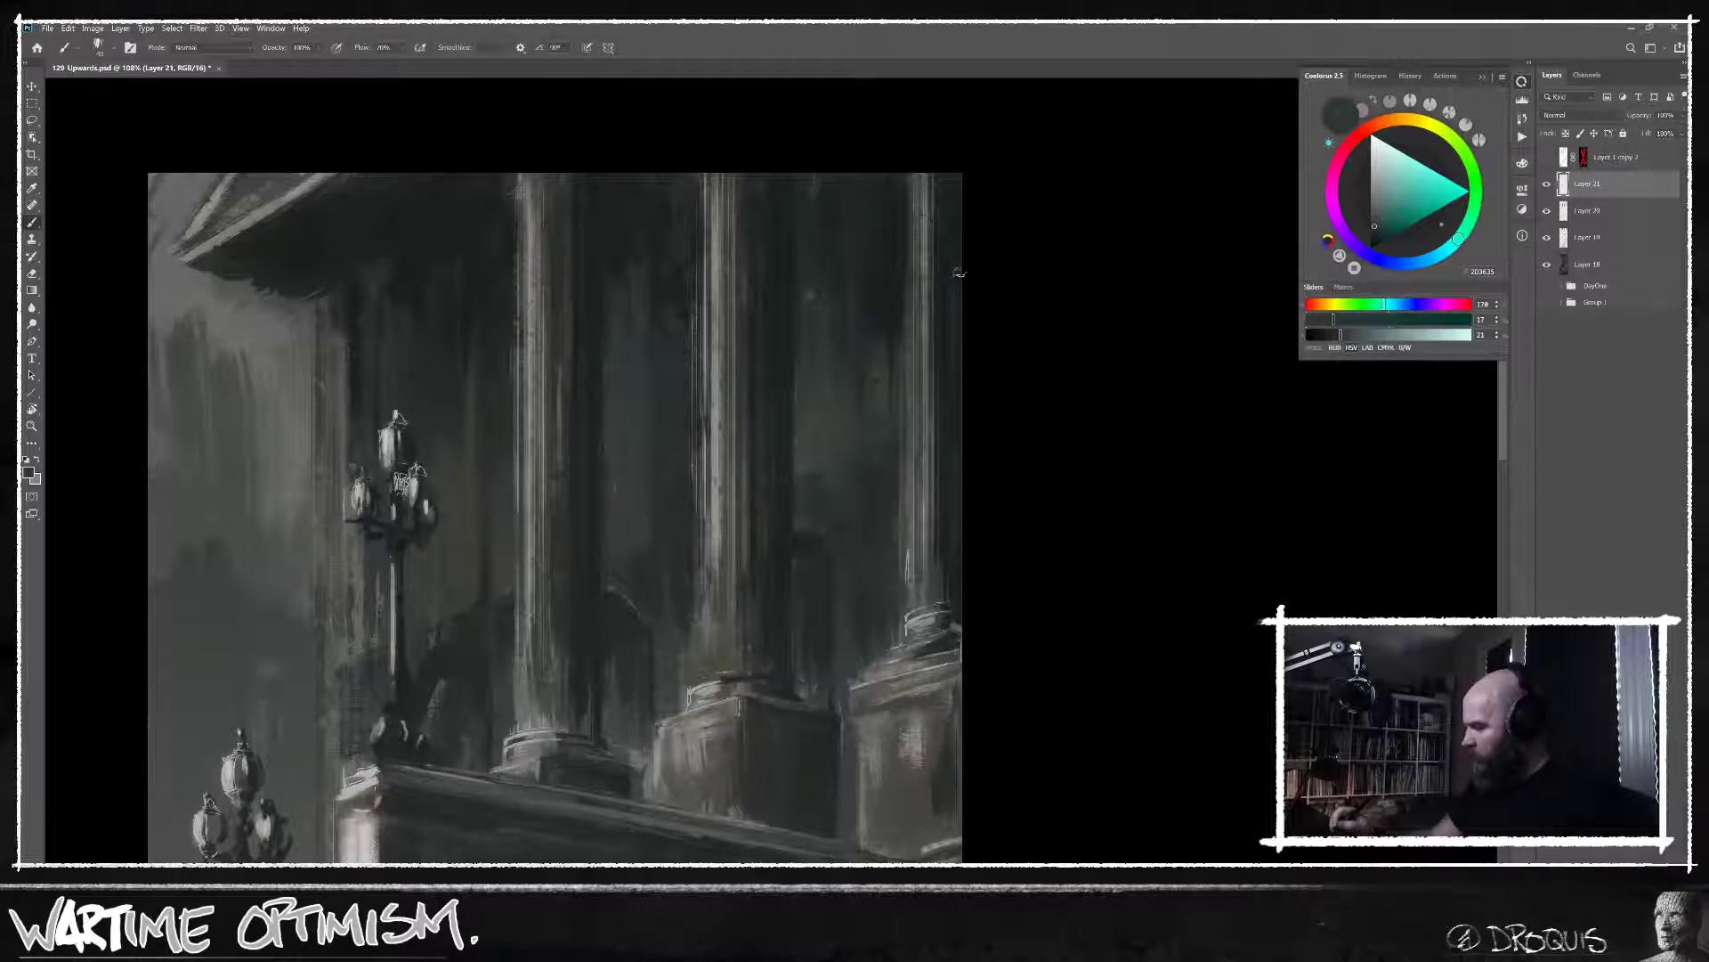
Sample the grey background beside the lower lamp, raise its brightness to about 34% and brush it around the lamp's base.
scroll(949, 644, down, 5)
scroll(986, 702, down, 3)
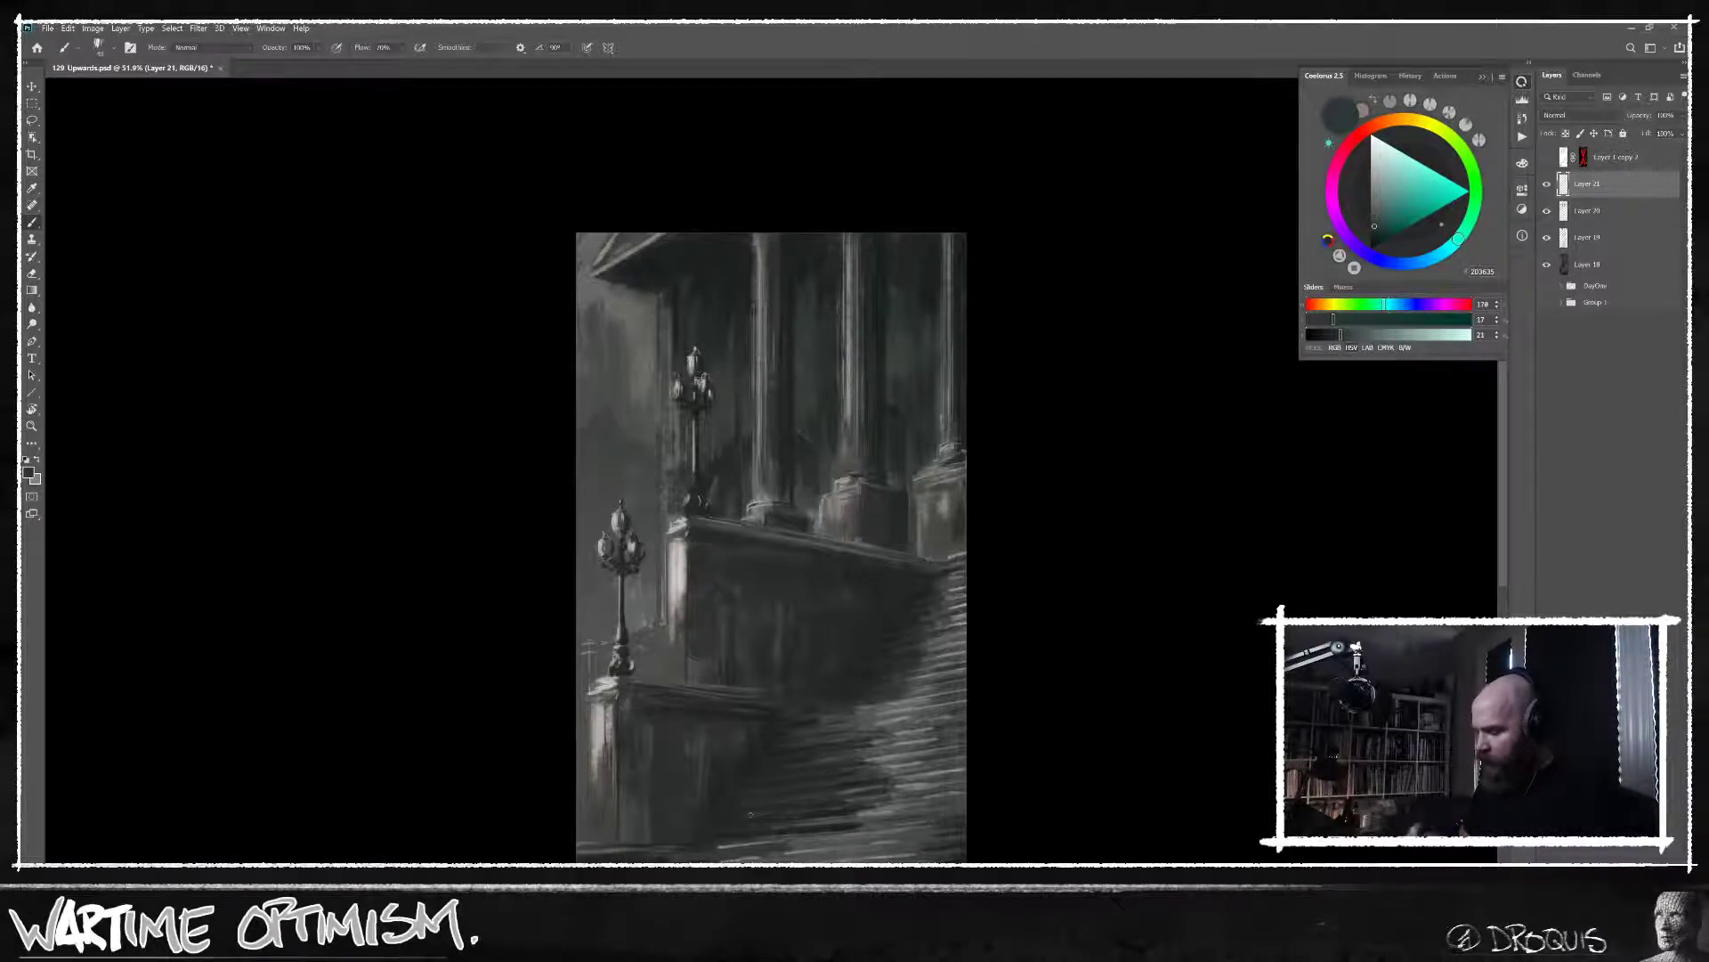
drag(751, 813, 704, 552)
scroll(690, 543, up, 5)
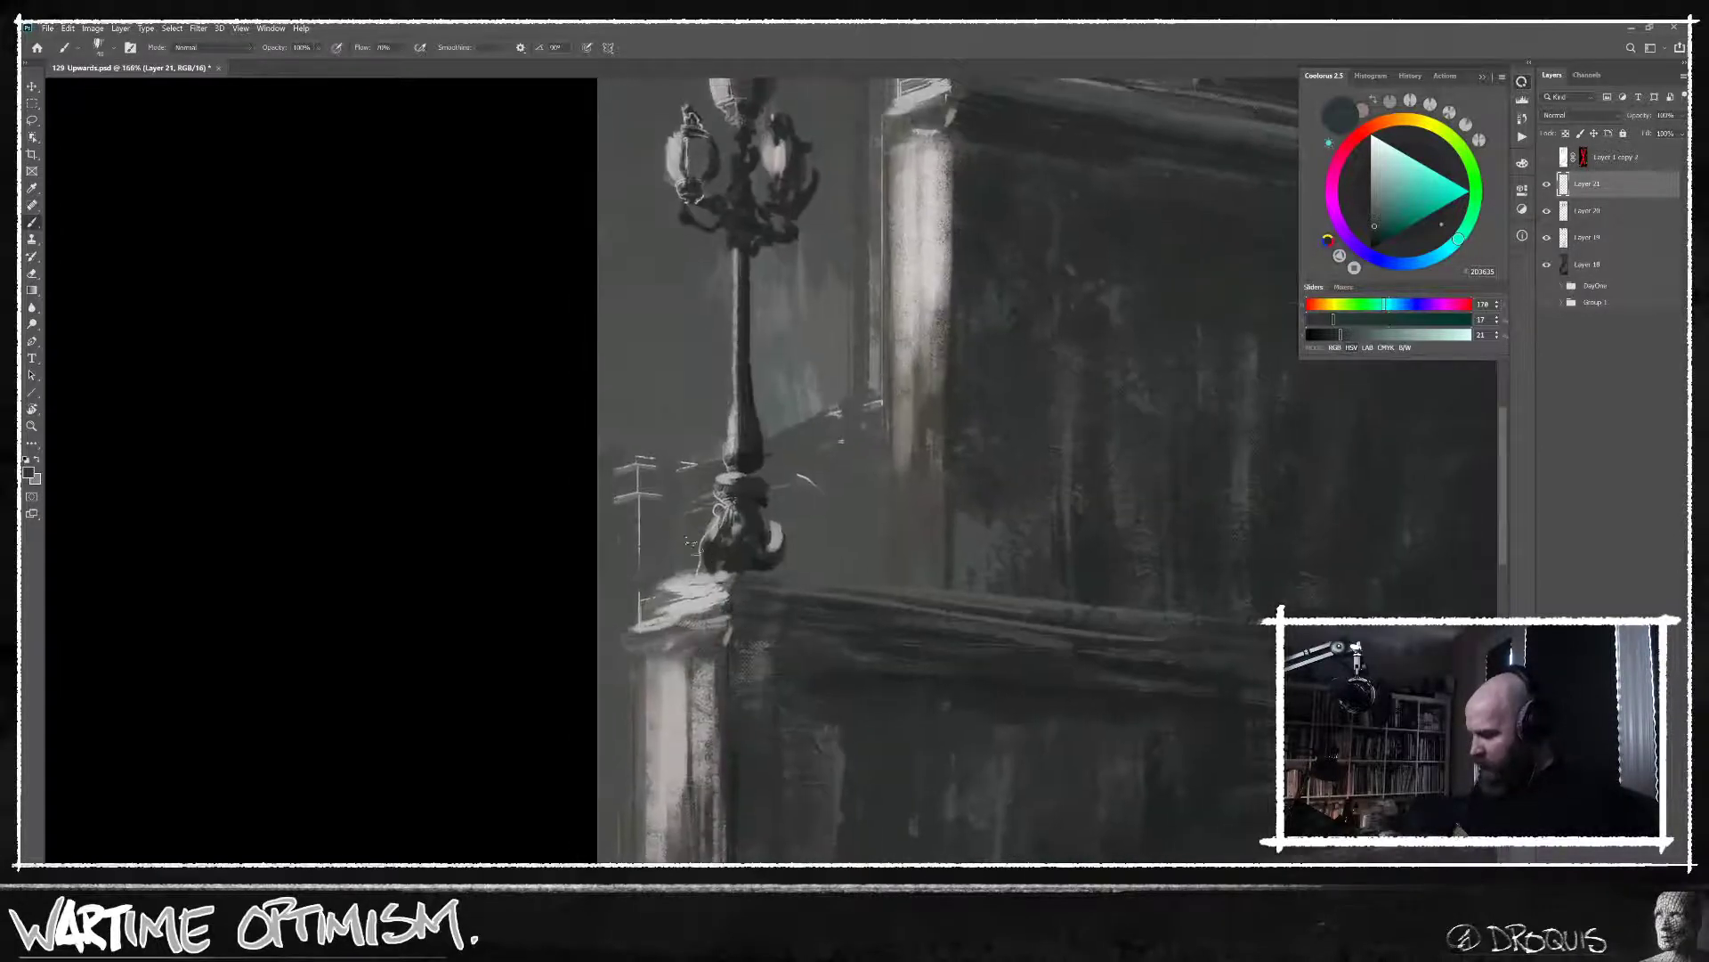
alt+click(638, 489)
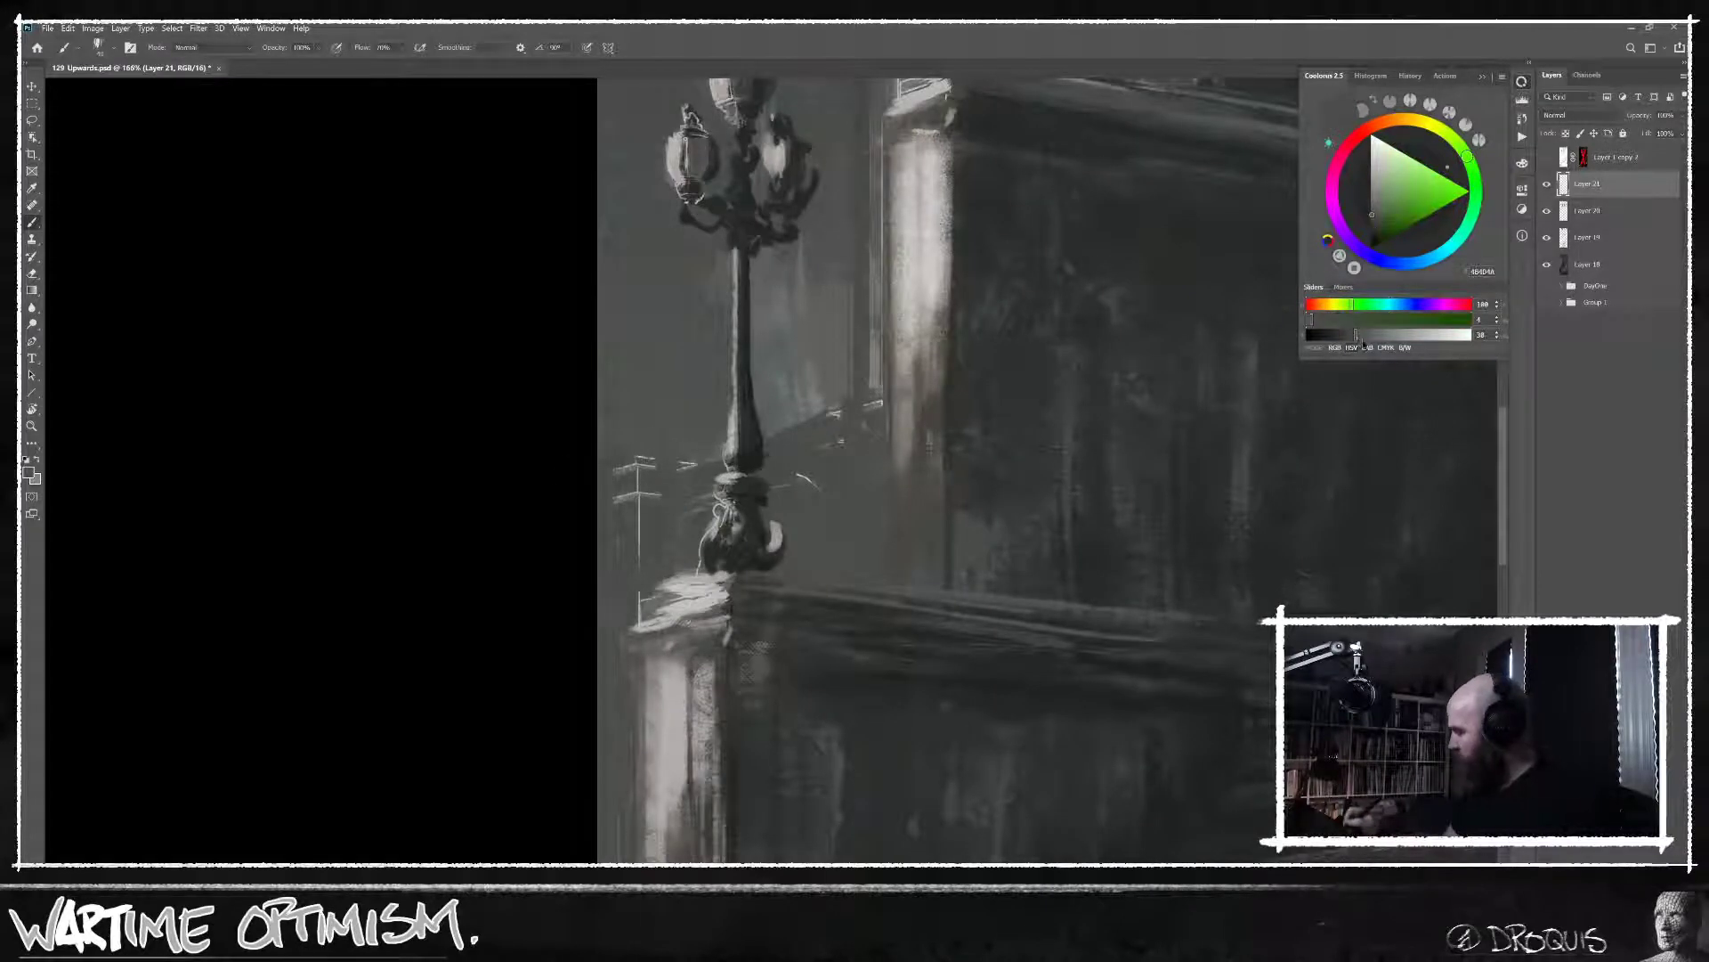
drag(1360, 334, 1364, 328)
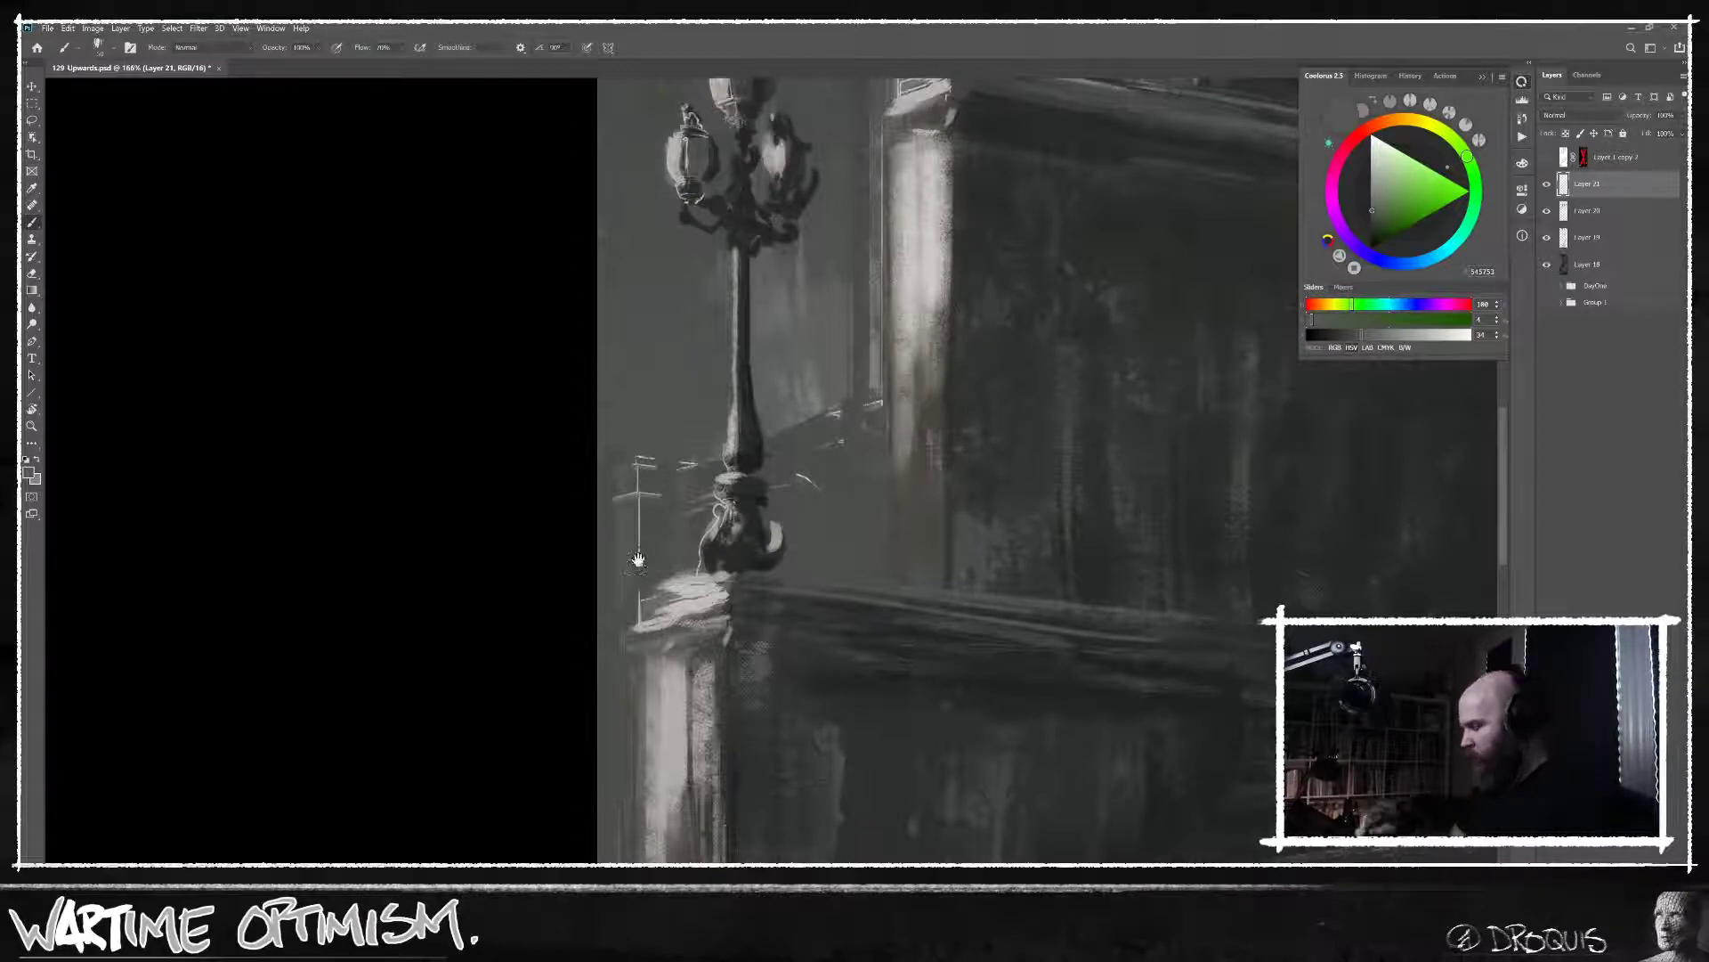
drag(840, 425, 853, 521)
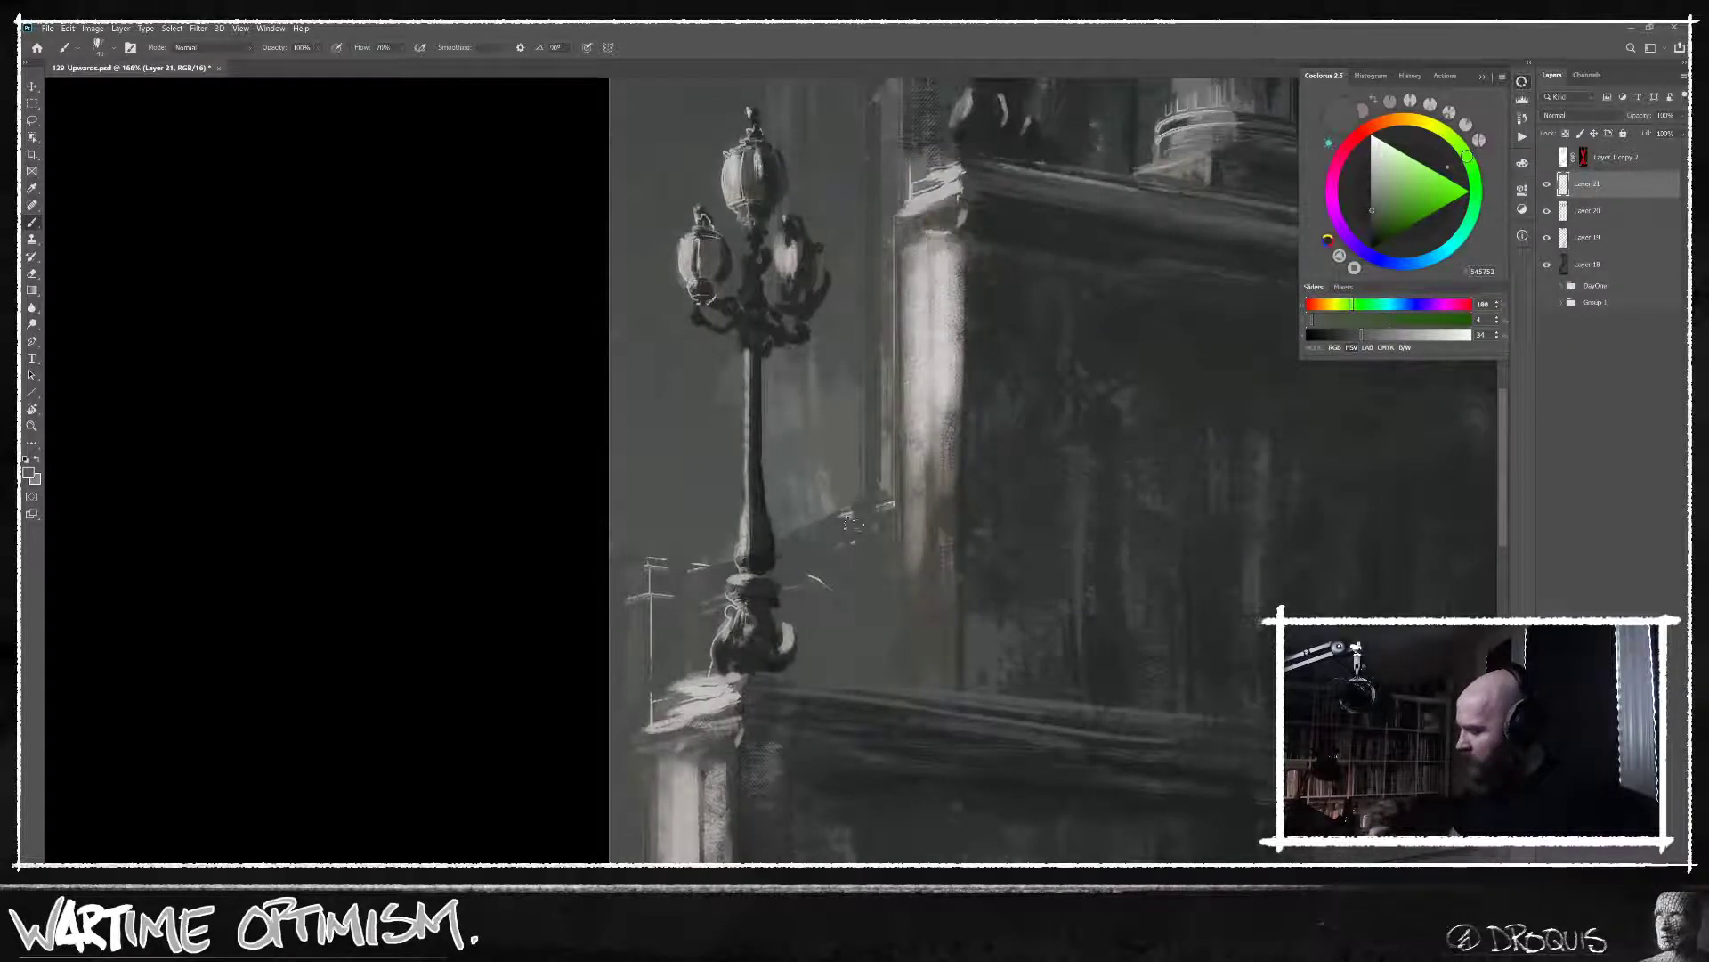
Sample dark green-greys from the distant silhouette, raise the brightness to about 36% and brush the background under the roof overhang.
scroll(930, 418, down, 3)
scroll(944, 490, up, 2)
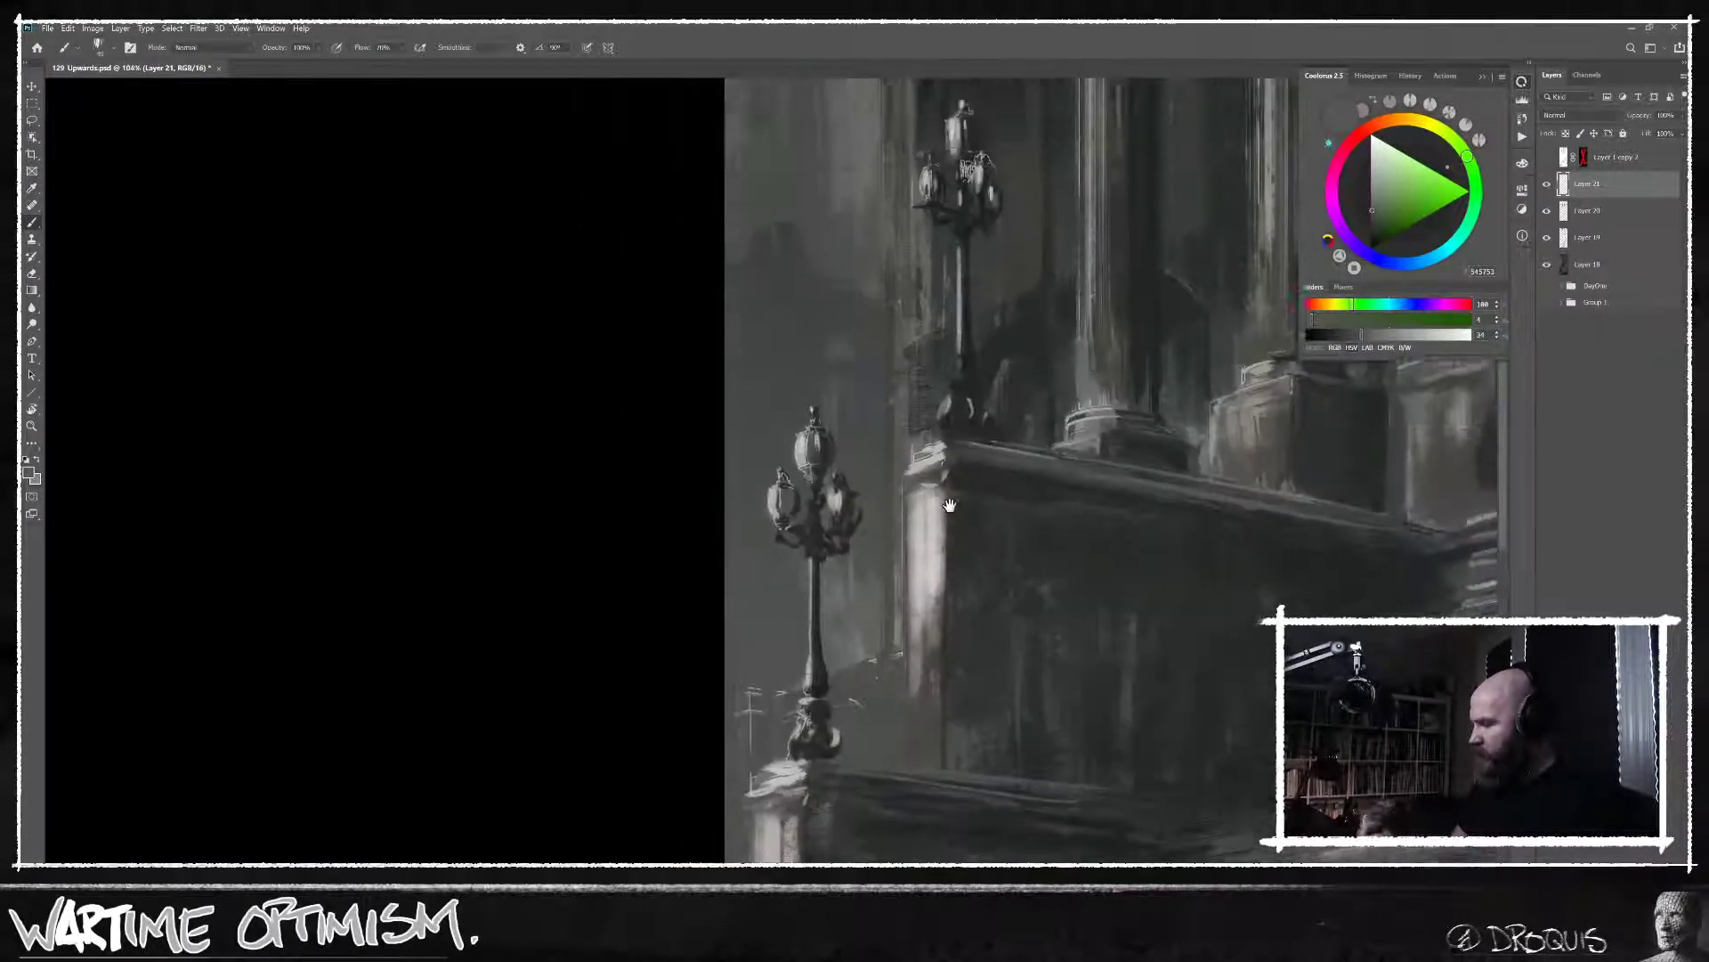
alt+click(765, 353)
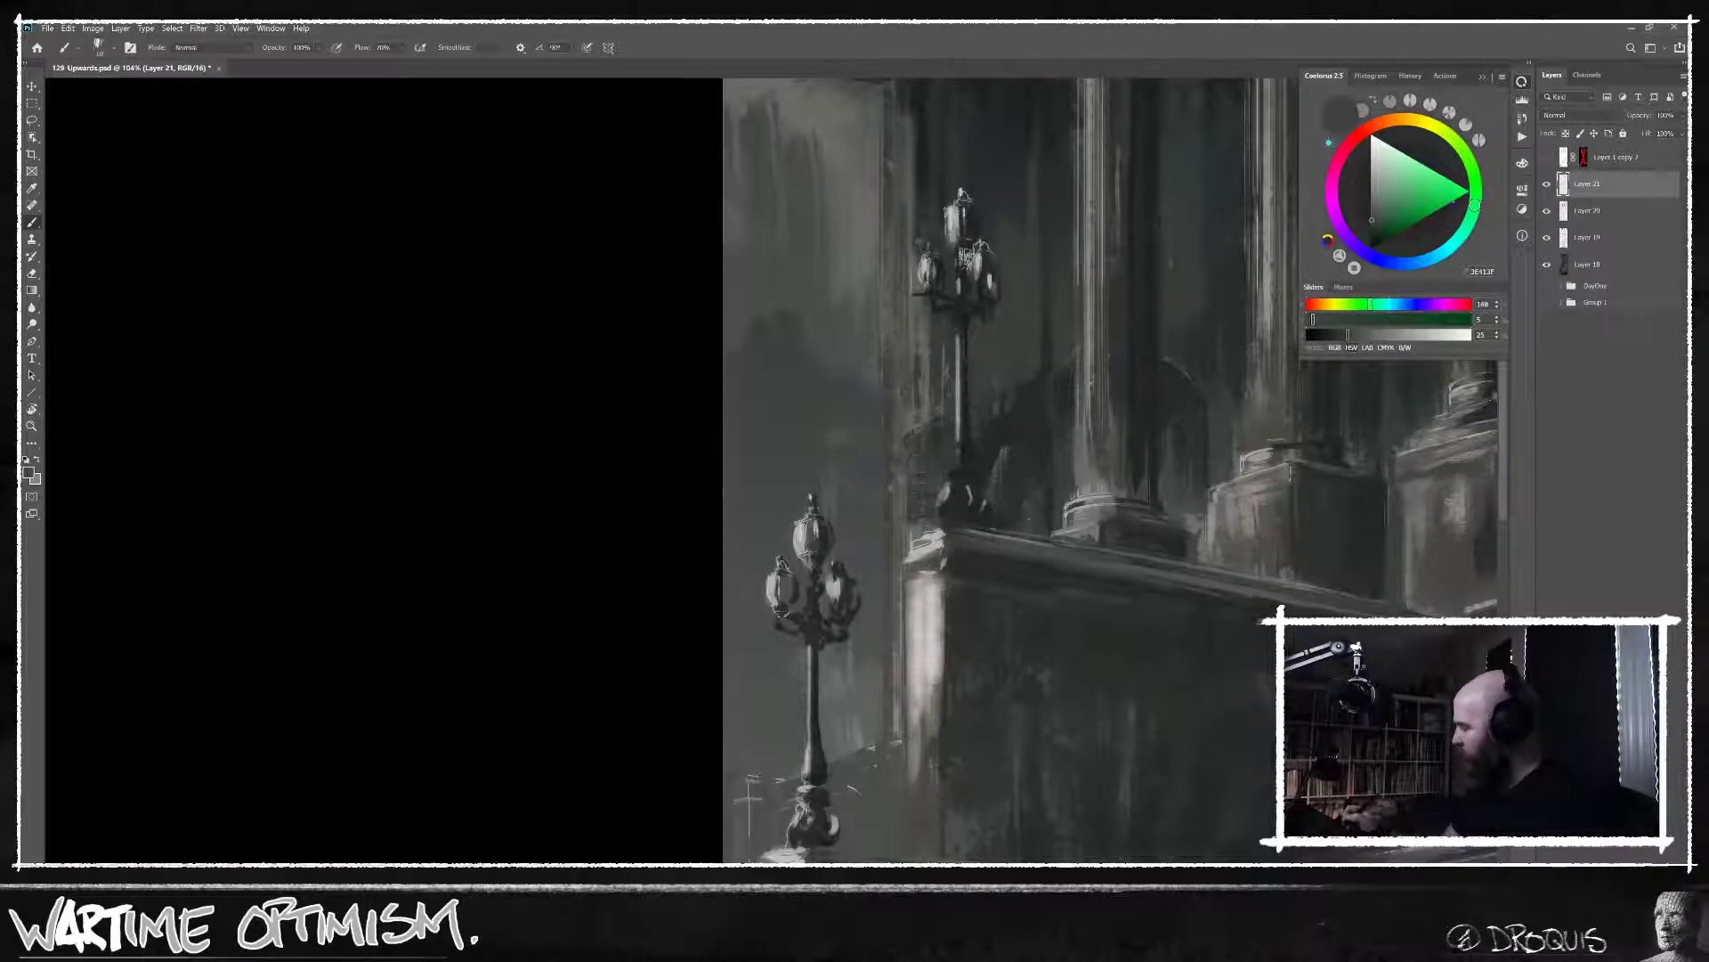
alt+click(759, 356)
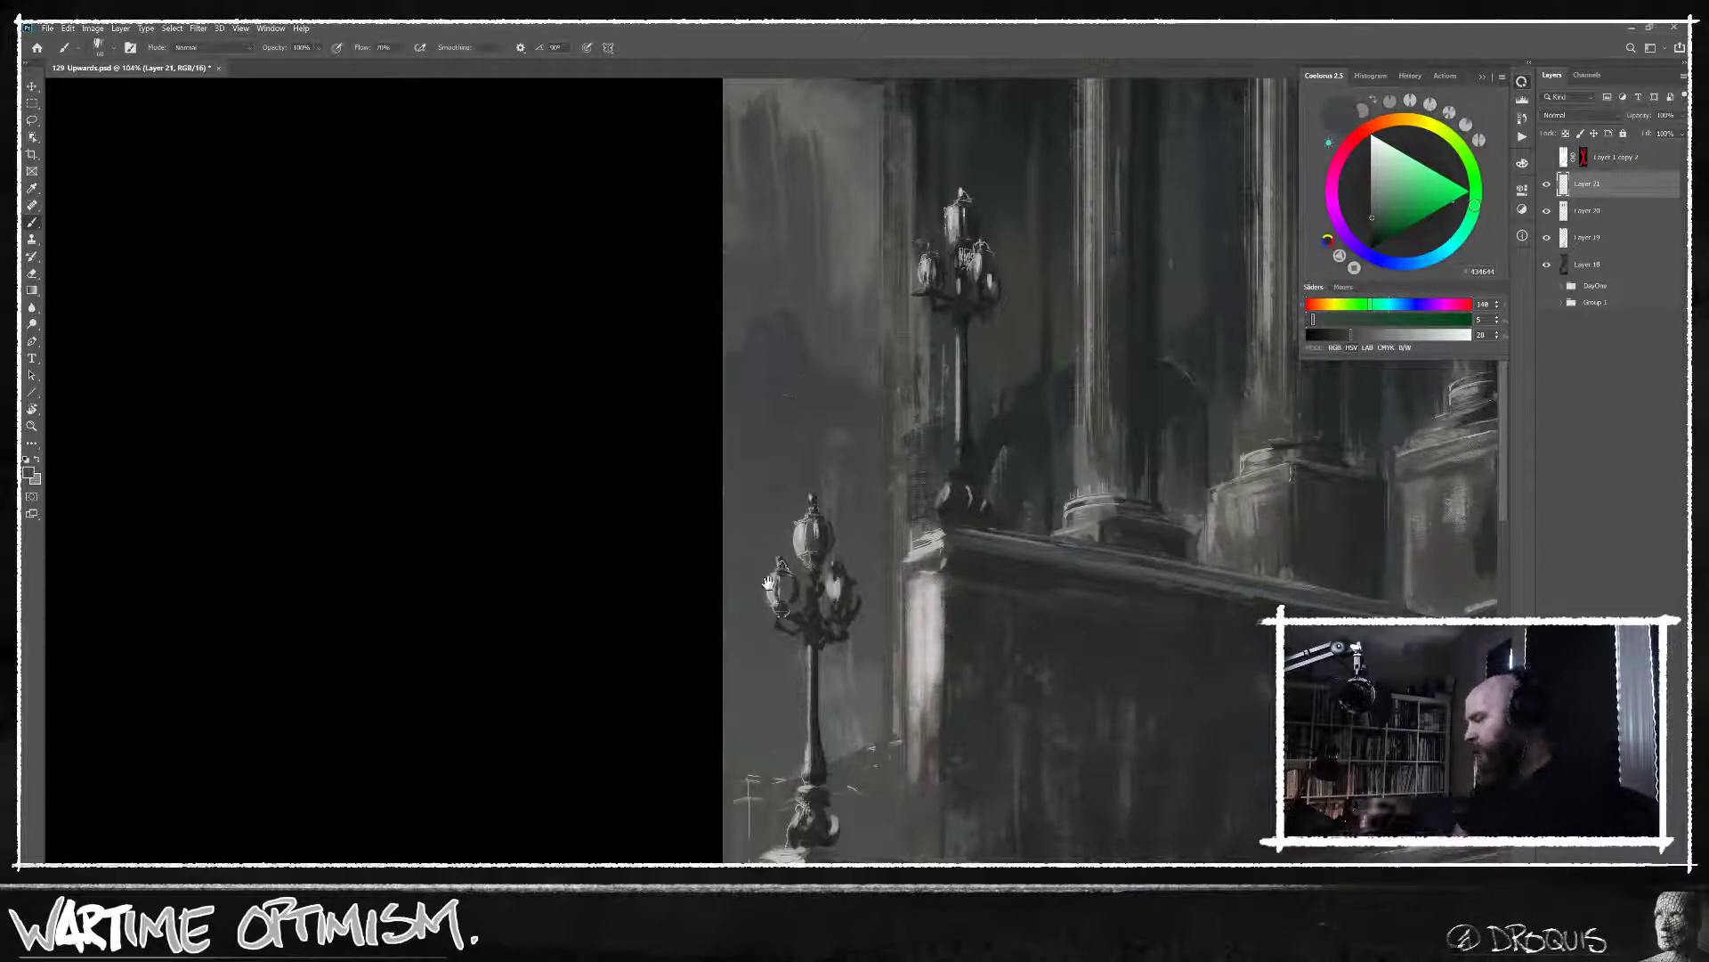
scroll(860, 409, up, 3)
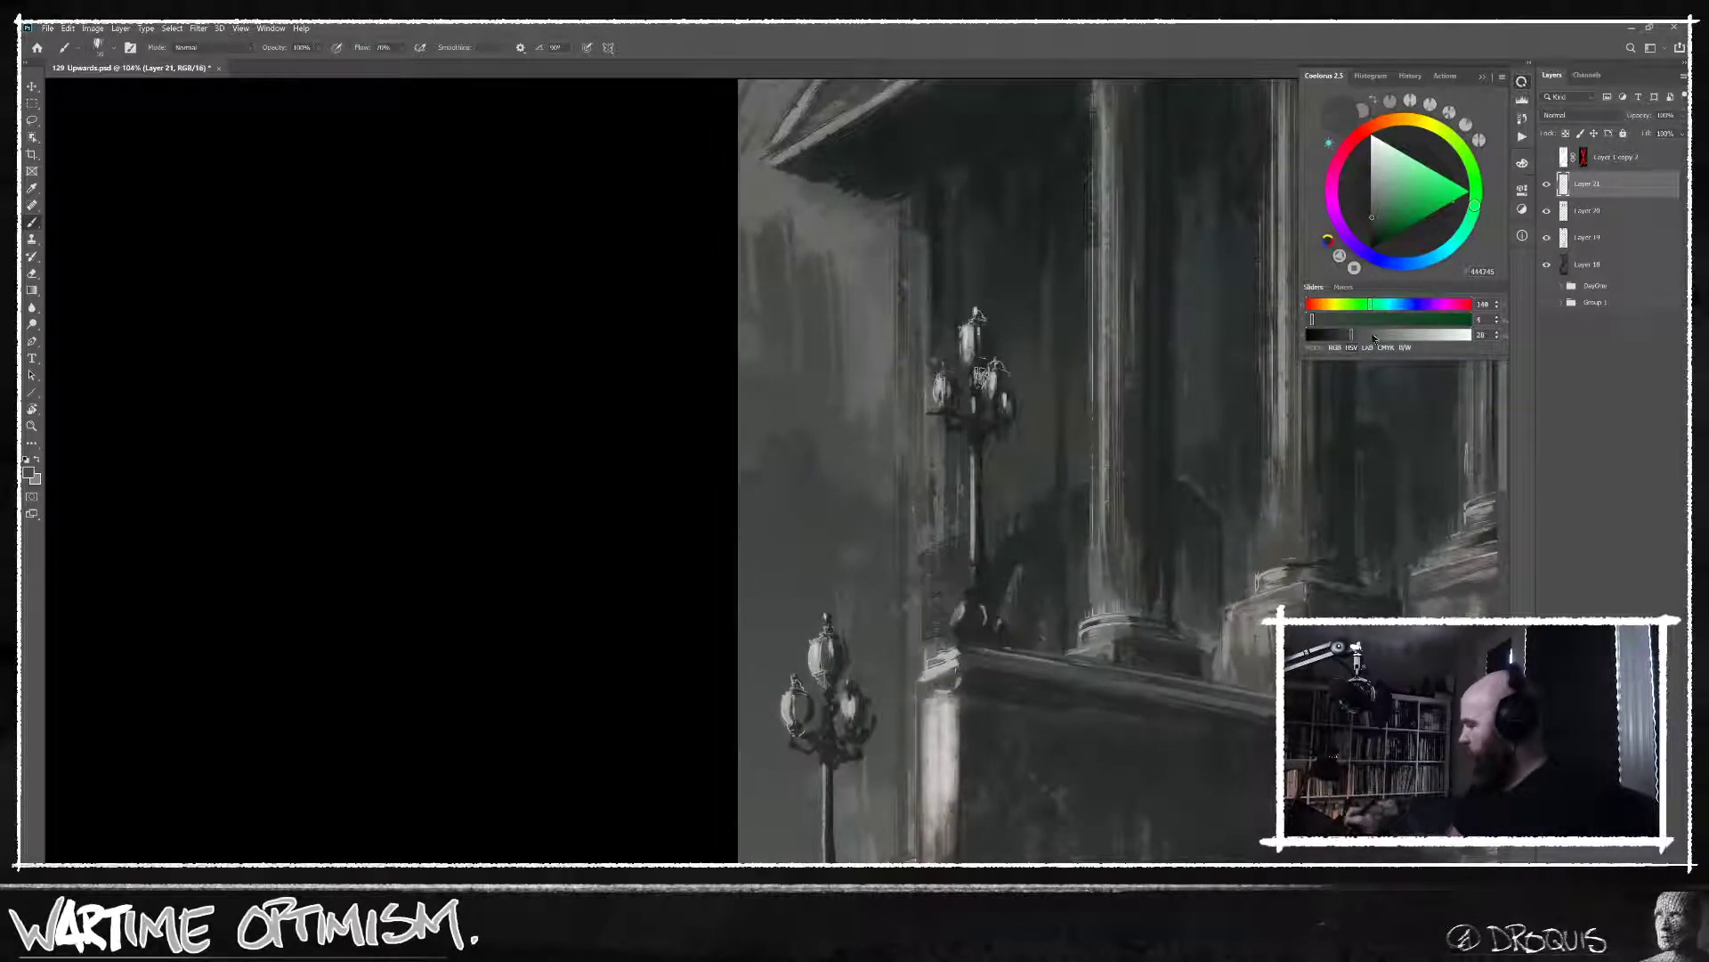
click(1364, 334)
drag(769, 274, 762, 235)
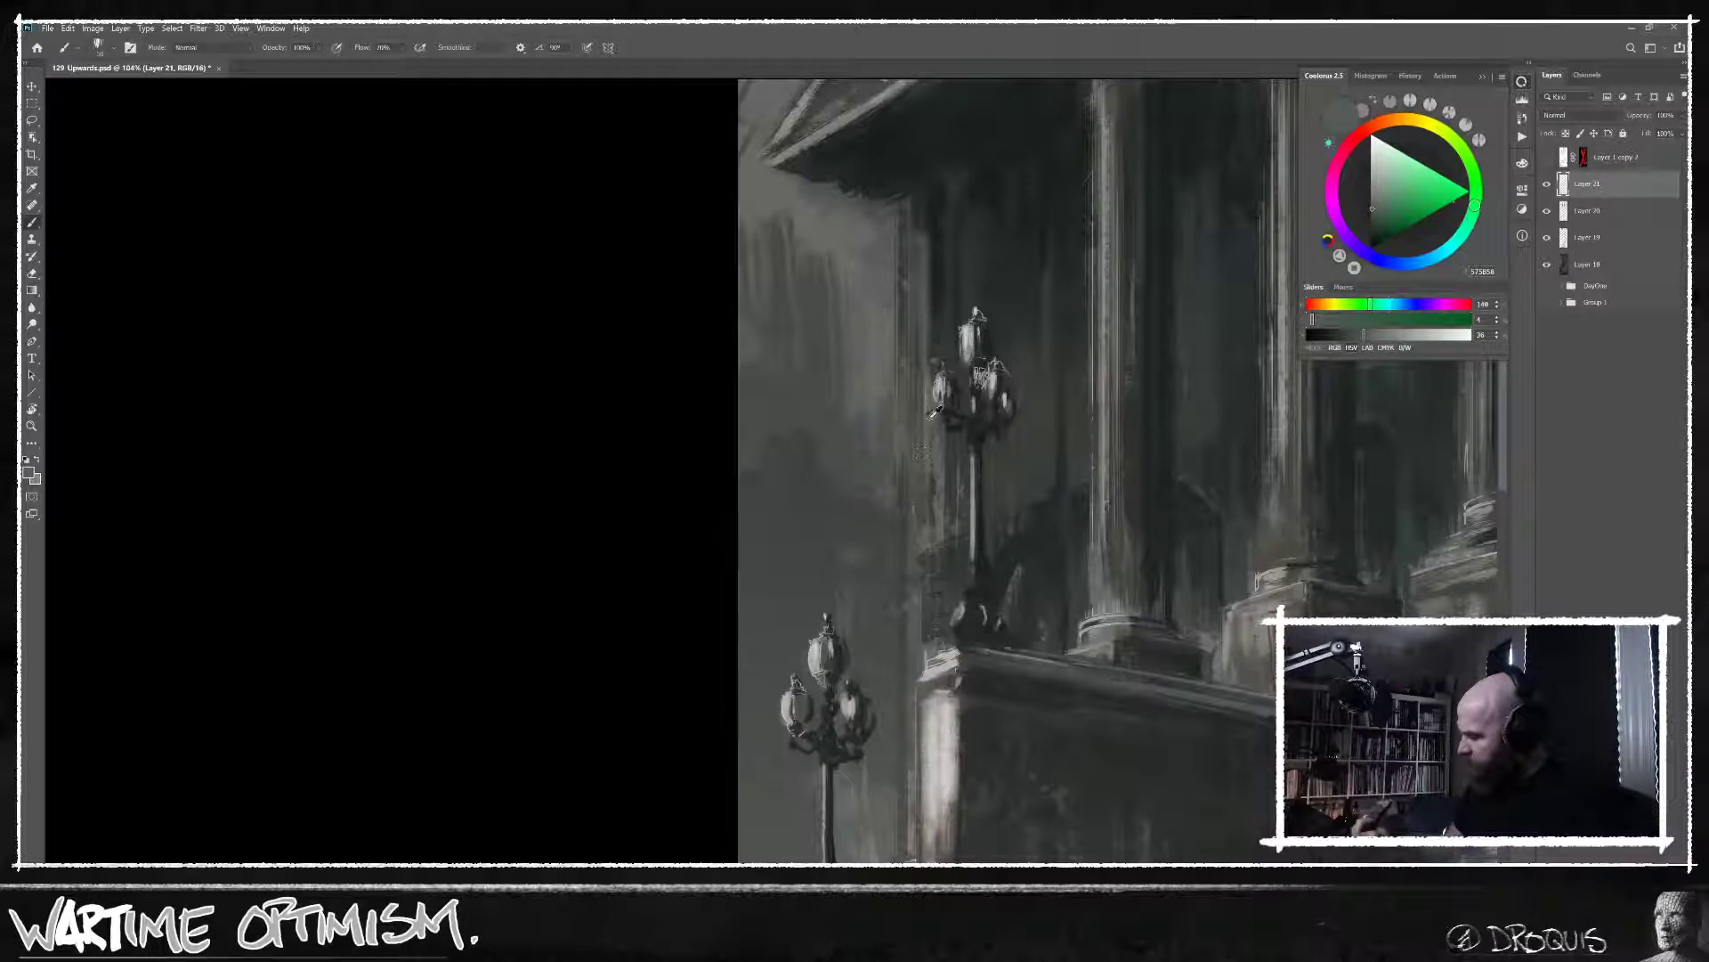
Sample an olive grey beside the upper lamp, lighten it to about 43% brightness and brush it down the building's corner edge.
alt+click(940, 429)
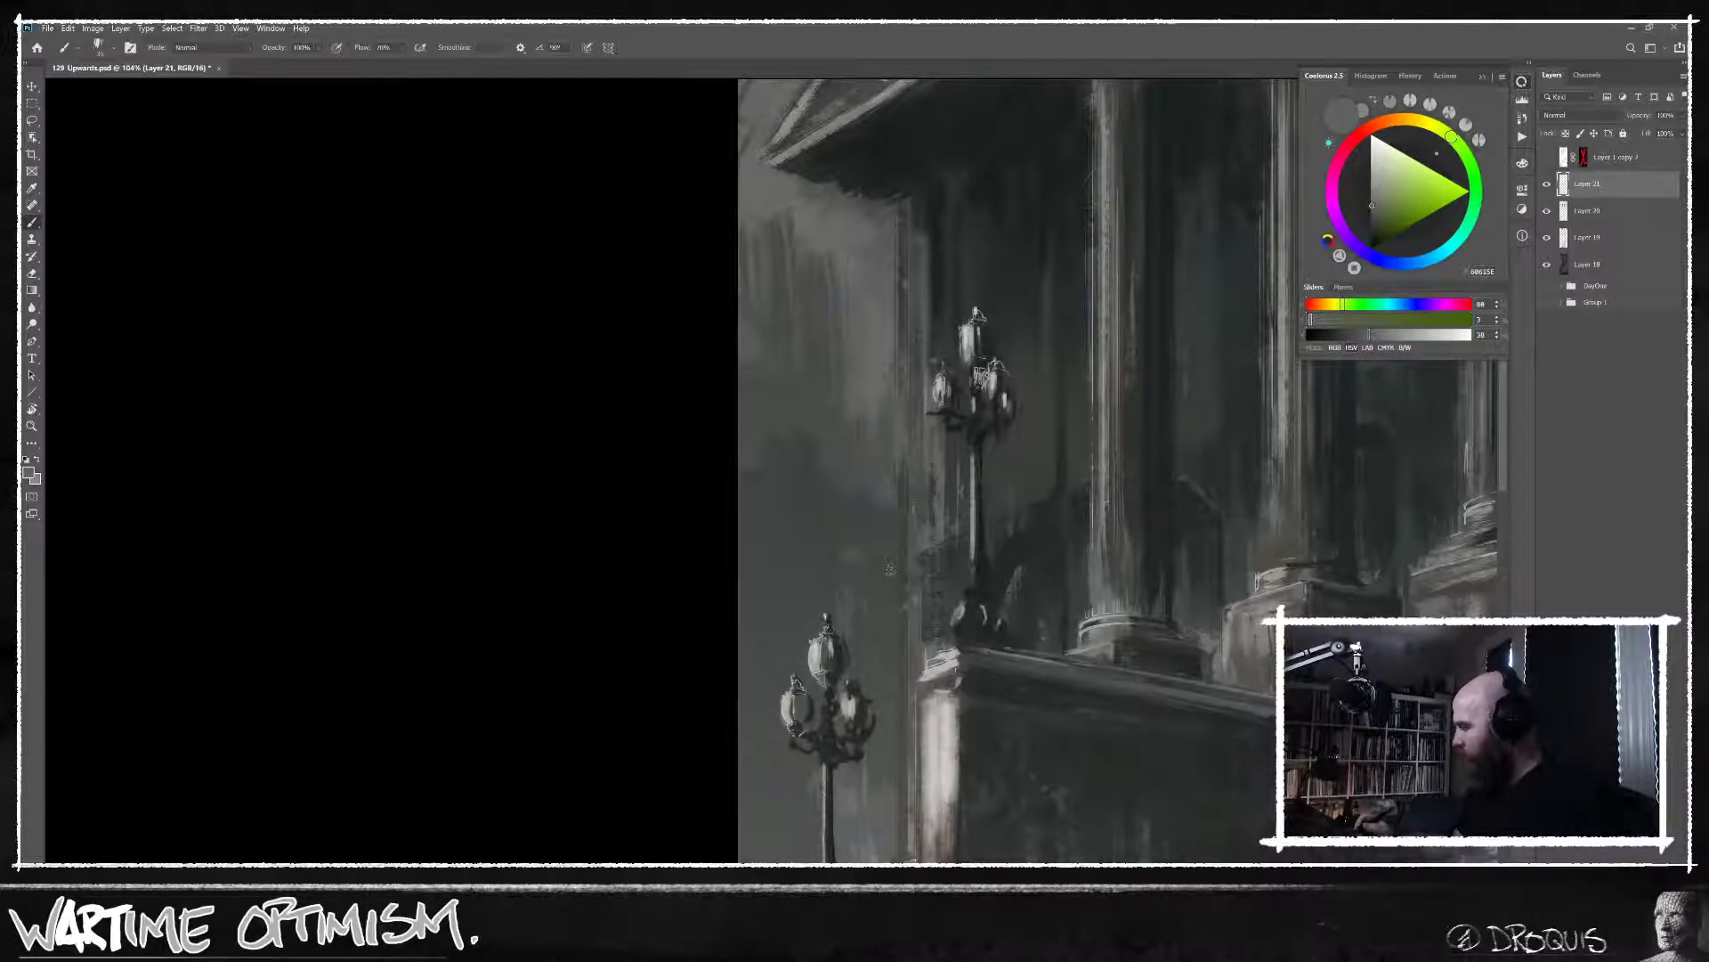
drag(1371, 338, 1378, 337)
drag(901, 343, 907, 553)
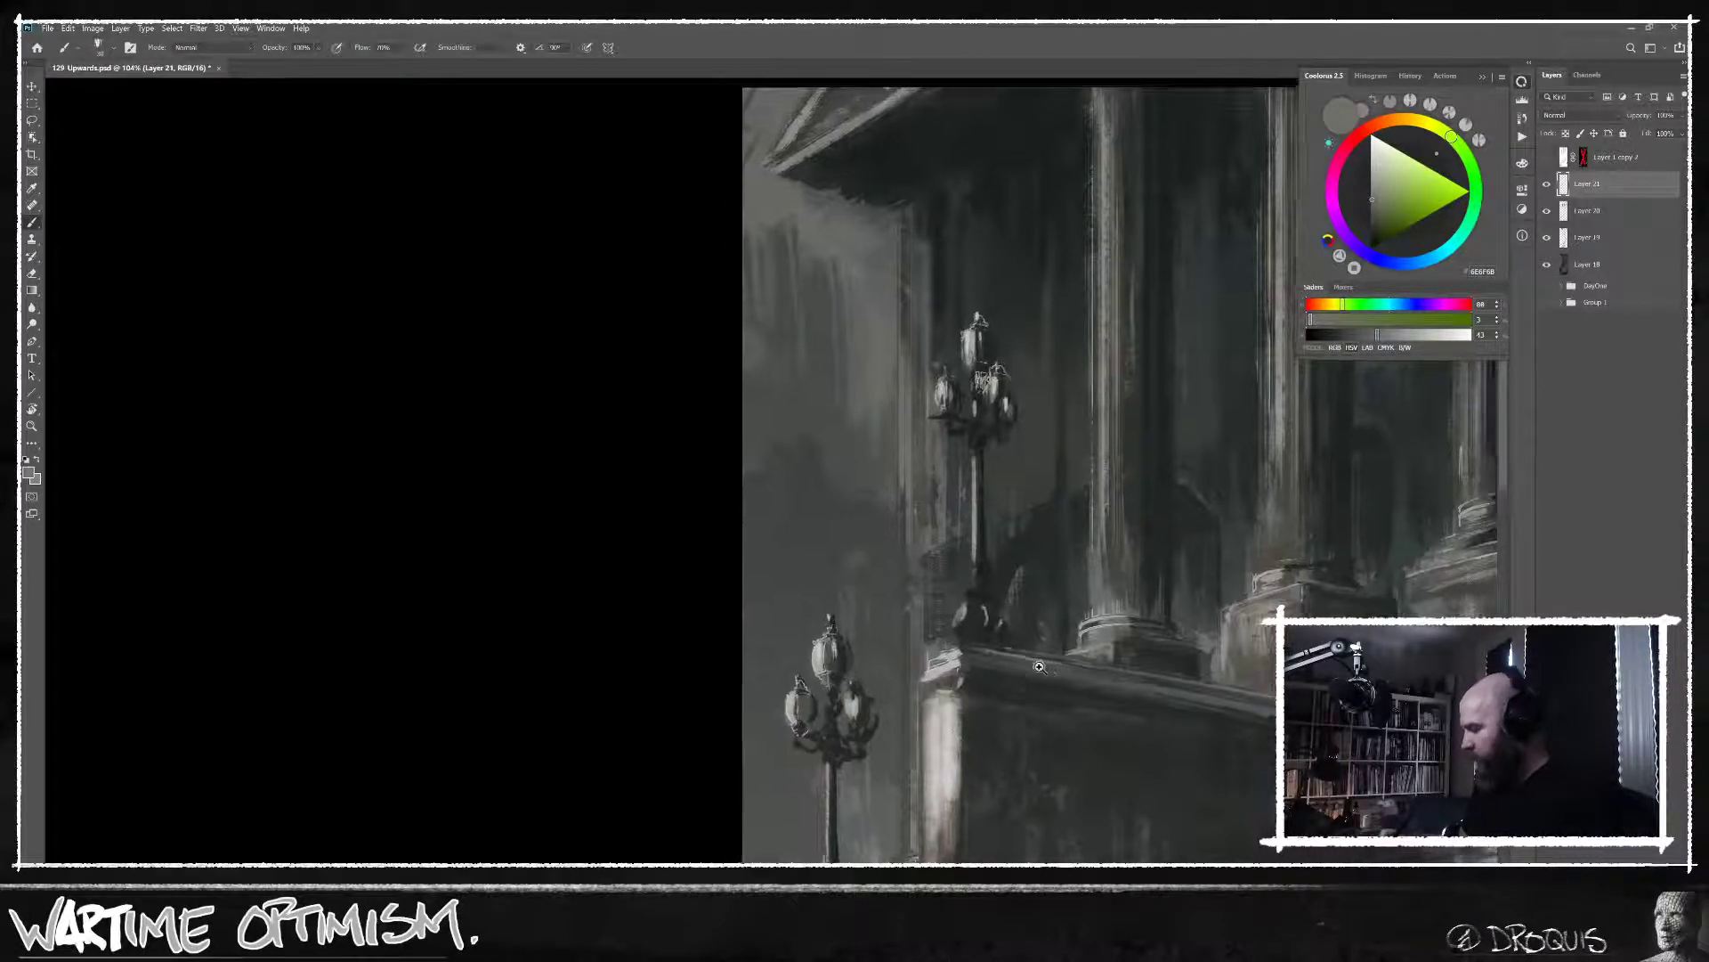
Sample a neutral grey beside the lowest wall and warm greys along the upper wall's corner, and refine the terrace walls with them.
key(ctrl+minus)
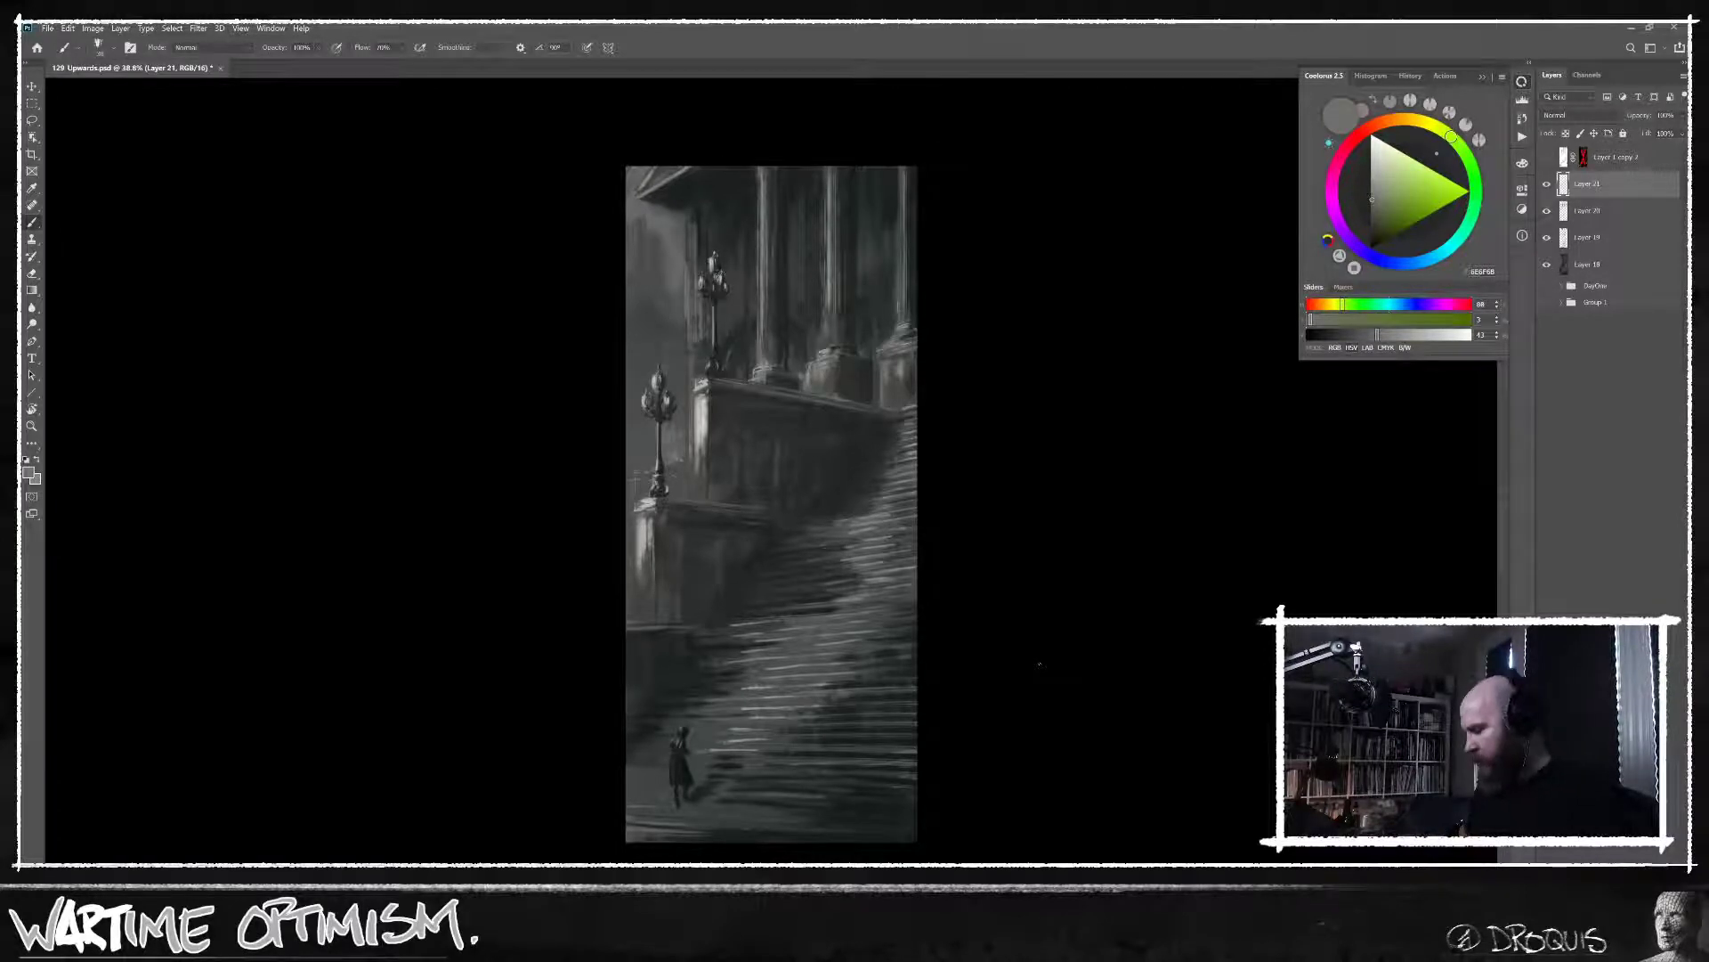
drag(719, 617, 716, 622)
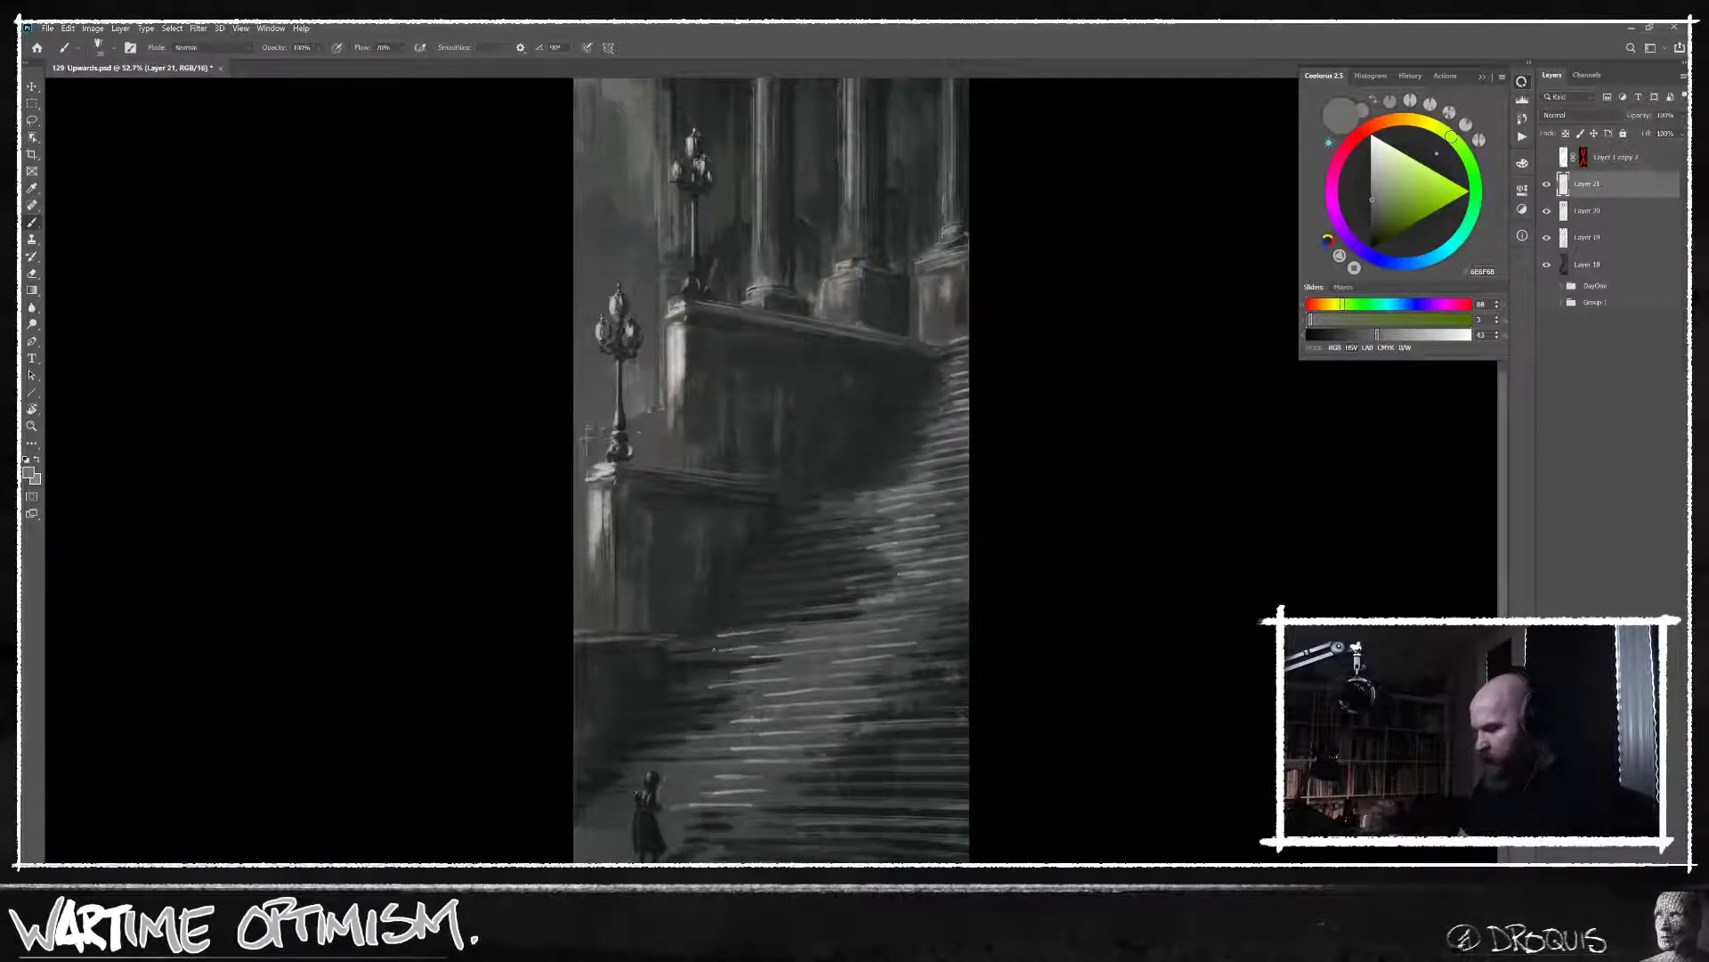
alt+click(577, 625)
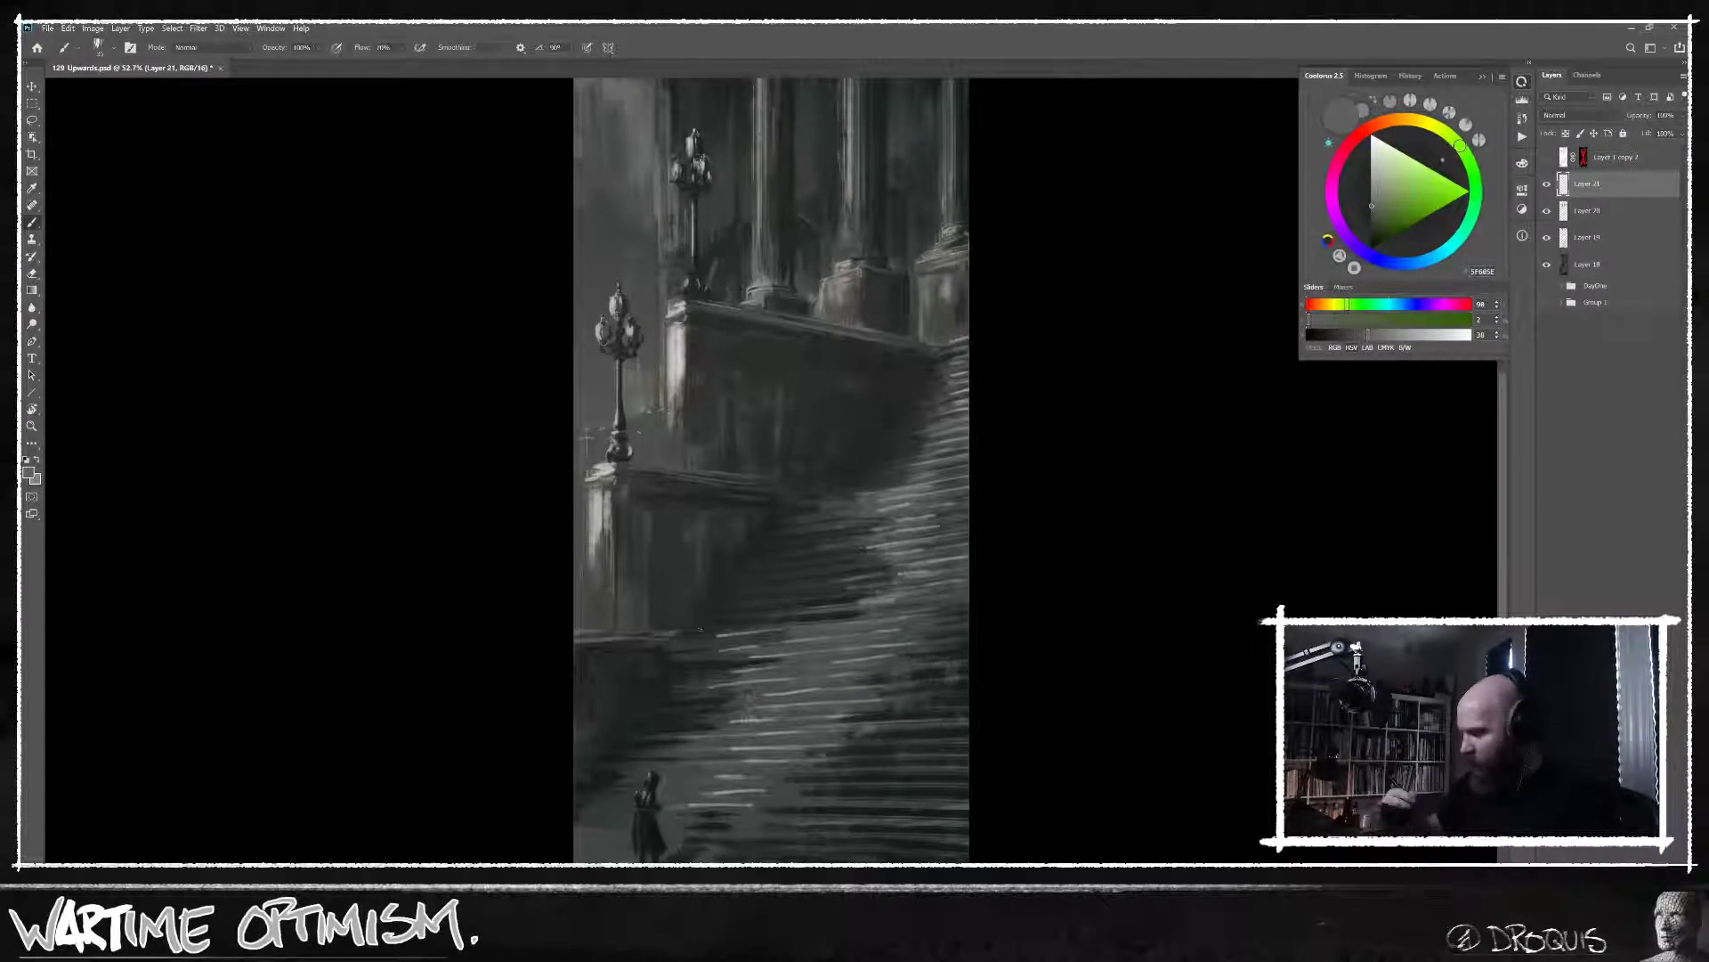
drag(713, 371, 713, 361)
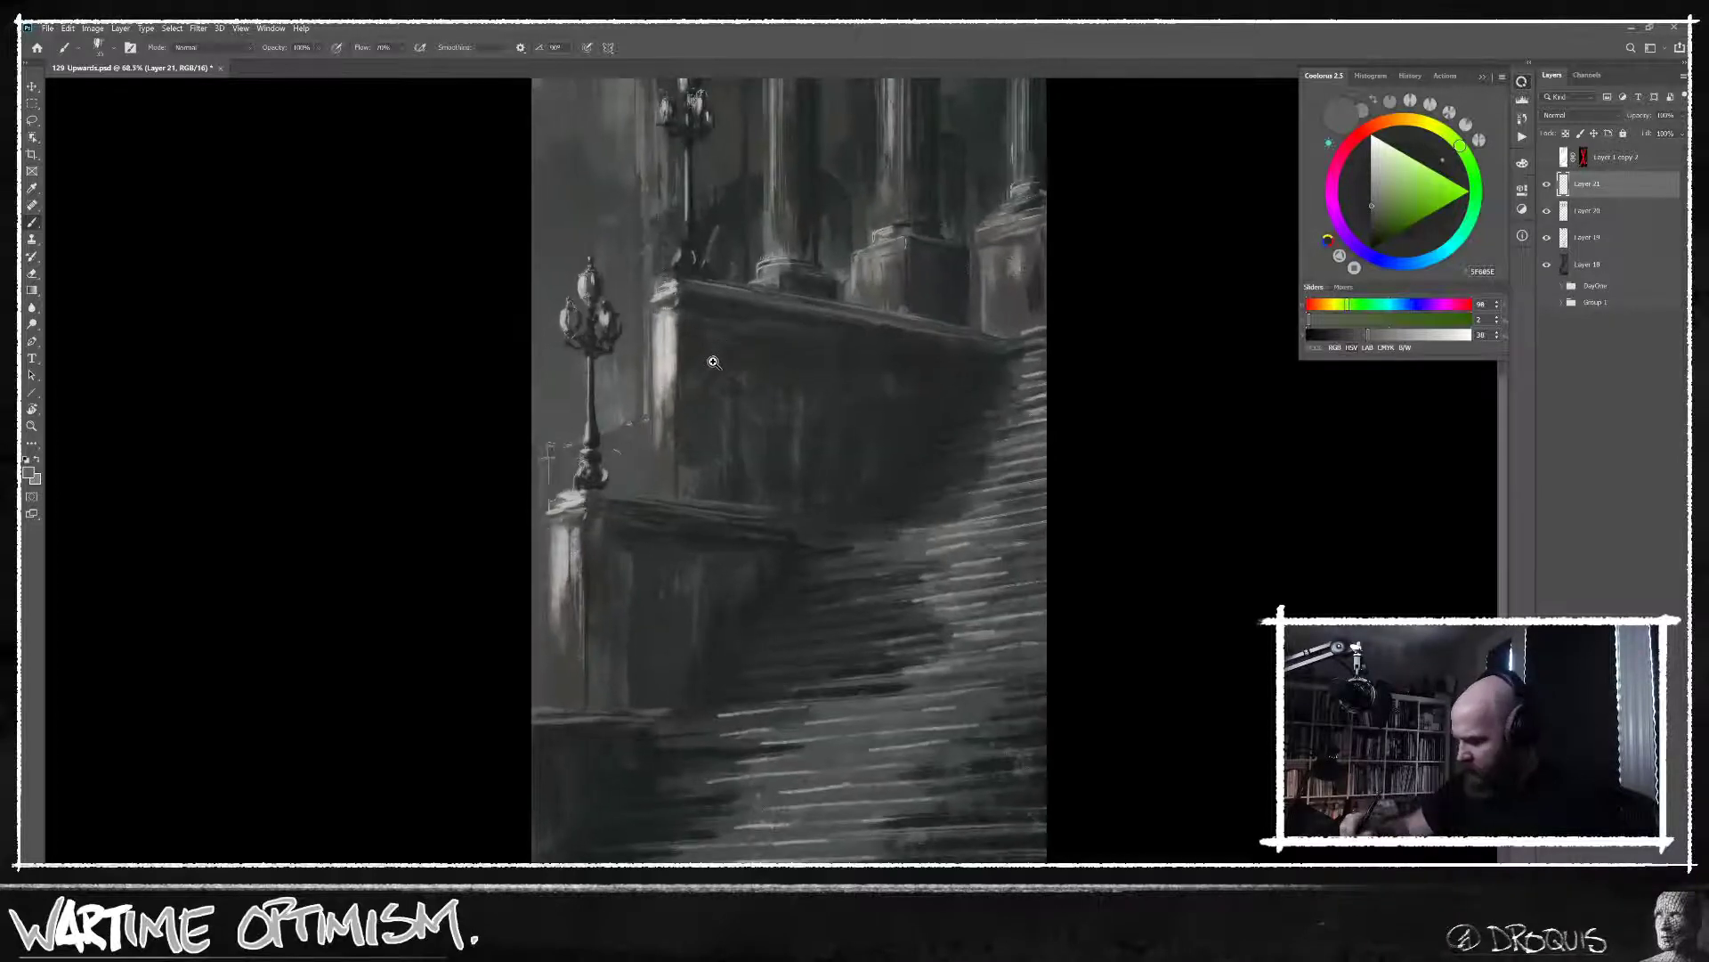
alt+click(677, 392)
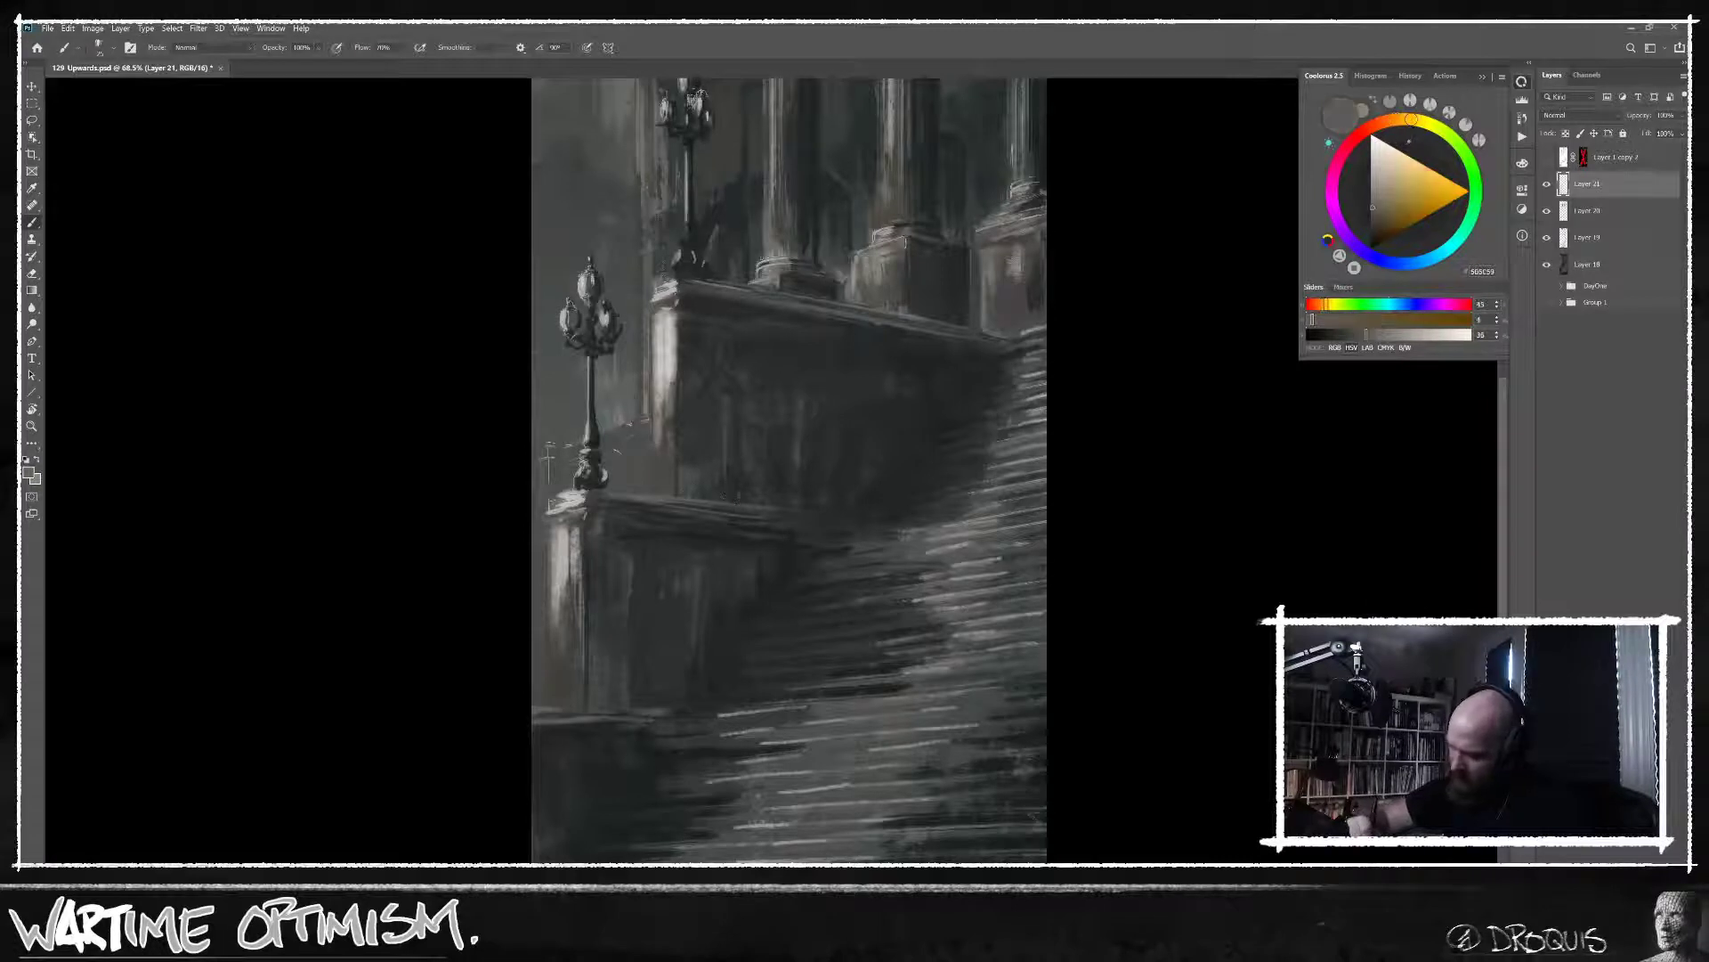
alt+click(690, 491)
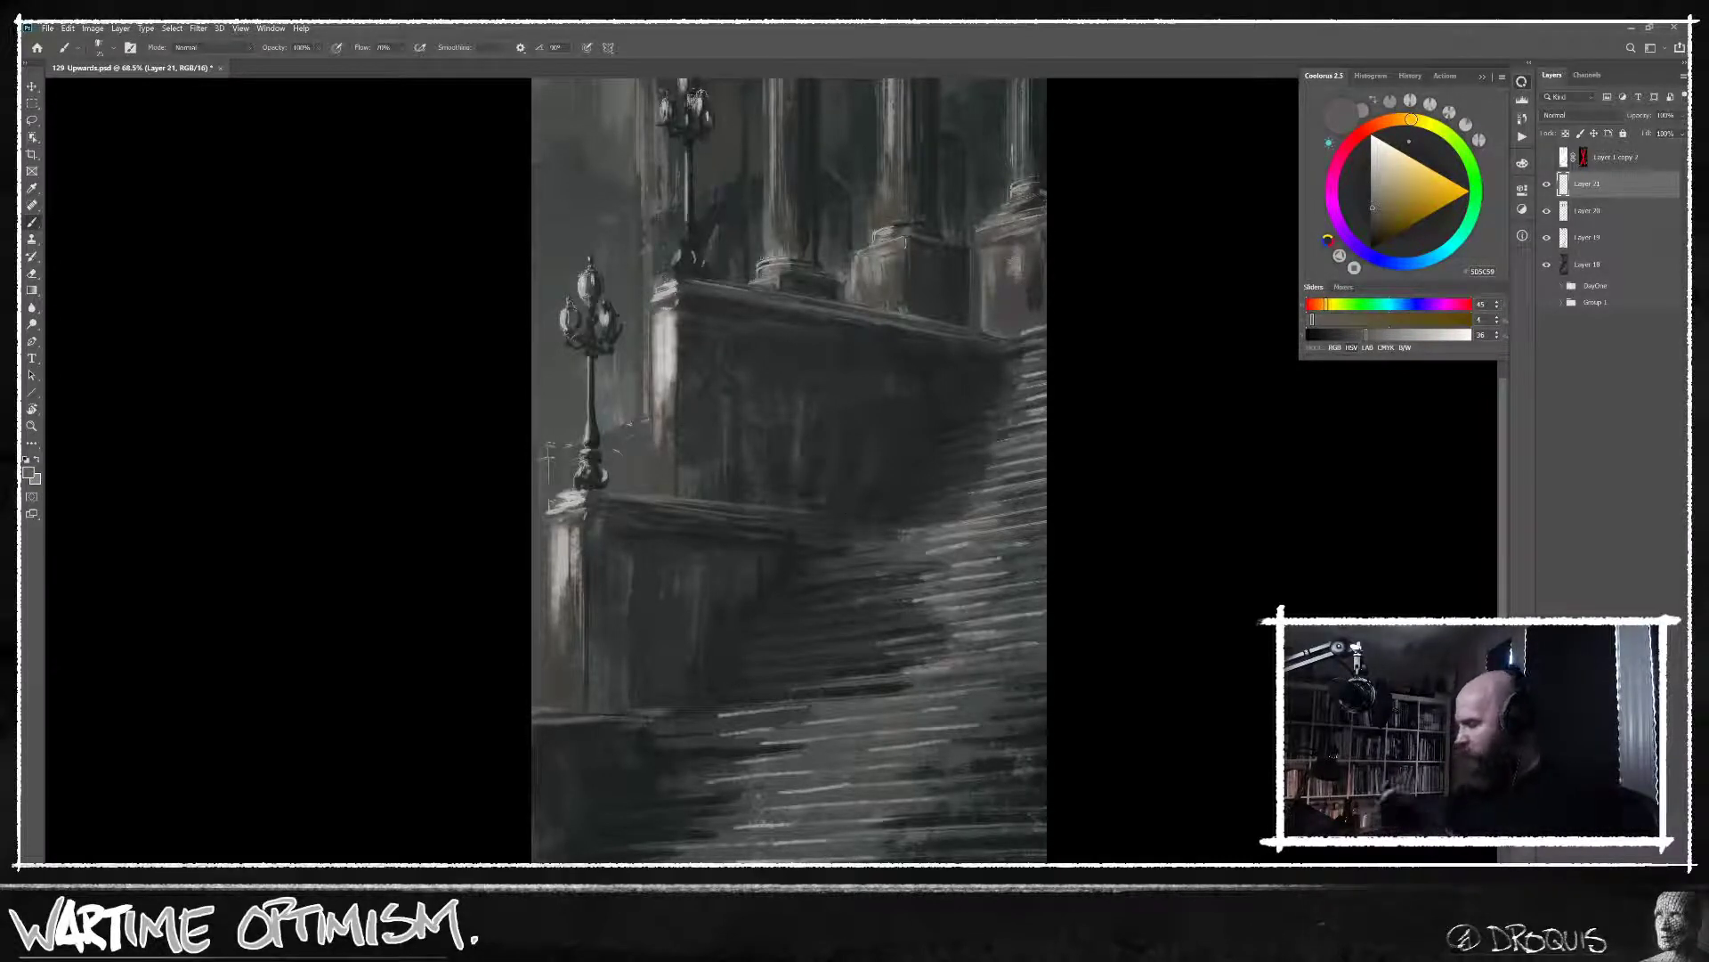
Sample a dark teal from the shadow under the lowest ledge and brush it at the ledge's end beside the stairs.
mouse_move(948, 607)
mouse_down()
mouse_move(1000, 602)
mouse_move(980, 605)
mouse_up()
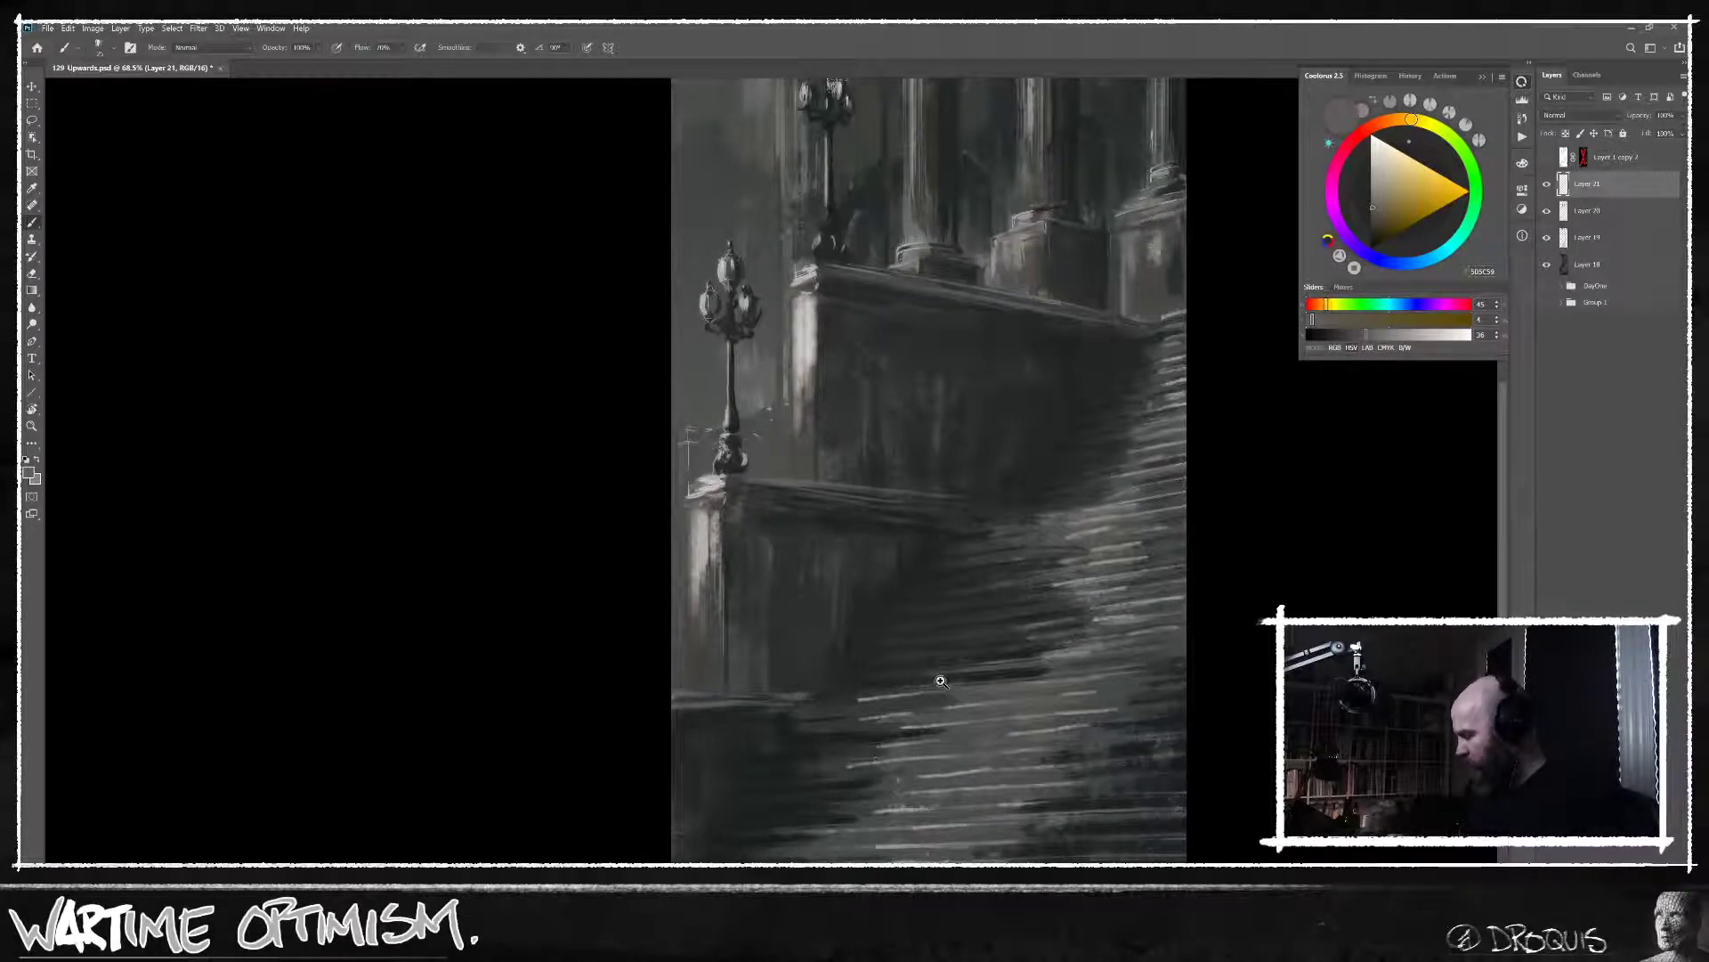
scroll(945, 684, down, 2)
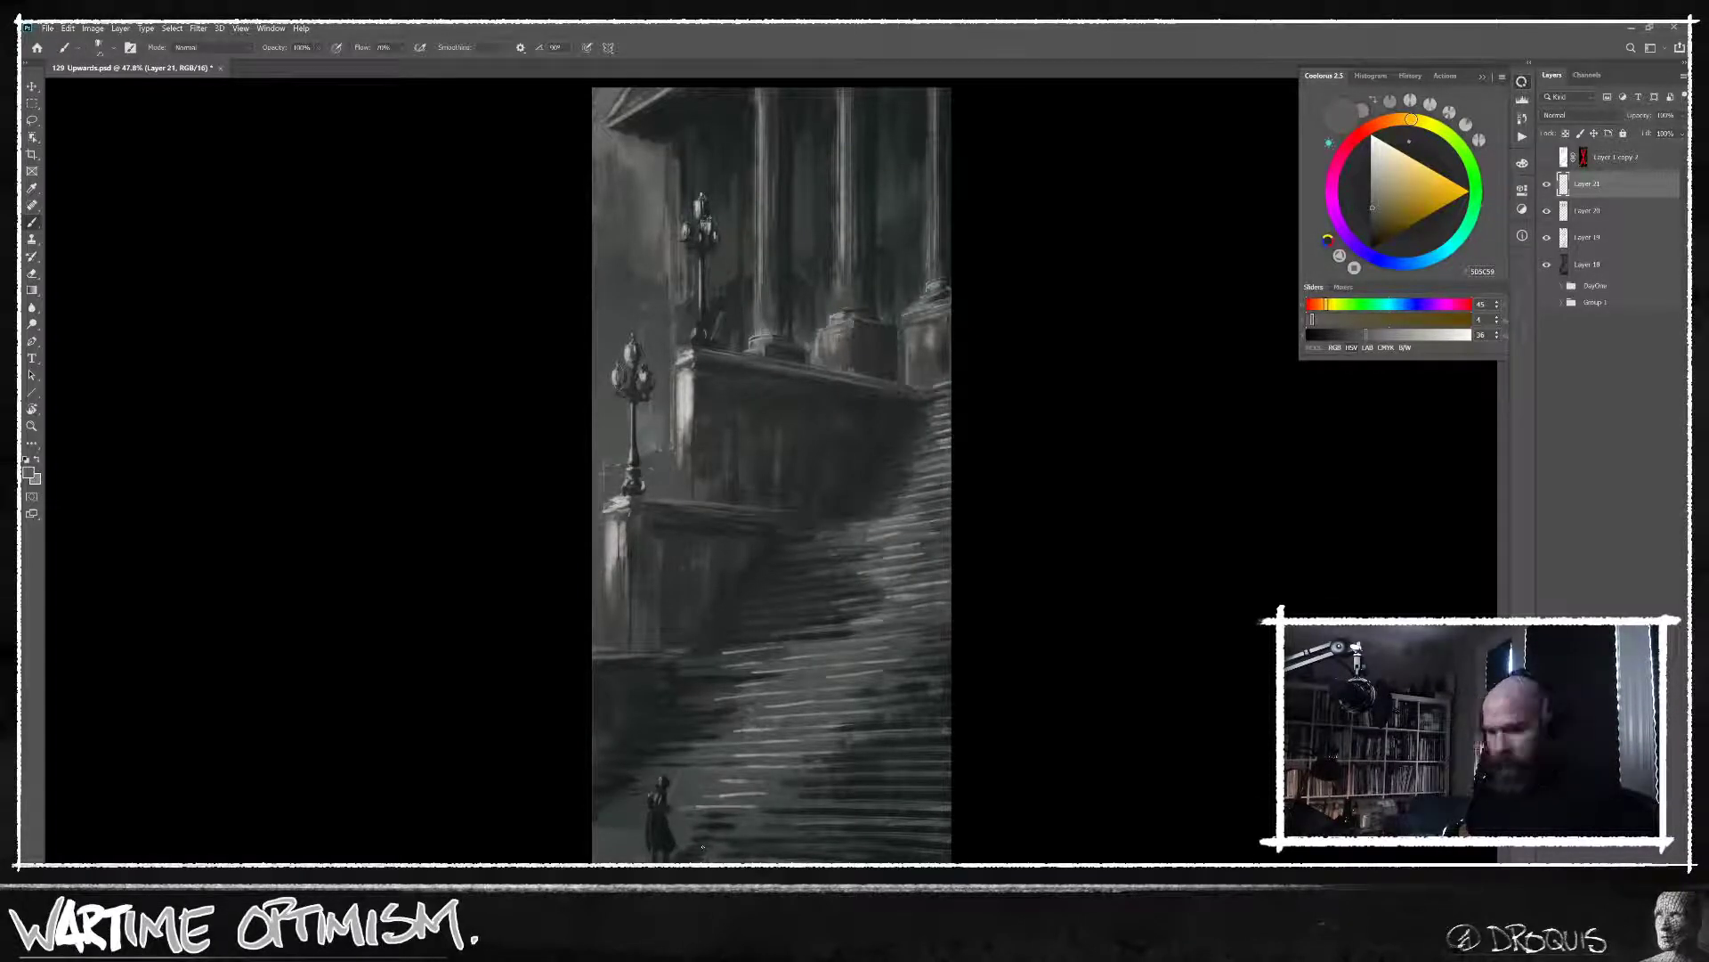
scroll(766, 812, up, 2)
drag(737, 813, 777, 777)
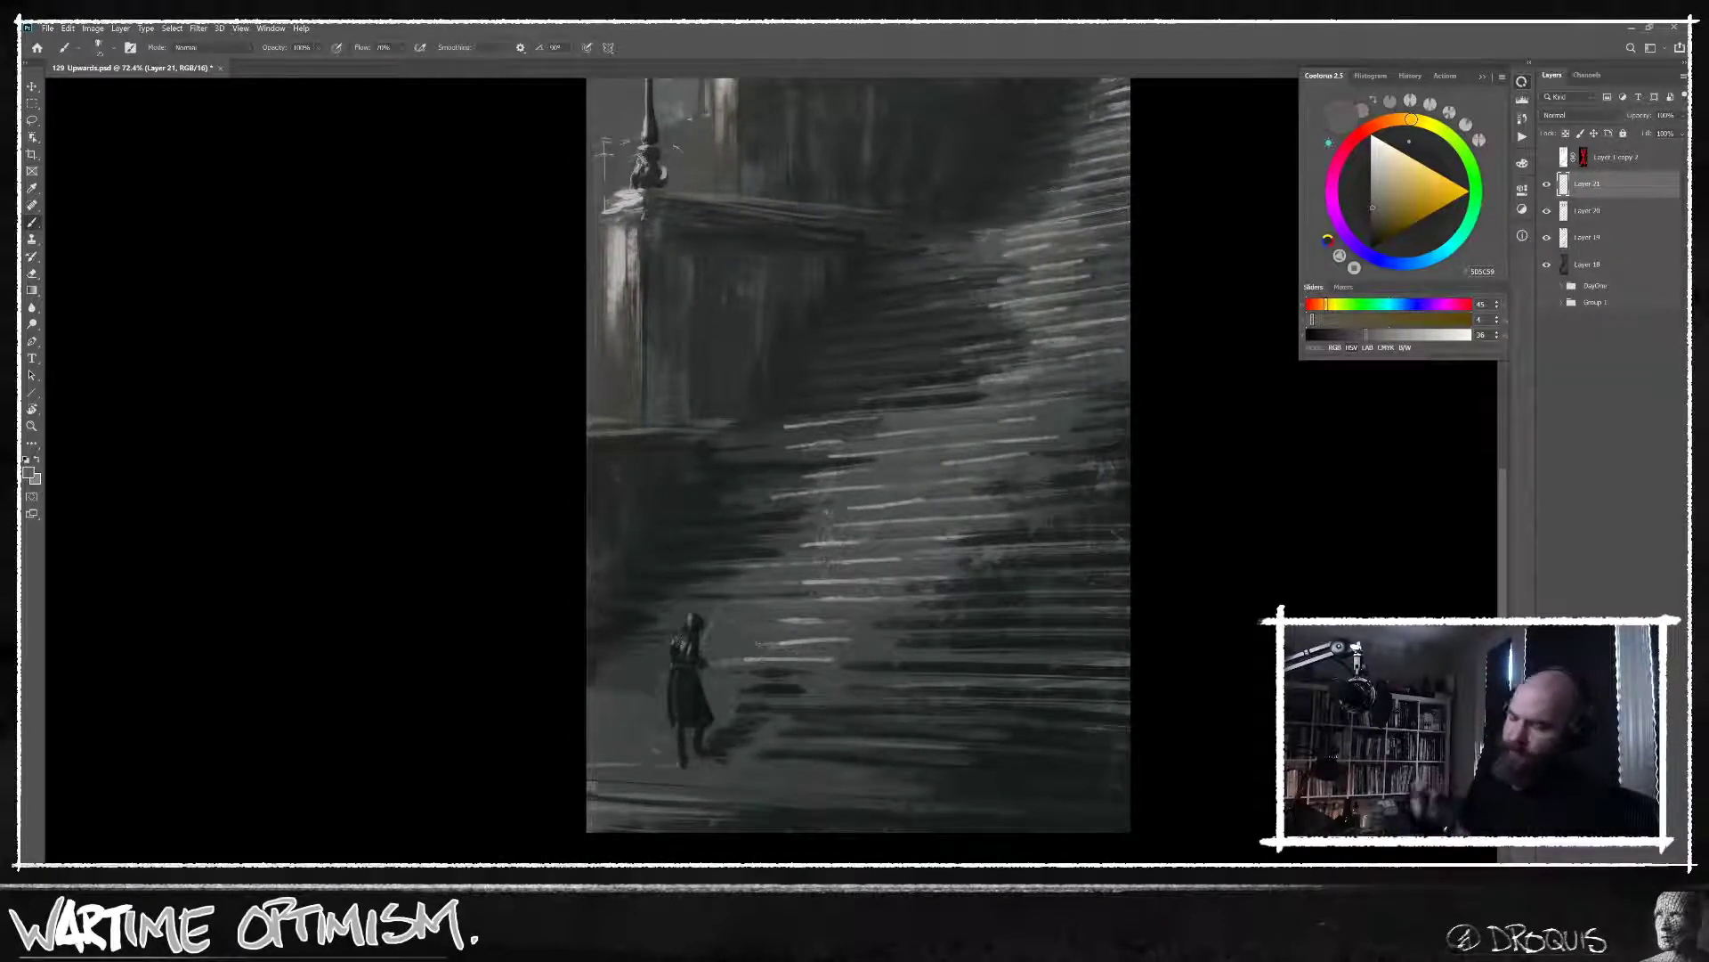
scroll(708, 664, up, 3)
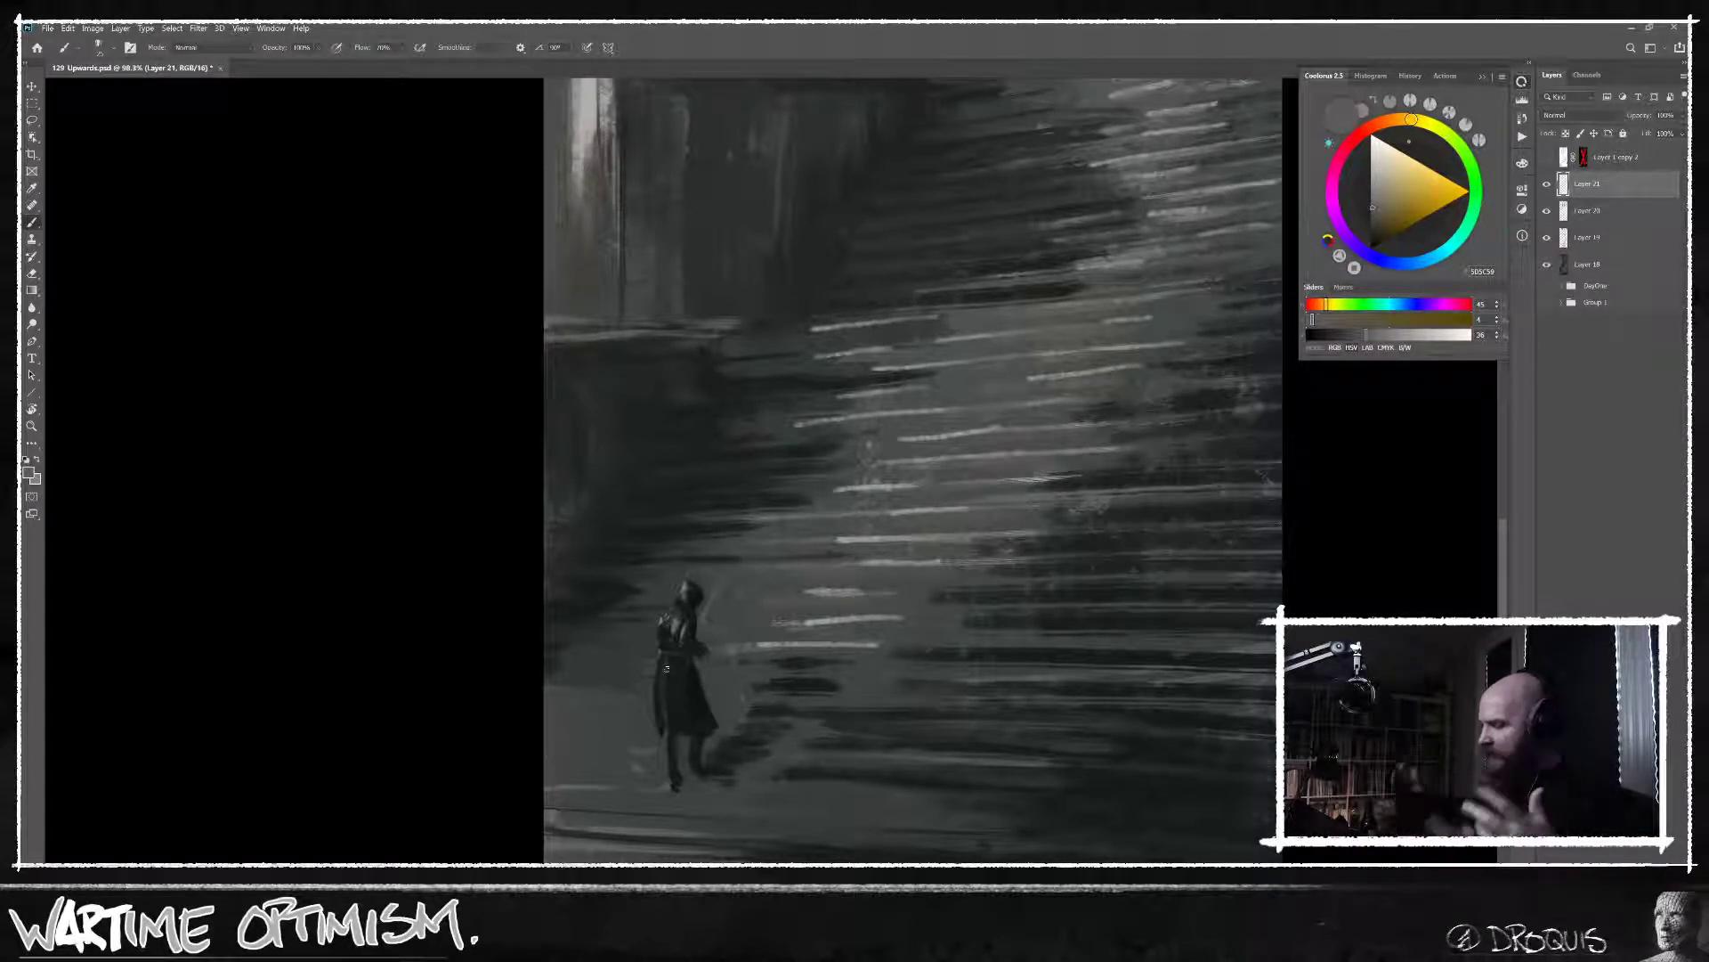
alt+click(713, 347)
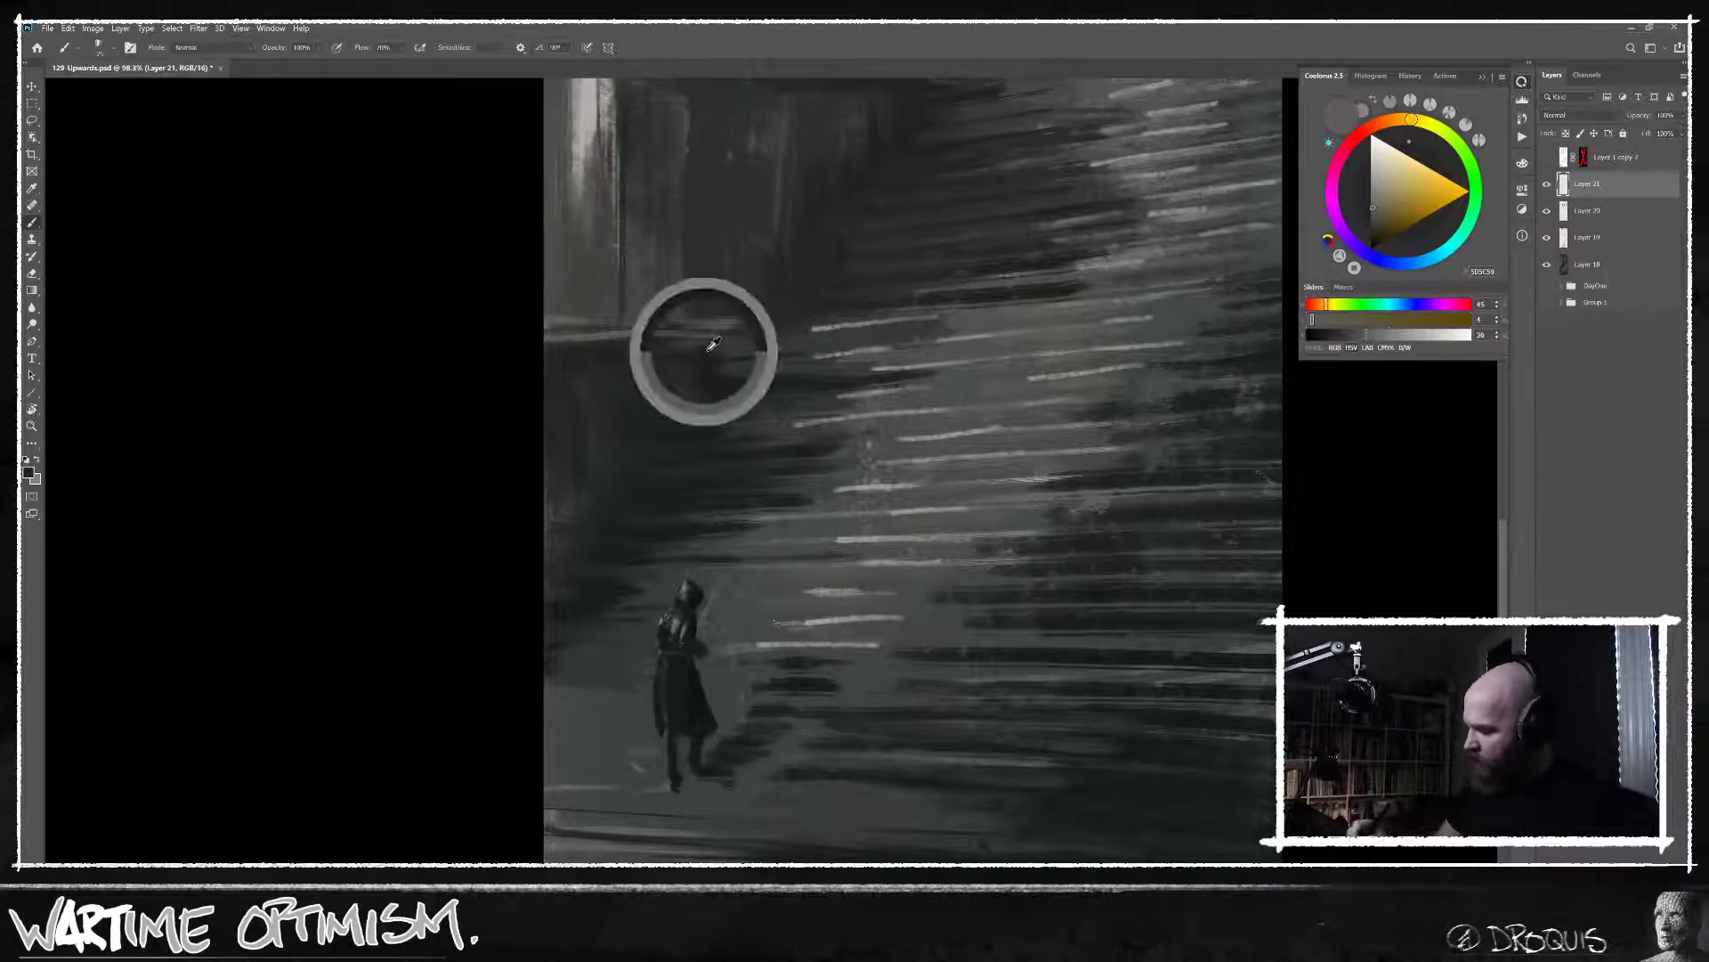
alt+click(719, 342)
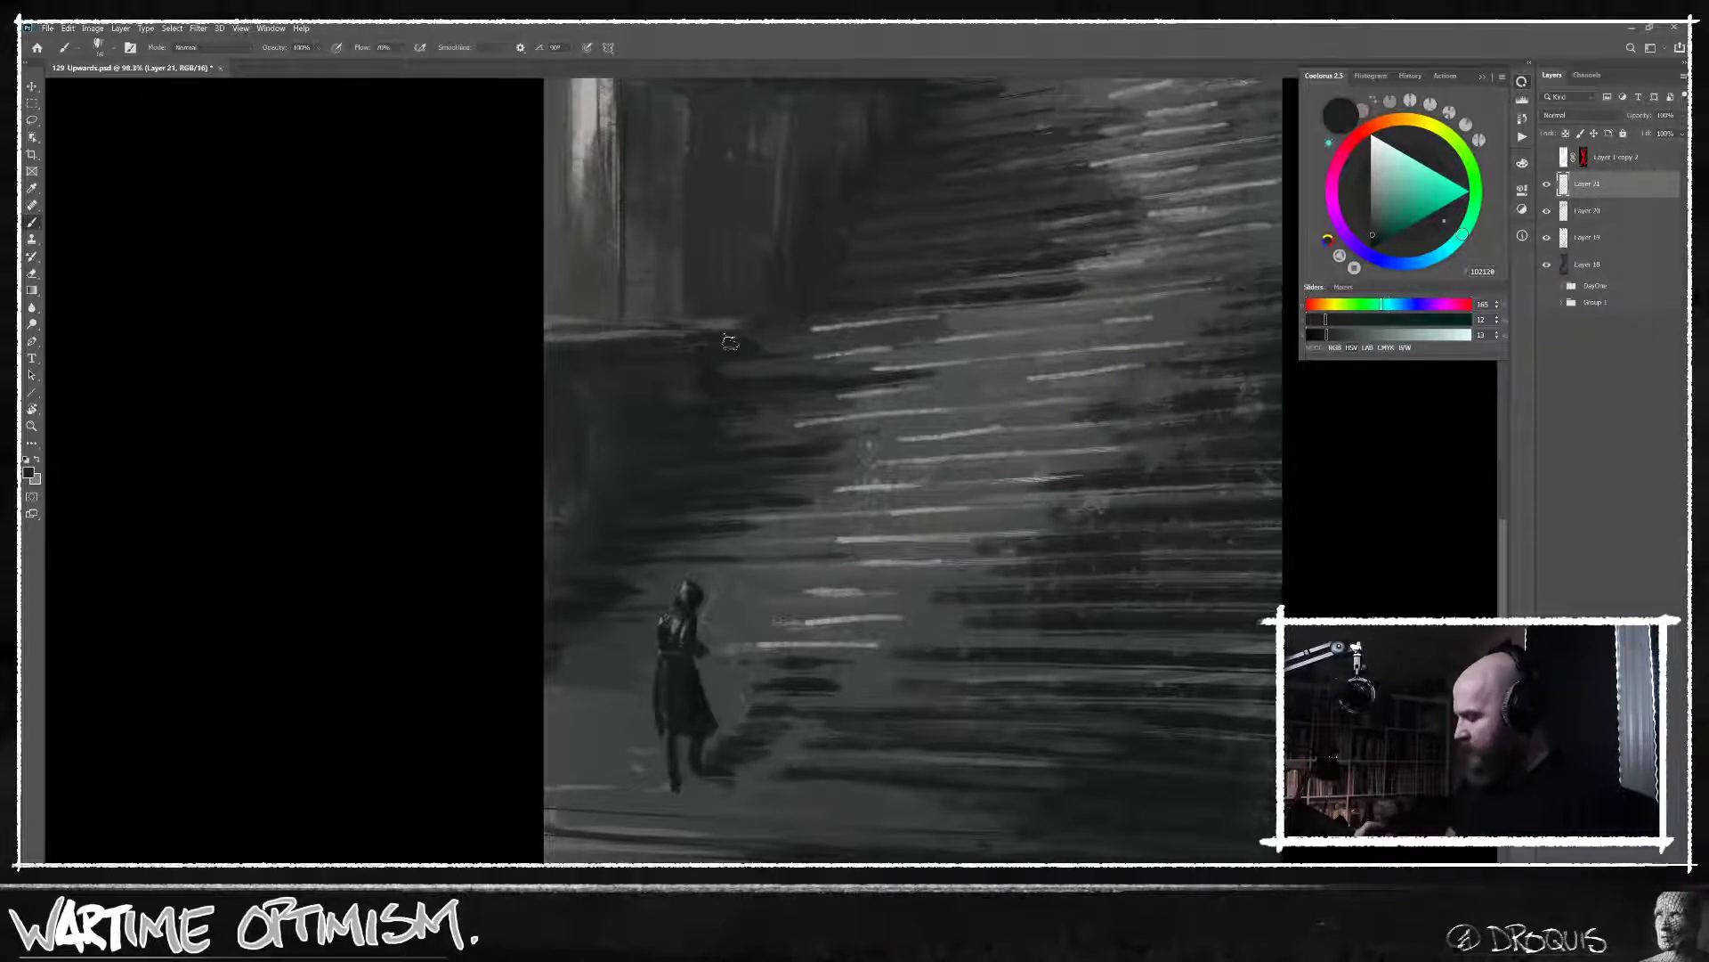
Sample dark teal-greys from the shadow beside the small figure, darken the ground behind it and save the painting.
drag(854, 646, 820, 593)
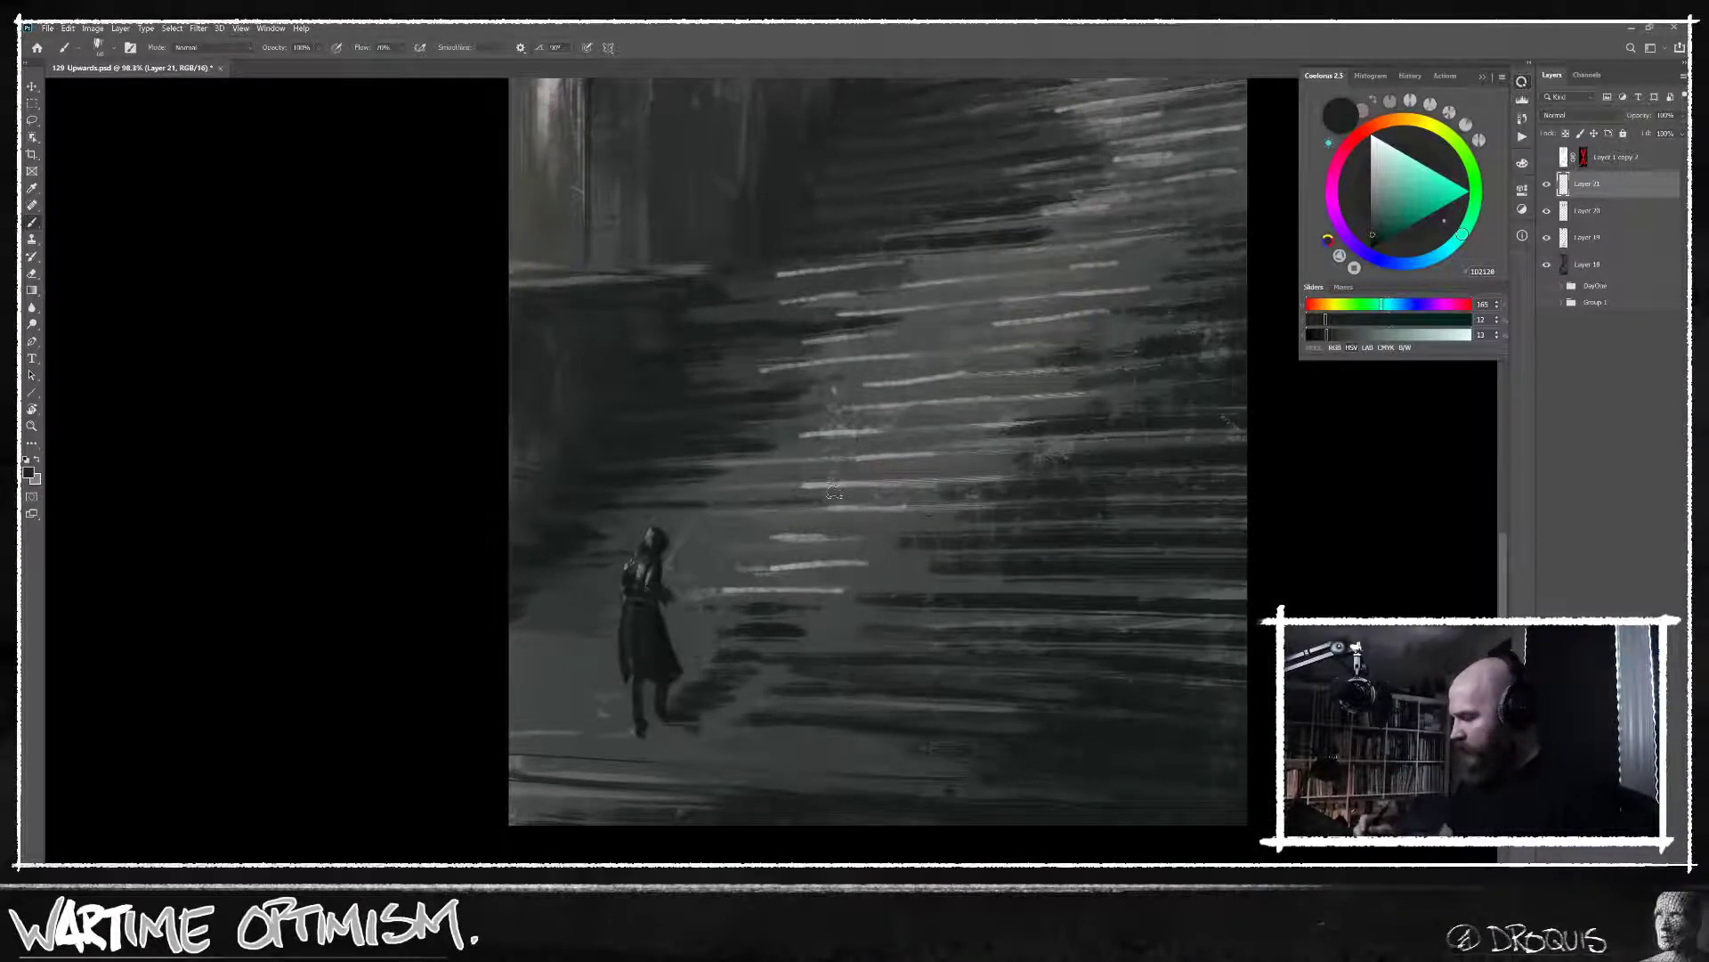
alt+click(521, 605)
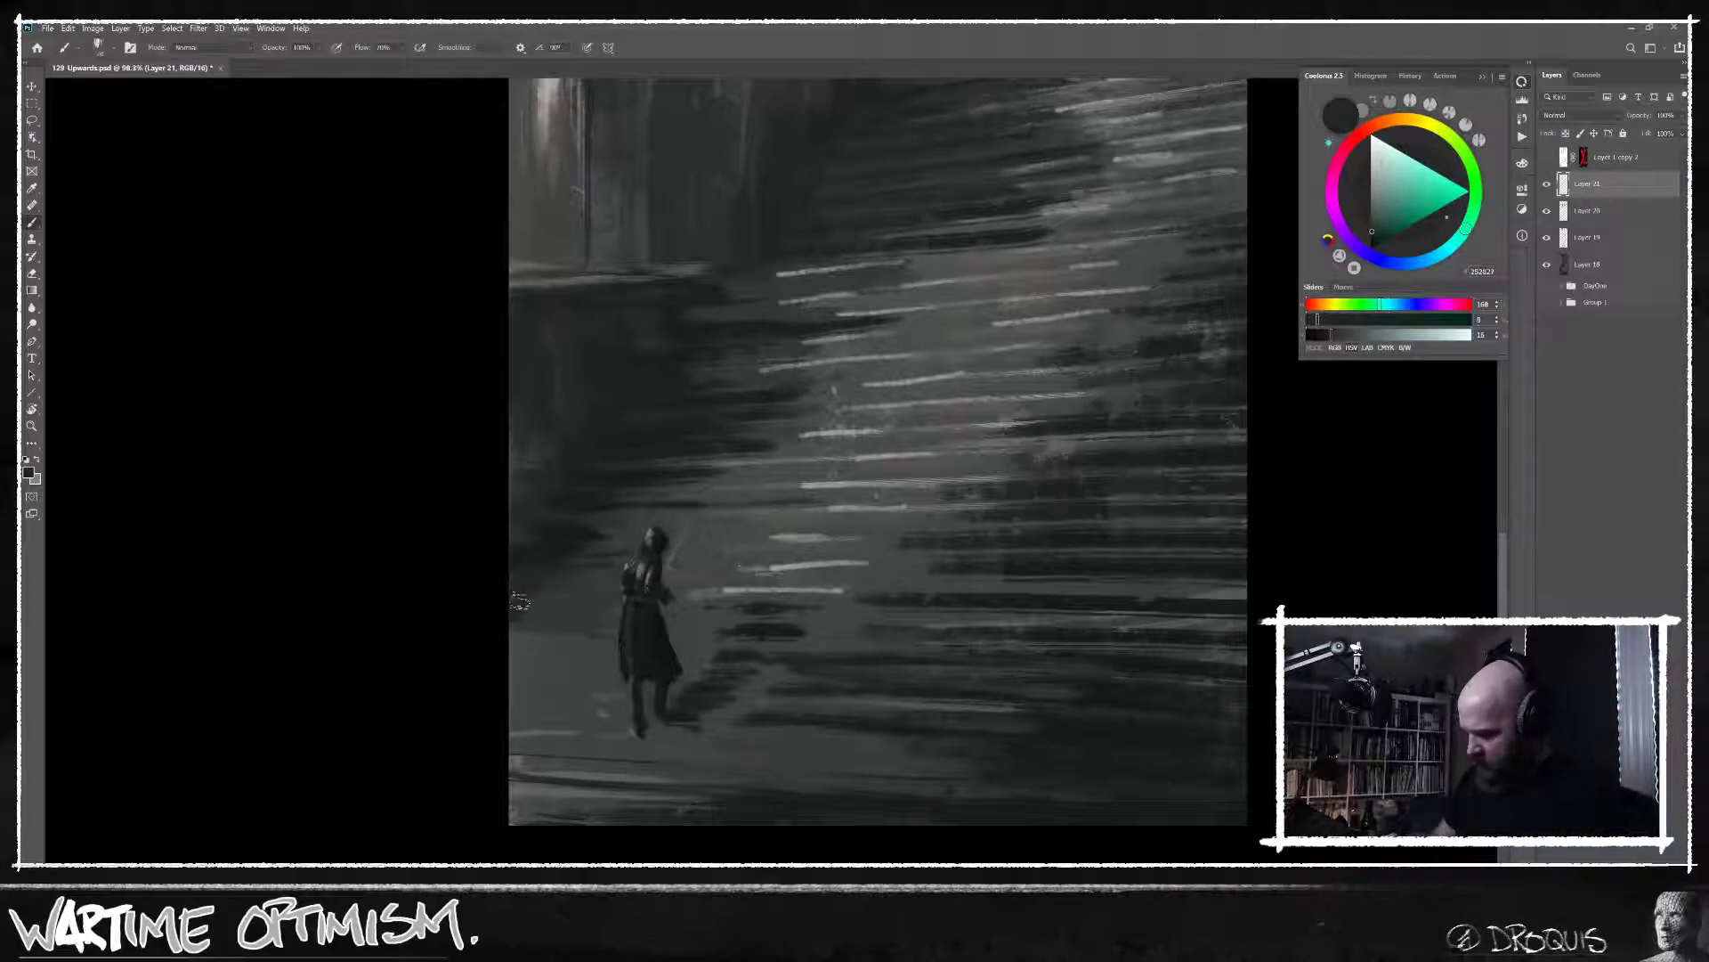
alt+click(563, 570)
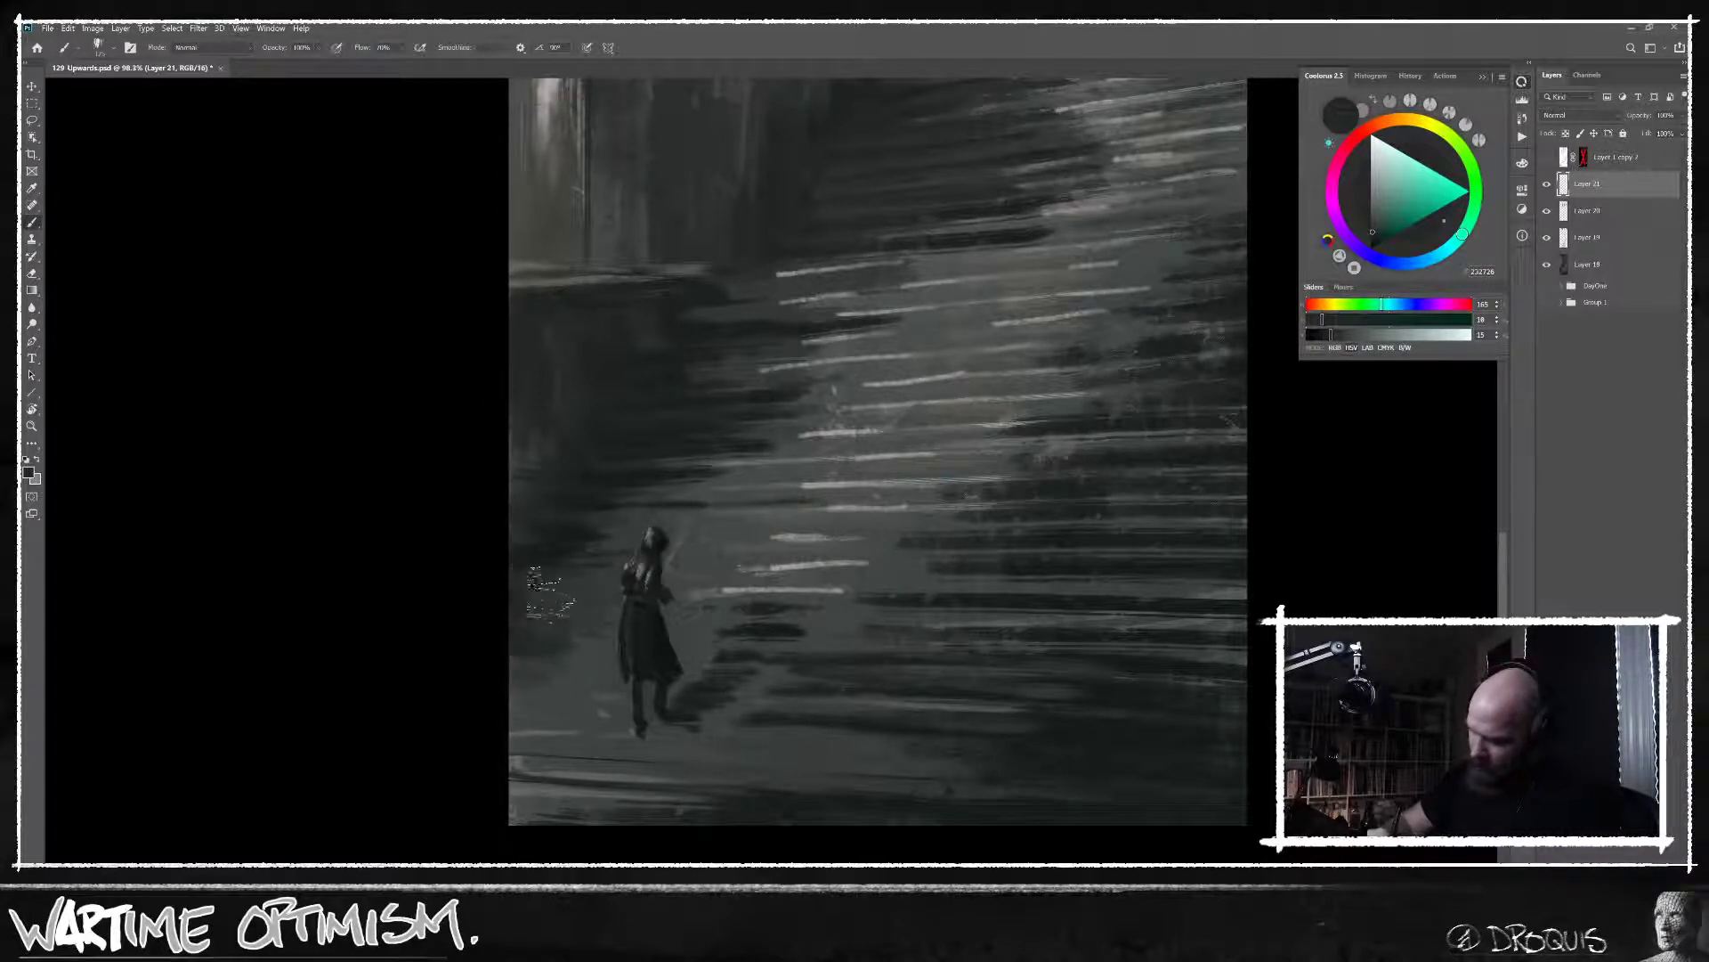
scroll(984, 552, down, 3)
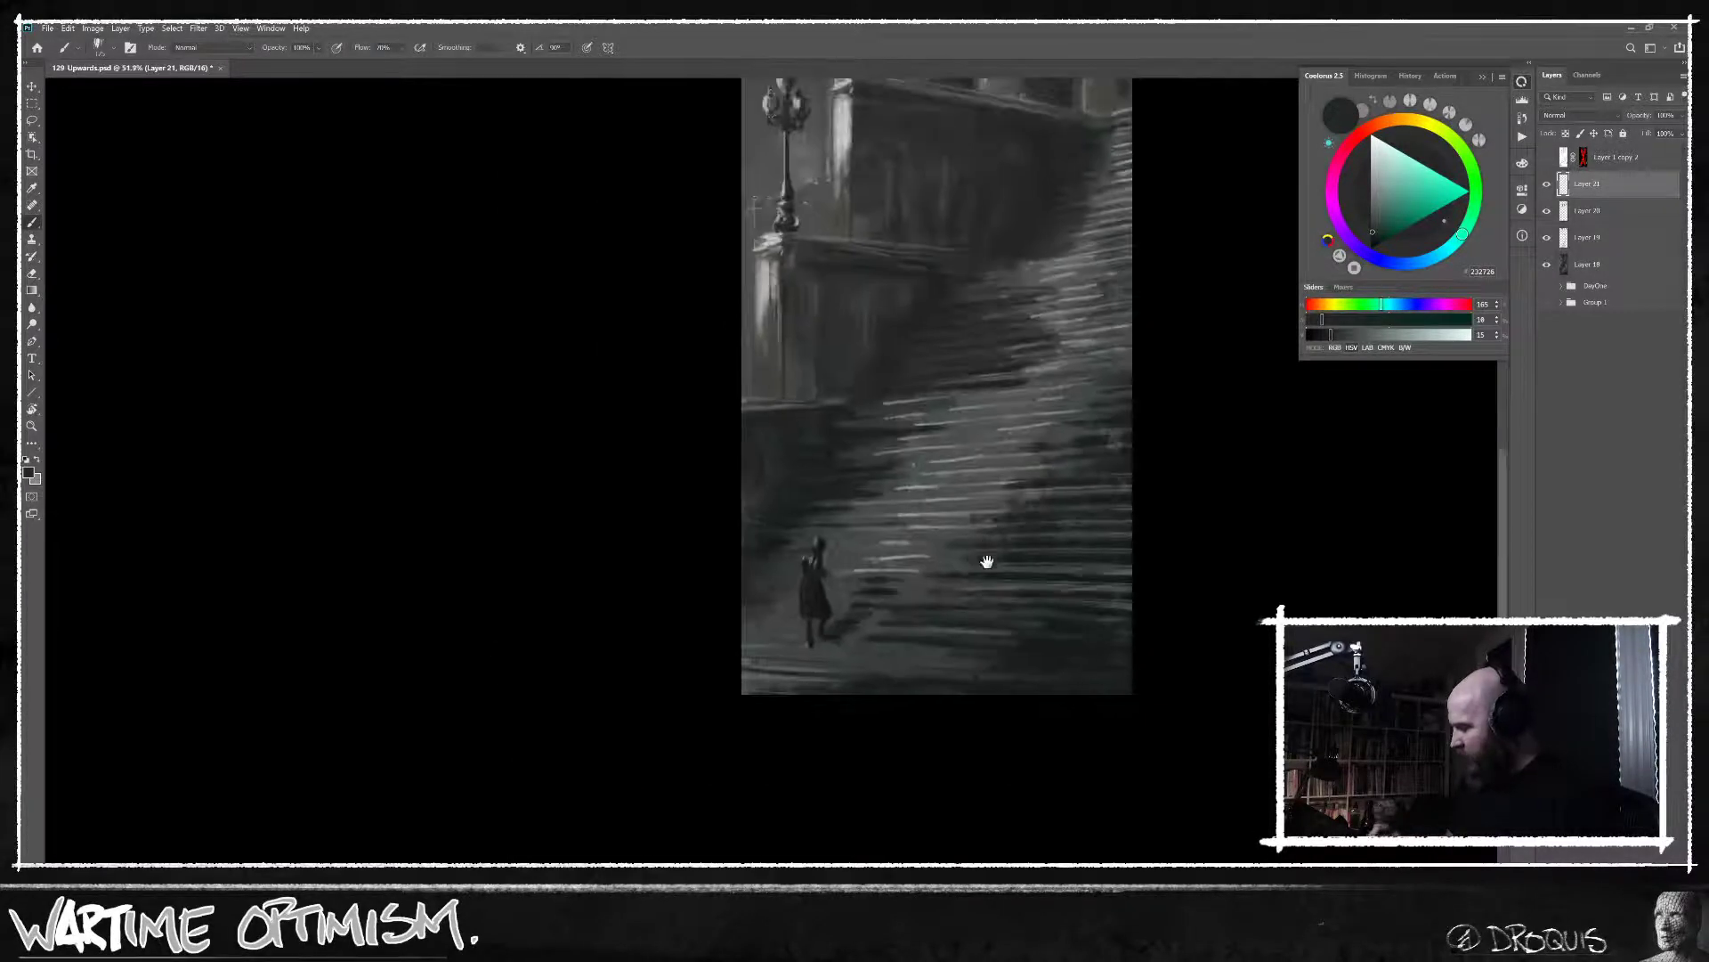
scroll(926, 686, down, 2)
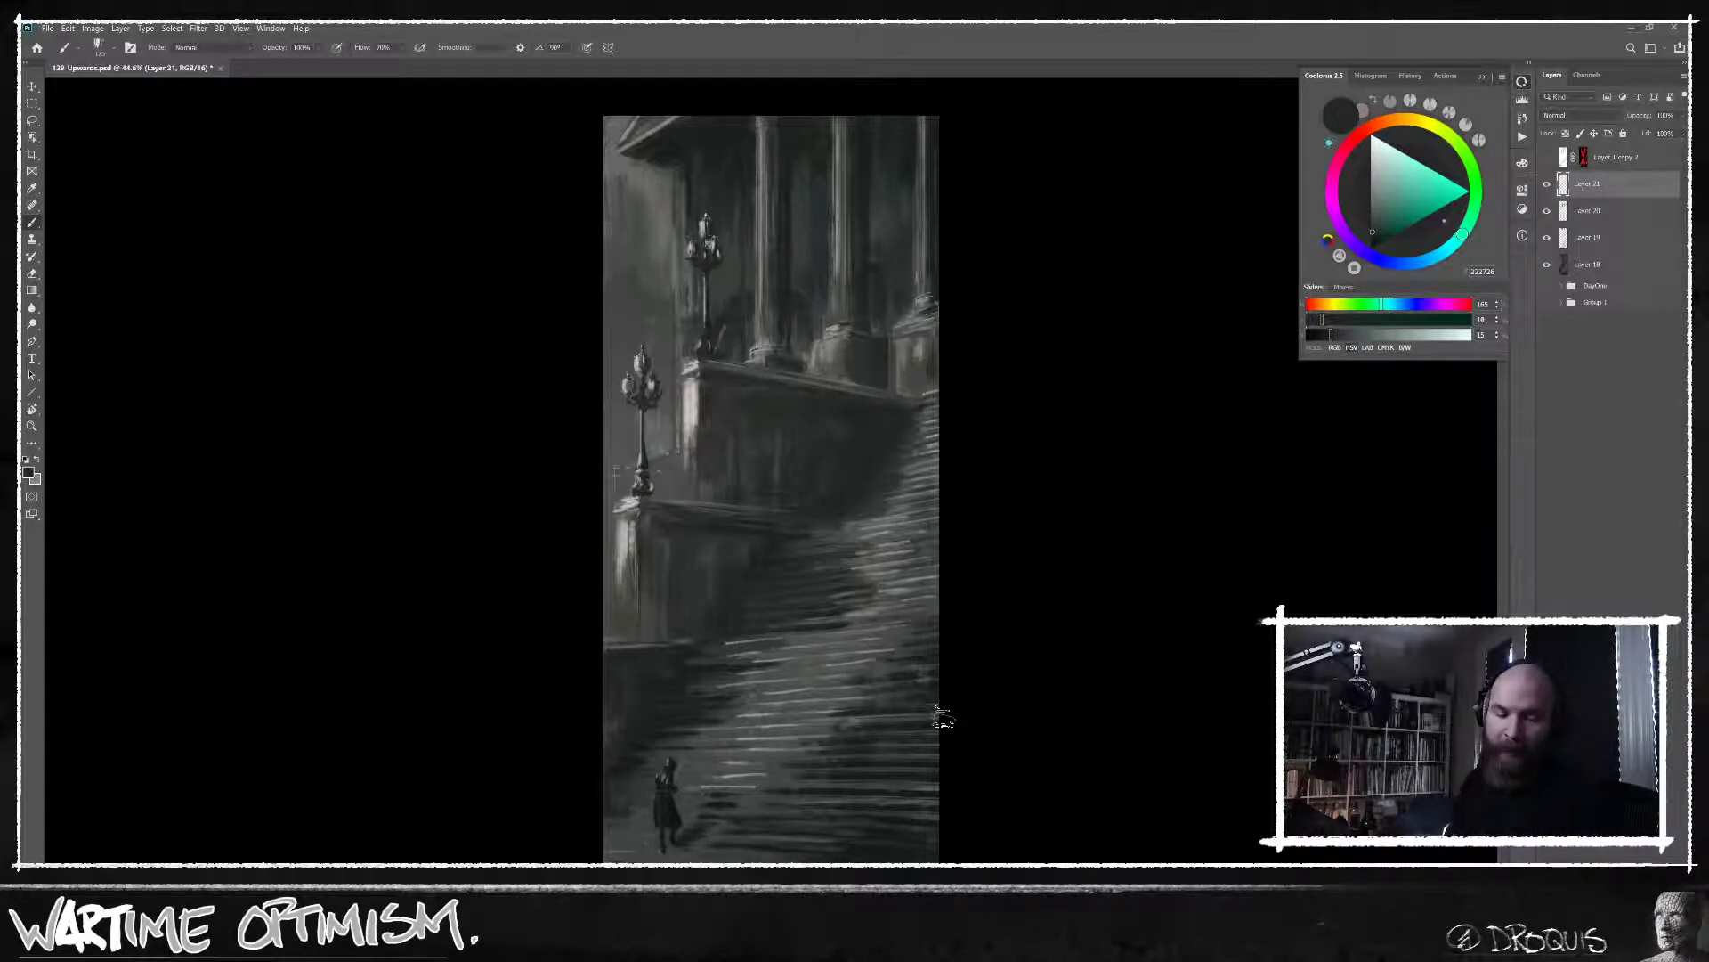
key(ctrl+s)
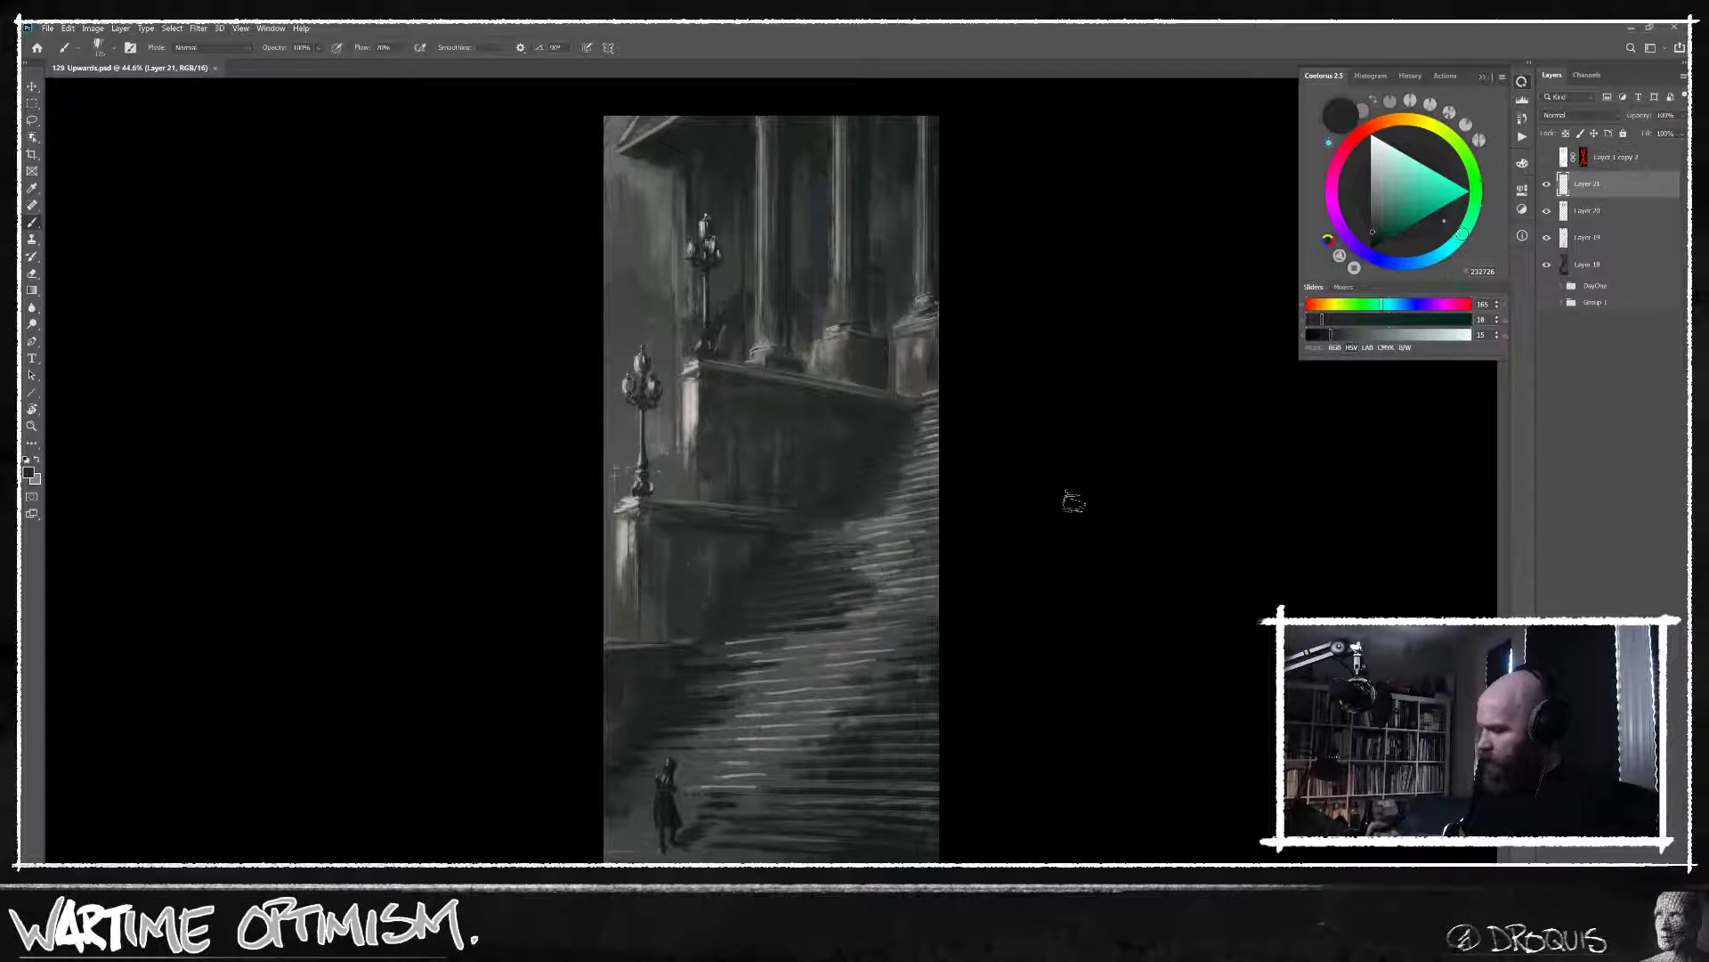
Darken the first column's base, sample a light warm grey of about 74% brightness and brush highlights on the base mouldings.
scroll(747, 459, up, 3)
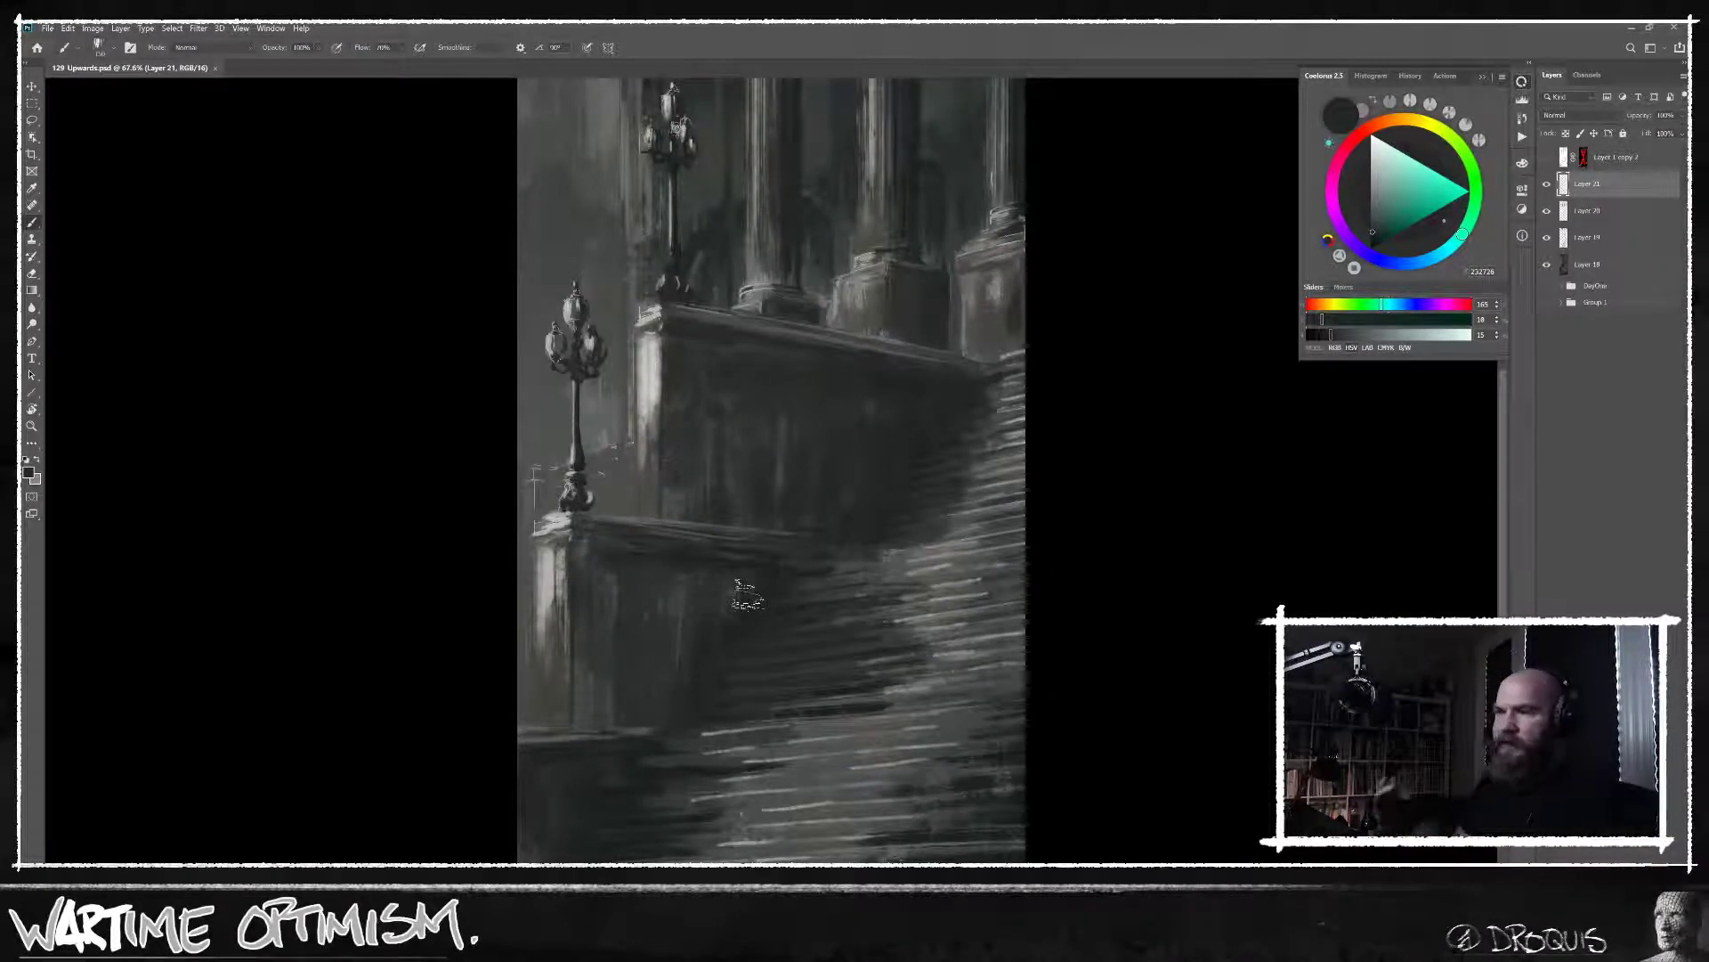
scroll(783, 285, up, 5)
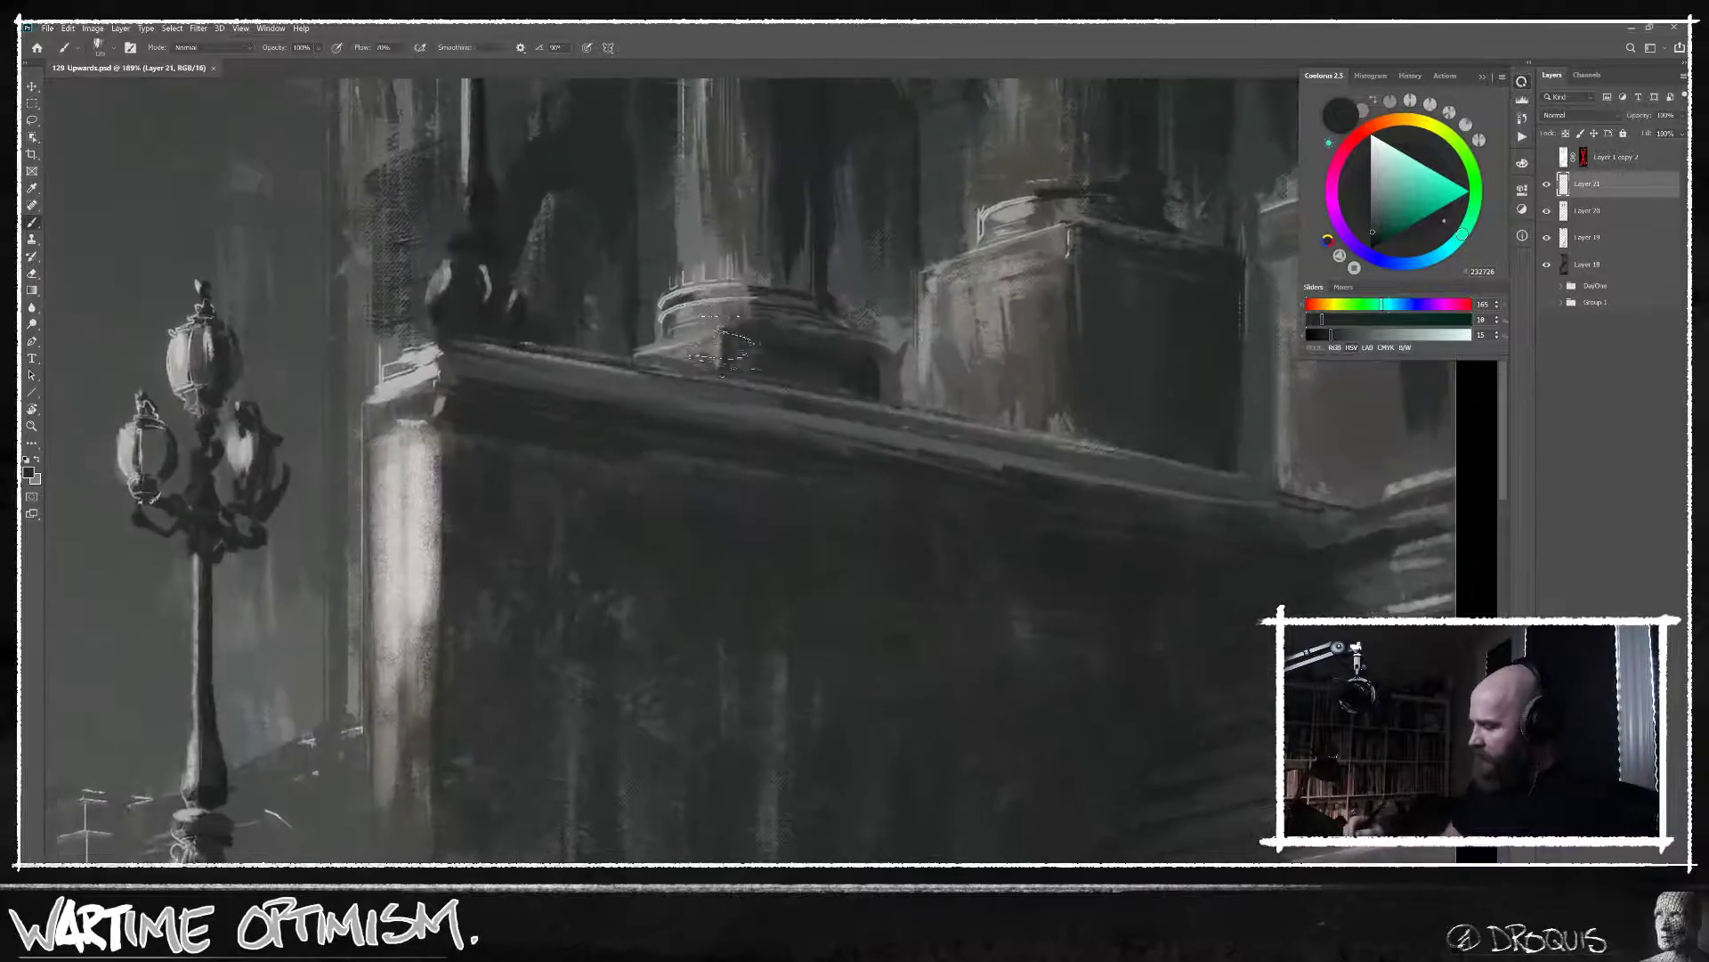
mouse_move(666, 296)
mouse_down()
mouse_move(703, 312)
mouse_move(680, 331)
mouse_move(709, 335)
mouse_up()
alt+click(480, 377)
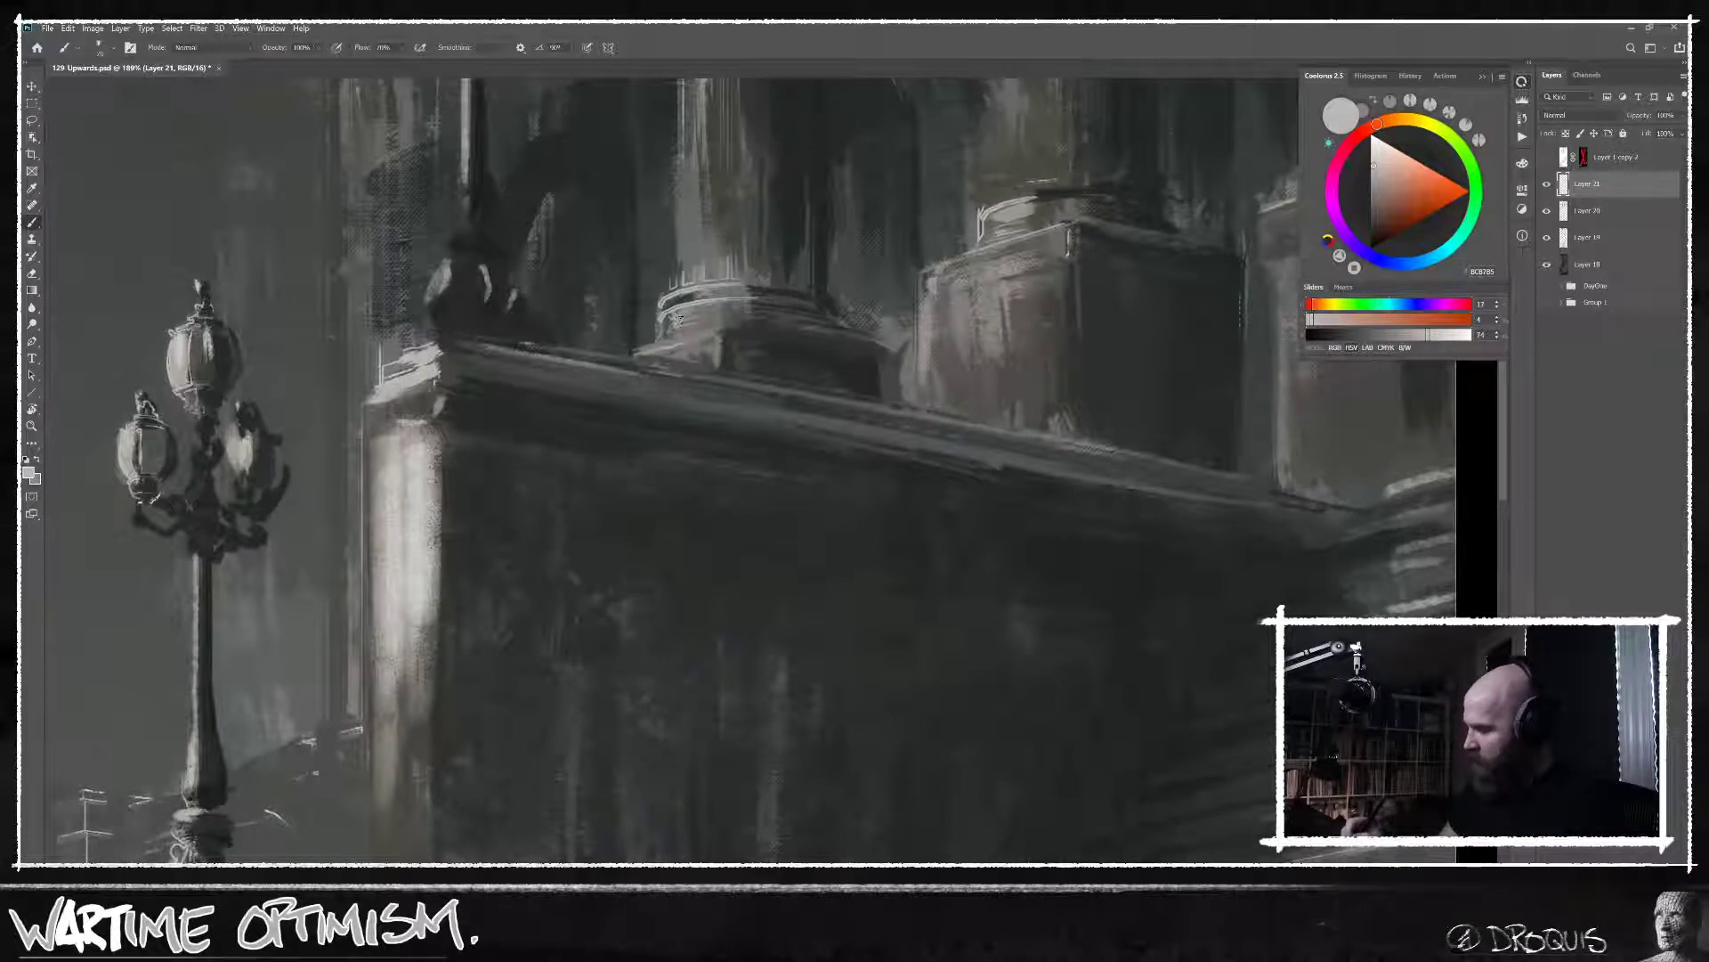
mouse_move(692, 337)
mouse_down()
mouse_move(679, 301)
mouse_move(728, 277)
mouse_up()
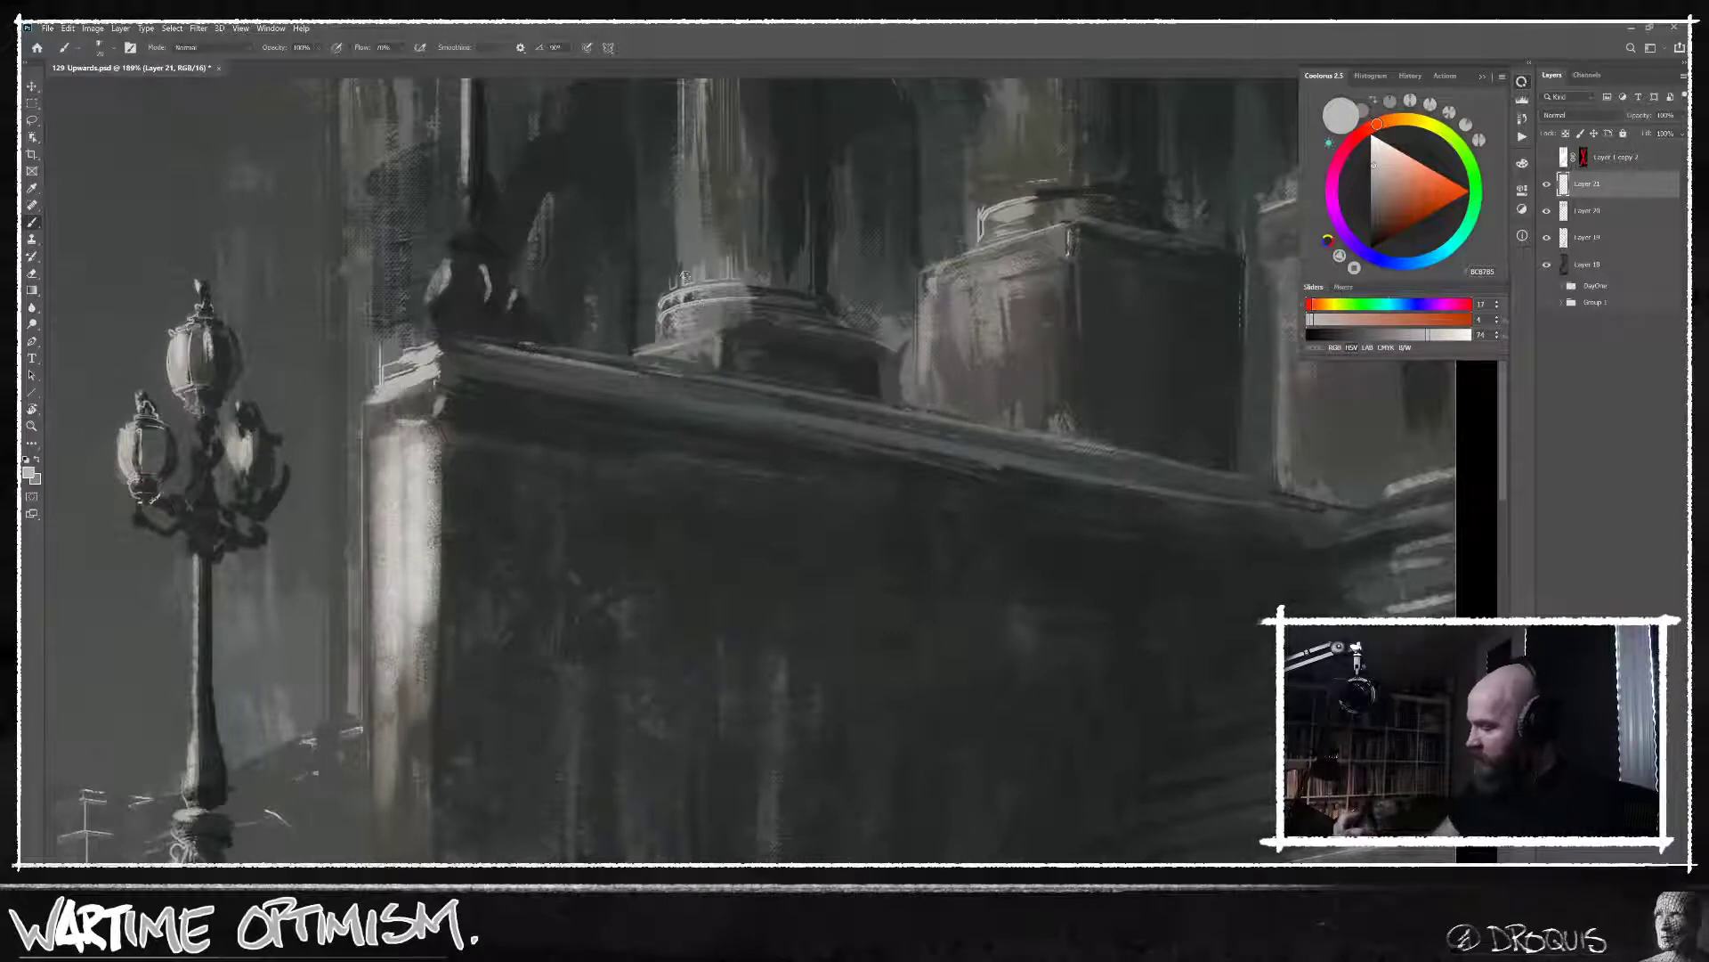
Sample a warm grey of about 58% brightness from the first column's foot and brush it up the column's lit shaft.
scroll(813, 451, up, 3)
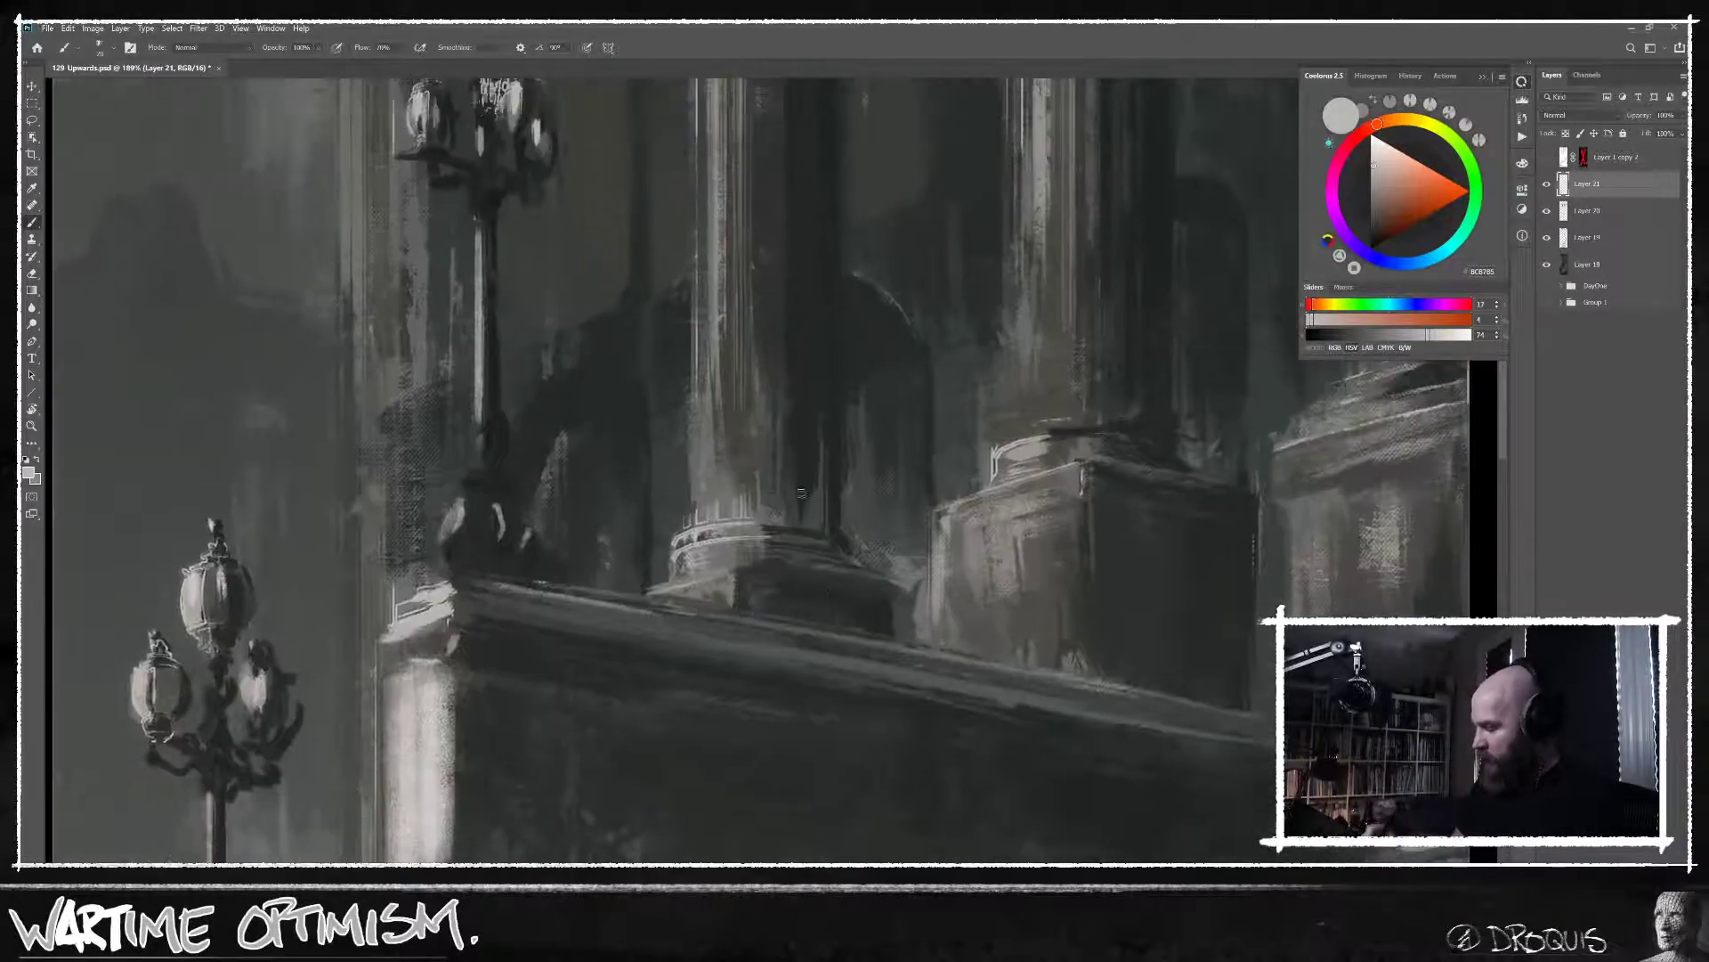
alt+click(699, 514)
drag(699, 498, 699, 417)
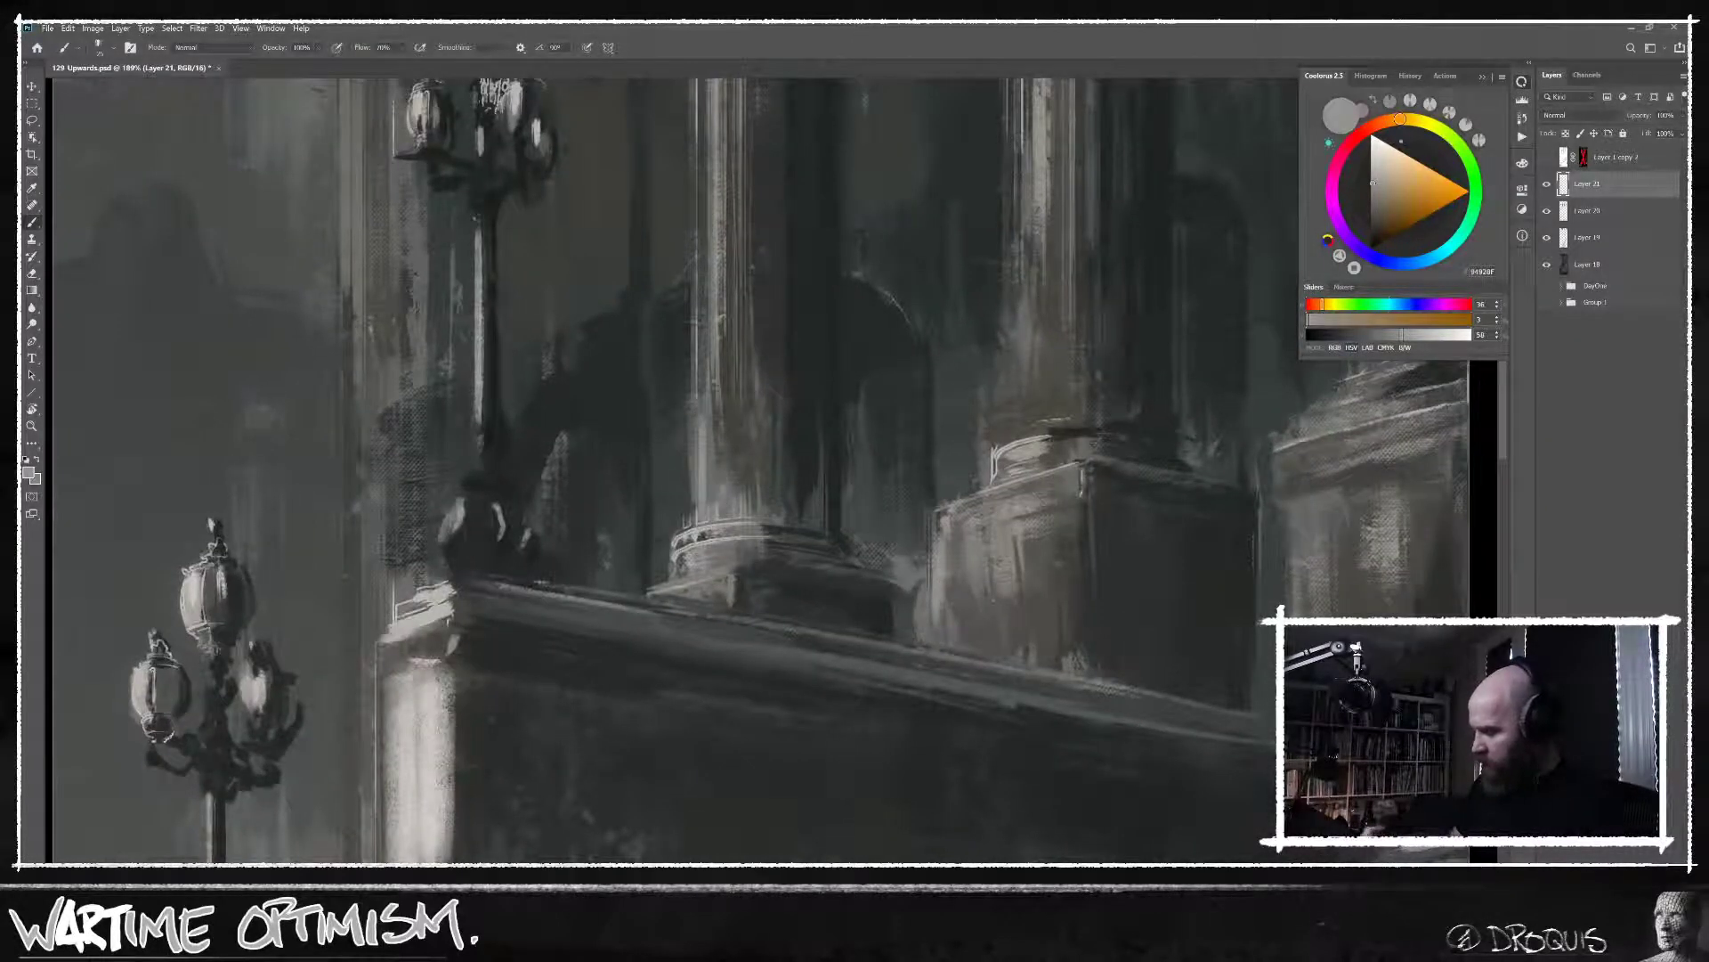
drag(721, 499, 721, 308)
Brush the warm grey along the middle column's lit edge and undo the last stroke.
scroll(919, 596, down, 5)
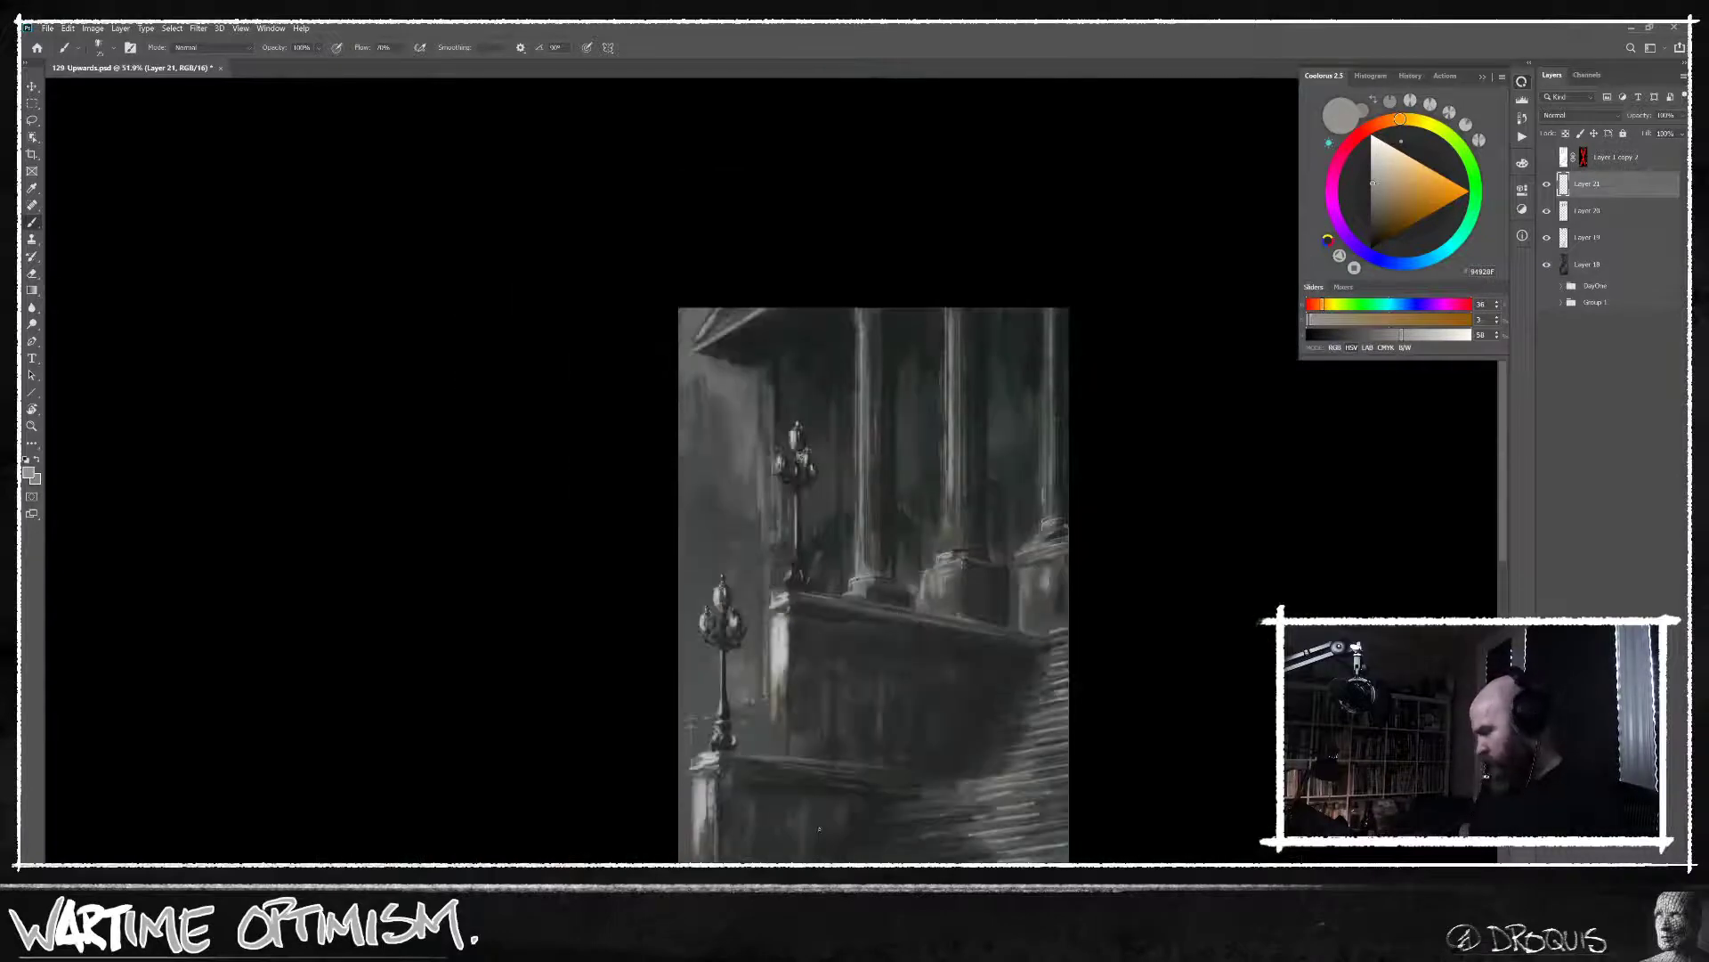
scroll(992, 548, up, 4)
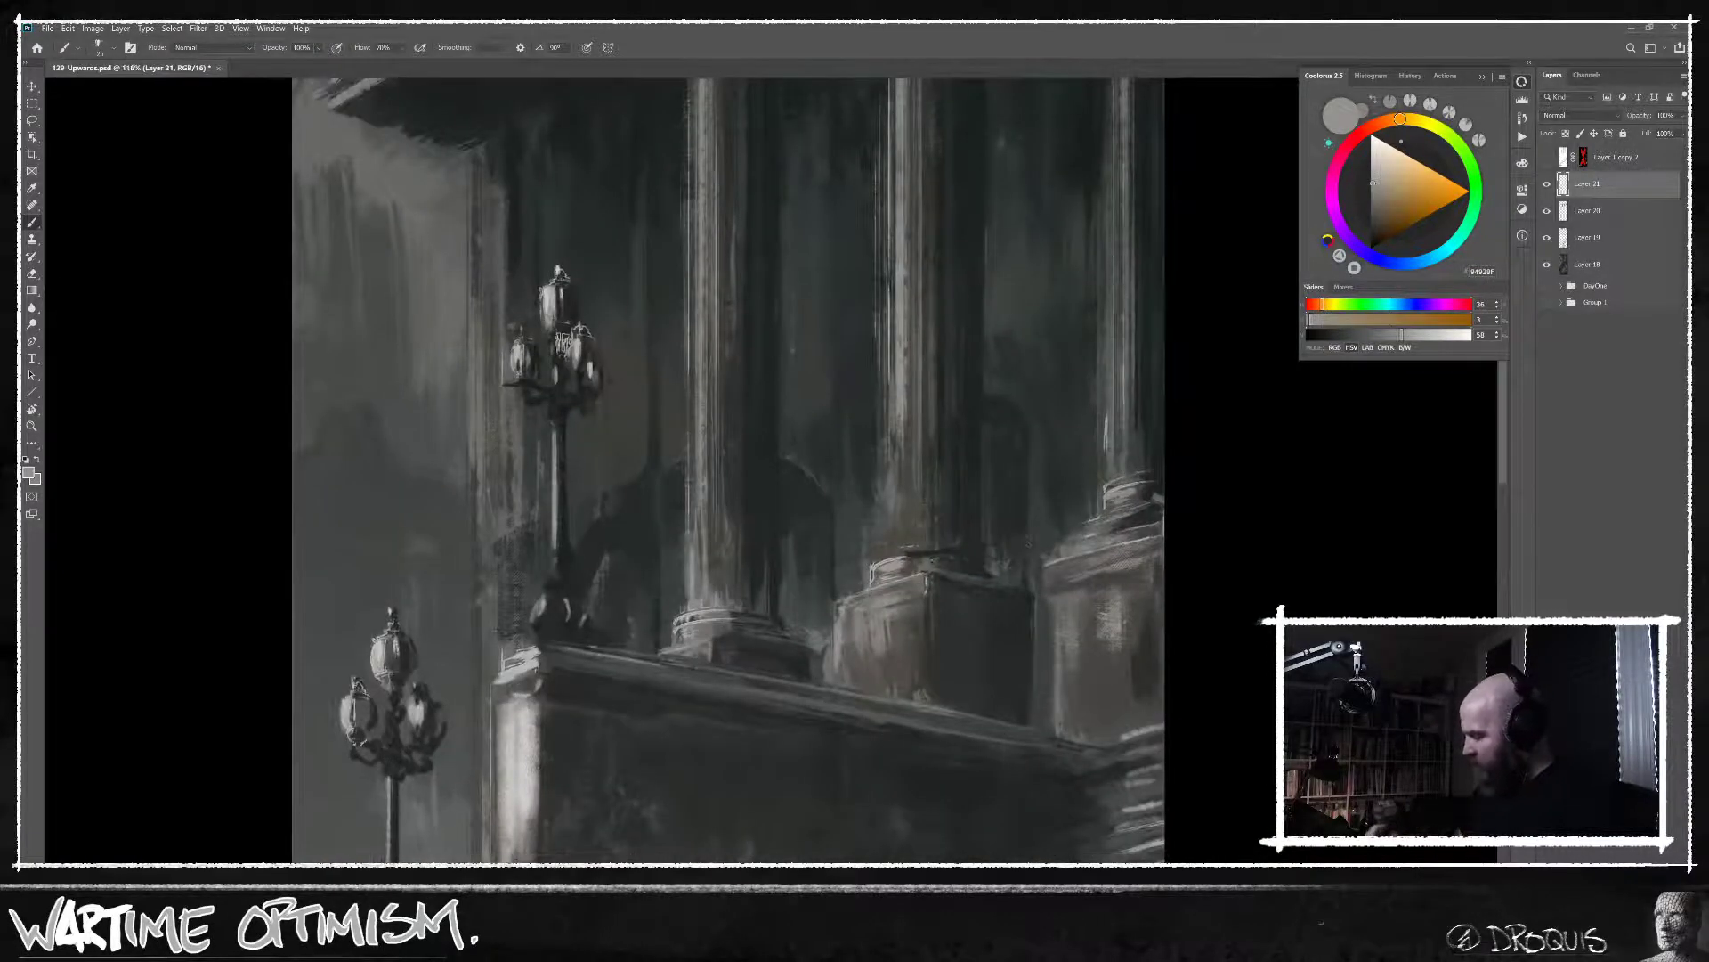
drag(901, 547, 894, 359)
drag(888, 470, 884, 365)
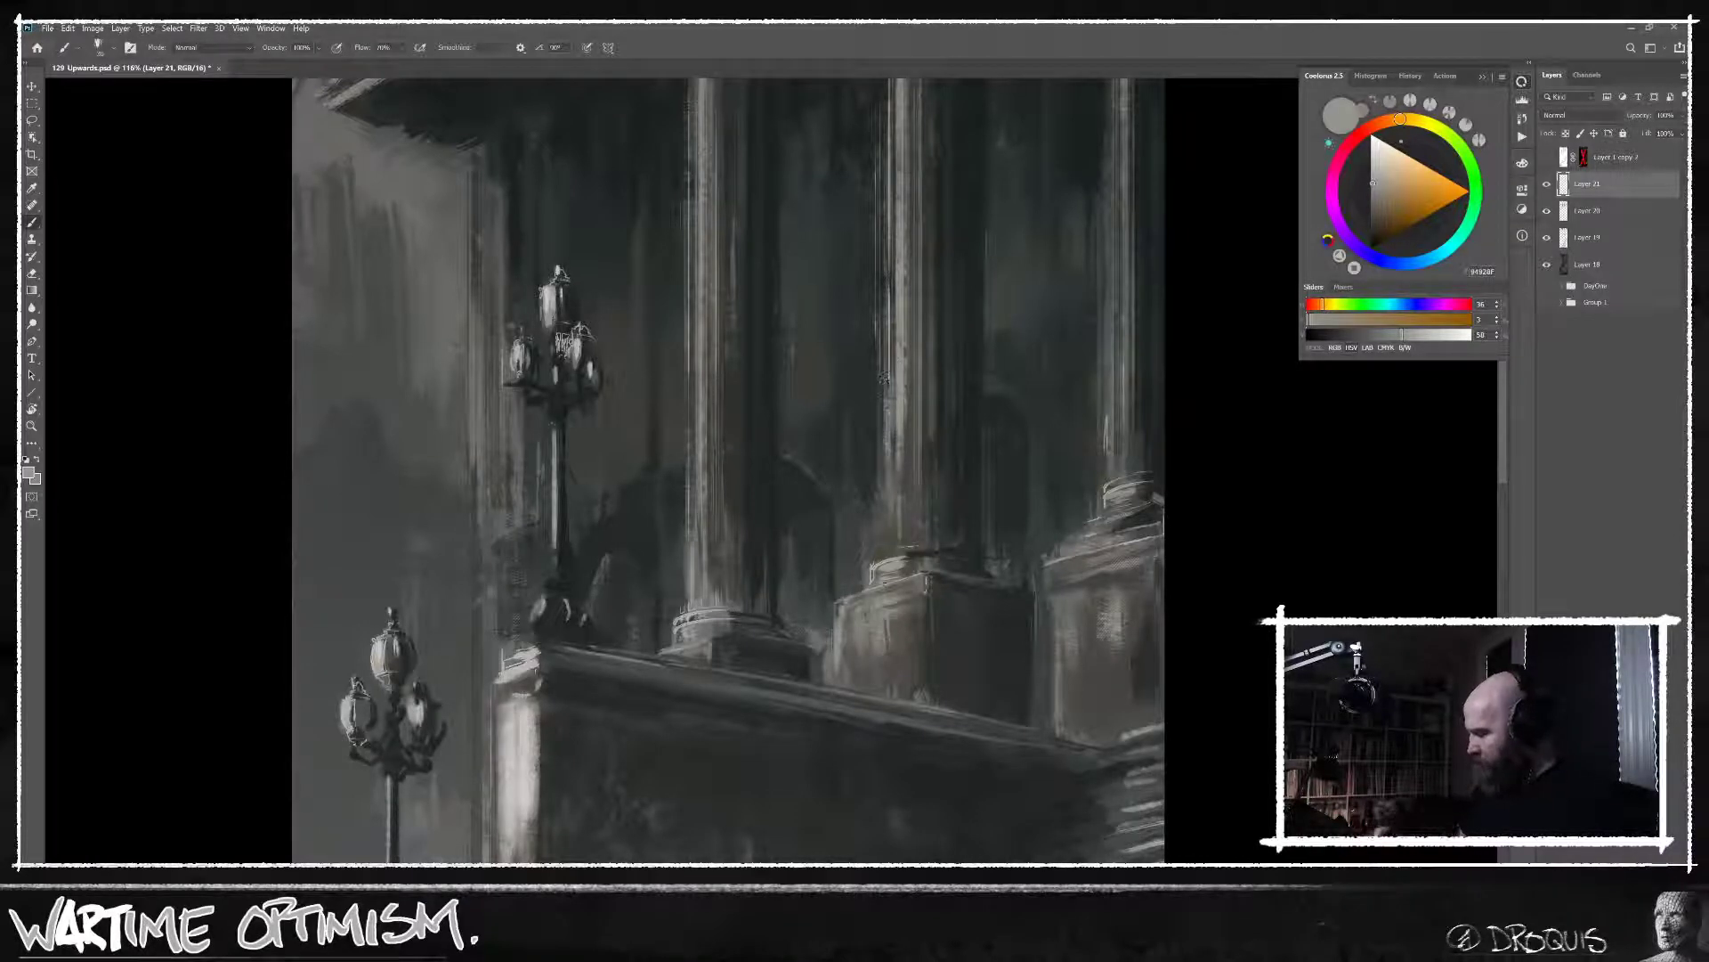
key(ctrl+z)
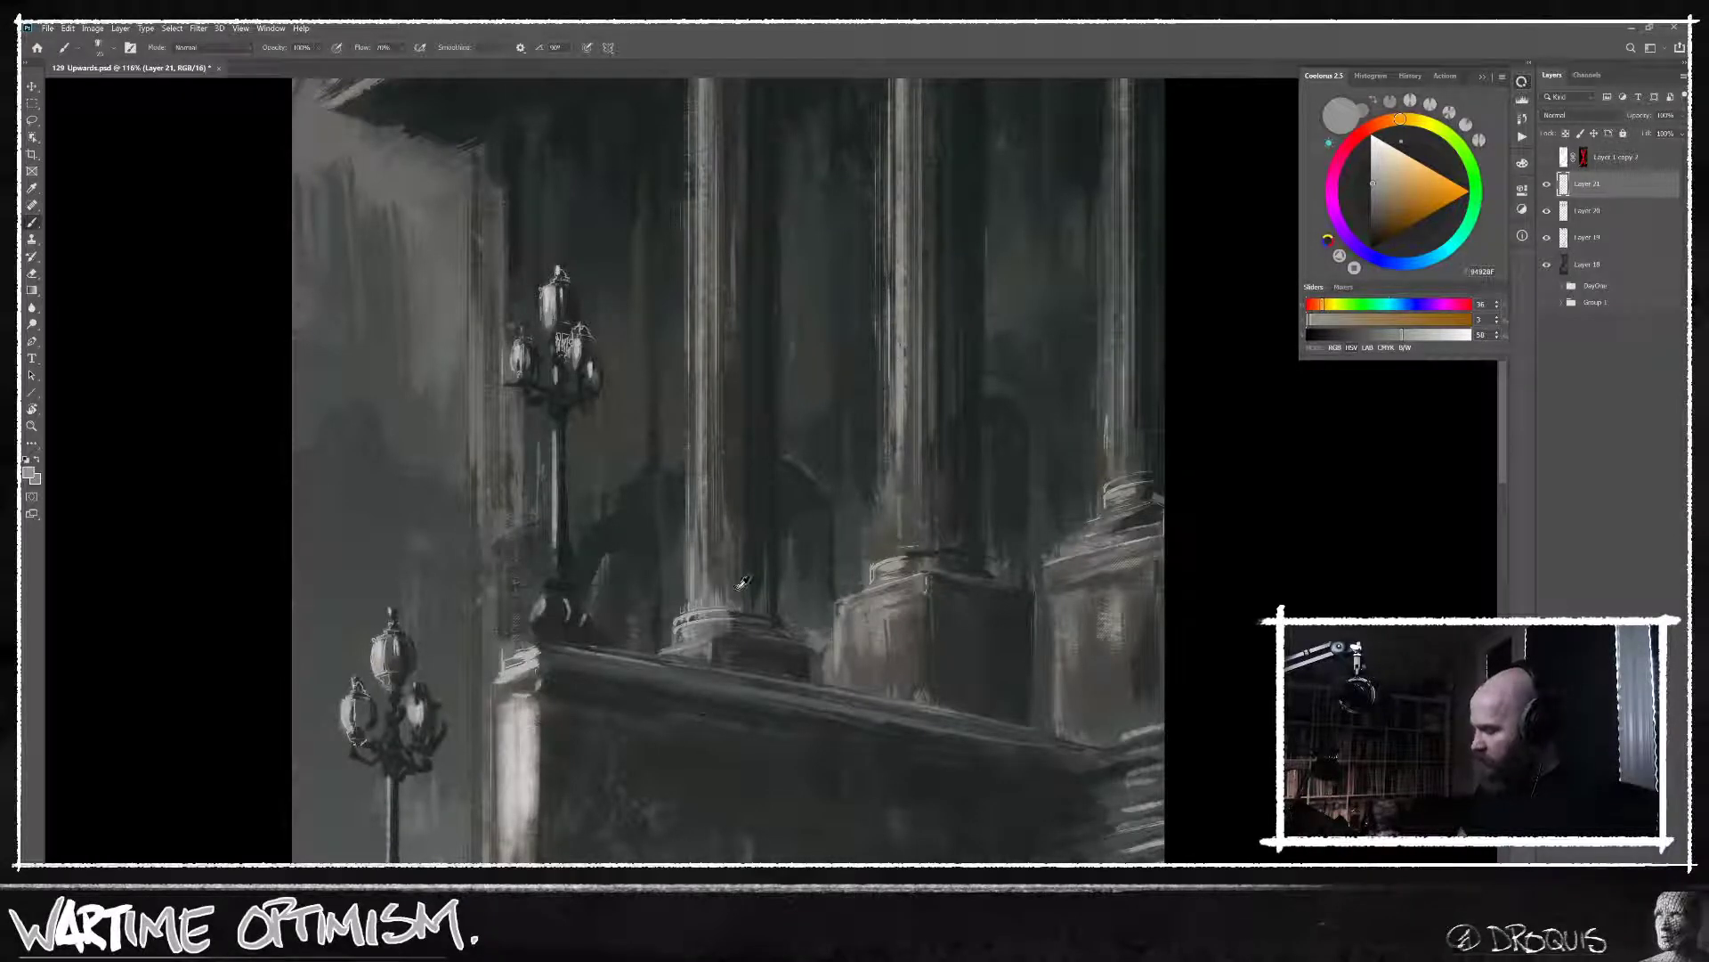
Sample a dark green-grey from the first column's shaded side and brush it down that side and at the middle column's foot.
alt+click(764, 487)
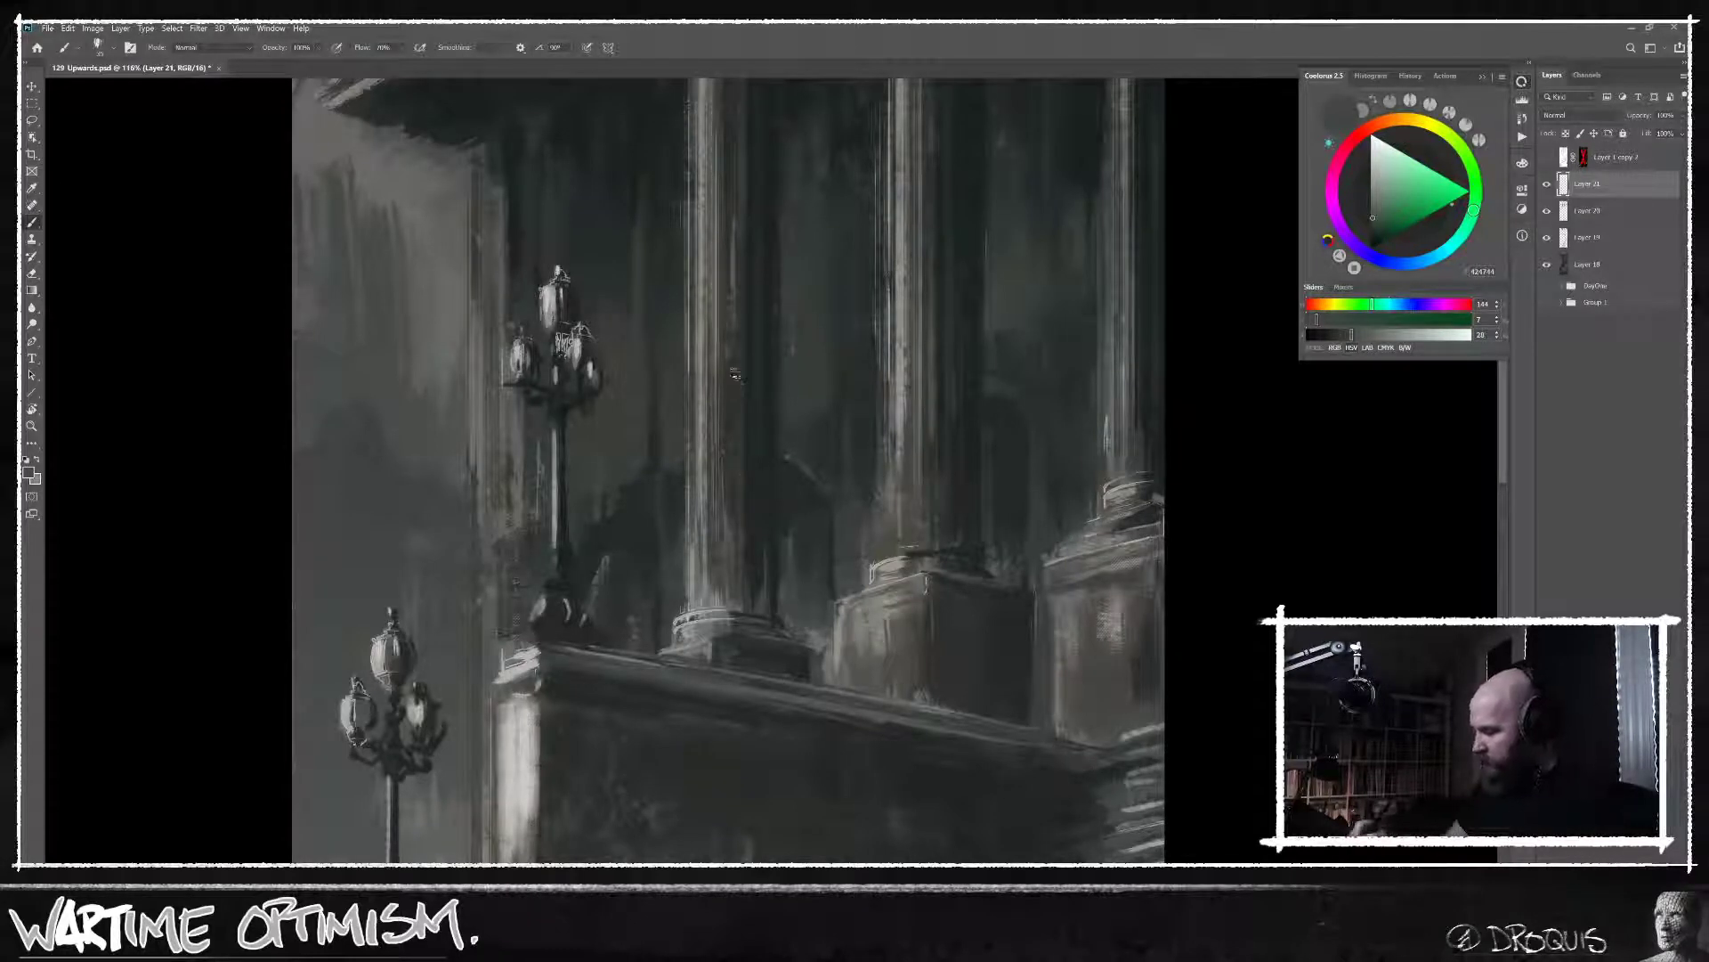
drag(759, 411, 767, 612)
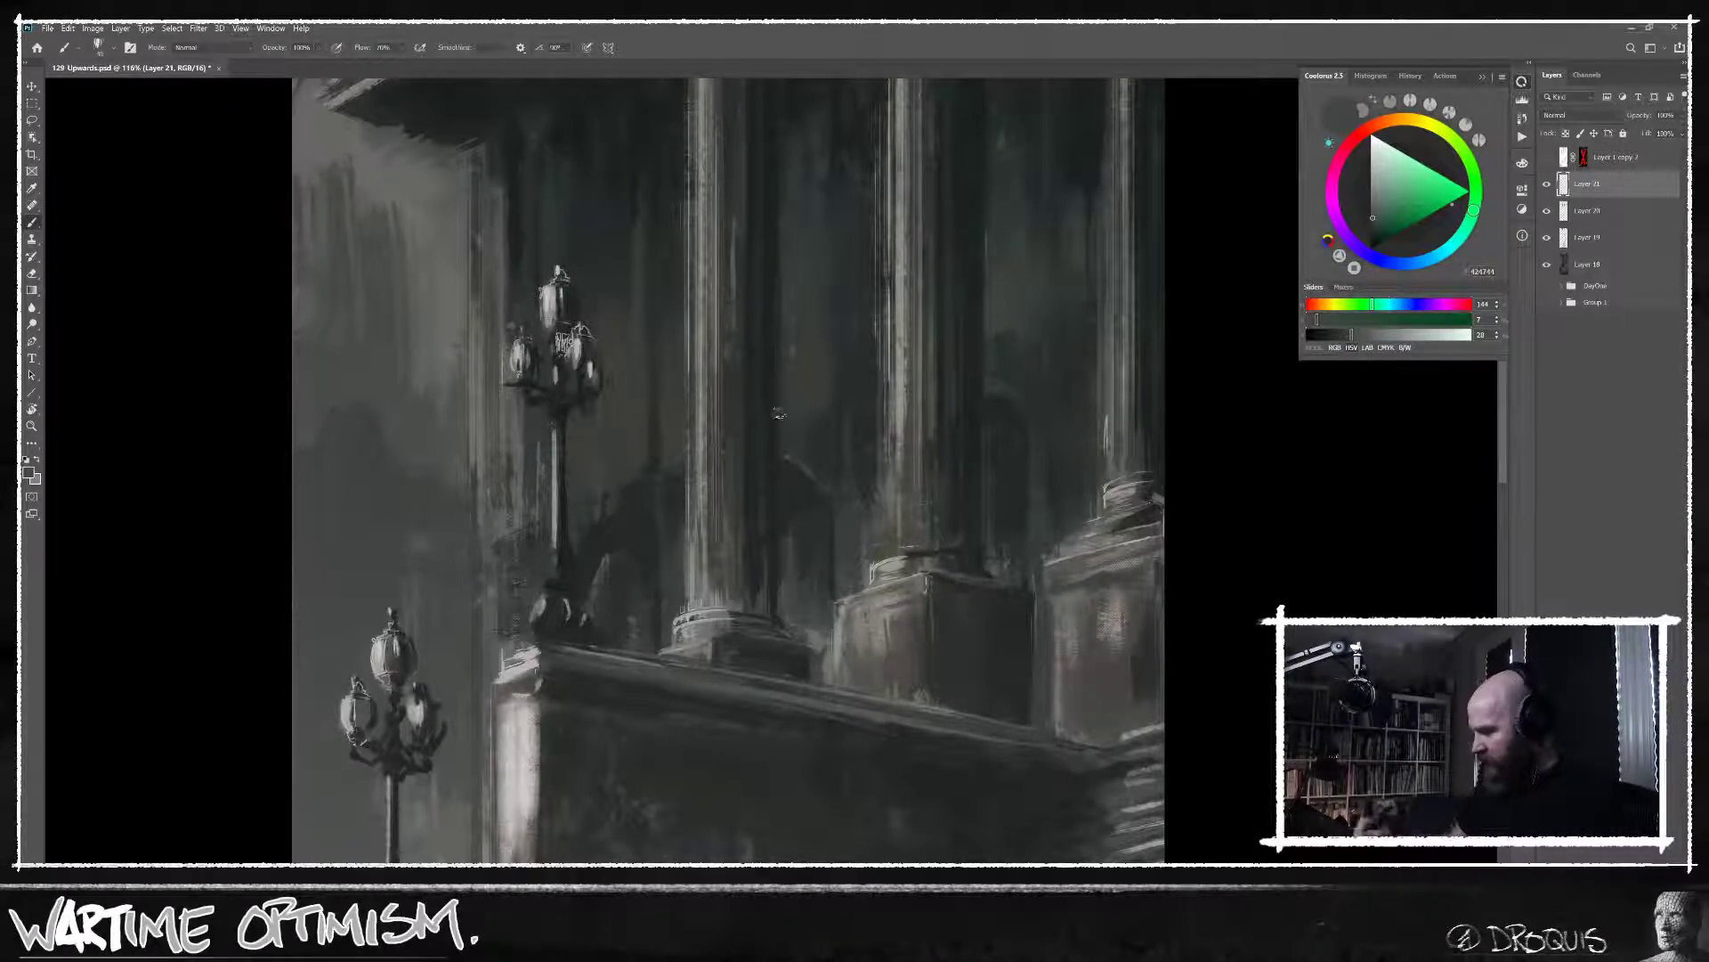
drag(903, 532, 895, 569)
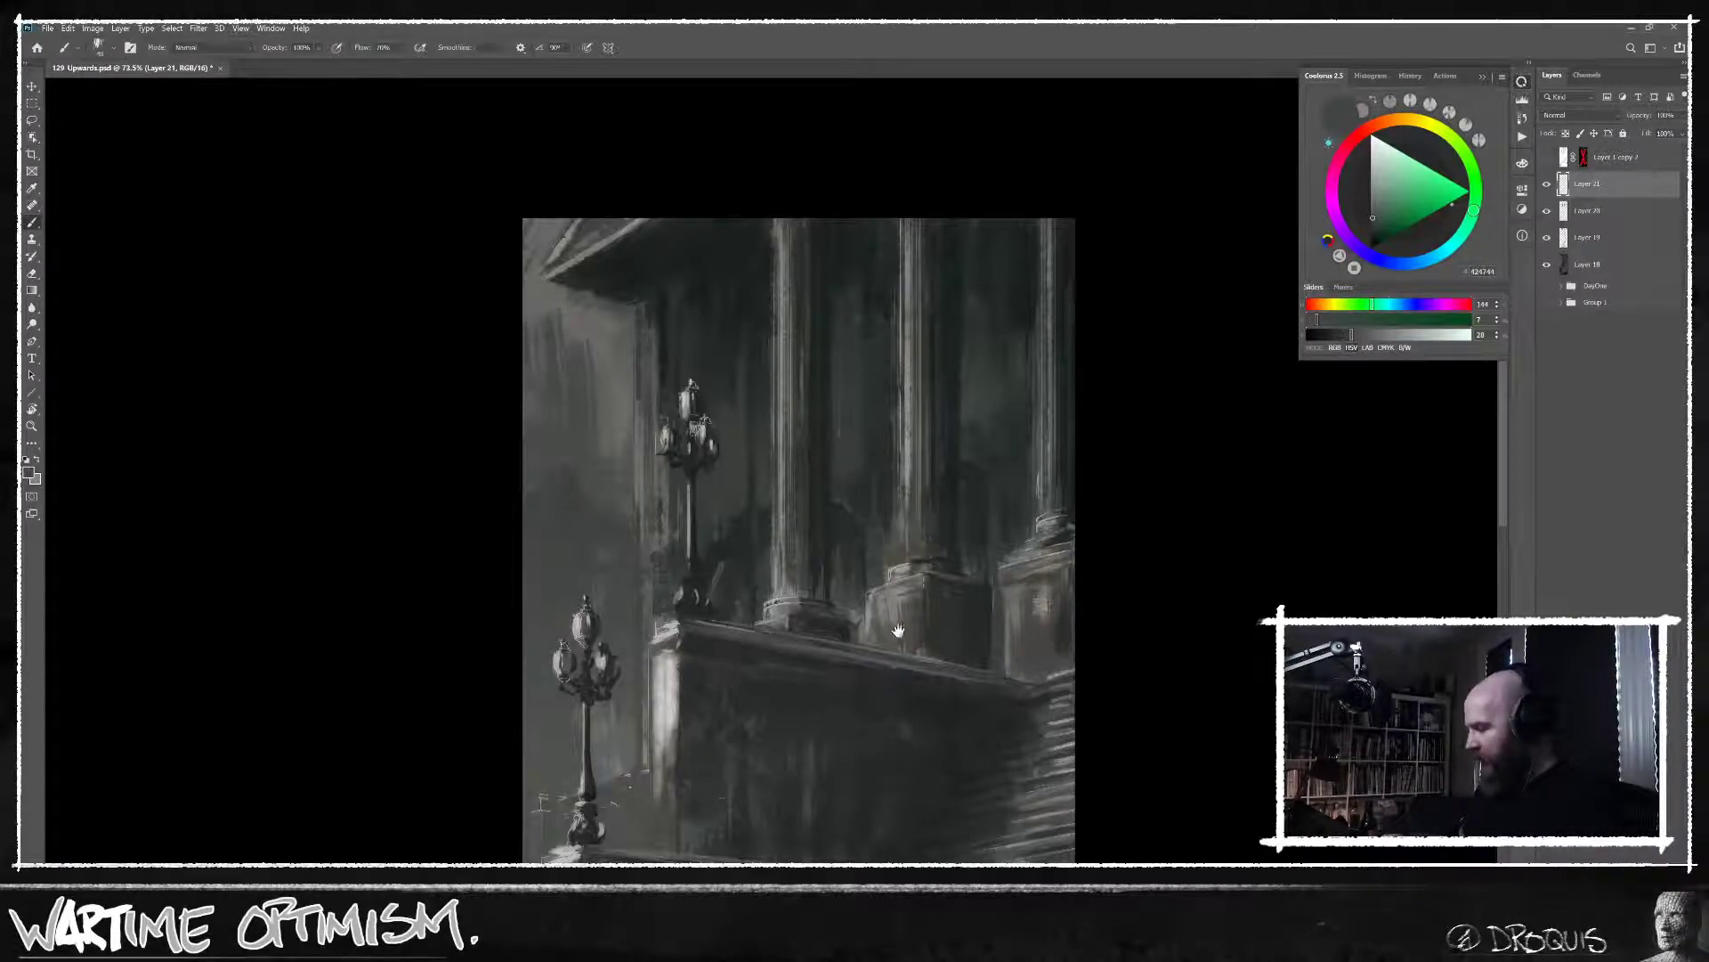
Sample dark green-greys around the upper street lamp and brush them into the shaded sides of its lanterns.
scroll(897, 631, down, 3)
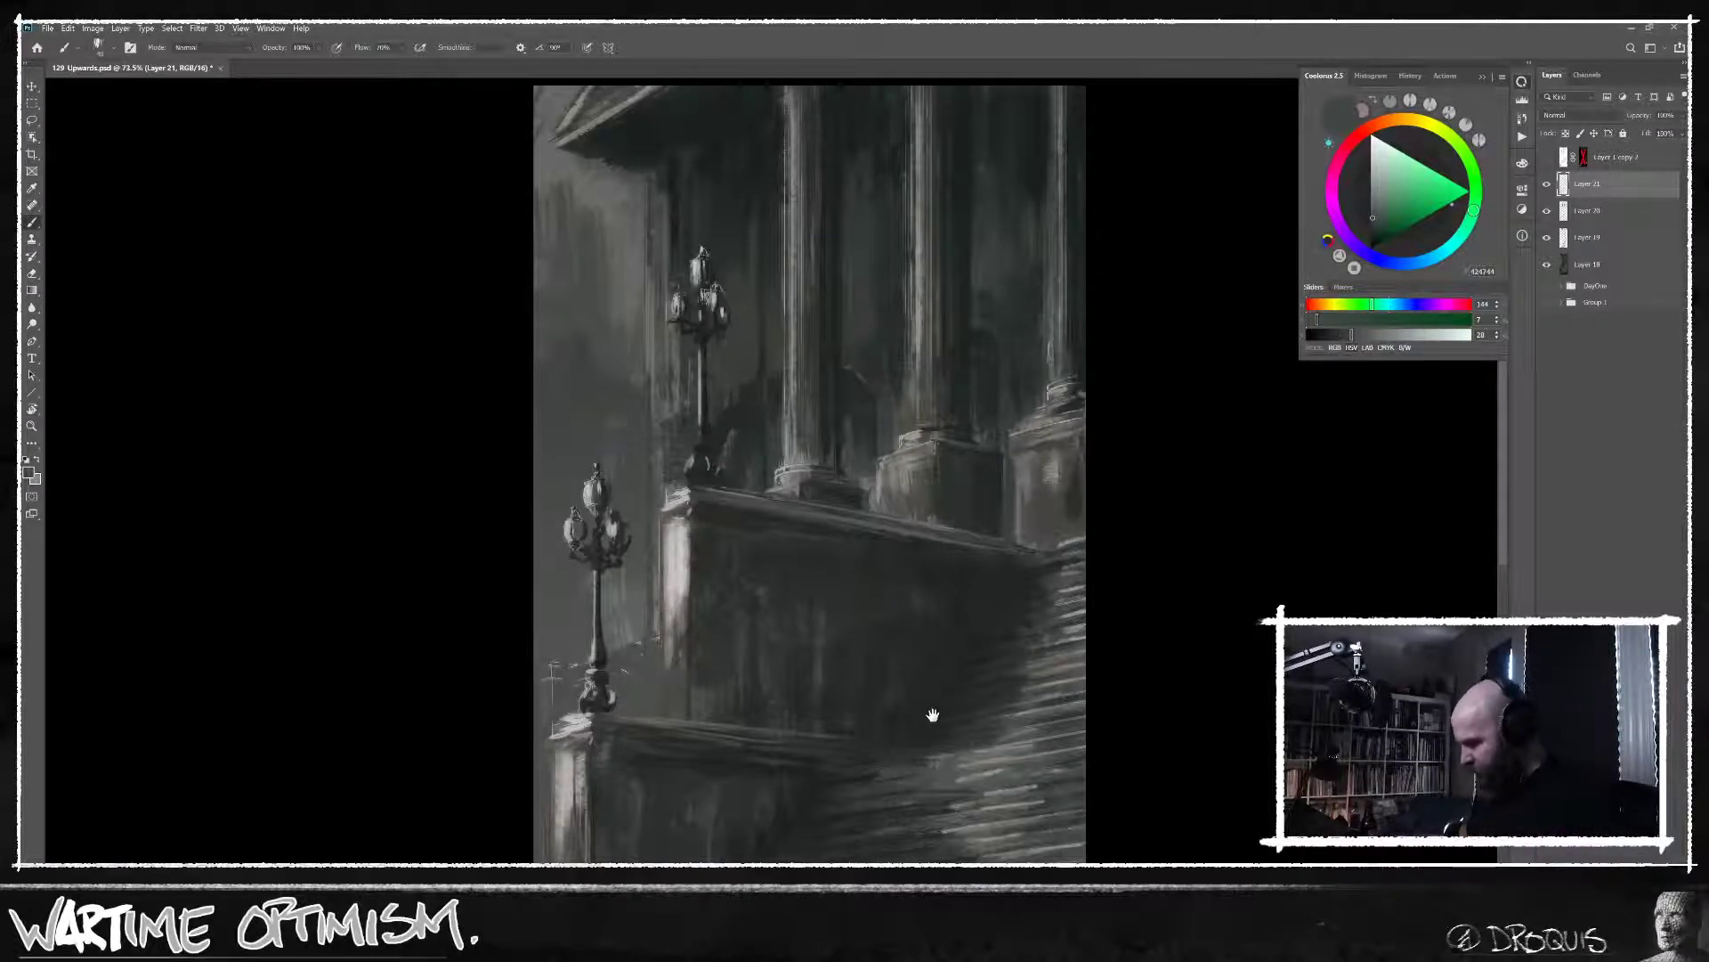
scroll(926, 714, down, 4)
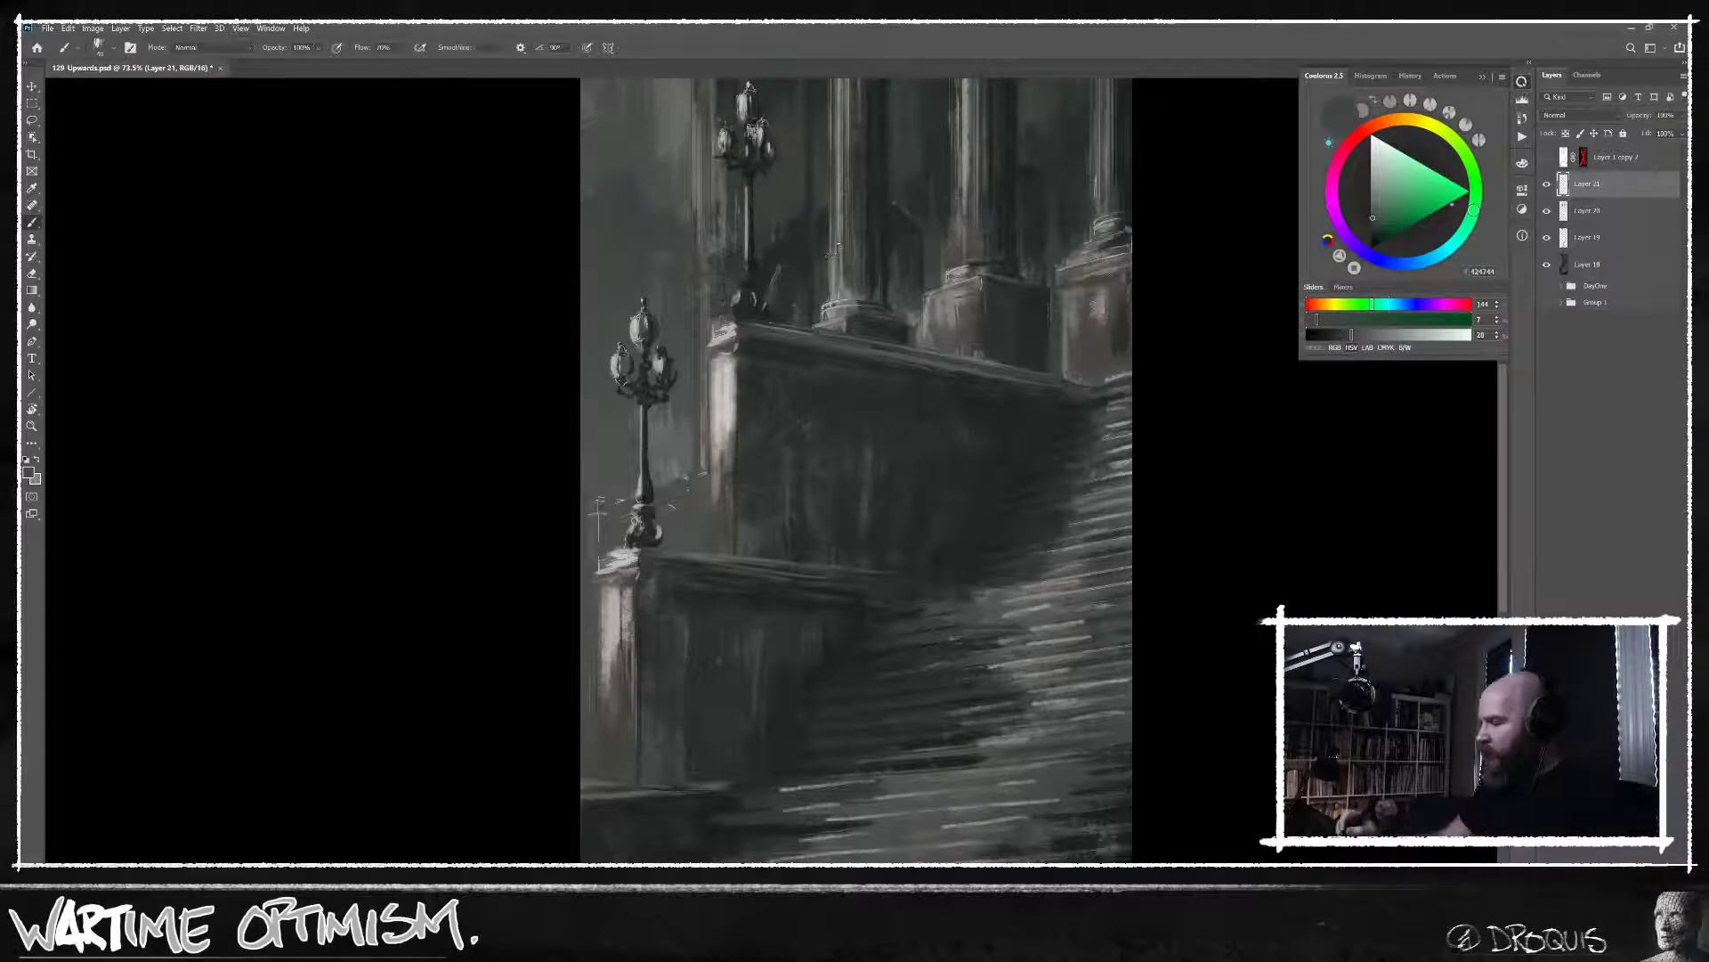
mouse_move(837, 249)
mouse_down()
mouse_move(852, 459)
mouse_move(771, 383)
mouse_move(767, 429)
mouse_up()
scroll(771, 383, up, 5)
mouse_move(759, 356)
mouse_down()
mouse_move(768, 414)
mouse_move(773, 351)
mouse_move(771, 416)
mouse_move(757, 424)
mouse_move(748, 393)
mouse_up()
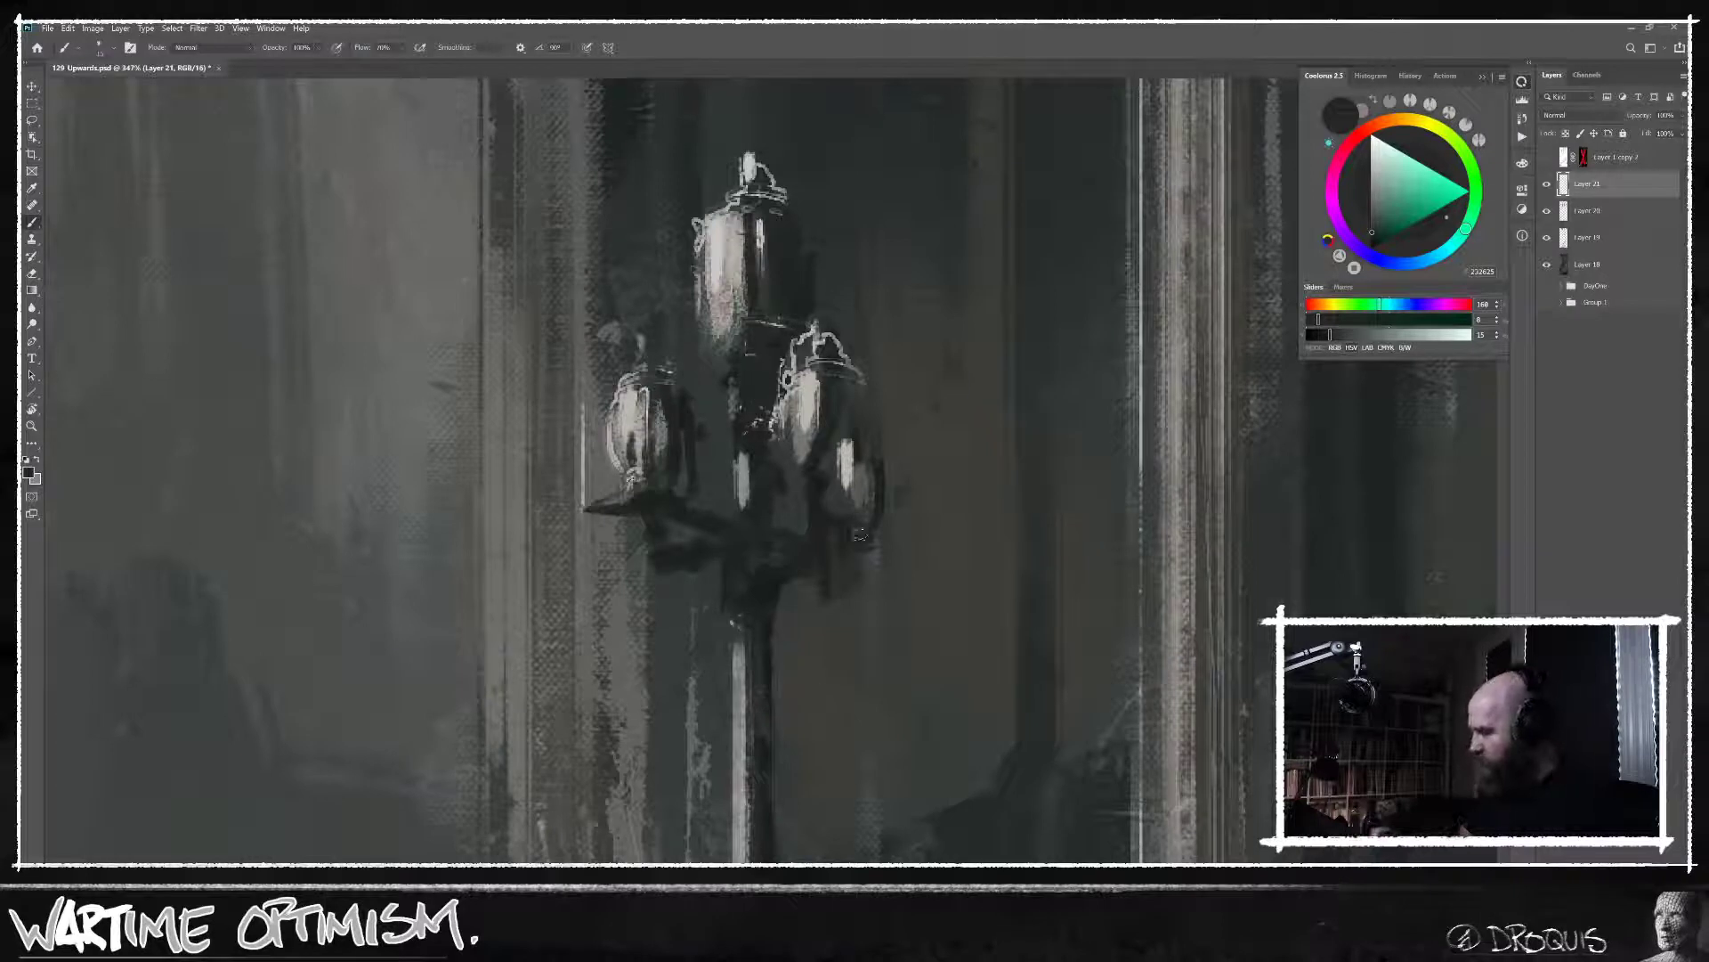
alt+click(801, 392)
mouse_move(848, 471)
mouse_down()
mouse_move(857, 544)
mouse_move(833, 497)
mouse_move(862, 517)
mouse_move(868, 460)
mouse_up()
alt+click(839, 503)
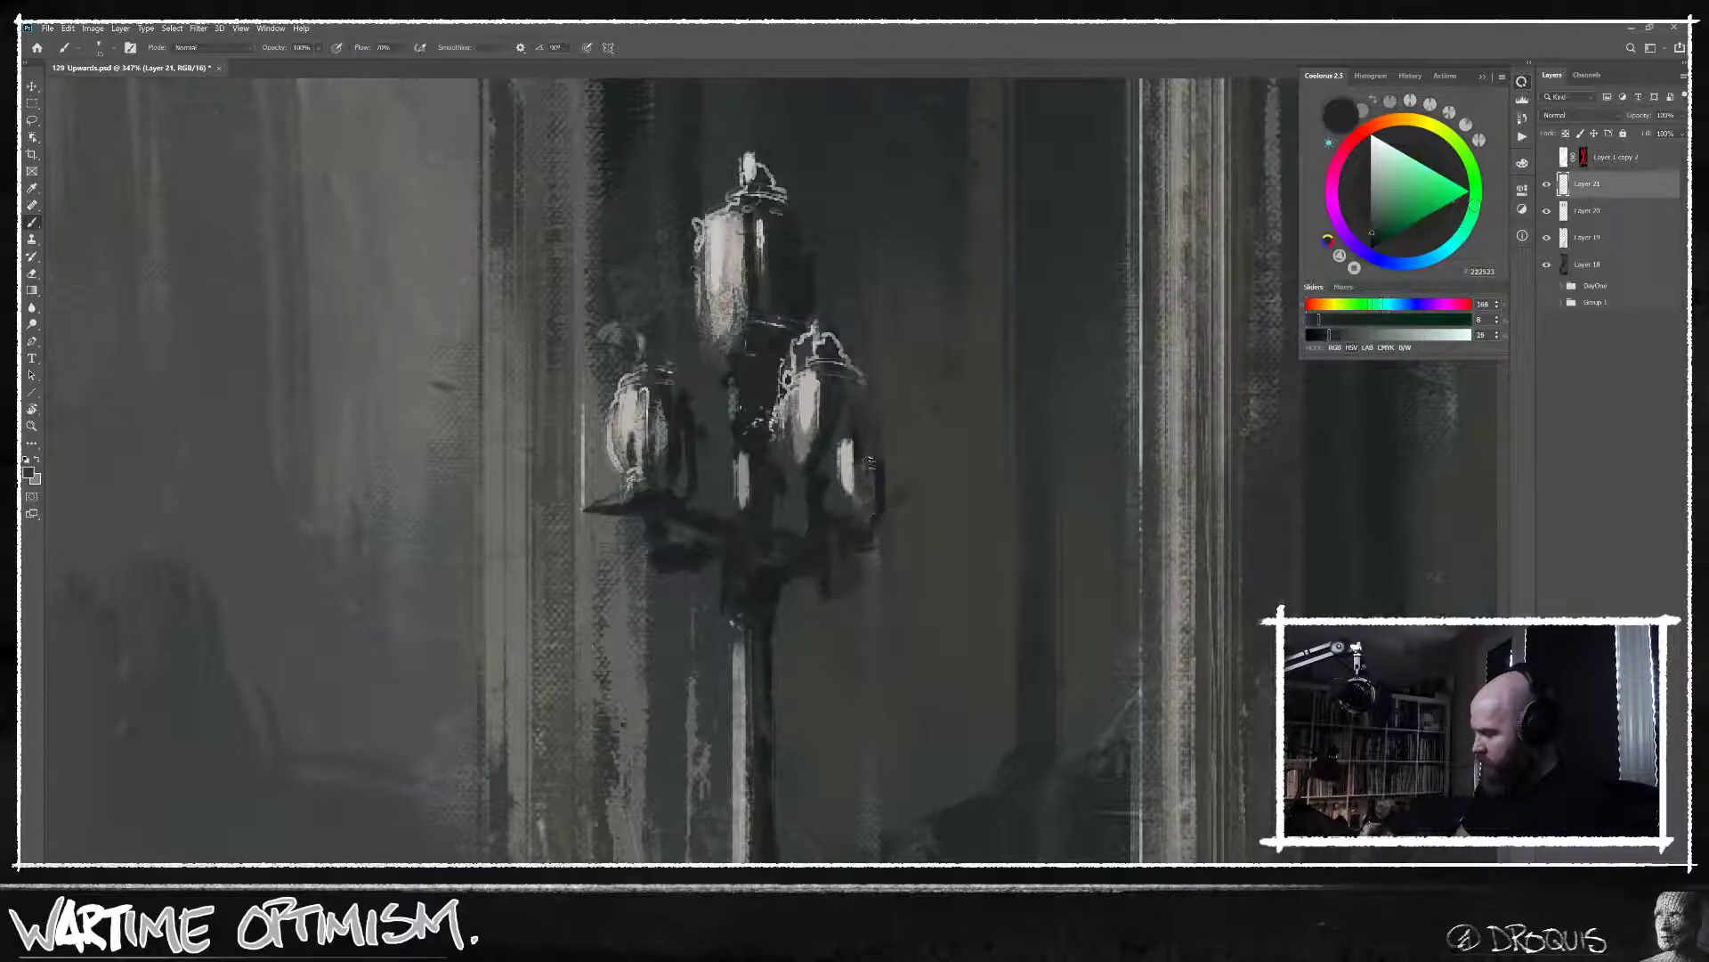
alt+click(779, 248)
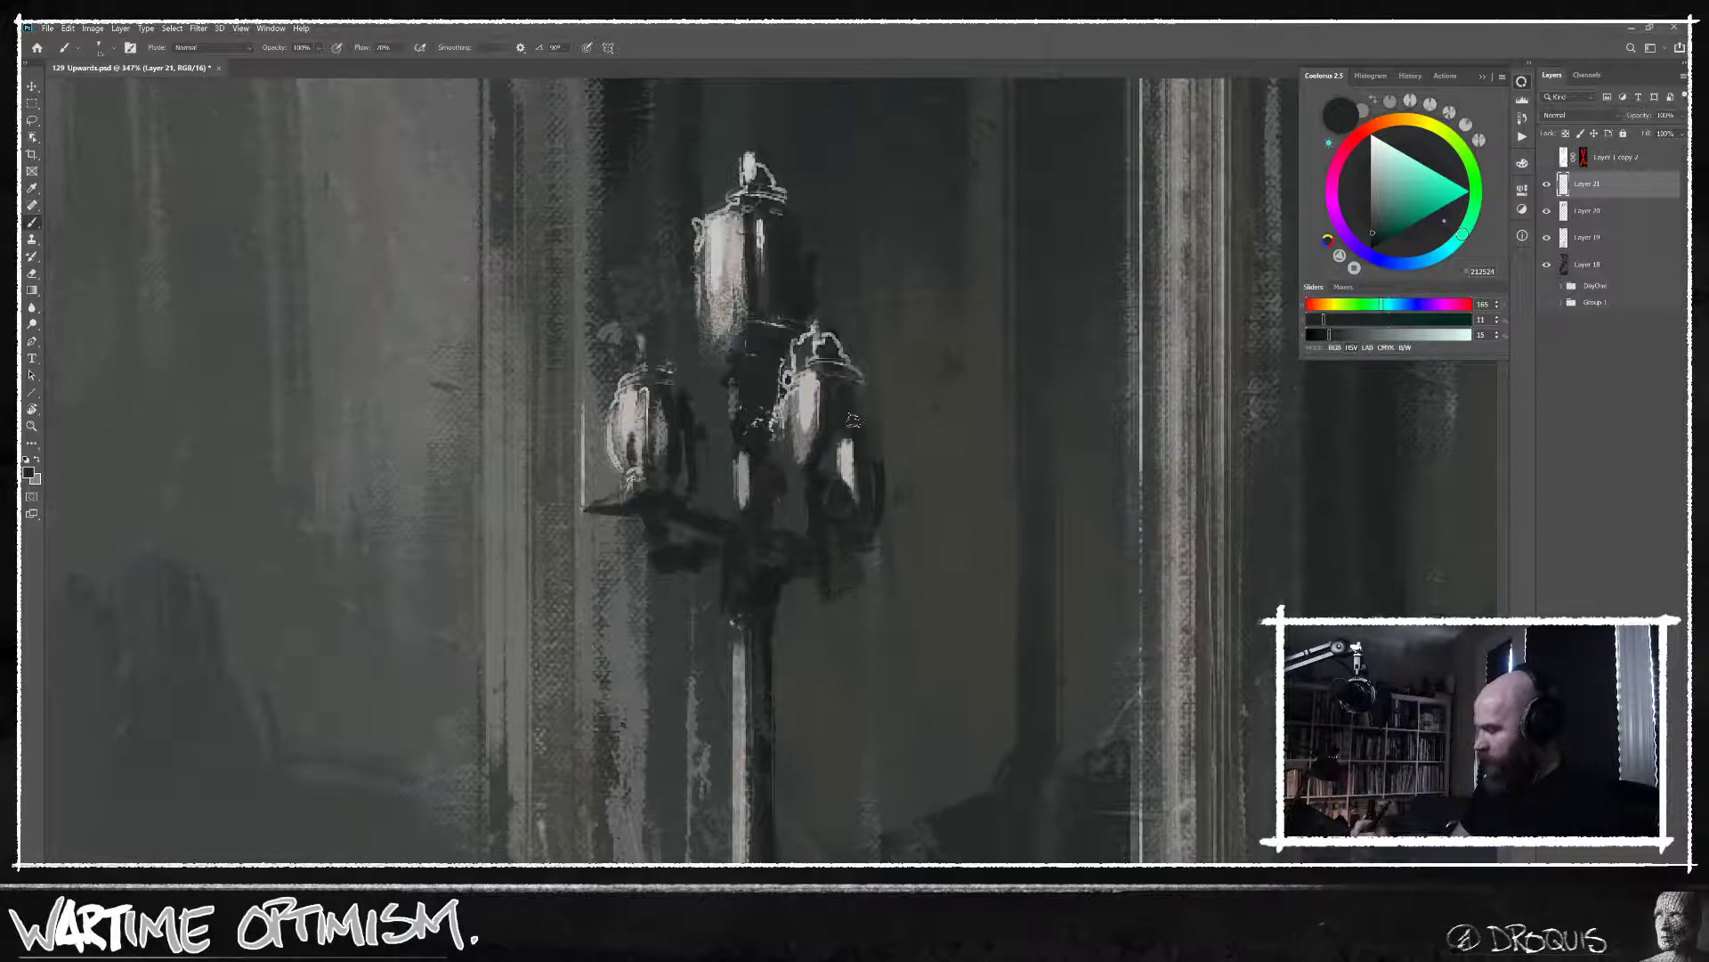
Flip the painting horizontally and compare it with and without the layers above Layer 18.
scroll(1050, 546, down, 5)
drag(1024, 677, 942, 526)
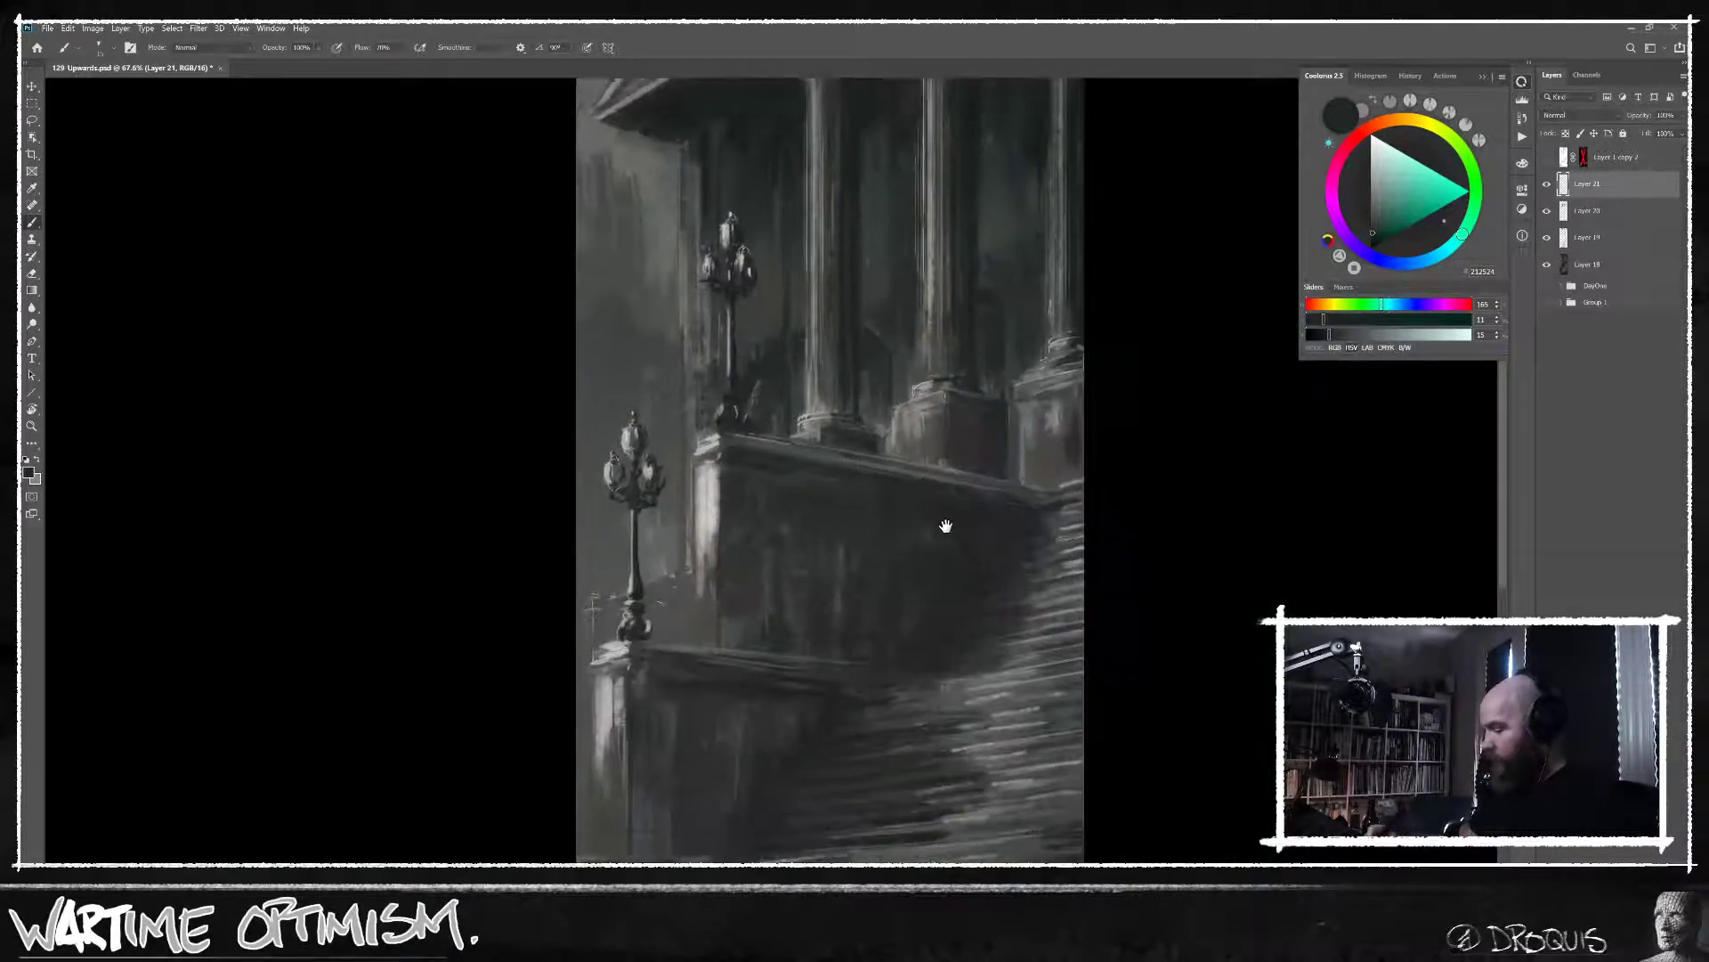
scroll(973, 565, down, 2)
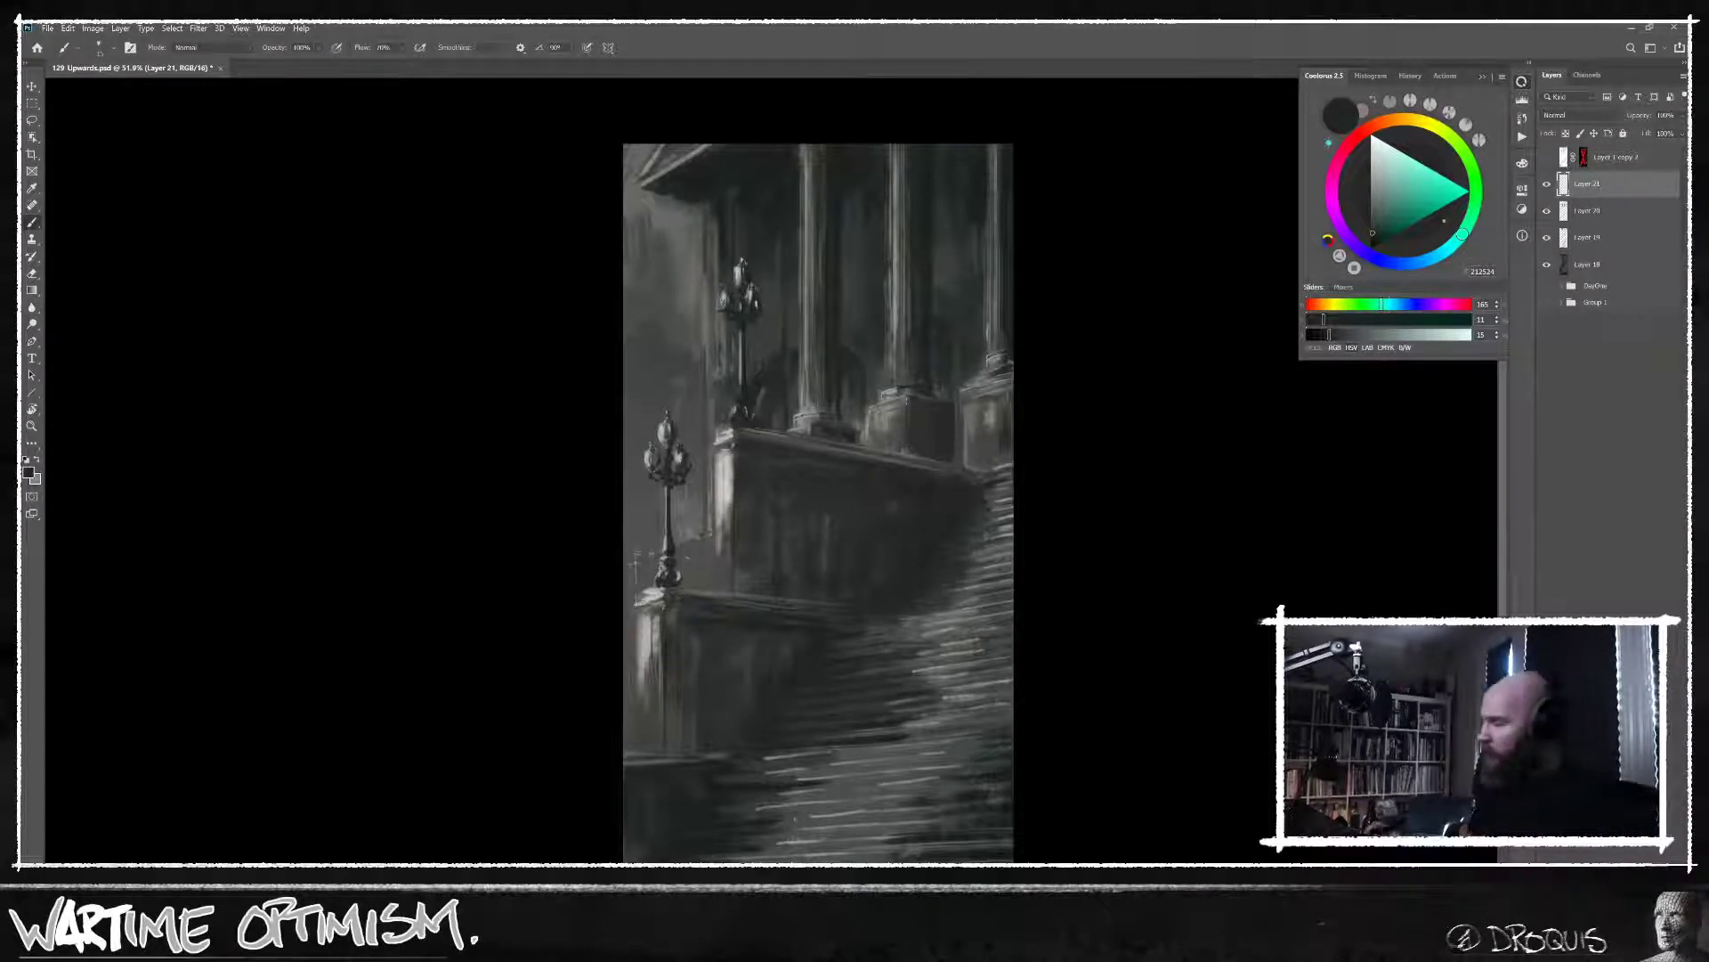
drag(1135, 602, 1128, 503)
scroll(1130, 504, down, 2)
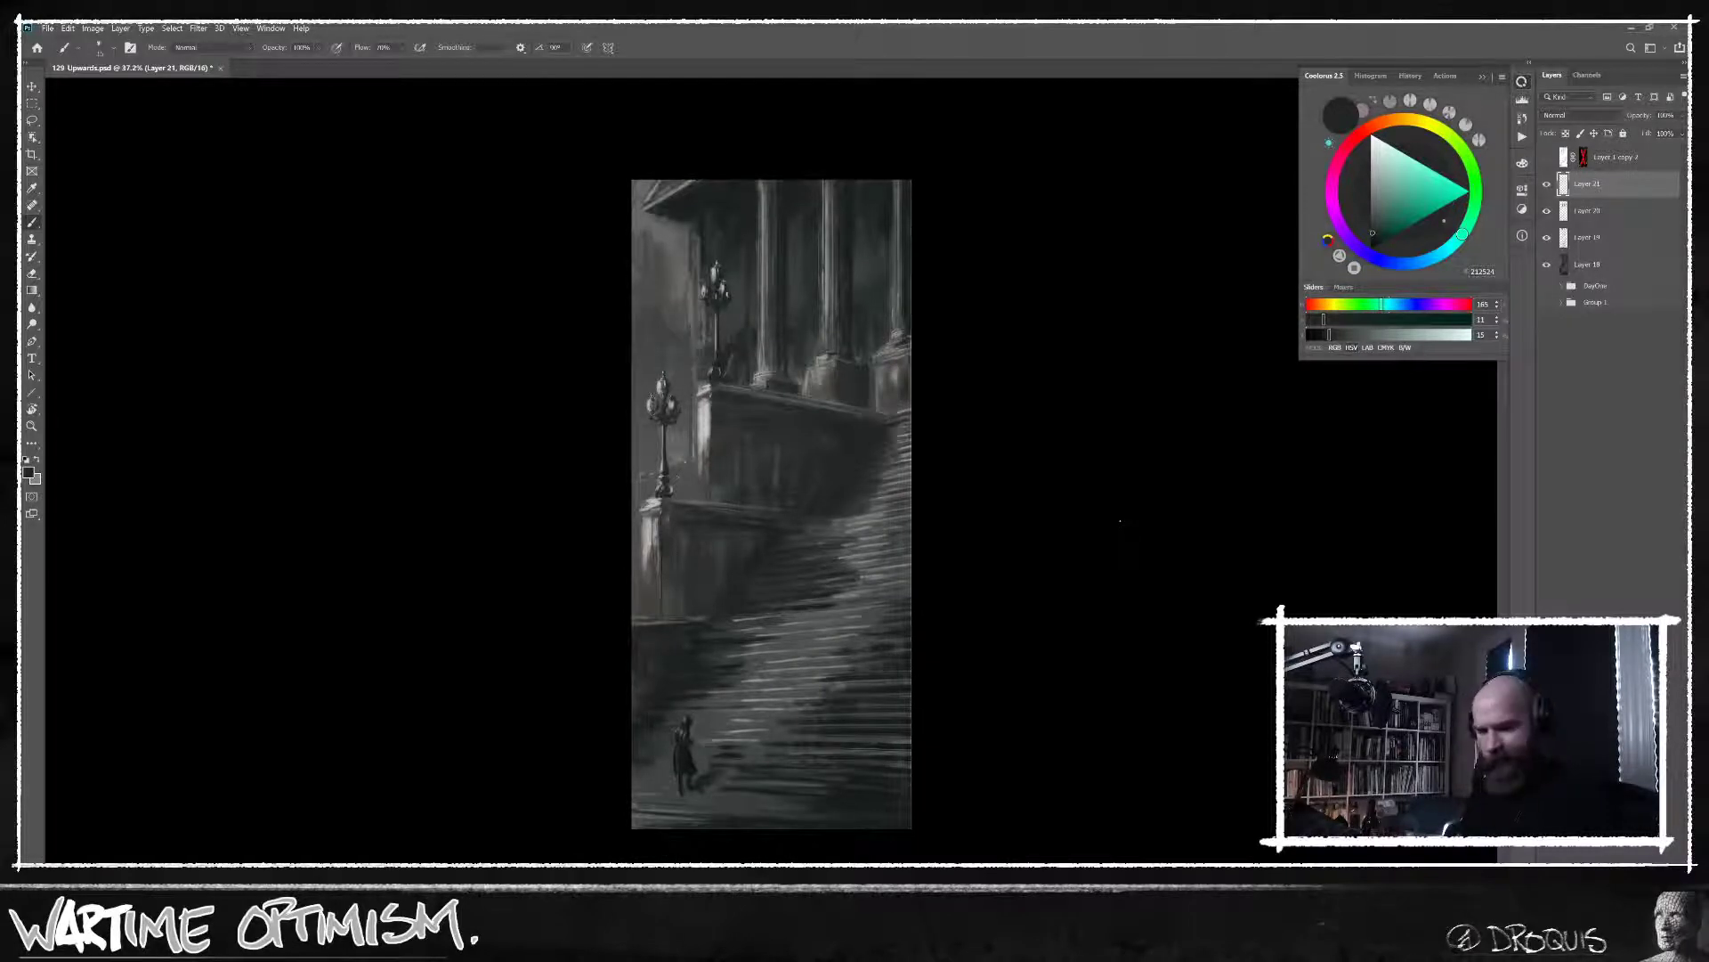
key(h)
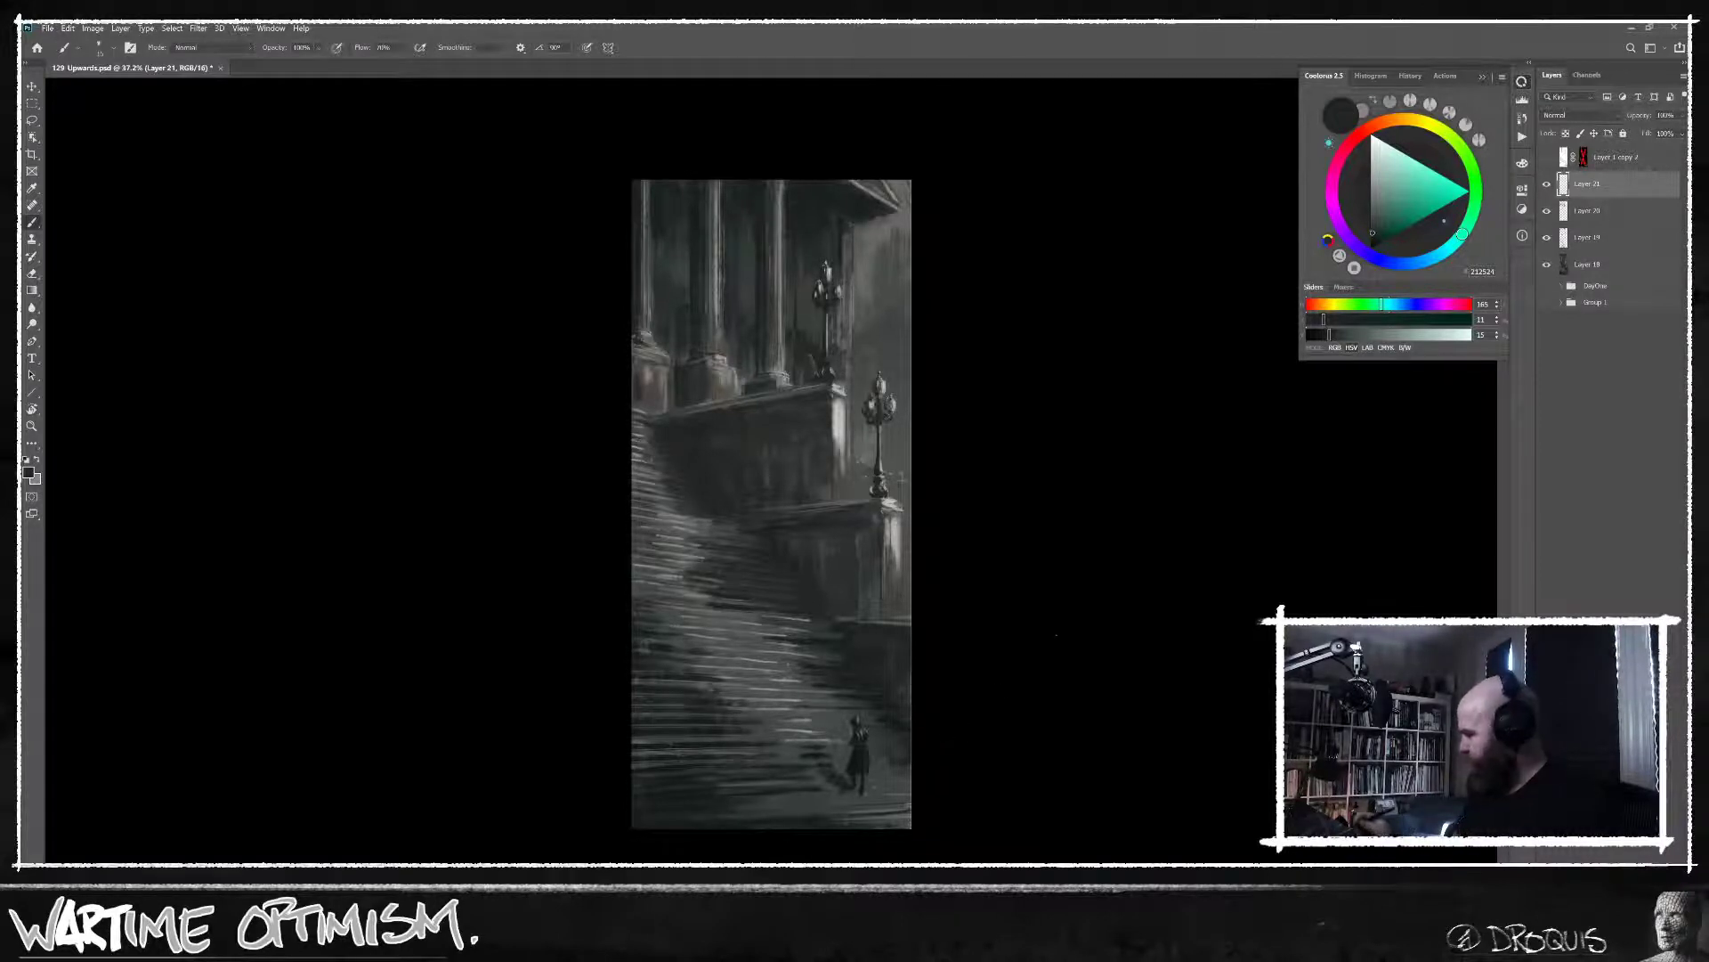
click(1546, 265)
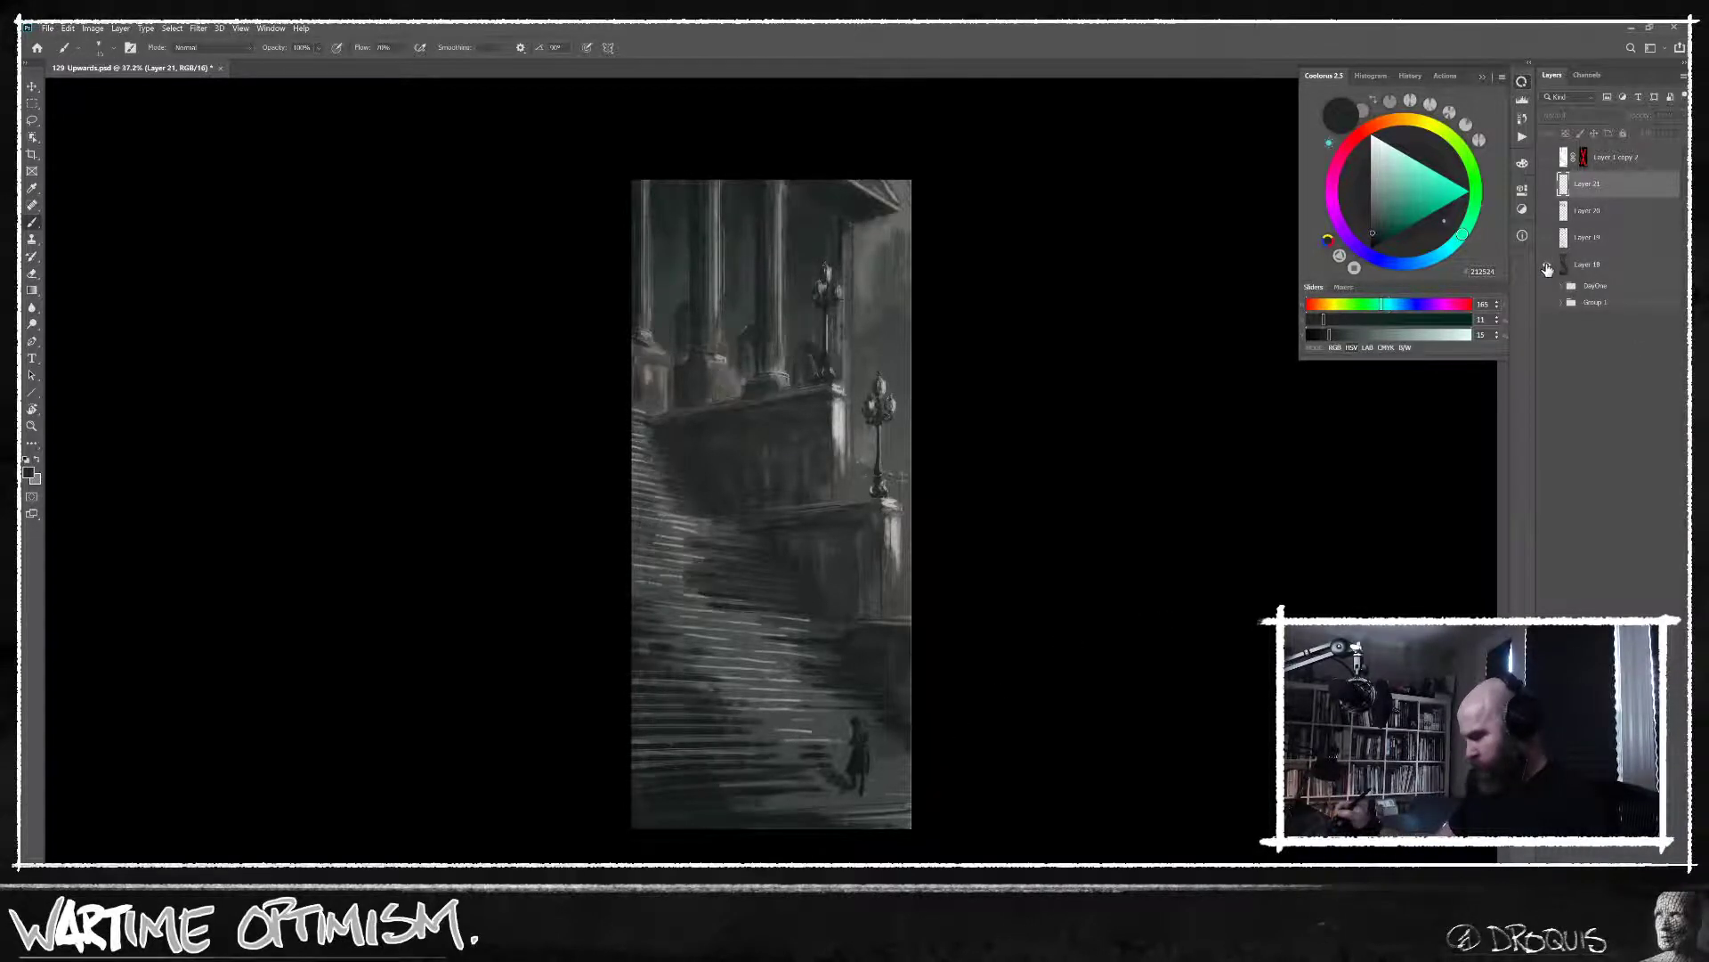
click(1547, 265)
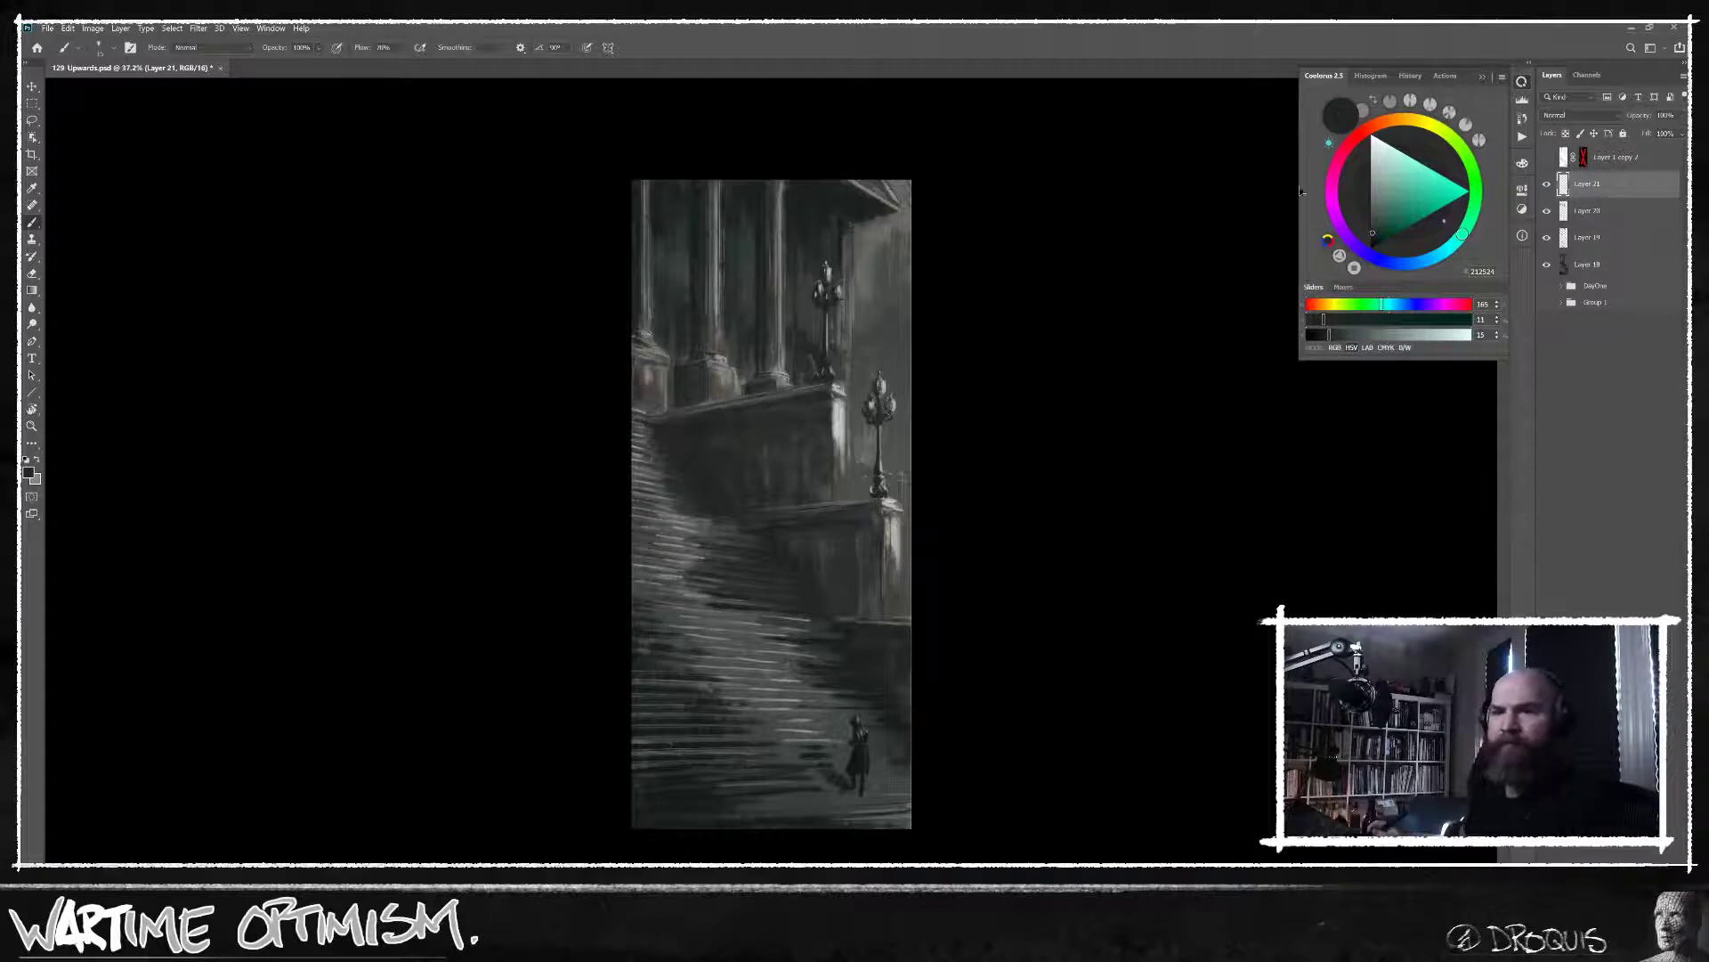
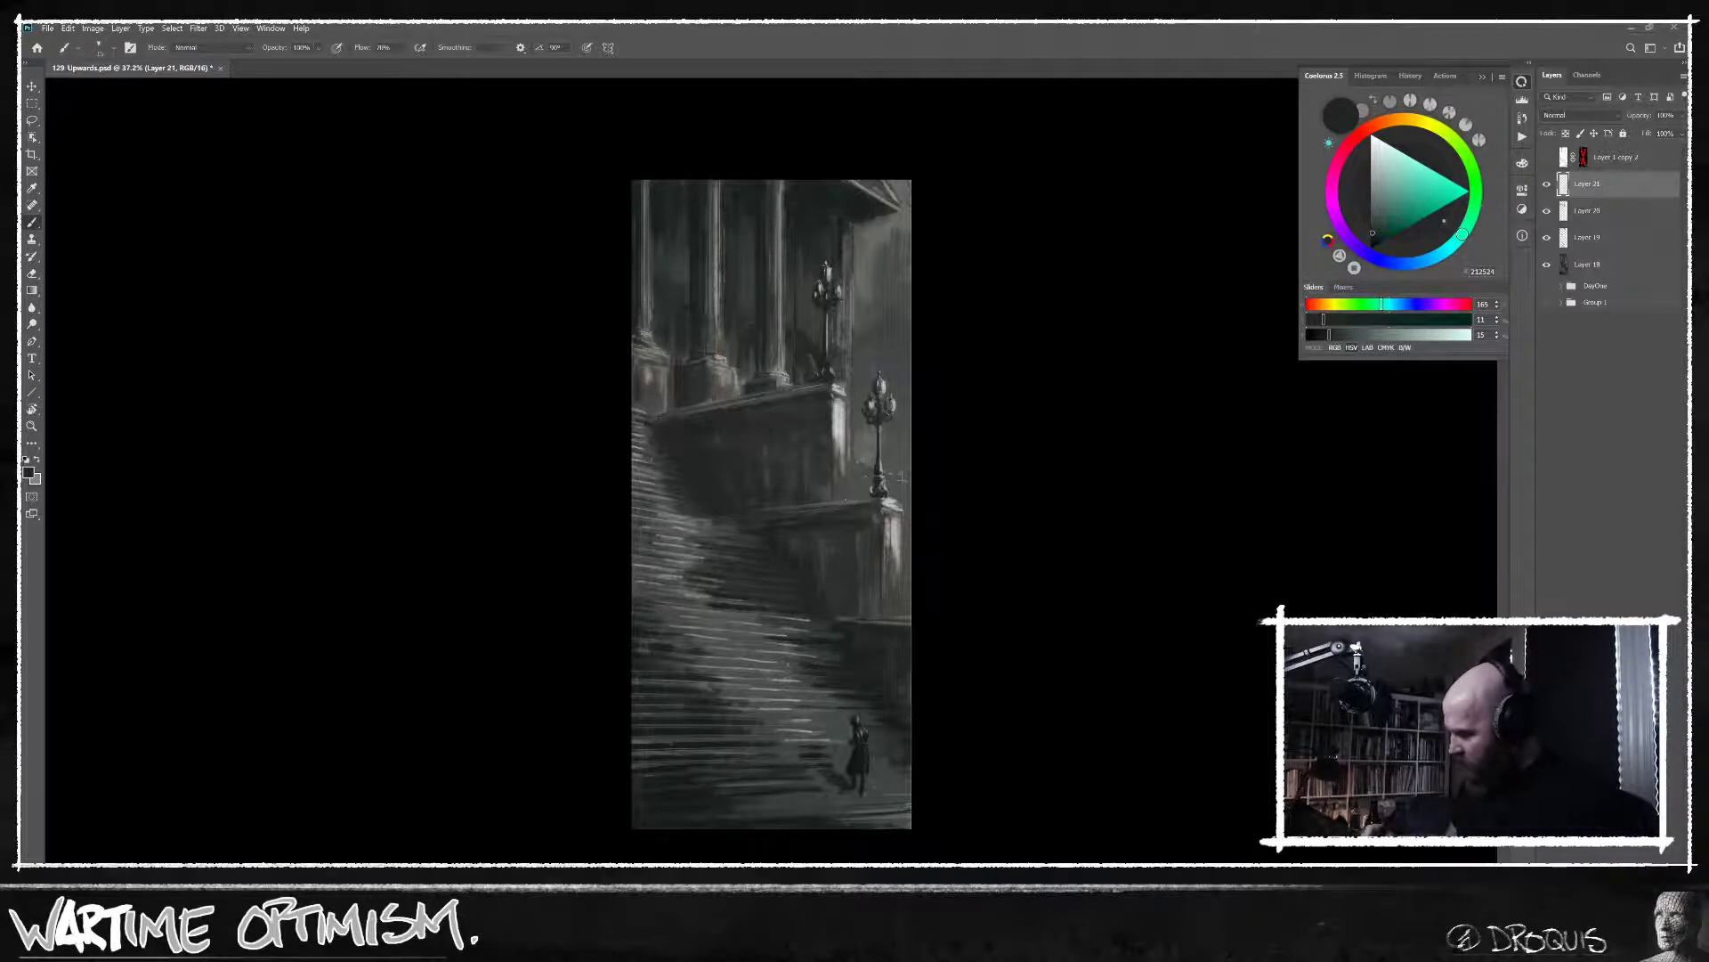
Add a new layer, lasso the colonnade and upper wall, and brush a sampled warm grey of about 64% brightness along the wall's lit end.
key(ctrl+shift+alt+n)
key(l)
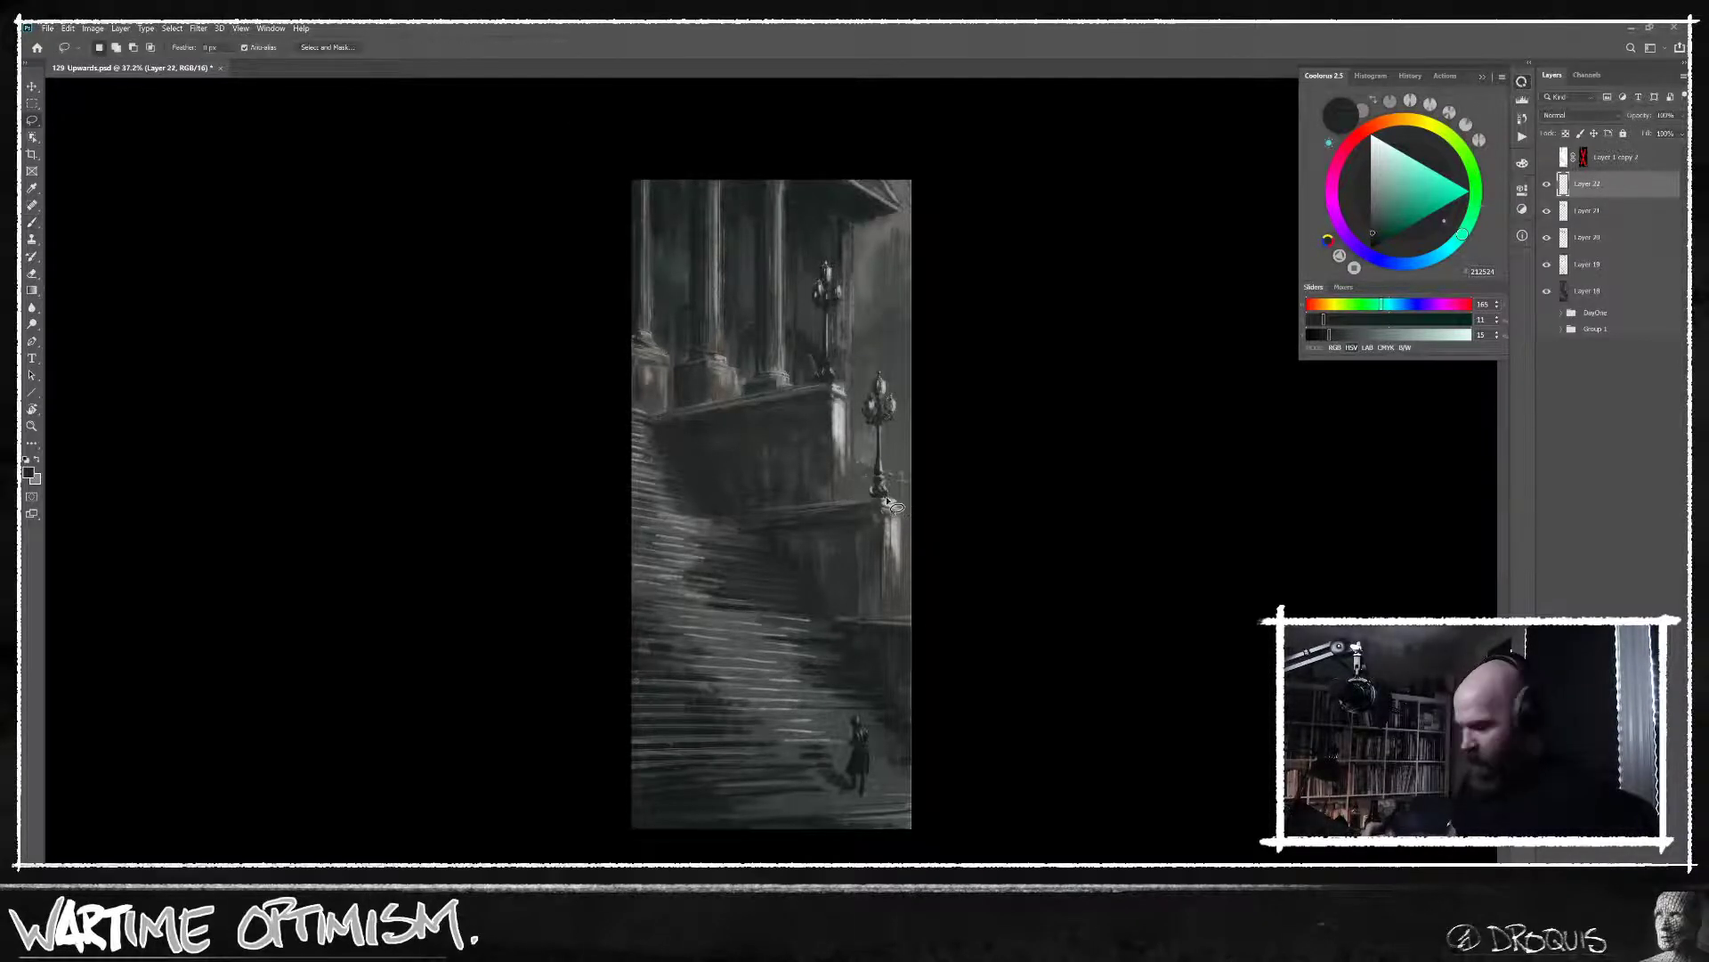
mouse_move(853, 508)
mouse_down()
mouse_move(572, 475)
mouse_move(768, 143)
mouse_move(850, 417)
mouse_up()
key(b)
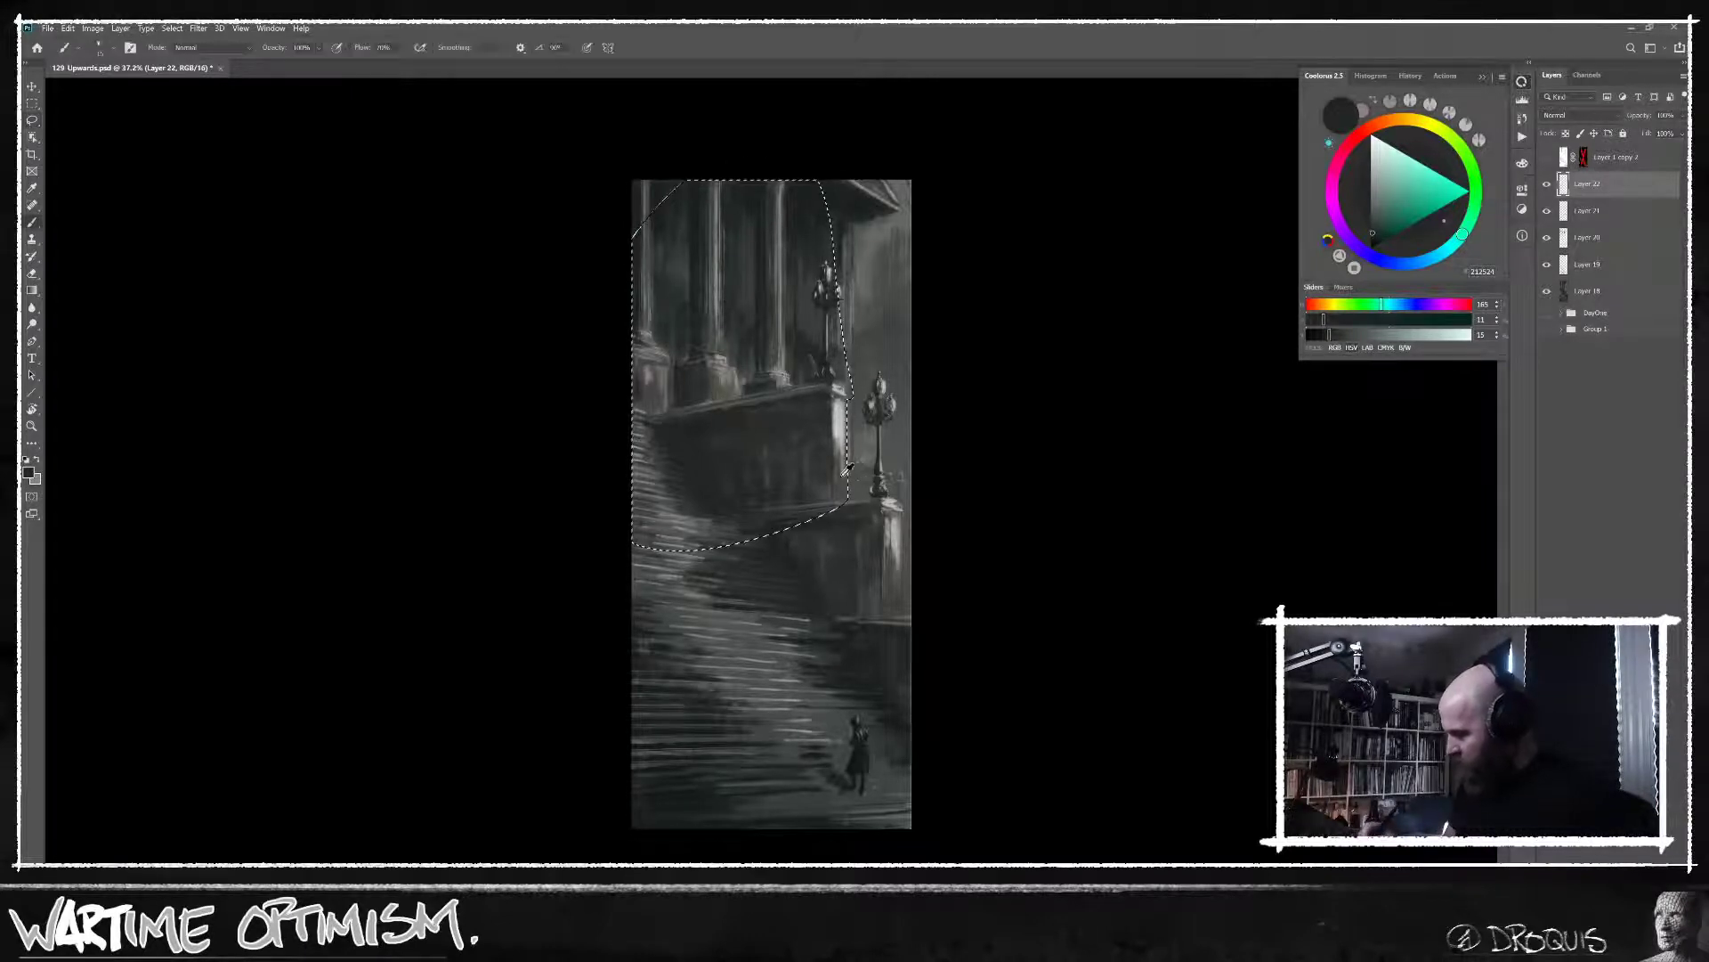
alt+click(839, 446)
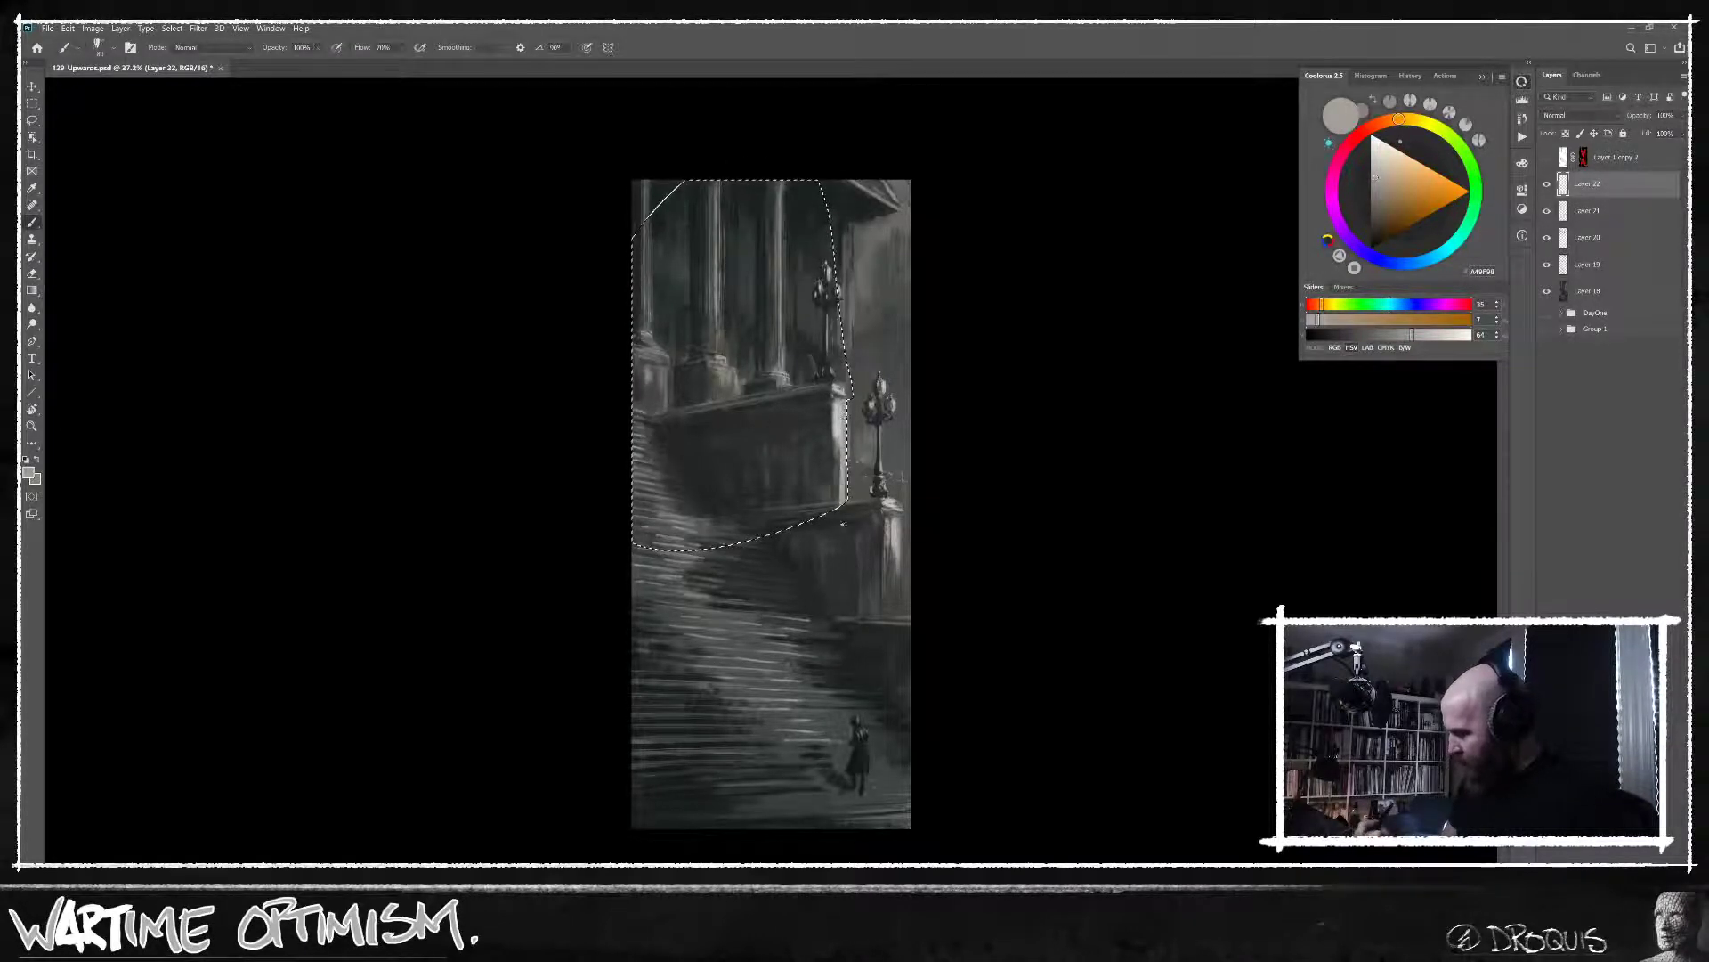
key(ctrl+d)
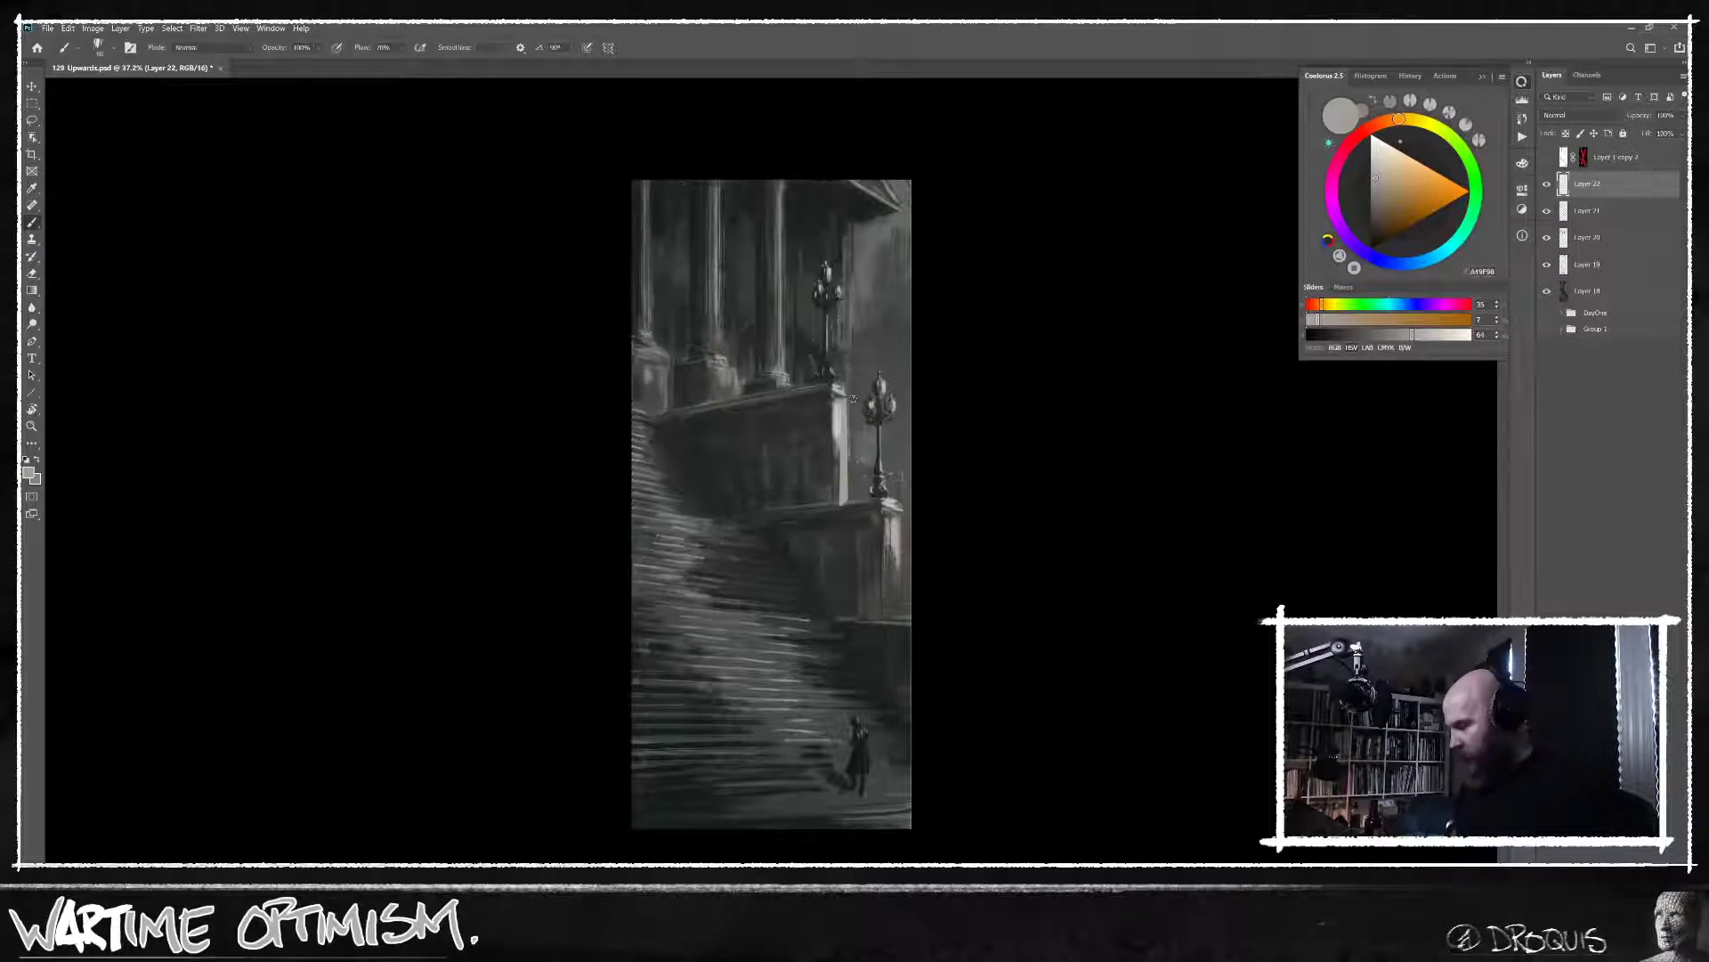
drag(843, 504, 853, 398)
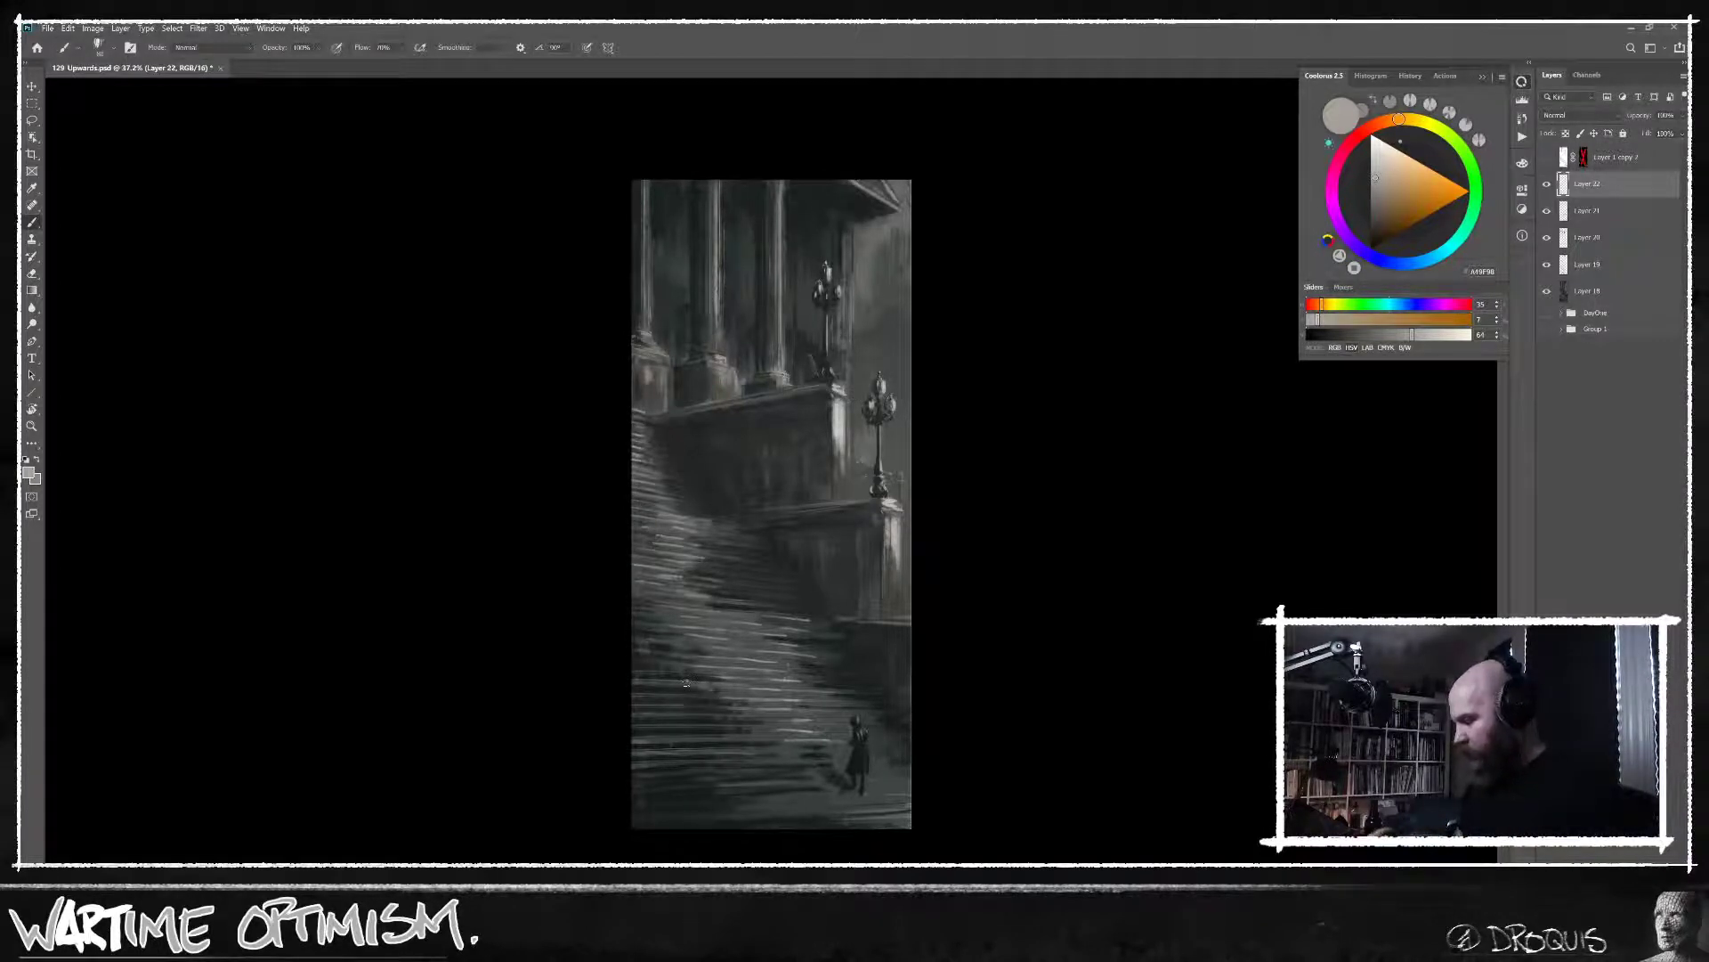
Examine the small figure up close and against the whole staircase composition.
drag(931, 553, 979, 567)
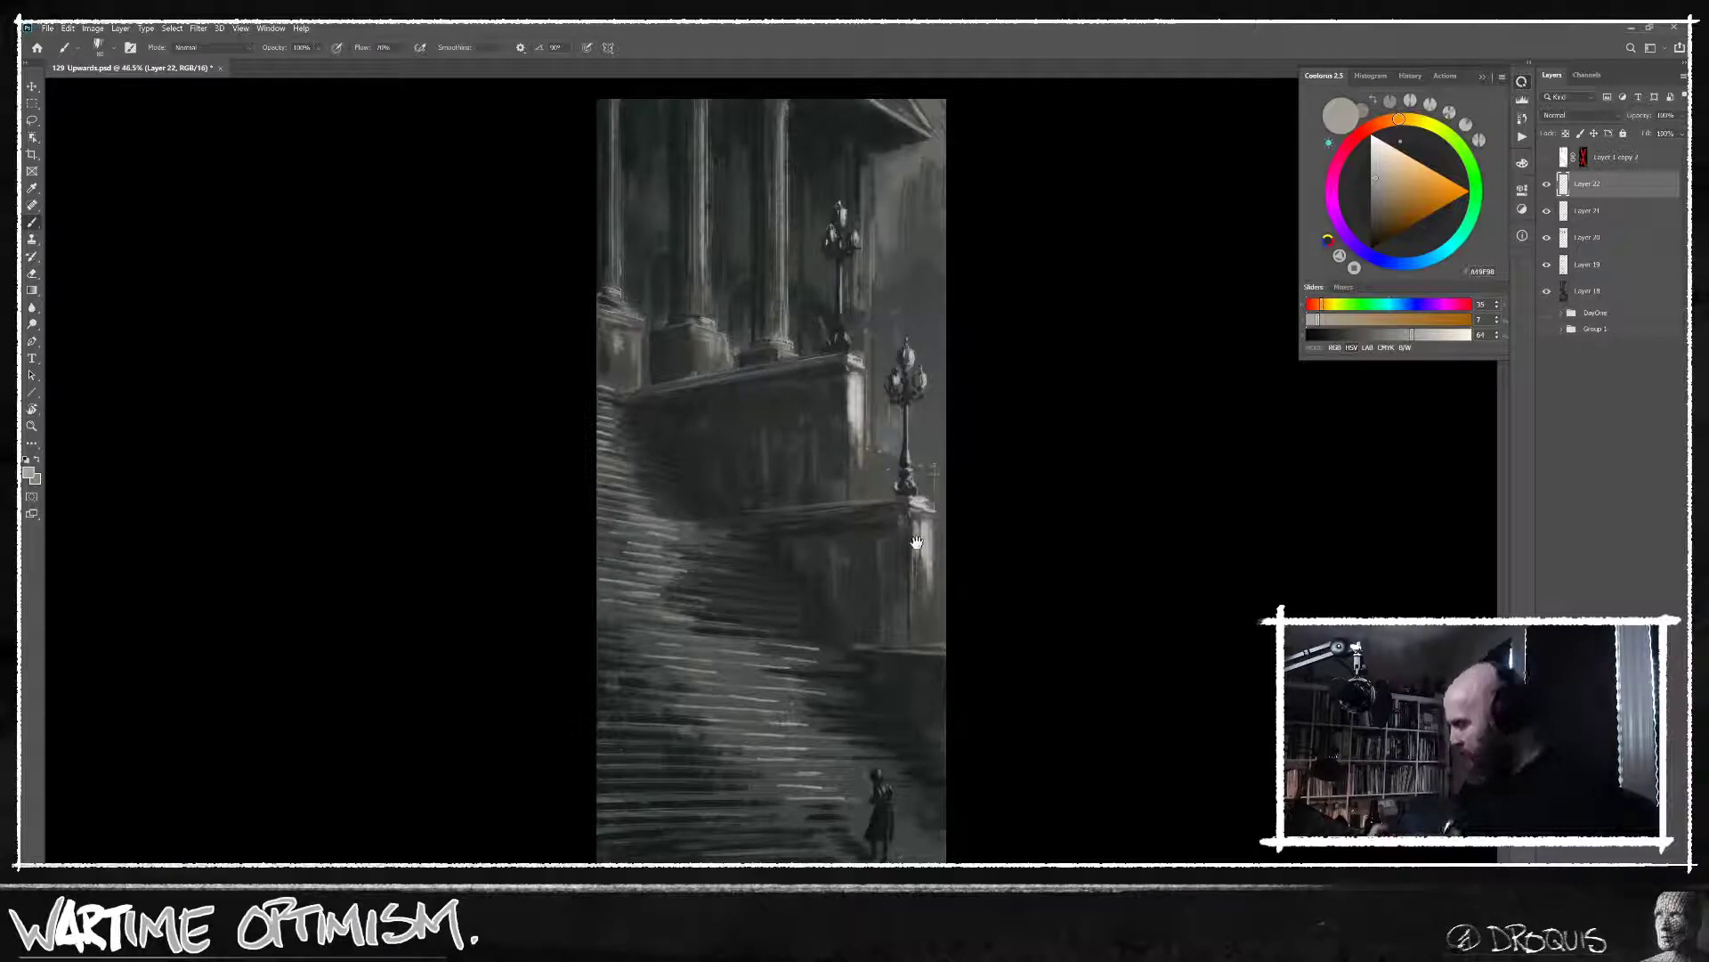
drag(992, 666, 920, 546)
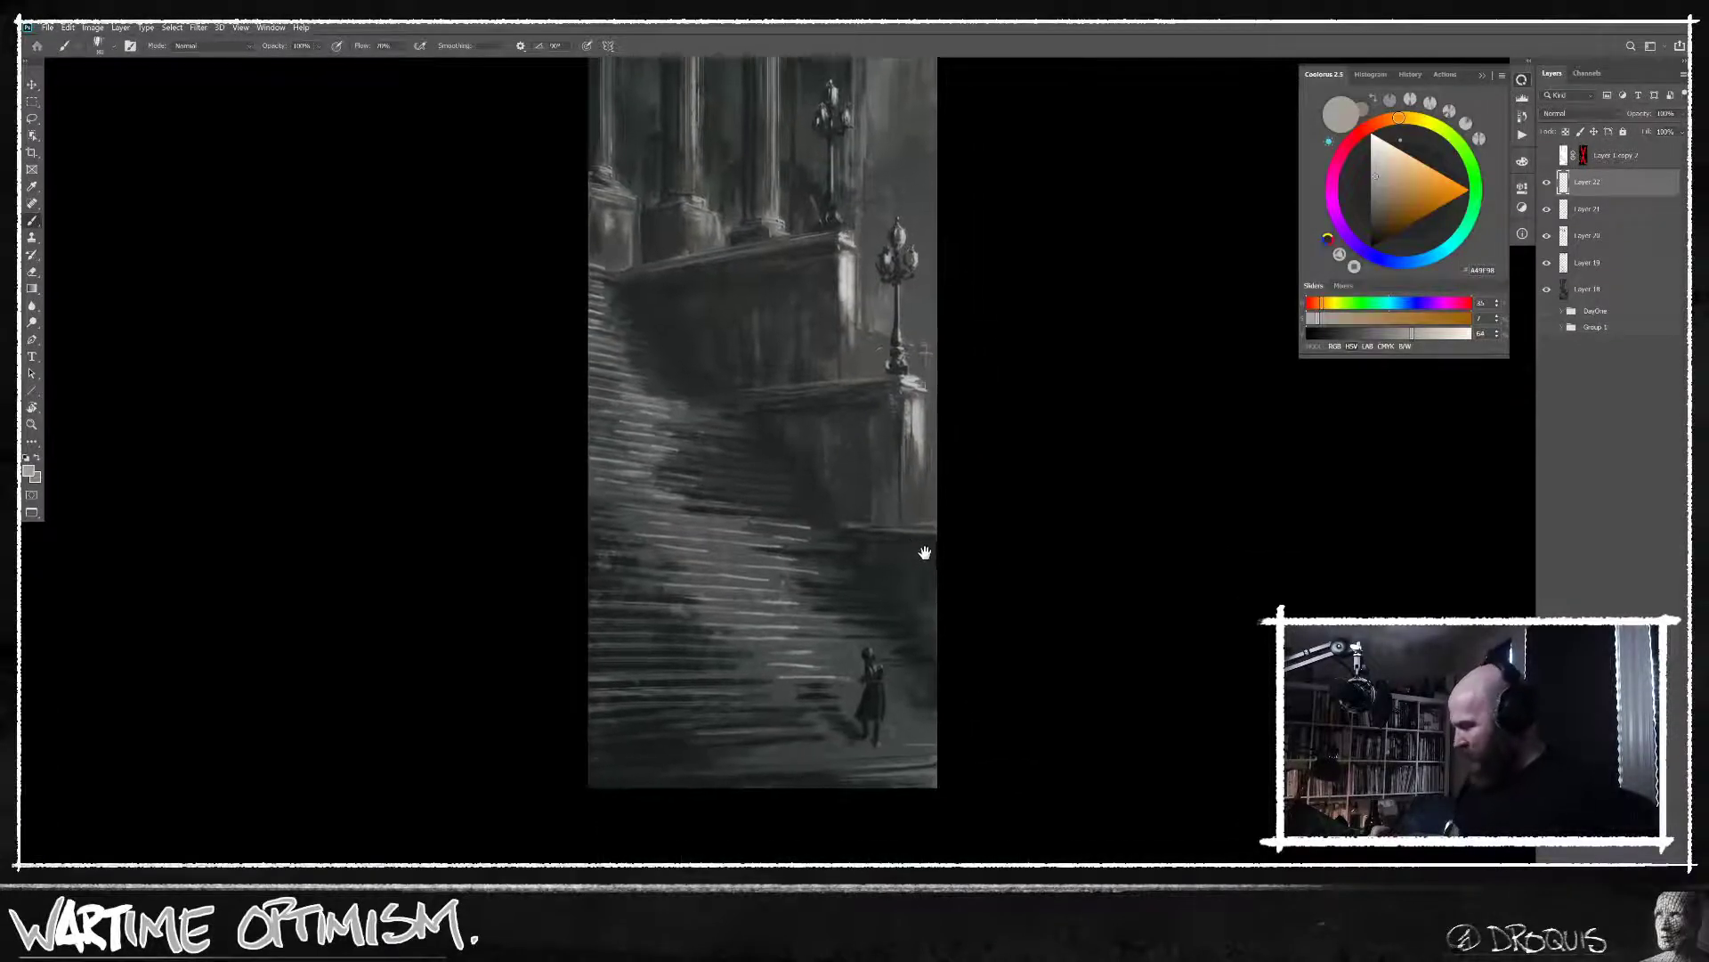
click(894, 726)
click(895, 743)
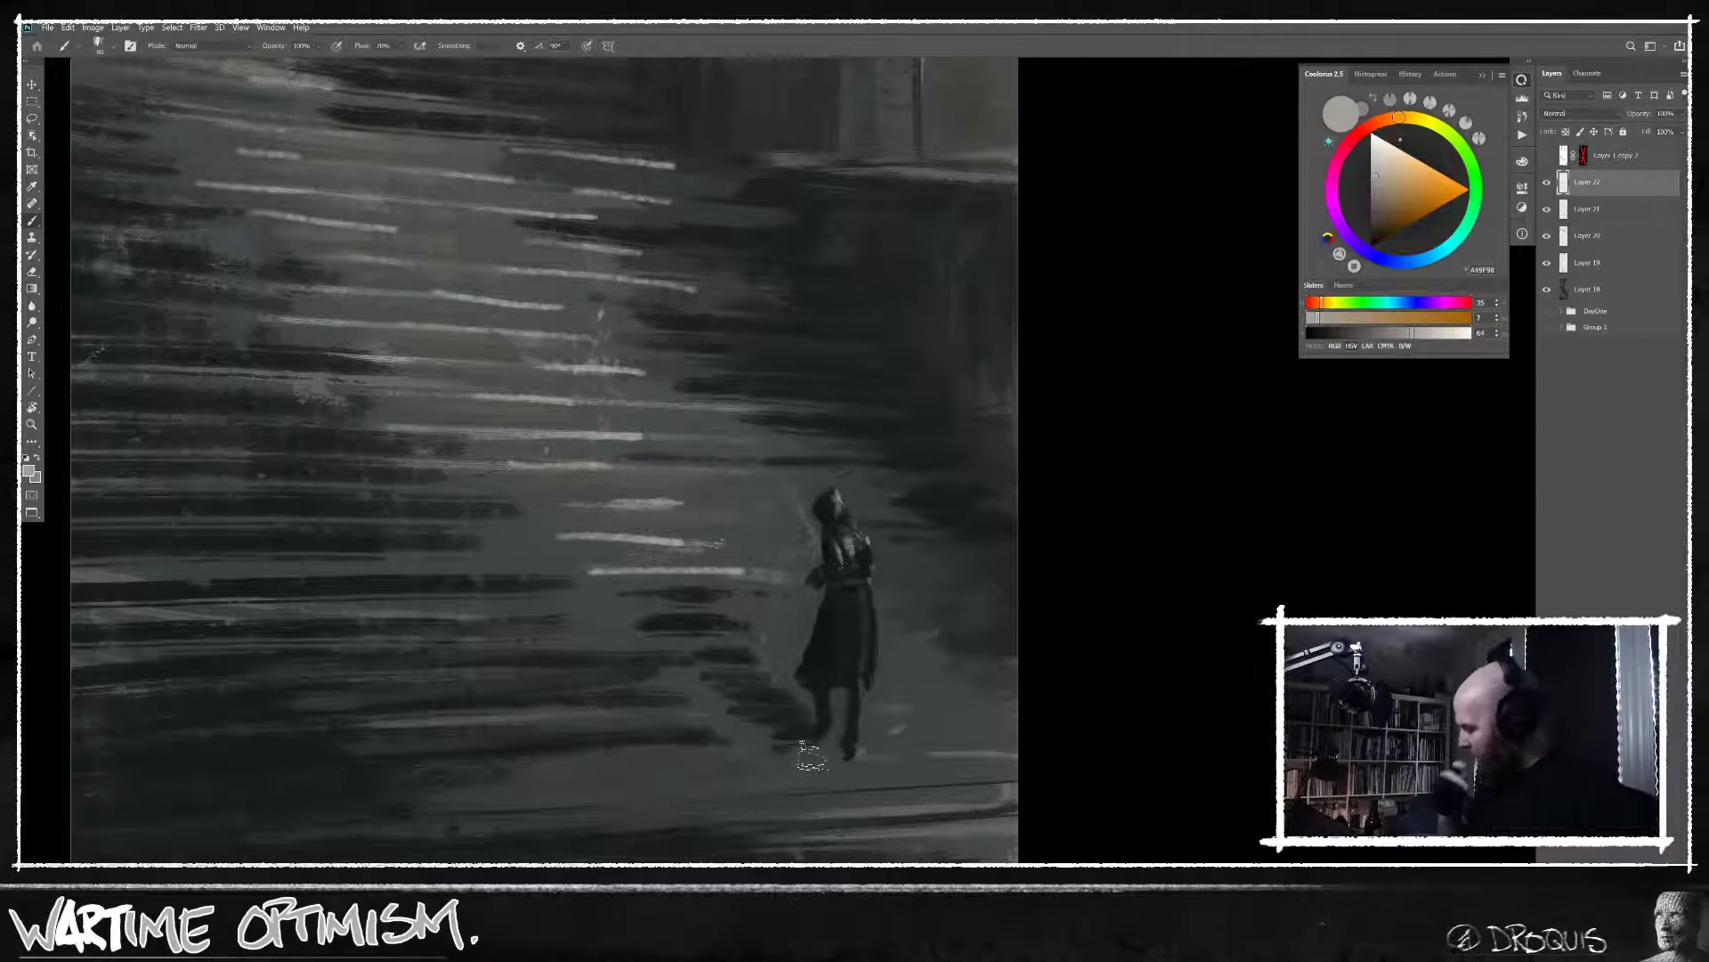
drag(939, 658, 1054, 594)
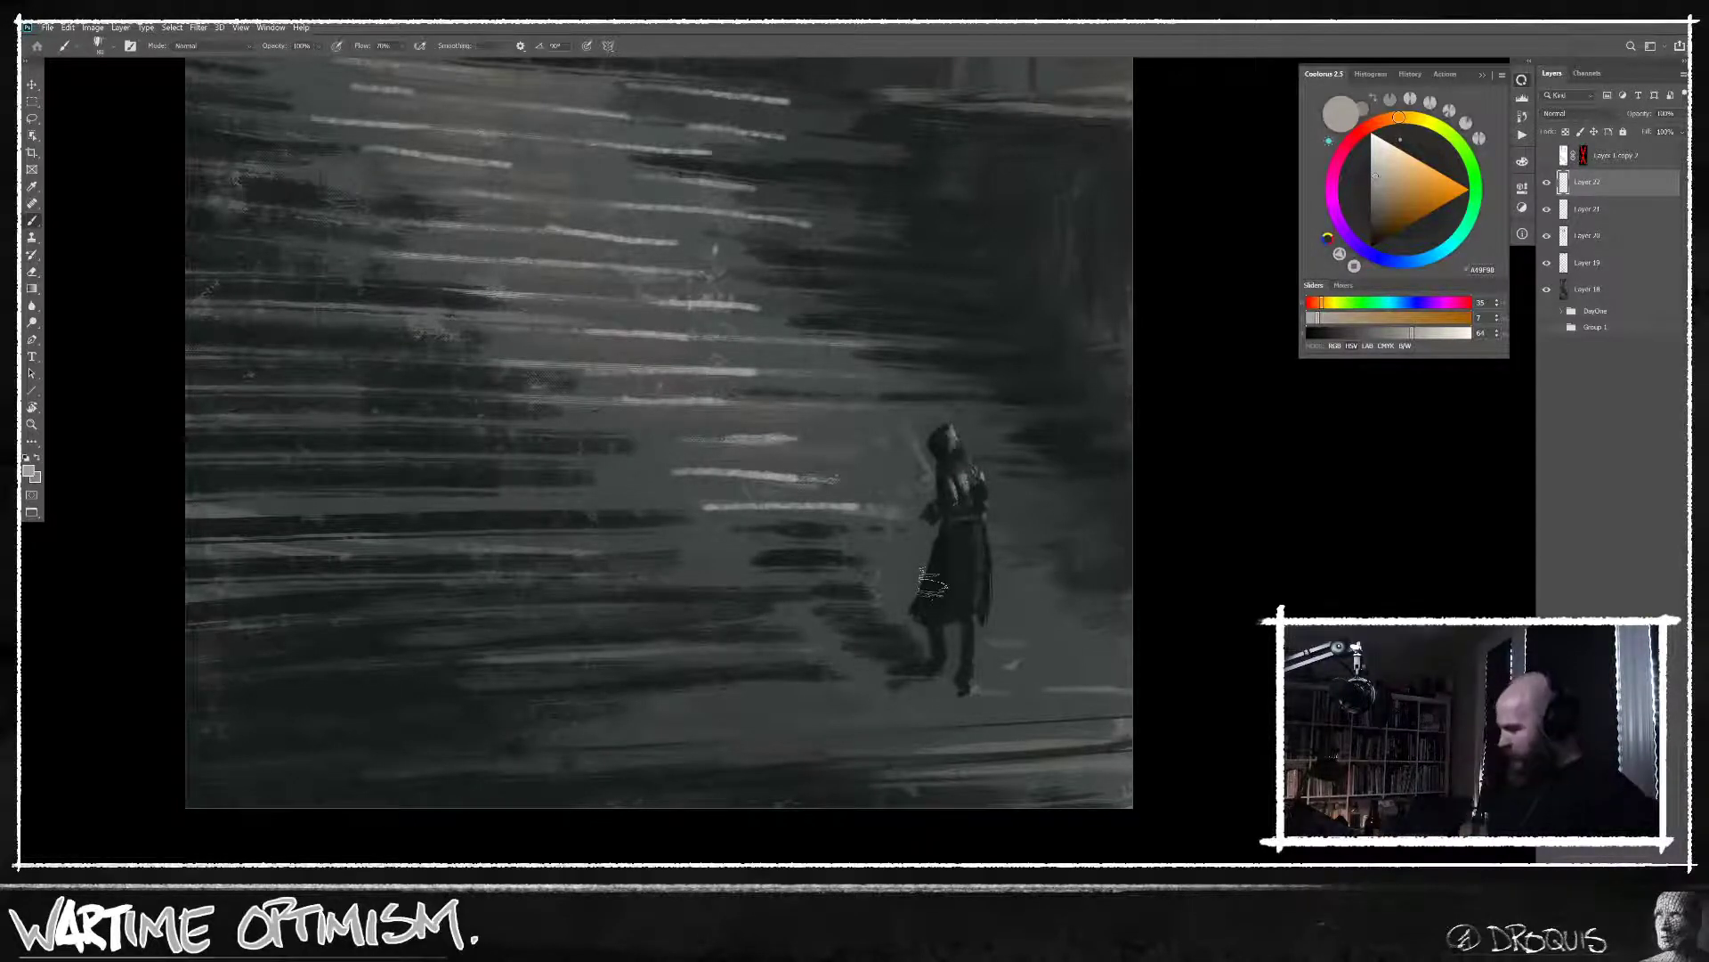
key(ctrl+minus)
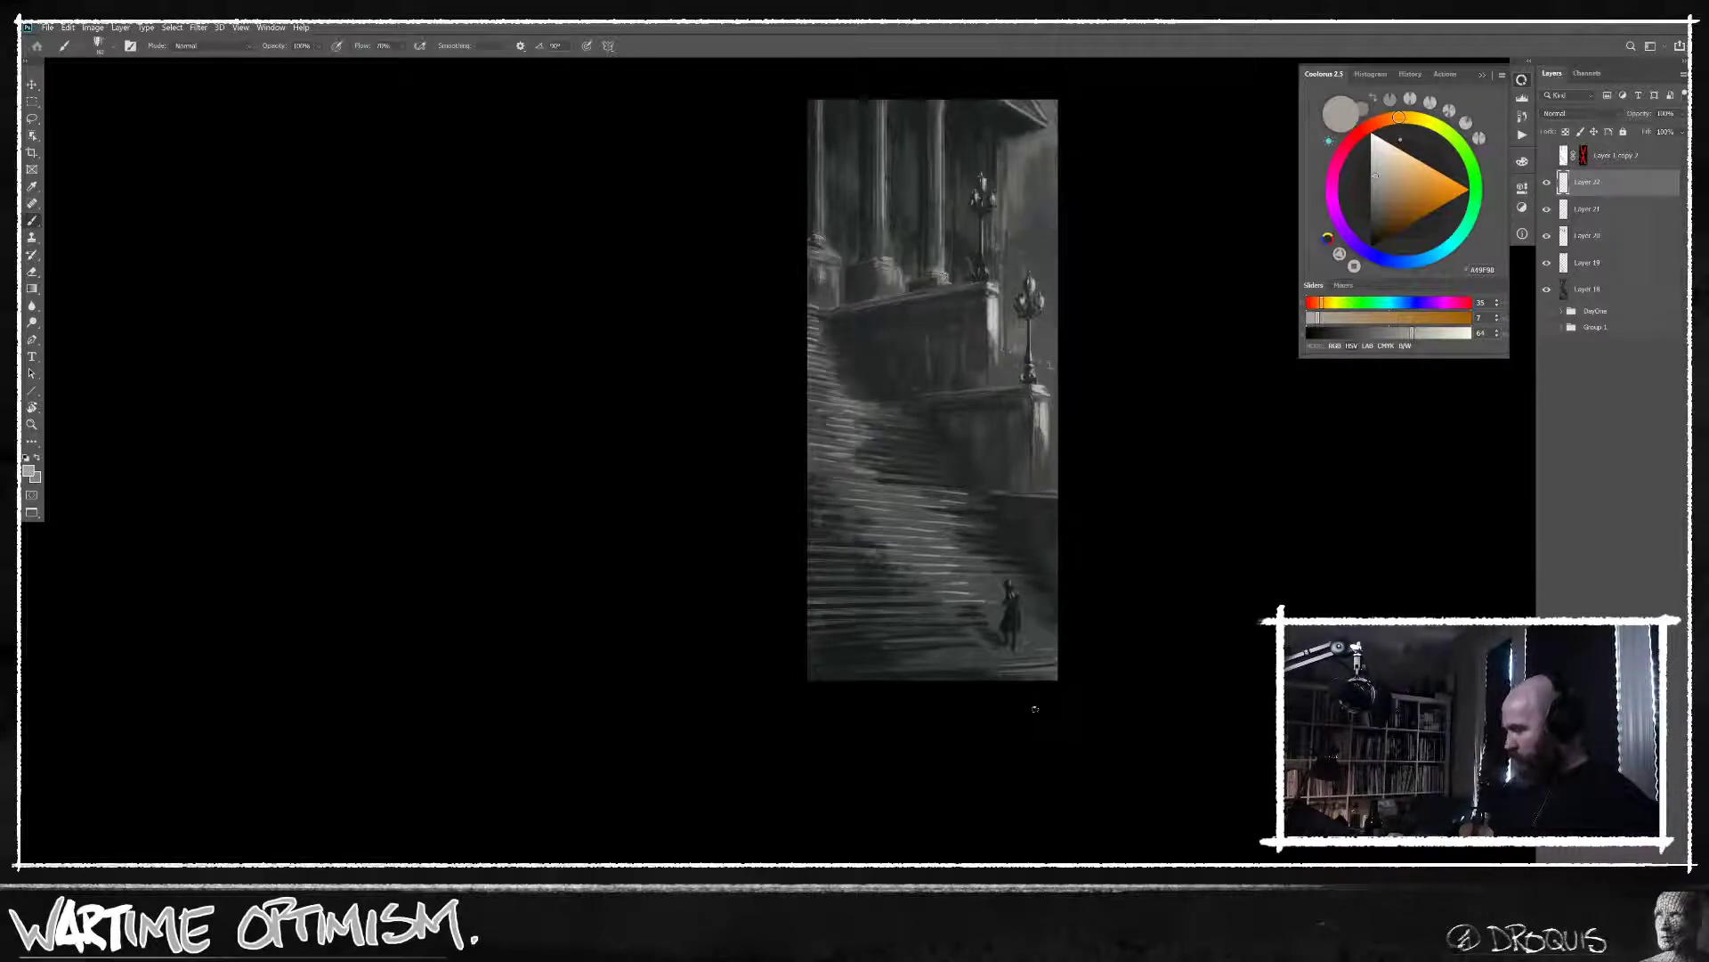
drag(1064, 643, 1112, 643)
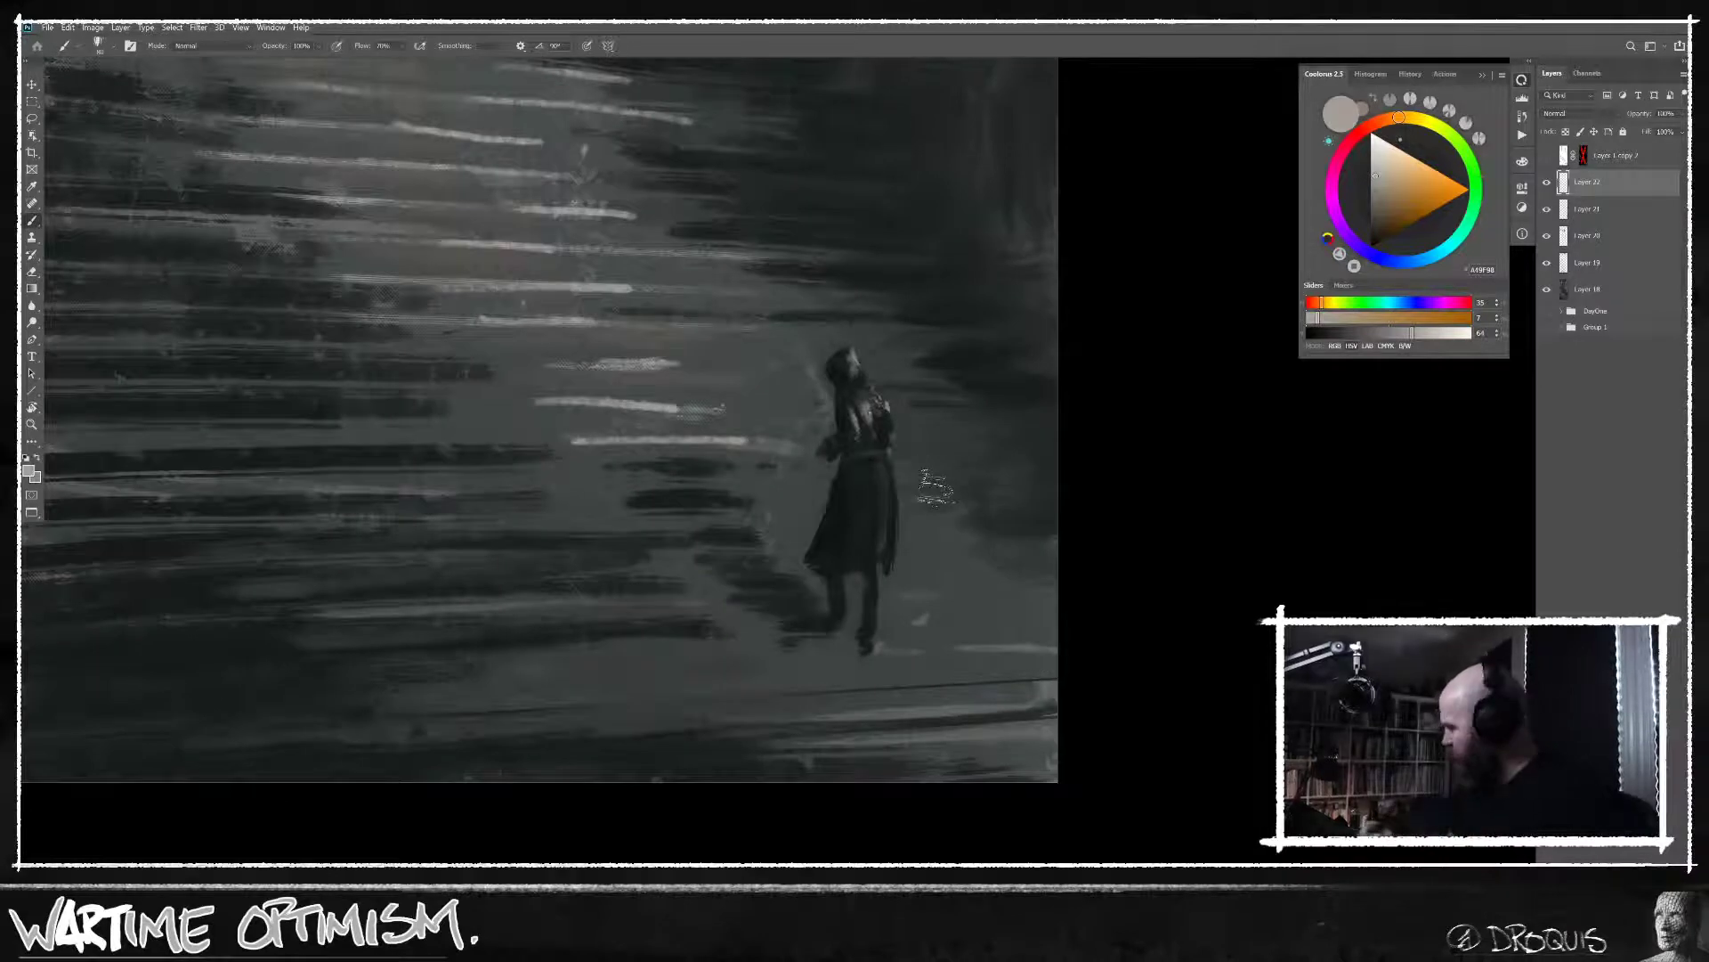
mouse_move(1102, 451)
mouse_down()
mouse_move(1027, 487)
mouse_move(1072, 386)
mouse_up()
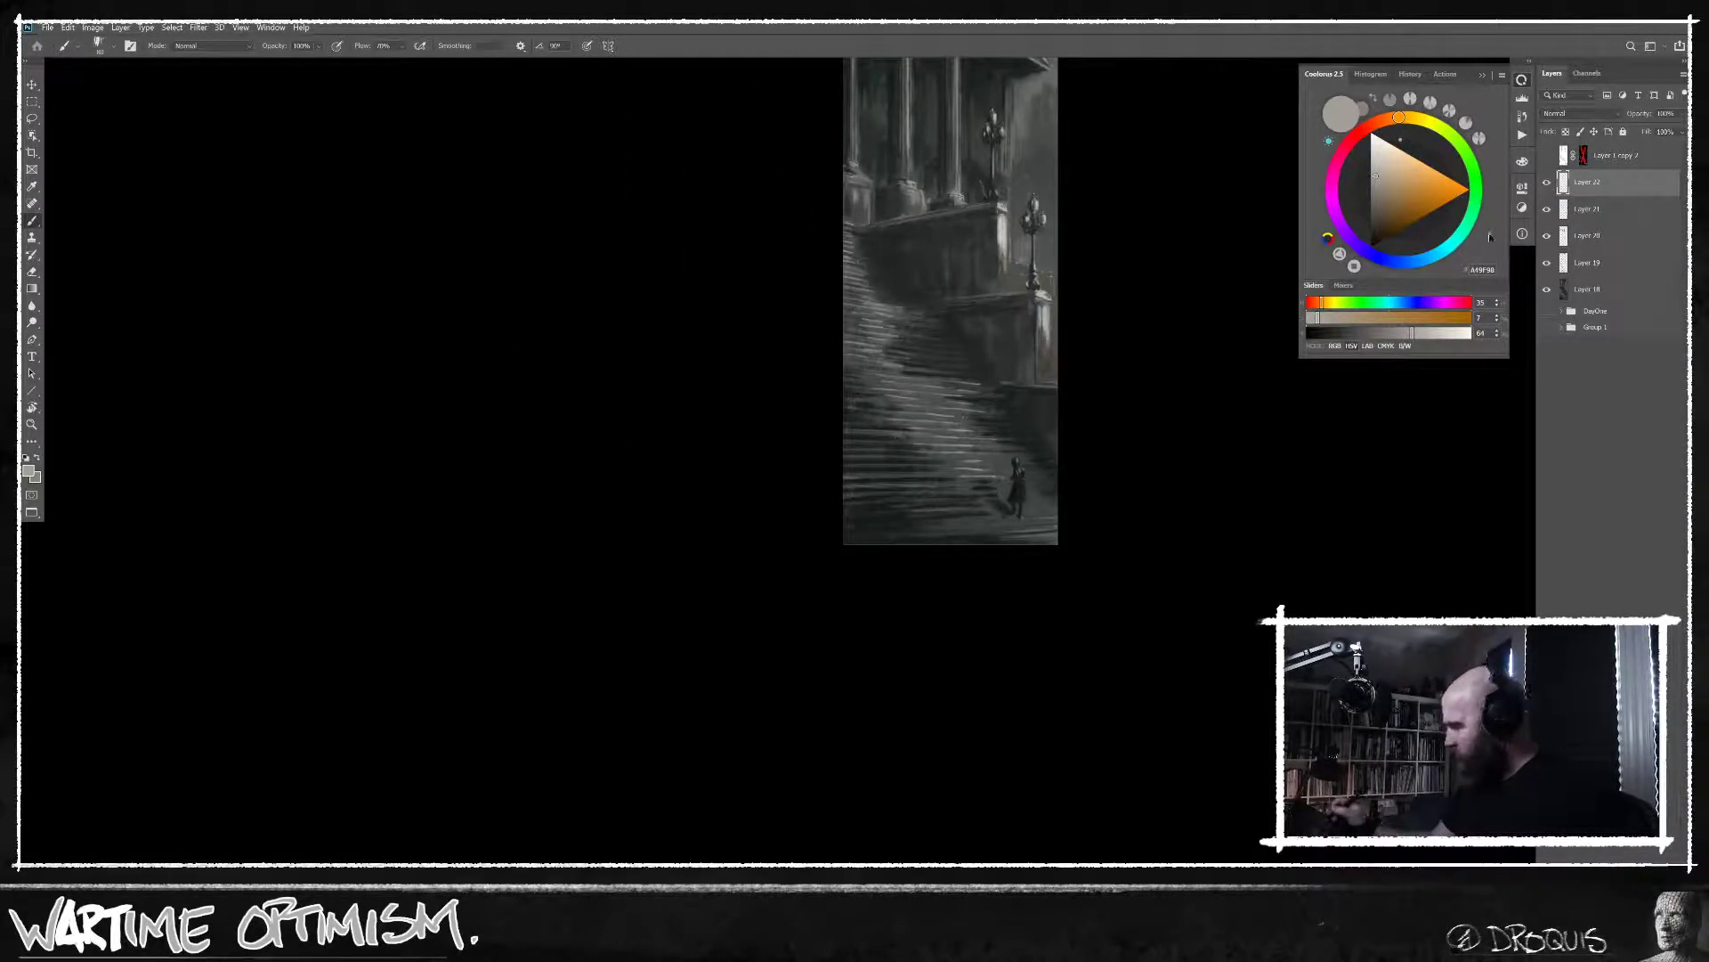
Sample dark green-greys from the small figure's coat and head and brush them over its head, neck and collar.
click(1083, 462)
click(1080, 445)
click(1016, 474)
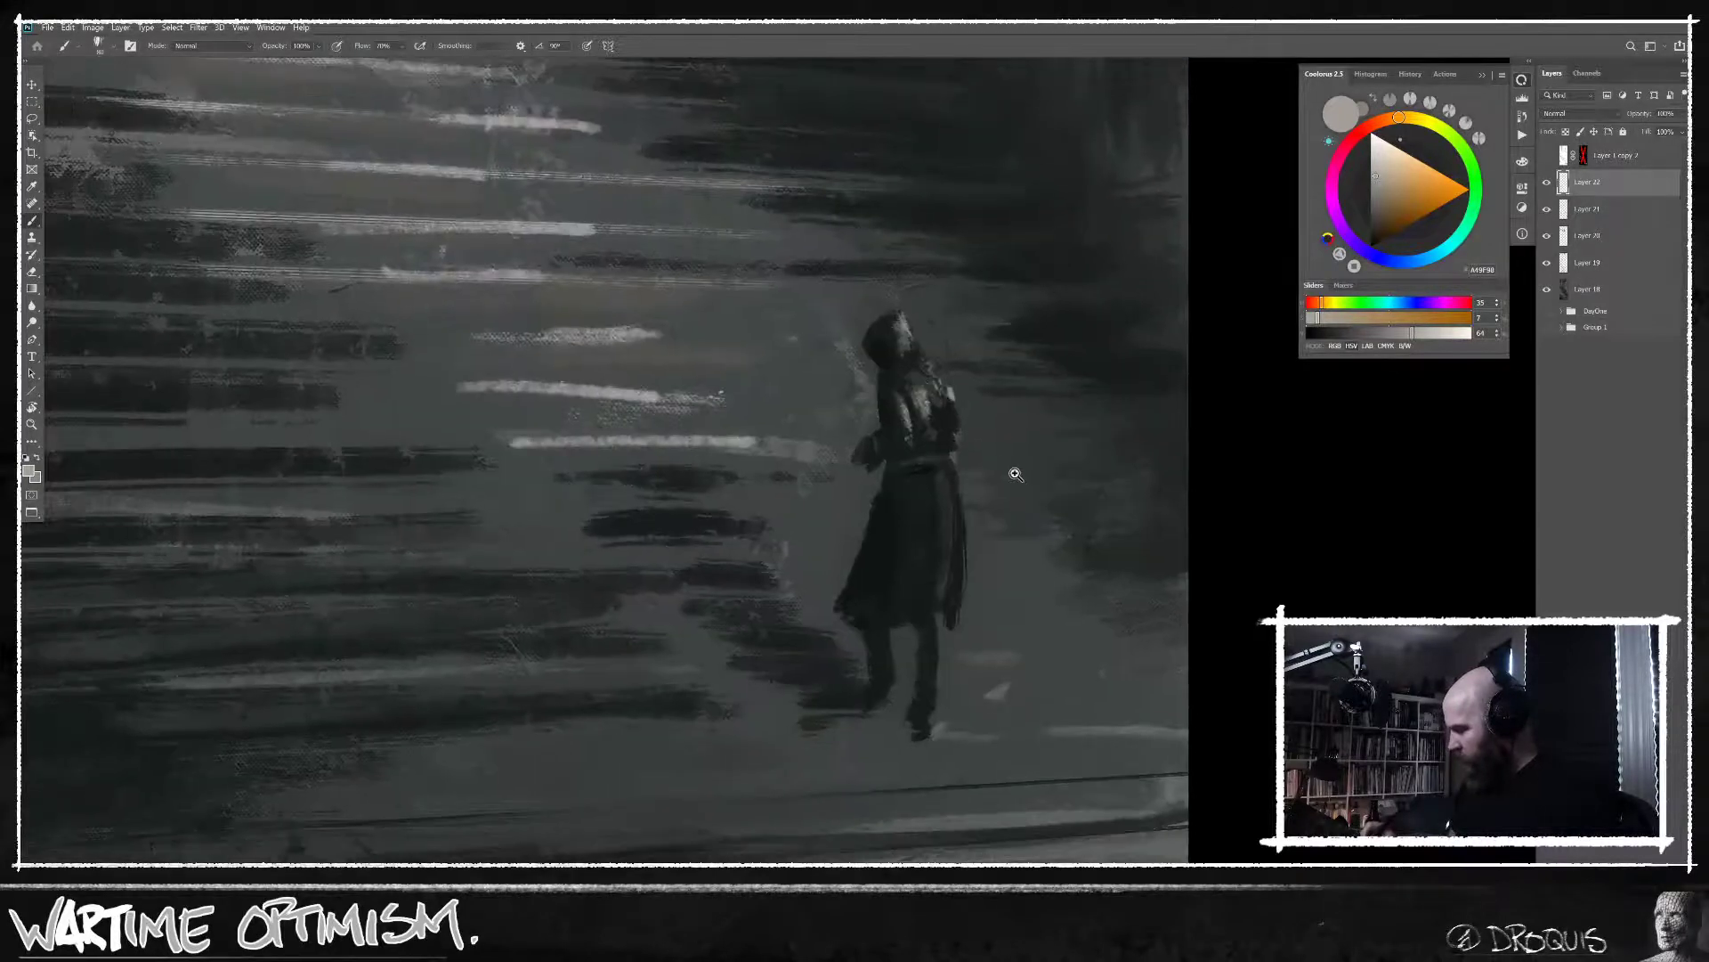
alt+click(896, 504)
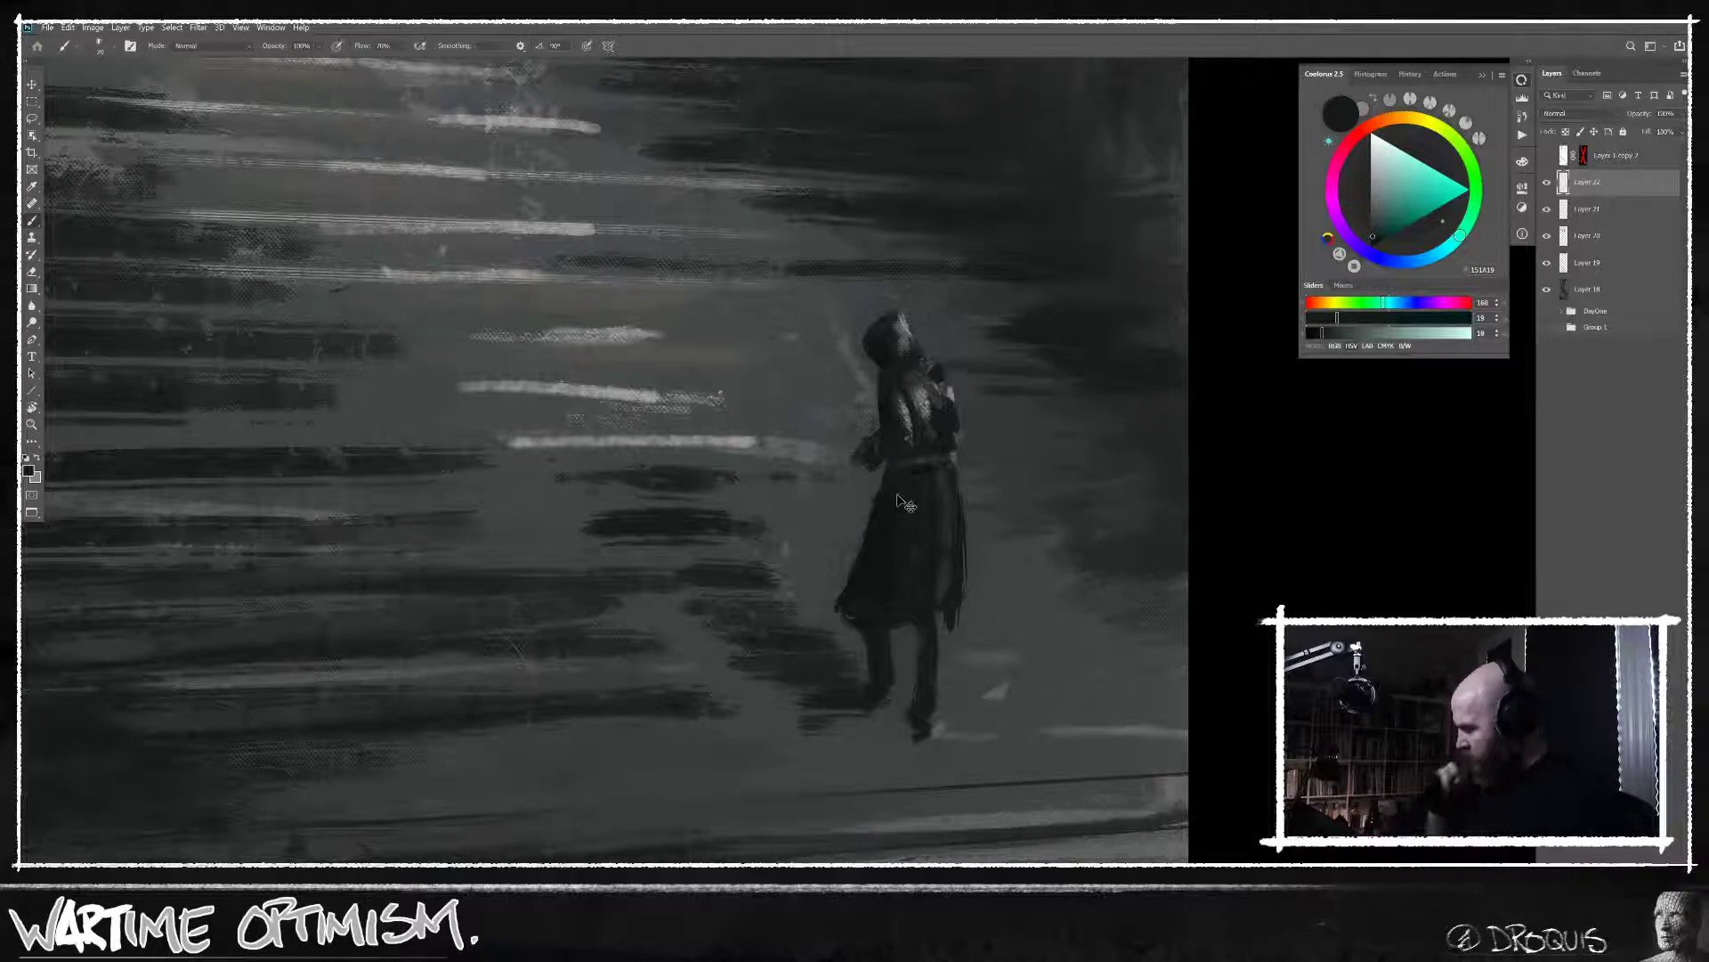
alt+click(932, 368)
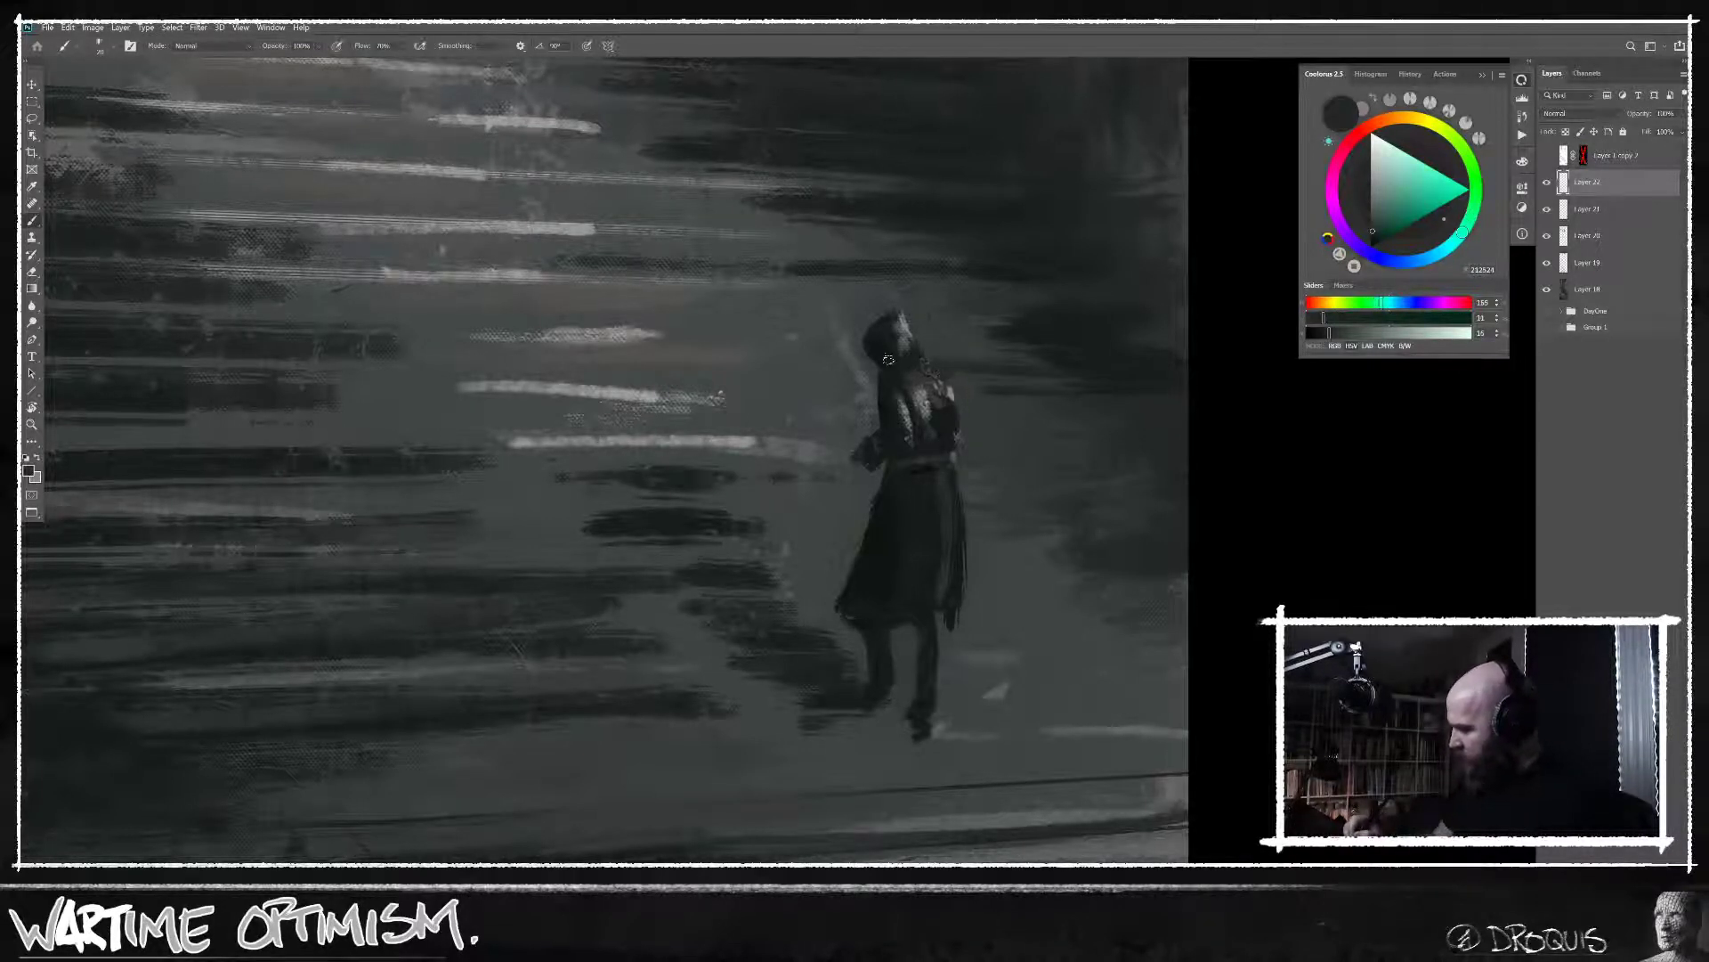
alt+click(901, 331)
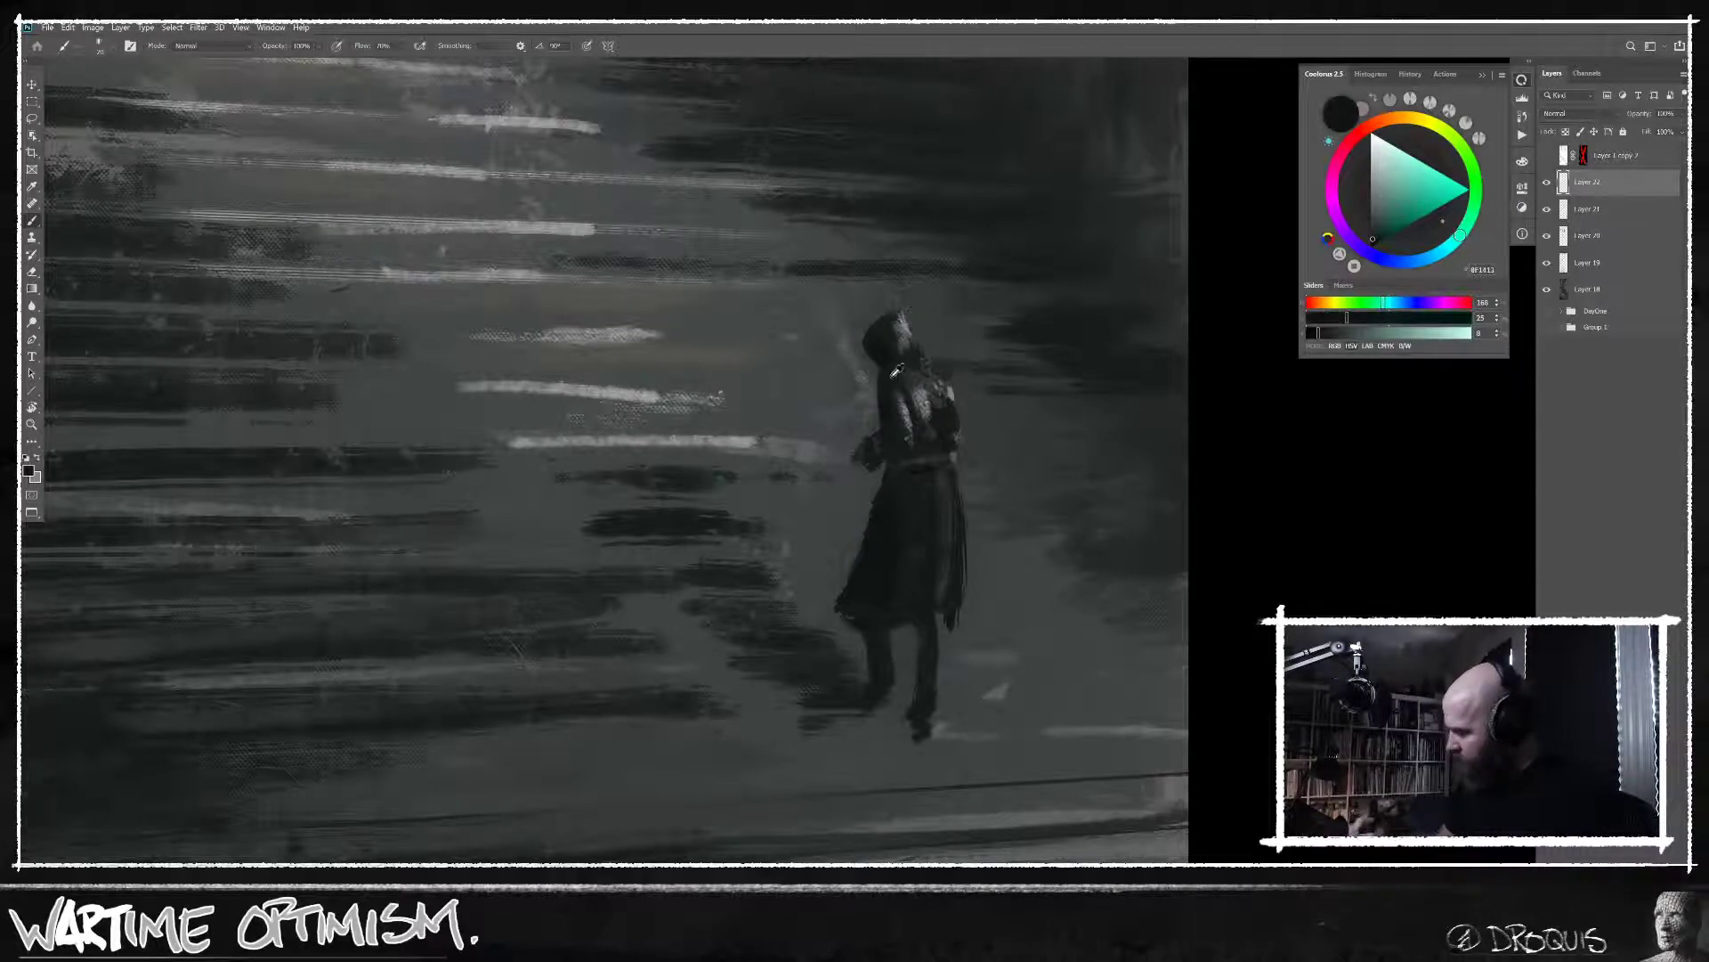
alt+click(920, 370)
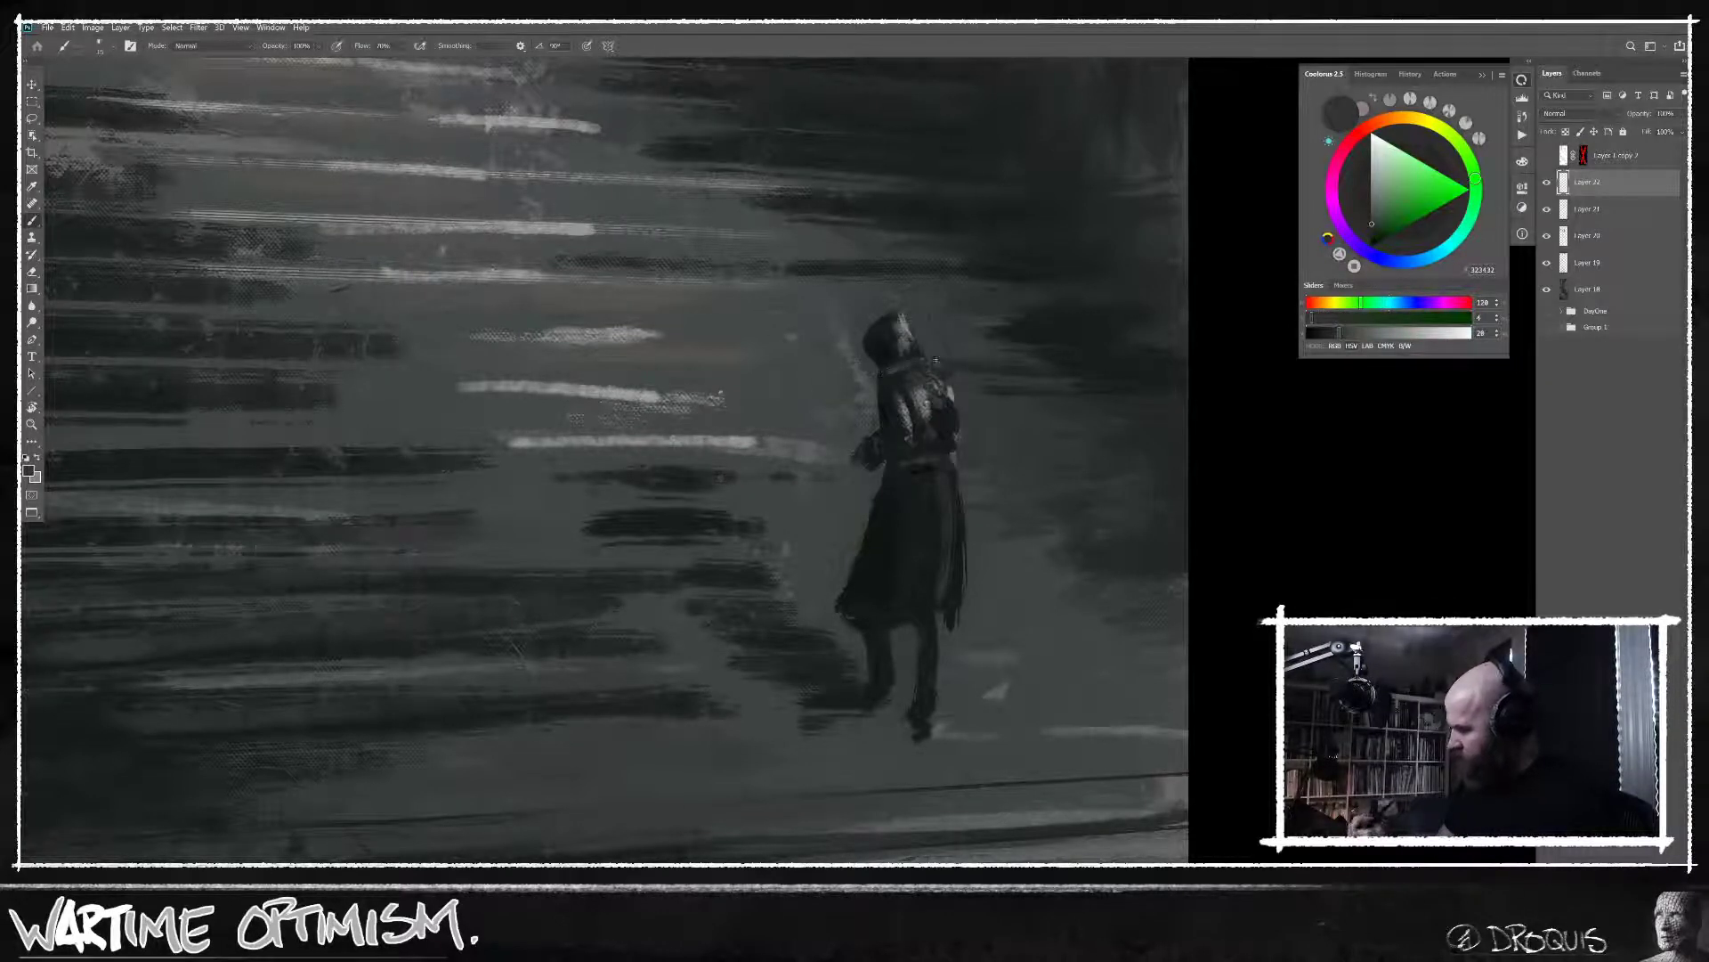
Pick the tapered brush preset with a triangular tip and reset the painting colours to the default black.
right_click(993, 374)
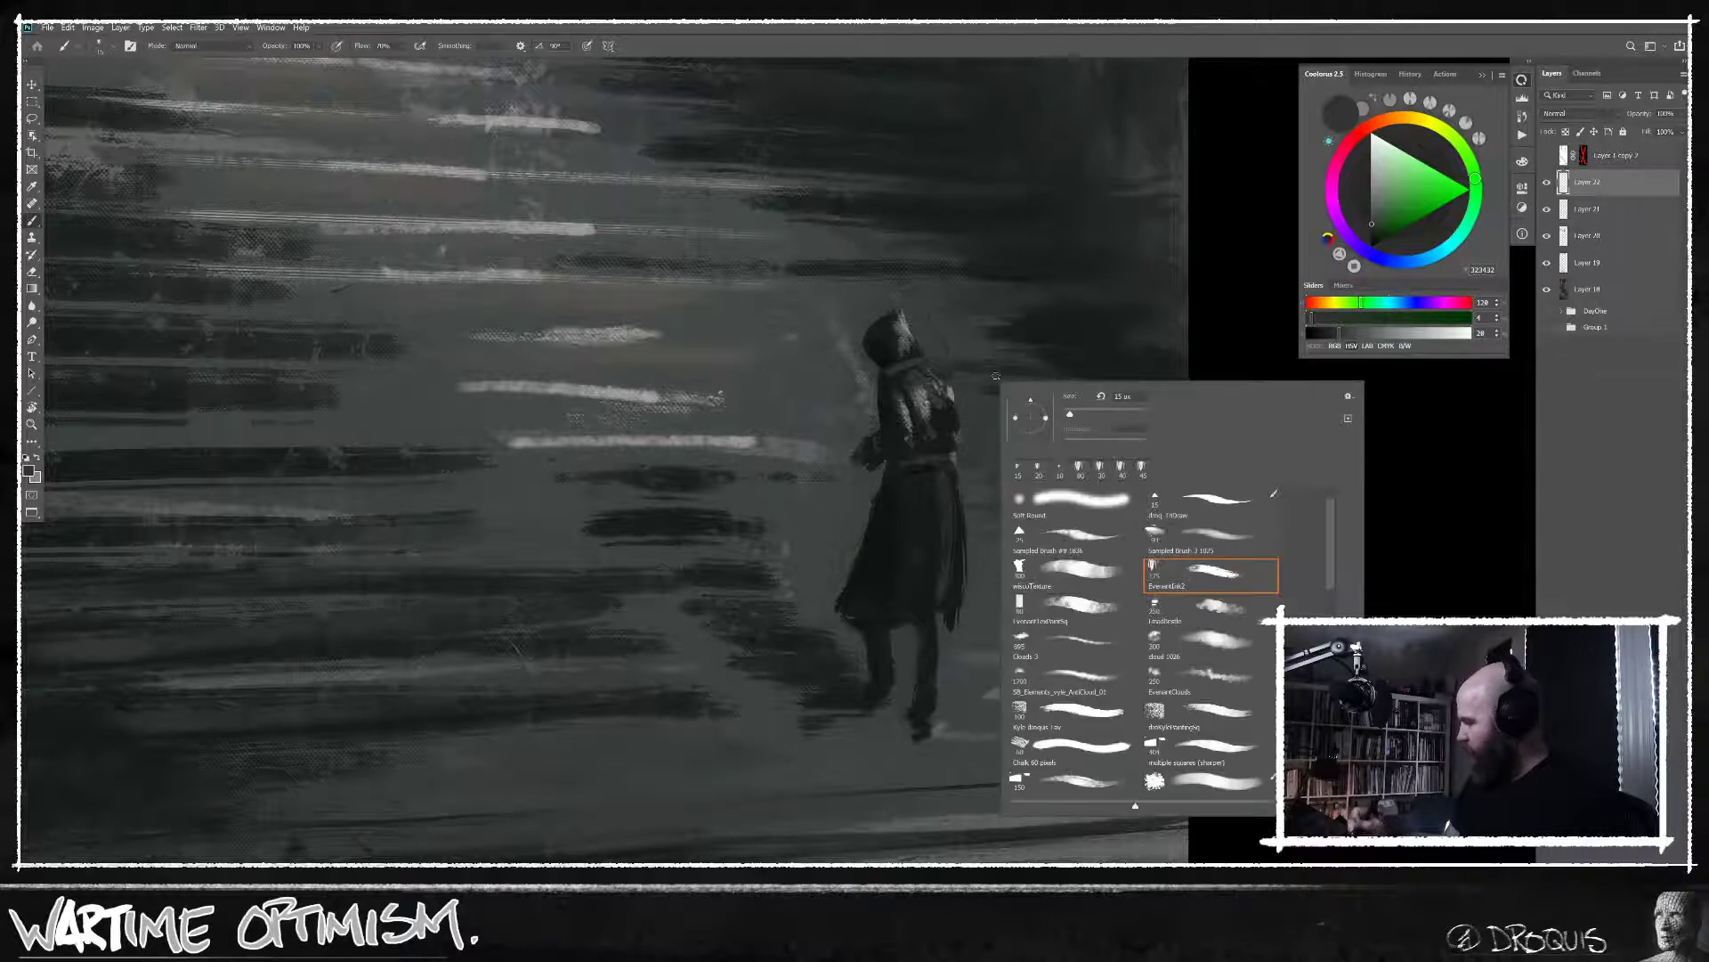
double_click(1223, 517)
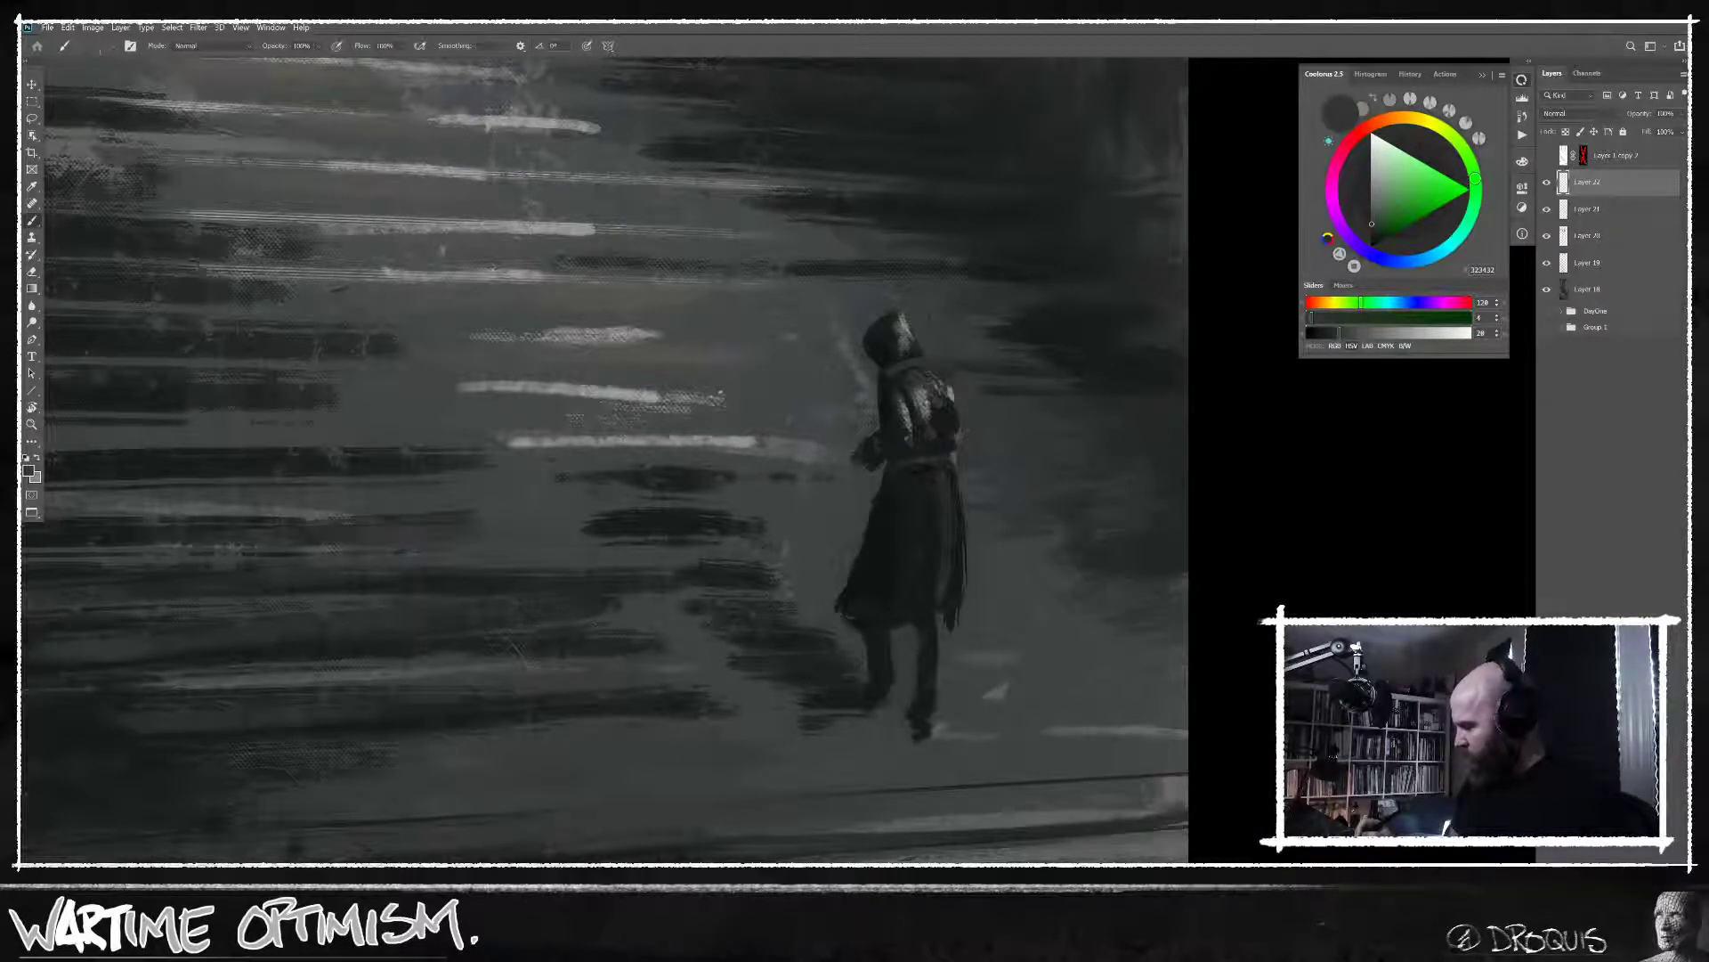
key(d)
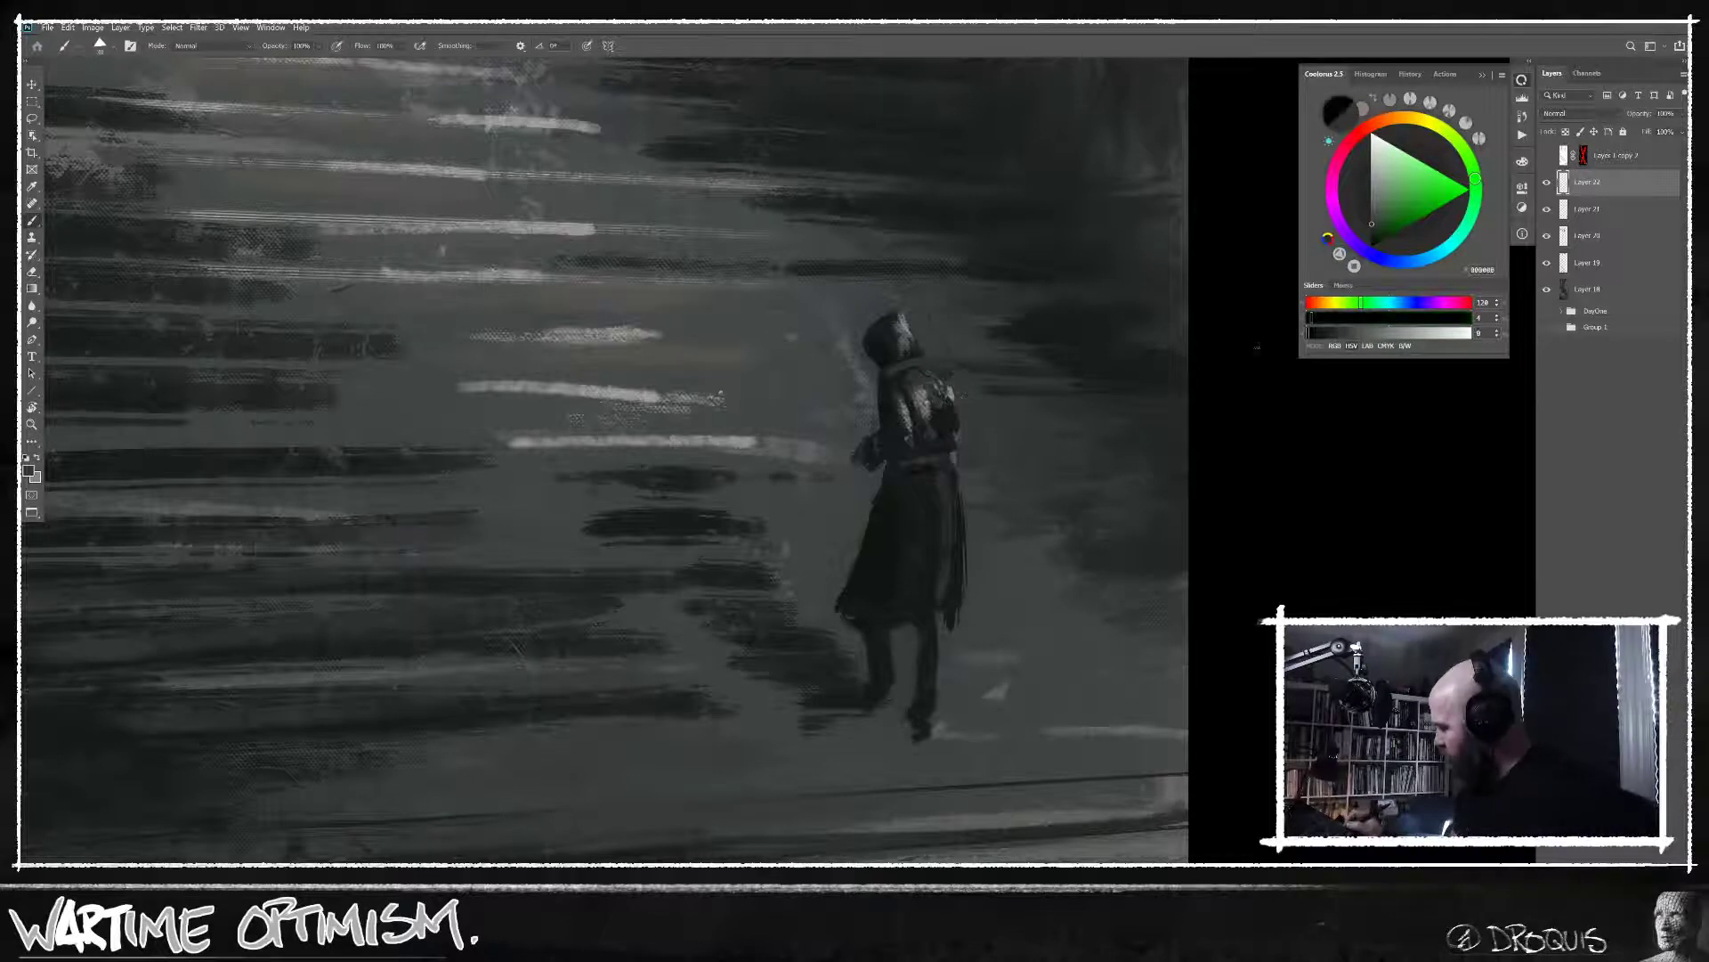
Add a new empty layer for repainting the figure, choose another brush preset, and undo the test stroke.
key(ctrl+shift+alt+n)
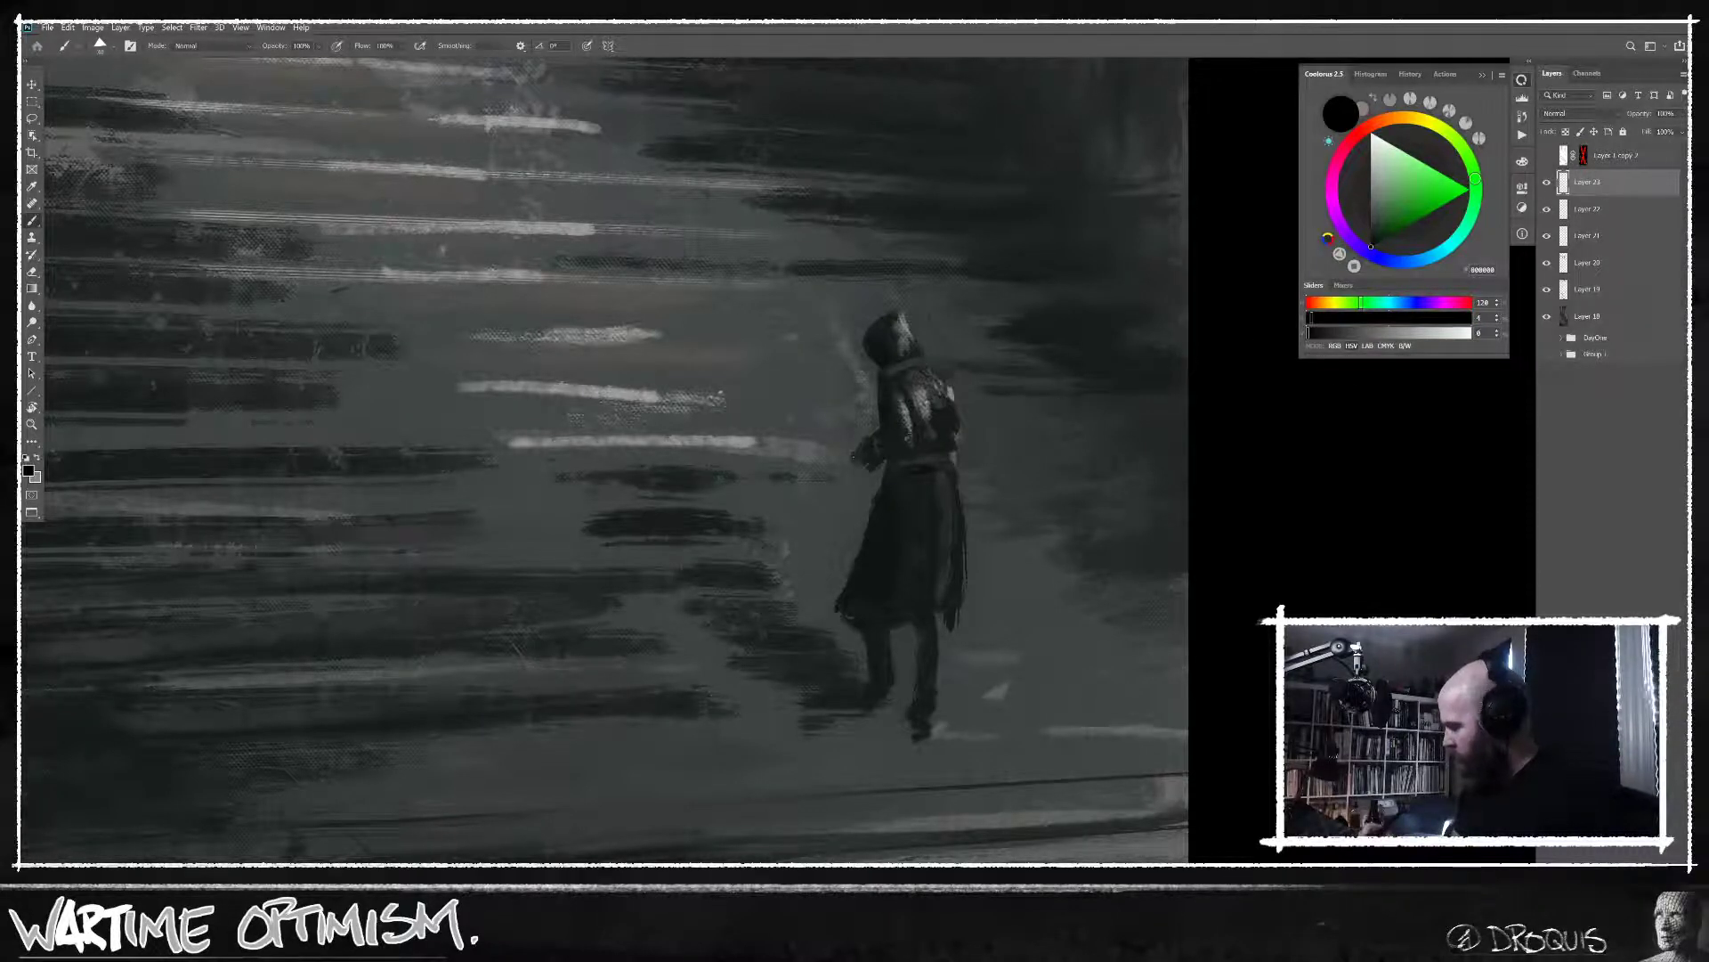
right_click(1004, 458)
double_click(1091, 610)
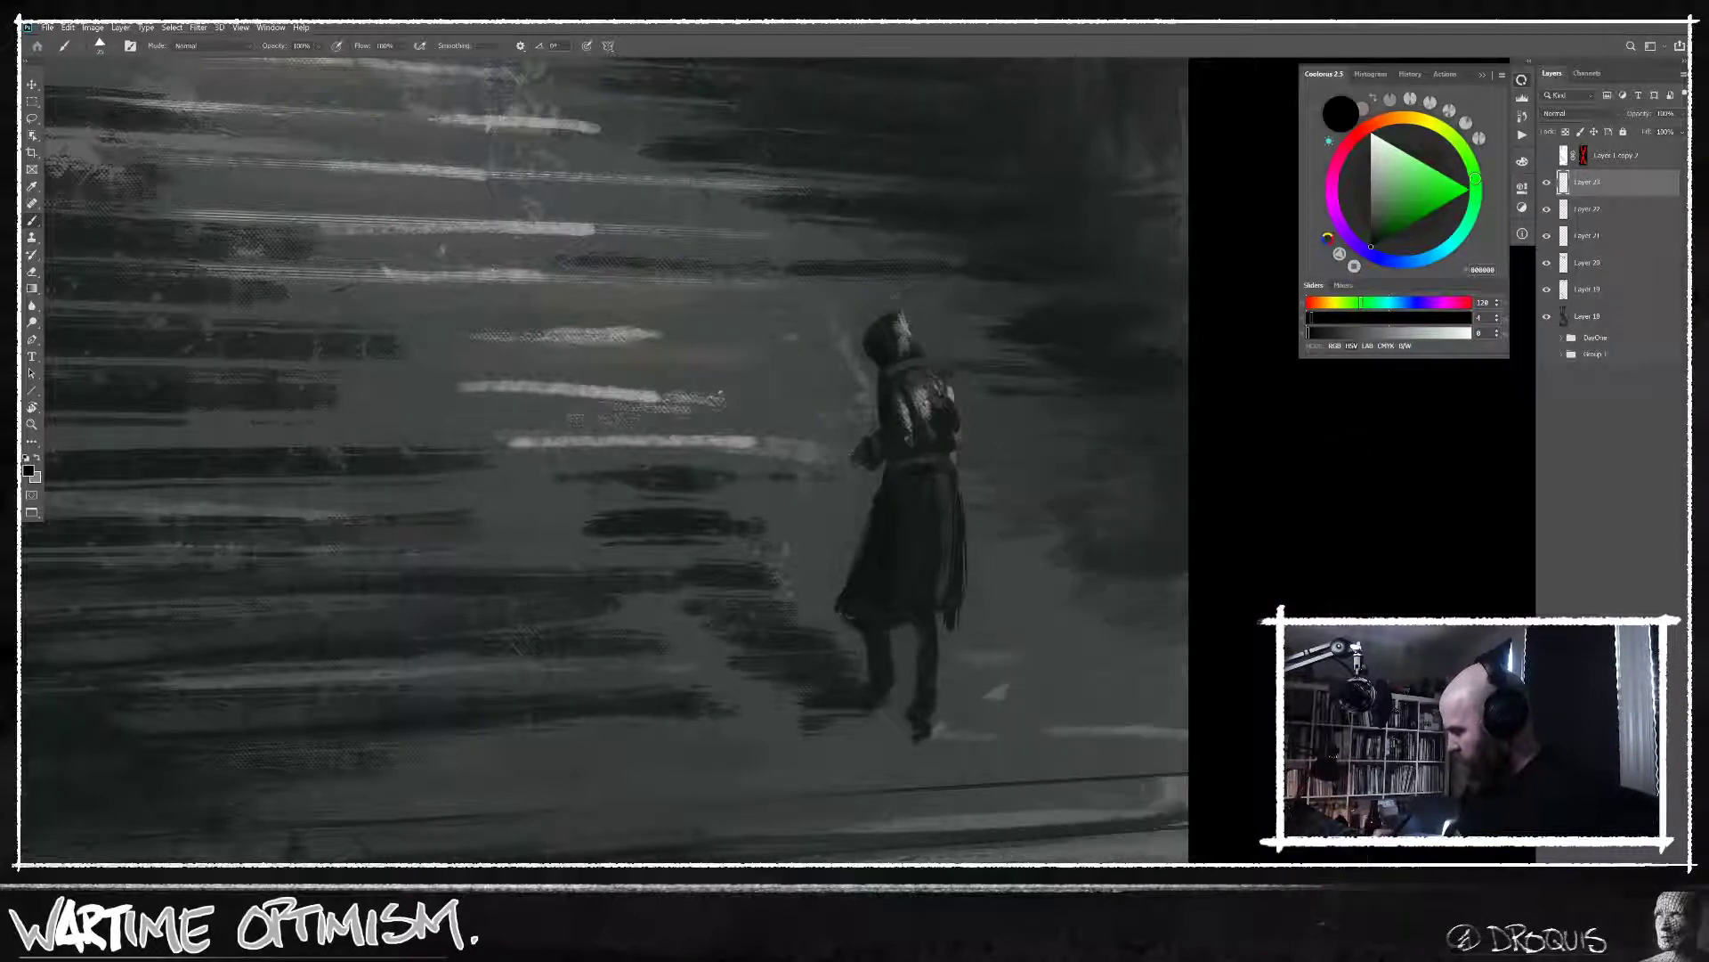
drag(837, 558, 1056, 470)
key(ctrl+z)
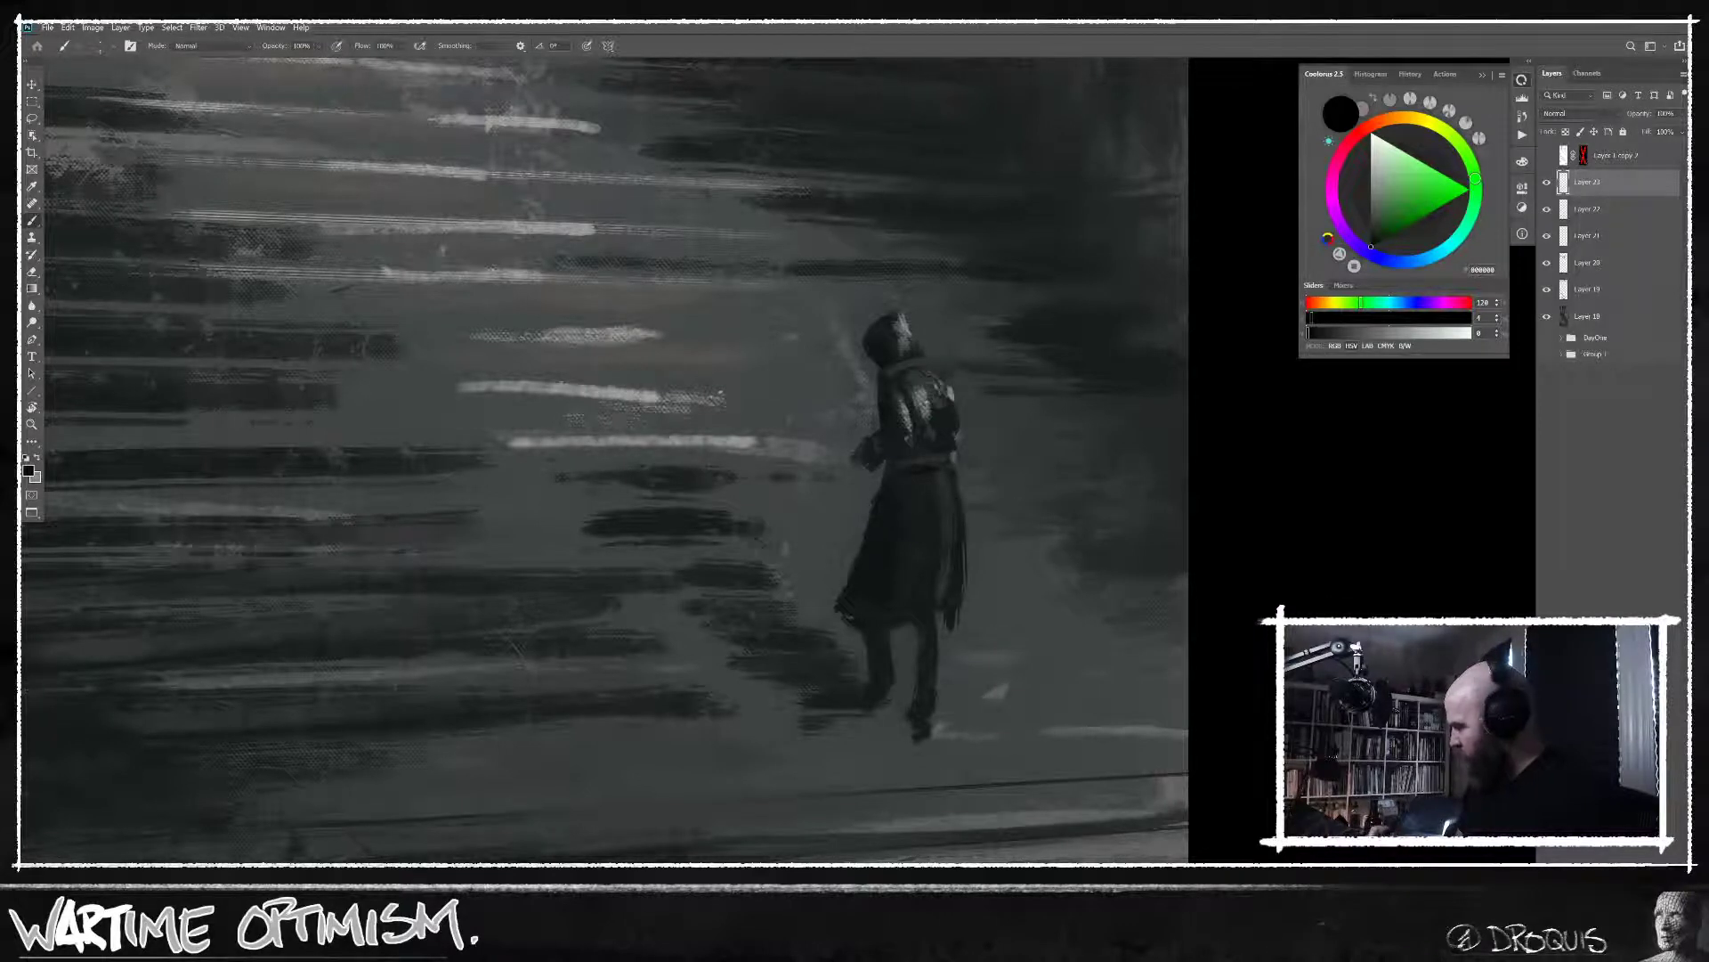
Sample near-black from the figure and paint dark strokes down the coat's right side, along its hem and over the back.
alt+click(887, 369)
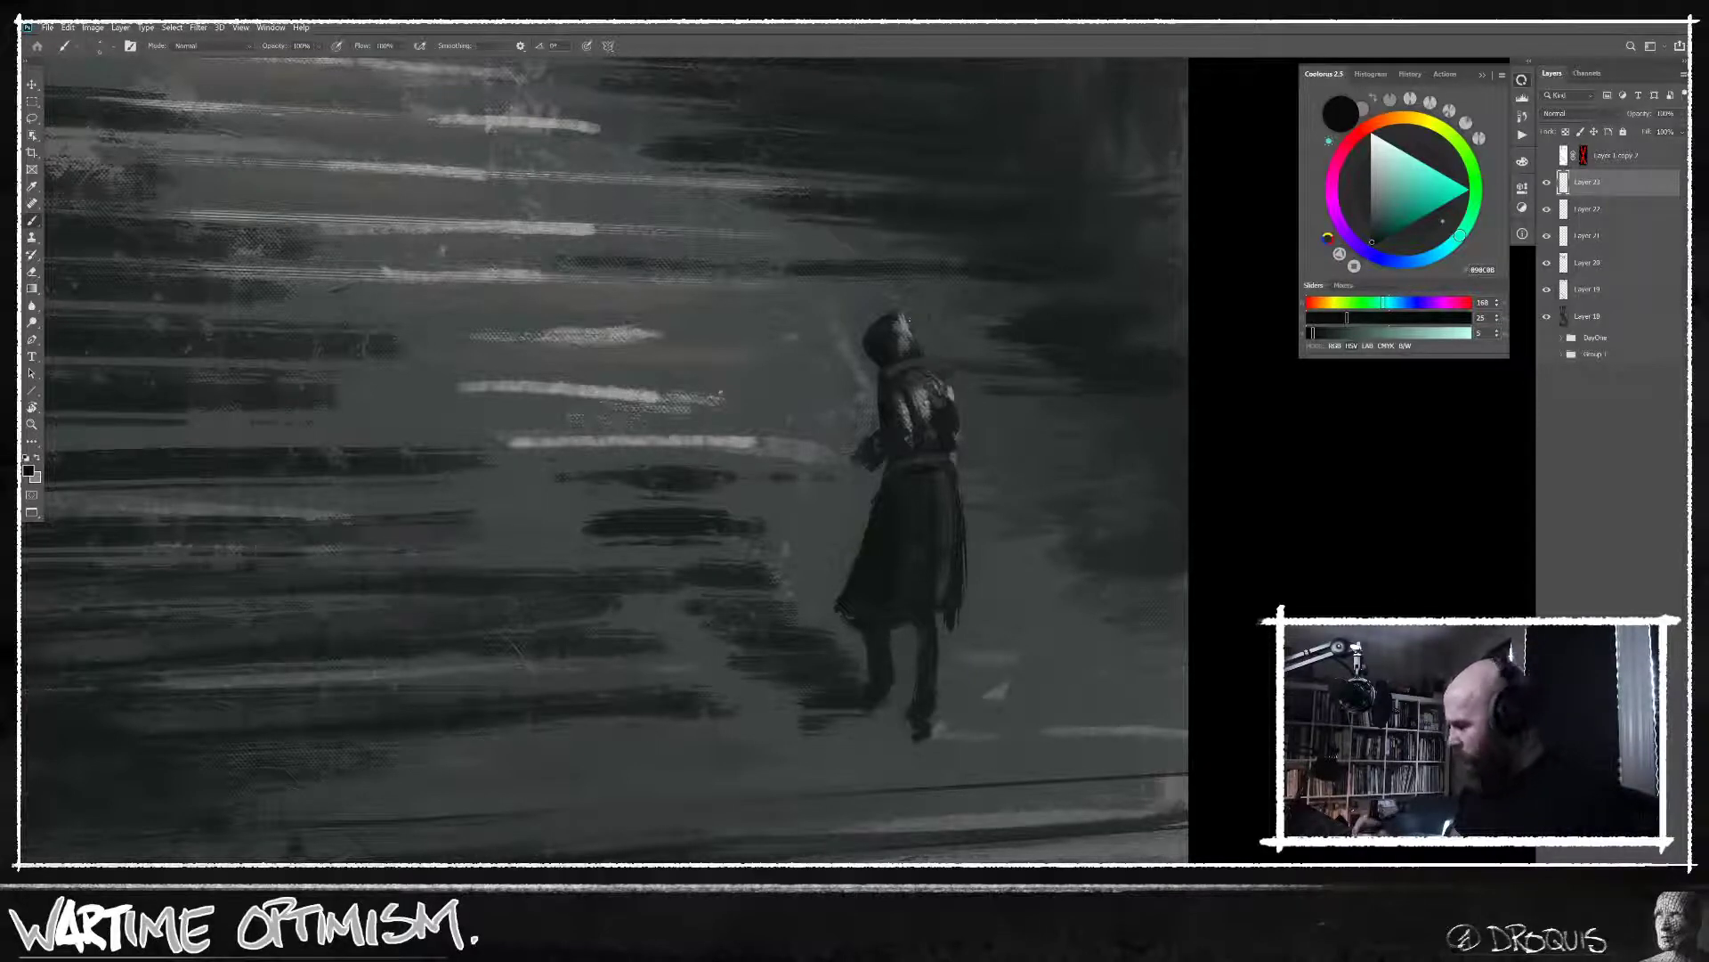
scroll(1000, 389, down, 2)
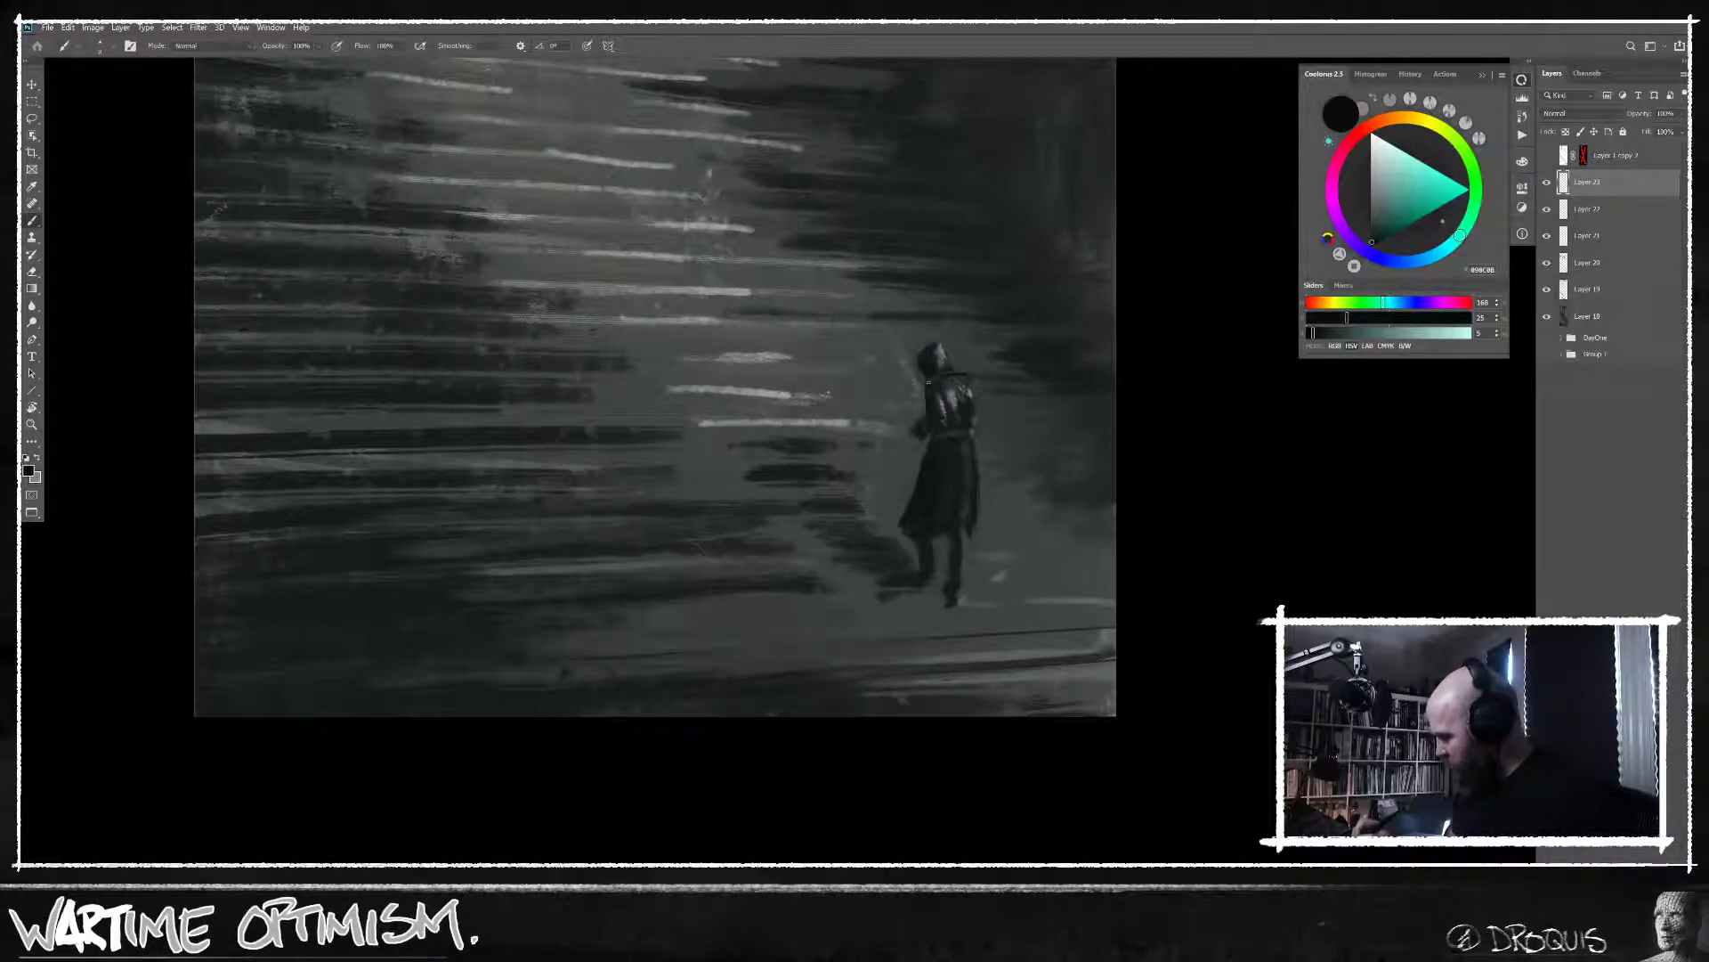
scroll(1057, 499, down, 3)
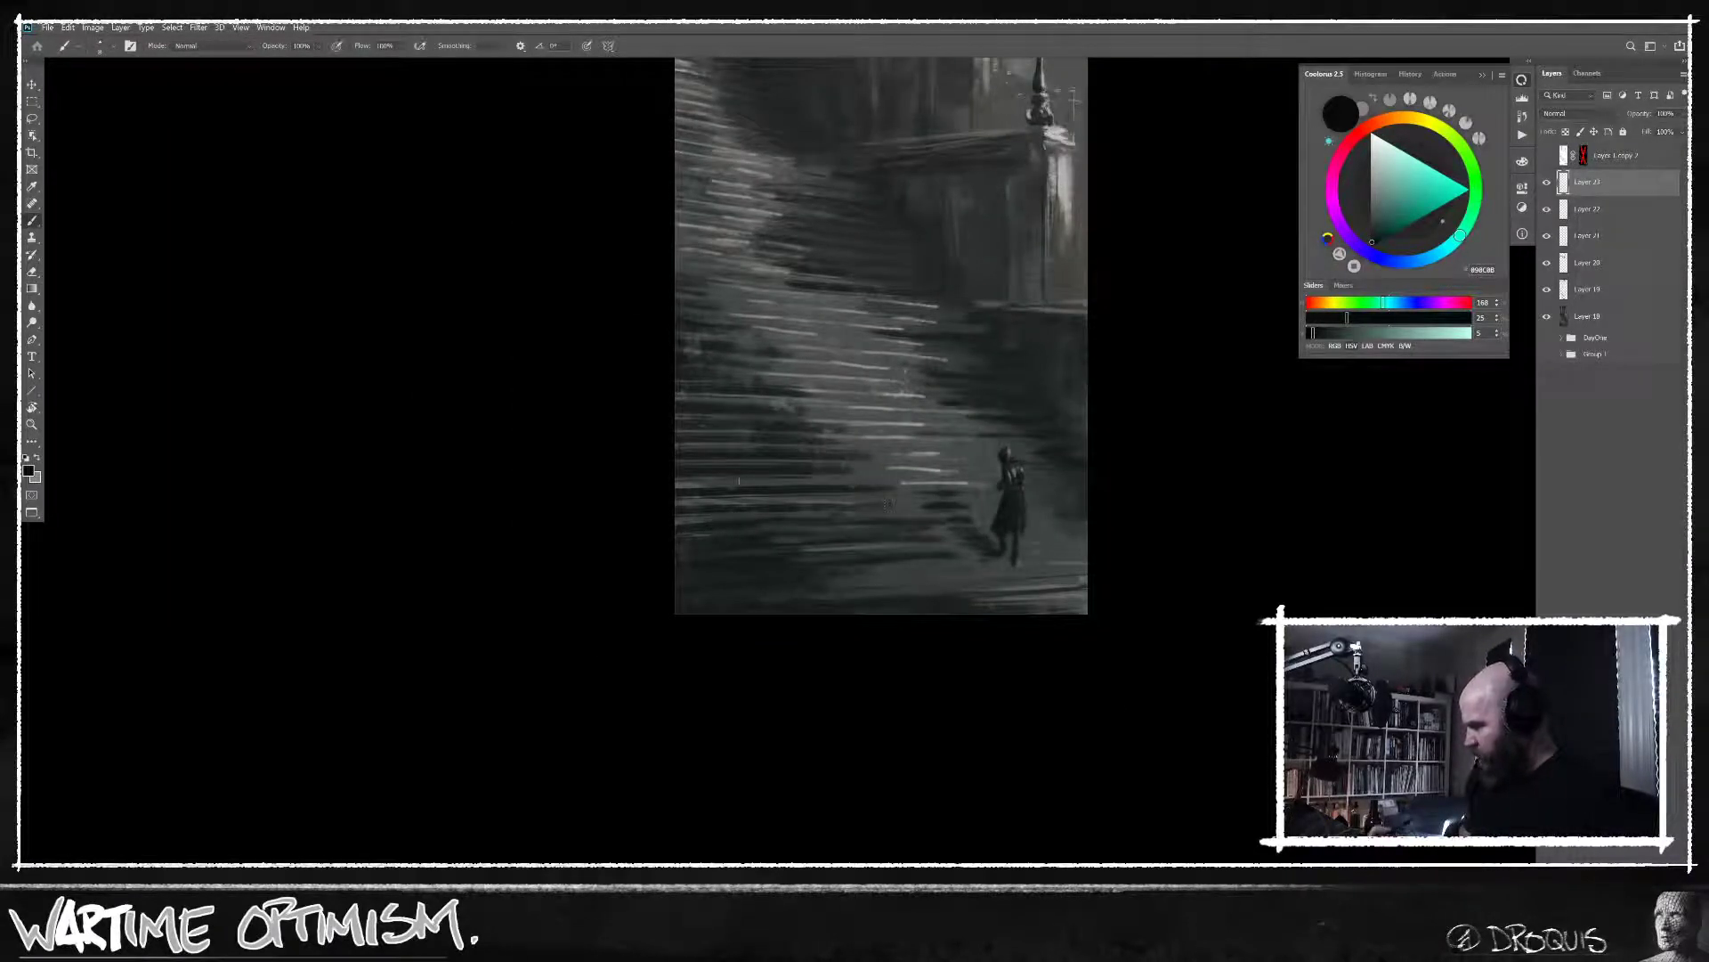
click(1033, 463)
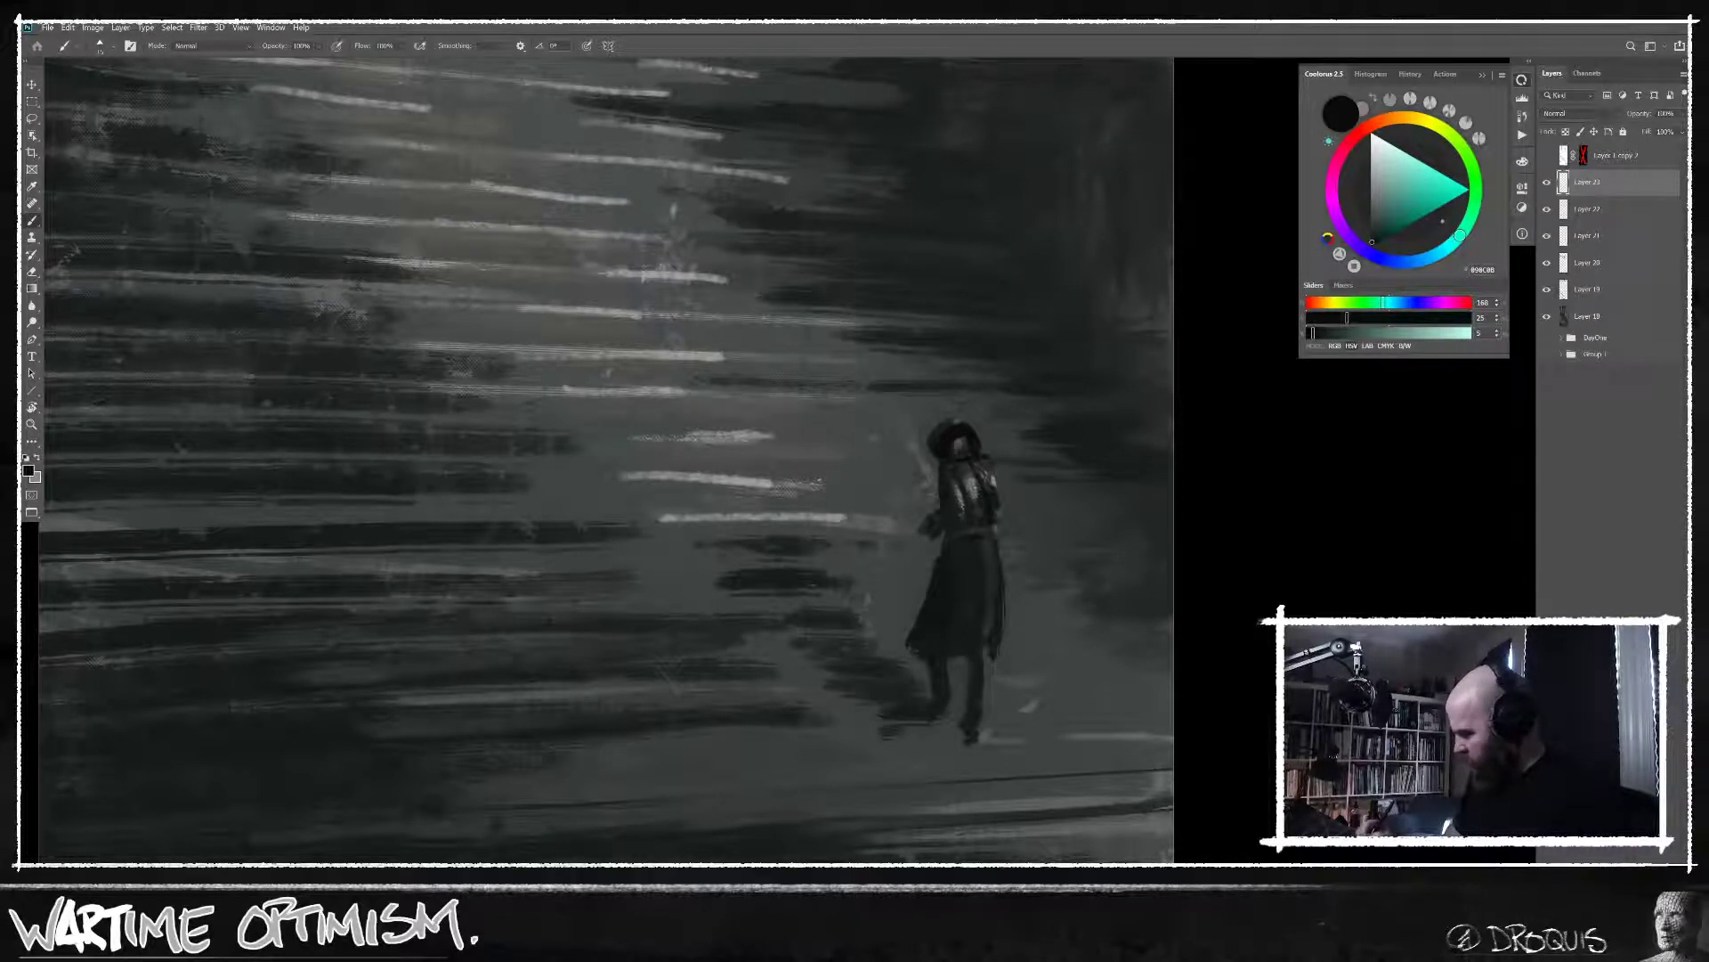
mouse_move(985, 464)
mouse_down()
mouse_move(1001, 567)
mouse_move(989, 677)
mouse_move(1010, 690)
mouse_up()
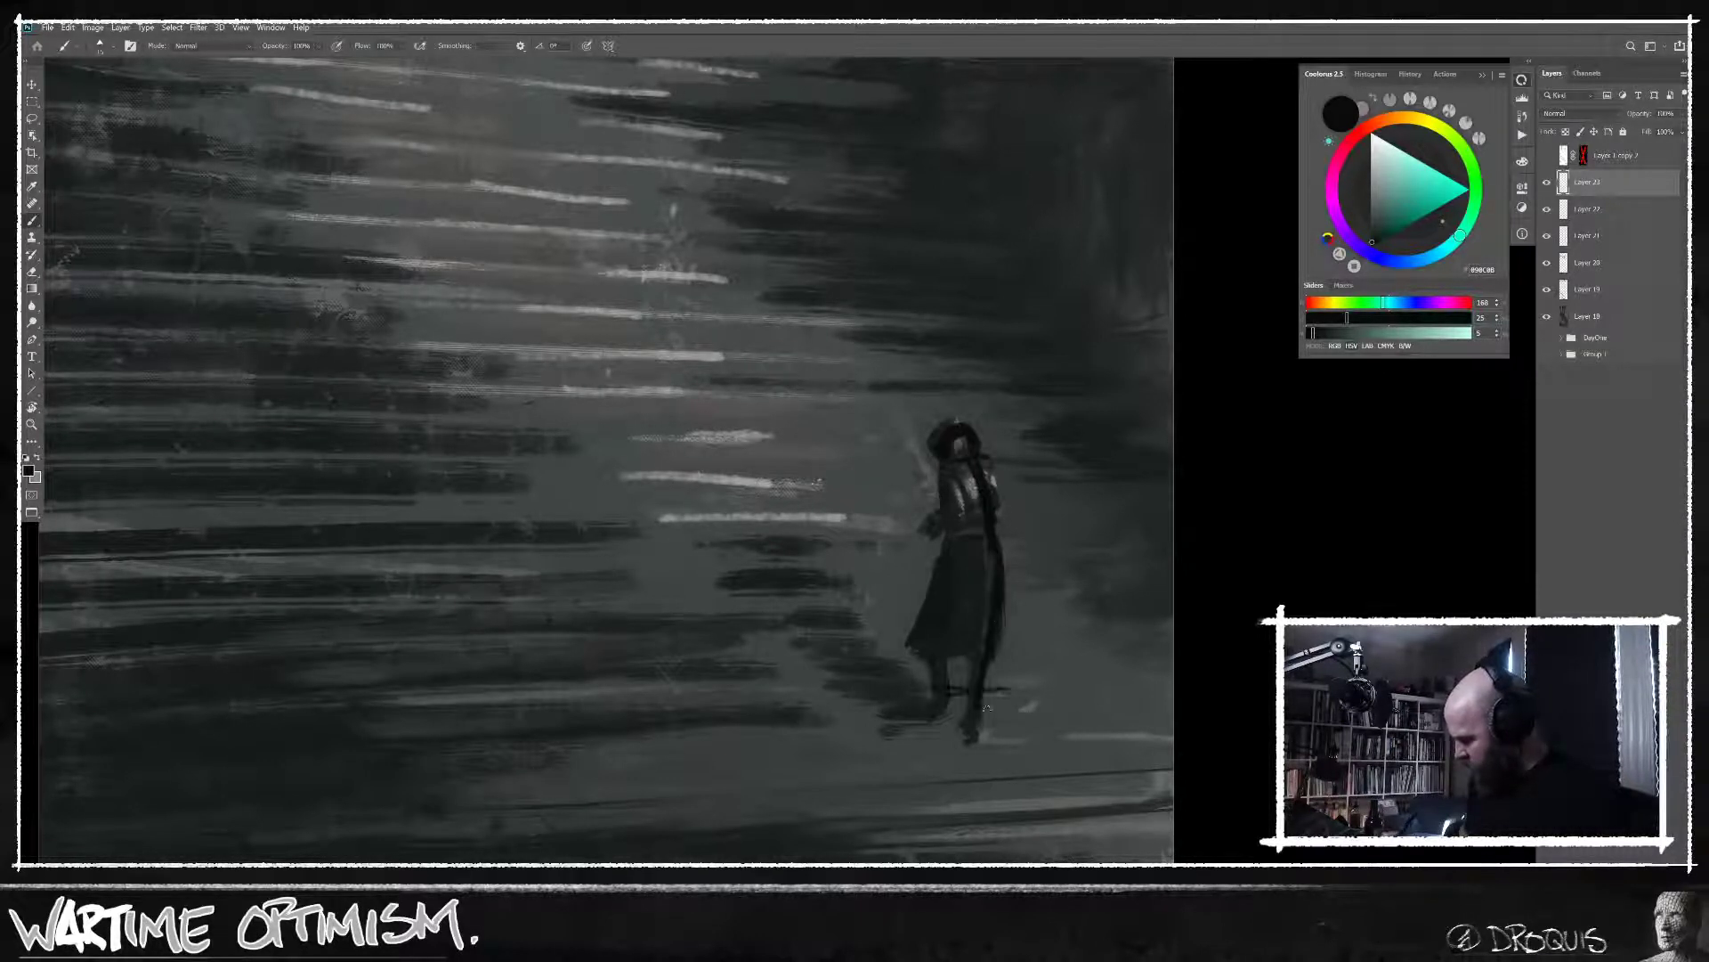
drag(975, 483, 977, 530)
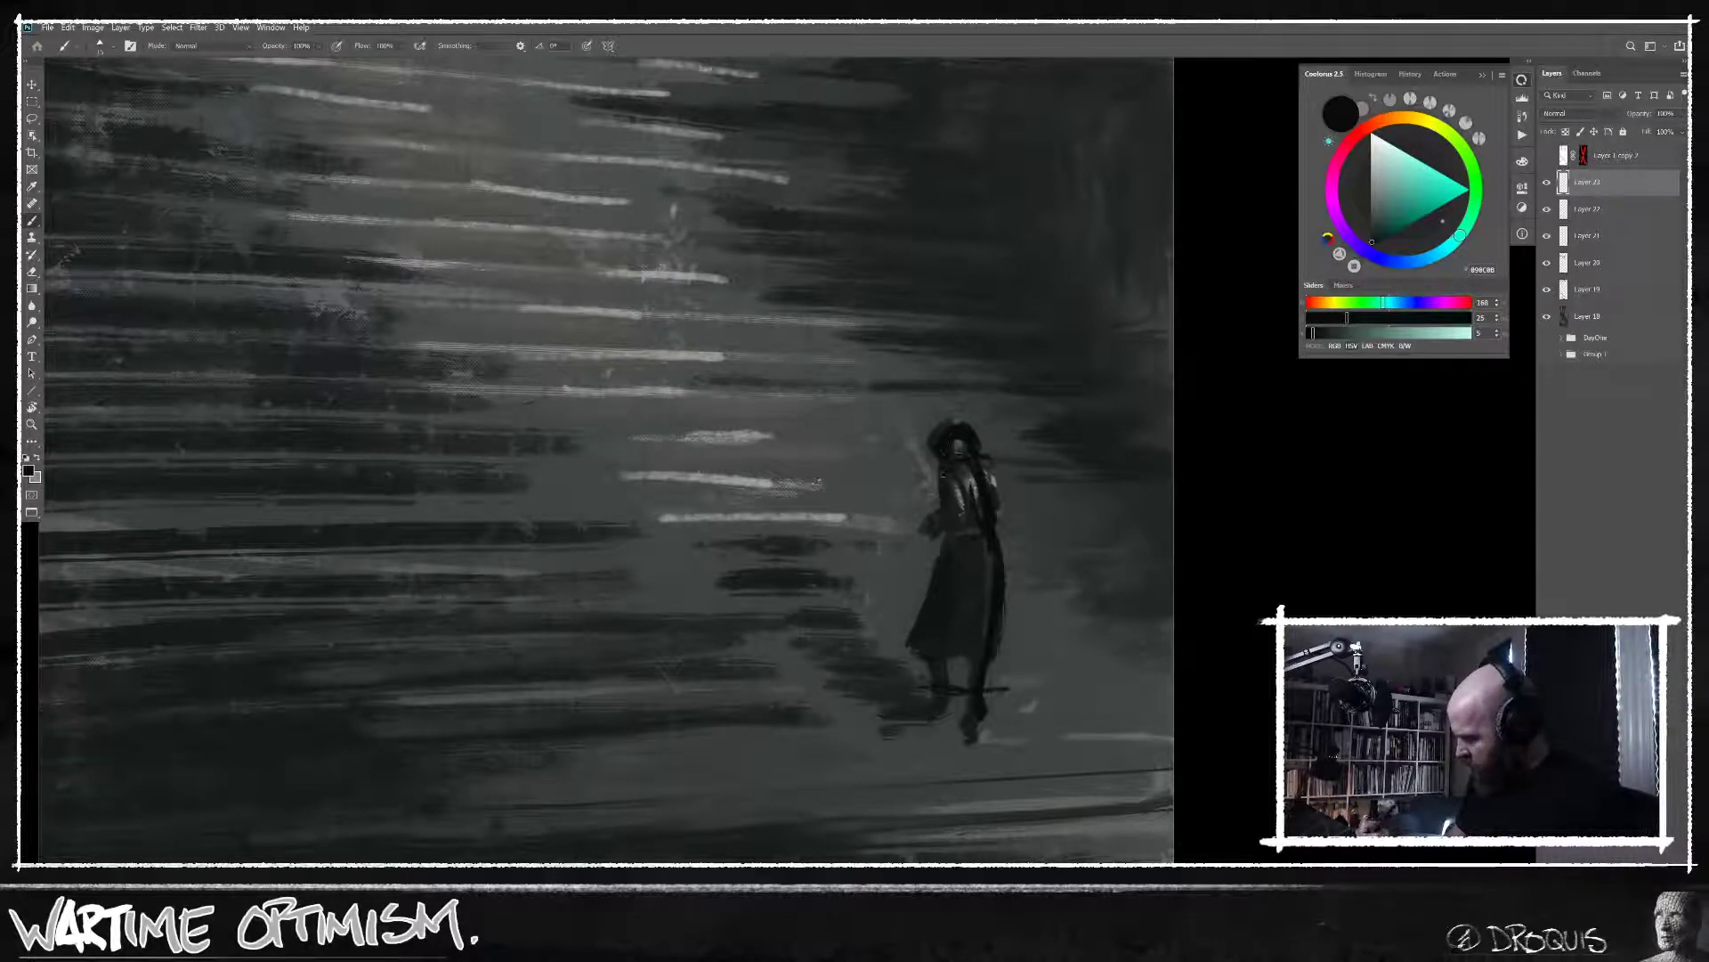
Outline the right shoulder and a wider, fuller coat around the figure in near-black, undoing the stray loop at the waist.
mouse_move(982, 463)
mouse_down()
mouse_move(1000, 459)
mouse_move(956, 526)
mouse_move(1013, 546)
mouse_up()
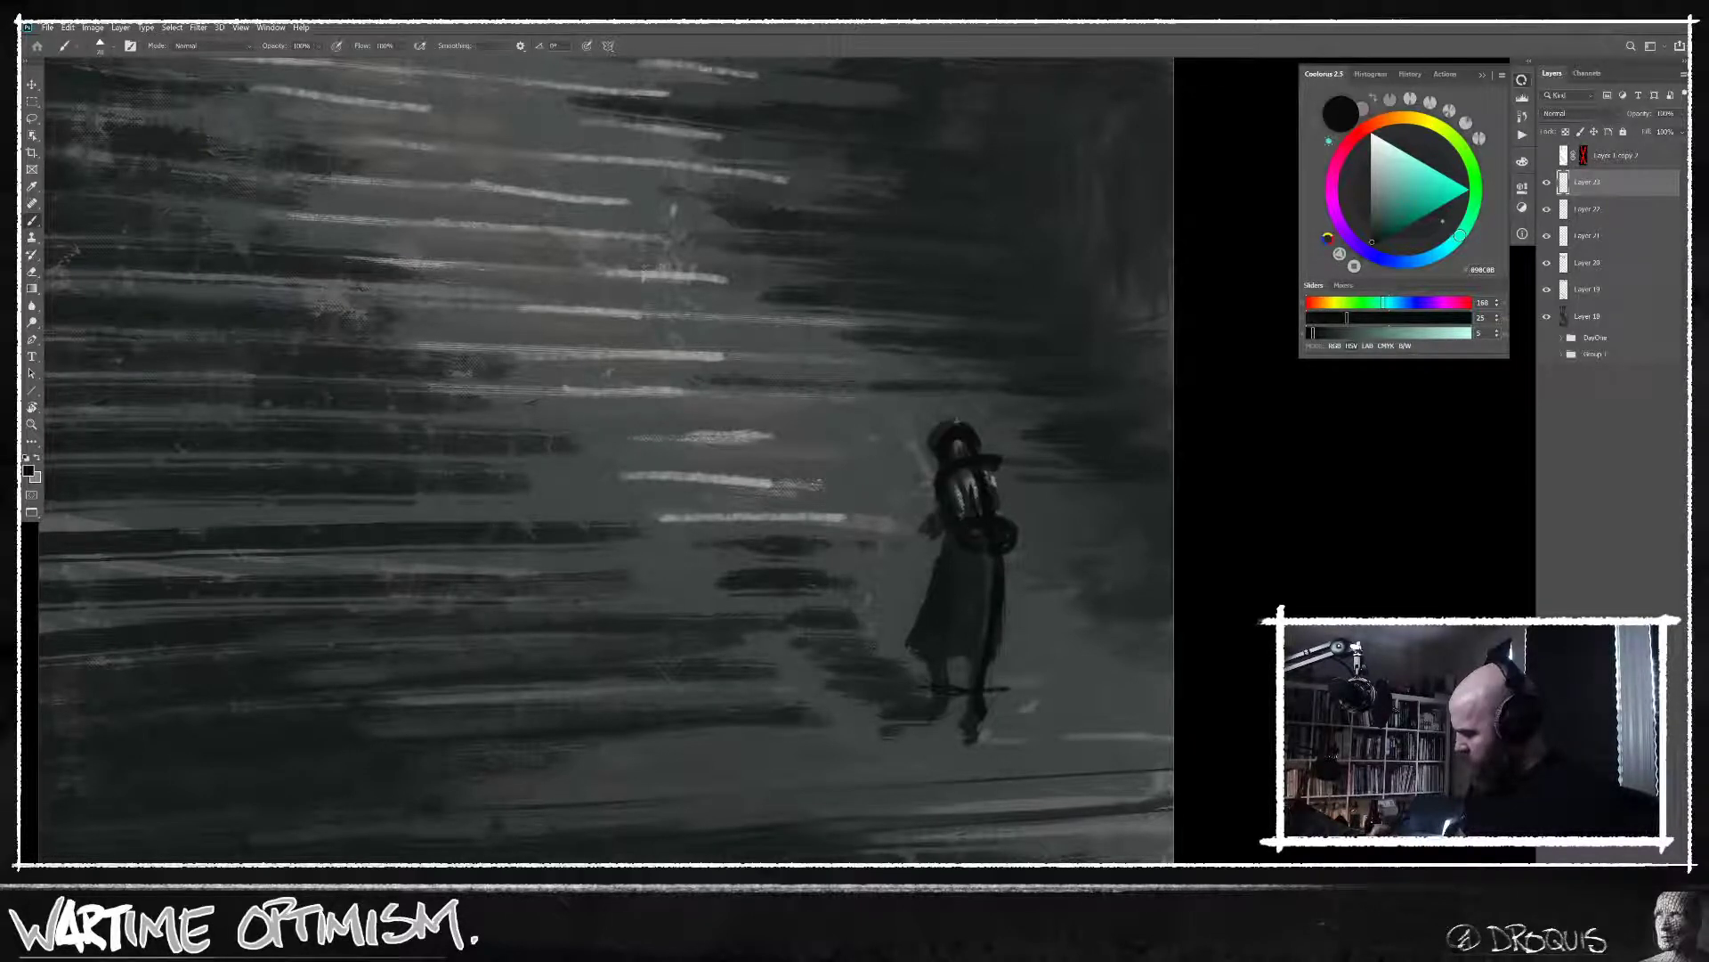
key(ctrl+z)
key(ctrl+z)
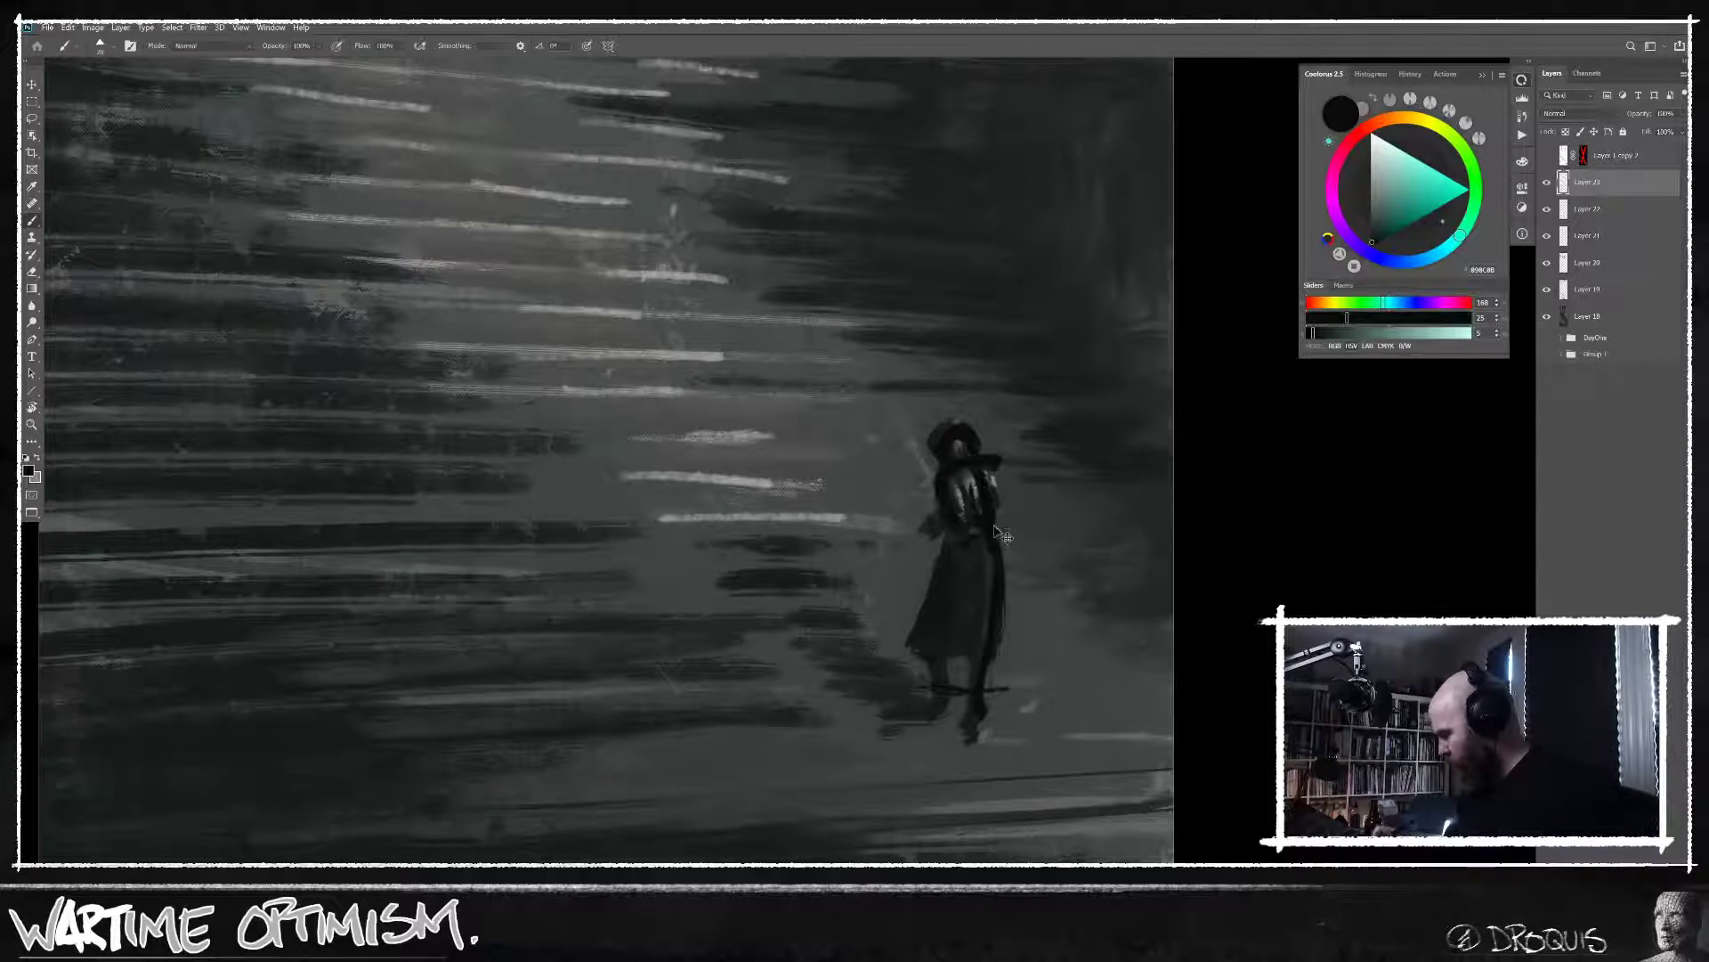
mouse_move(1001, 519)
mouse_down()
mouse_move(968, 547)
mouse_move(1021, 546)
mouse_move(966, 562)
mouse_move(1013, 545)
mouse_move(999, 578)
mouse_move(1020, 522)
mouse_move(1006, 666)
mouse_up()
mouse_move(1017, 601)
mouse_down()
mouse_move(972, 673)
mouse_move(915, 659)
mouse_move(1015, 584)
mouse_up()
drag(946, 659, 945, 678)
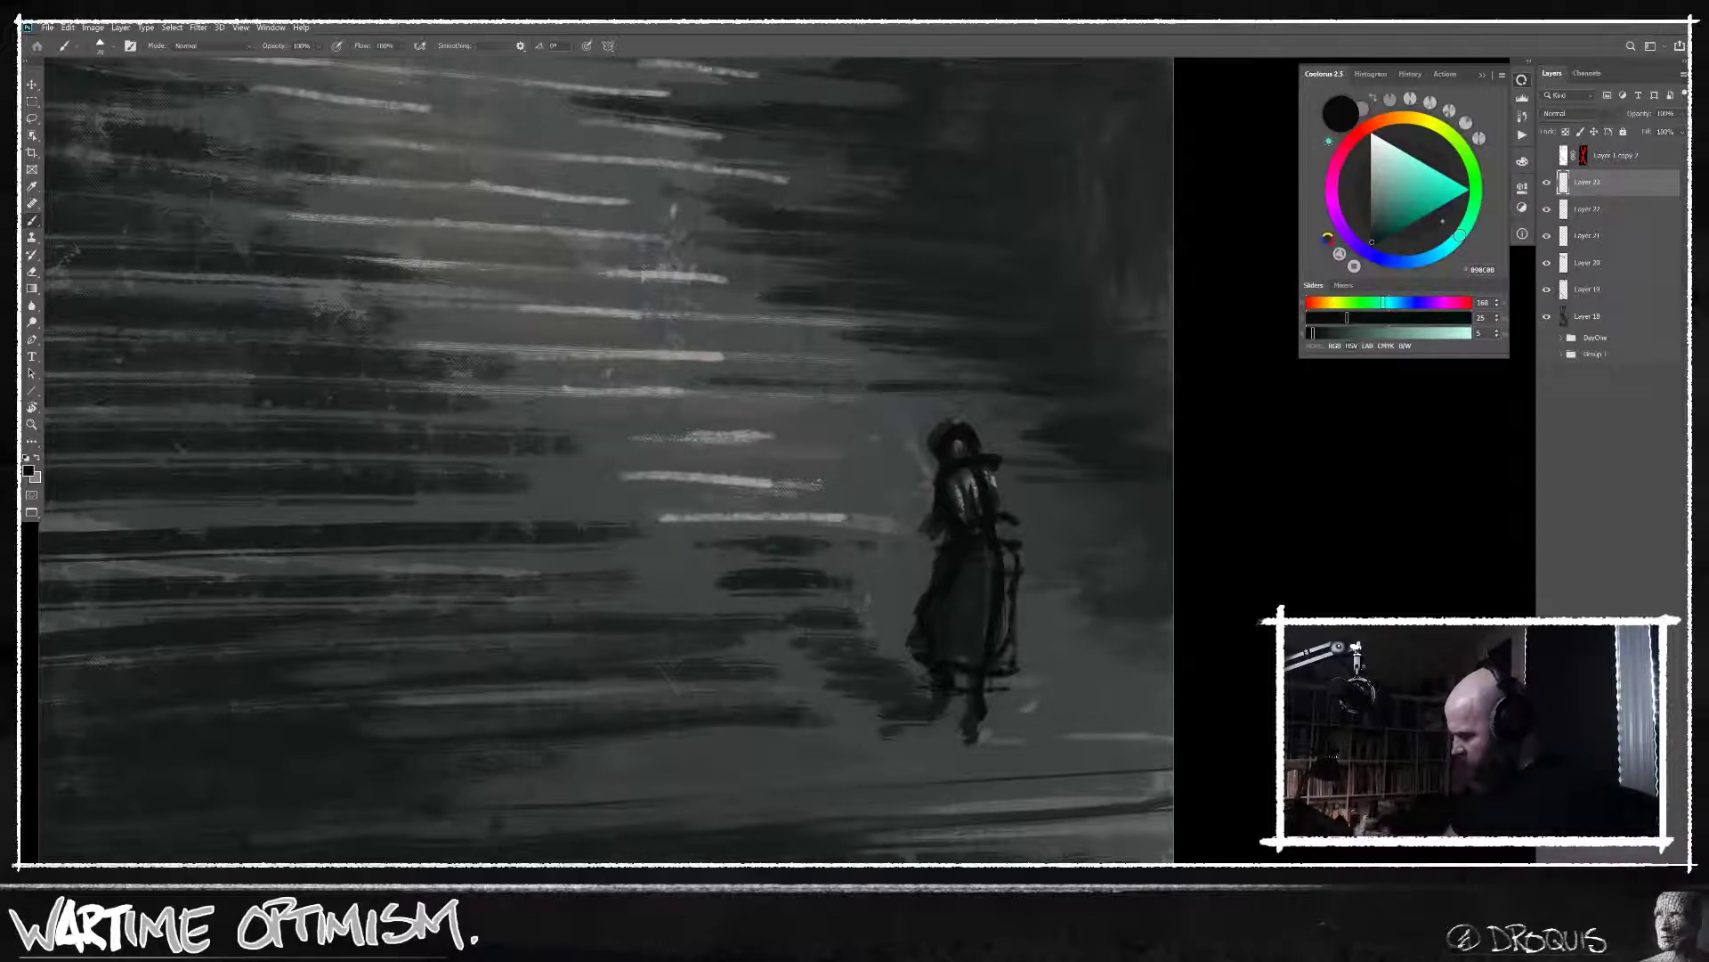
Sample the surrounding grey and paint away the figure's protruding left elbow and the outer edge of the head.
alt+click(936, 501)
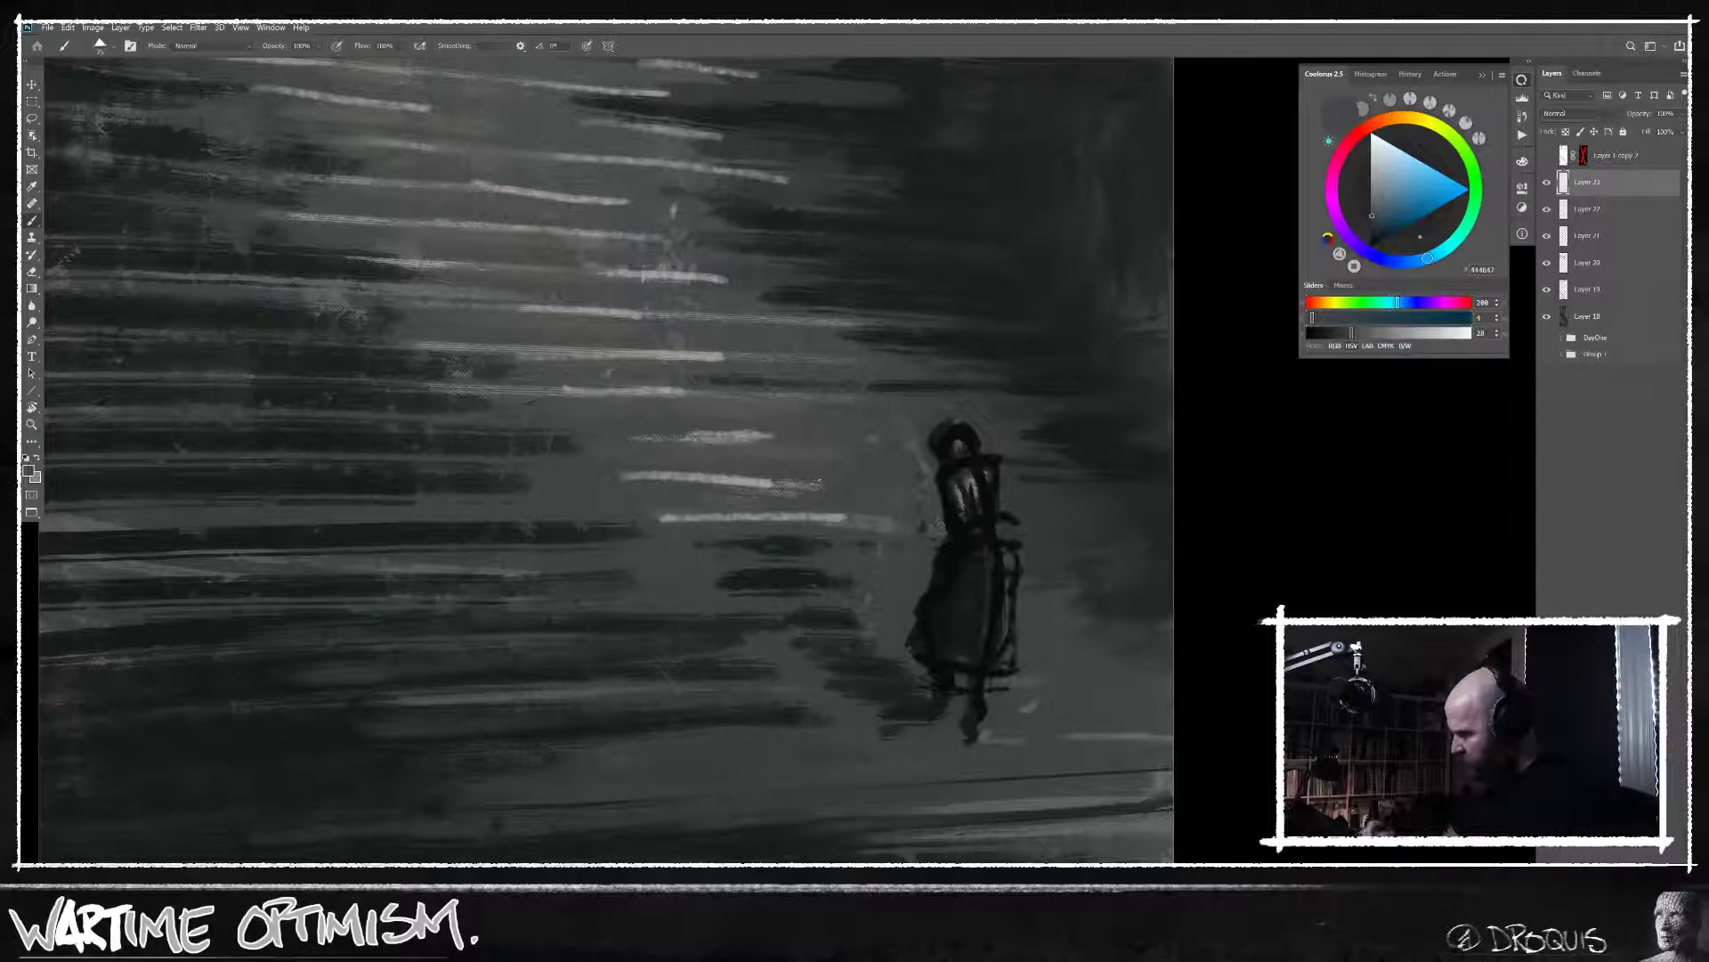
alt+click(947, 432)
drag(933, 436, 931, 453)
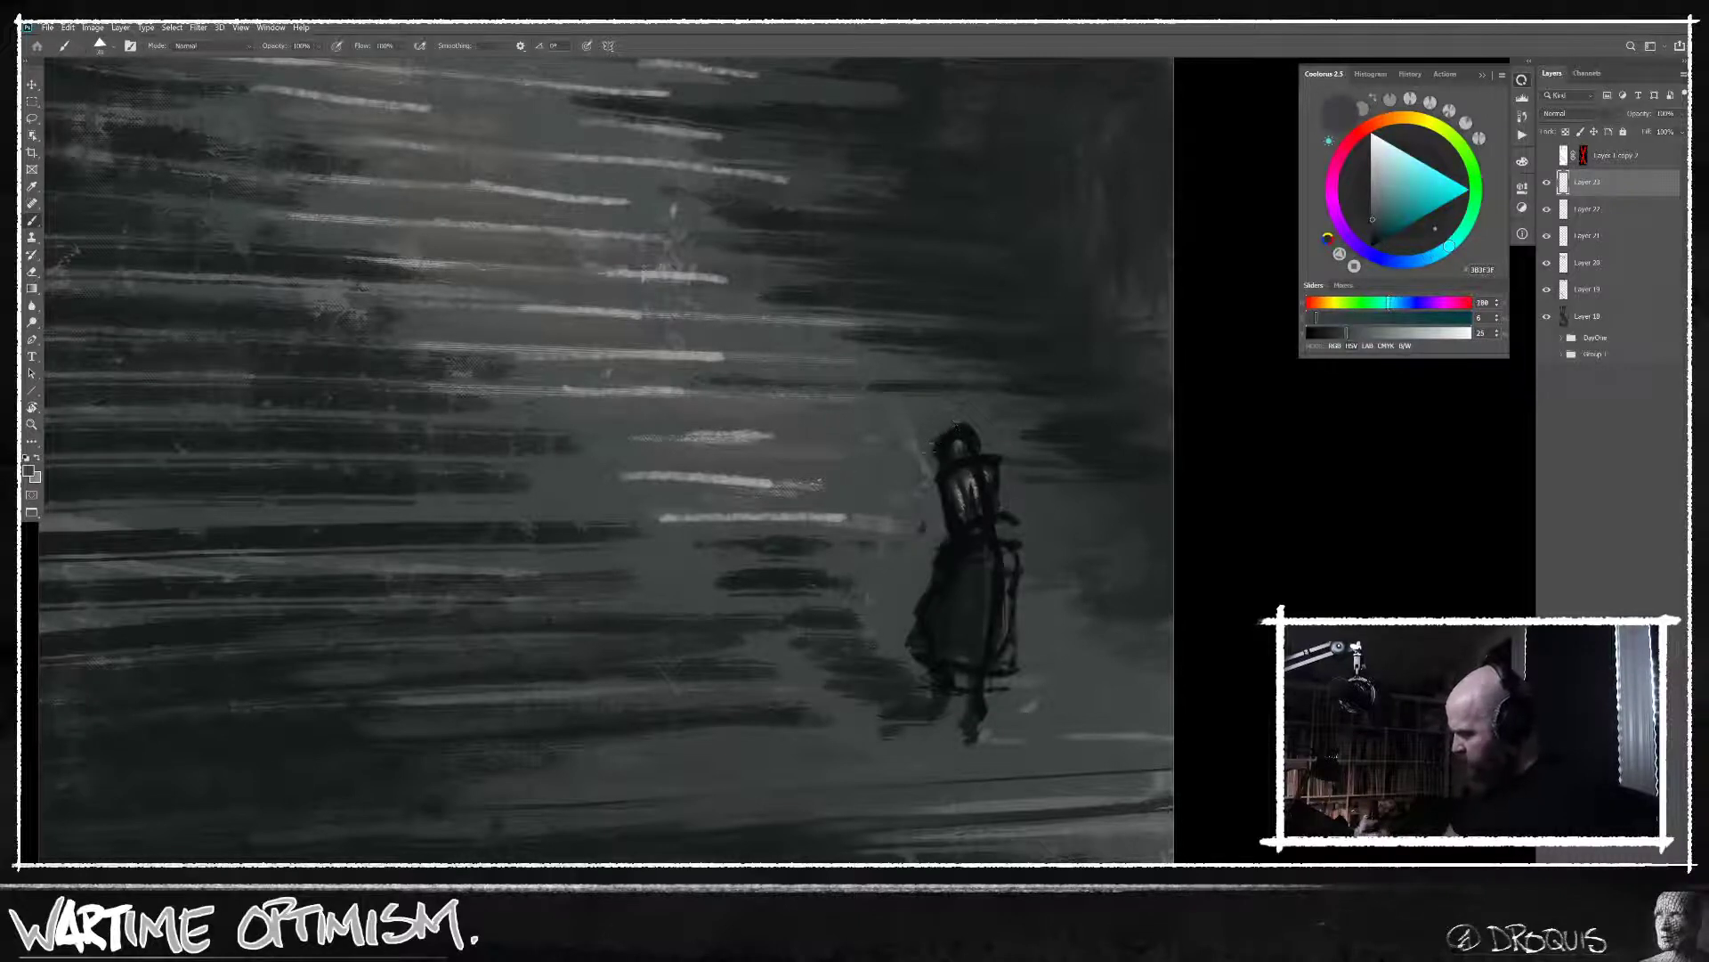
Fill the torso and coat with sampled near-black as a solid silhouette, trimming the coat's lower left edge with background grey.
alt+click(1011, 521)
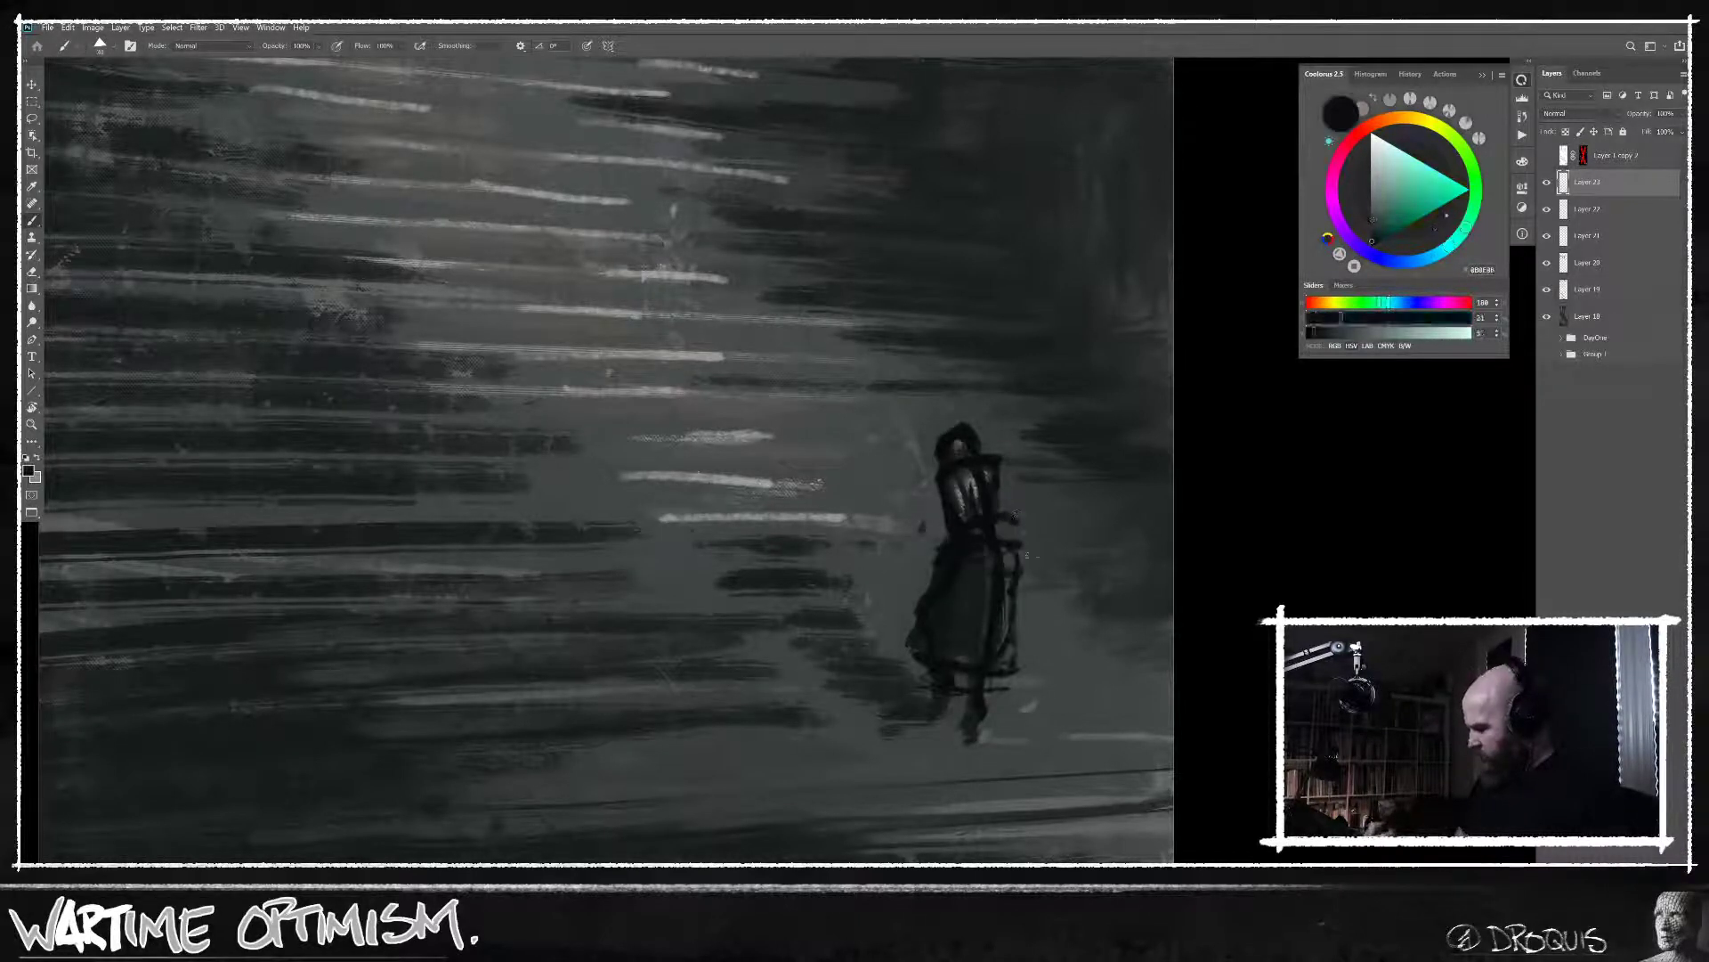
drag(1003, 481, 1009, 559)
mouse_move(993, 472)
mouse_down()
mouse_move(996, 518)
mouse_move(965, 483)
mouse_move(962, 497)
mouse_move(992, 521)
mouse_move(1001, 600)
mouse_move(984, 574)
mouse_move(946, 621)
mouse_move(932, 612)
mouse_move(931, 667)
mouse_move(912, 629)
mouse_up()
alt+click(929, 664)
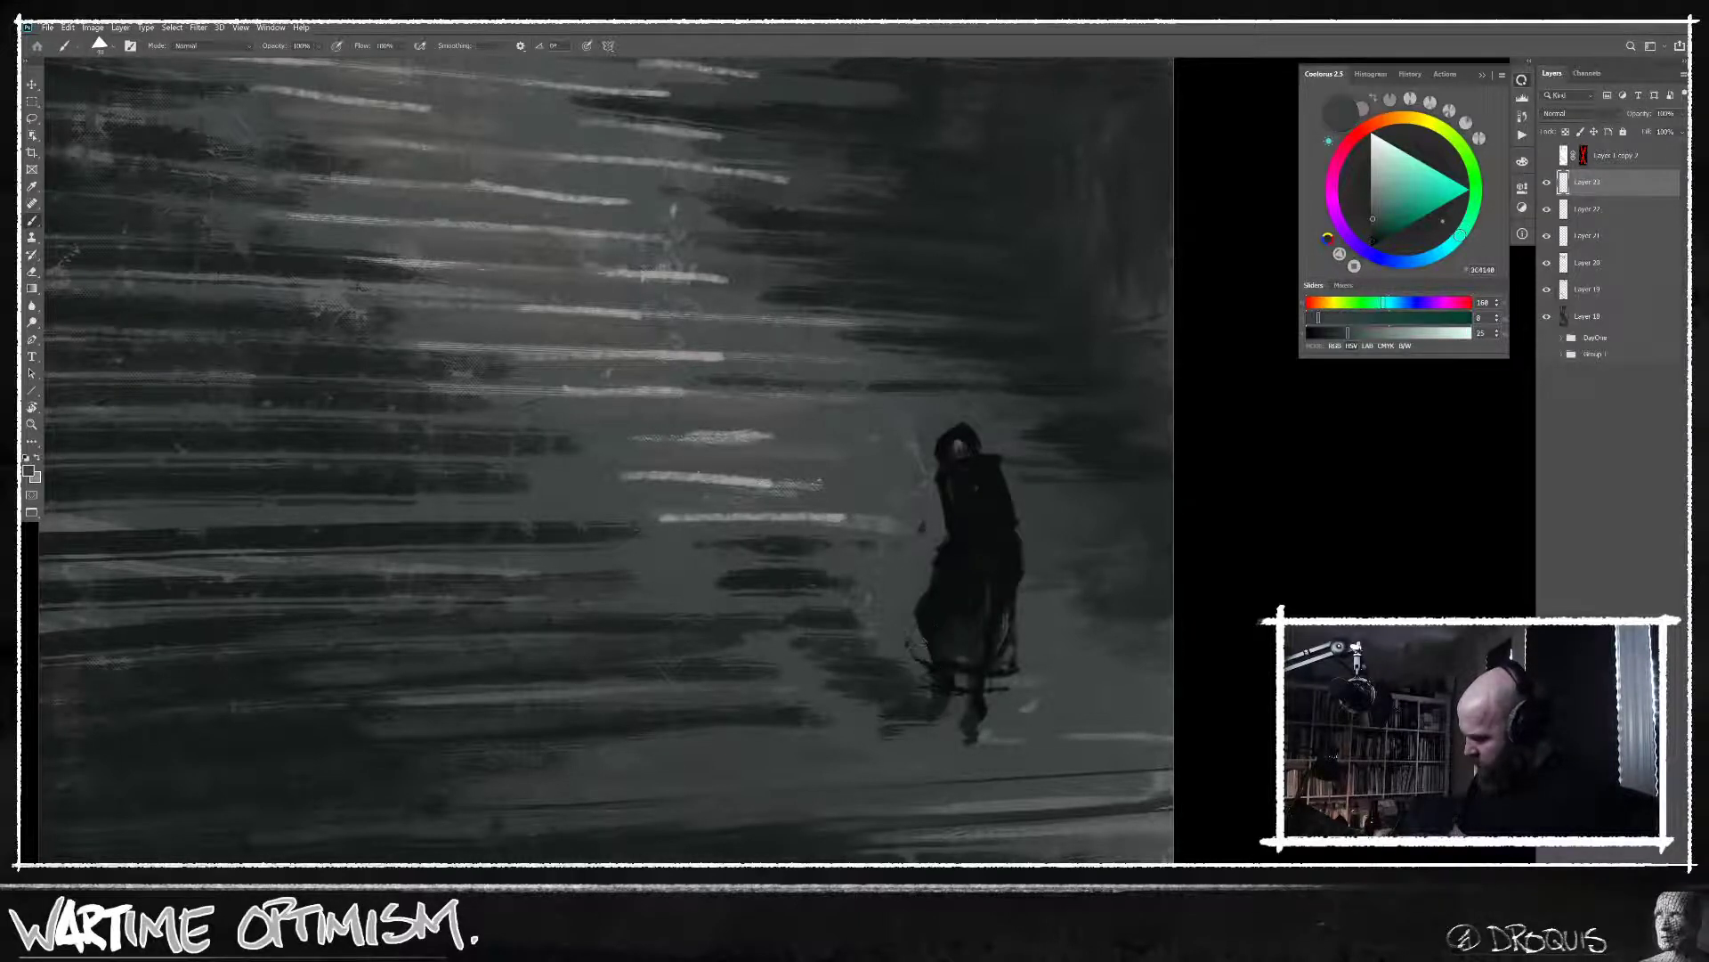
alt+click(929, 658)
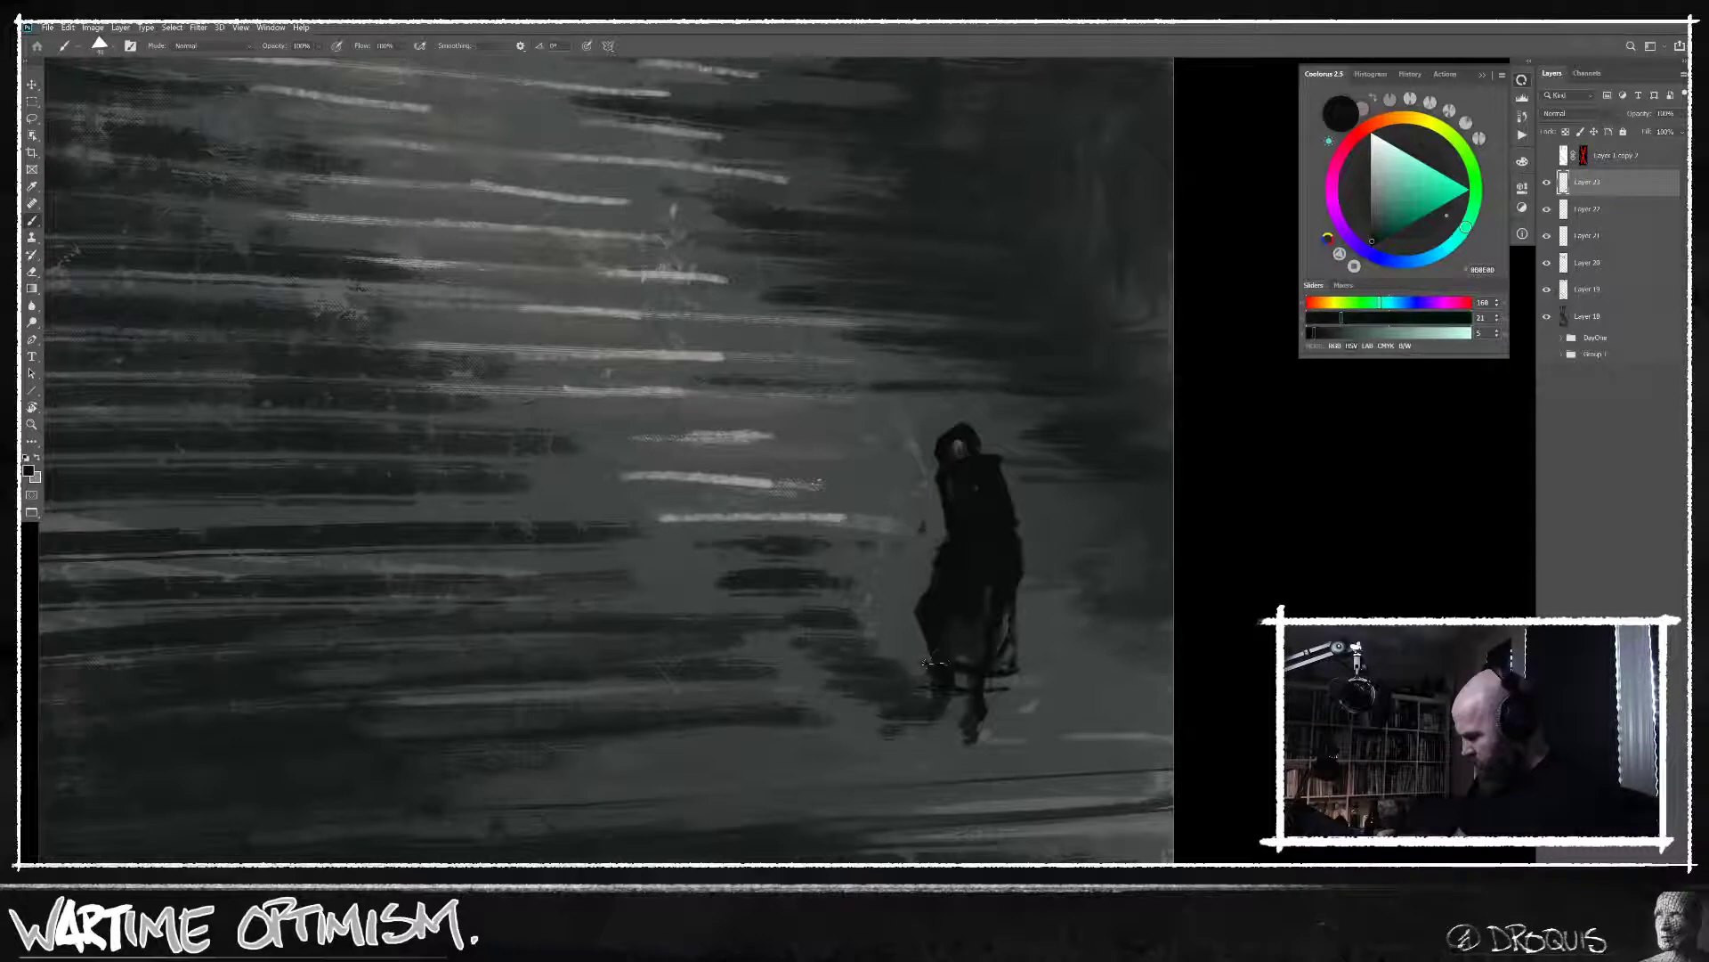
drag(954, 678, 965, 631)
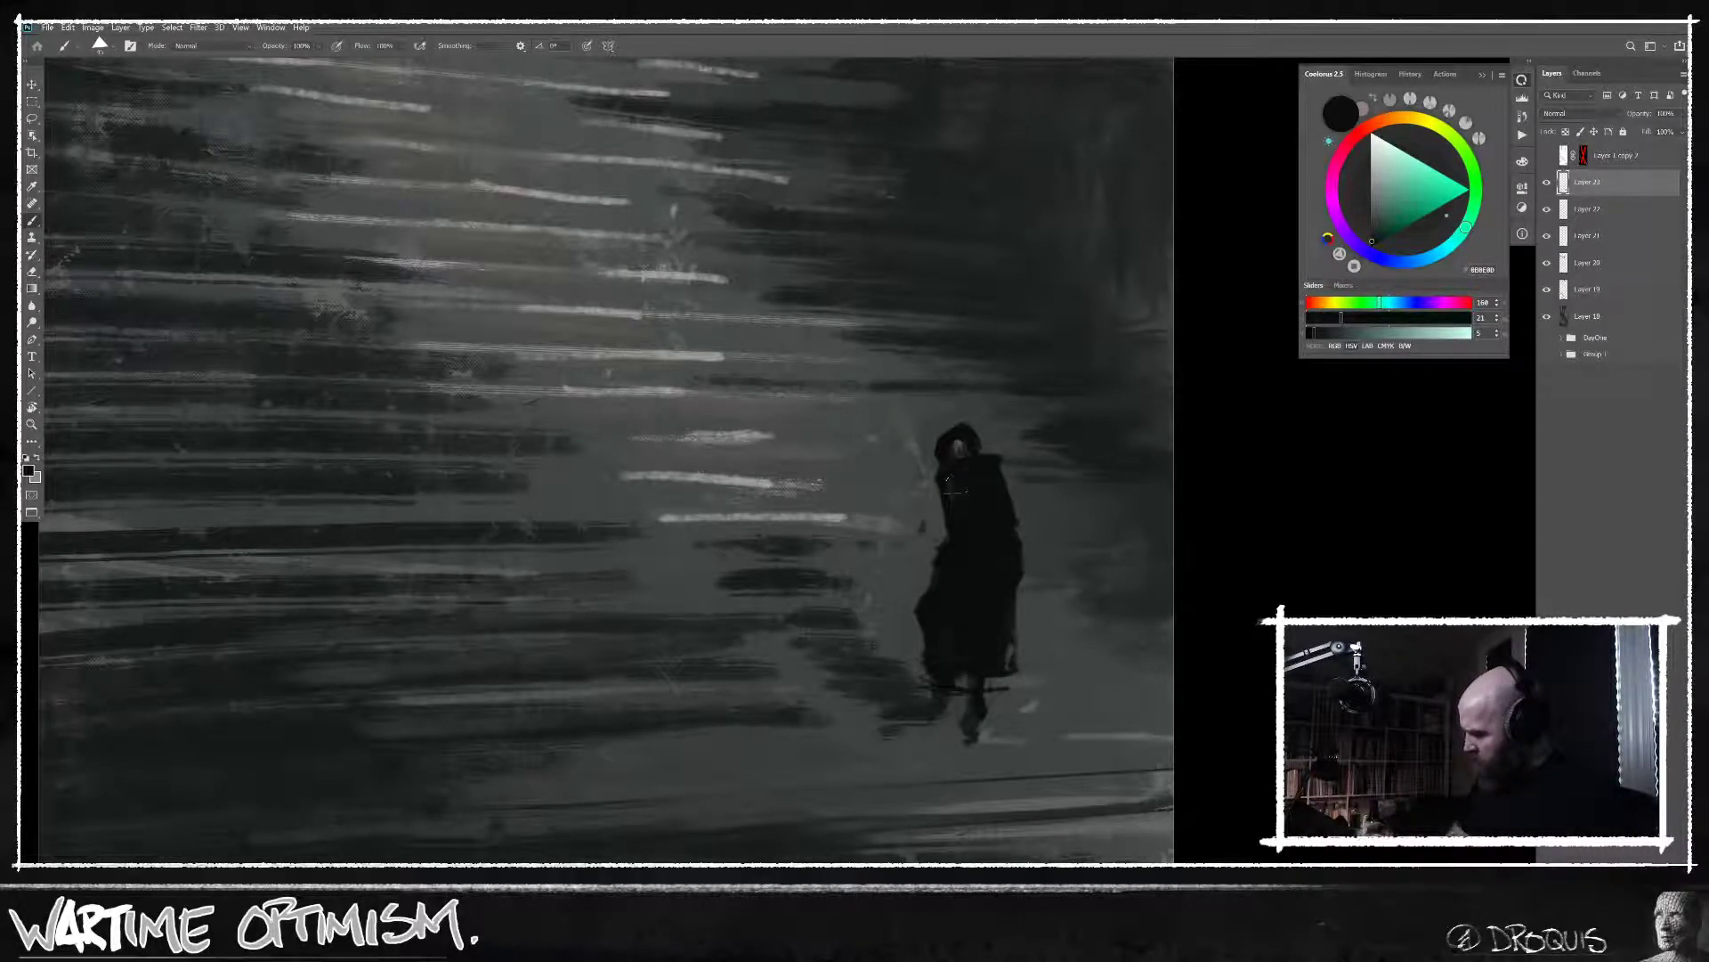
Fill in the light area of the head with near-black and trim the chest and right shoulder edges with sampled grey.
drag(962, 444, 951, 463)
alt+click(945, 472)
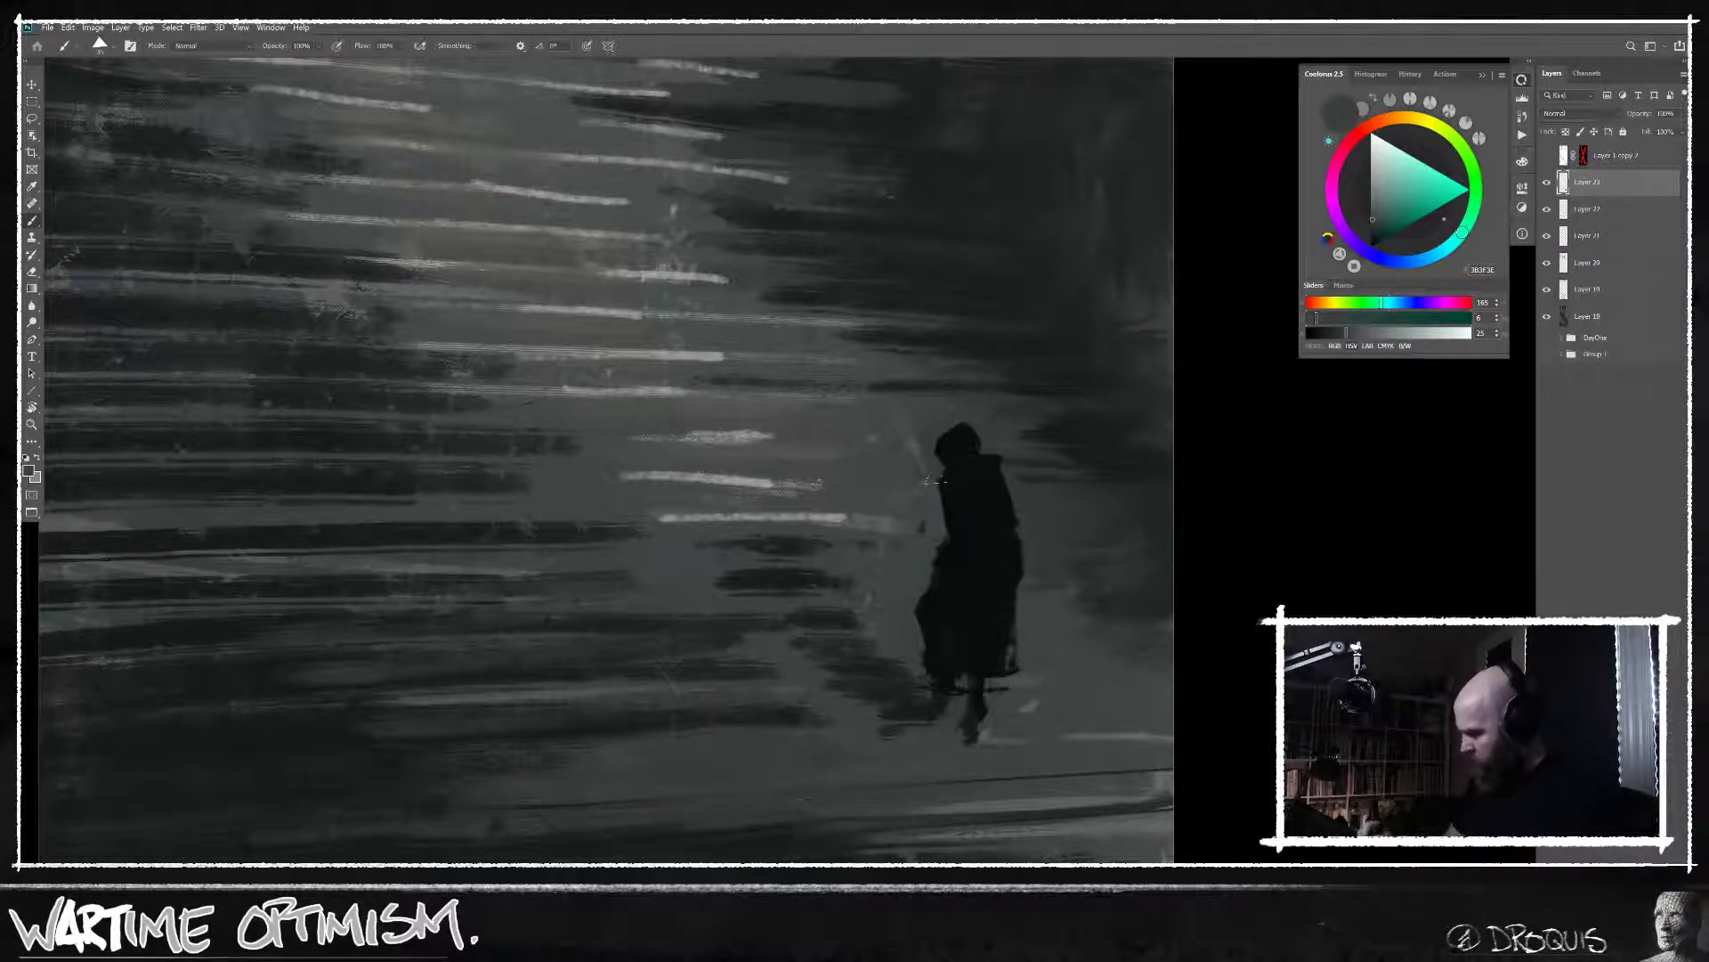
alt+click(998, 459)
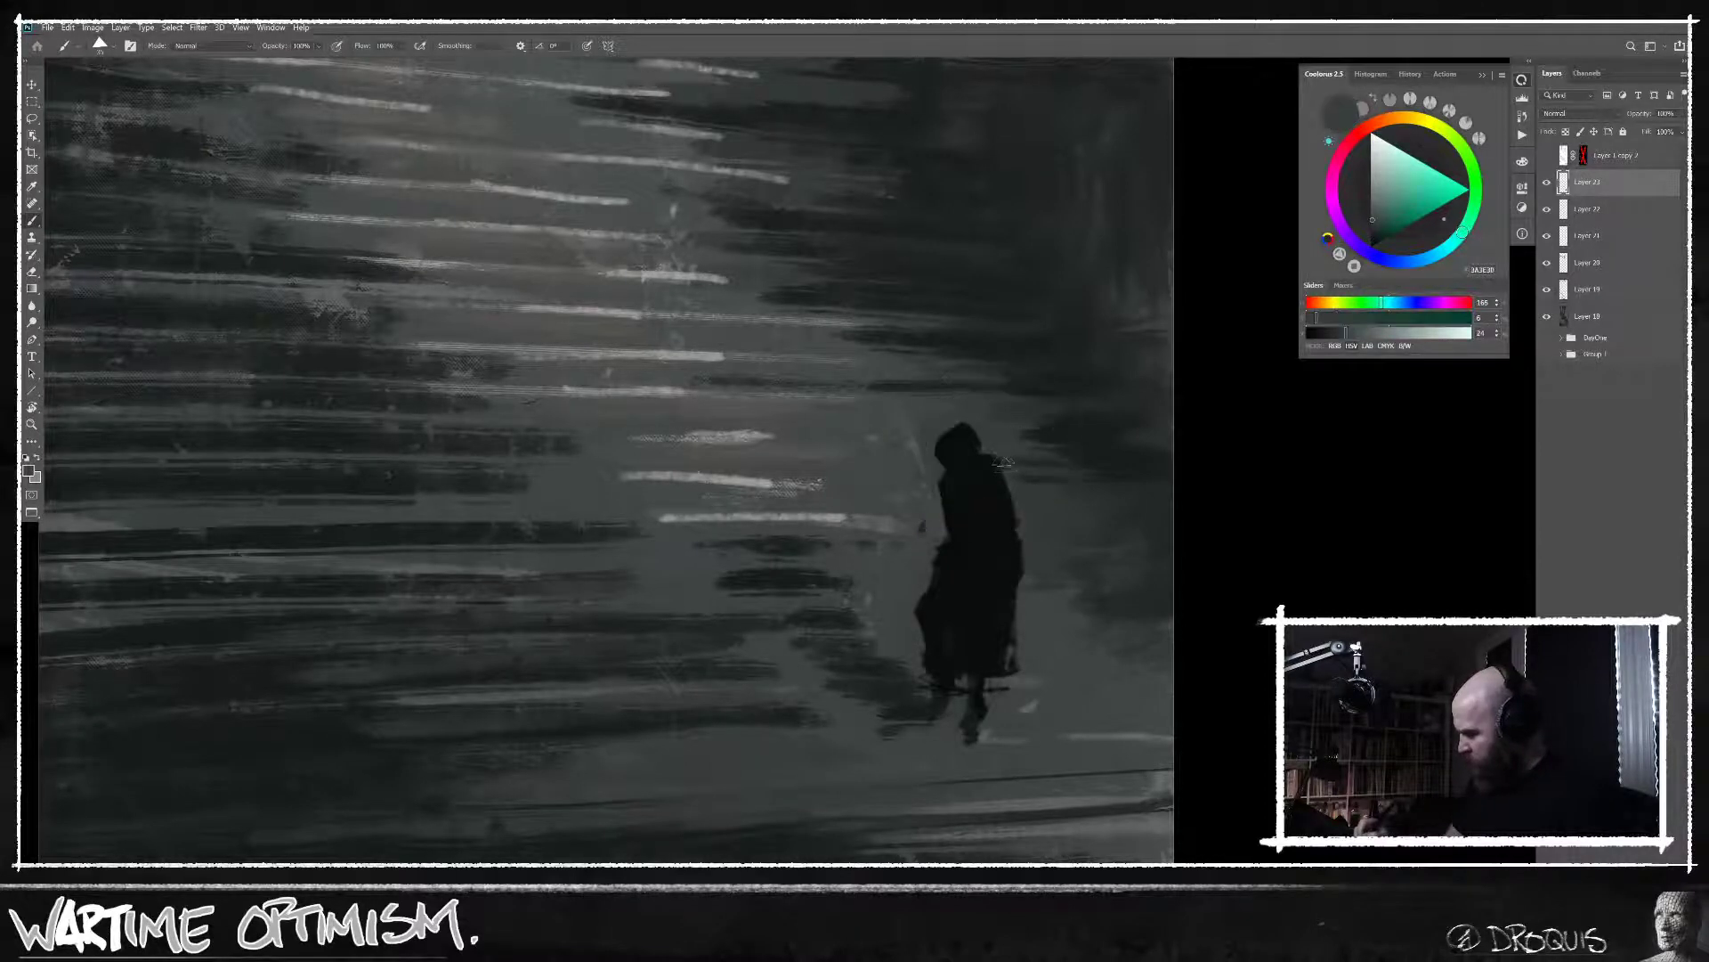
Fill the coat's lower right corner in near-black and clean up the hem, legs and left waist with sampled background grey.
key(ctrl+minus)
alt+click(1030, 615)
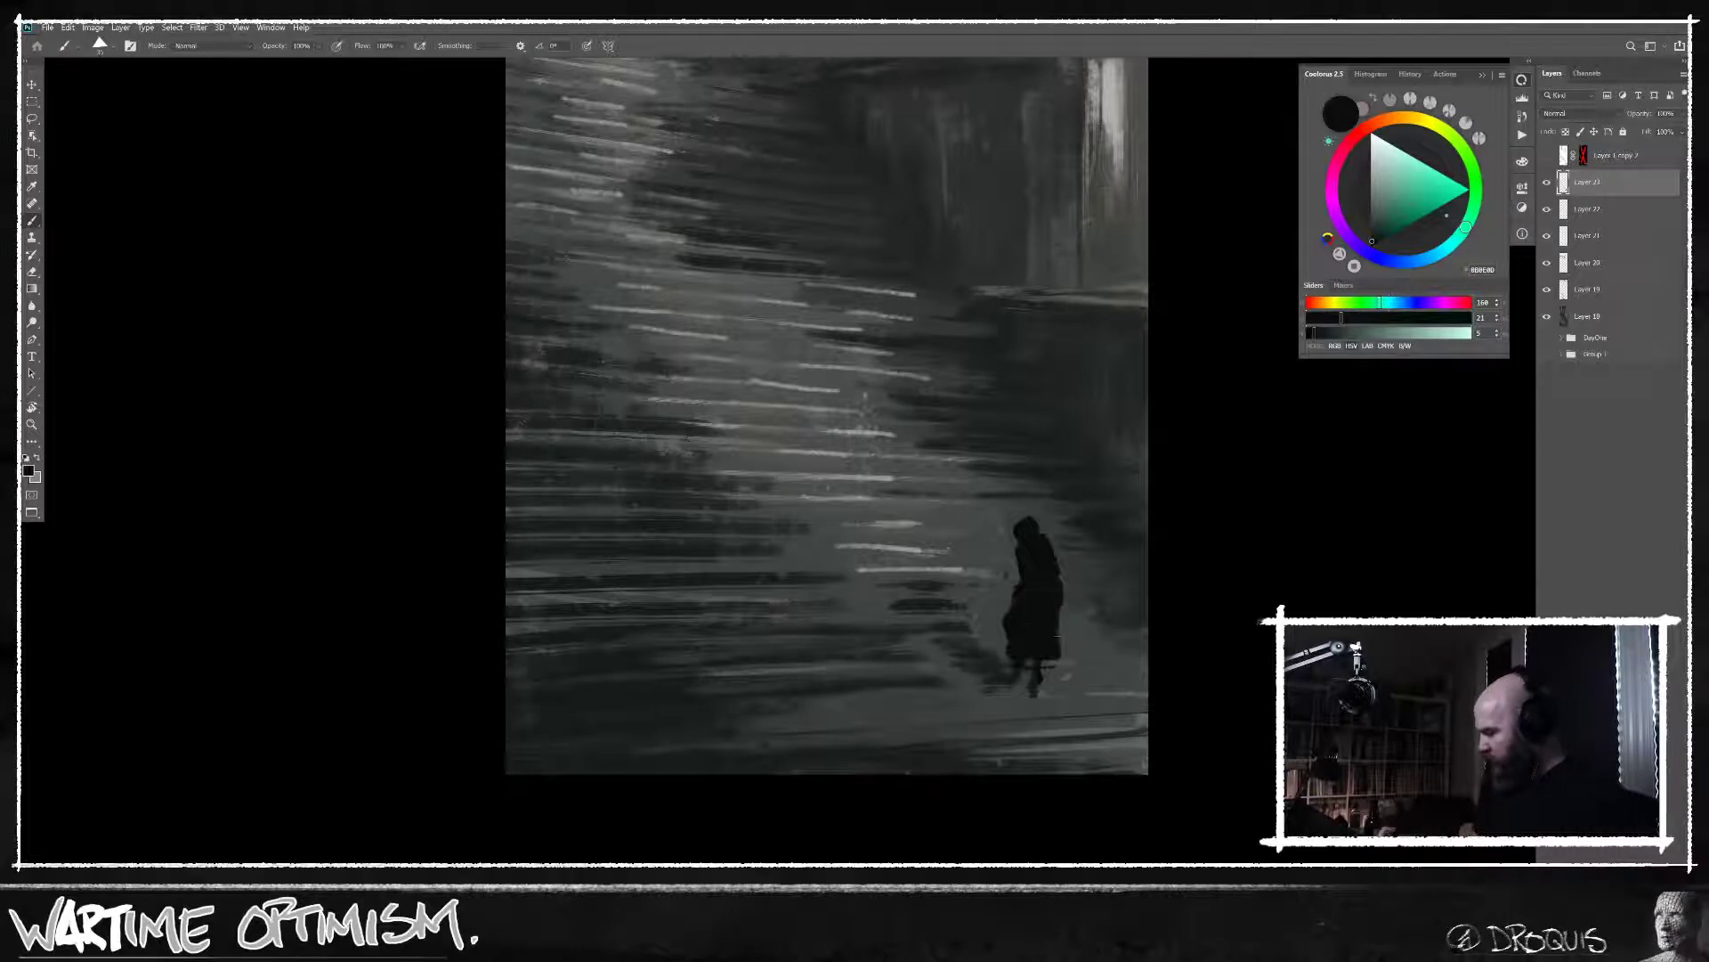
alt+click(1055, 646)
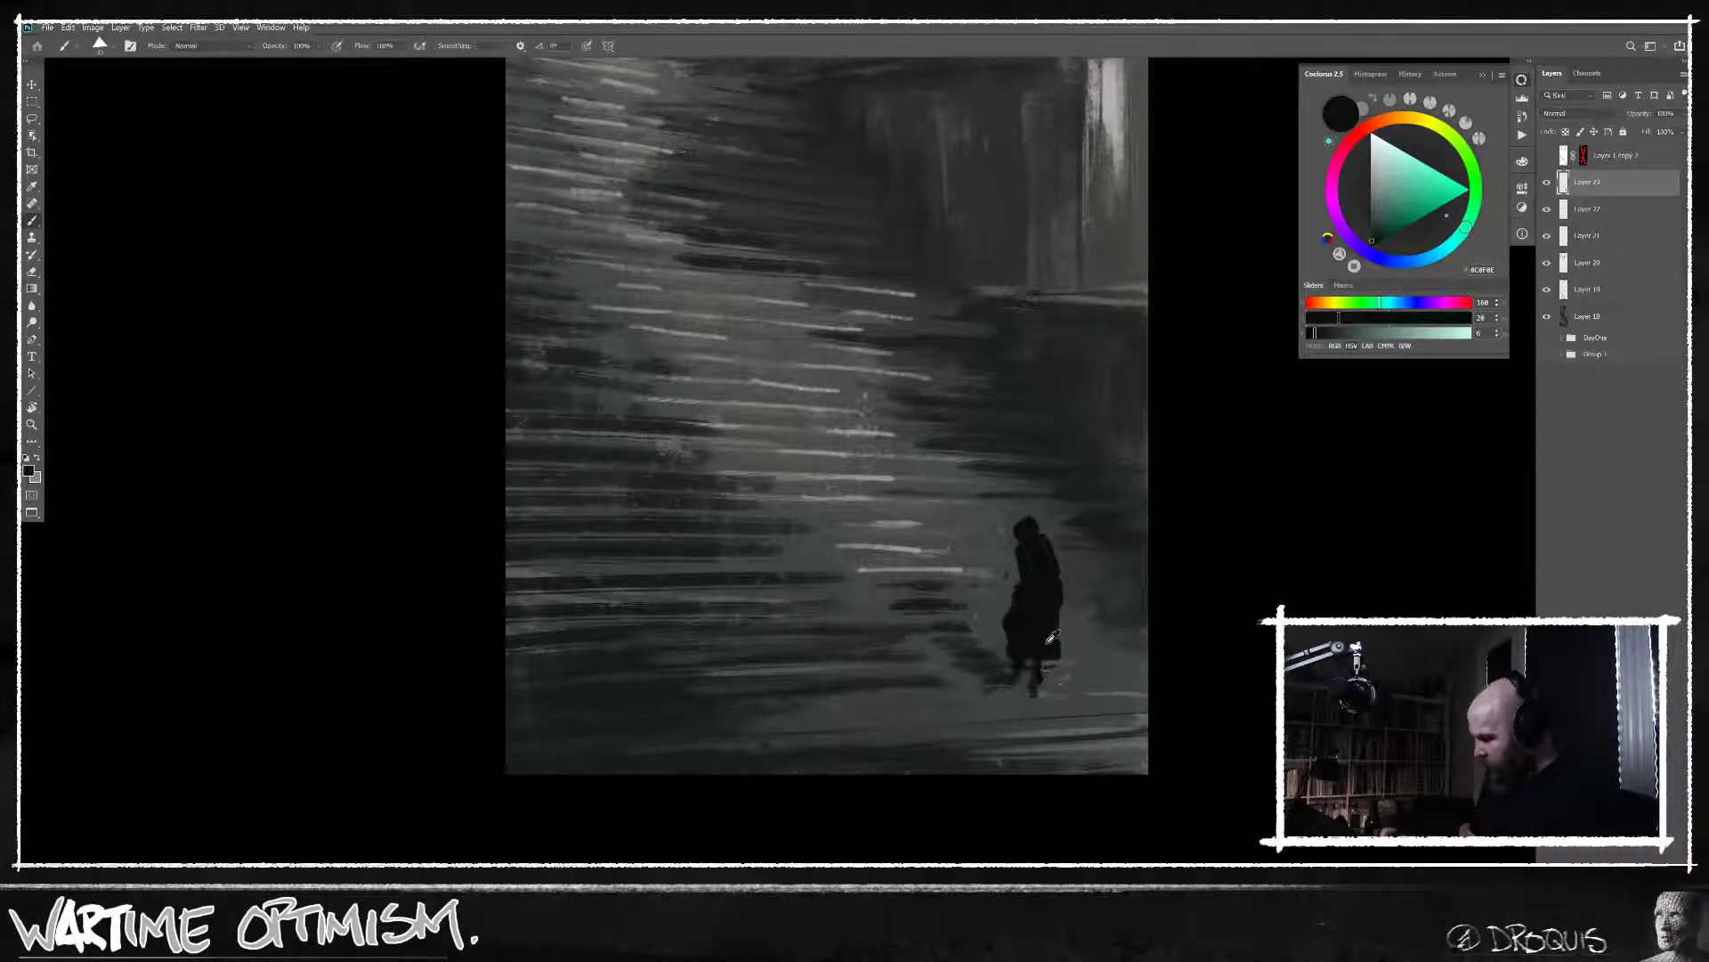
drag(1052, 627, 1040, 674)
alt+click(1047, 668)
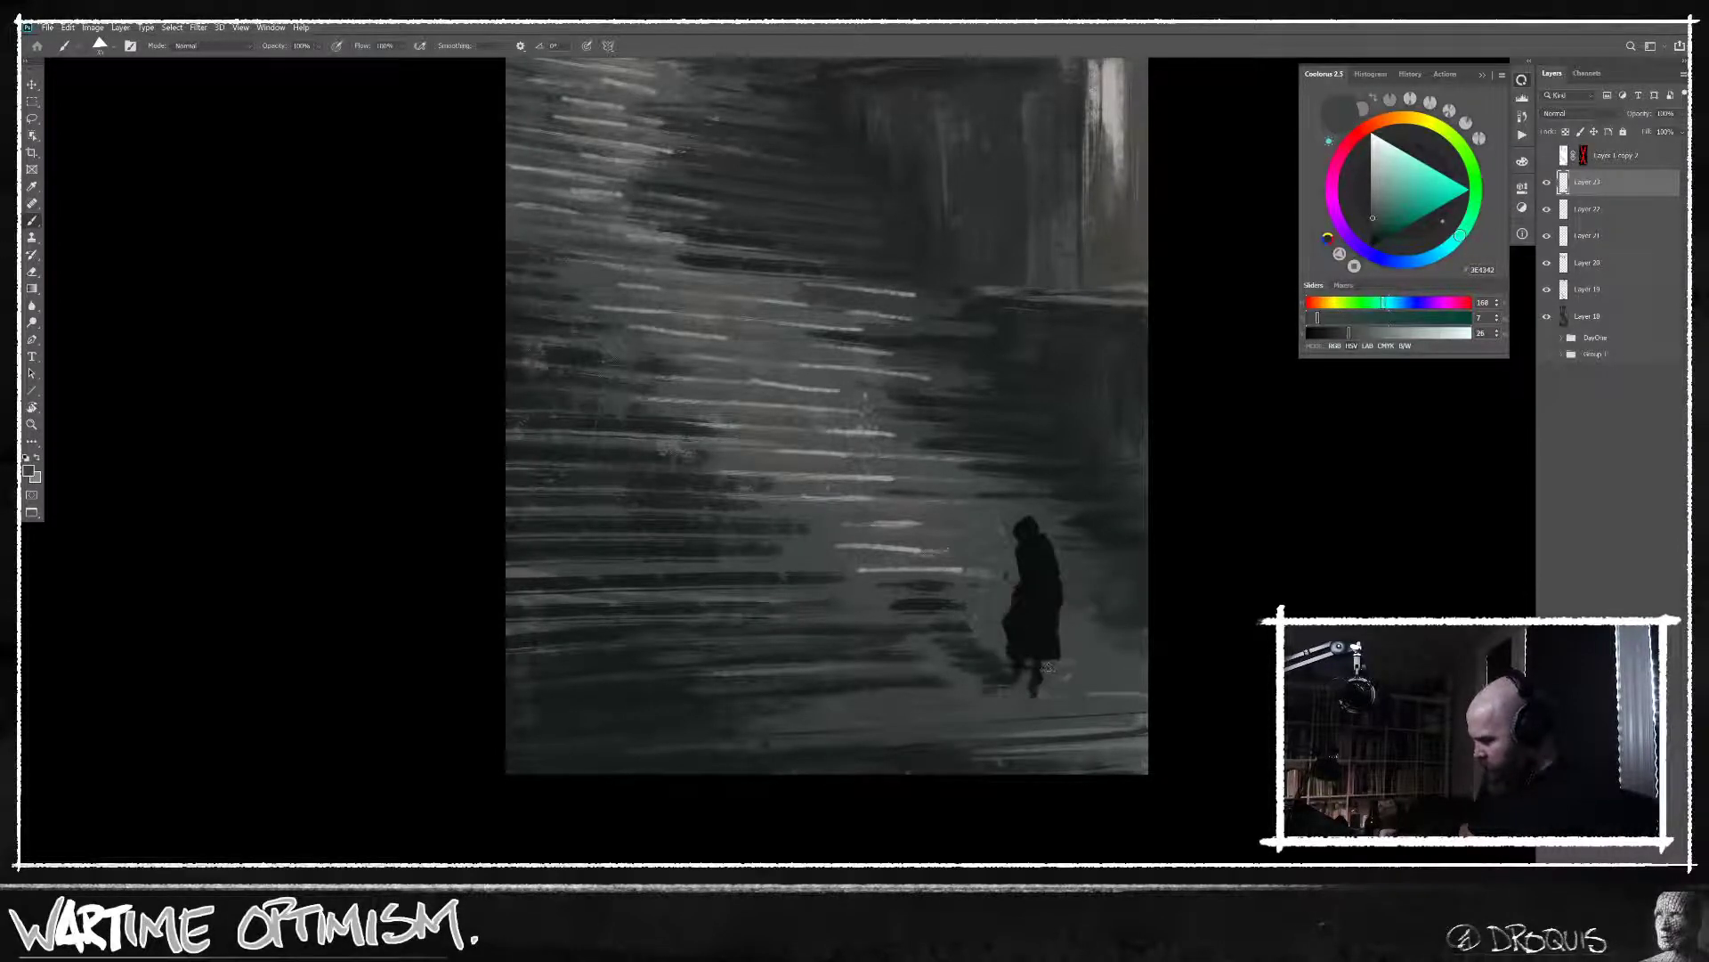
alt+click(1037, 668)
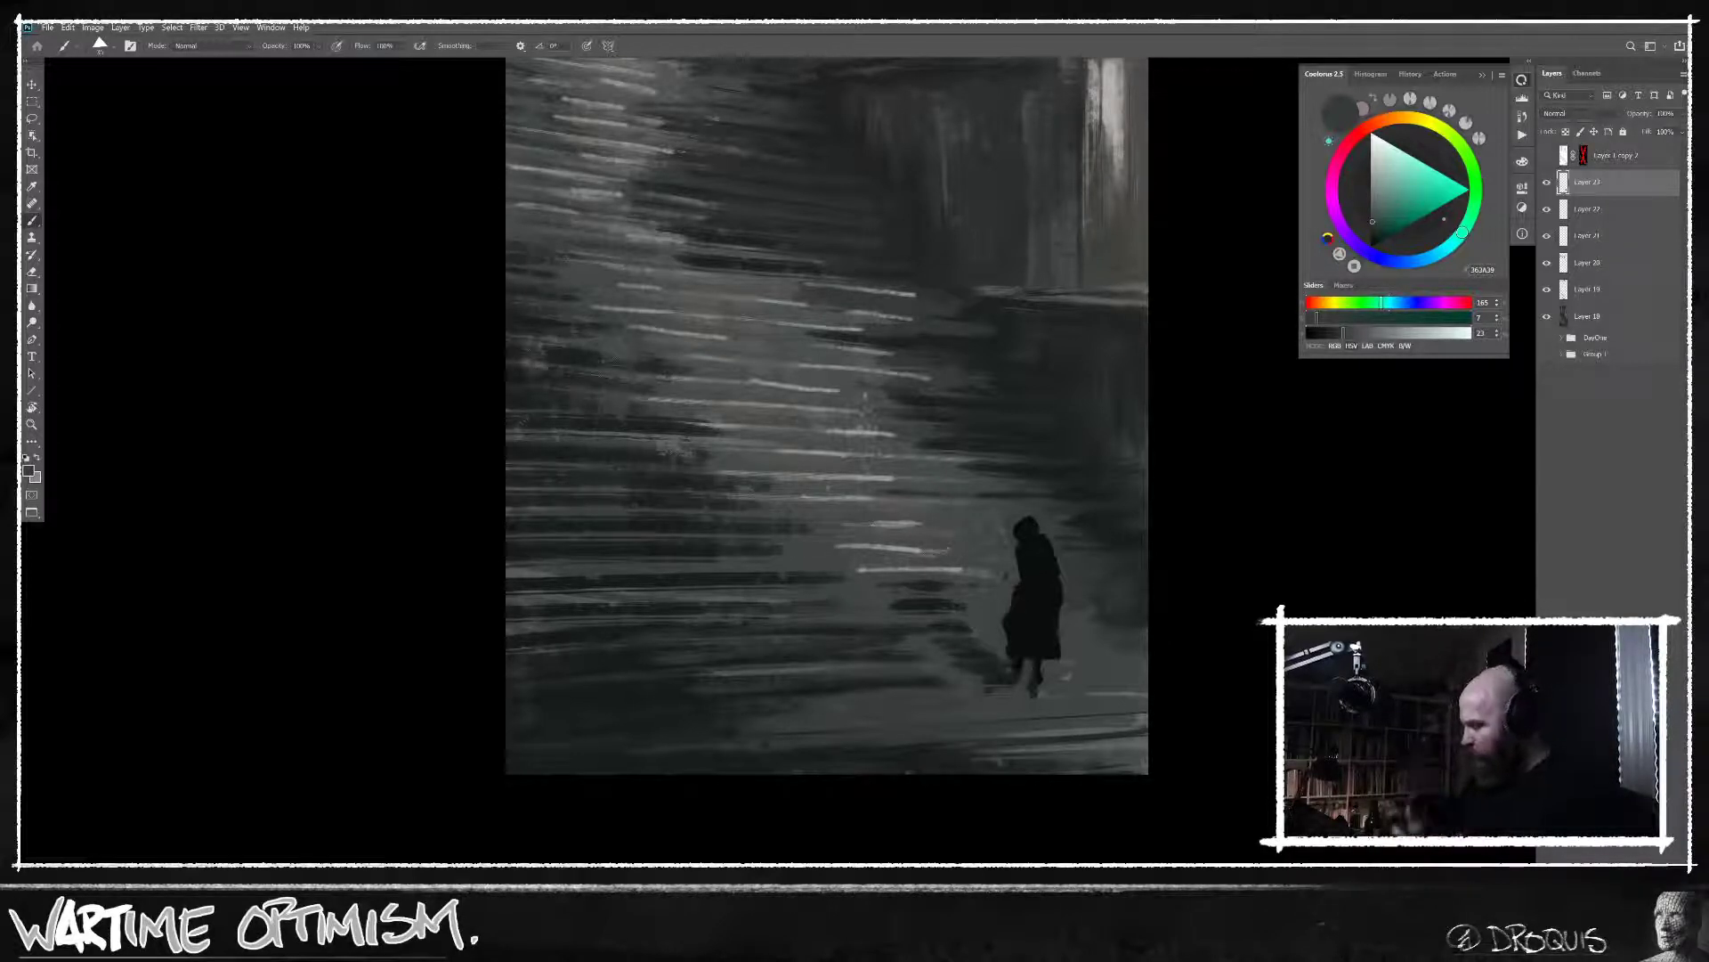
alt+click(1021, 584)
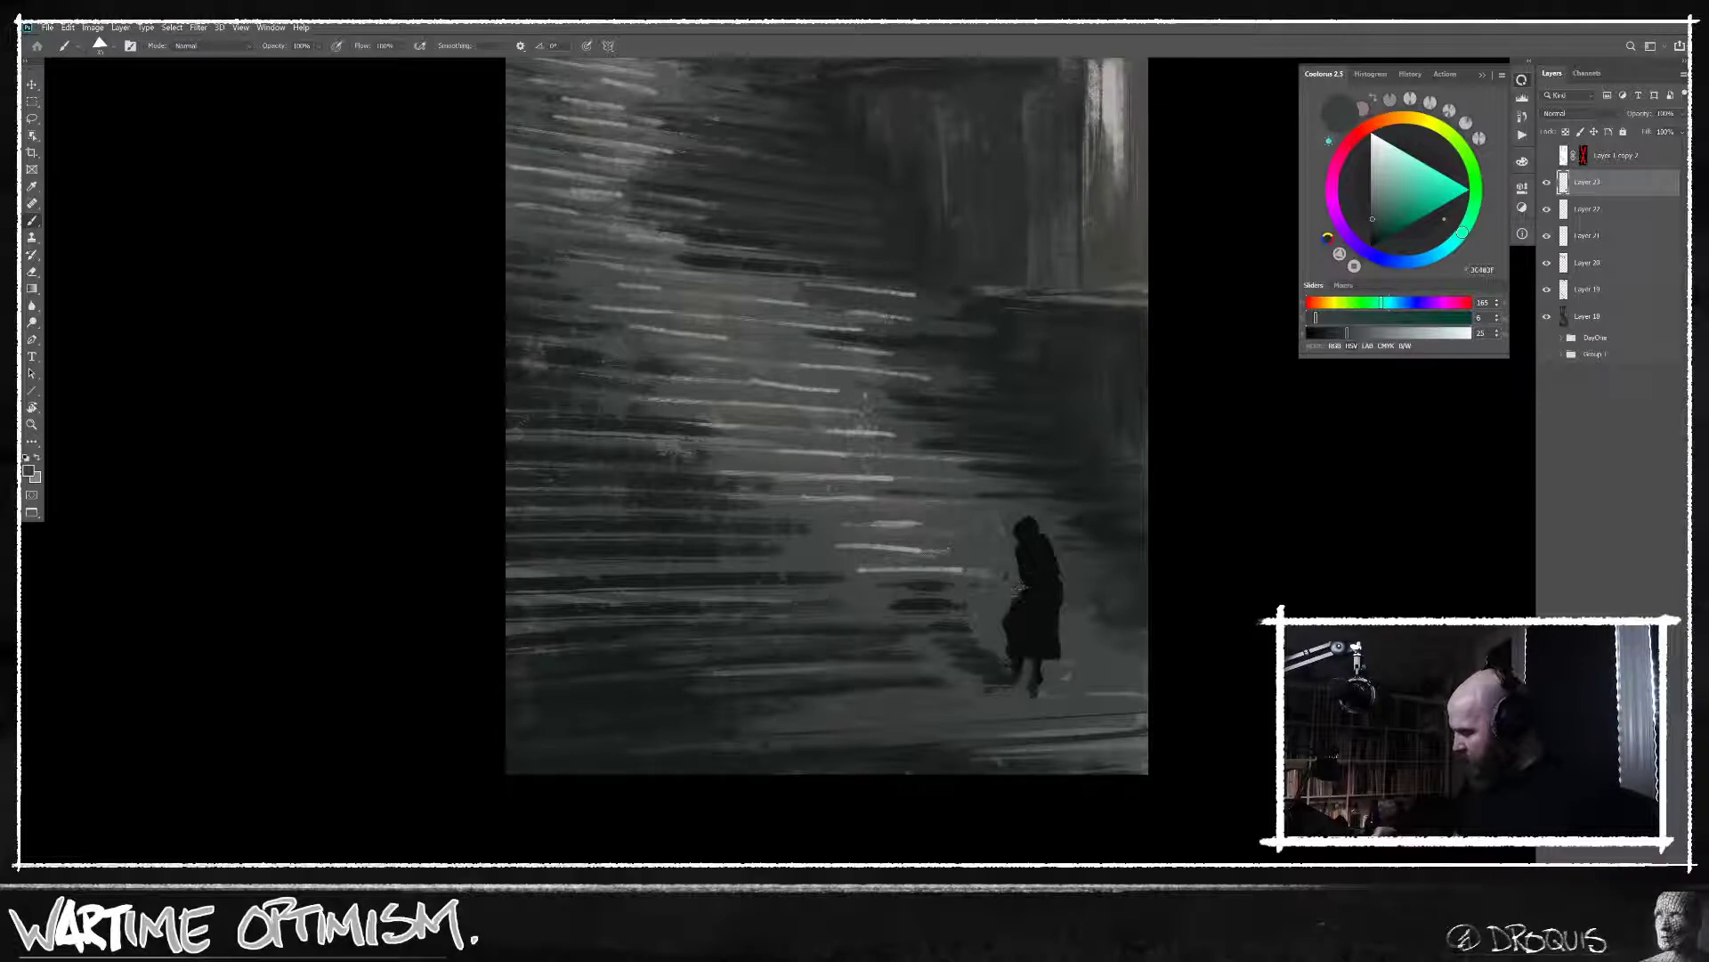
alt+click(1039, 579)
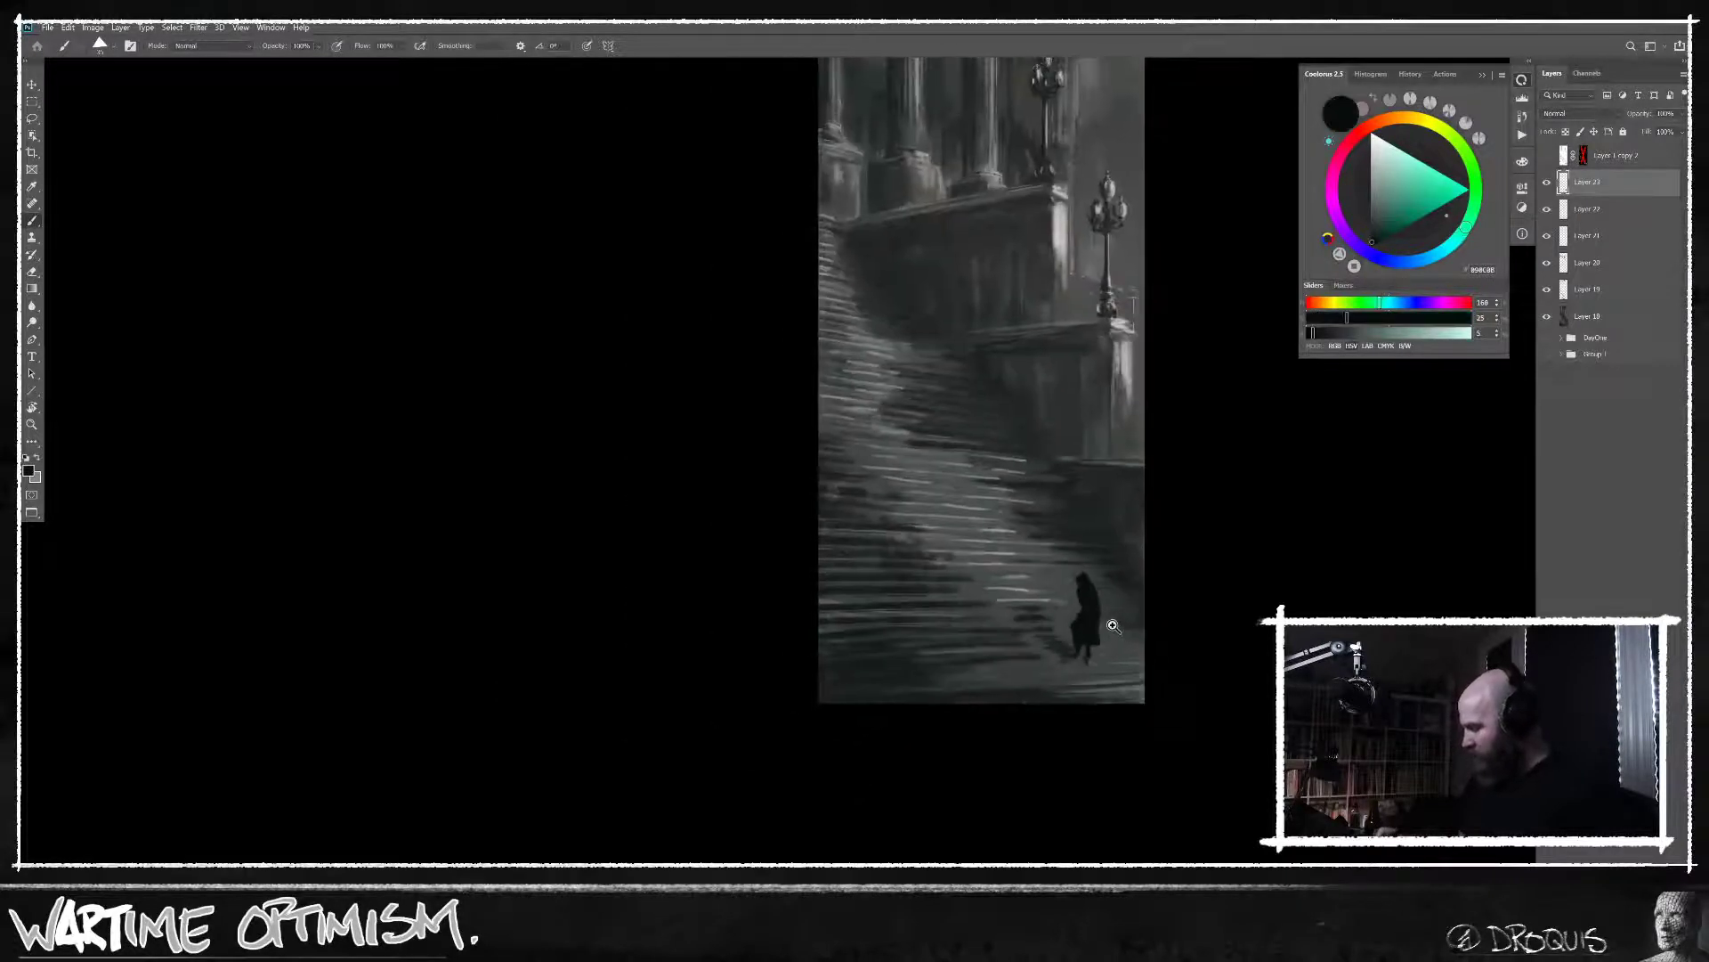
Refine the figure's two legs below the hem, alternating between sampled background grey and near-black.
scroll(1113, 625, down, 3)
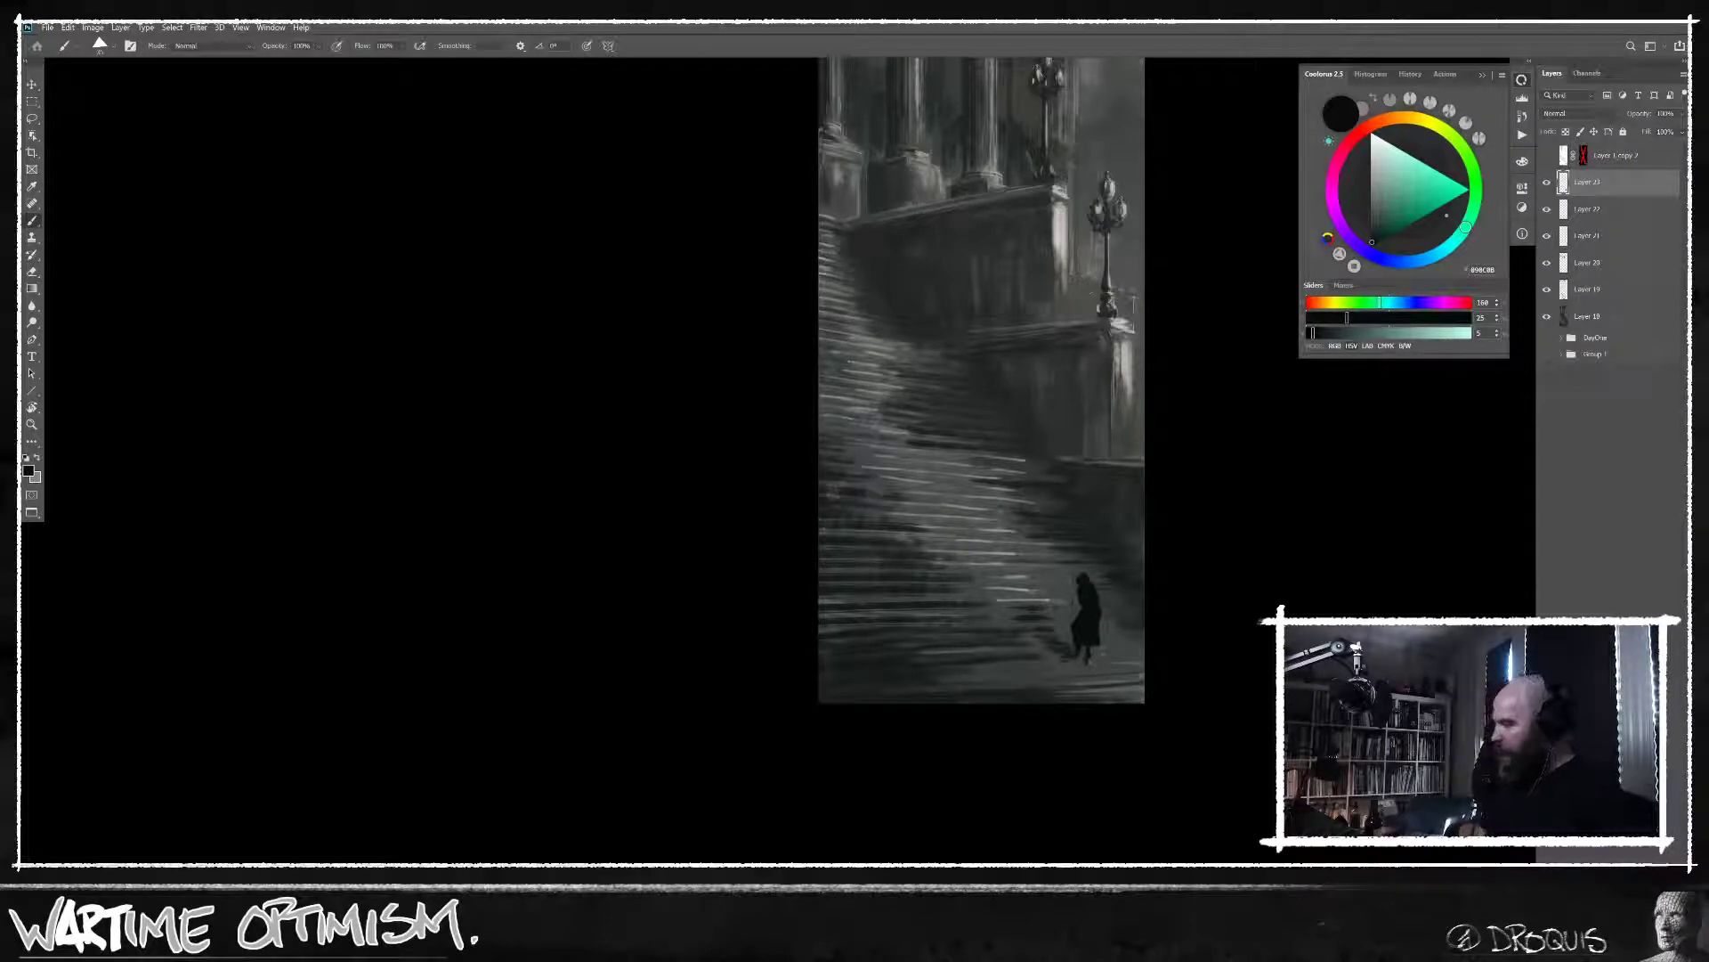
click(1113, 639)
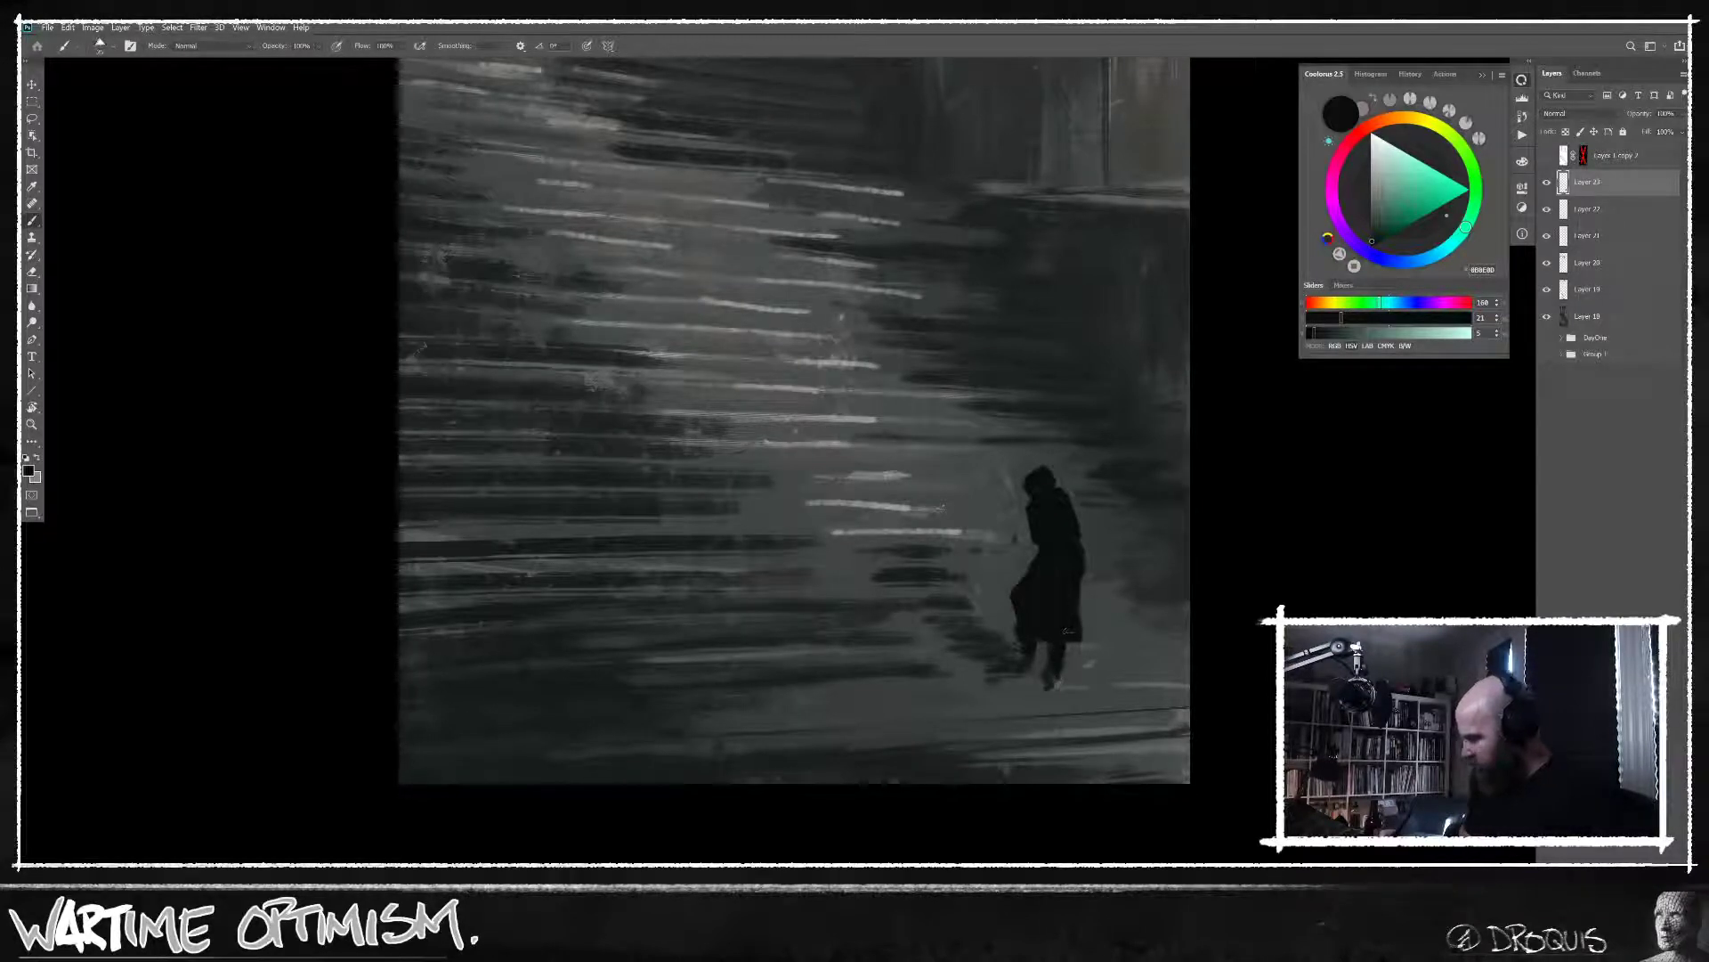
alt+click(1050, 663)
drag(1047, 666, 1048, 684)
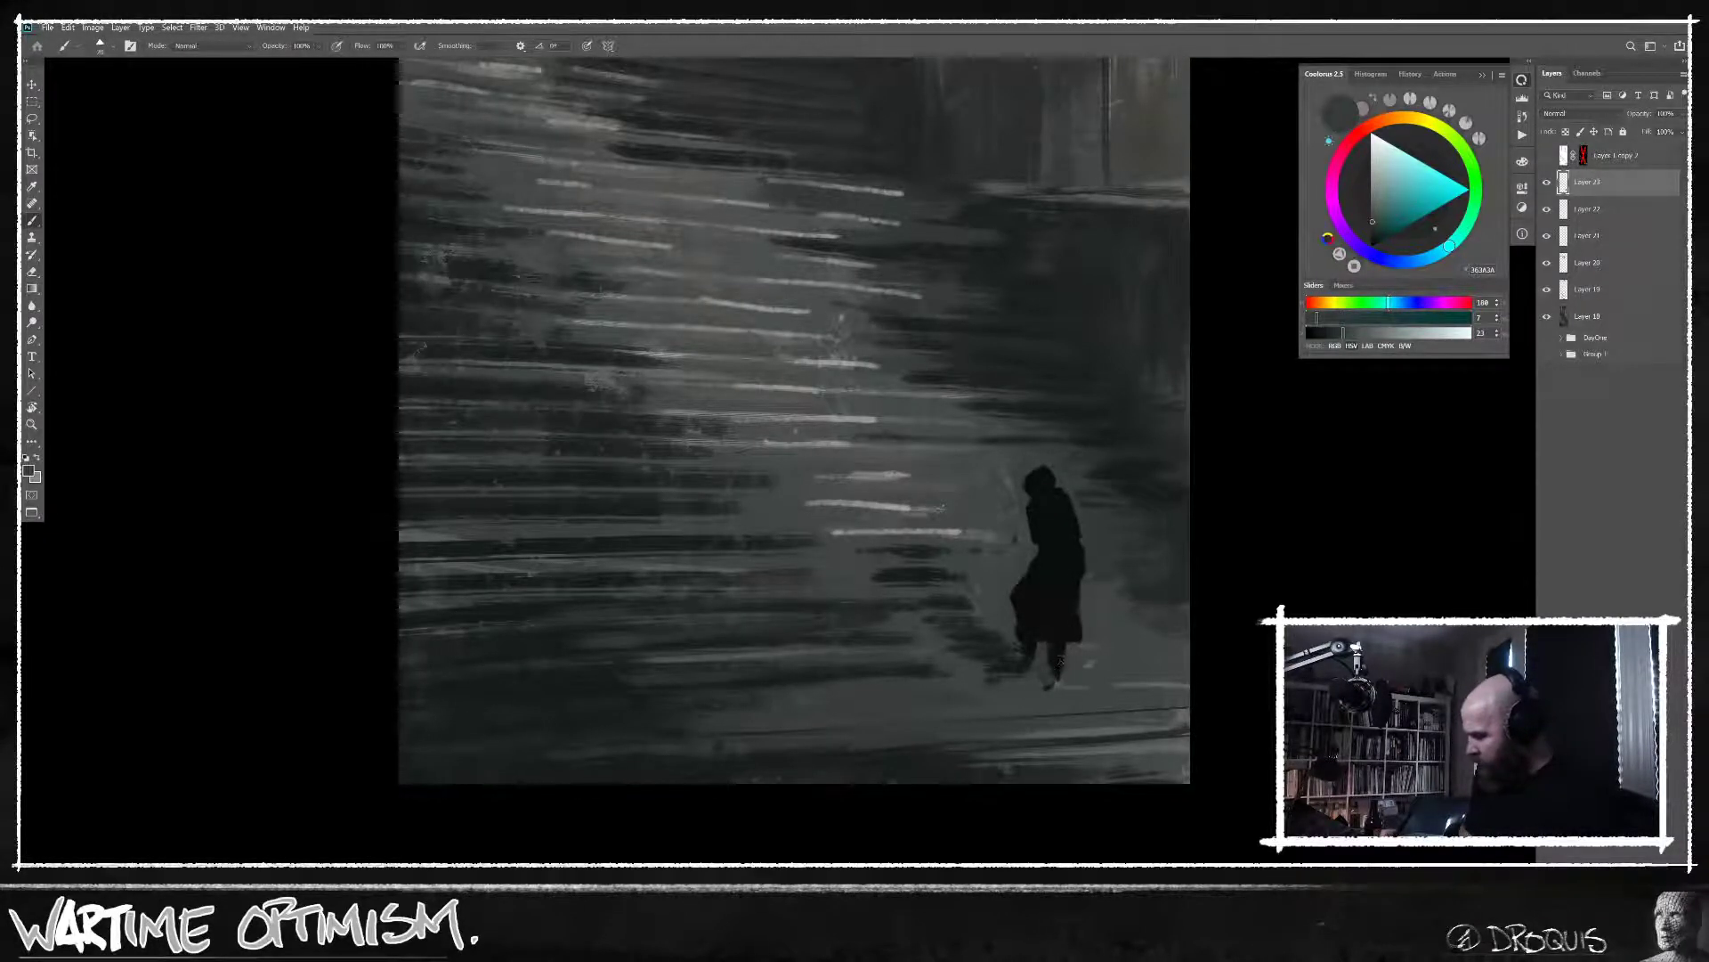
alt+click(1060, 663)
drag(1059, 657, 1061, 670)
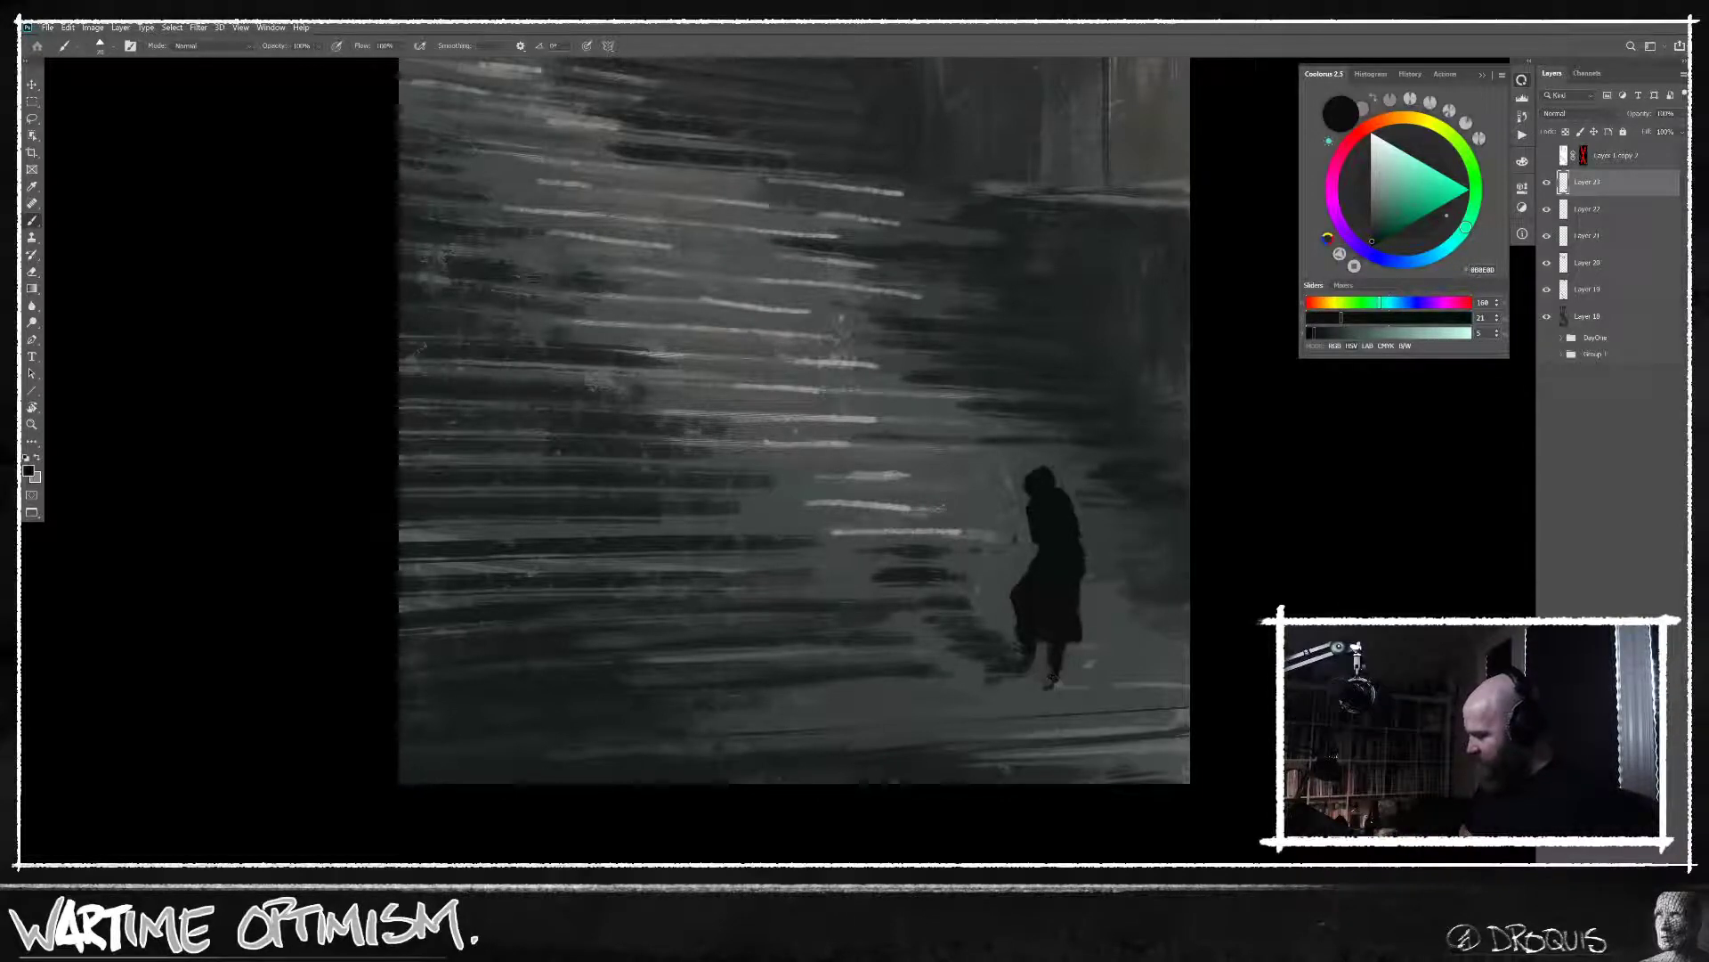
Reshape the coat's left edge between waist and hem into a straighter contour, alternating sampled background grey and near-black.
alt+click(1039, 641)
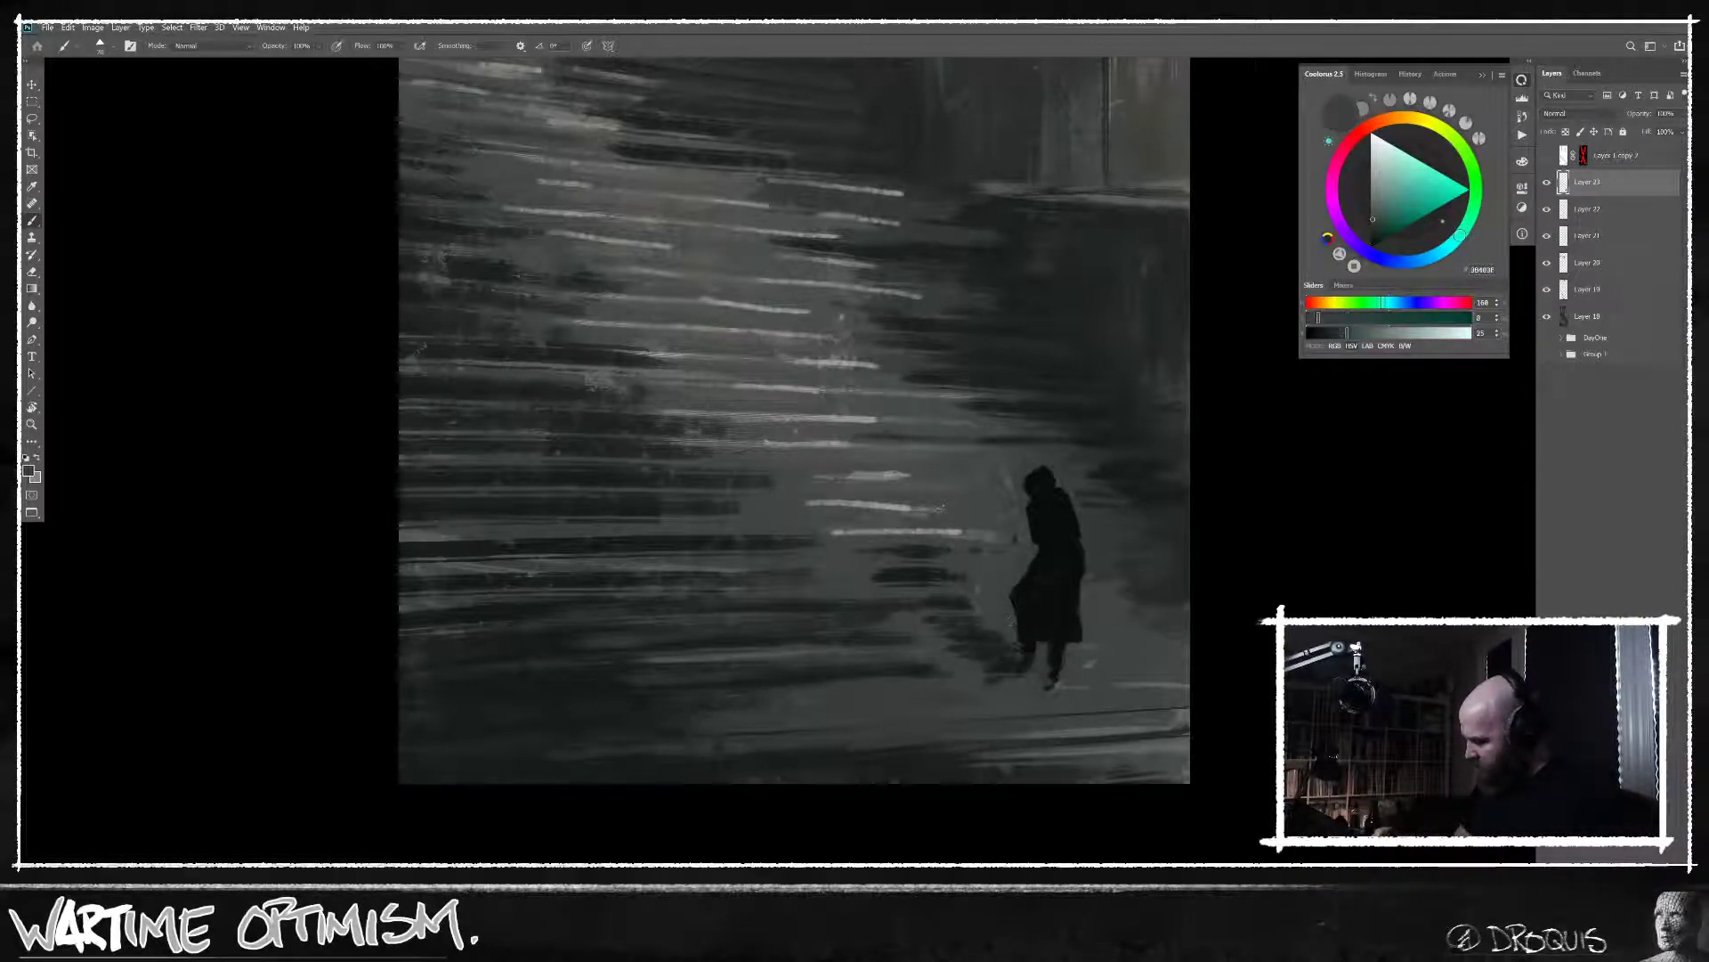
alt+click(1012, 602)
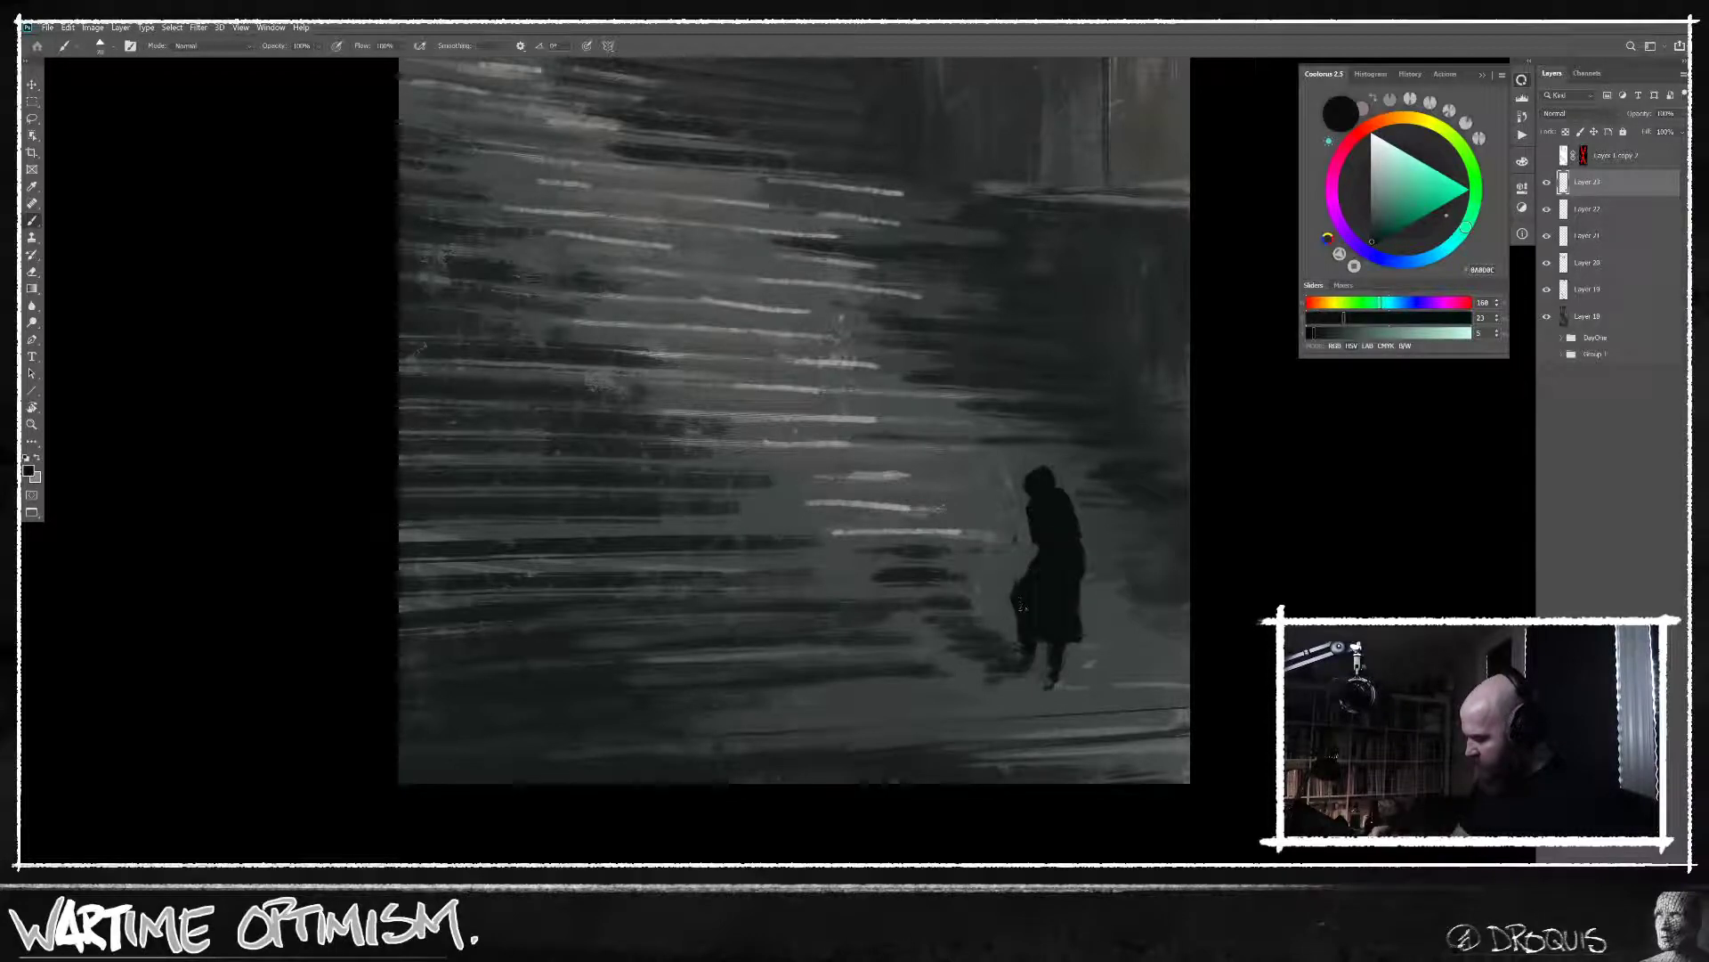
alt+click(1024, 585)
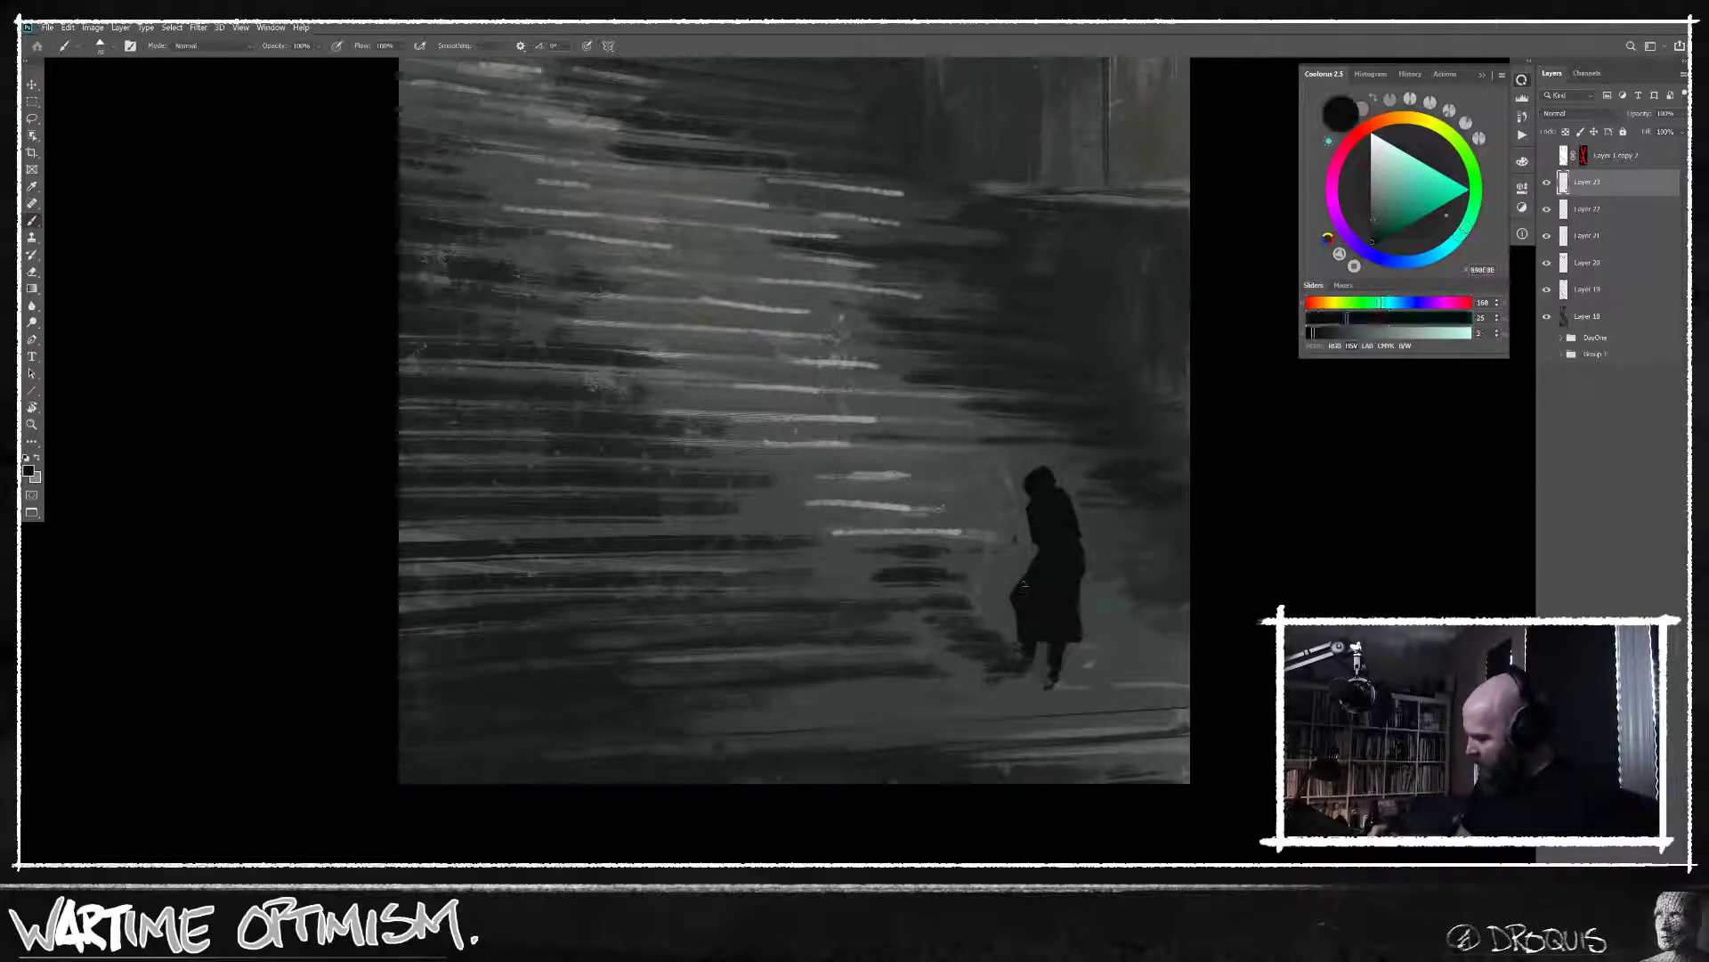
alt+click(1016, 589)
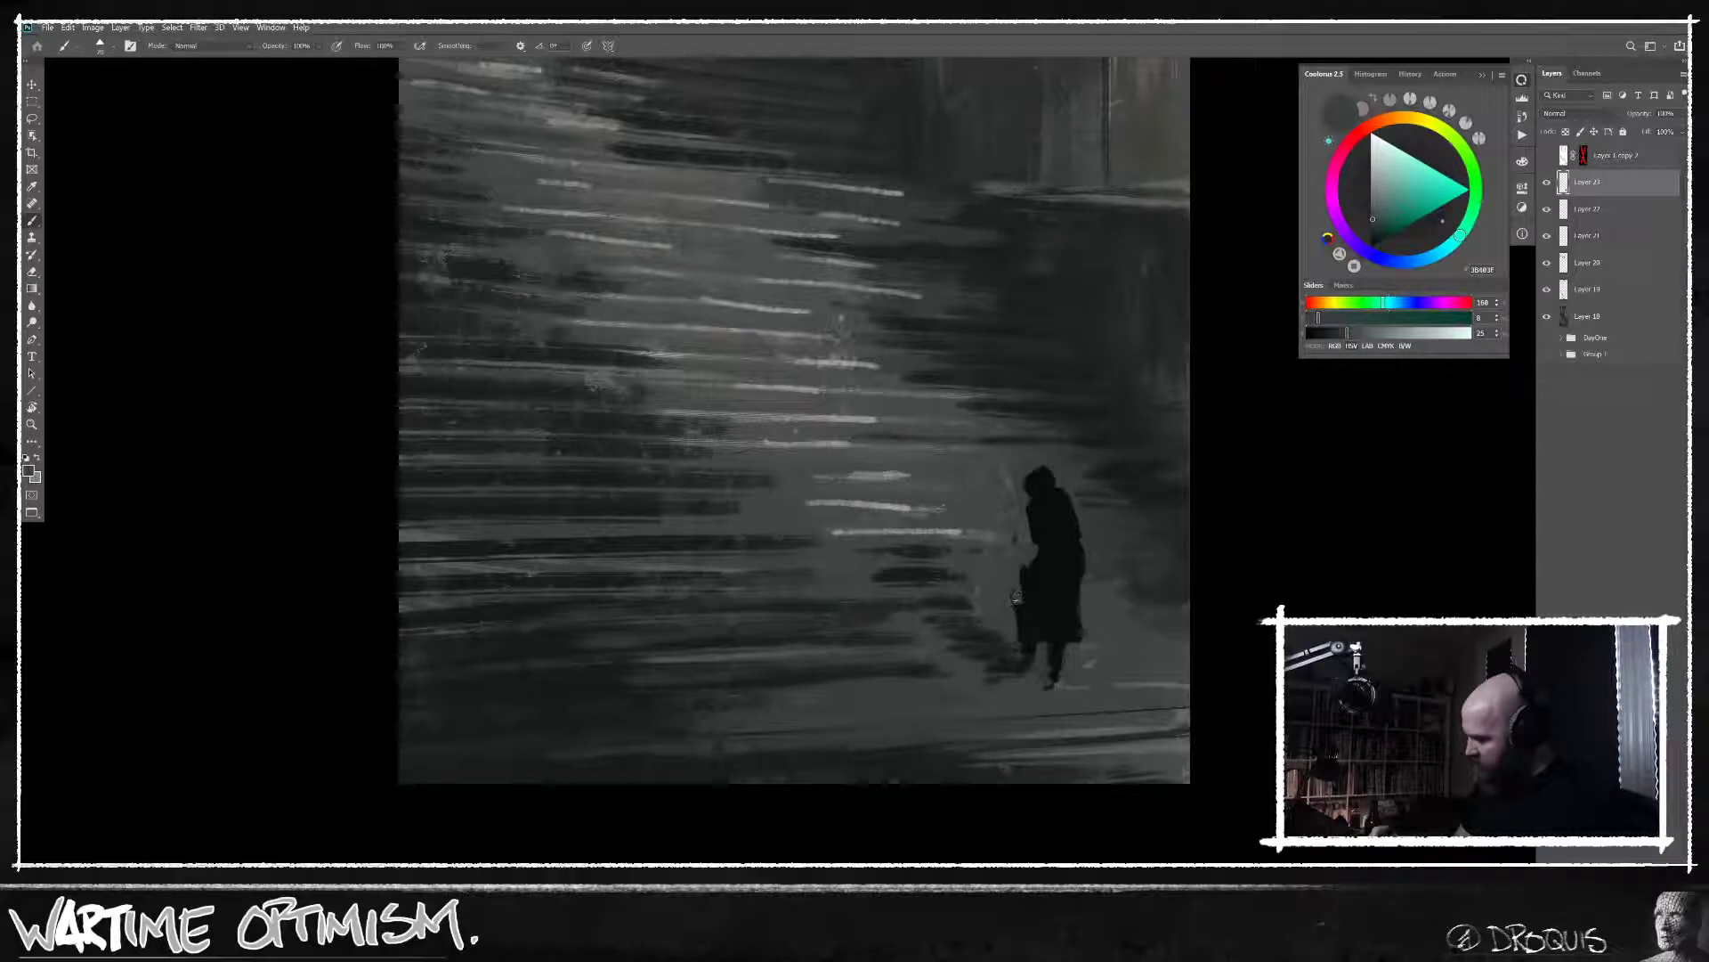
alt+click(1033, 568)
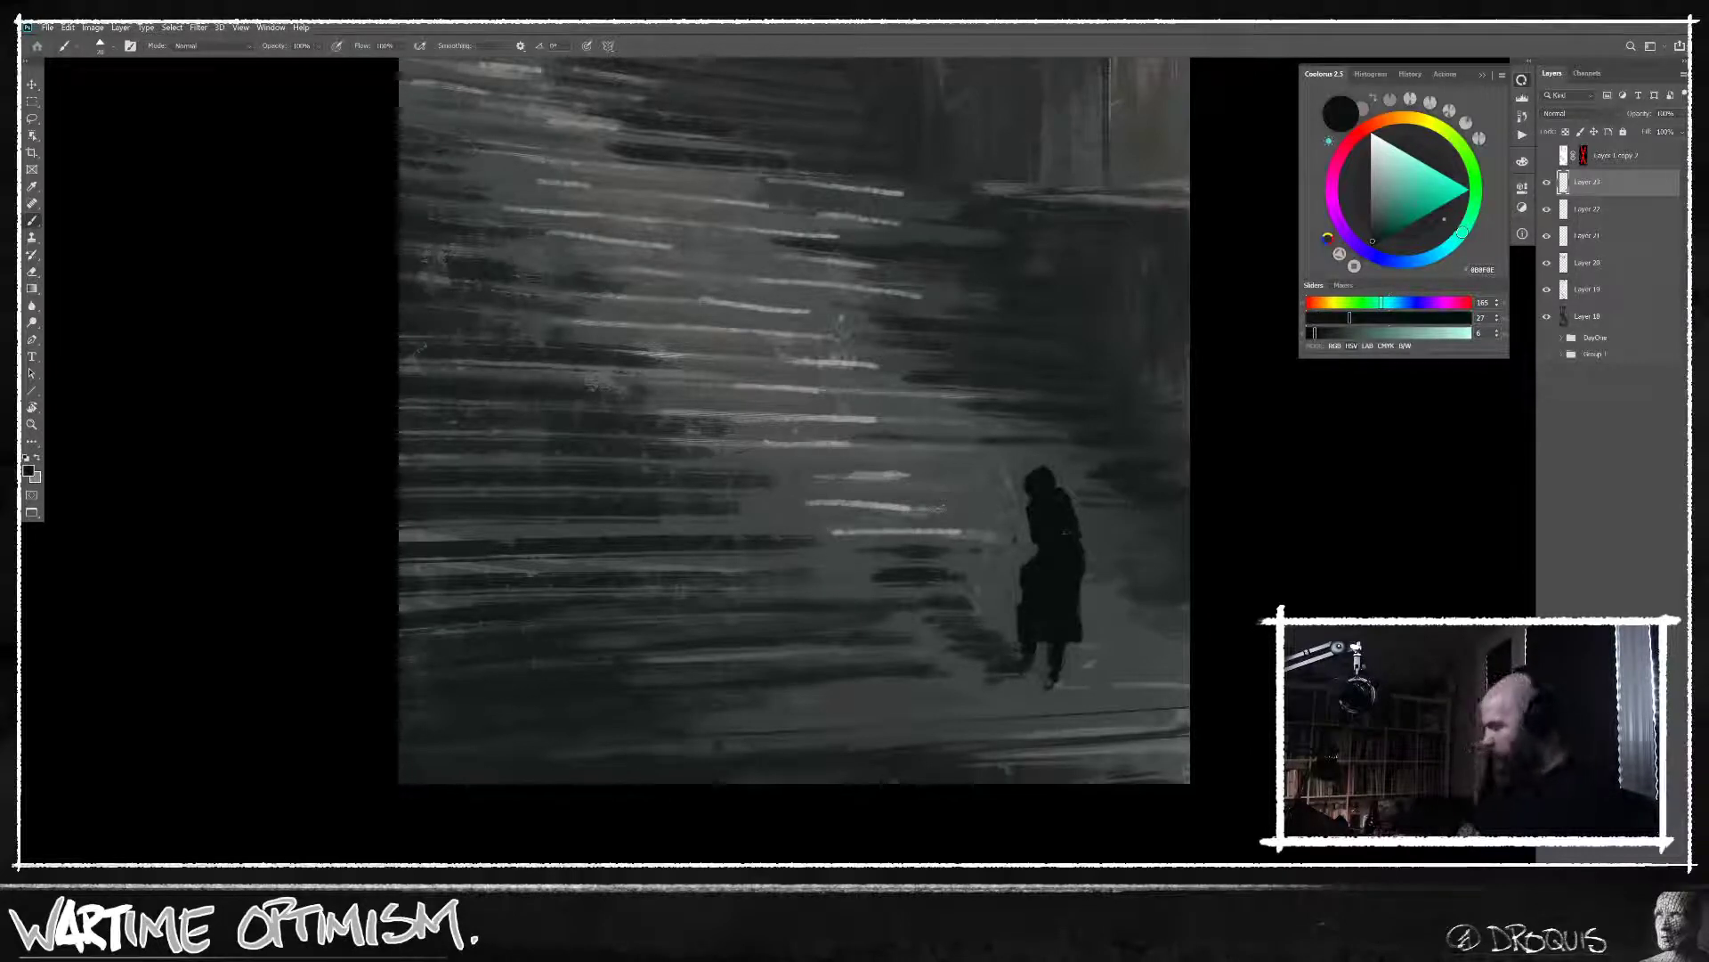
Refine the coat's lower left edge, the legs and the foot, alternating sampled background grey and near-black.
alt+click(1021, 598)
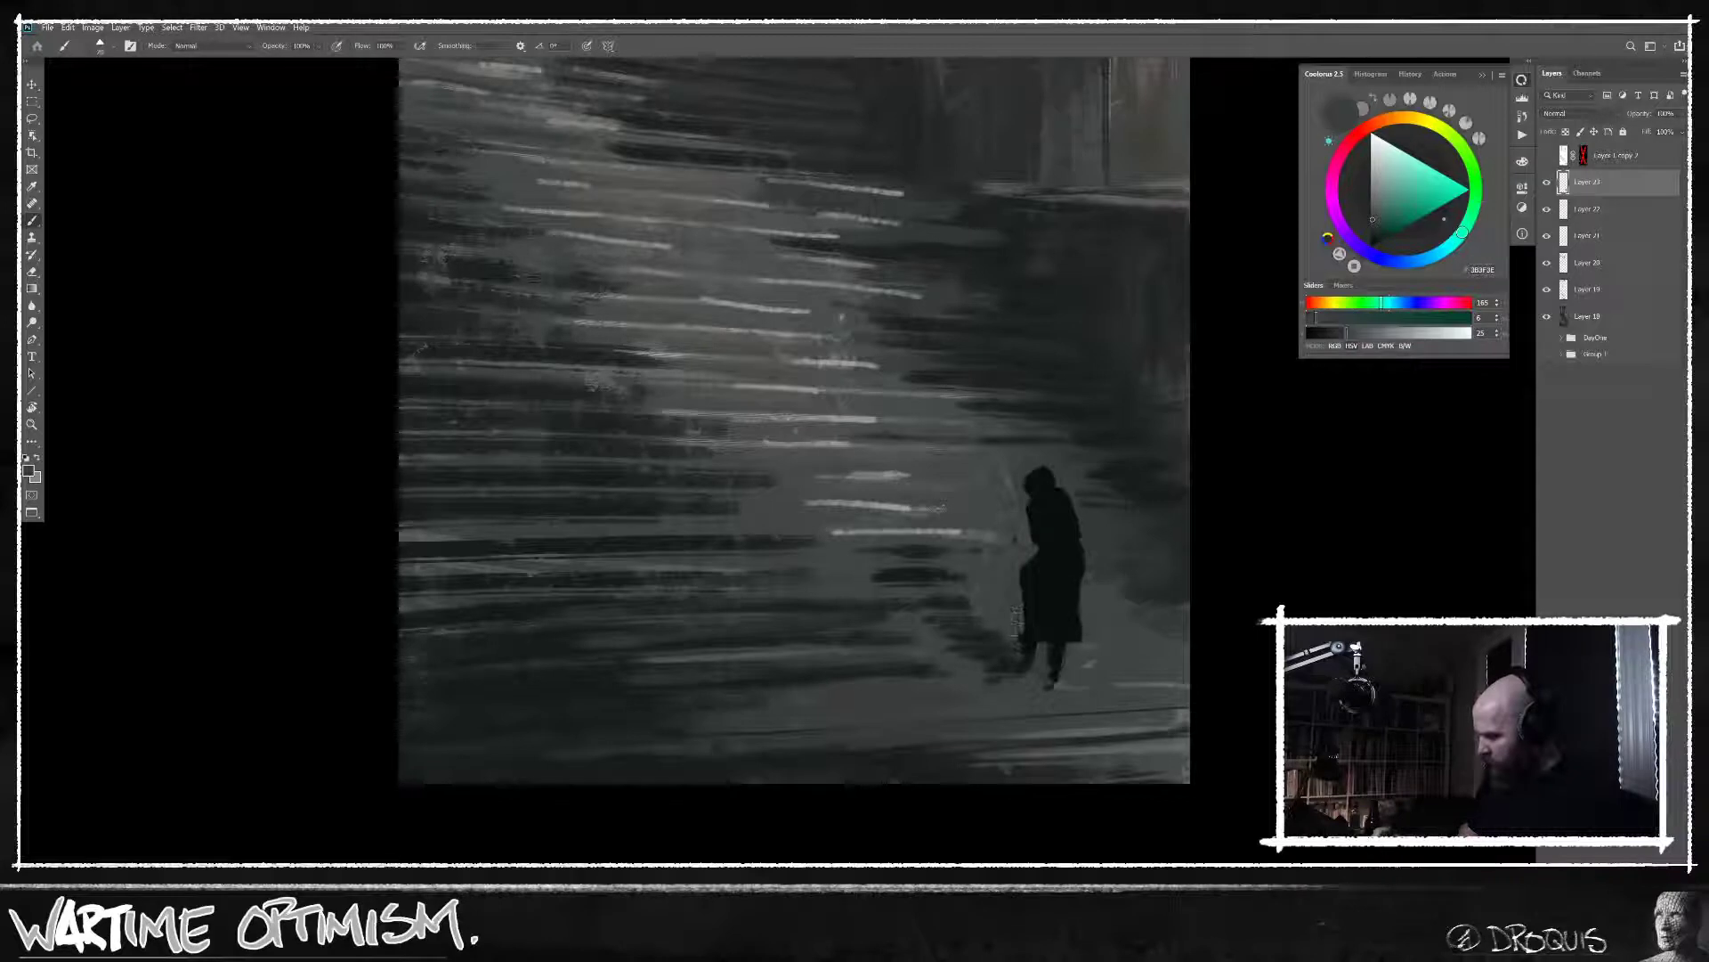
alt+click(1018, 637)
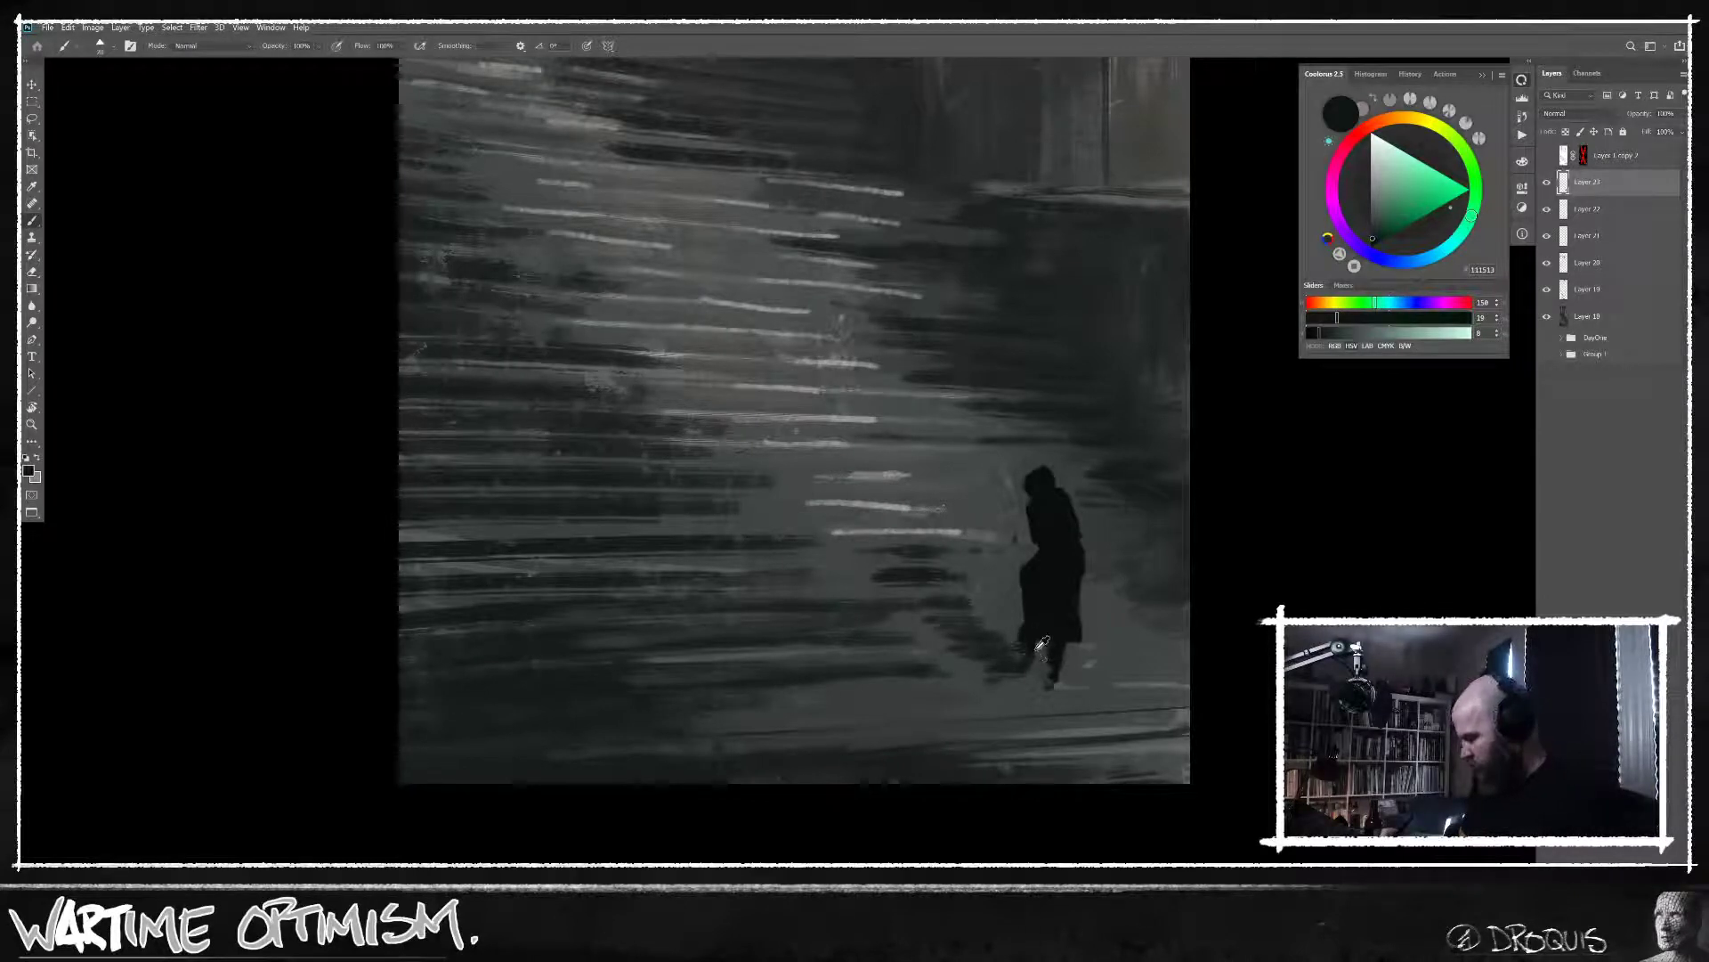
alt+click(1021, 650)
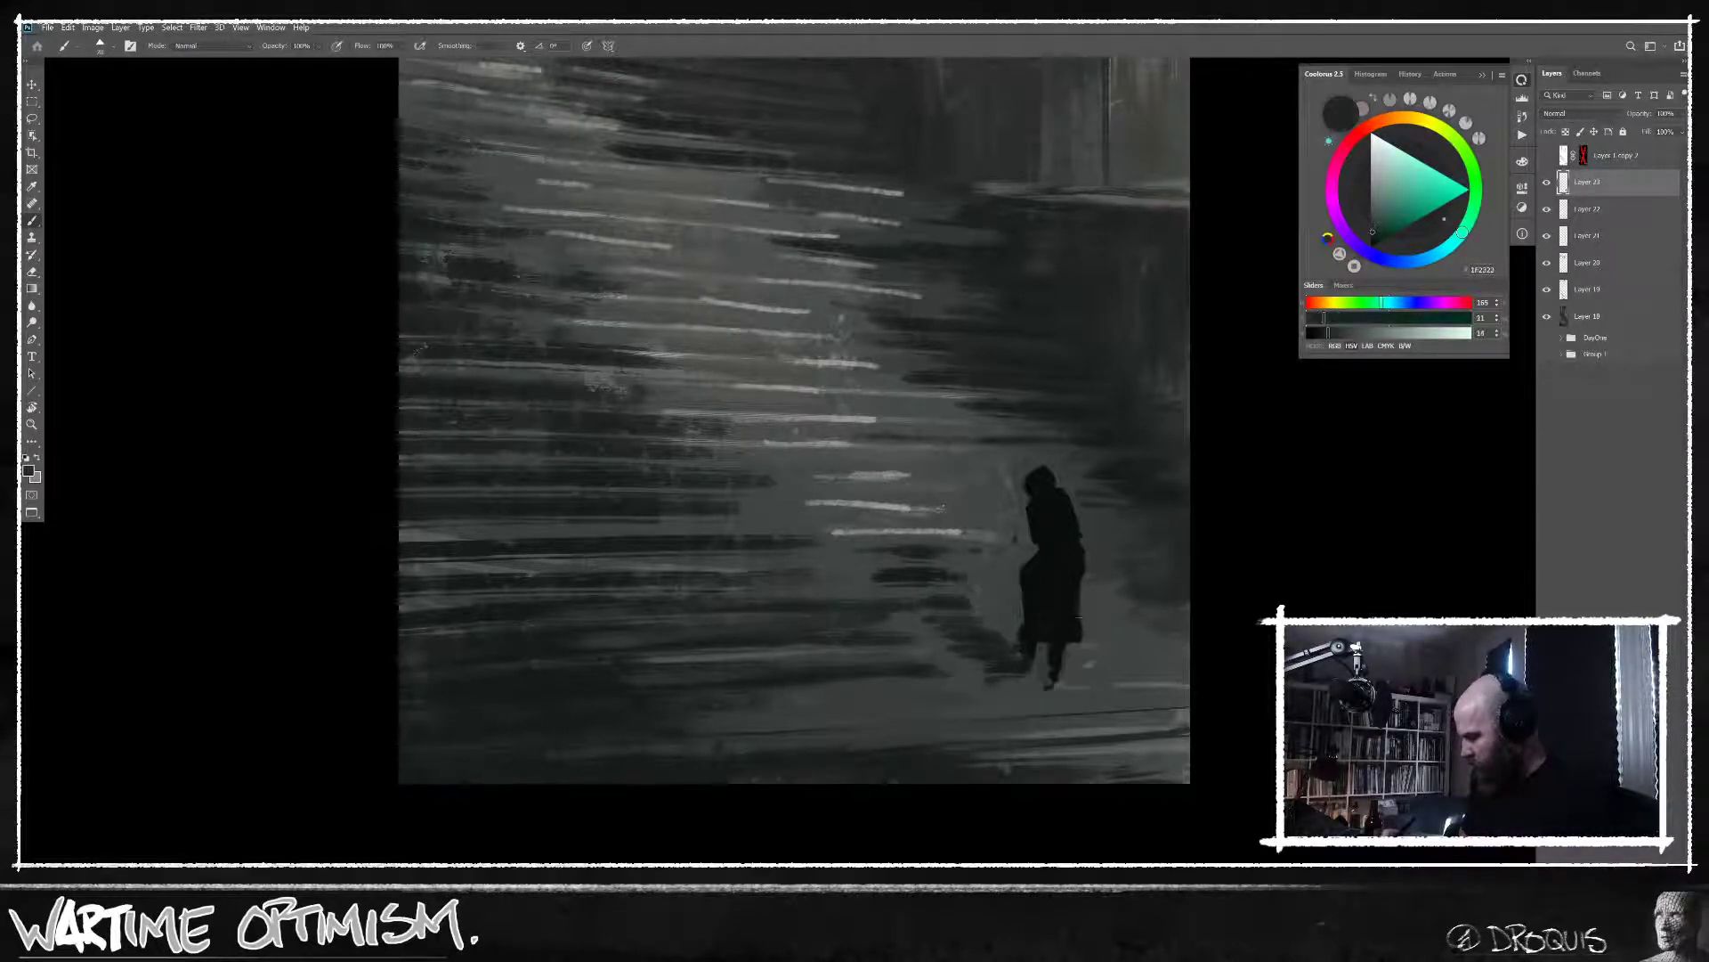
alt+click(1054, 678)
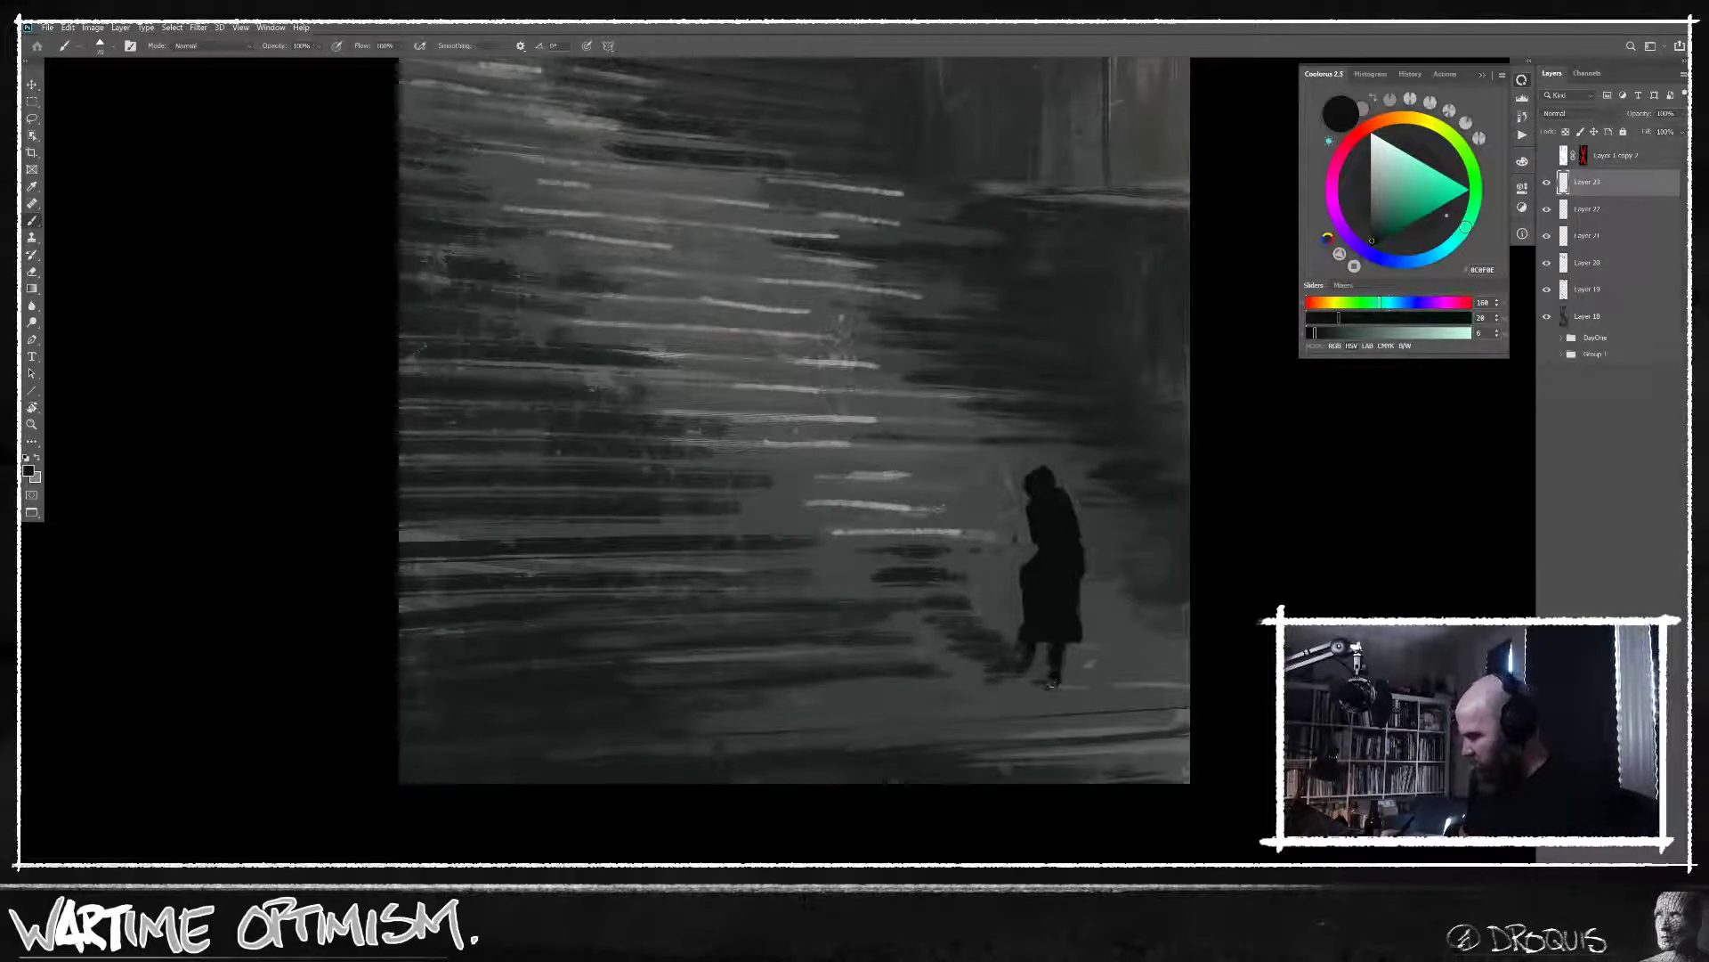
drag(1054, 678, 1049, 683)
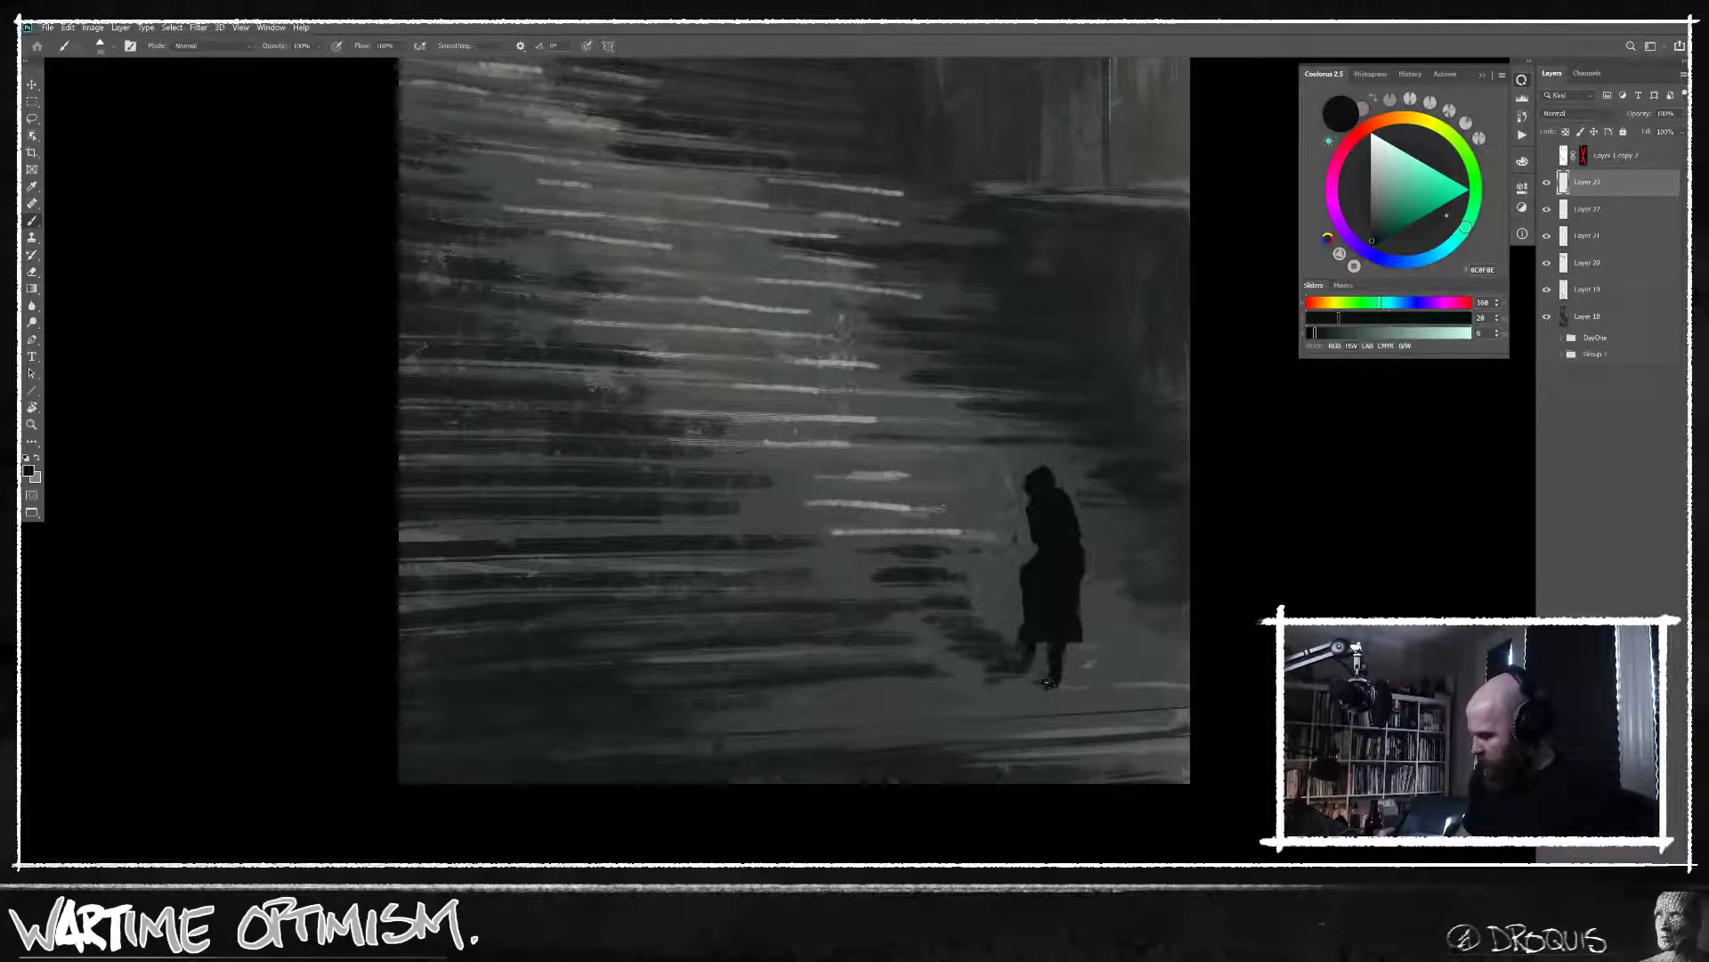
Compare the staircase scene with and without the repainted figure by toggling the visibility of its layer.
scroll(1111, 730, down, 3)
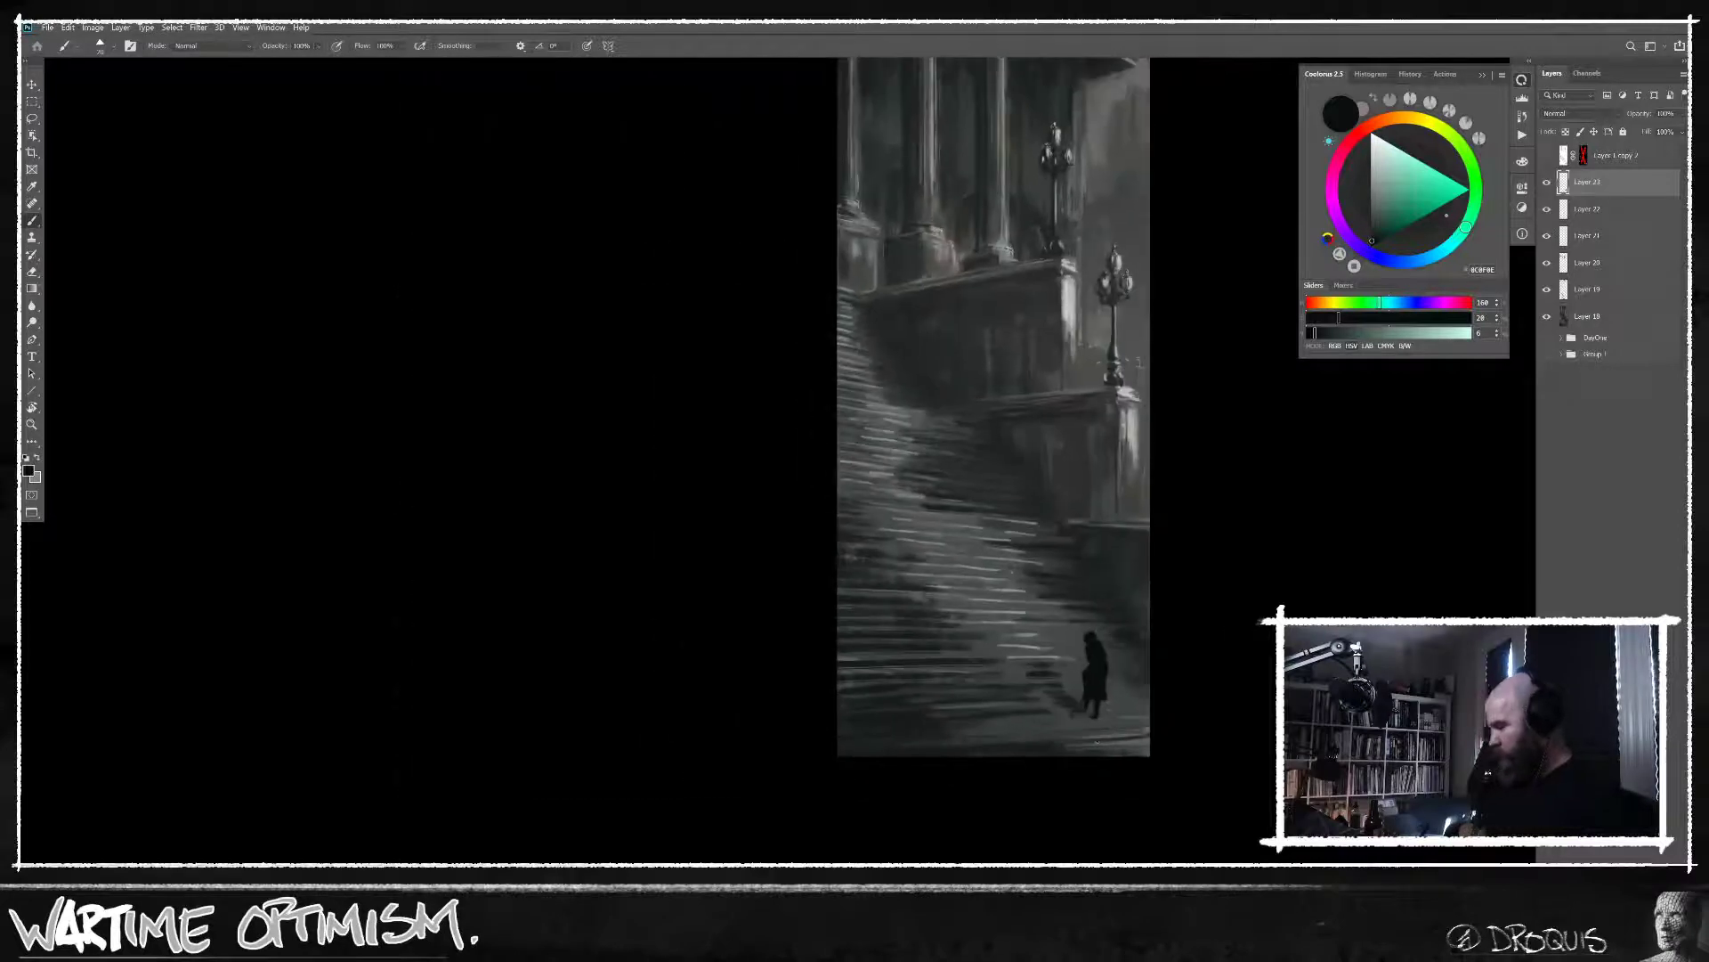
click(1547, 182)
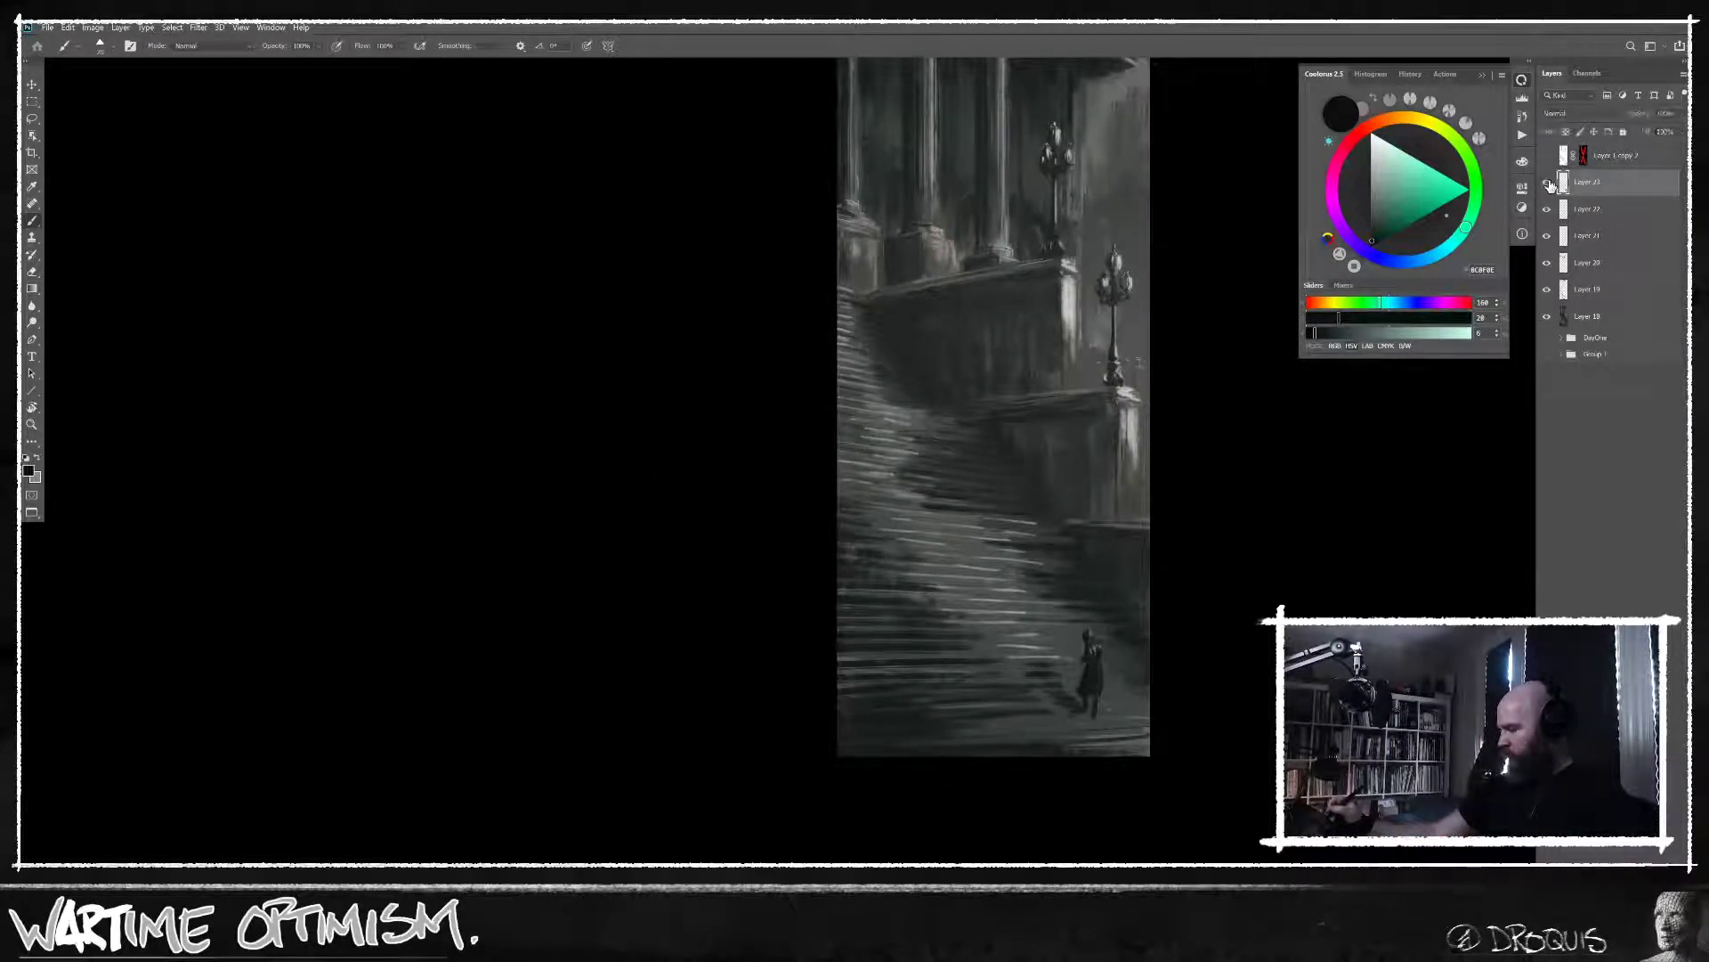
click(1547, 183)
click(1548, 183)
click(1547, 183)
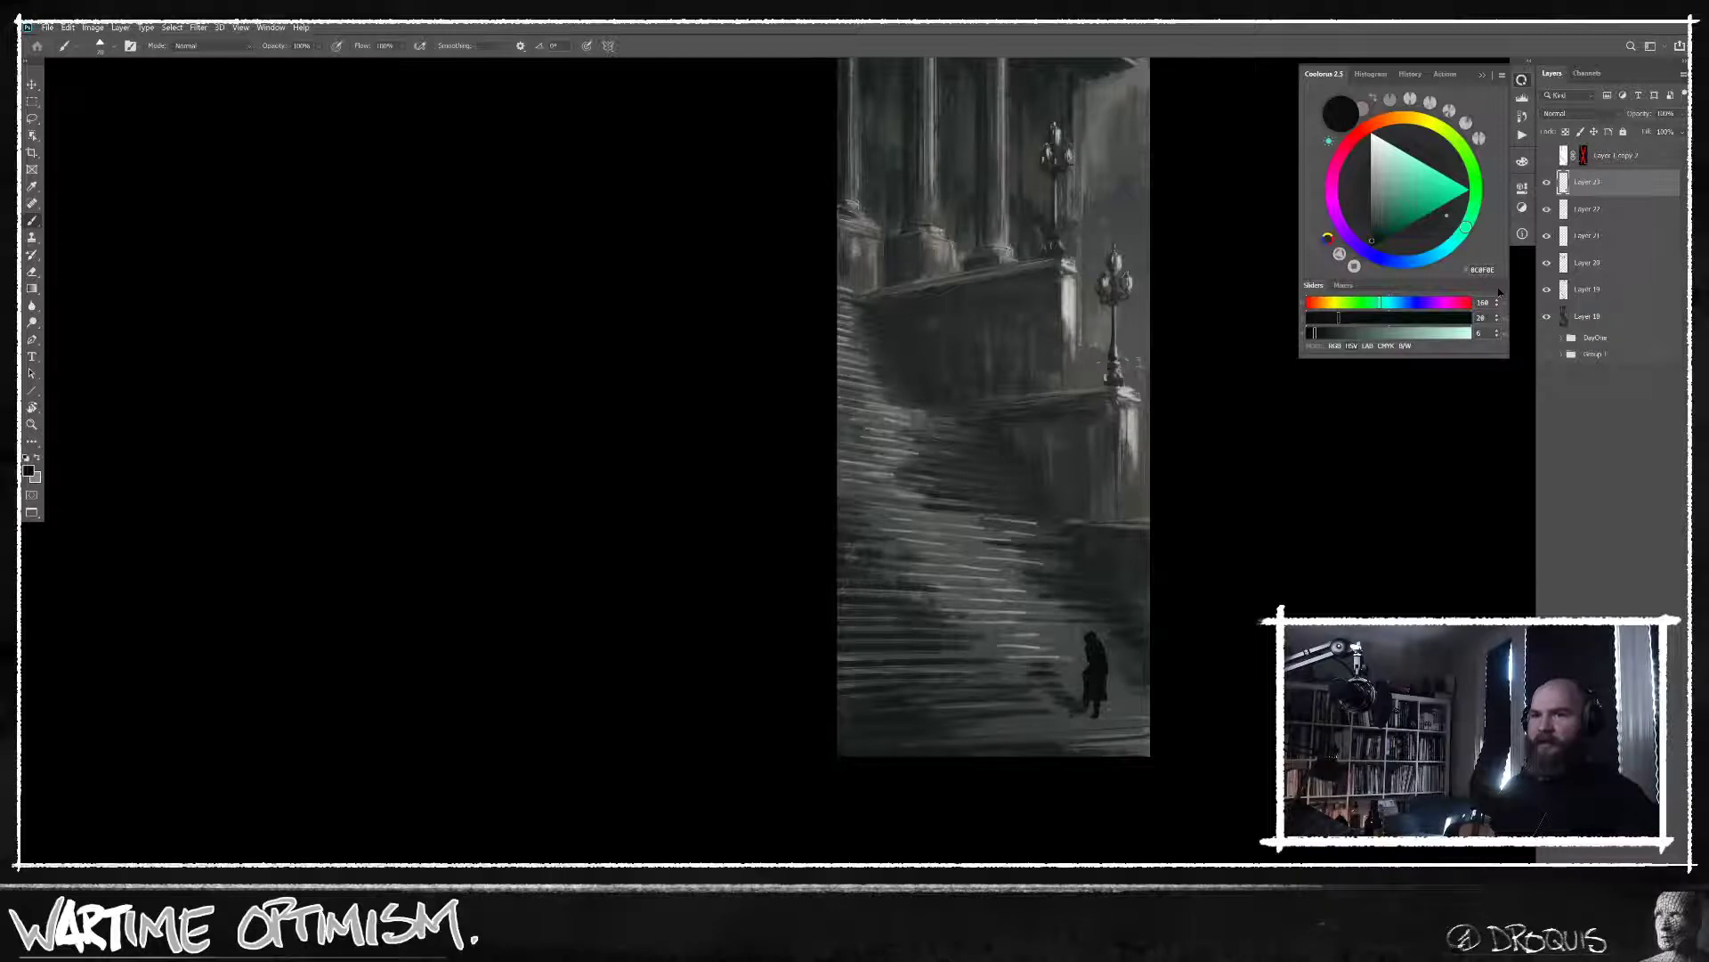
click(1548, 183)
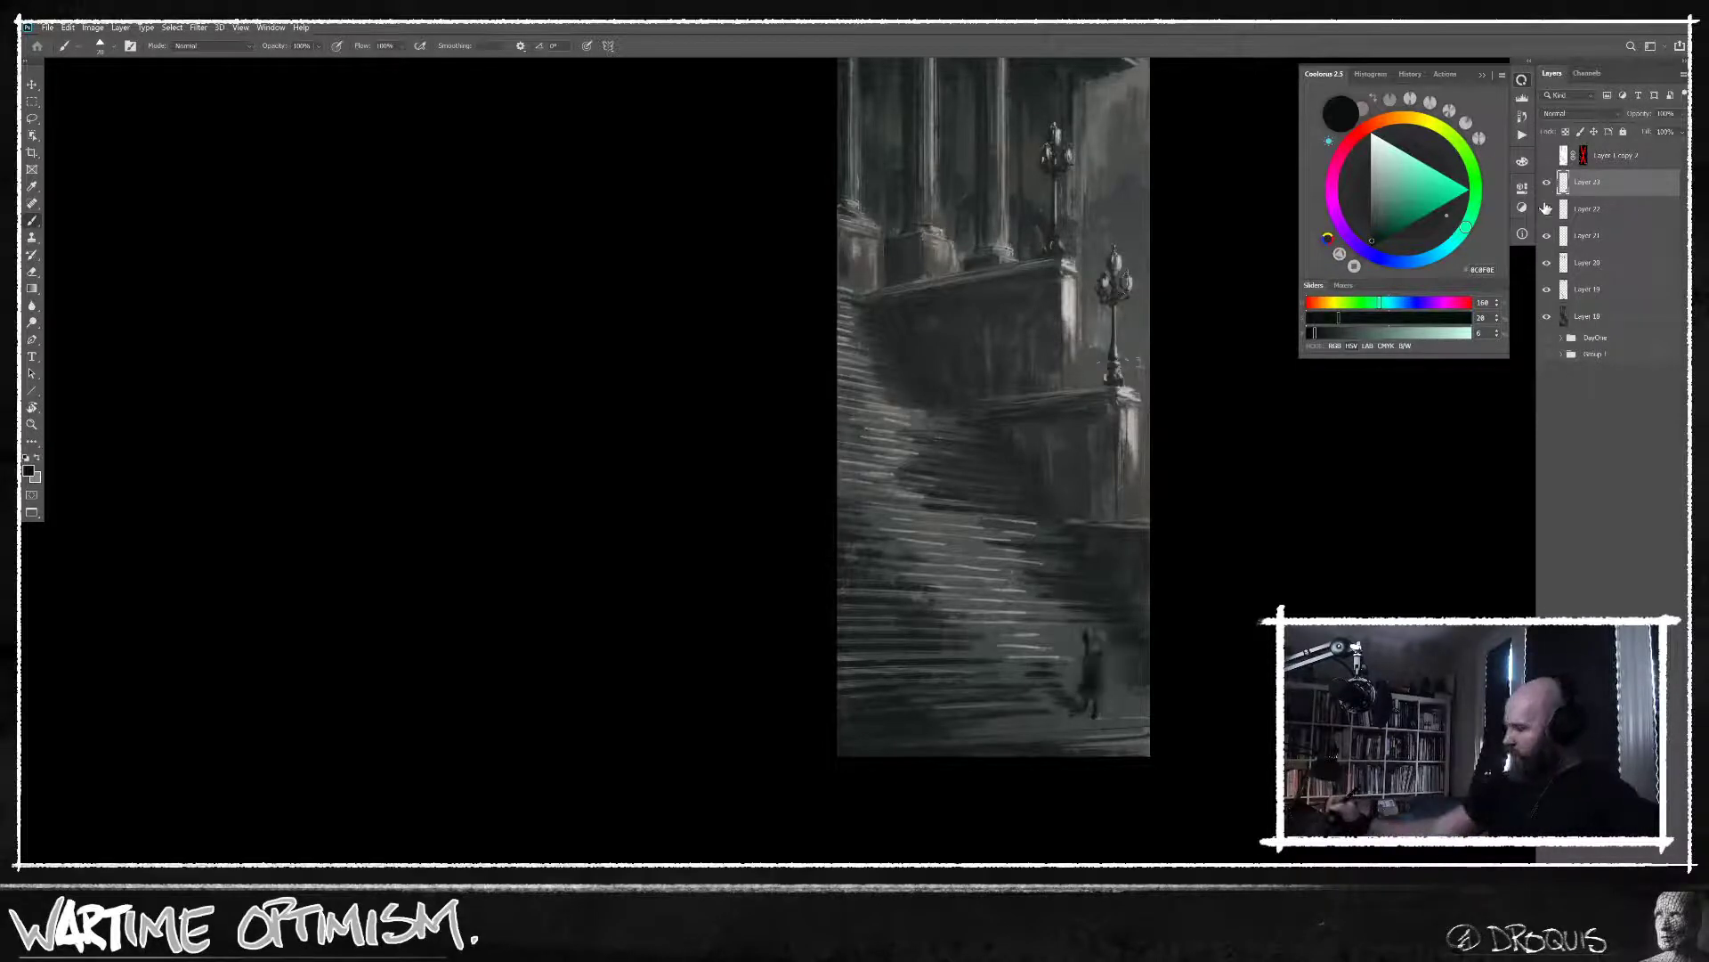
click(1548, 182)
scroll(1157, 752, up, 5)
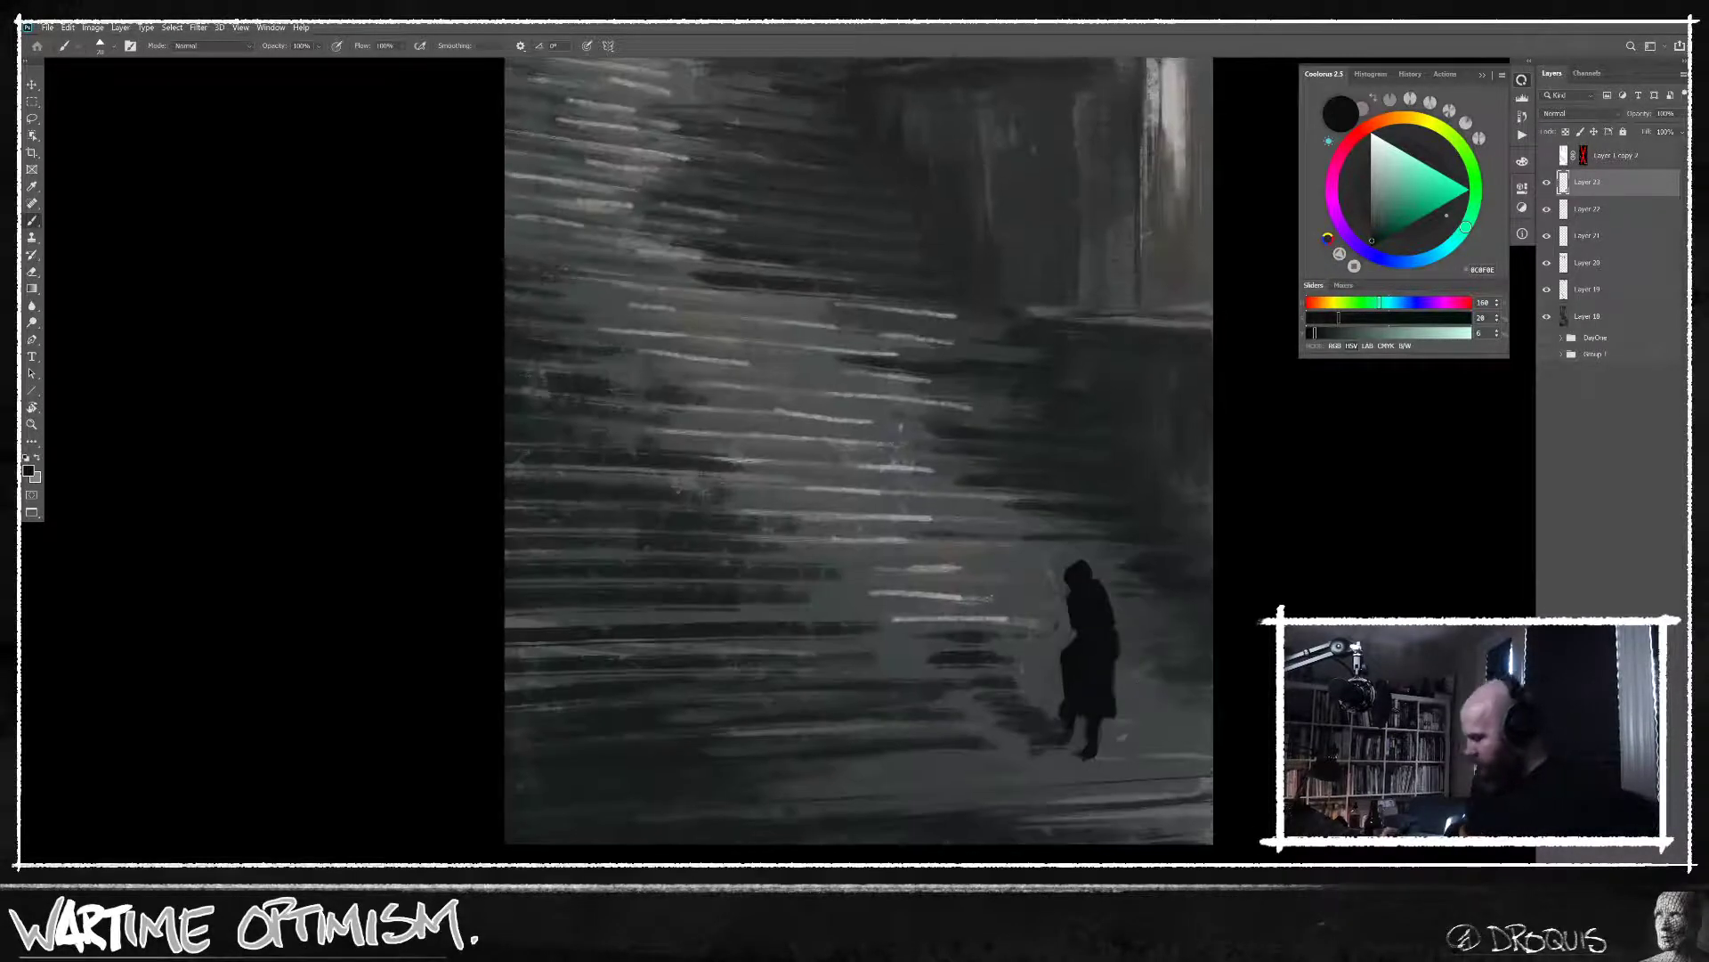
right_click(1154, 767)
double_click(1155, 768)
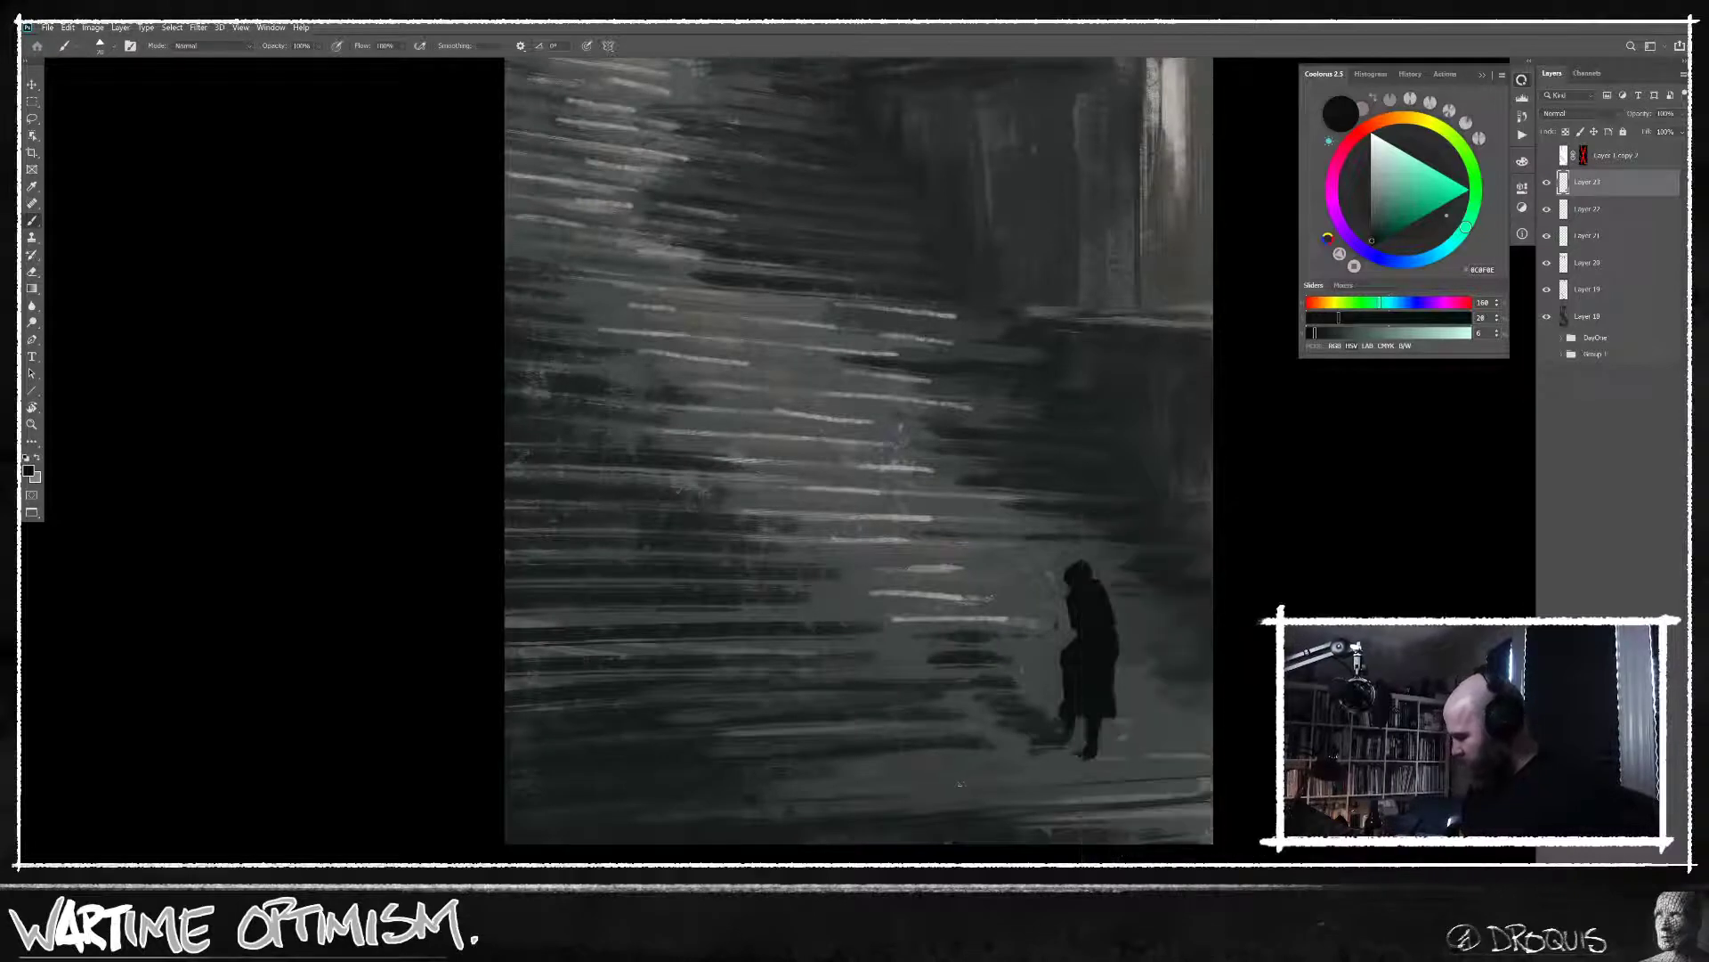
right_click(1127, 725)
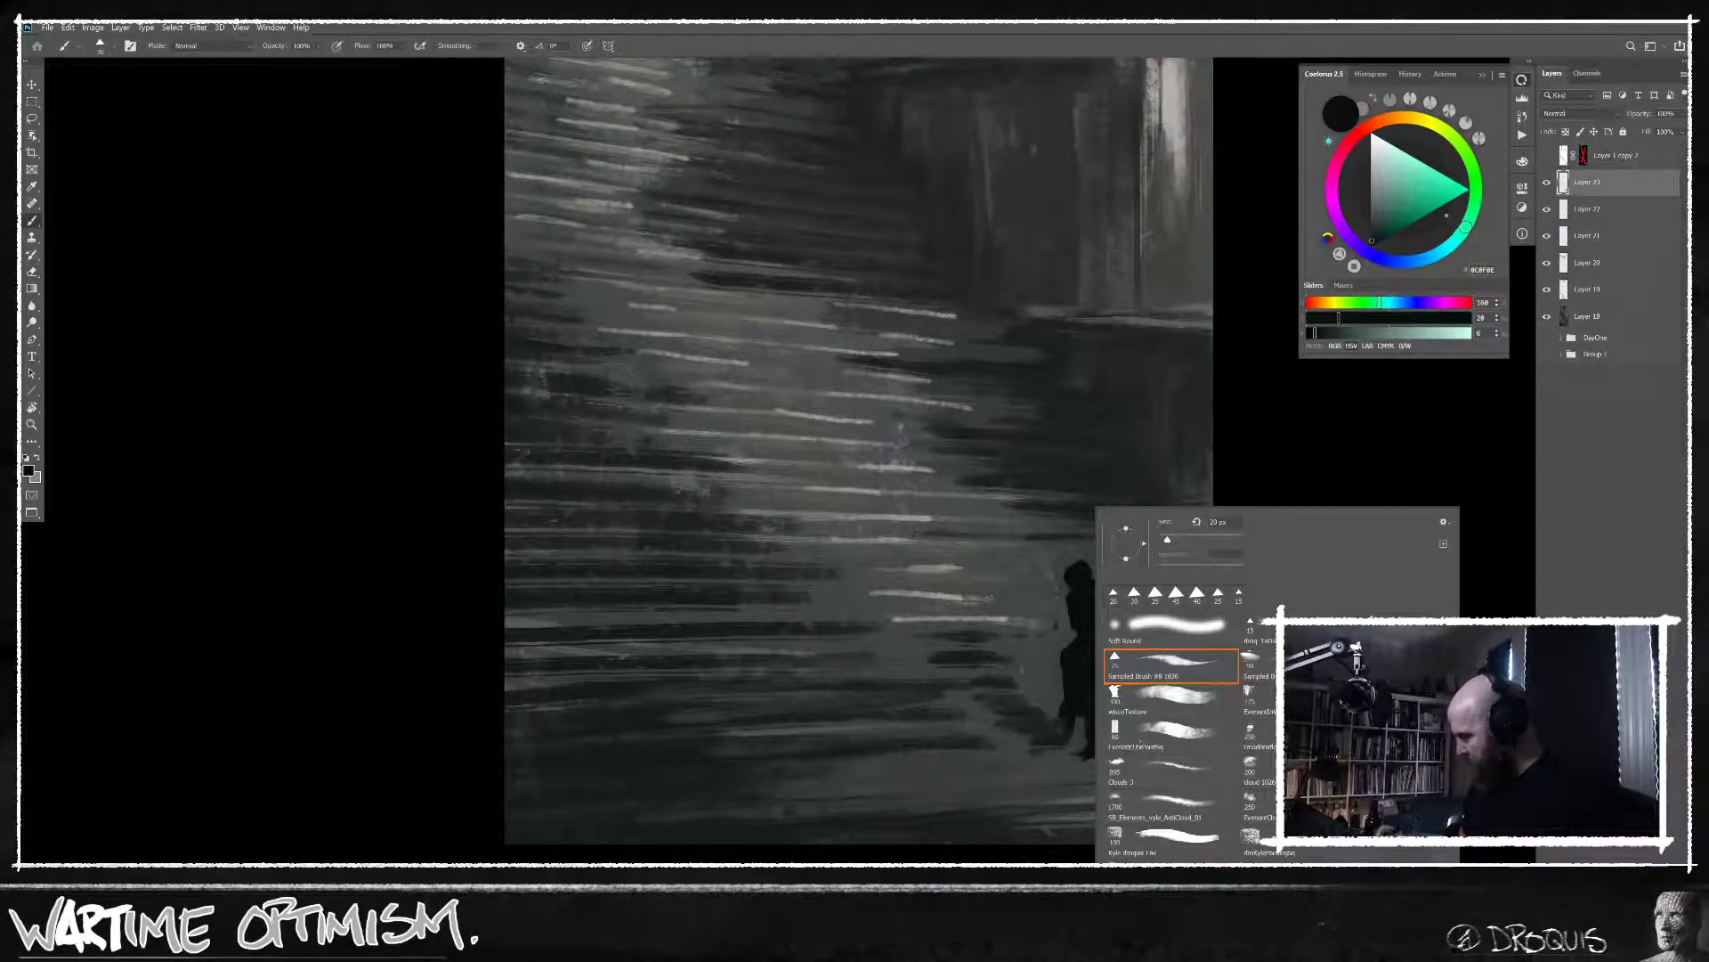
key(Escape)
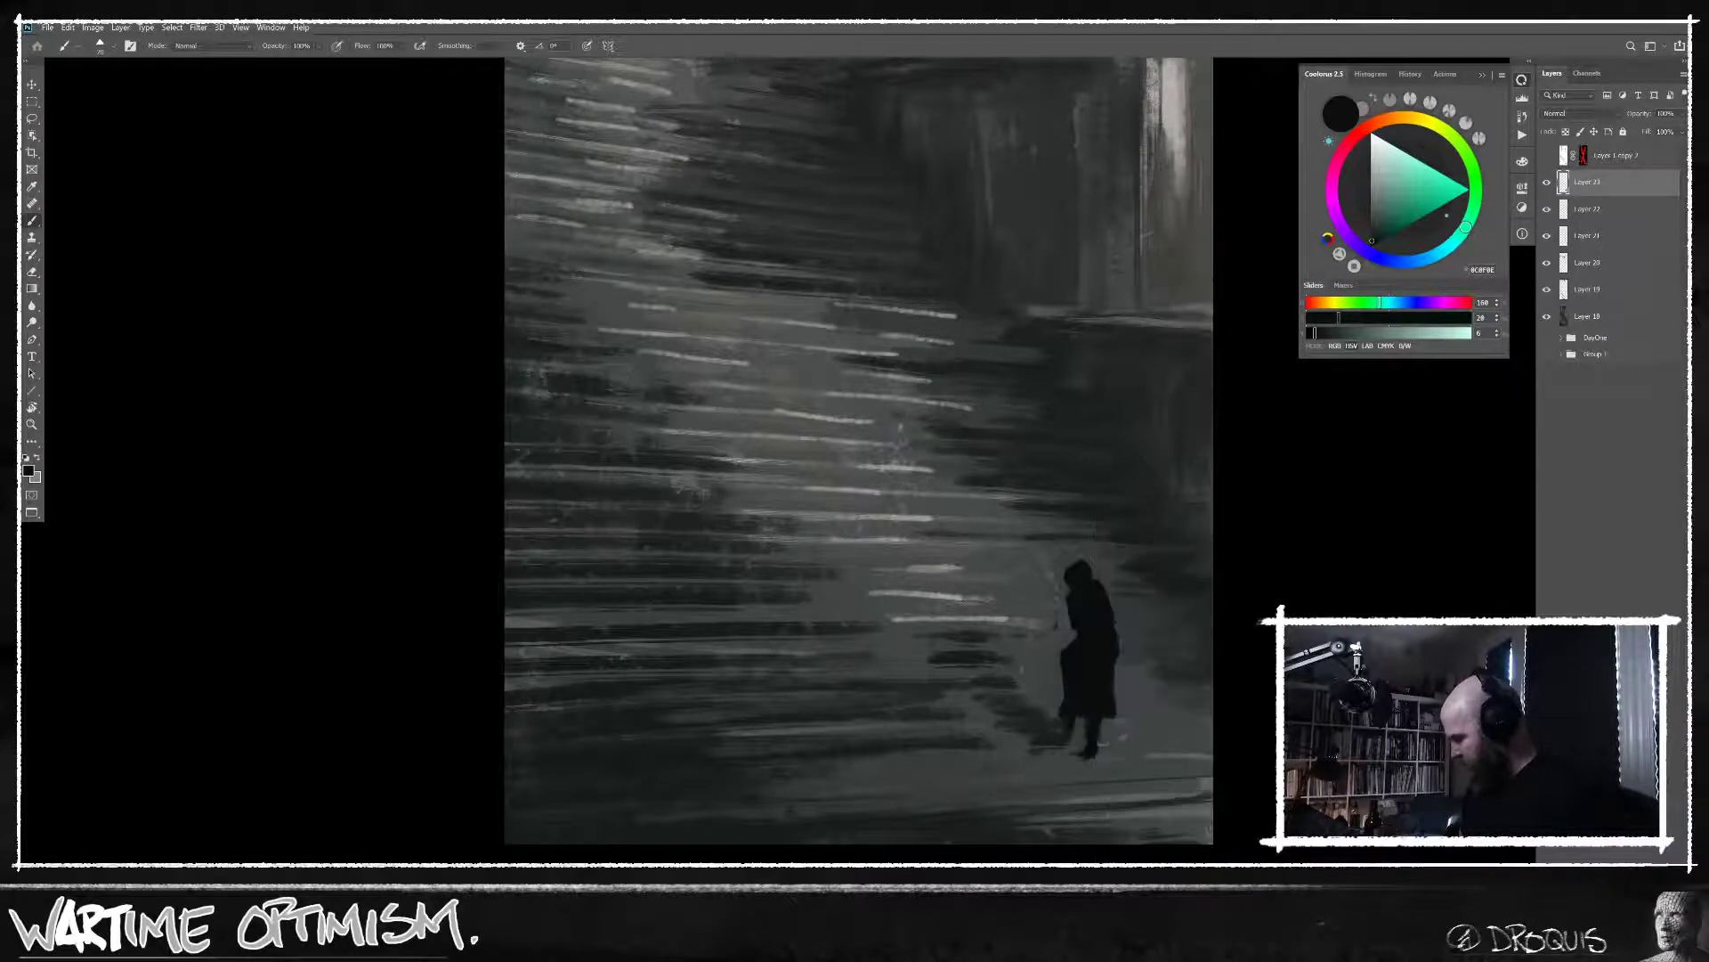
Try to select the figure with the Object Selection tool, framing it from head to feet.
key(w)
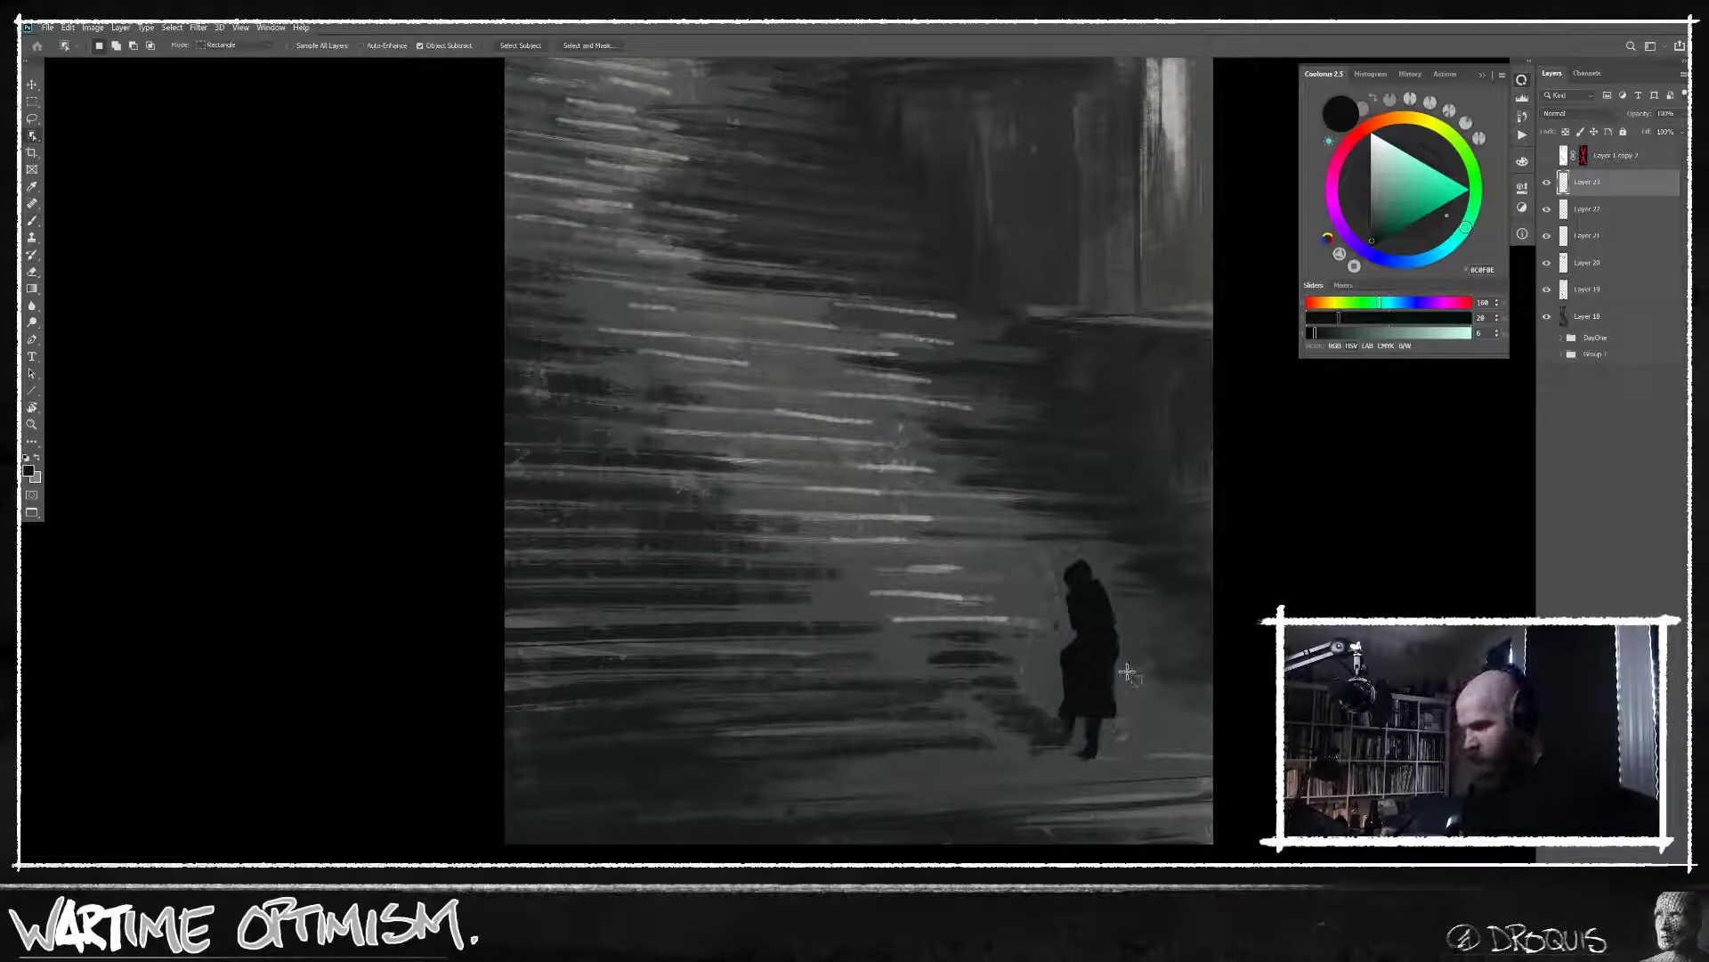
drag(1043, 545, 1144, 767)
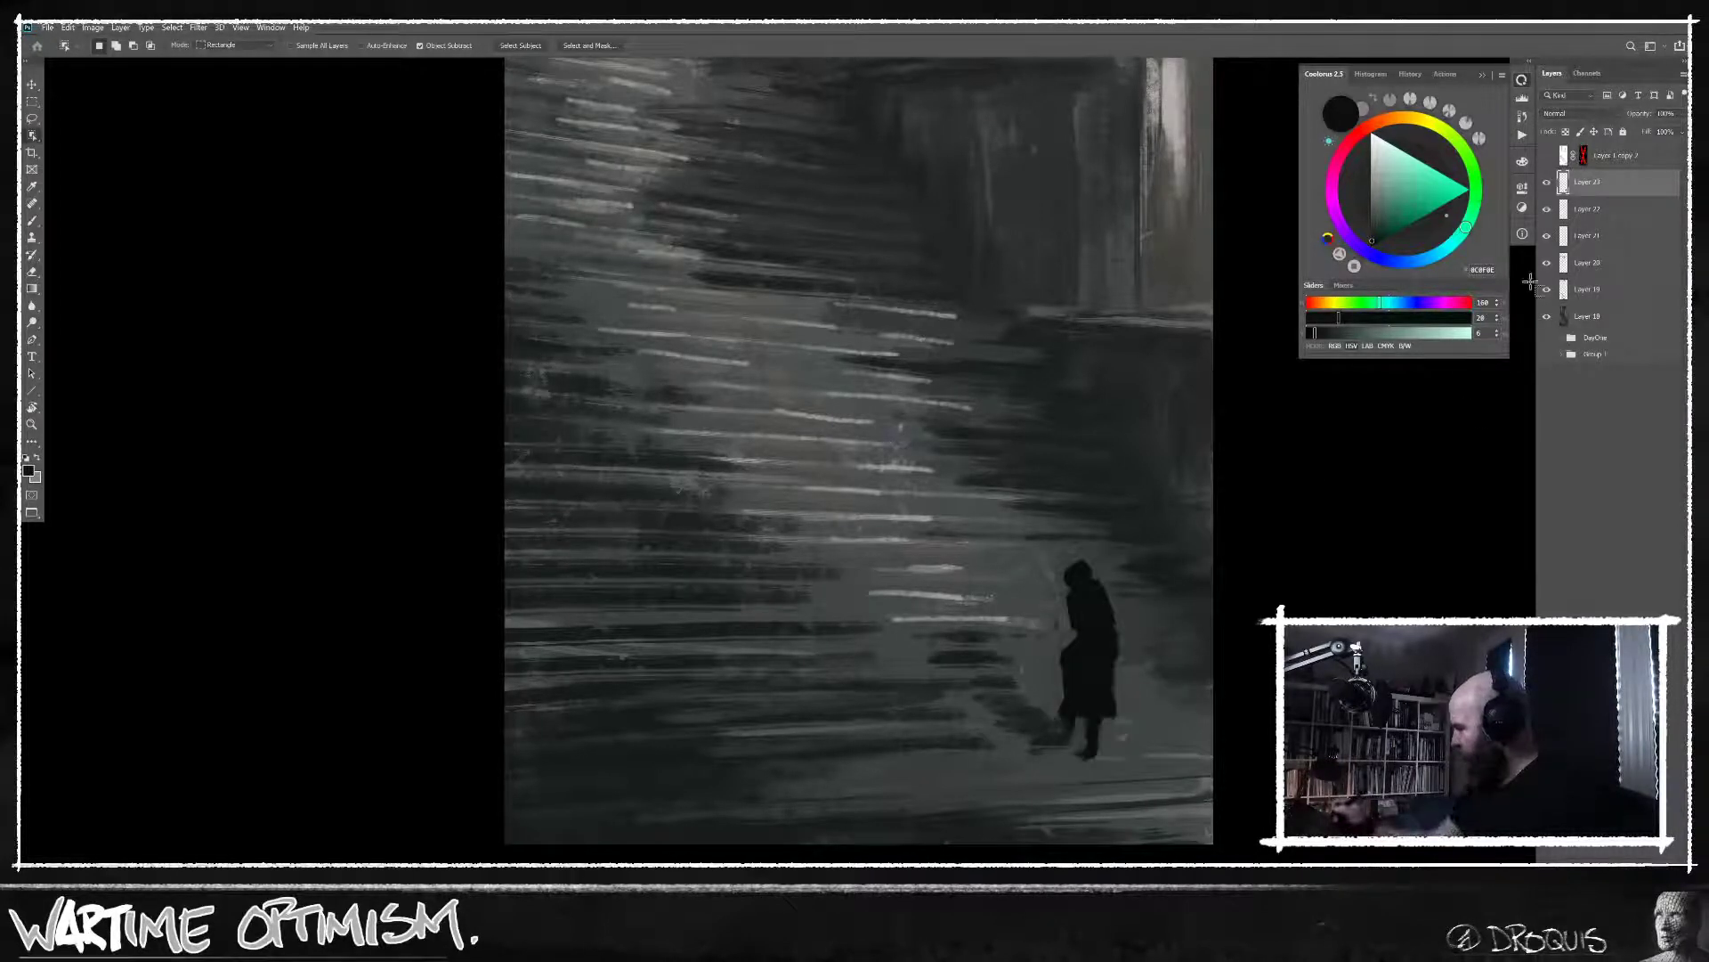
key(b)
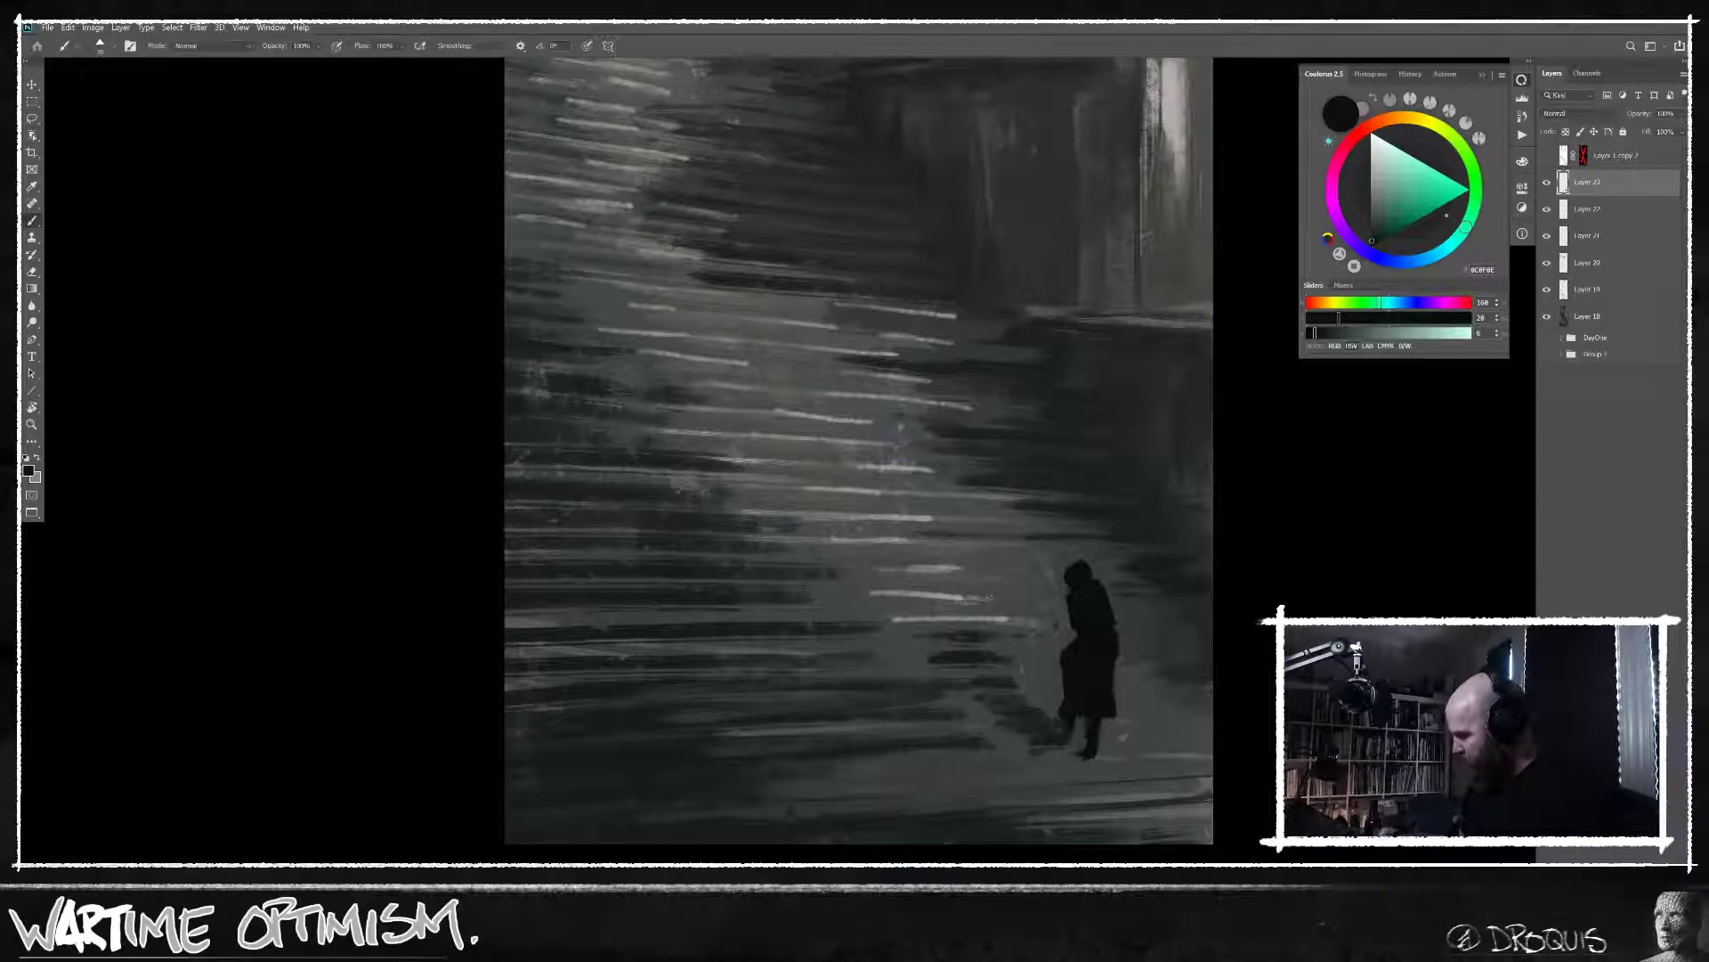
Select the figure's dark silhouette with the Magic Wand and copy it onto its own layer.
key(w)
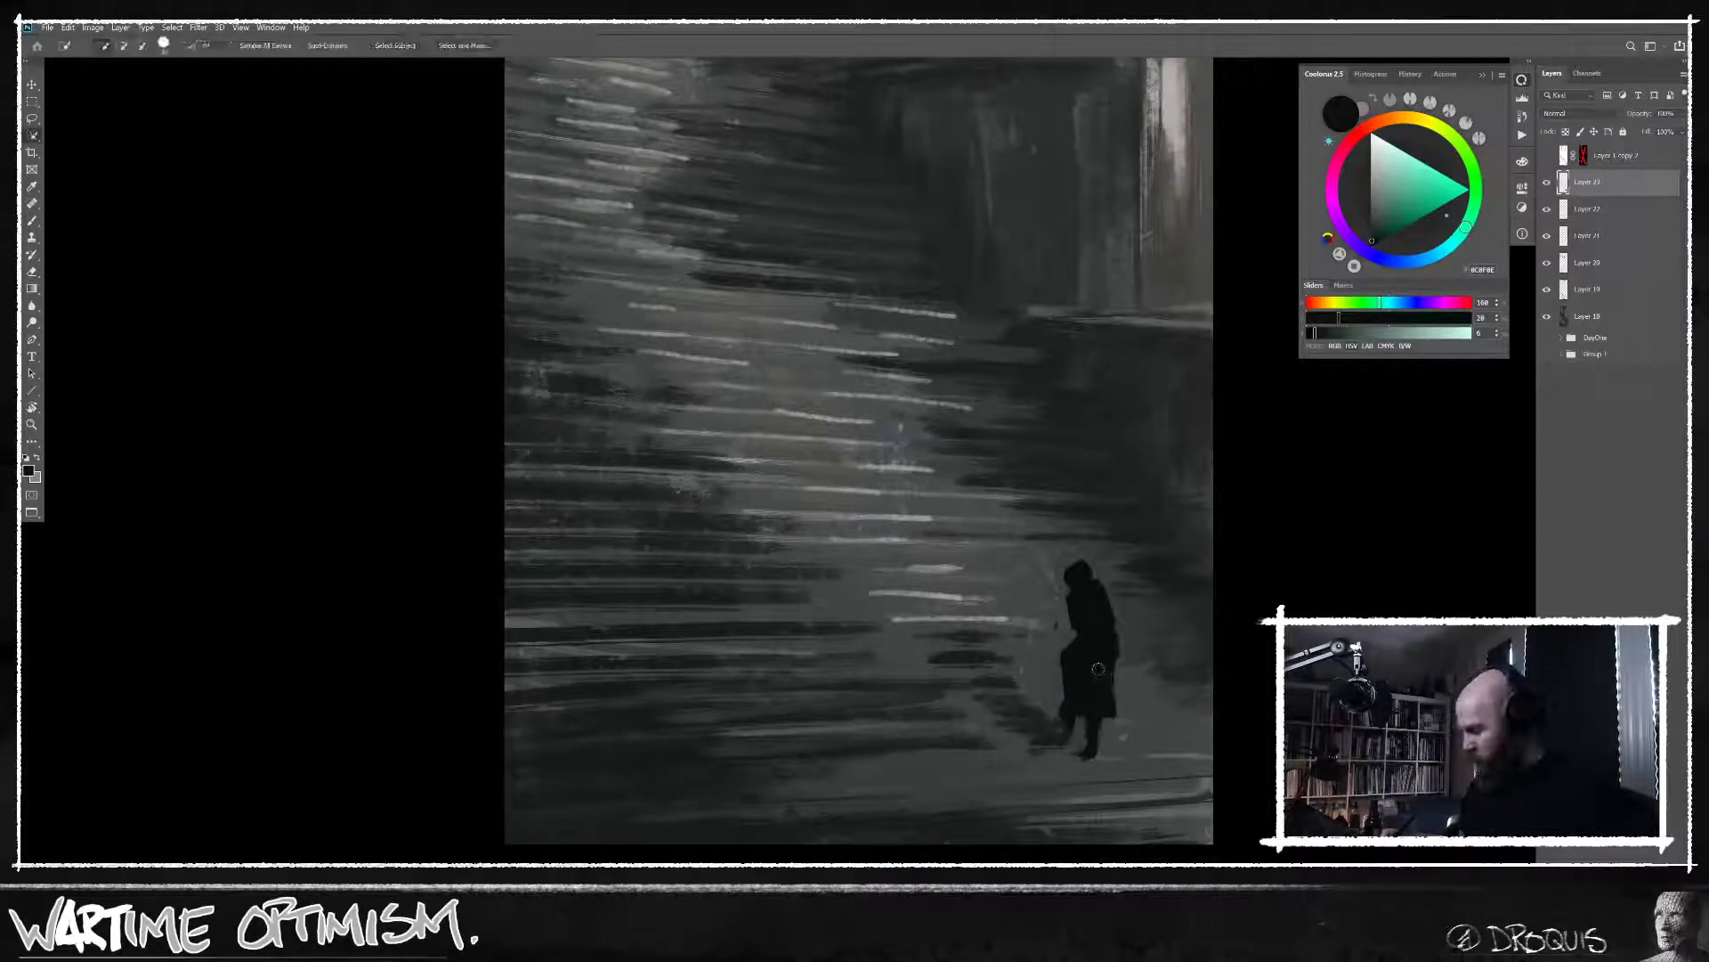
key(shift+w)
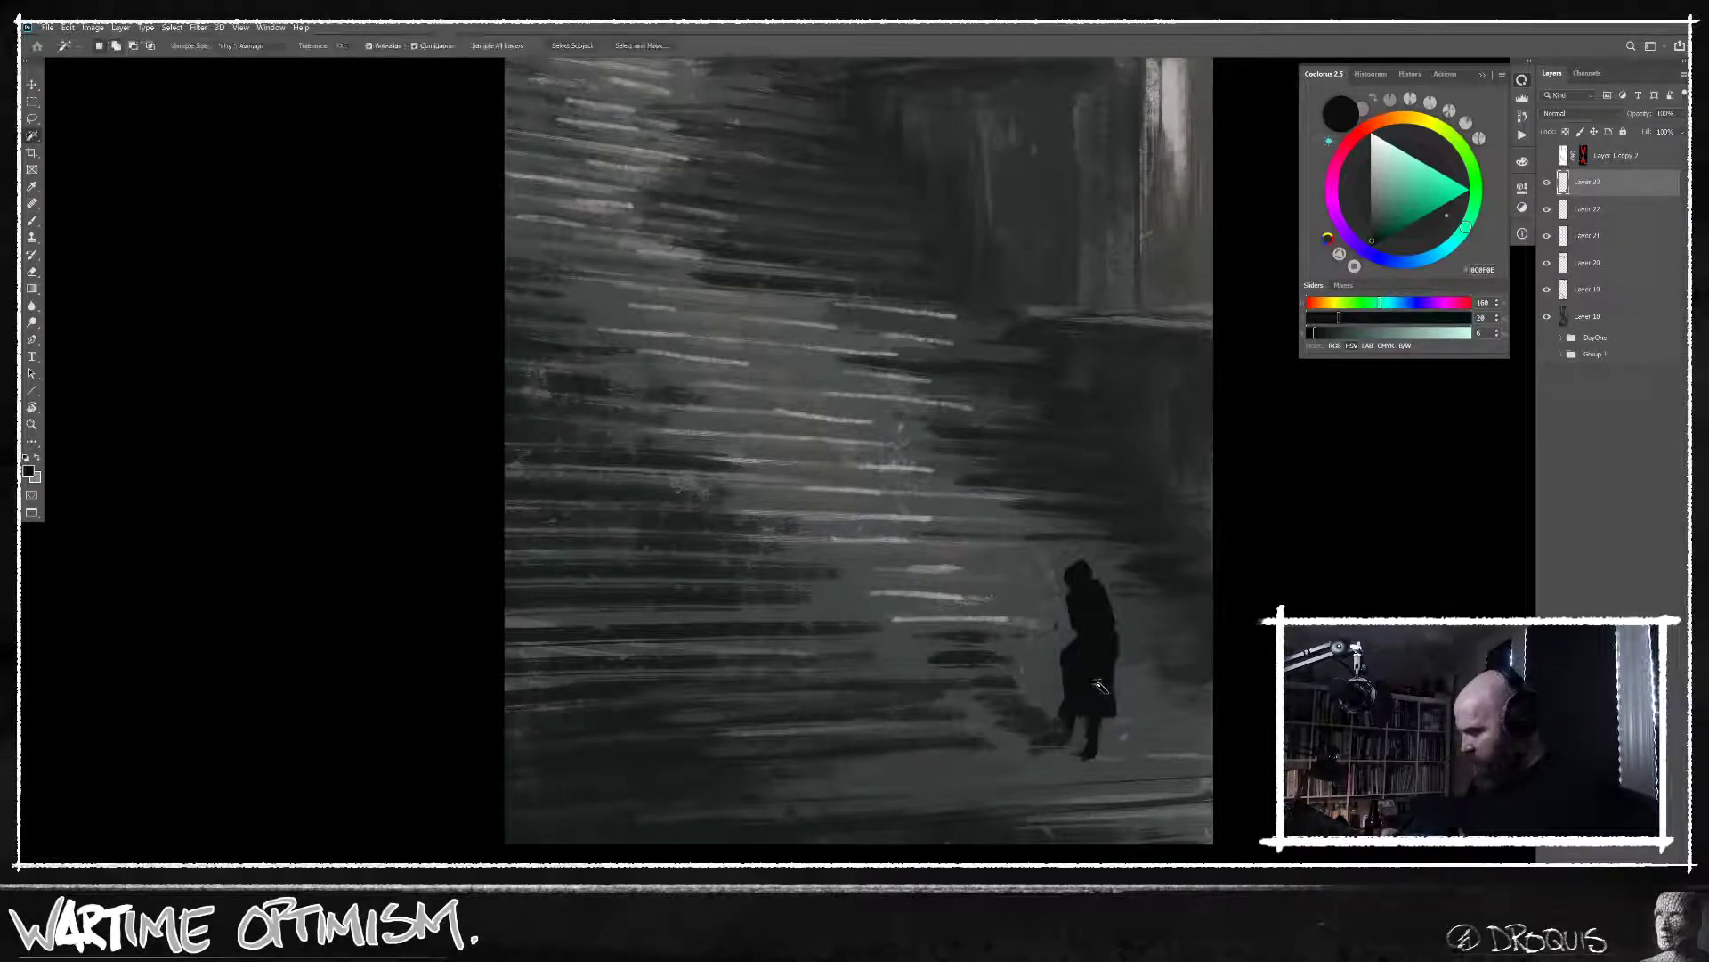
click(1097, 685)
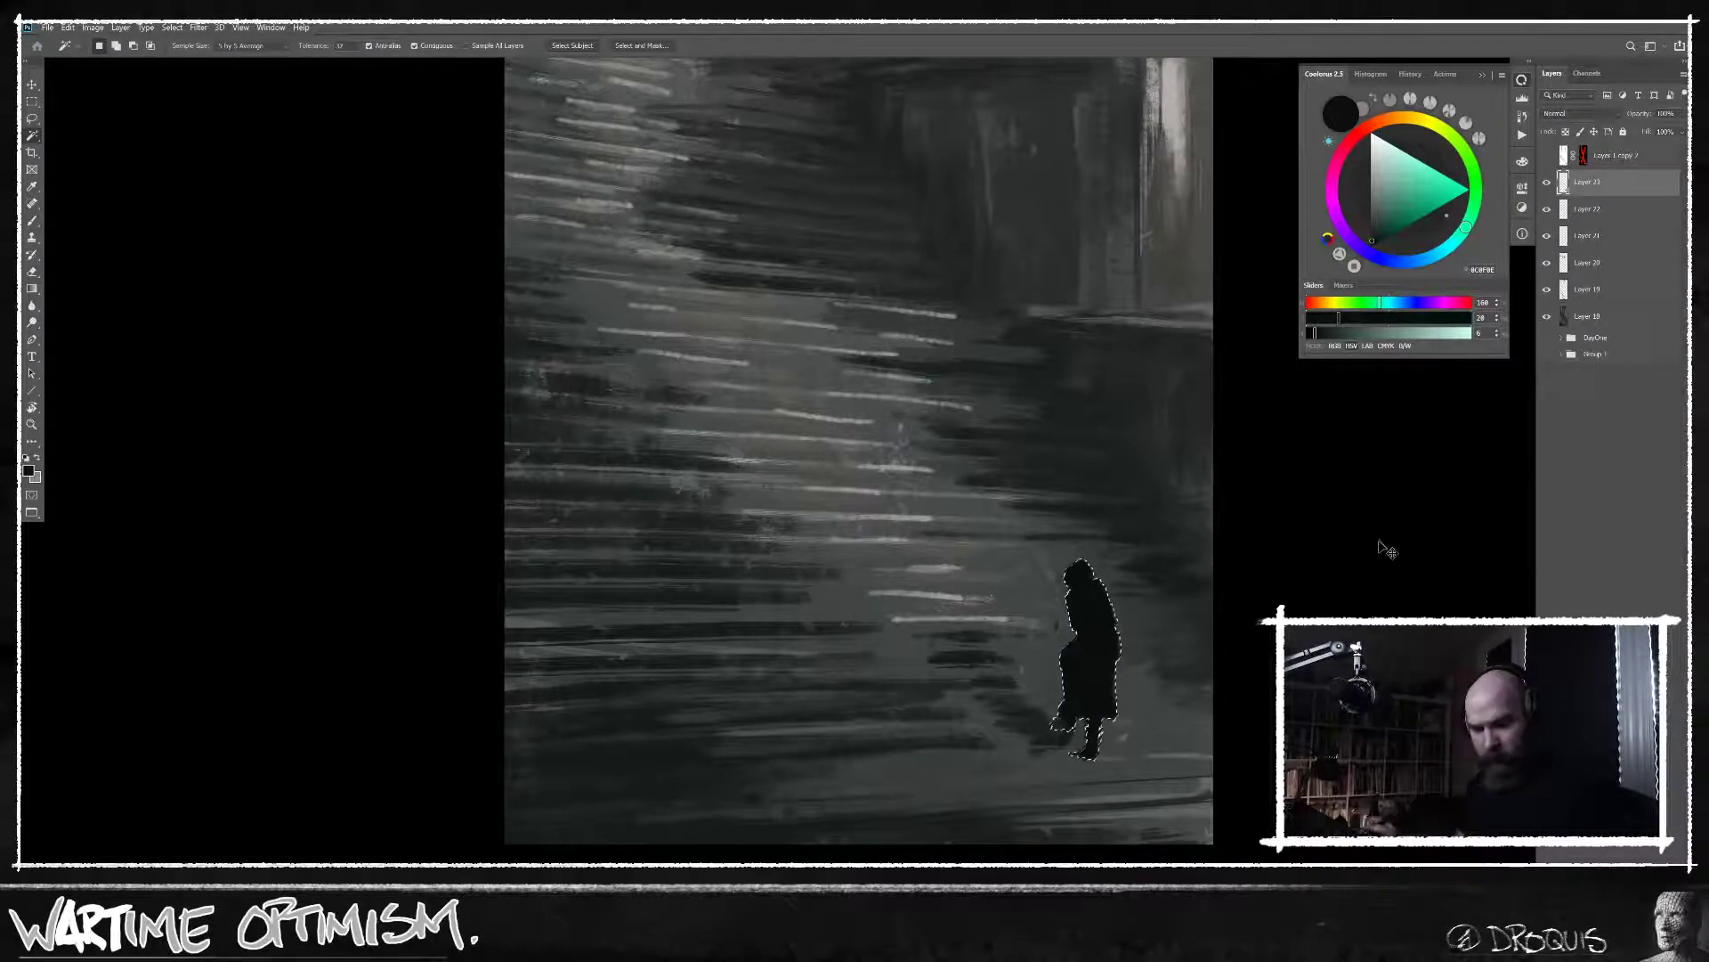
key(ctrl+d)
Add a new empty layer and move it beneath the silhouette layer.
key(ctrl+shift+alt+n)
key(s)
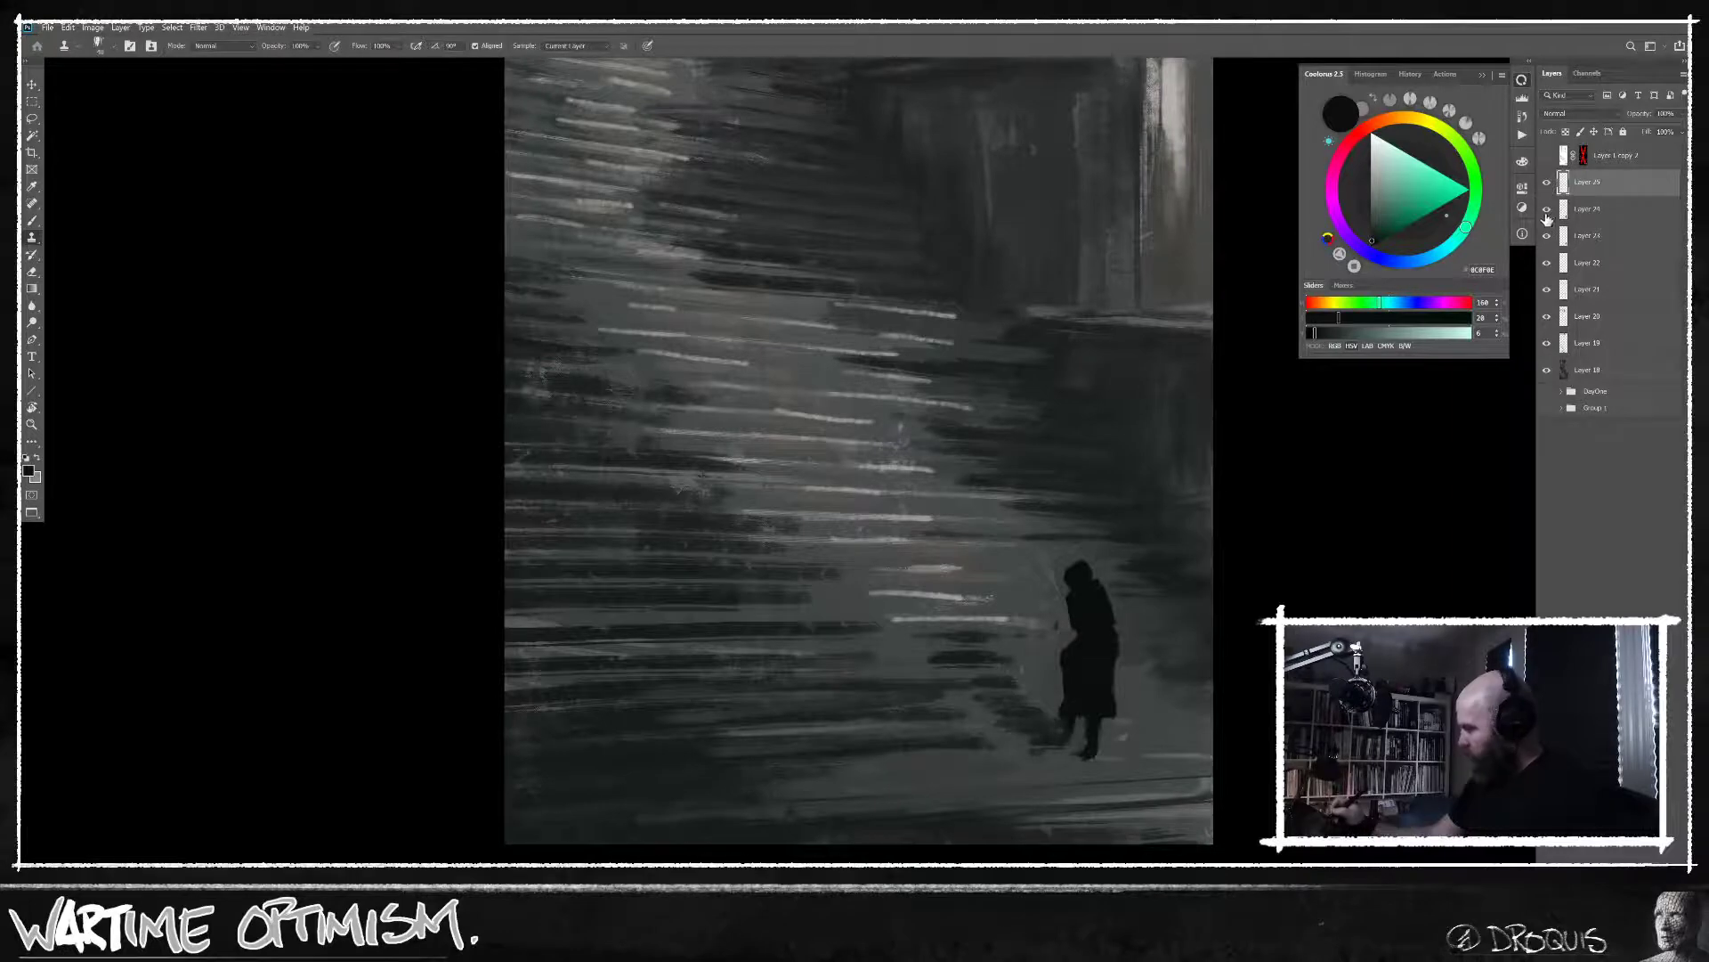
alt+click(1546, 212)
alt+click(1547, 212)
drag(1589, 182, 1607, 236)
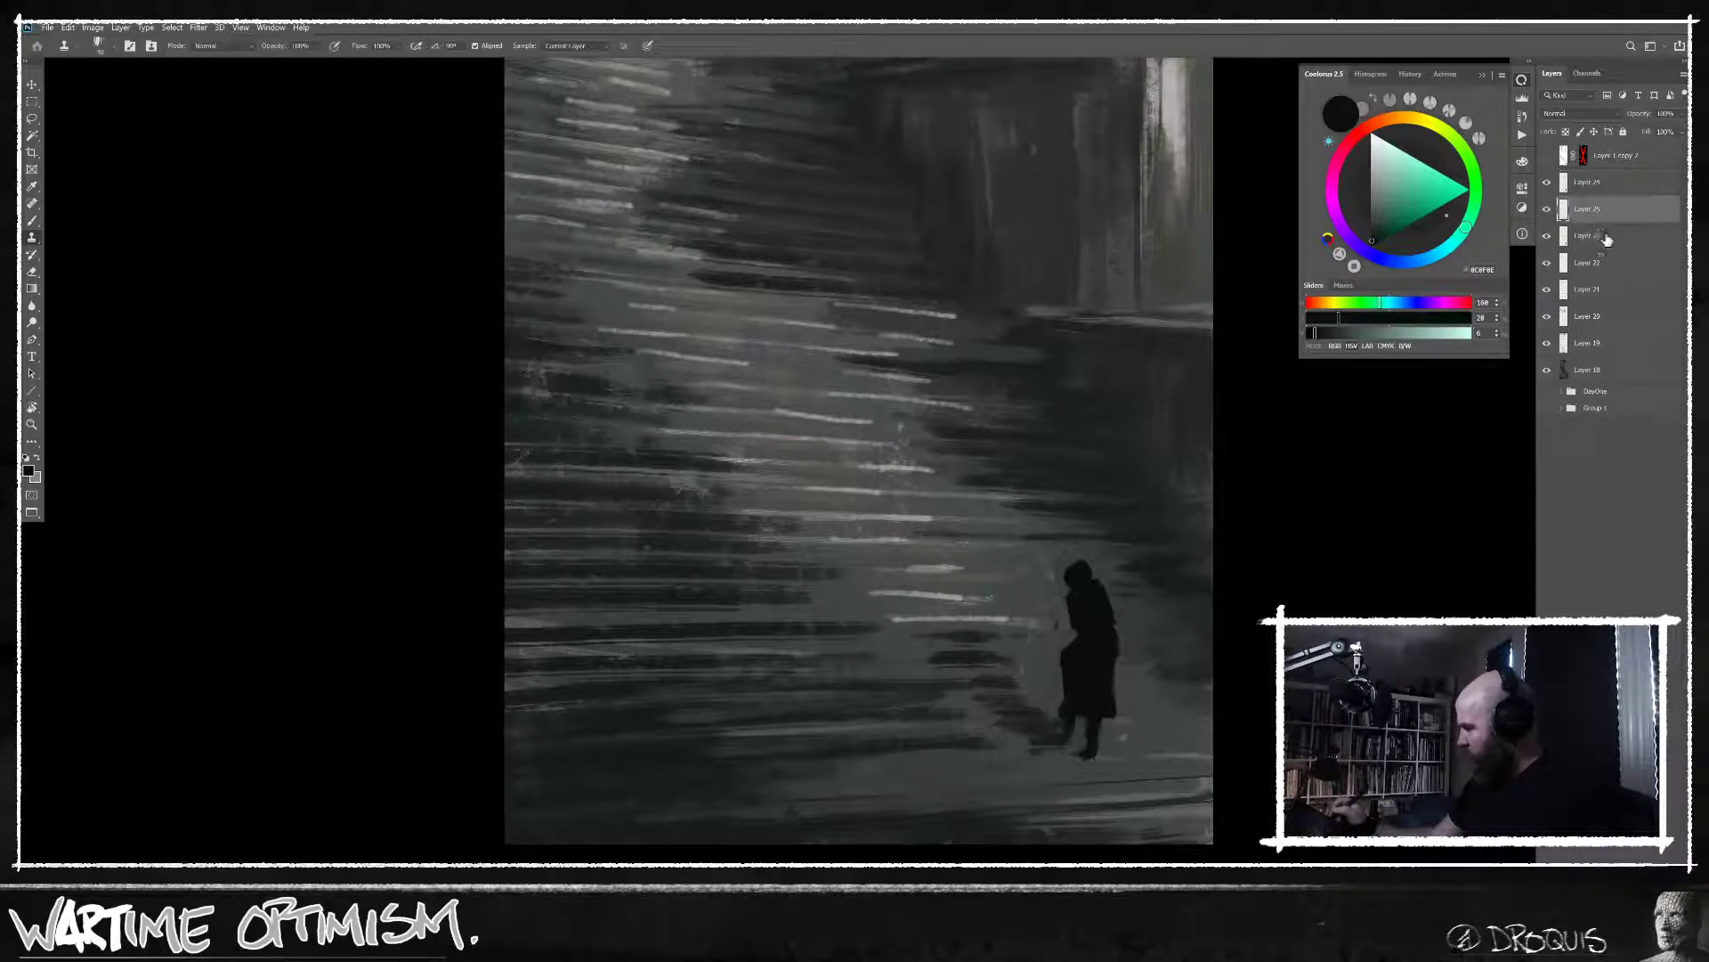
Choose a textured sampled brush and paint sampled dark grey across the ground below the figure's feet.
key(b)
right_click(1041, 678)
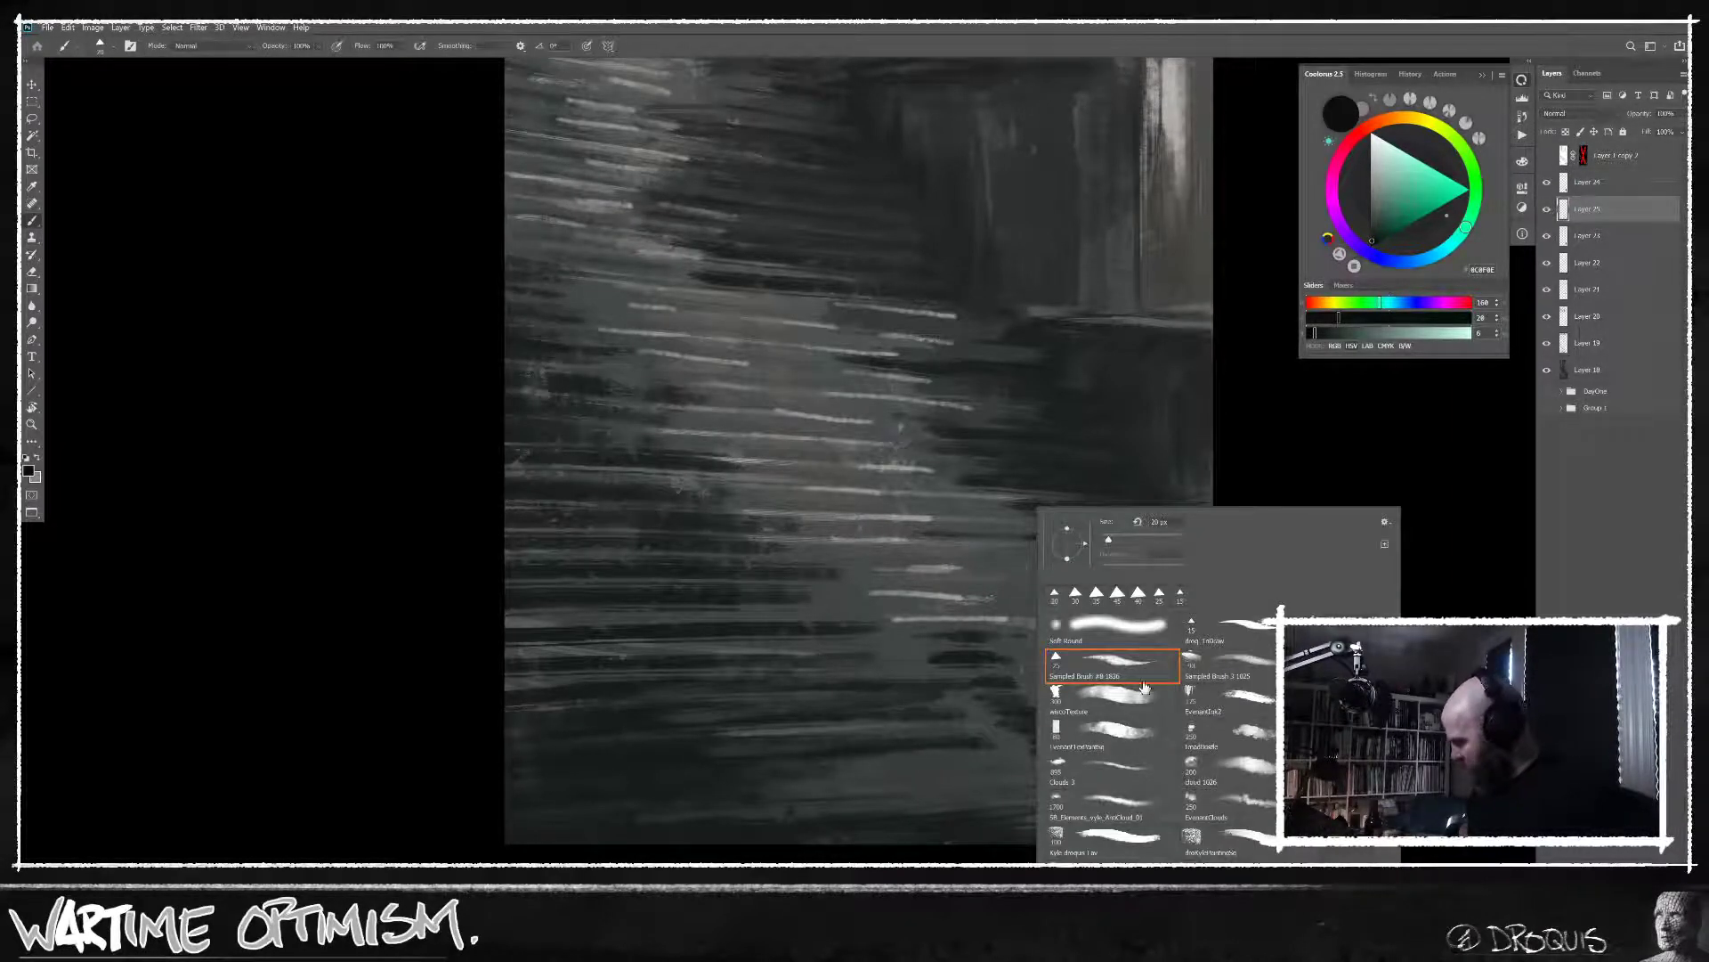
click(1229, 663)
click(797, 823)
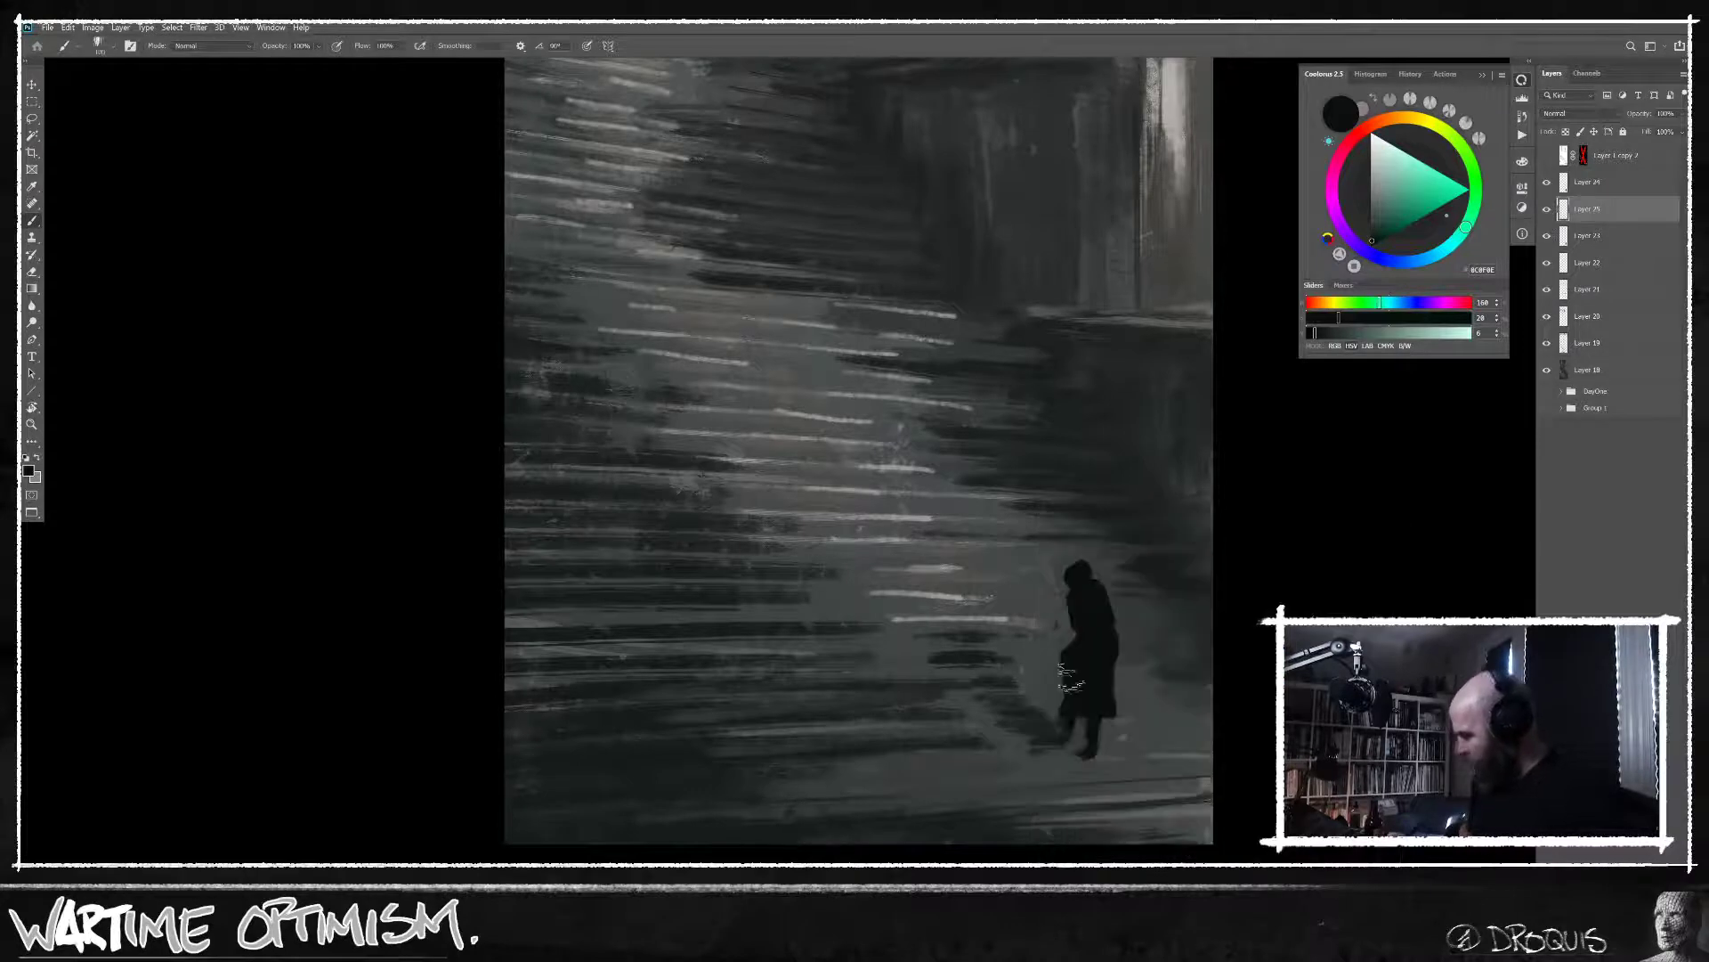
alt+click(1115, 699)
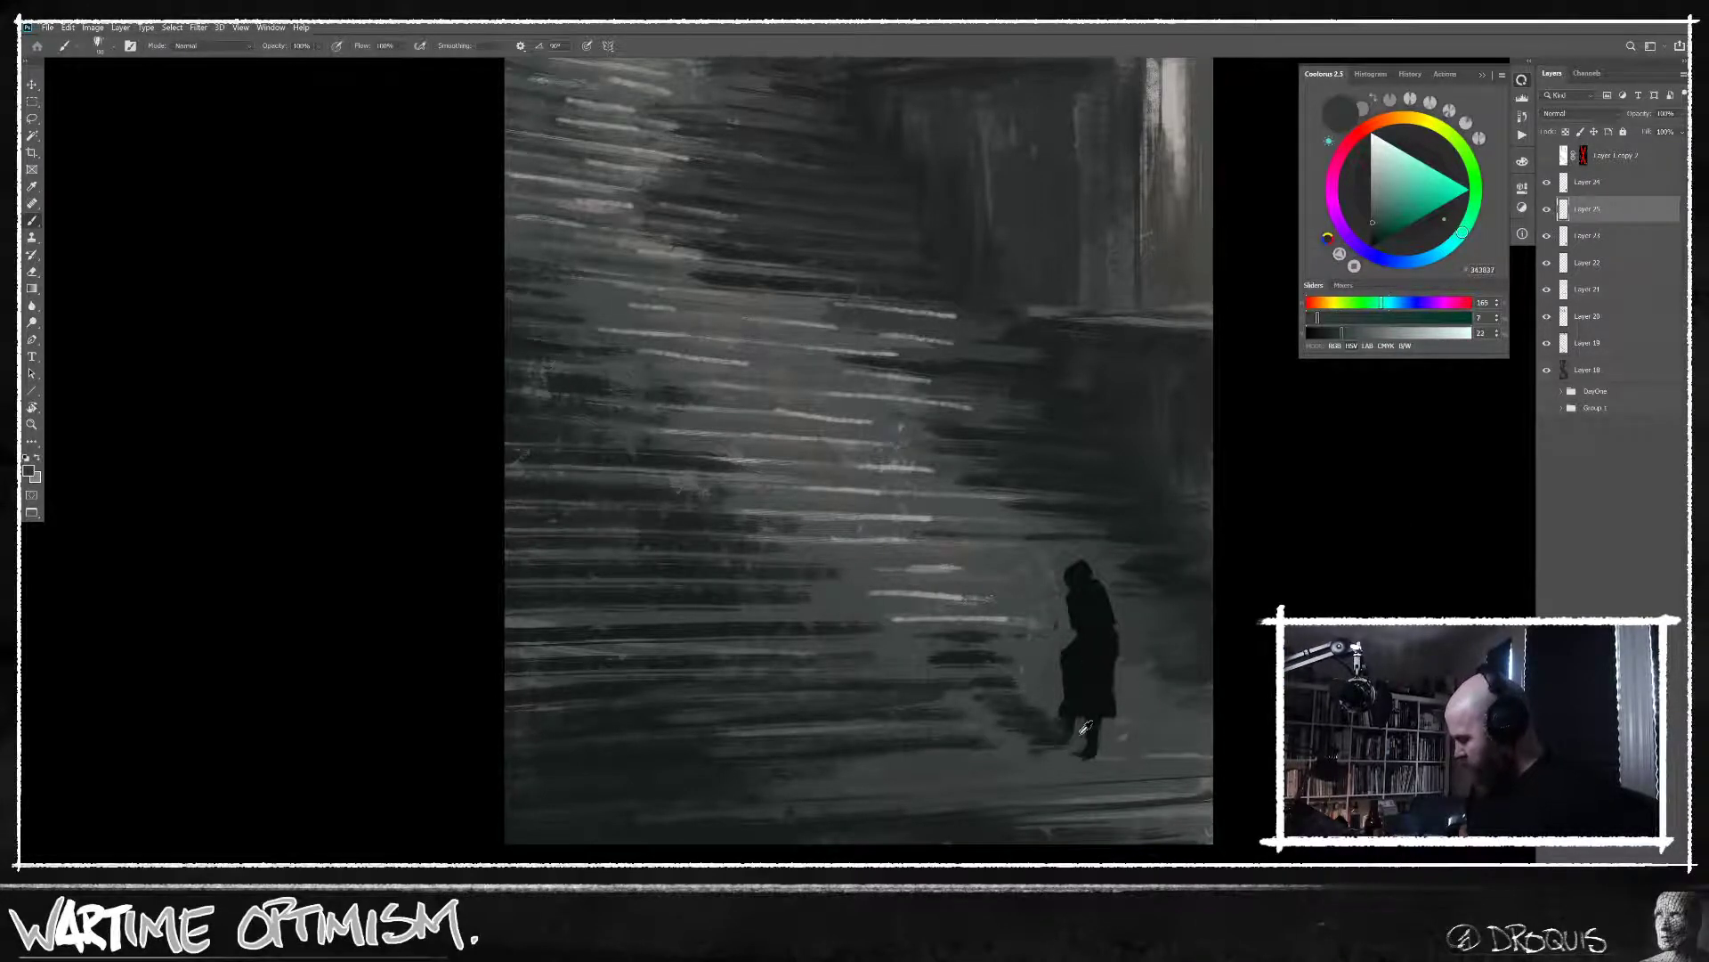
alt+click(945, 744)
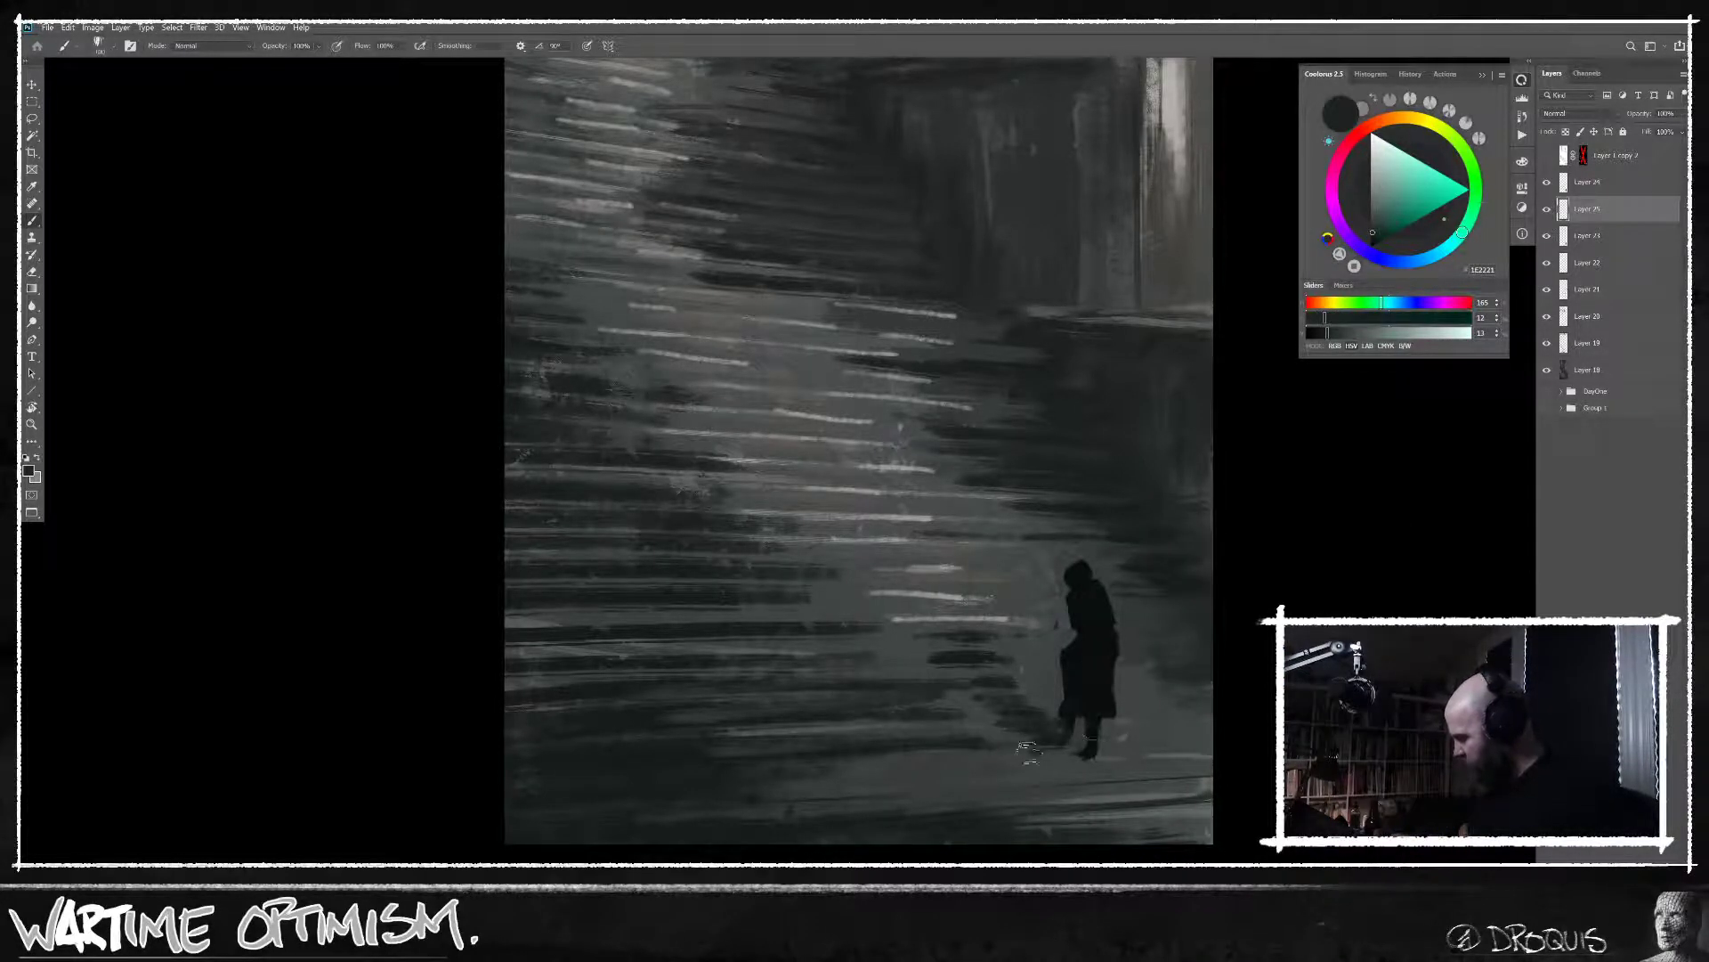
drag(1014, 776, 1237, 767)
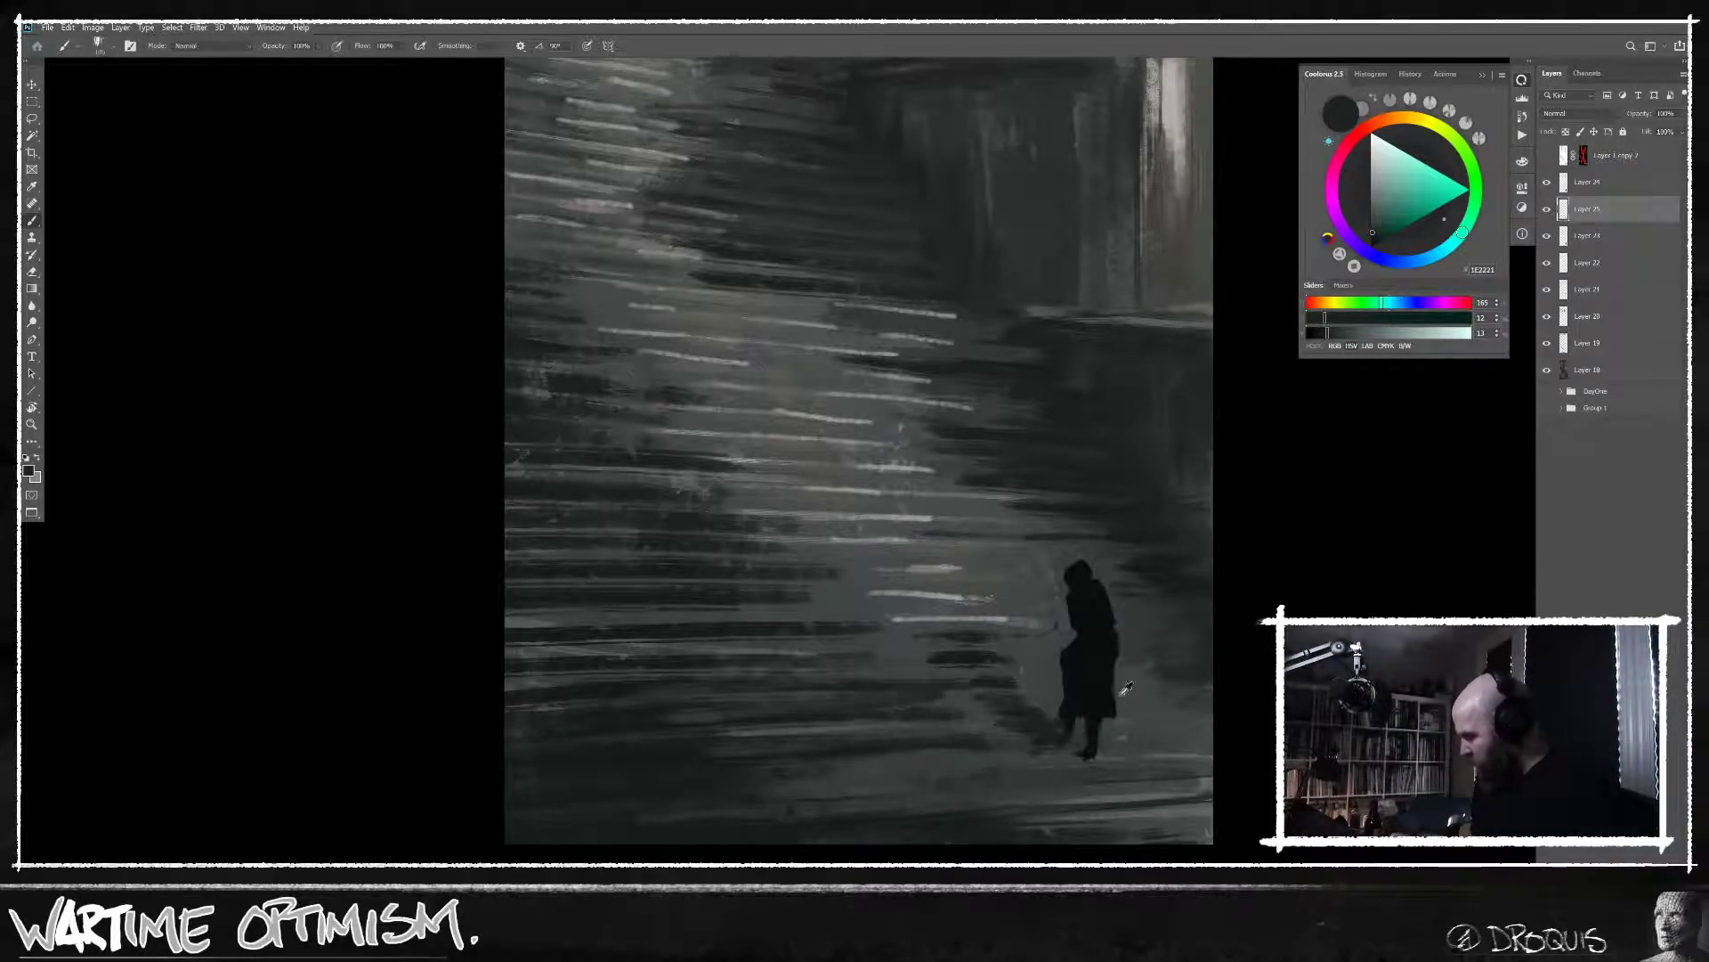
Sample lighter greys from the steps, warm and lighten the colour, and paint textured highlight patches across the lower staircase.
alt+click(1028, 626)
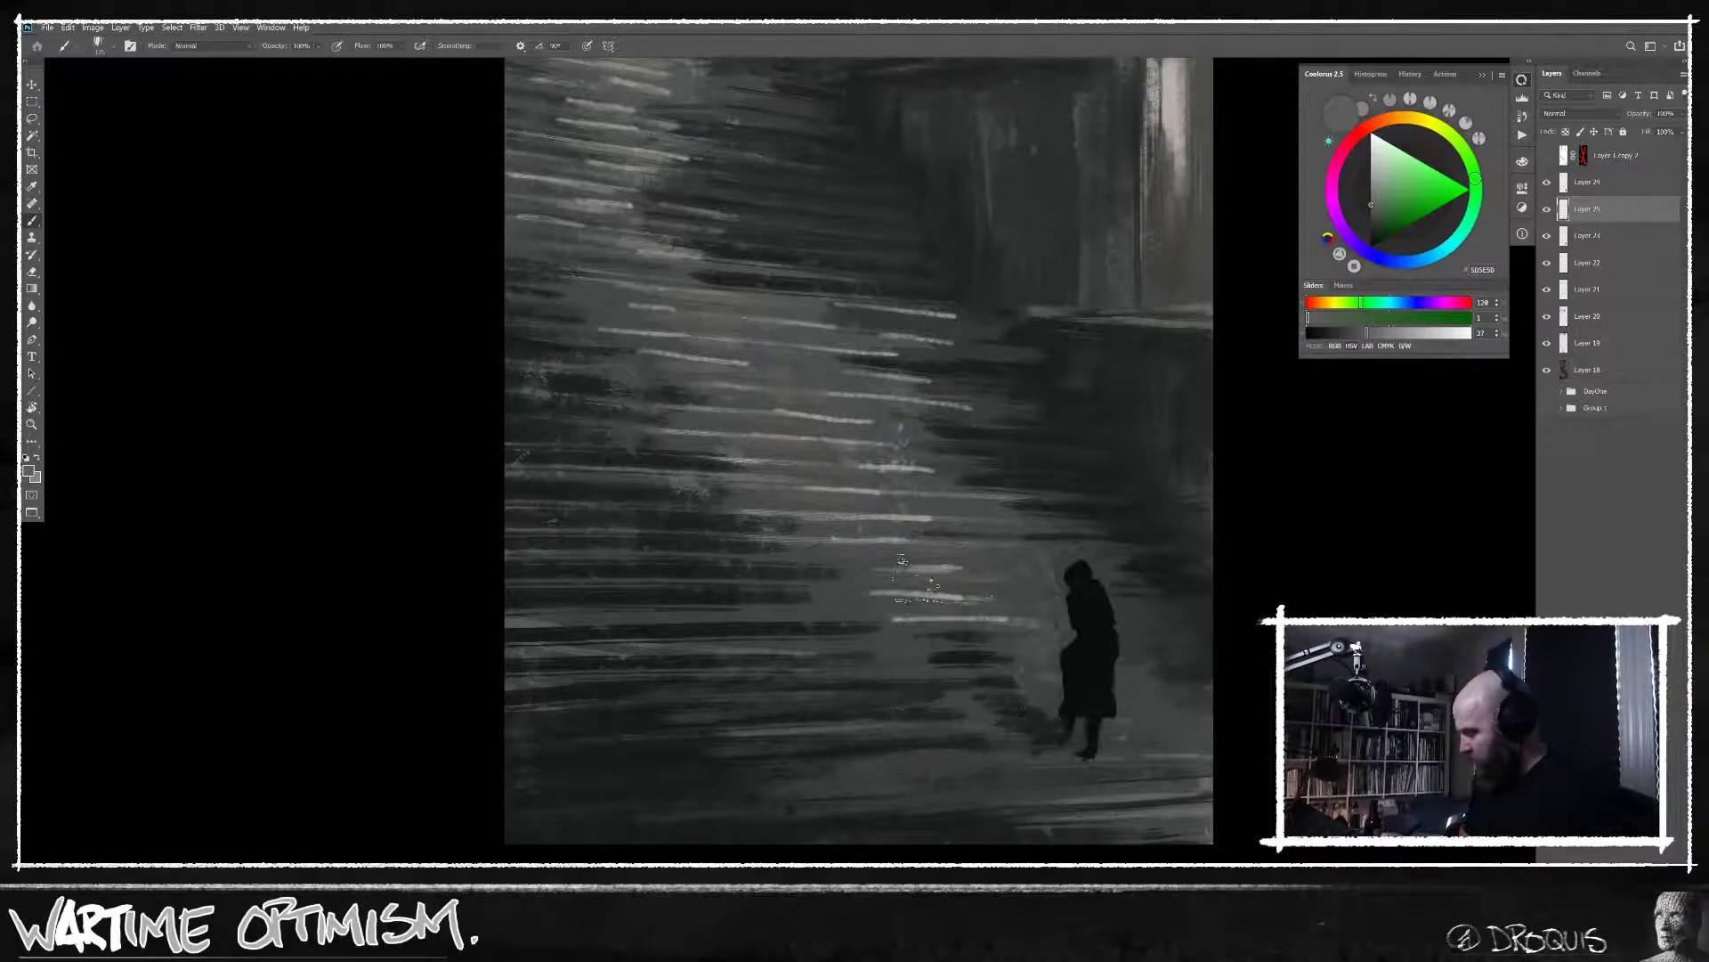
alt+click(908, 512)
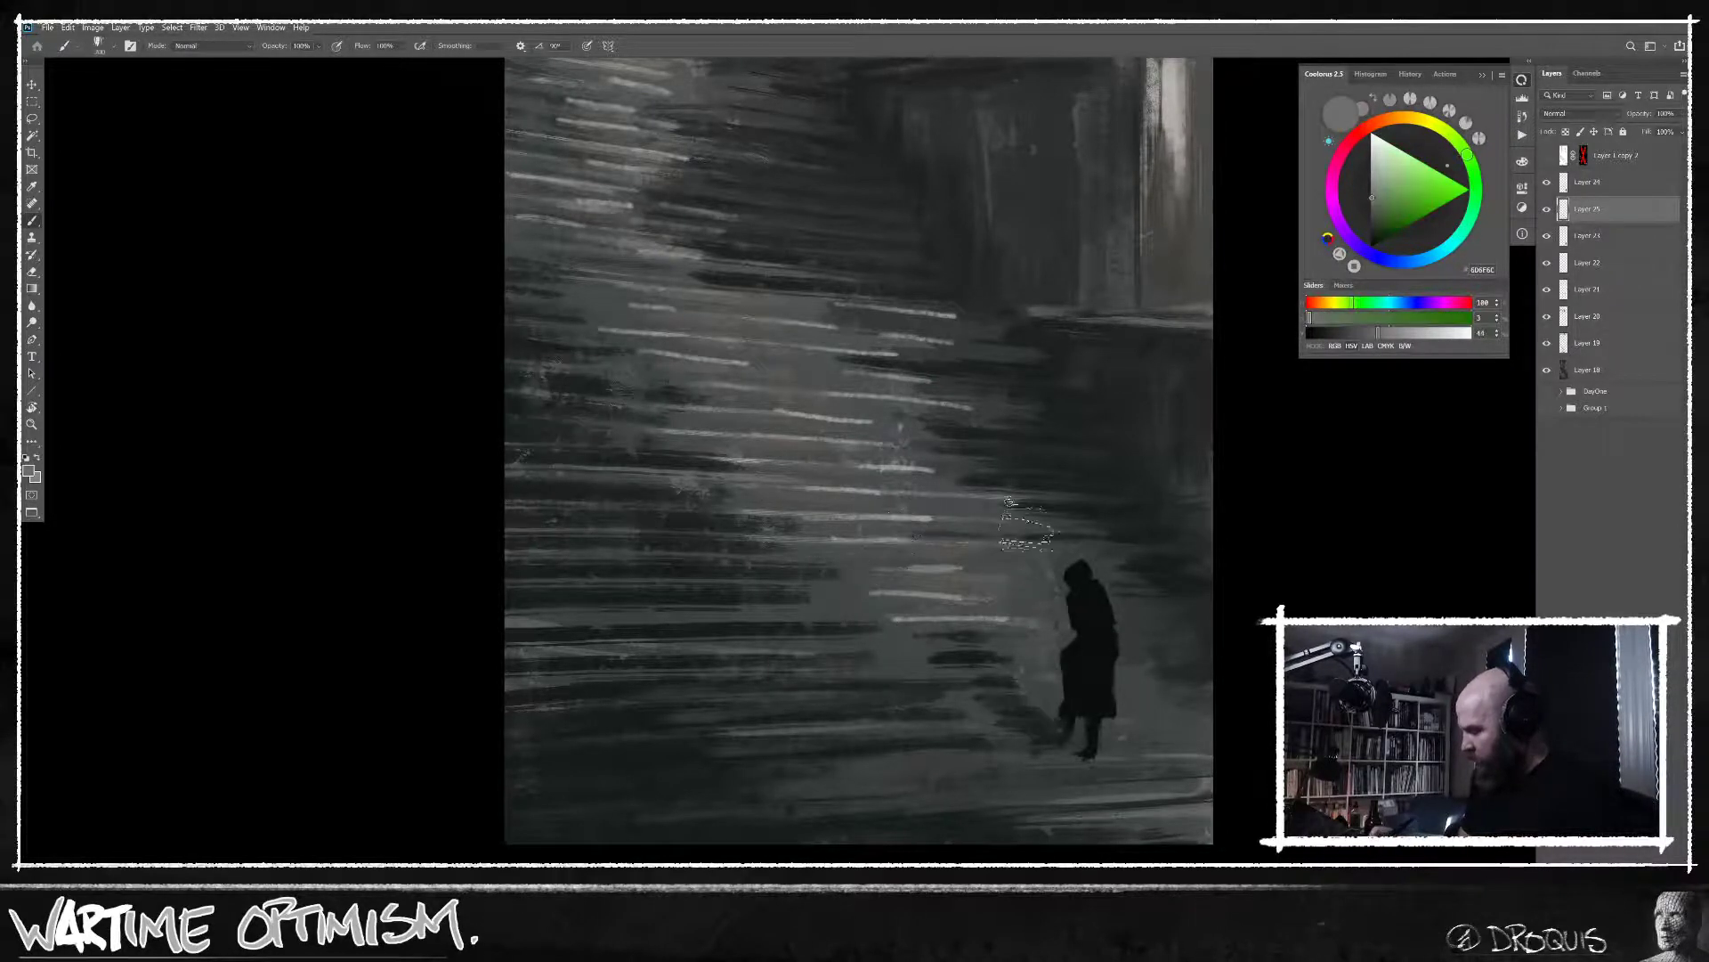
alt+click(911, 507)
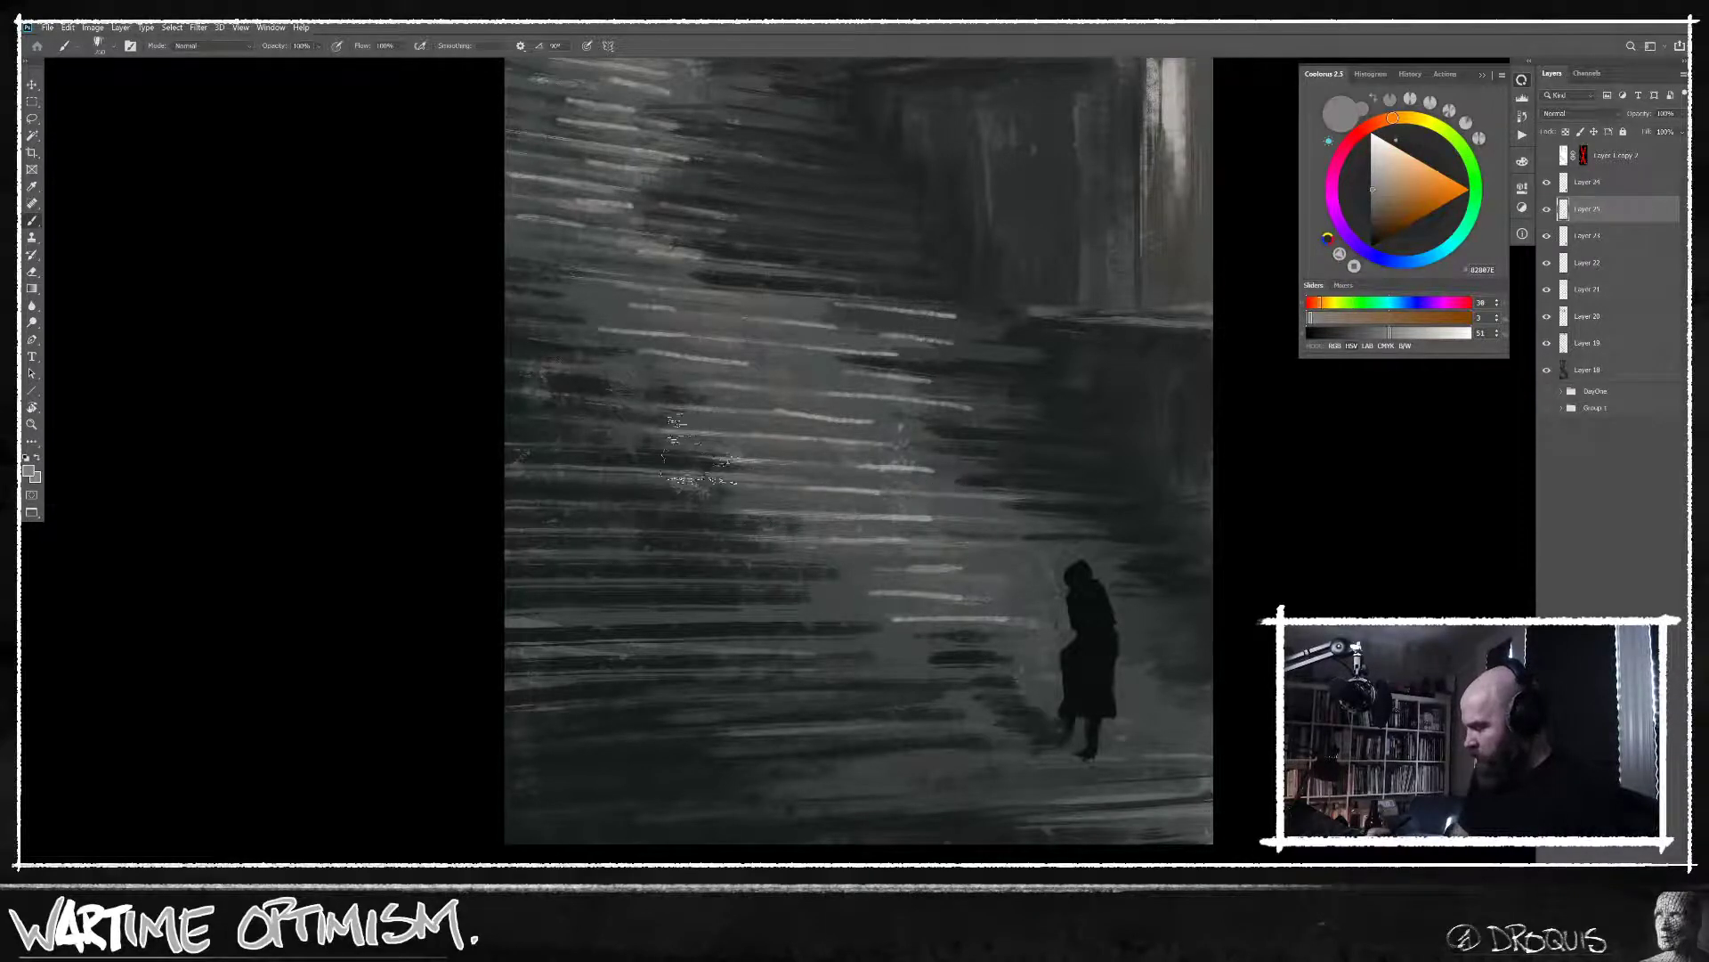
click(1378, 183)
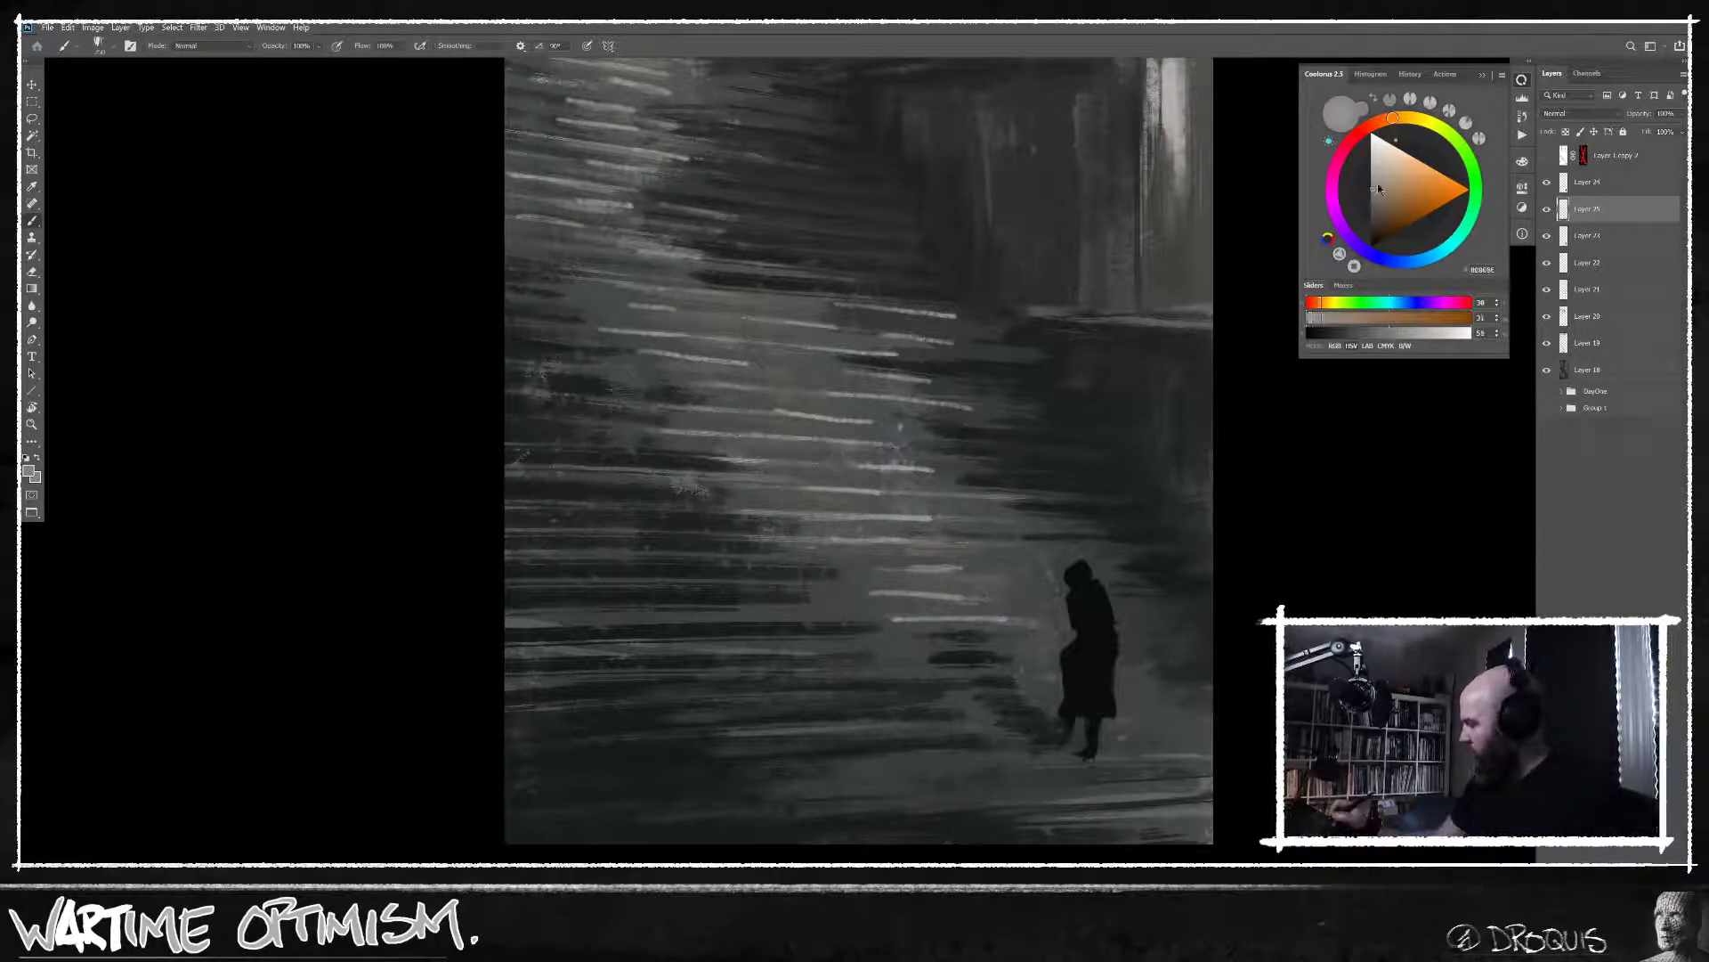
drag(757, 378, 815, 436)
drag(677, 392, 796, 423)
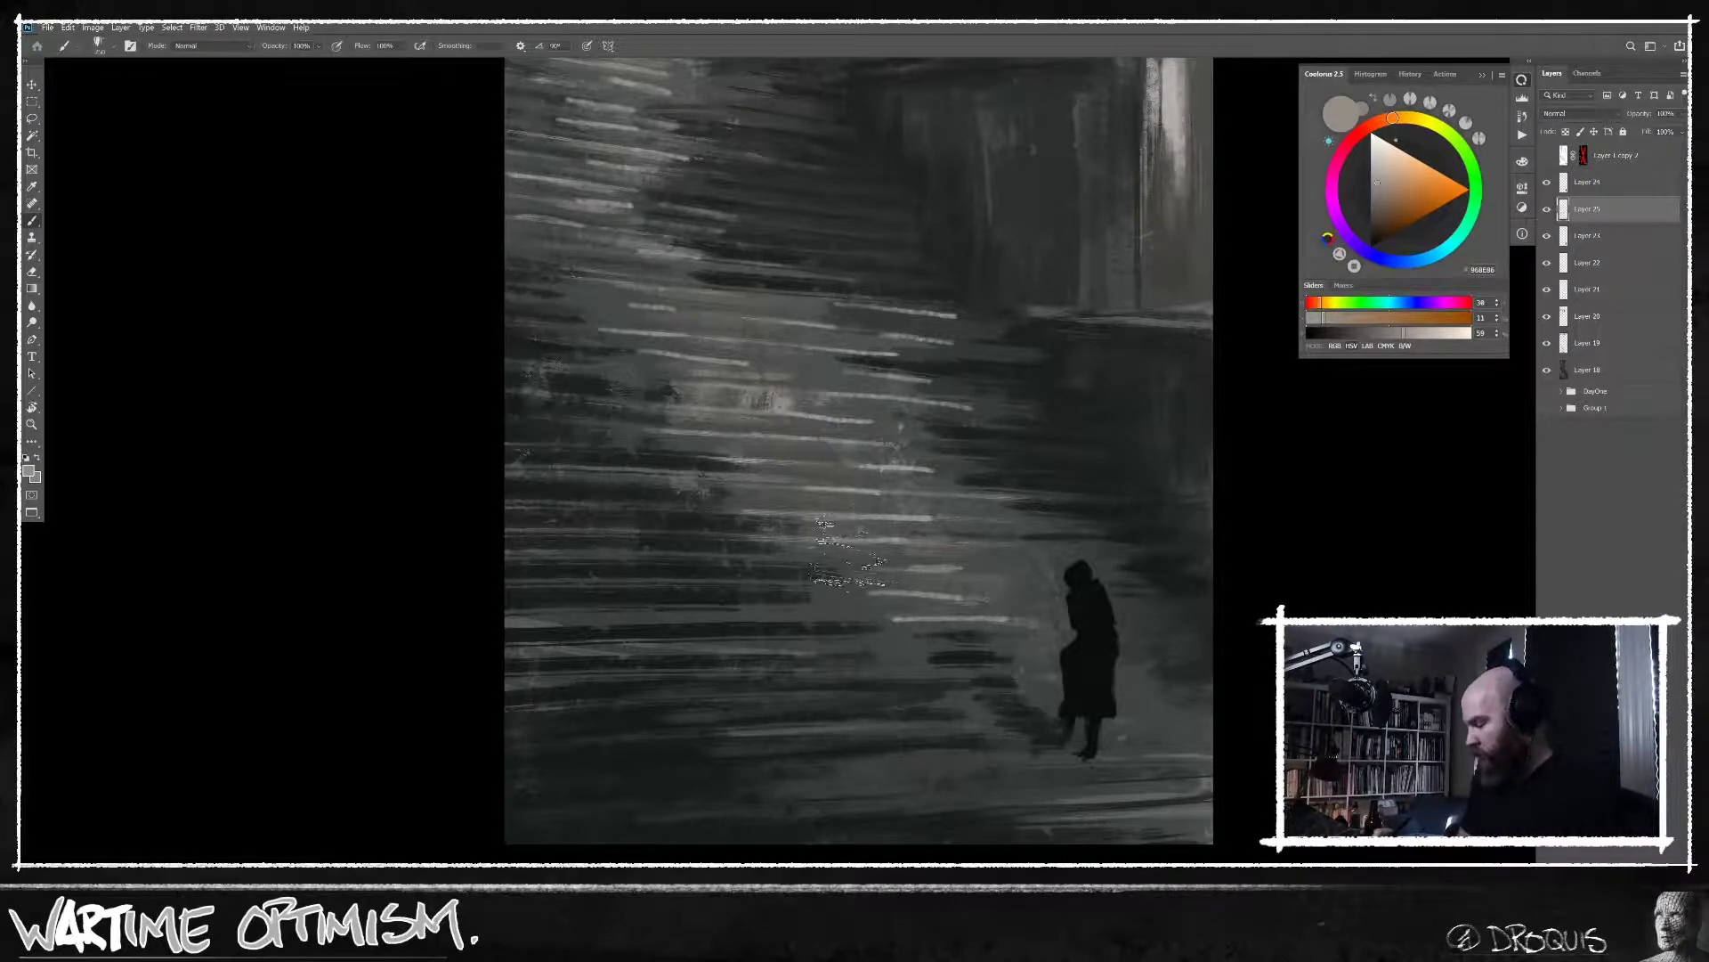
drag(944, 583, 882, 612)
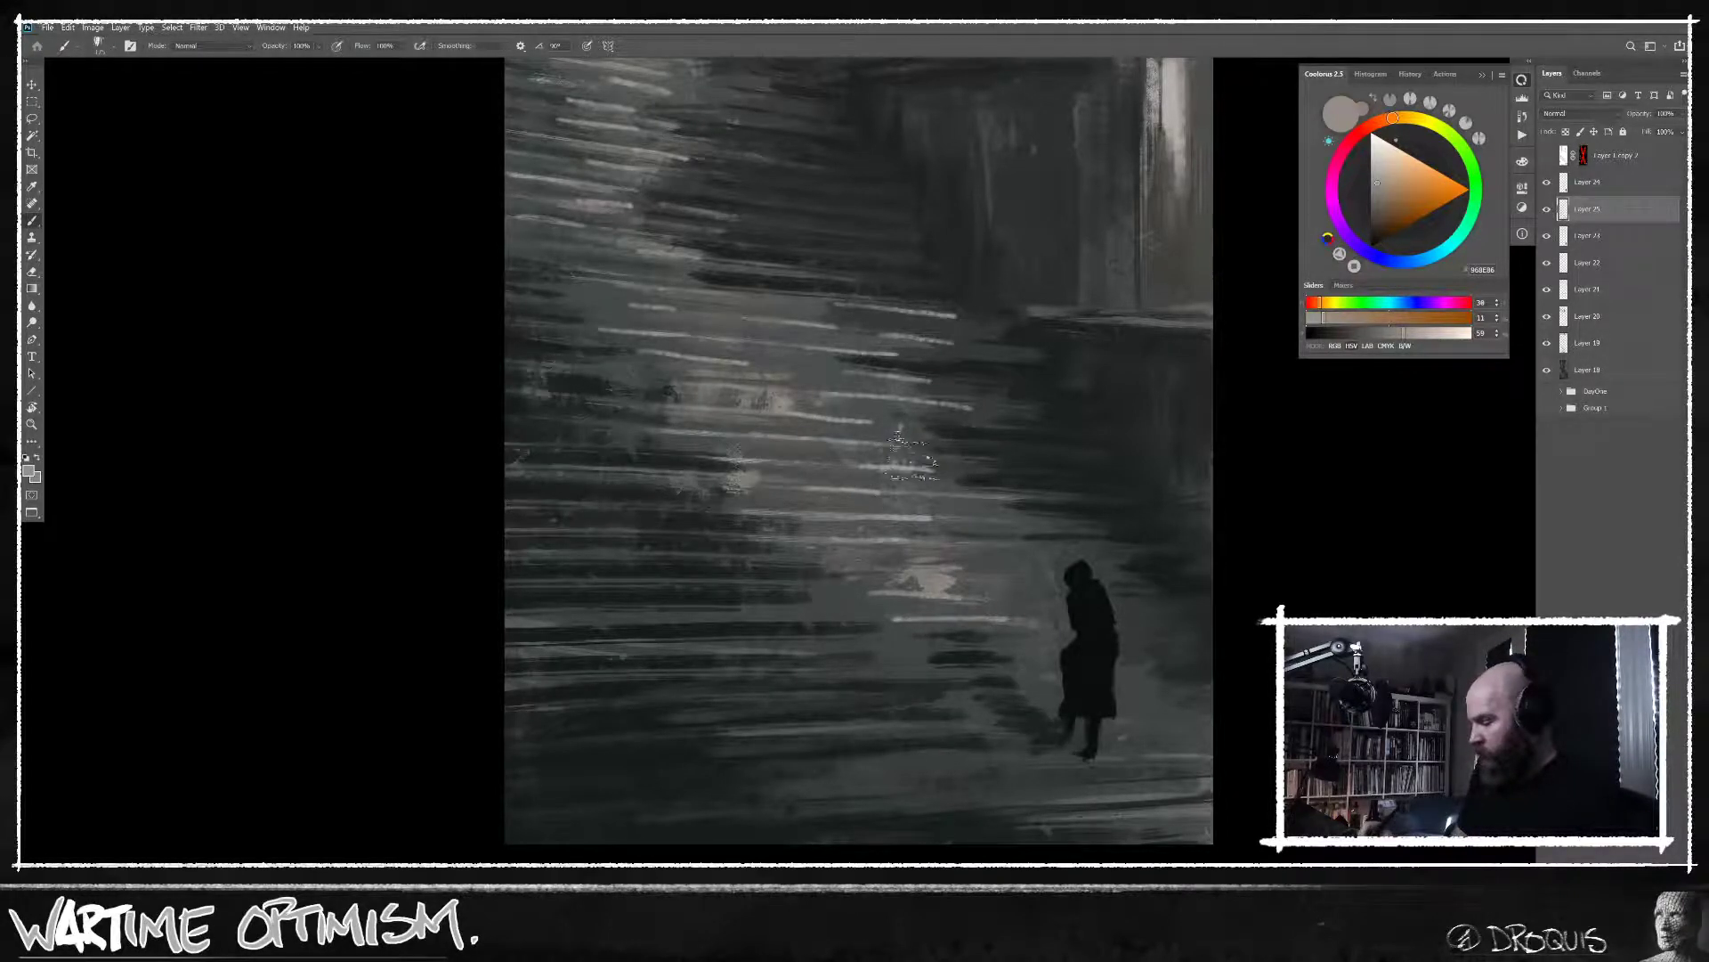
Sample dark greys from the ground and steps and paint them over the lower staircase and the ground around the figure.
alt+click(1024, 692)
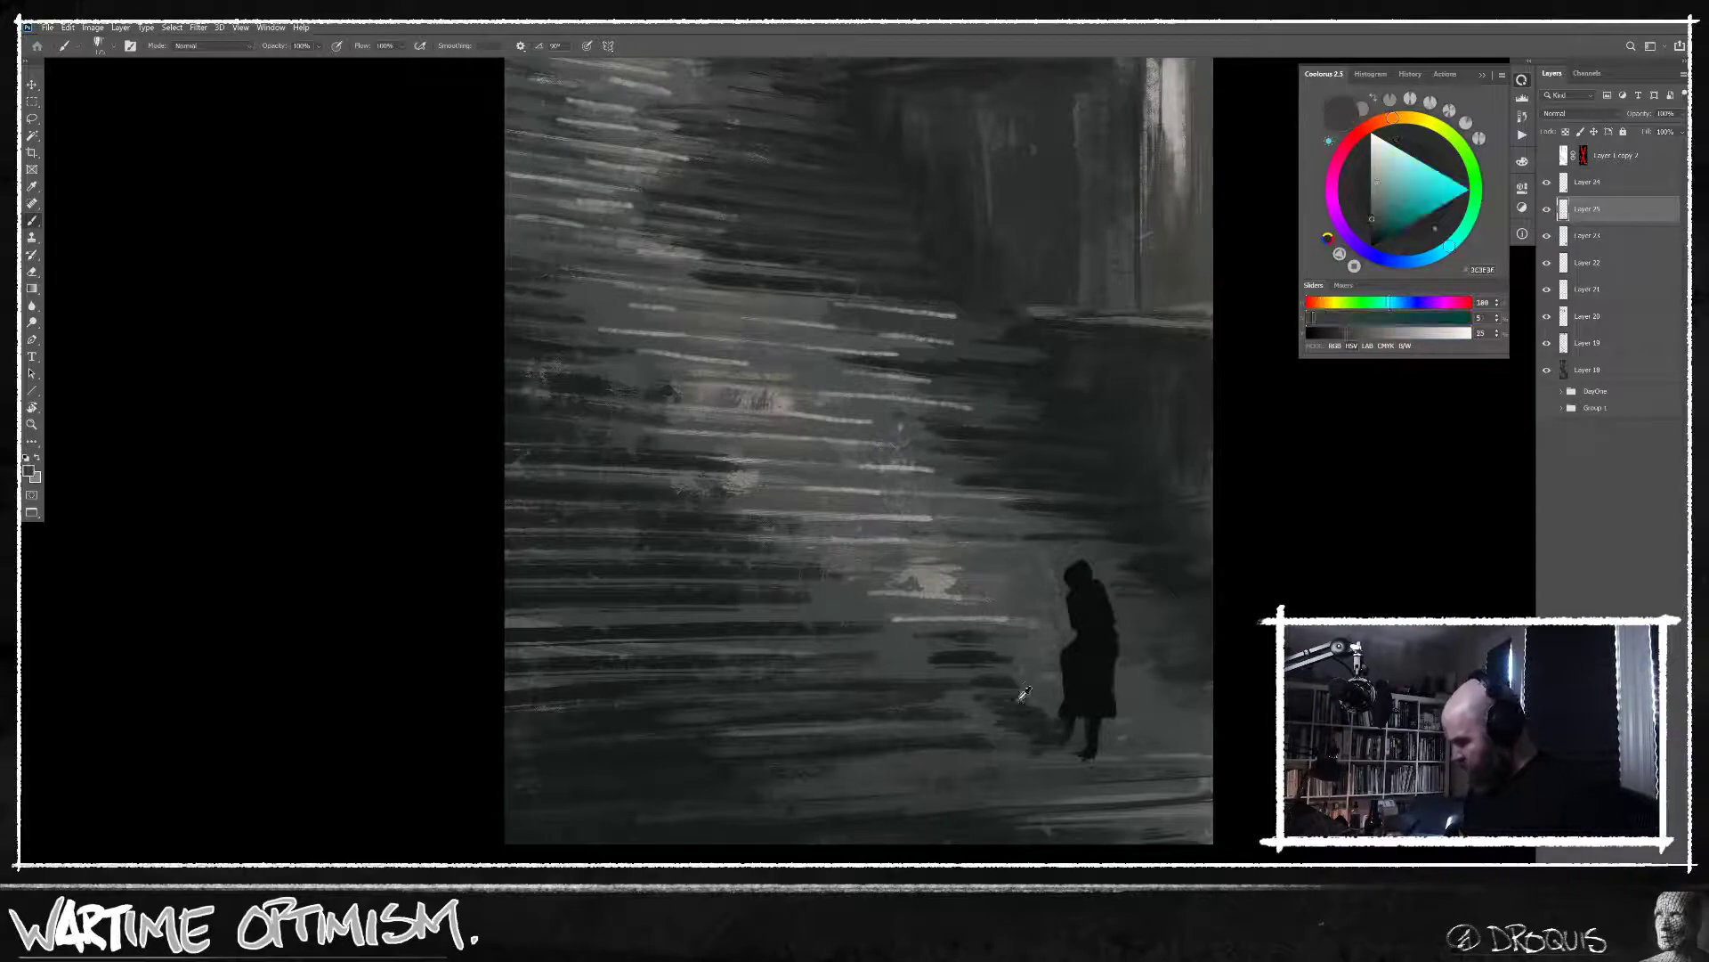
alt+click(941, 690)
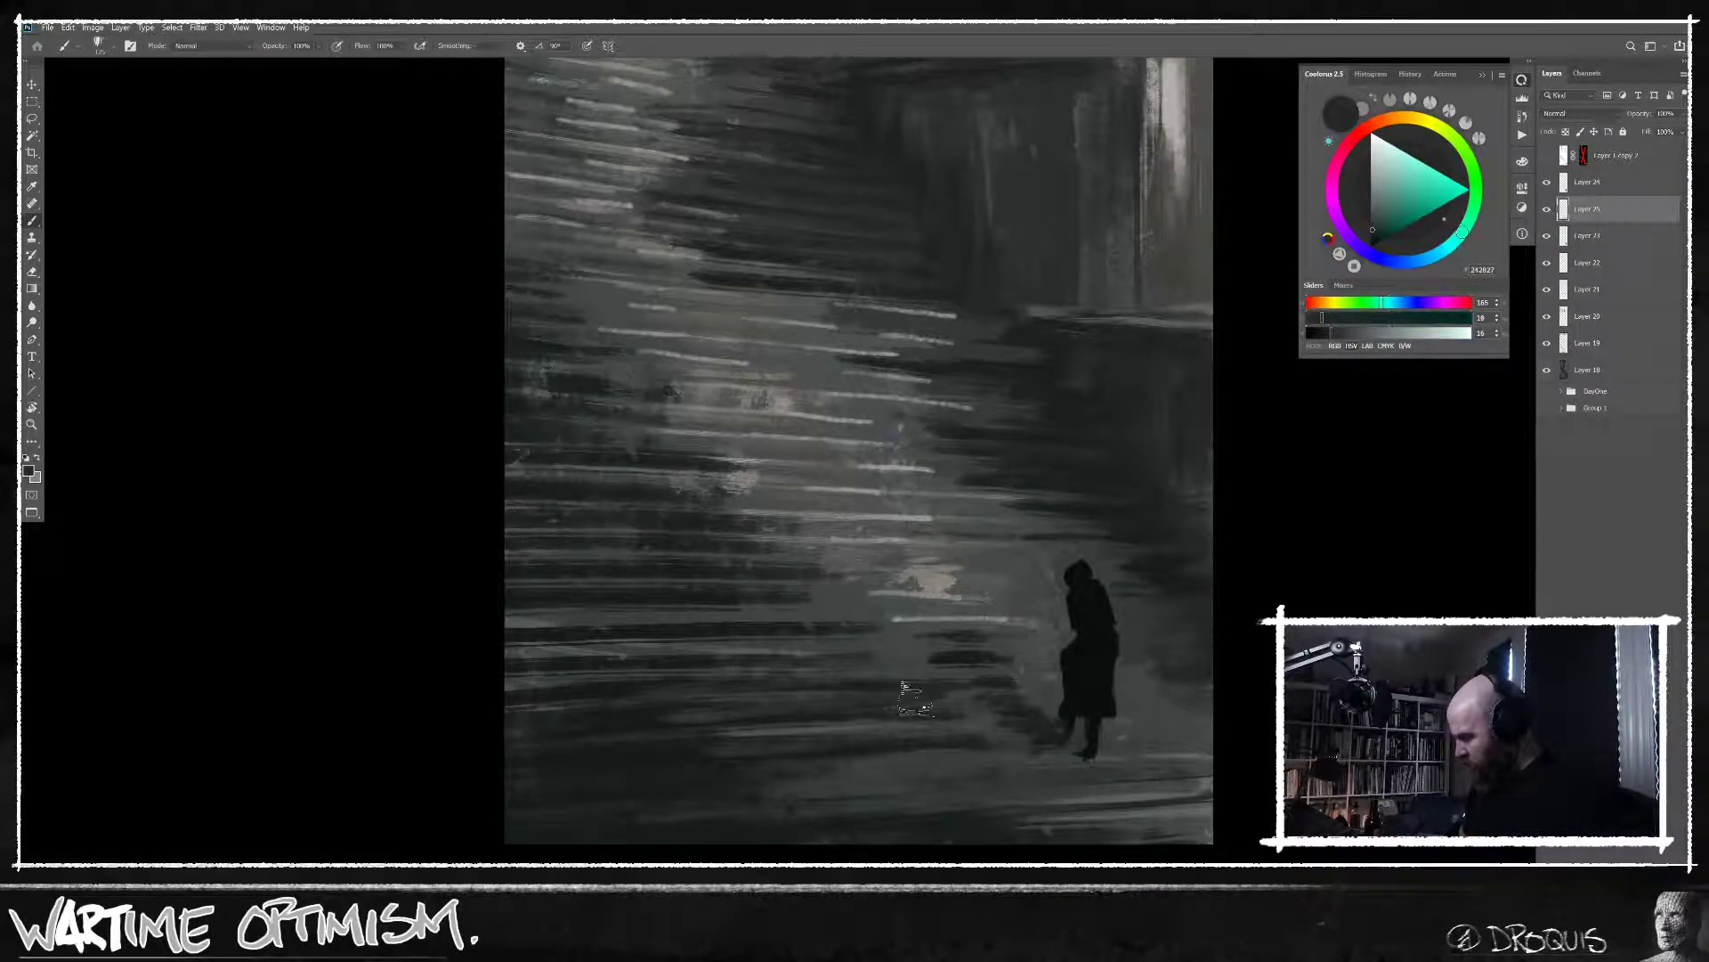
alt+click(1148, 726)
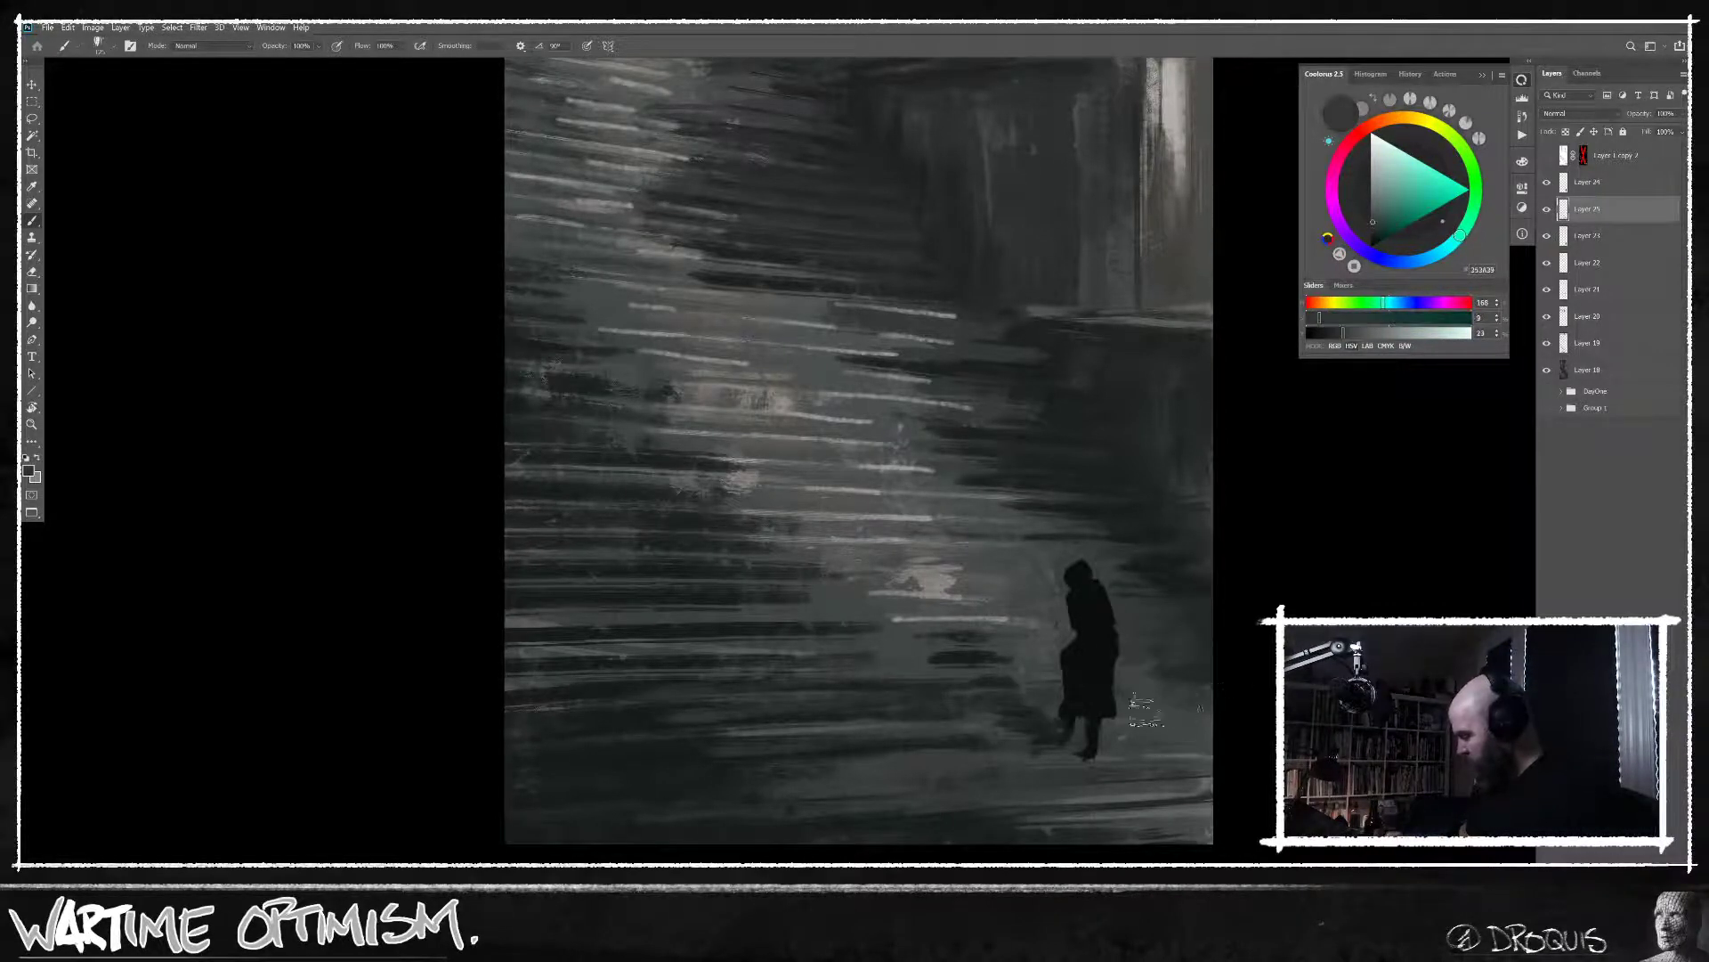
alt+click(1181, 673)
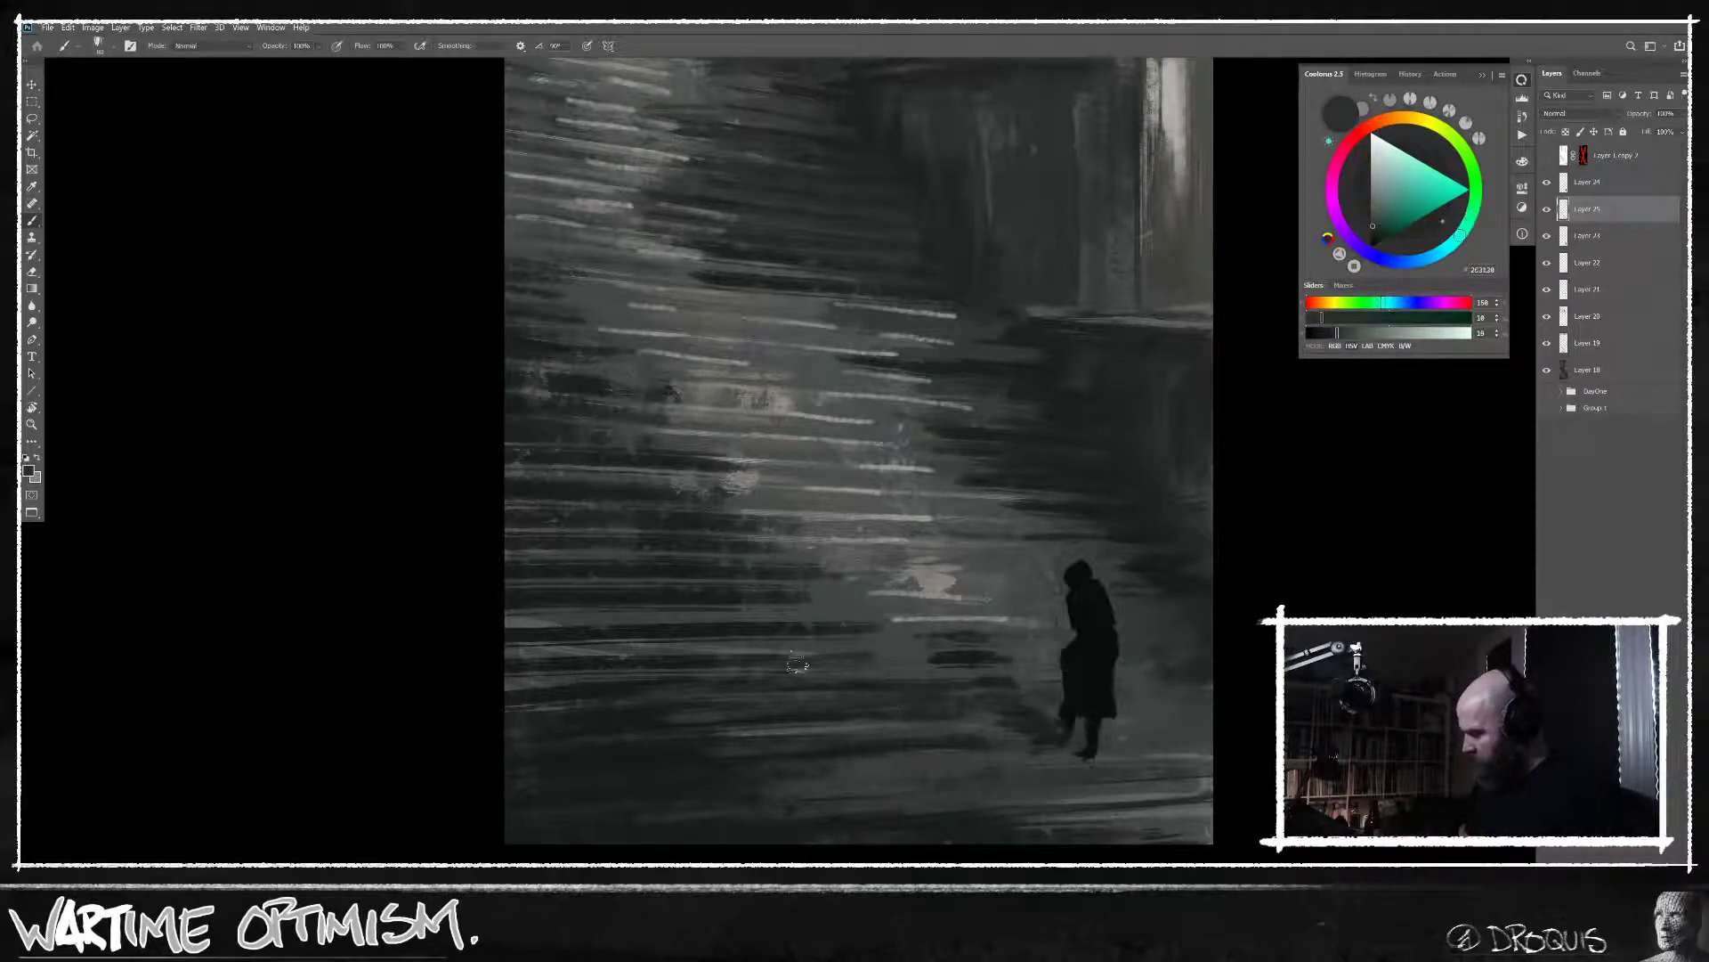
alt+click(844, 622)
alt+click(991, 640)
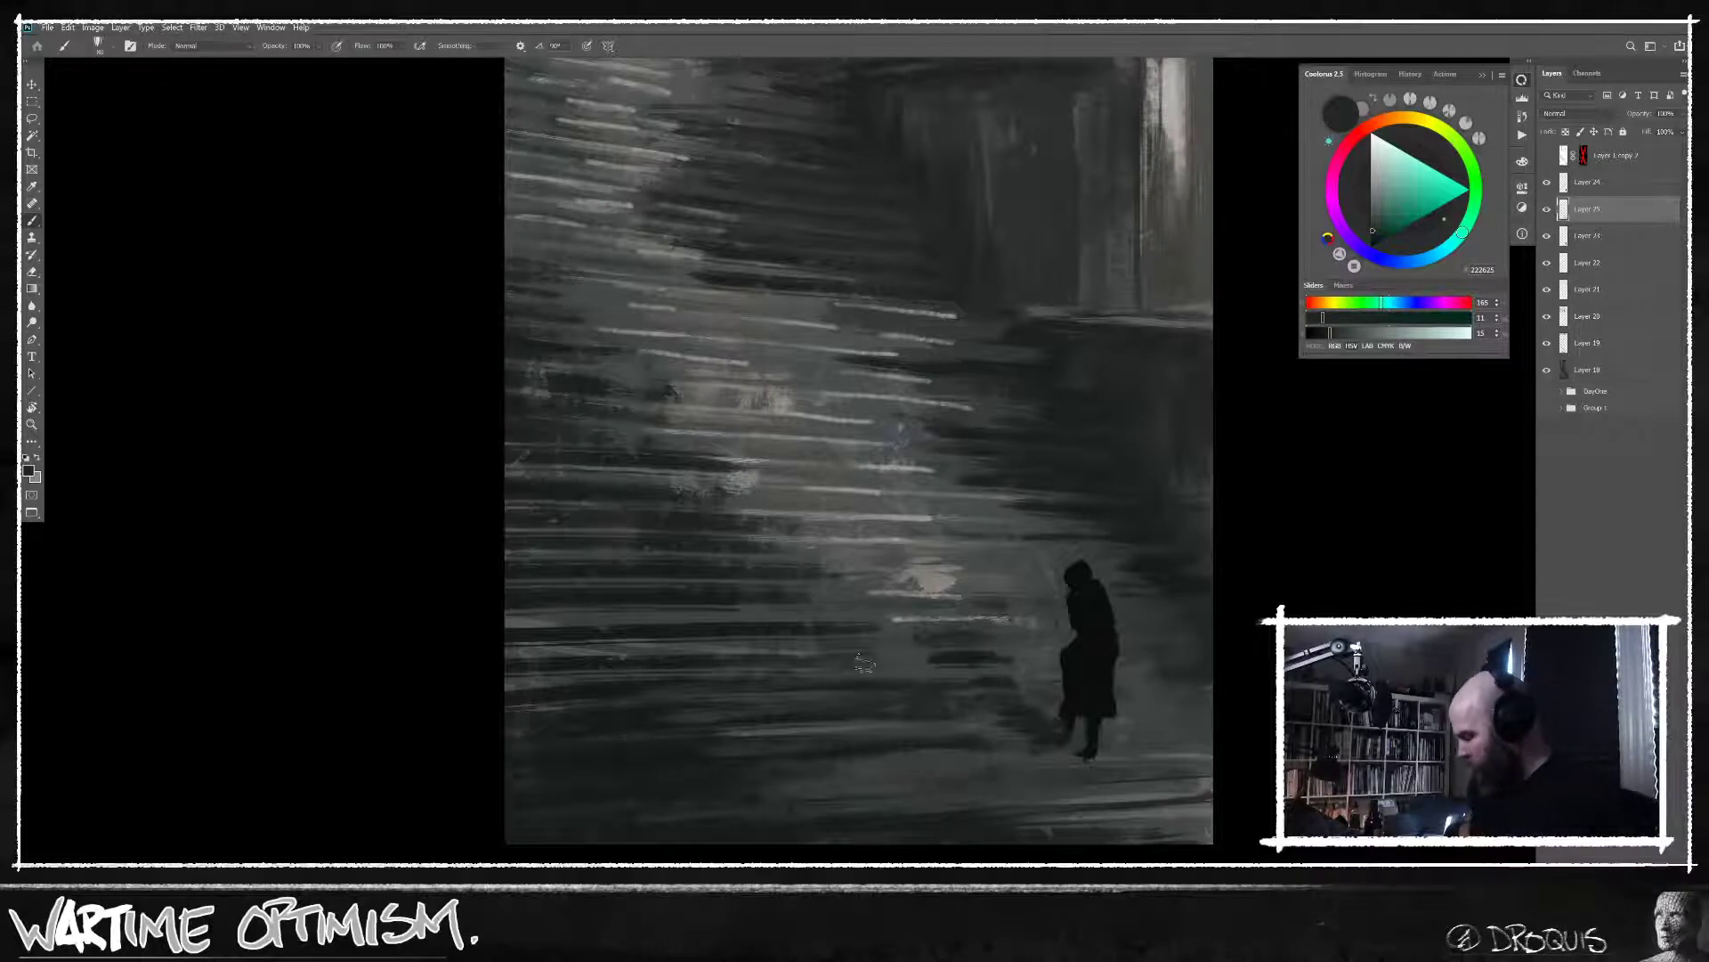
Sample mid and dark greys beside the figure and blend the step edges and dark patches next to the coat.
alt+click(986, 601)
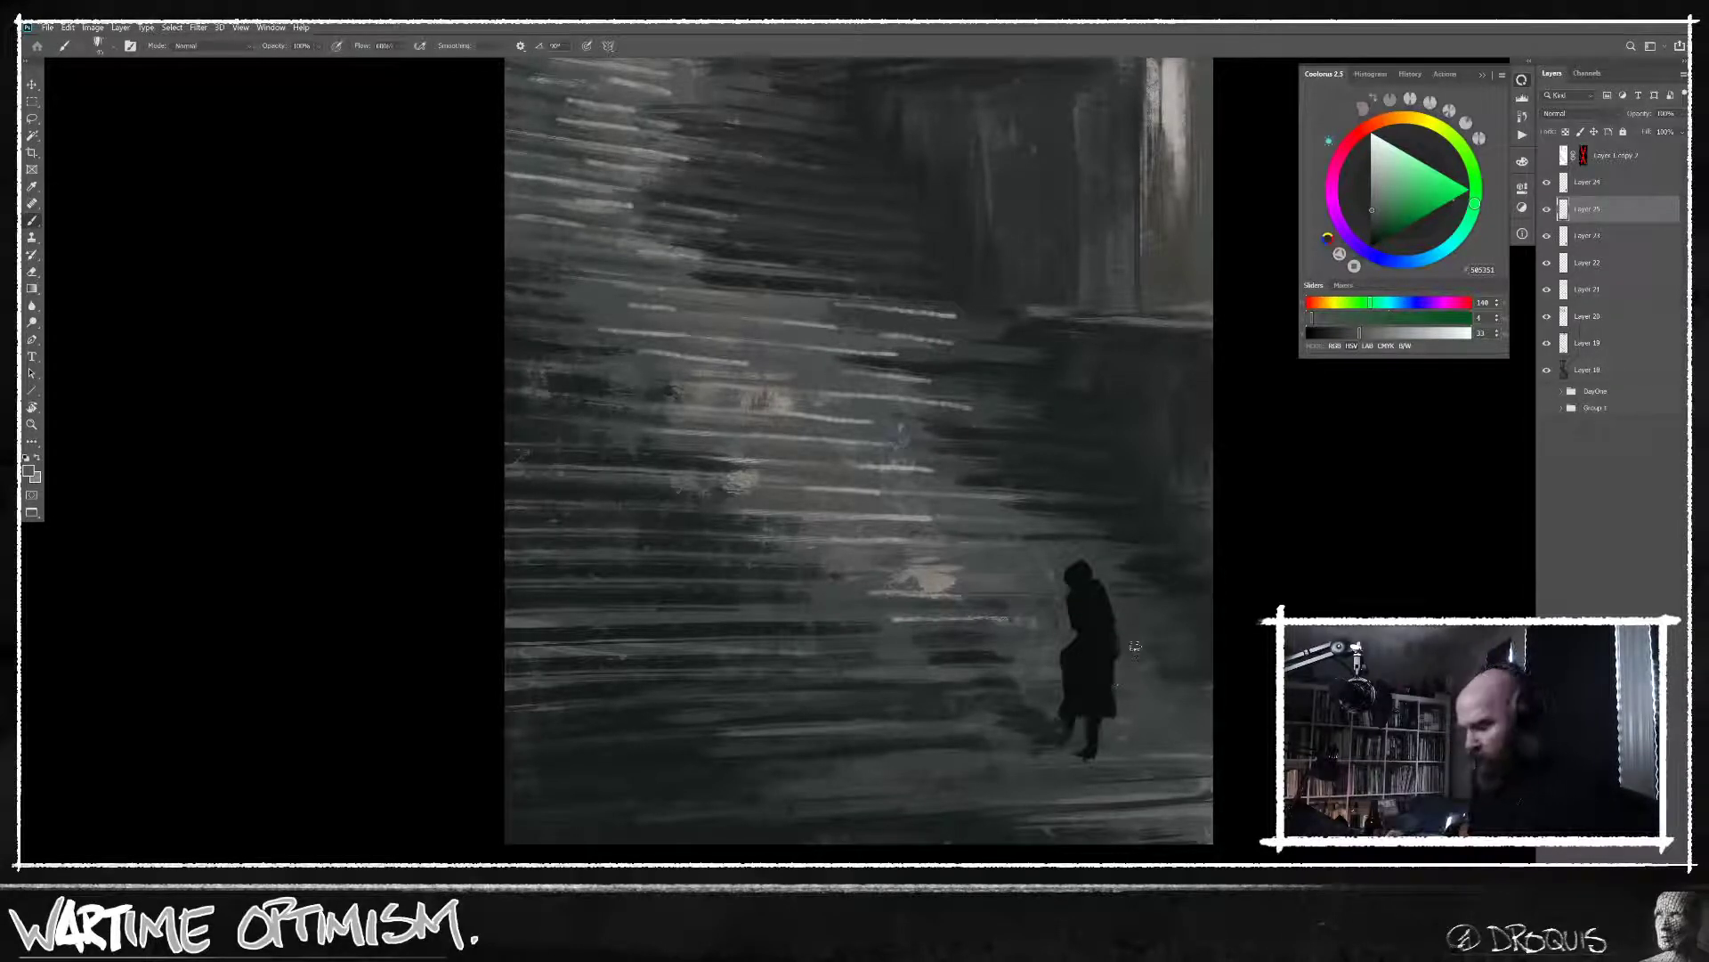
alt+click(1004, 588)
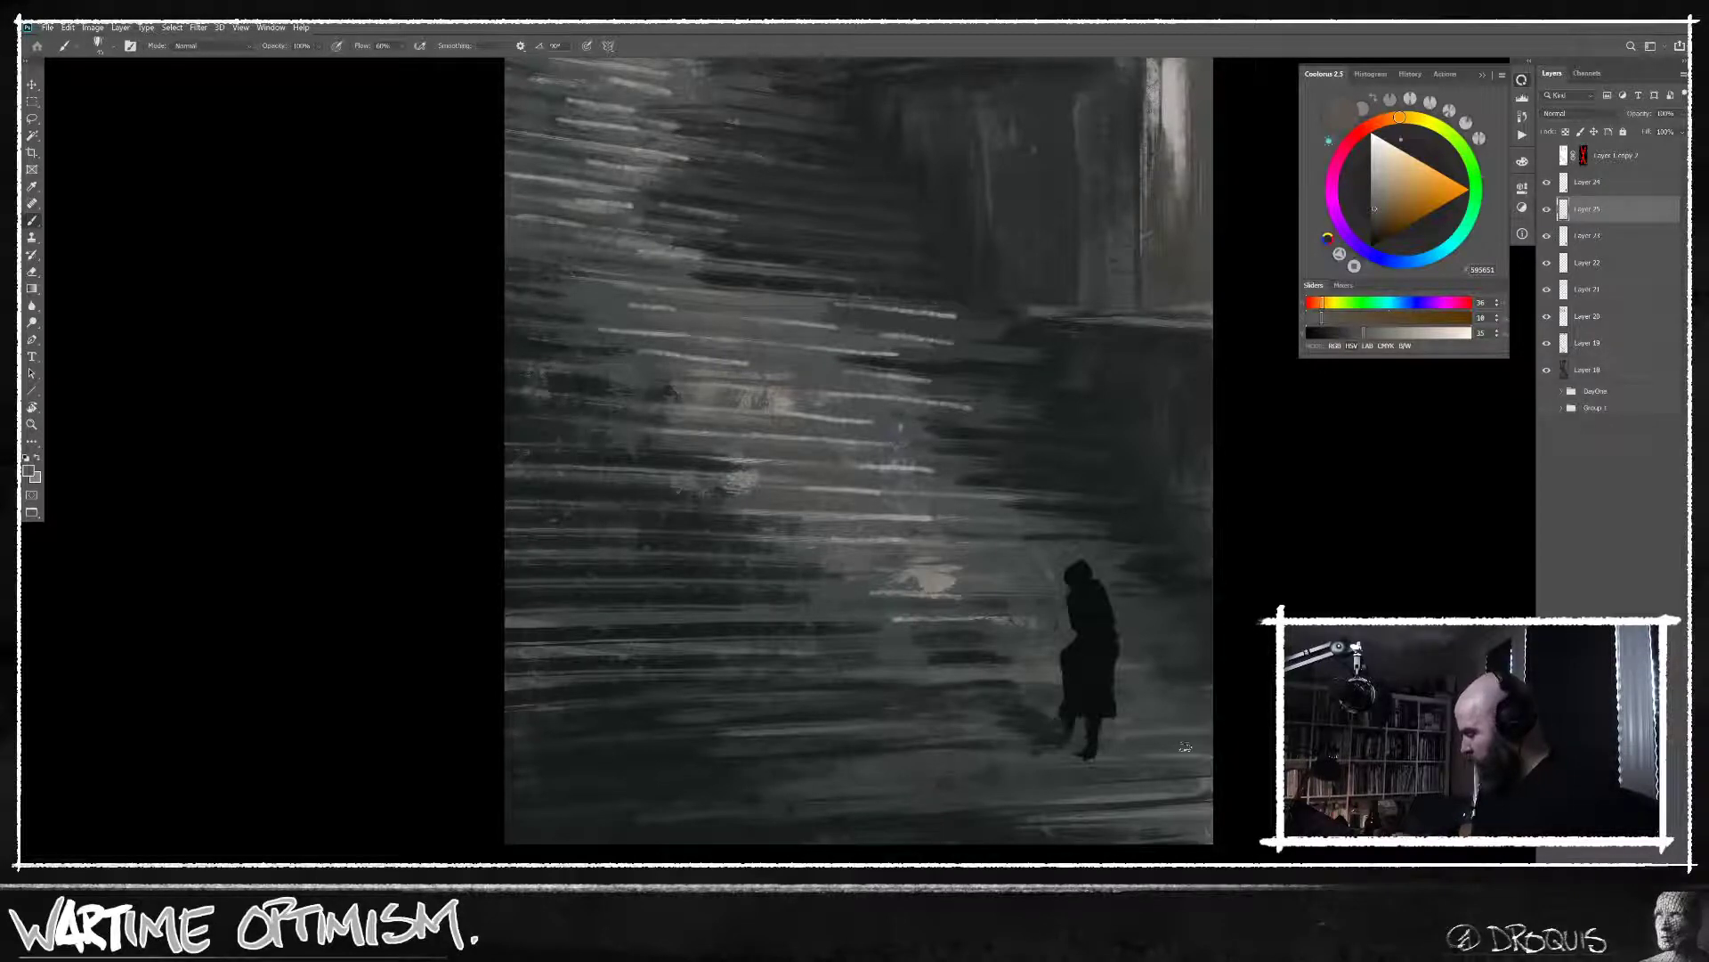
click(1013, 669)
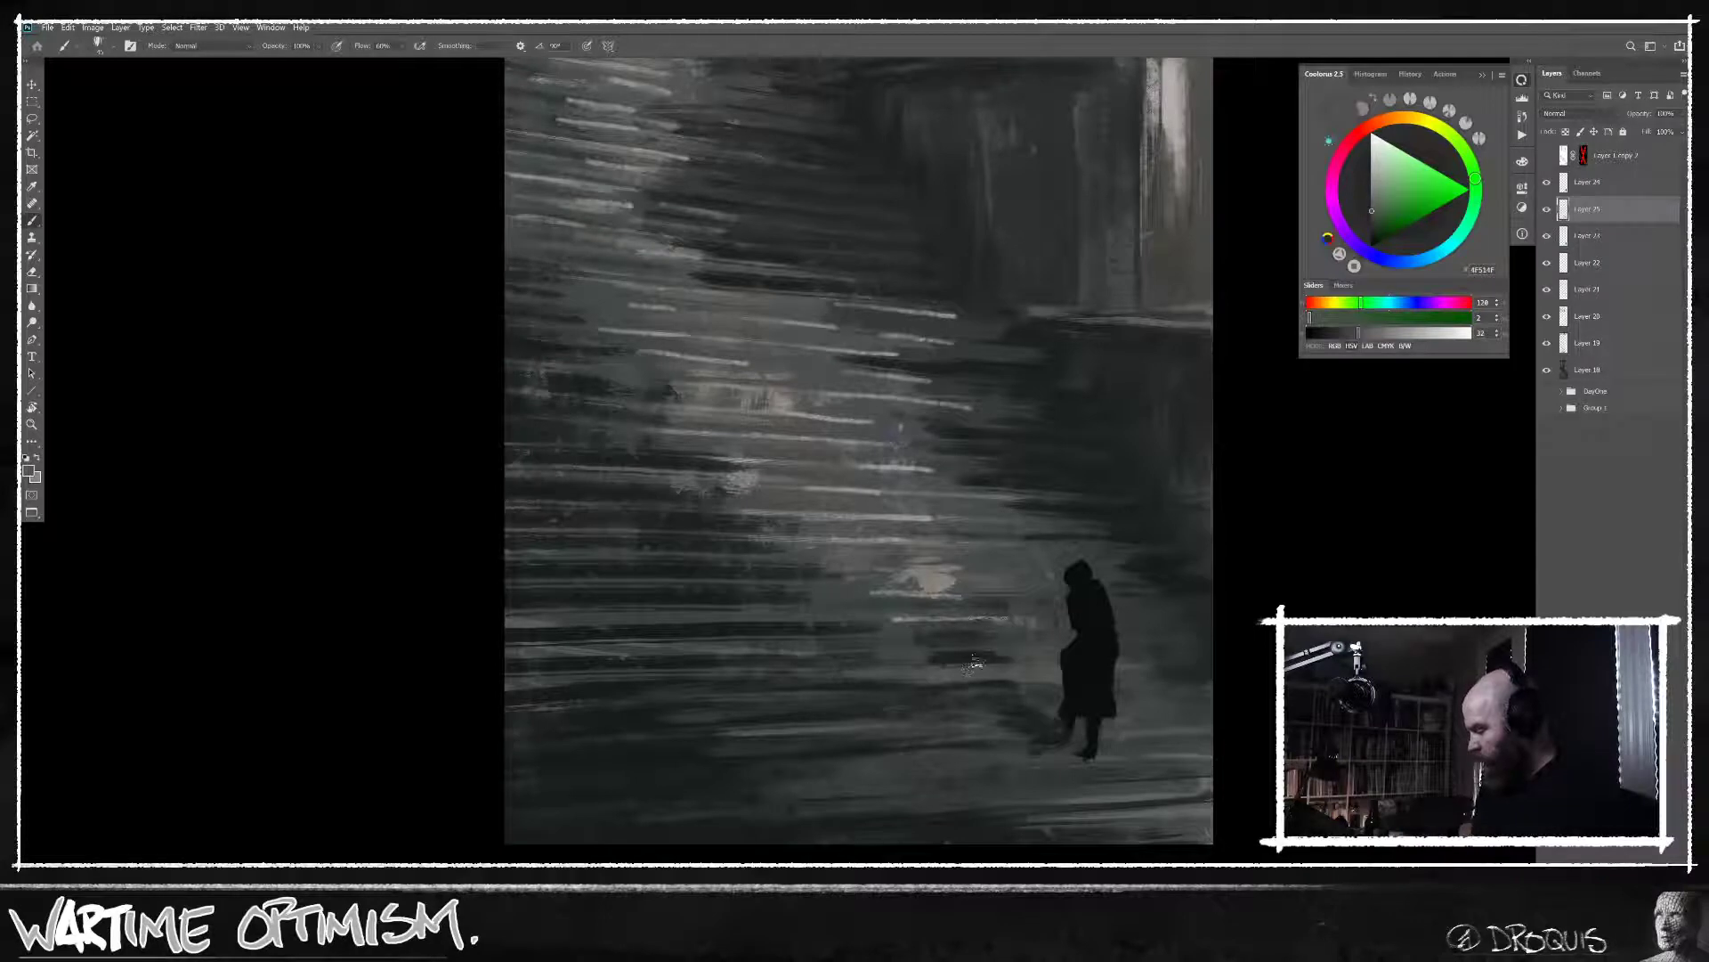
alt+click(979, 666)
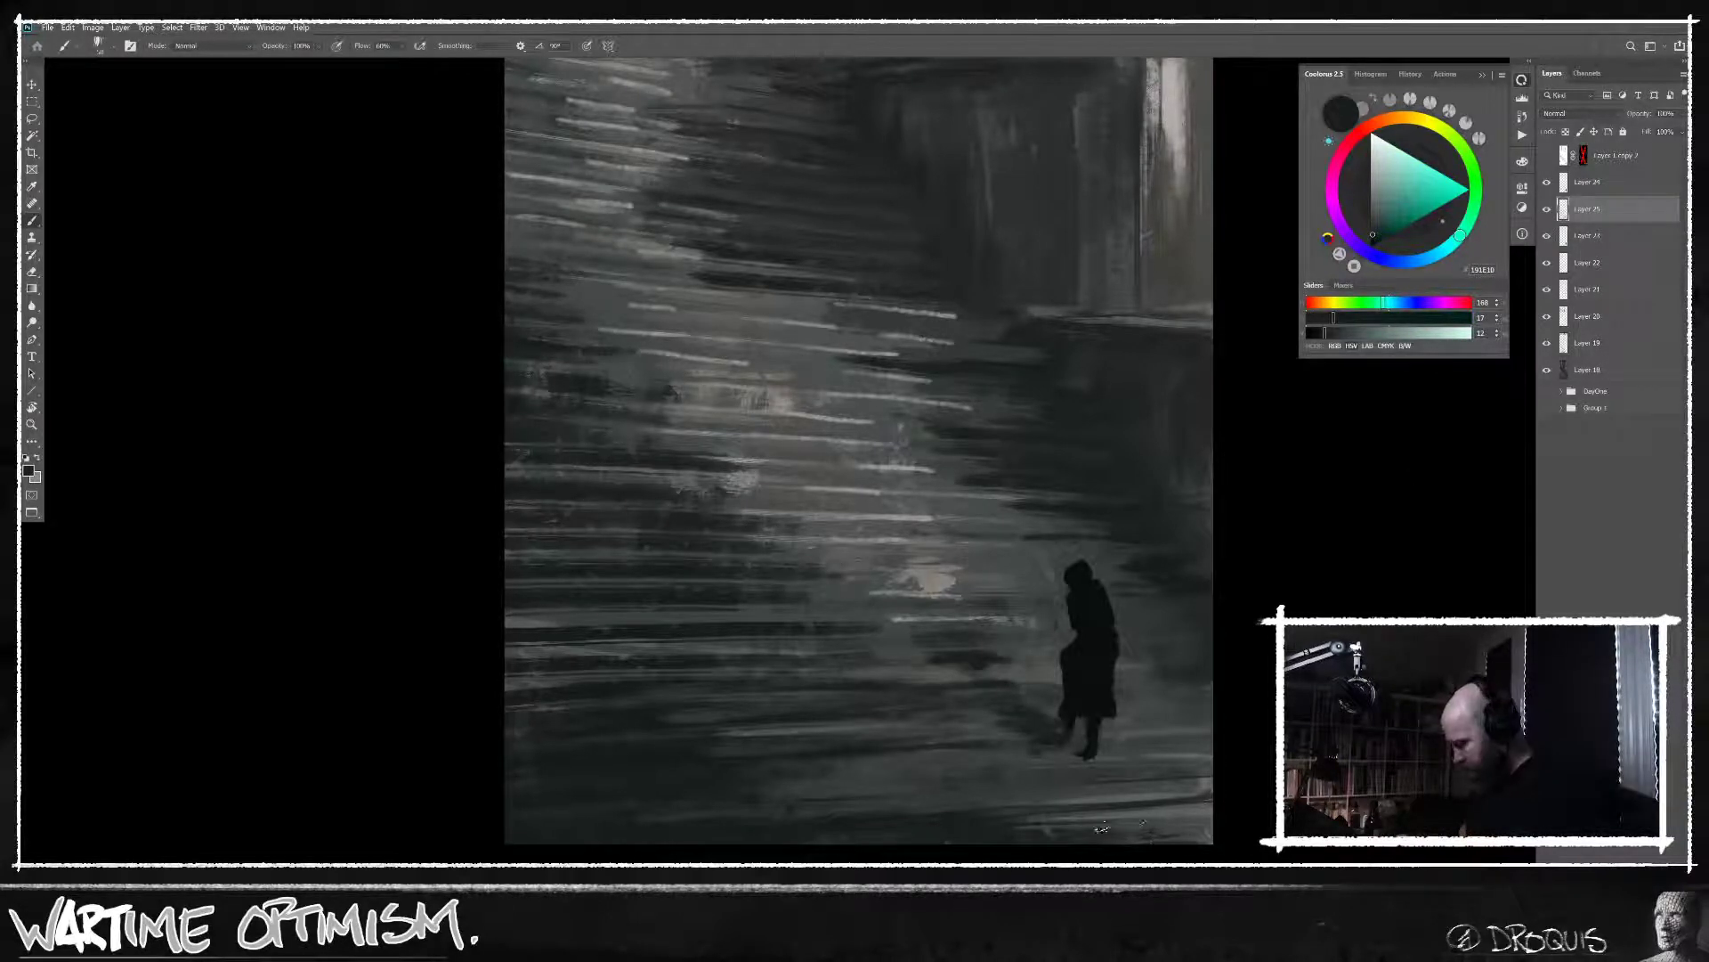
Sample greys around the figure's head and paint the background behind it on the layer beneath the silhouette.
click(1601, 188)
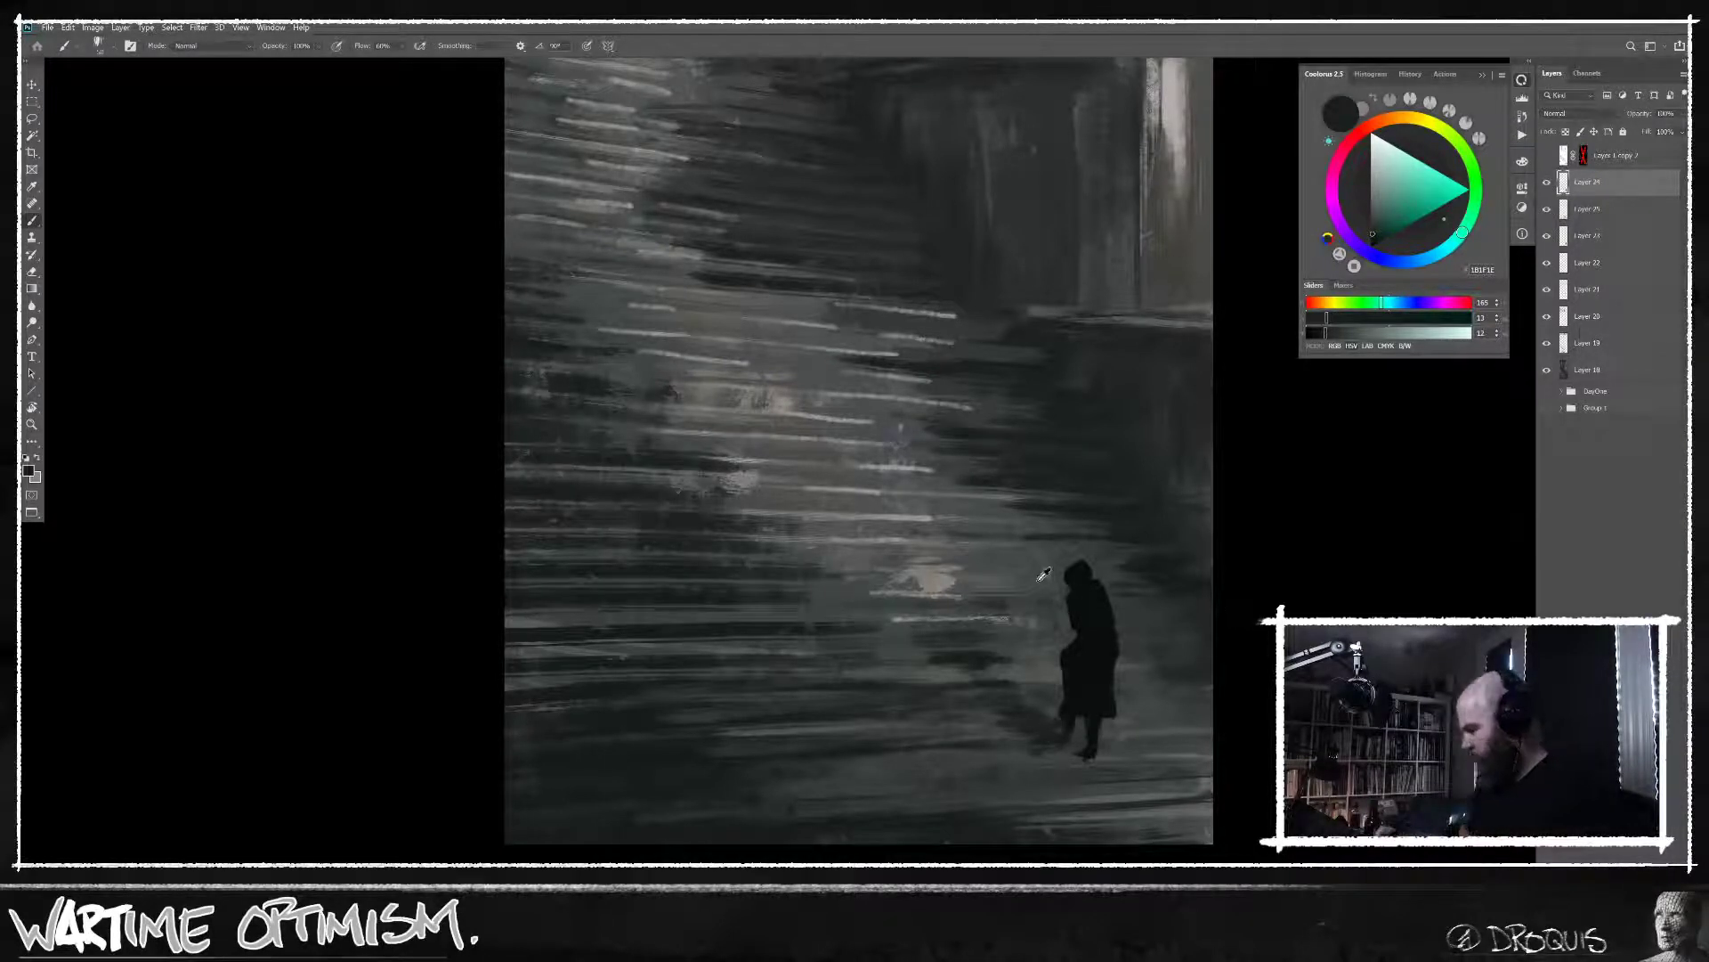
alt+click(1071, 609)
click(1604, 216)
alt+click(1040, 589)
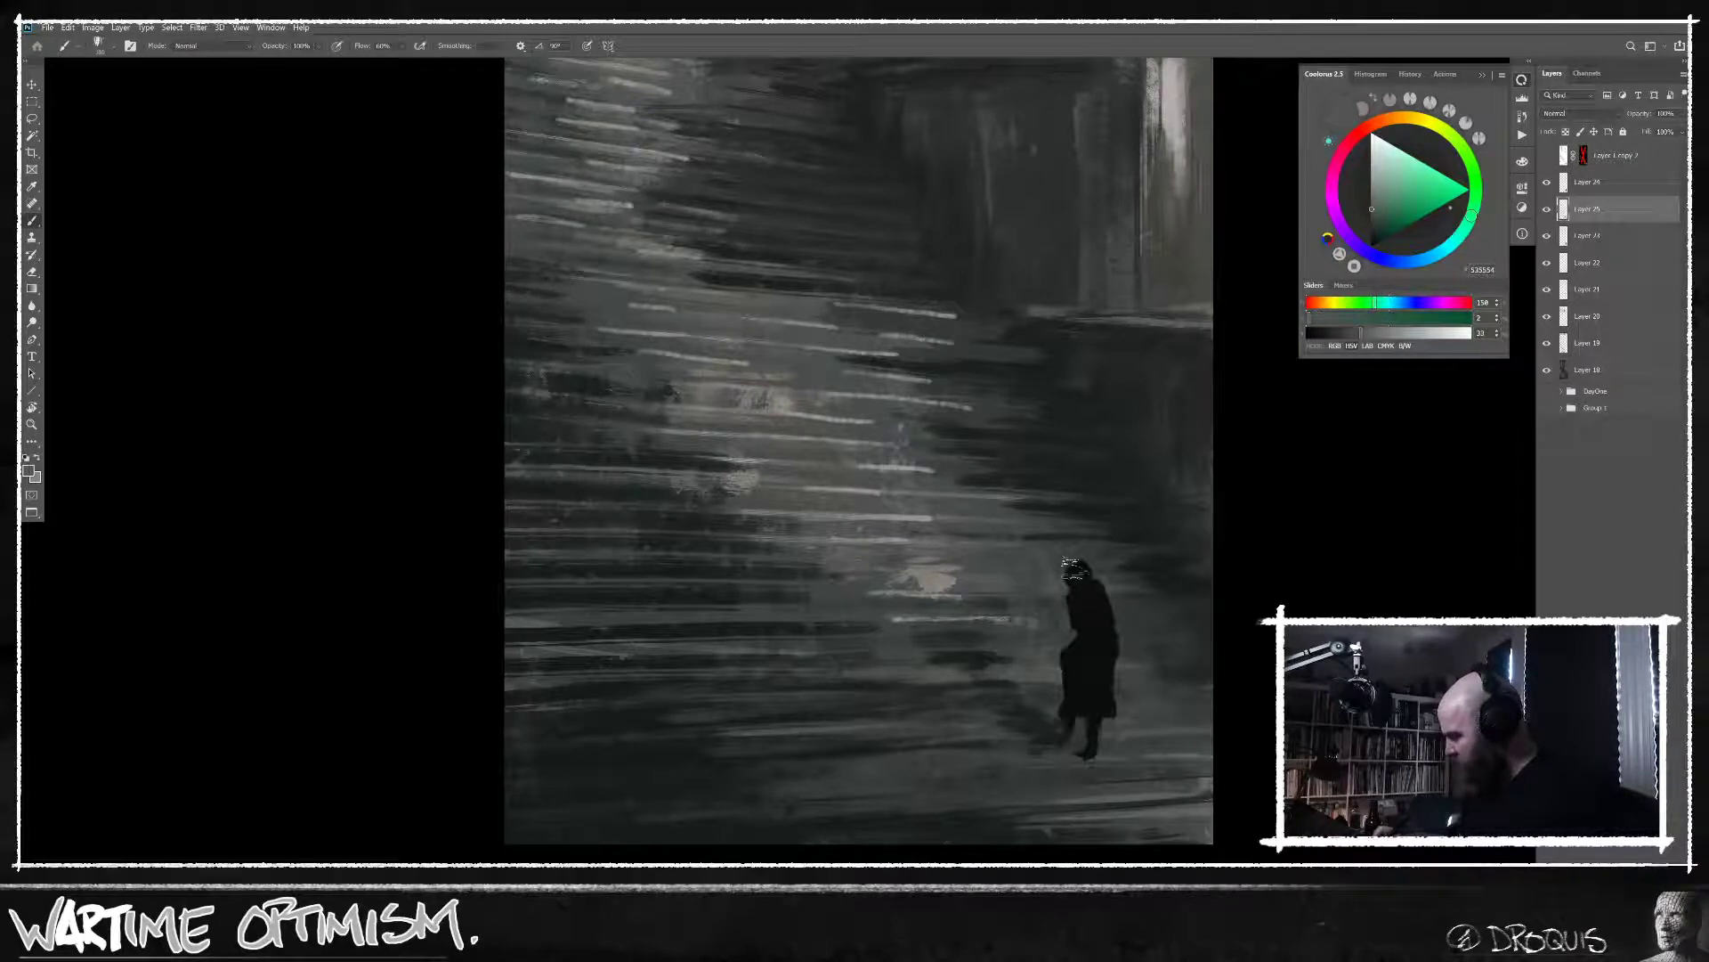
alt+click(1041, 563)
alt+click(1145, 562)
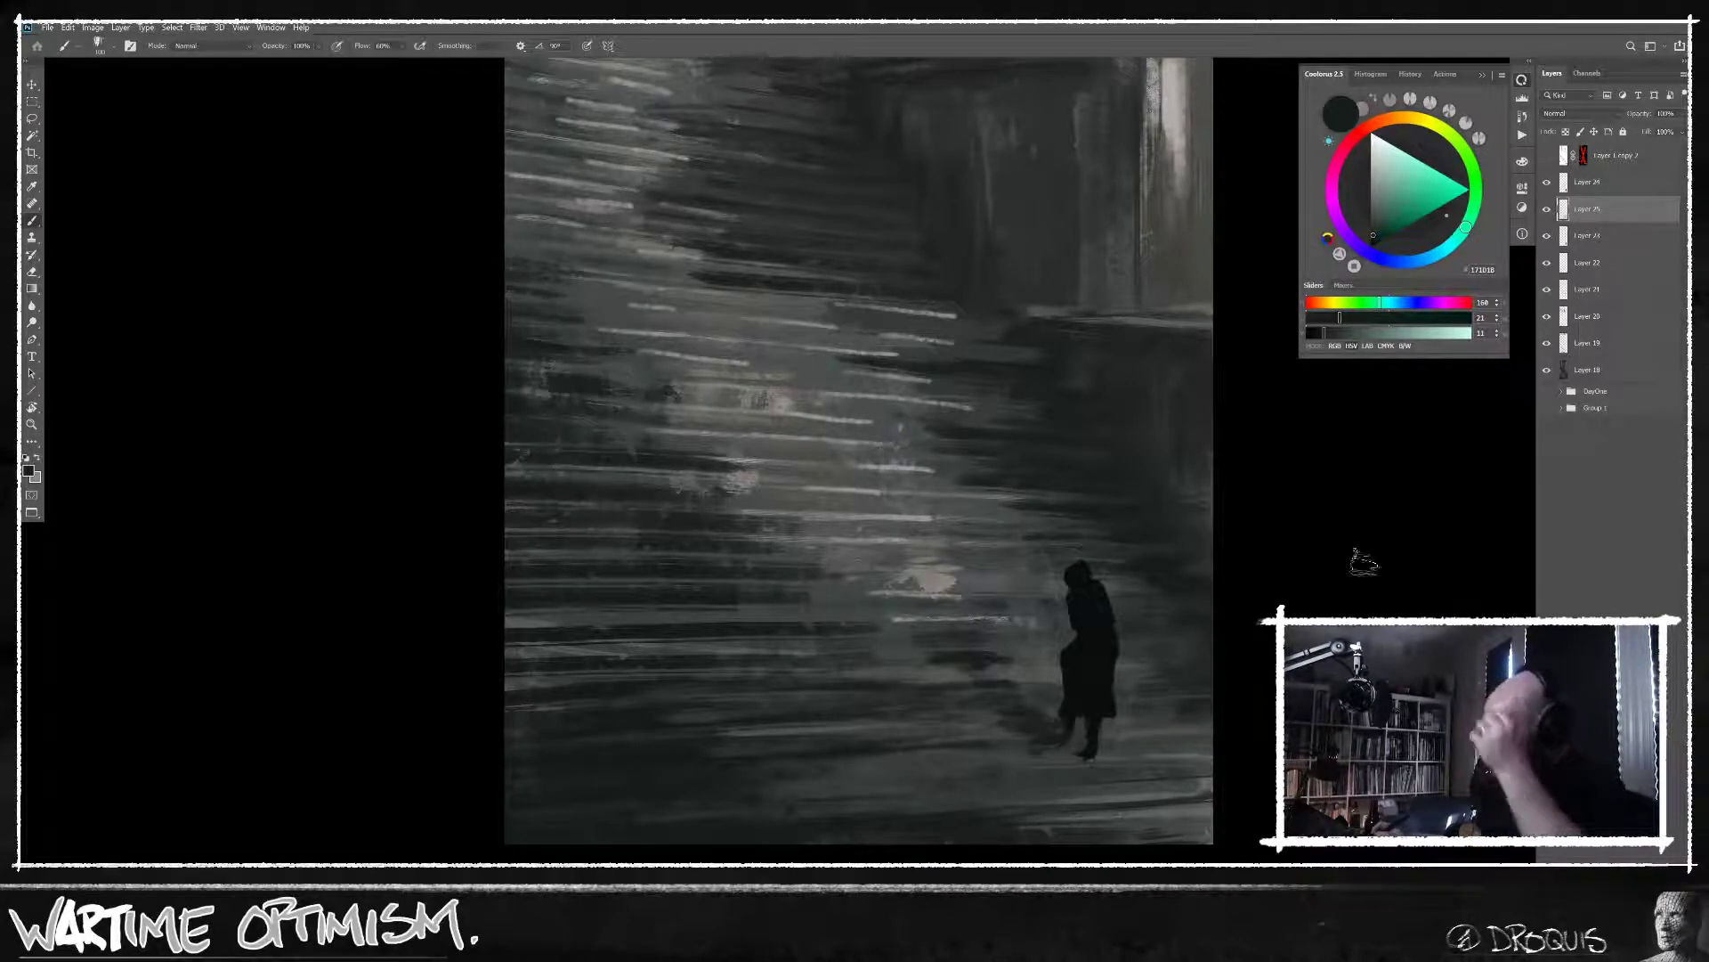
Hide and reshow the silhouette layer to check the background behind it, and lock the layer's transparent pixels.
click(1564, 184)
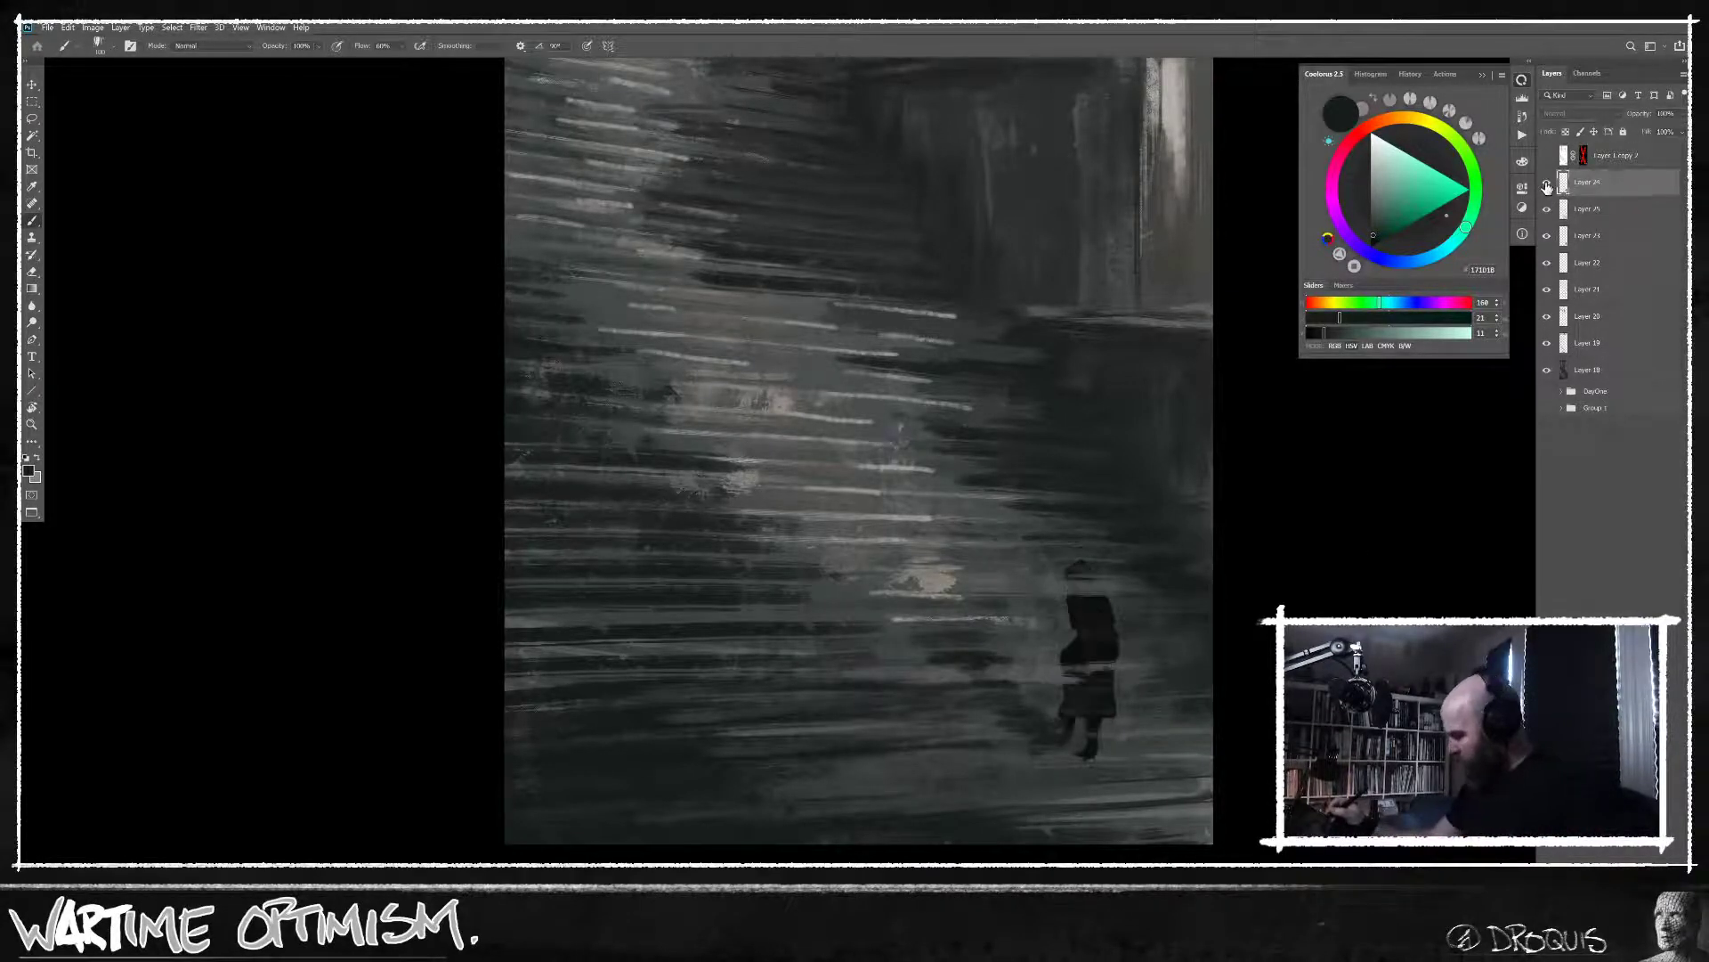
click(1546, 182)
click(1546, 182)
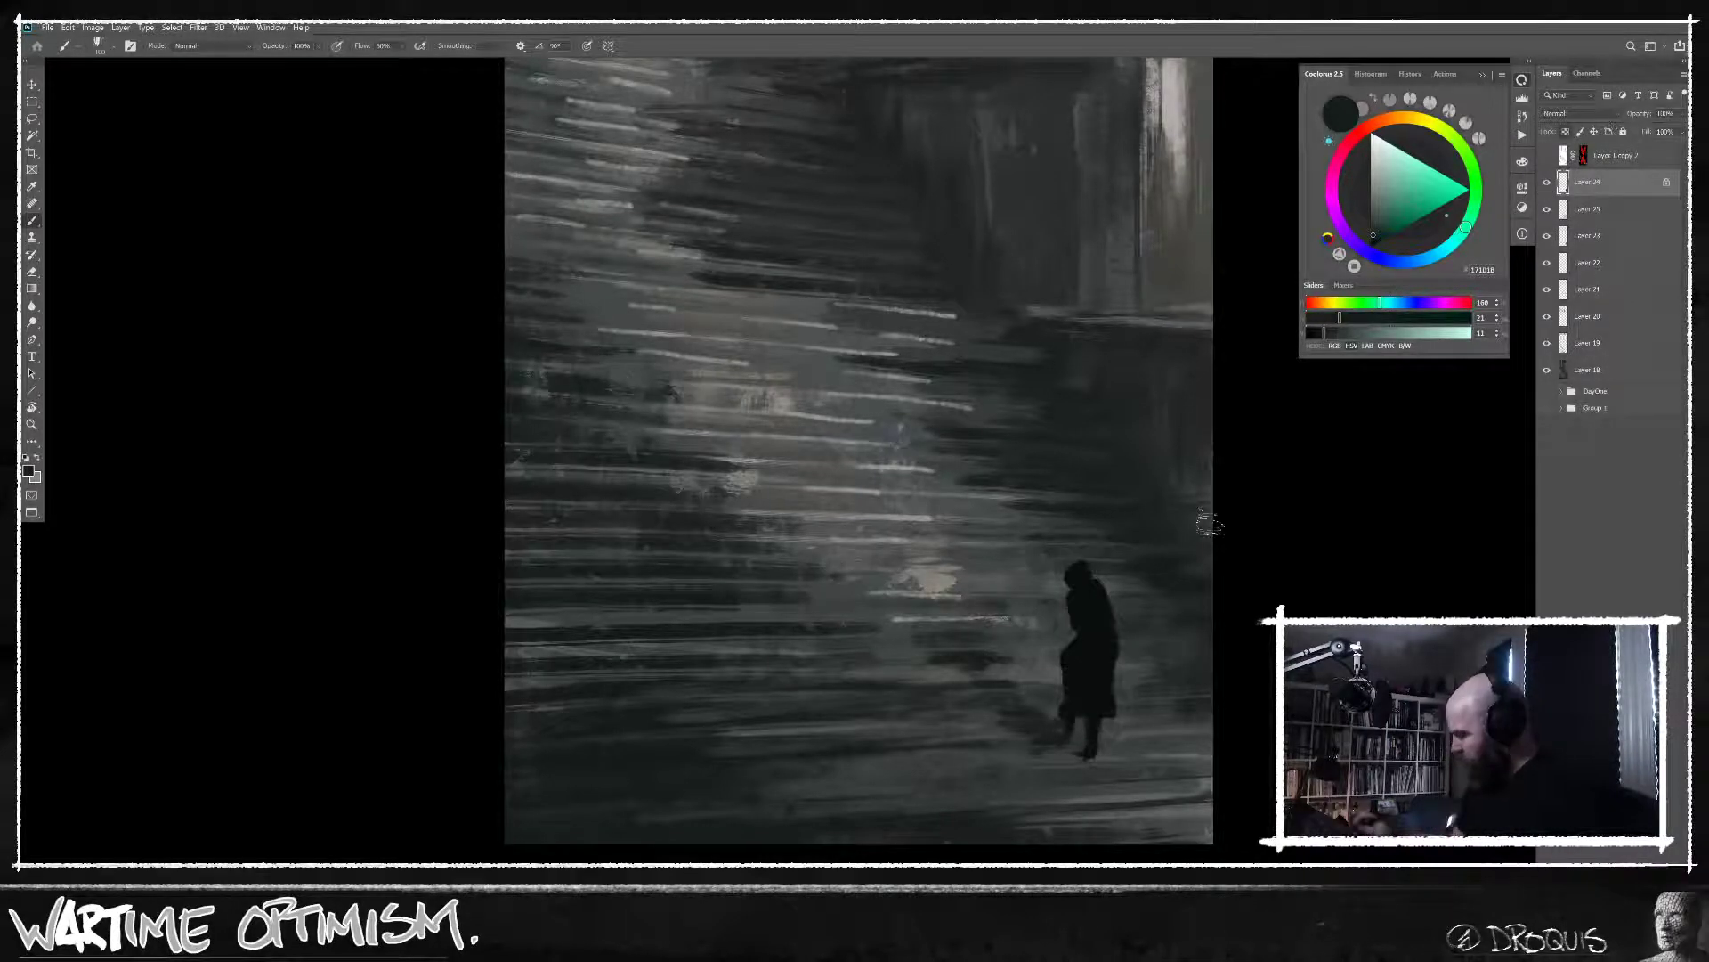
Sample a warm light grey from the steps and paint highlights on the figure's hood, shoulder and back.
scroll(1095, 624, up, 2)
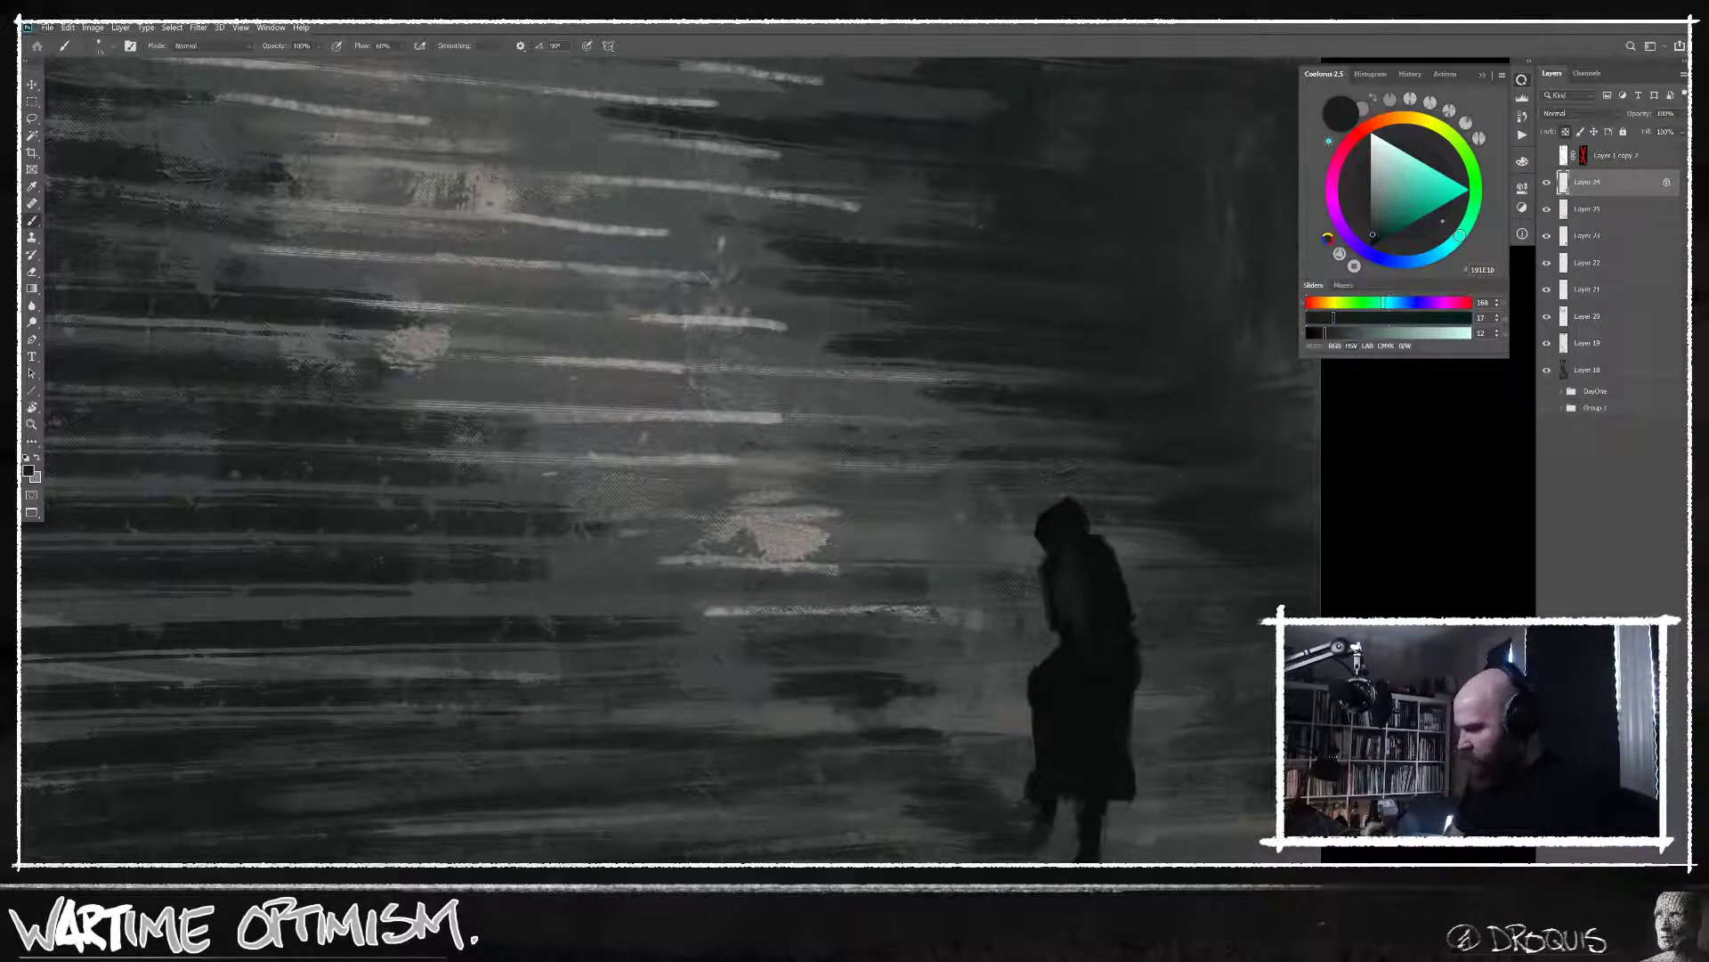
alt+click(496, 184)
mouse_move(1104, 543)
mouse_down()
mouse_move(1077, 554)
mouse_move(1100, 544)
mouse_move(1100, 559)
mouse_up()
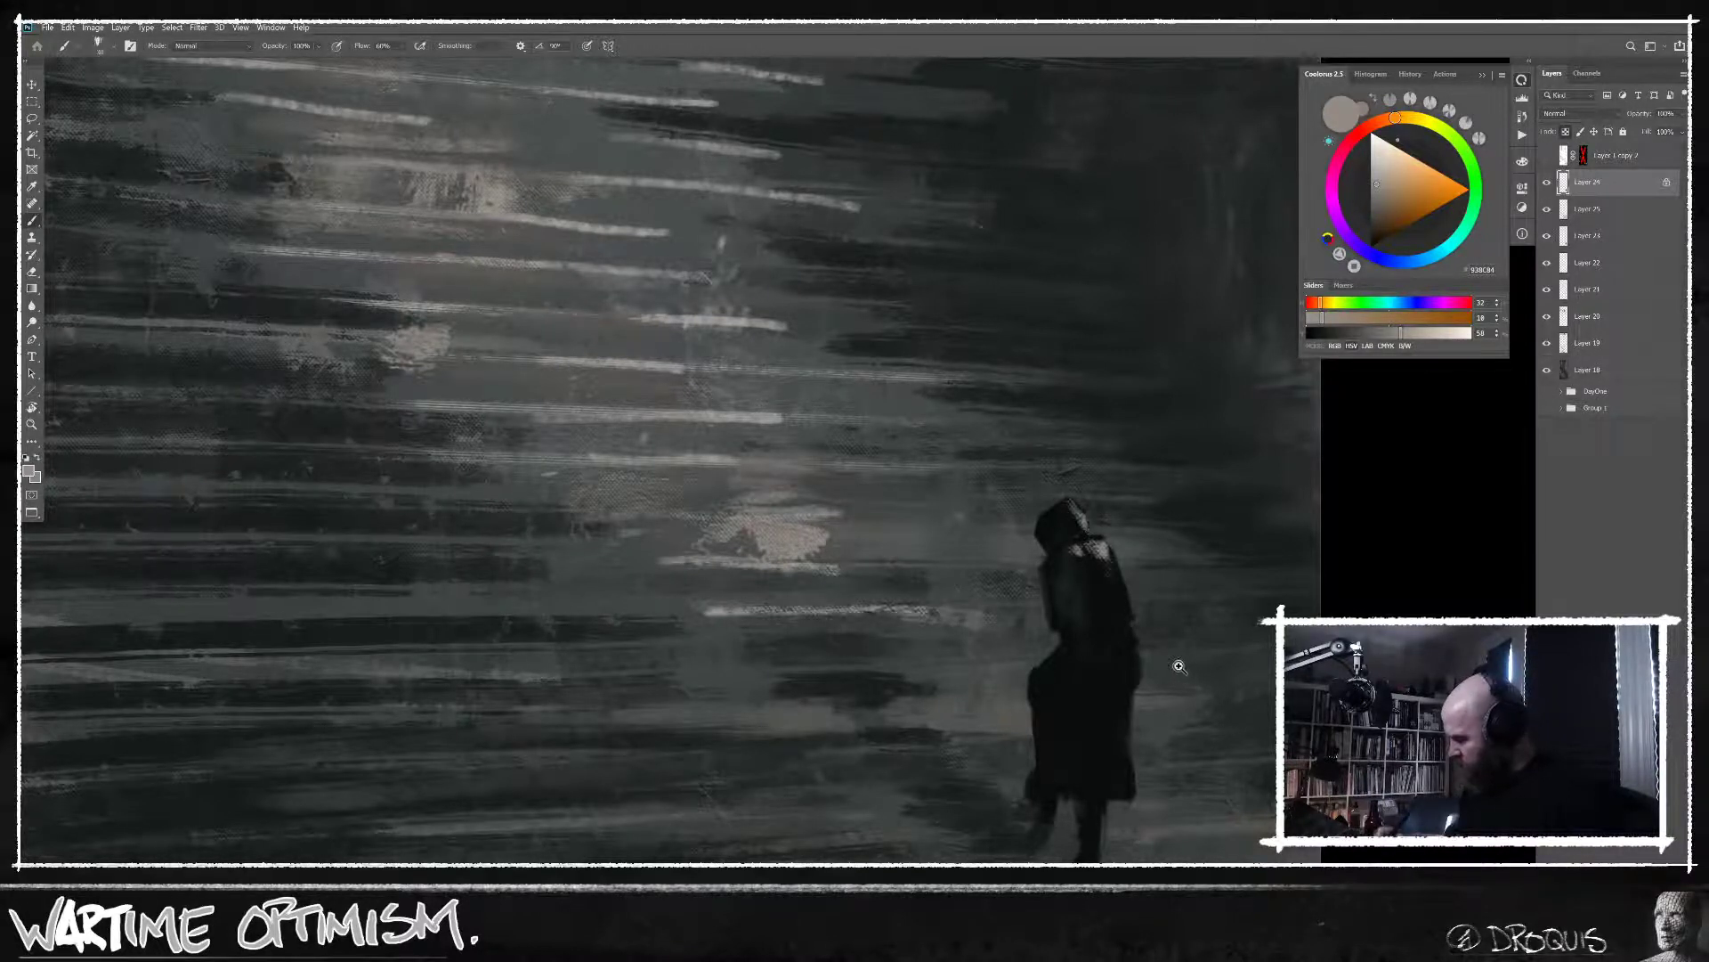
drag(1179, 666, 1158, 667)
mouse_move(1142, 607)
mouse_down()
mouse_move(1155, 648)
mouse_move(1158, 634)
mouse_up()
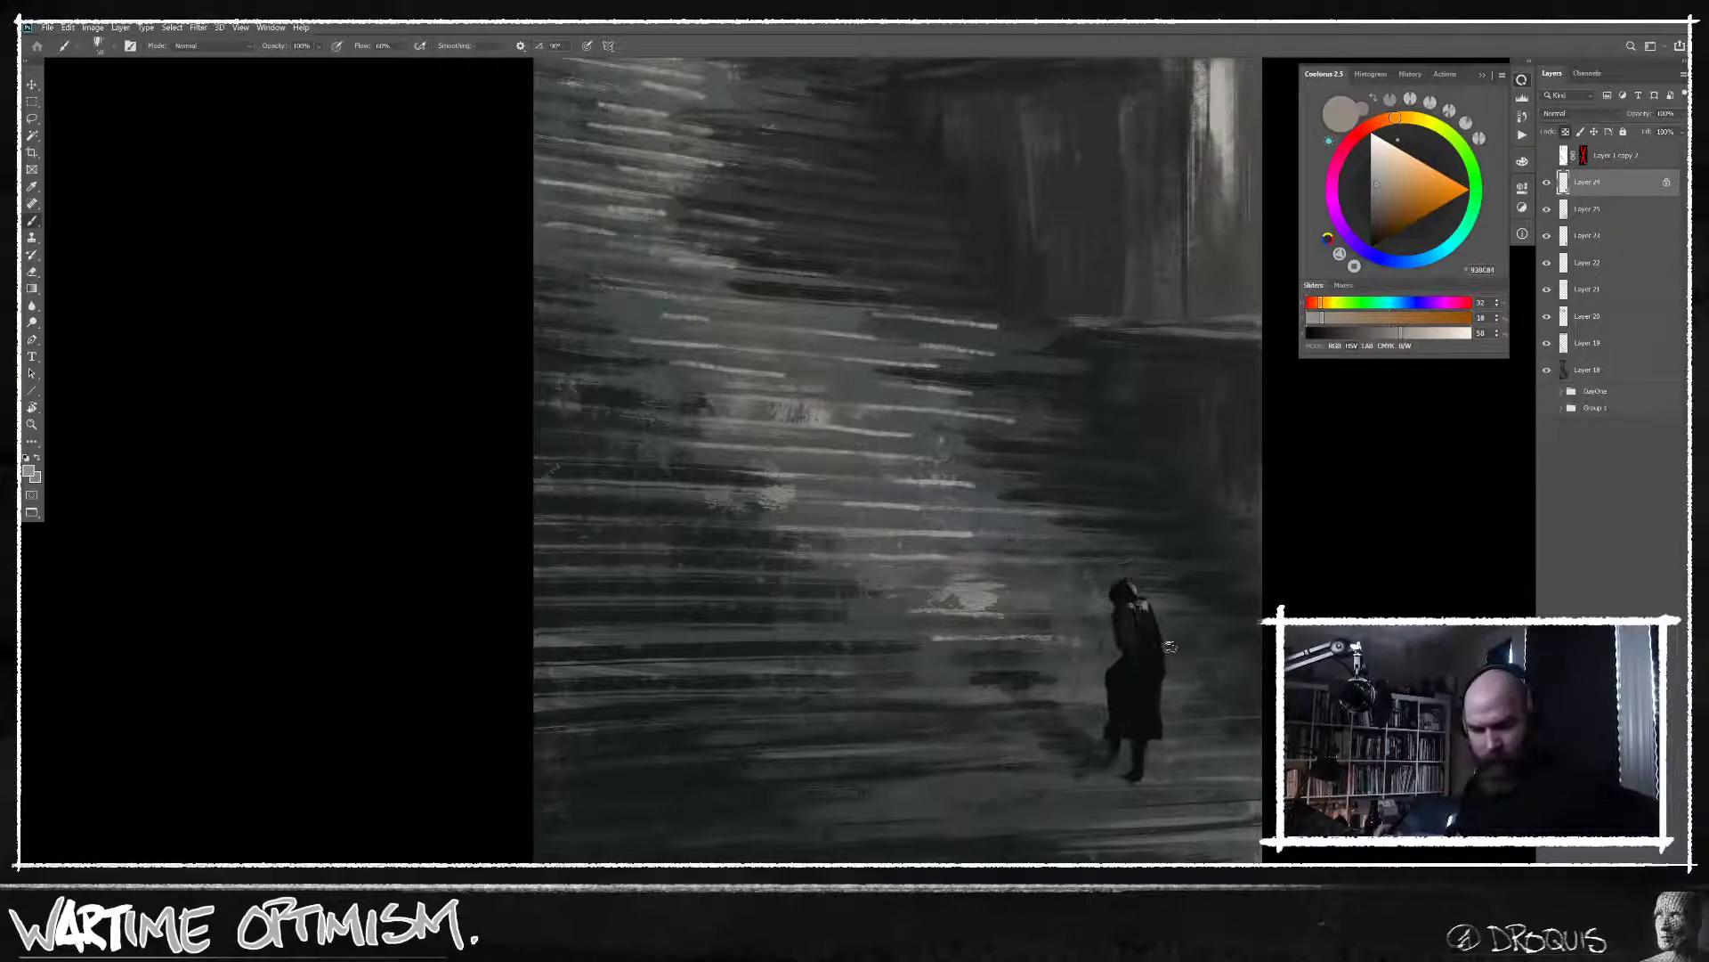
mouse_move(1147, 614)
mouse_down()
mouse_move(1156, 663)
mouse_move(1135, 732)
mouse_up()
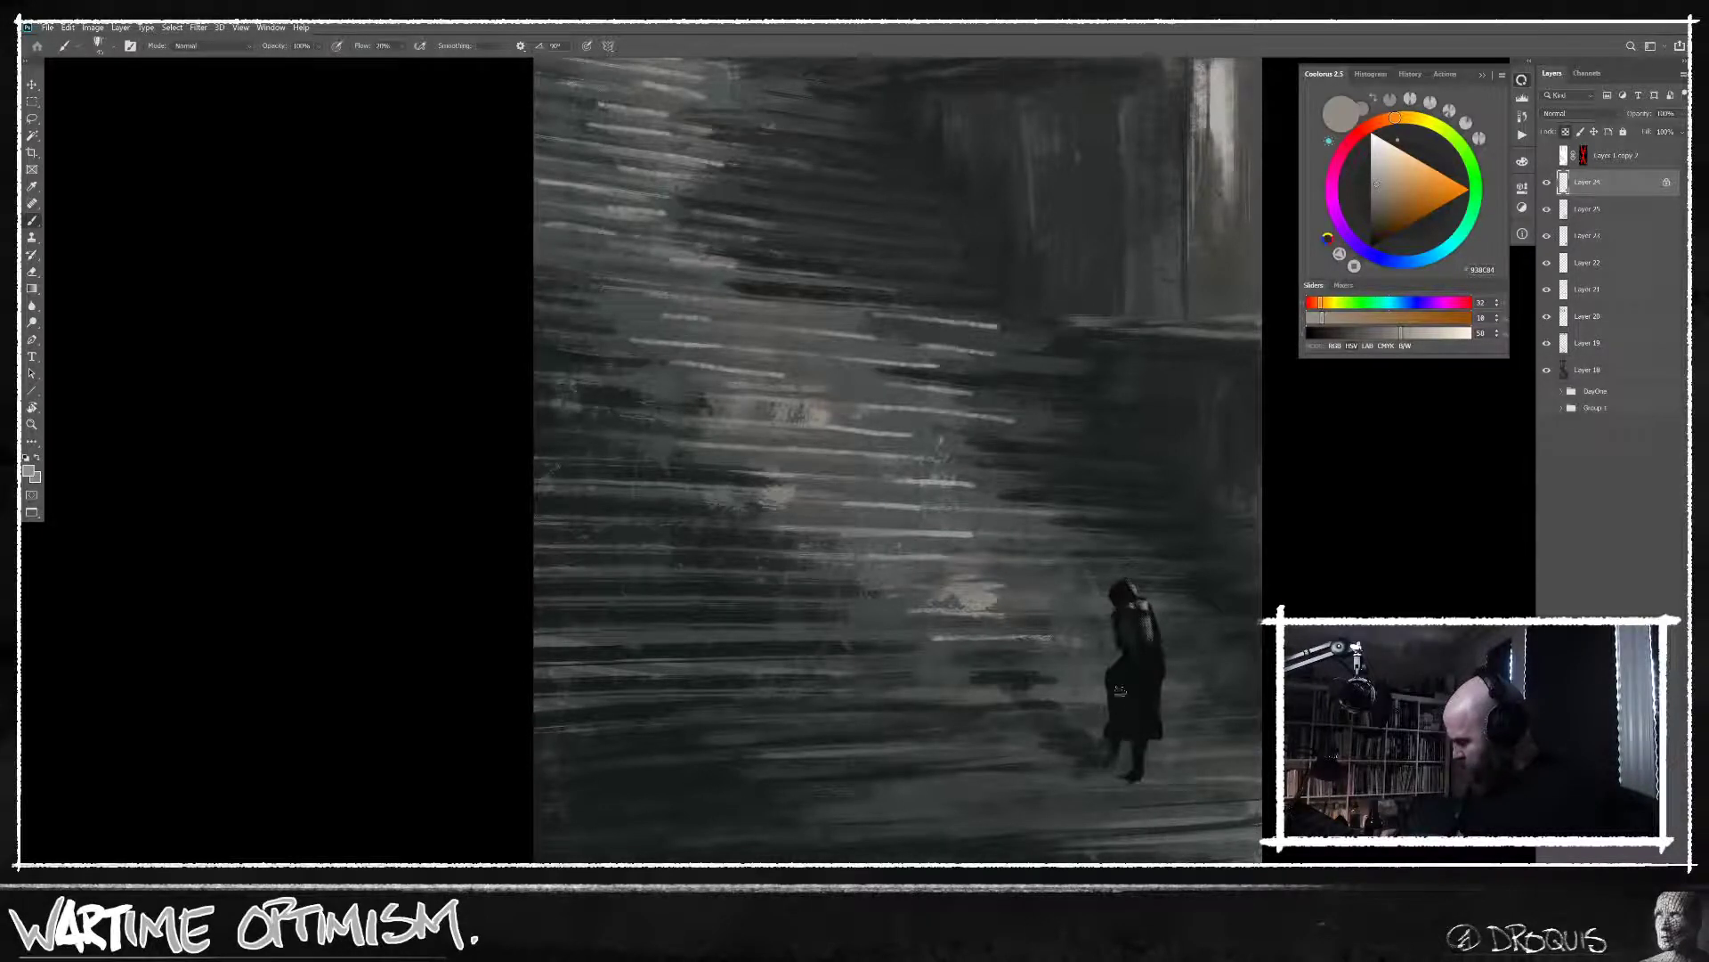
Sample alternating dark and mid greys and paint the folds of the lower coat and the figure's legs.
alt+click(1126, 731)
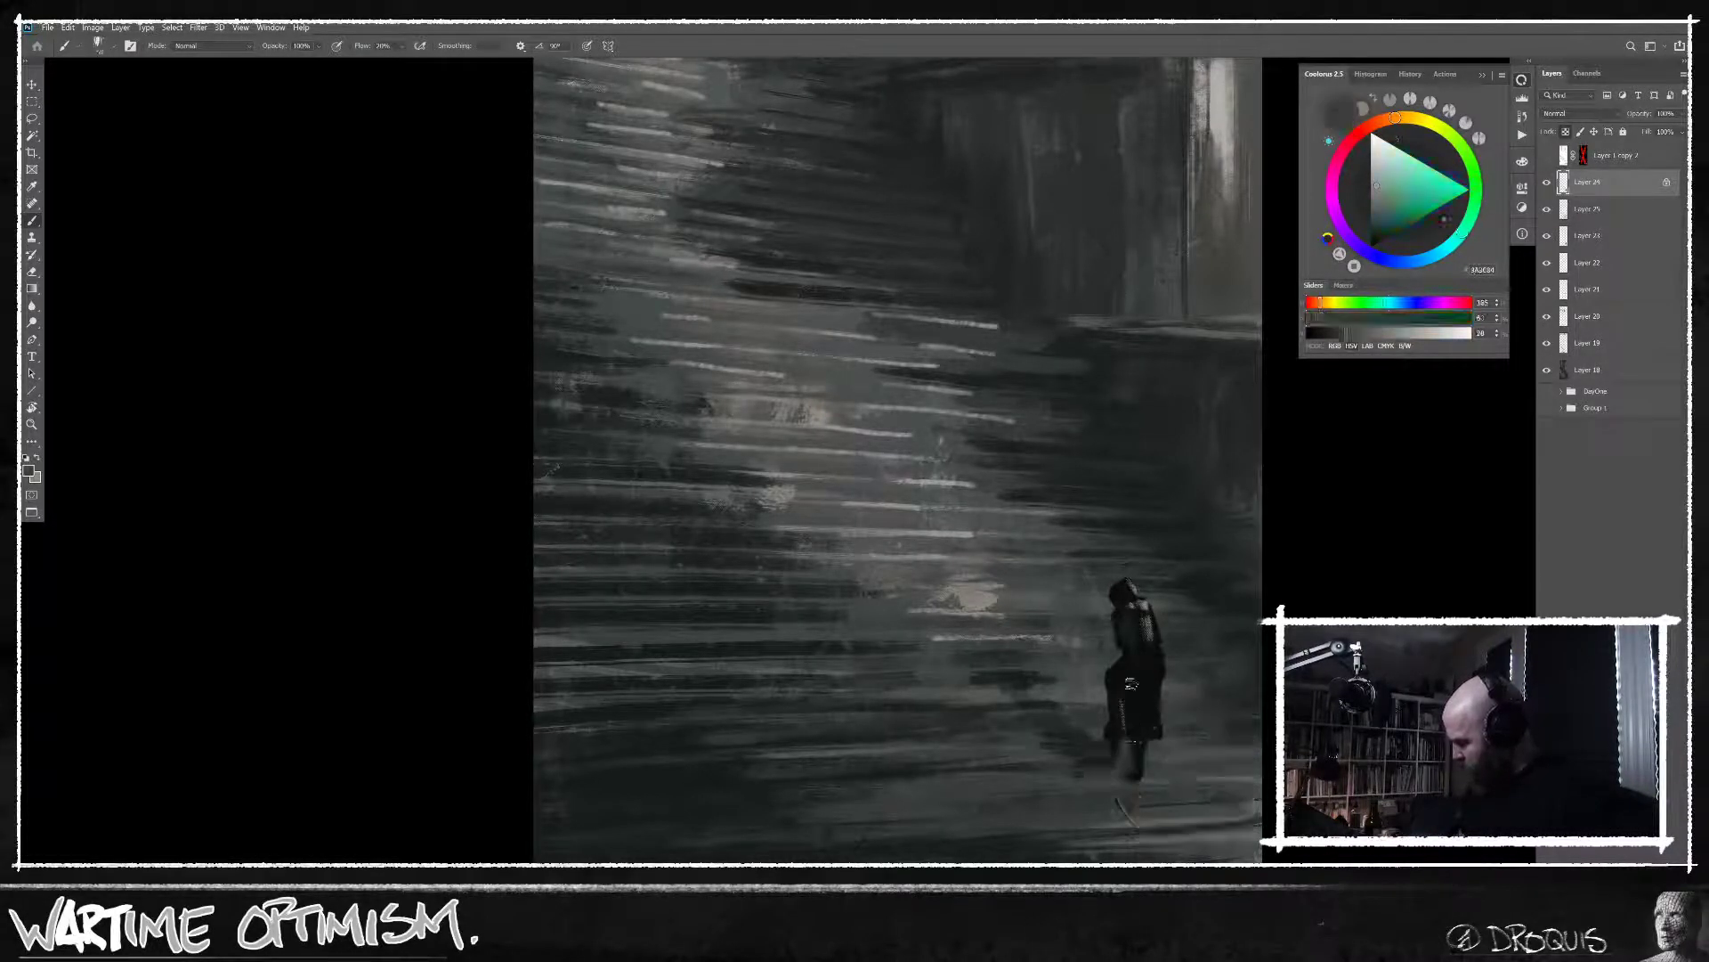
alt+click(1126, 688)
alt+click(1139, 631)
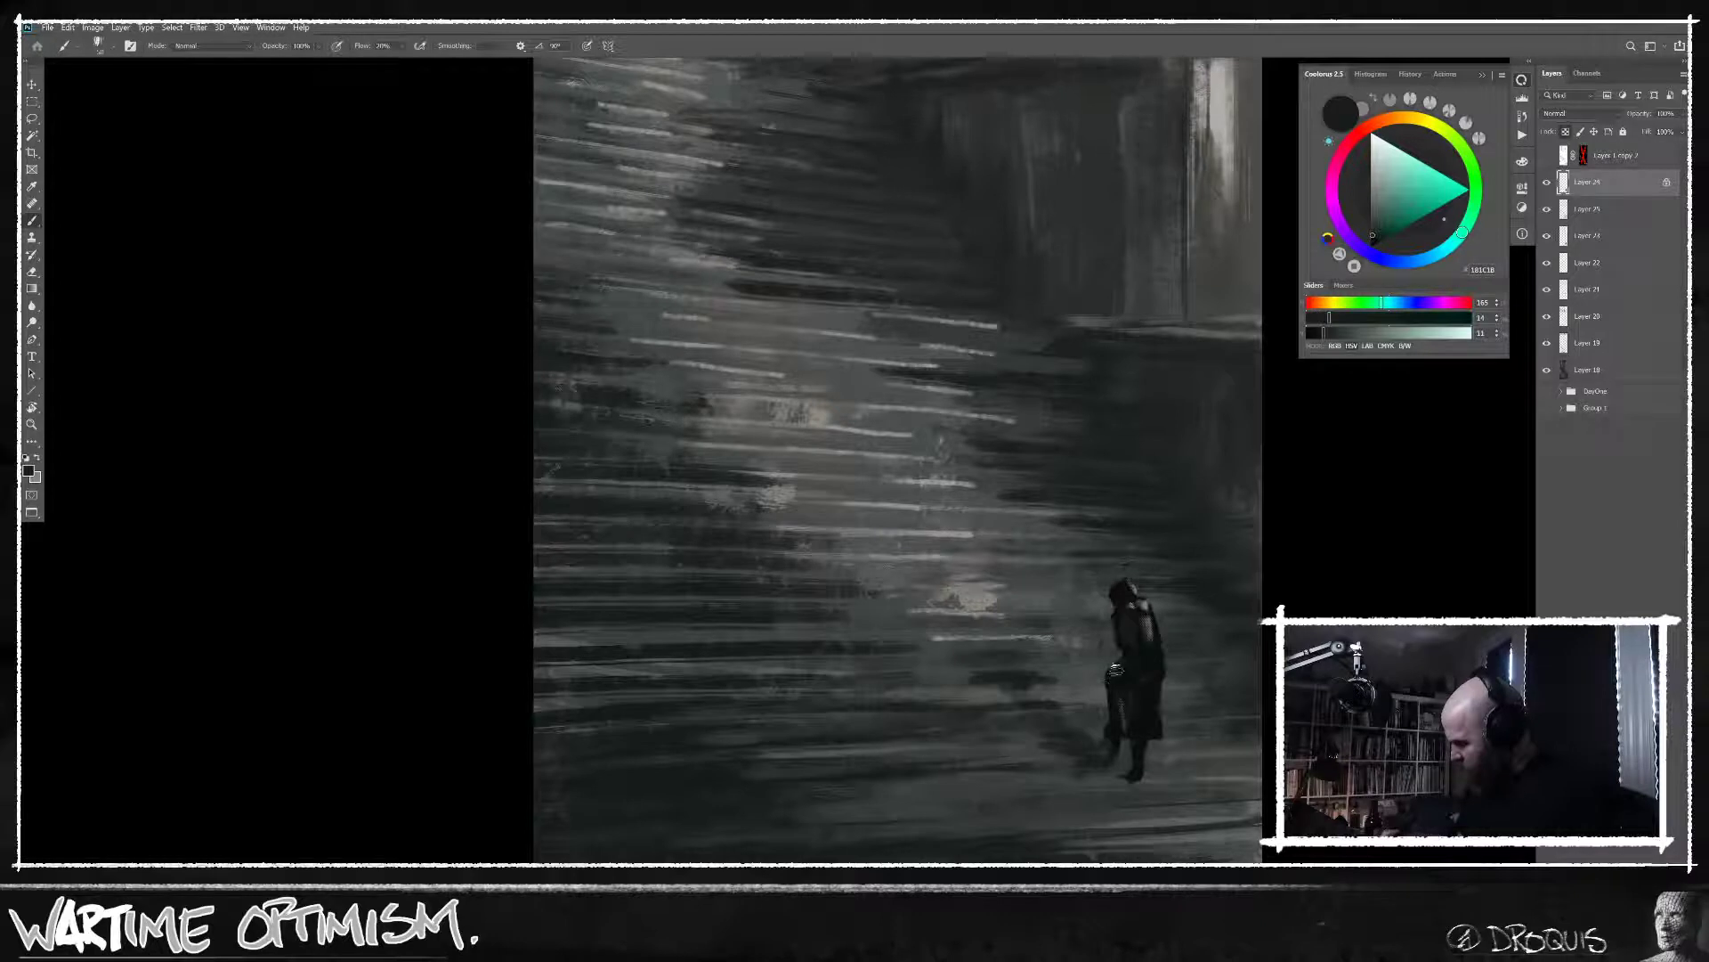
alt+click(1156, 625)
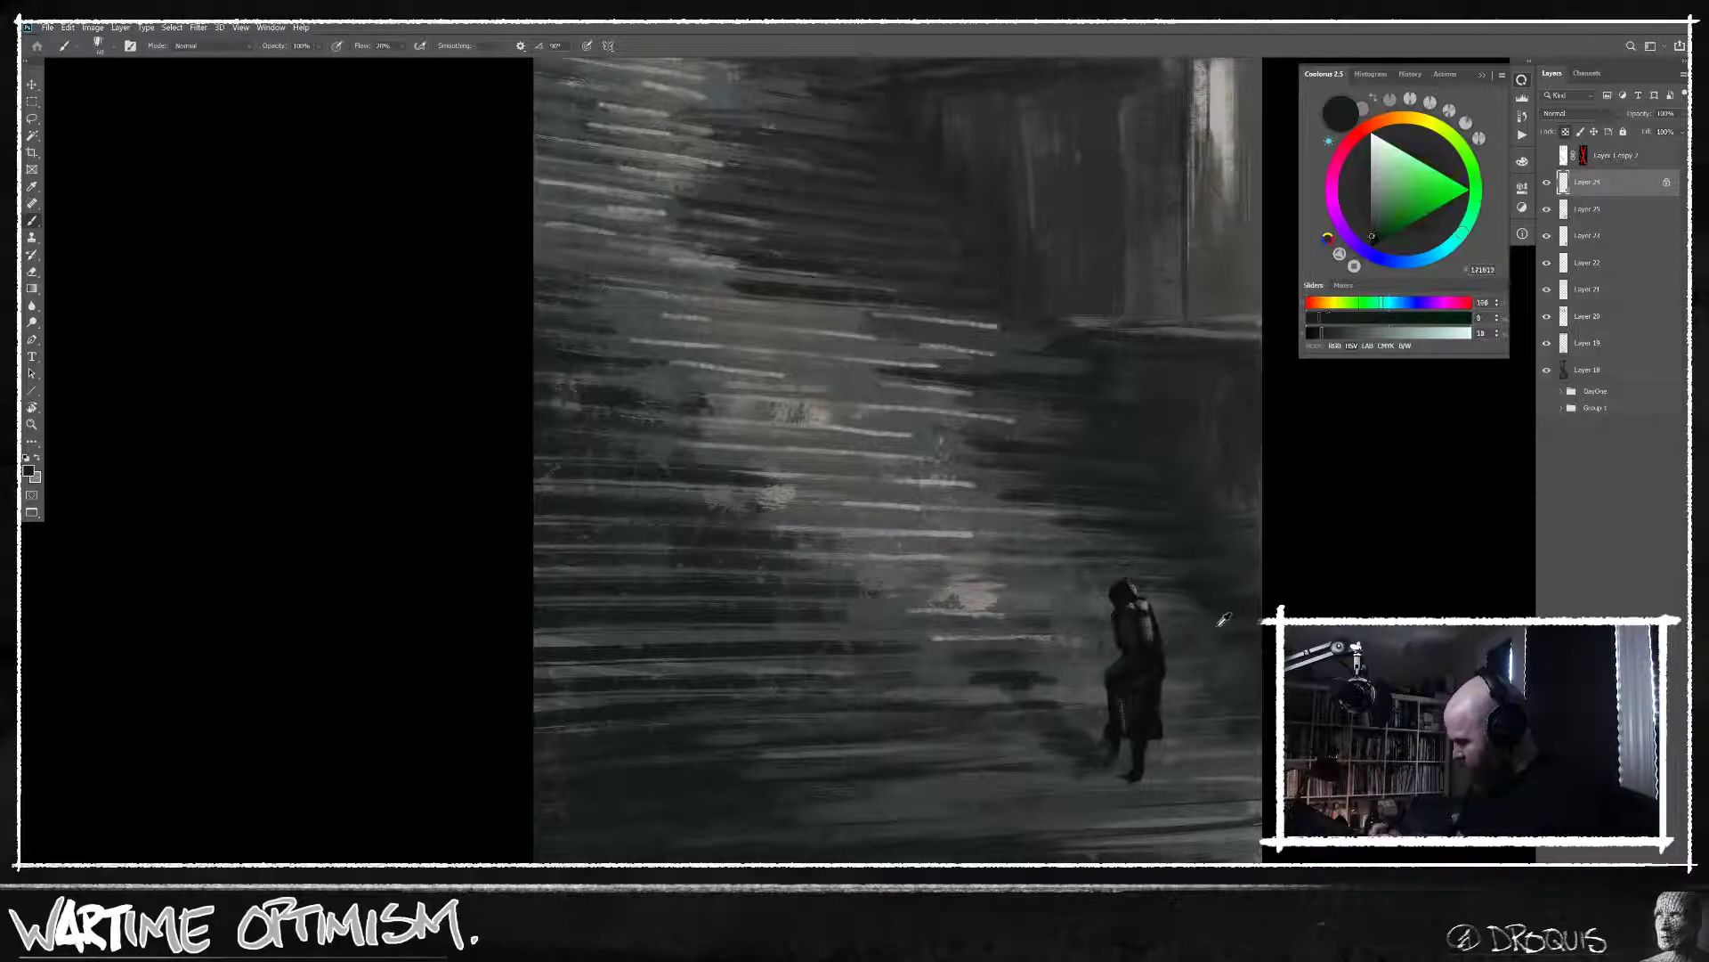
alt+click(1168, 681)
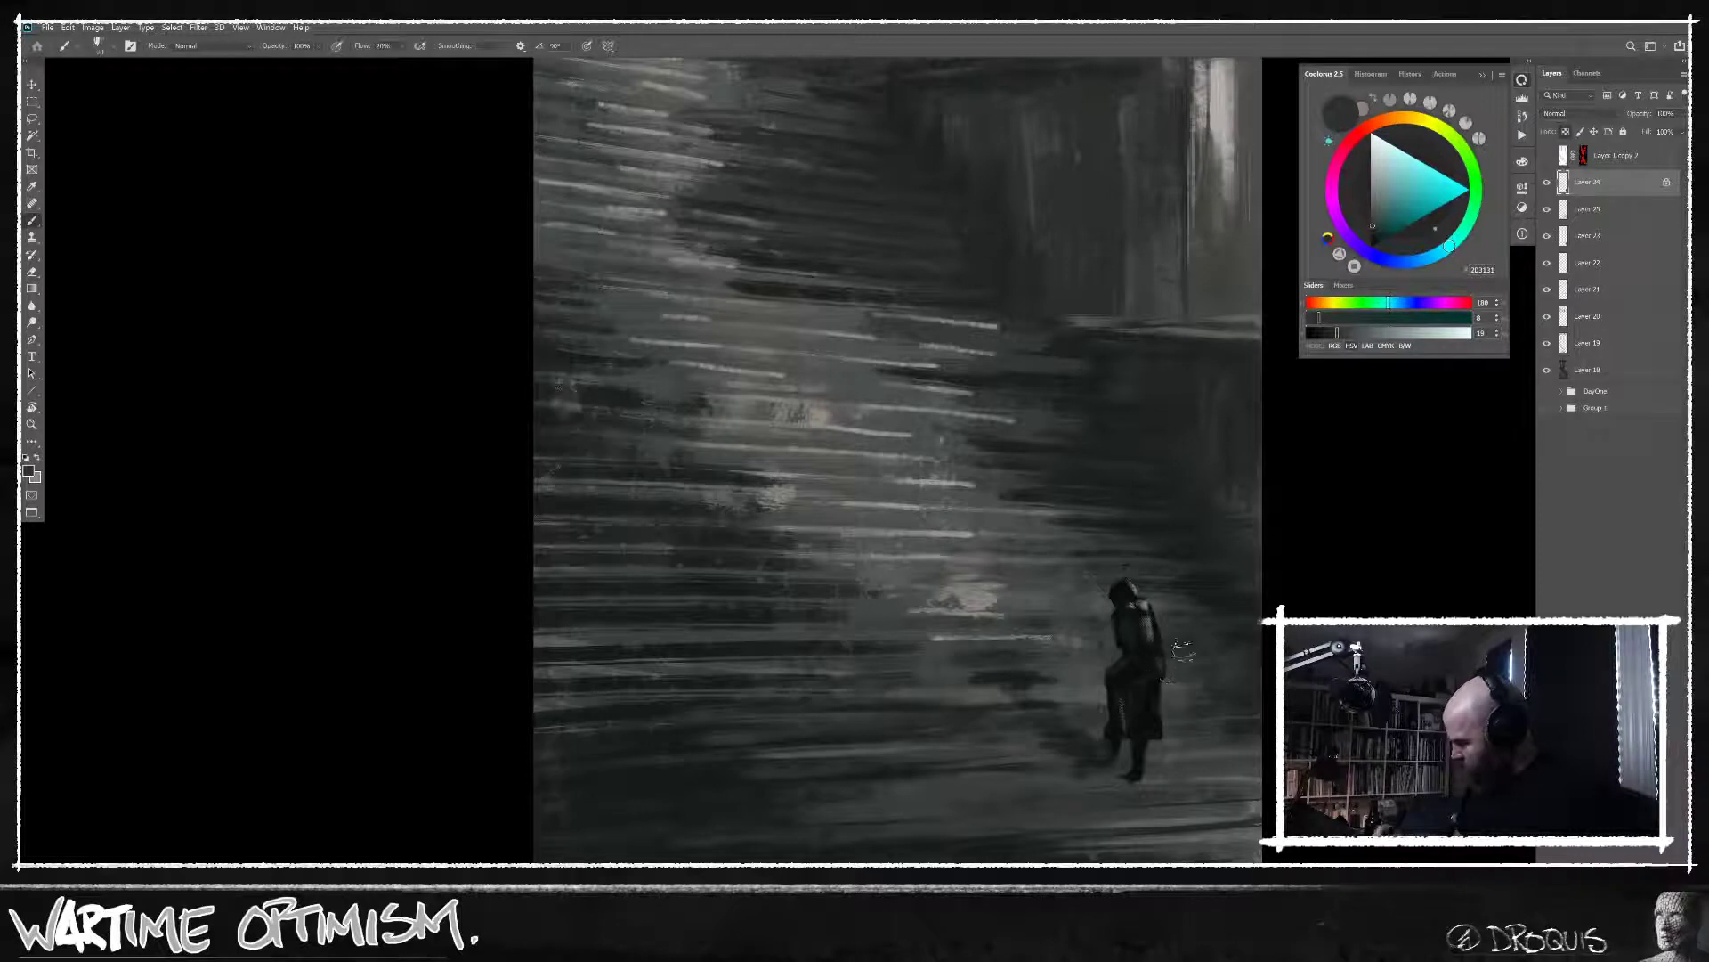
alt+click(1146, 630)
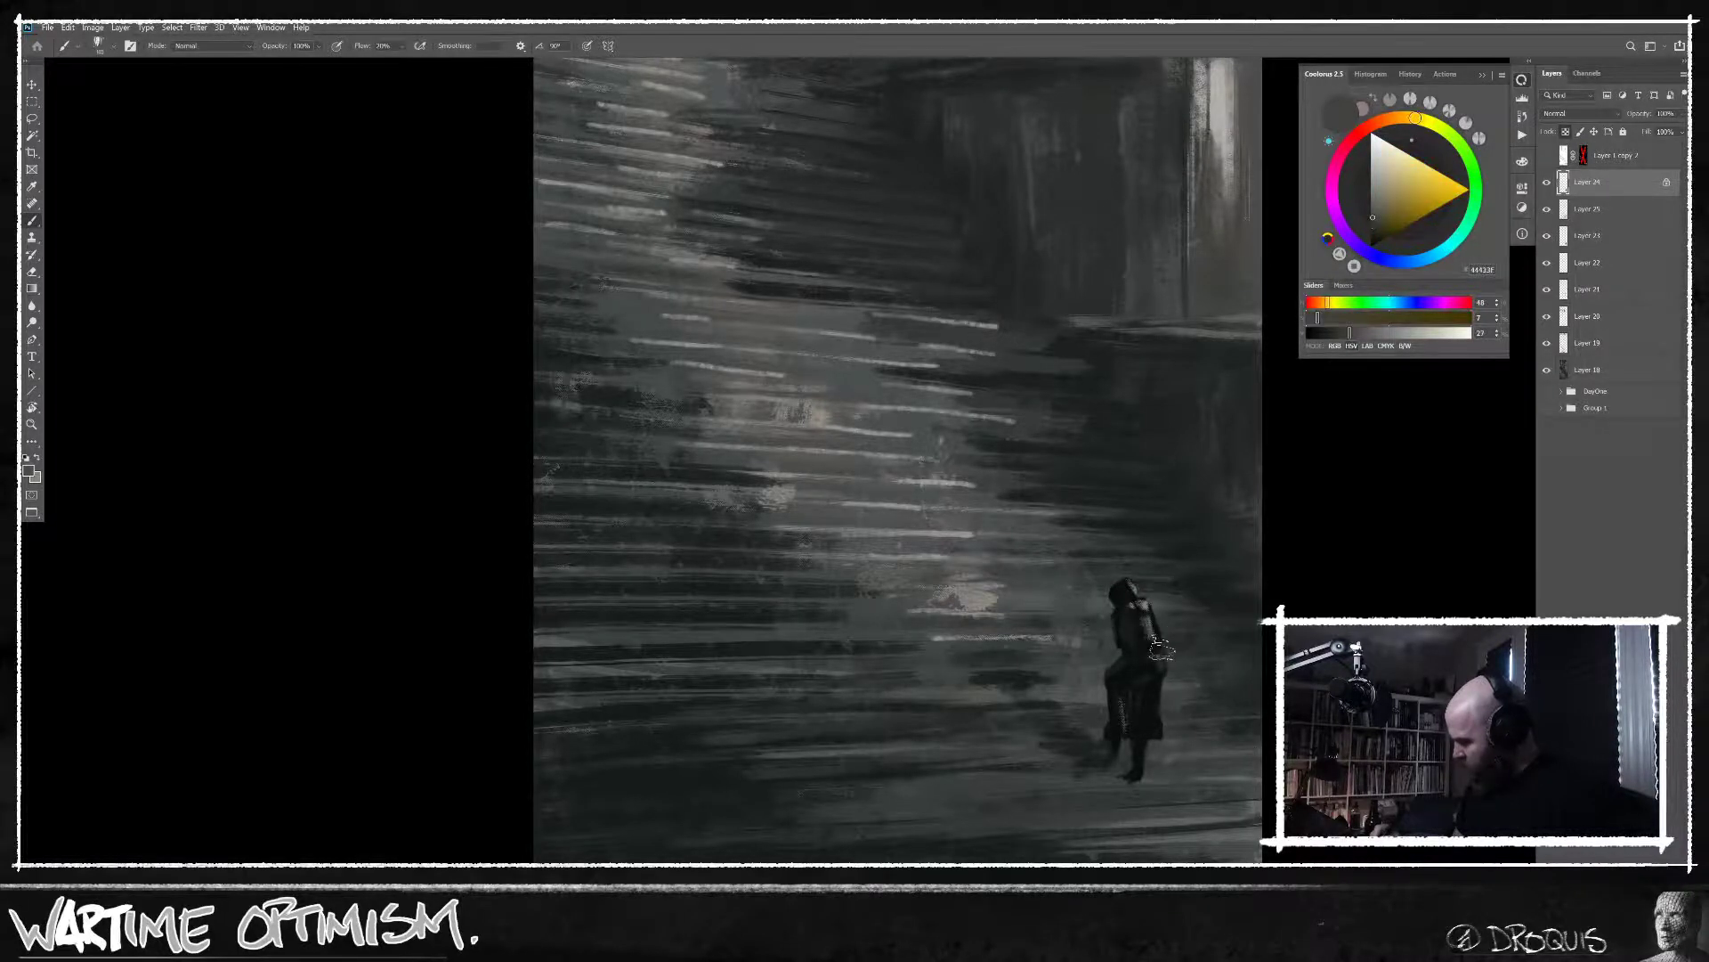
Paint near-black strokes with a smaller brush down the back and side of the coat to narrow the highlight.
scroll(1166, 628, up, 4)
key(bracketleft)
key(bracketleft)
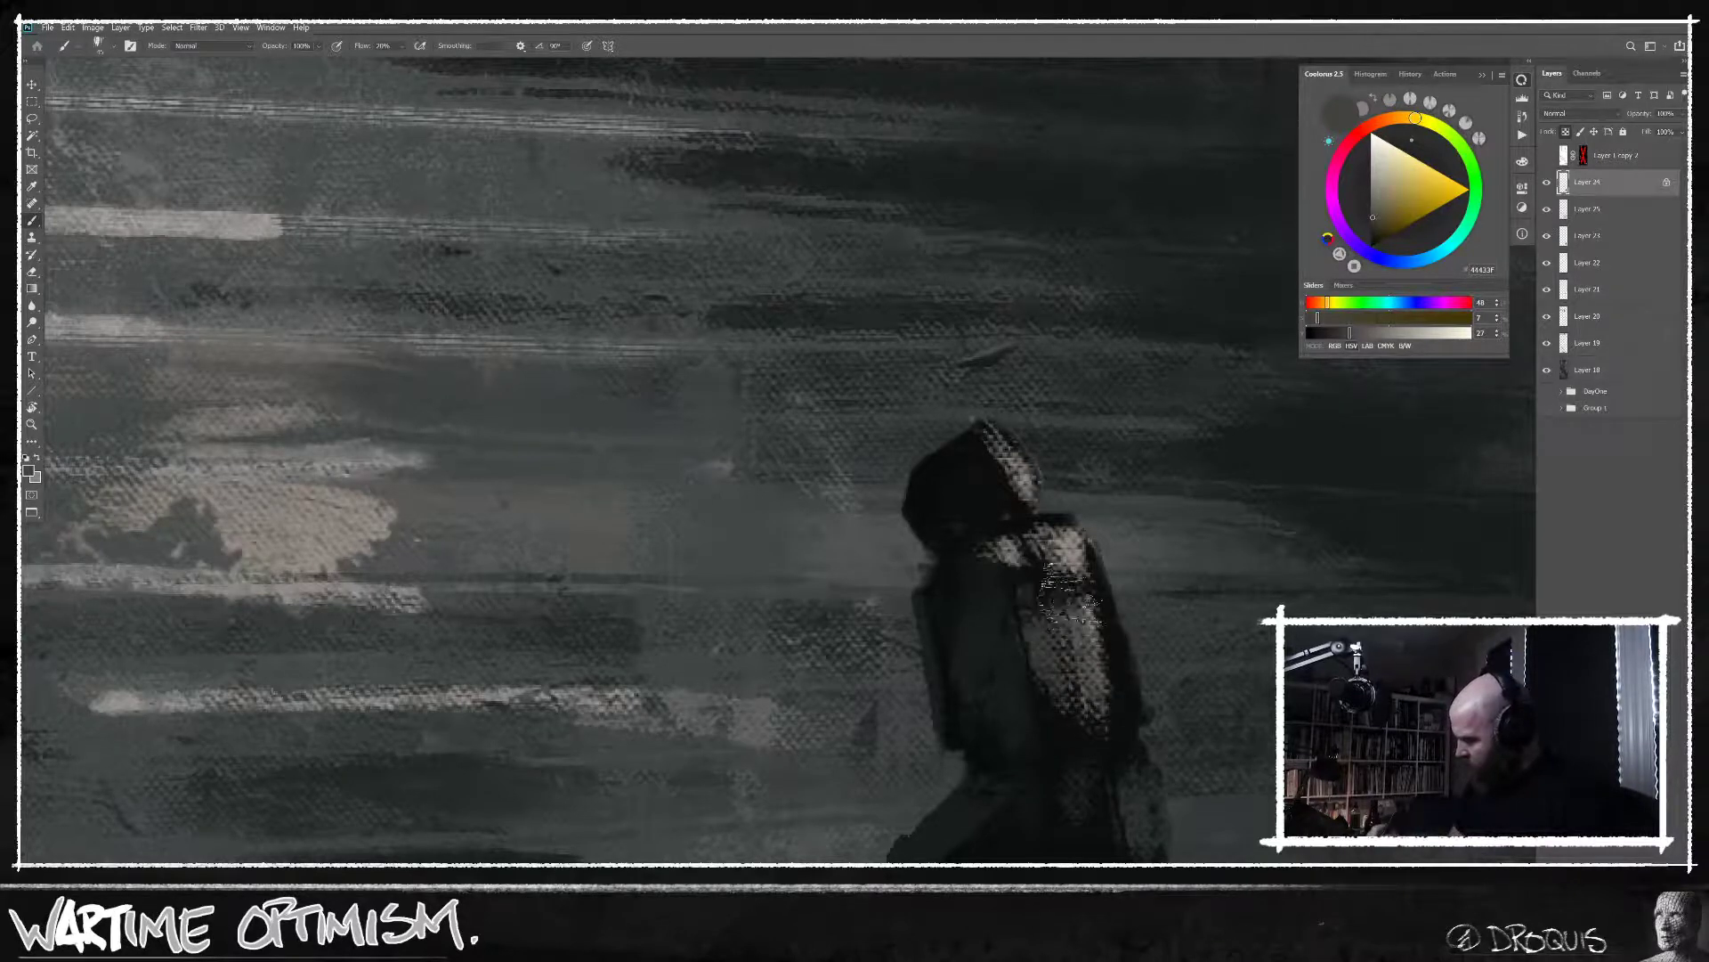
alt+click(1073, 663)
drag(1046, 580, 1057, 726)
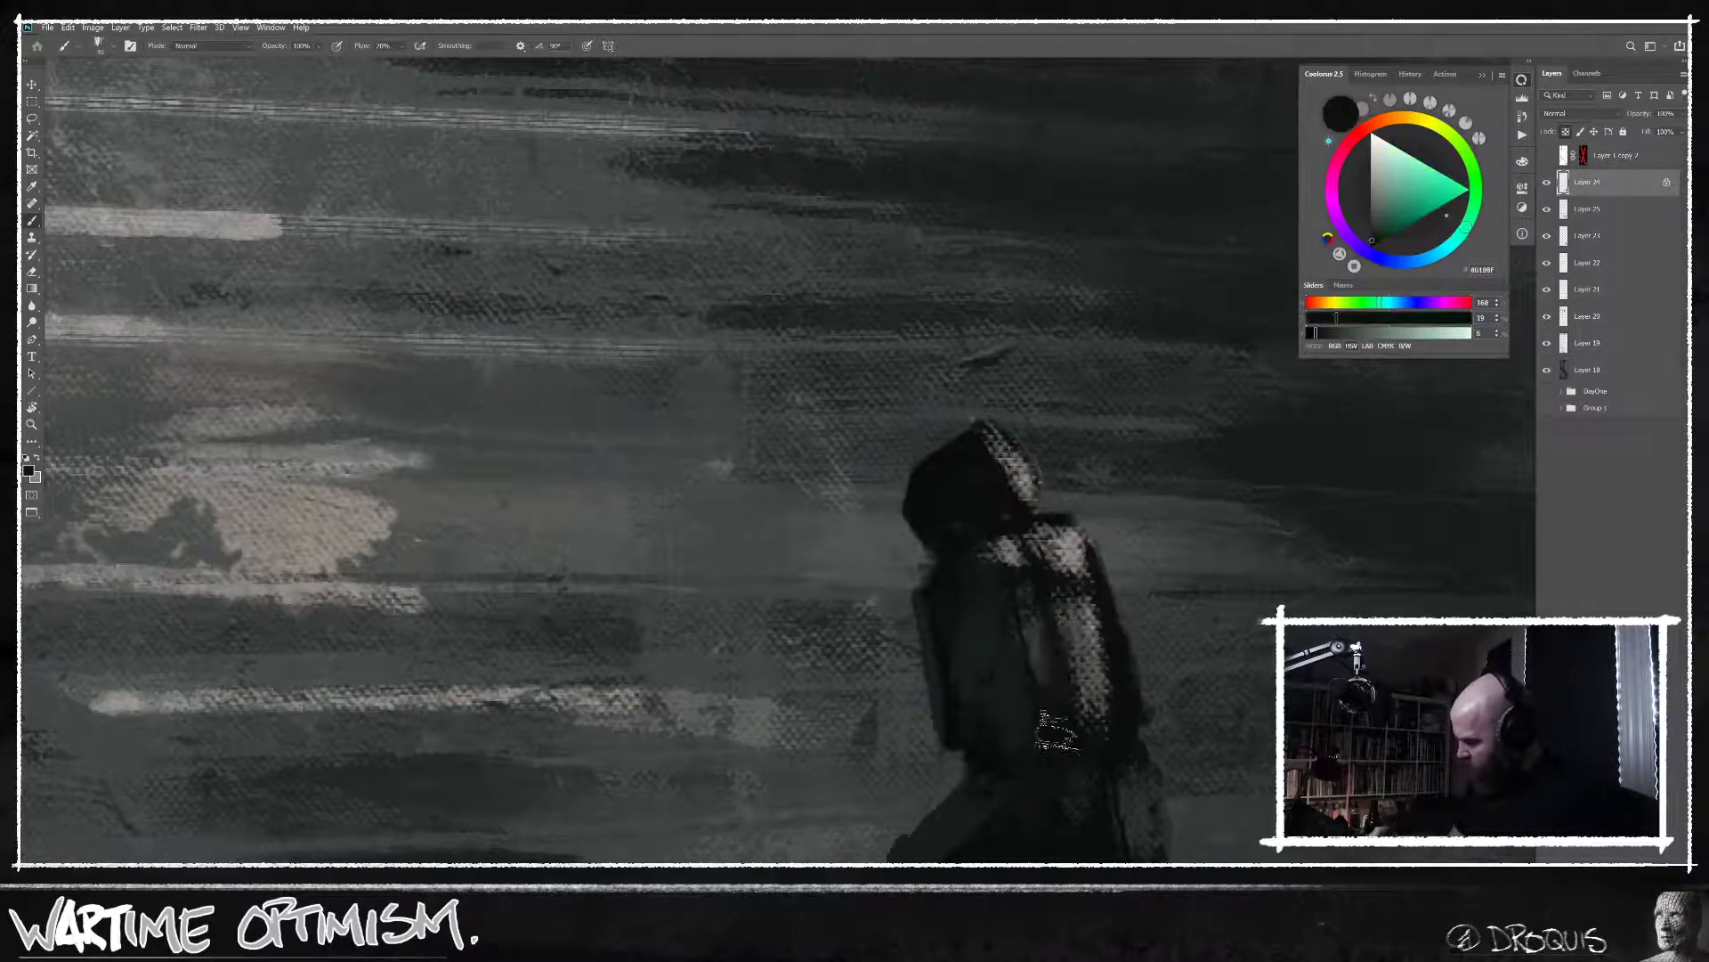
drag(1020, 605, 1008, 725)
drag(960, 614, 969, 709)
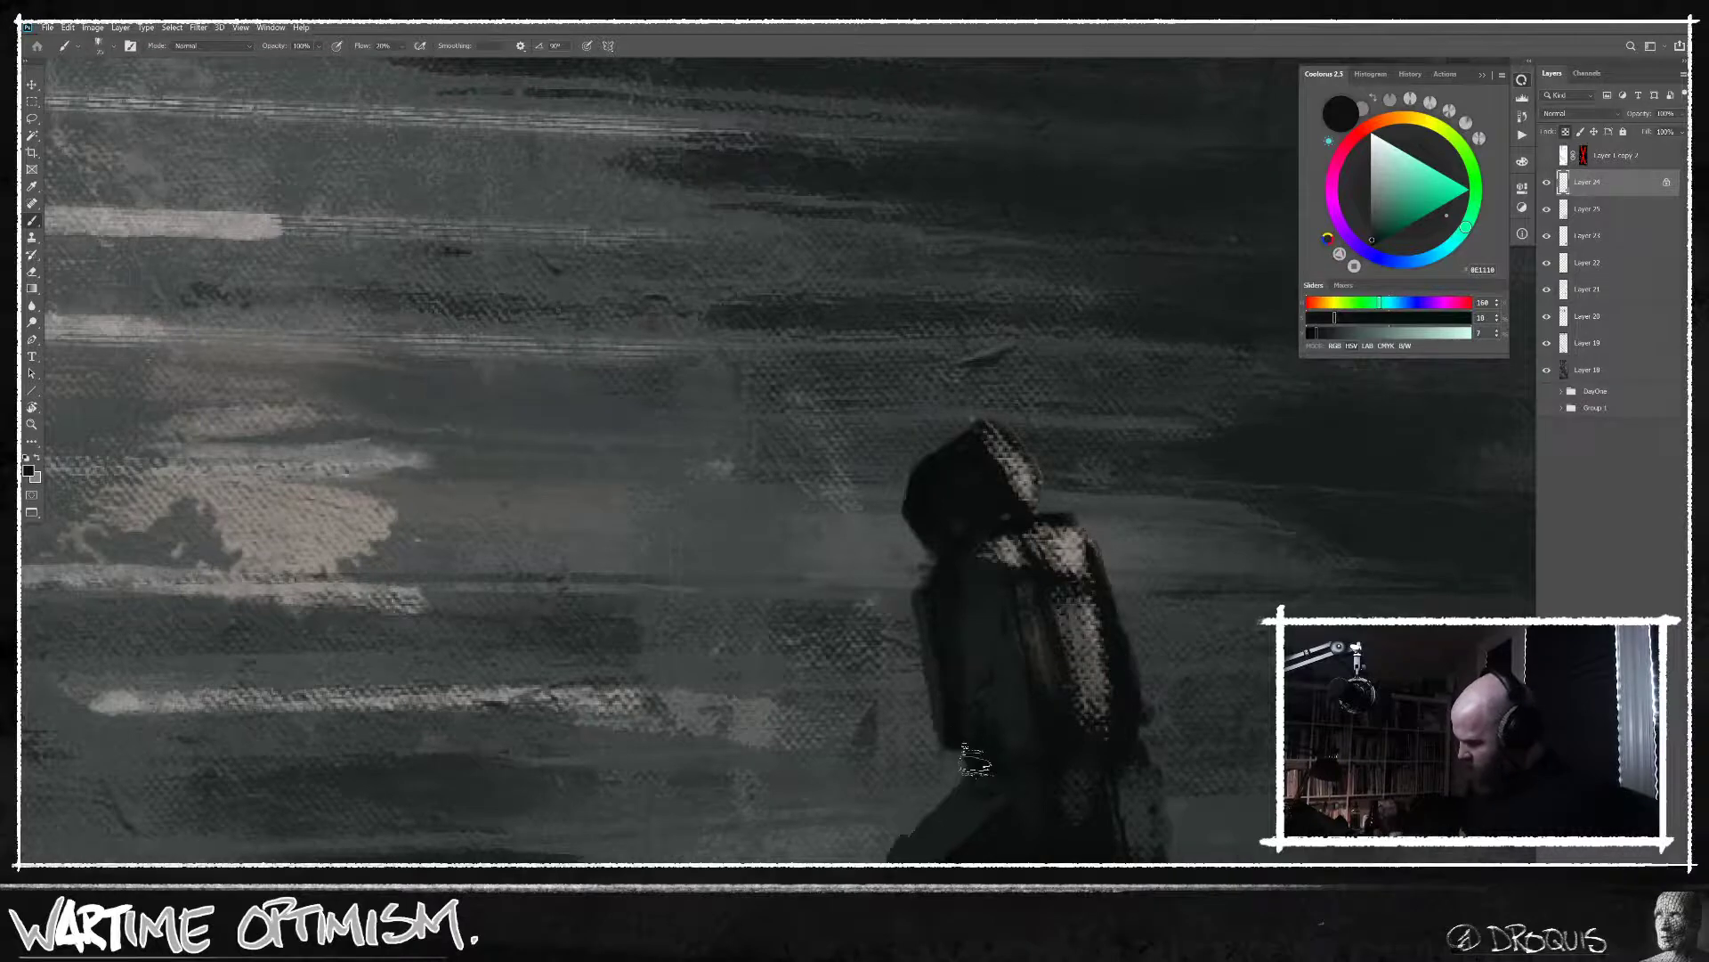
Sample a dark grey from the coat, touch up the hood's shading, and check the figure against the whole painting.
ctrl+alt+click(1228, 744)
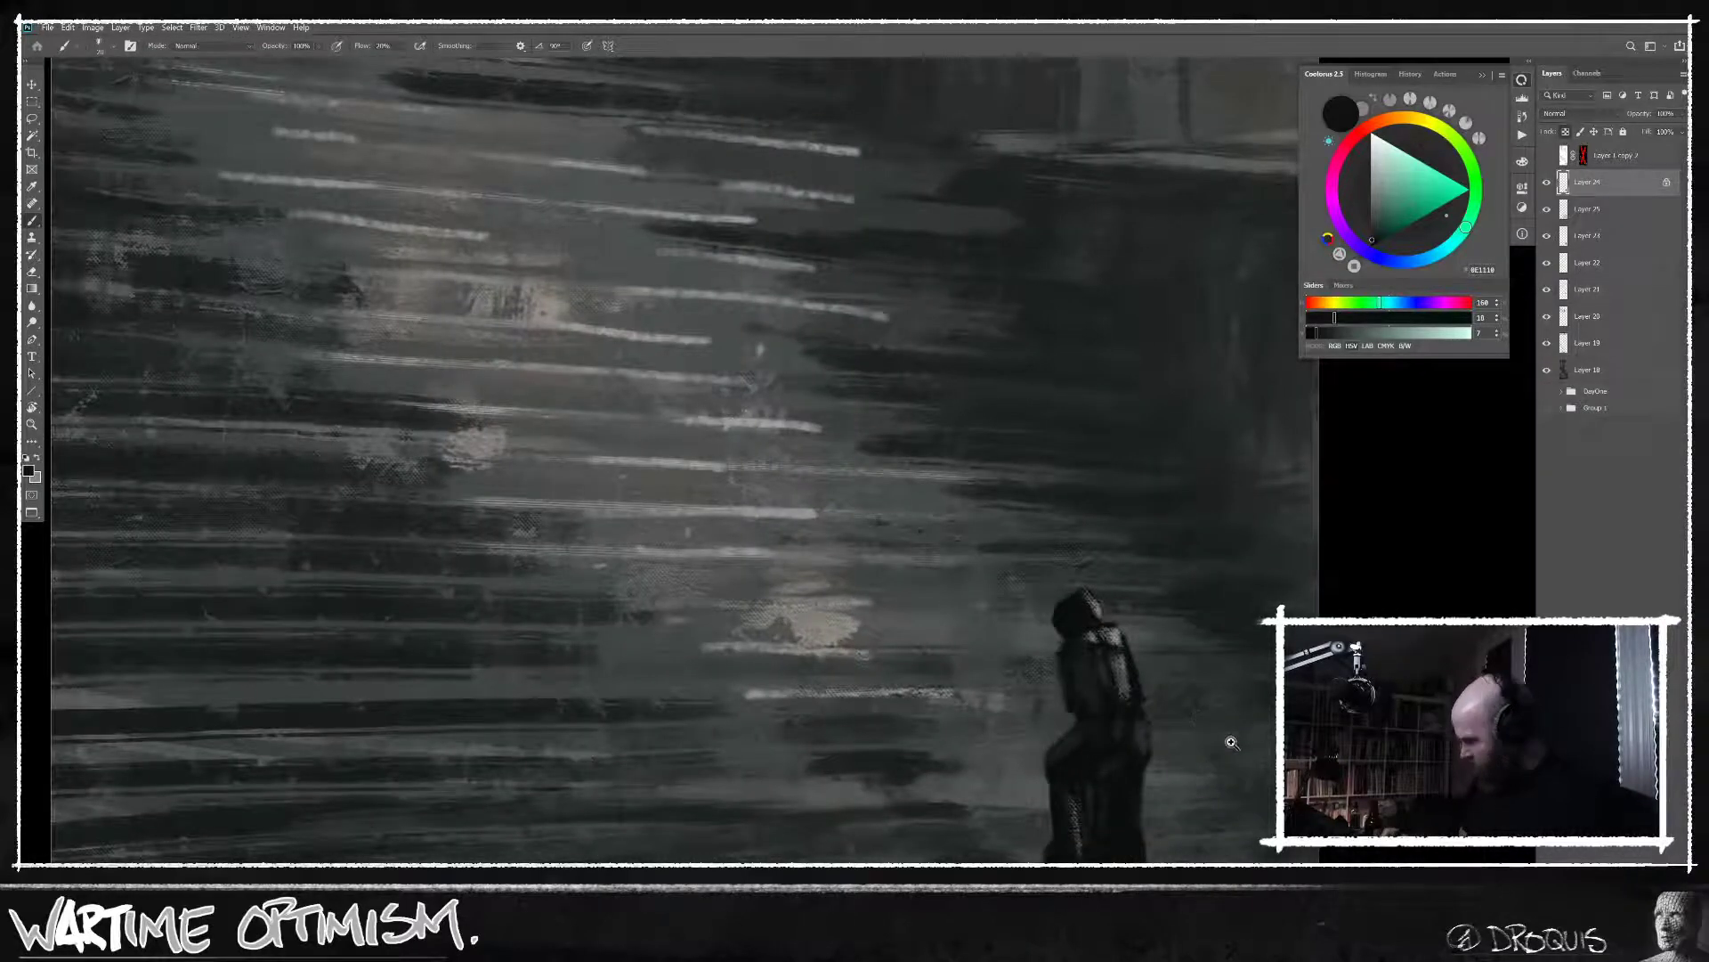
alt+click(1090, 659)
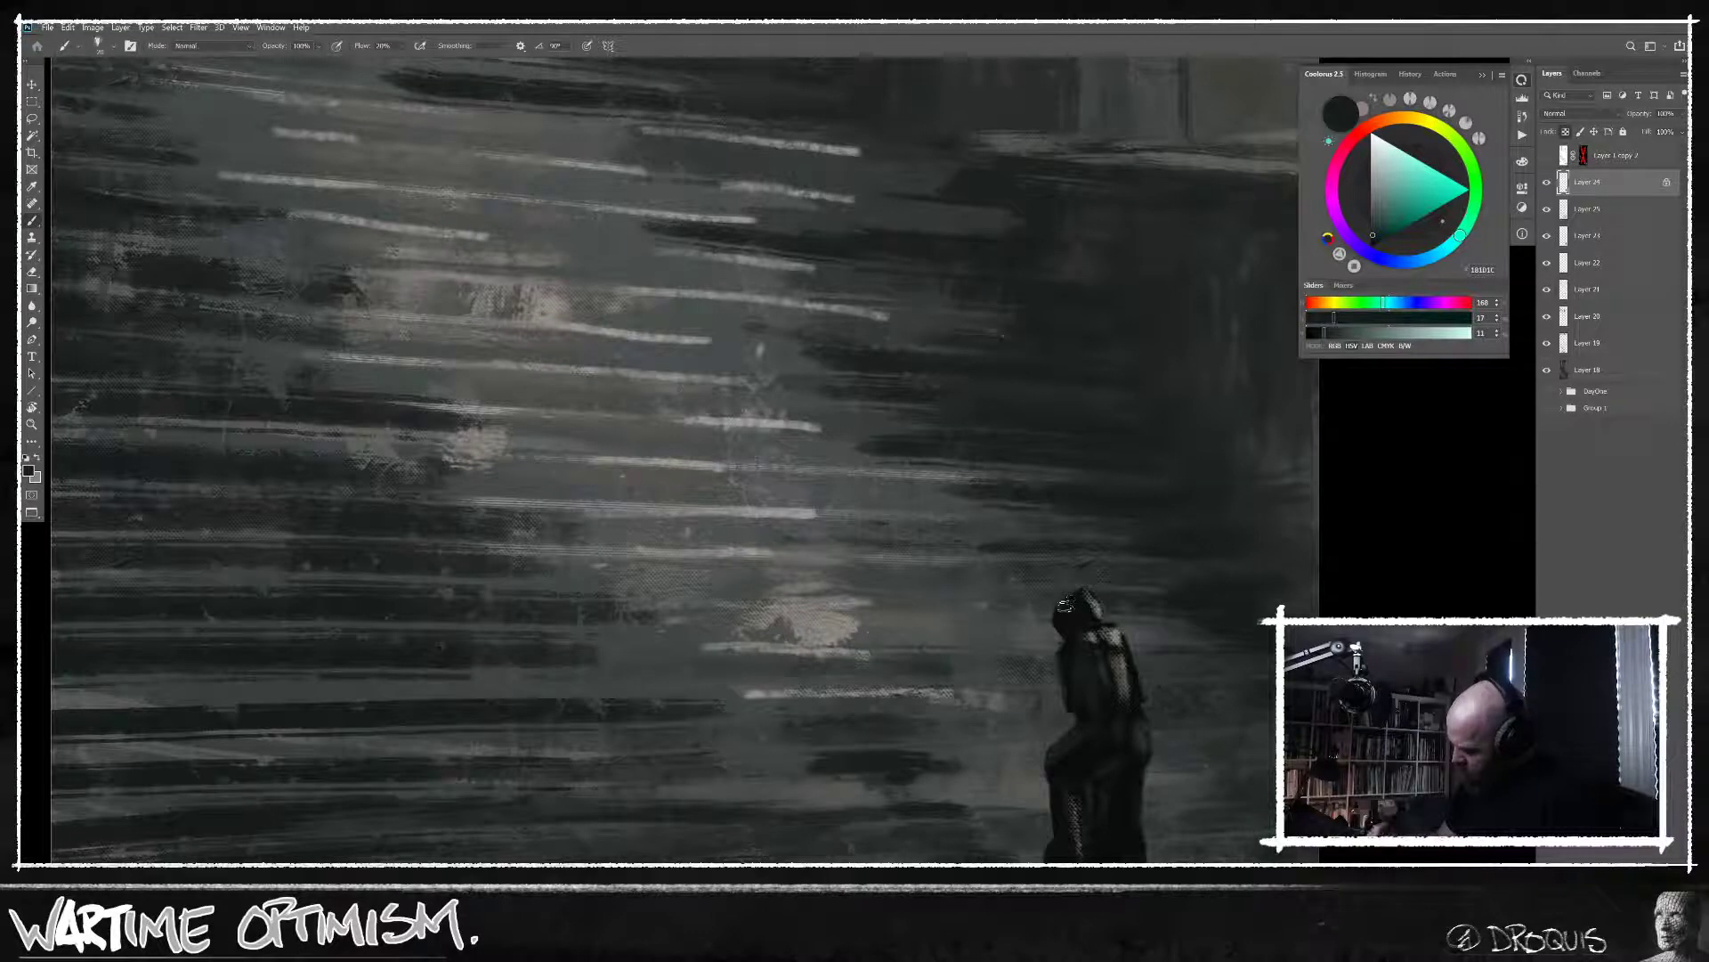
scroll(1245, 721, down, 3)
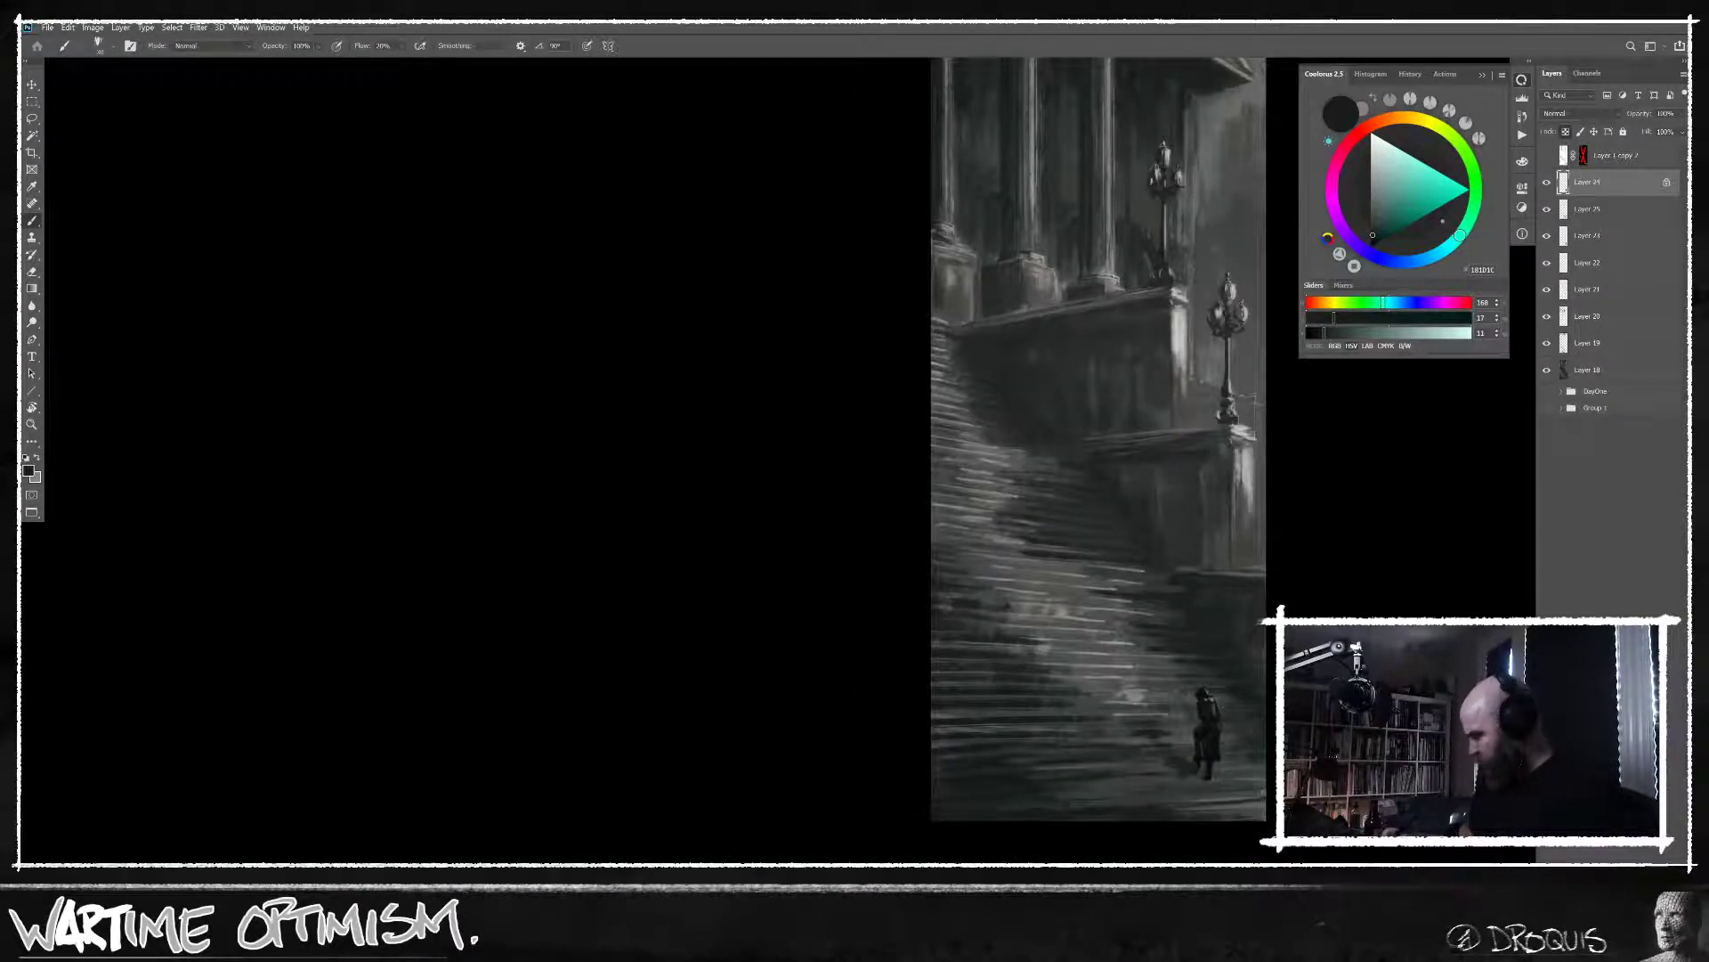
scroll(1235, 717, down, 4)
scroll(1175, 668, up, 10)
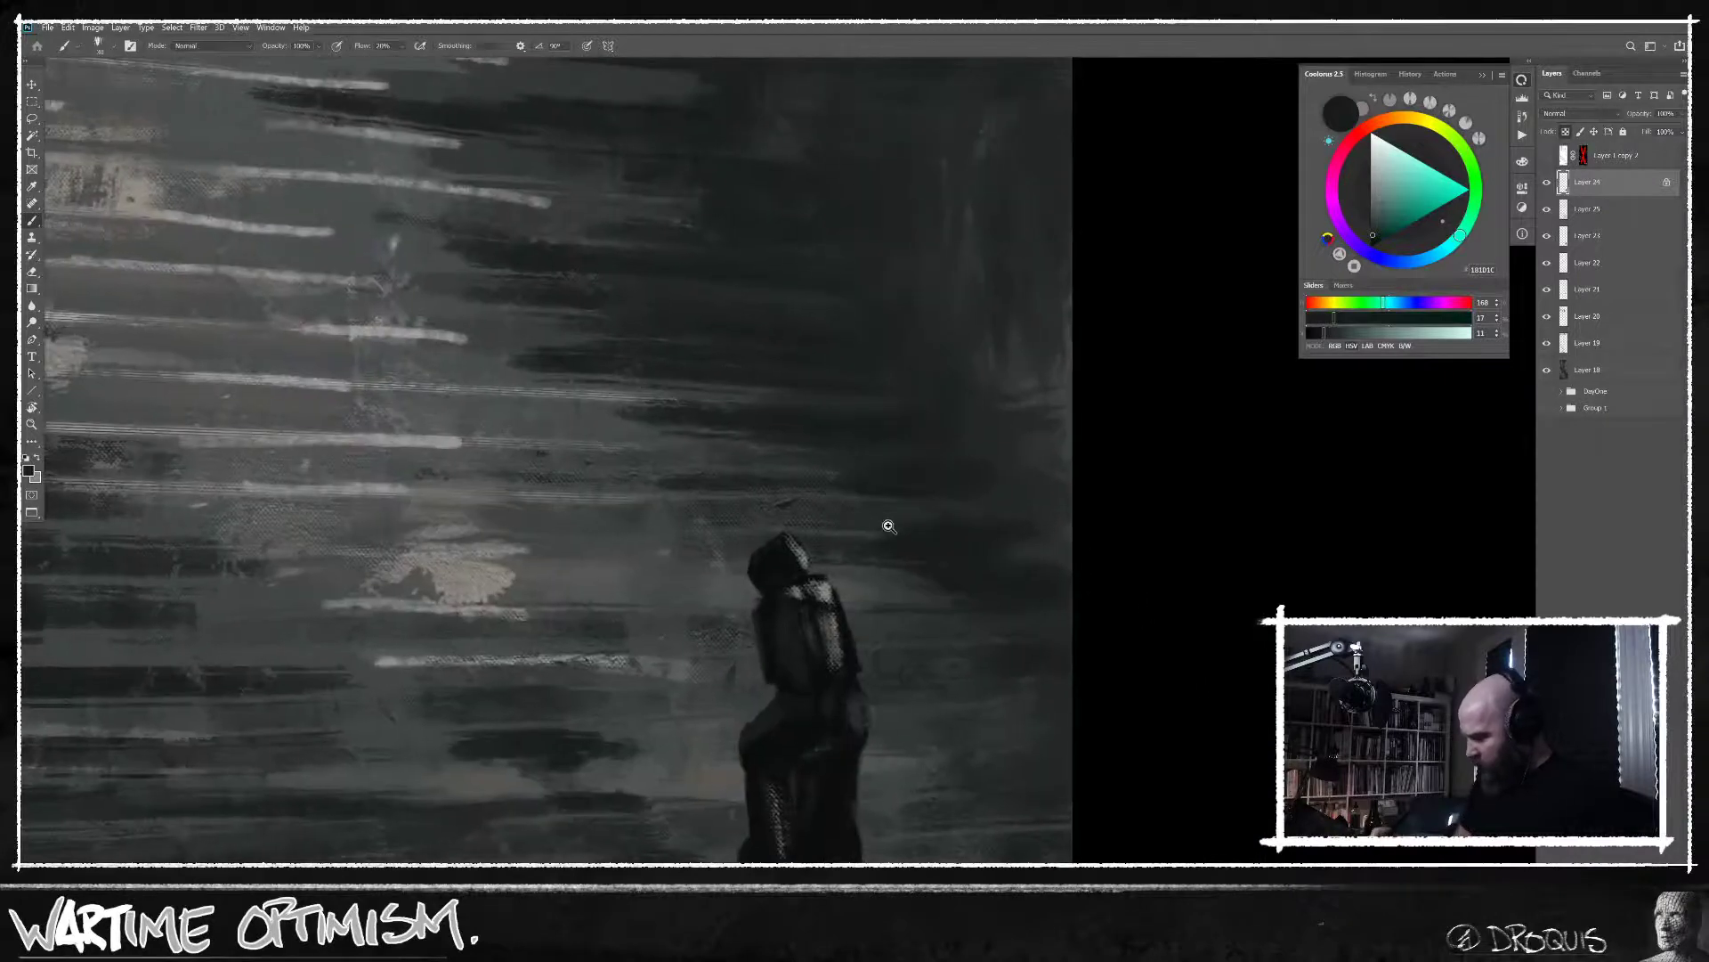
Set the brush mode to Darken and tone down the bright highlights on the figure's hood and back with sampled grey.
alt+click(850, 666)
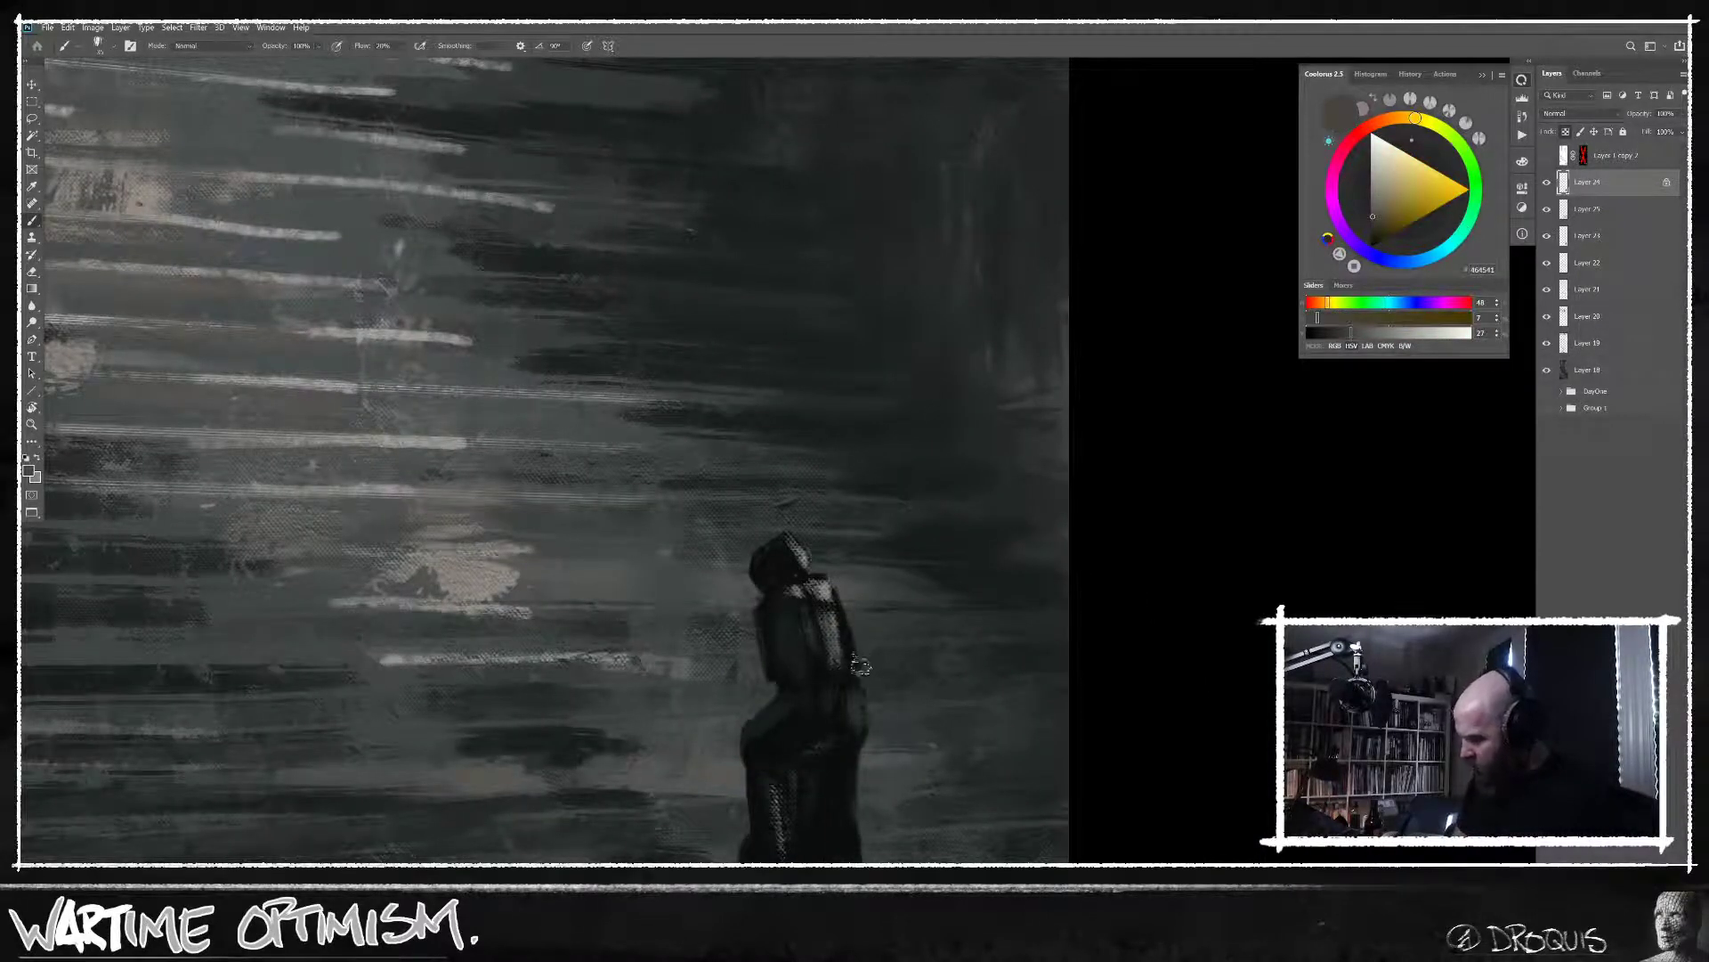
click(219, 44)
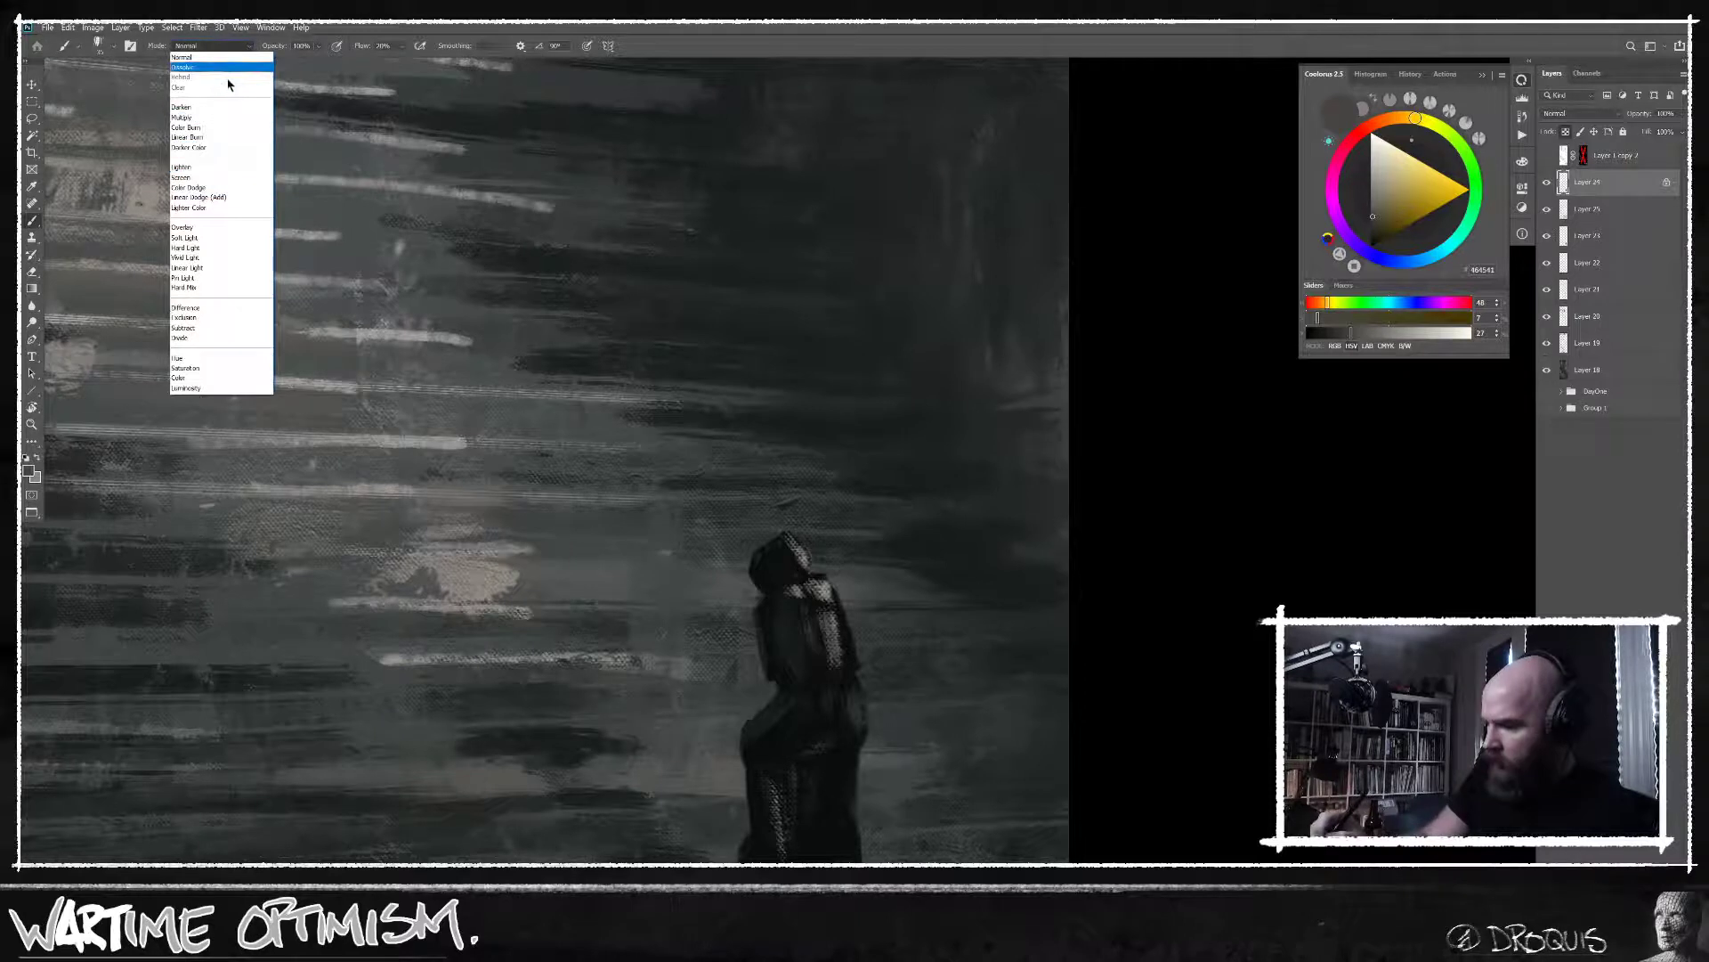
click(223, 107)
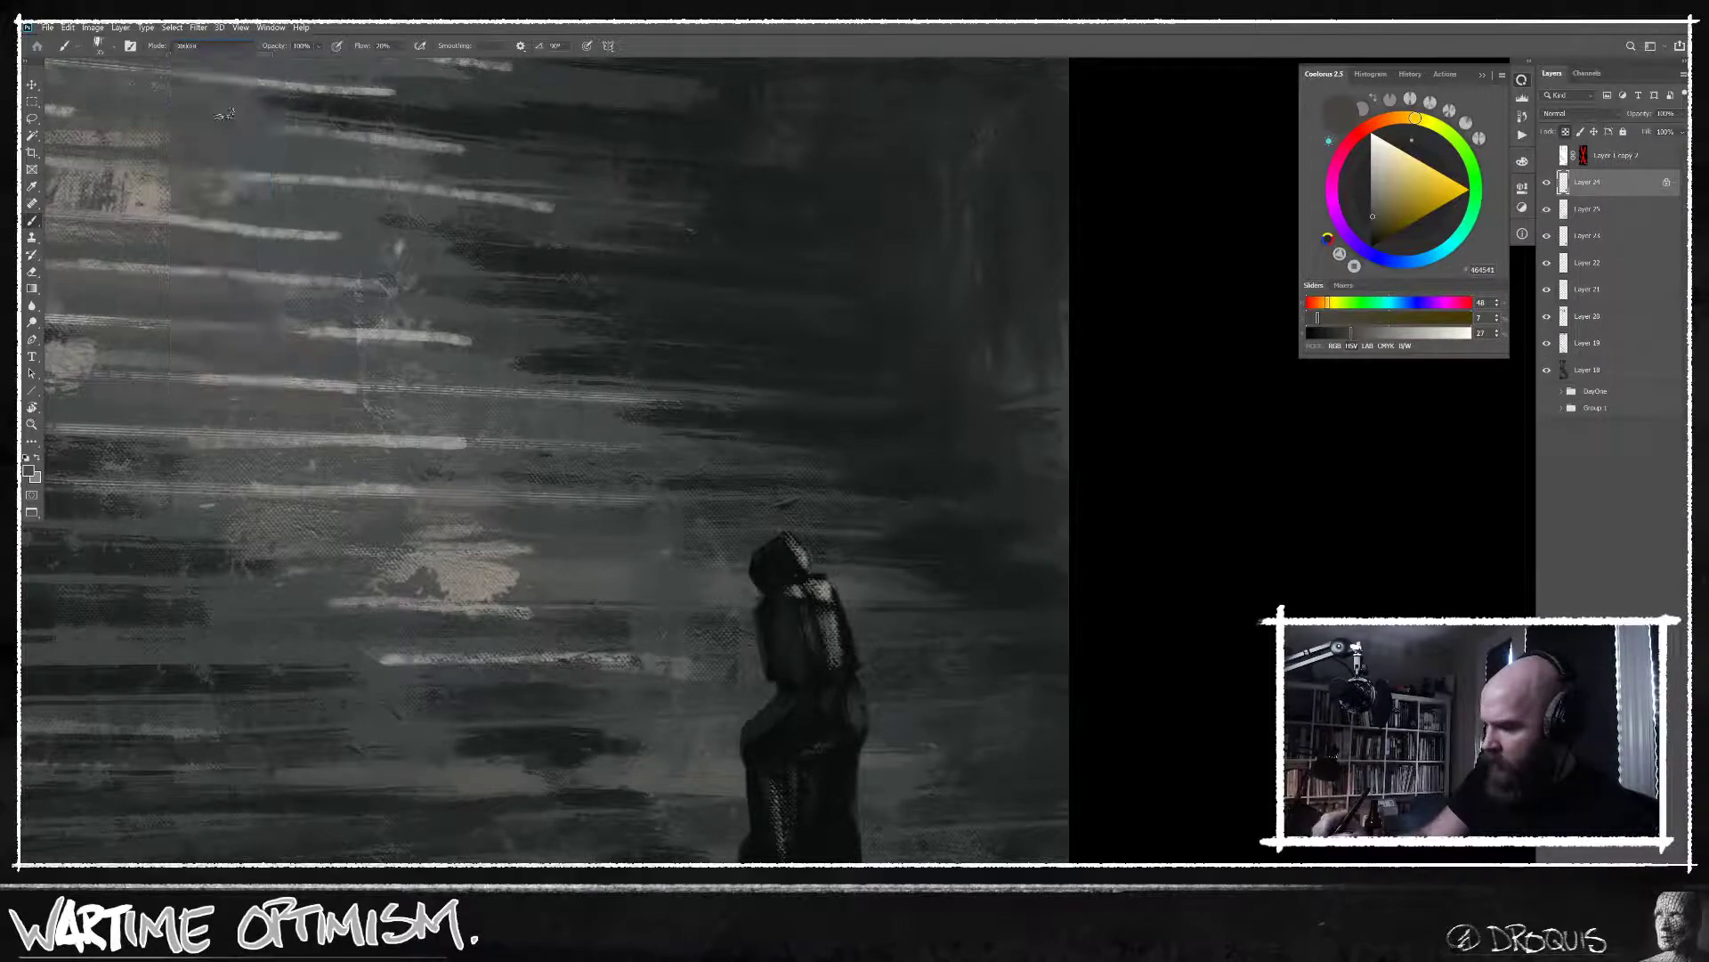
alt+click(839, 647)
mouse_move(840, 647)
mouse_down()
mouse_move(831, 602)
mouse_move(838, 623)
mouse_move(794, 596)
mouse_move(853, 638)
mouse_move(868, 688)
mouse_move(836, 600)
mouse_move(839, 615)
mouse_move(809, 553)
mouse_up()
scroll(970, 671, down, 1)
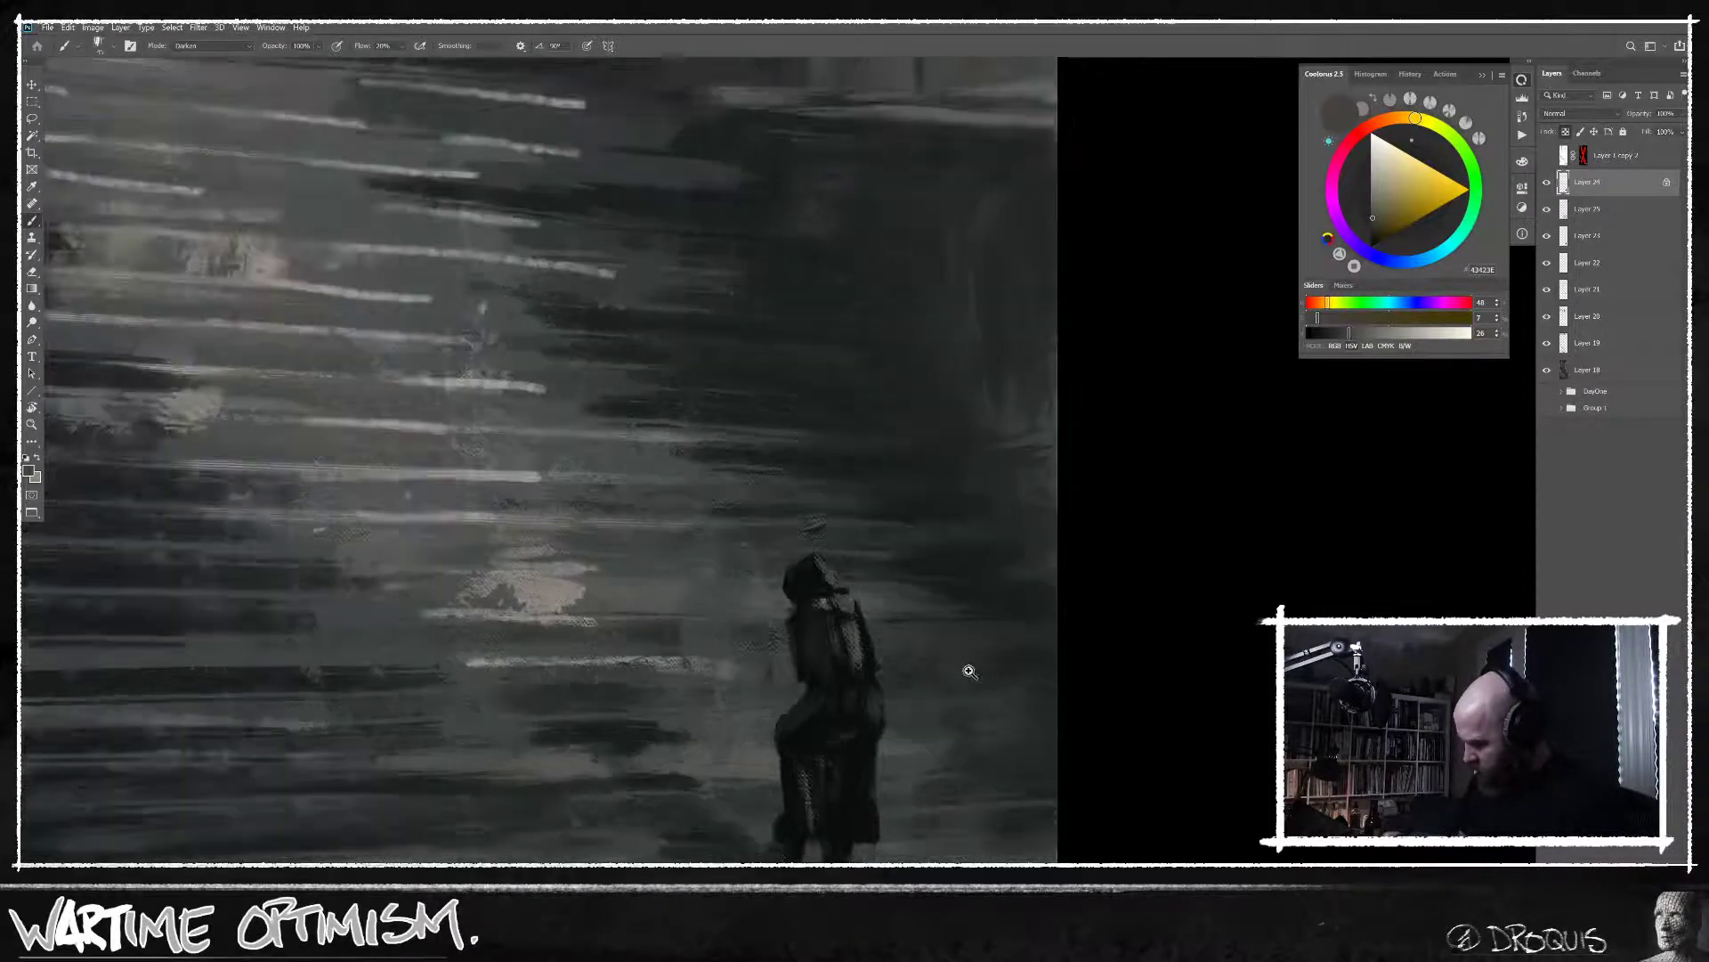
scroll(970, 671, down, 1)
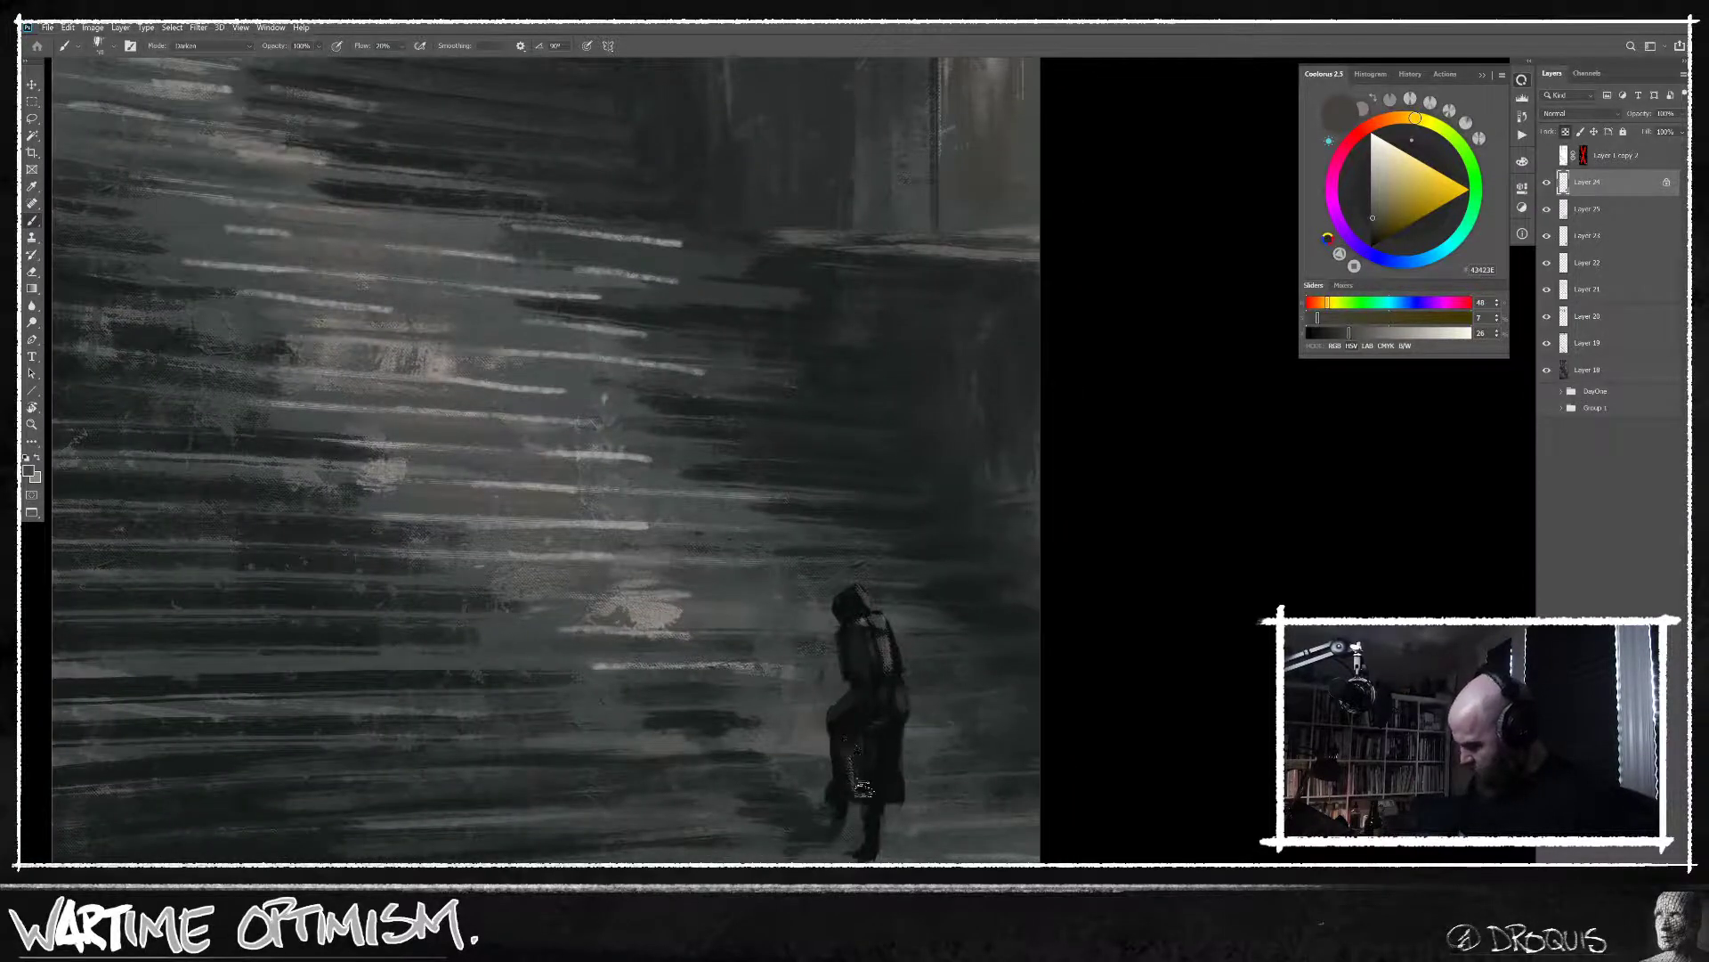
Darken the lower coat, and soften the highlights on the figure's back, hood and coat using the Mixer Brush with a textured preset.
mouse_move(888, 730)
mouse_down()
mouse_move(855, 768)
mouse_move(865, 783)
mouse_up()
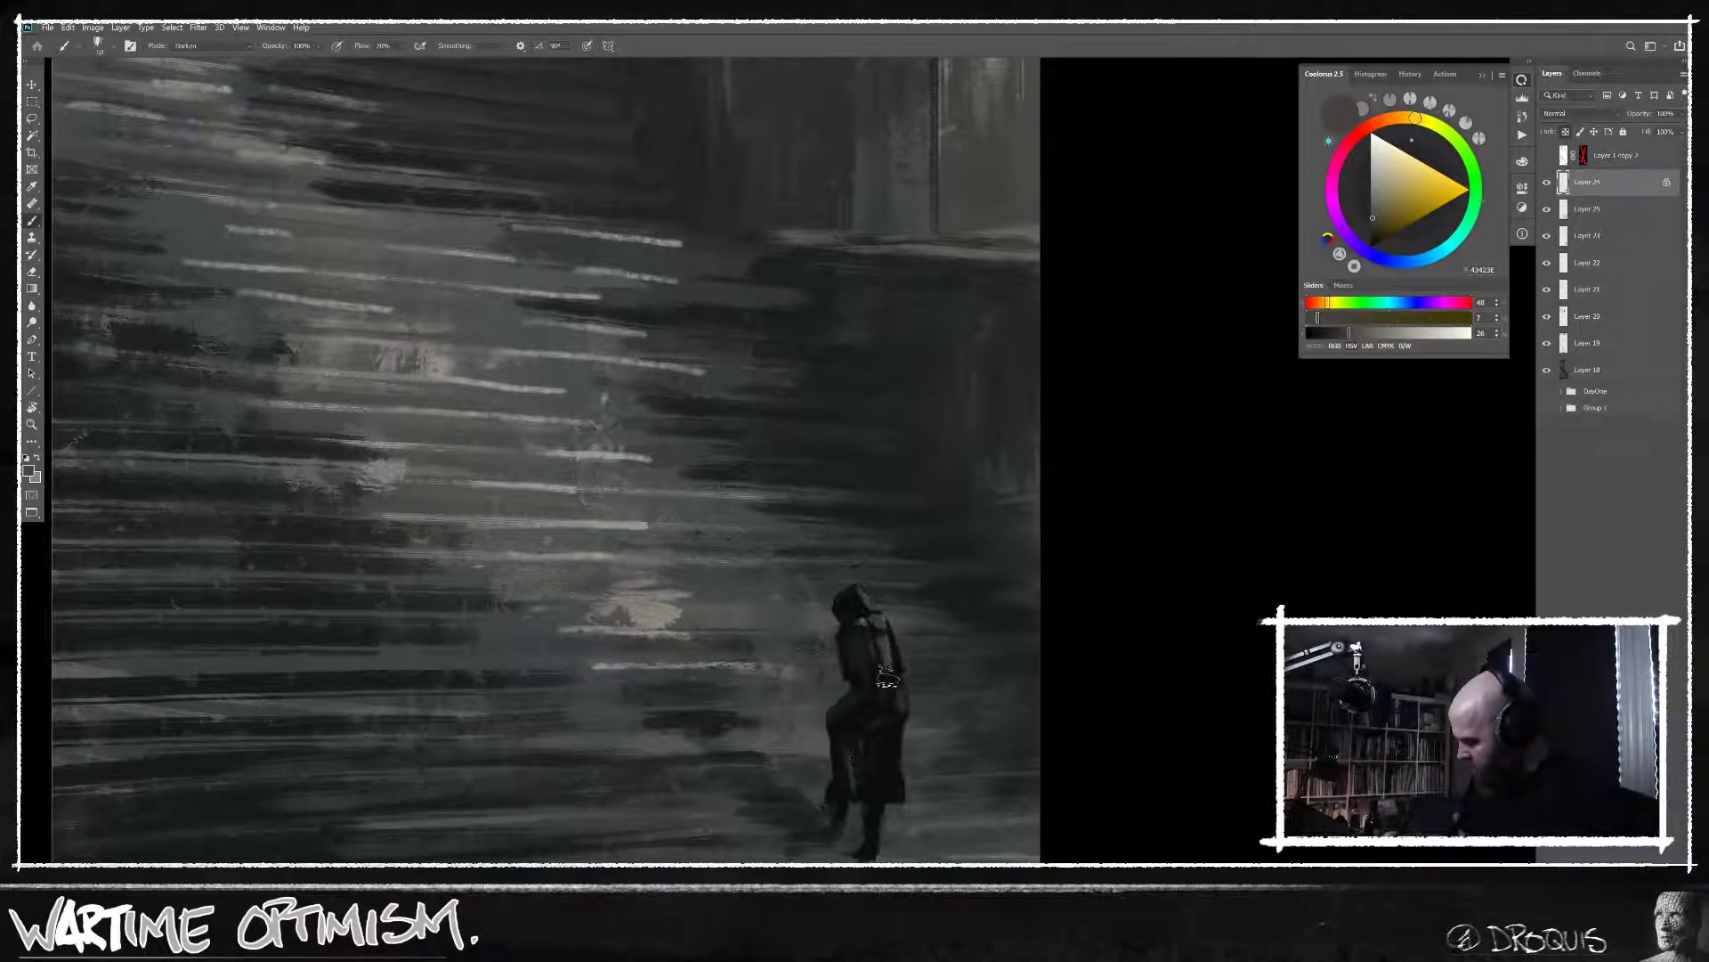
right_click(34, 220)
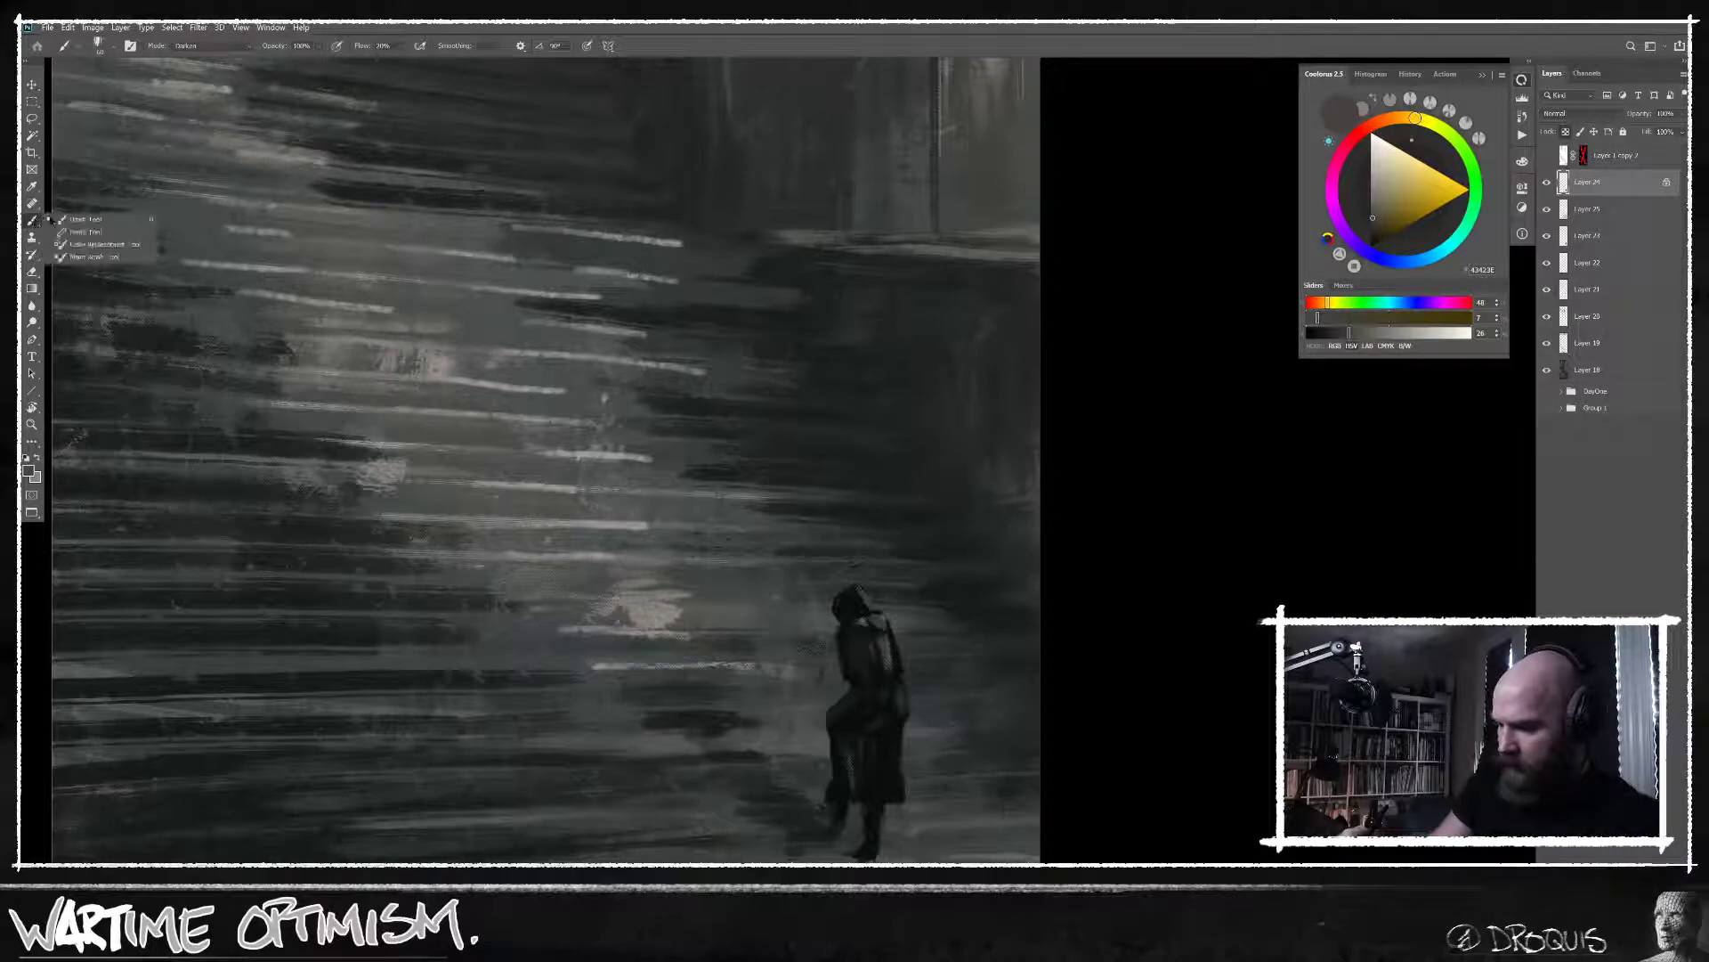
click(89, 257)
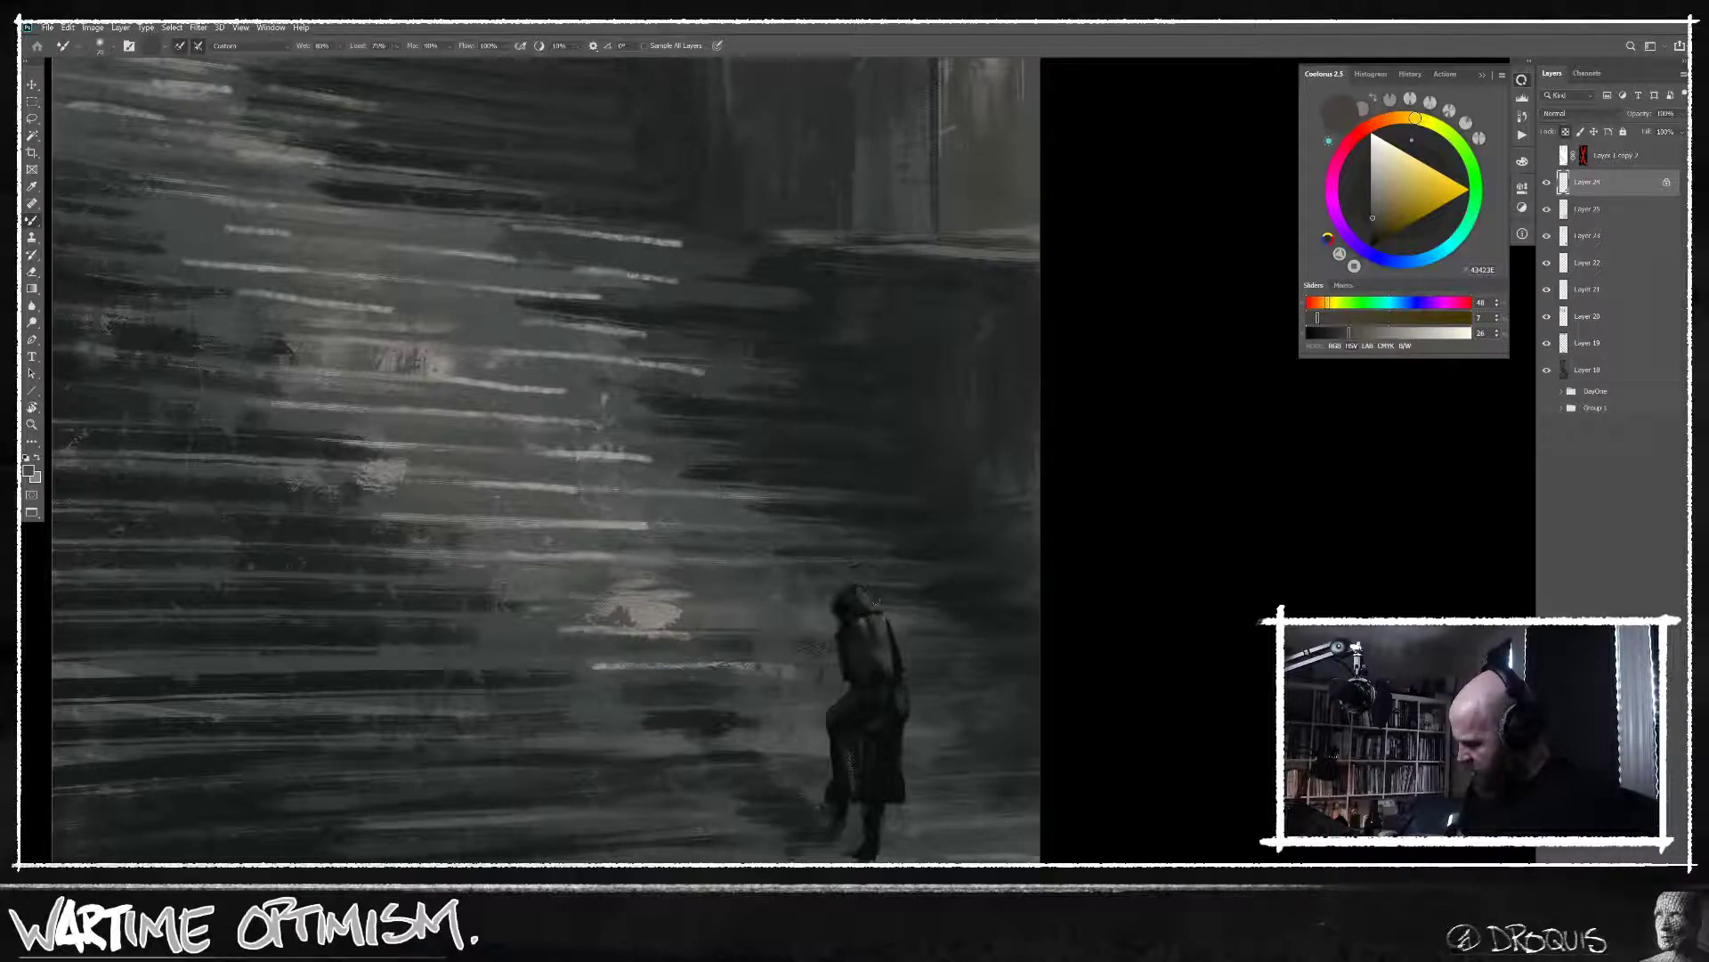
right_click(870, 622)
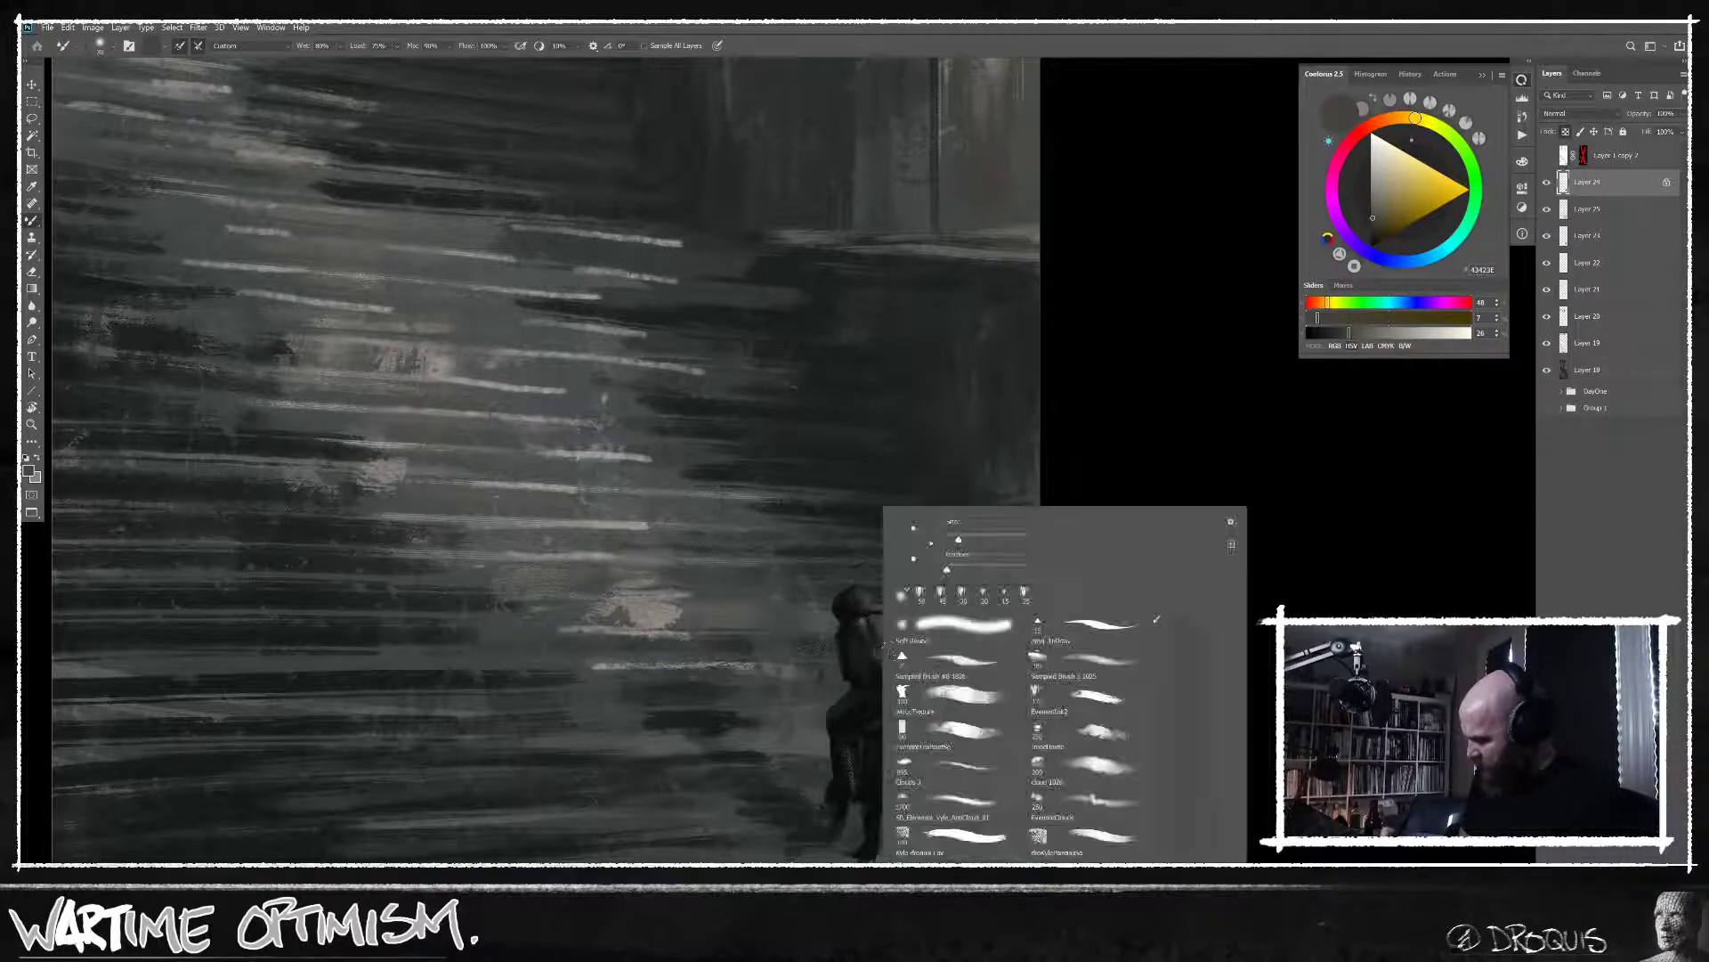
click(1082, 704)
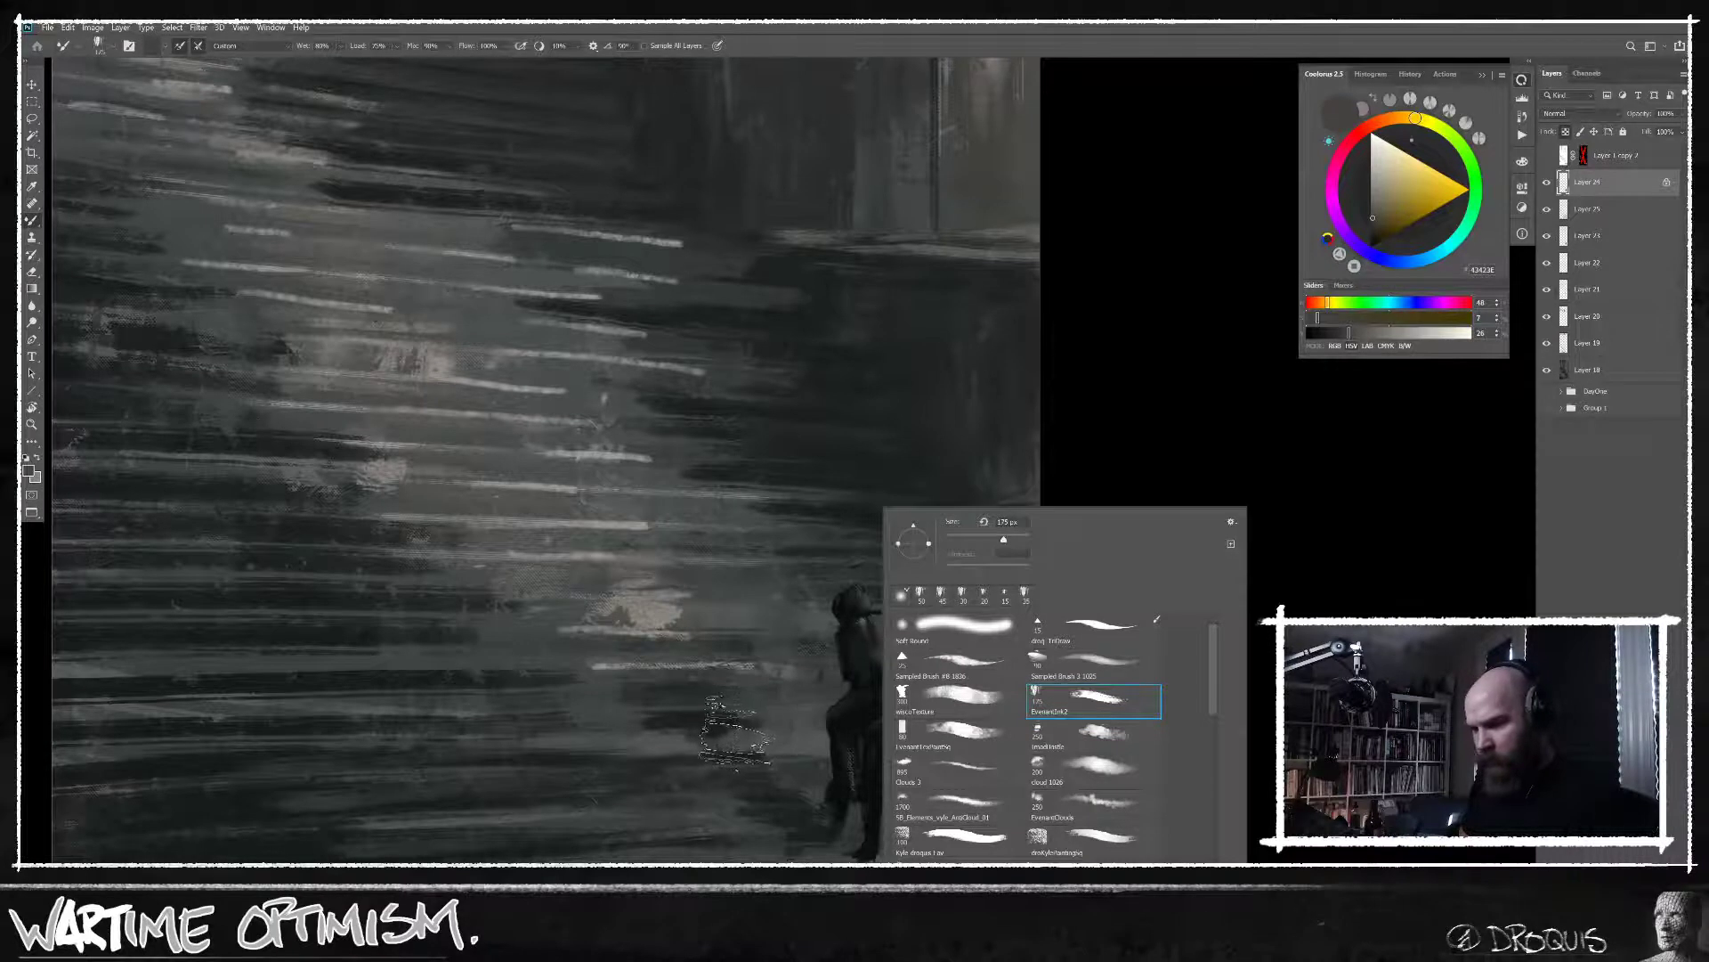
click(744, 757)
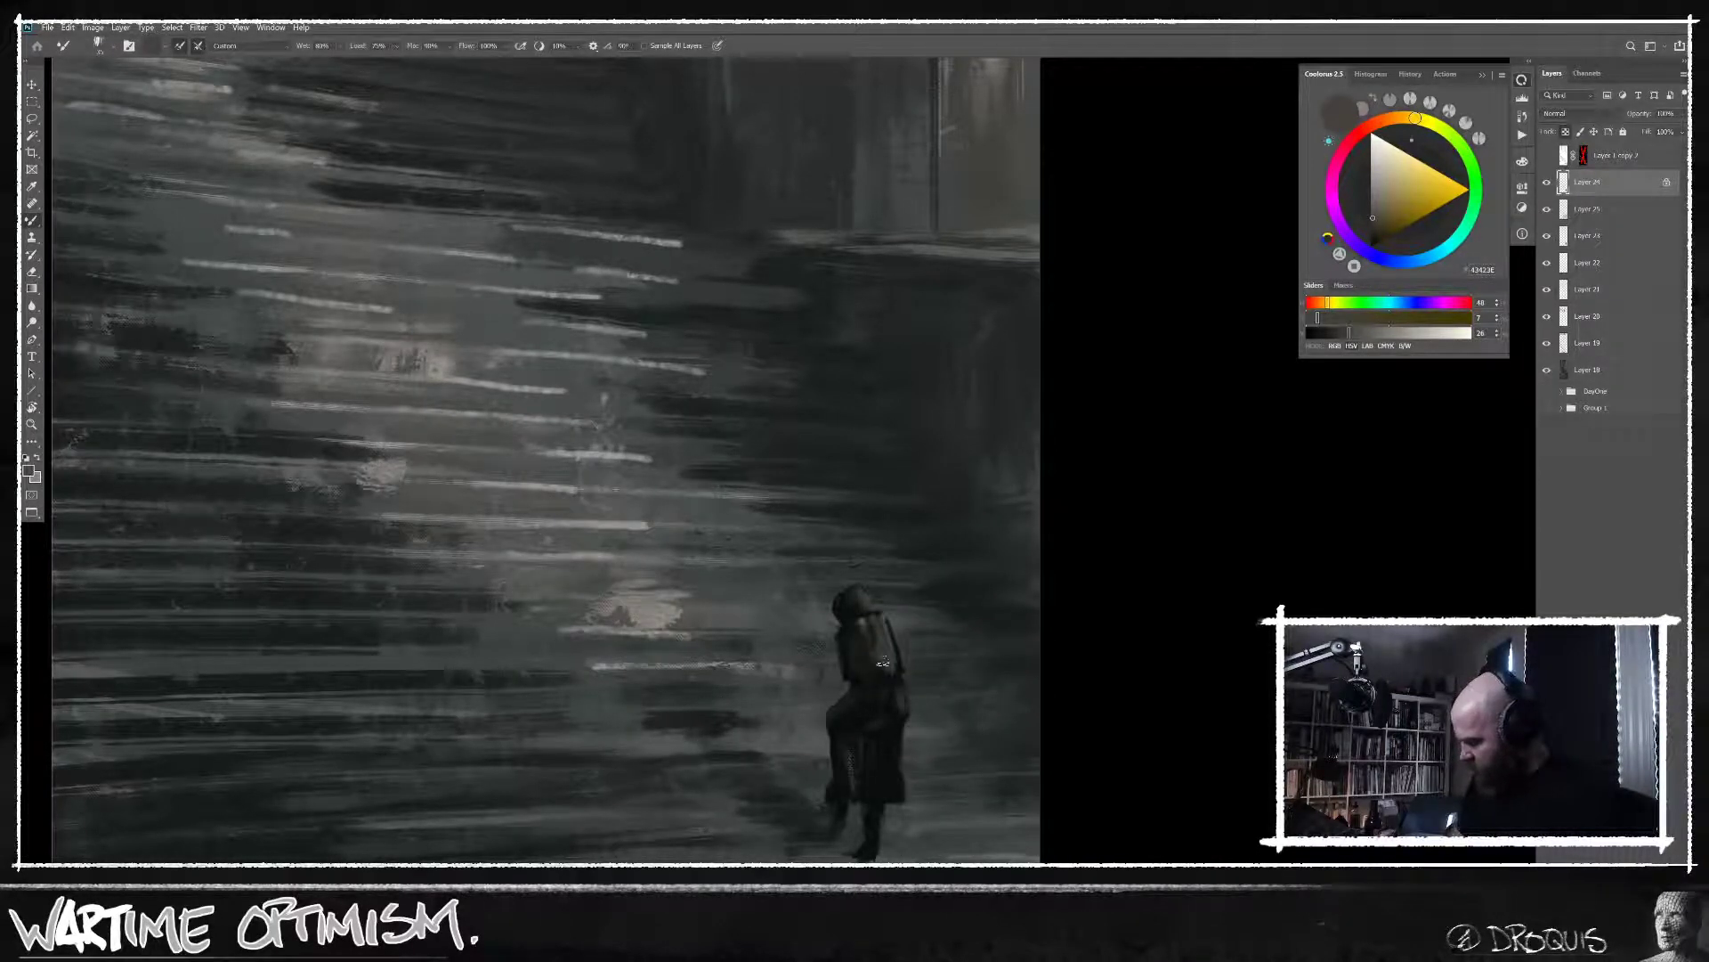
click(897, 682)
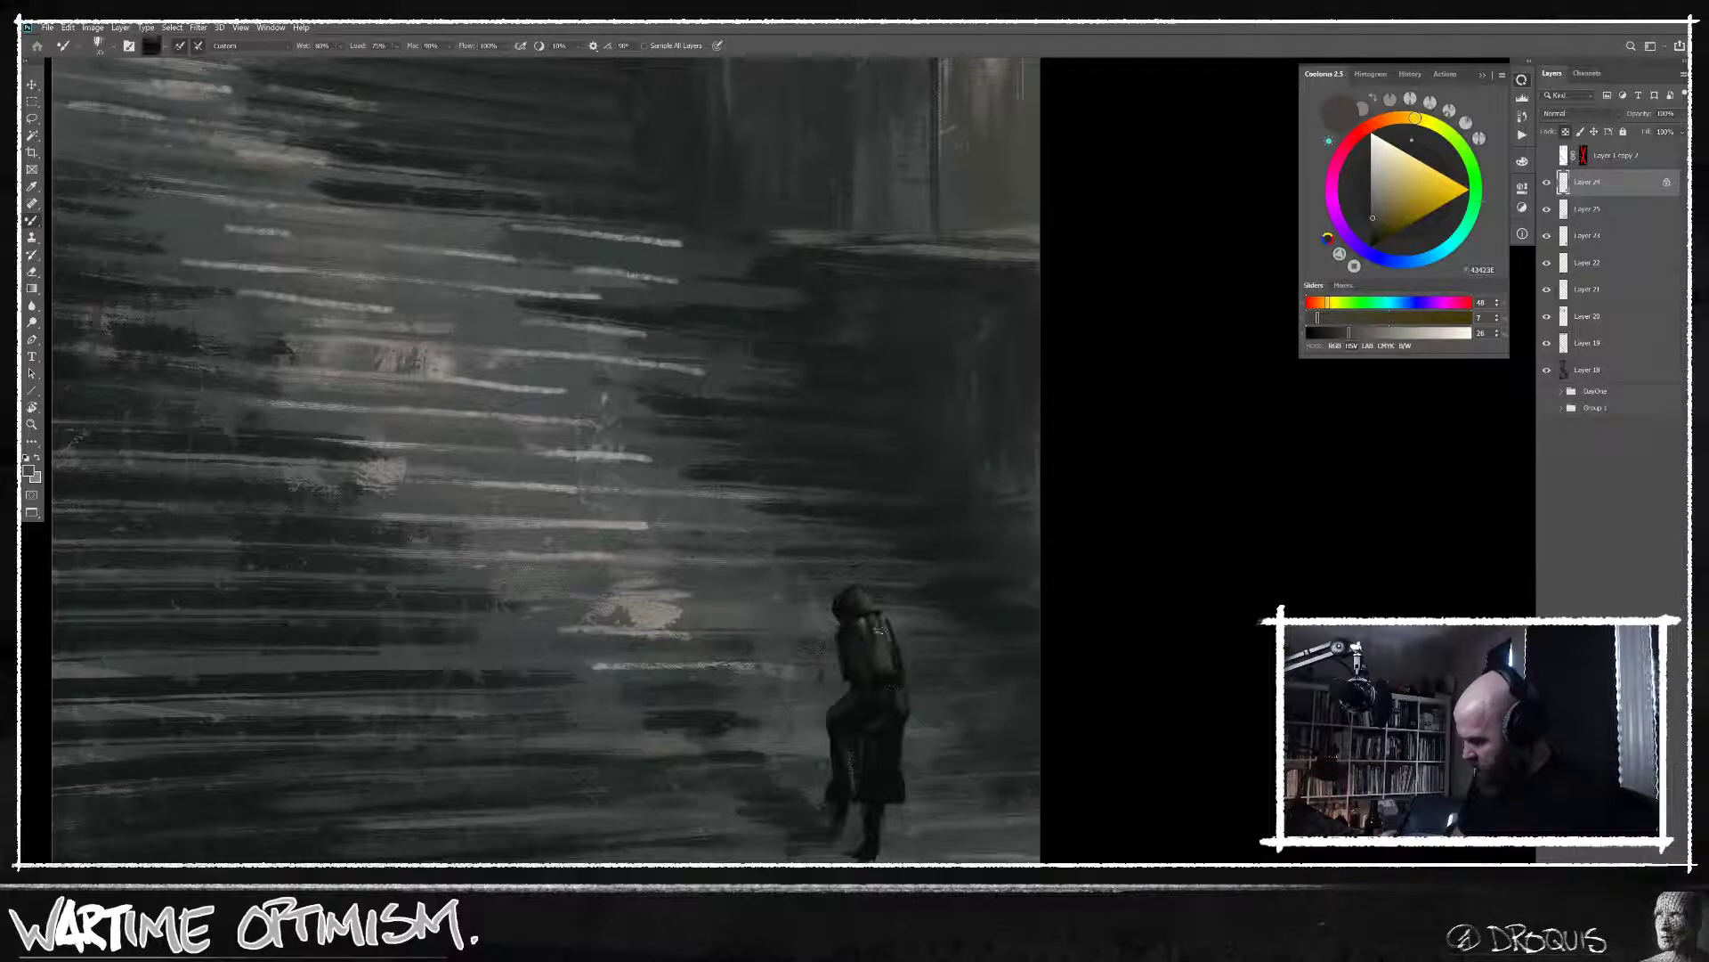
mouse_move(880, 629)
mouse_down()
mouse_move(872, 683)
mouse_move(861, 619)
mouse_move(889, 673)
mouse_move(851, 601)
mouse_up()
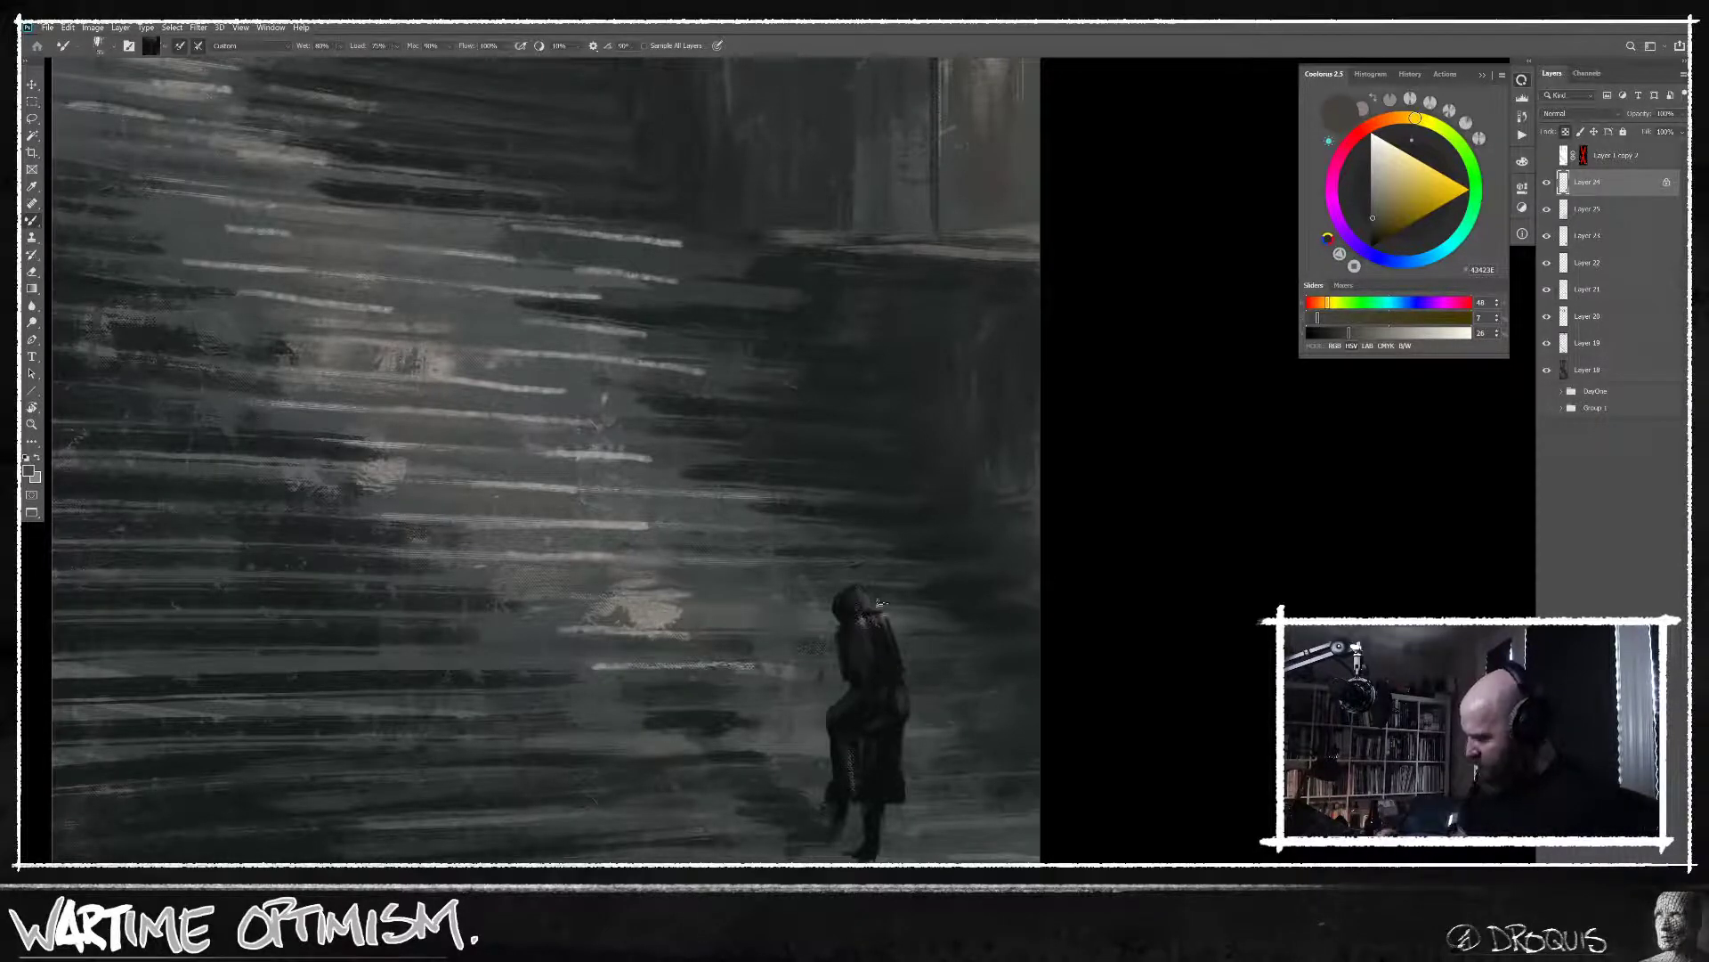
mouse_move(871, 793)
mouse_down()
mouse_move(850, 768)
mouse_move(860, 792)
mouse_move(864, 776)
mouse_up()
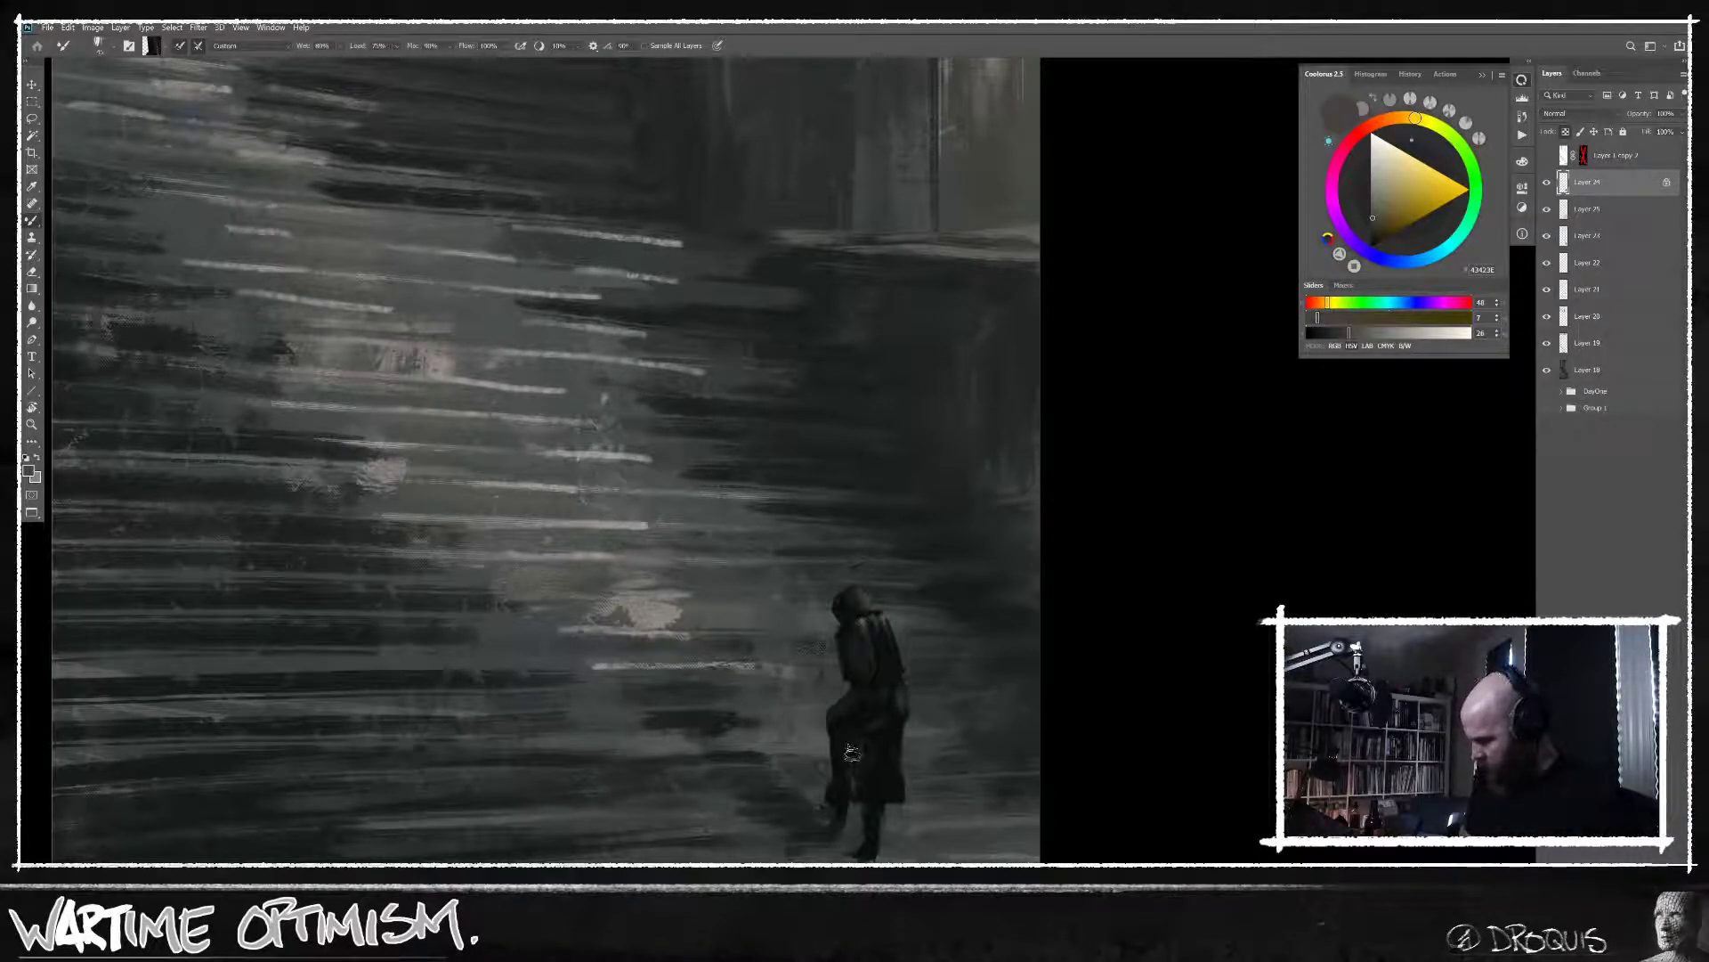
Return to the regular Brush in Normal mode and refine the folds on the coat's back and side with sampled dark greys.
key(shift+b)
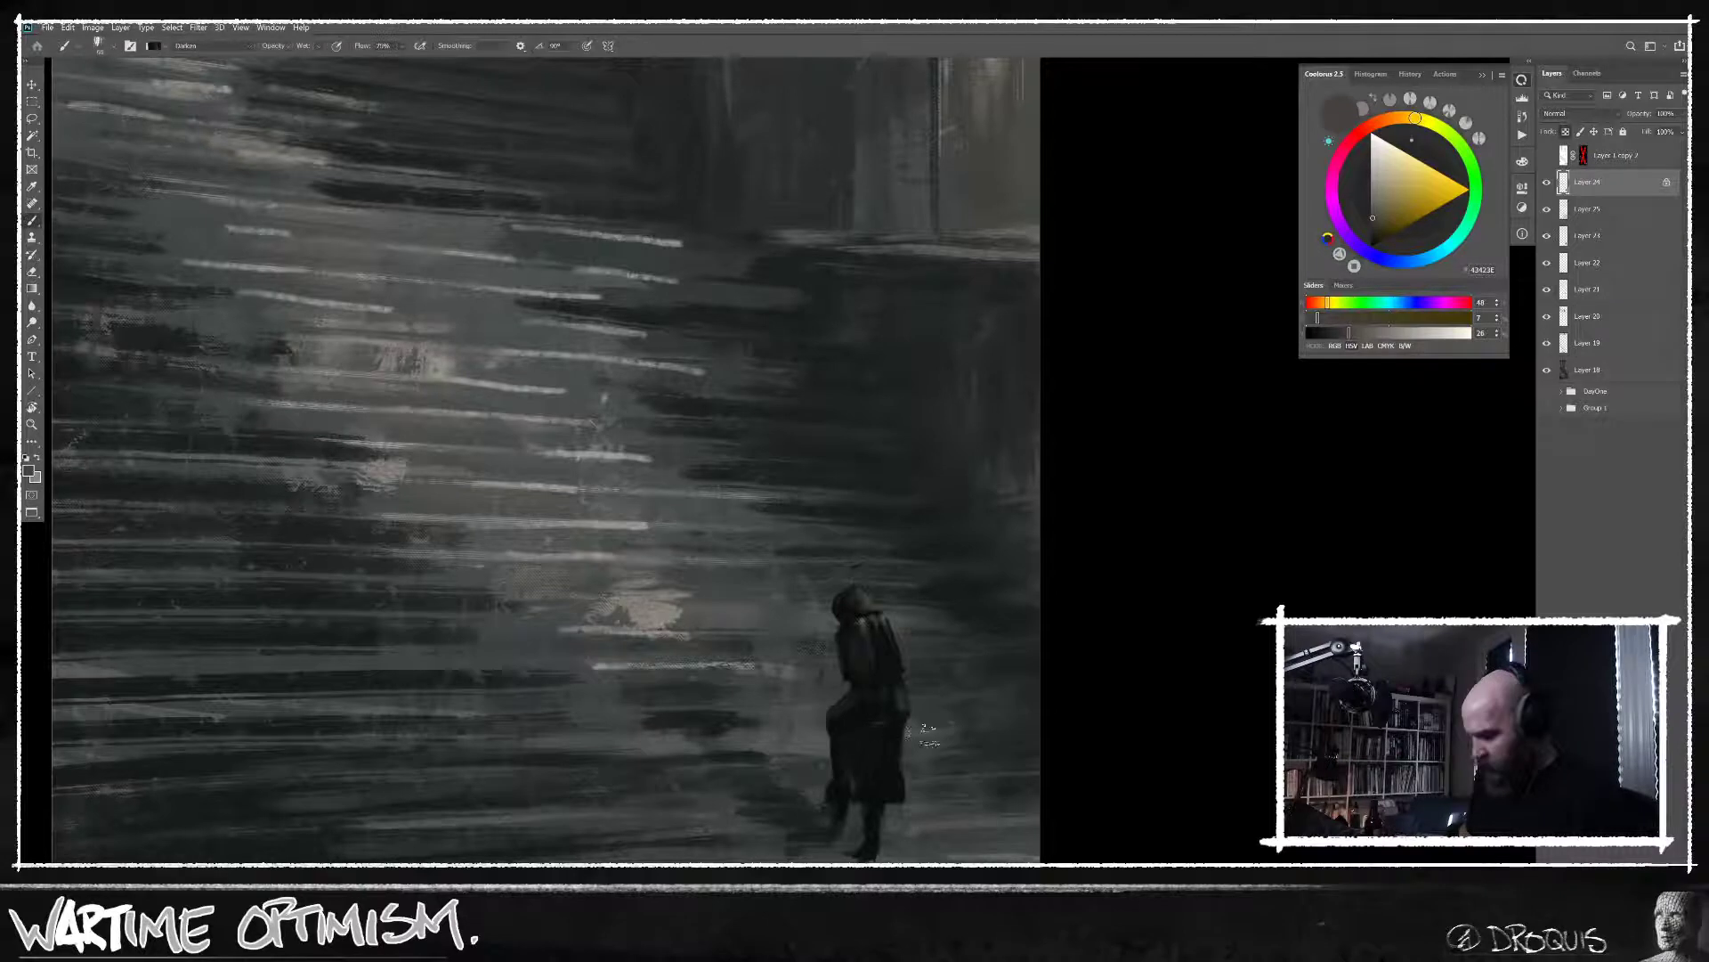
alt+click(868, 690)
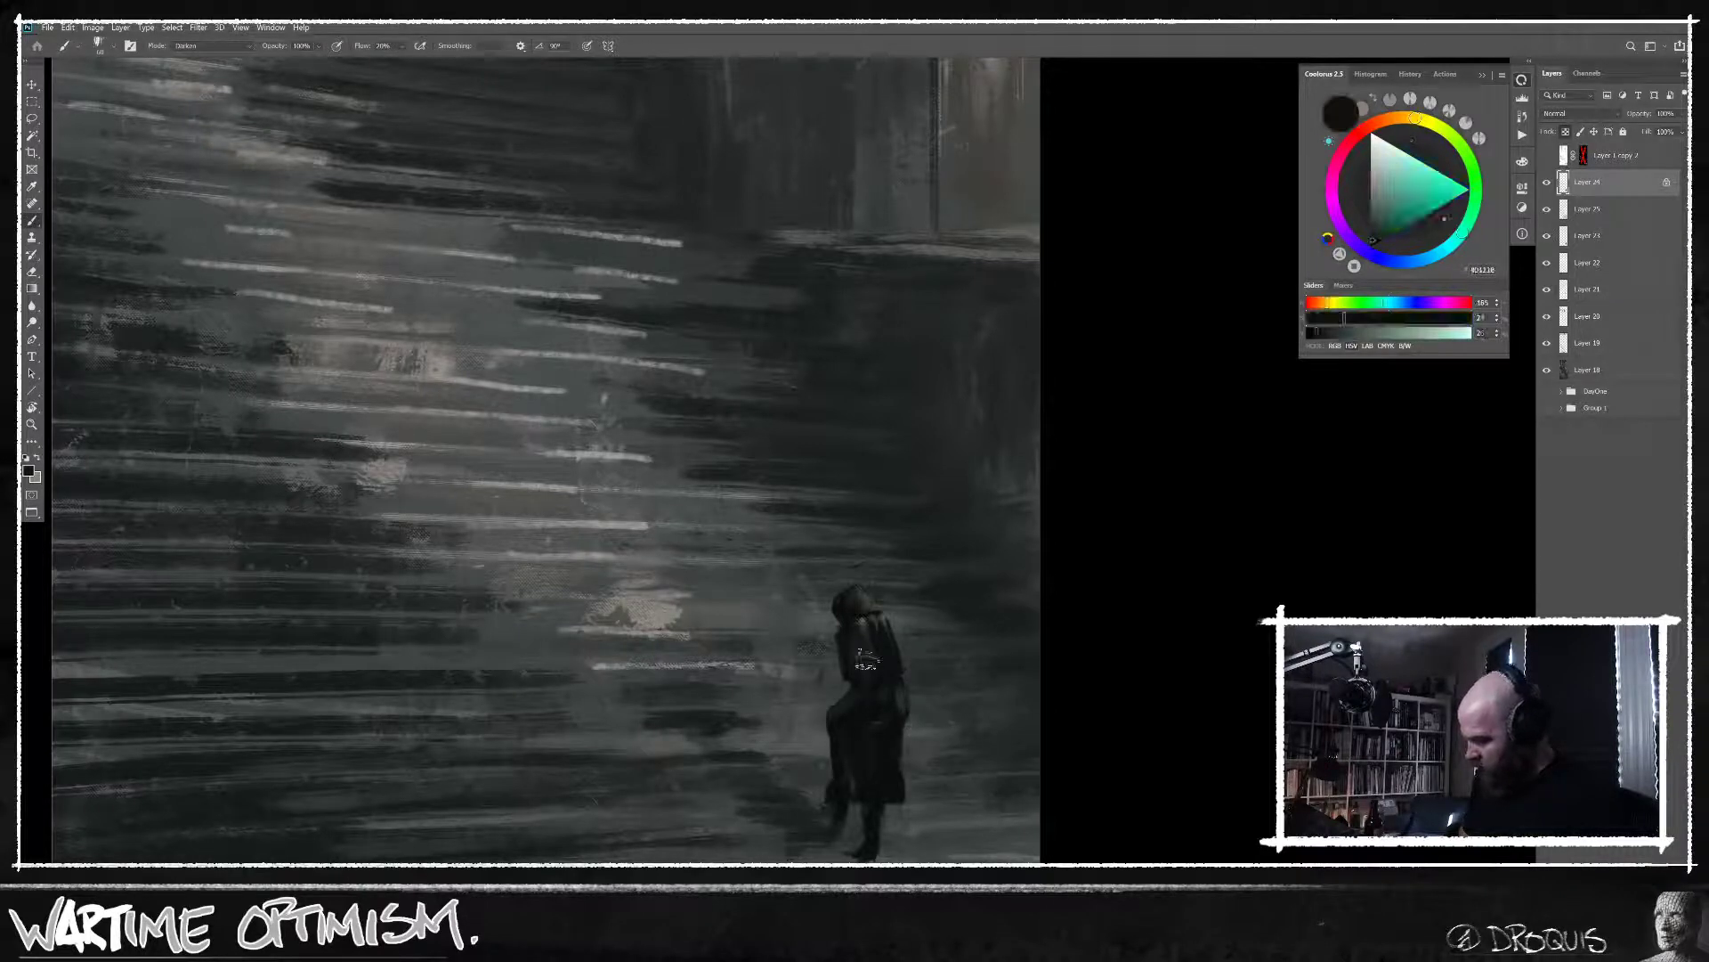
alt+click(894, 684)
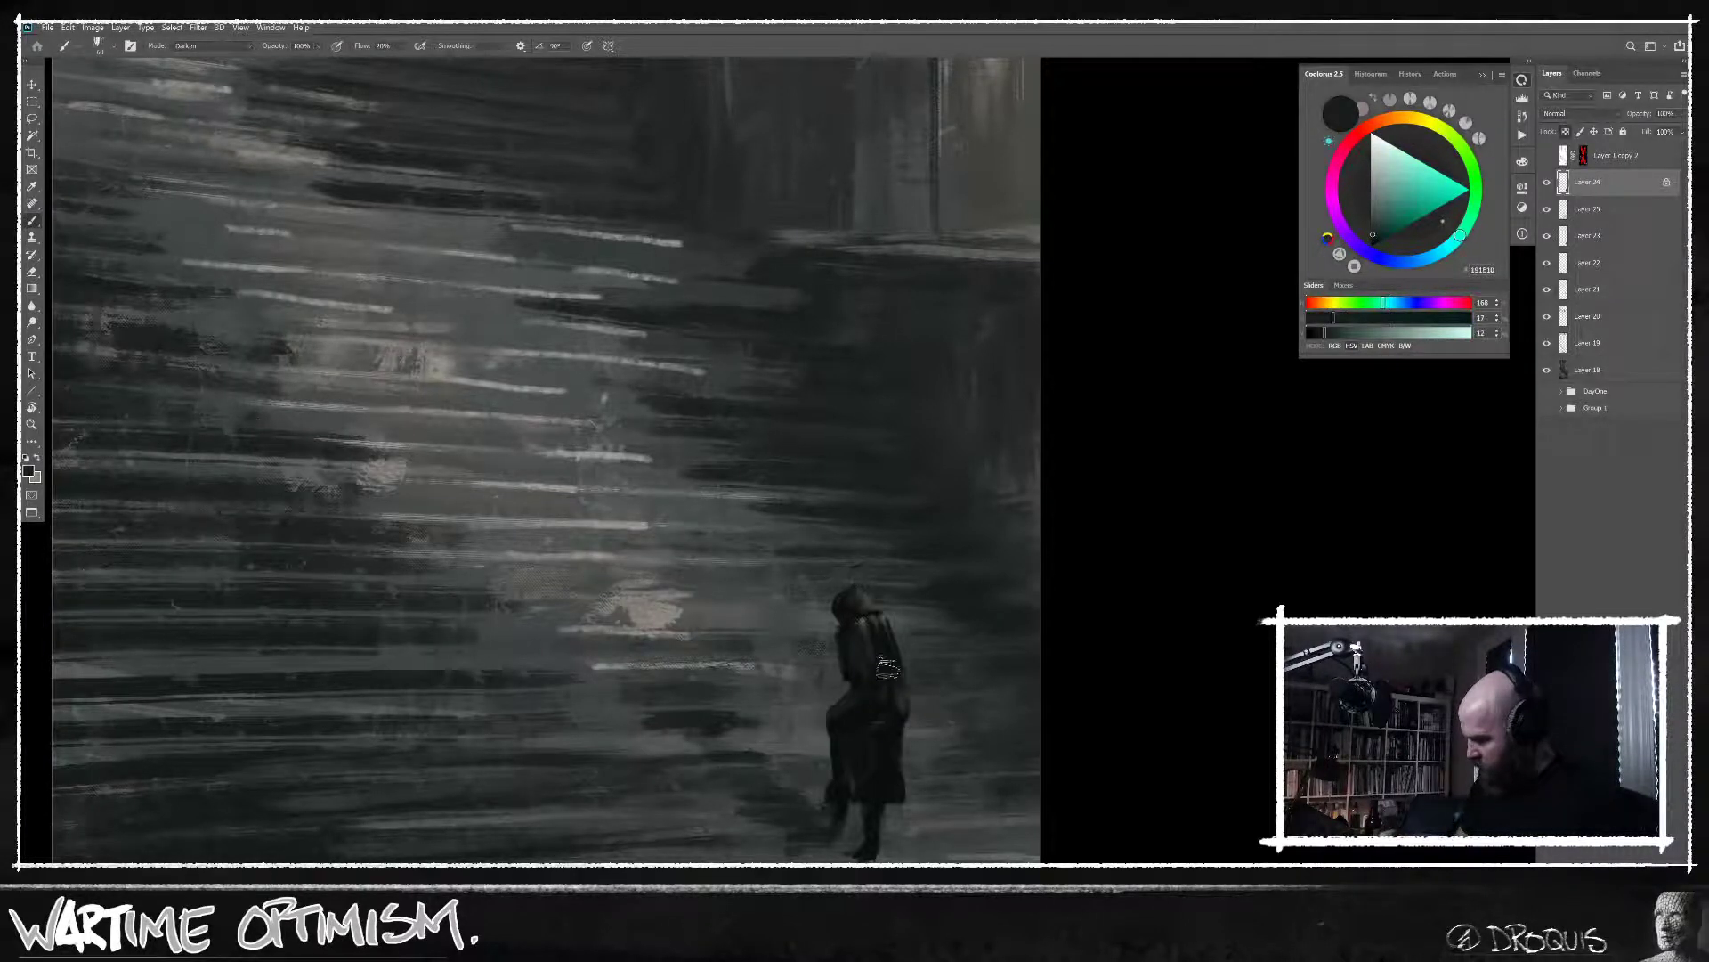
click(211, 45)
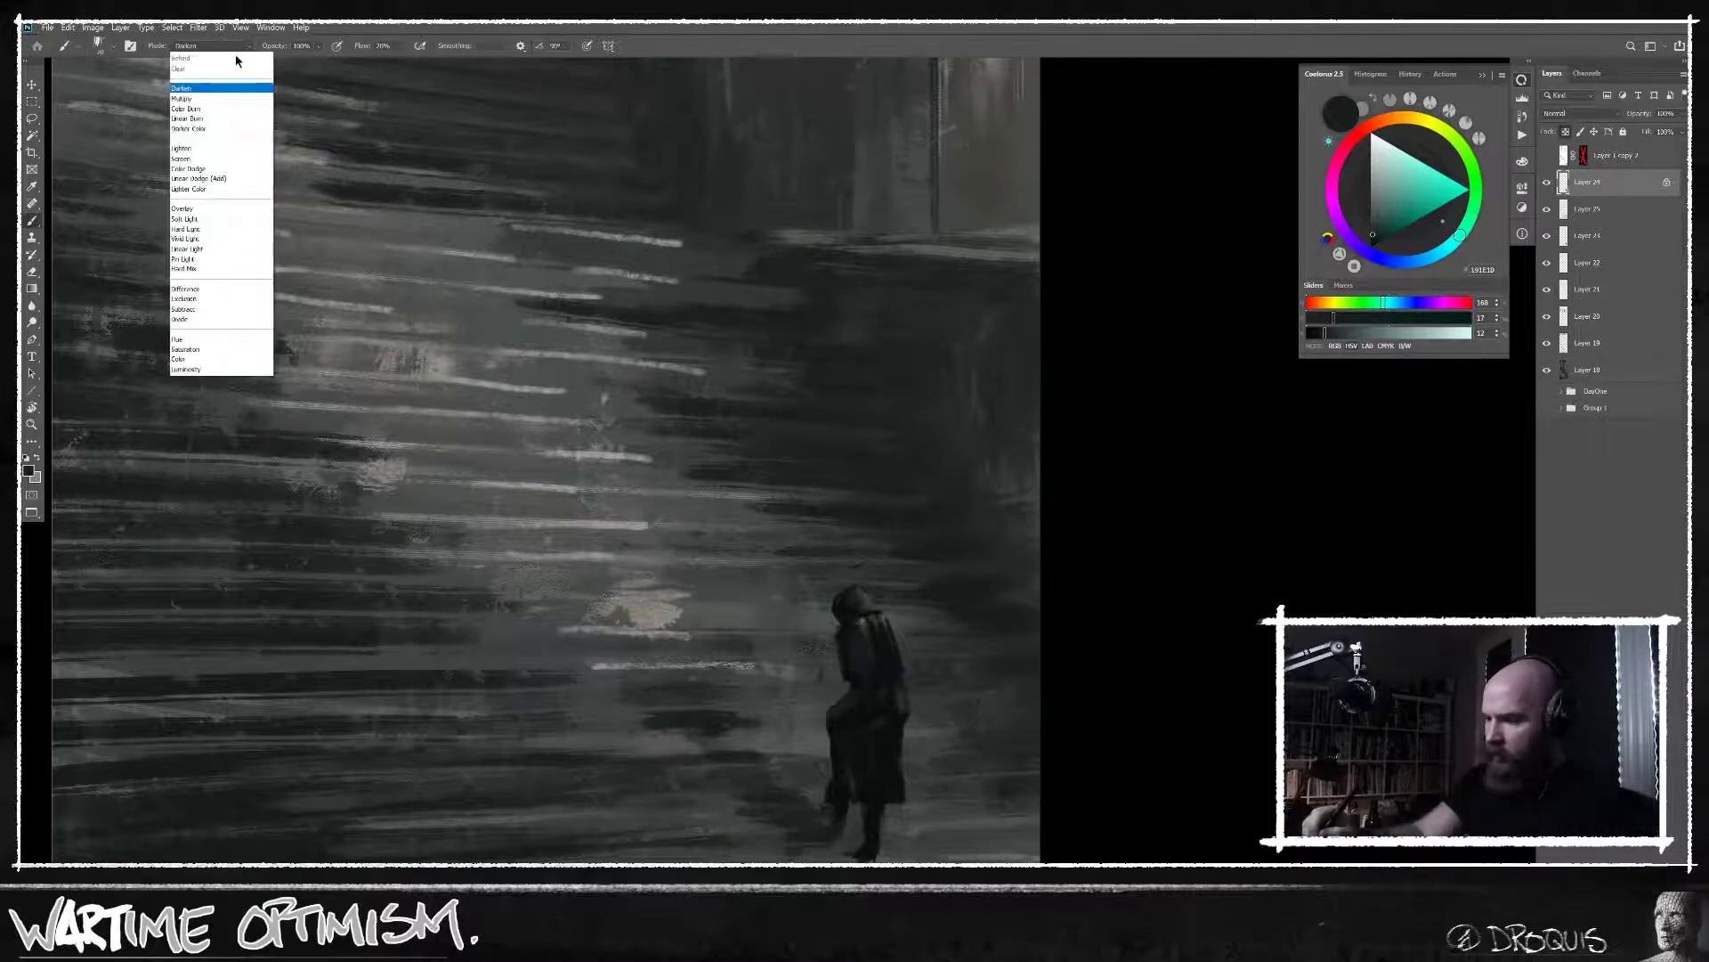
click(209, 48)
alt+click(890, 664)
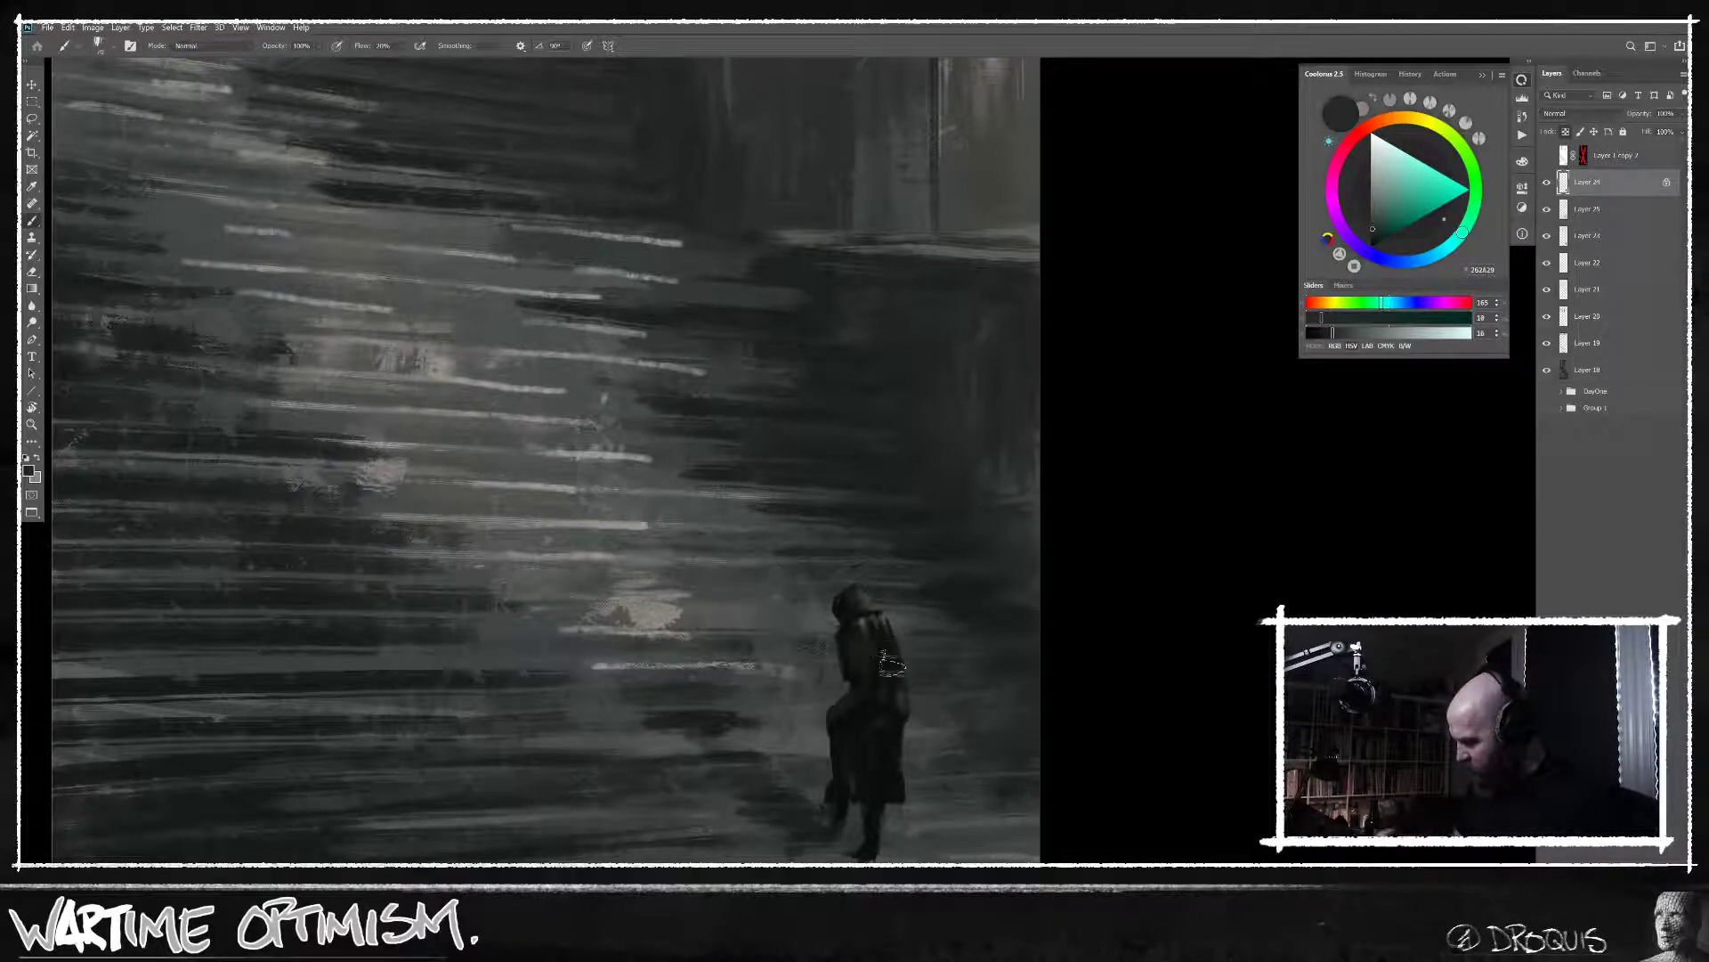
alt+click(897, 670)
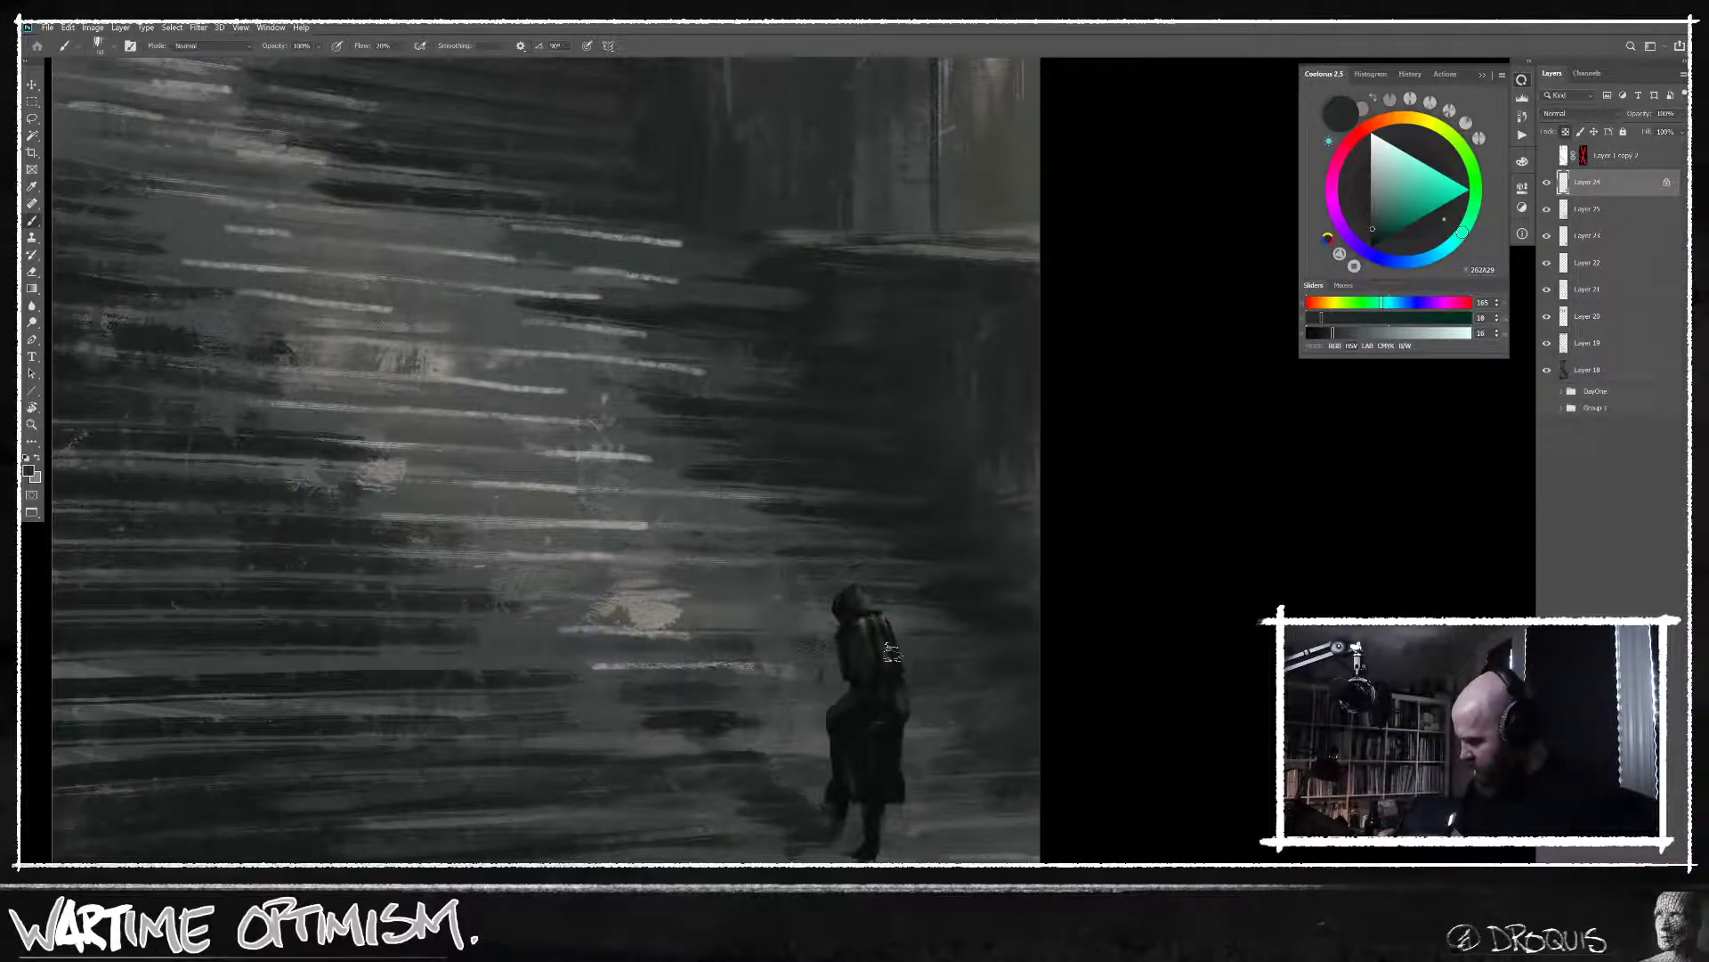
alt+click(857, 655)
alt+click(857, 683)
Check the figure against the whole painting and touch up the lower coat with a sampled near-black.
scroll(857, 684, down, 3)
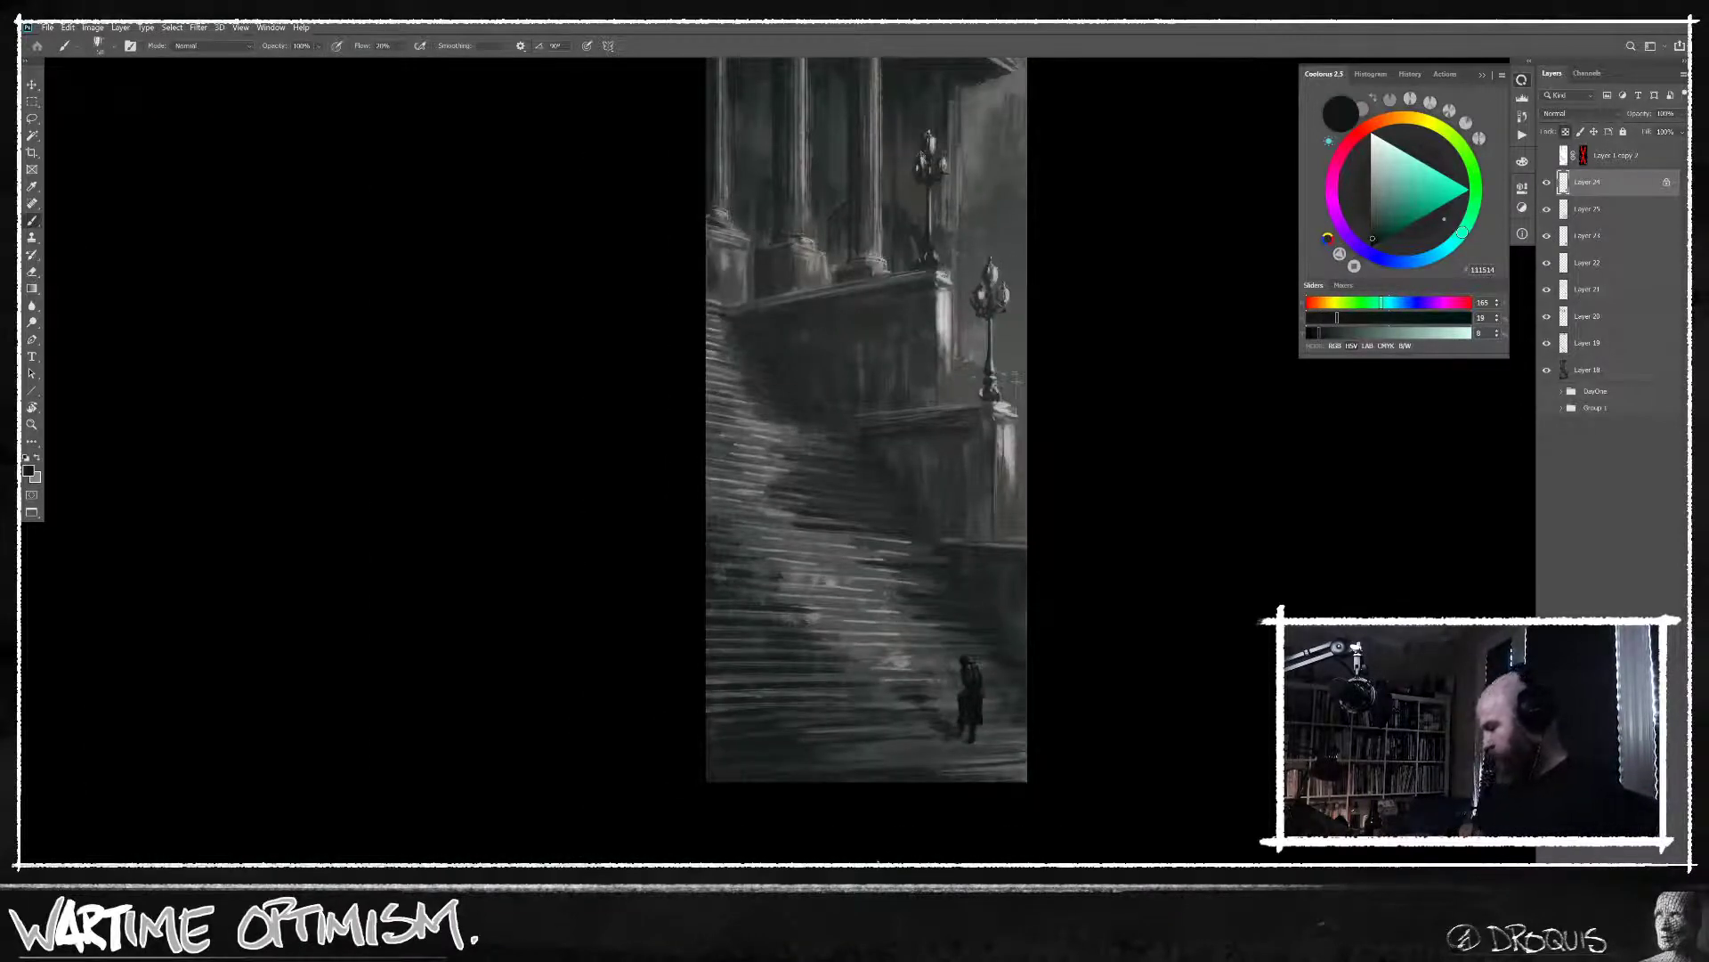
scroll(1004, 710, up, 3)
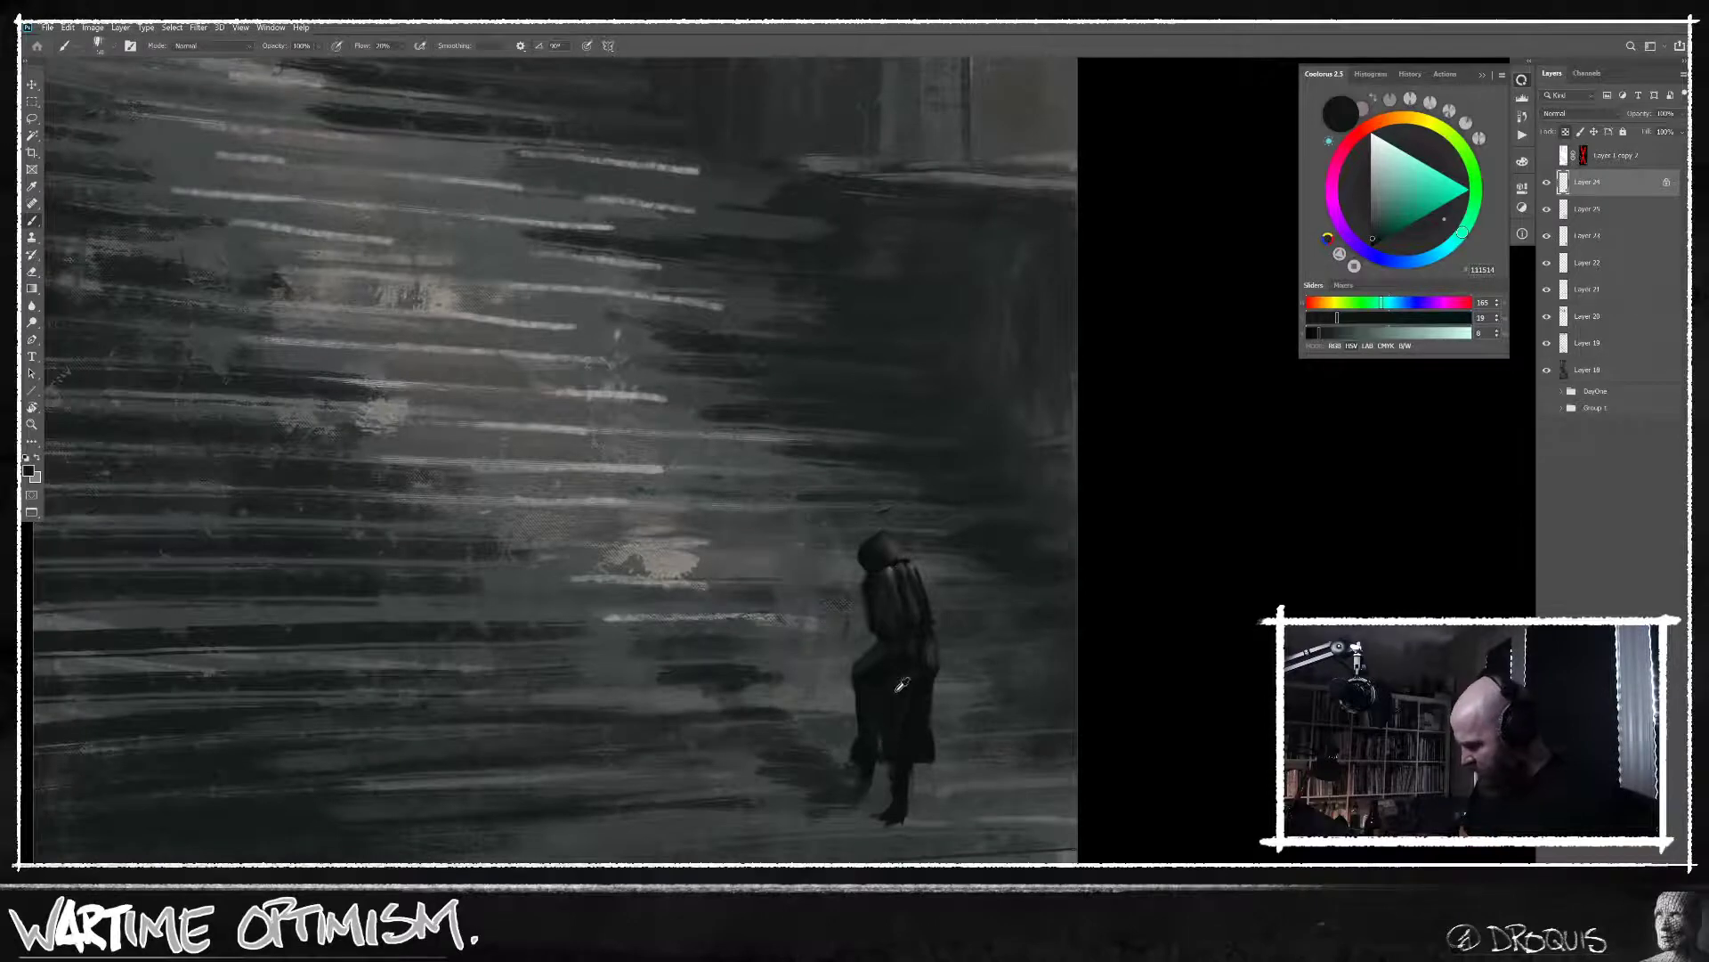
alt+click(886, 744)
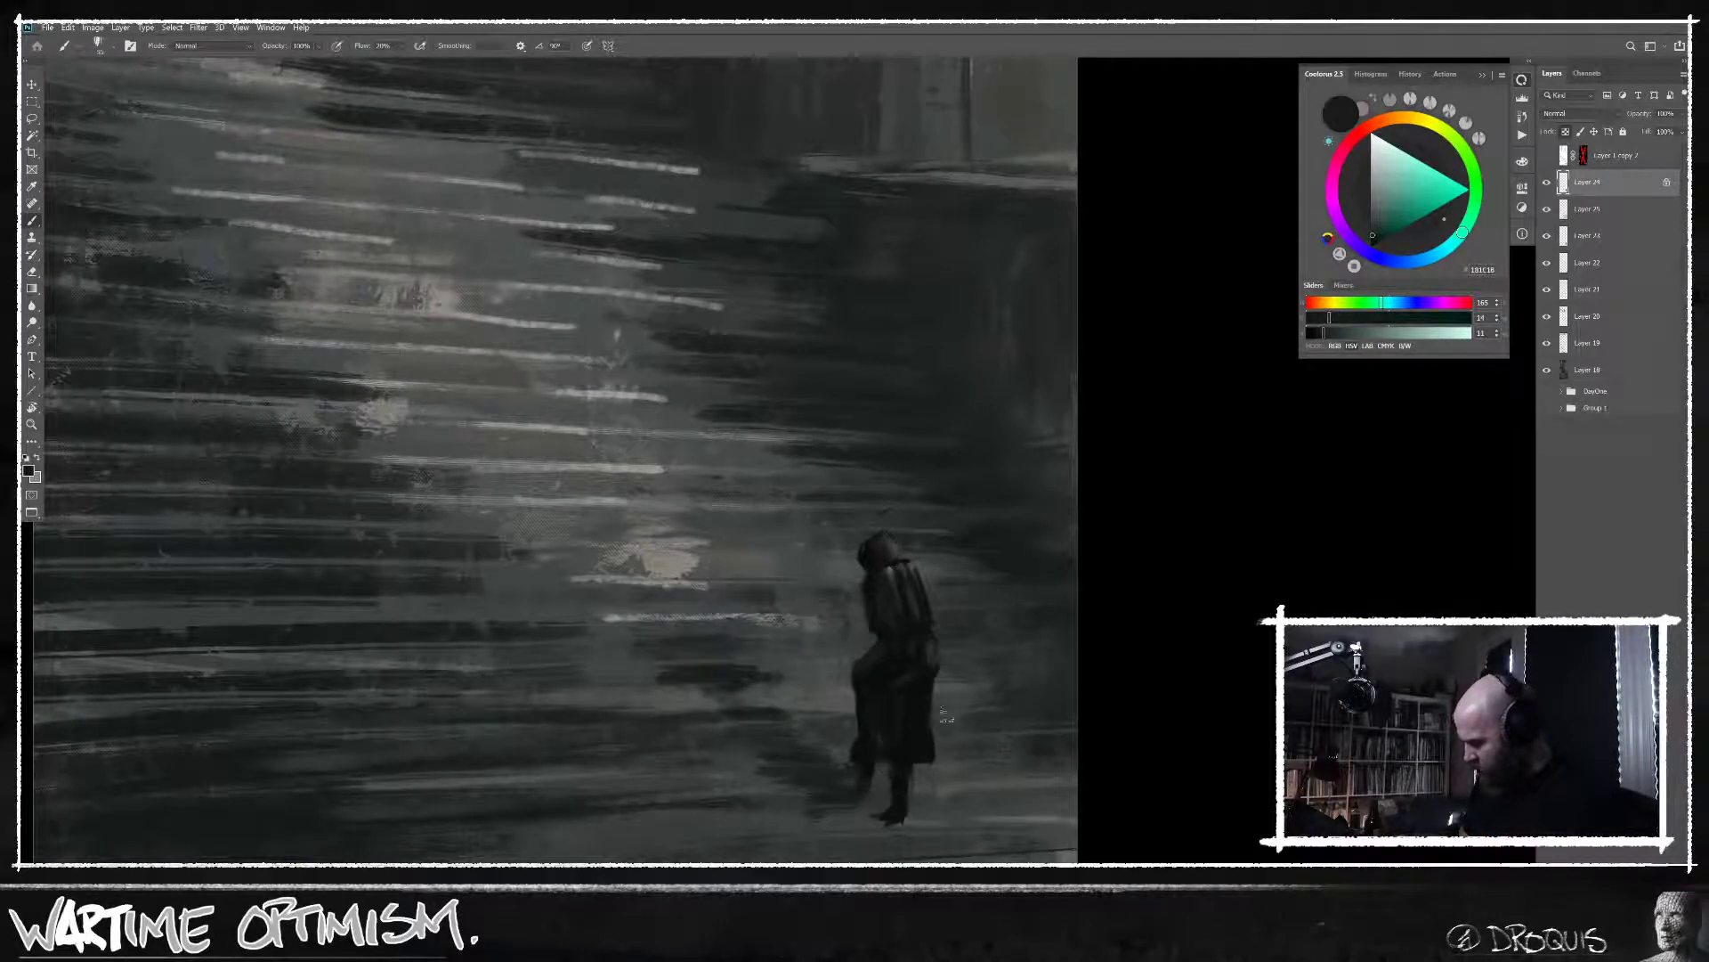
Group the figure's three layers, Layer 24, Layer 25 and Layer 23, and leave all of them visible.
scroll(946, 717, down, 3)
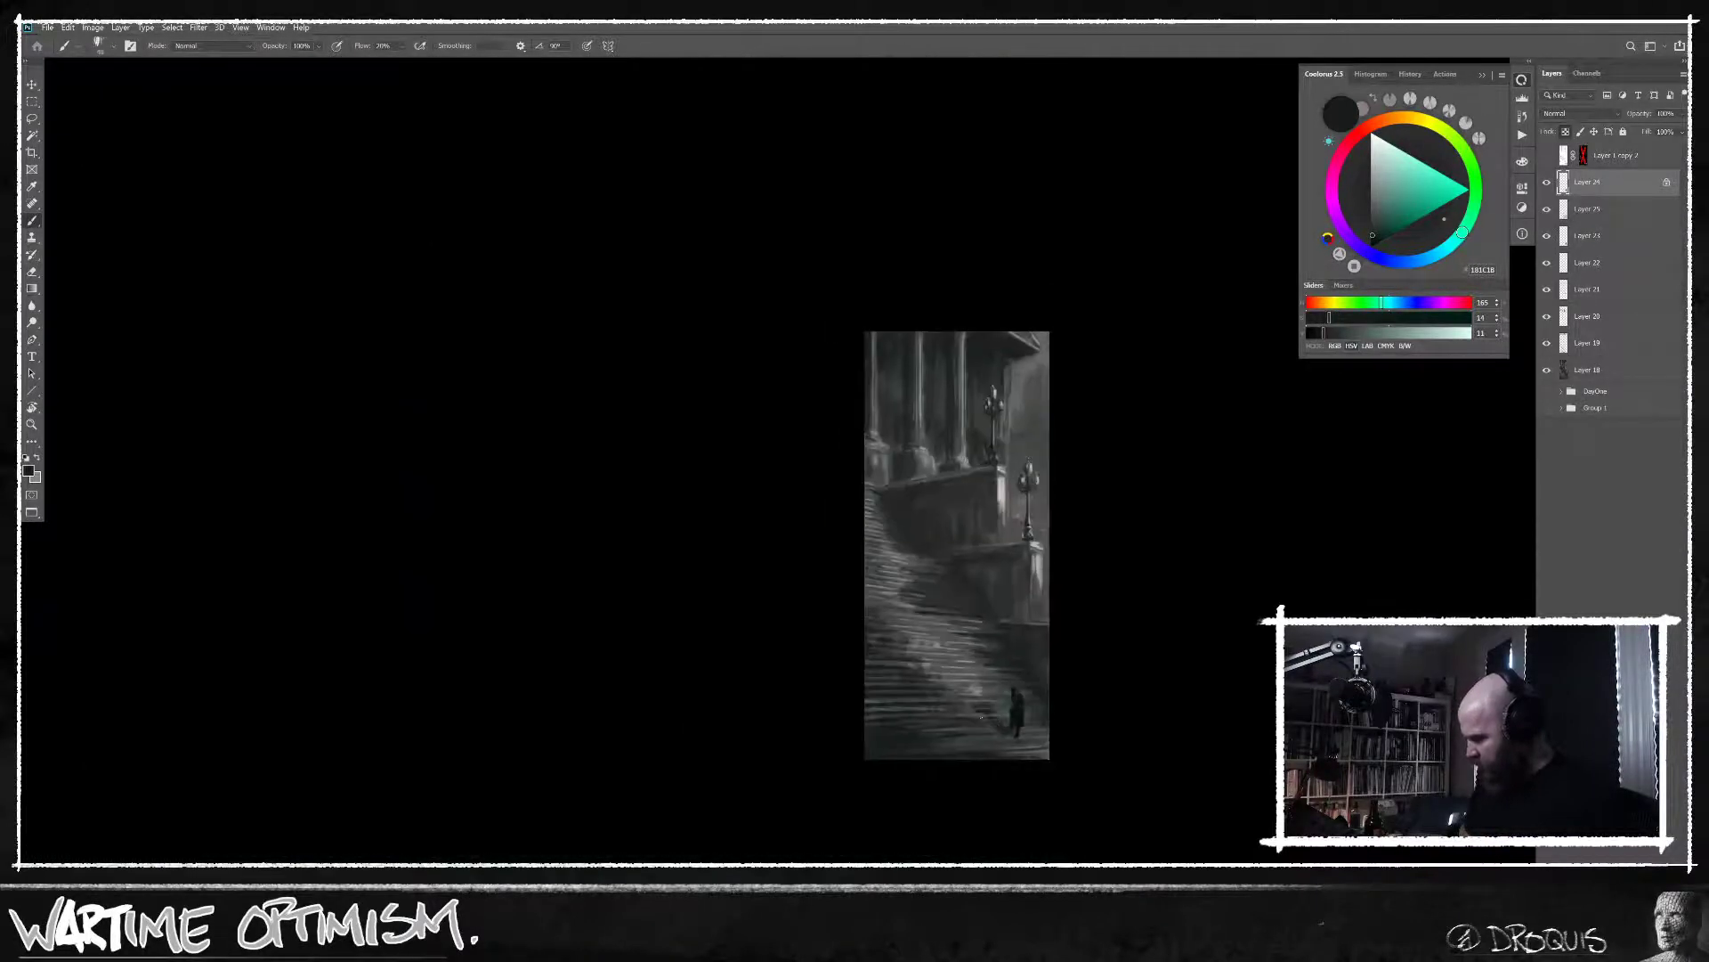
click(1548, 208)
click(1548, 236)
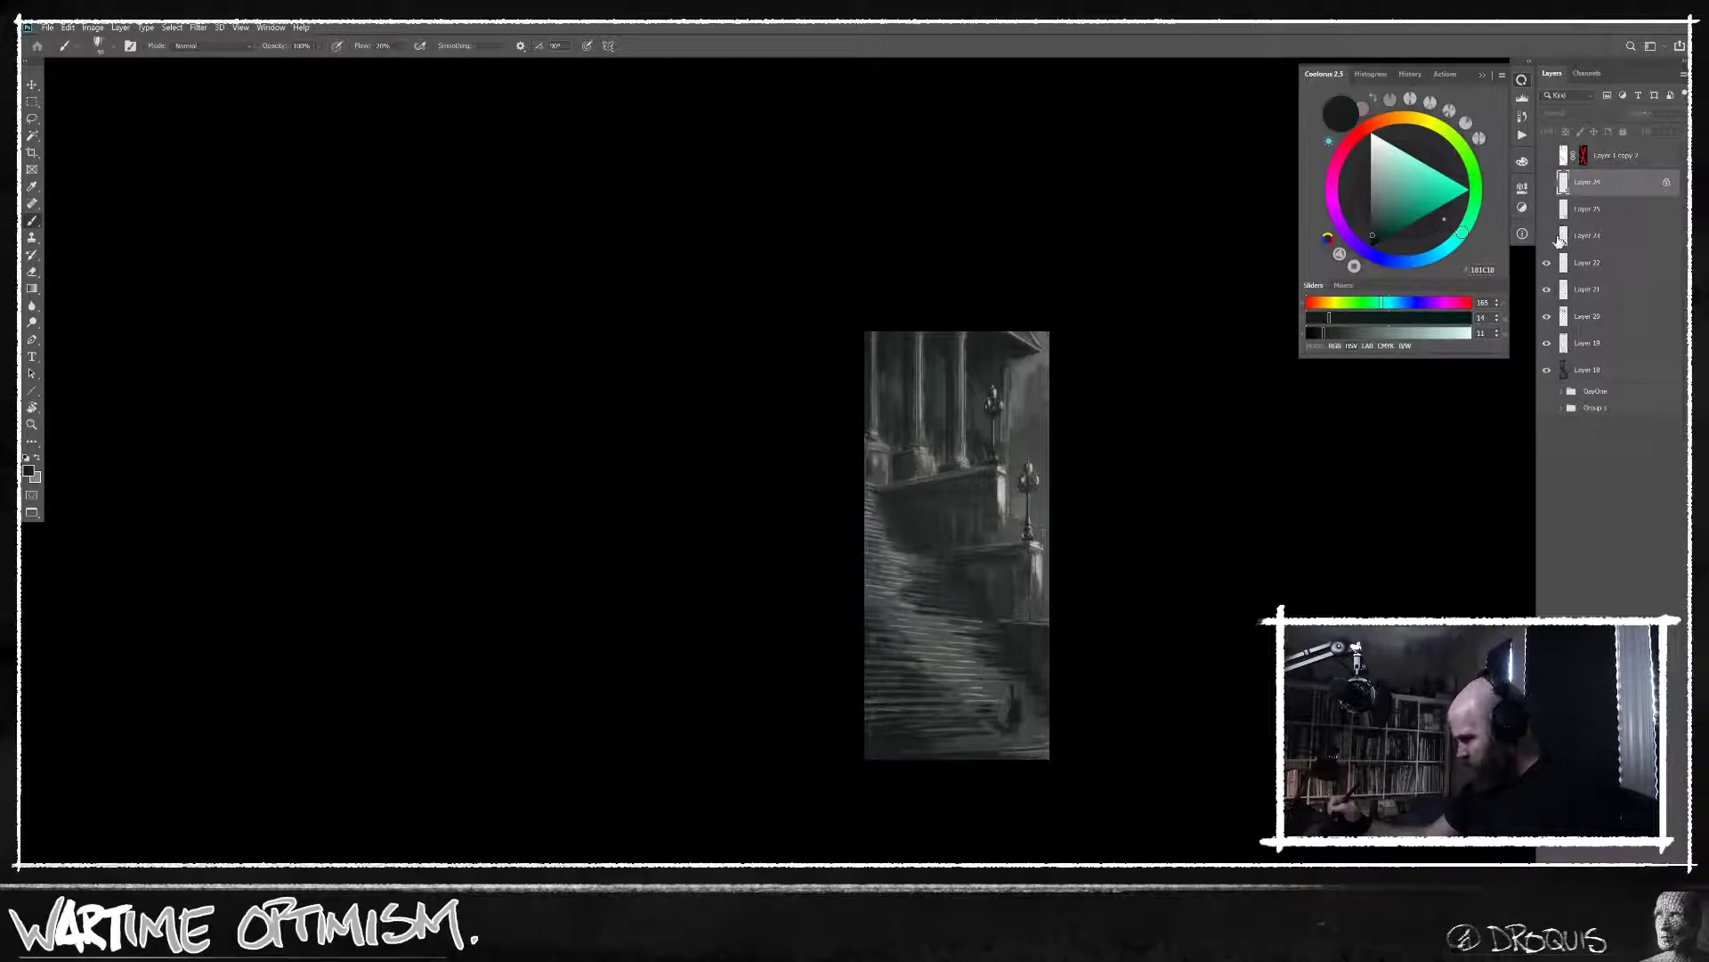
shift+click(1562, 236)
key(ctrl+g)
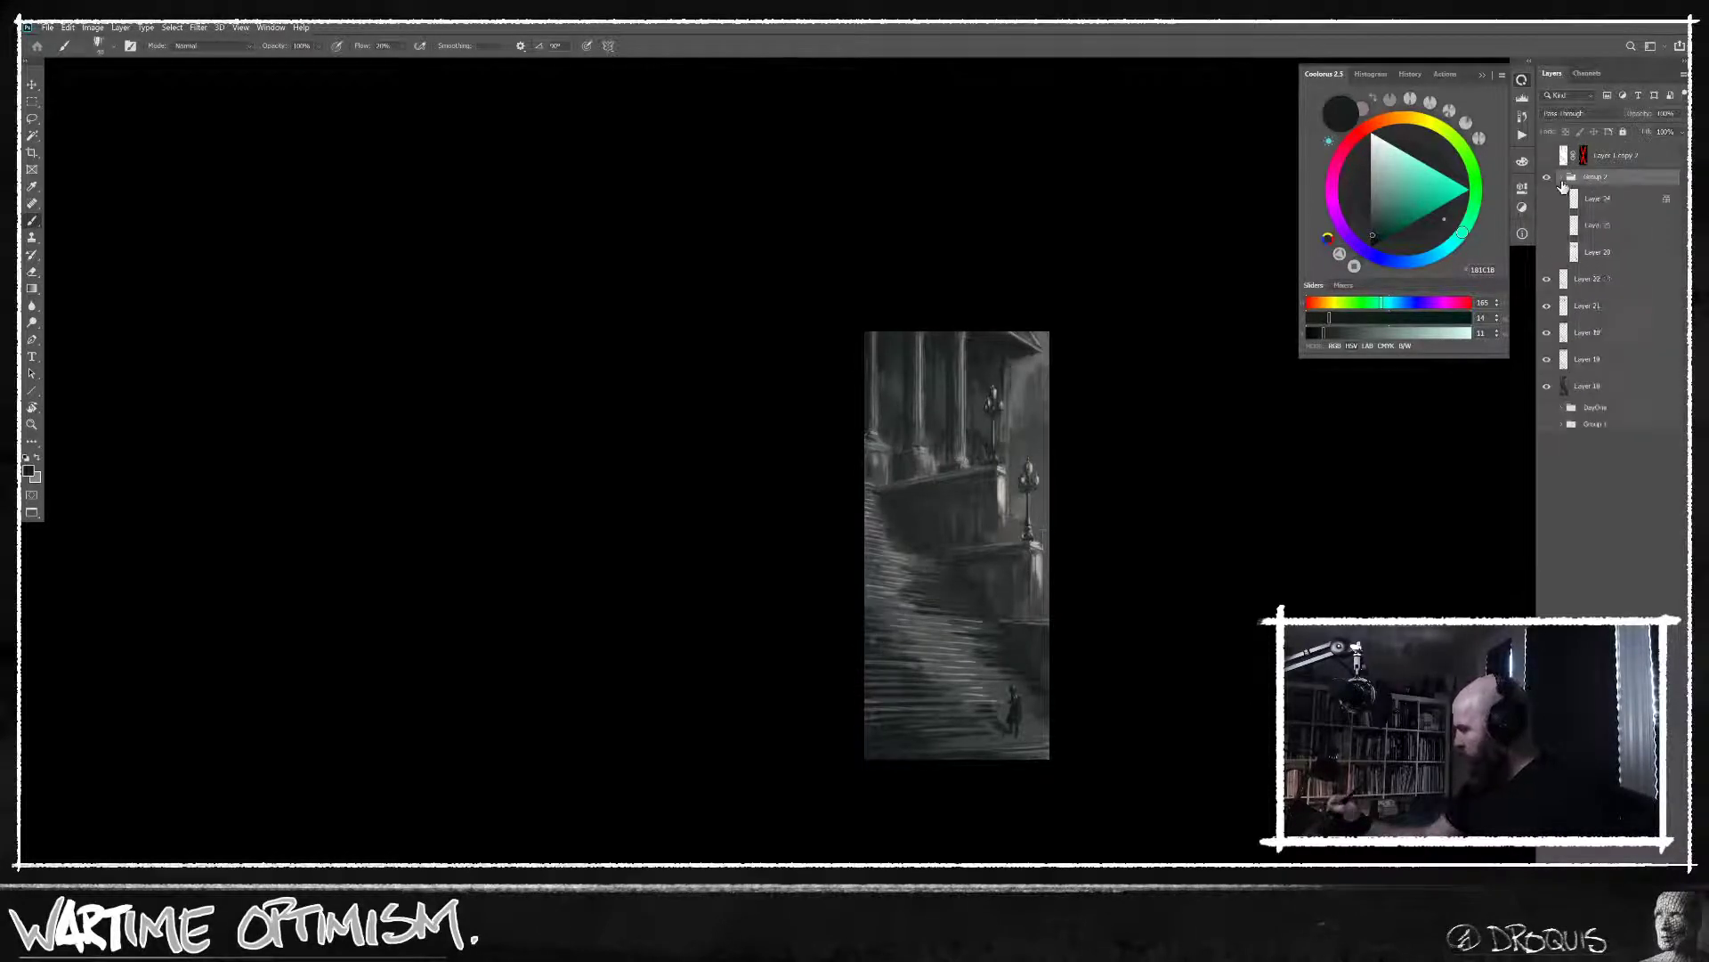
drag(1547, 198, 1548, 252)
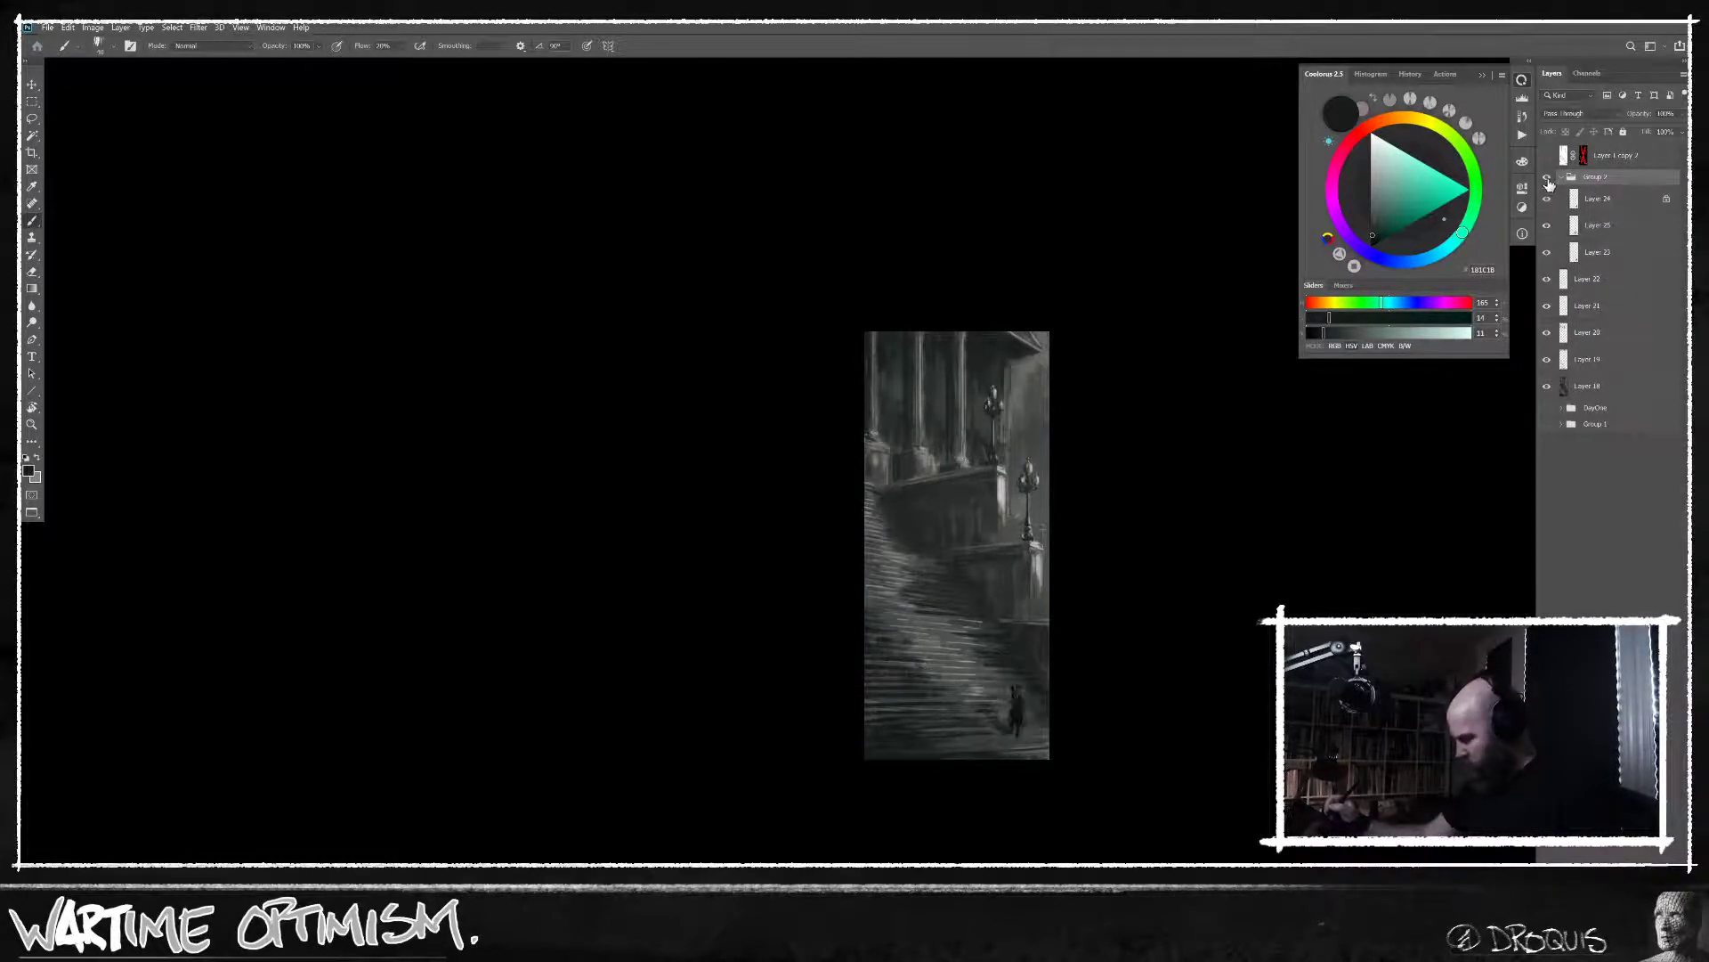
Toggle the new group's visibility to compare the figure and steps with and without the latest painting.
click(1549, 180)
click(1549, 183)
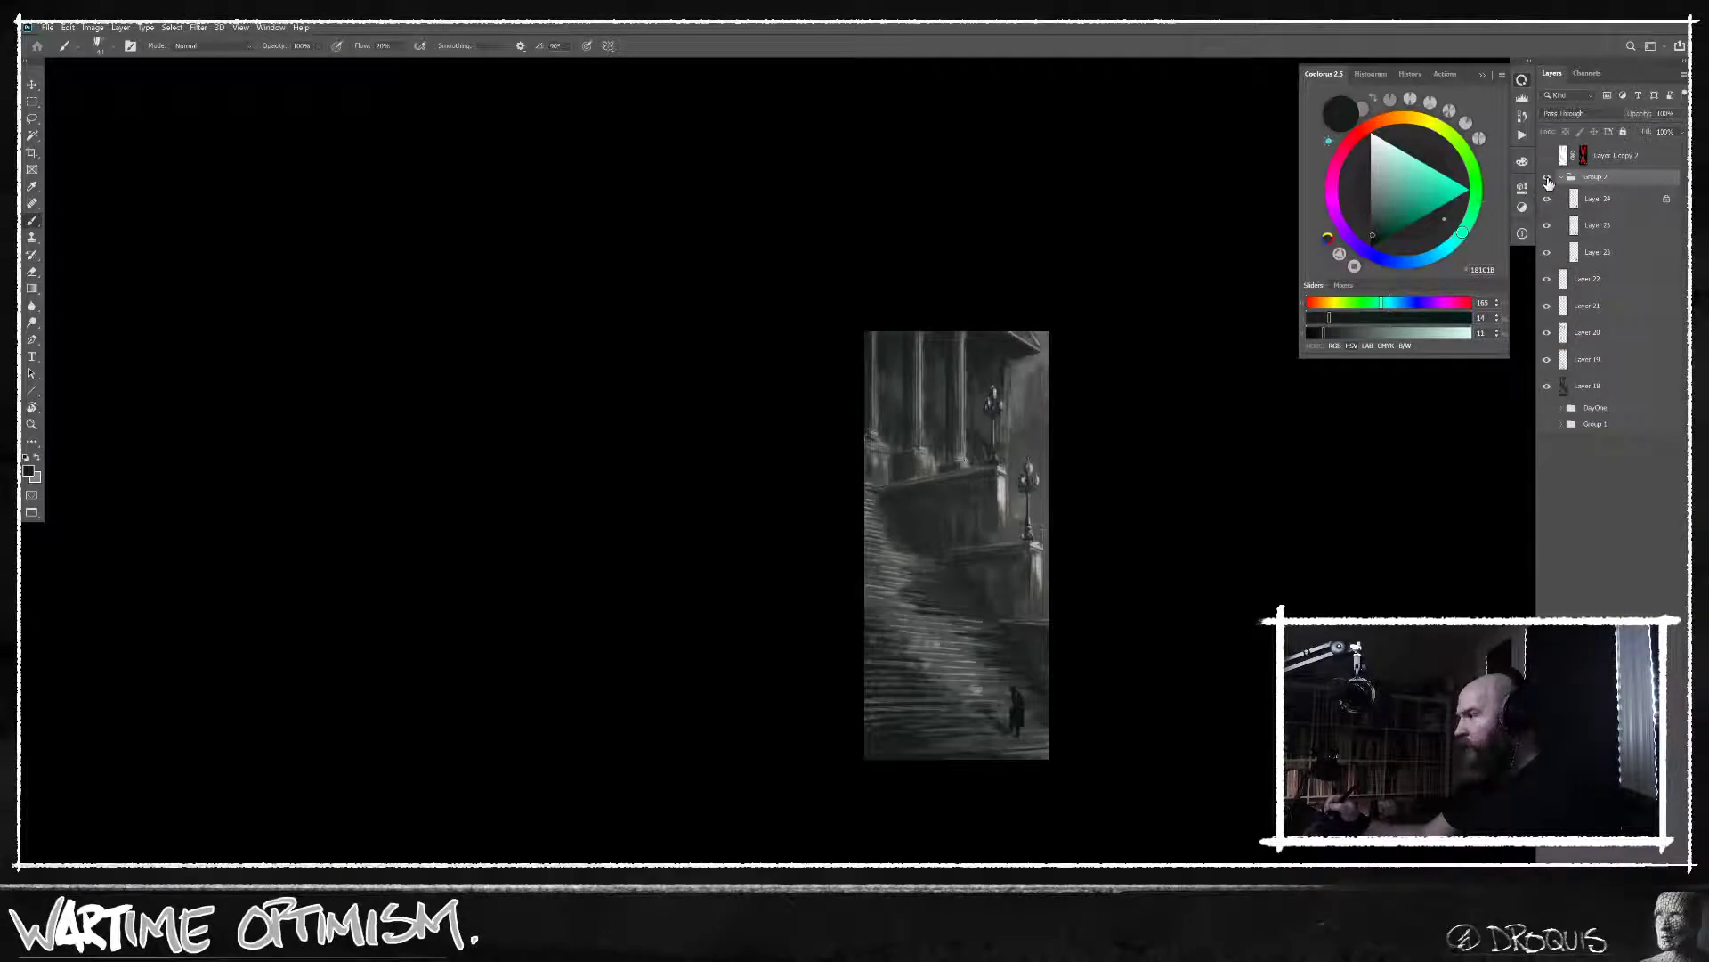
scroll(1040, 610, up, 3)
drag(1076, 600, 1095, 512)
click(1548, 178)
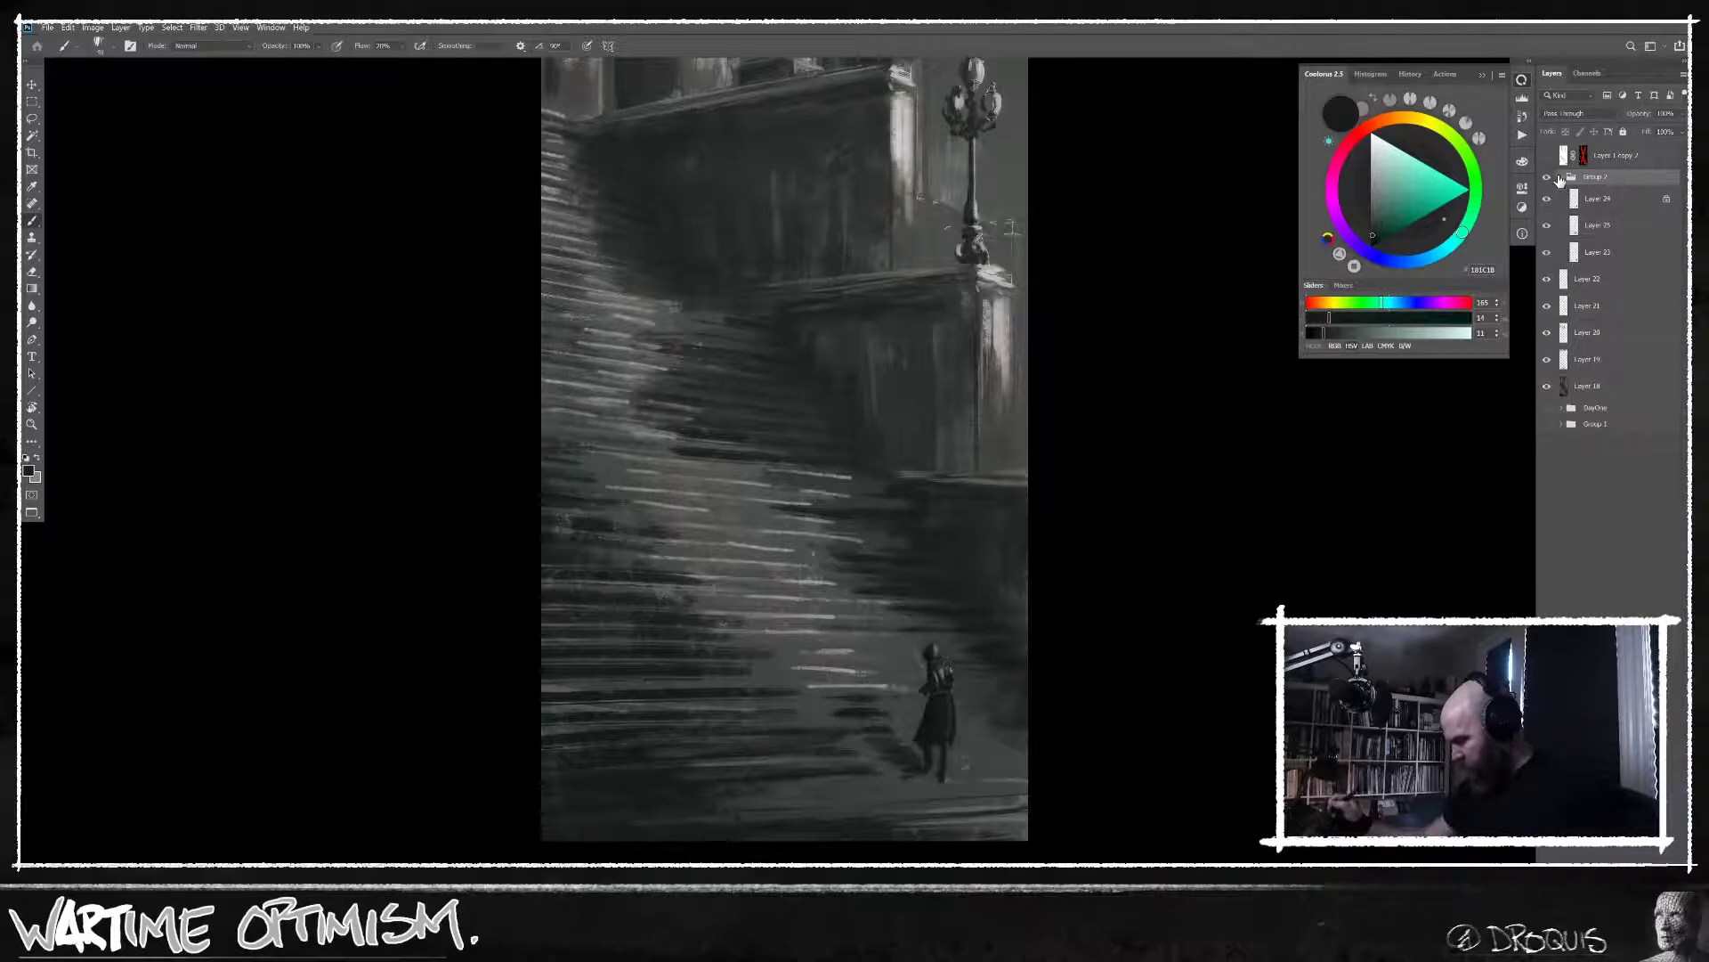
click(1548, 178)
click(1558, 178)
click(1558, 178)
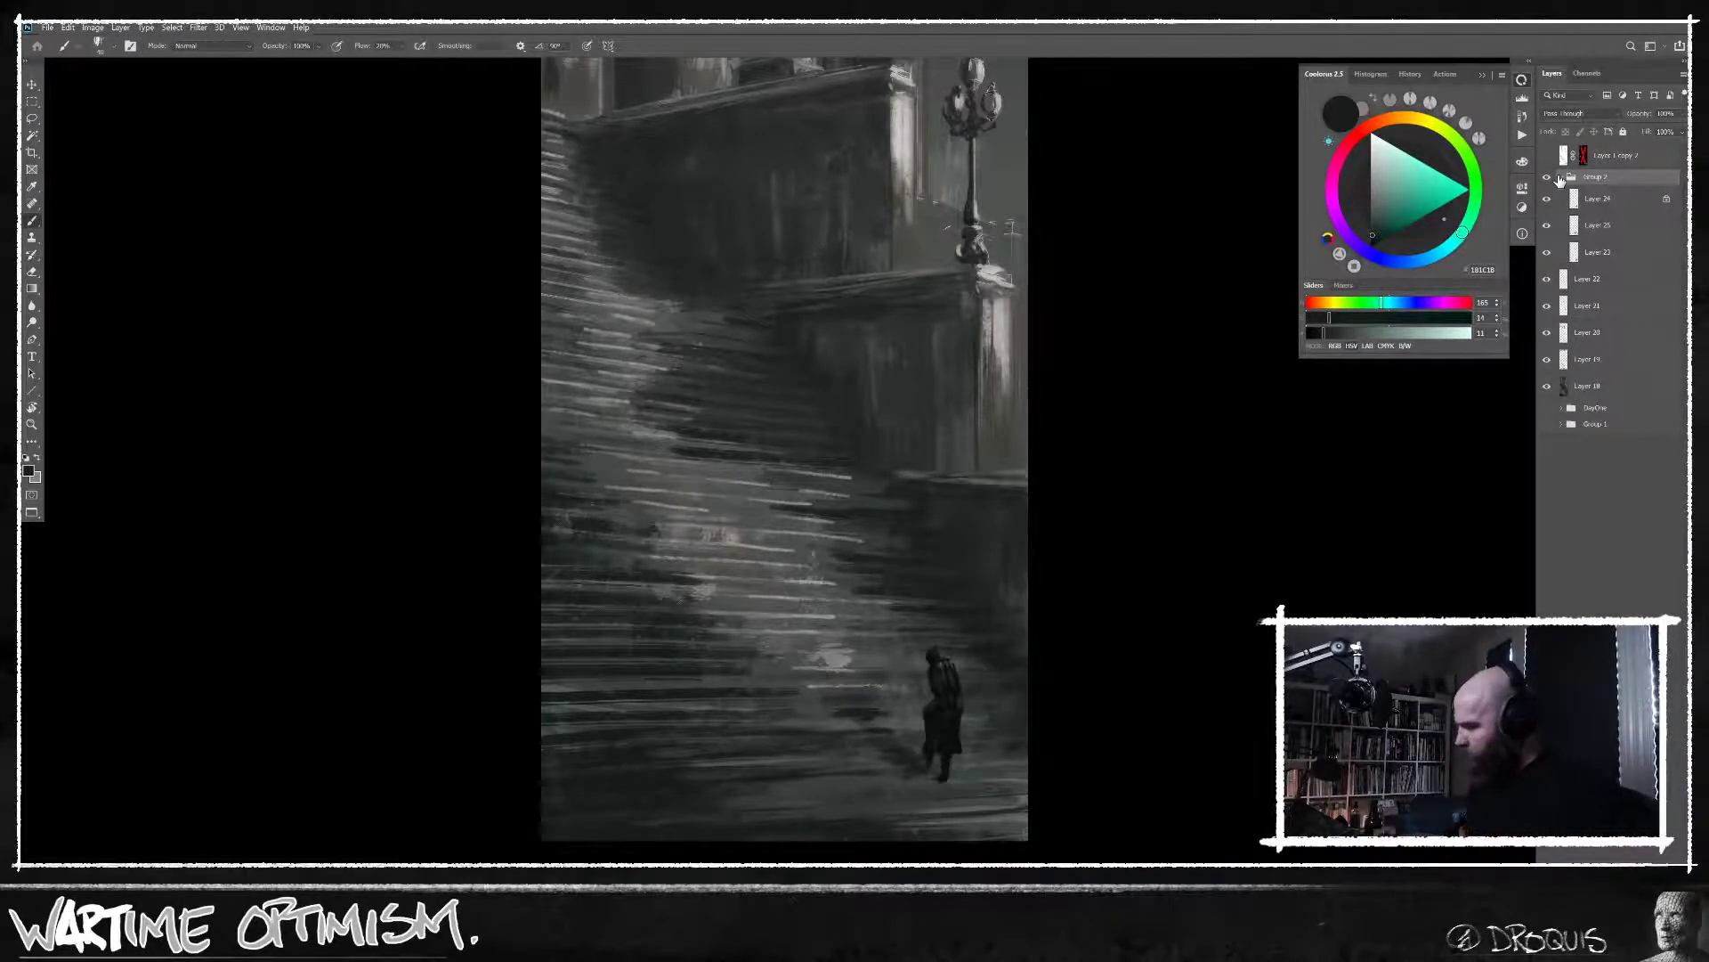
Save the painting, and add a new layer above the collapsed figure group.
scroll(1165, 590, down, 2)
drag(1156, 614, 1153, 650)
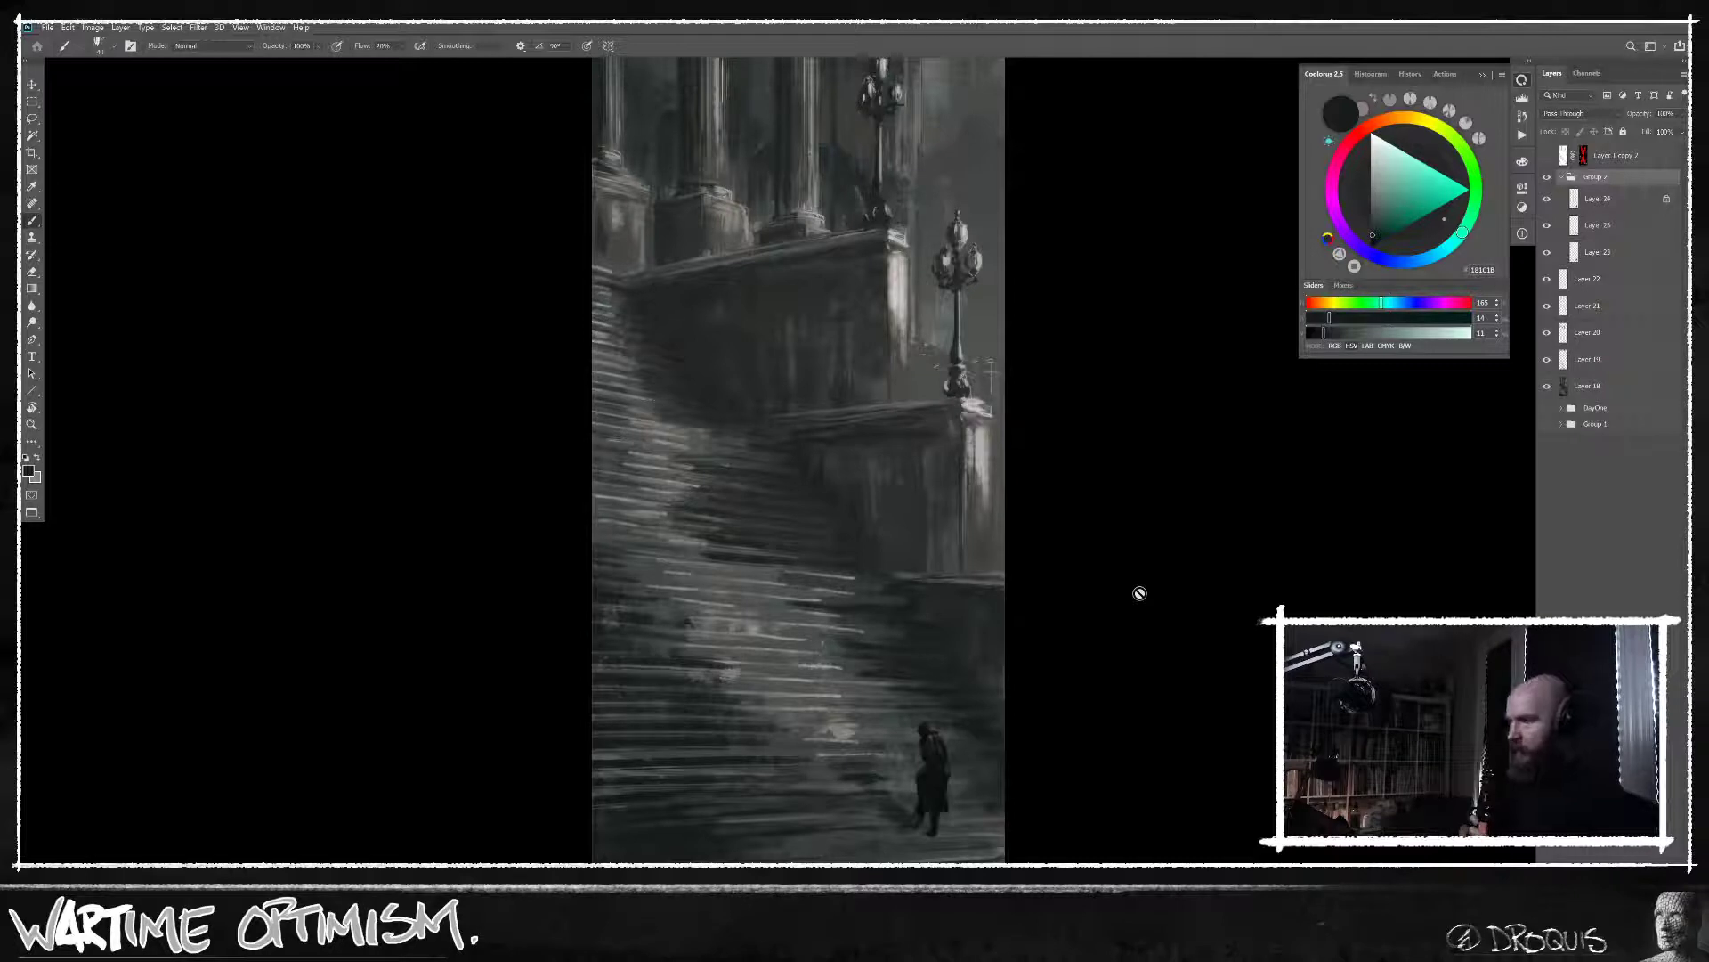
key(ctrl+s)
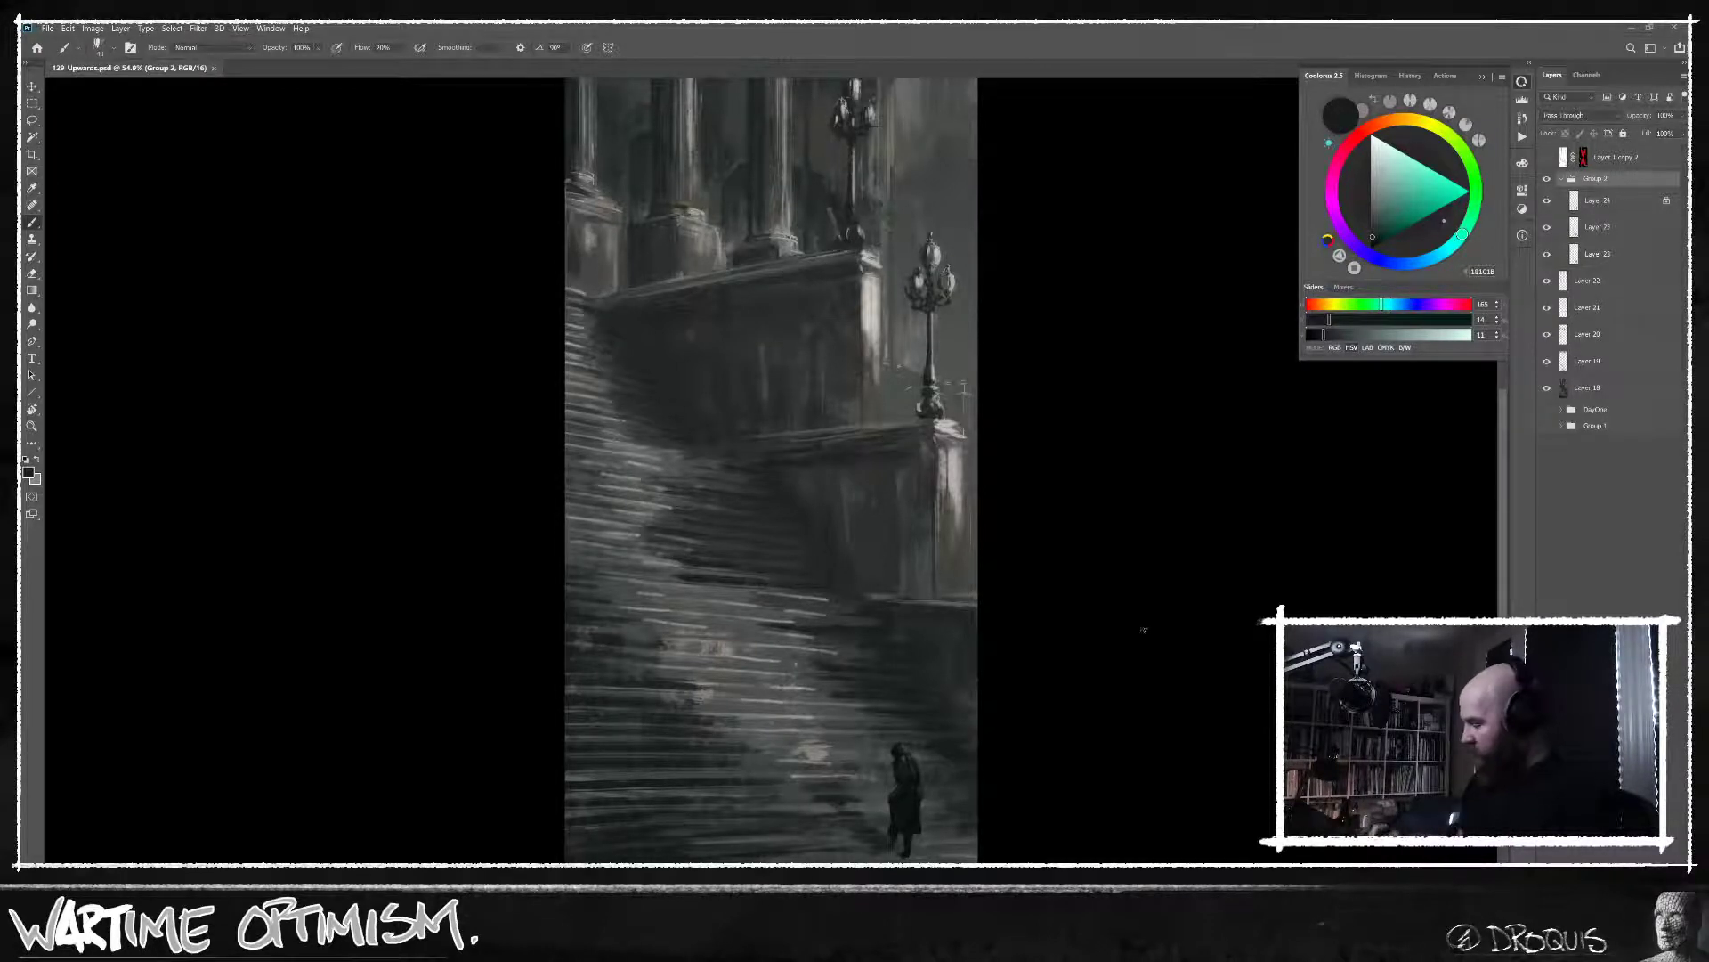
click(1567, 181)
key(ctrl+alt+shift+n)
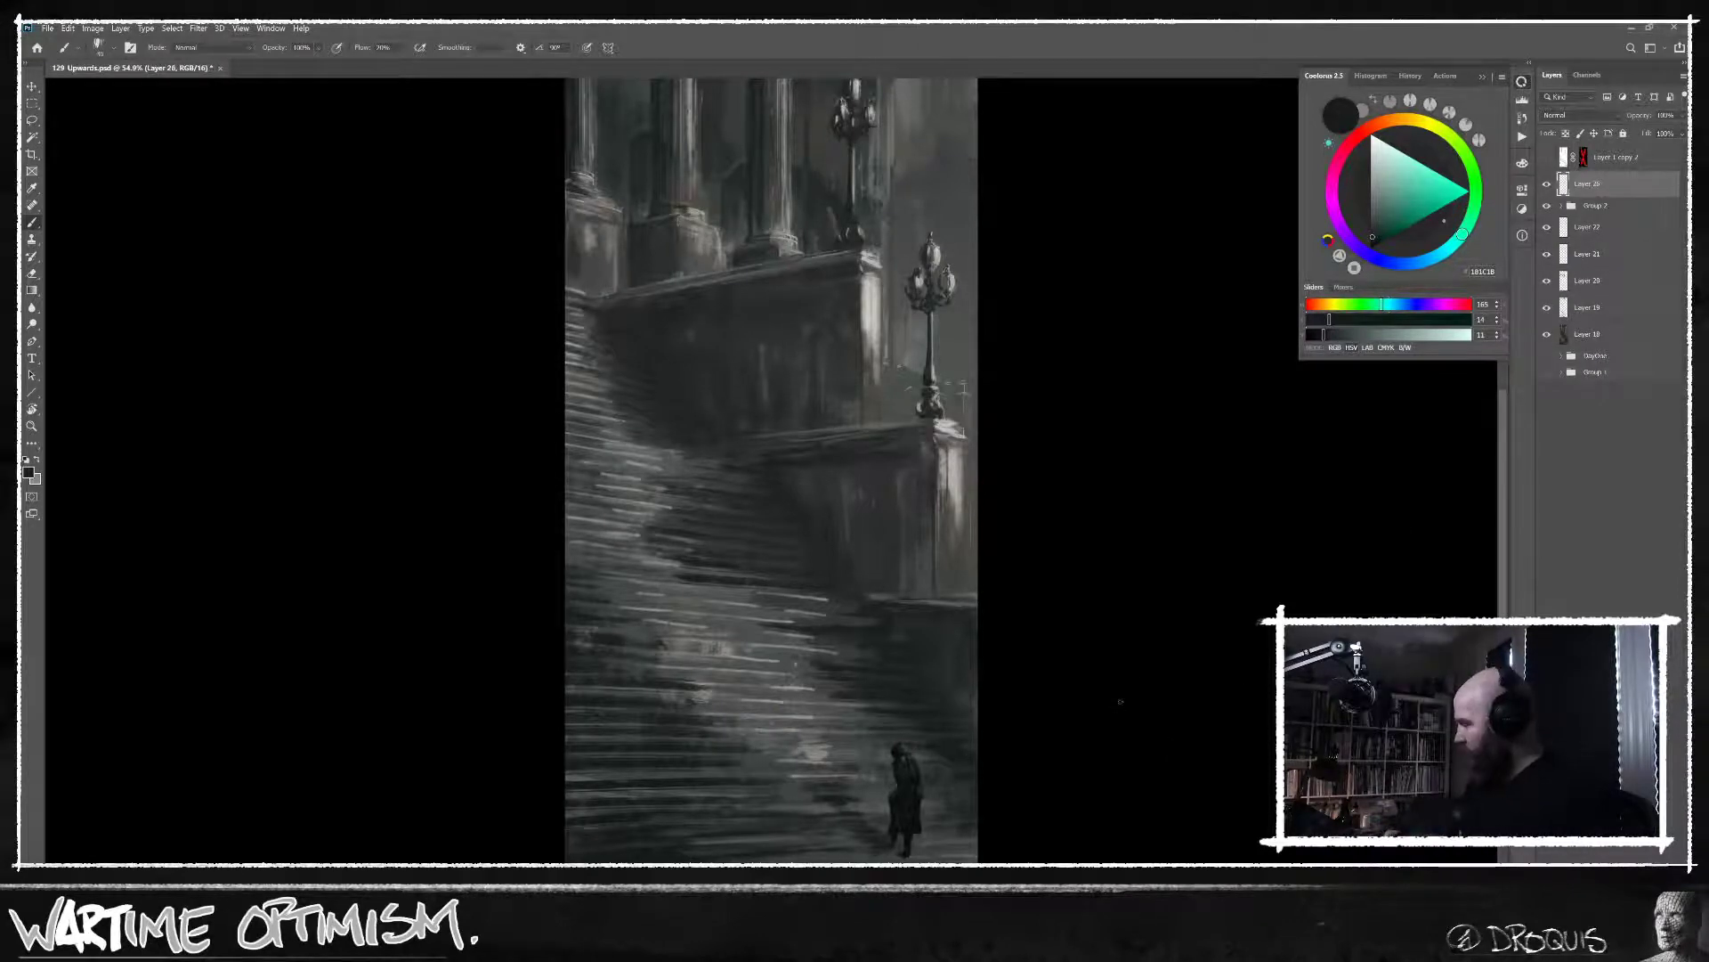
Sample dark greys beside the lower lamp's pedestal and paint them along the pedestal's bright side and outer edge.
drag(988, 557, 1021, 531)
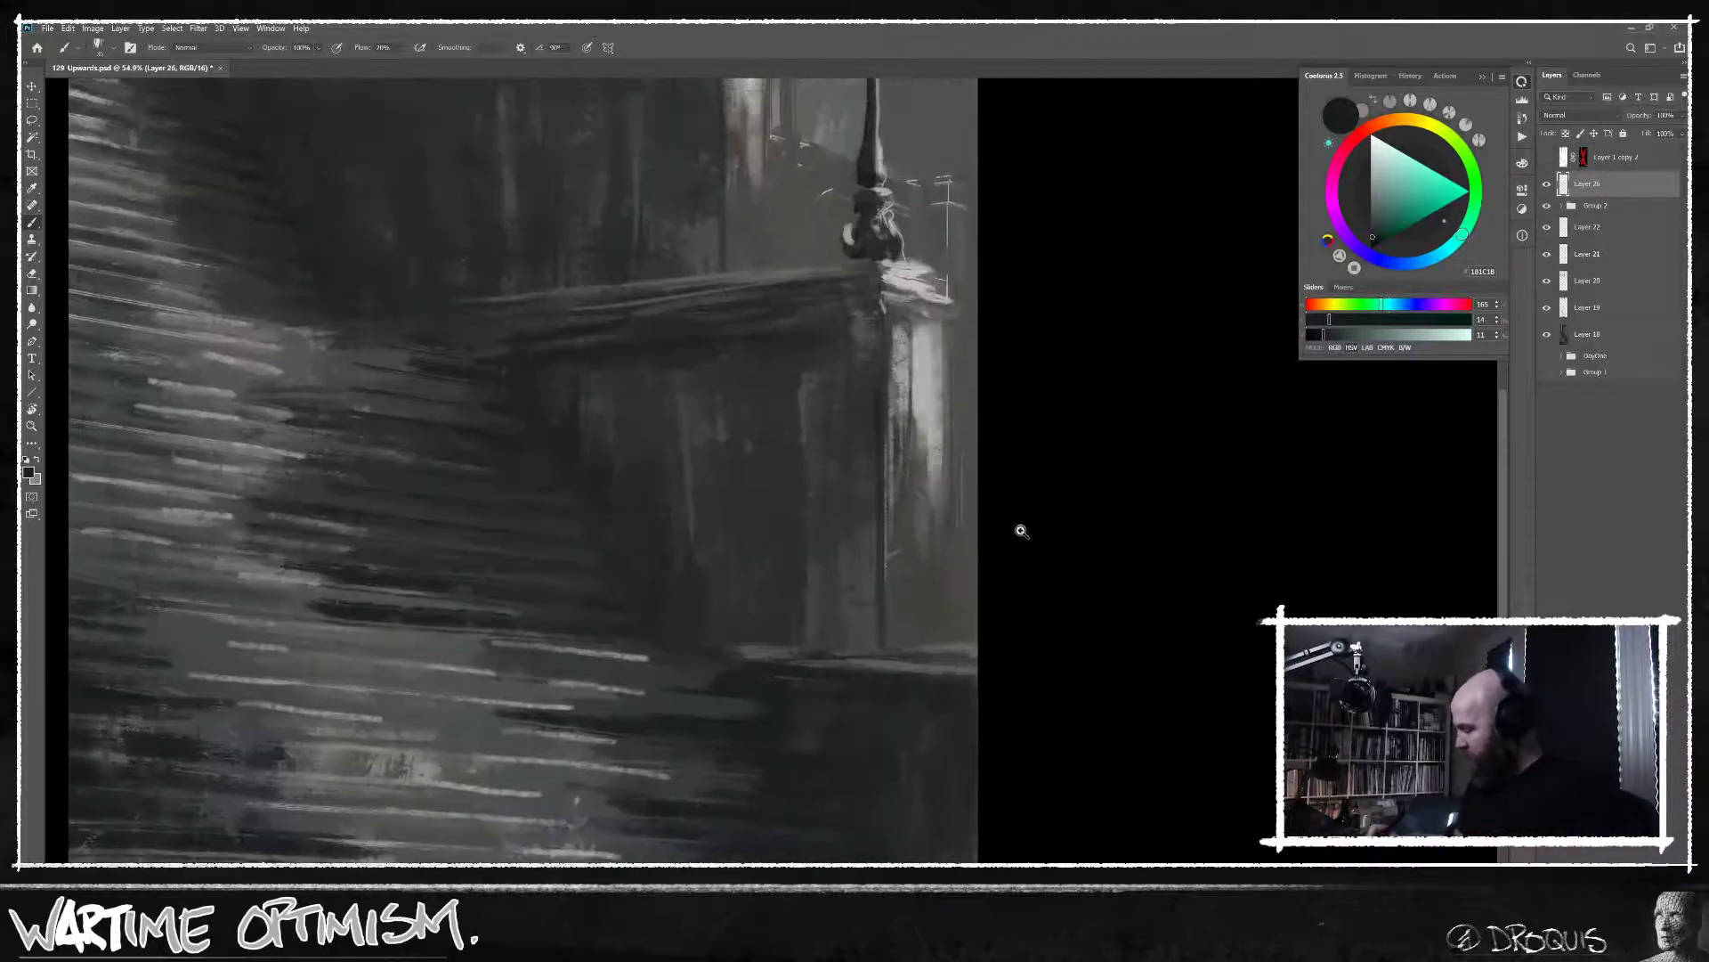
alt+click(975, 398)
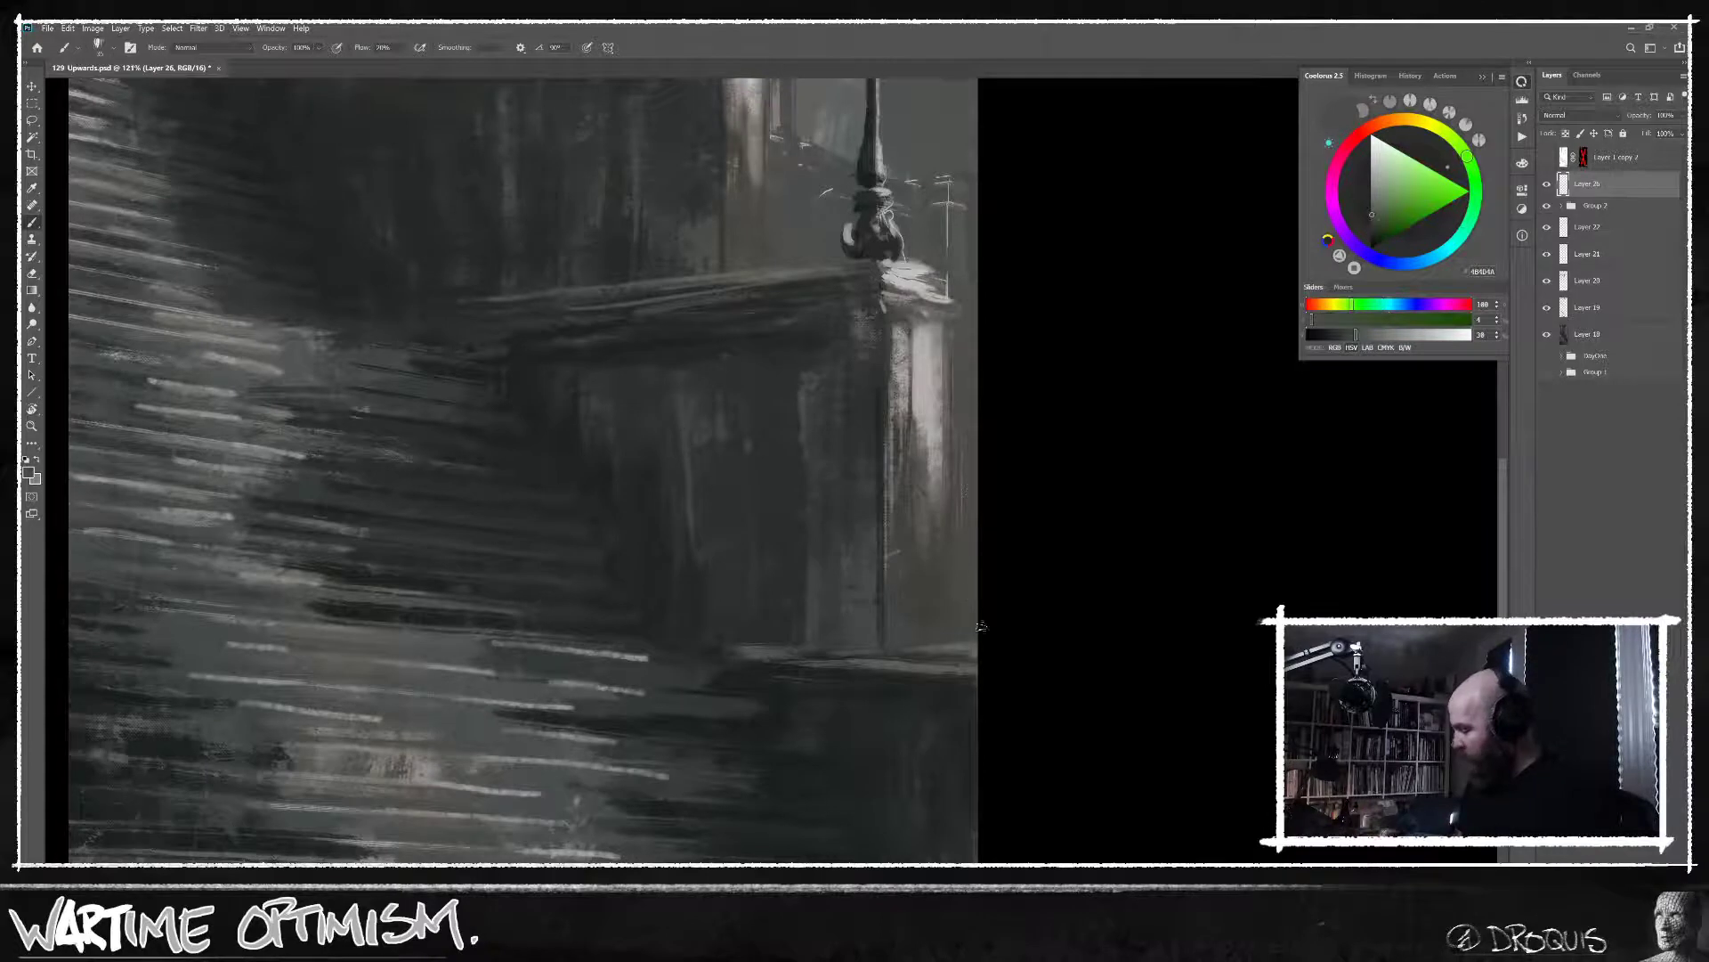
alt+click(961, 573)
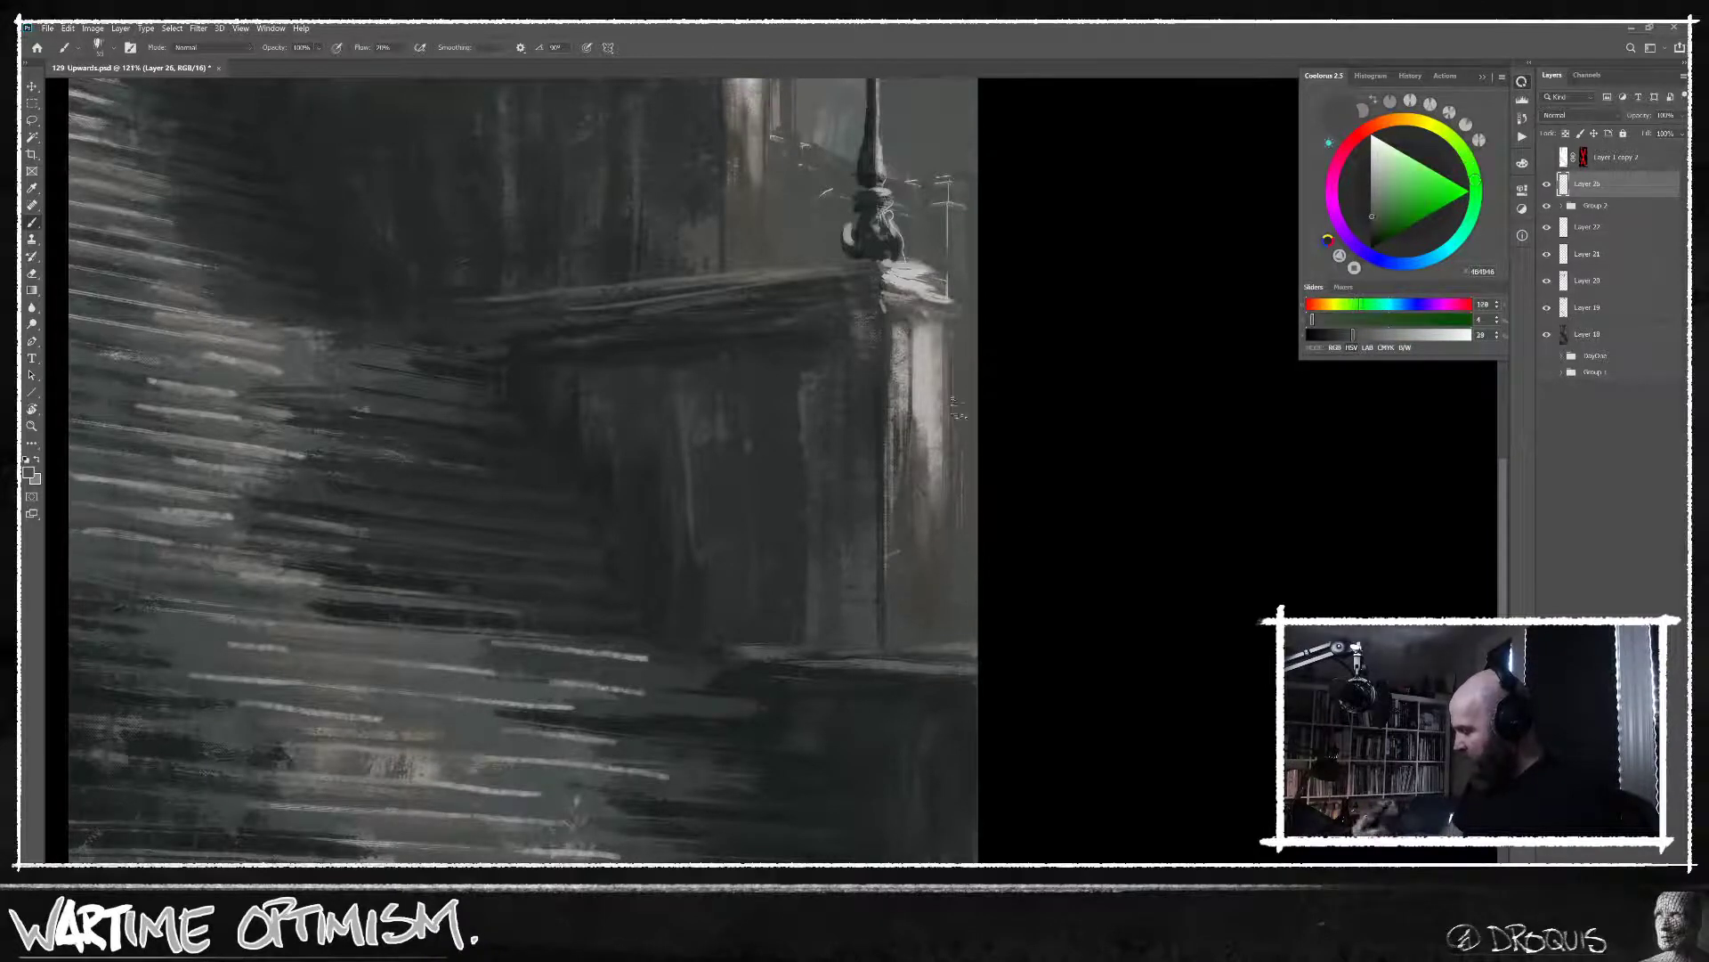
drag(872, 294, 910, 399)
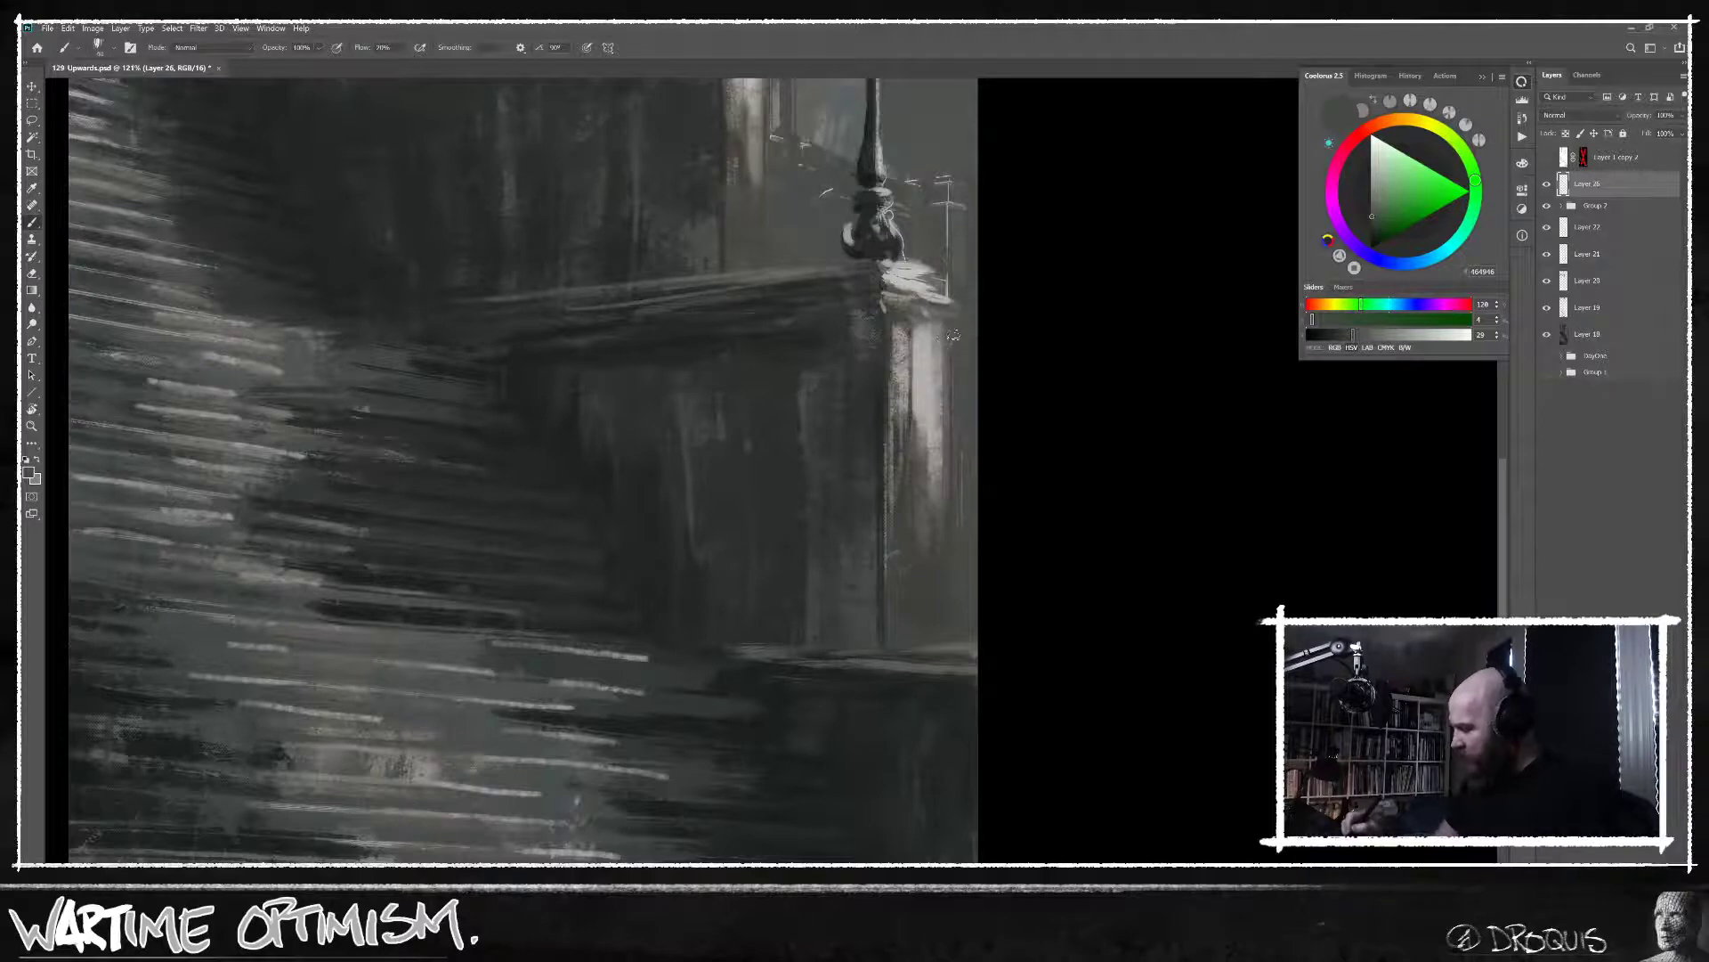
drag(952, 342, 958, 395)
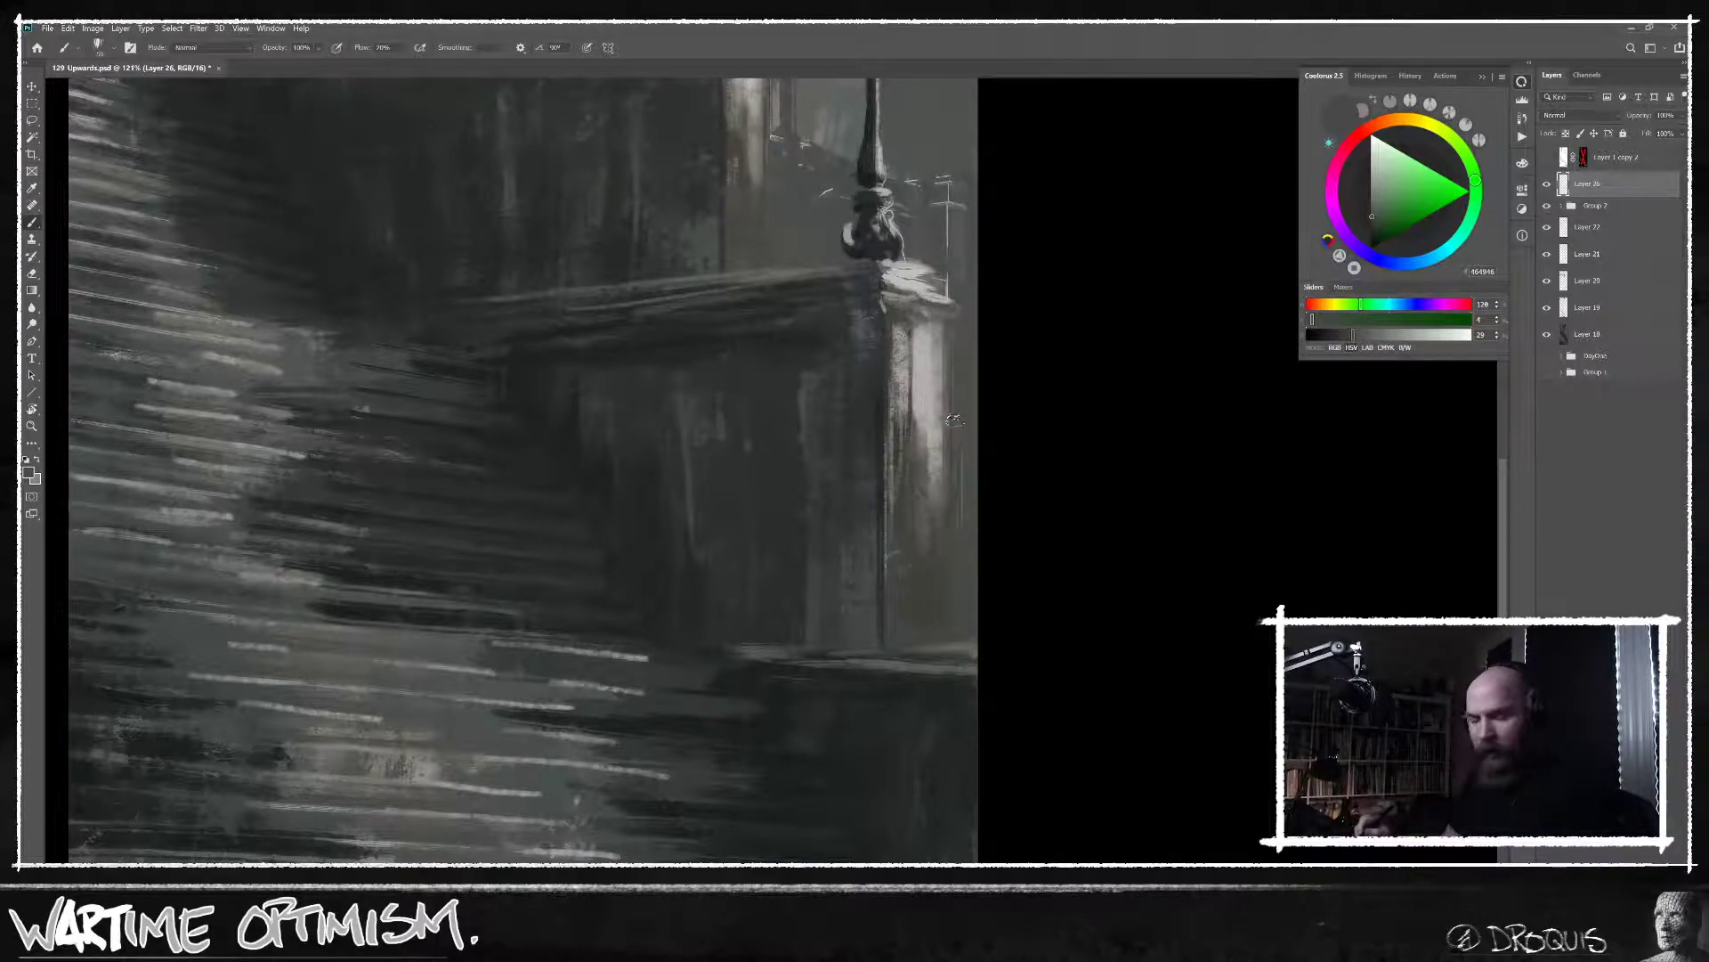
Set the brush flow to 40% and continue covering the outer edge of the lower pedestal with dark grey.
key(shift+4)
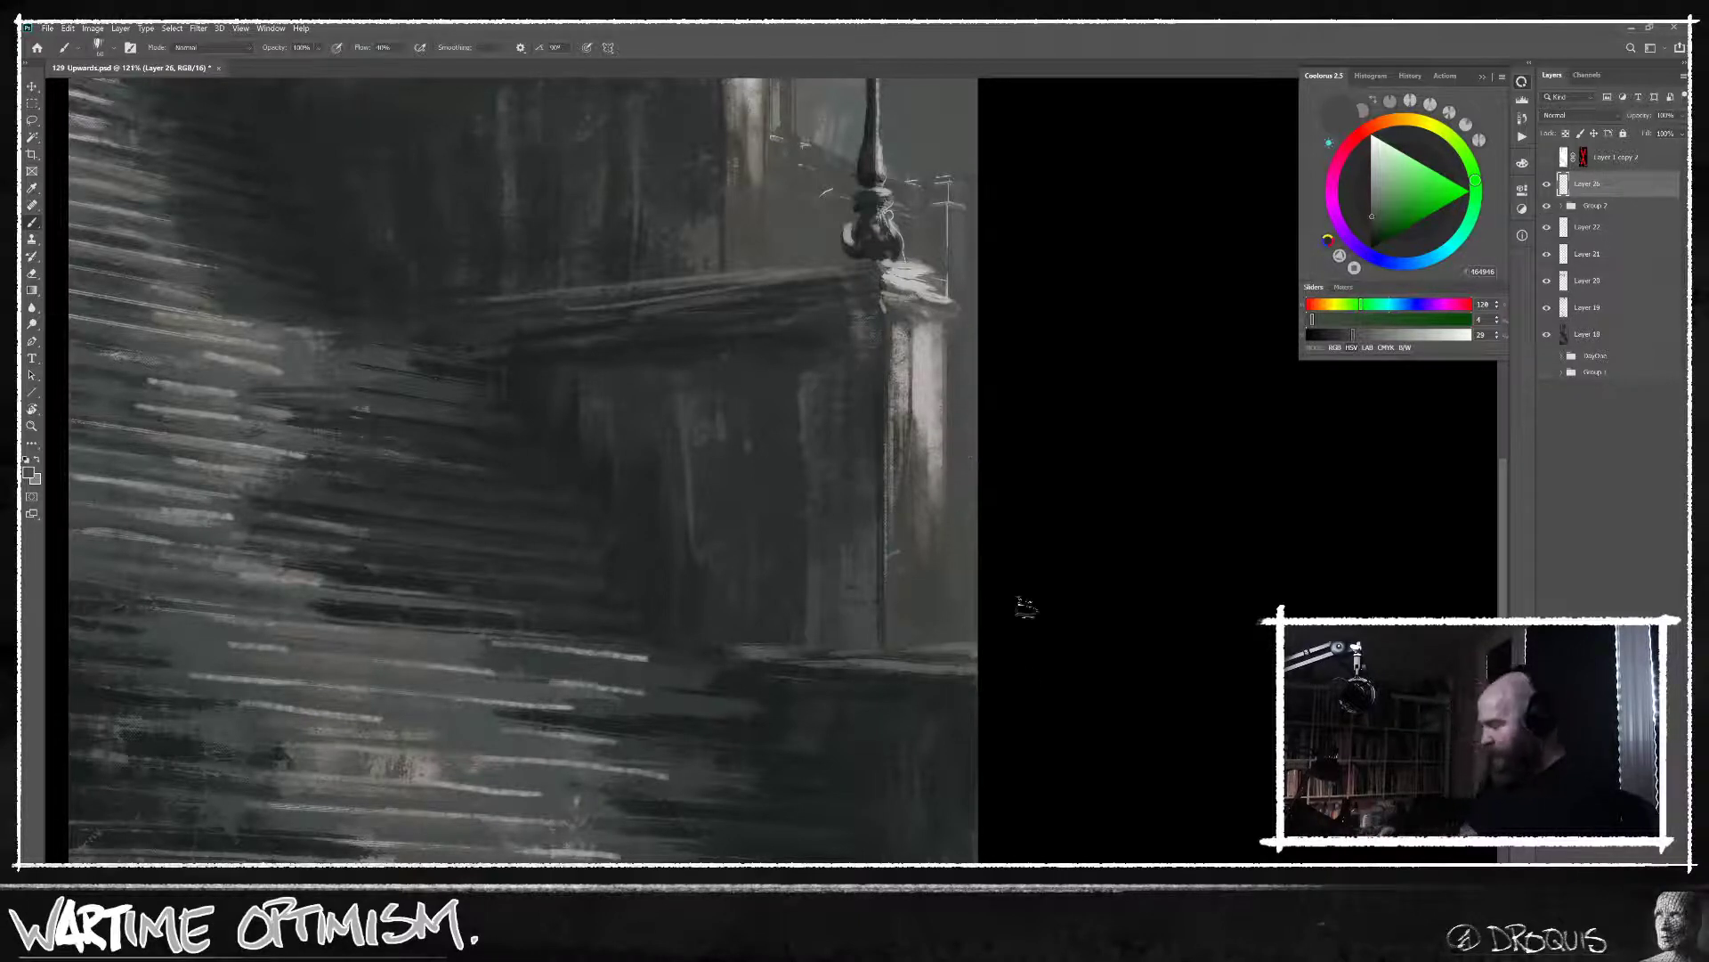
scroll(1072, 606, down, 1)
drag(1036, 550, 1038, 565)
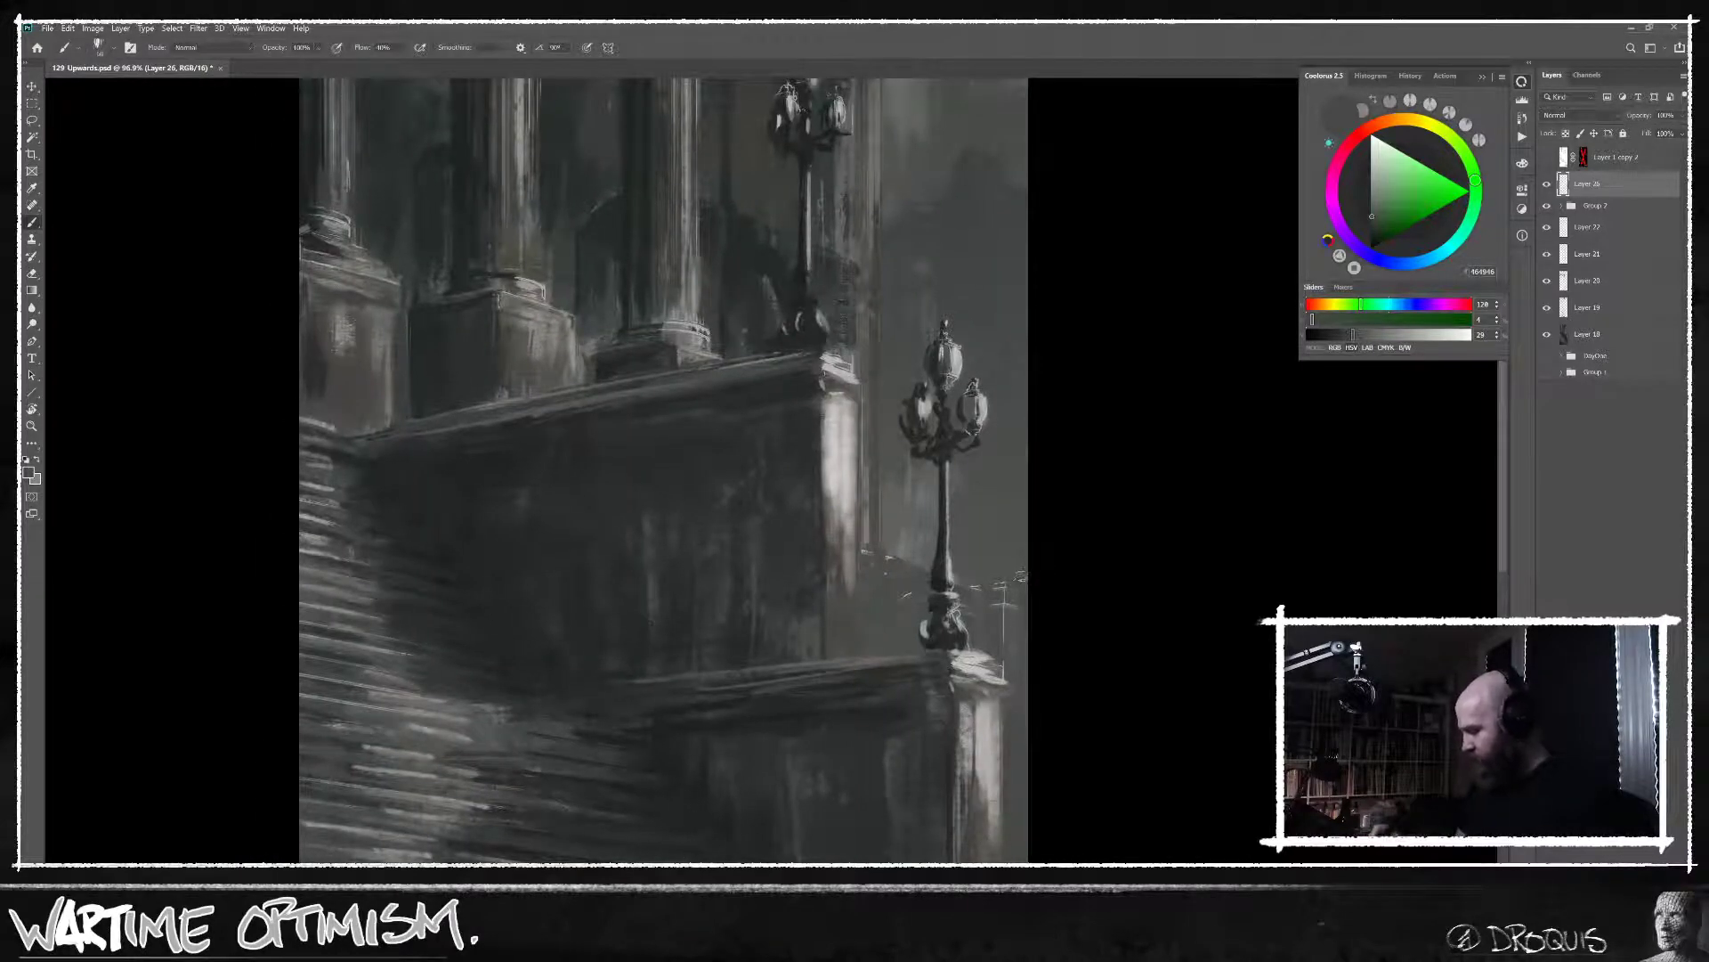
Sample dark and light greys and touch up the small background posts, the lower lamp's base and the foot of the upper pedestal.
alt+click(901, 613)
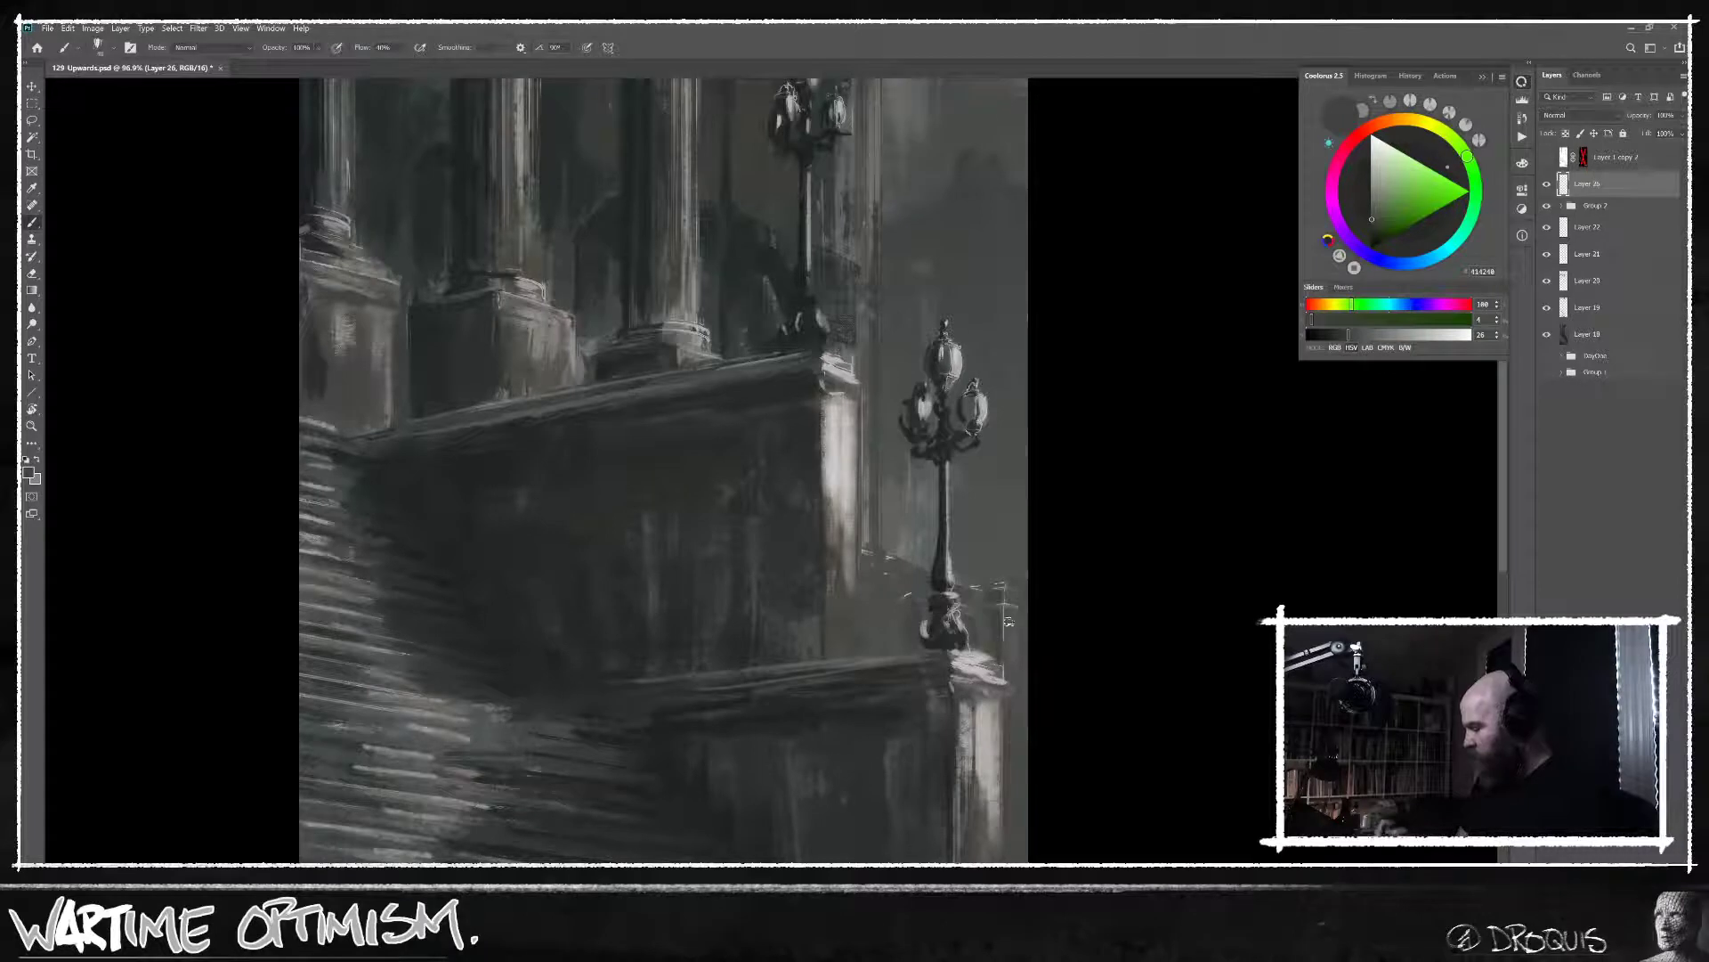
alt+click(1017, 652)
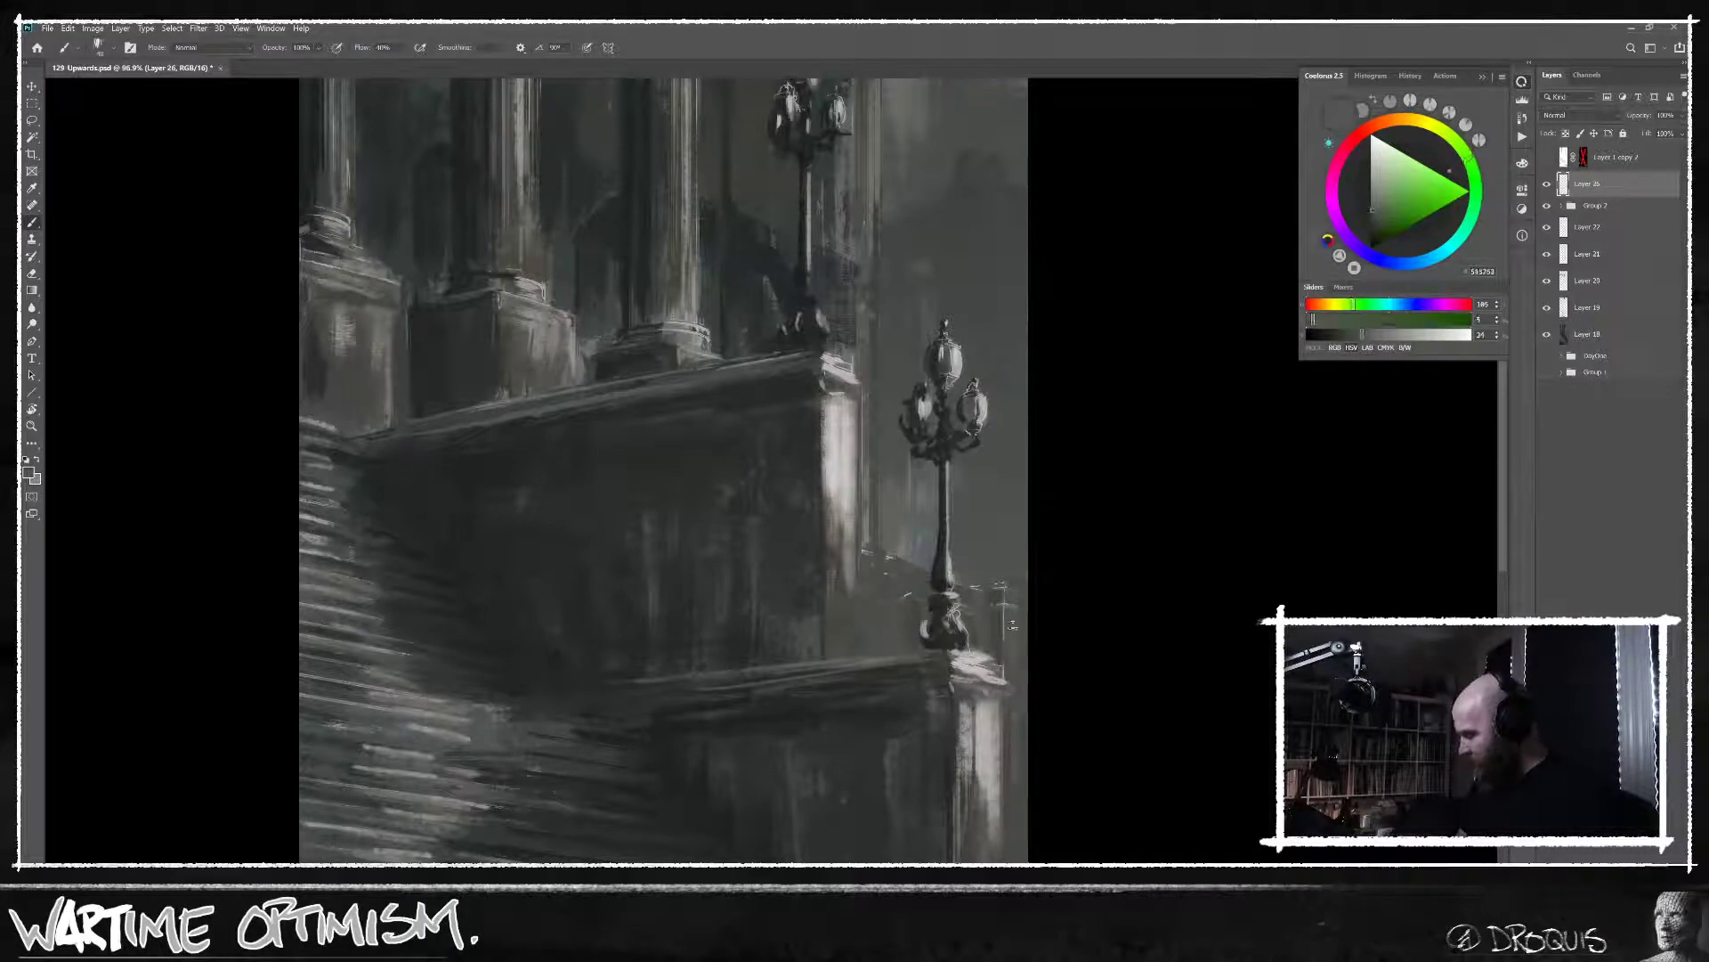
alt+click(1013, 688)
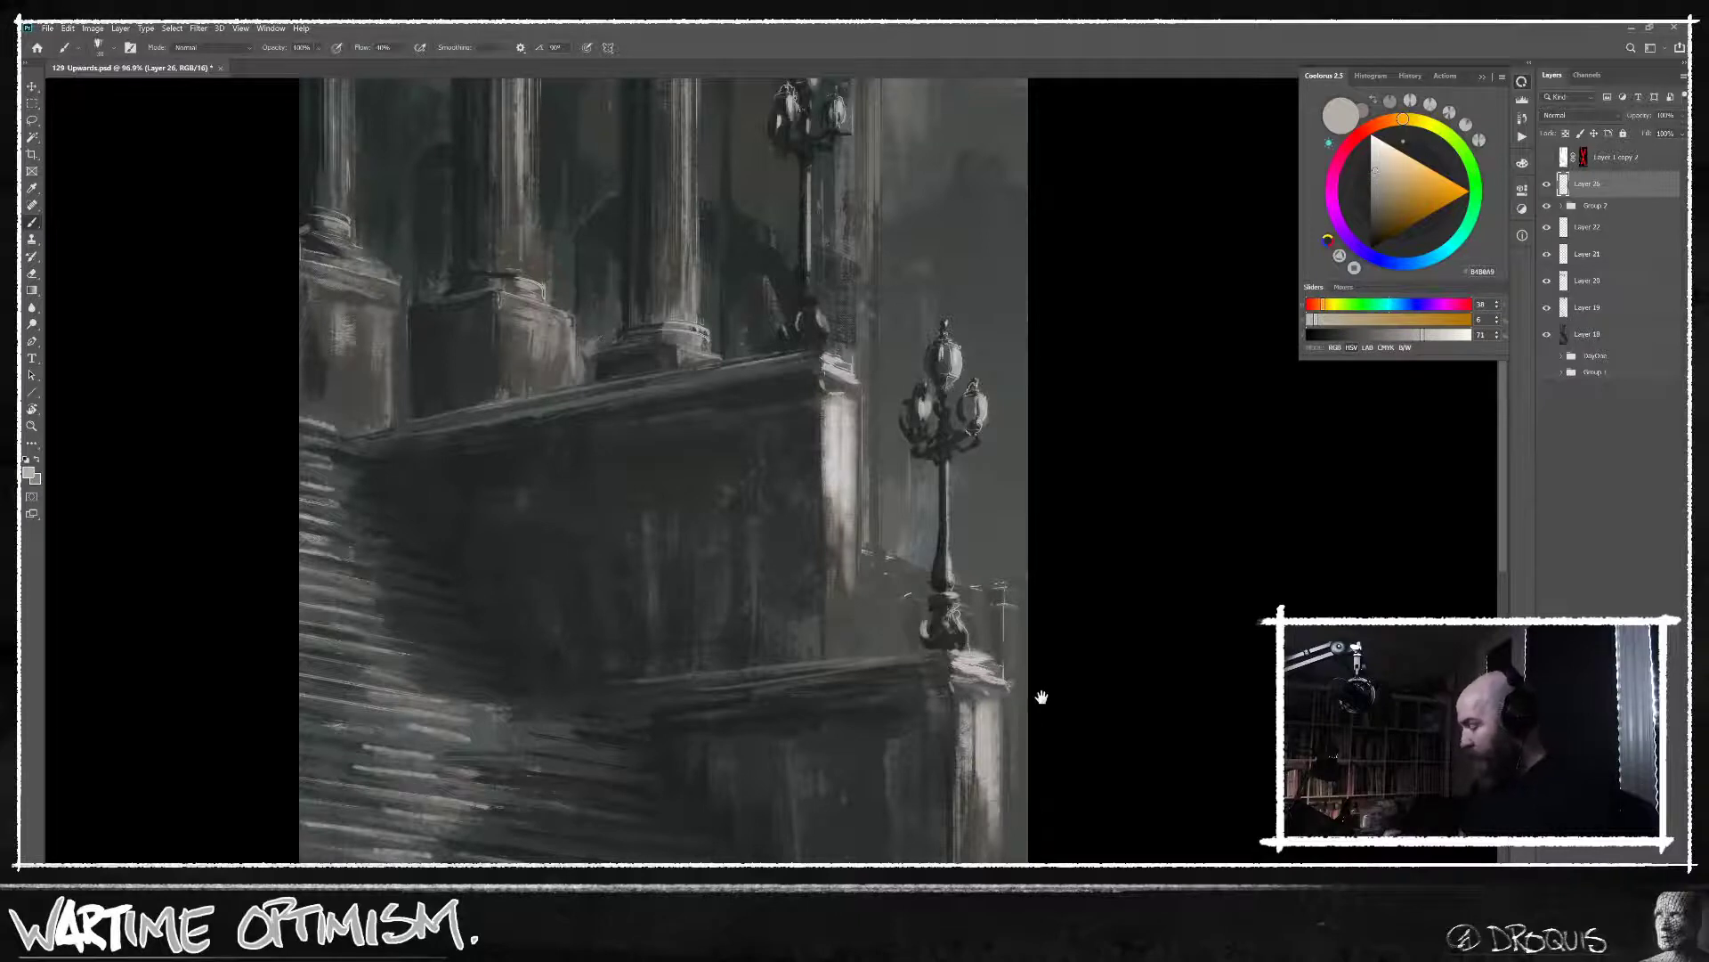
drag(1042, 698, 1081, 666)
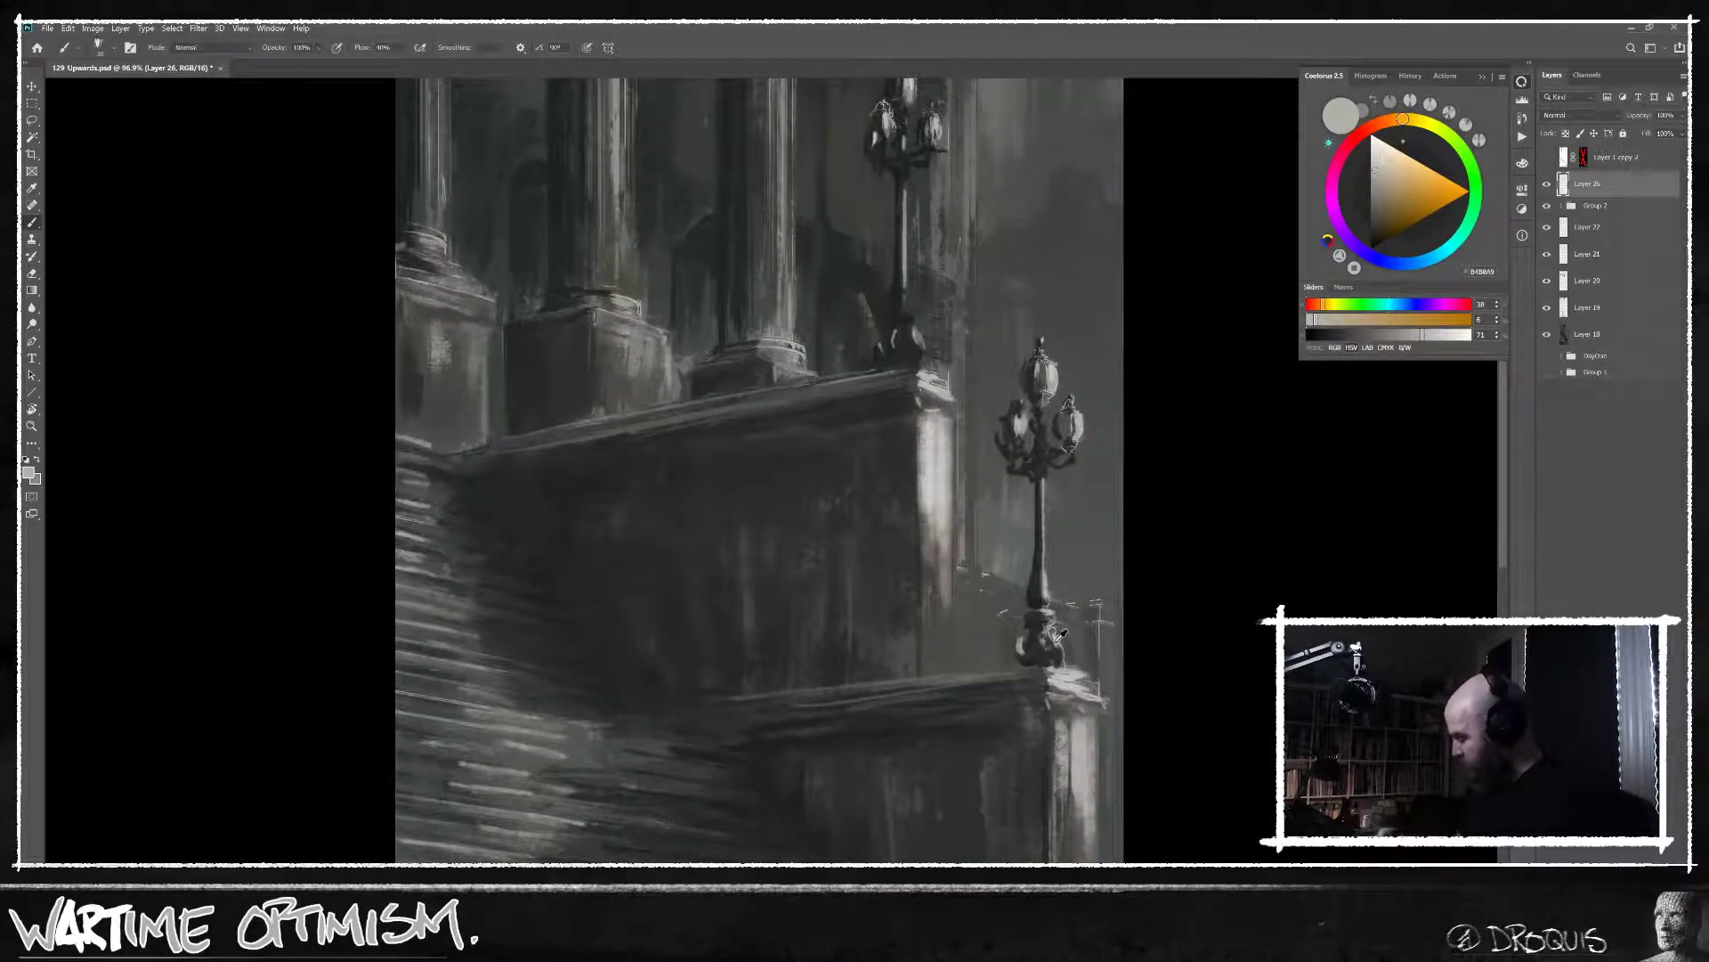
alt+click(1053, 631)
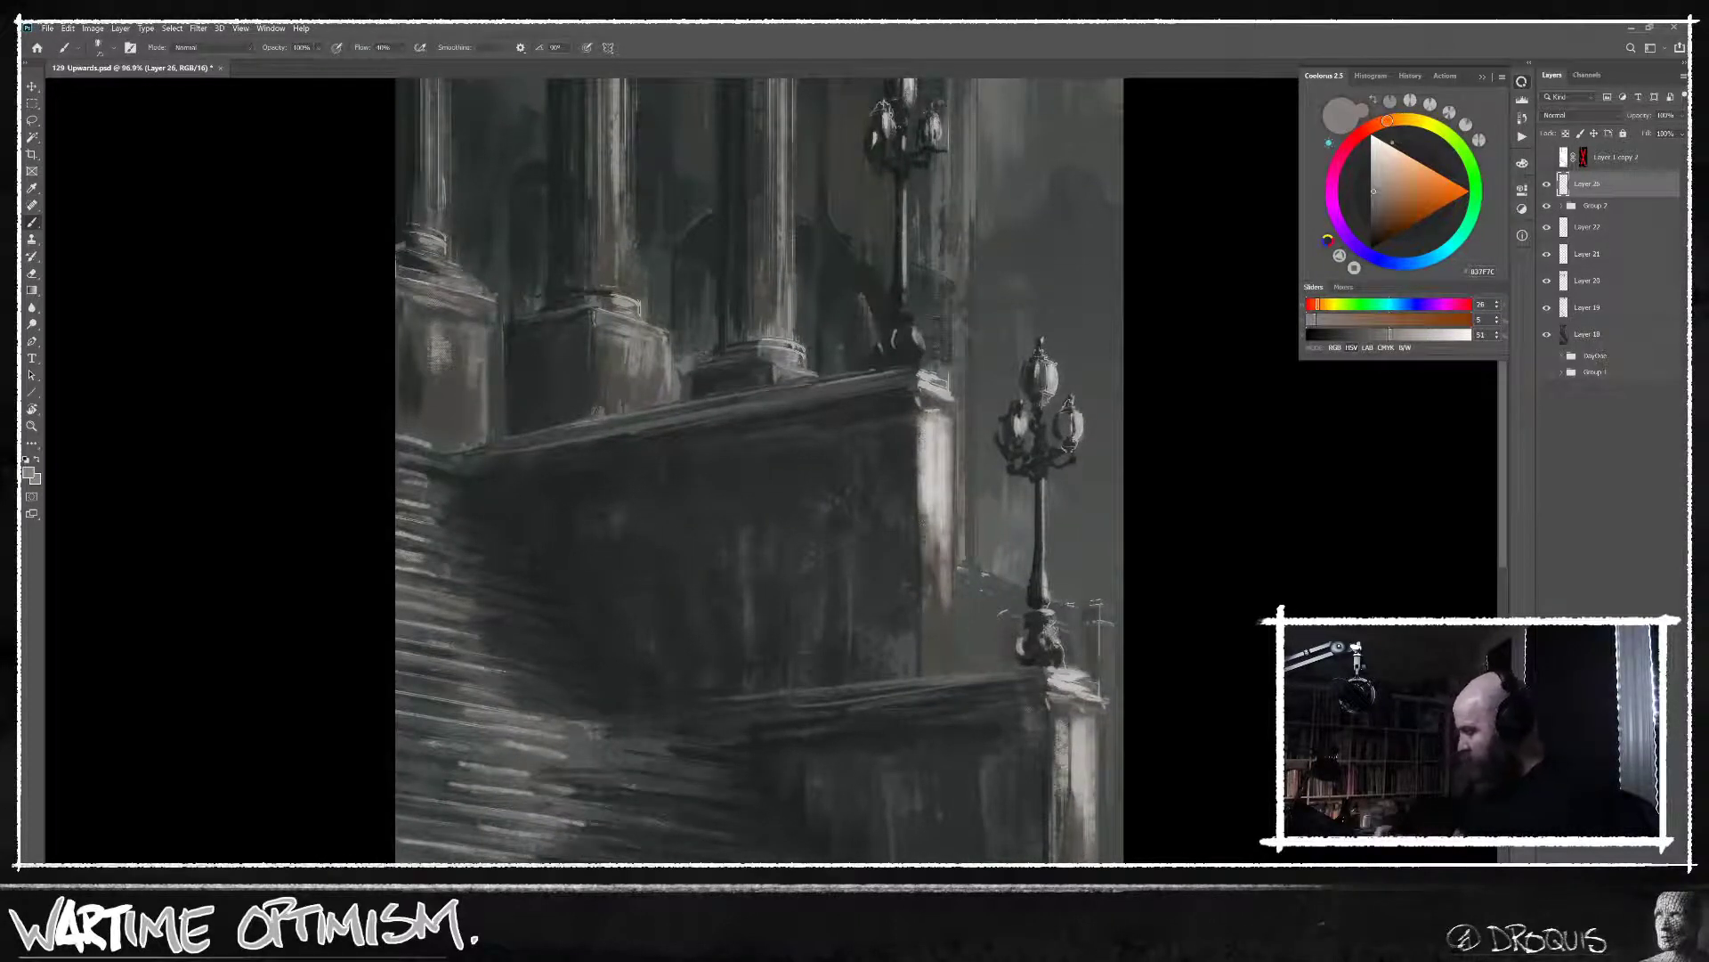
alt+click(1053, 610)
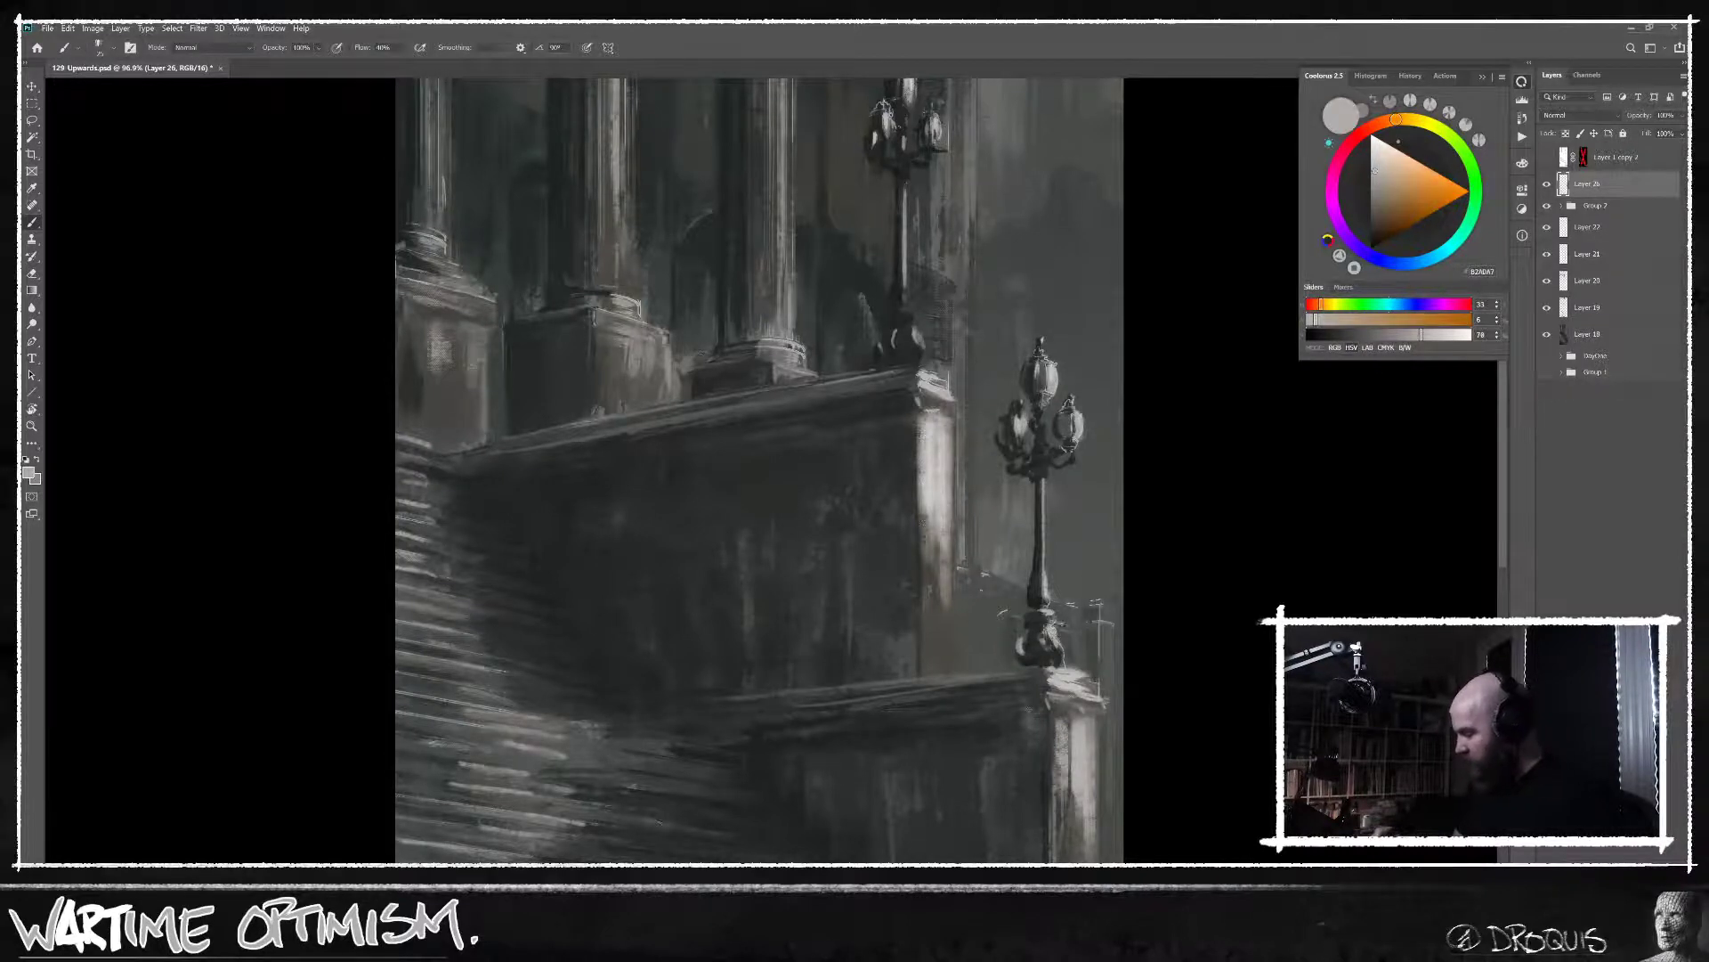
scroll(1177, 677, down, 5)
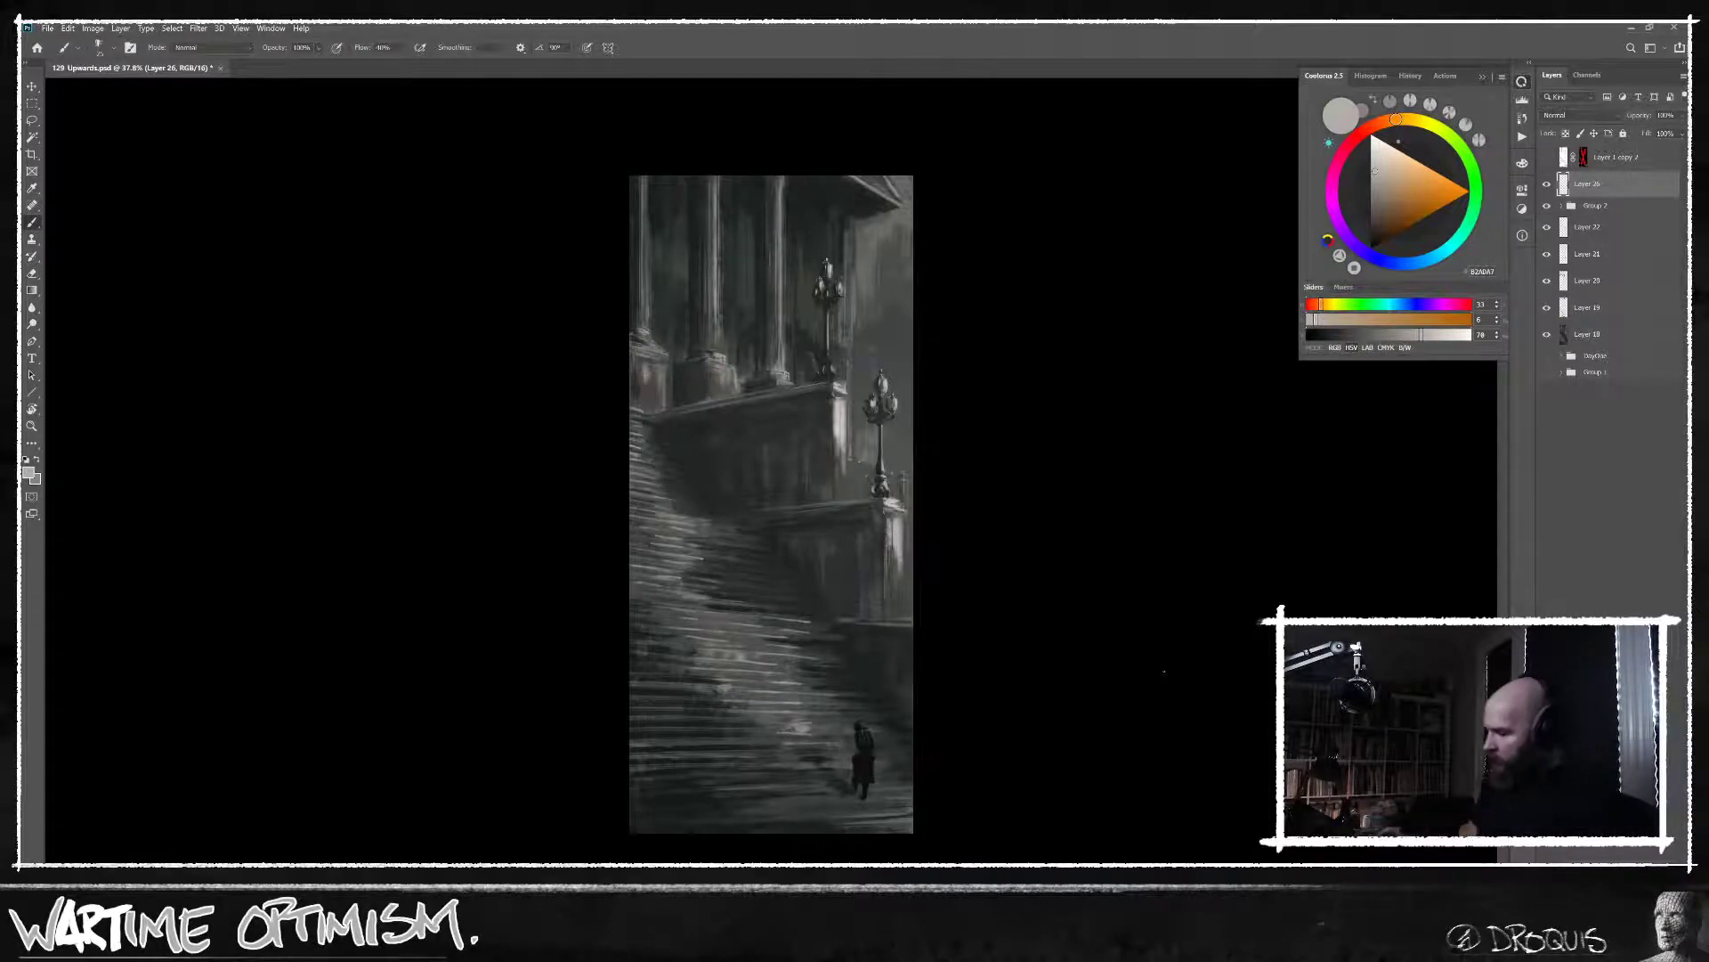
scroll(858, 474, up, 4)
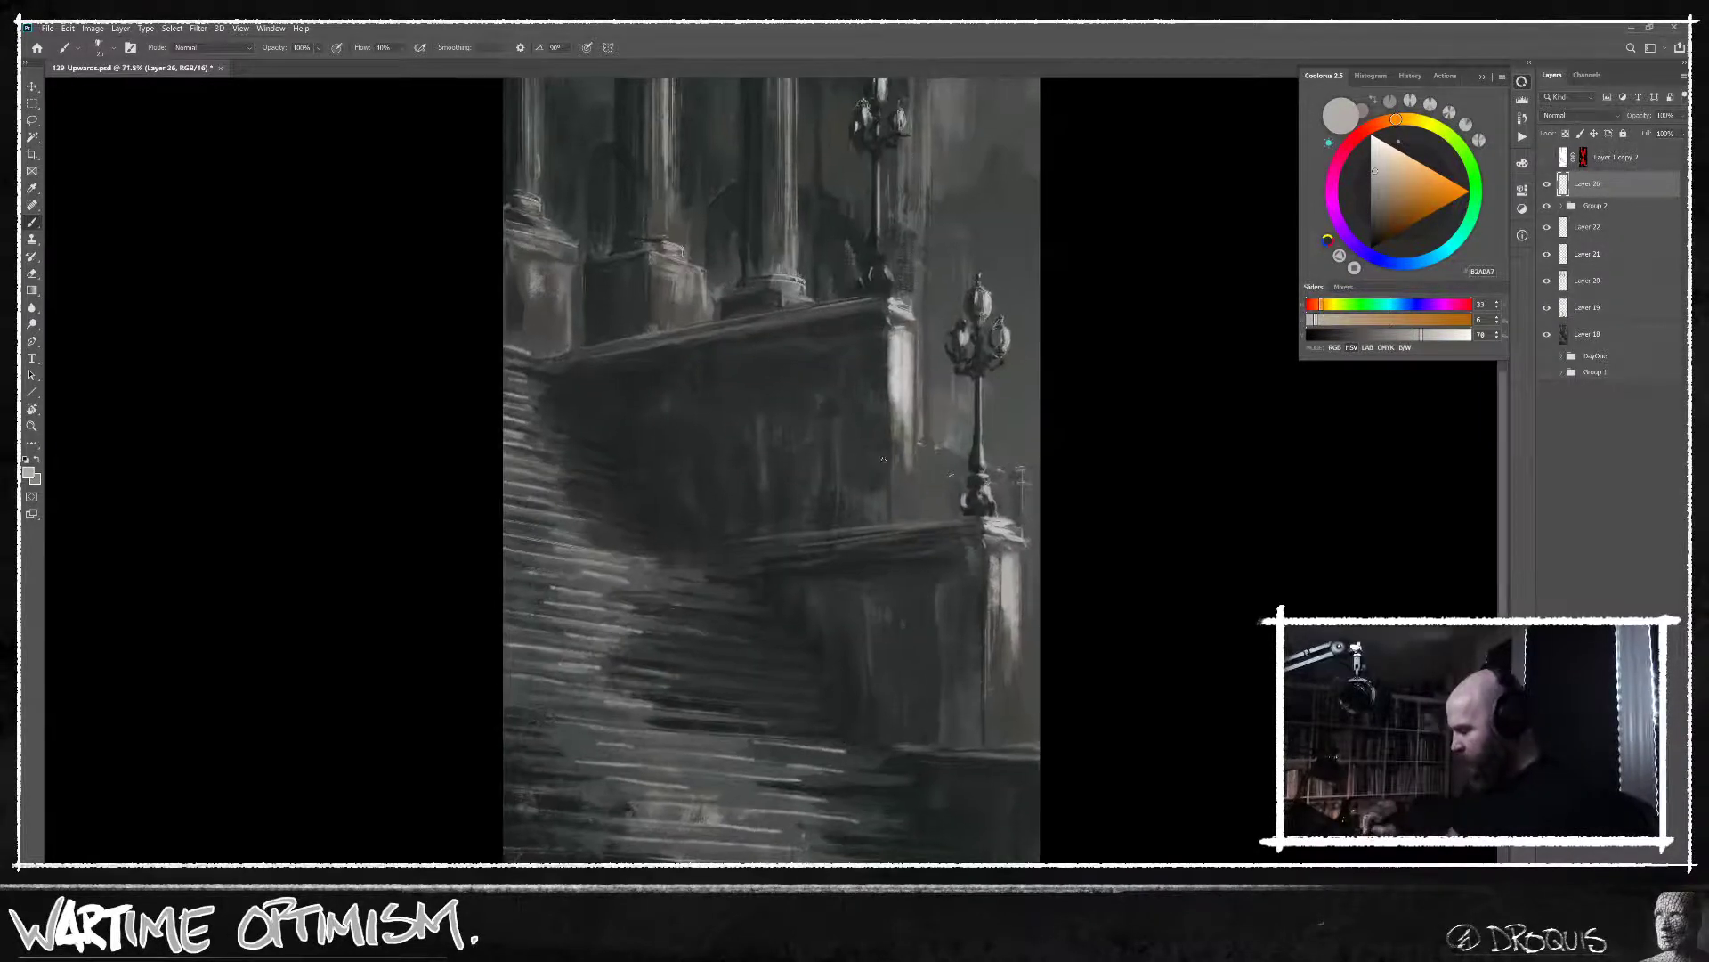
alt+click(920, 487)
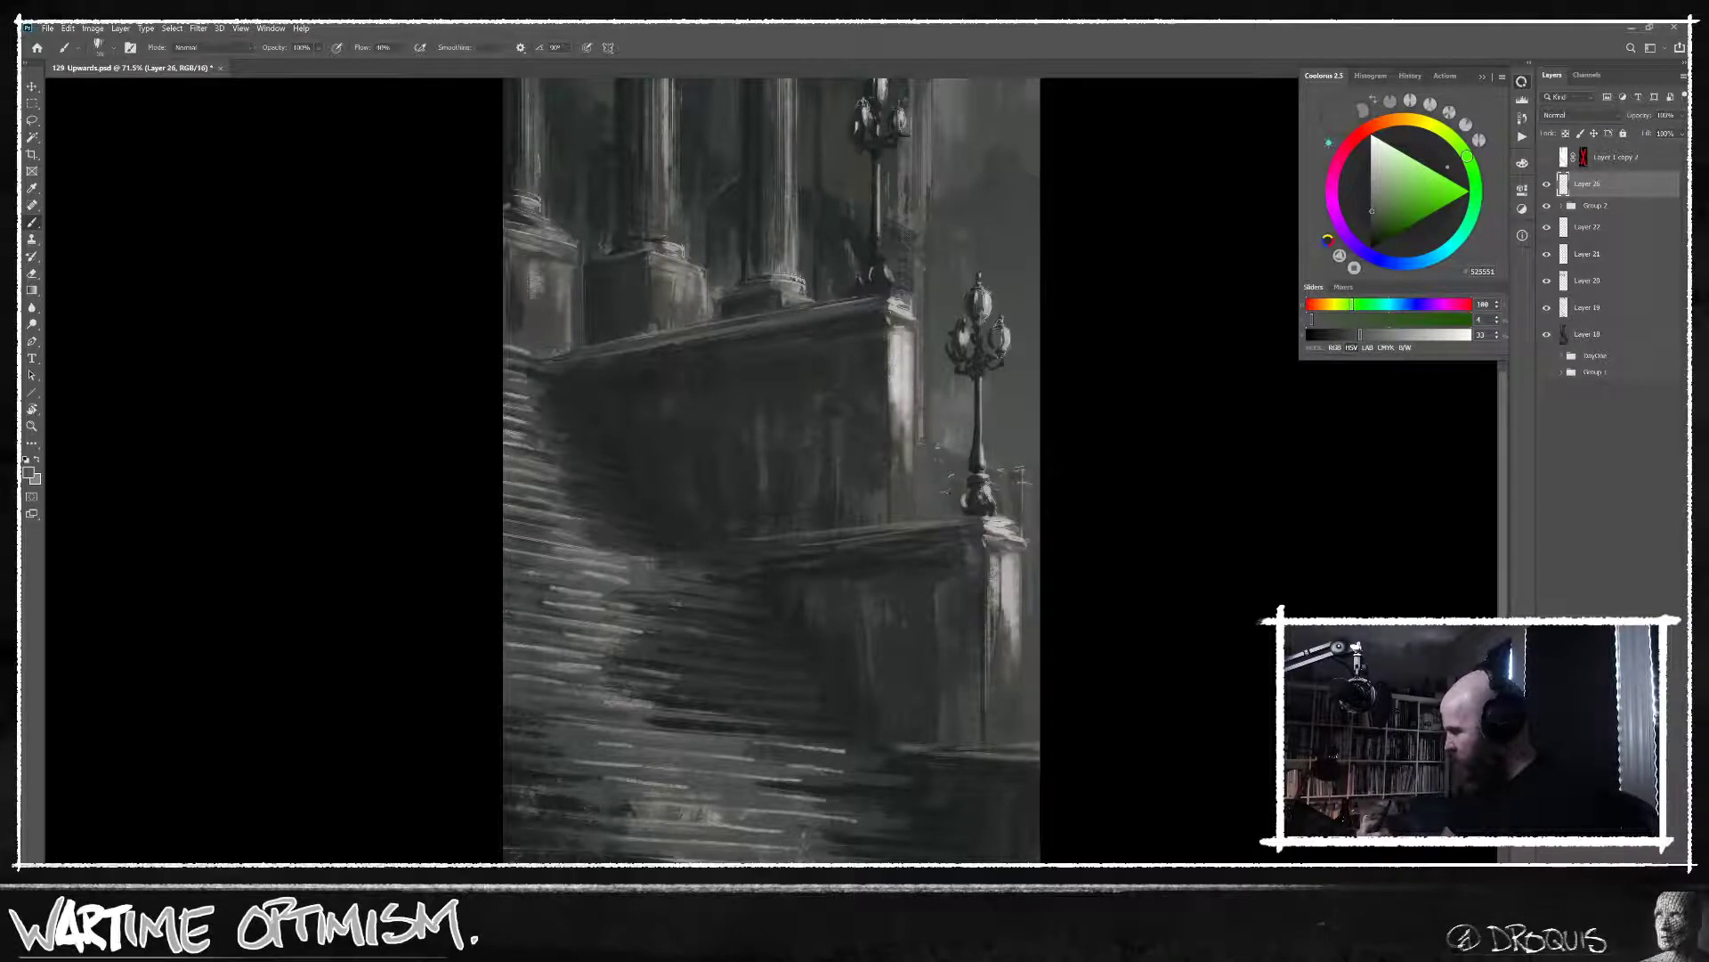
Compare the painting with and without the current layer, and rename that layer Edges.
scroll(1133, 641, down, 3)
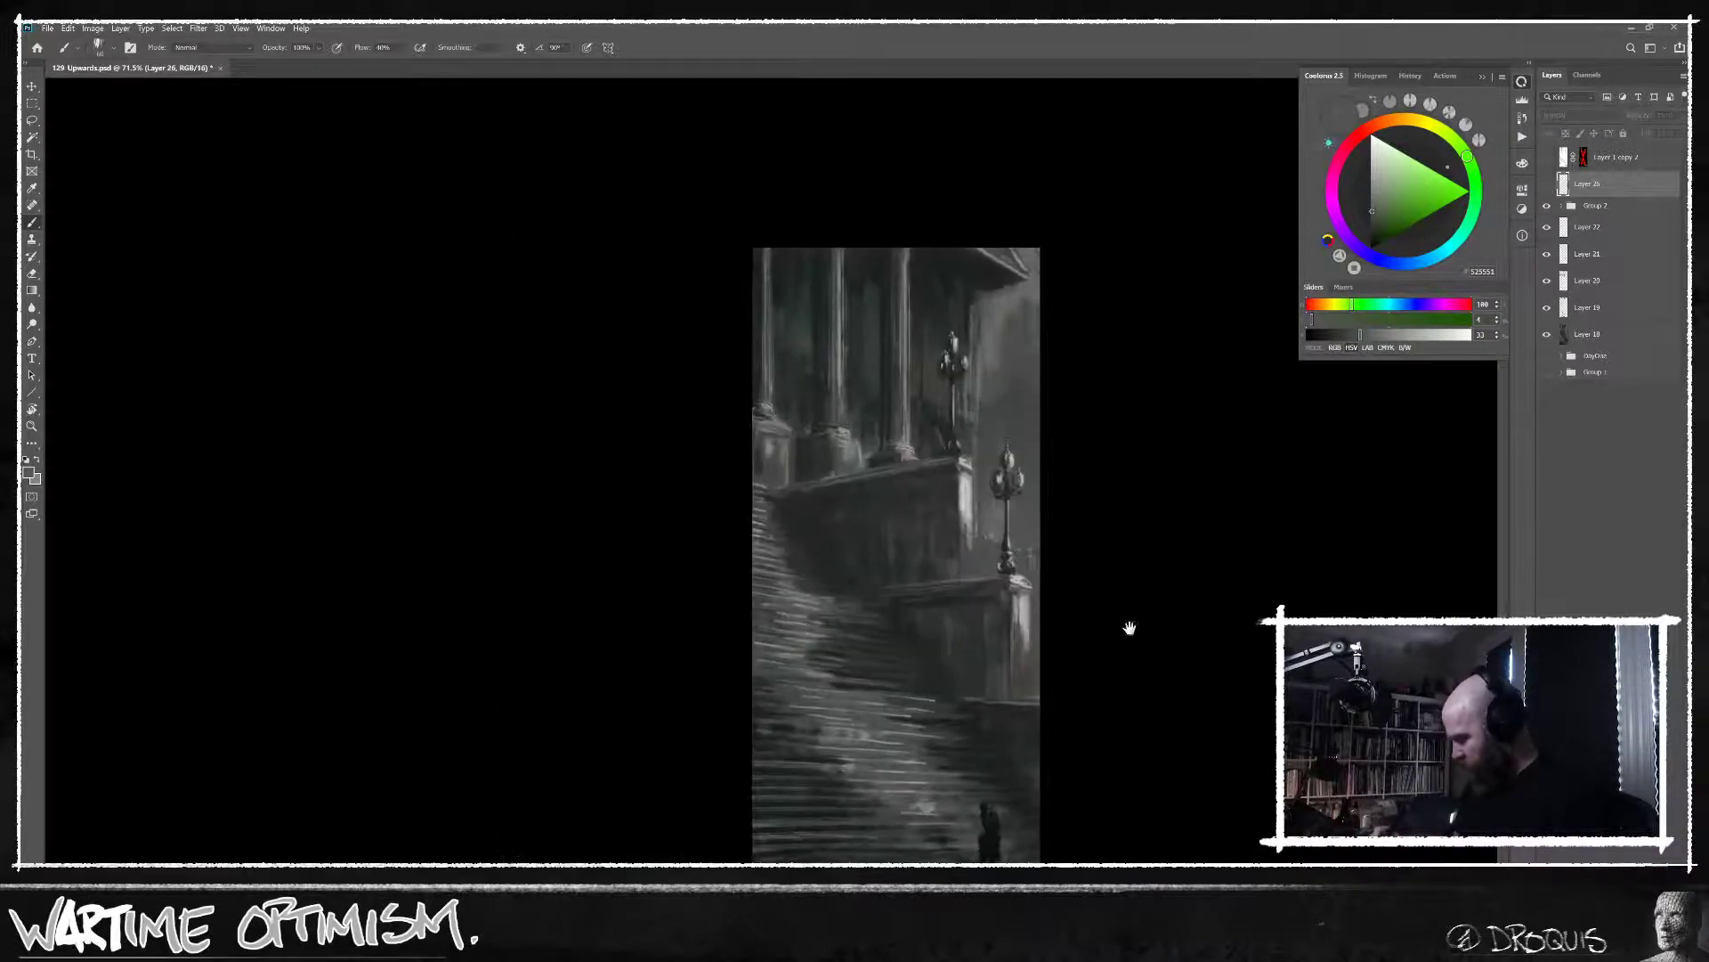
click(1548, 184)
double_click(1589, 185)
text(Edg)
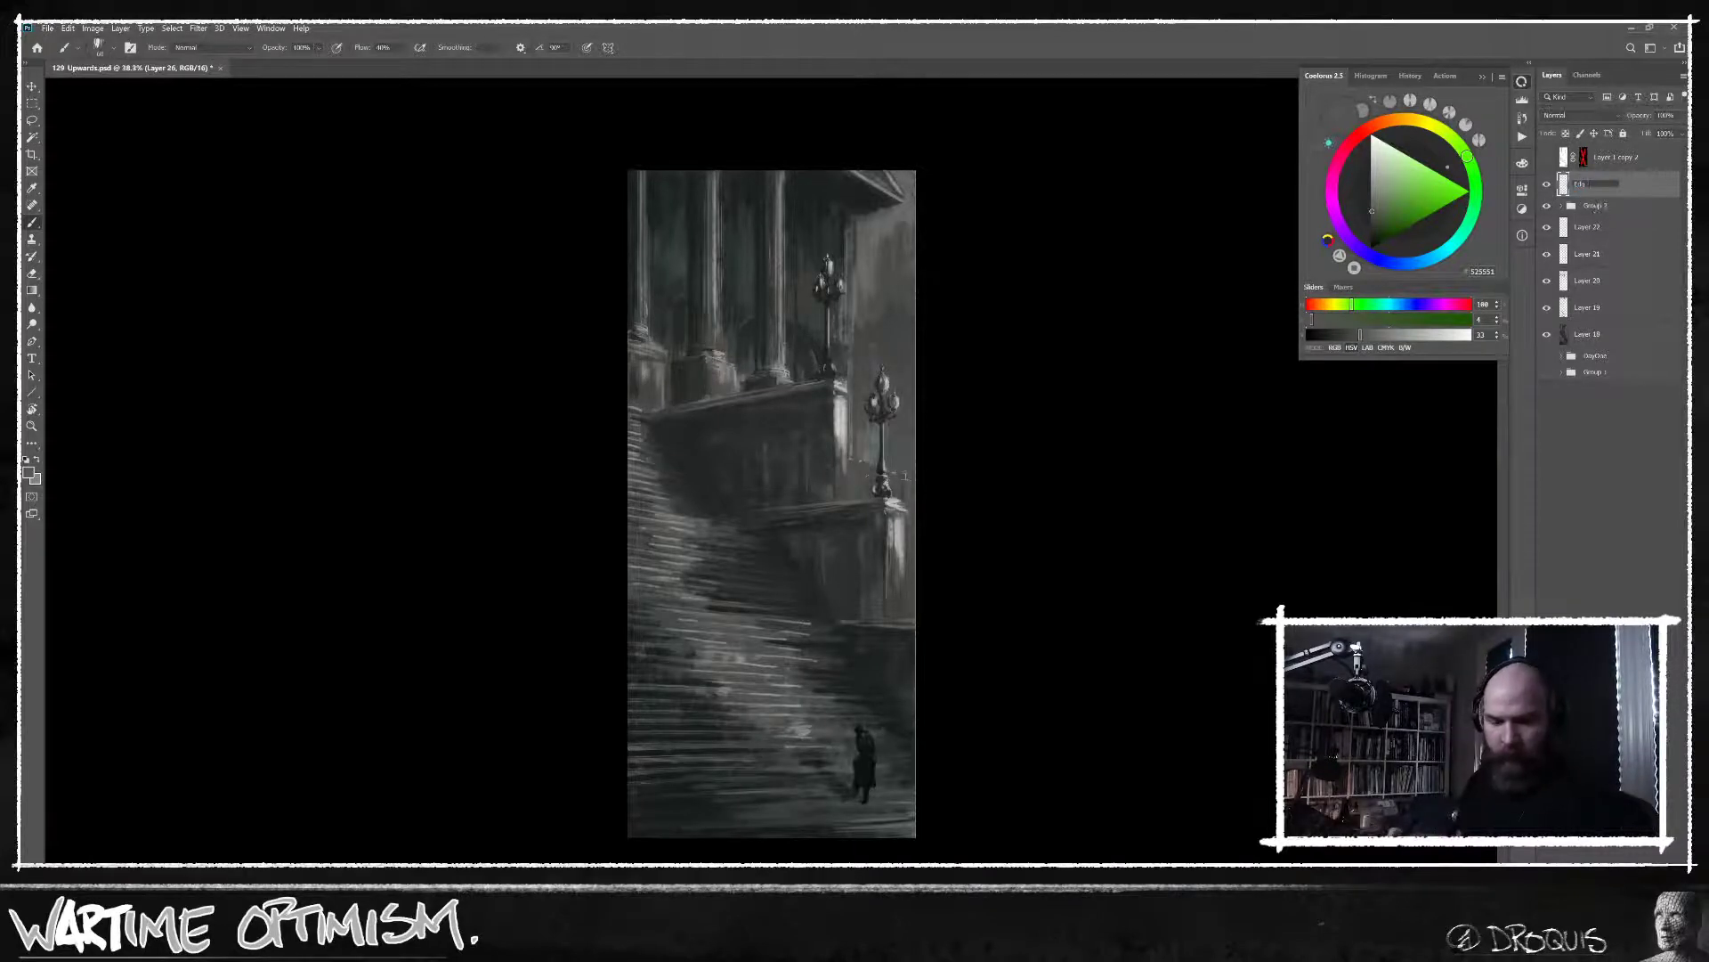
text(es)
key(Return)
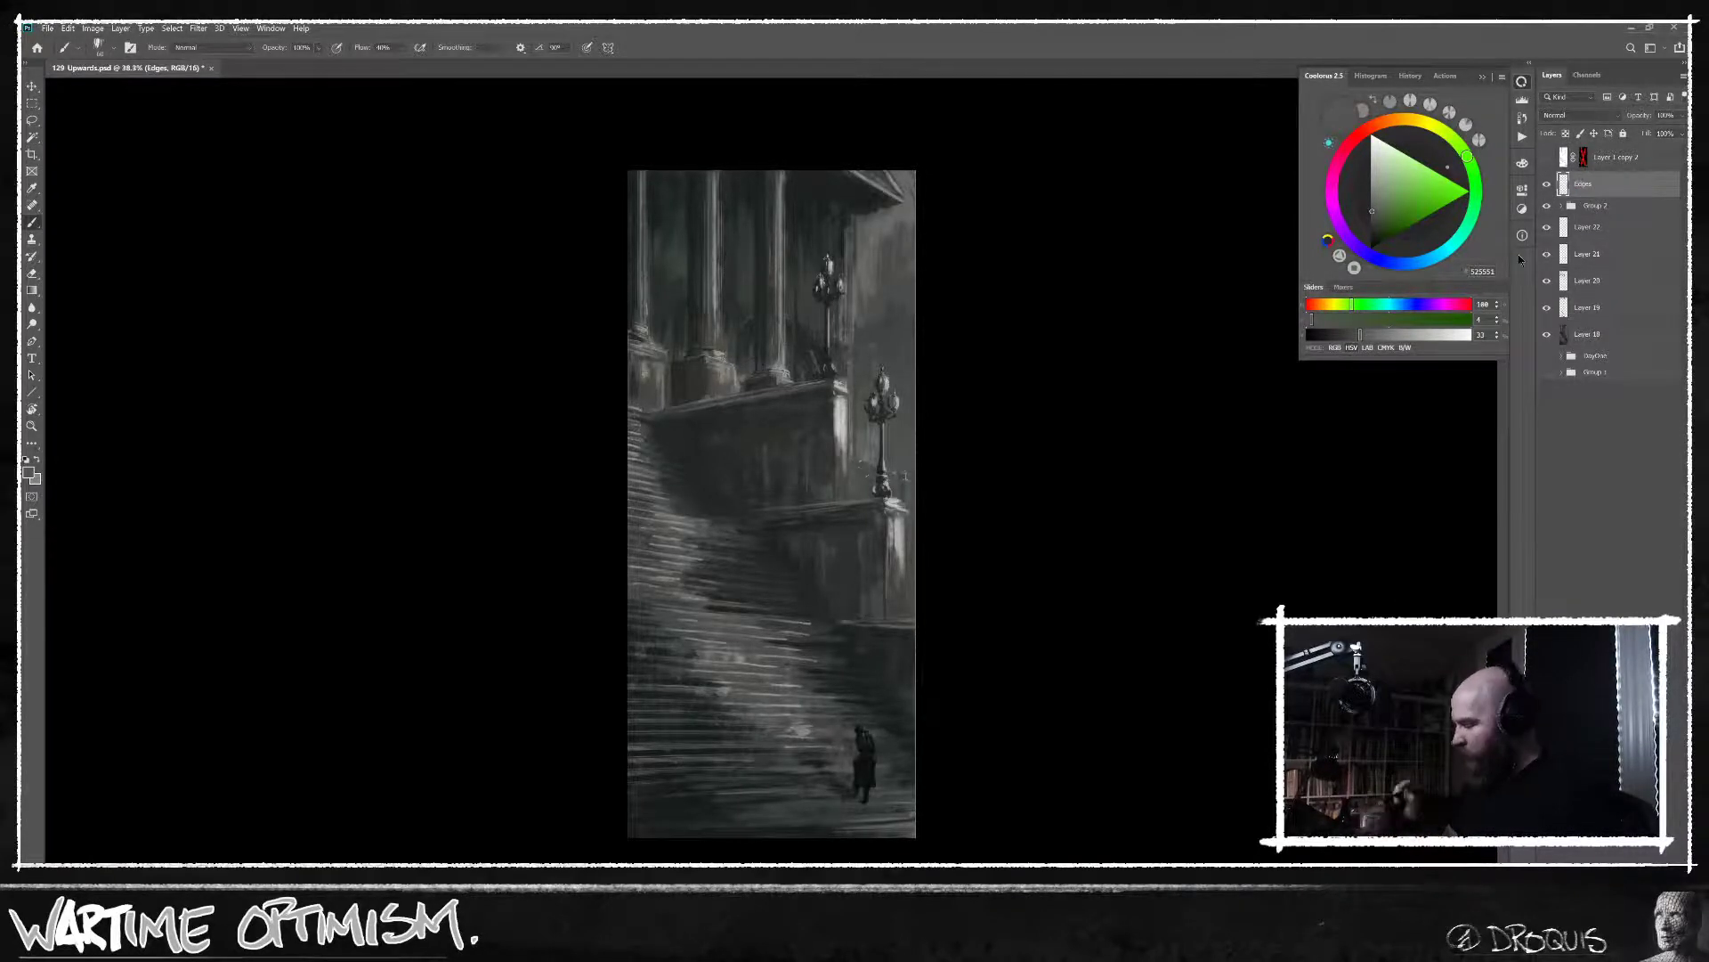
Sample a dark and a light grey and paint a thin bright edge down the upper pedestal's front corner.
key(ctrl+plus)
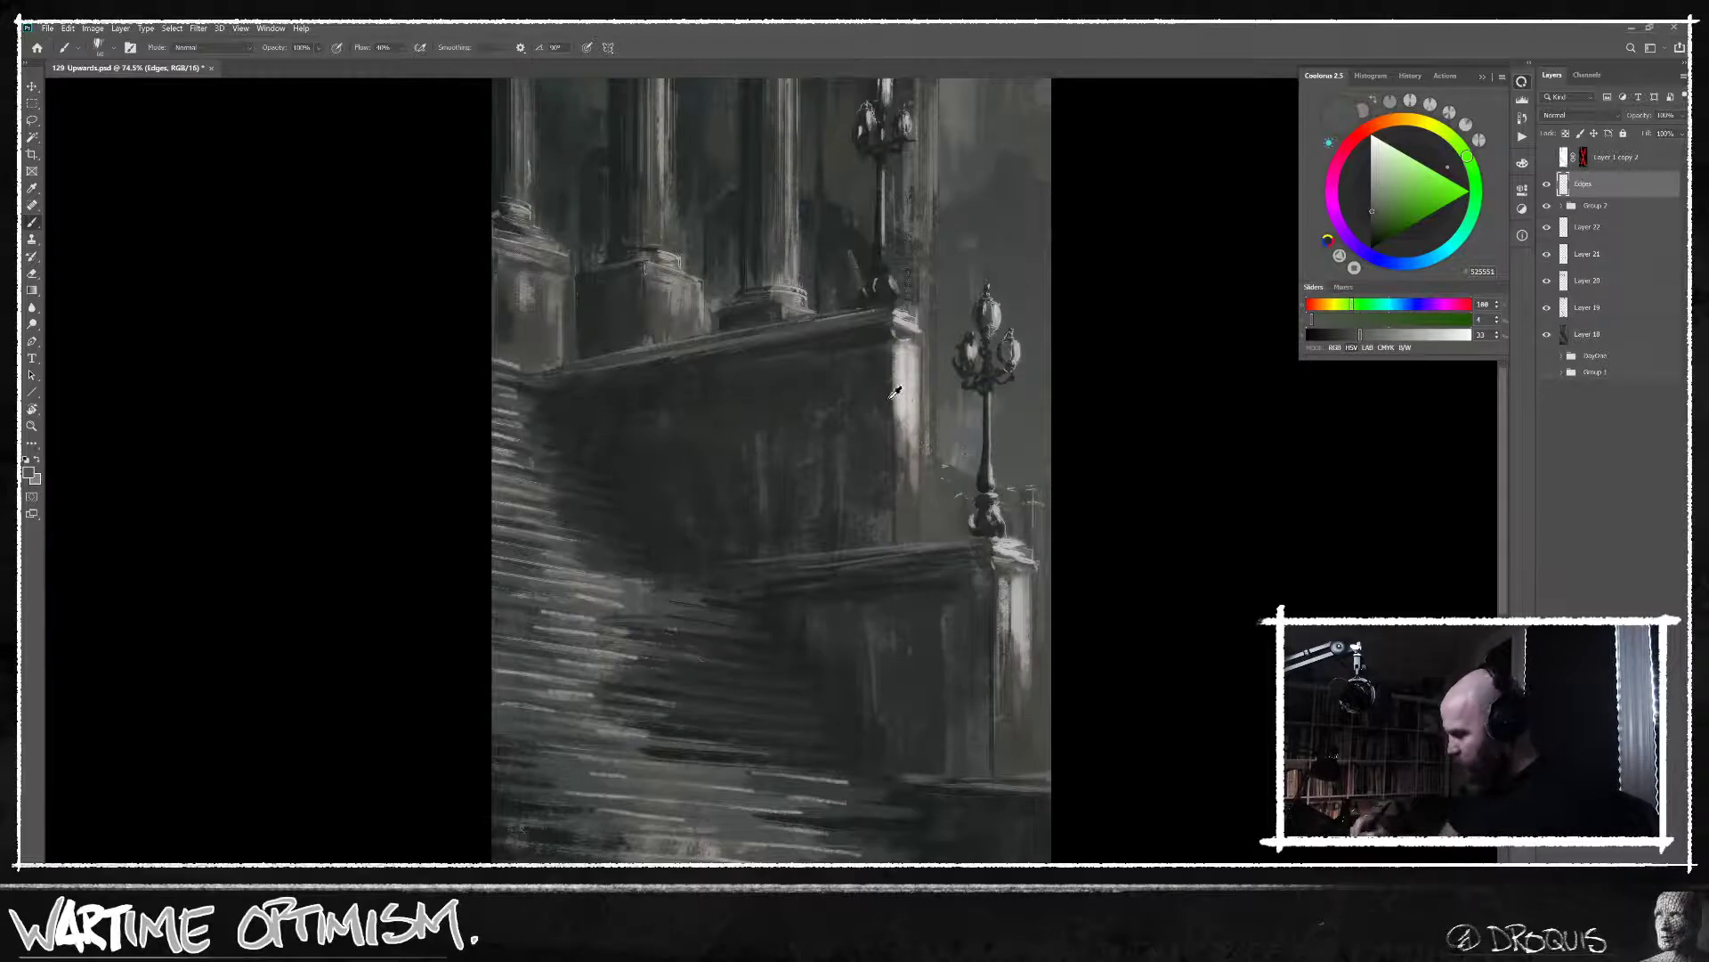
alt+click(891, 397)
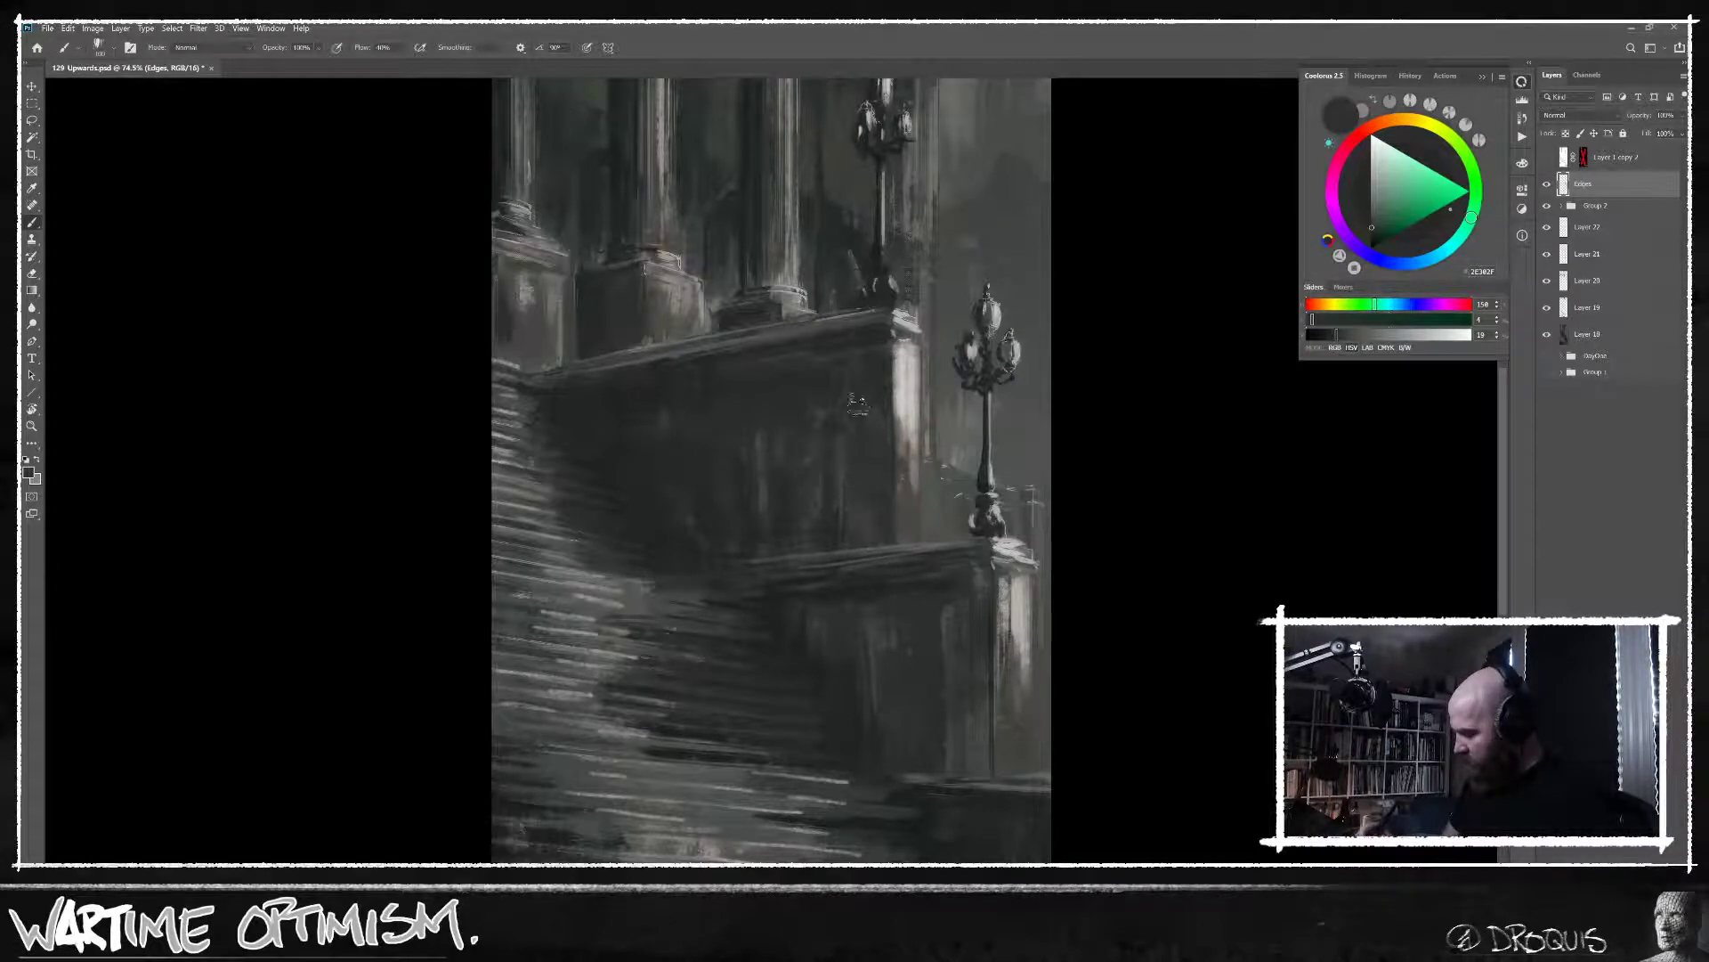
alt+click(895, 468)
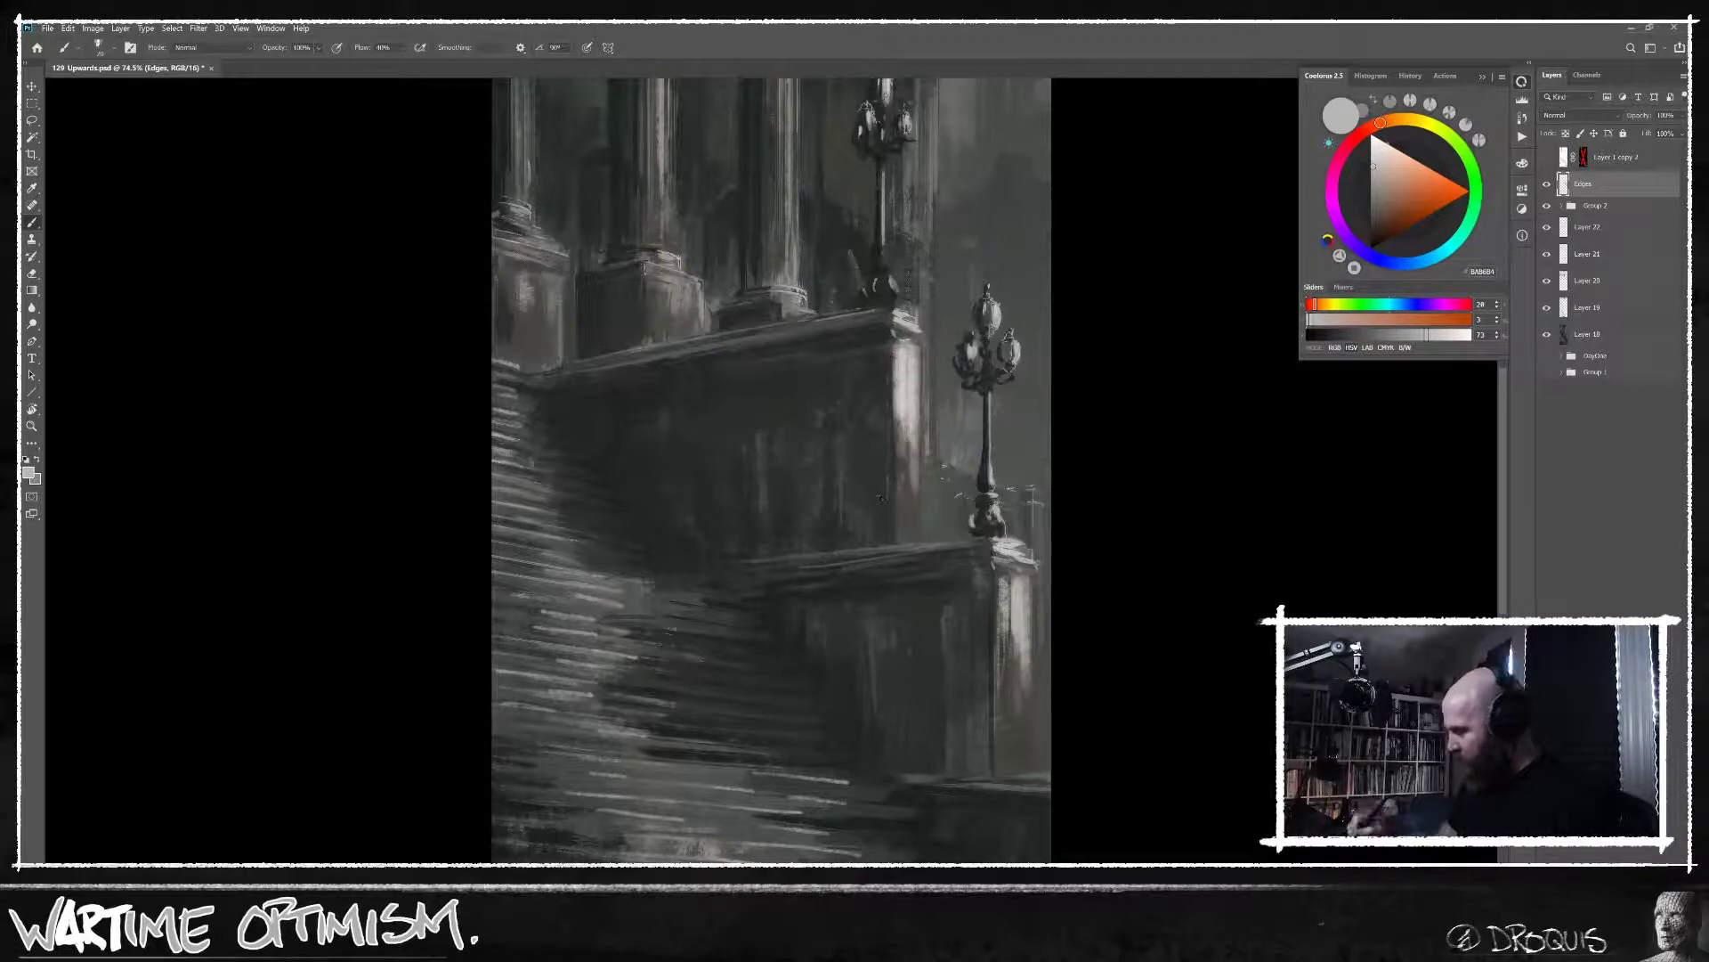
drag(887, 456, 888, 507)
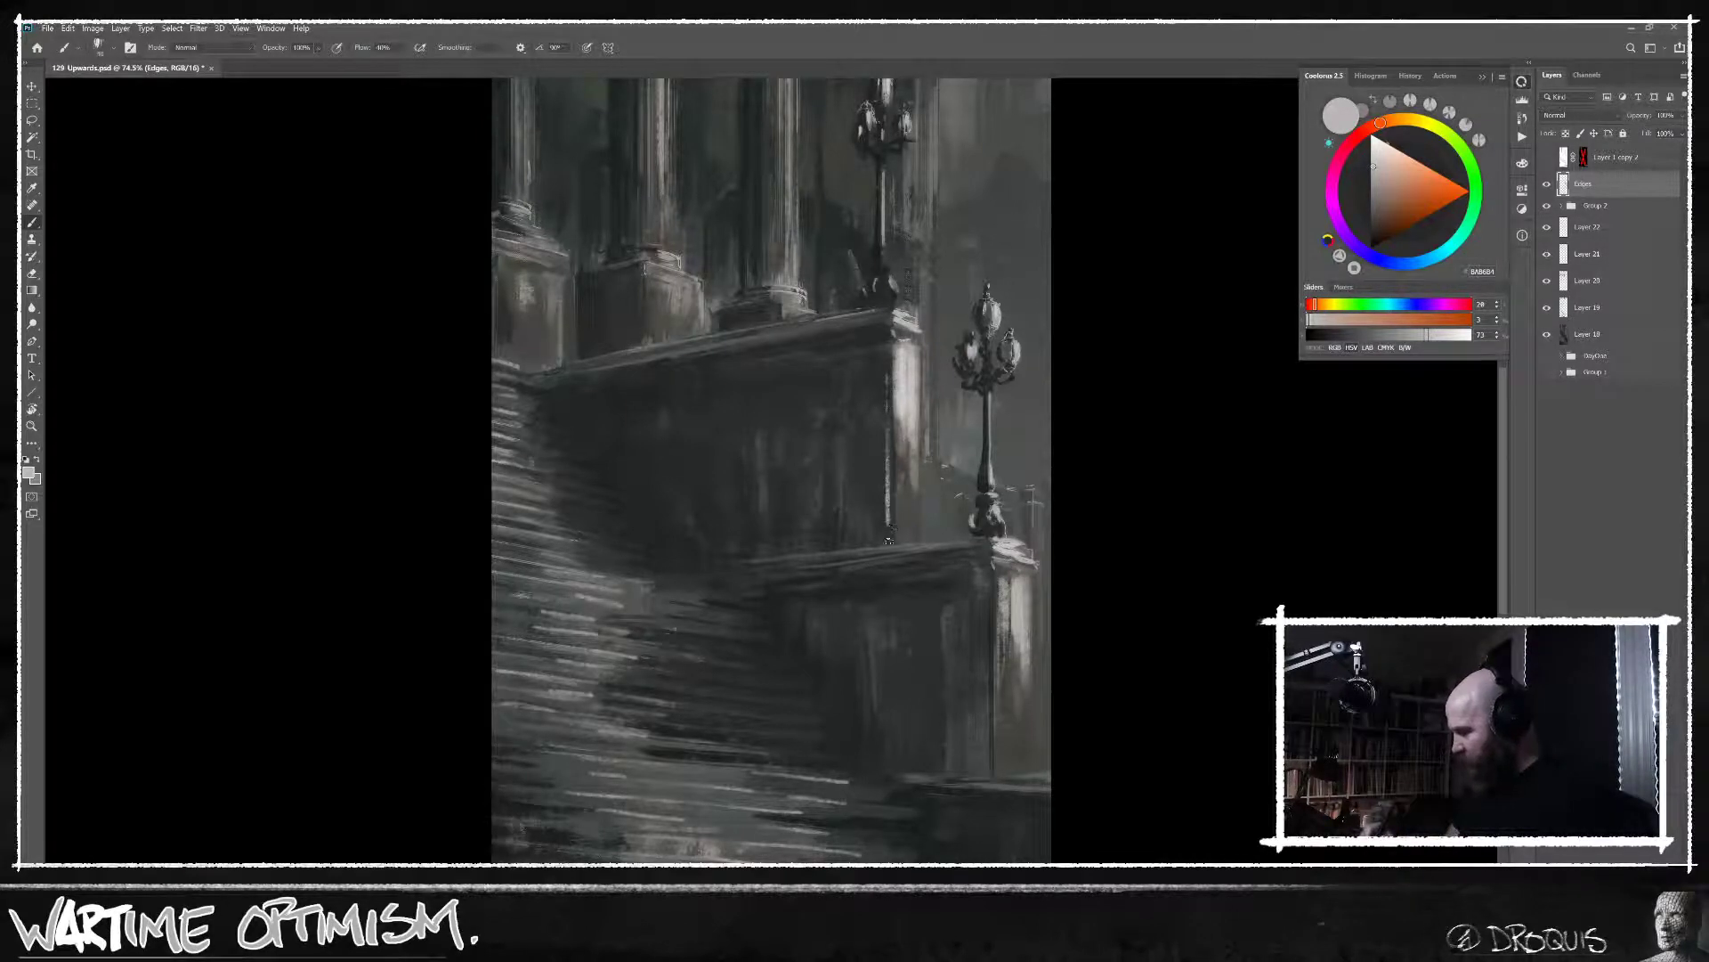
Soften and break up the upper pedestal's bright corner line with mid and dark greys sampled around it.
alt+click(917, 476)
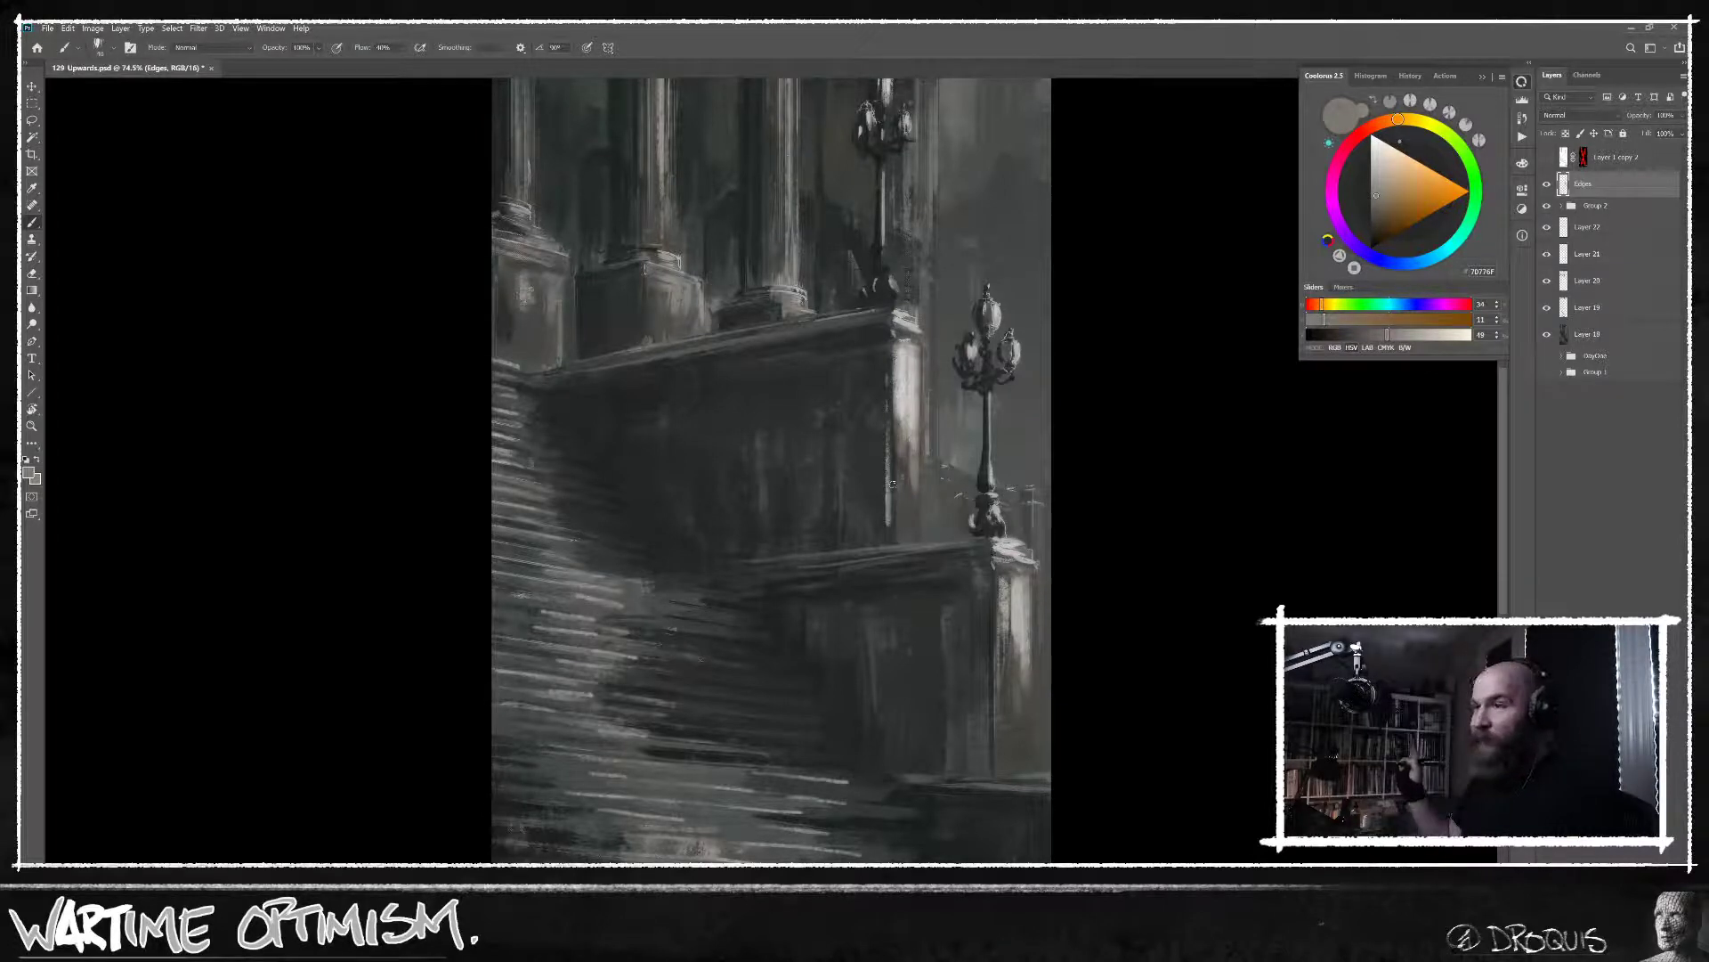
alt+click(894, 434)
drag(893, 377, 894, 470)
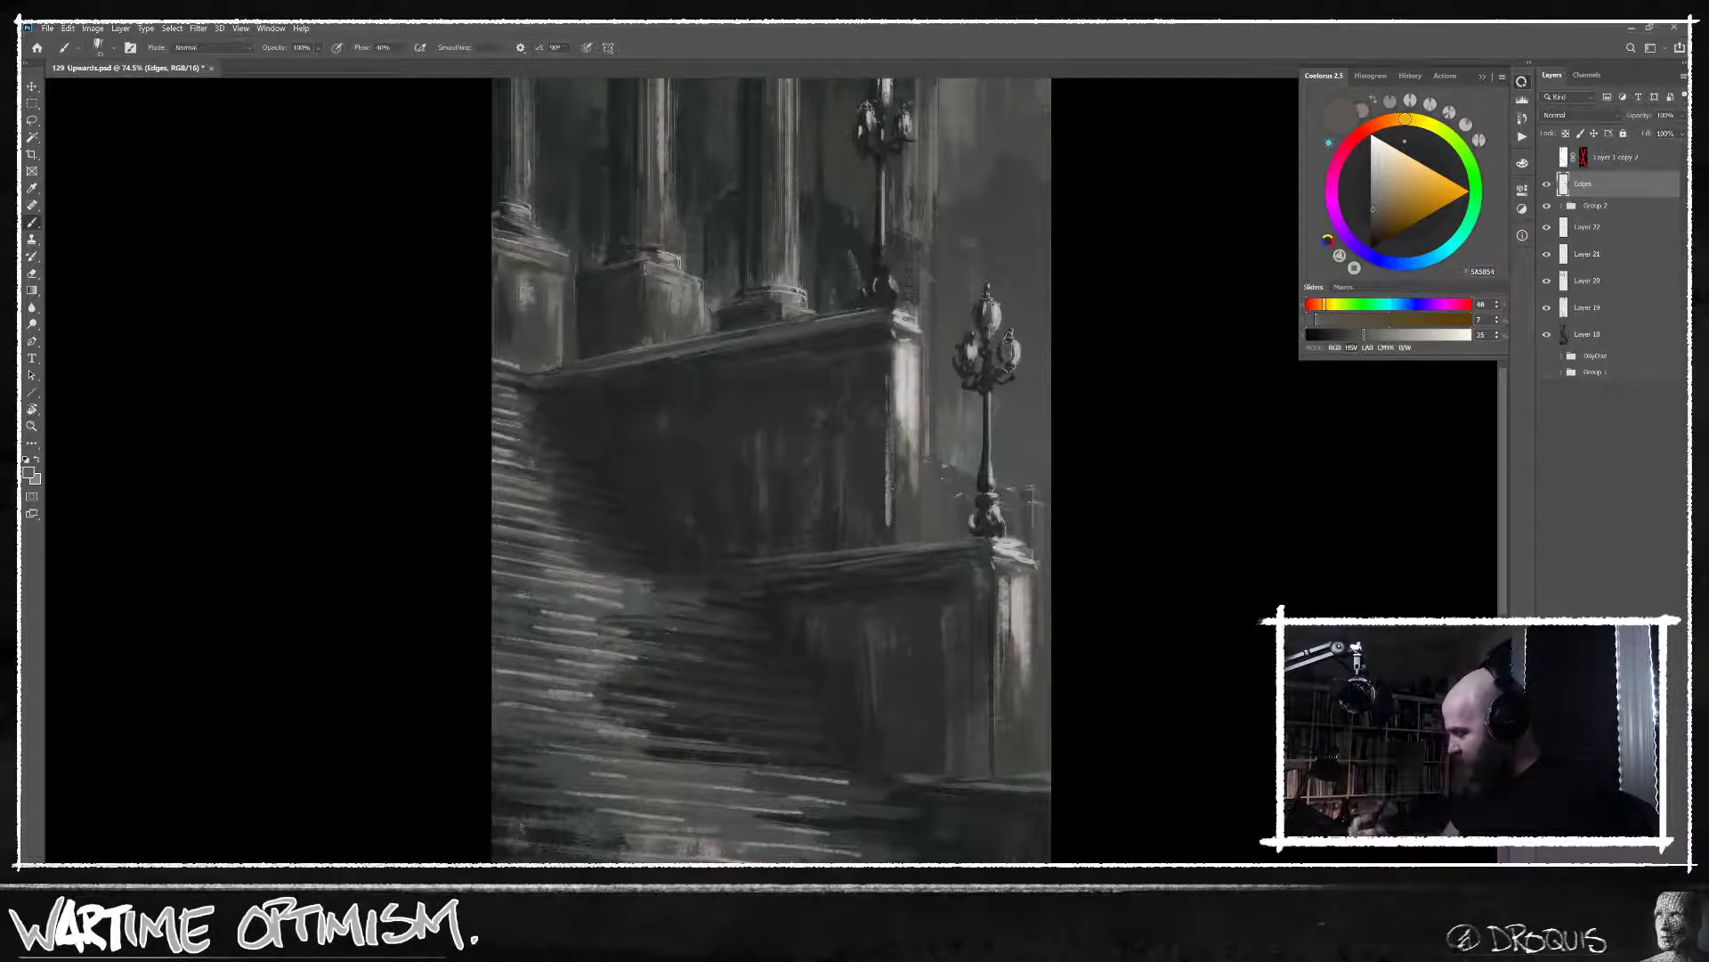
alt+click(888, 519)
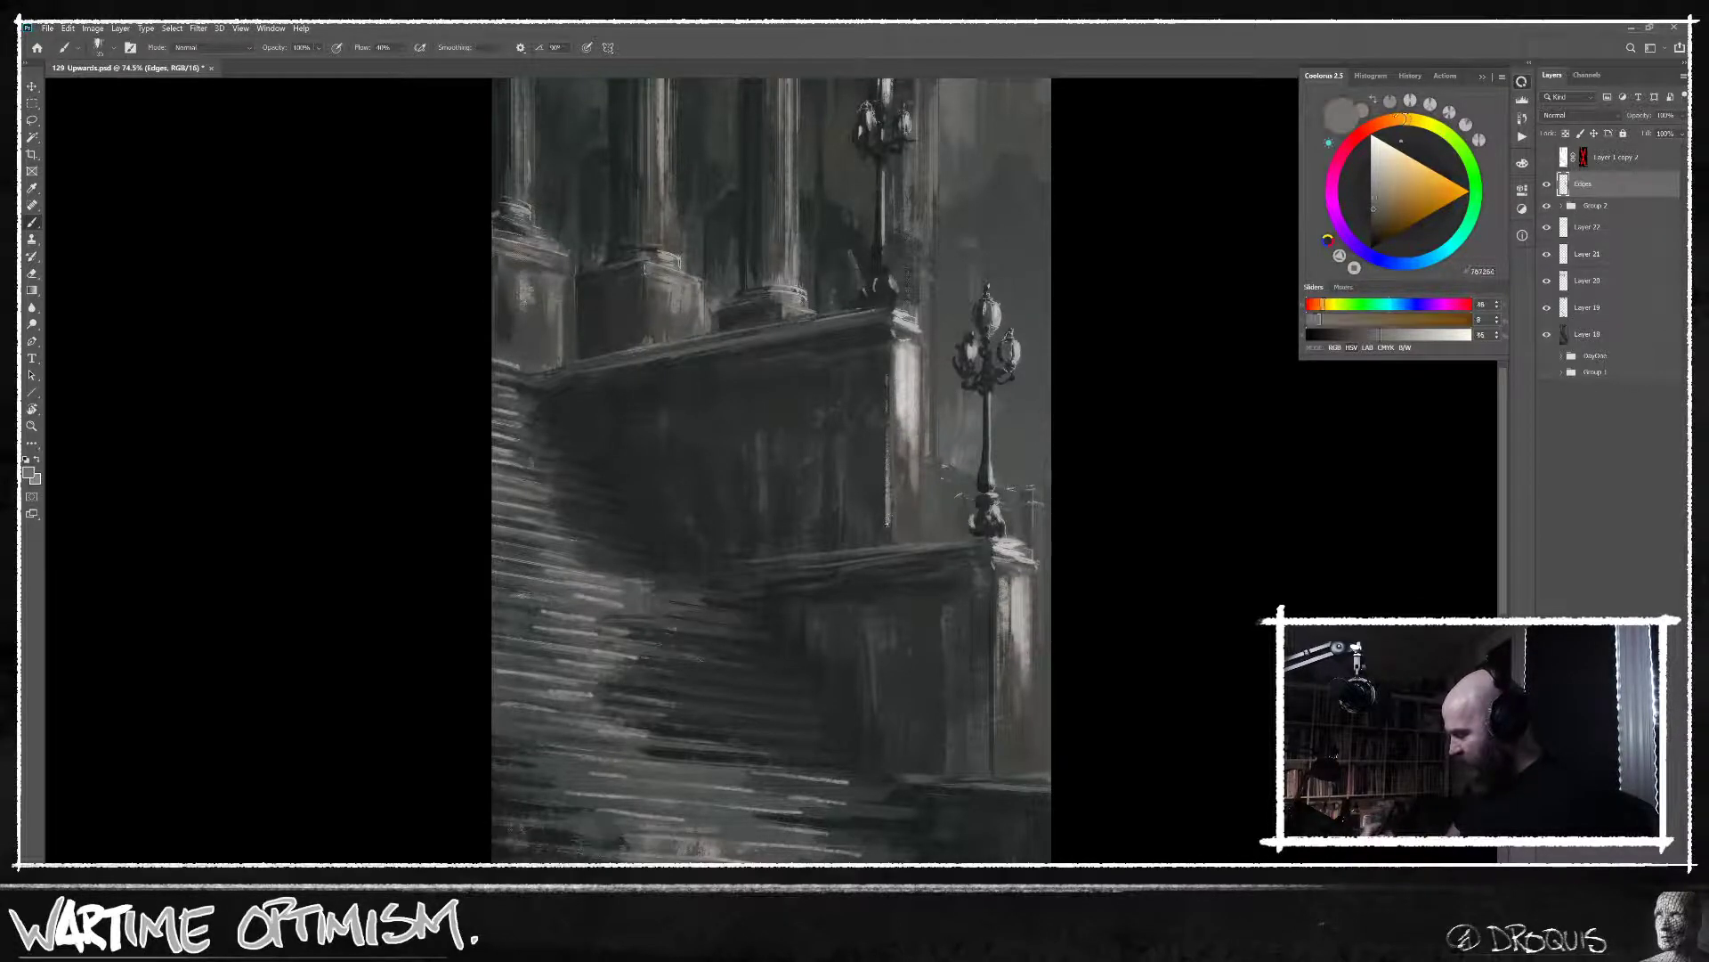
alt+click(889, 537)
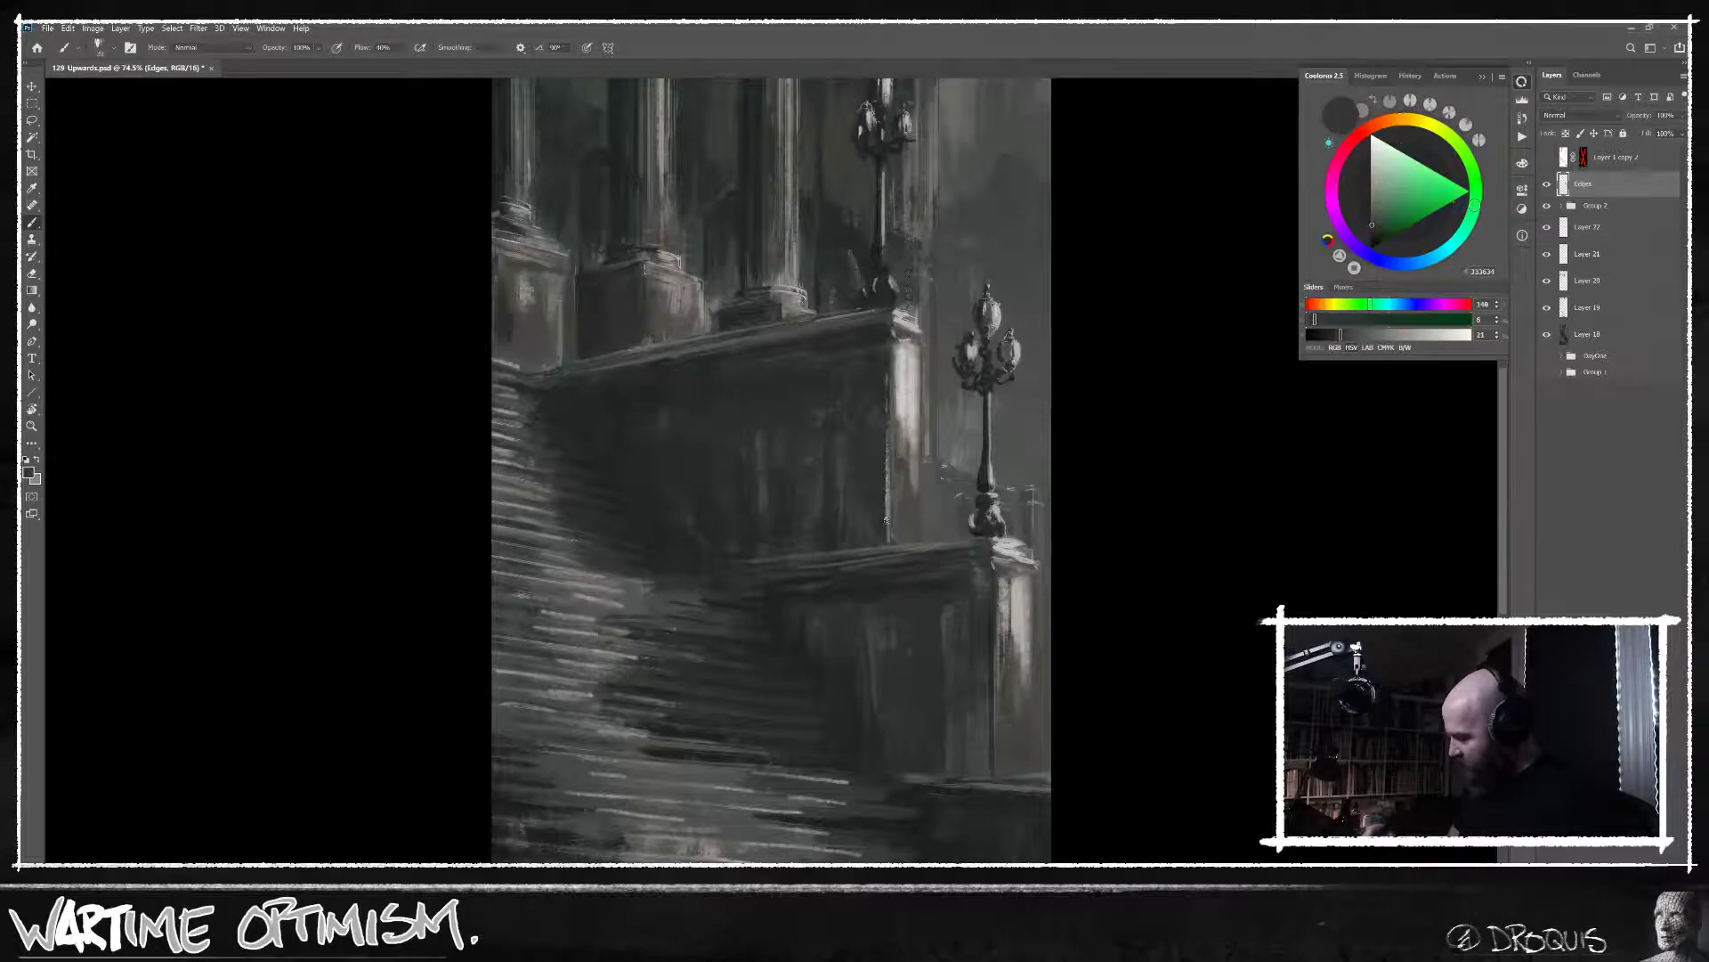
alt+click(883, 541)
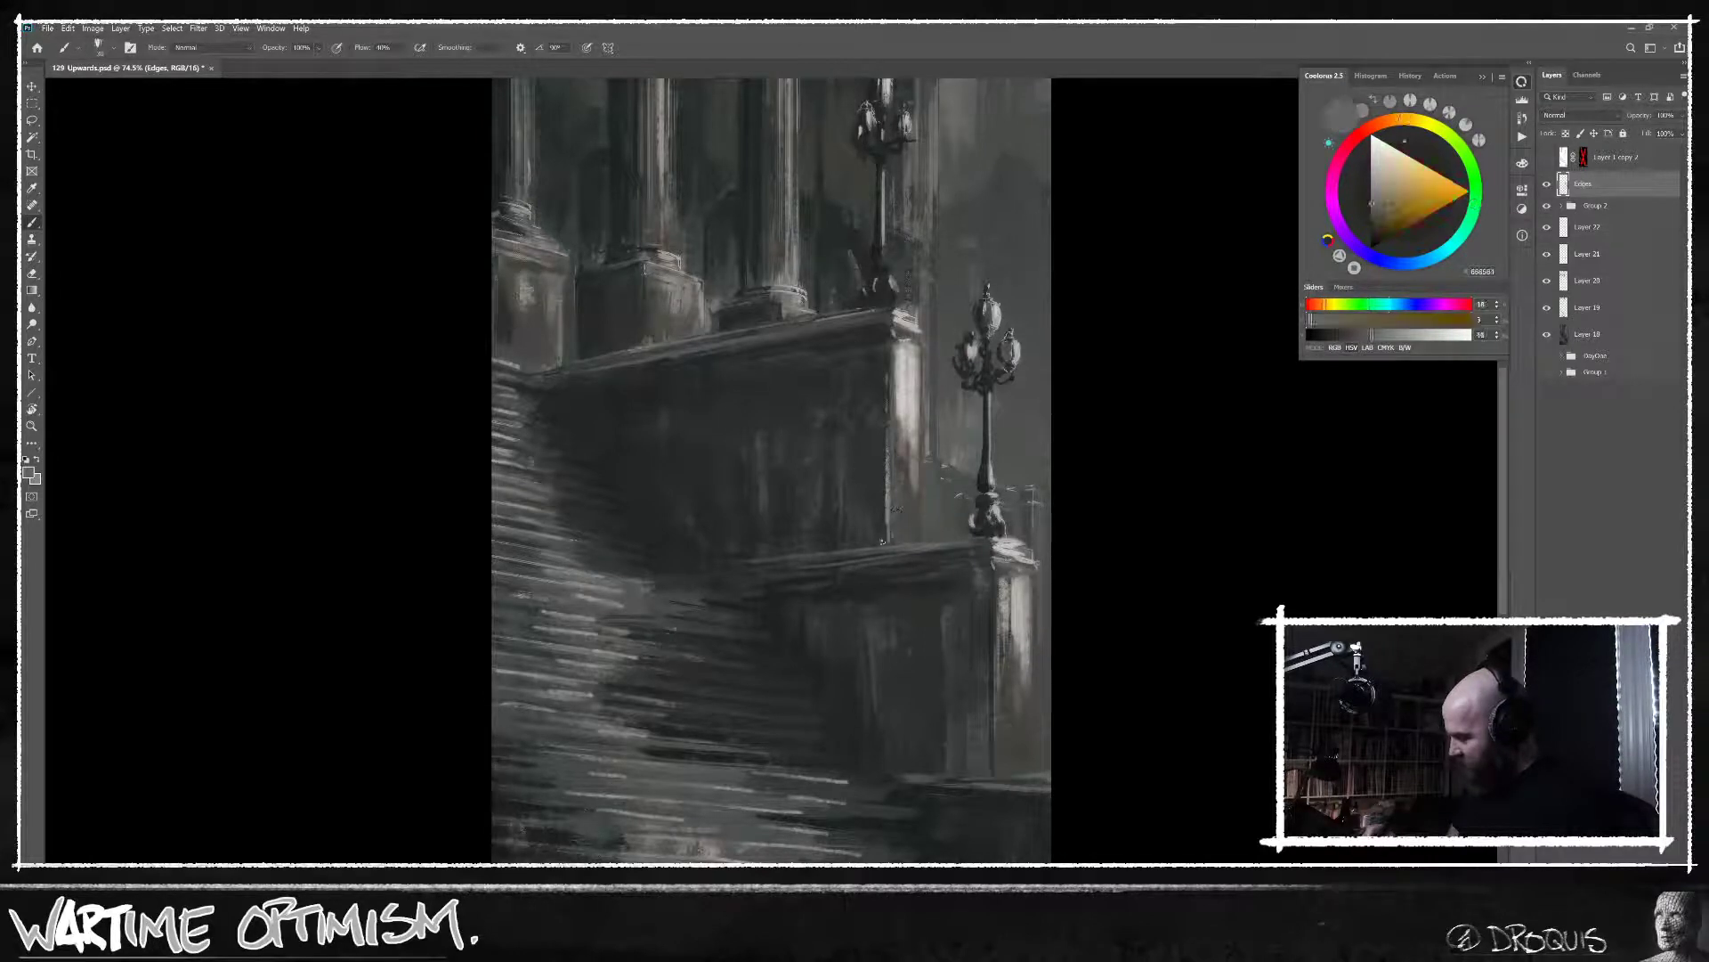
Sample near-black greys from the walls and upper lamp and deepen the shadows beneath the wall ledges.
alt+click(881, 461)
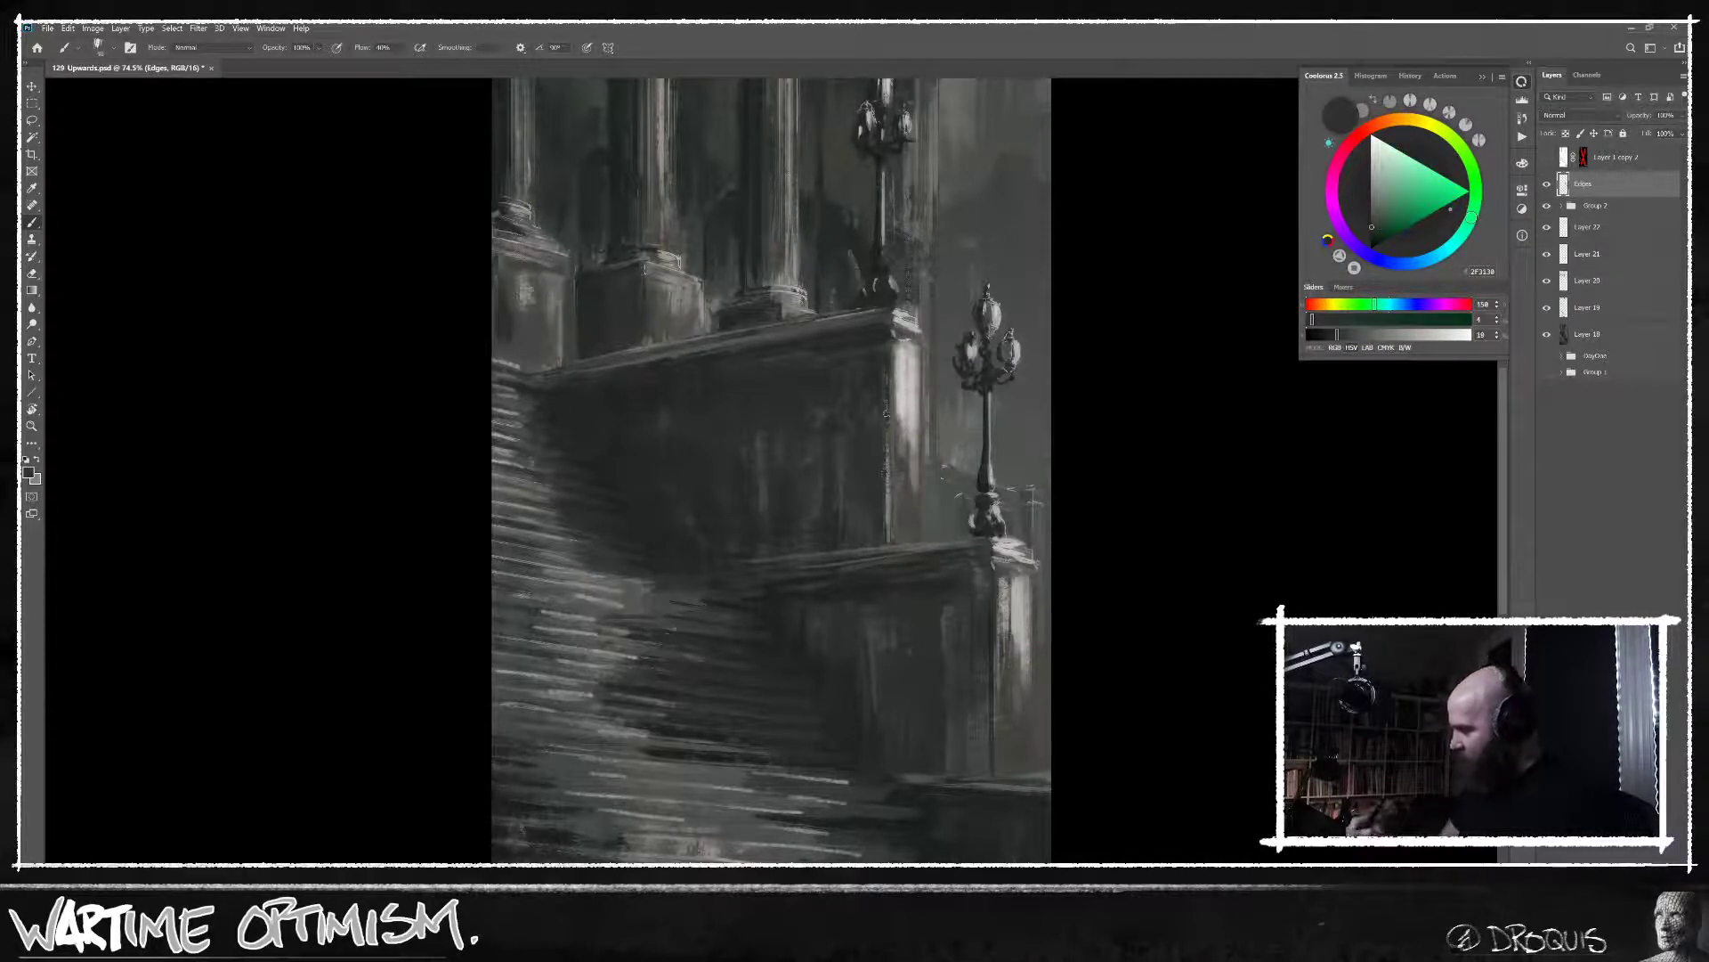
alt+click(859, 224)
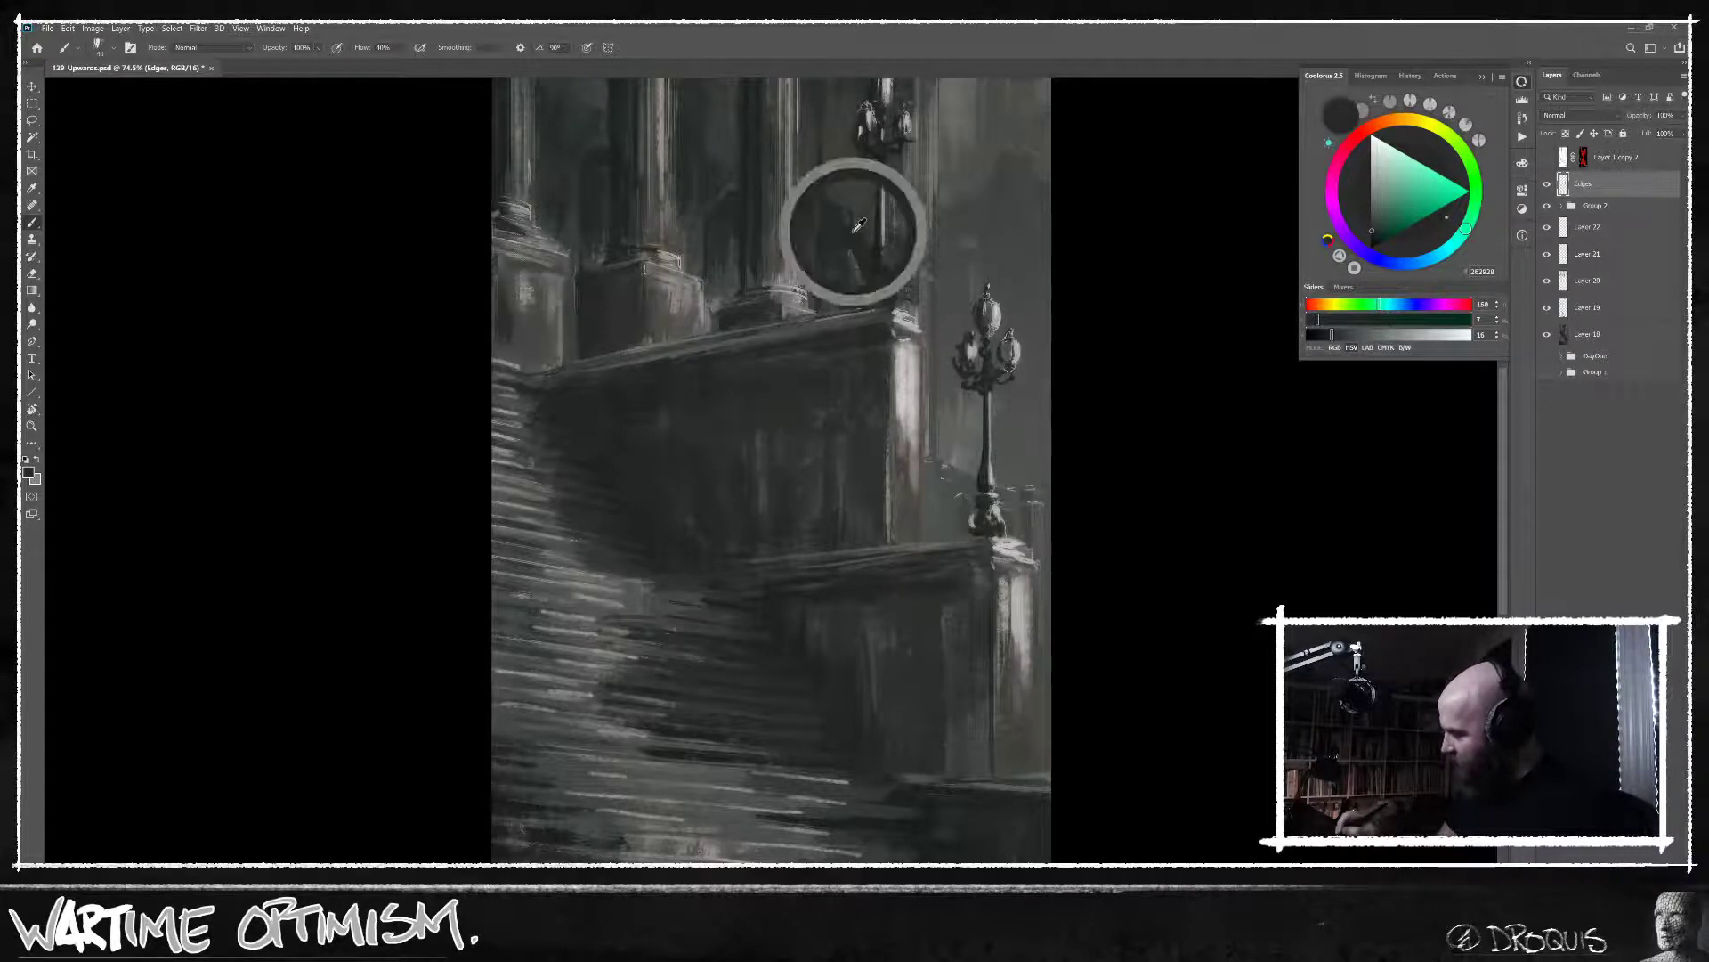
alt+click(887, 287)
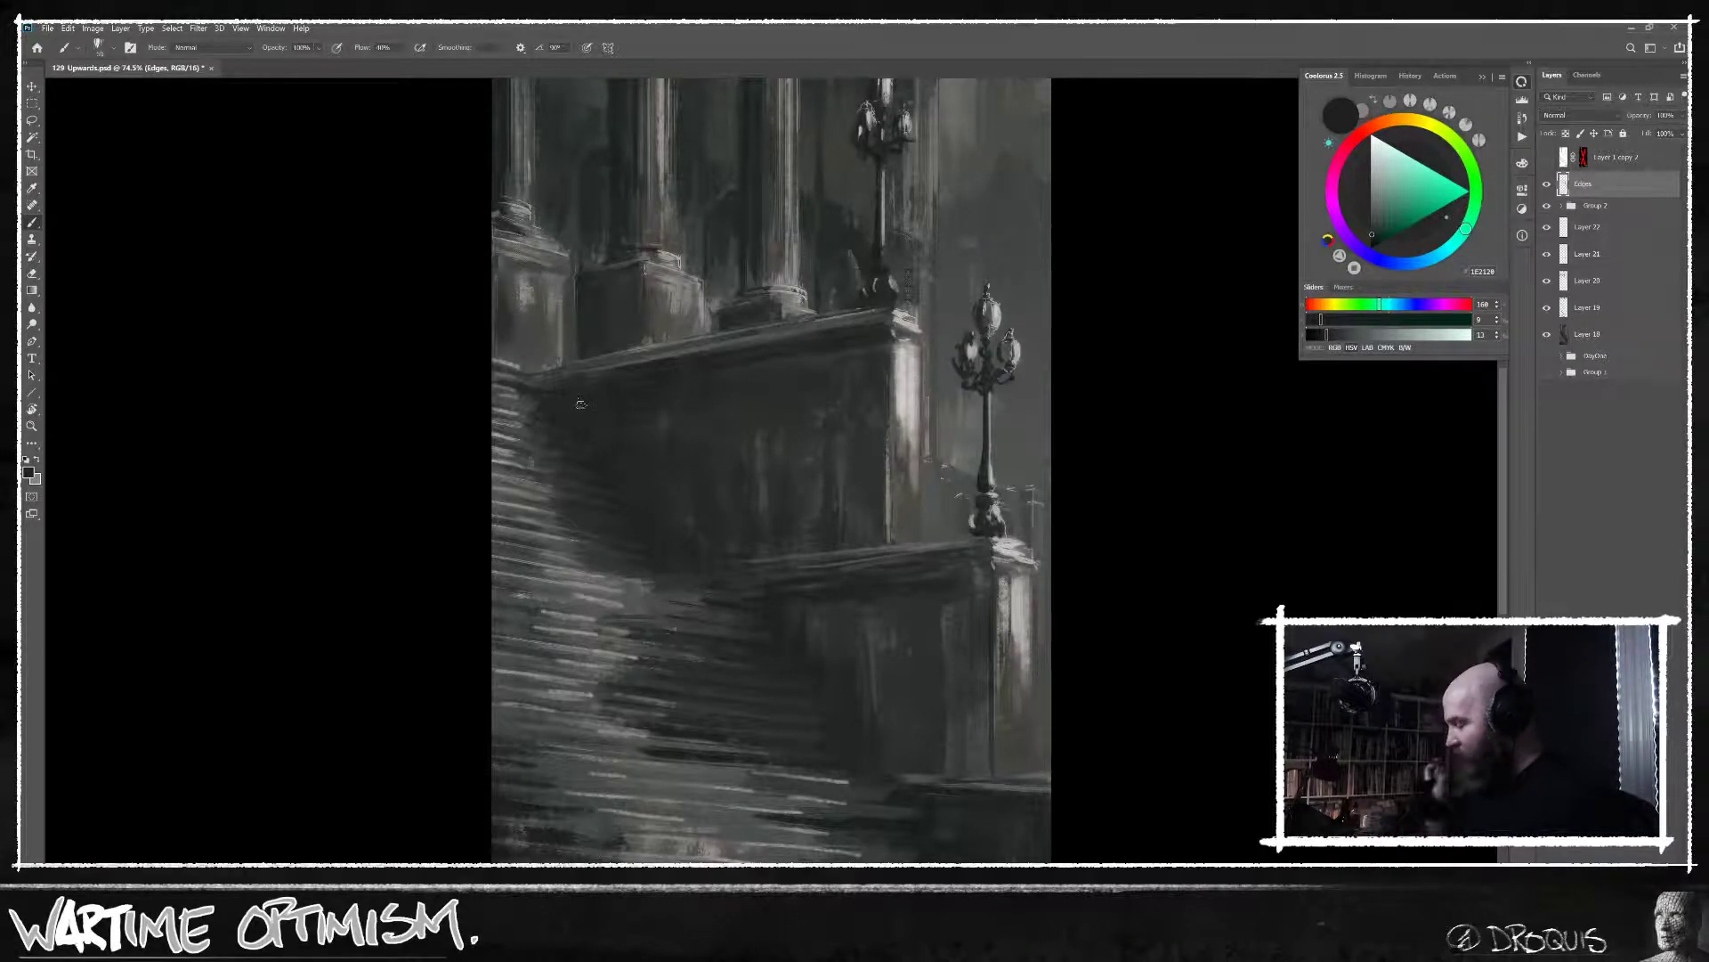
drag(904, 617, 986, 607)
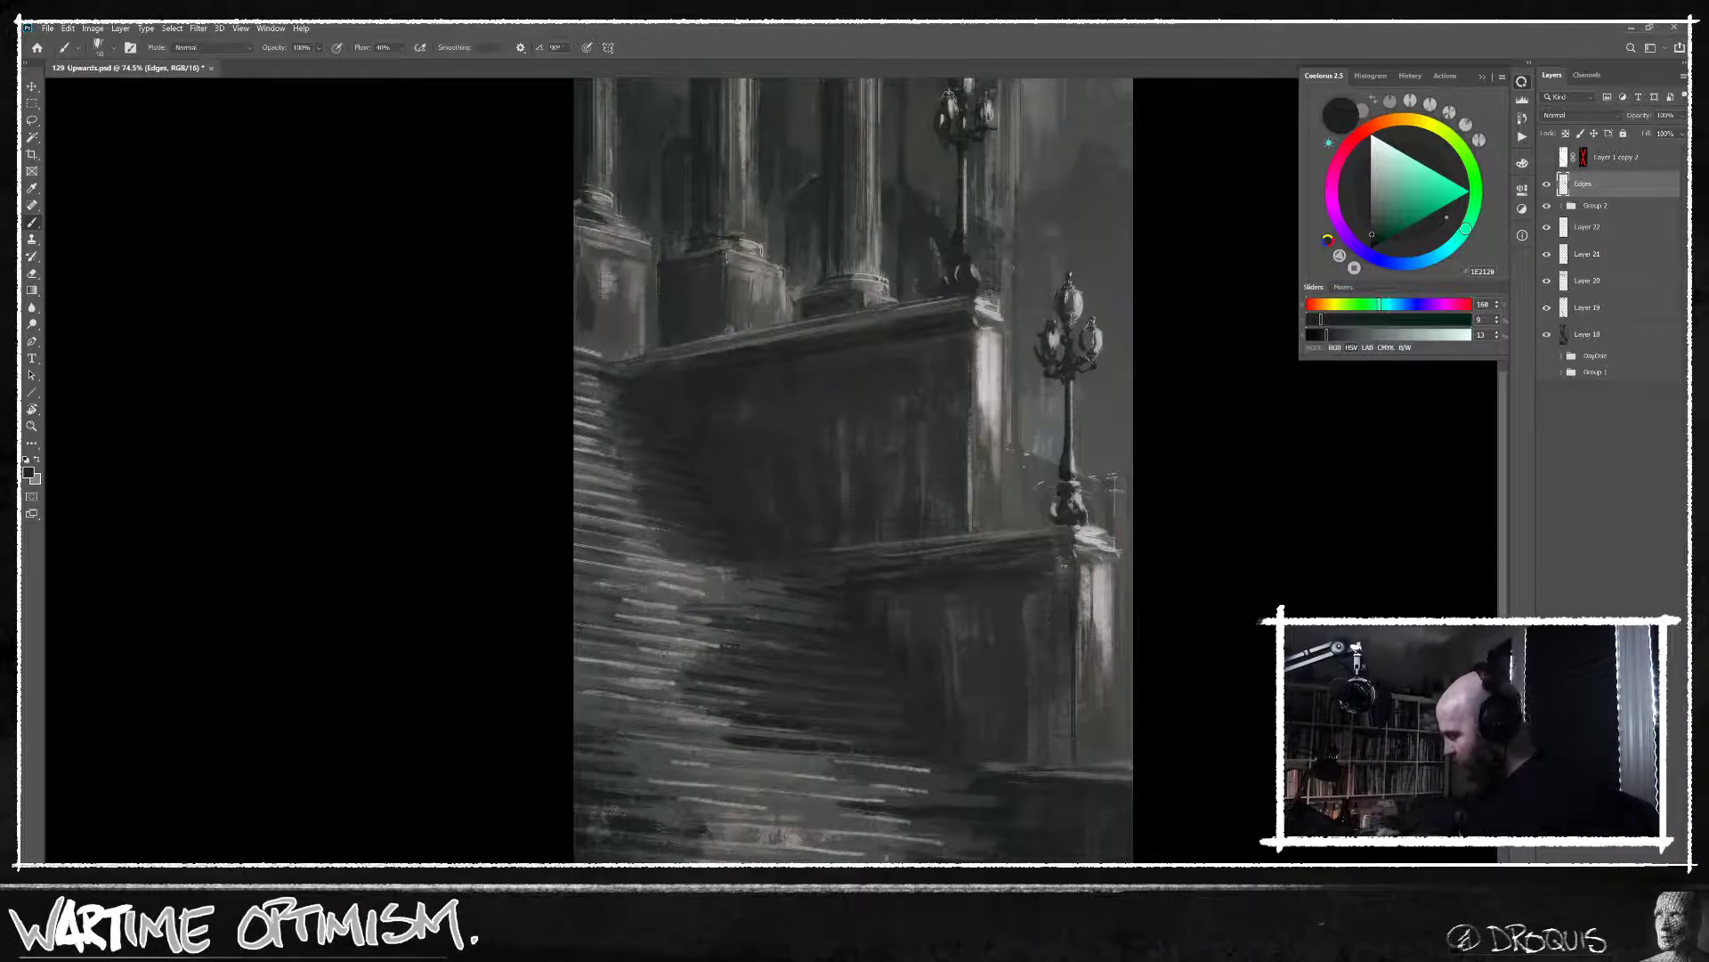
alt+click(960, 573)
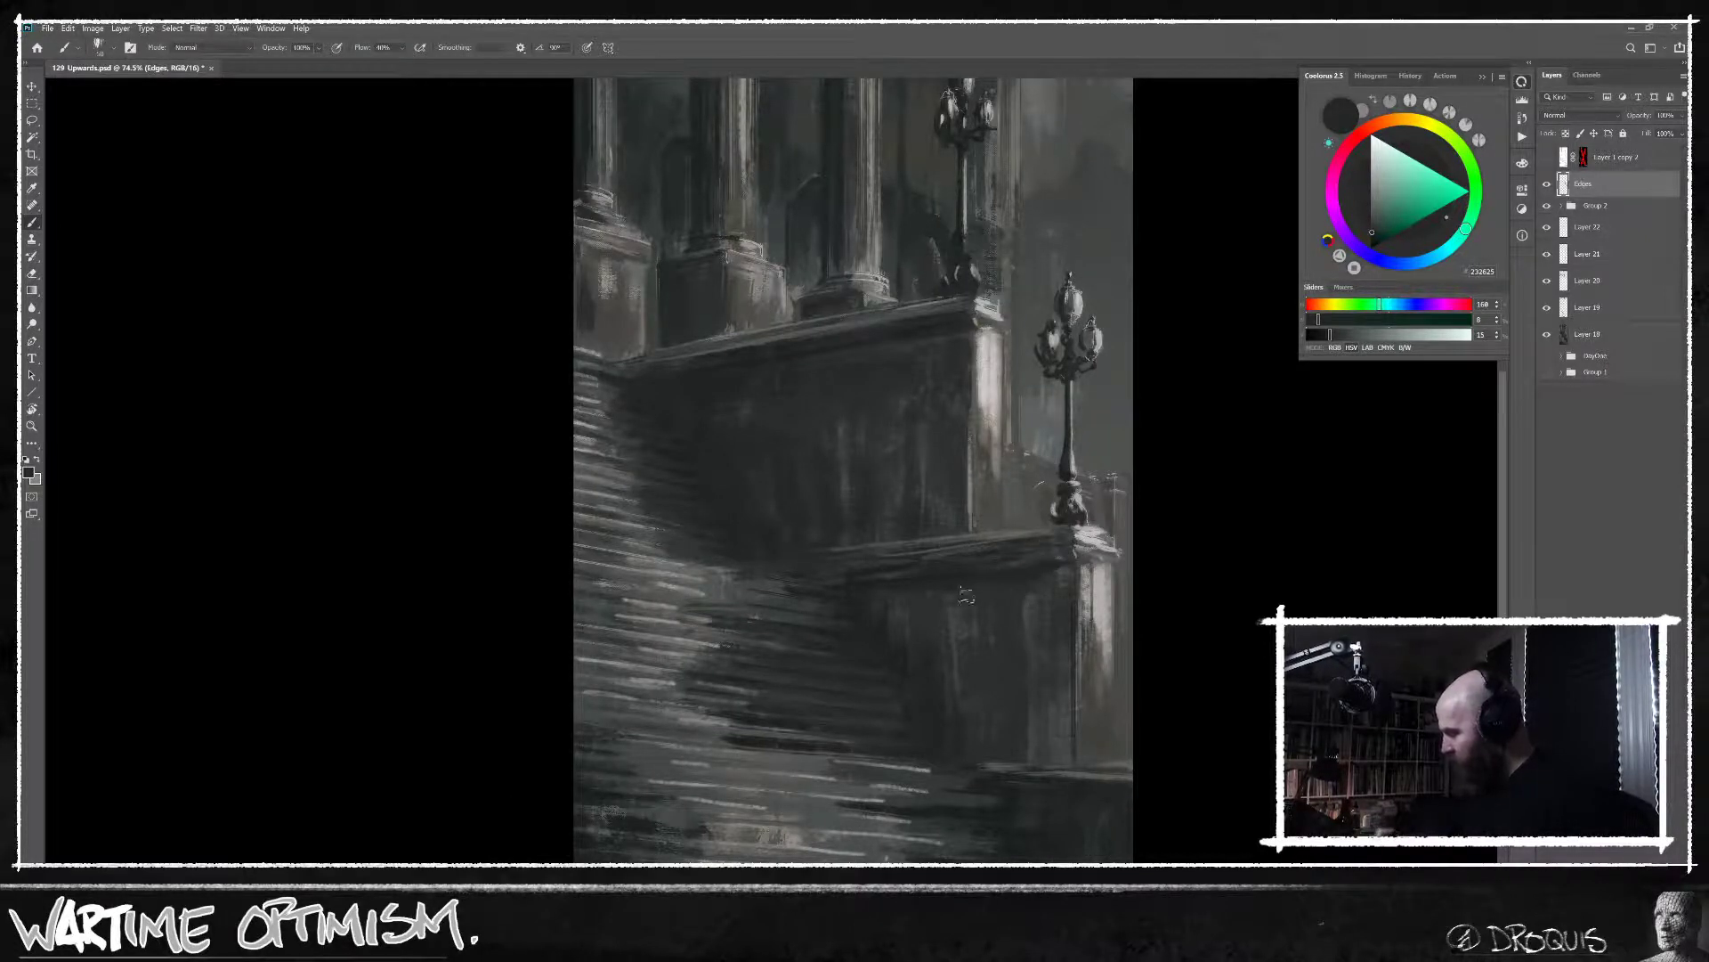
Refine the lower pedestal's front corner and bright side with dark, light and mid greys sampled from it.
drag(1104, 664, 993, 668)
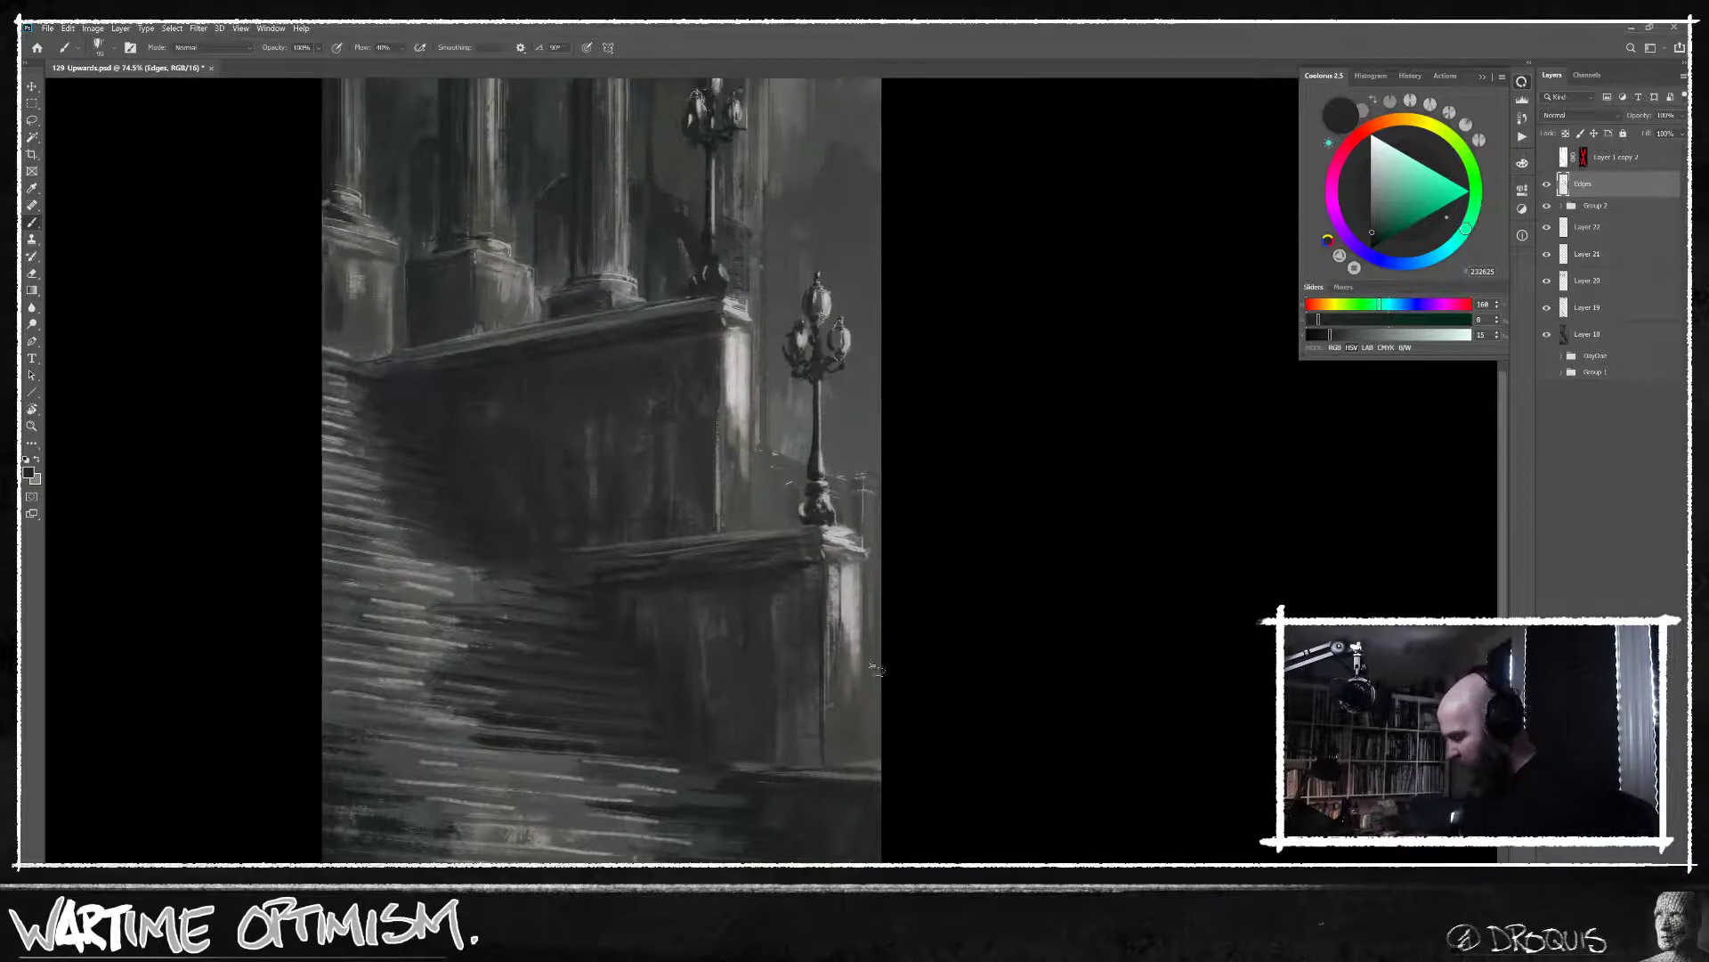
alt+click(824, 598)
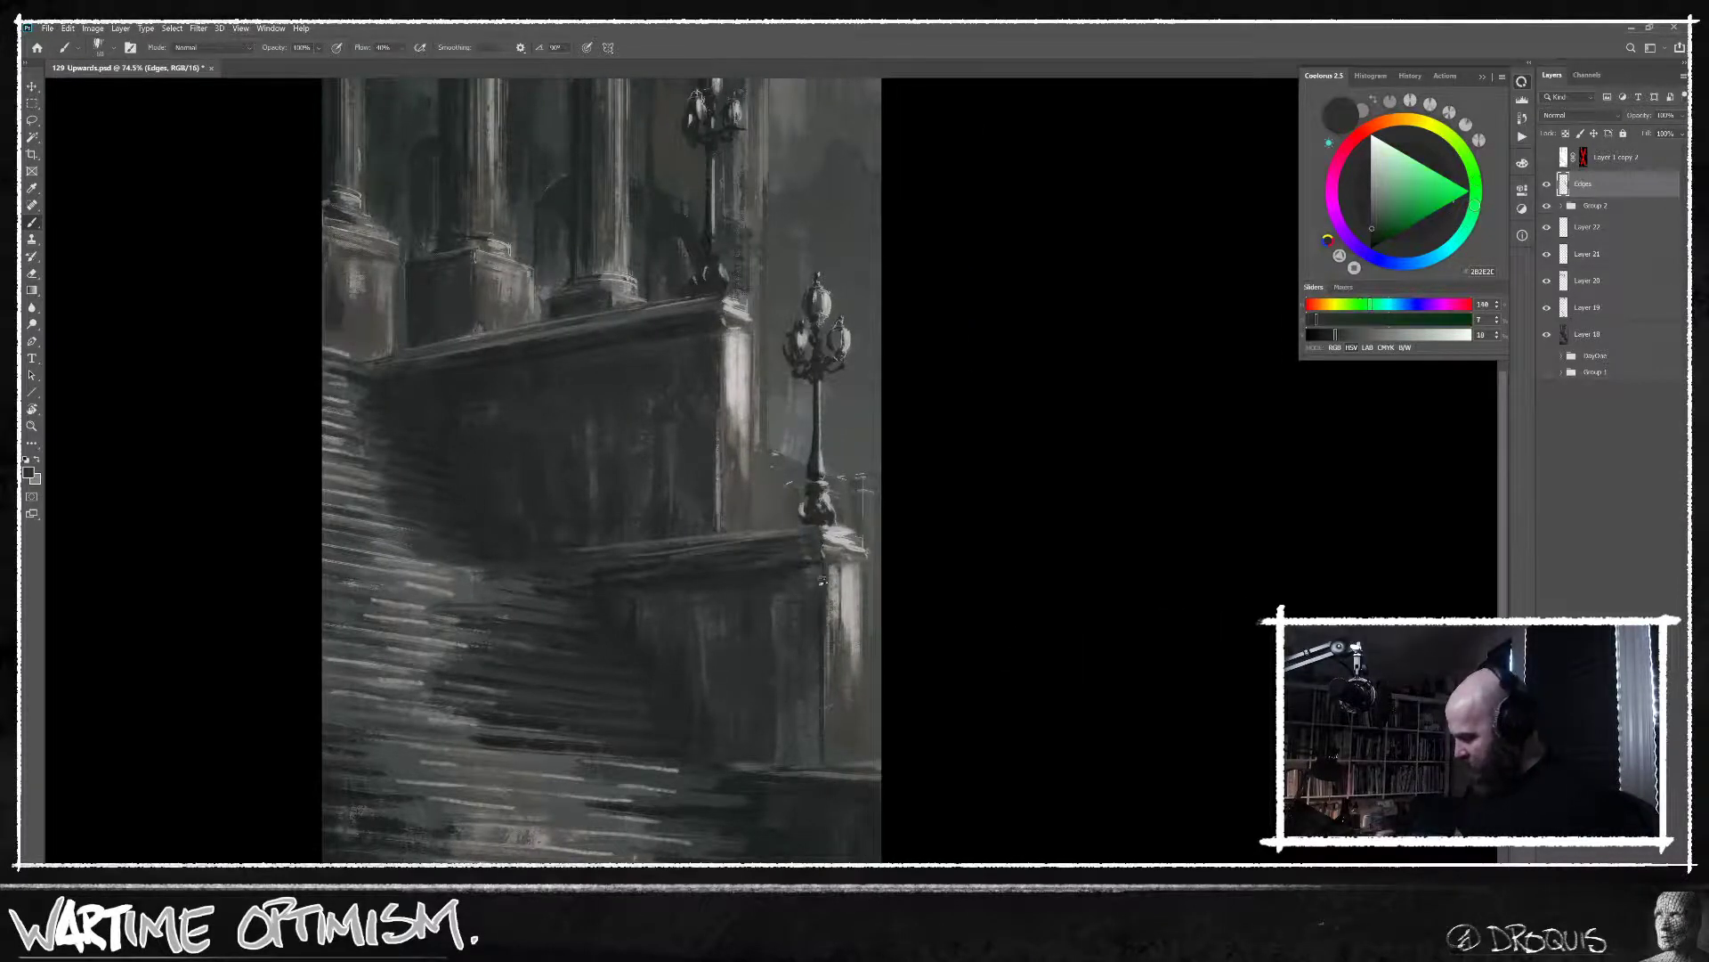
alt+click(826, 579)
drag(824, 663, 825, 577)
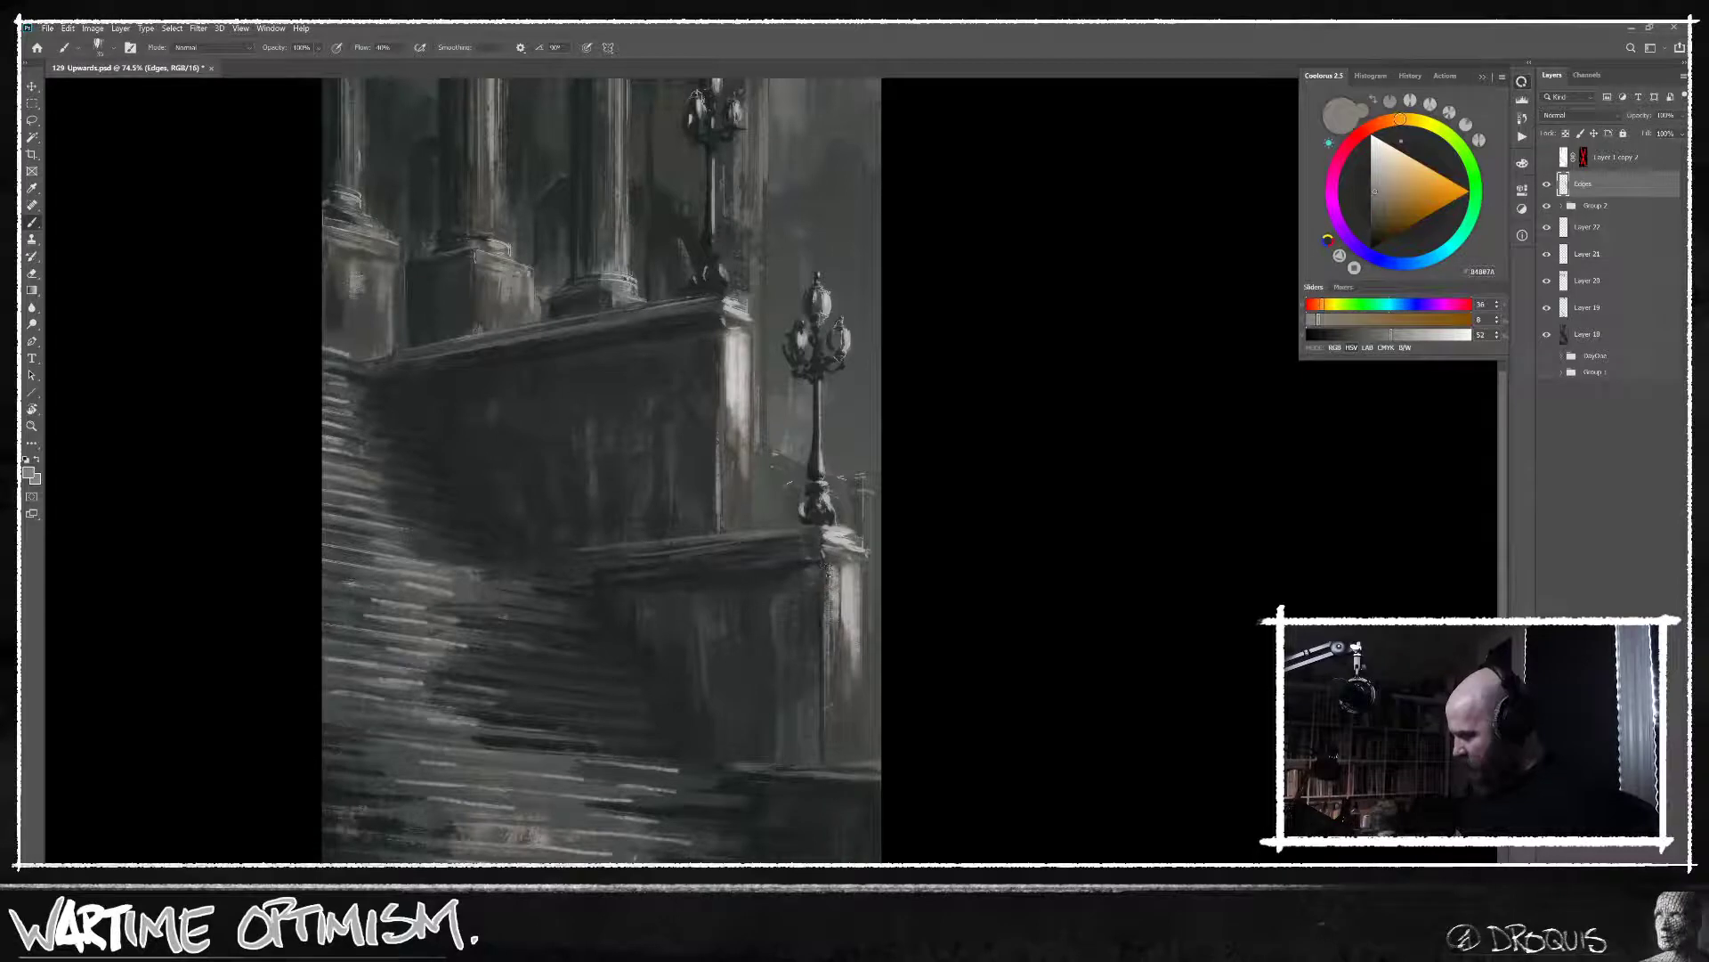
alt+click(845, 684)
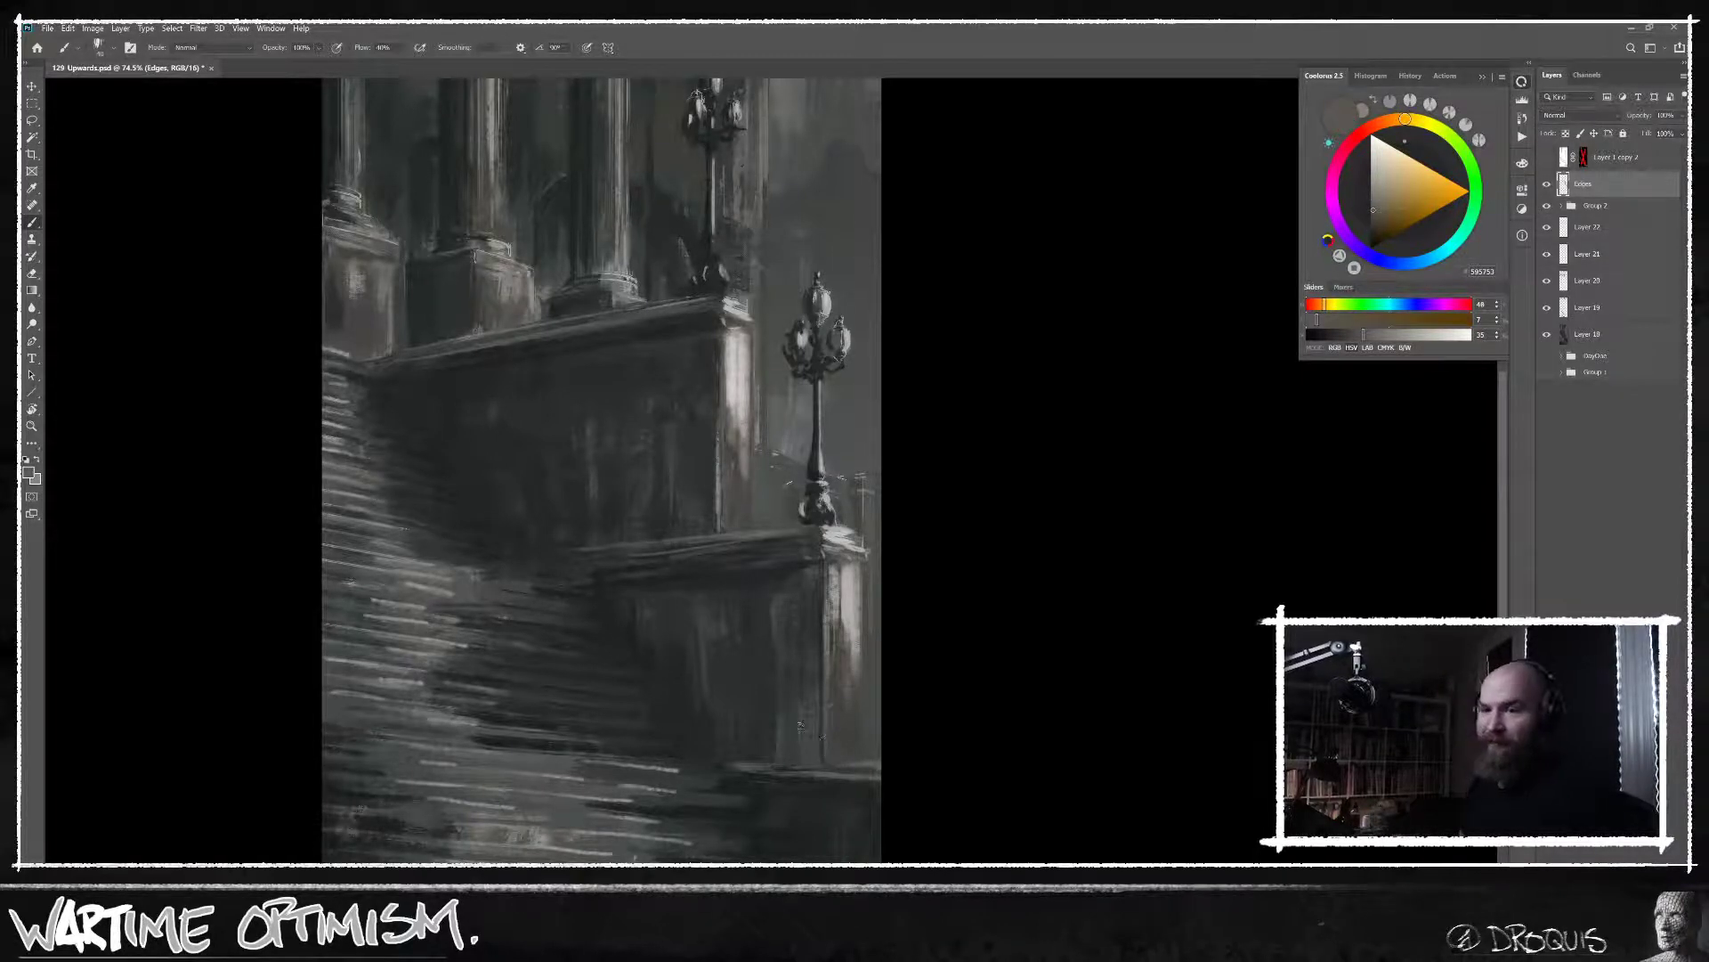
alt+click(870, 688)
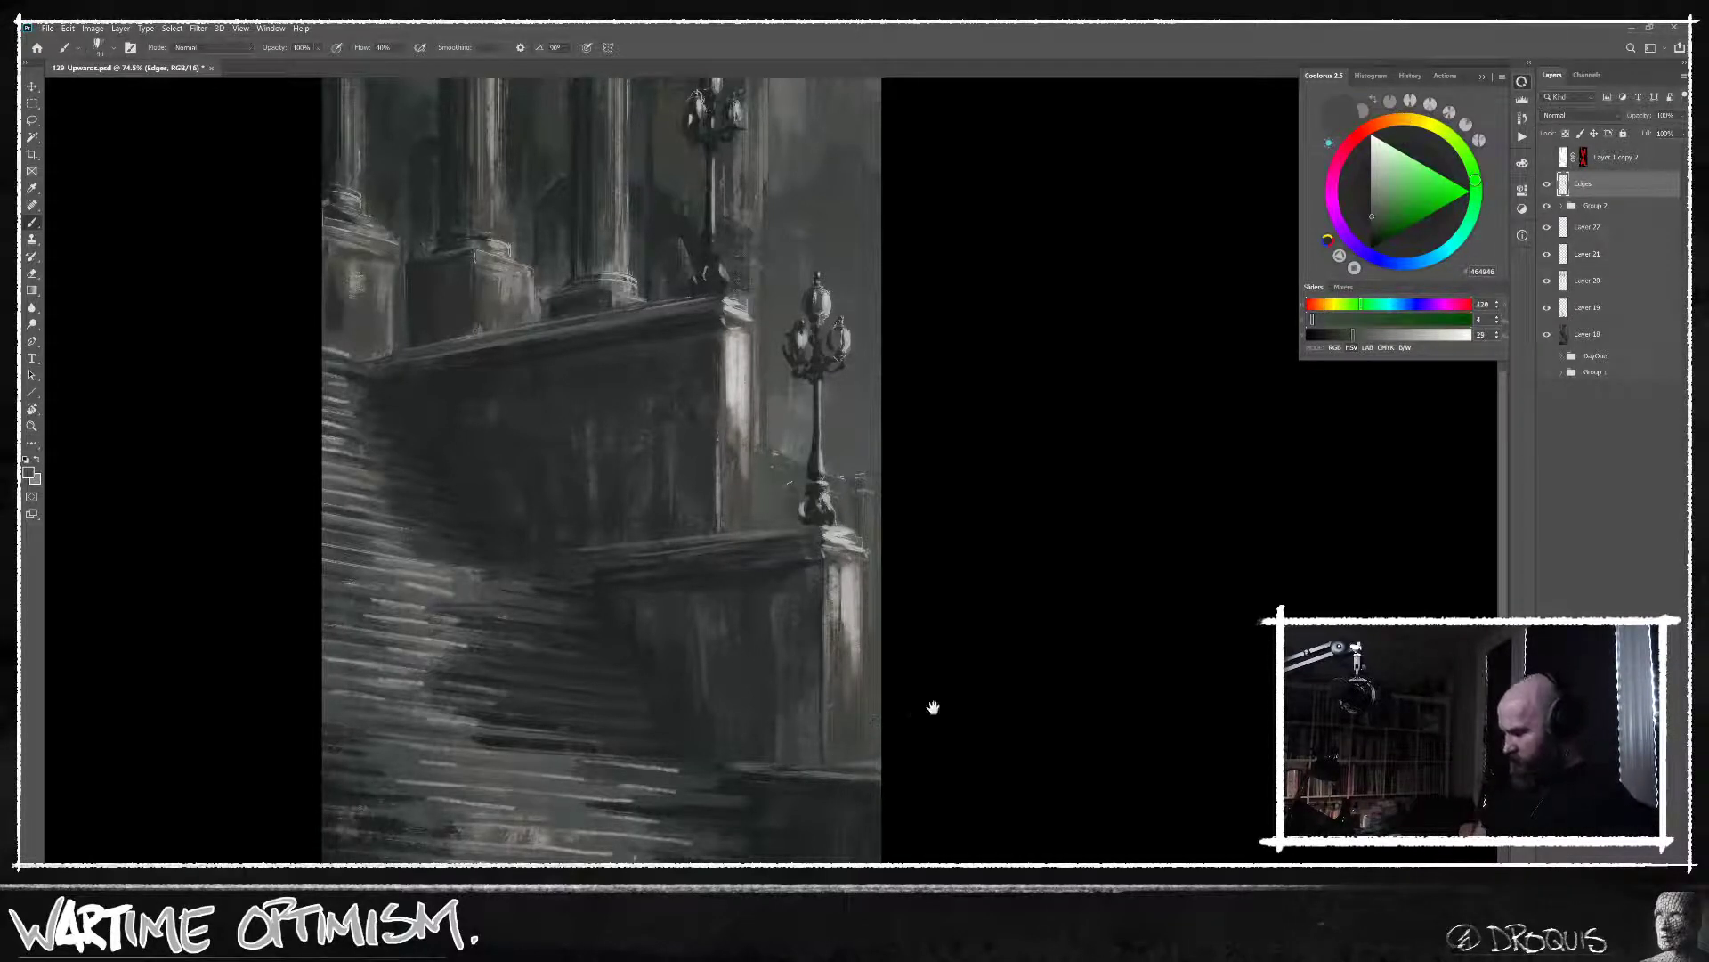
Add a new layer above Edges and lasso the open background from the roof down to the balustrade beside the building.
mouse_move(933, 707)
mouse_down()
mouse_move(887, 286)
mouse_move(986, 385)
mouse_move(983, 583)
mouse_up()
drag(985, 691, 938, 648)
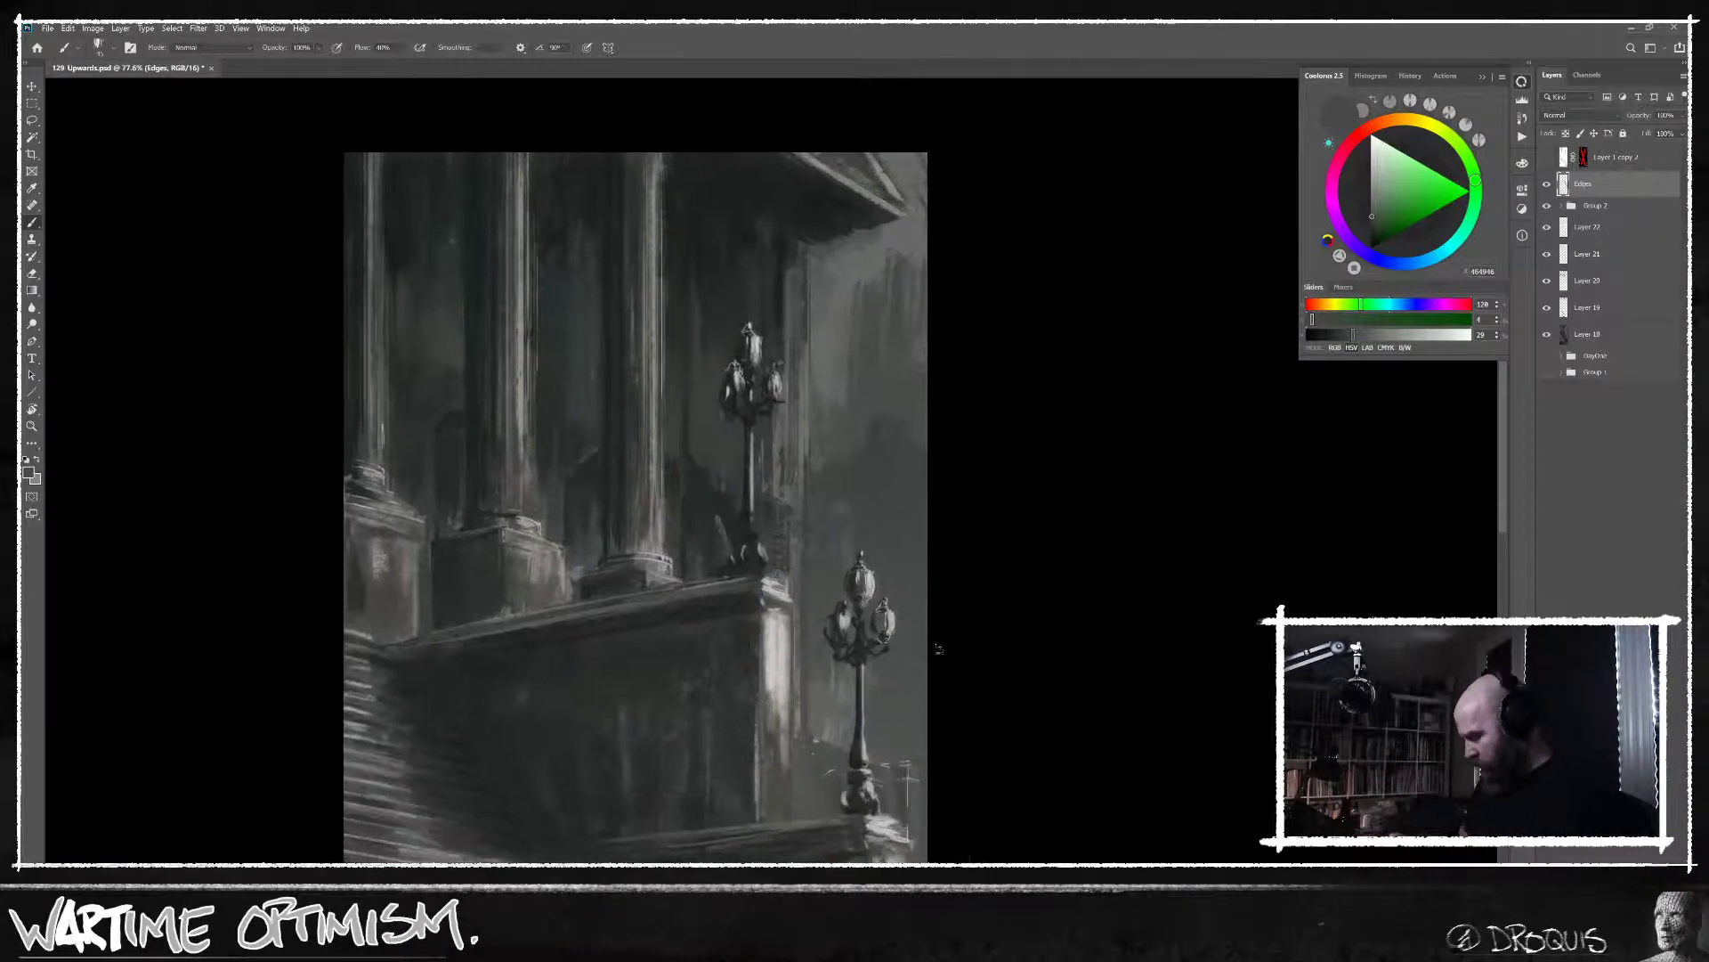
key(l)
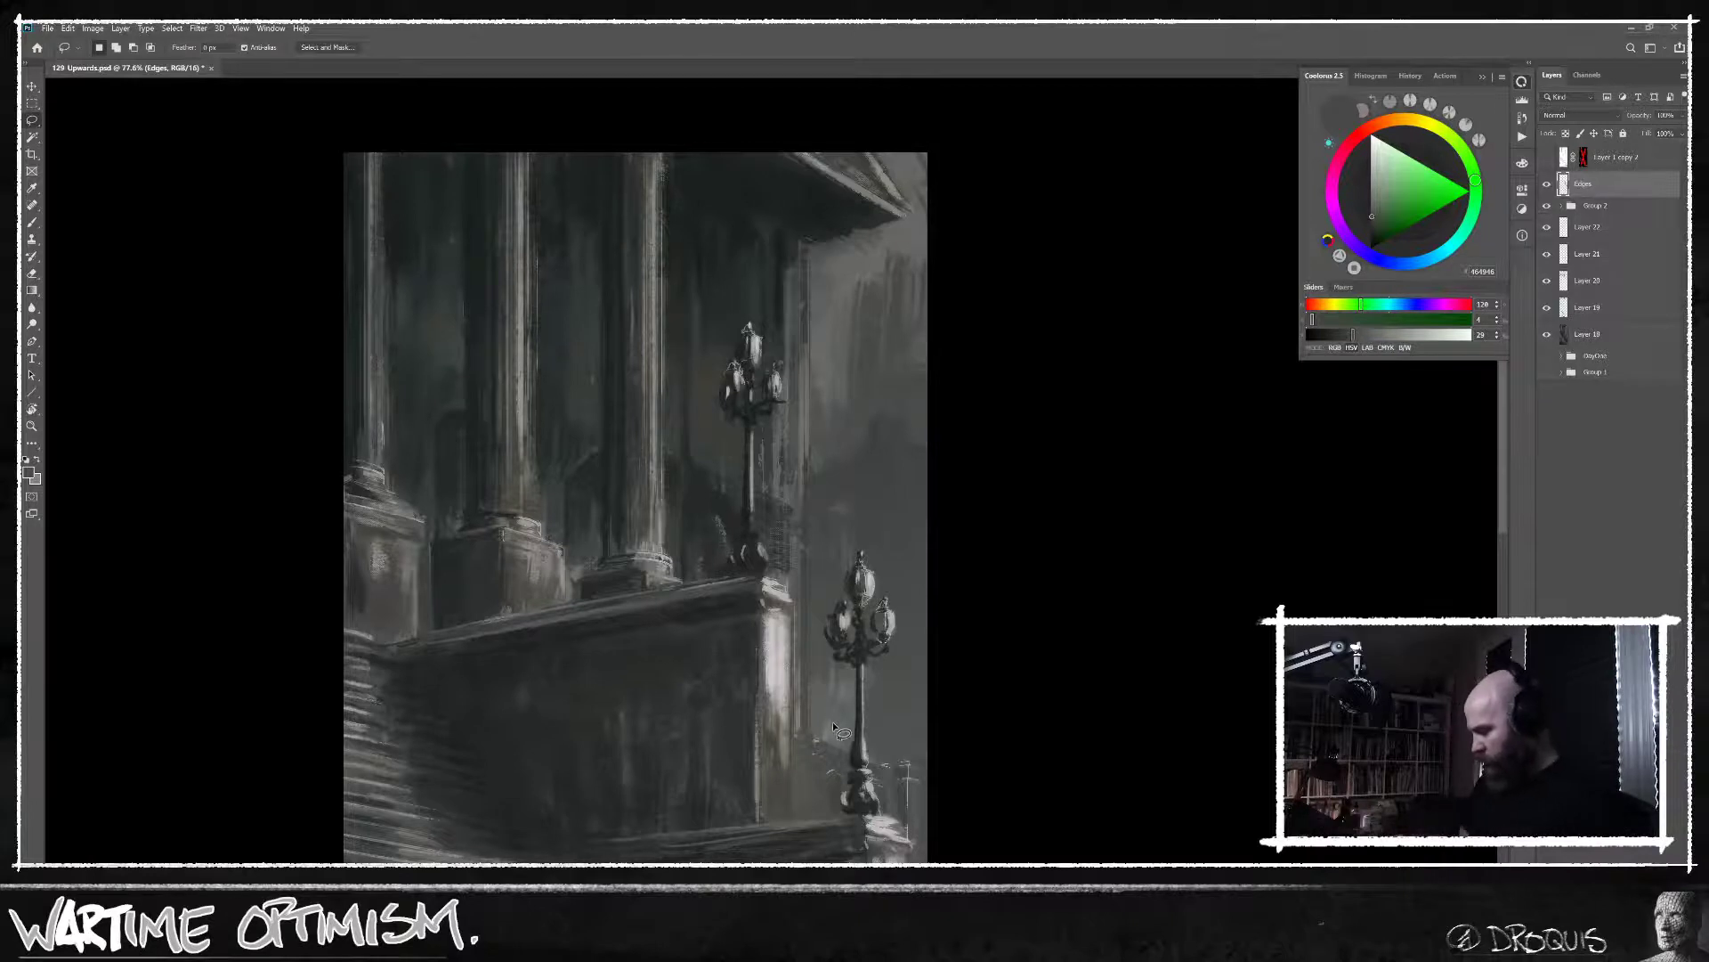
key(ctrl+shift+alt+n)
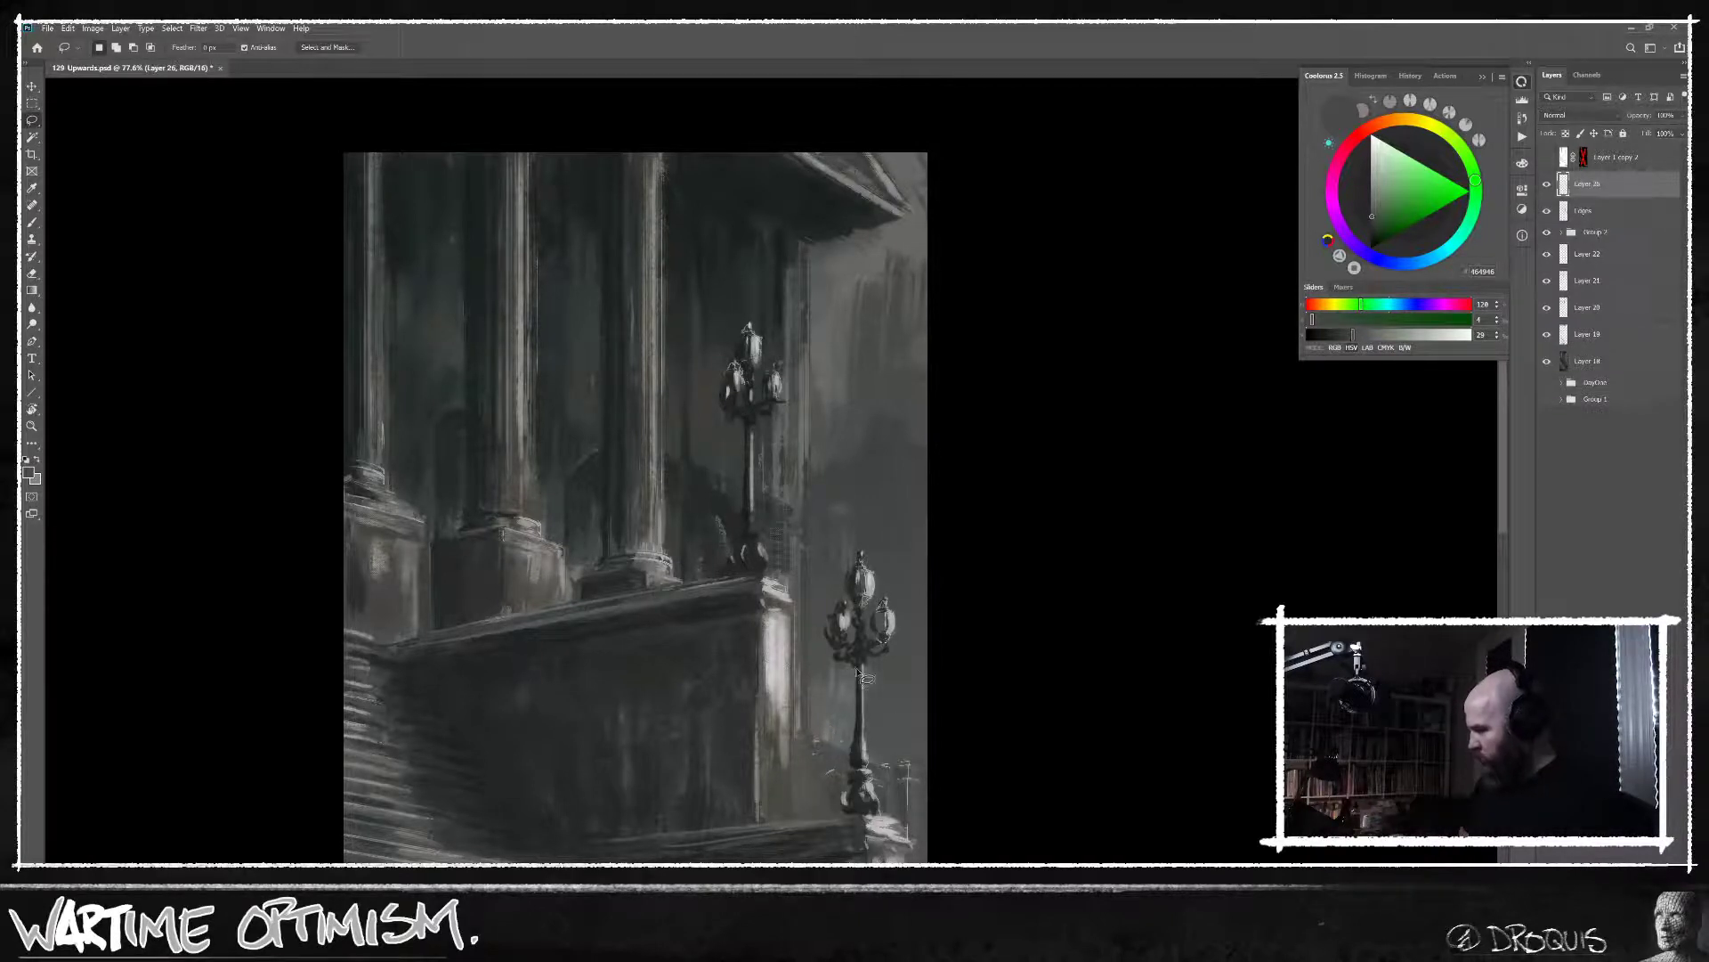
mouse_move(808, 735)
mouse_down()
mouse_move(985, 800)
mouse_move(1061, 688)
mouse_move(1058, 400)
mouse_move(1014, 215)
mouse_move(957, 125)
mouse_move(882, 118)
mouse_move(875, 153)
mouse_move(908, 221)
mouse_move(812, 255)
mouse_up()
key(ctrl+h)
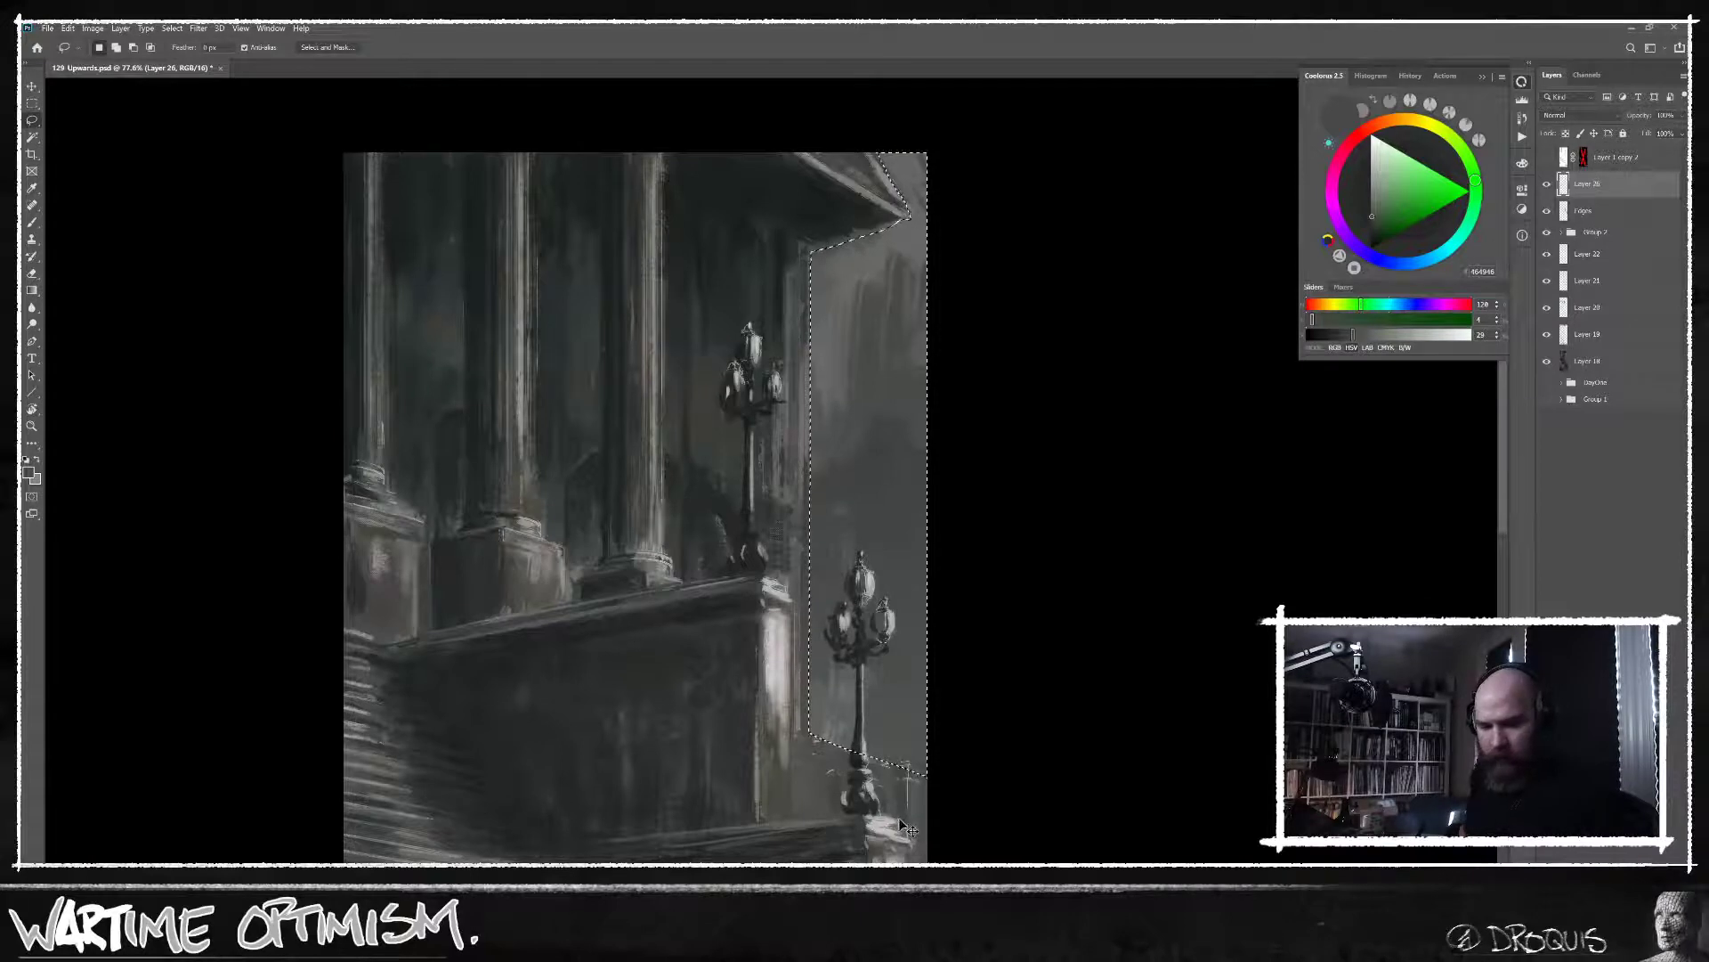
Sample a mid grey from the background above the lower balustrade for the Brush and set the new layer's blend mode to Screen.
key(b)
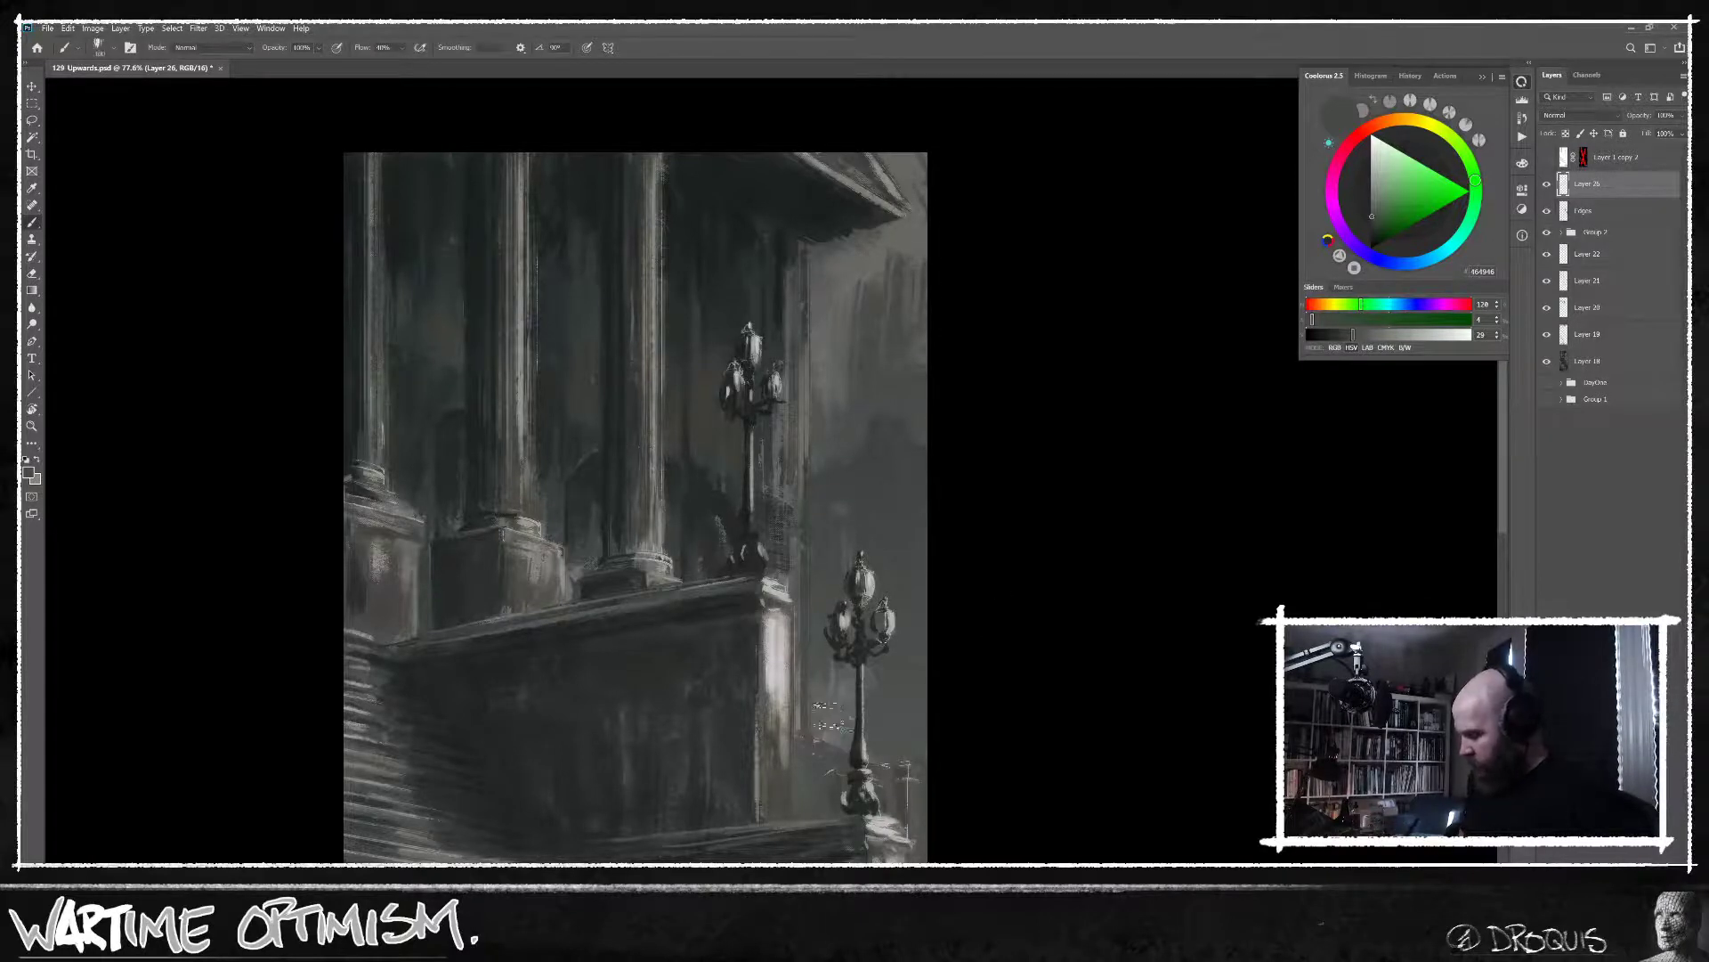
alt+click(818, 646)
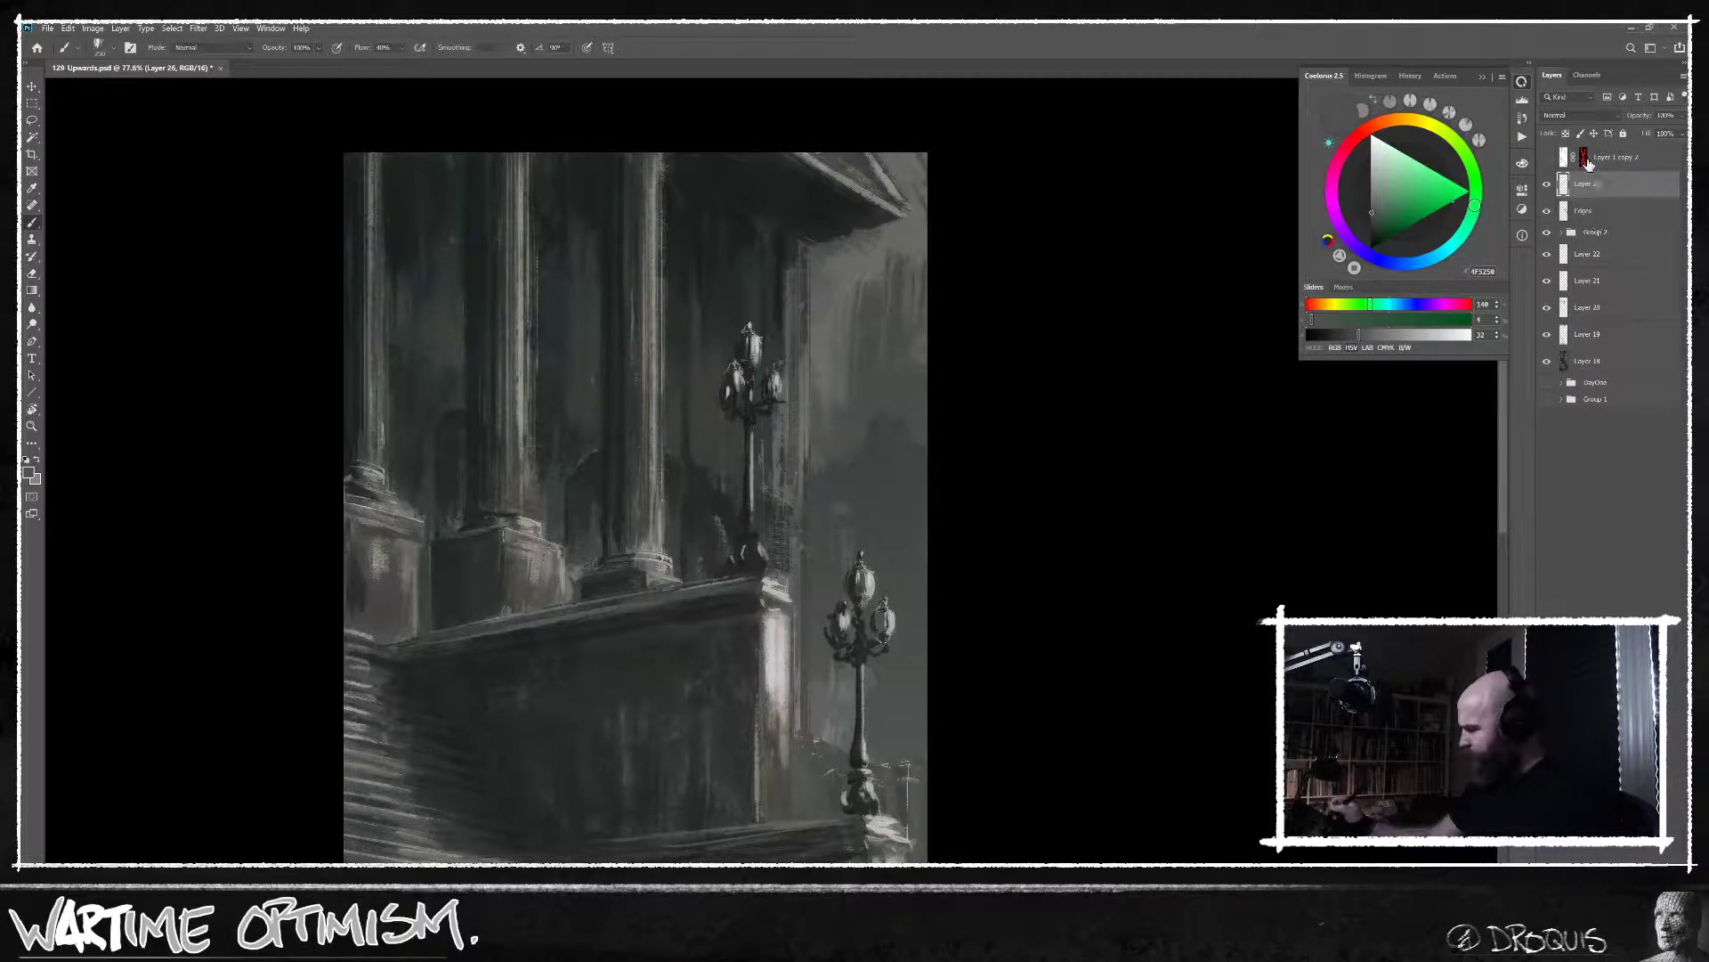
click(1580, 115)
click(1585, 233)
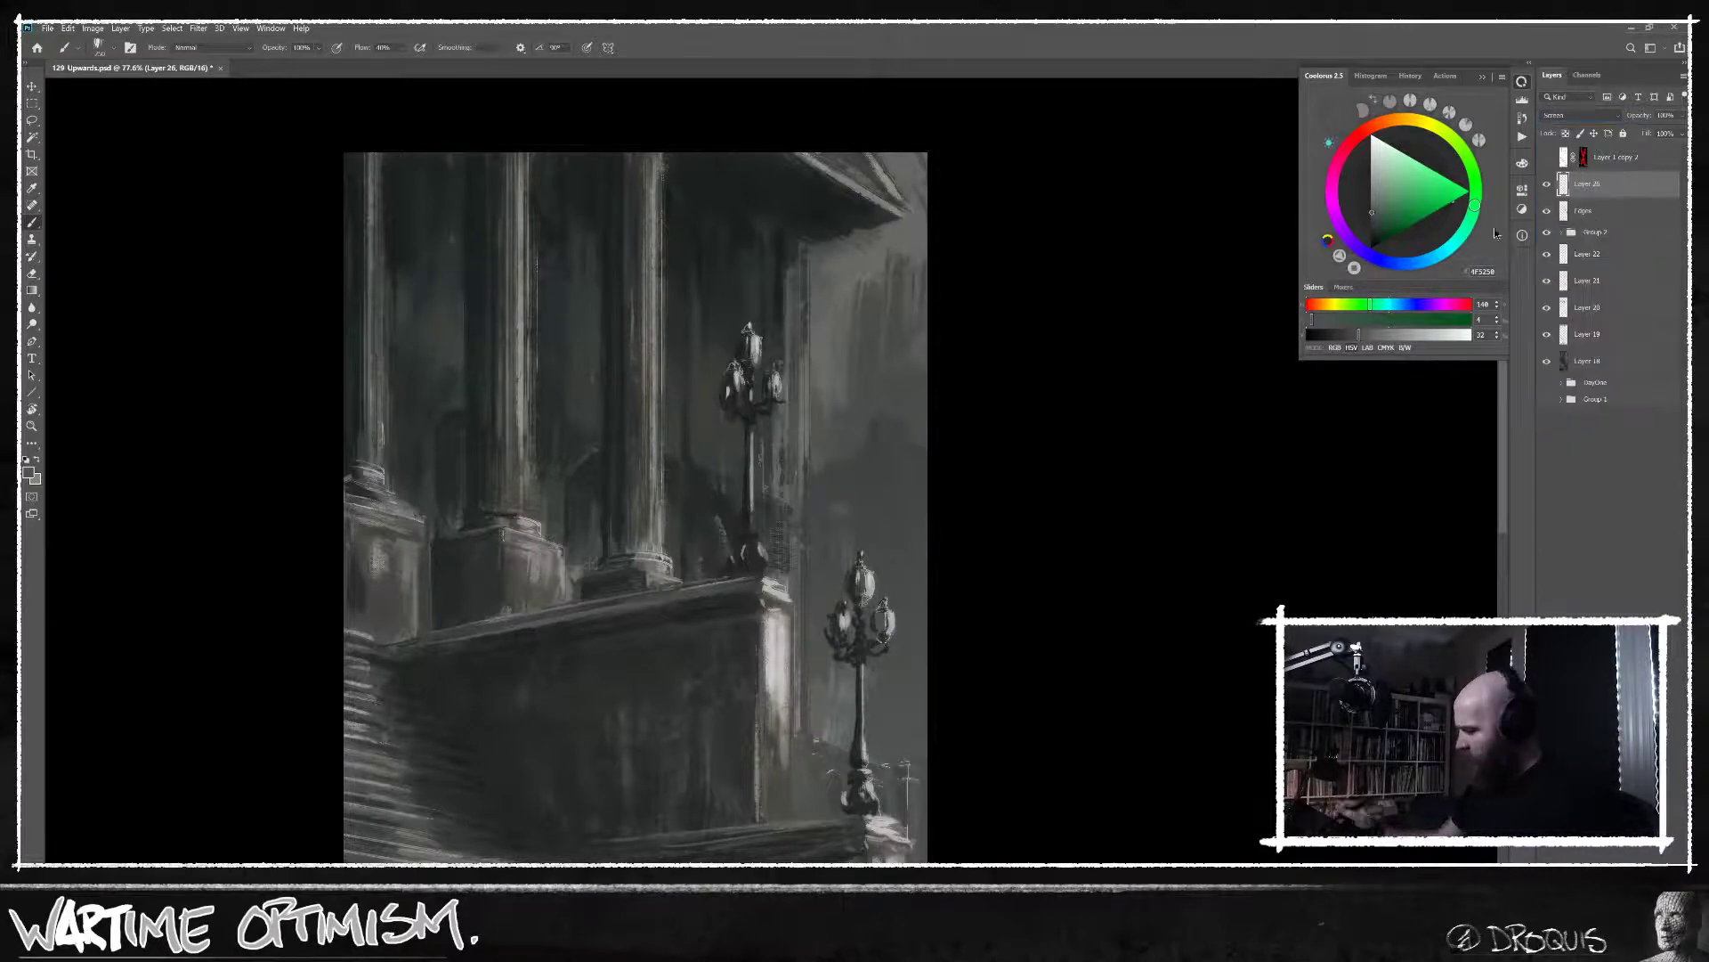
Lighten the selected background from the roof down to the balustrade with broad strokes of a dark grey sampled from it.
alt+click(827, 490)
drag(832, 712, 835, 389)
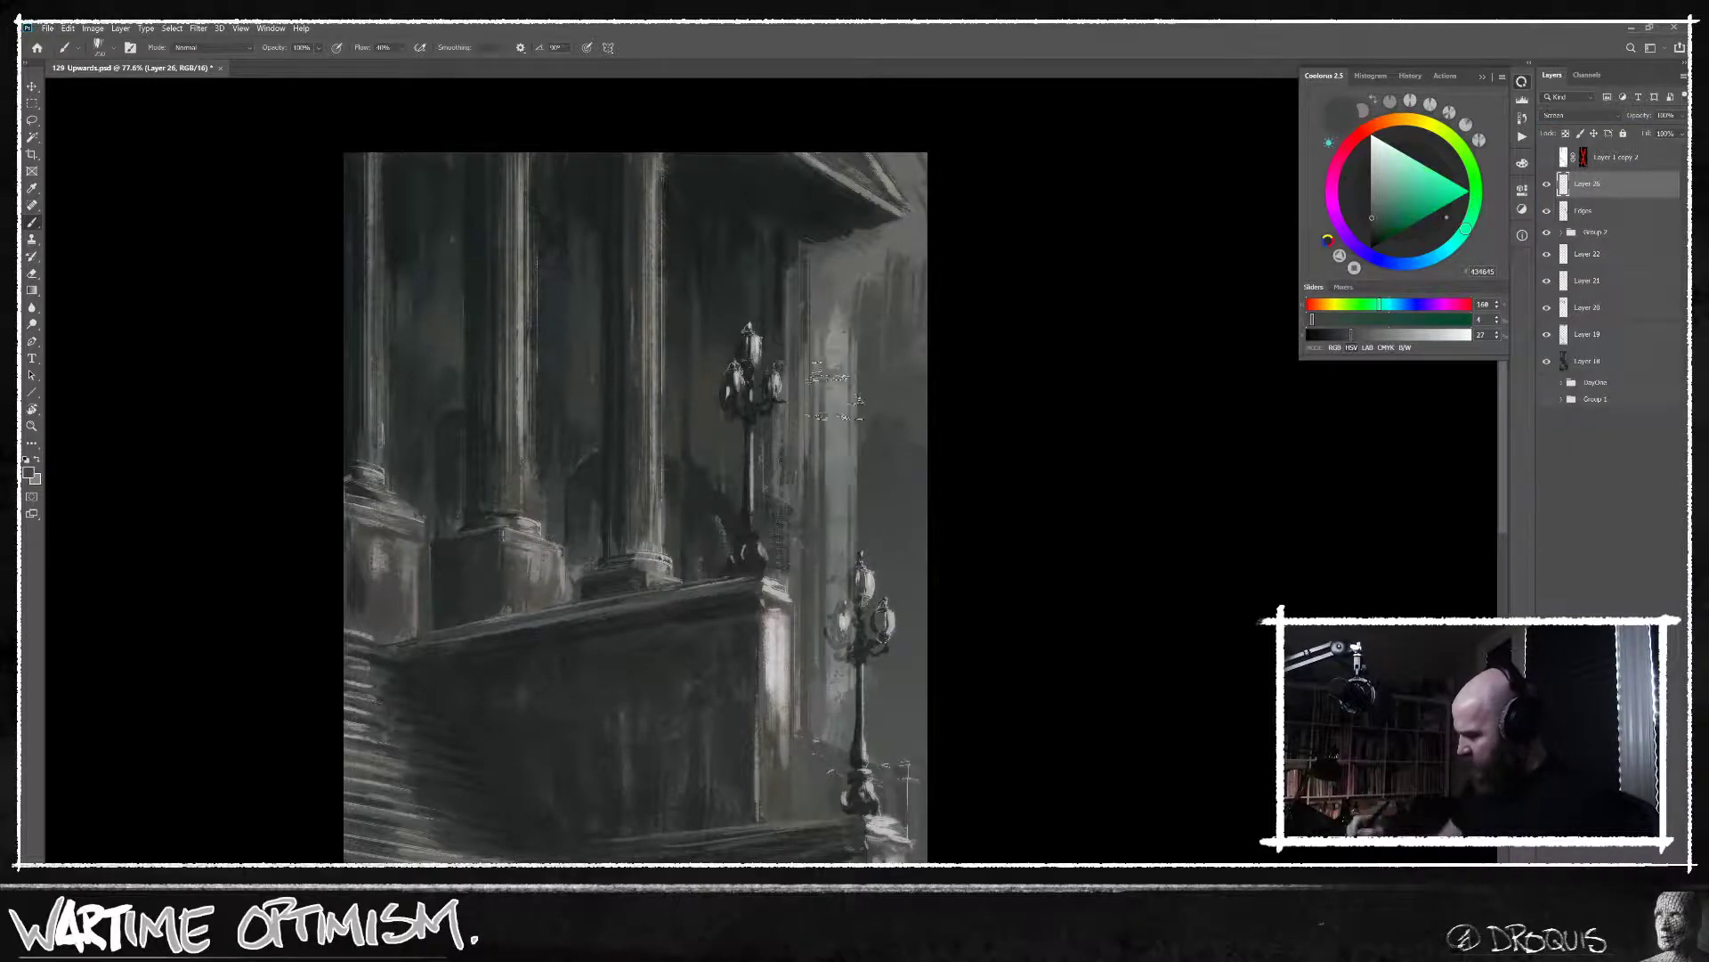
key(ctrl+z)
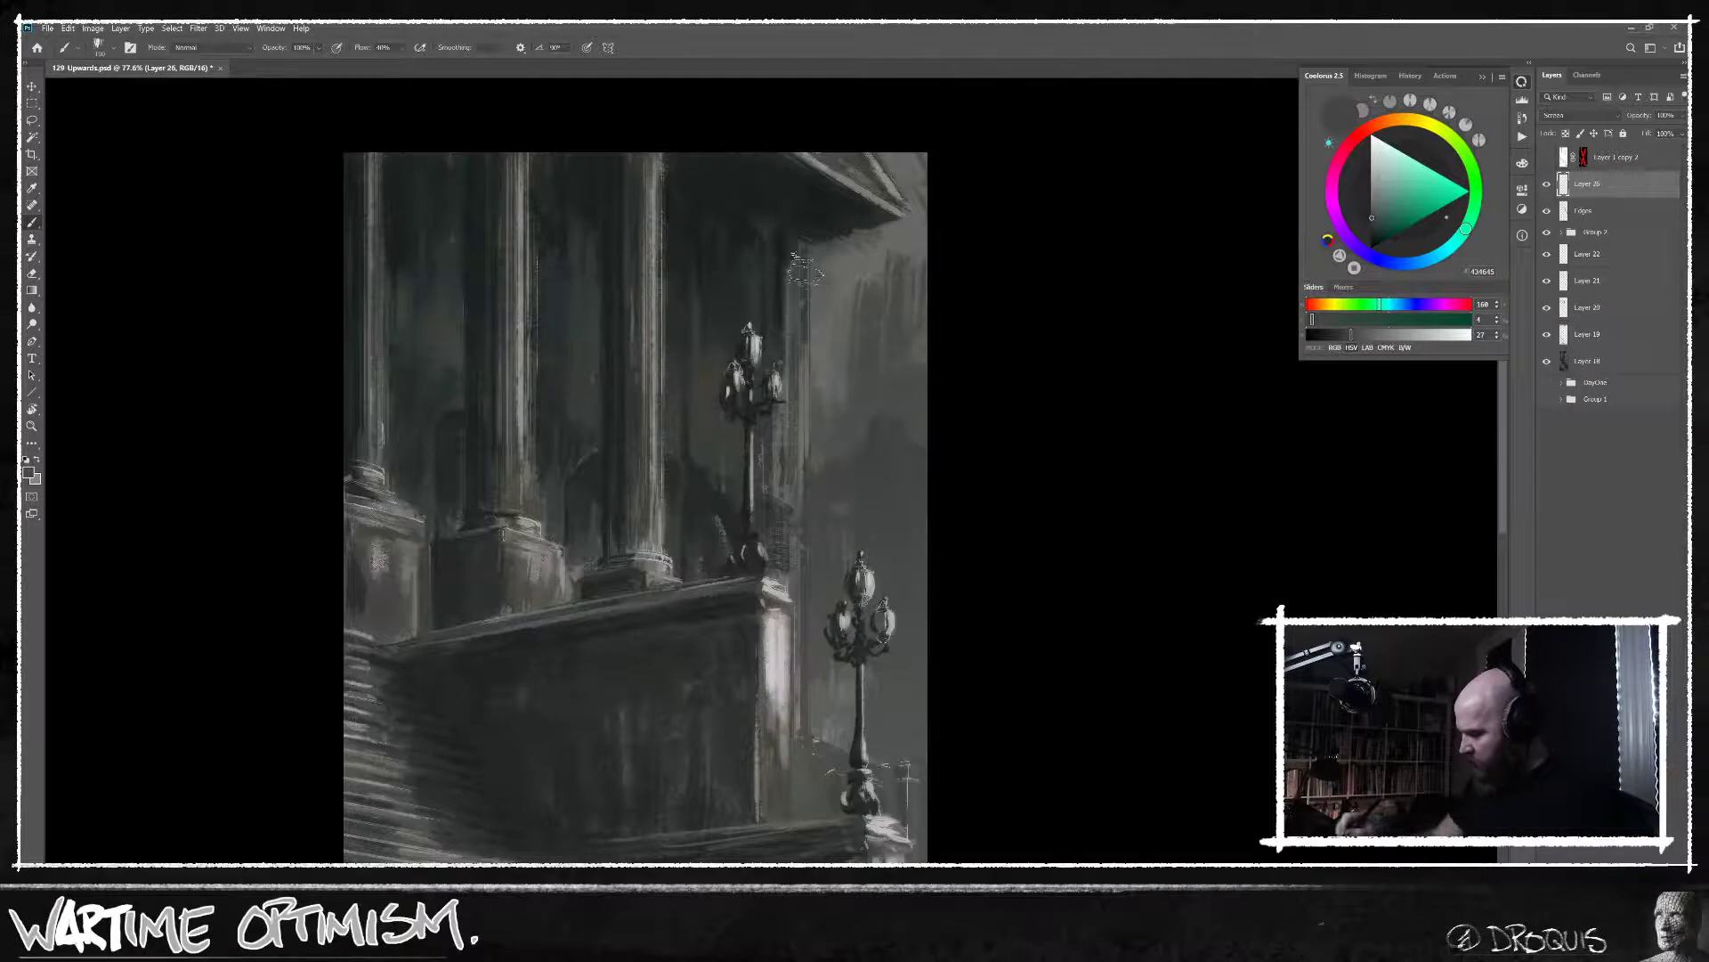
mouse_move(809, 258)
mouse_down()
mouse_move(789, 654)
mouse_move(814, 289)
mouse_move(813, 536)
mouse_move(812, 263)
mouse_move(813, 488)
mouse_move(819, 248)
mouse_move(829, 362)
mouse_move(838, 272)
mouse_move(909, 196)
mouse_move(889, 141)
mouse_move(903, 272)
mouse_move(909, 160)
mouse_move(909, 319)
mouse_move(866, 348)
mouse_move(852, 253)
mouse_move(824, 676)
mouse_move(844, 751)
mouse_move(861, 582)
mouse_move(876, 667)
mouse_move(906, 376)
mouse_move(927, 564)
mouse_move(942, 376)
mouse_move(947, 686)
mouse_move(890, 737)
mouse_move(961, 733)
mouse_move(926, 757)
mouse_up()
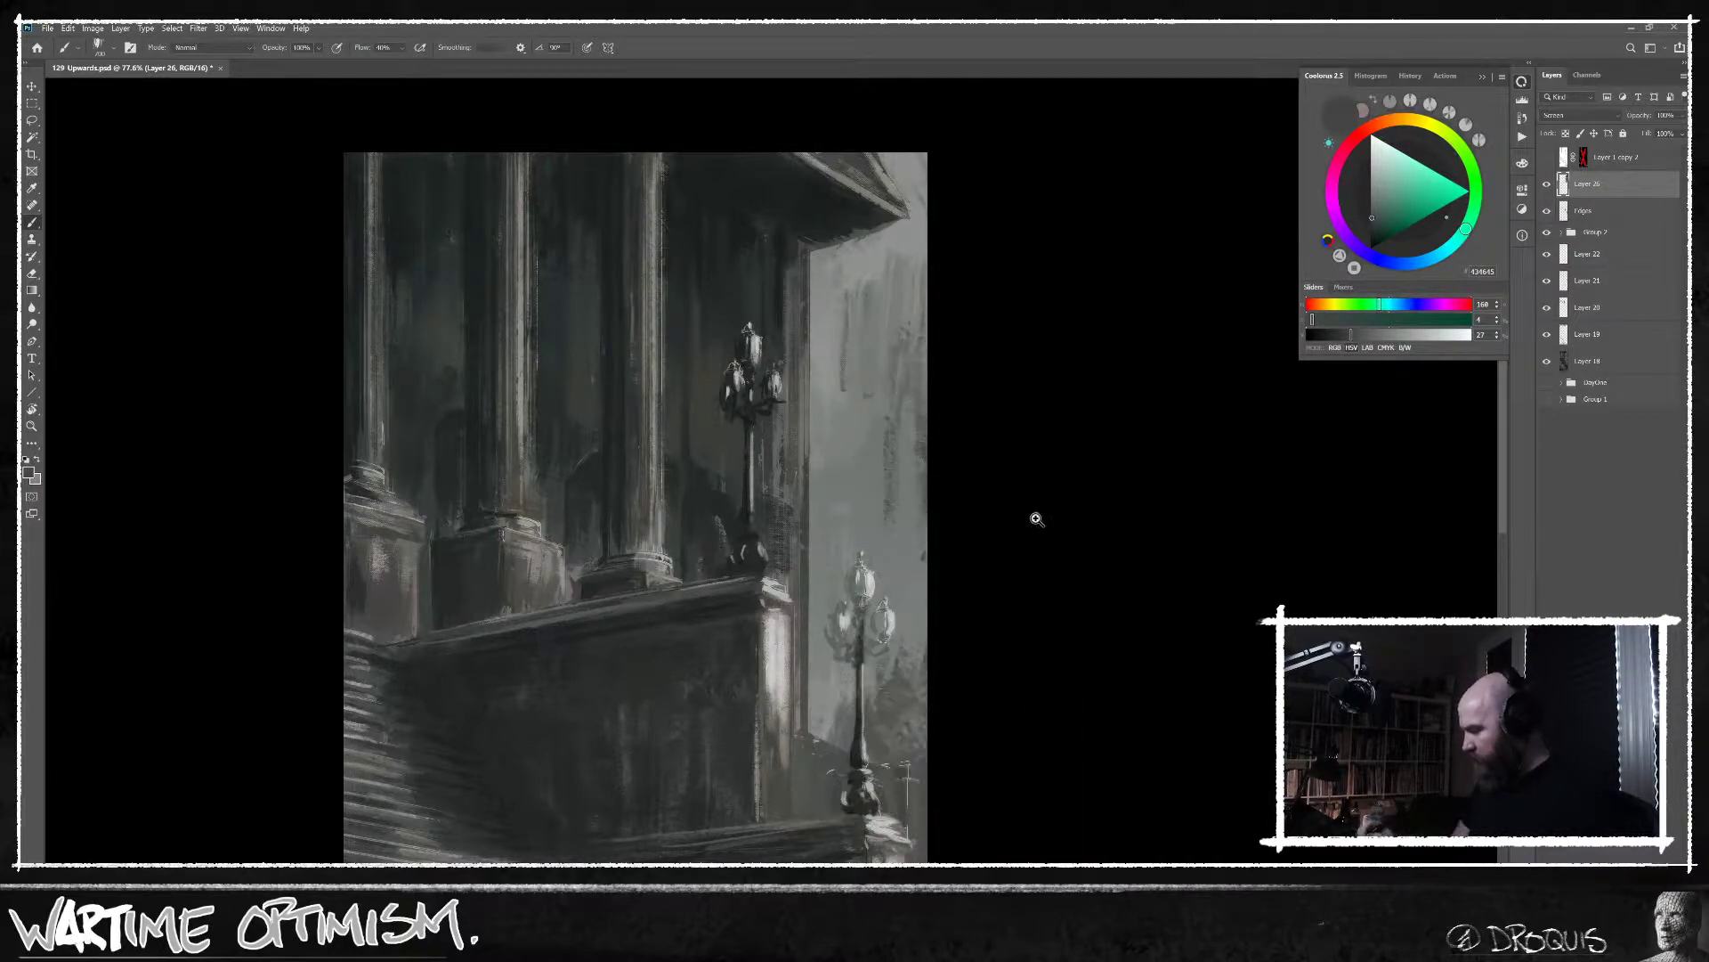
Reduce the lightened background layer's opacity until the haze behind the lamps is only faint.
drag(1037, 518, 1014, 525)
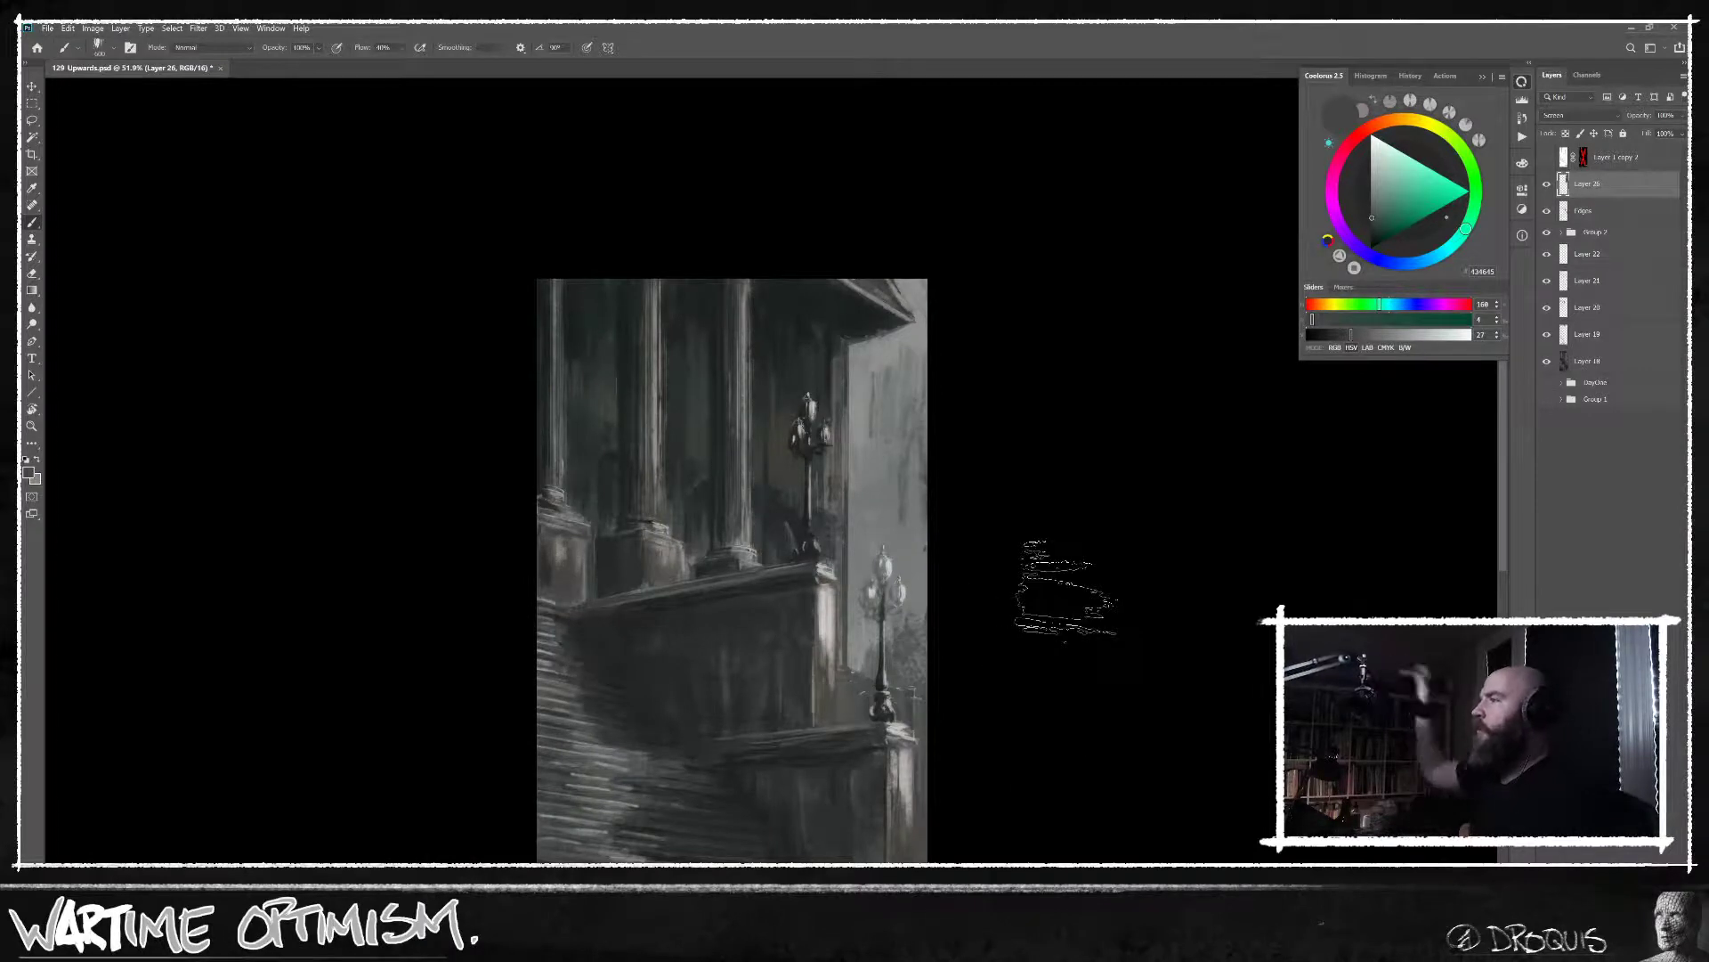
drag(1638, 116, 1569, 130)
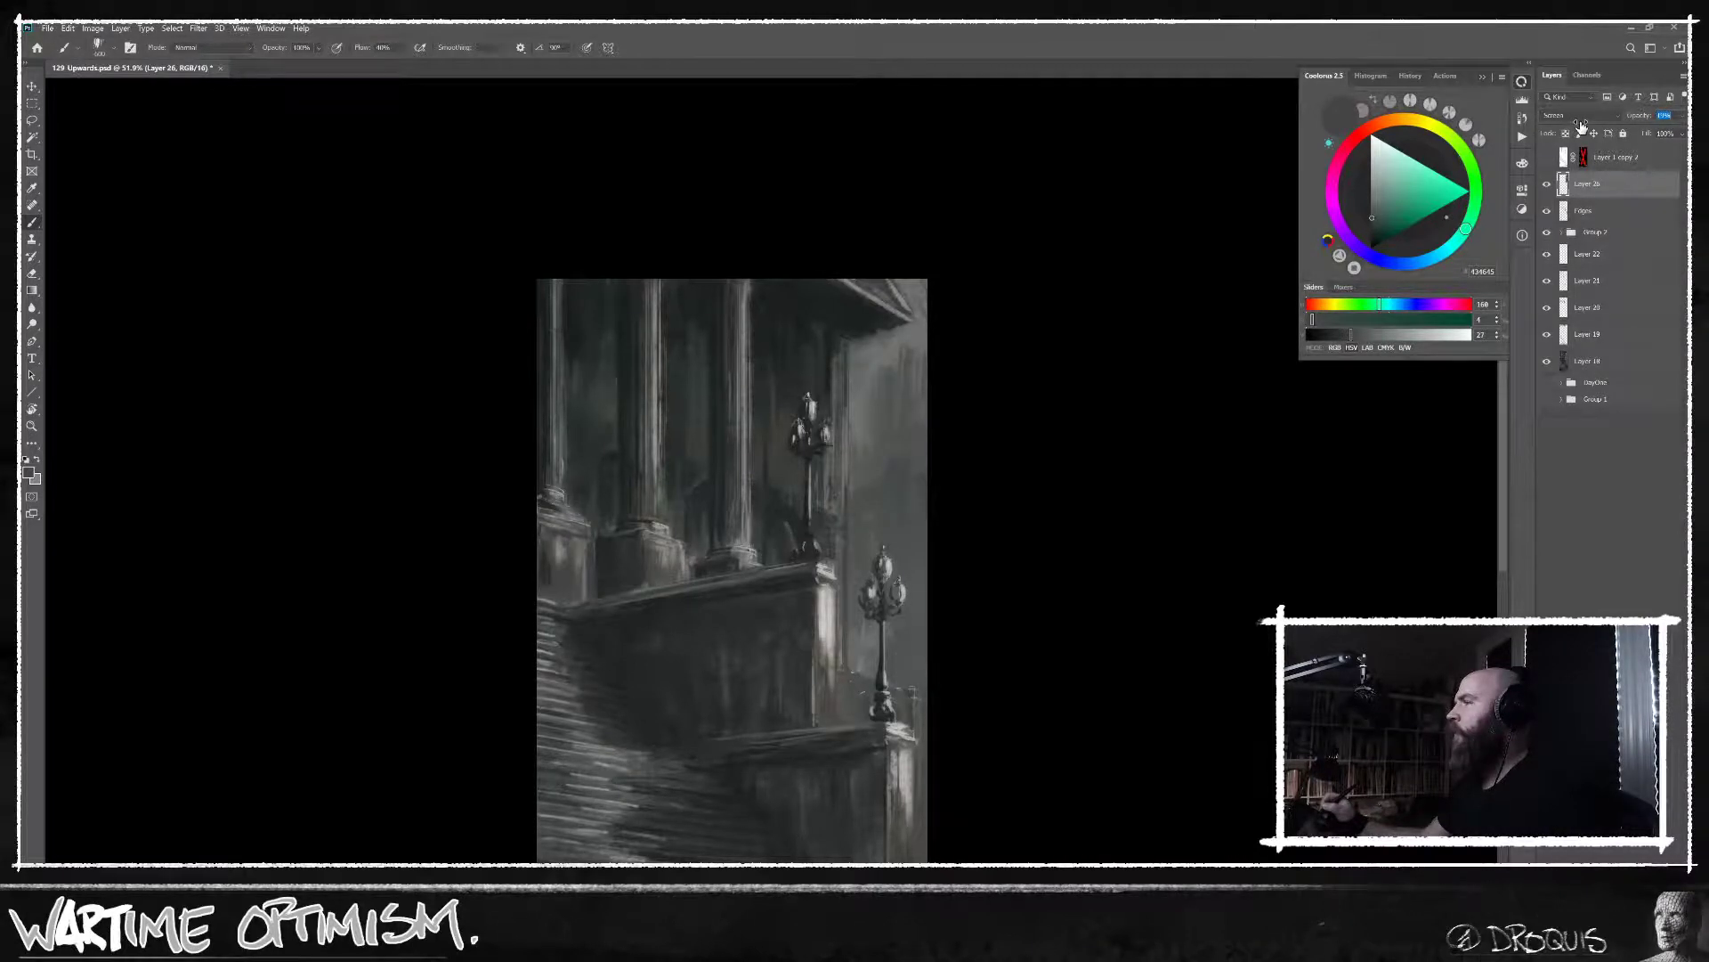
drag(1581, 127, 1576, 129)
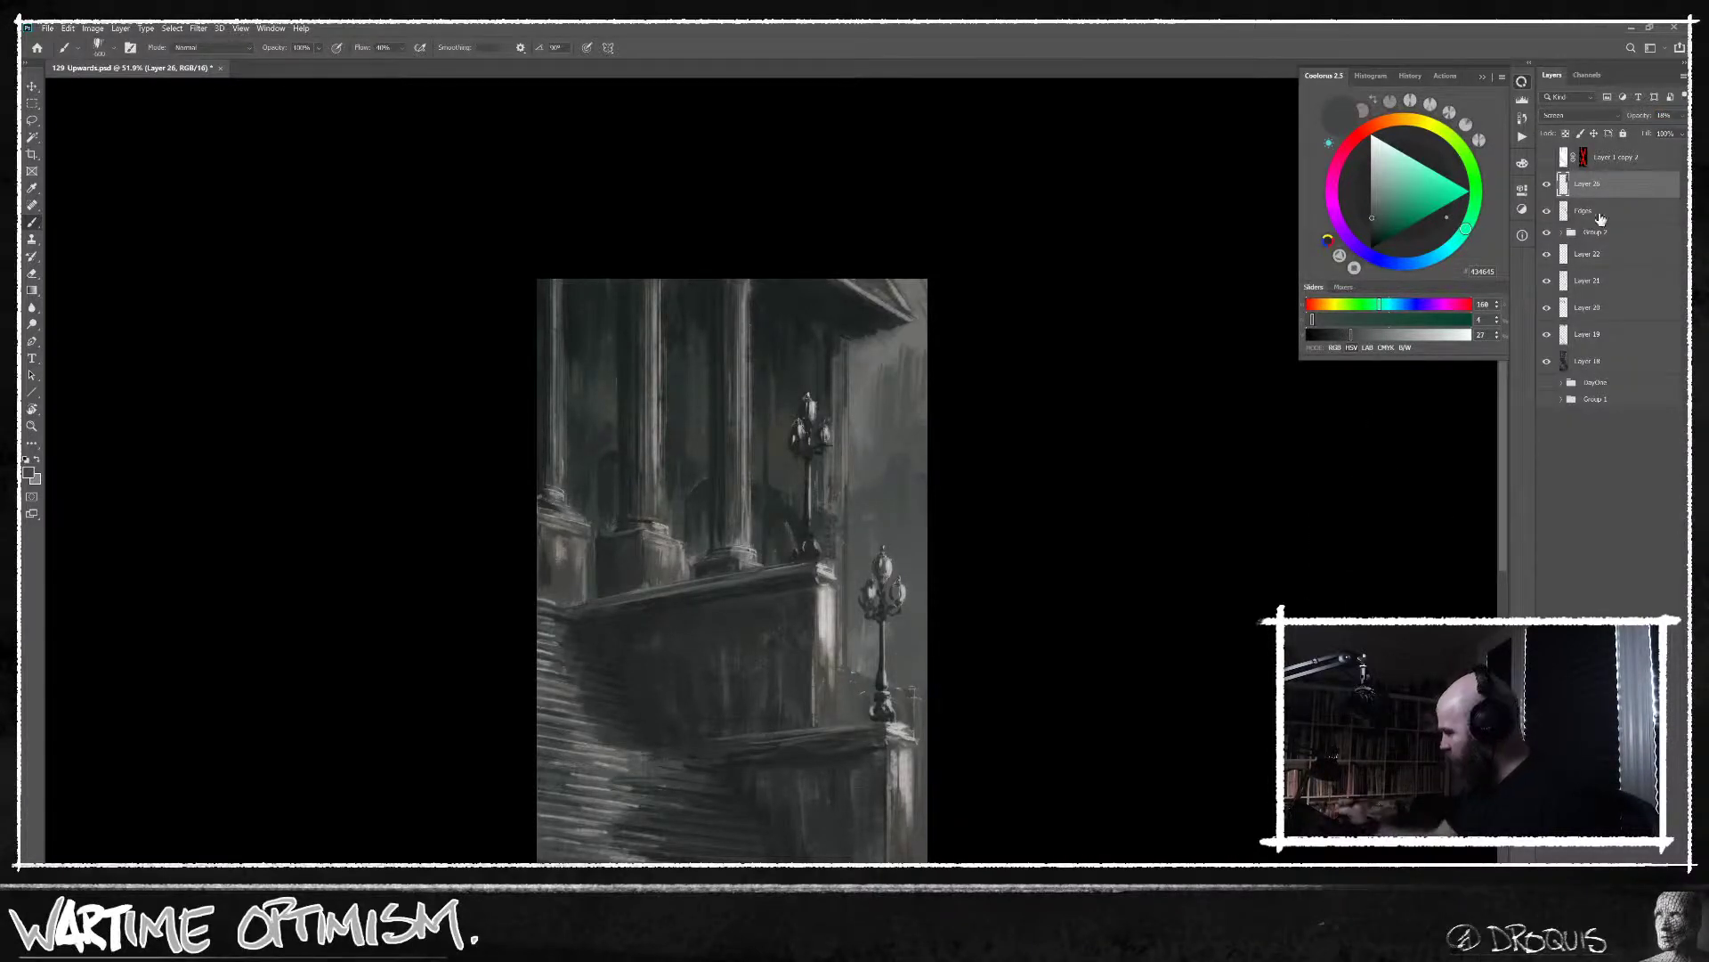
Add a new layer above the haze layer and toggle layer visibility to compare the background.
key(ctrl+shift+alt+n)
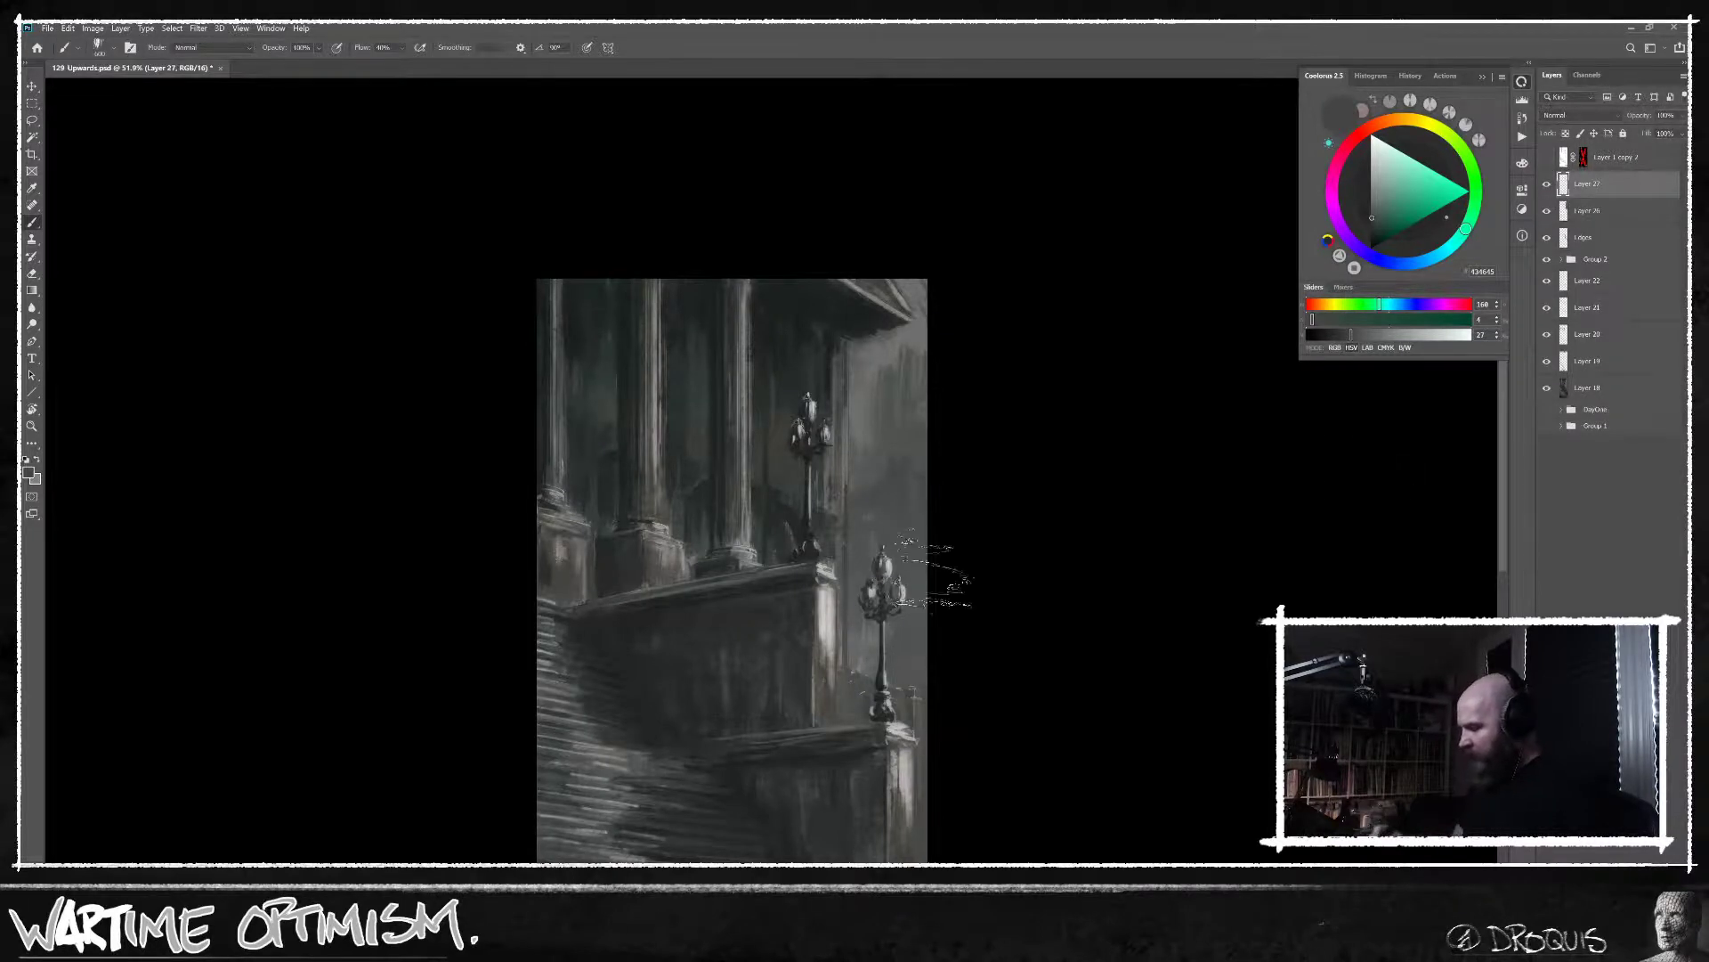
scroll(864, 532, up, 2)
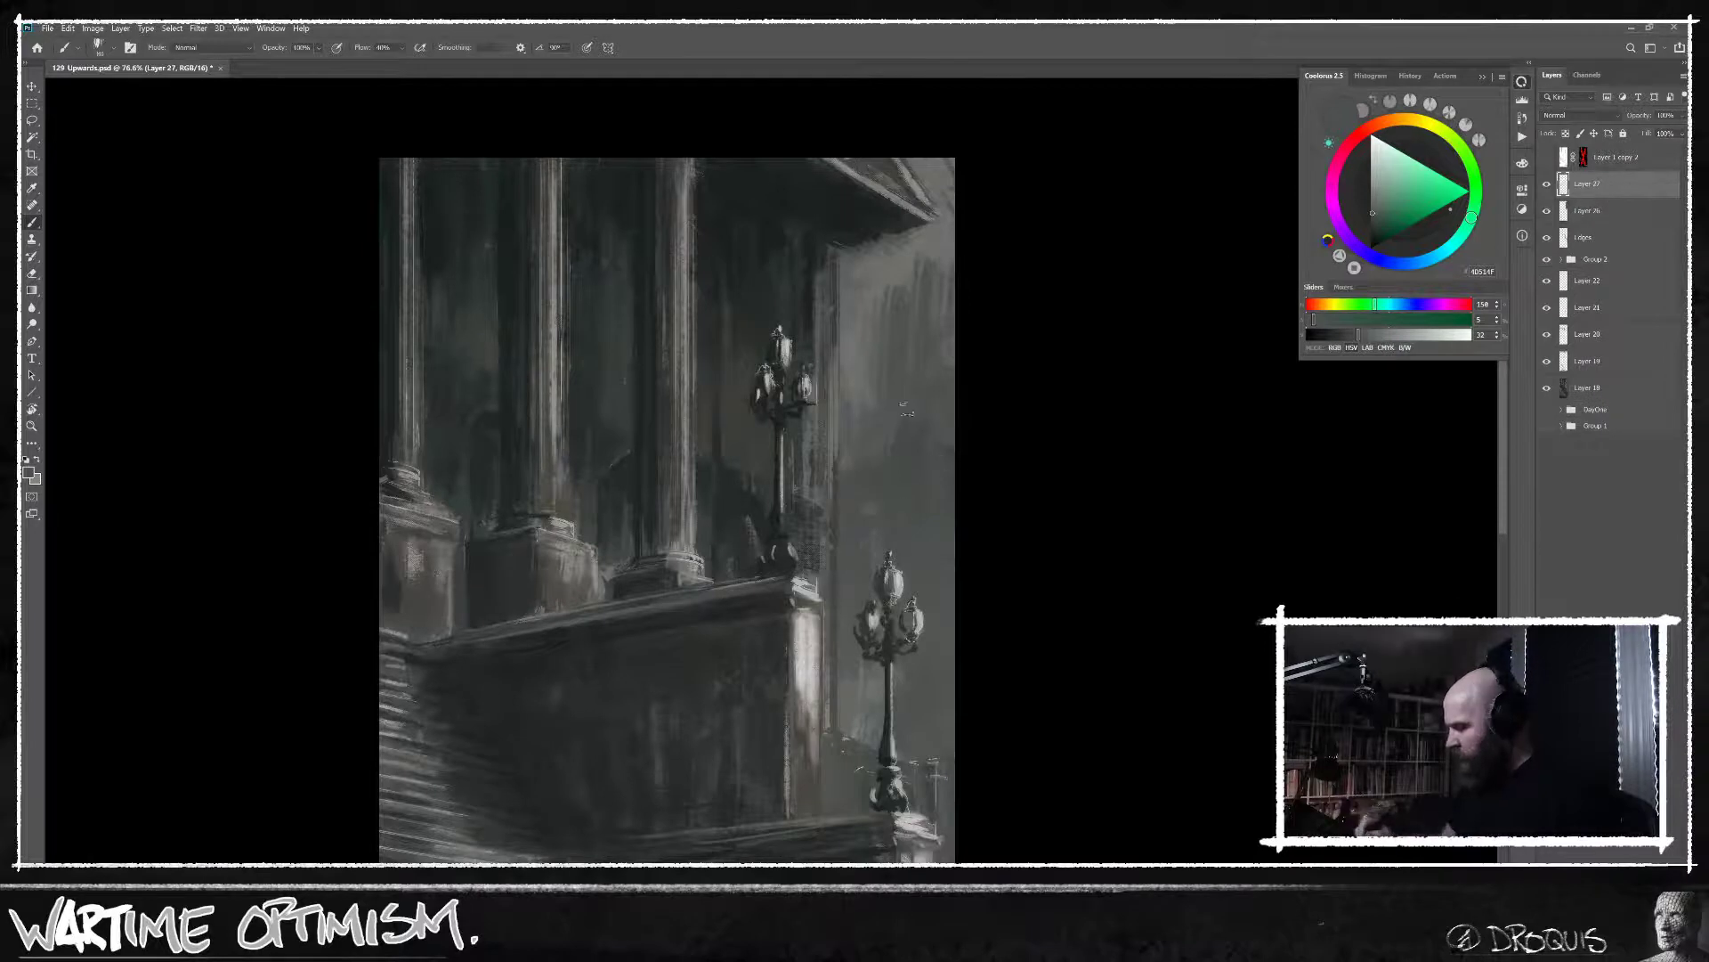
click(1547, 185)
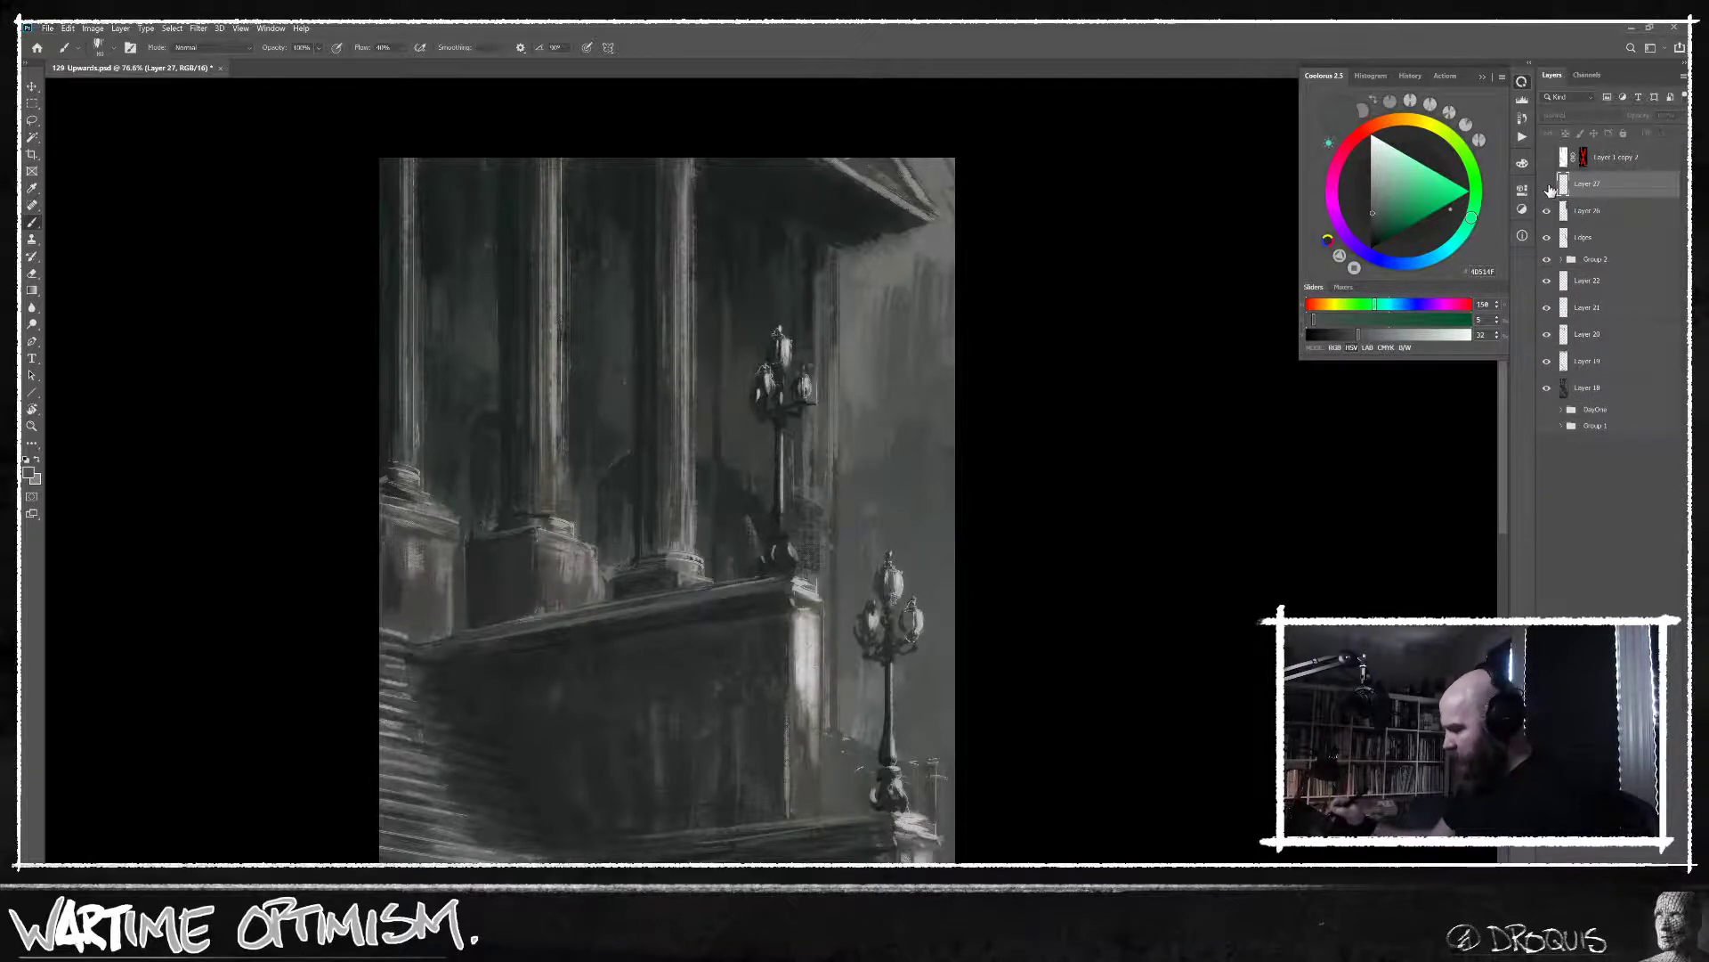
click(1547, 184)
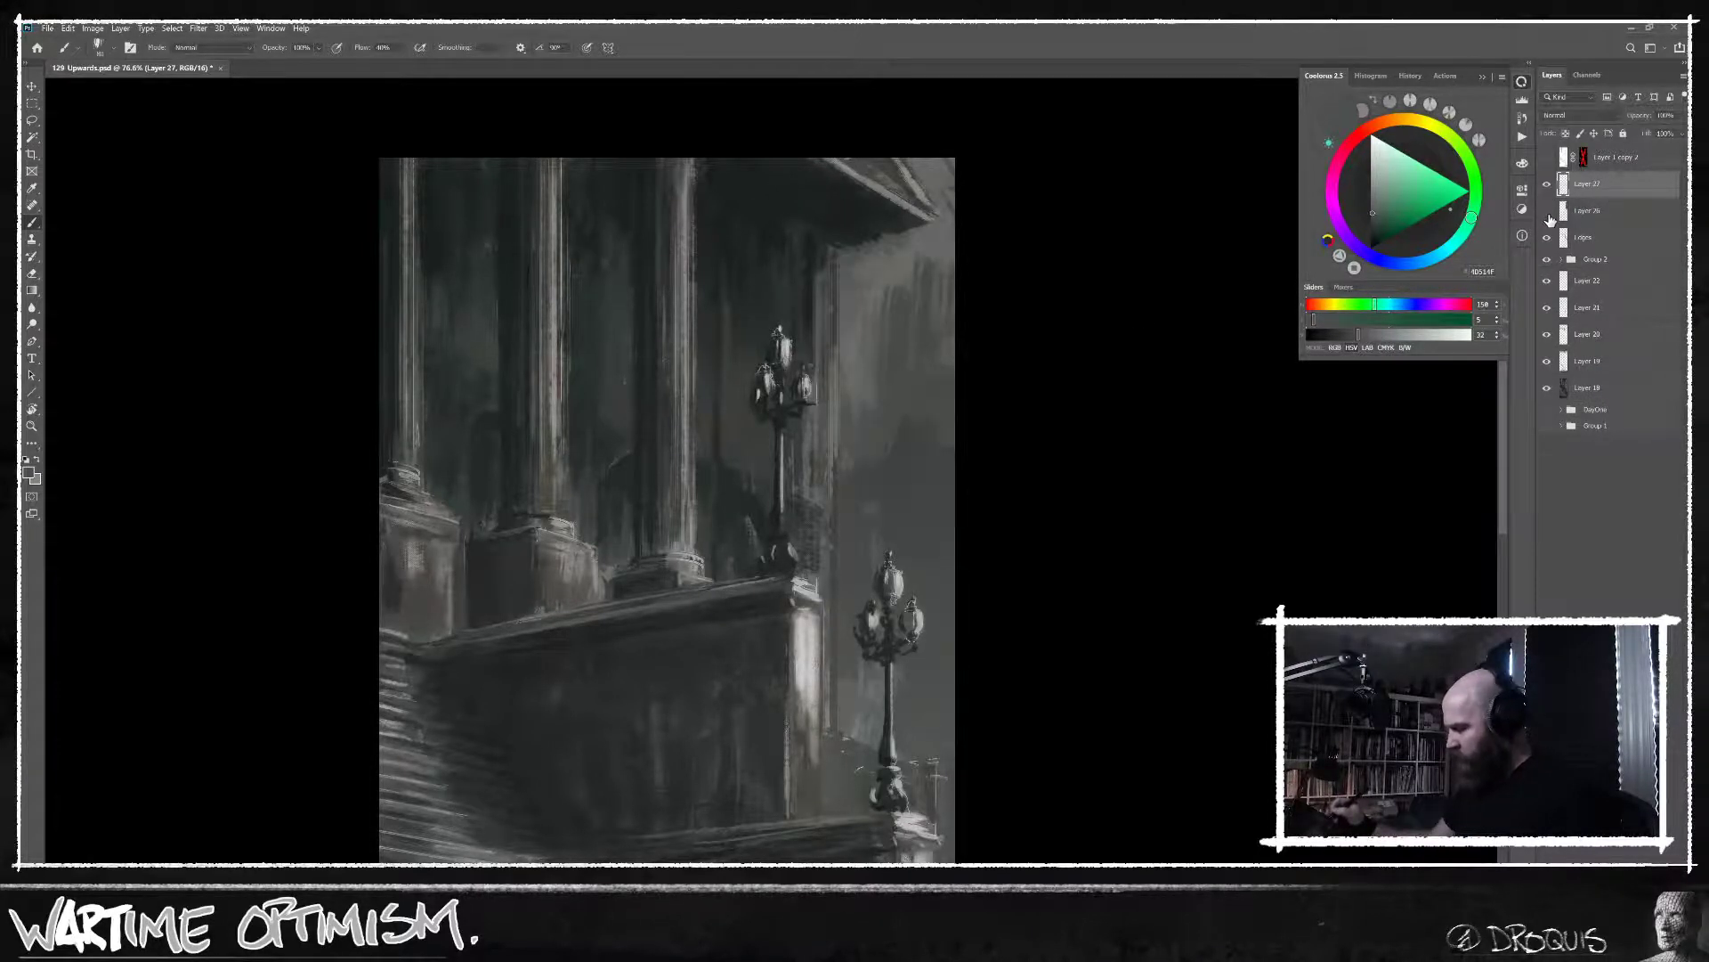
Try light grey vertical highlights along the building's outer corner beside the upper lamp with the haze layer hidden.
alt+click(845, 356)
click(1371, 182)
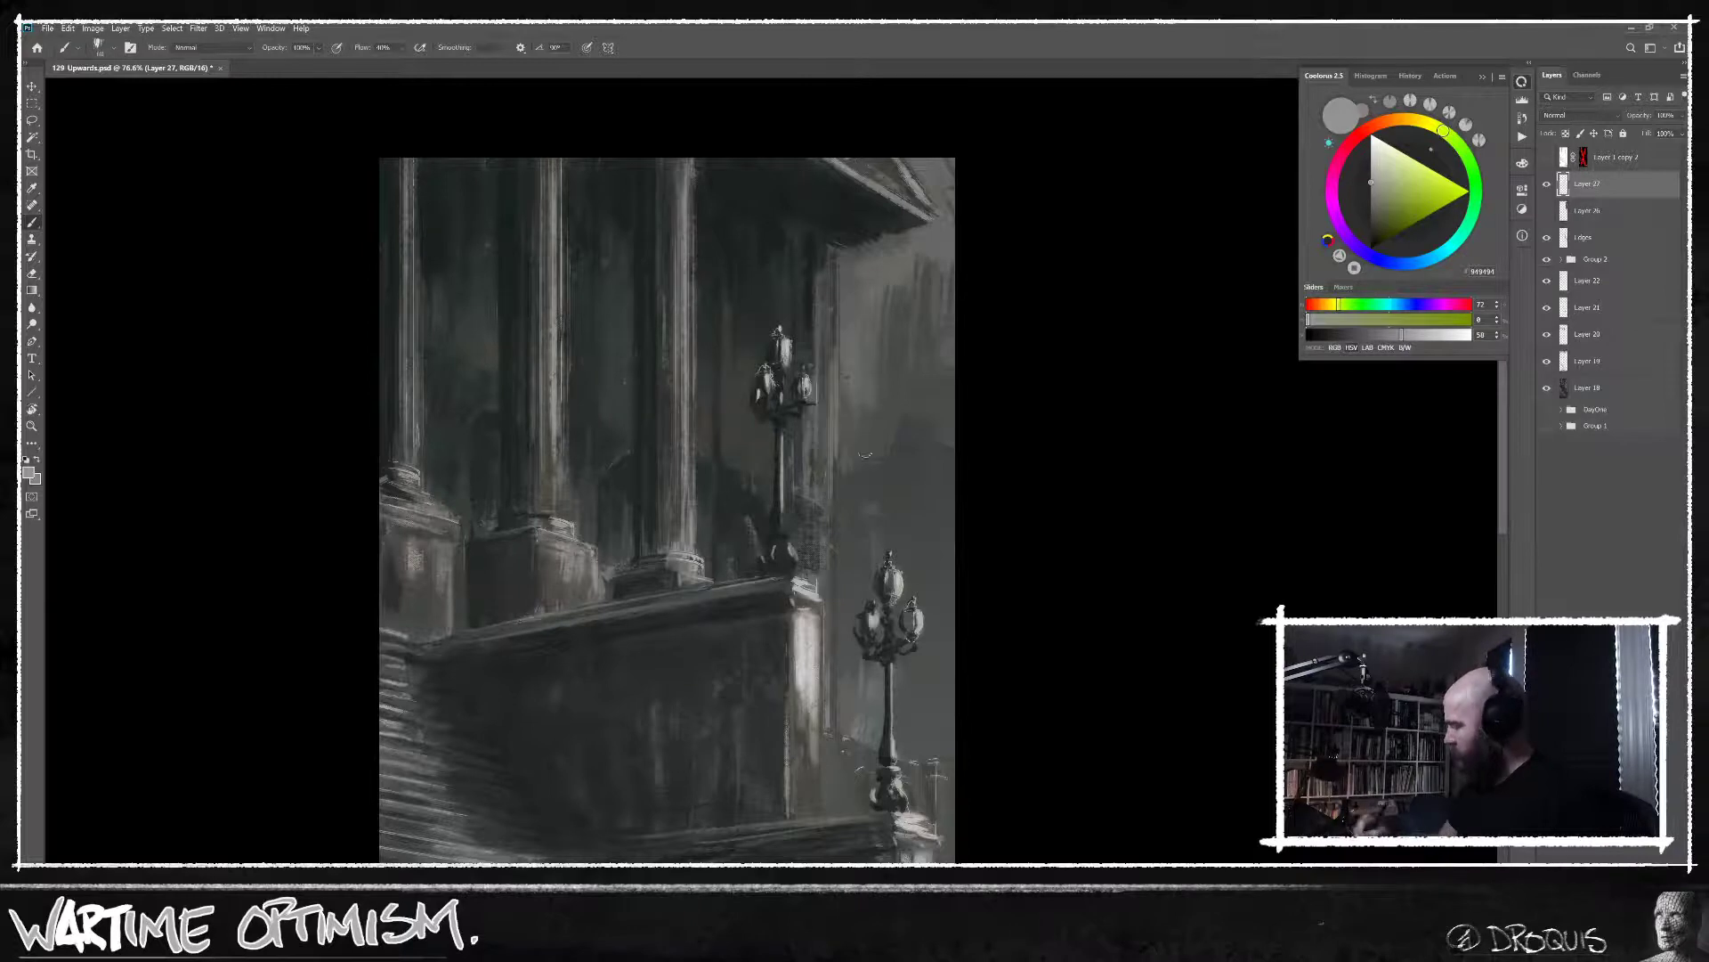
drag(835, 356, 834, 552)
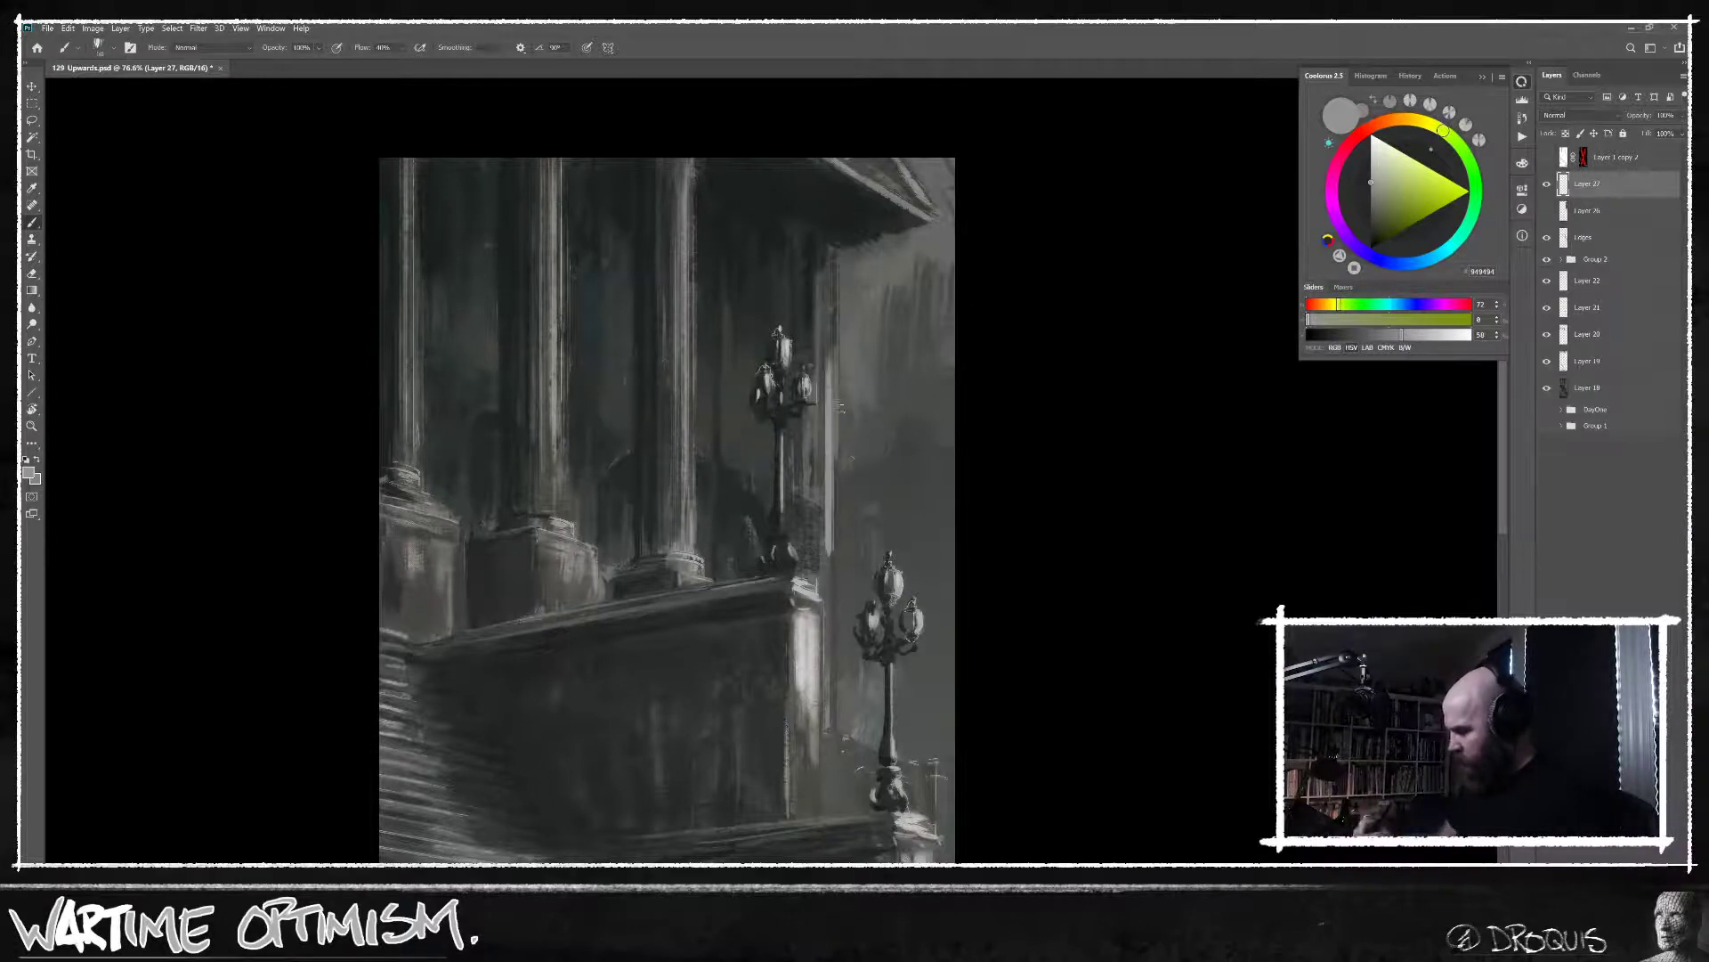
key(ctrl+z)
drag(835, 398, 837, 534)
drag(834, 462, 835, 283)
drag(835, 349, 835, 251)
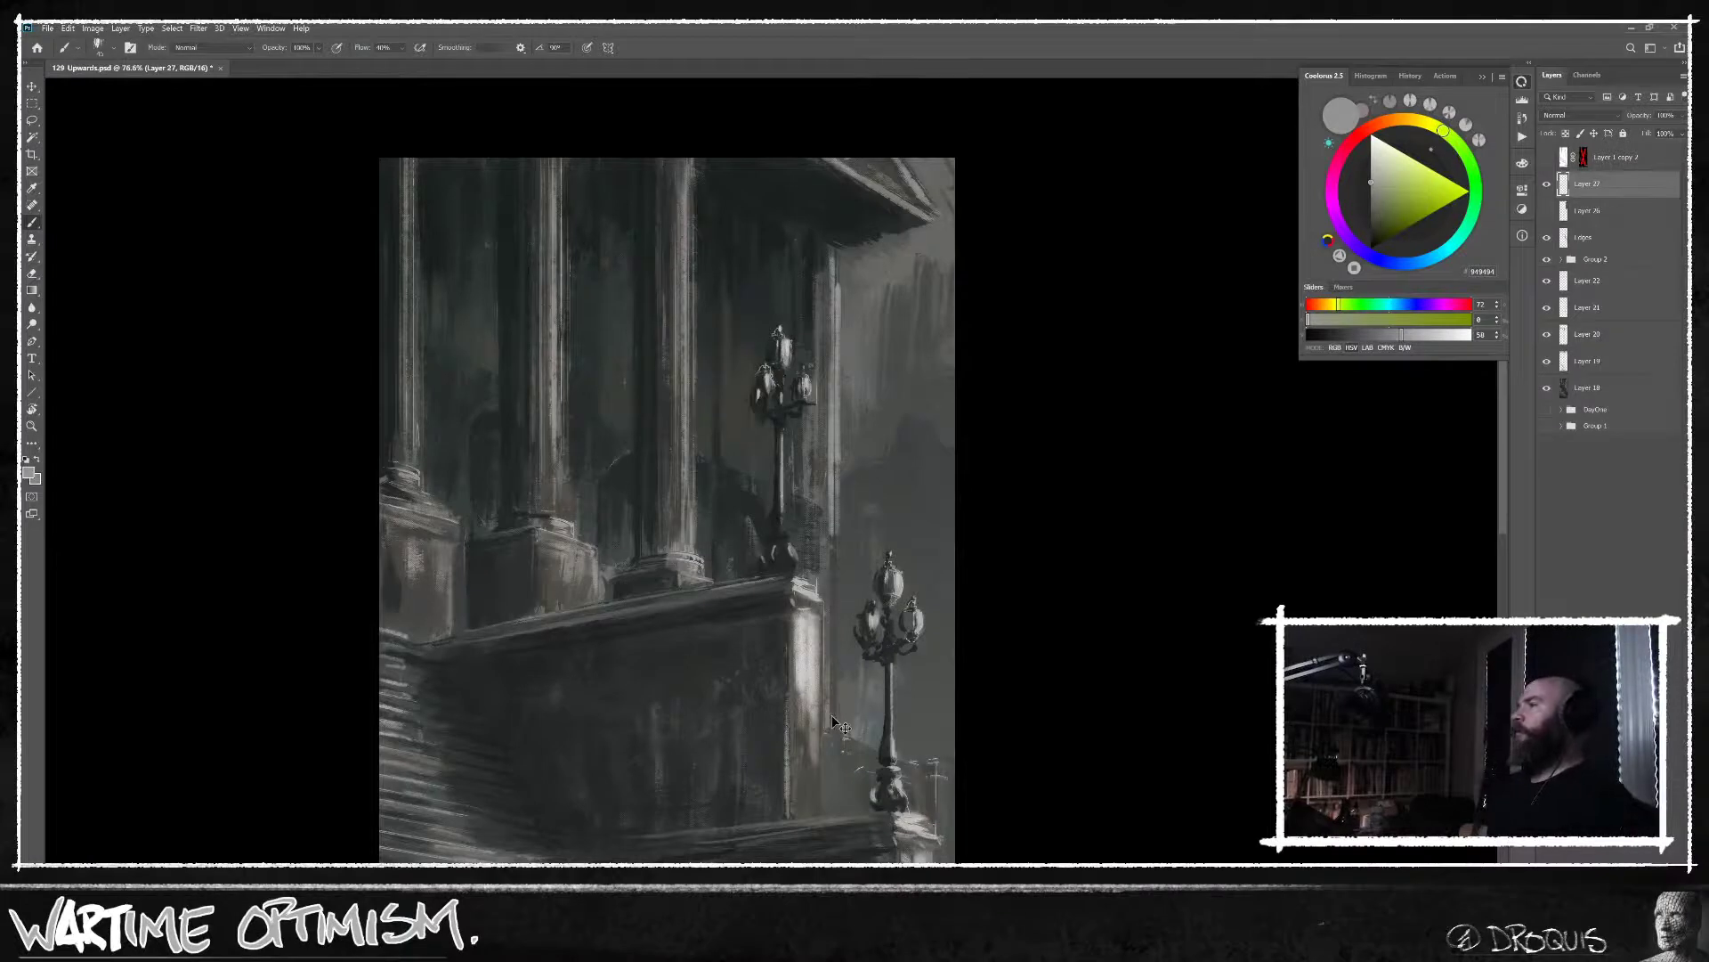
key(ctrl+z)
key(ctrl+z)
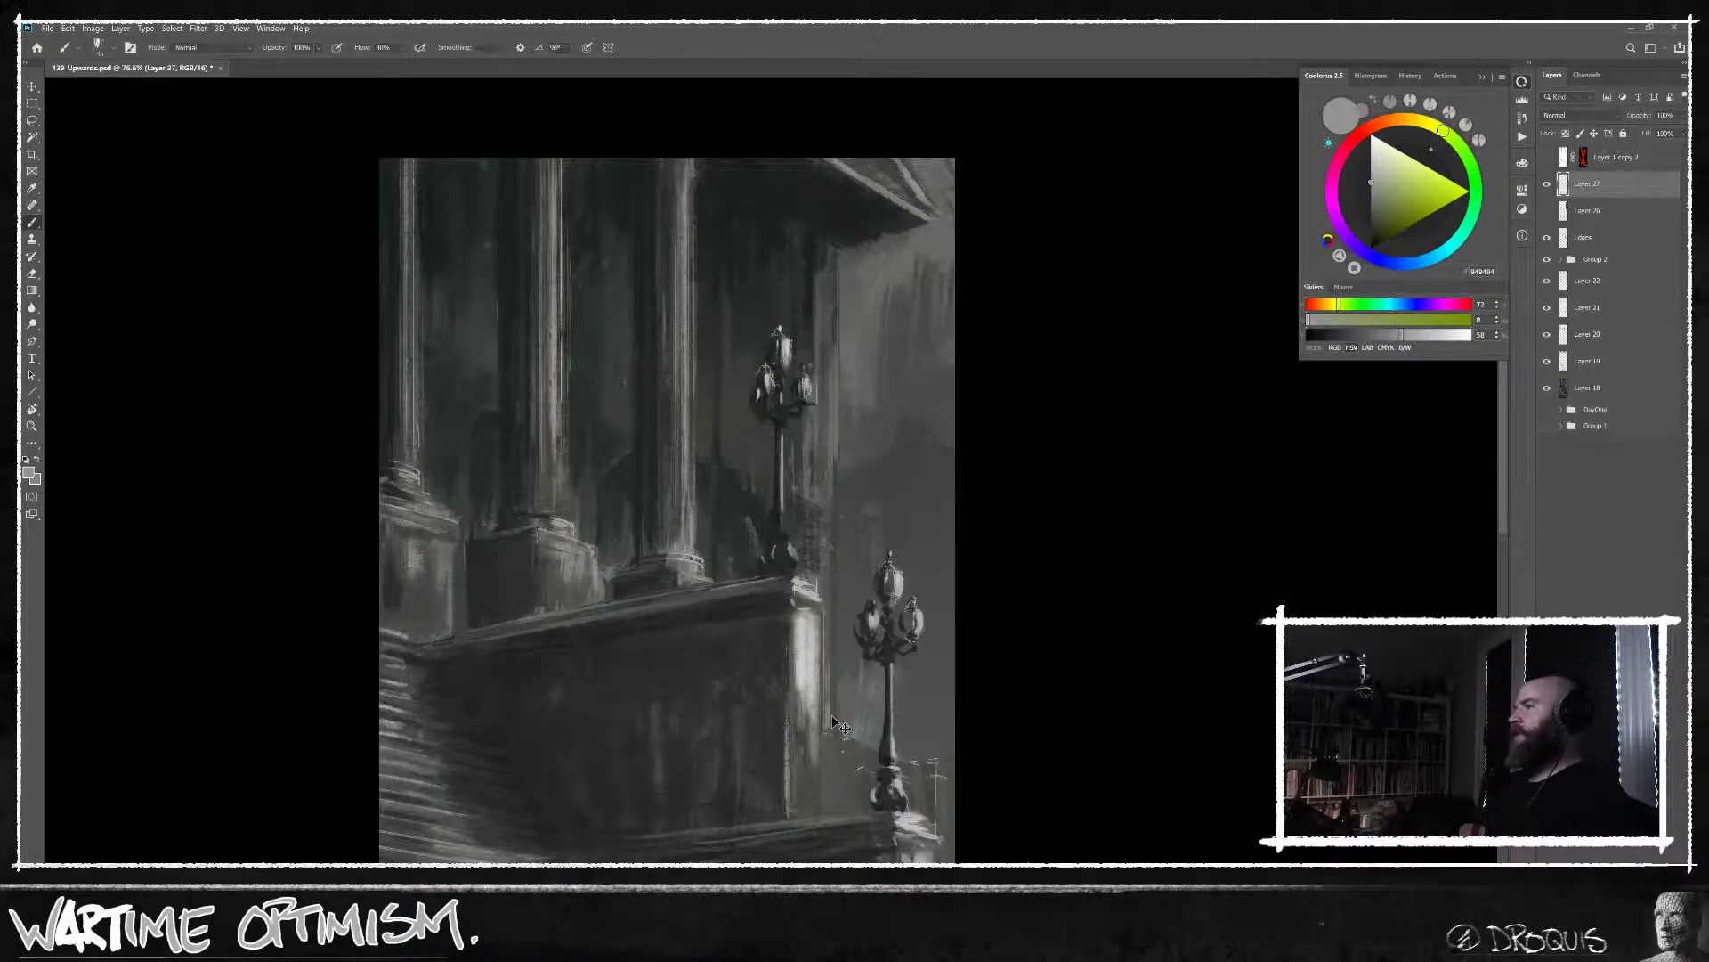
click(1547, 210)
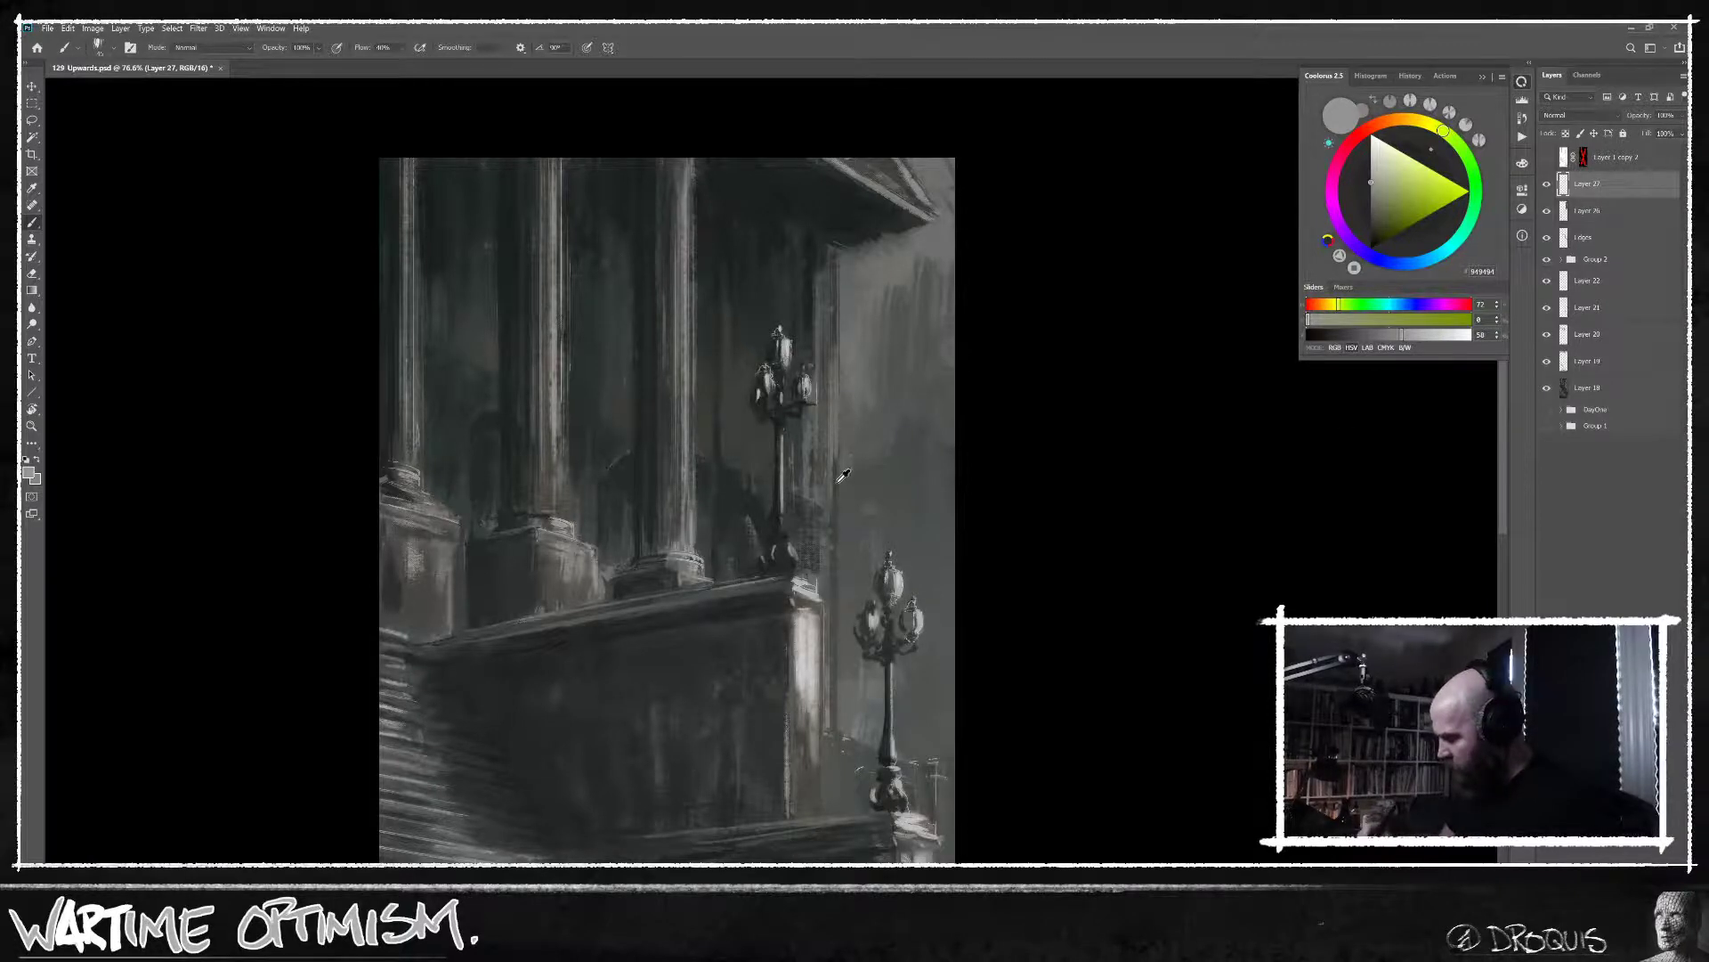
Refine the building's outer corner with a dark grey sampled beside it and pick a near-black for the shadows under the roof.
alt+click(838, 453)
drag(831, 355, 832, 467)
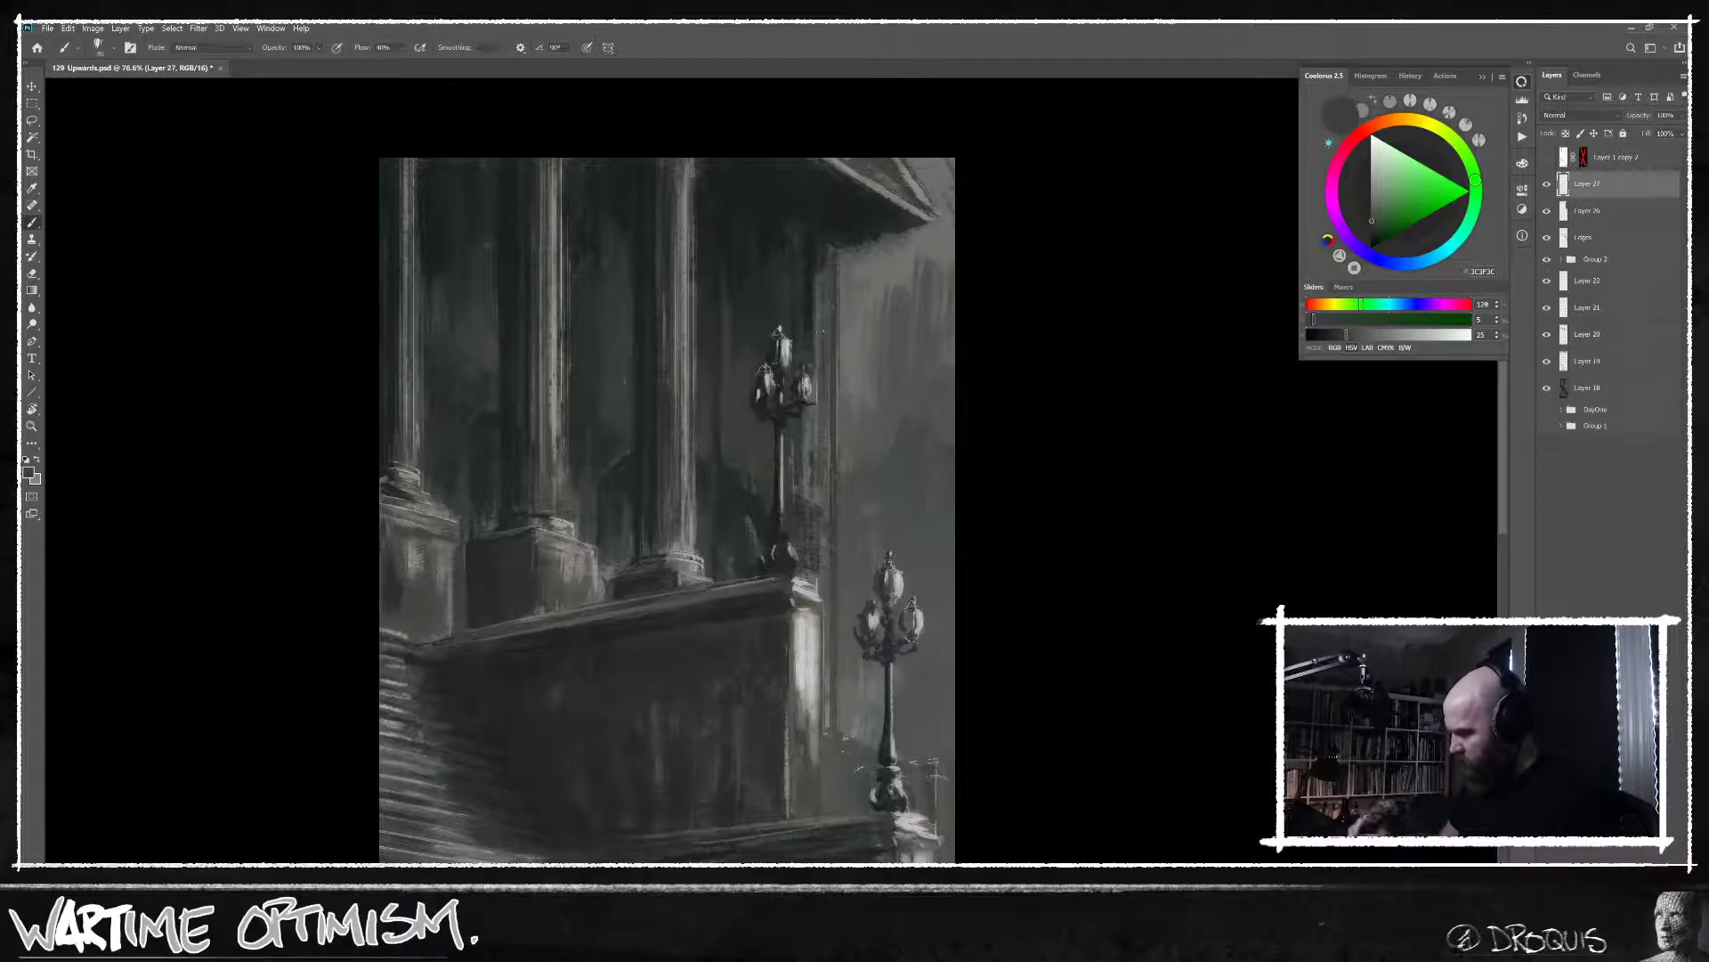
alt+click(843, 222)
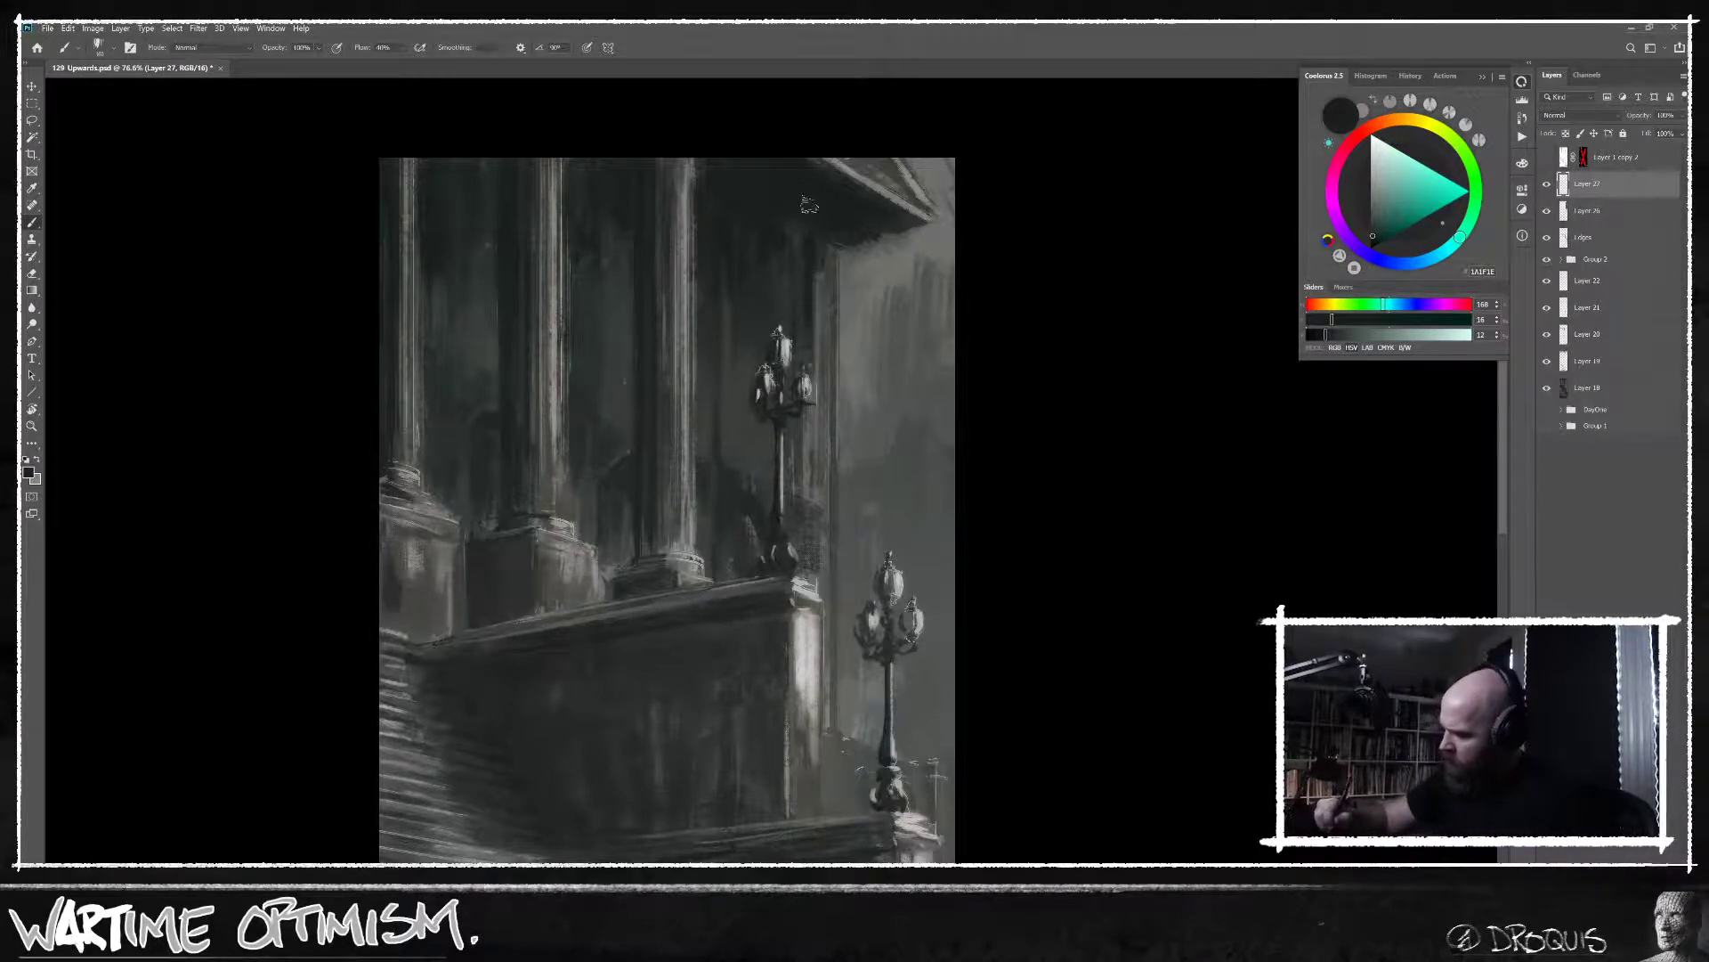
click(1325, 337)
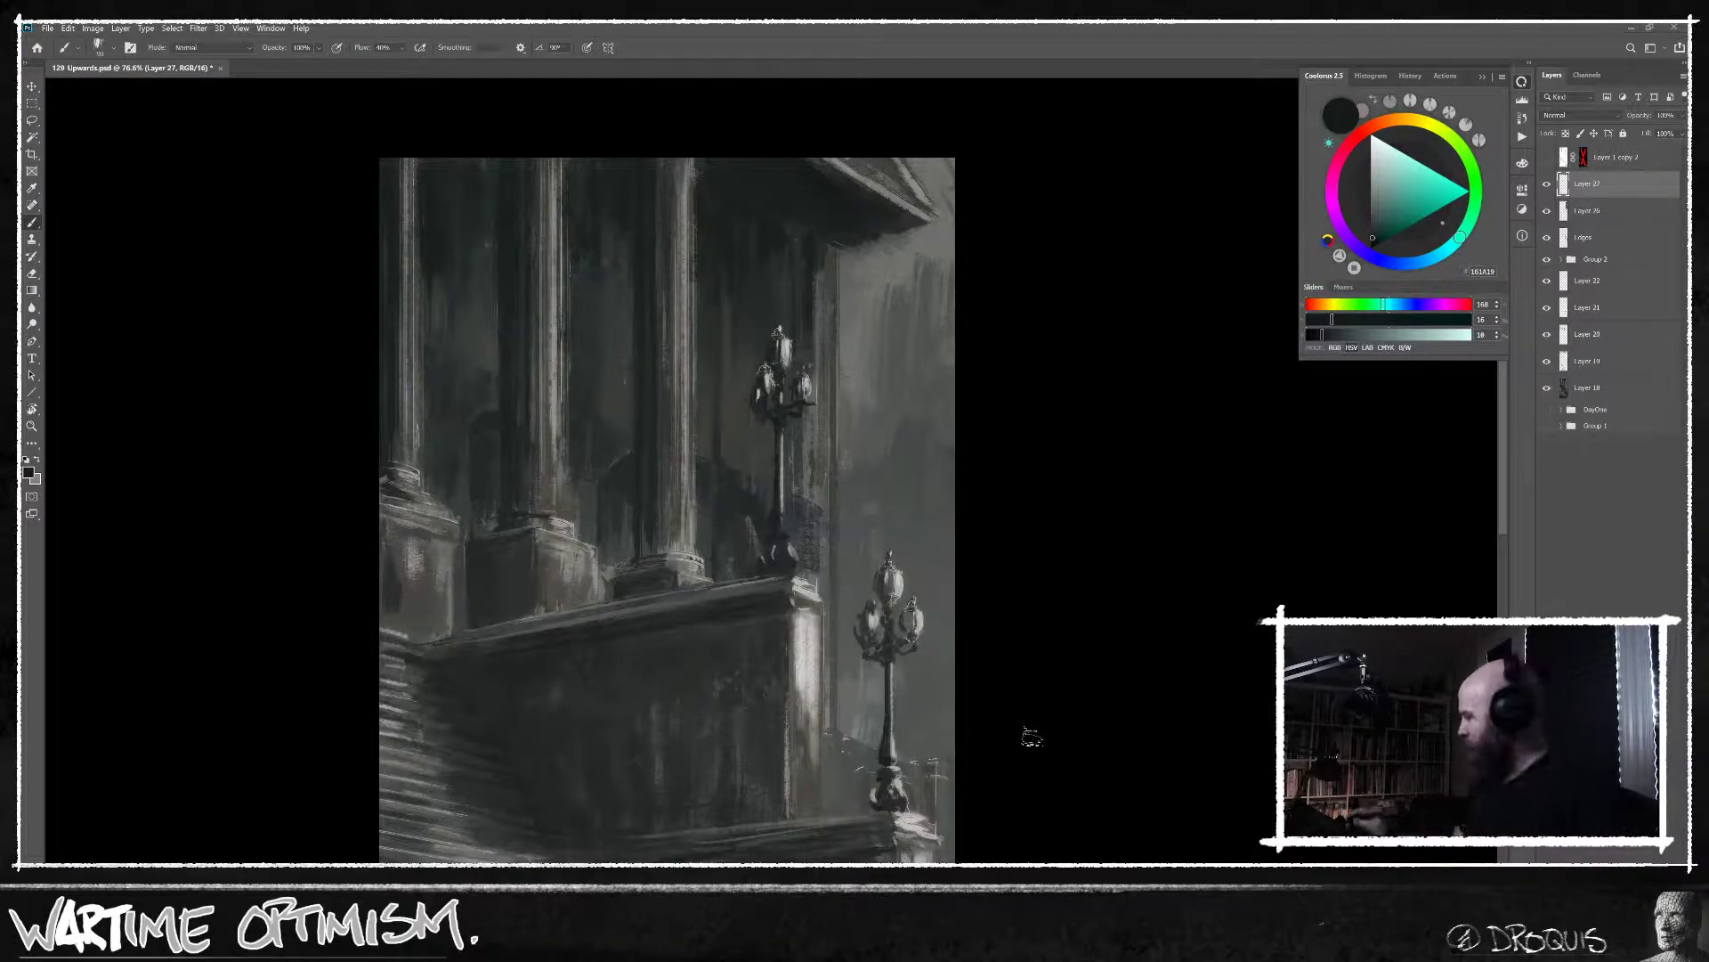
Try a vertical stroke of sampled lighter grey in the background below the roof tip.
alt+click(854, 342)
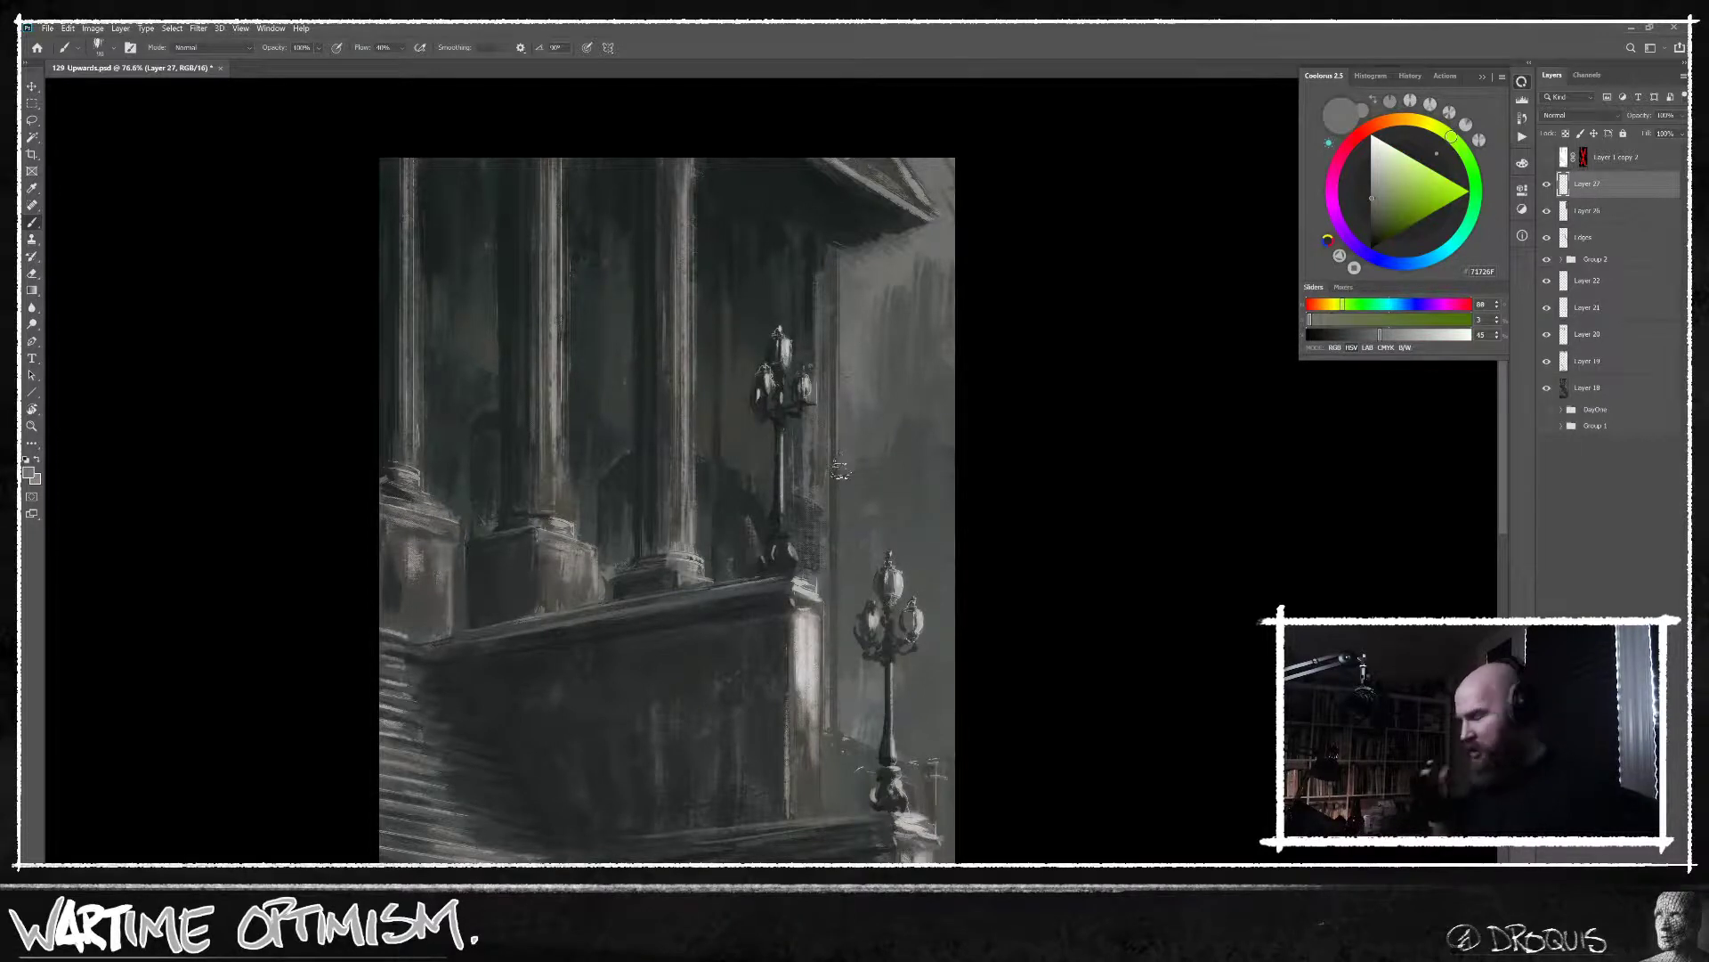
alt+click(946, 237)
drag(932, 258, 933, 339)
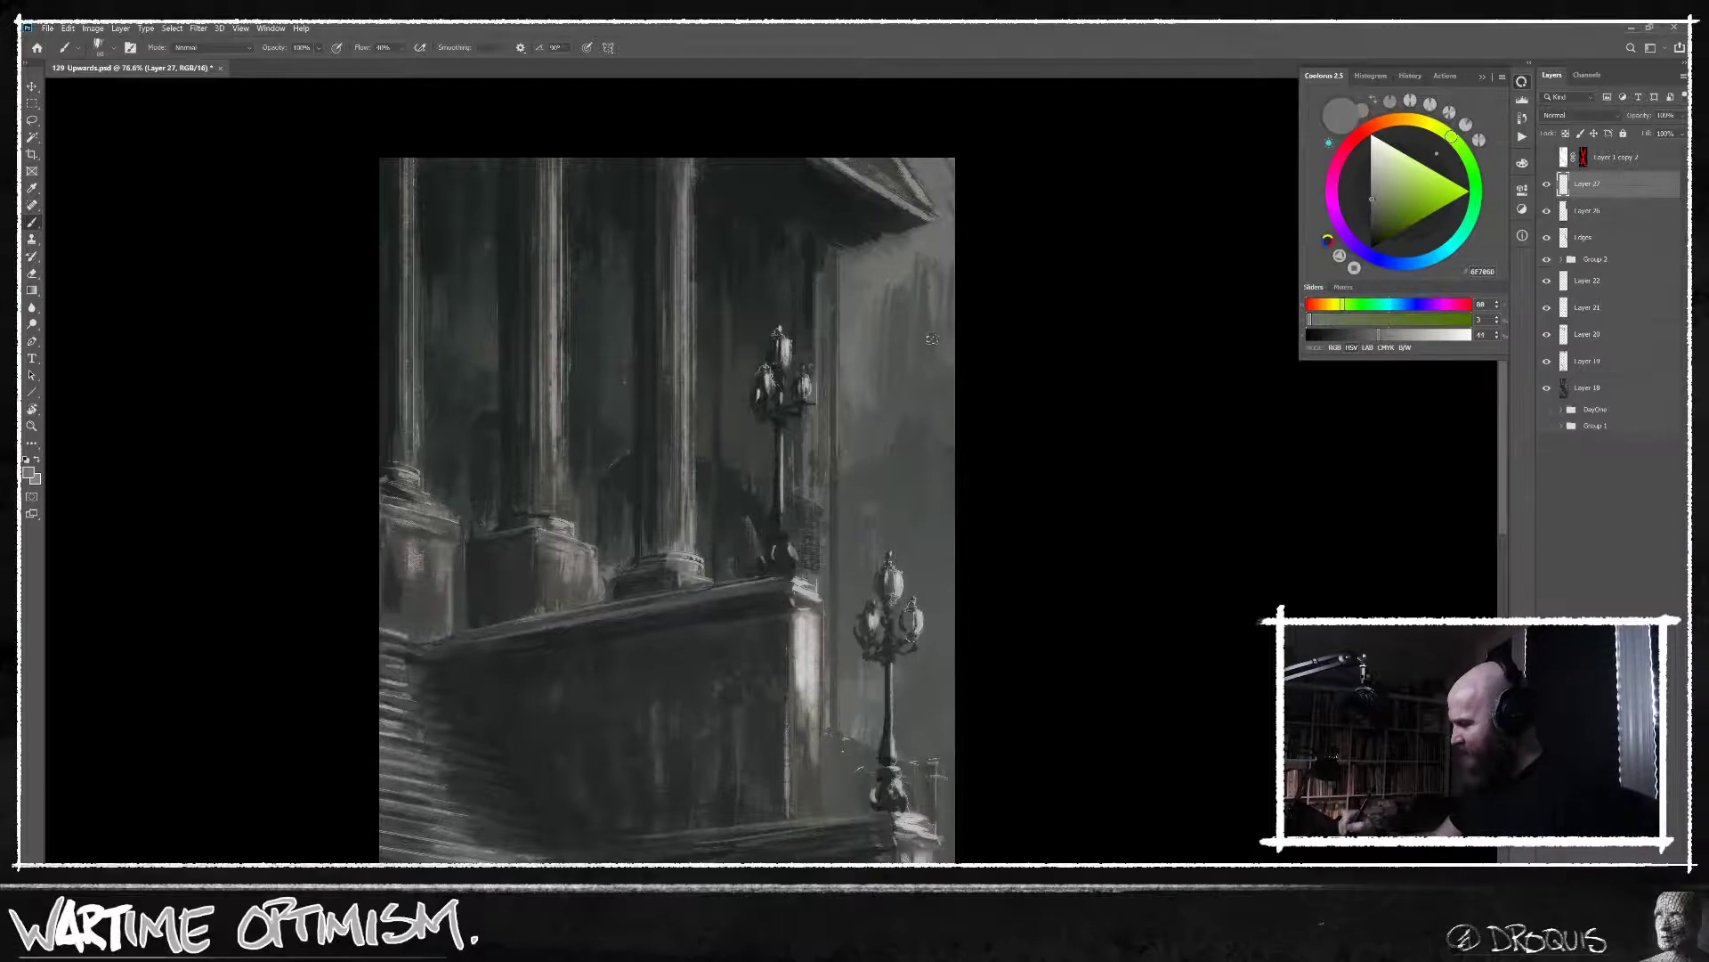
key(ctrl+z)
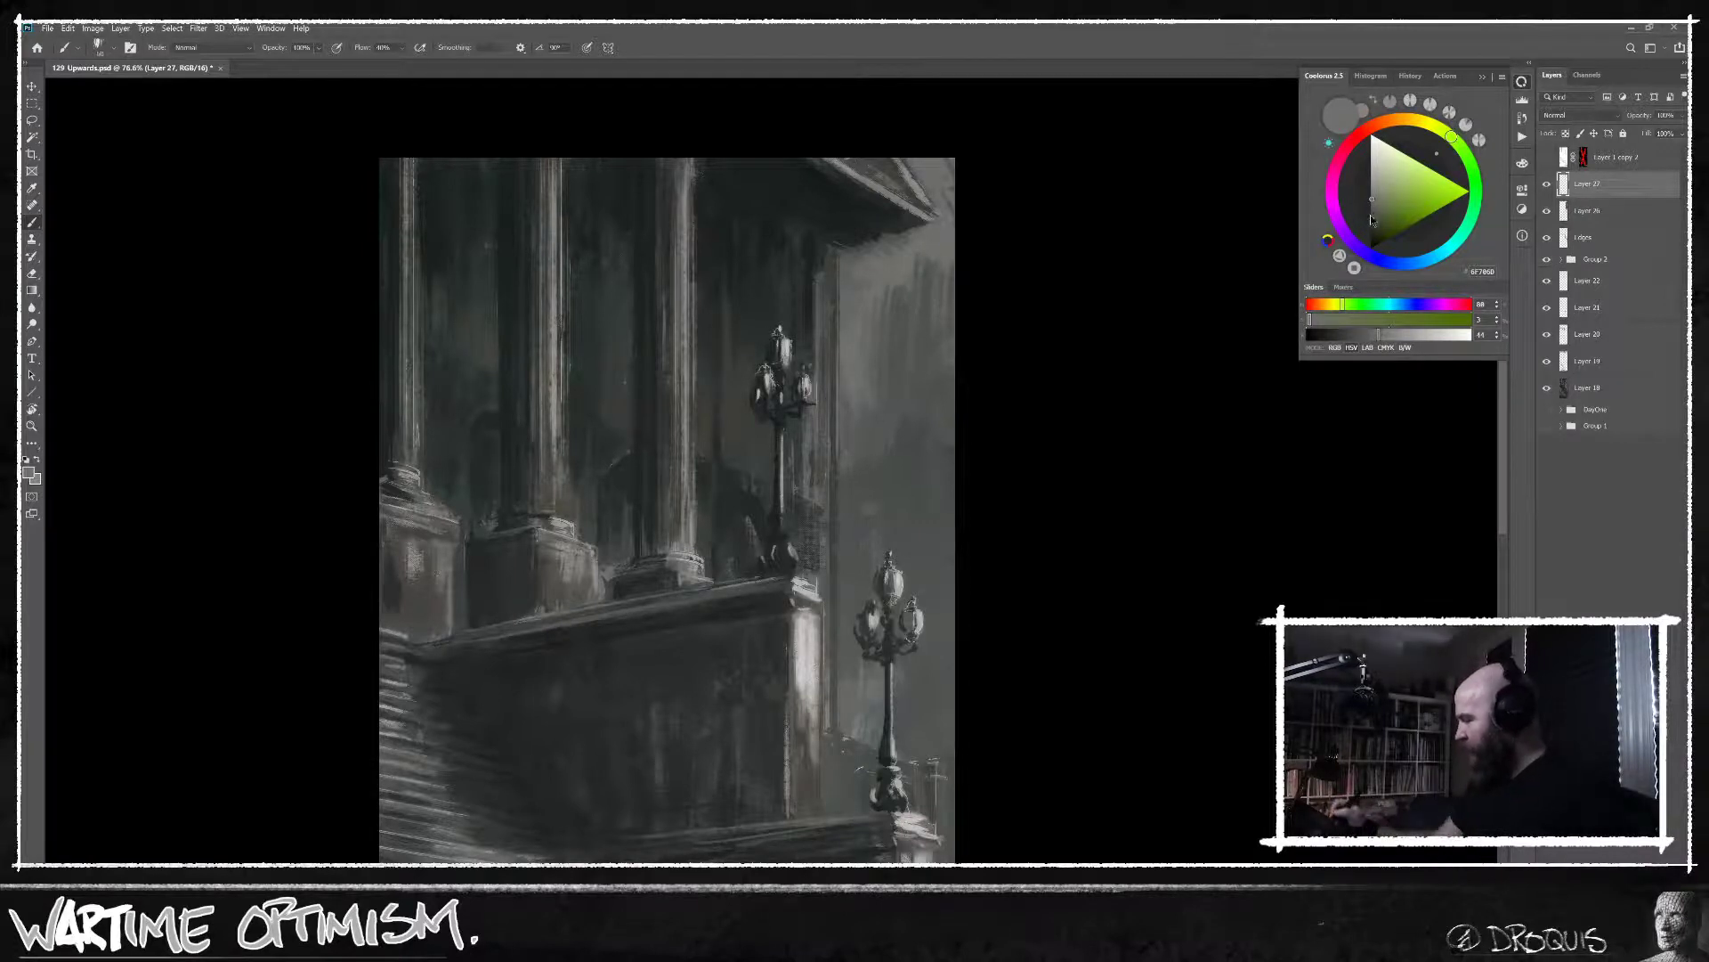
Work darker and lighter grey vertical streaks into the upper background below the roof tip.
click(1371, 211)
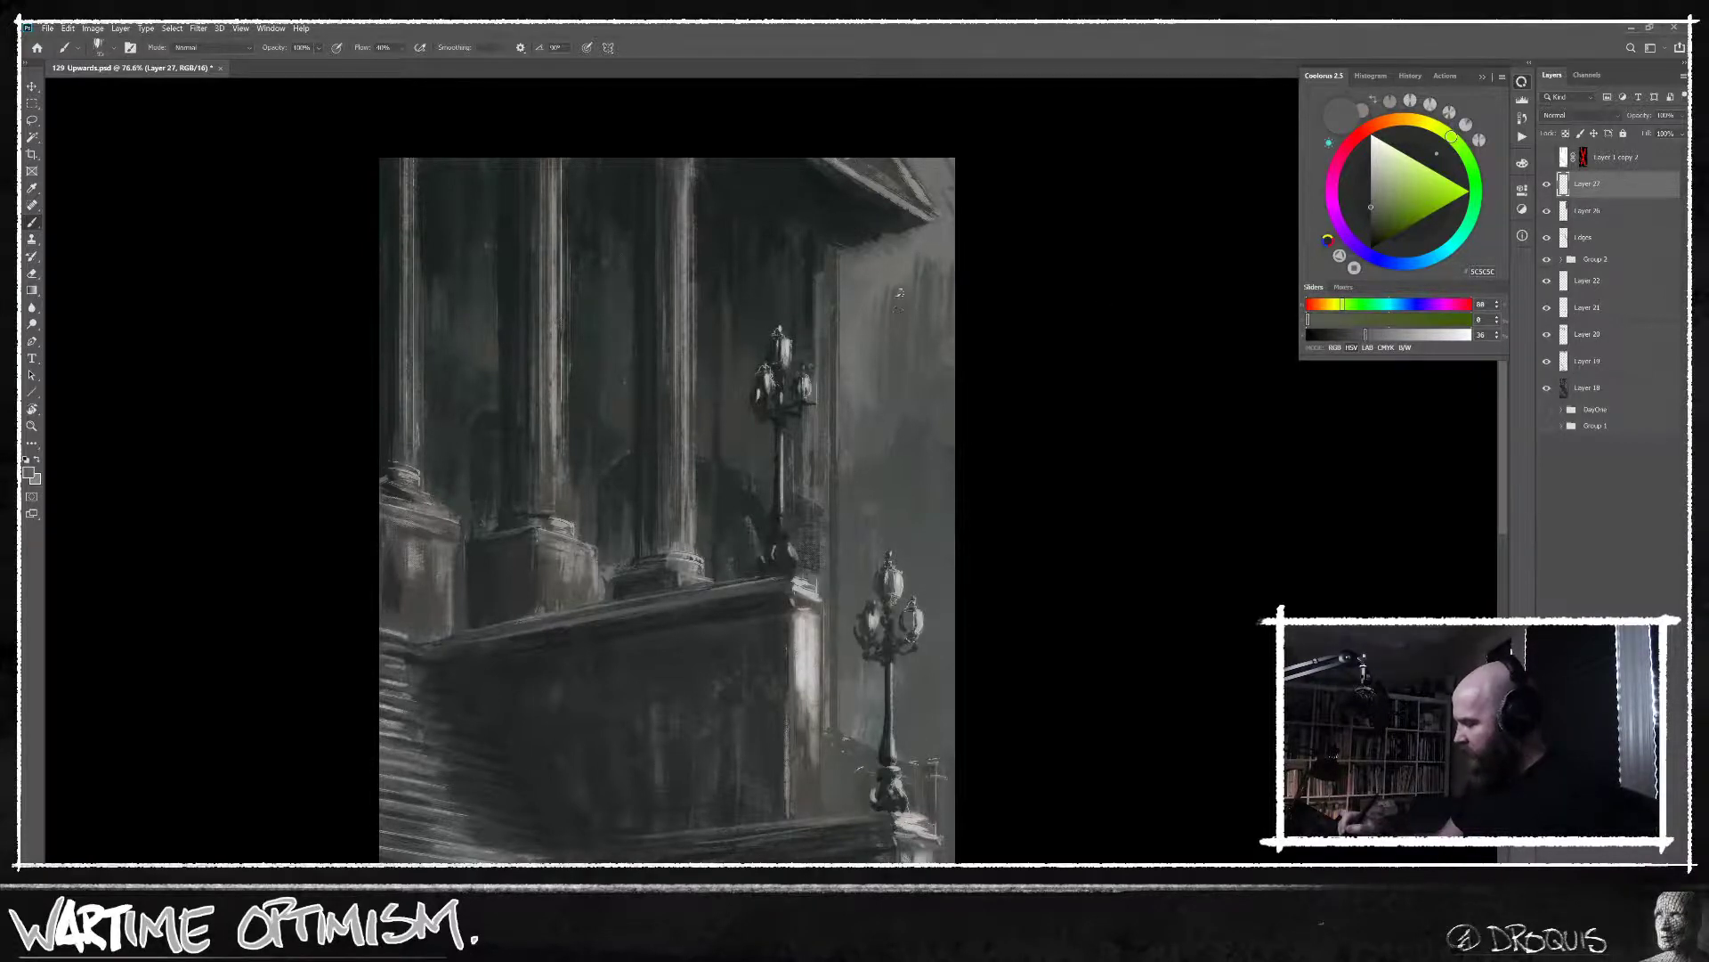
click(1365, 211)
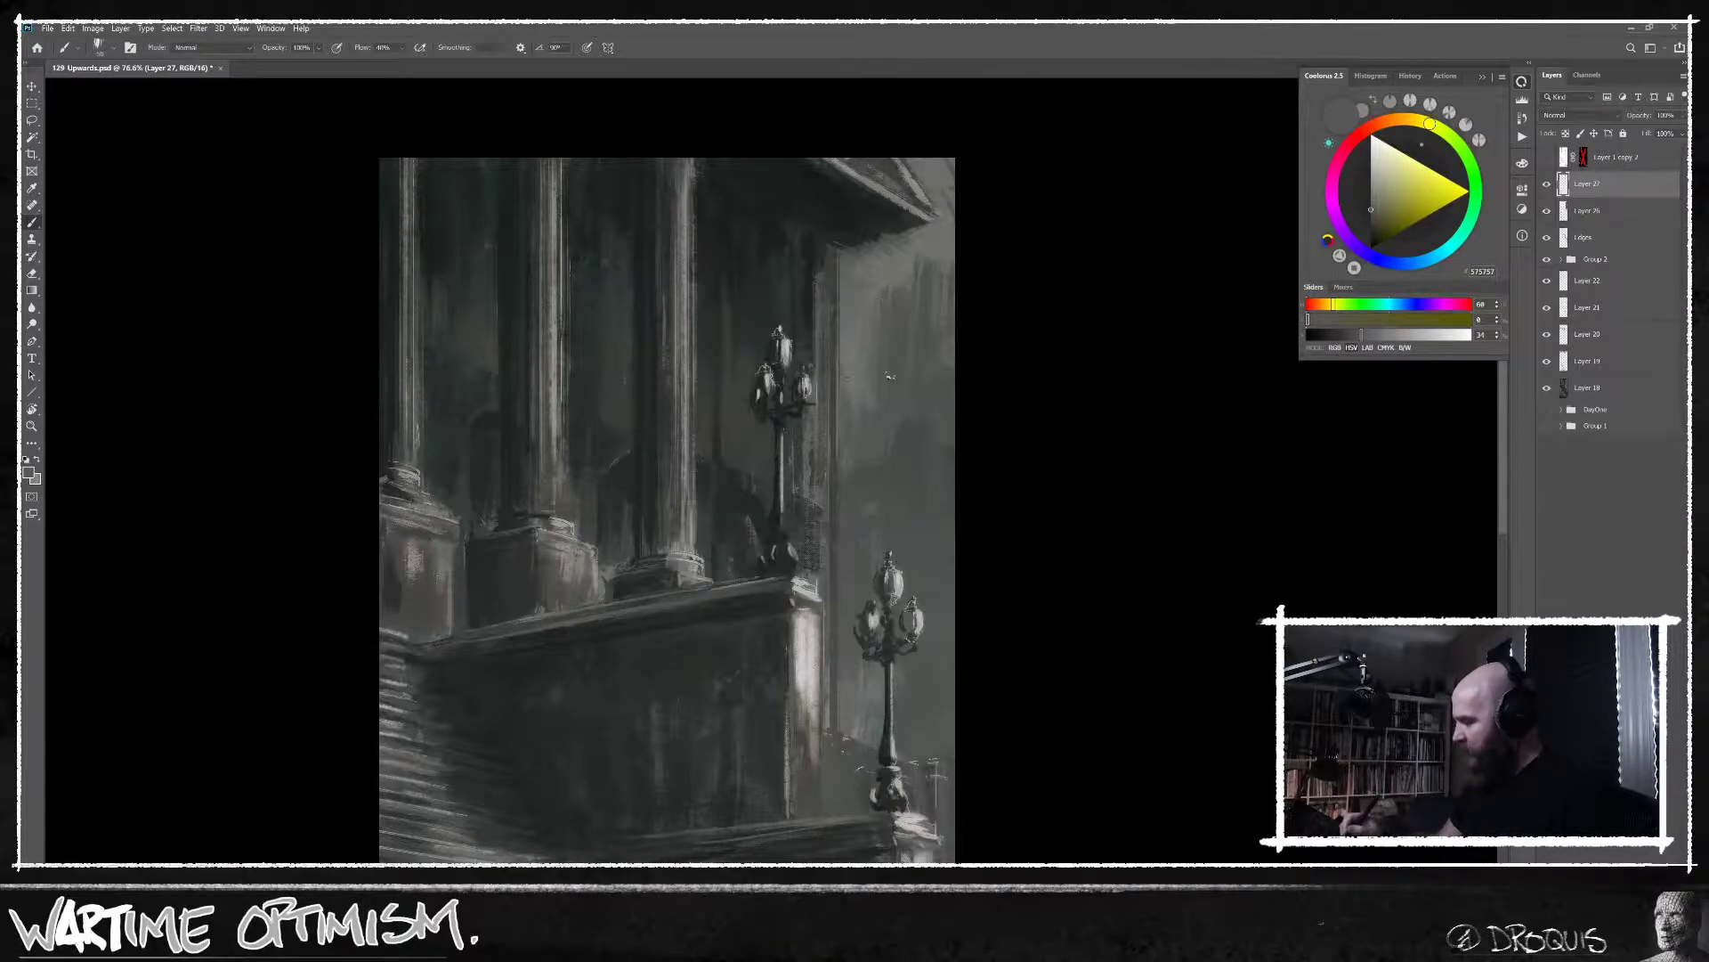
alt+click(901, 273)
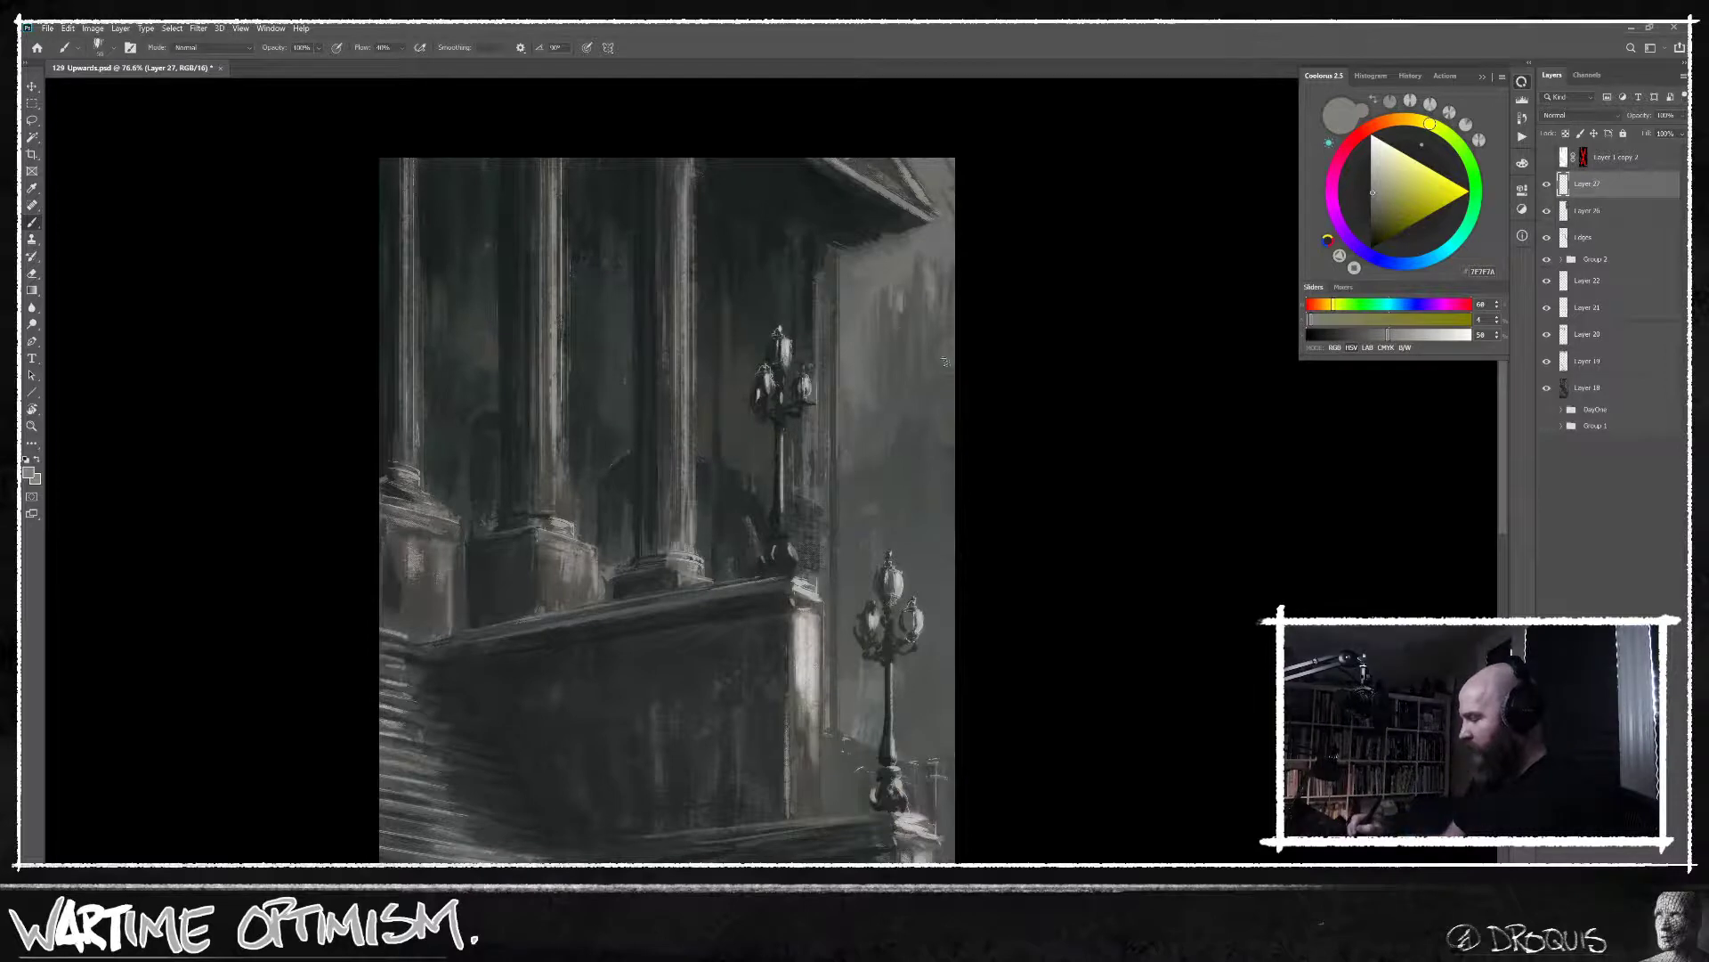
click(1375, 196)
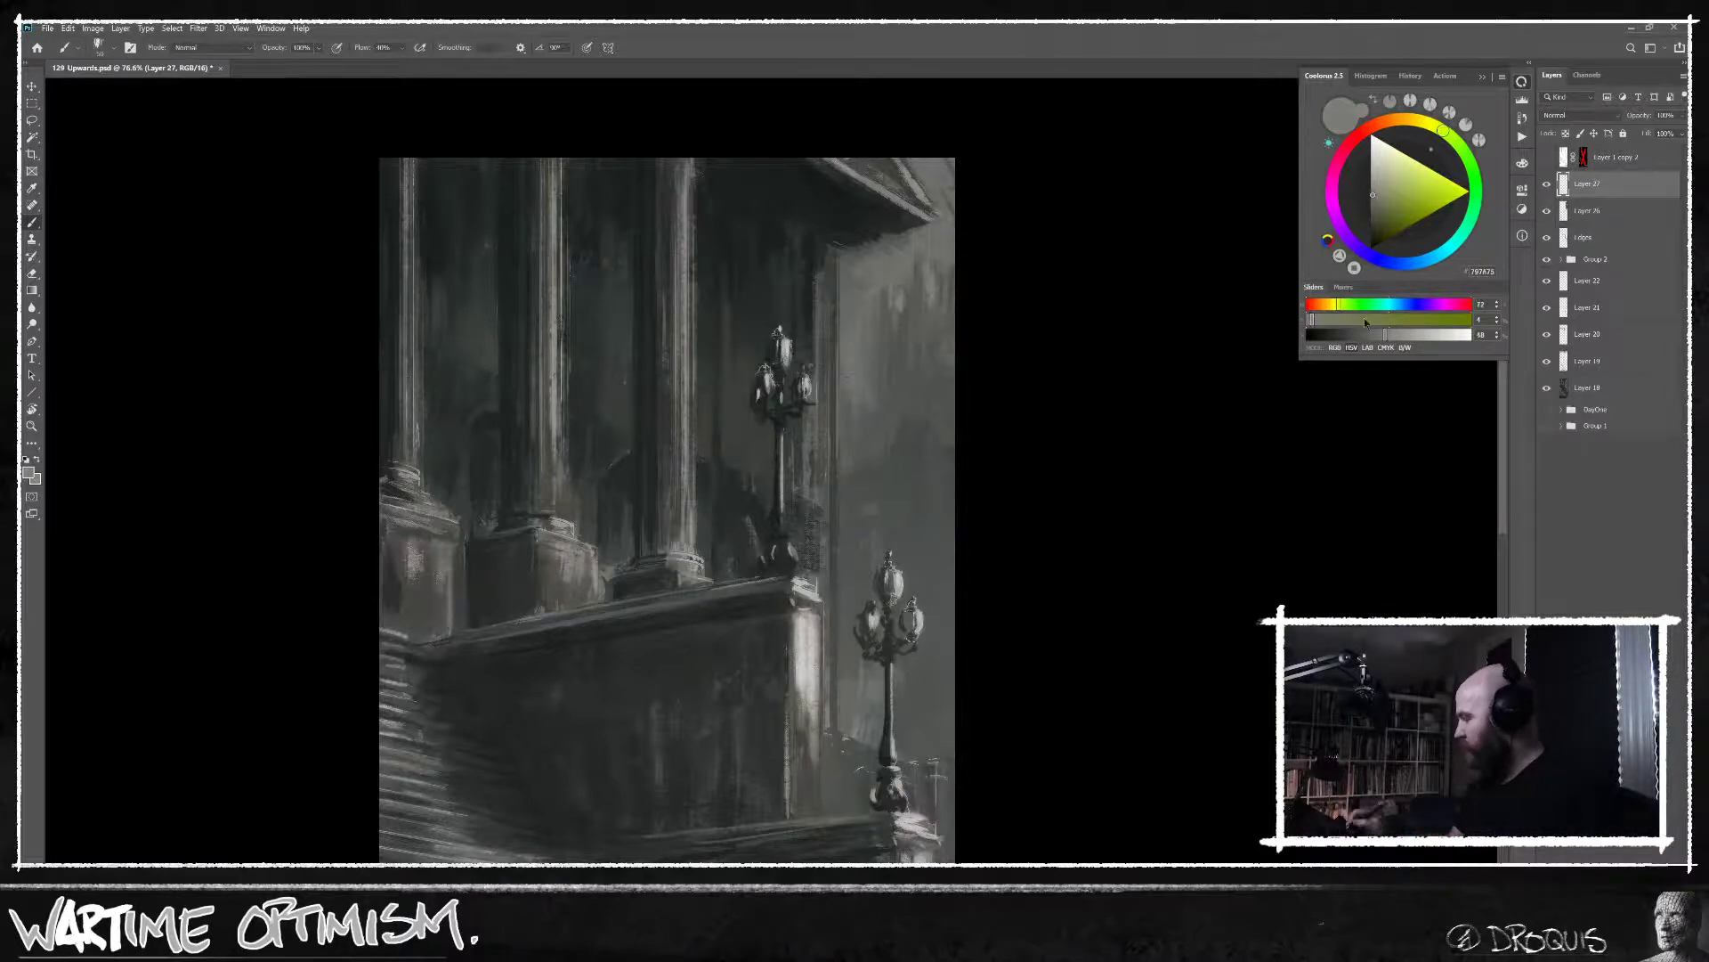
Choose a lighter grey and test brush marks along the upper edge of the dark background shape above the lower lamp.
click(1385, 183)
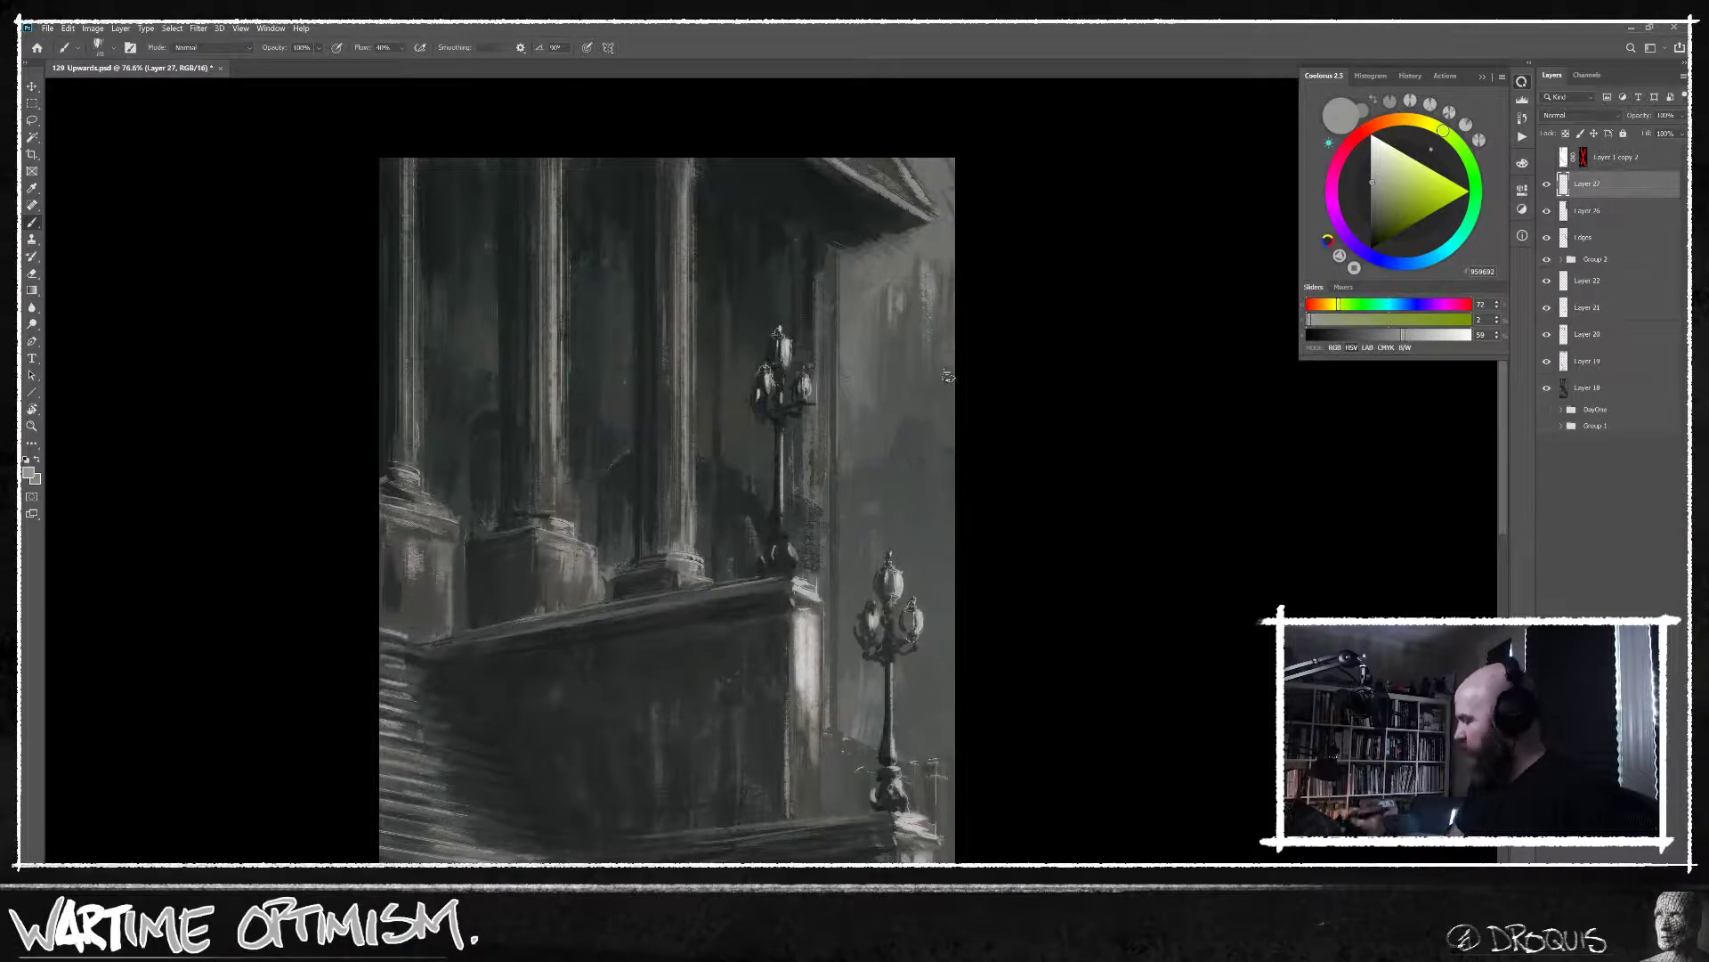
click(910, 429)
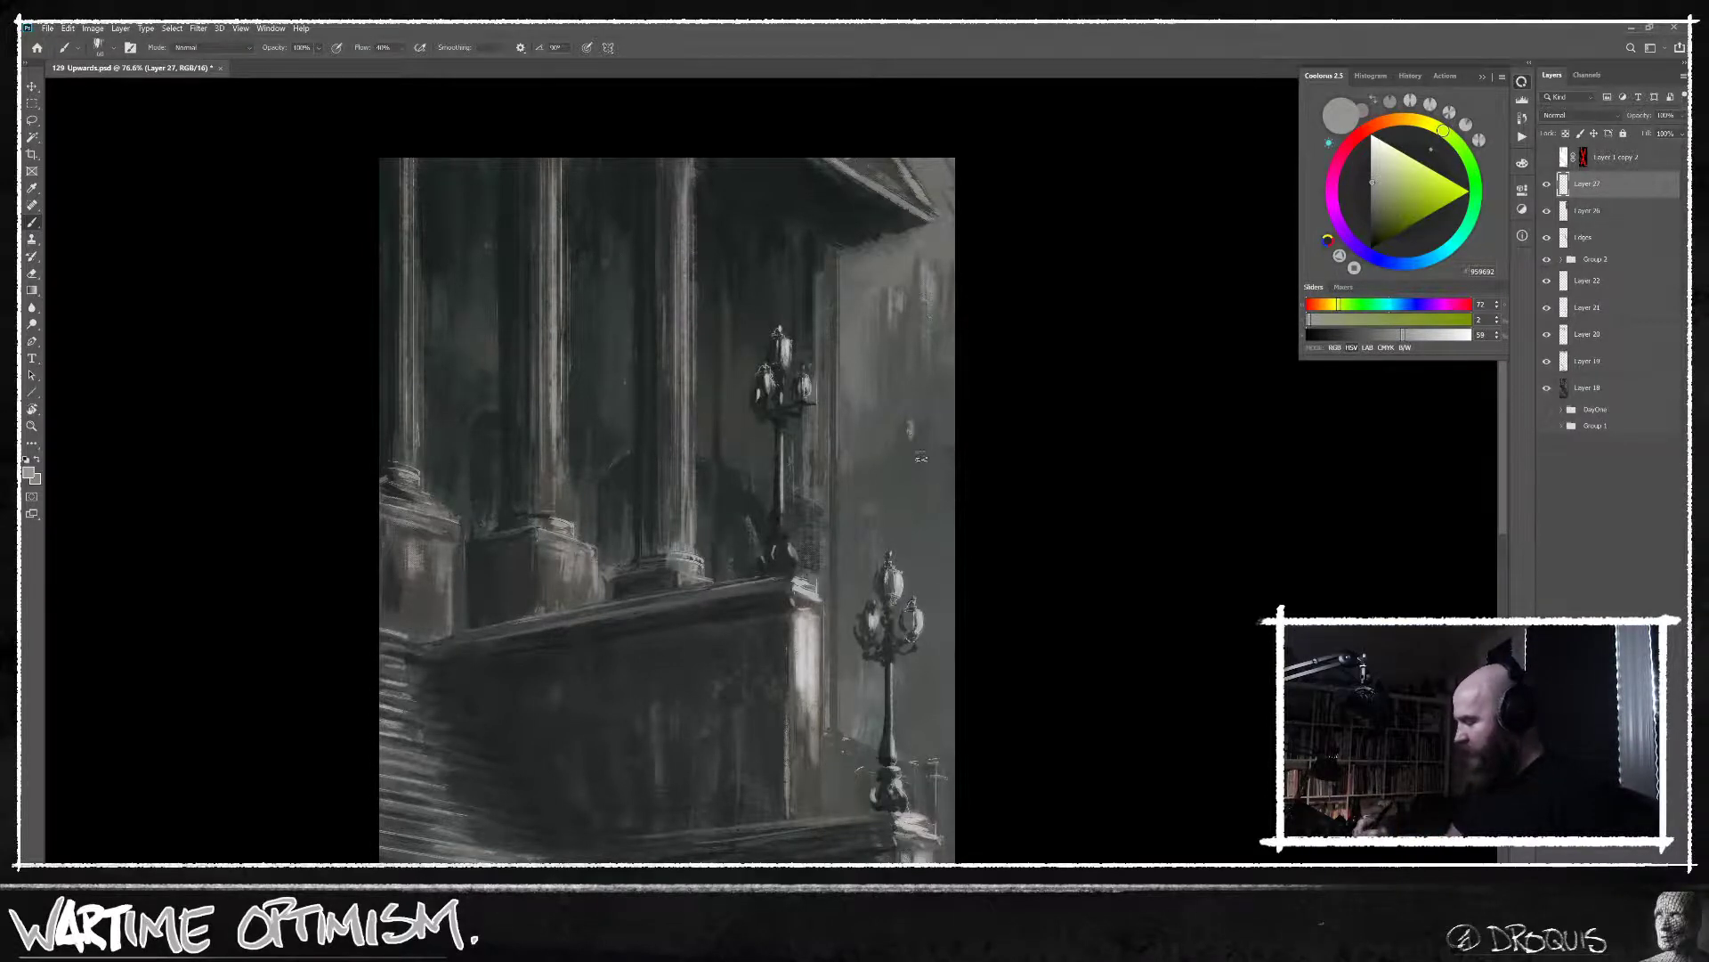
key(ctrl+z)
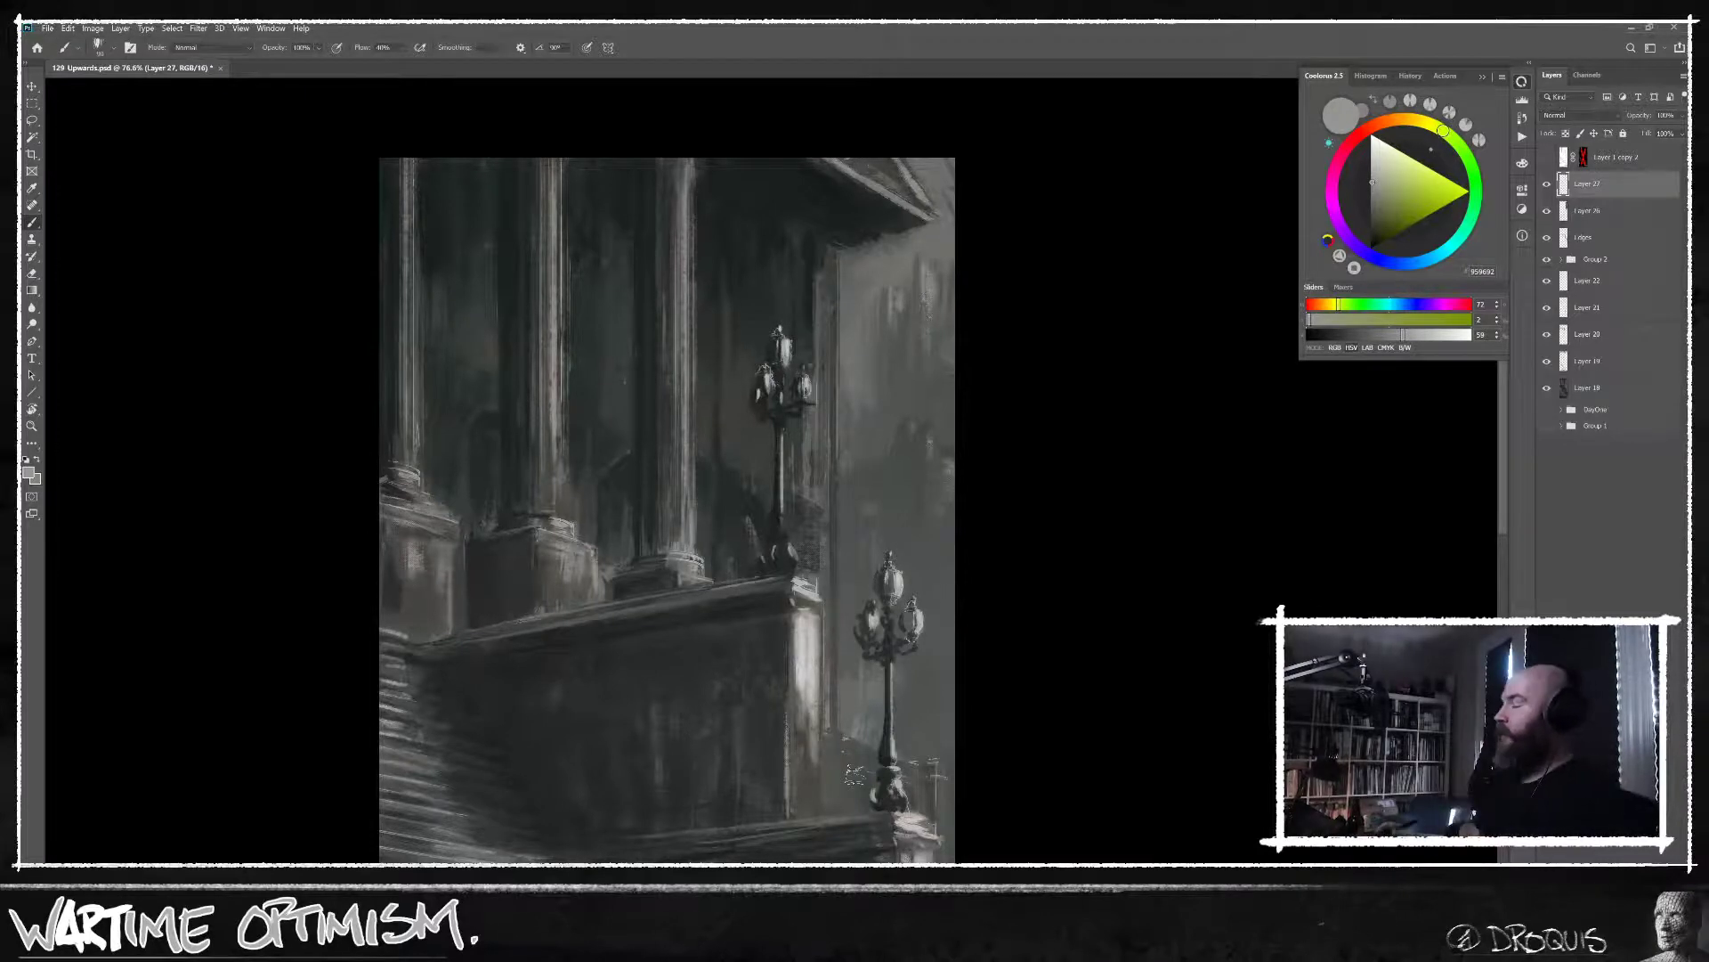
Blend the background around the lower lamp and beneath the roof with greys sampled from its dark and light areas.
alt+click(945, 490)
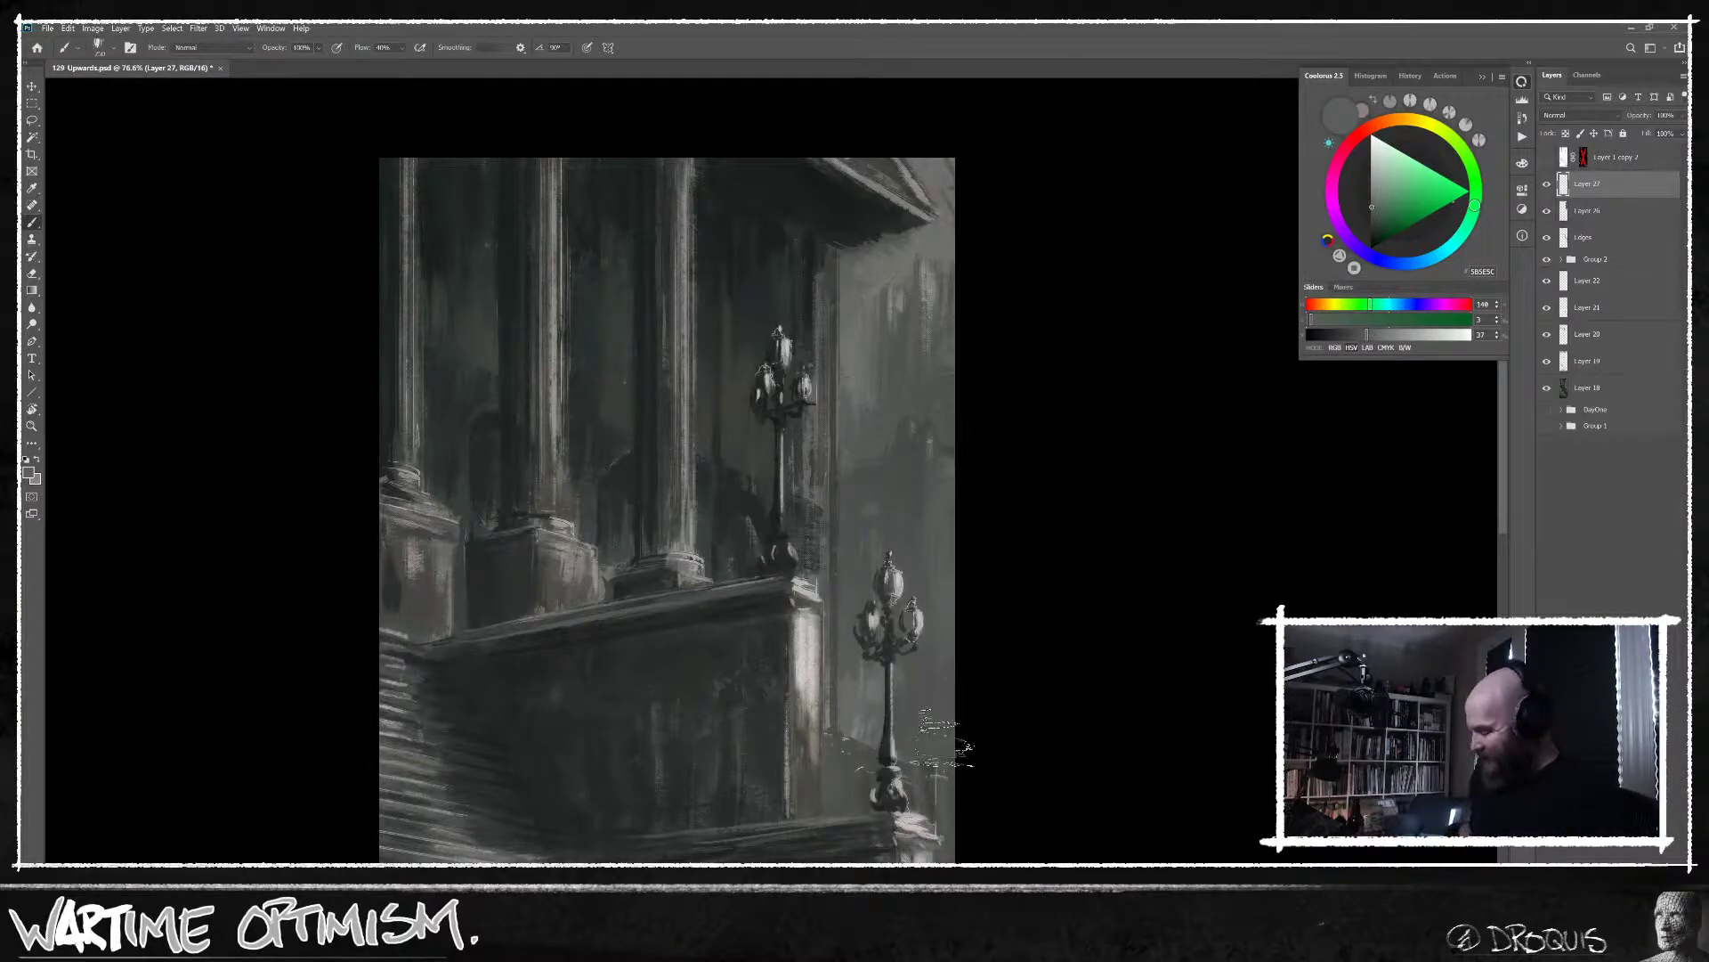
alt+click(876, 507)
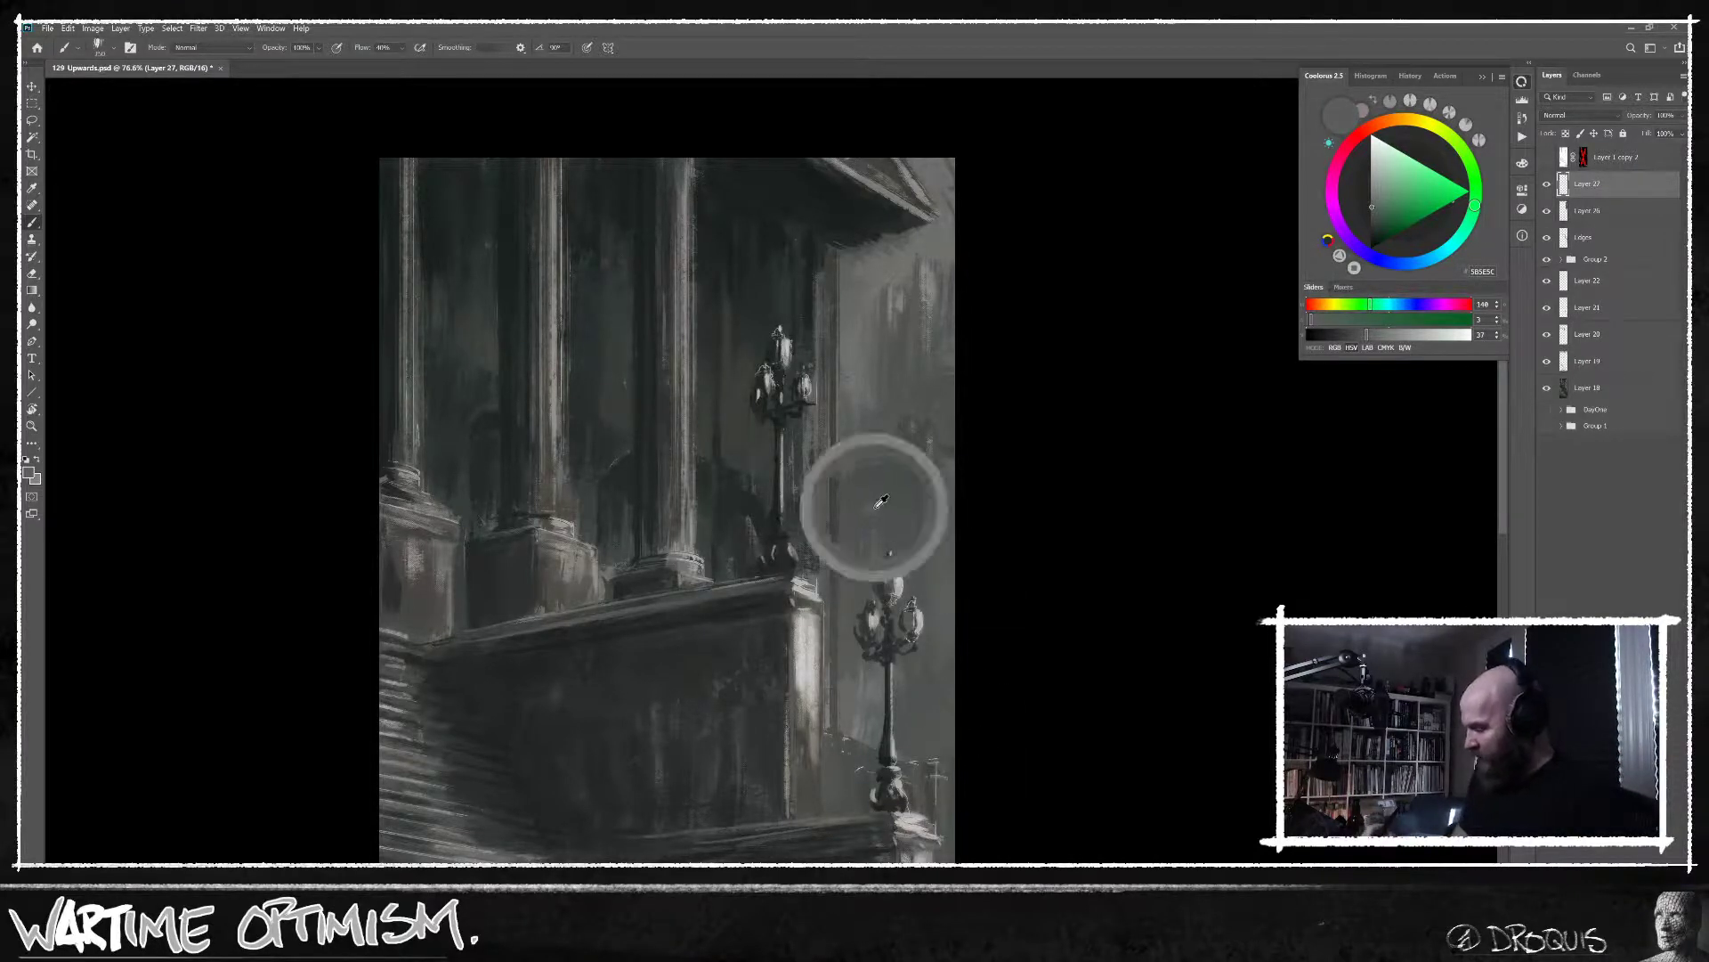
alt+click(862, 463)
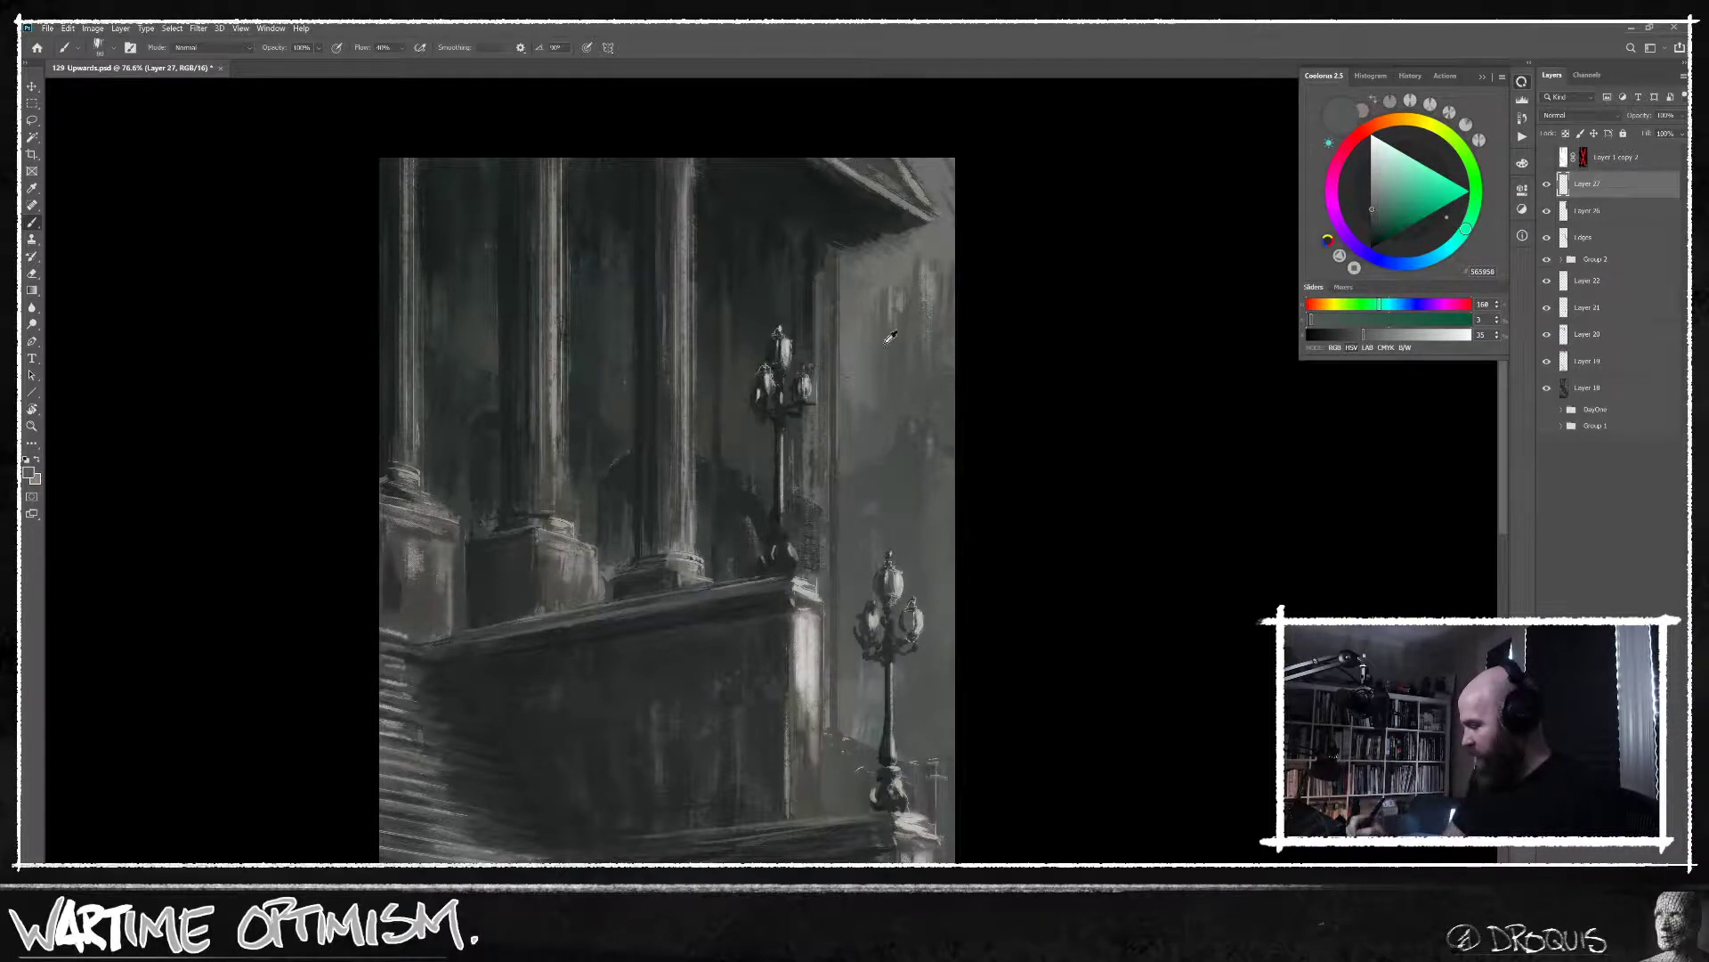
alt+click(906, 297)
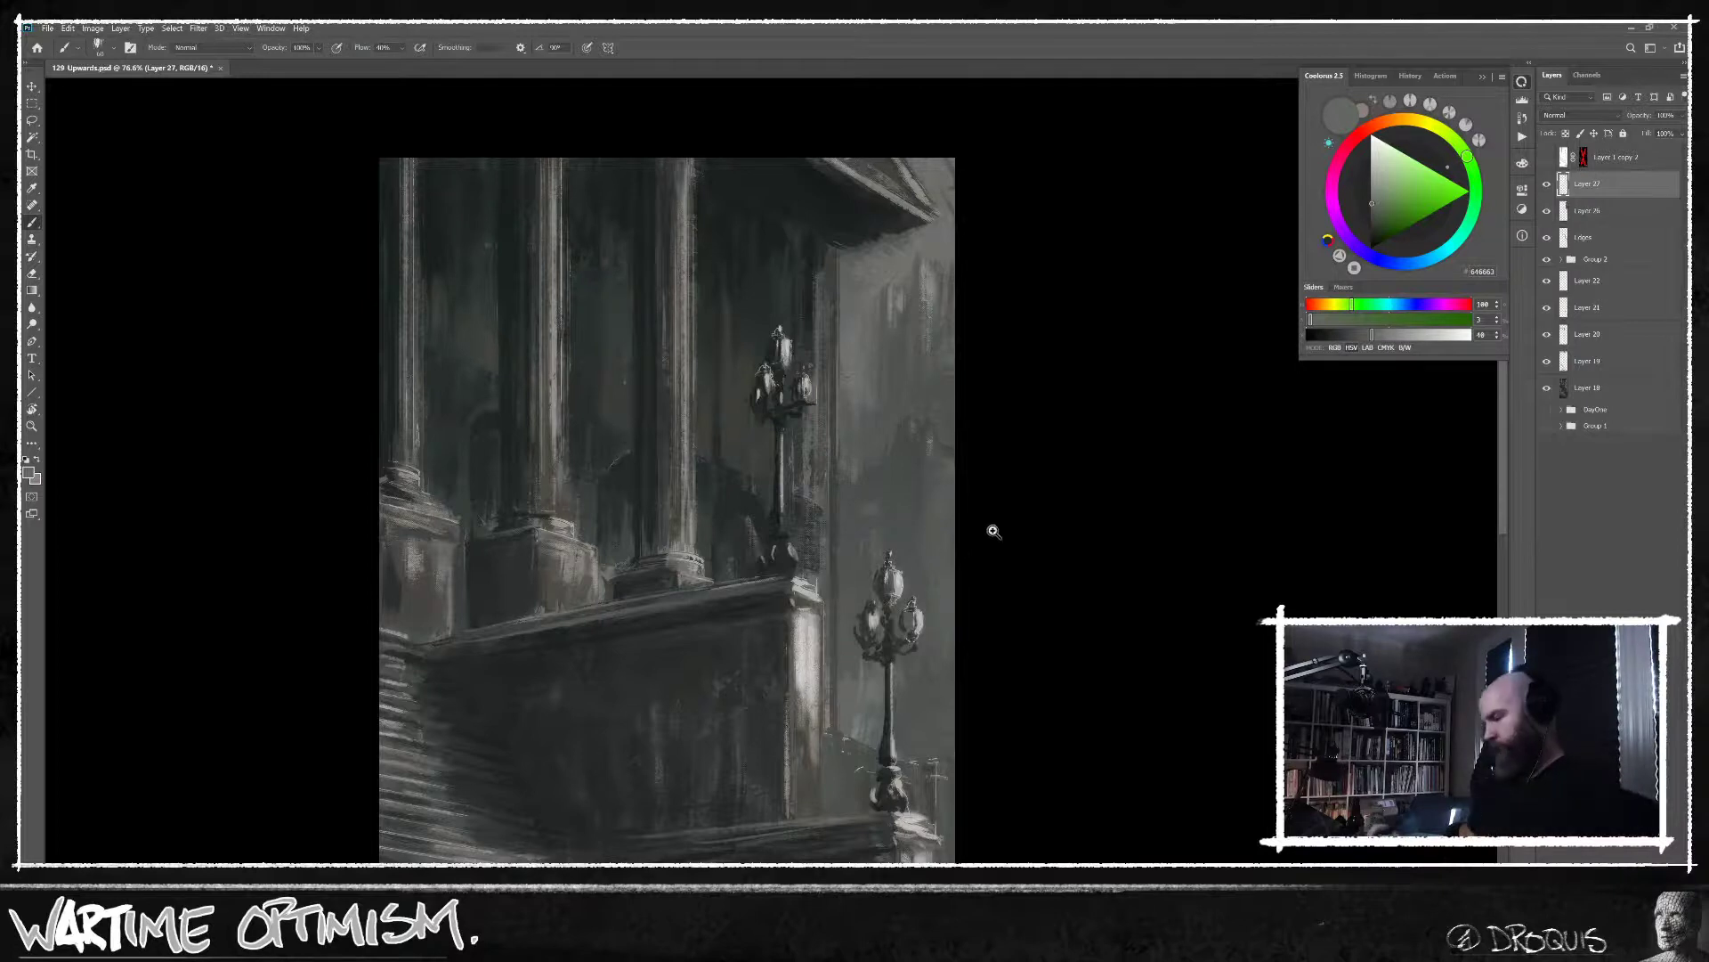
Deepen the shadowed gap between the middle and right columns with dark greys sampled from that area.
scroll(990, 530, down, 2)
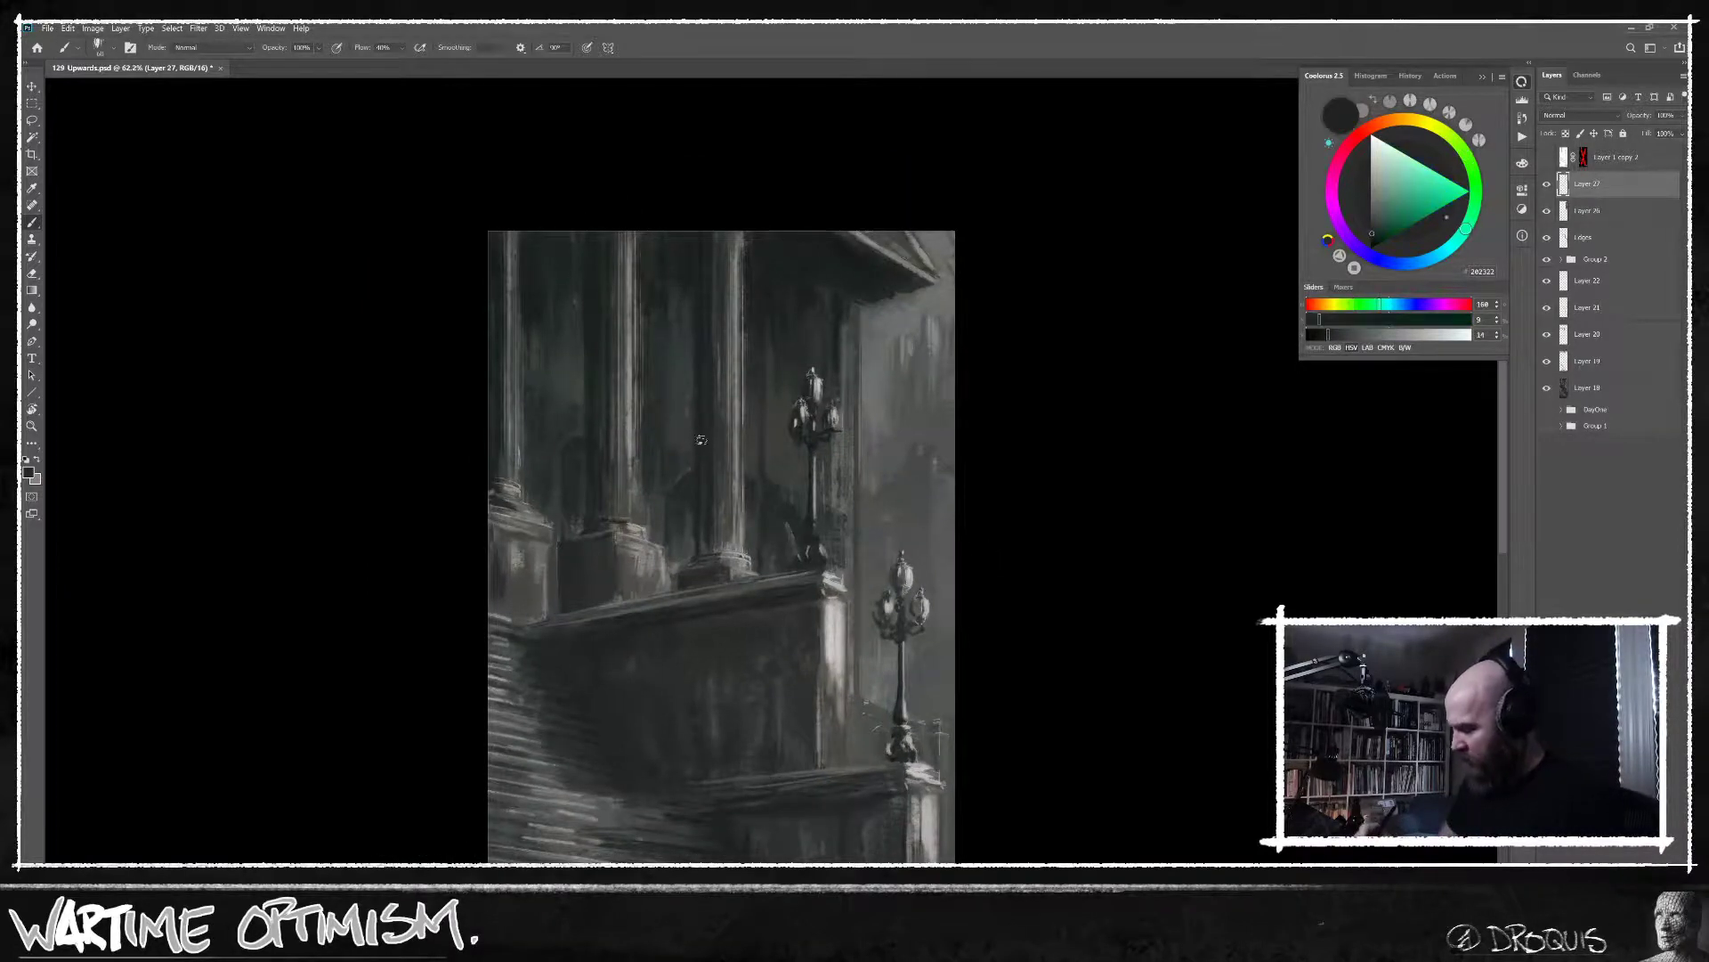
alt+click(682, 440)
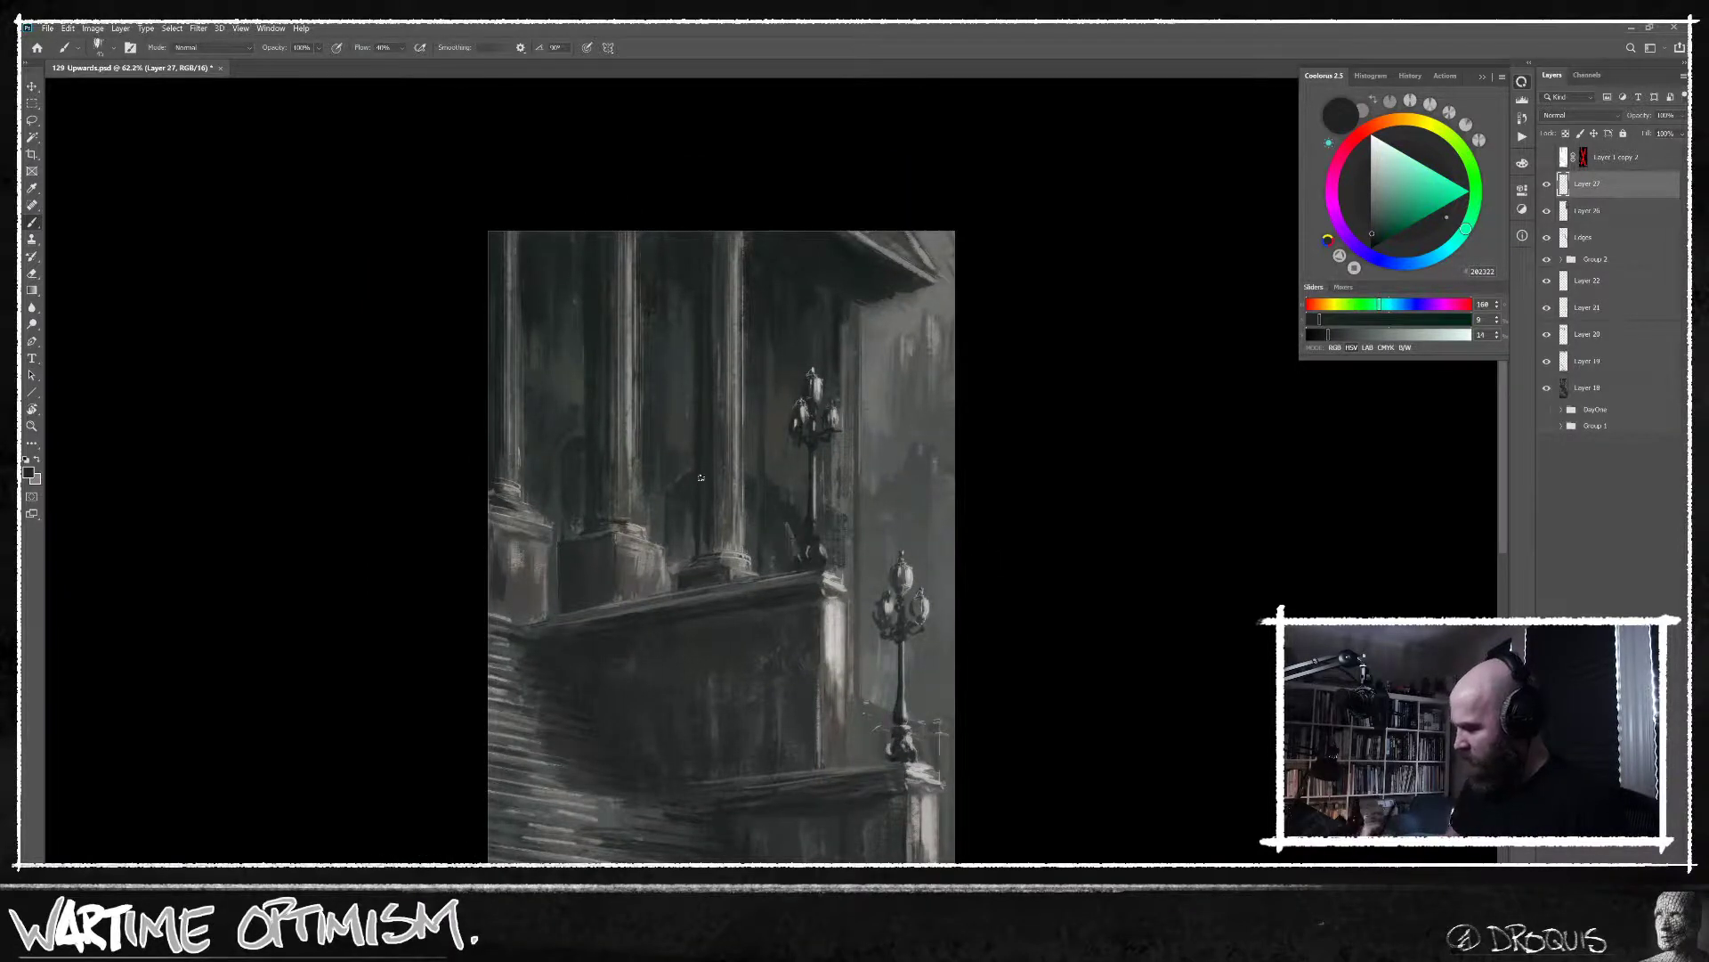
alt+click(712, 299)
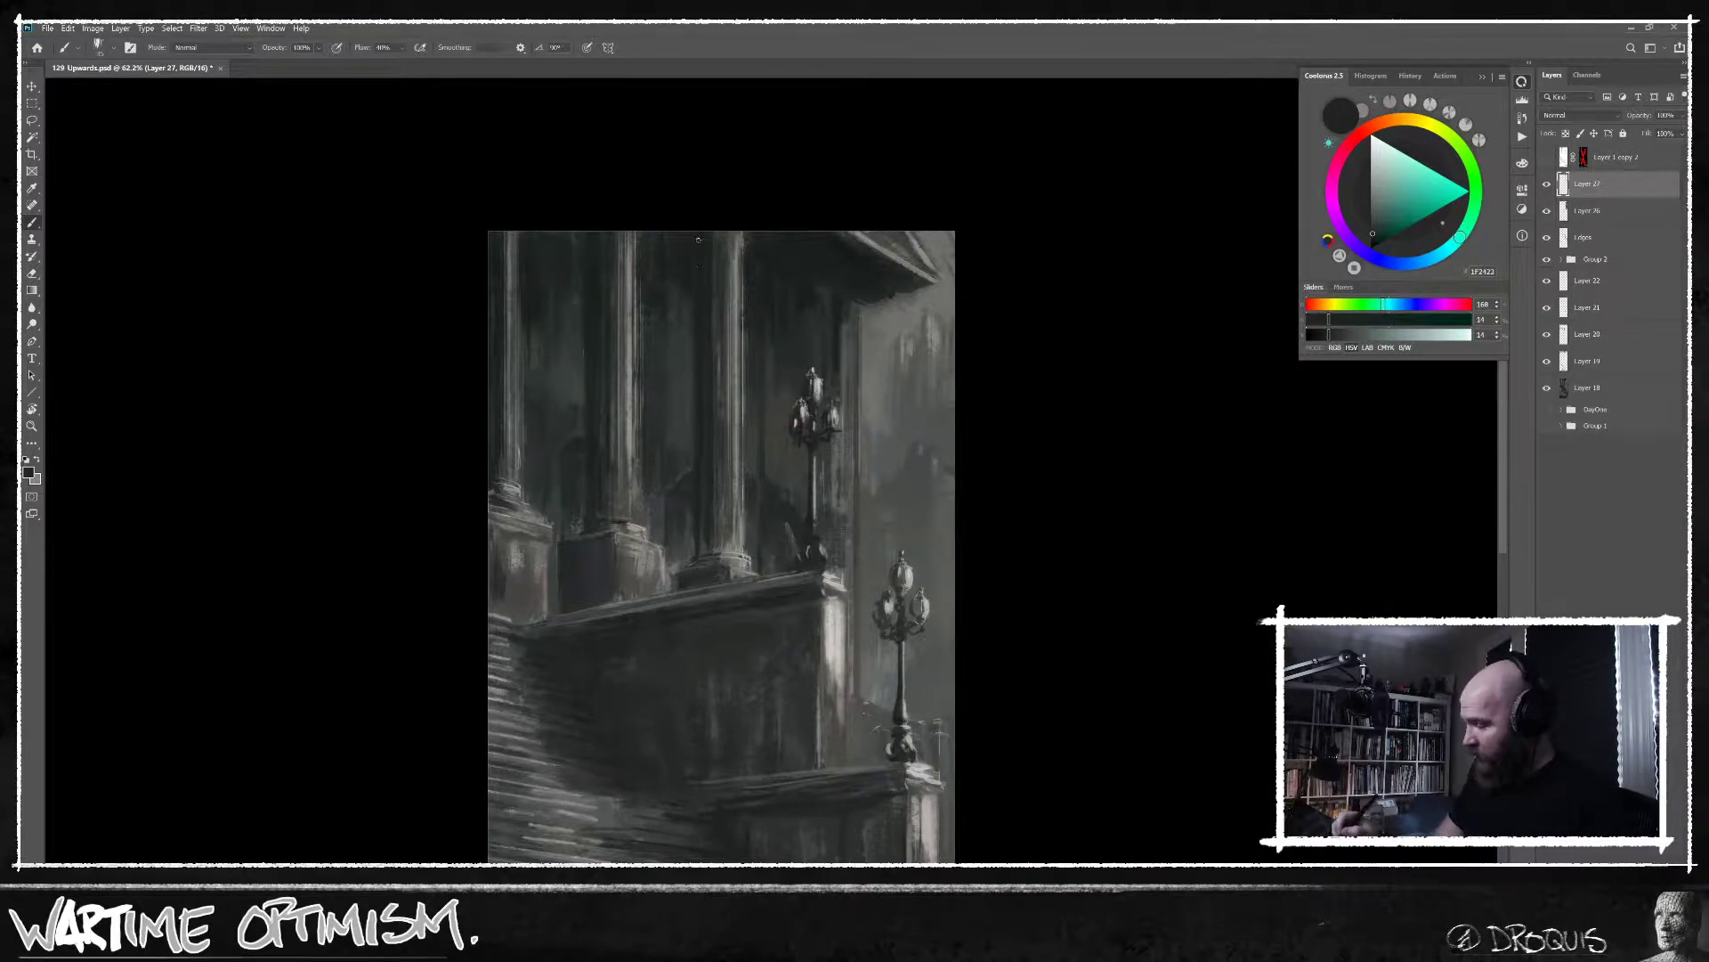
alt+click(704, 341)
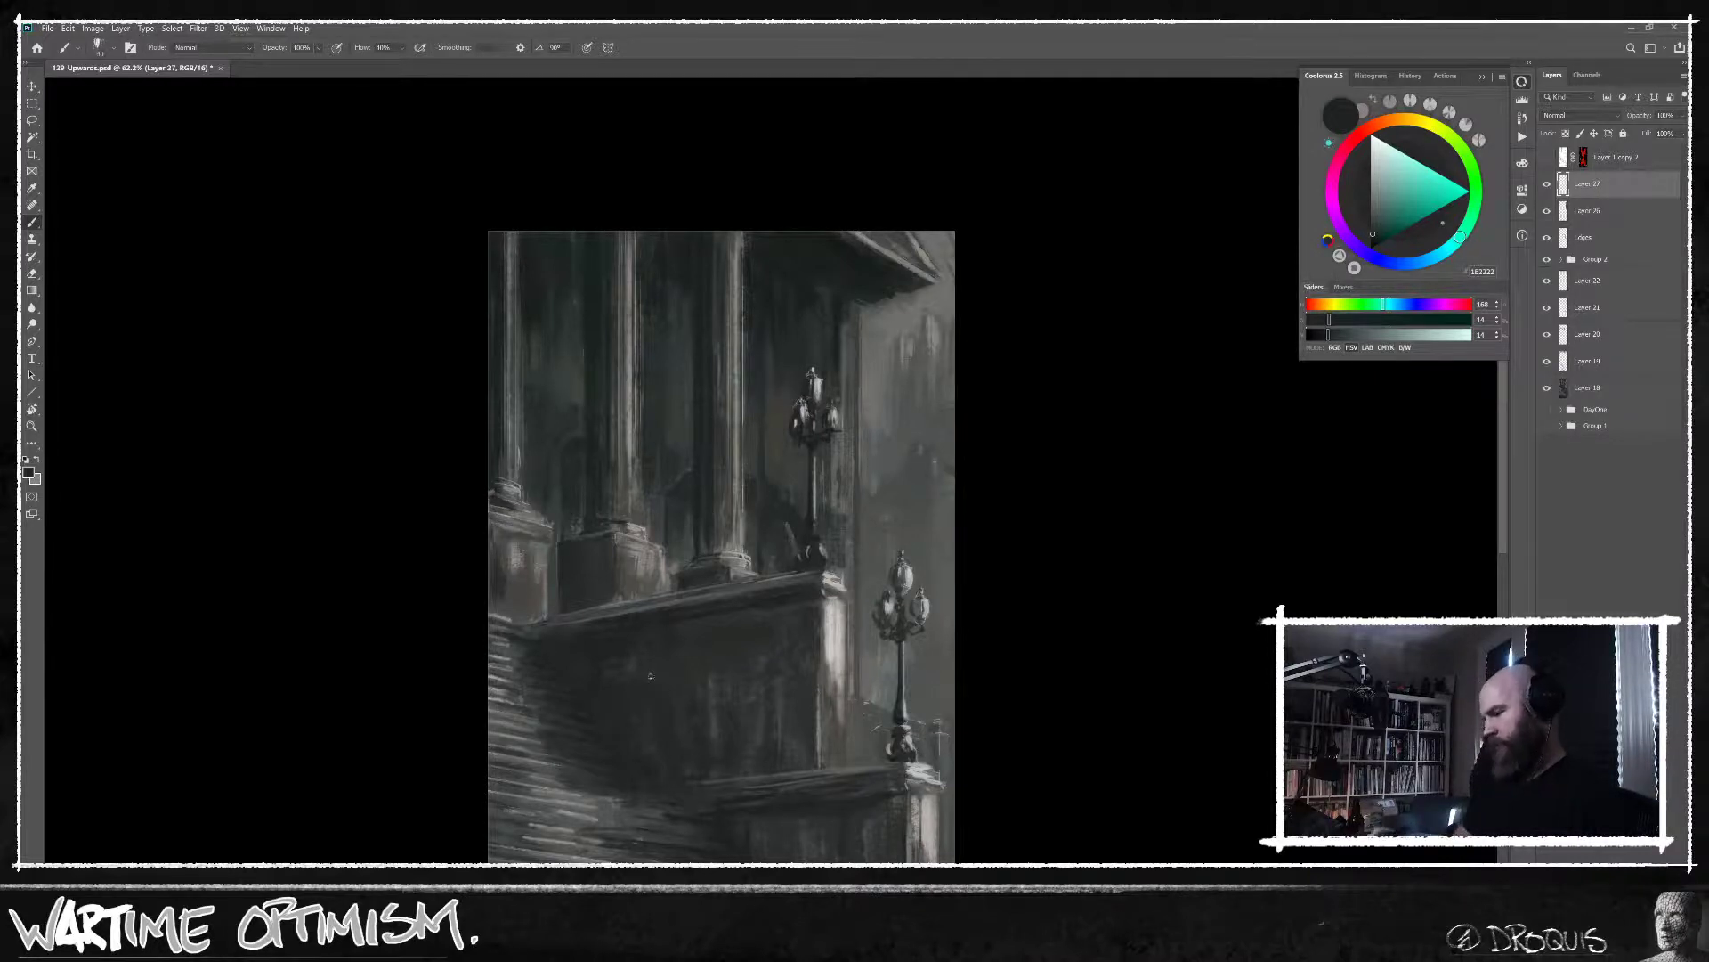
Rework the dark recesses around the left and middle columns and beside the right column's base with sampled dark green-greys.
alt+click(596, 353)
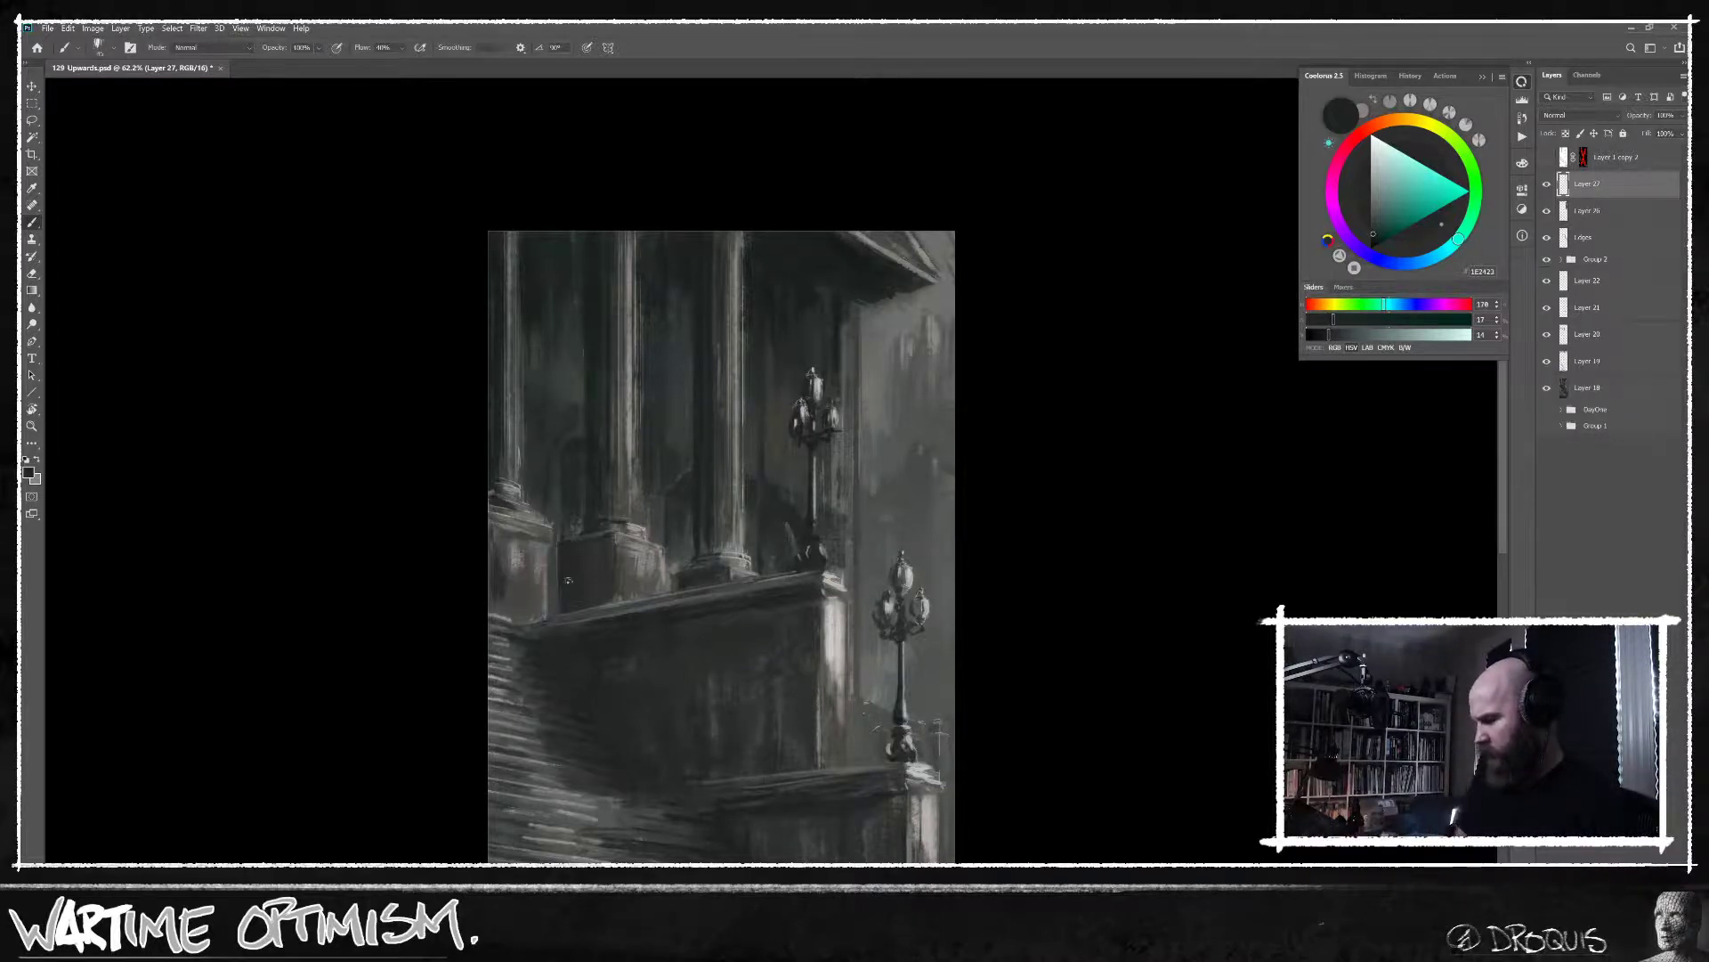
alt+click(584, 340)
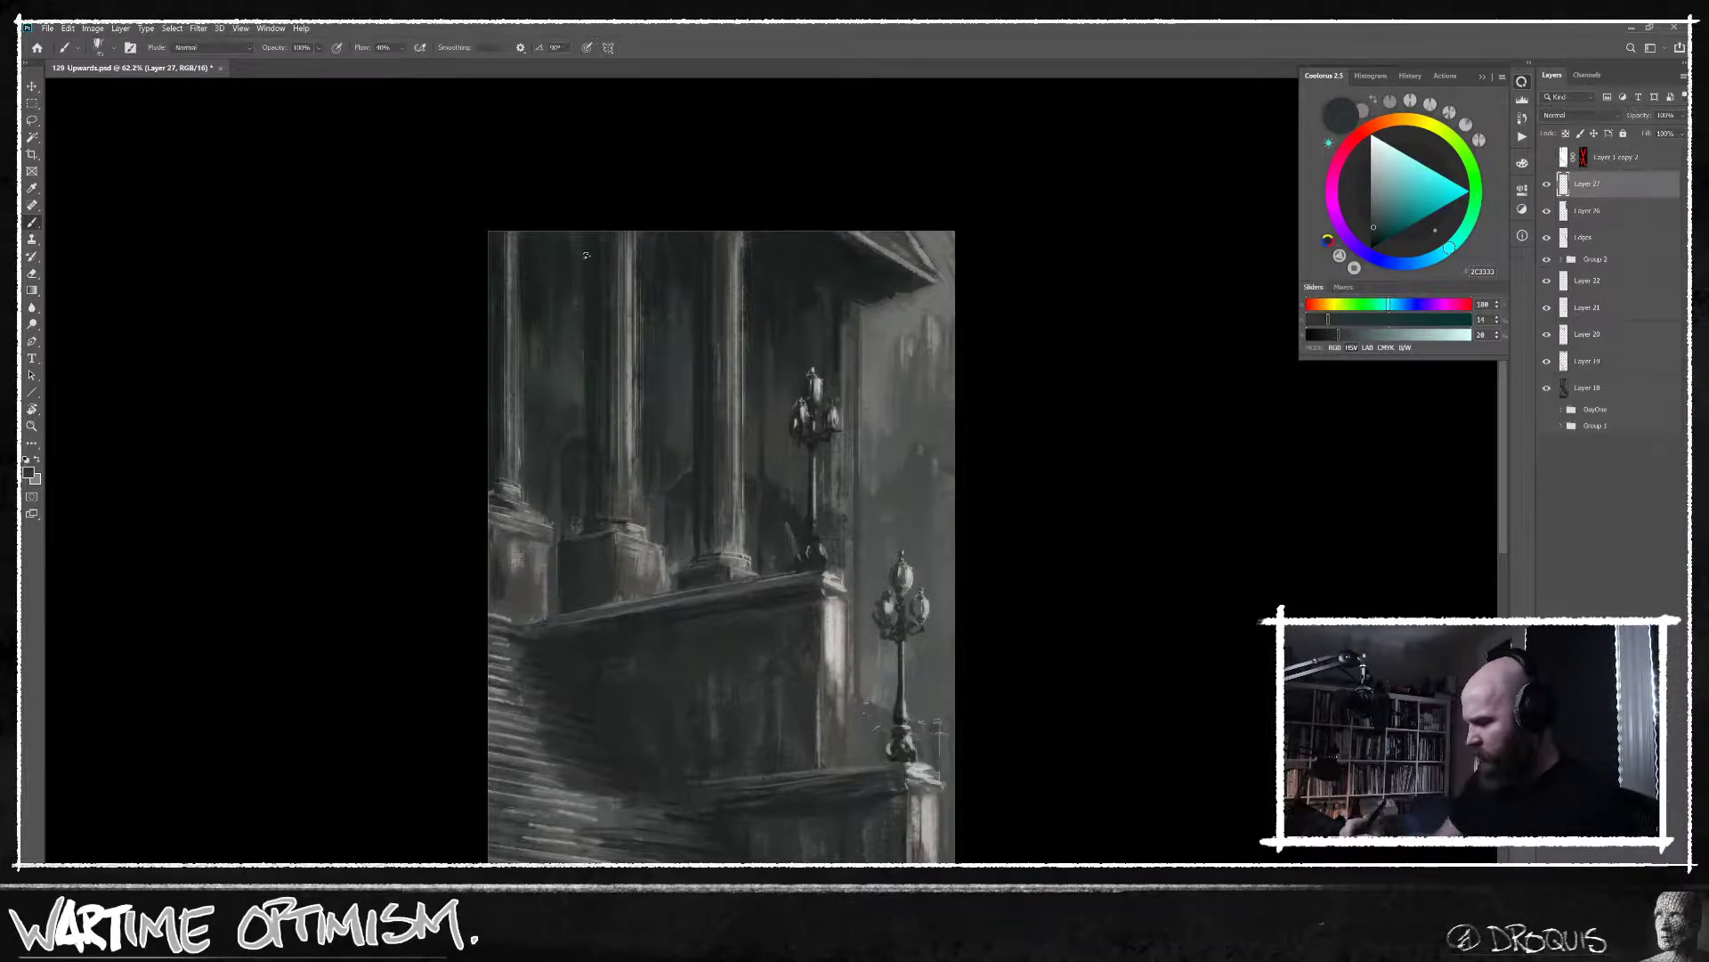
alt+click(598, 281)
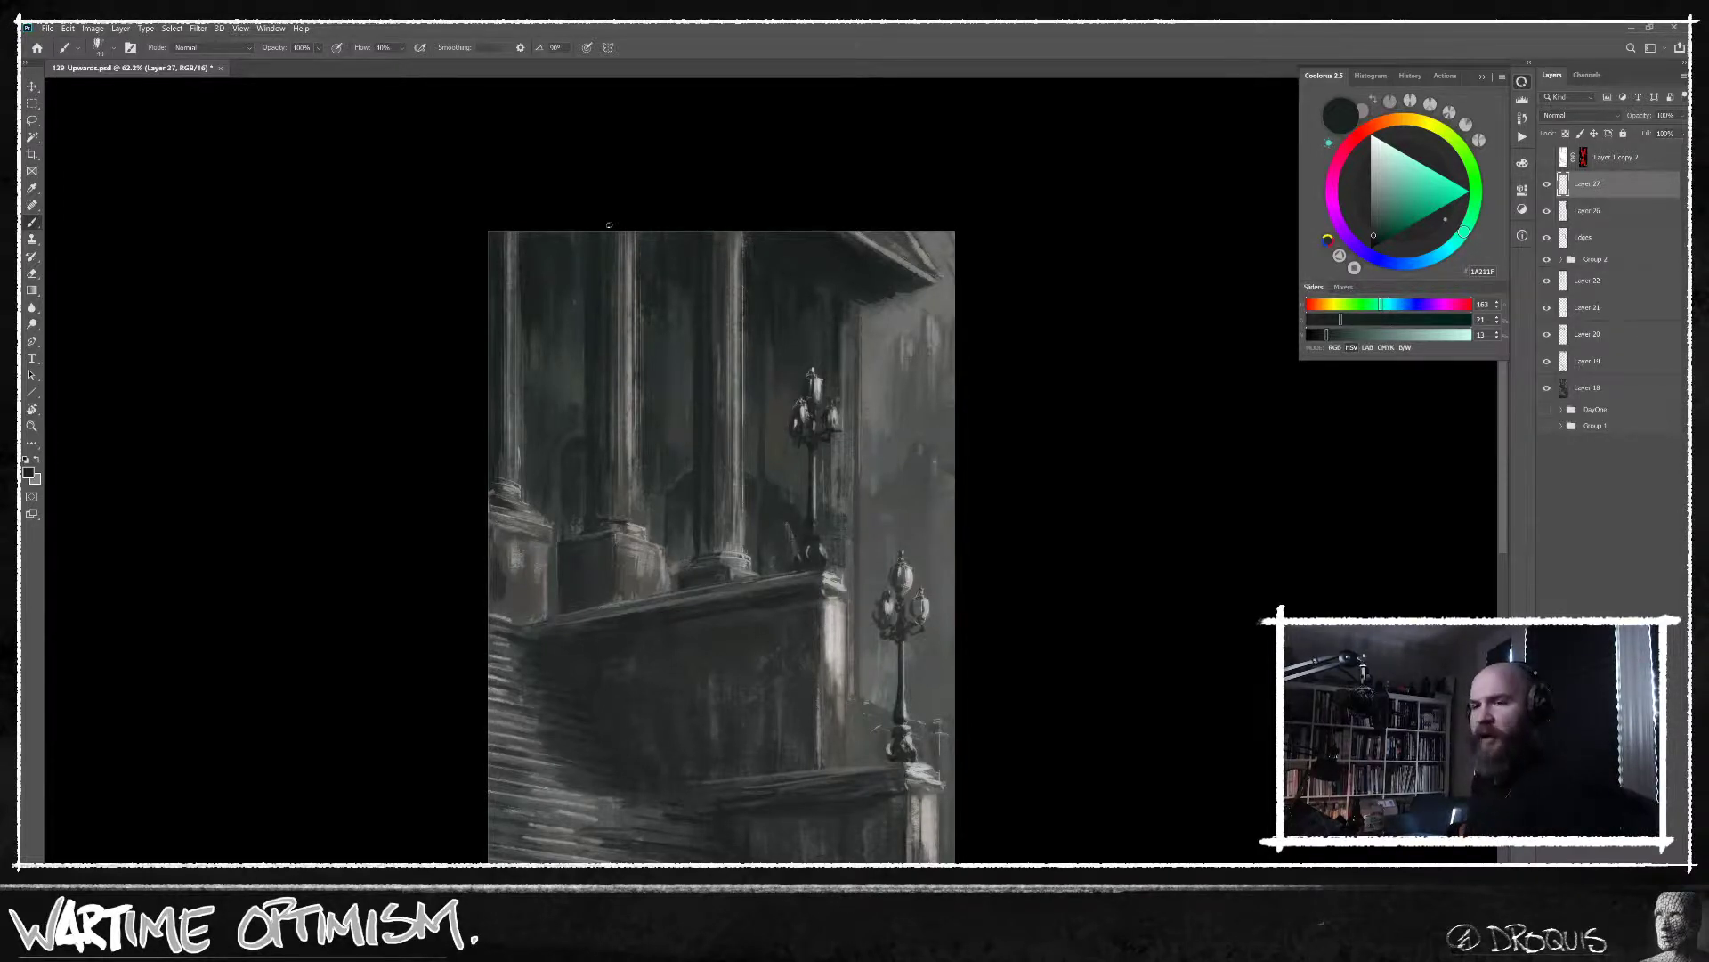
alt+click(716, 527)
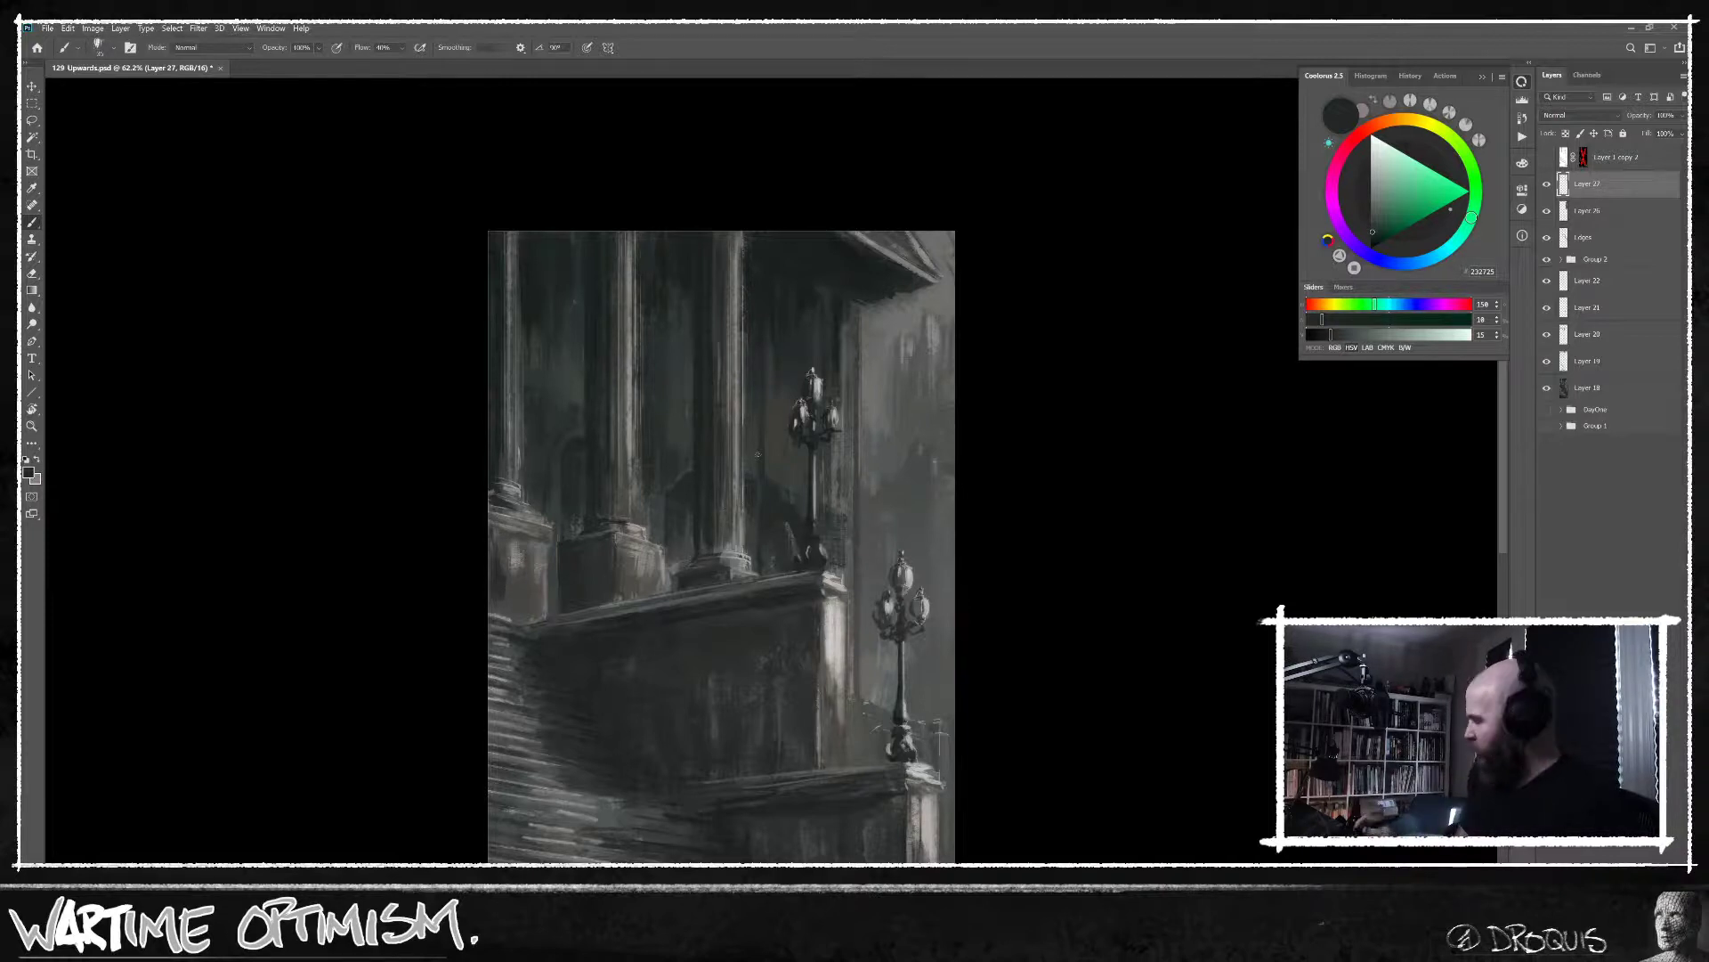
alt+click(607, 398)
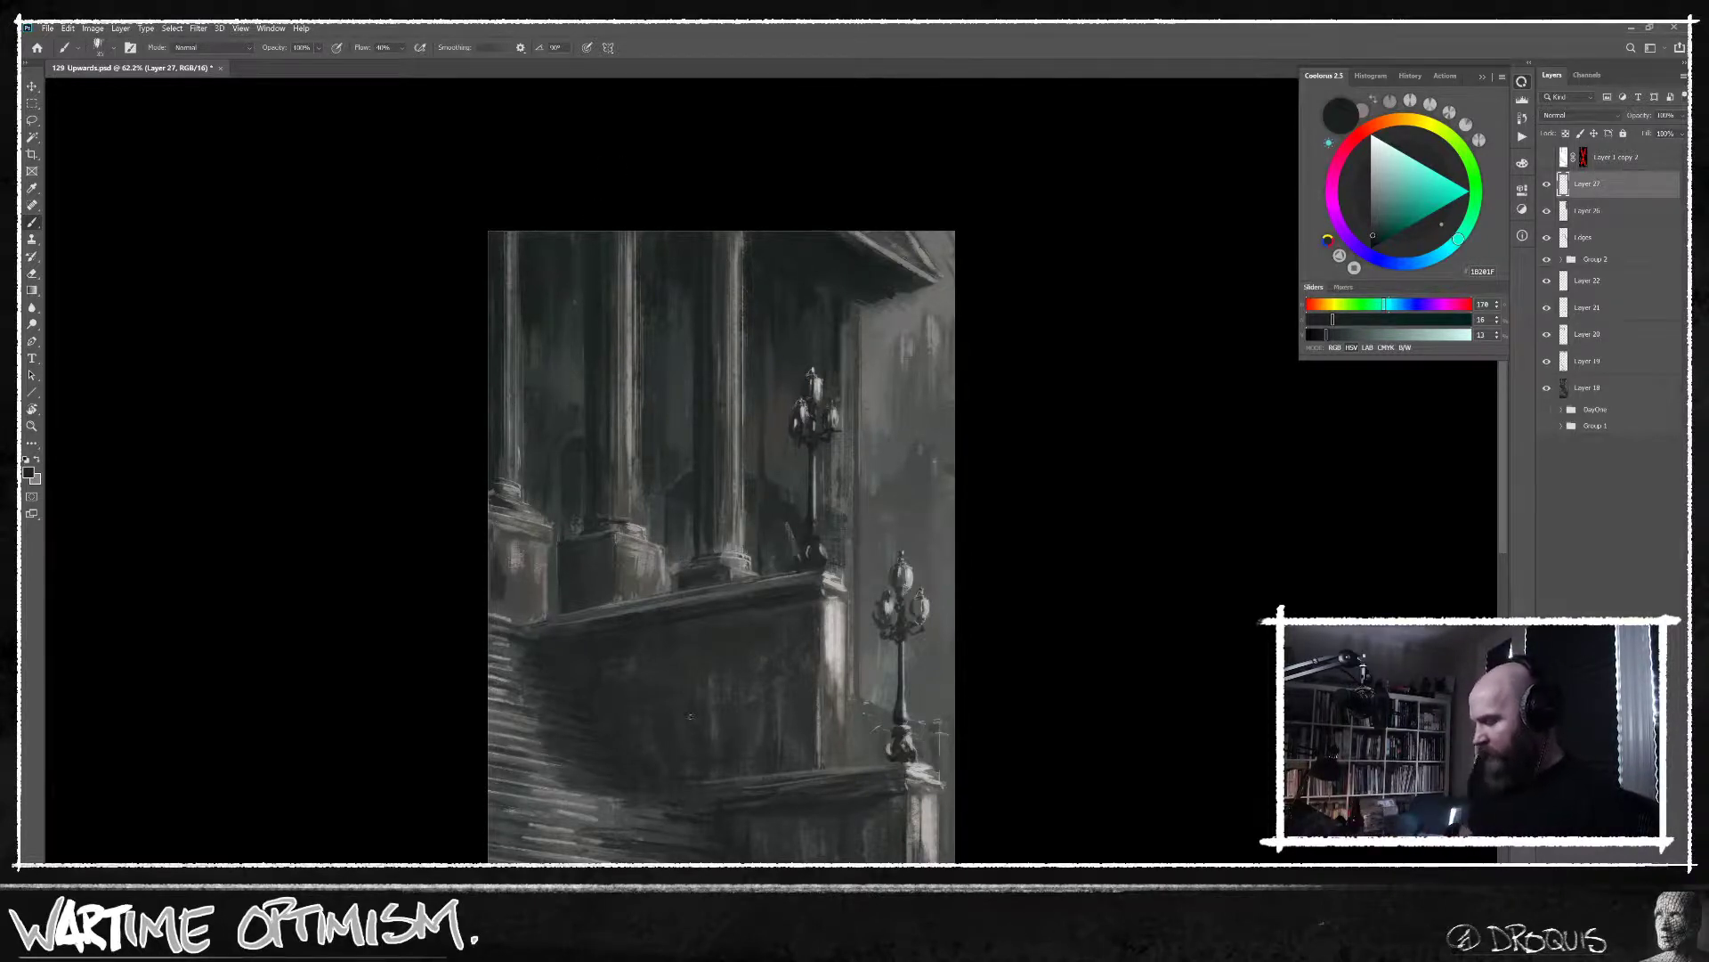
alt+click(488, 285)
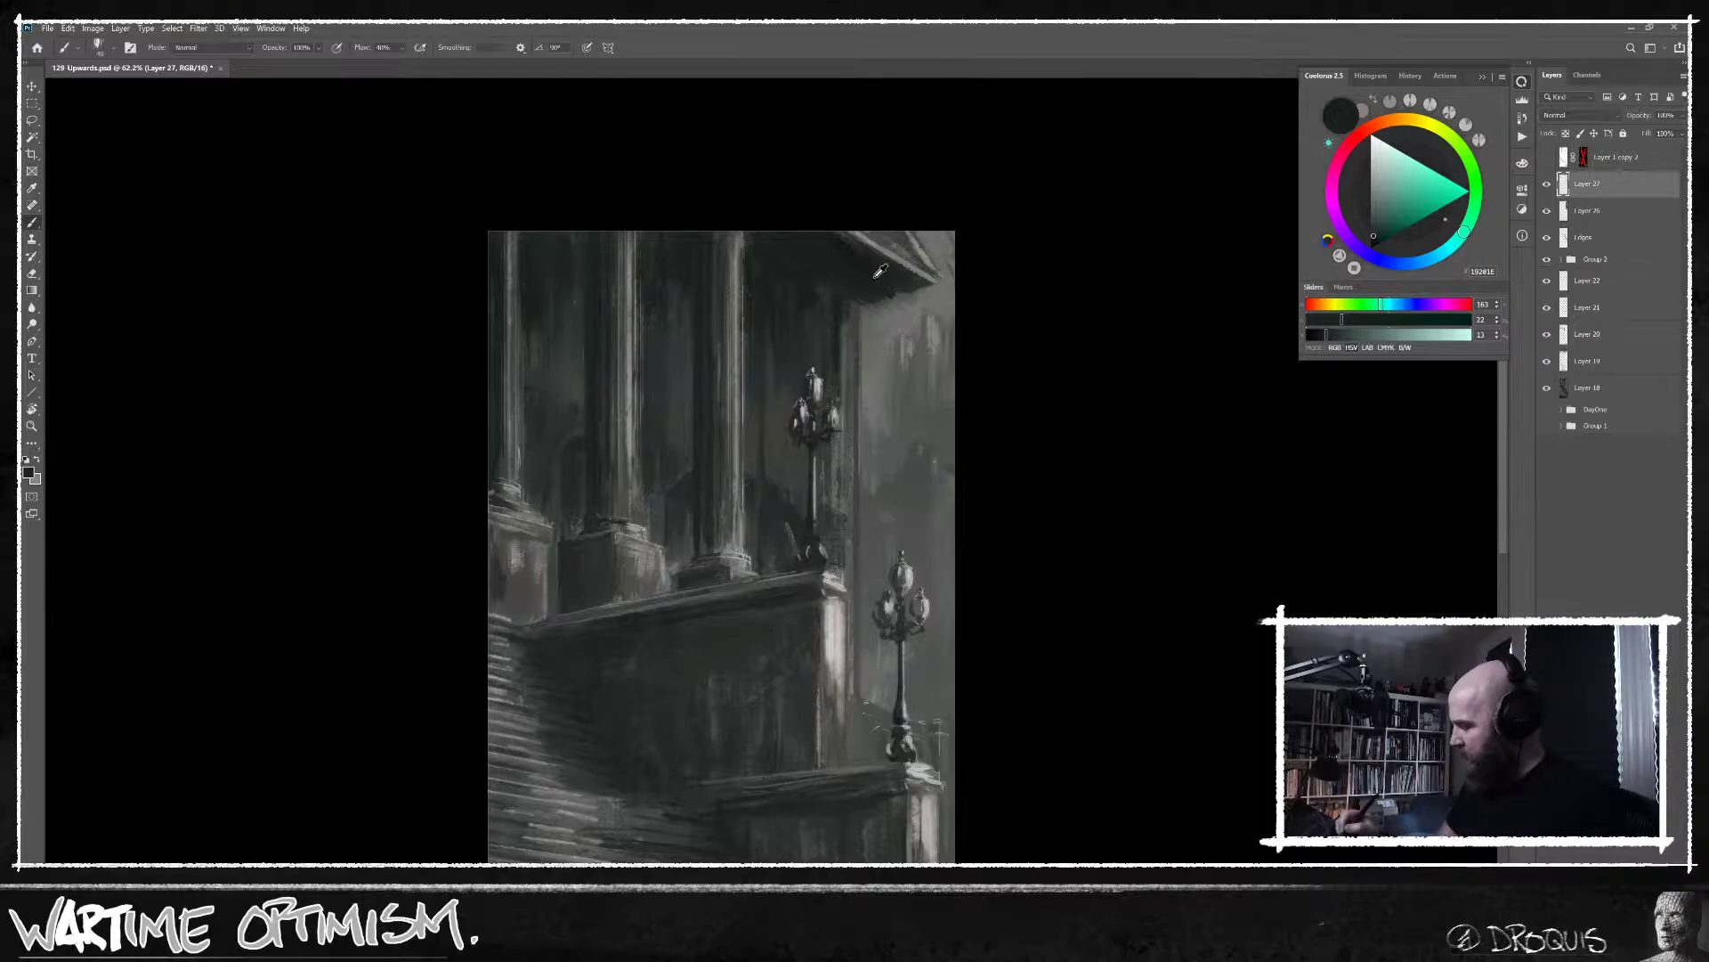
Refine the roof tip's underside and edge with dark tones sampled from the eaves.
alt+click(878, 248)
alt+click(852, 243)
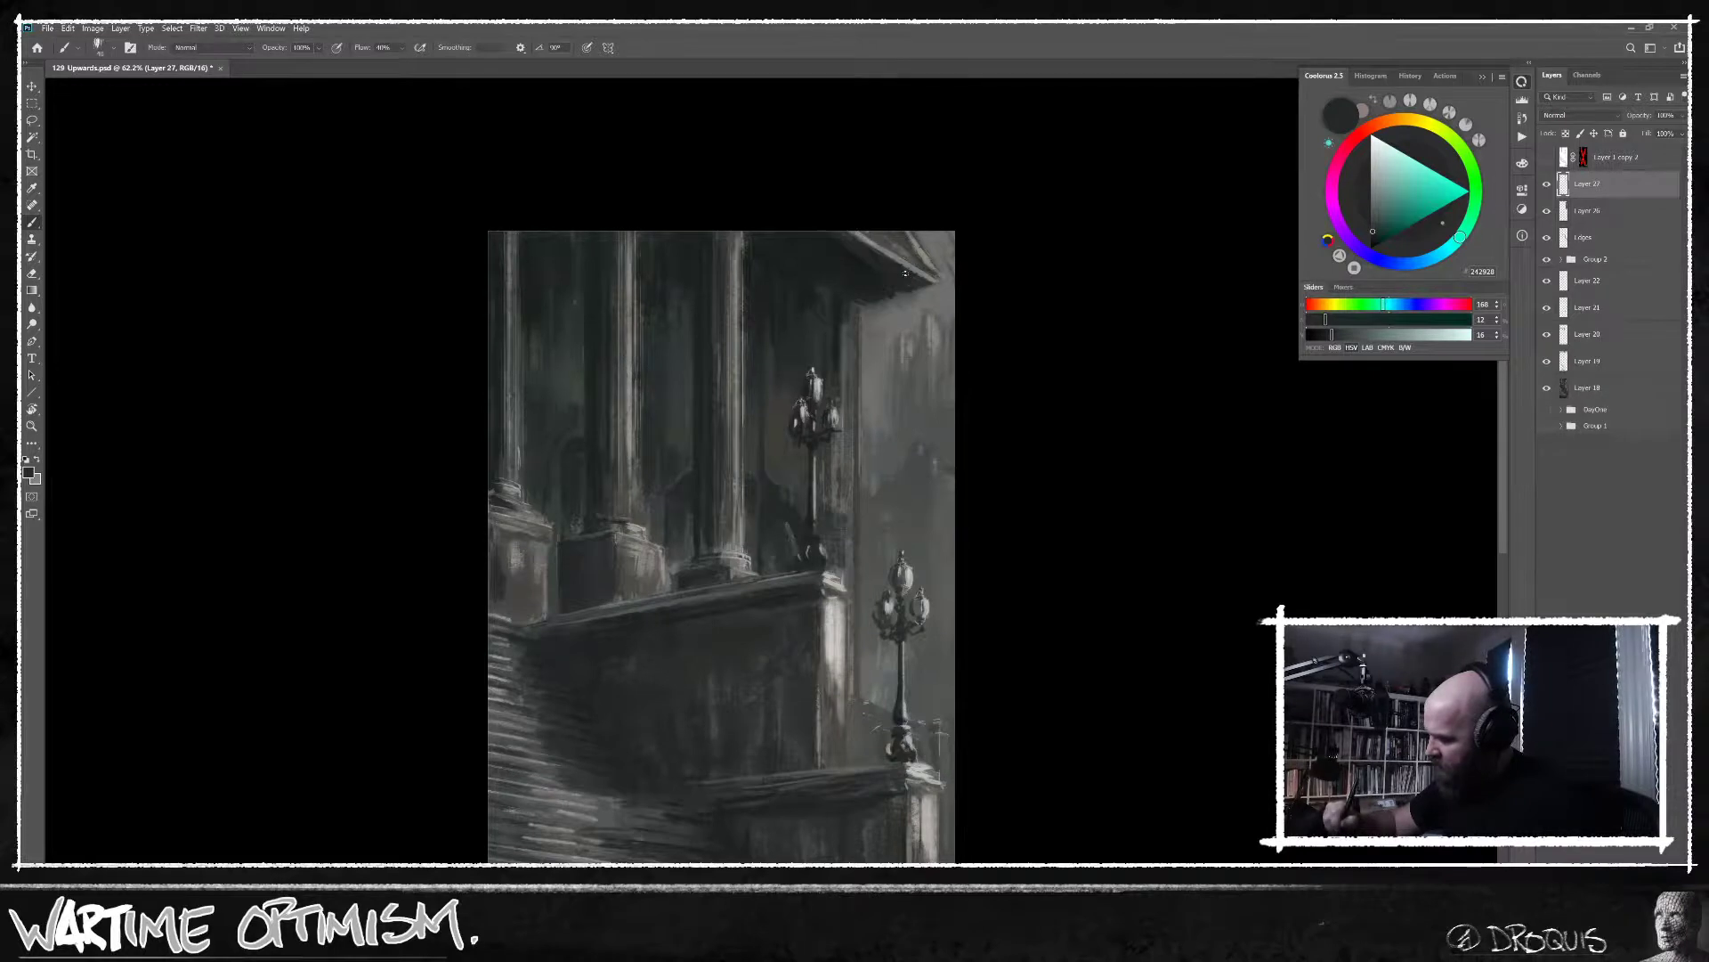
alt+click(853, 261)
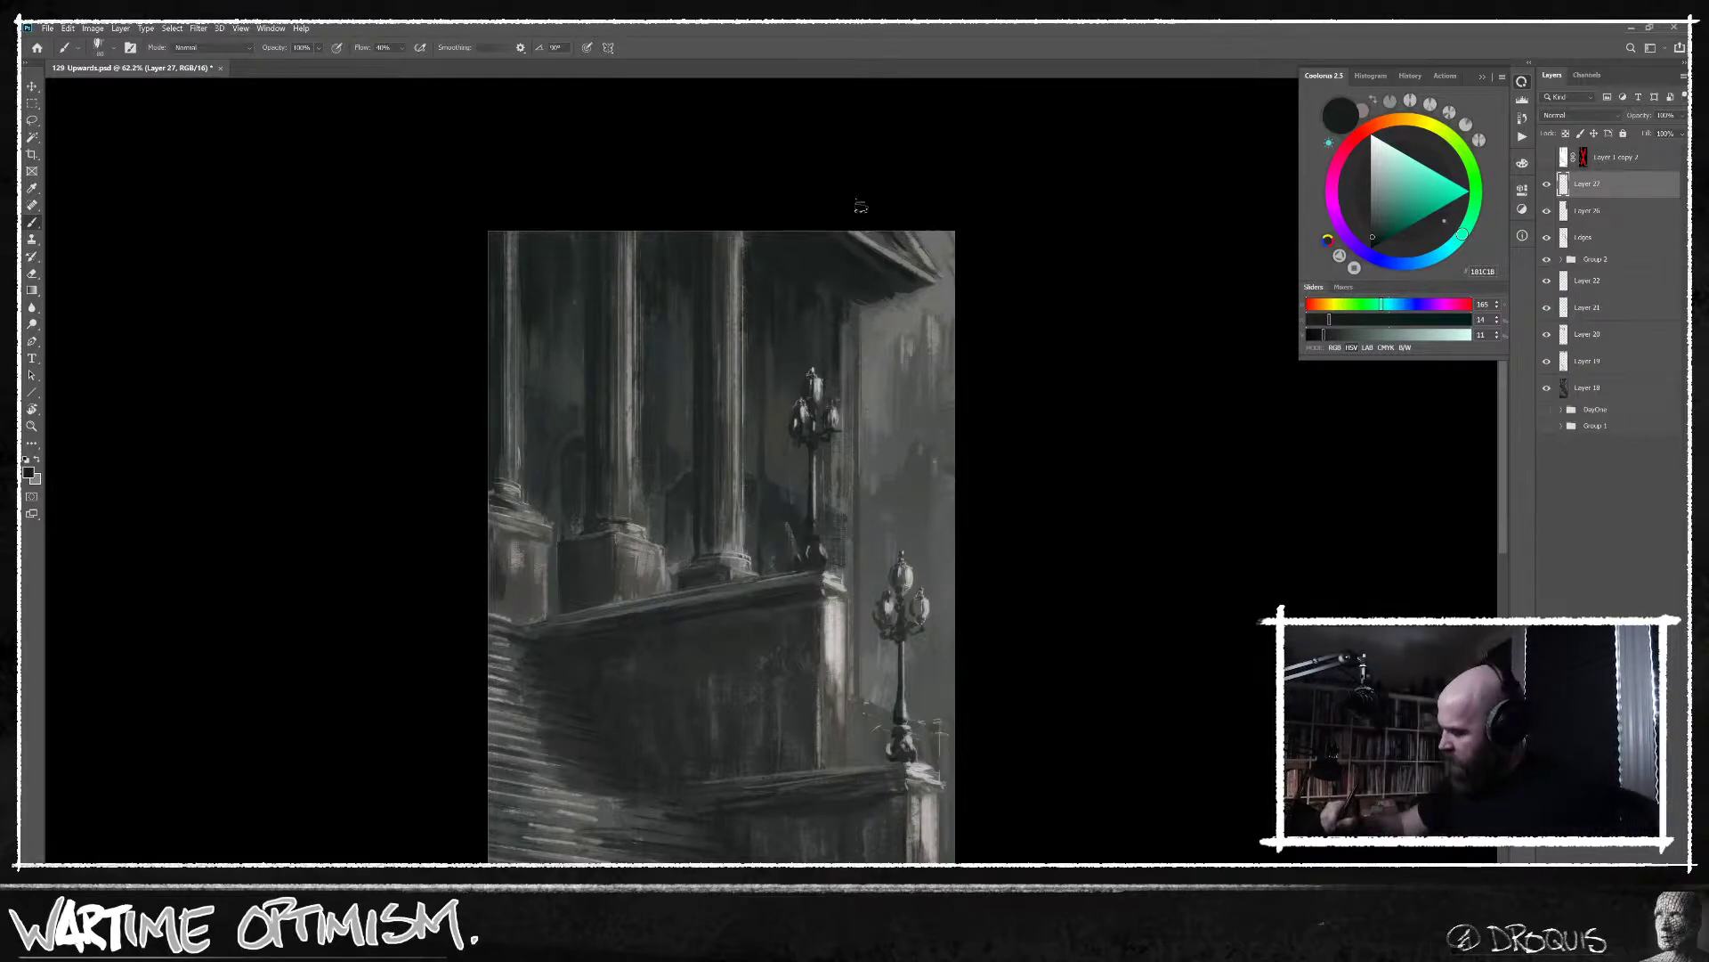
Group Layer 27, Layer 26 and the Edges layer, and name the group Edges.
scroll(1095, 576, down, 3)
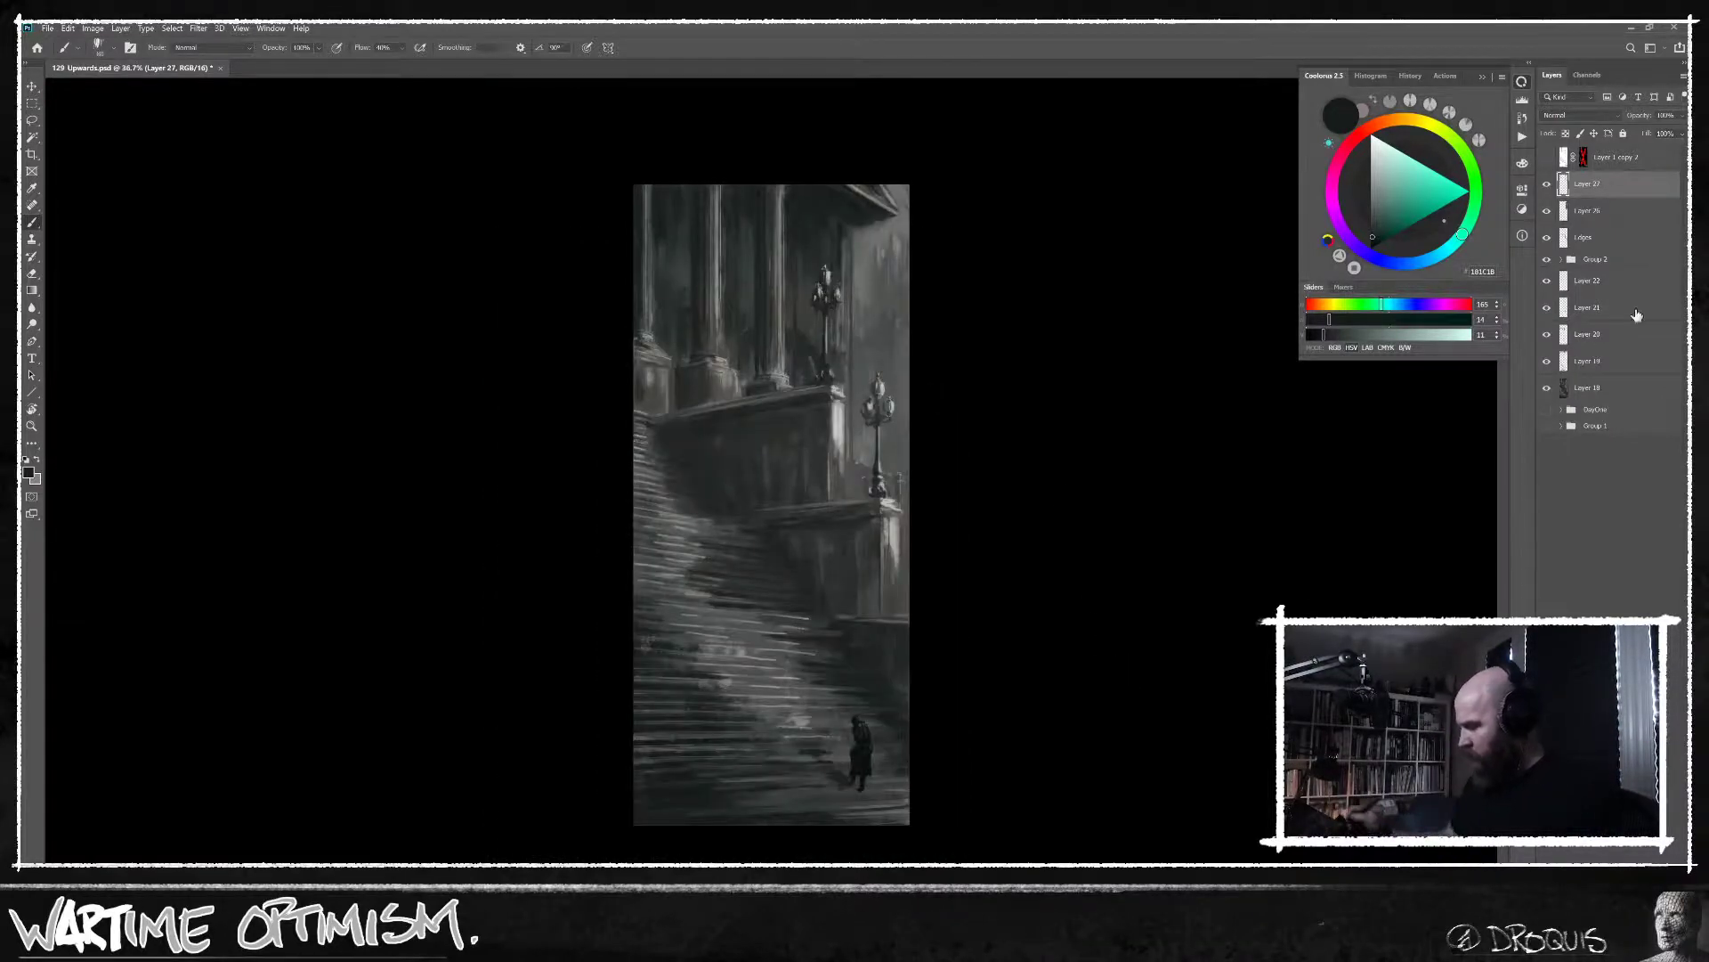
shift+click(1616, 239)
key(ctrl+g)
click(1562, 179)
double_click(1599, 179)
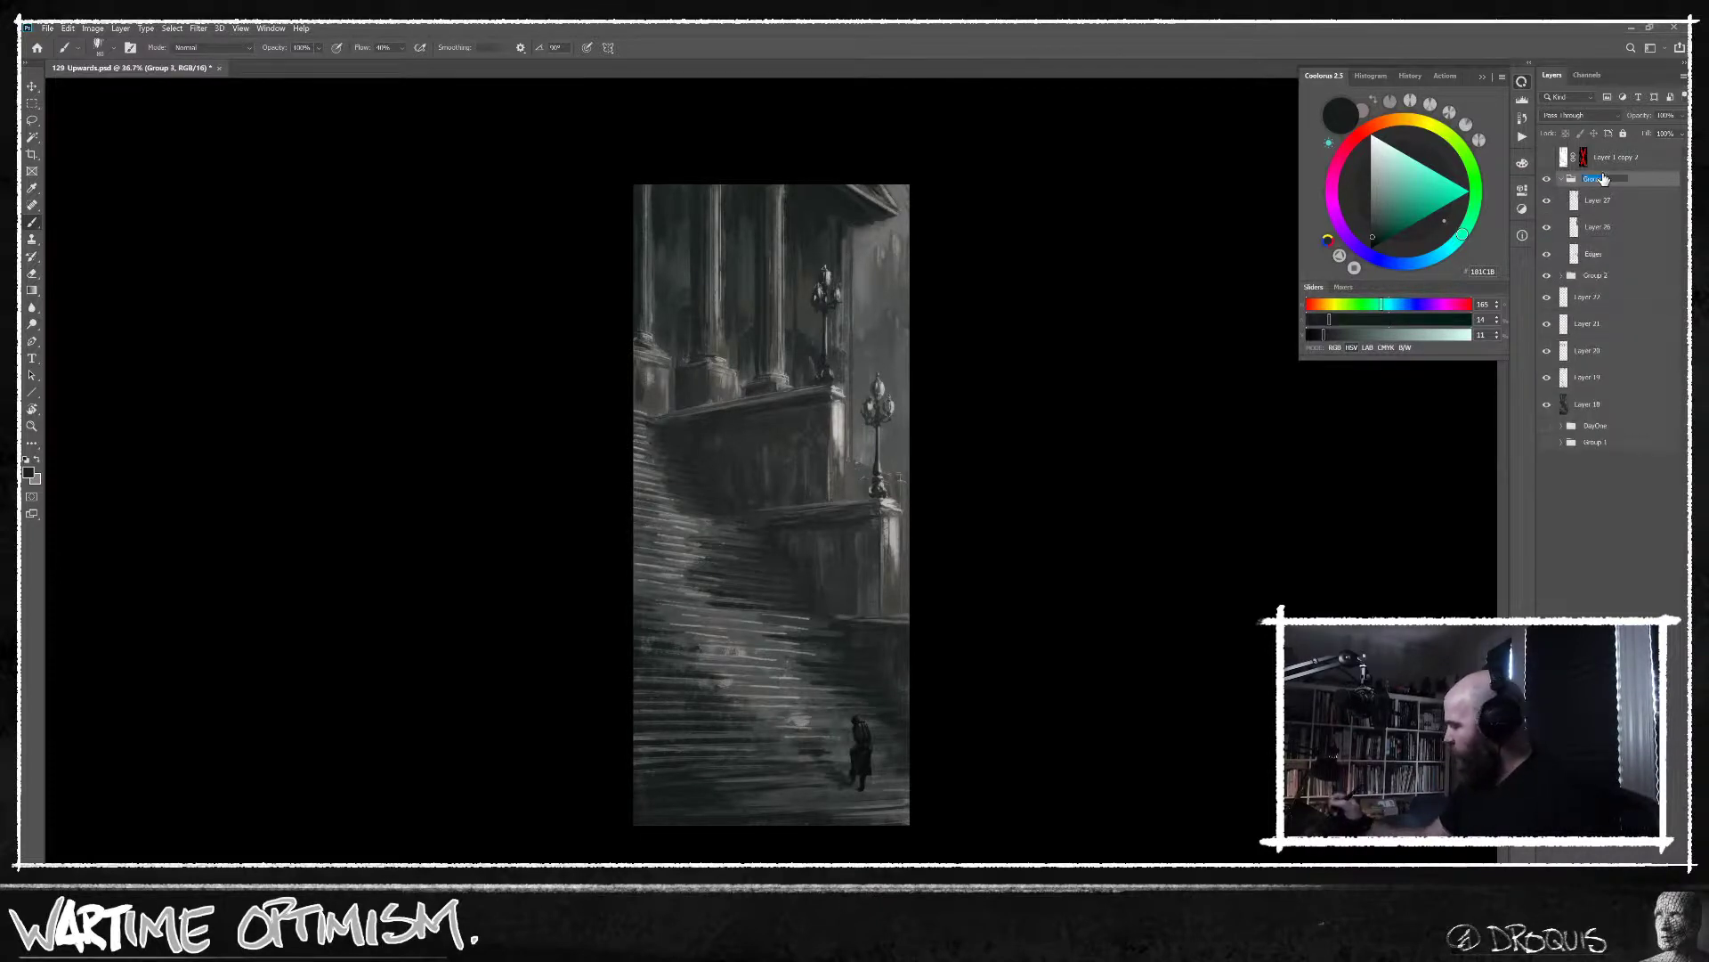
text(Edges)
key(Return)
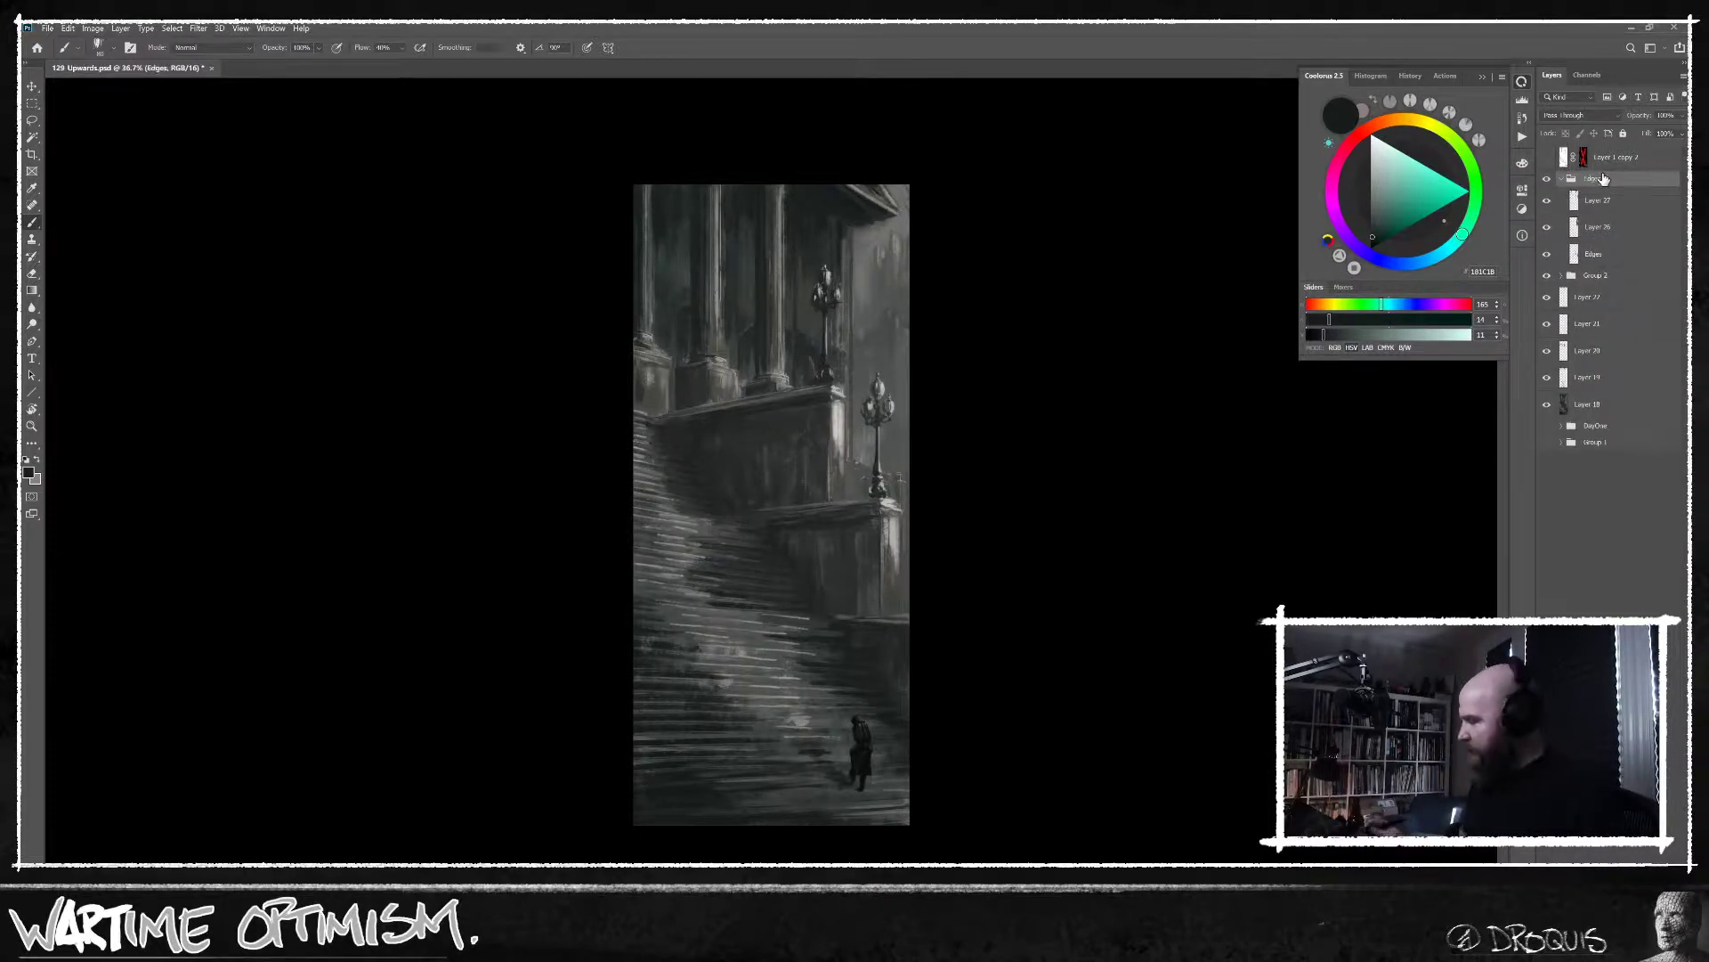
Compare the painting with and without the Edges group by switching its visibility repeatedly.
click(1548, 179)
click(1550, 180)
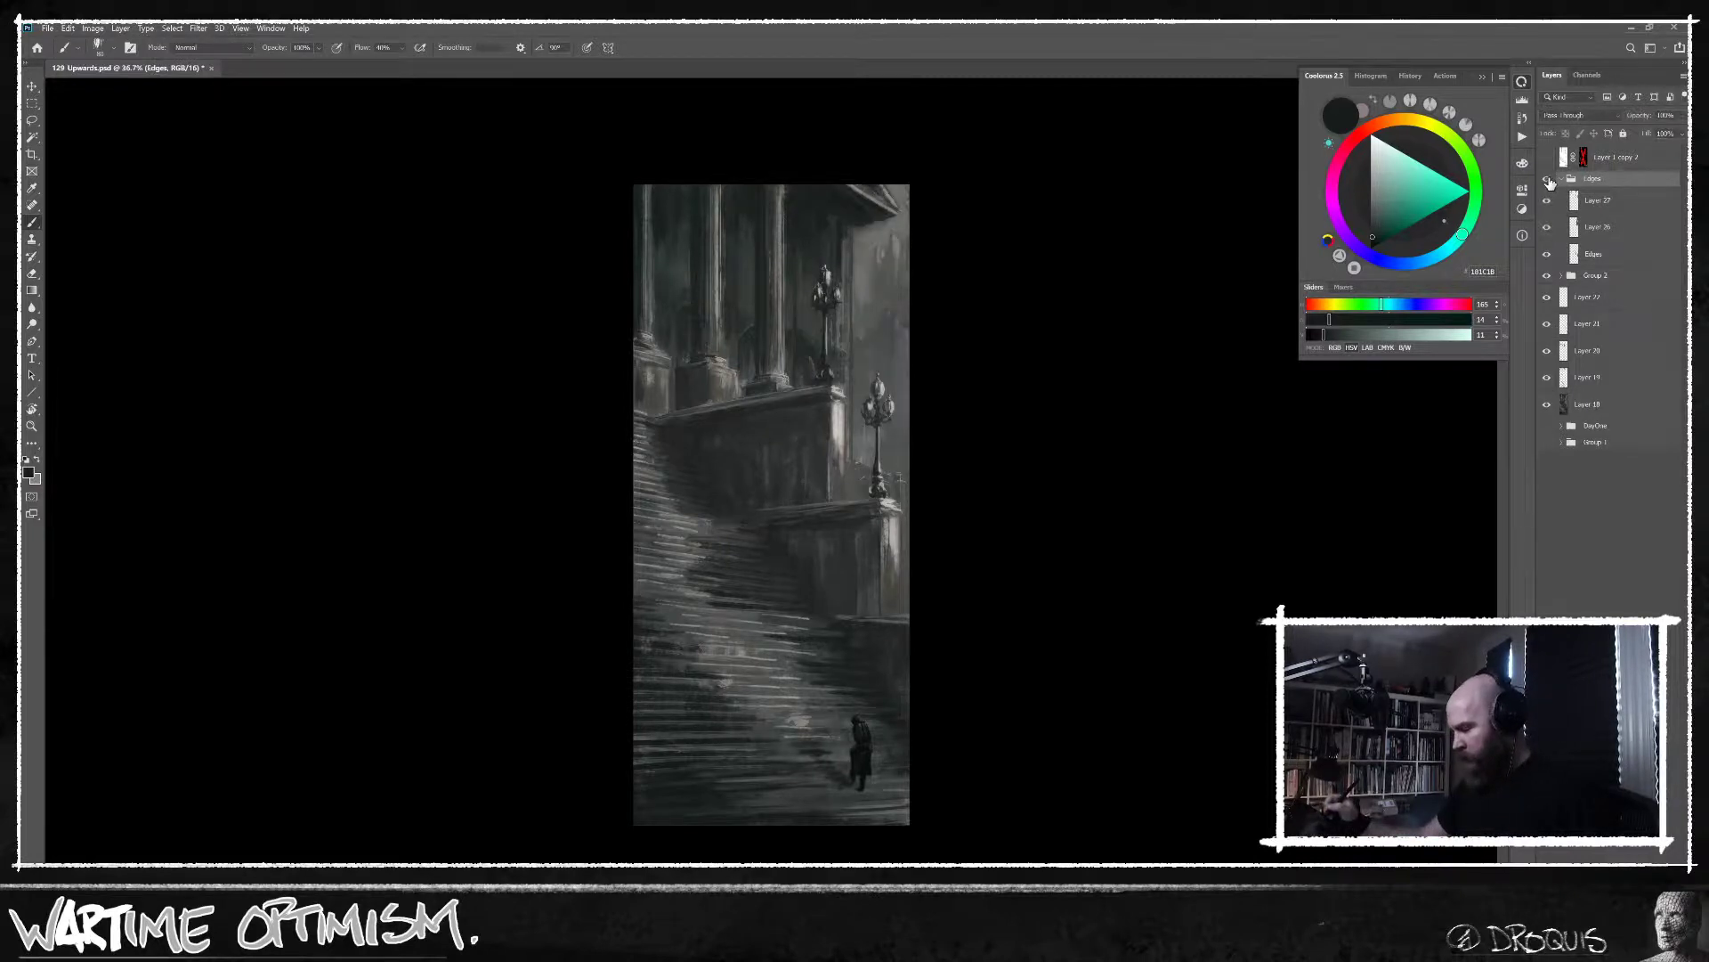
click(1549, 181)
click(1549, 180)
click(1550, 180)
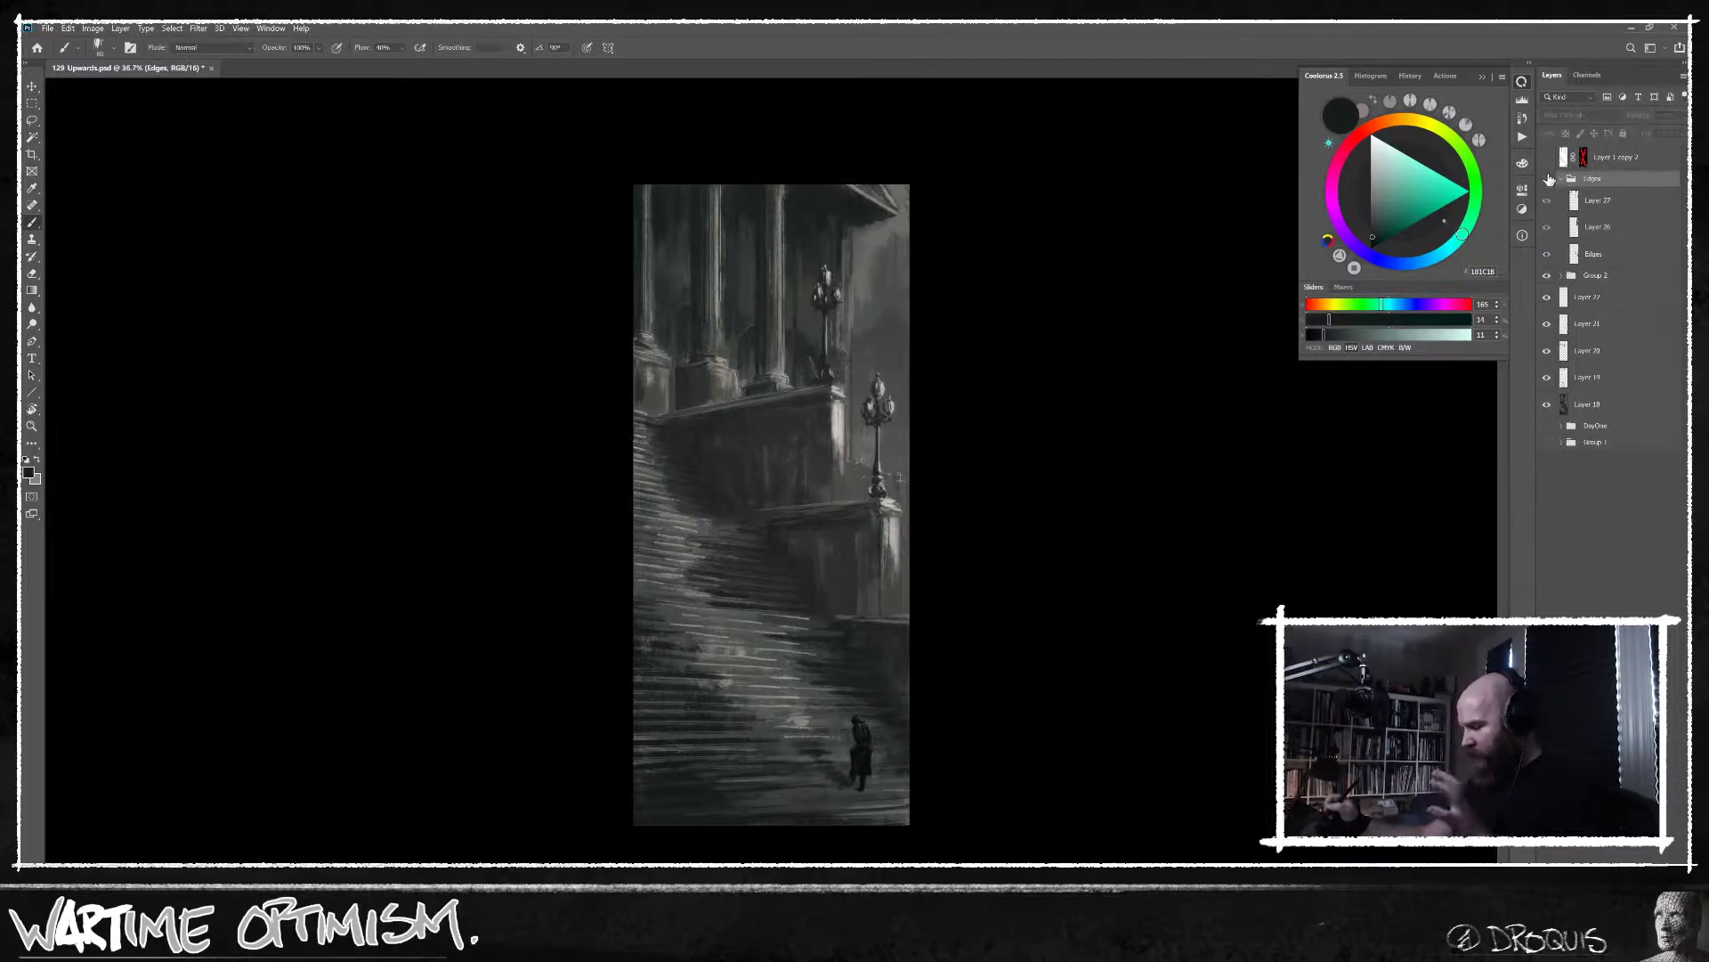
click(1550, 181)
click(1548, 179)
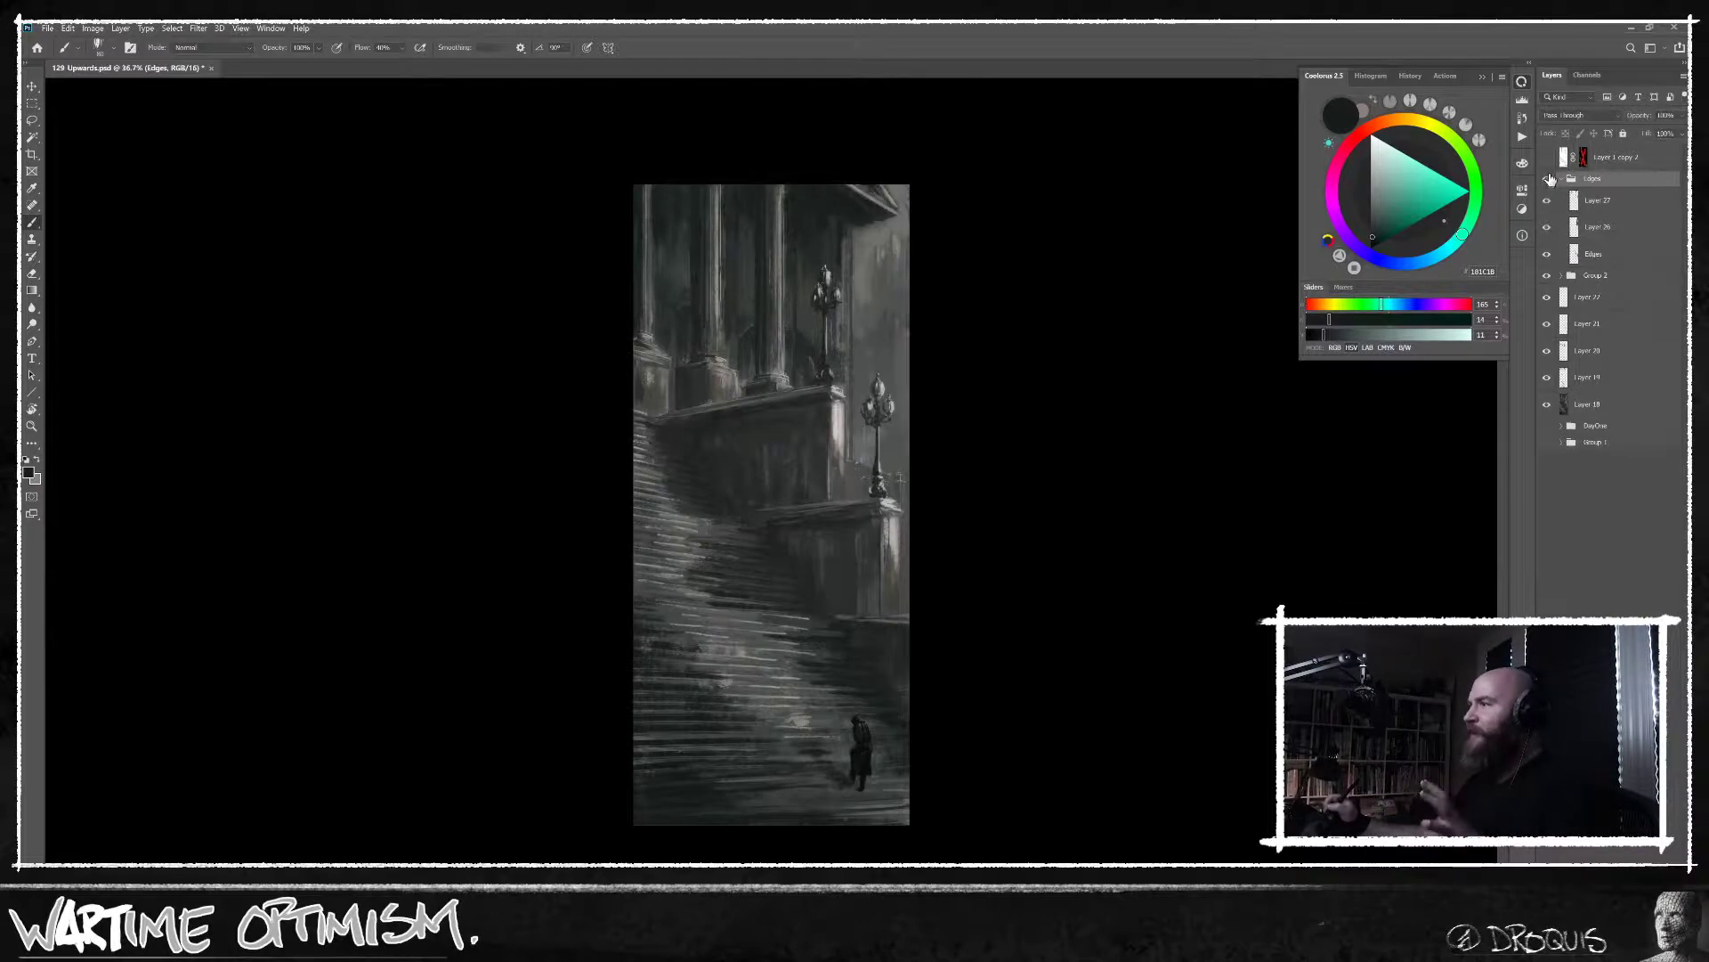
click(1548, 179)
click(1548, 179)
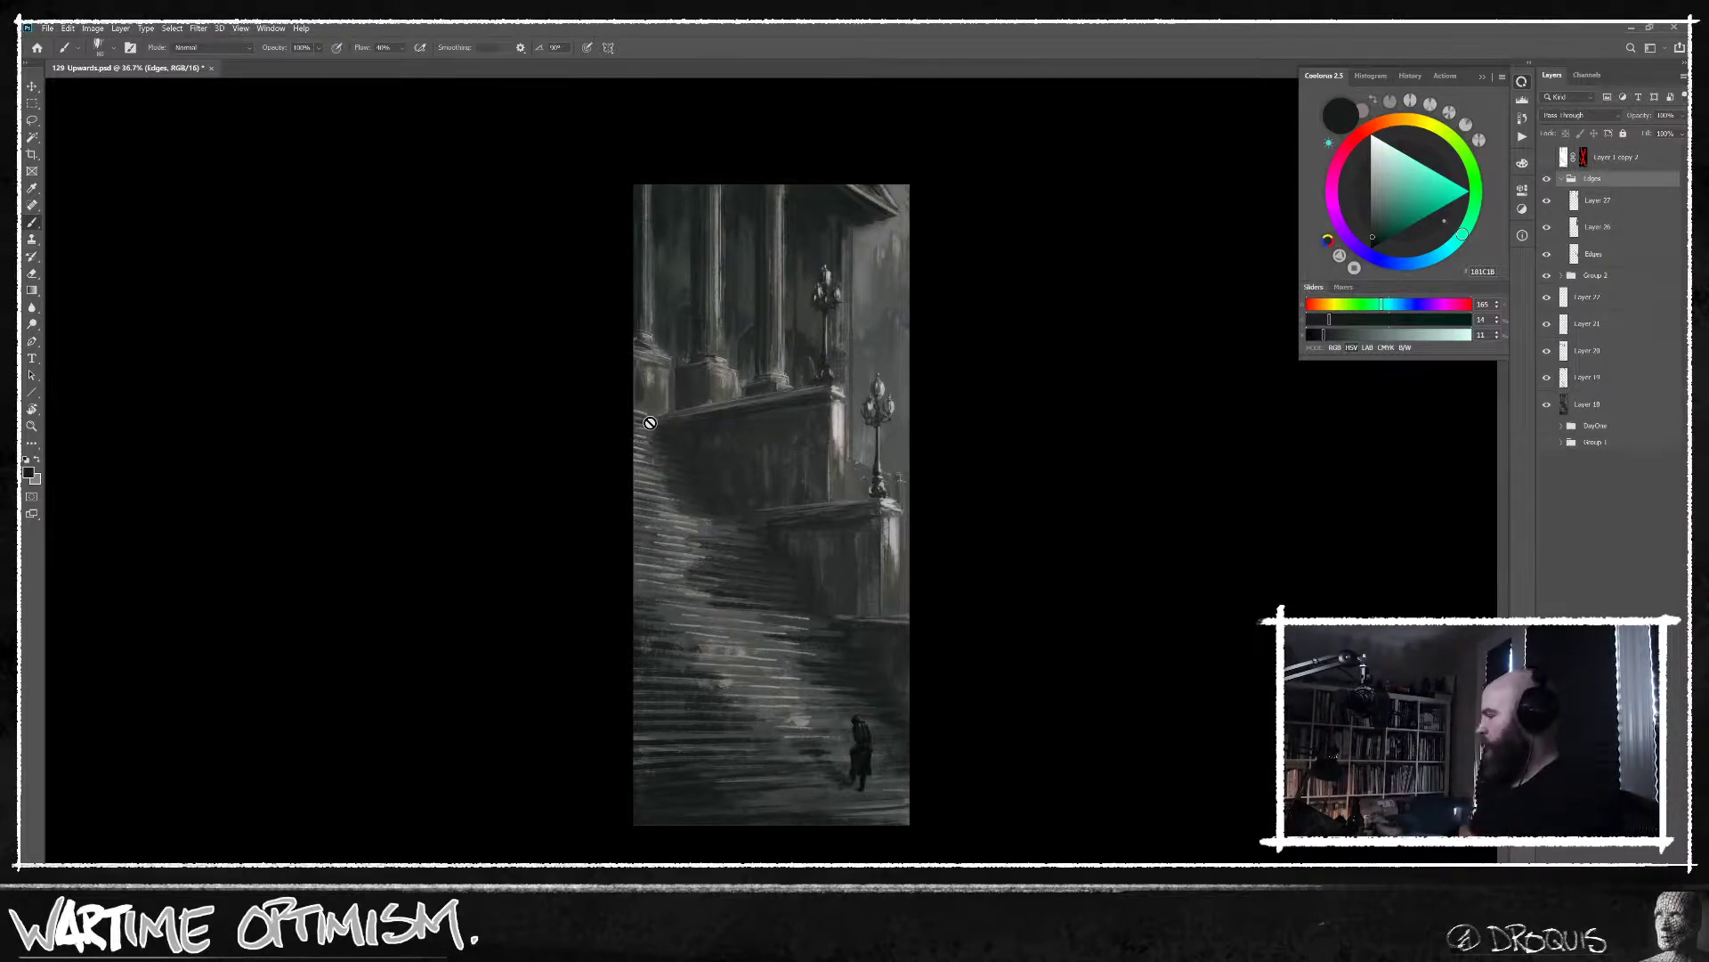
Select Layer 18 and collapse the Edges group in the layer stack.
click(1590, 404)
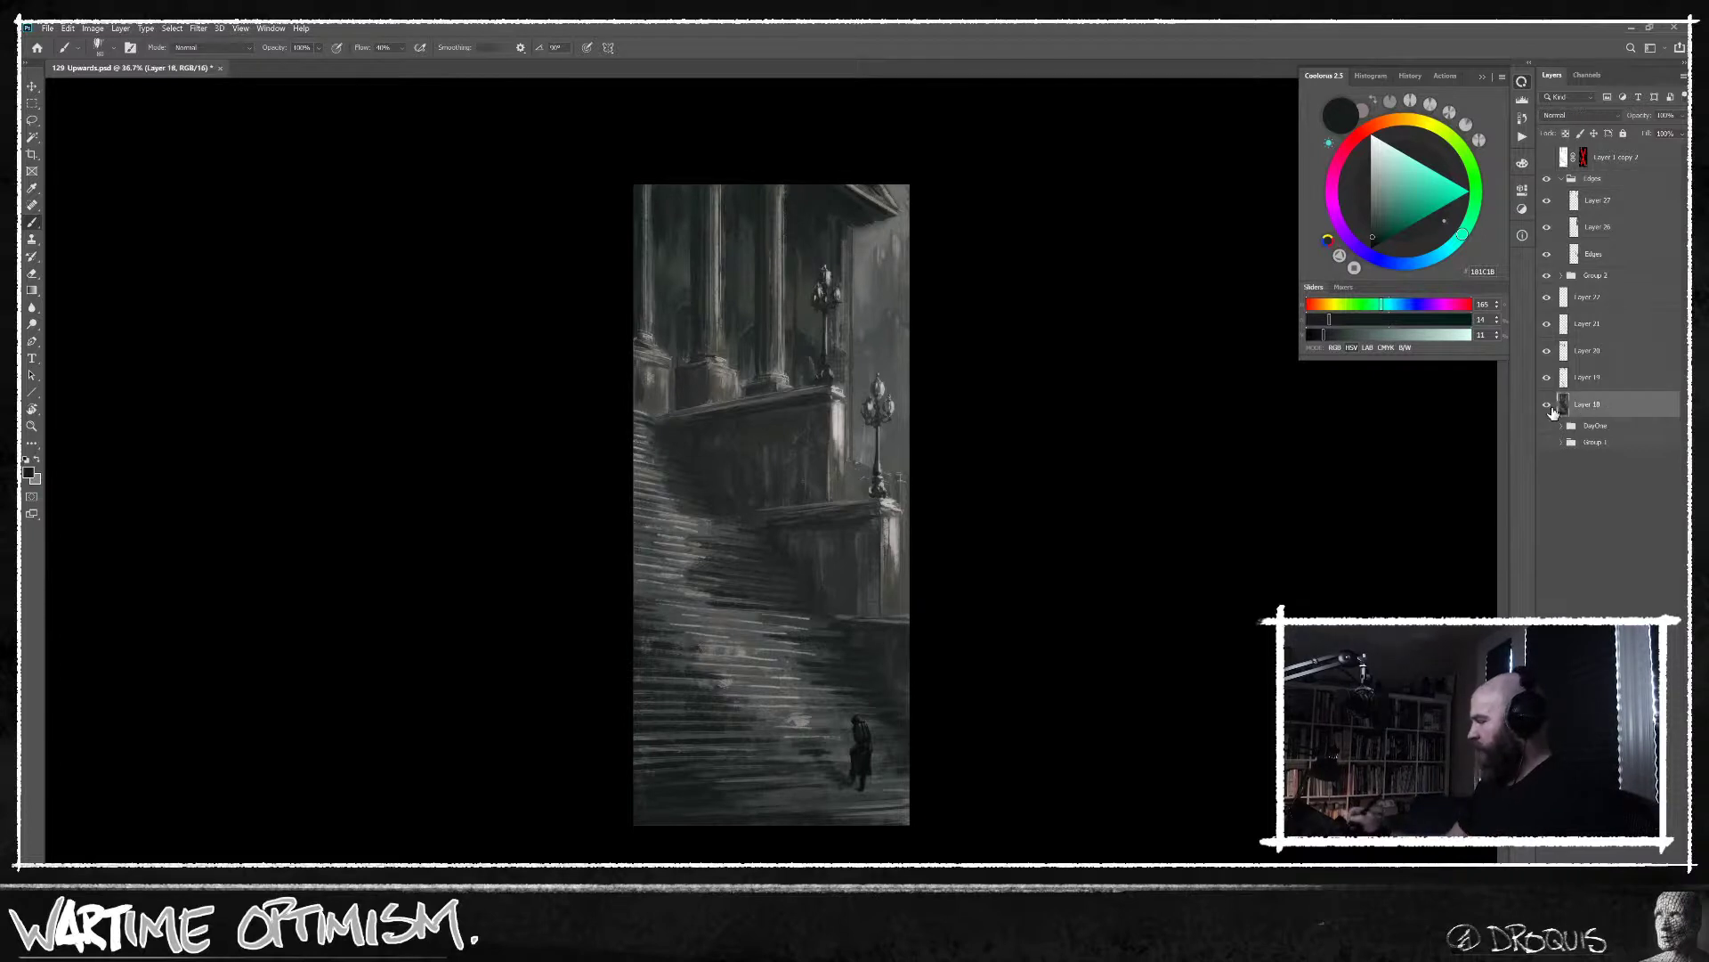
click(1562, 178)
click(1563, 196)
click(1563, 196)
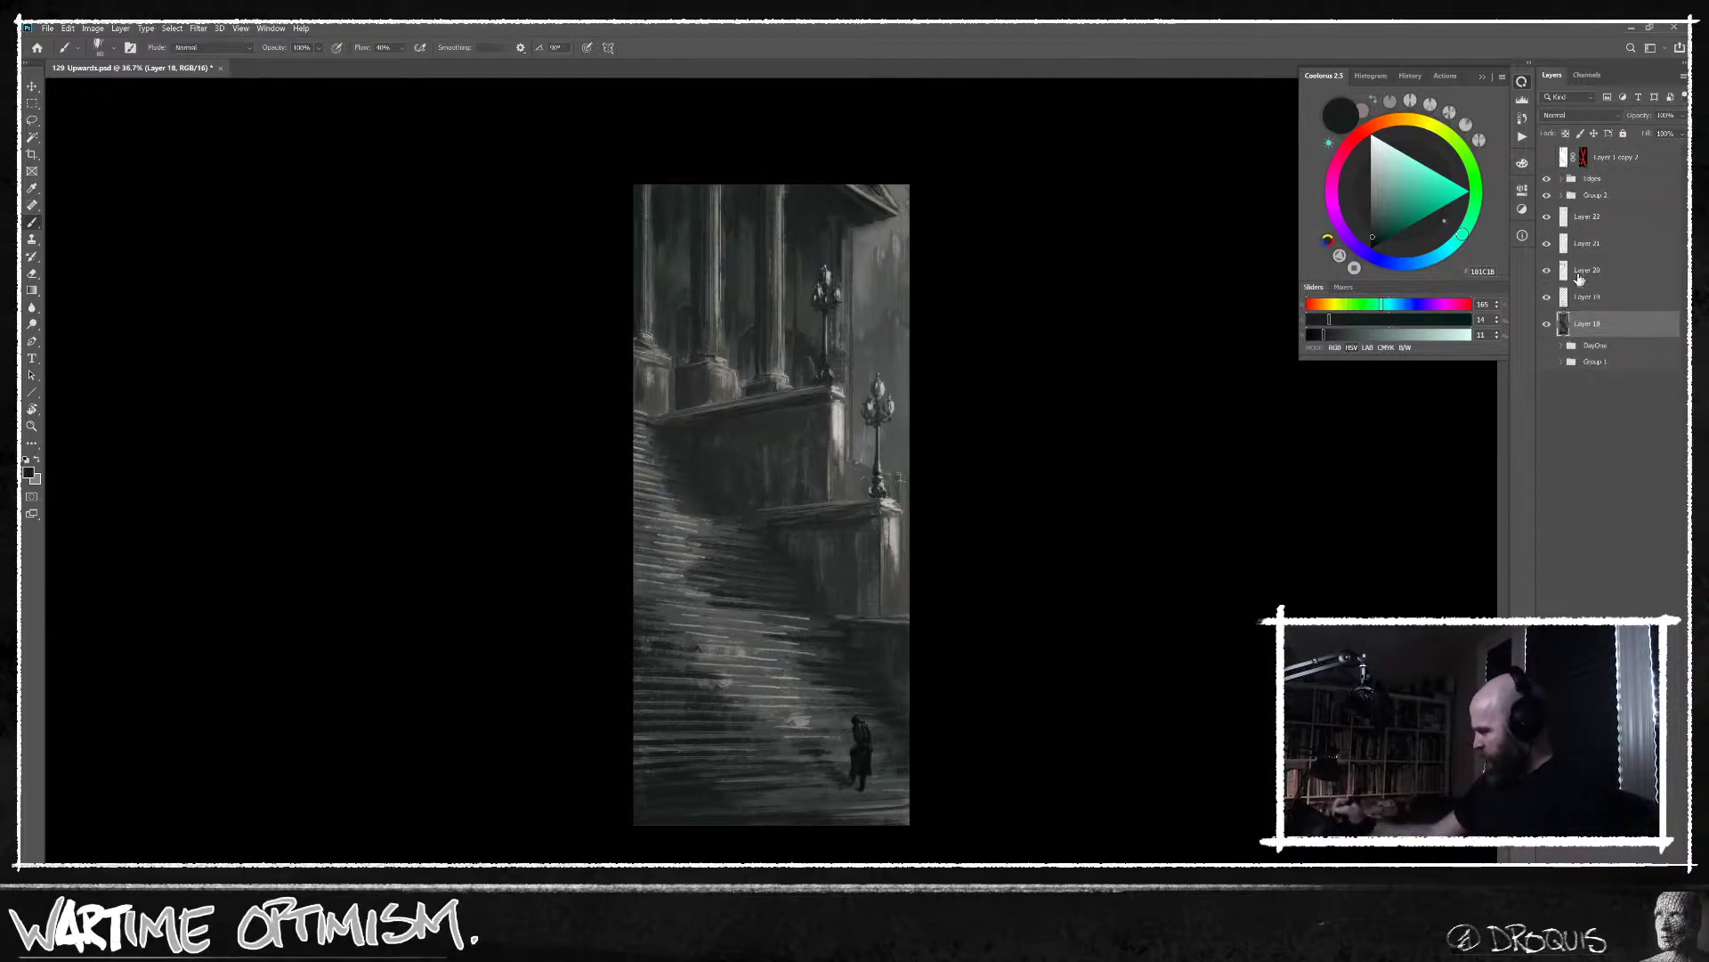
Compare Layer 18 on its own with the full painting by repeatedly isolating and restoring the layers above it.
drag(866, 551, 877, 511)
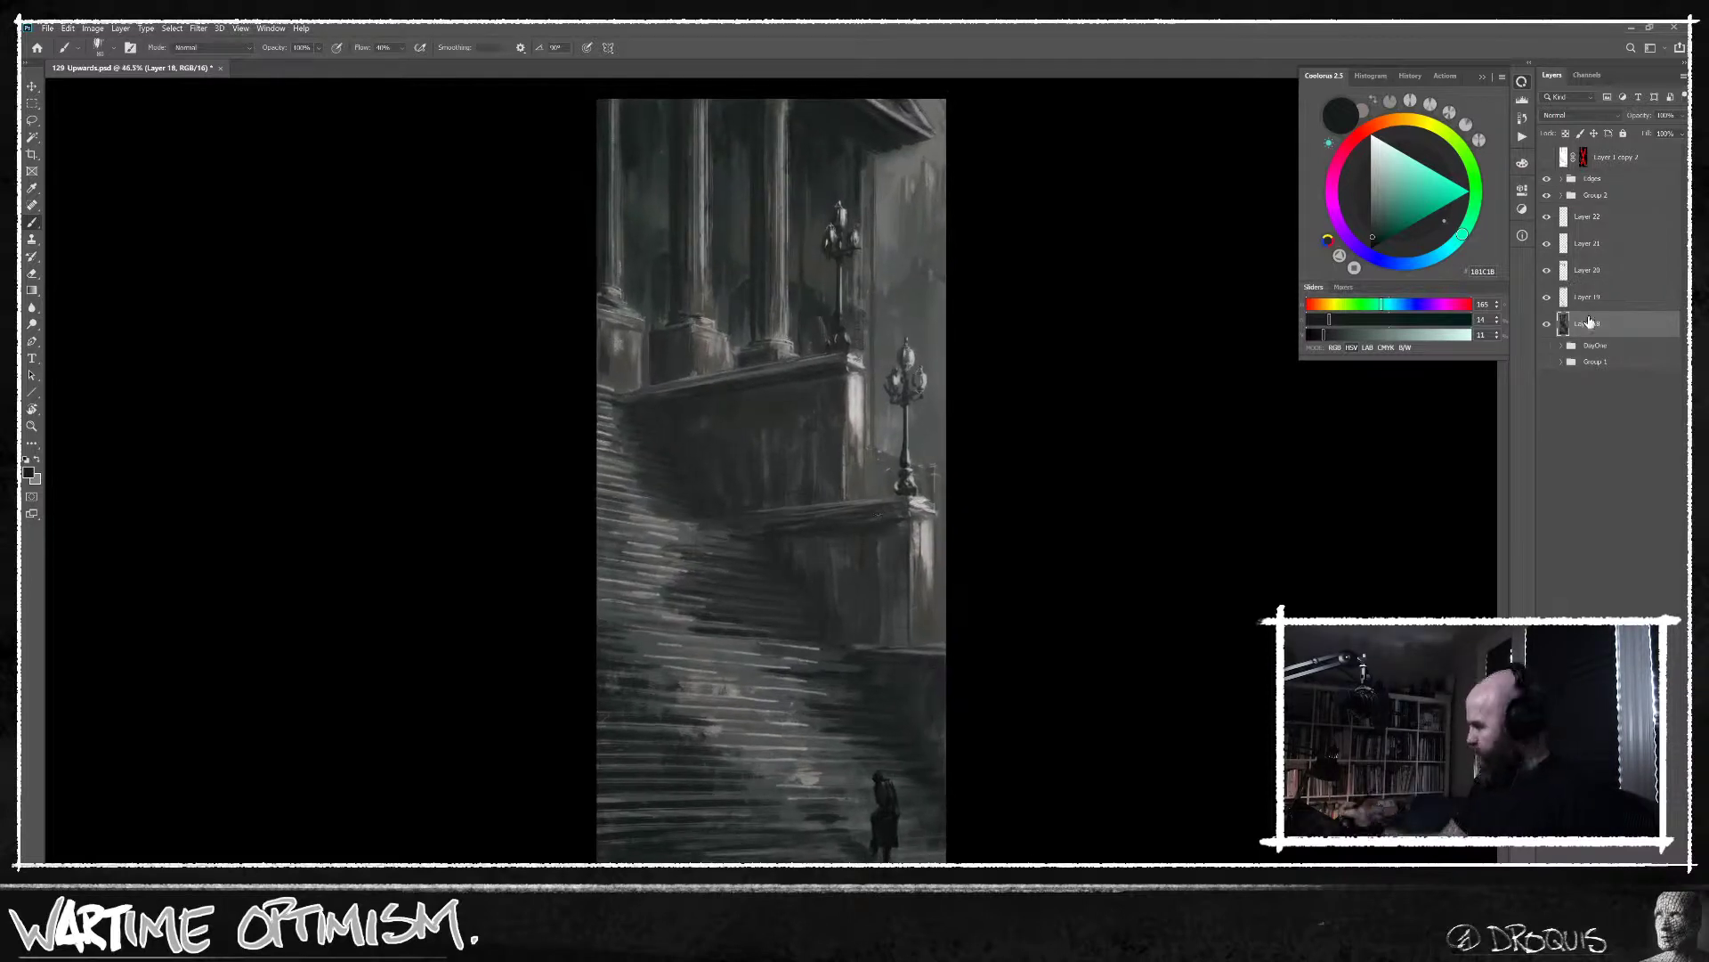
alt+click(1550, 327)
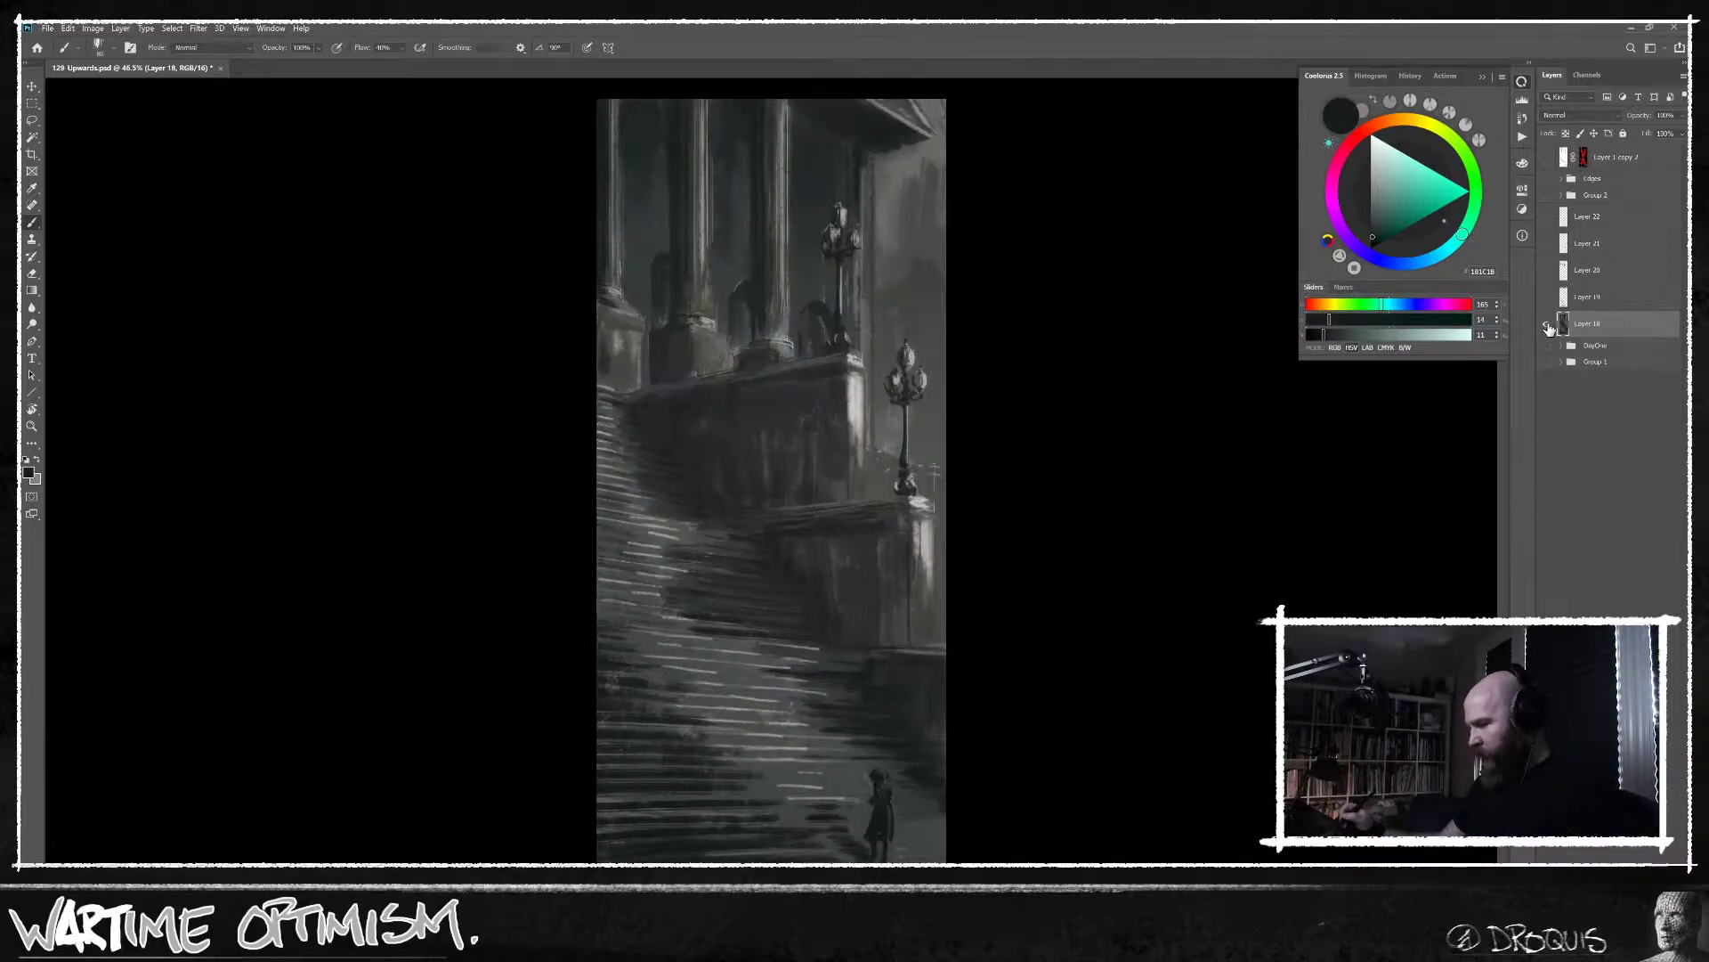
alt+click(1550, 327)
alt+click(1550, 326)
alt+click(1550, 326)
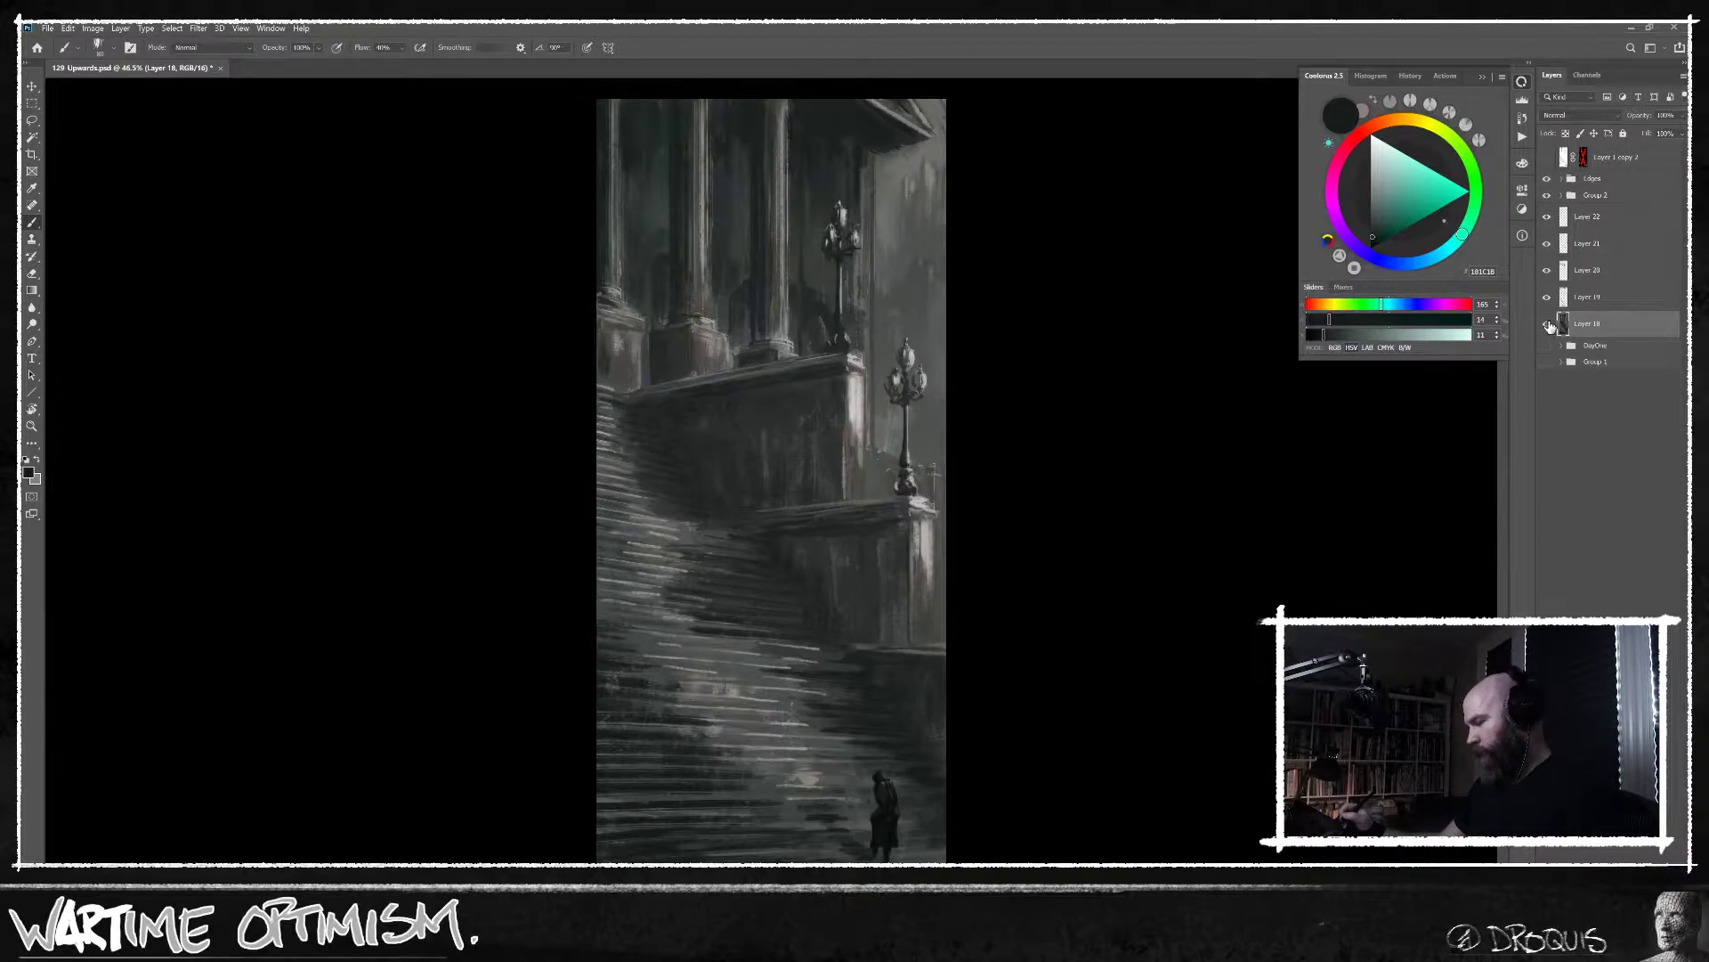
alt+click(1550, 327)
alt+click(1550, 326)
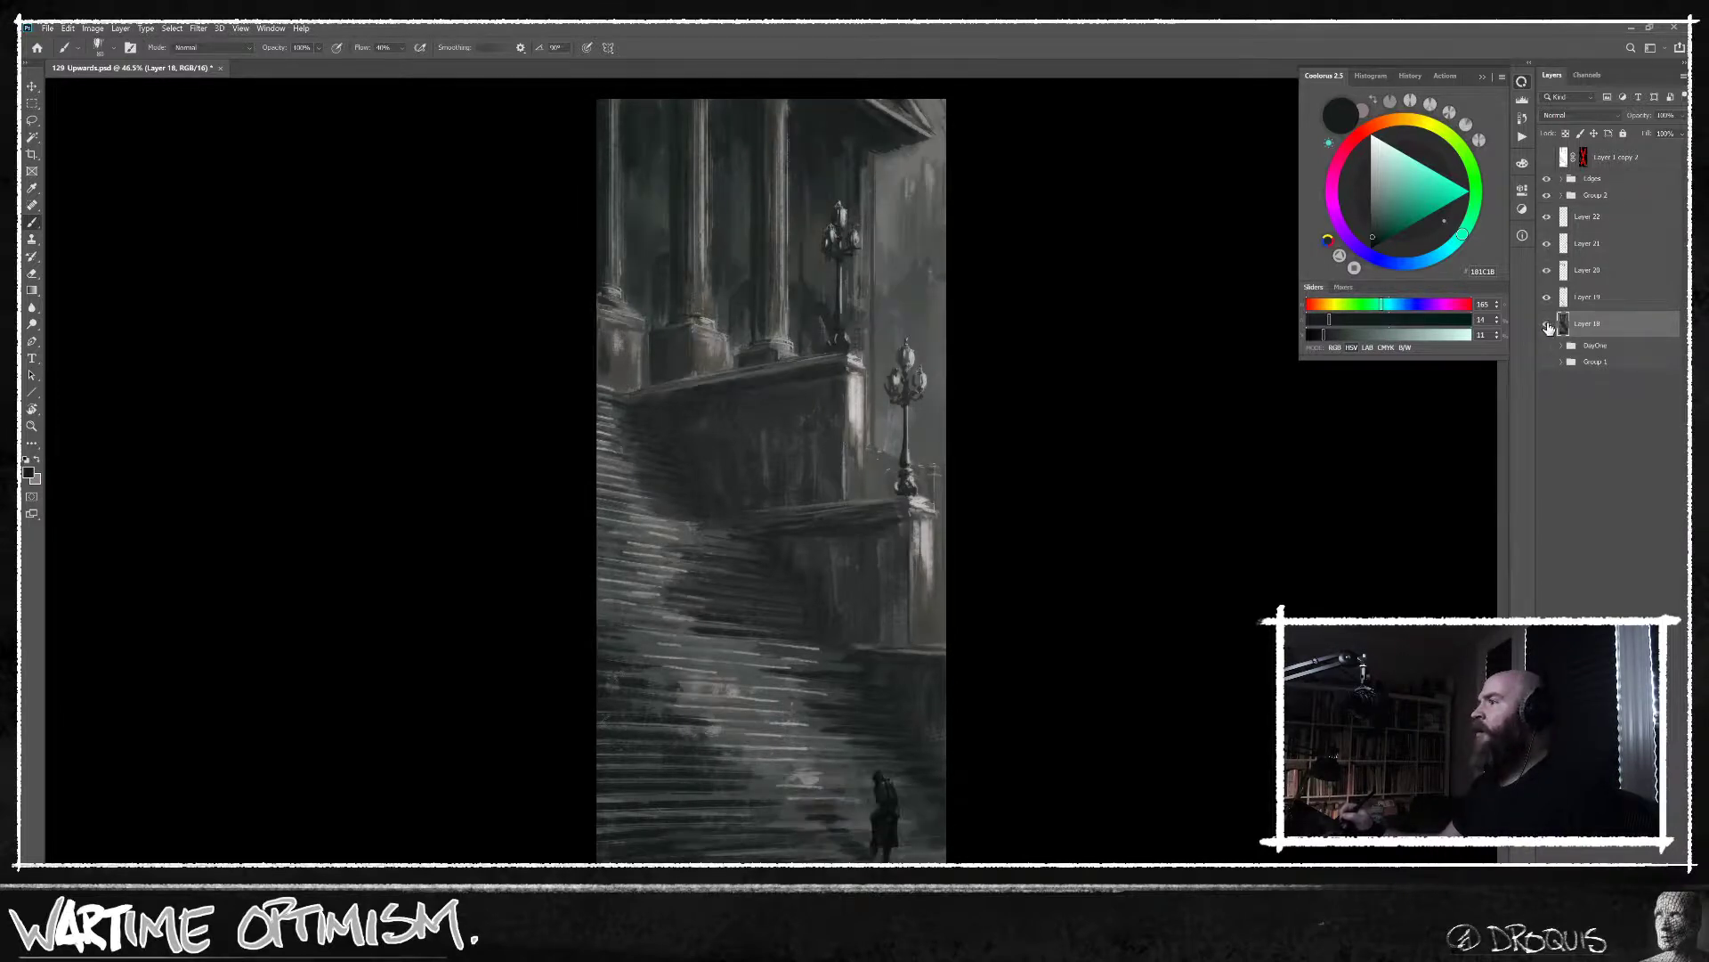
alt+click(1550, 326)
alt+click(1550, 327)
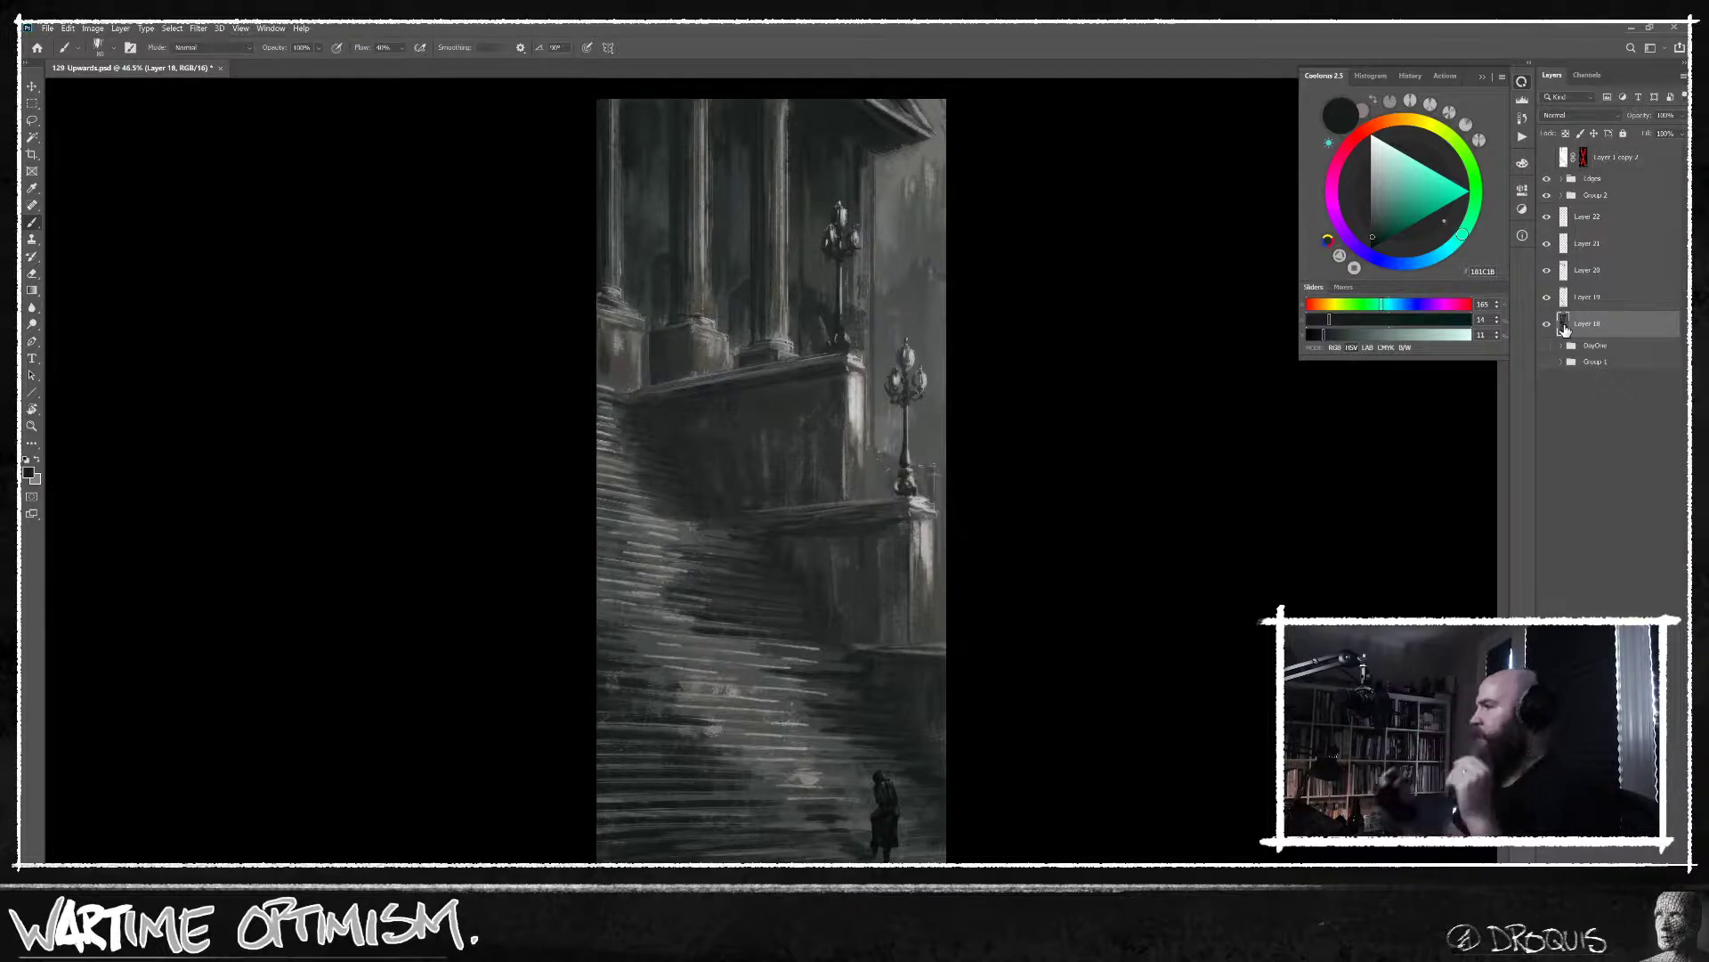
alt+click(1547, 324)
alt+click(1547, 325)
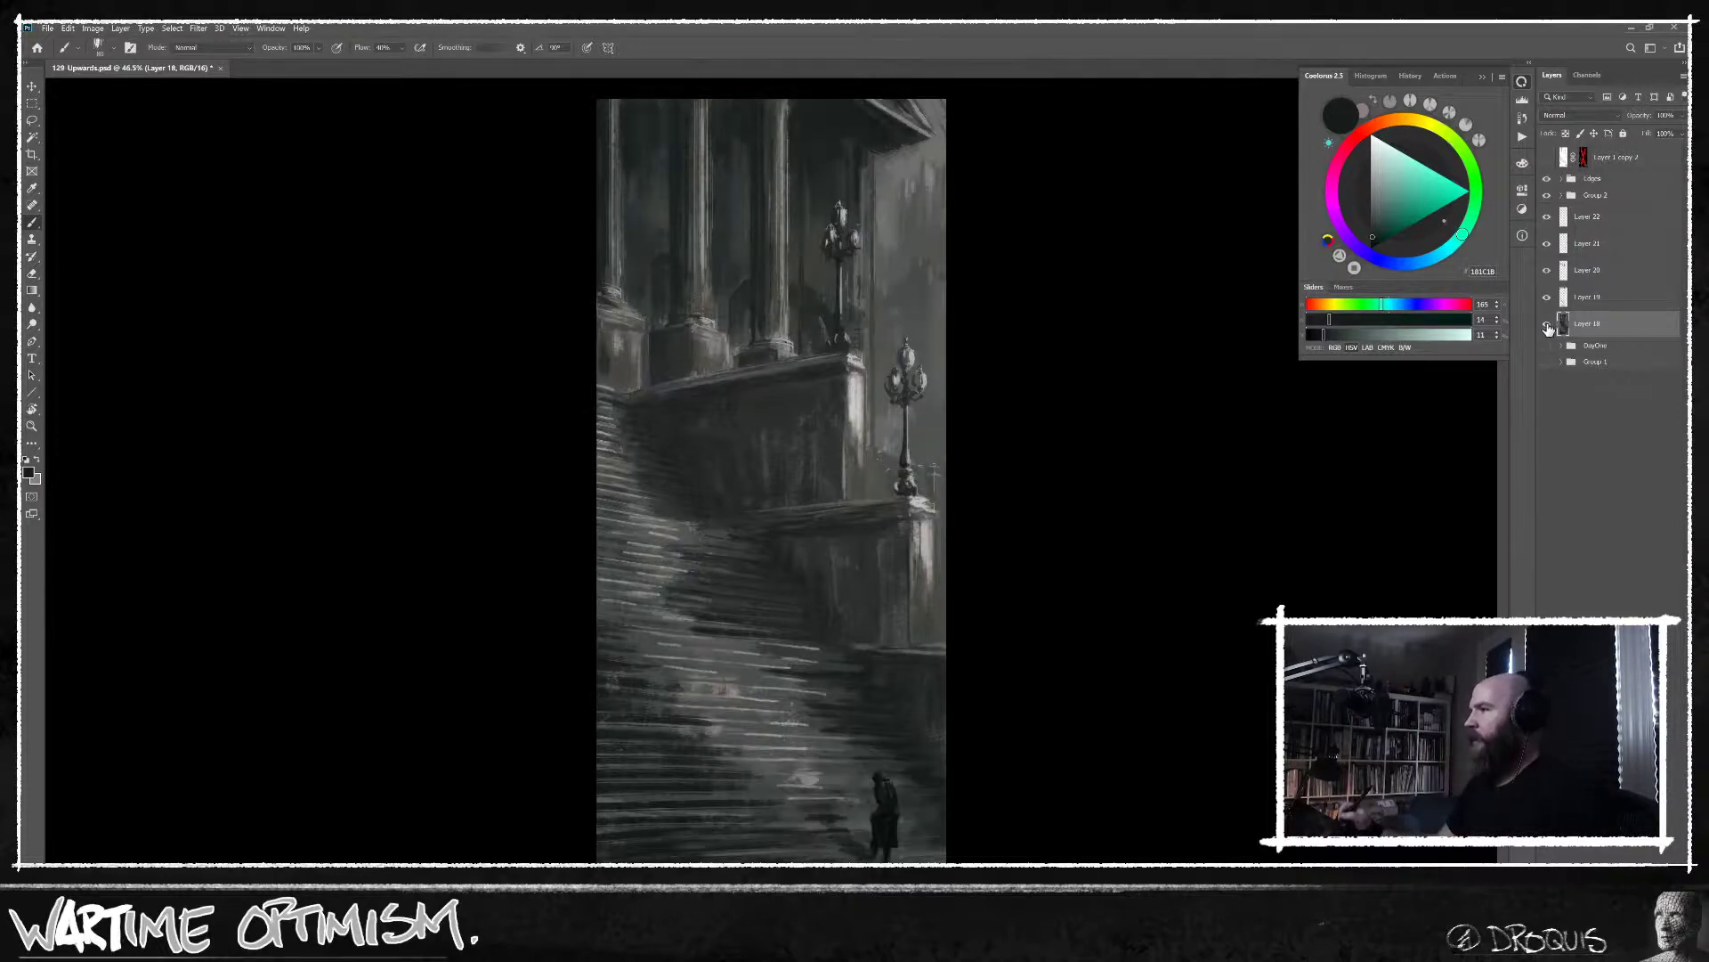
alt+click(1547, 323)
alt+click(1547, 322)
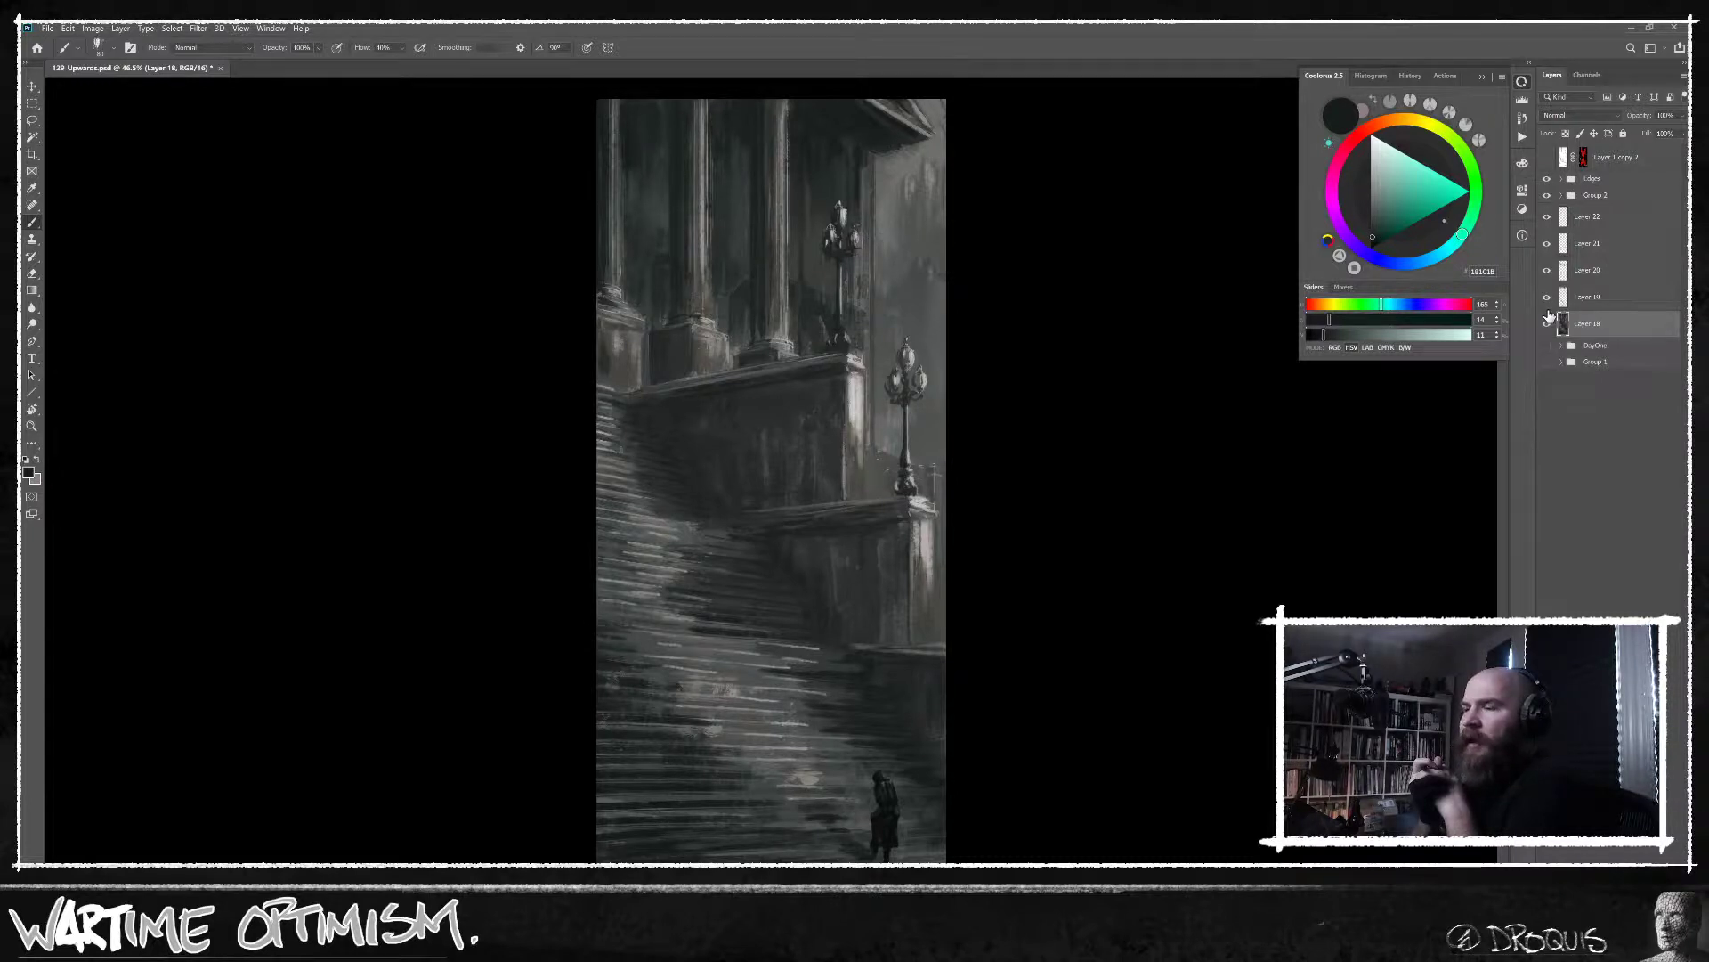
Paint two light grey vertical lines on a new top layer, one on either side of the upper lamp, and hide that layer.
key(ctrl+shift+alt+n)
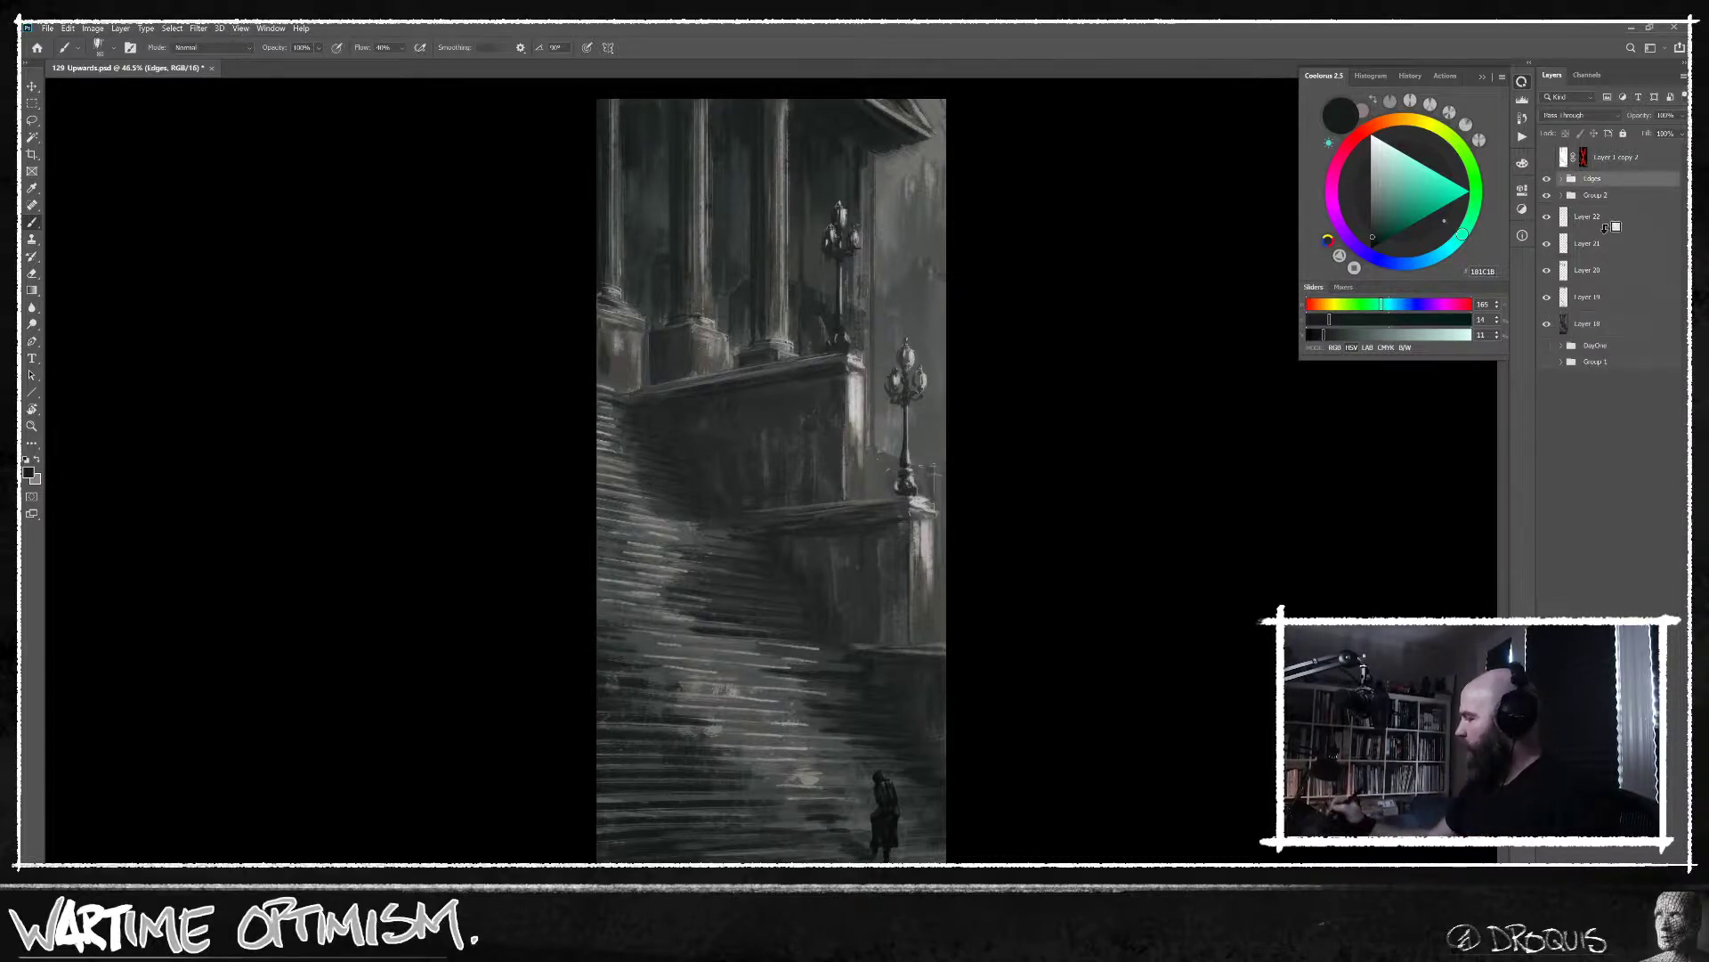
alt+click(937, 532)
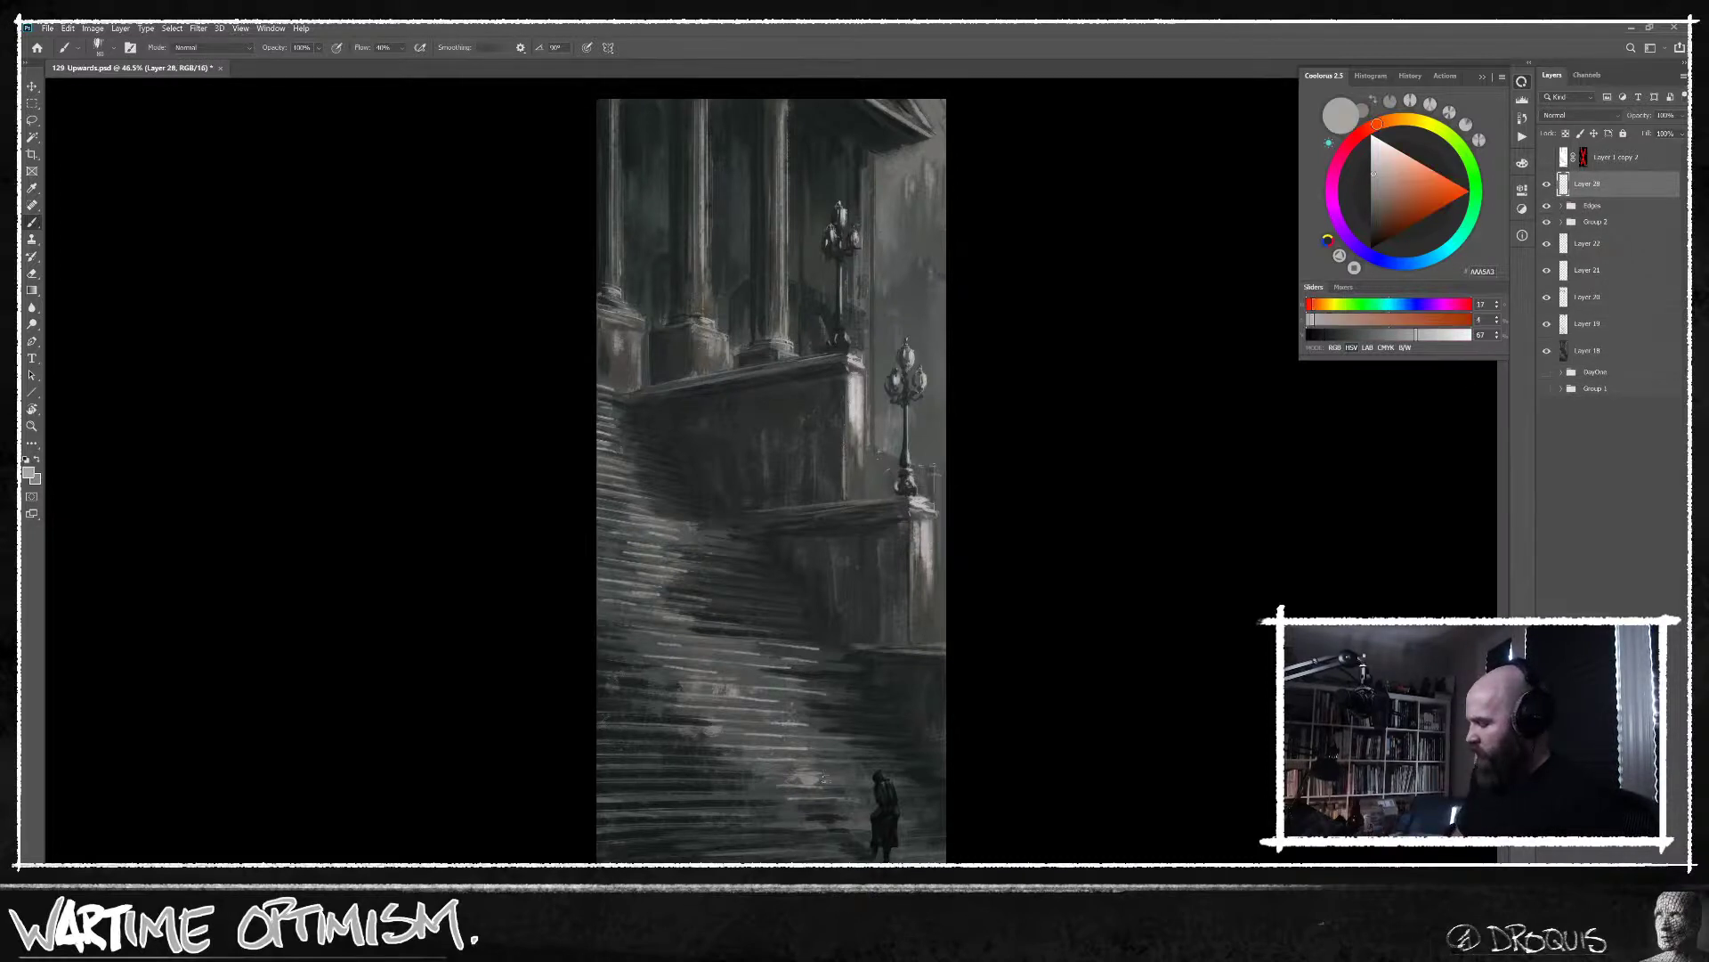
drag(824, 793, 825, 99)
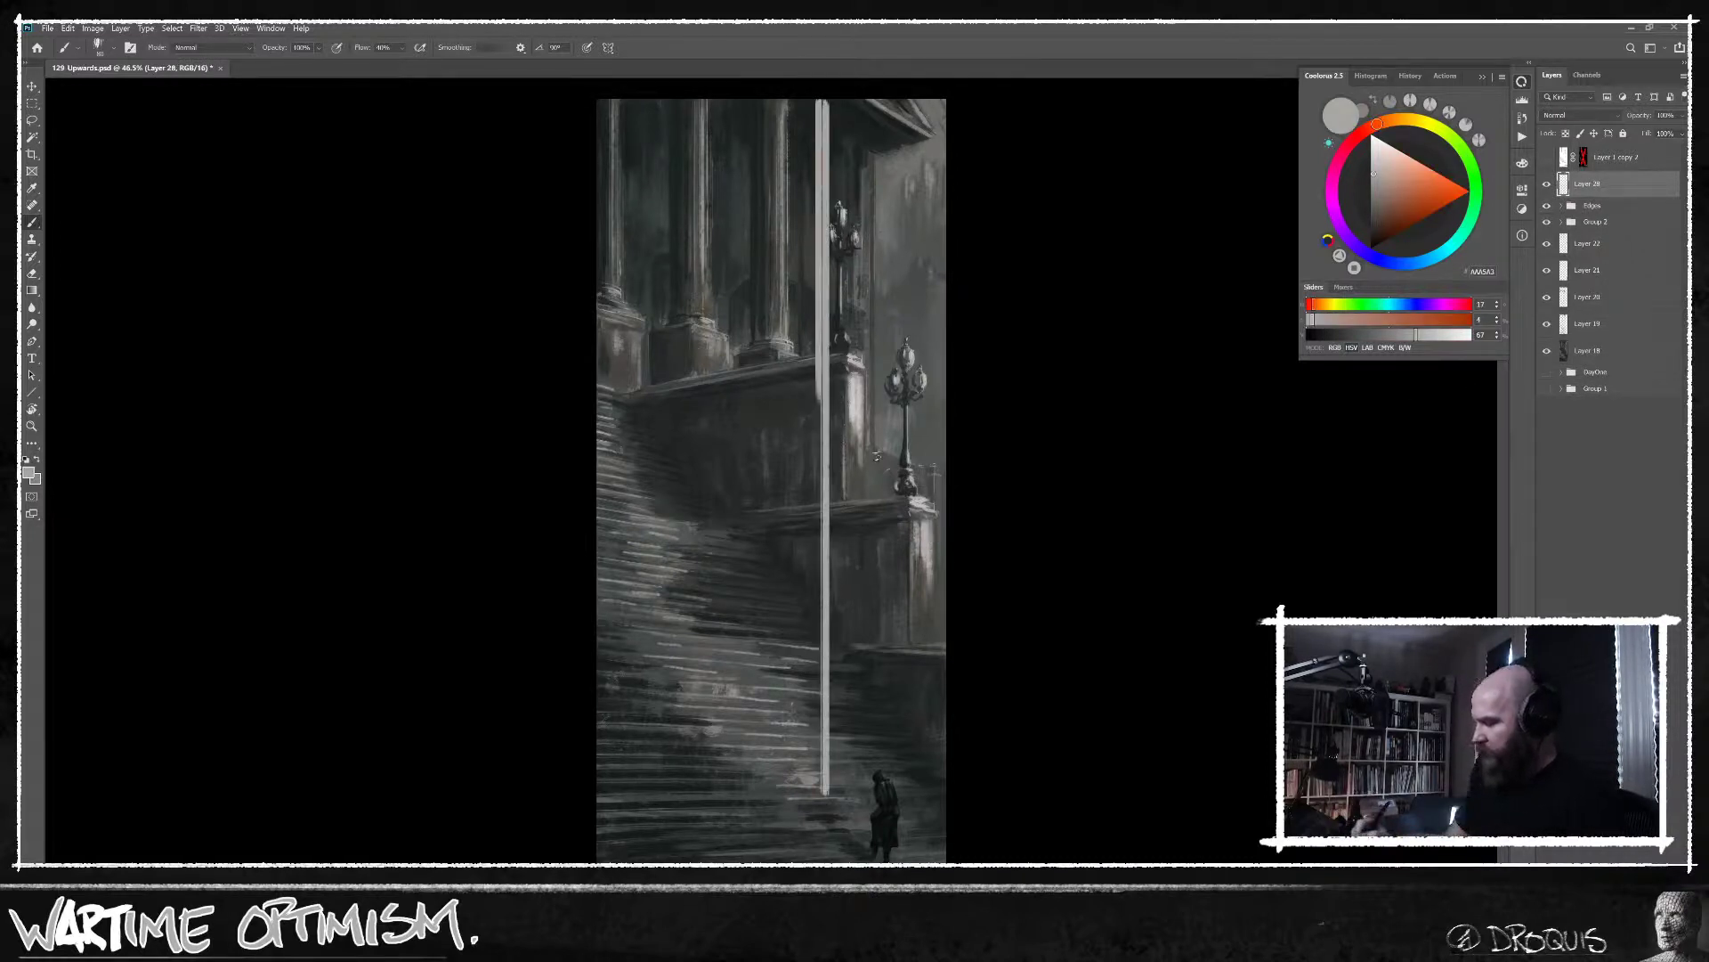
drag(877, 430, 877, 100)
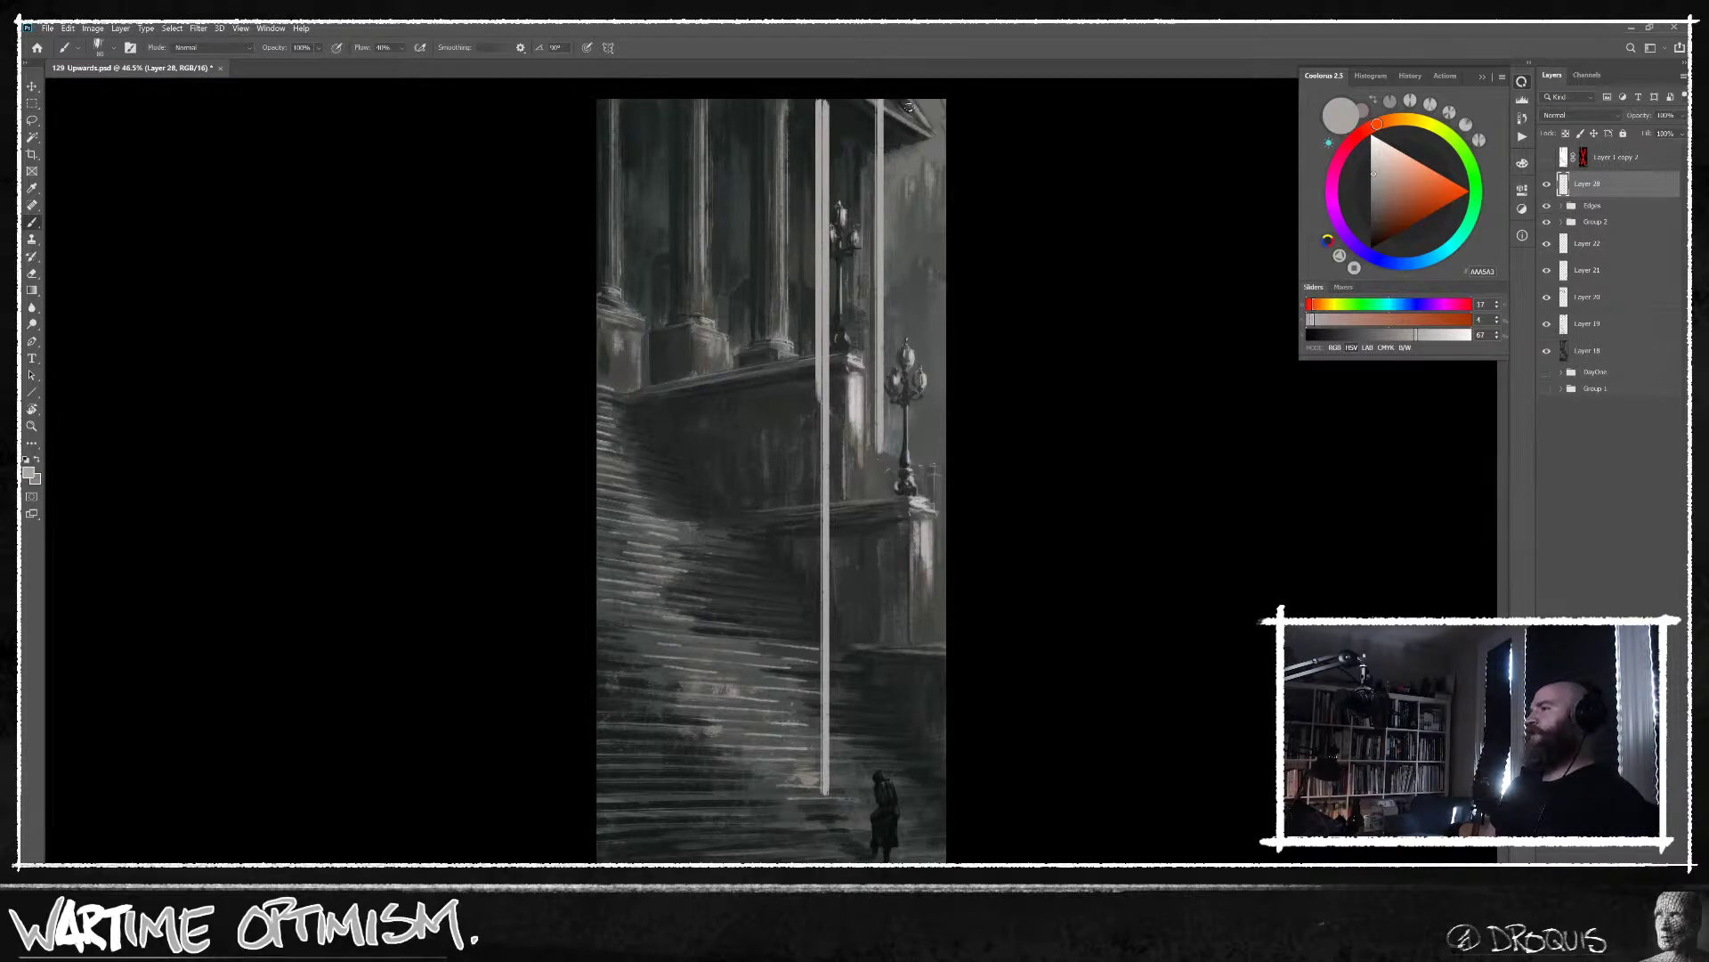
click(1547, 184)
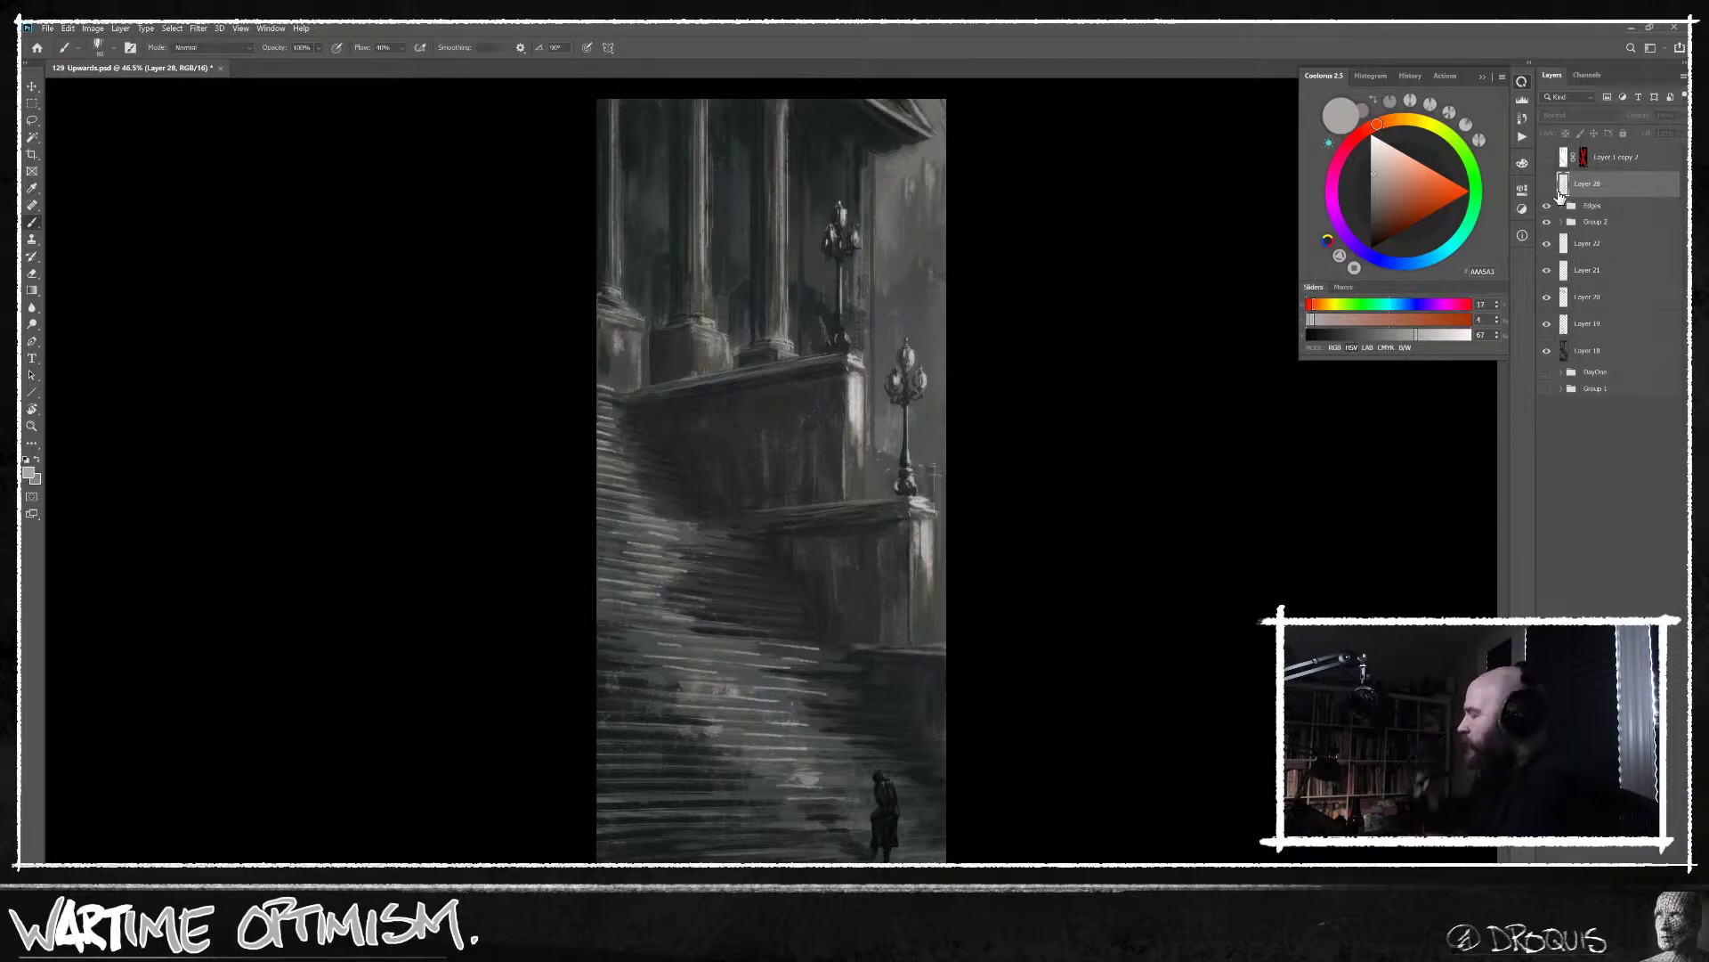
Show the rulers, place a vertical guide between the two lamps, and add a new layer on top.
key(ctrl+r)
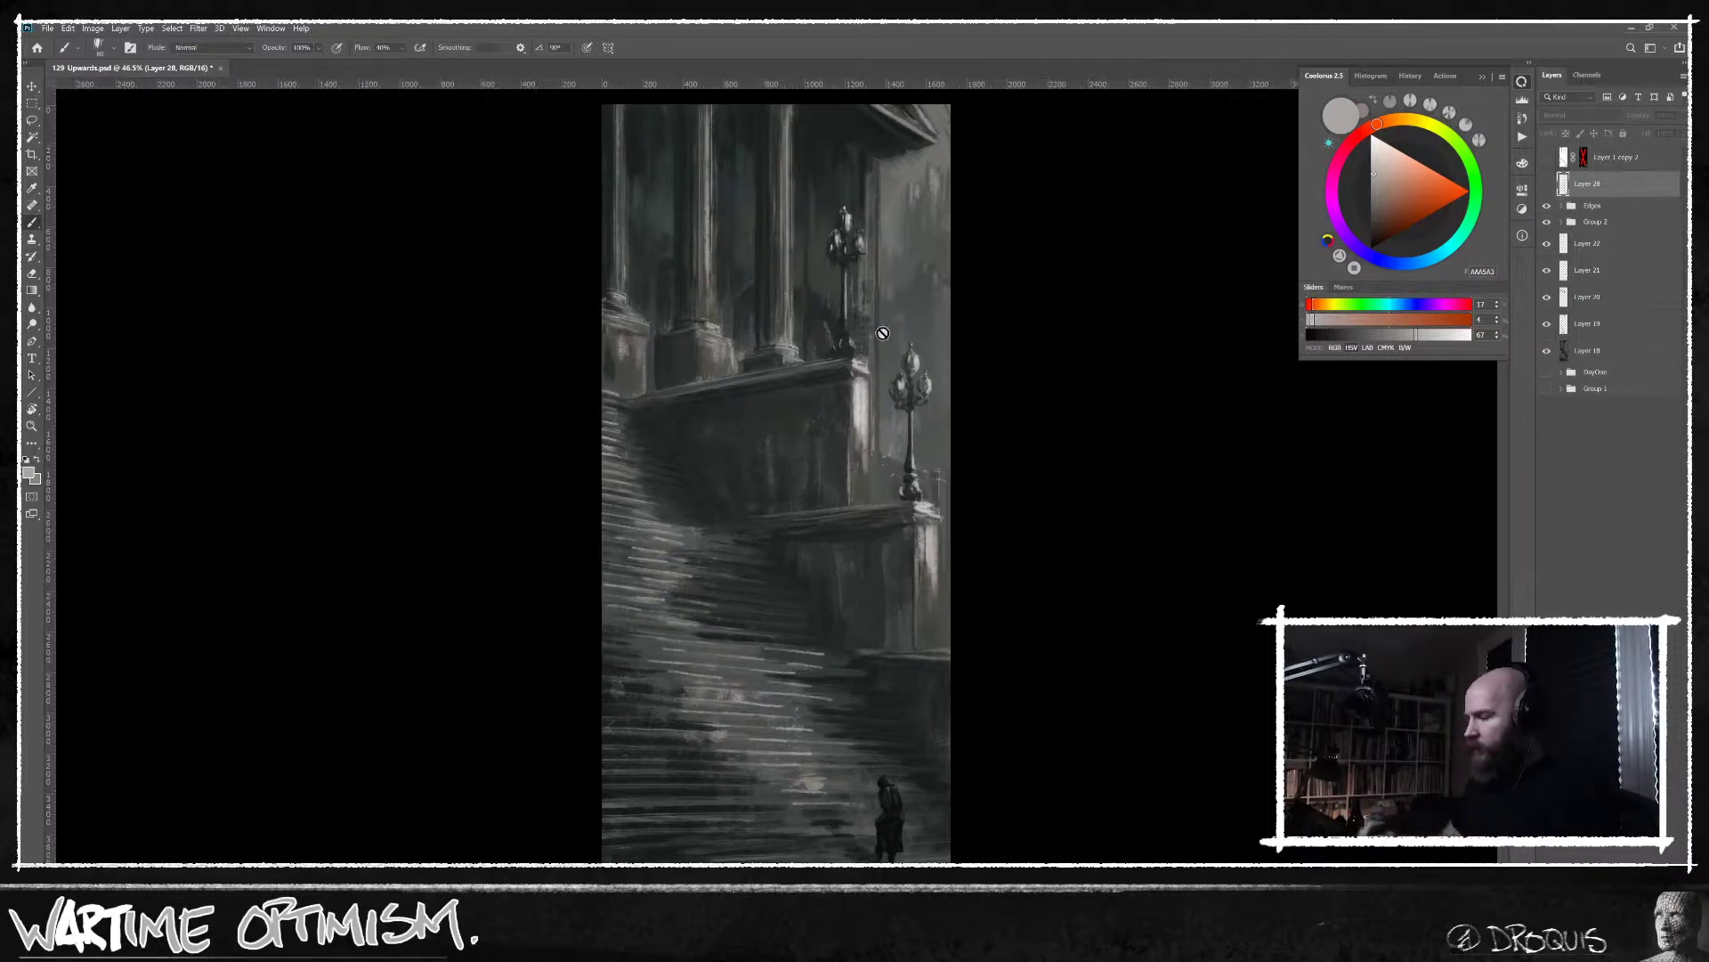
drag(884, 84, 880, 445)
key(ctrl+shift+alt+n)
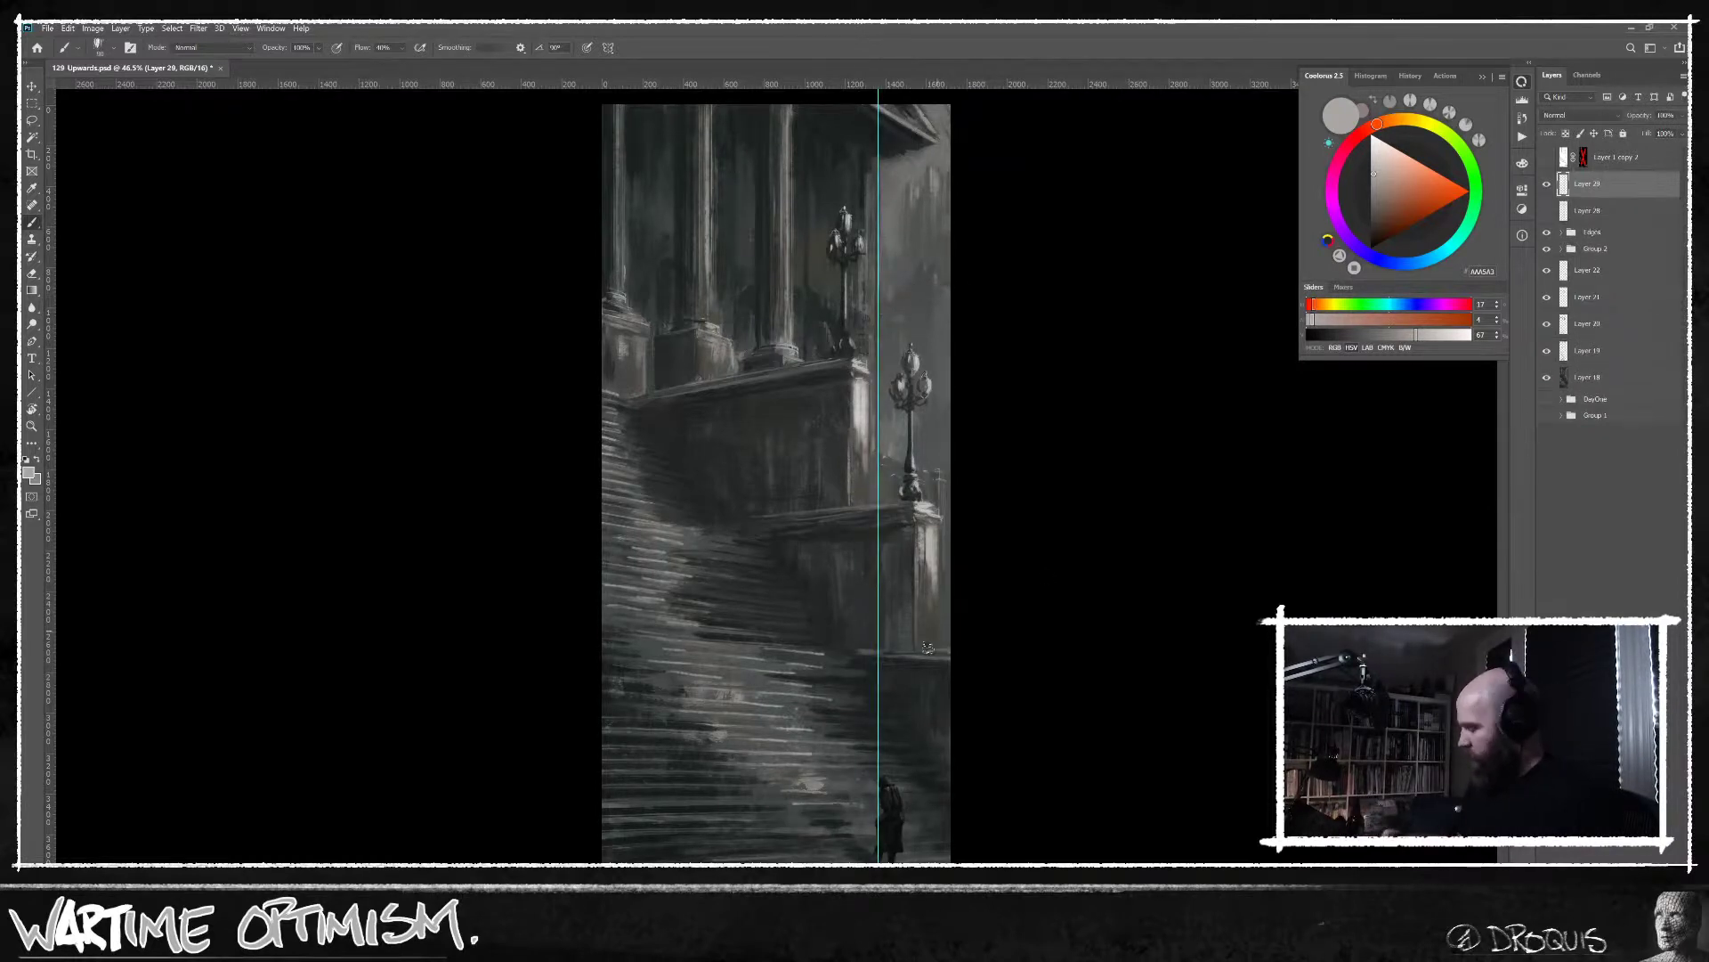
Sample a dark grey from the stairs as the painting colour.
alt+click(782, 670)
alt+click(750, 678)
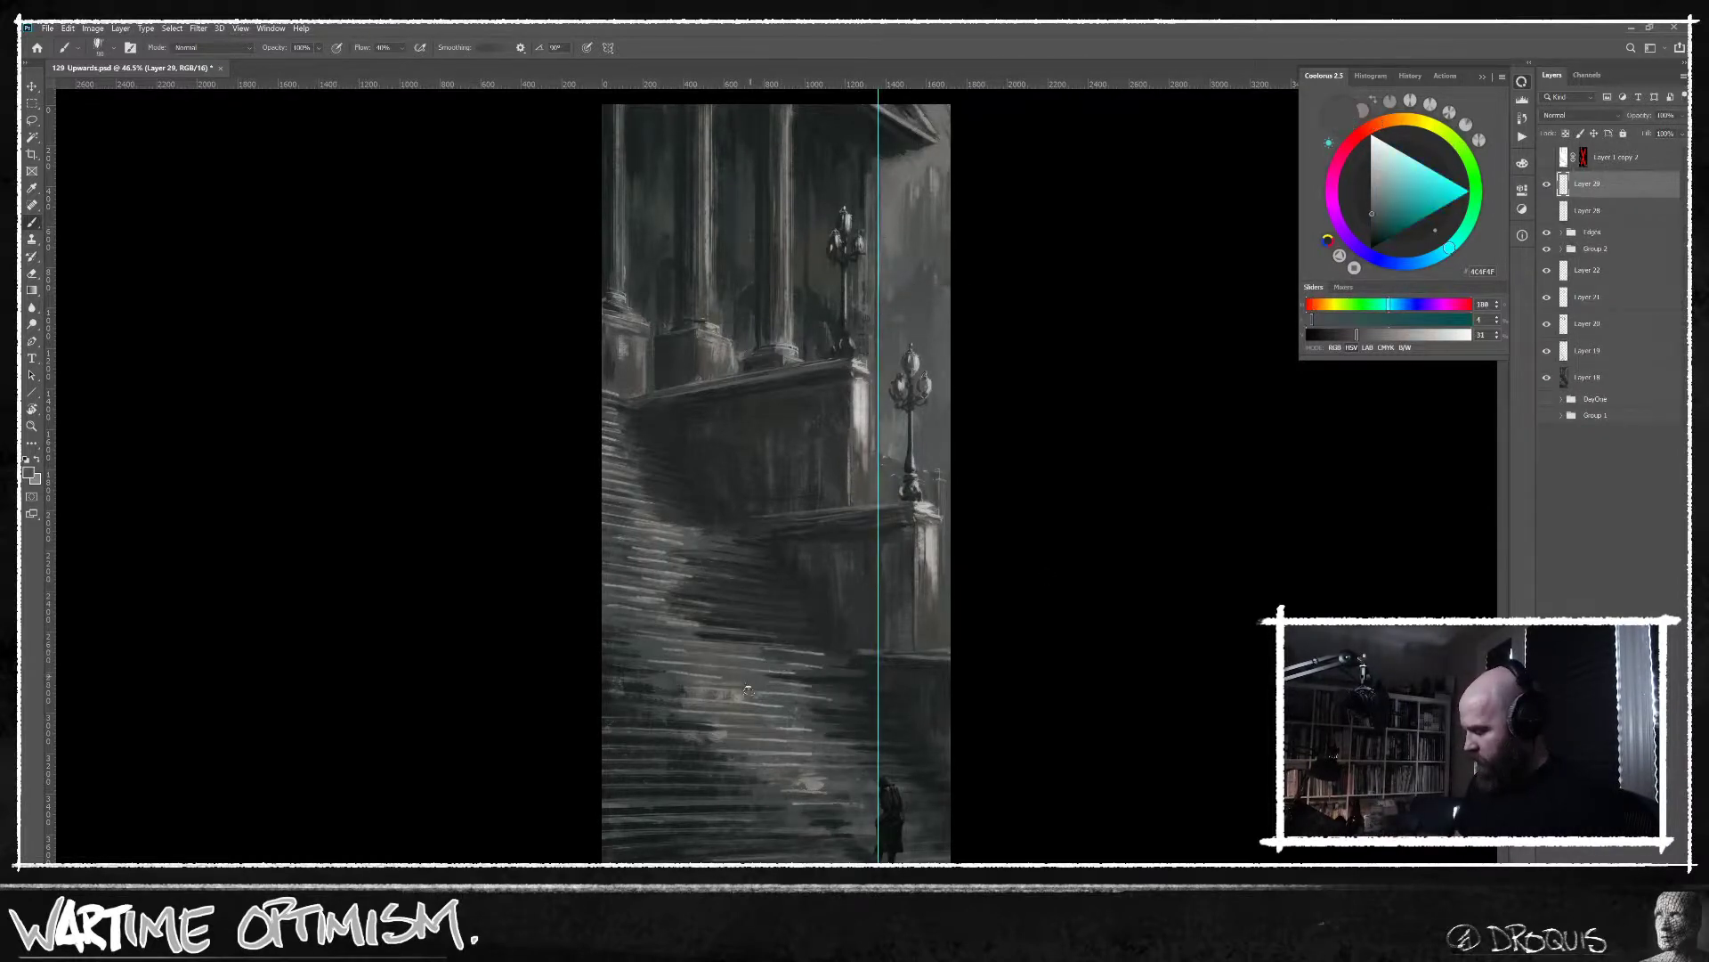
mouse_move(797, 685)
mouse_down()
mouse_move(890, 509)
mouse_move(906, 402)
mouse_up()
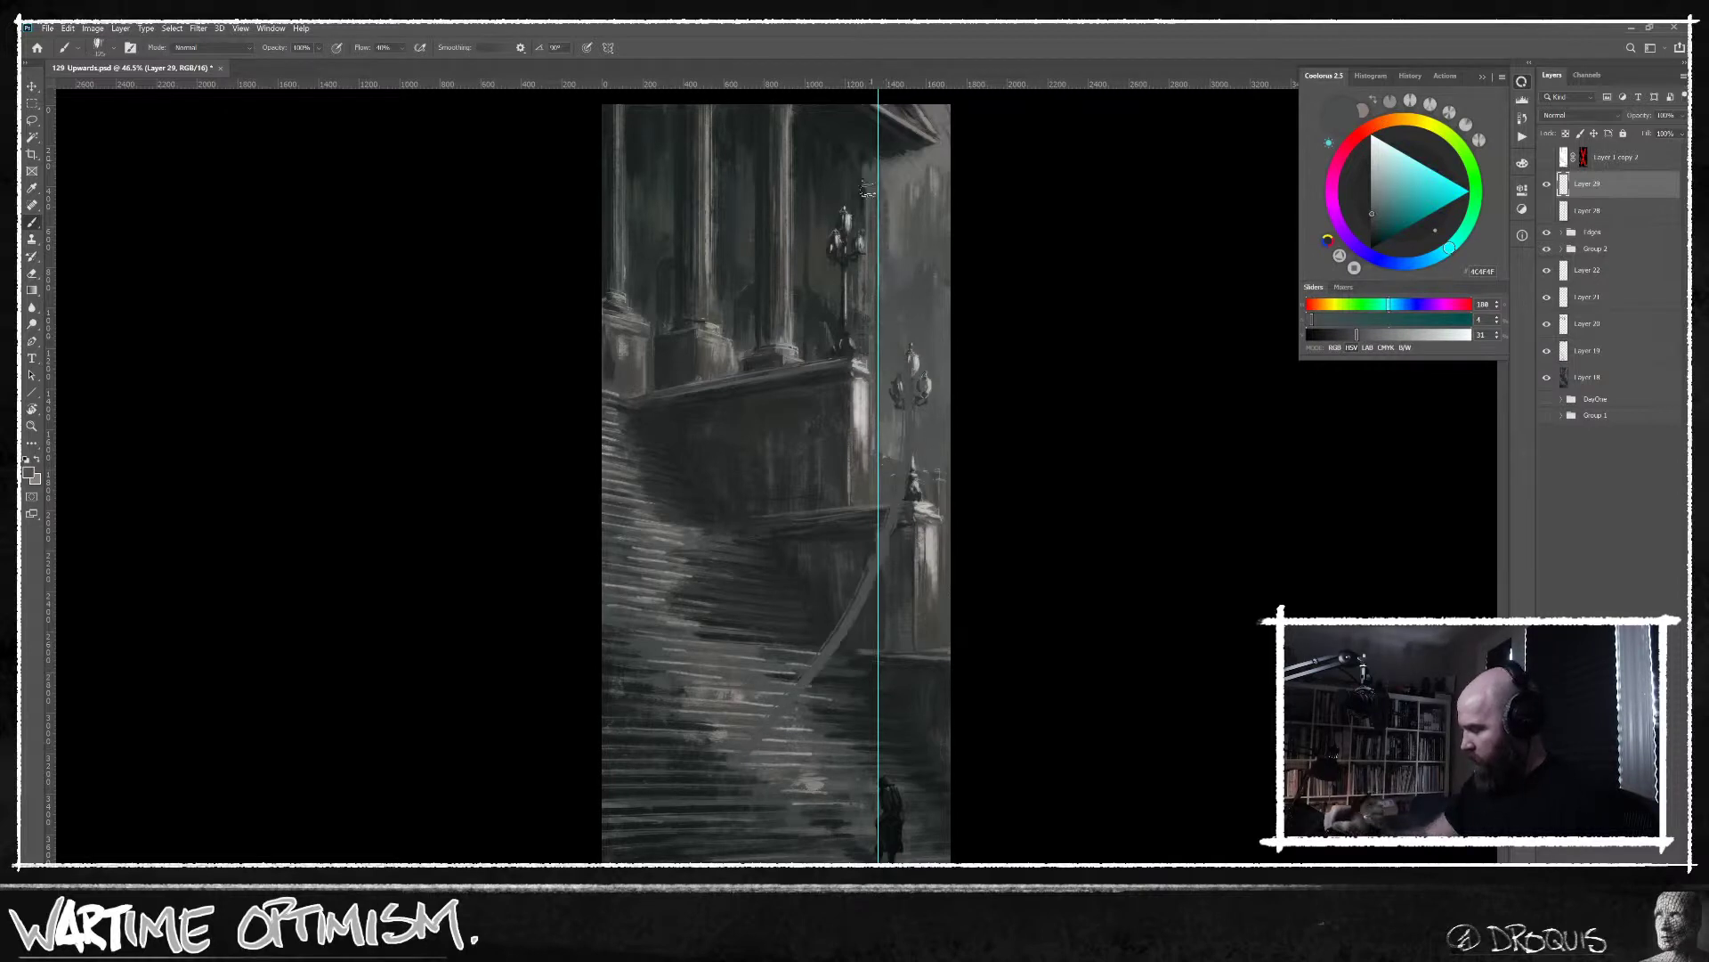
mouse_move(871, 507)
mouse_down()
mouse_move(878, 821)
mouse_move(897, 684)
mouse_up()
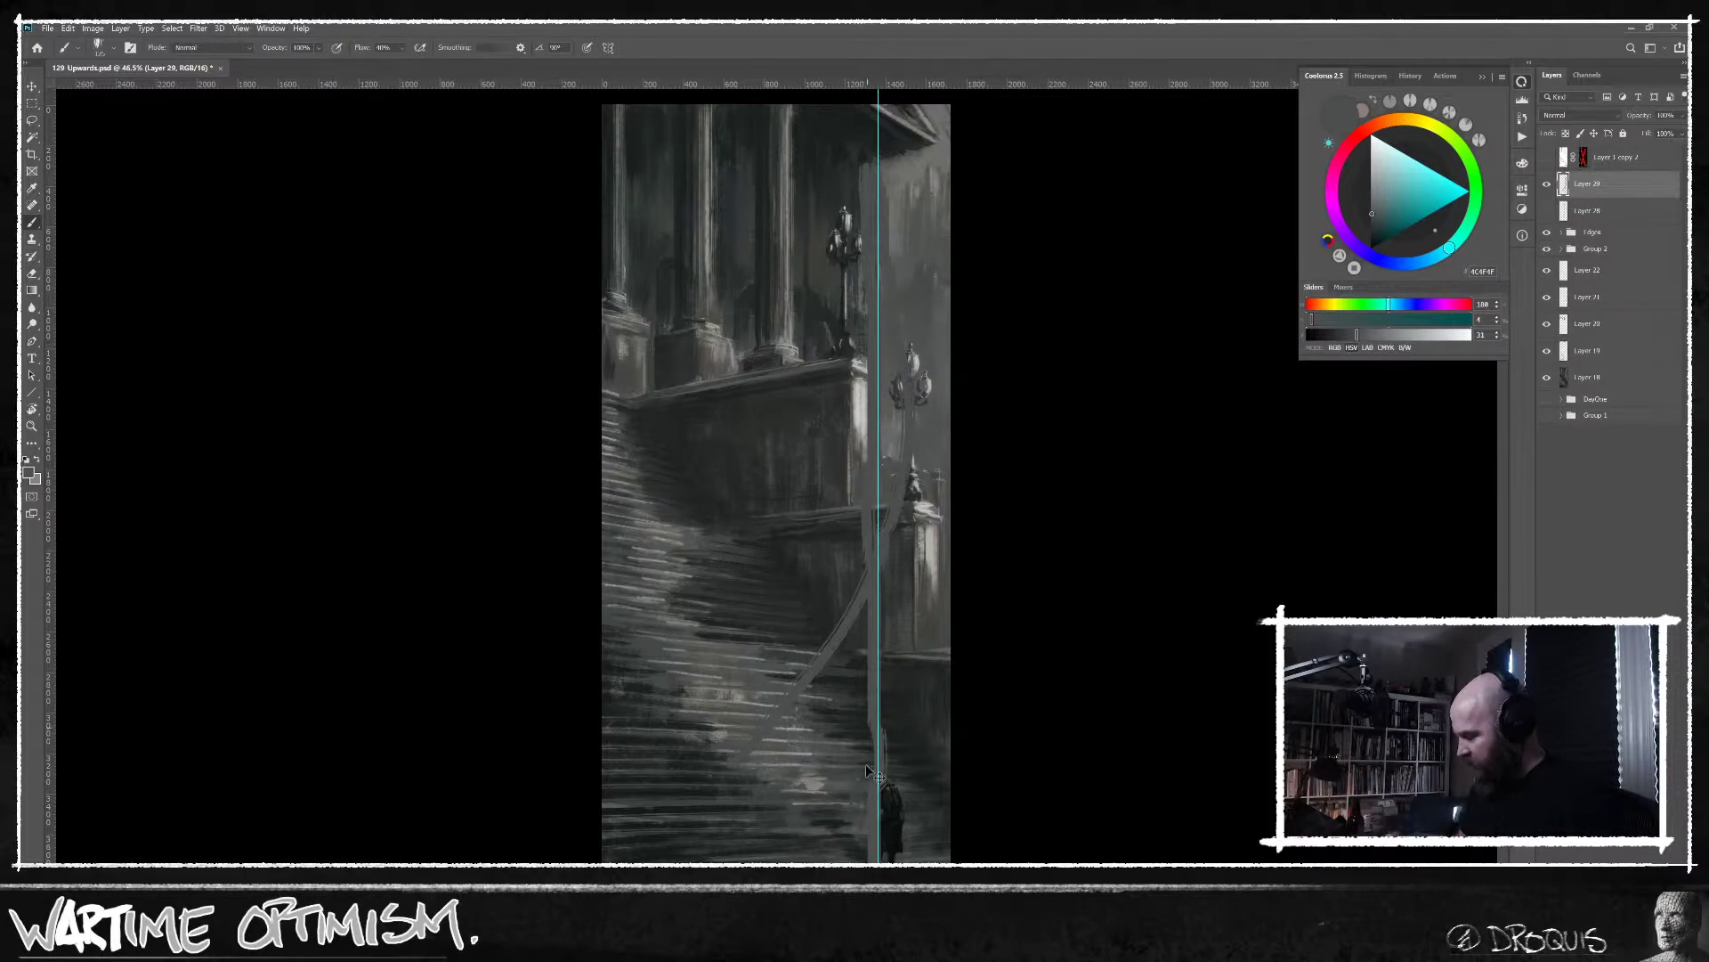
key(ctrl+z)
key(ctrl+z)
key(ctrl+z)
key(ctrl+z)
Paint a grey line from beside the figure up along the guide to the canvas top, and compare it with the guide hidden and shown.
mouse_move(859, 808)
mouse_down()
mouse_move(876, 669)
mouse_move(862, 71)
mouse_up()
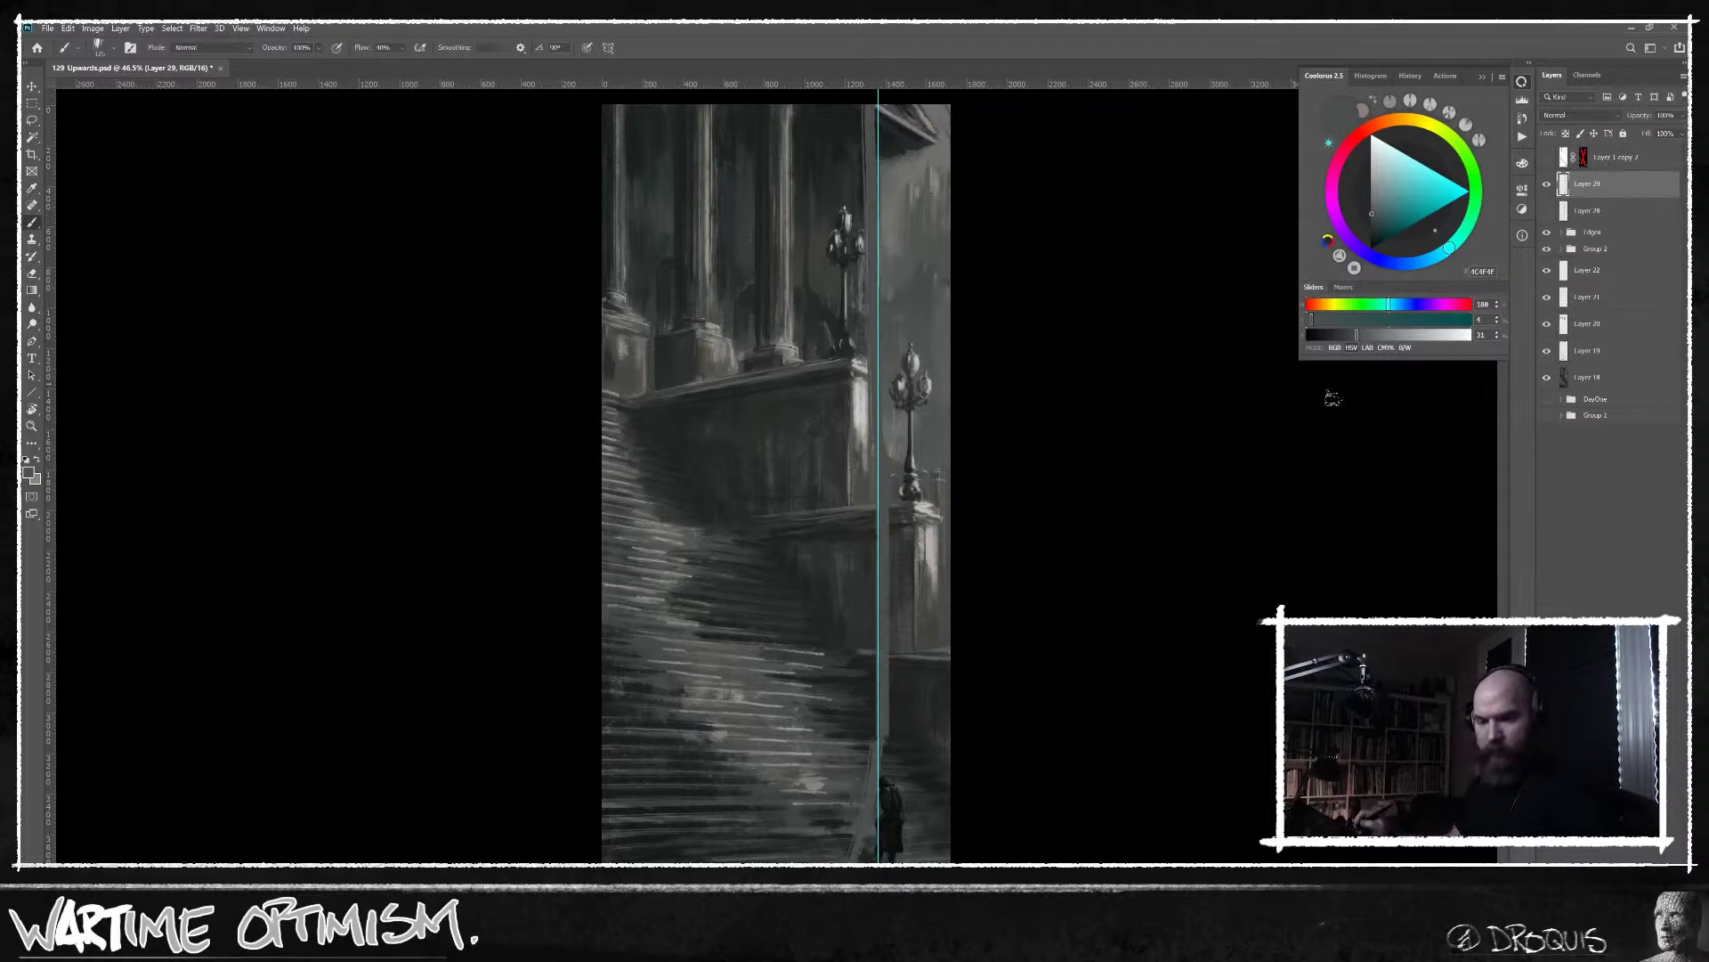
key(ctrl+semicolon)
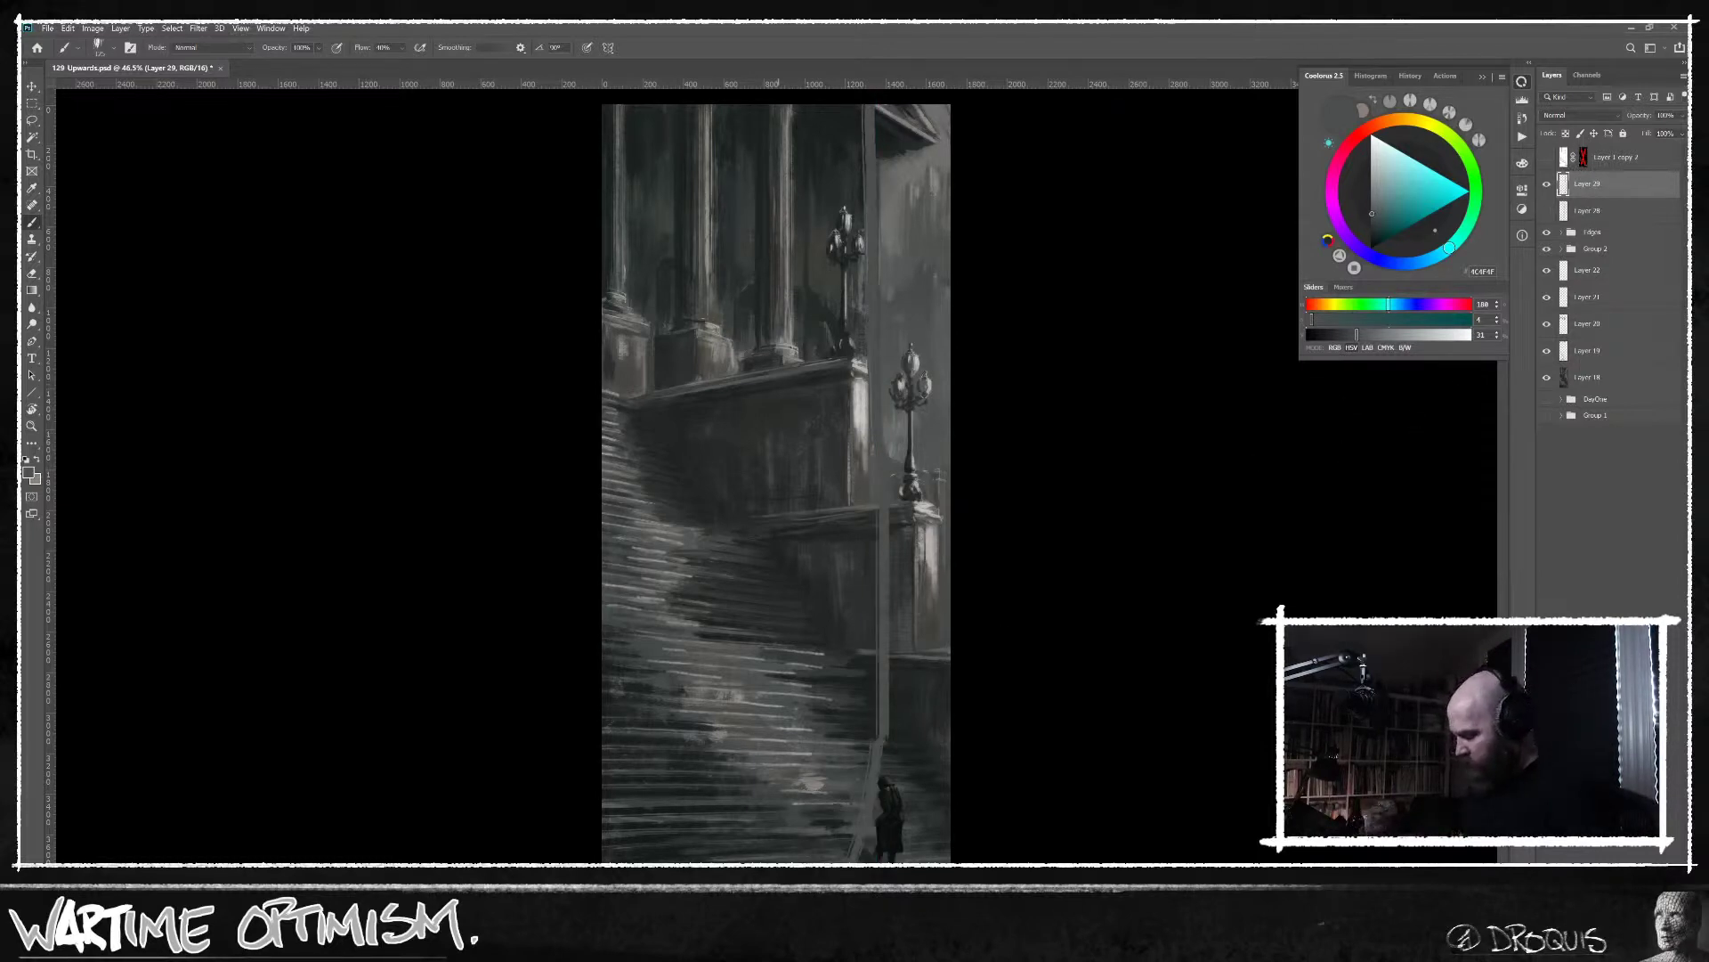
key(ctrl+semicolon)
key(ctrl+semicolon)
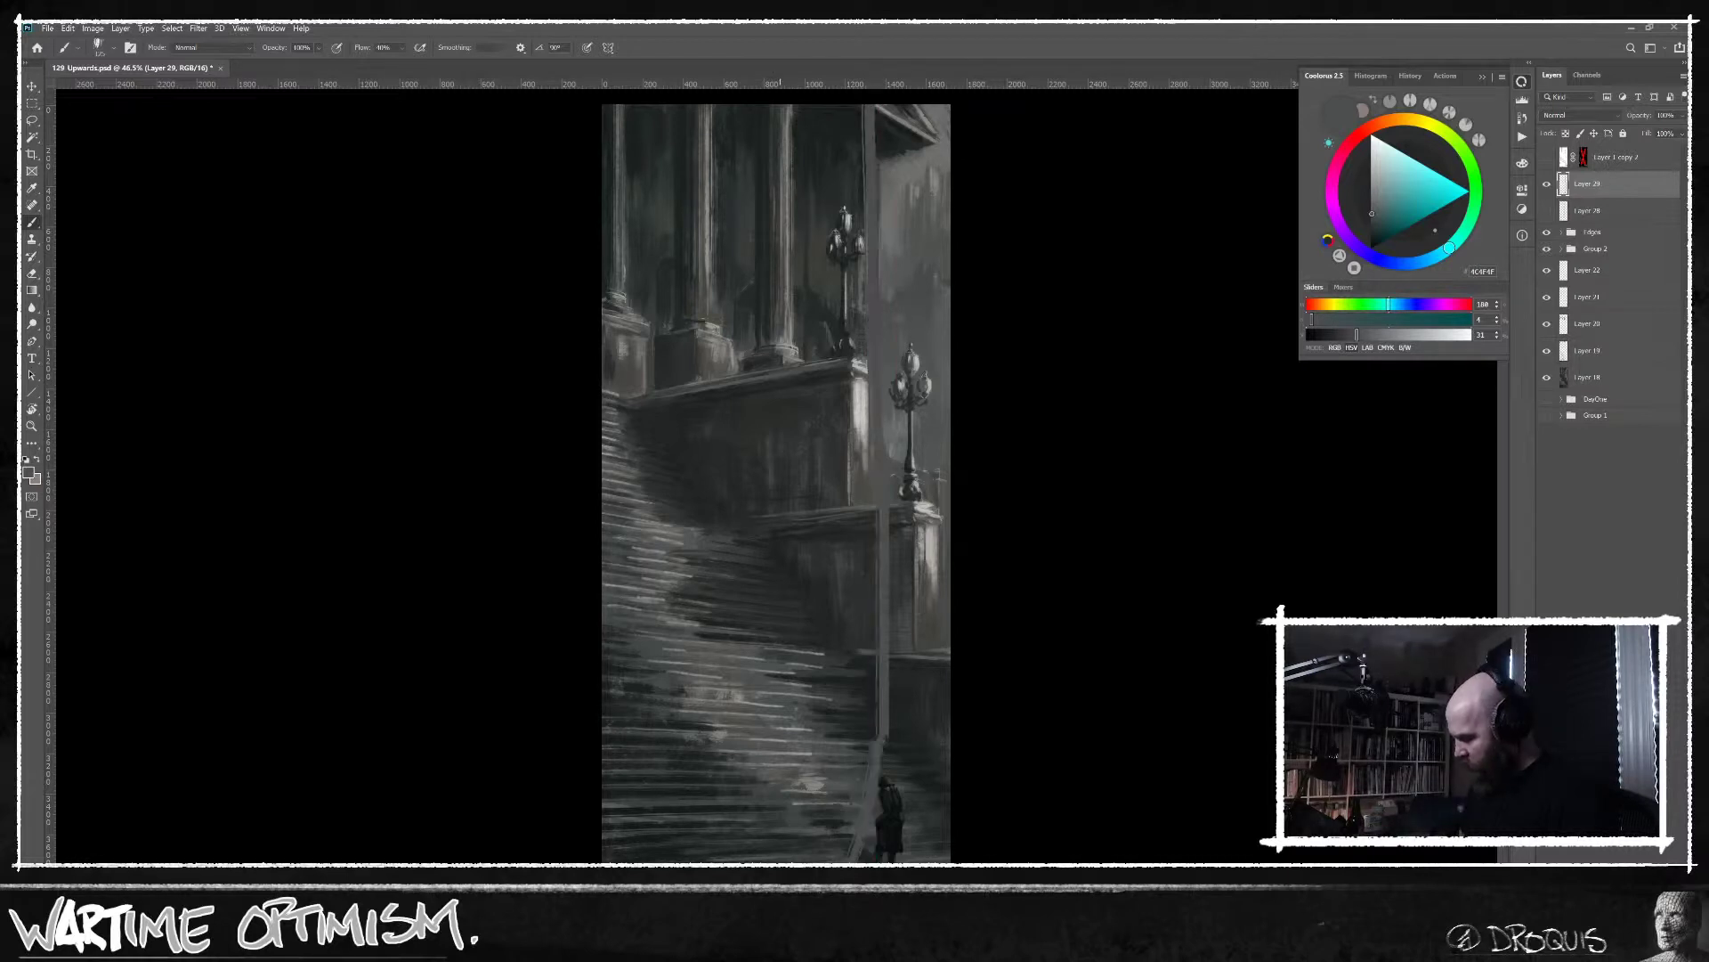
key(ctrl+semicolon)
Paint a second full-height grey line through the terrace wall and a short curved line above the figure, checking them against the guide.
drag(788, 860, 783, 33)
key(ctrl+semicolon)
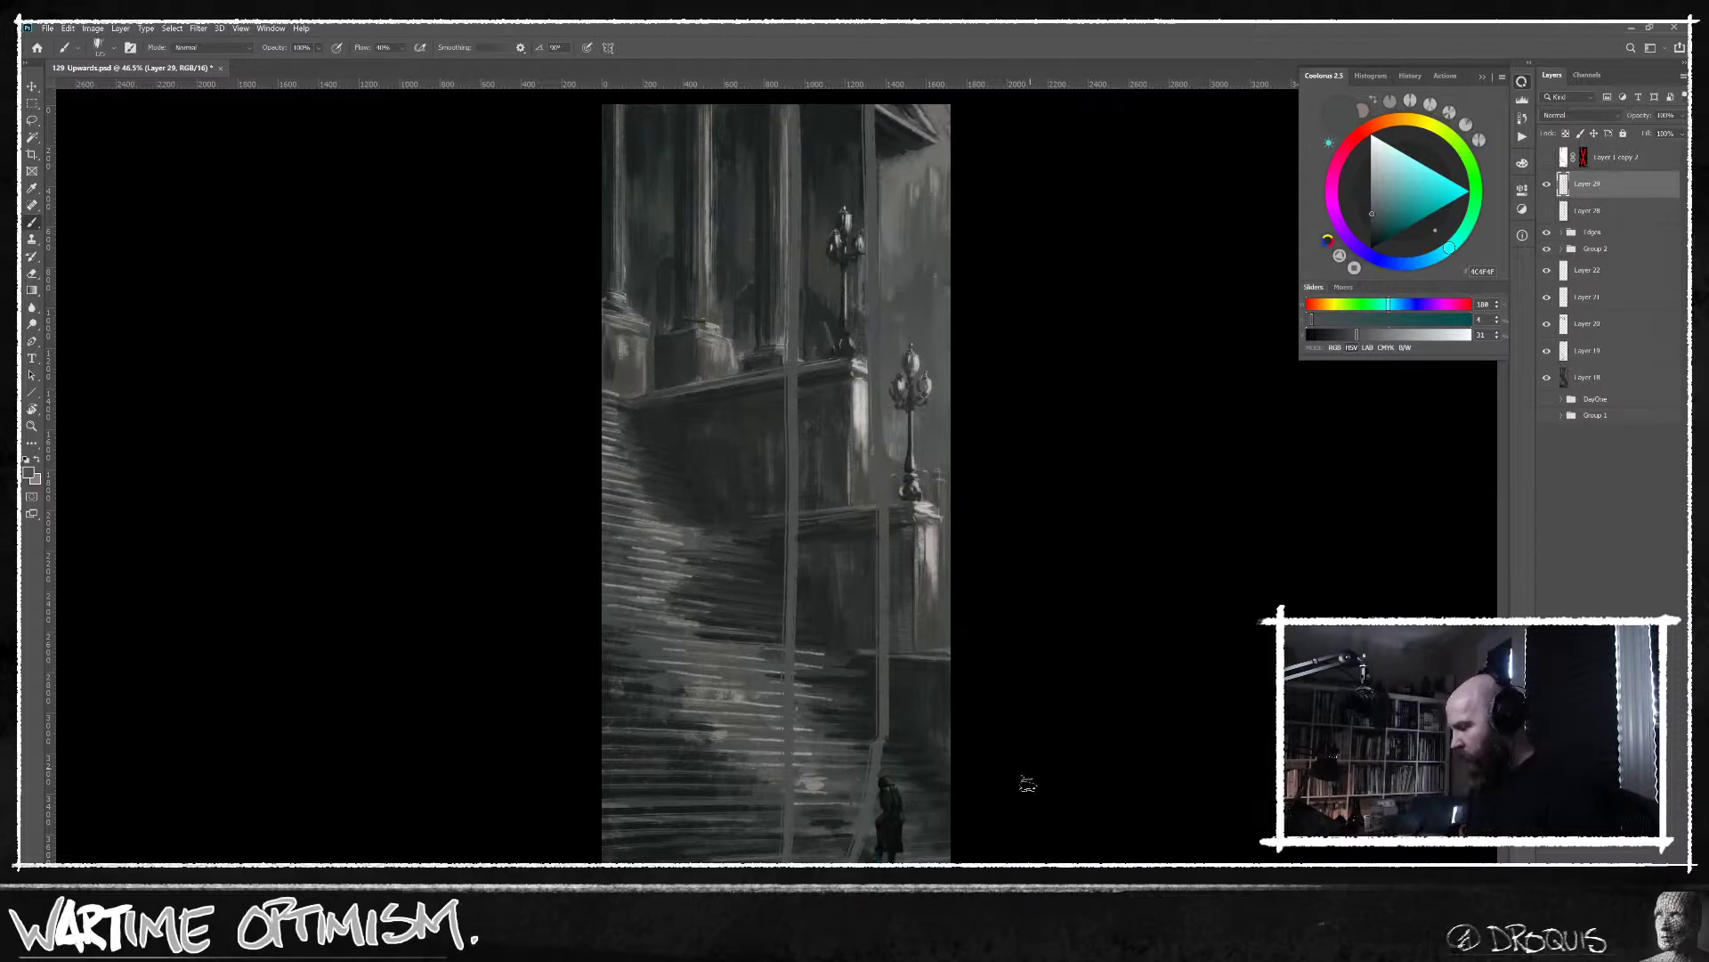
key(ctrl+semicolon)
key(ctrl+semicolon)
key(ctrl+semicolon)
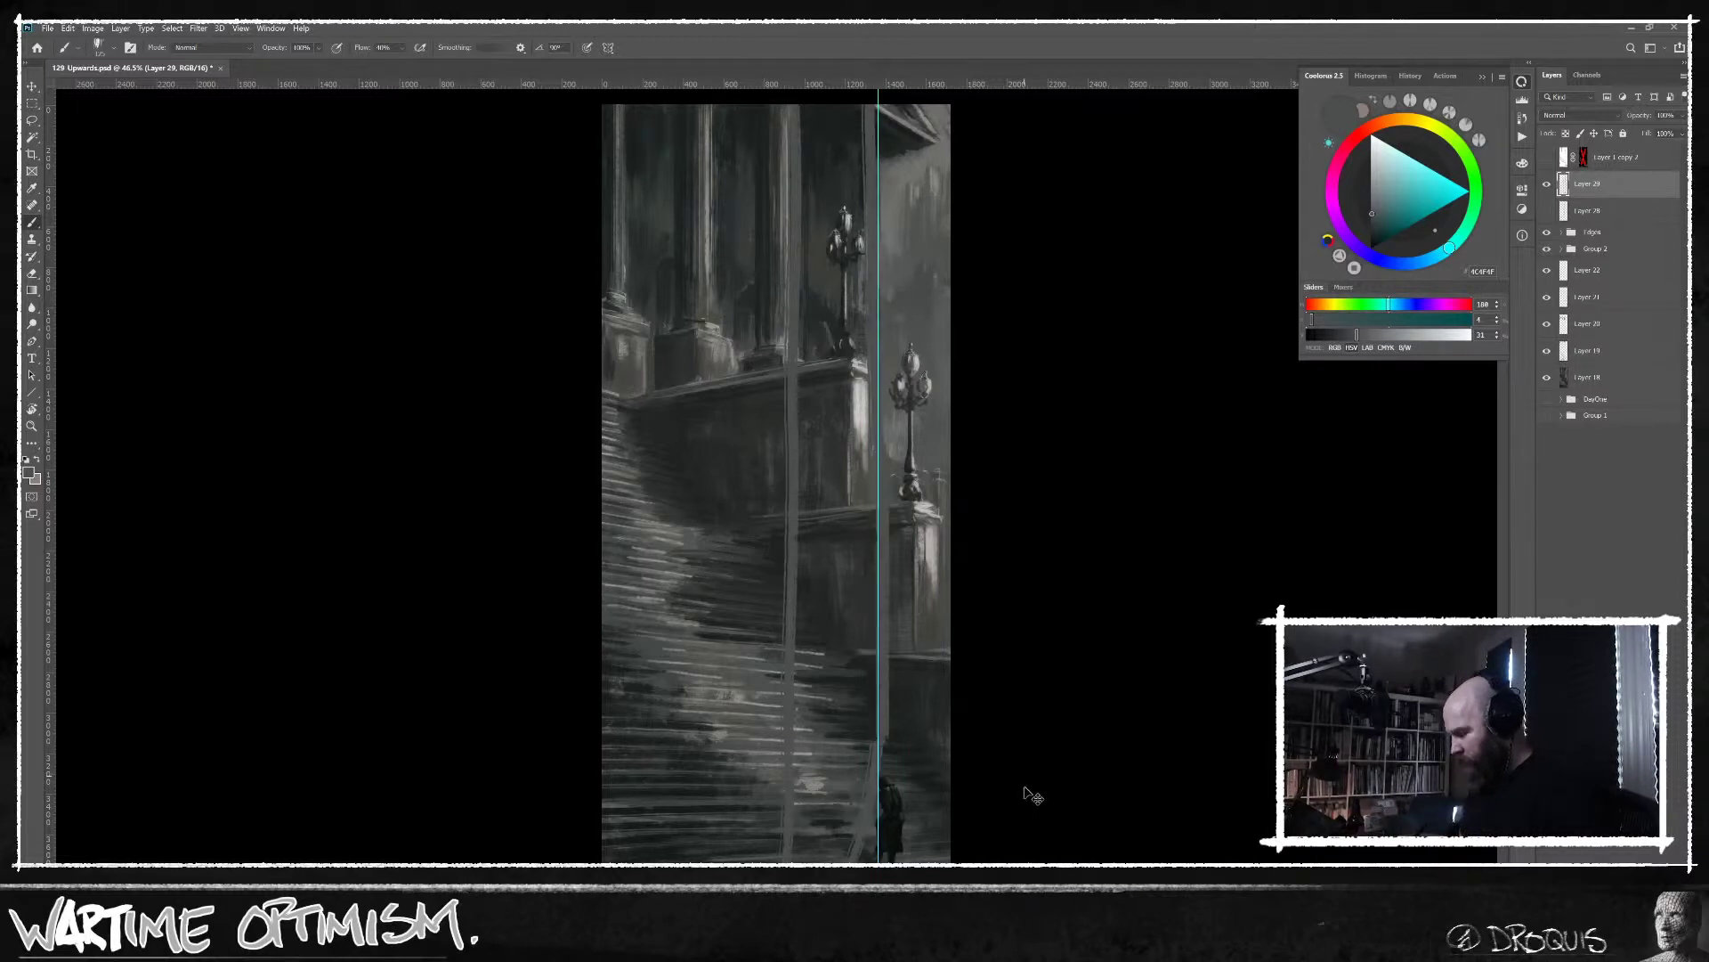
drag(857, 801, 877, 601)
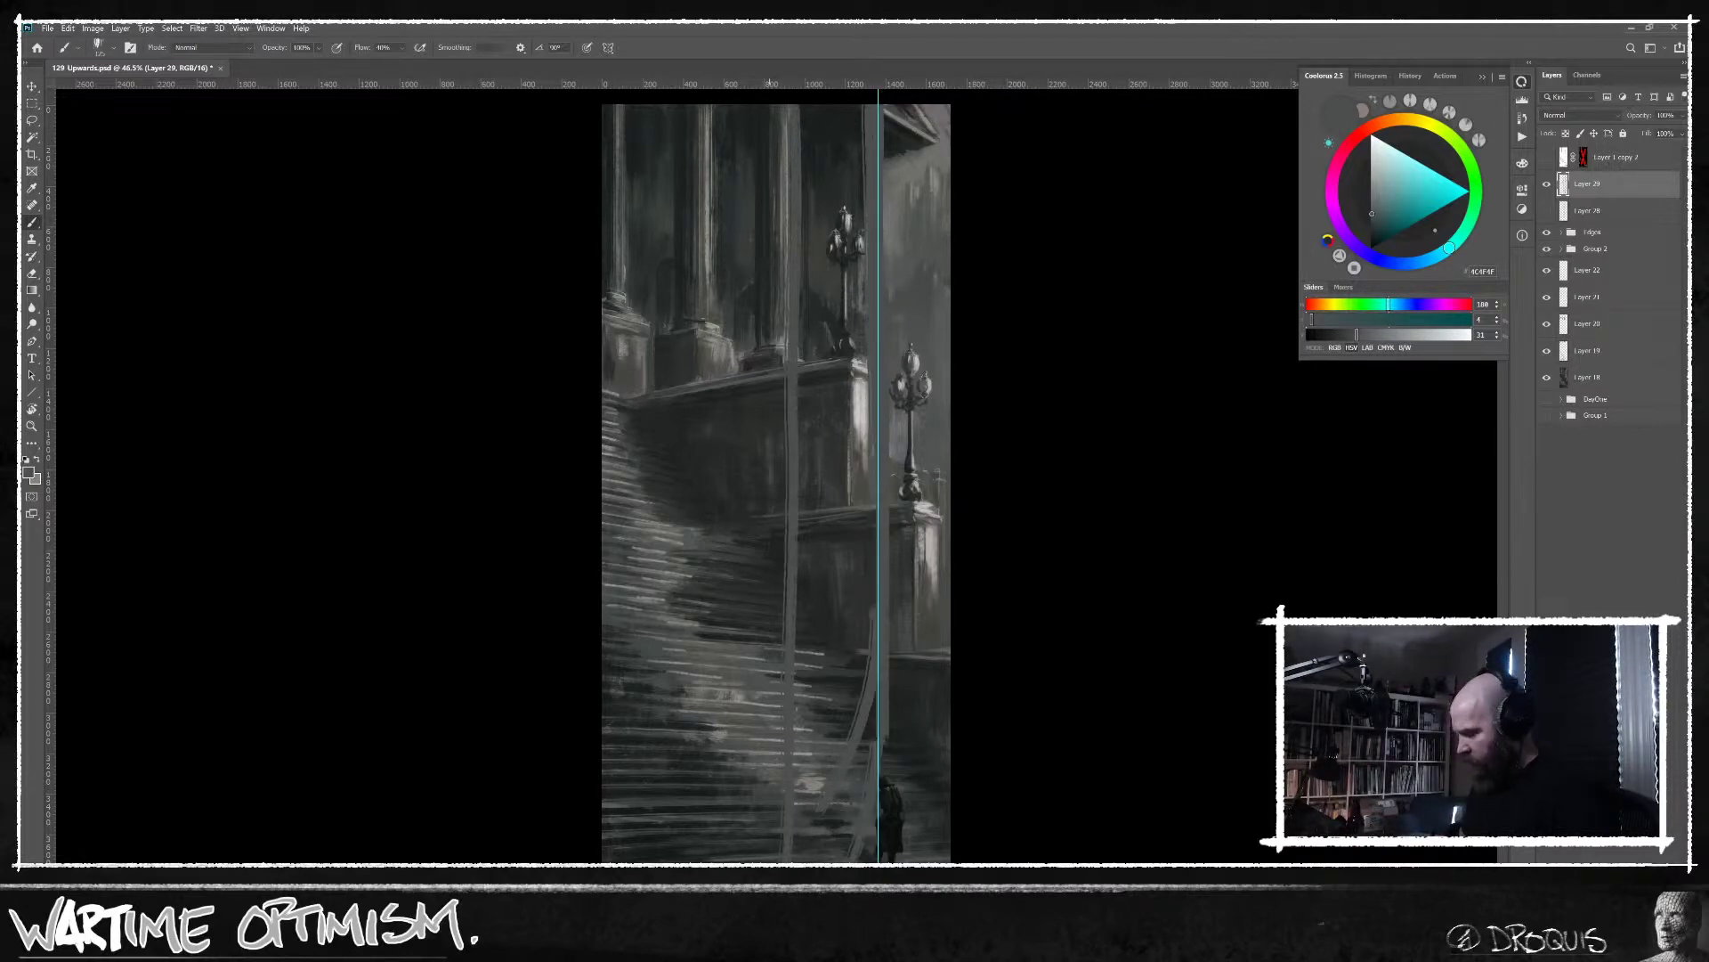
key(ctrl+apostrophe)
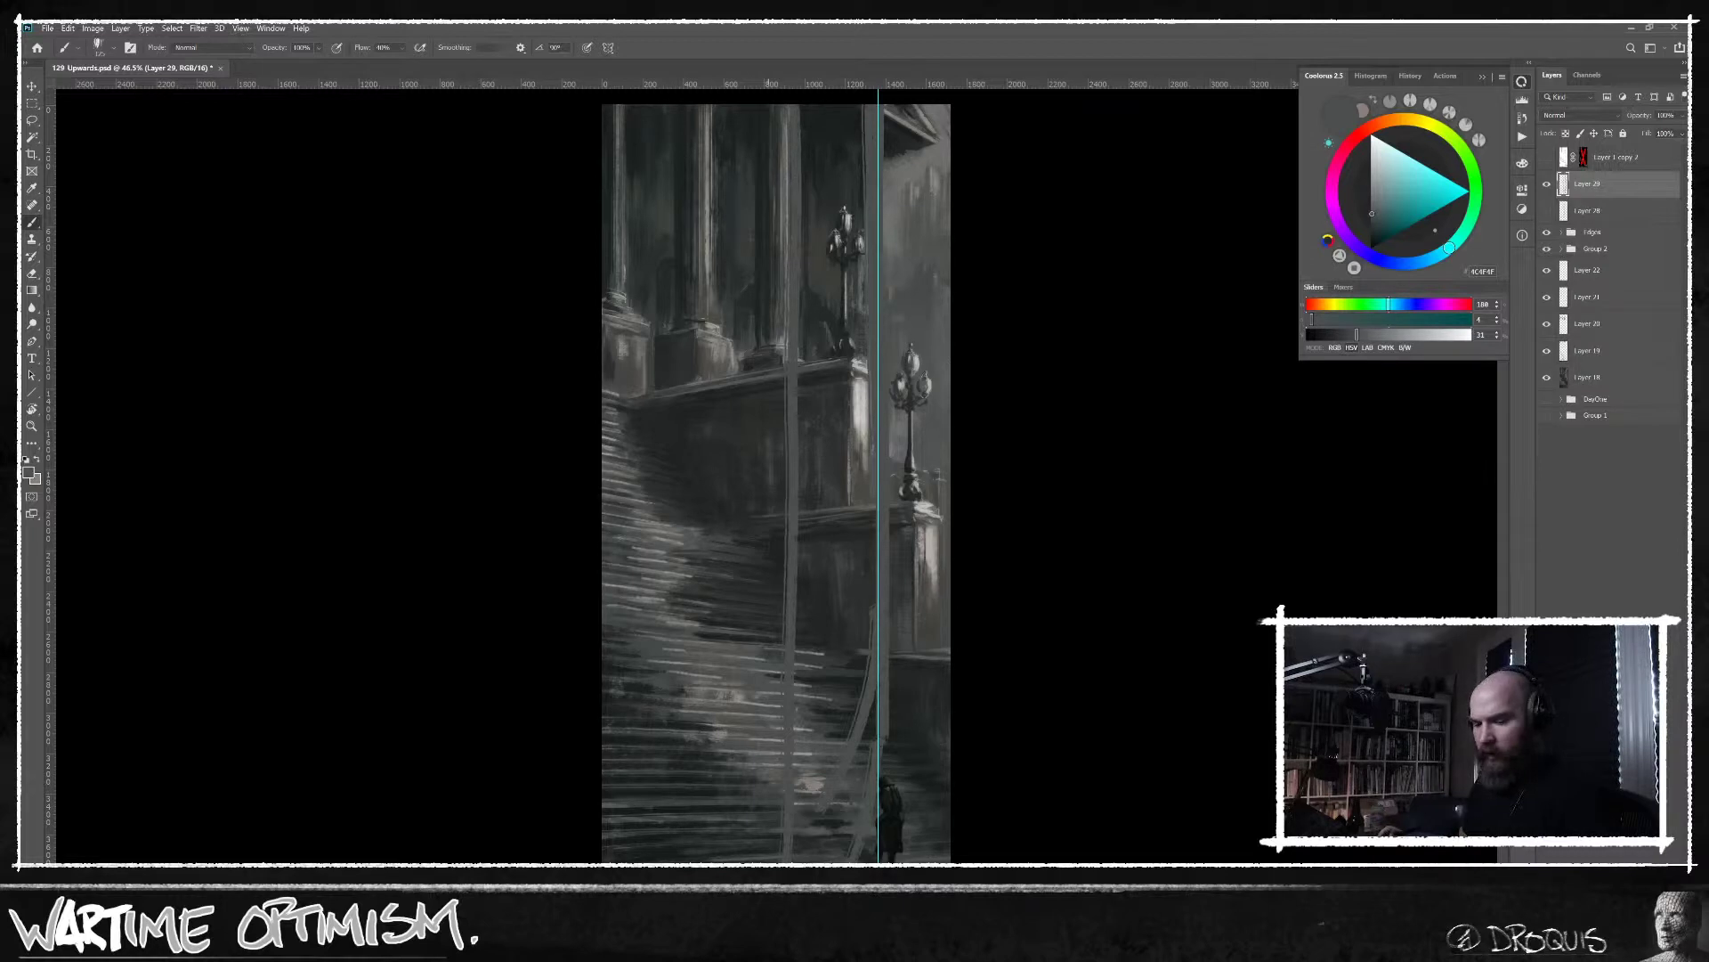
Hide the guide, the layer holding the grey composition lines, and the rulers.
key(ctrl+semicolon)
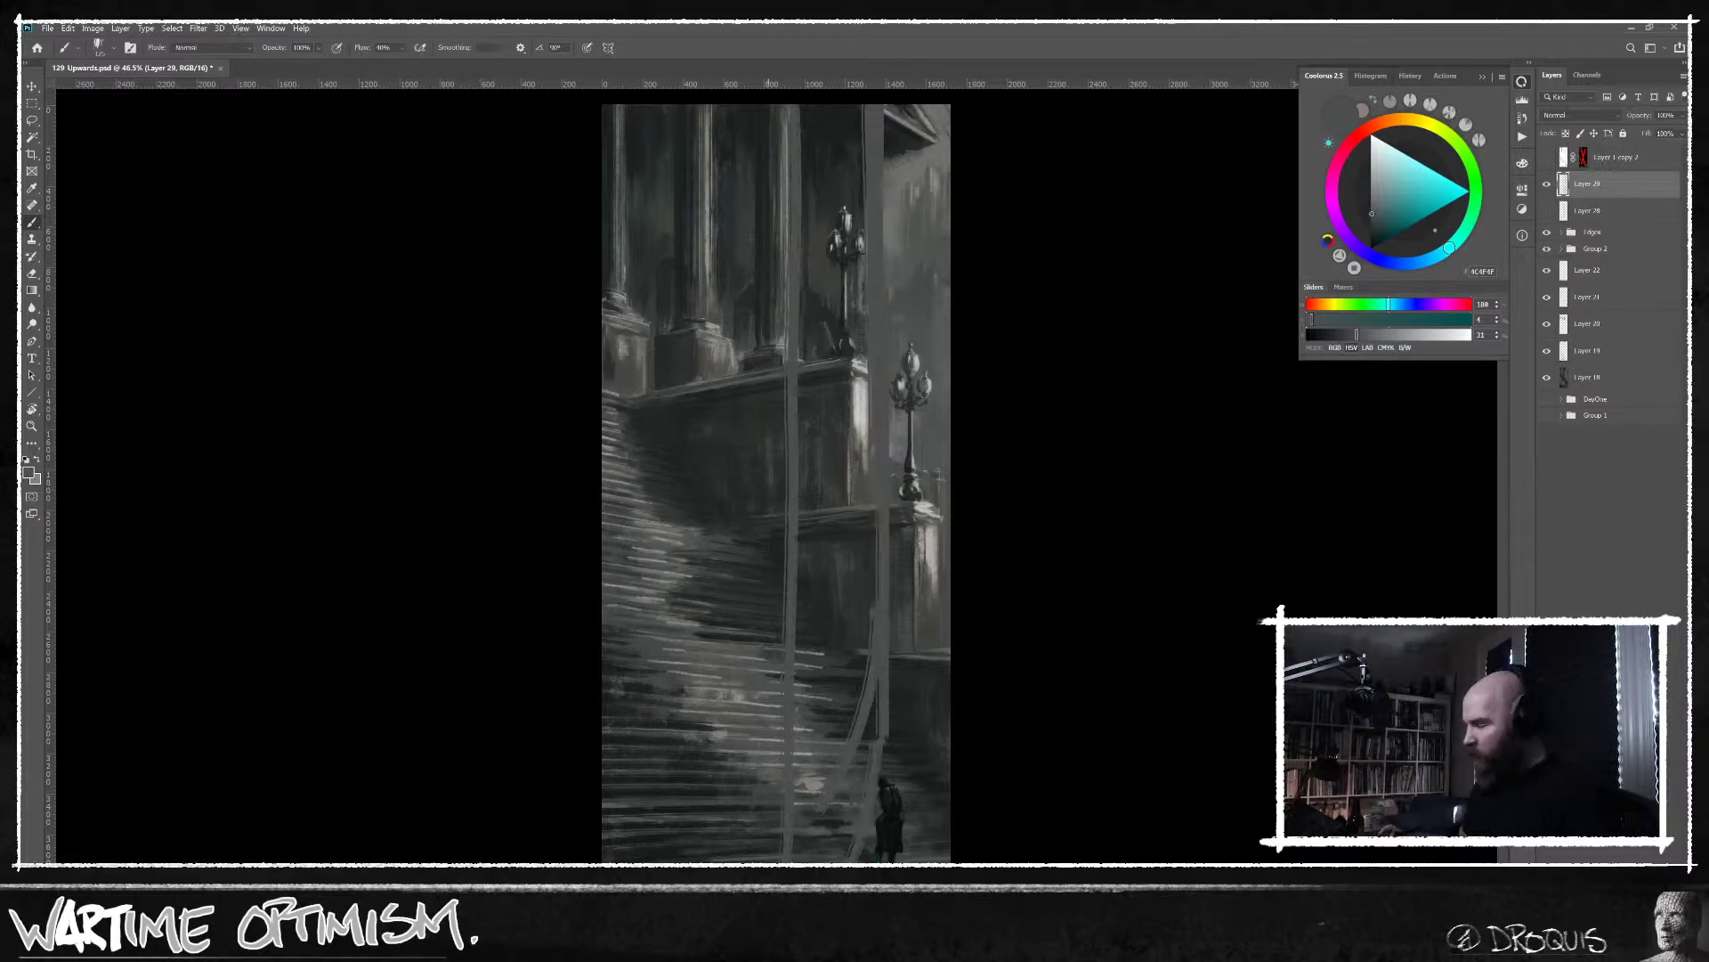
click(1549, 185)
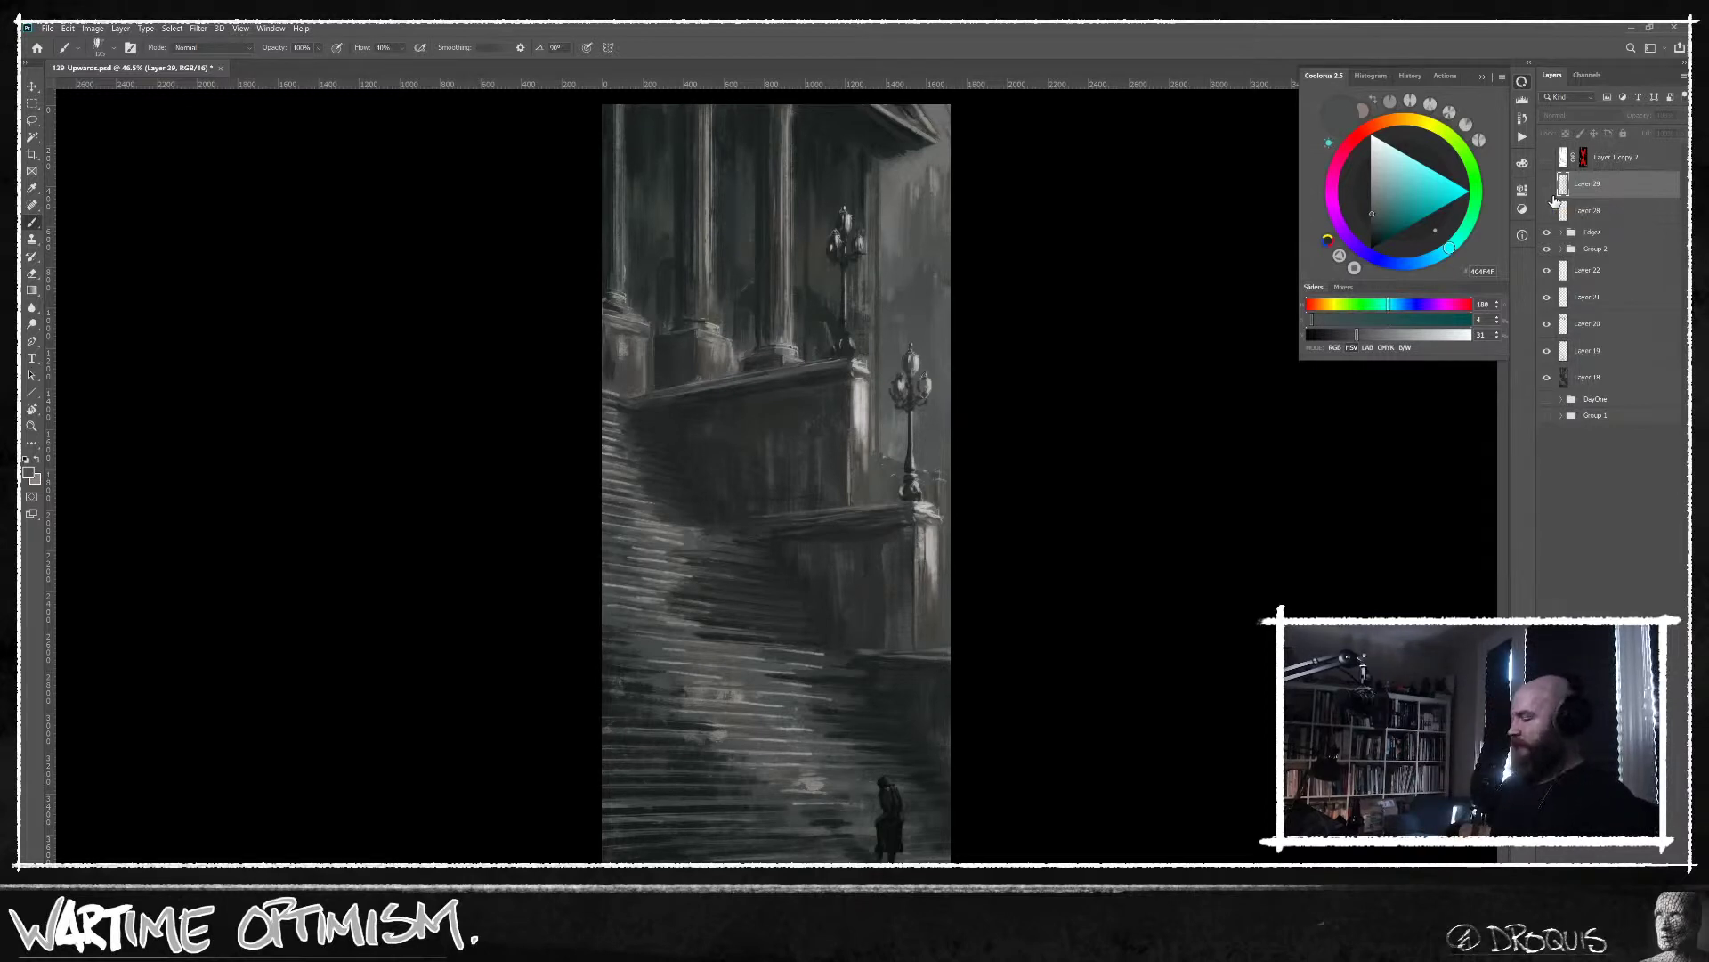
key(ctrl+r)
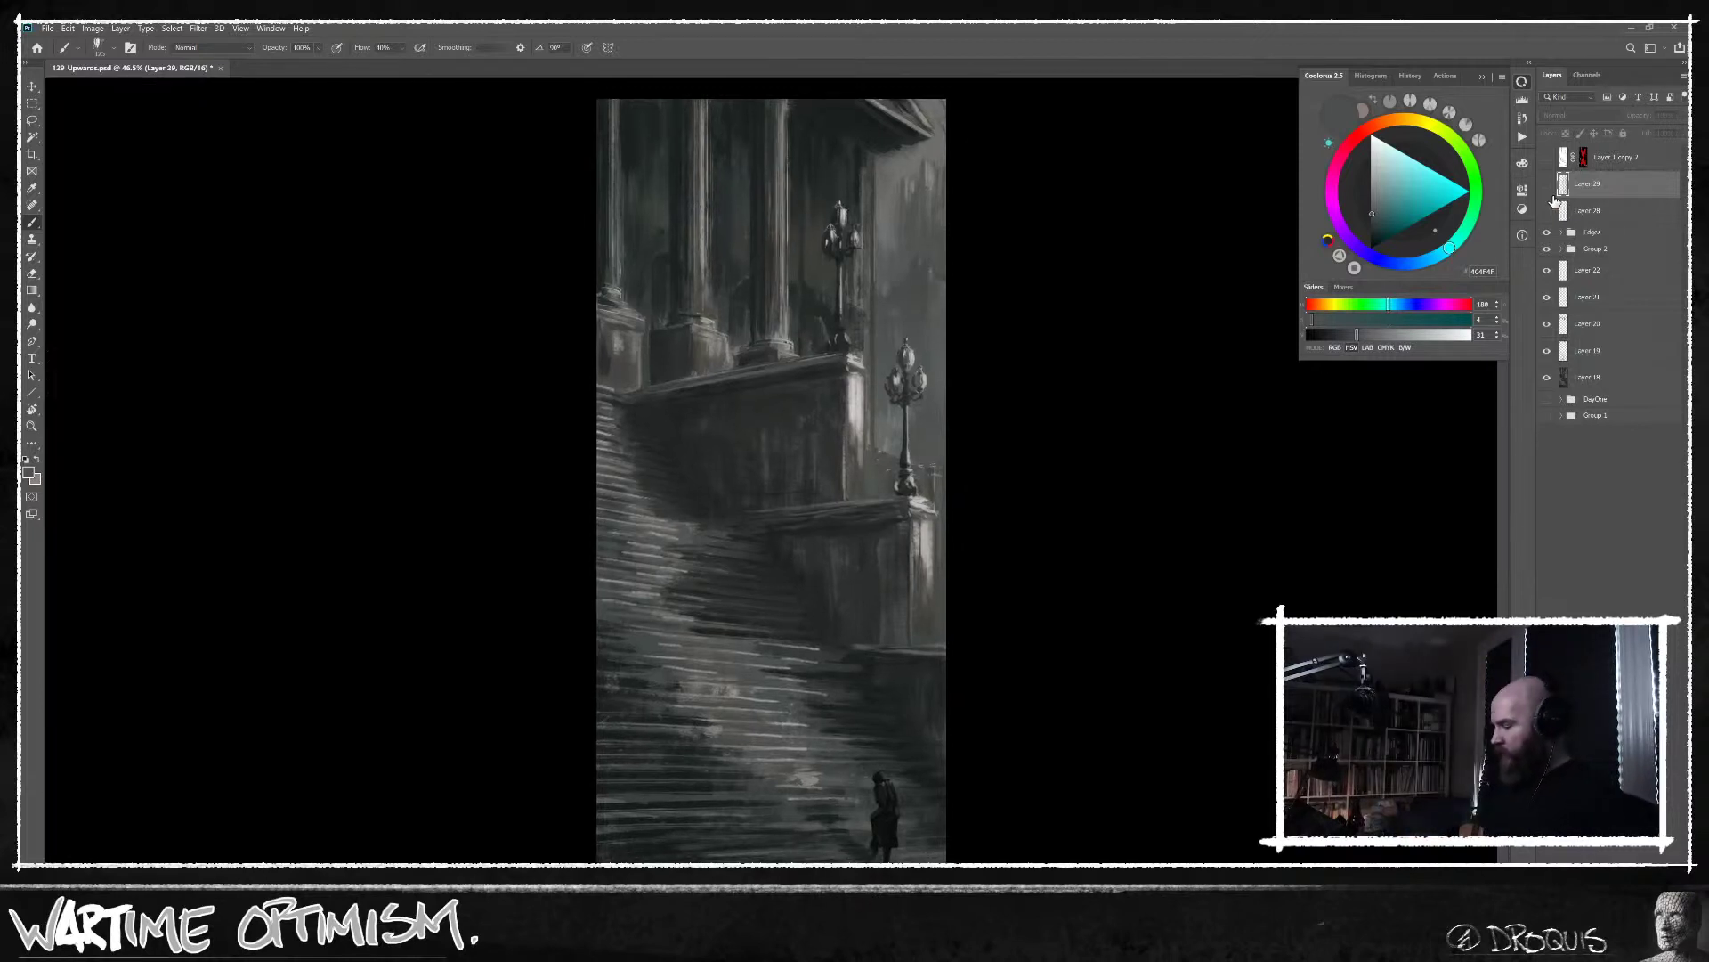